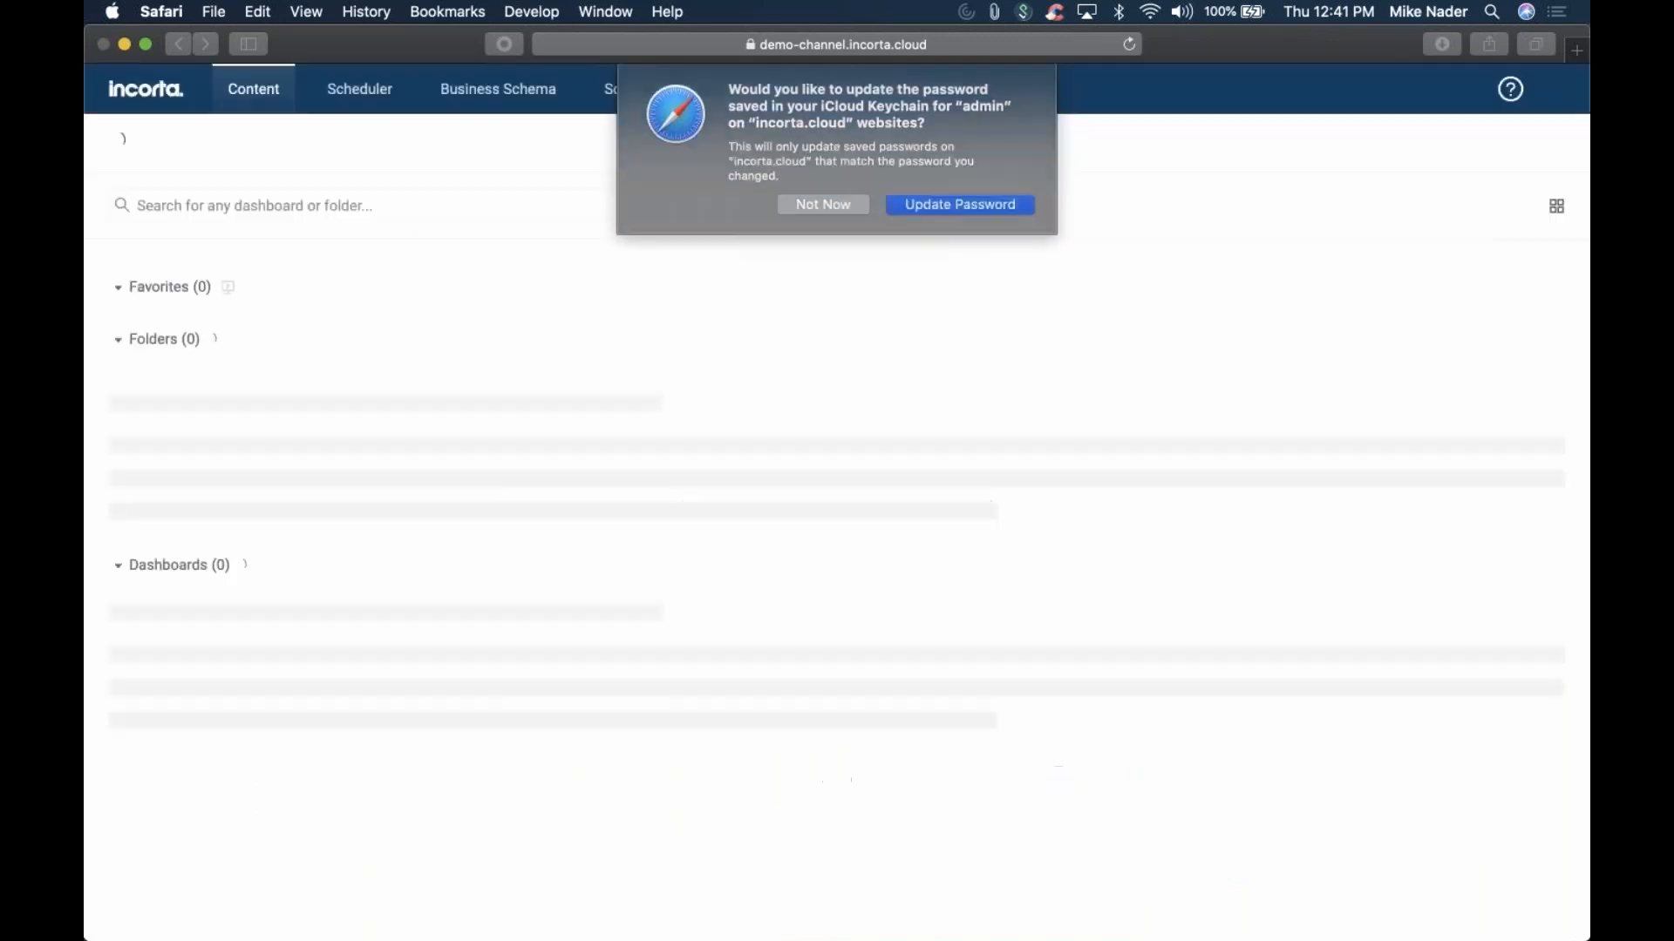
# Decline updating the saved password and bring up the GoToWebinar Control Panel
pyautogui.click(842, 206)
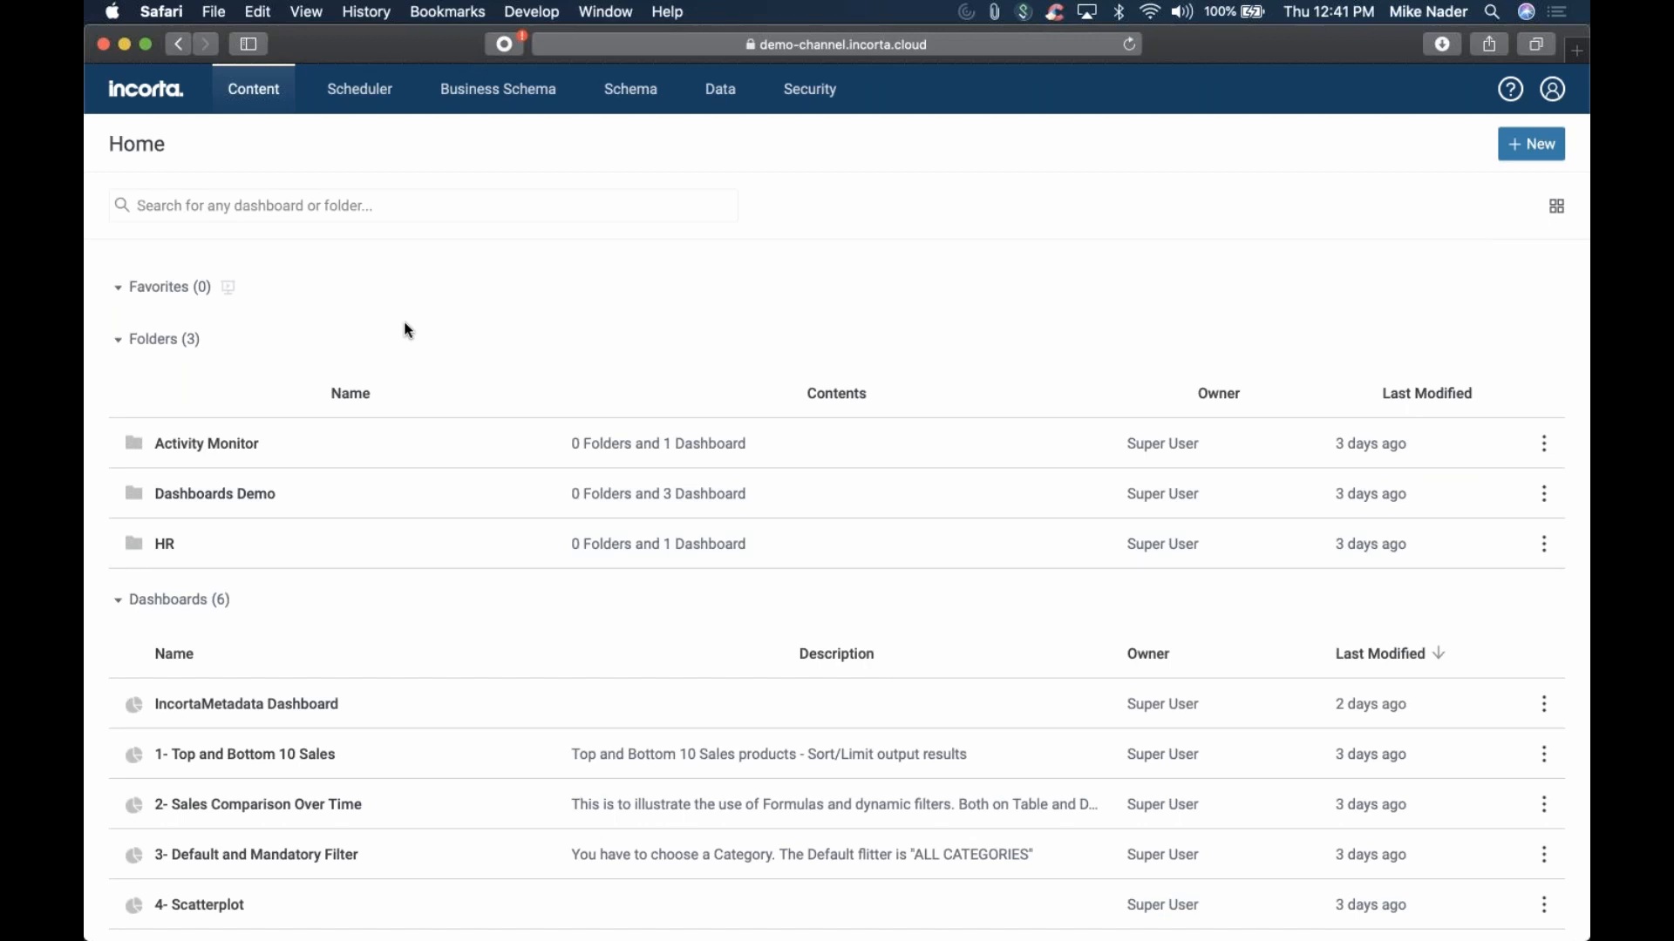
pyautogui.moveTo(87, 367)
pyautogui.moveTo(87, 916)
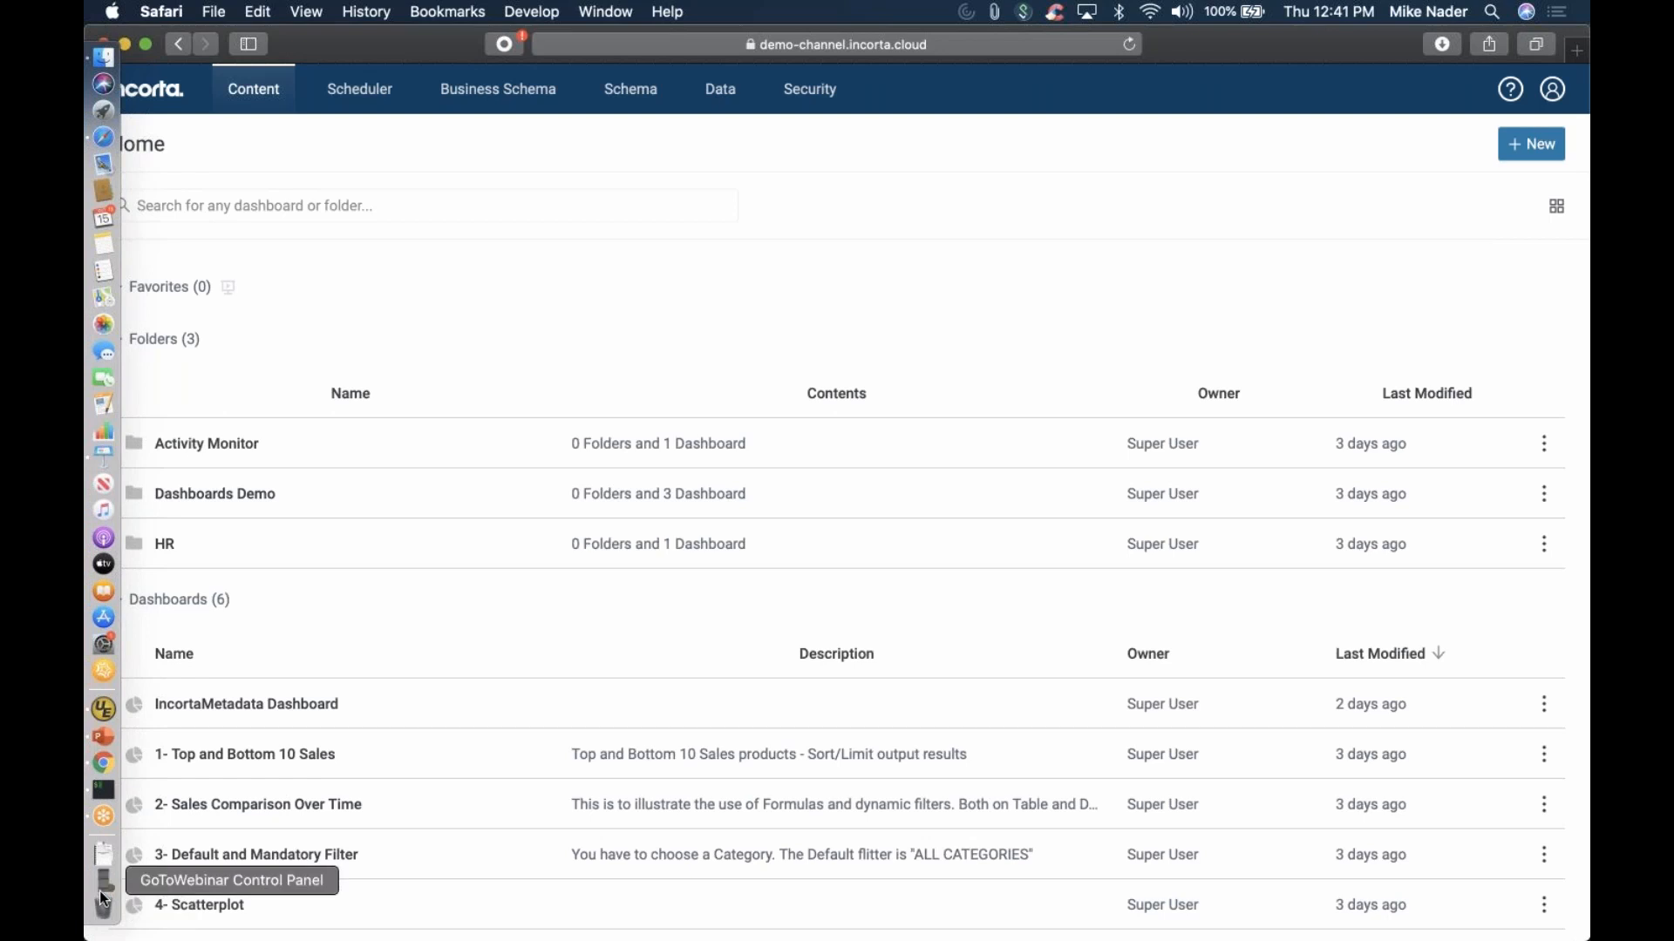
pyautogui.click(99, 890)
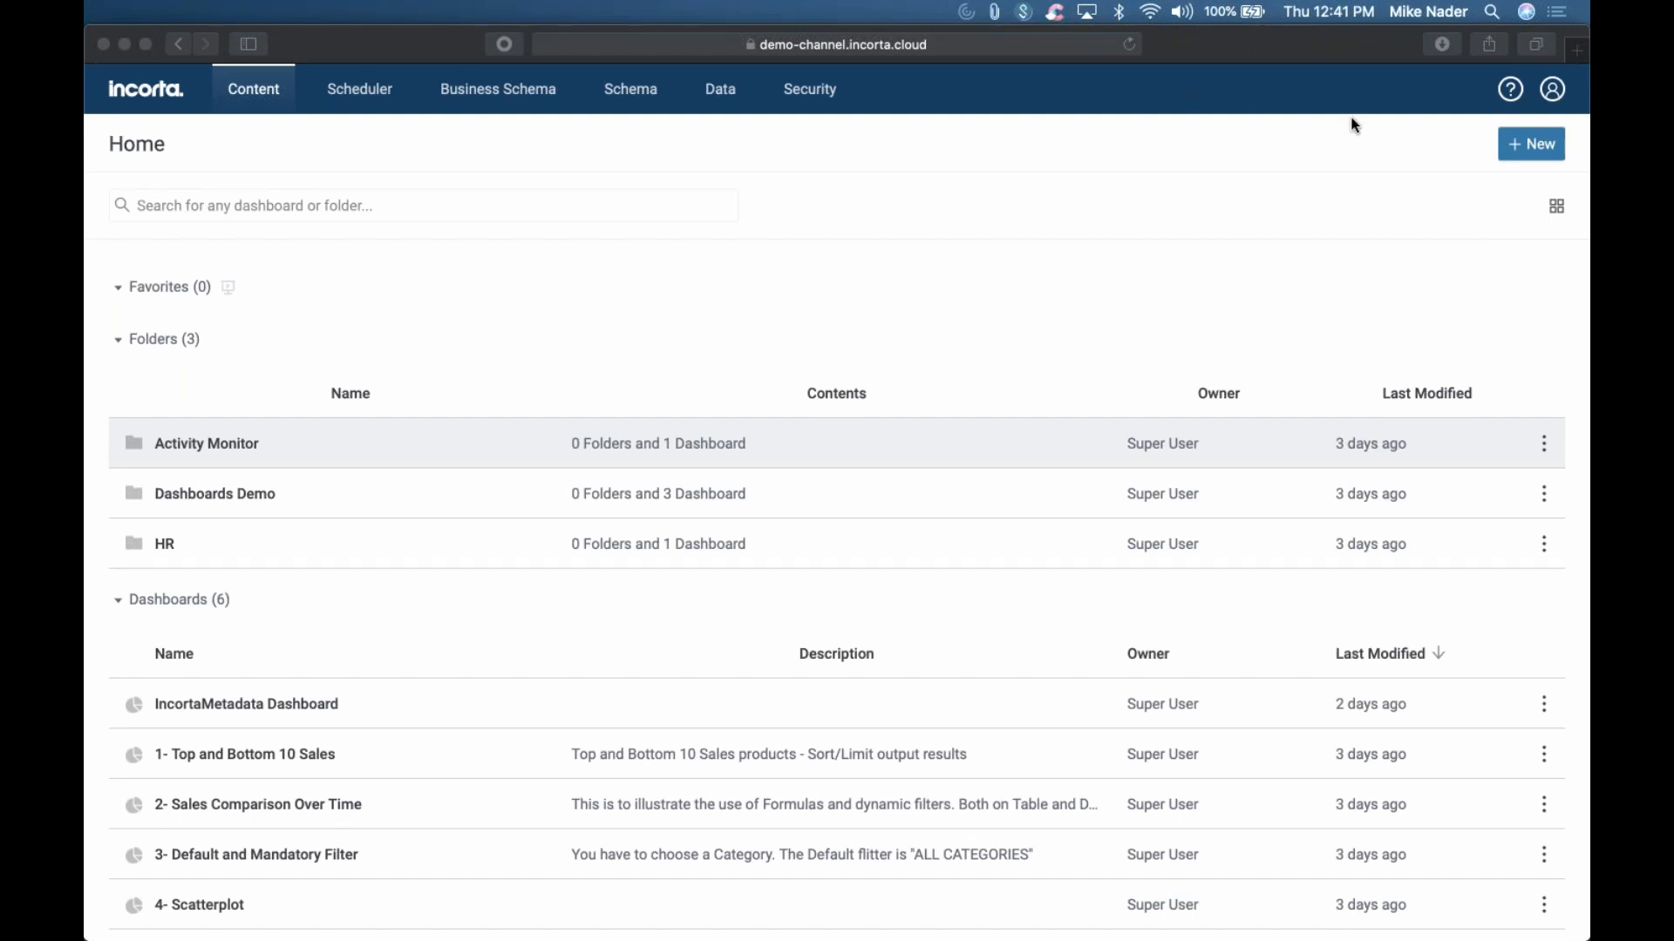
# Switch the Home content listing to the card view, comparing it with the list view
pyautogui.click(1559, 208)
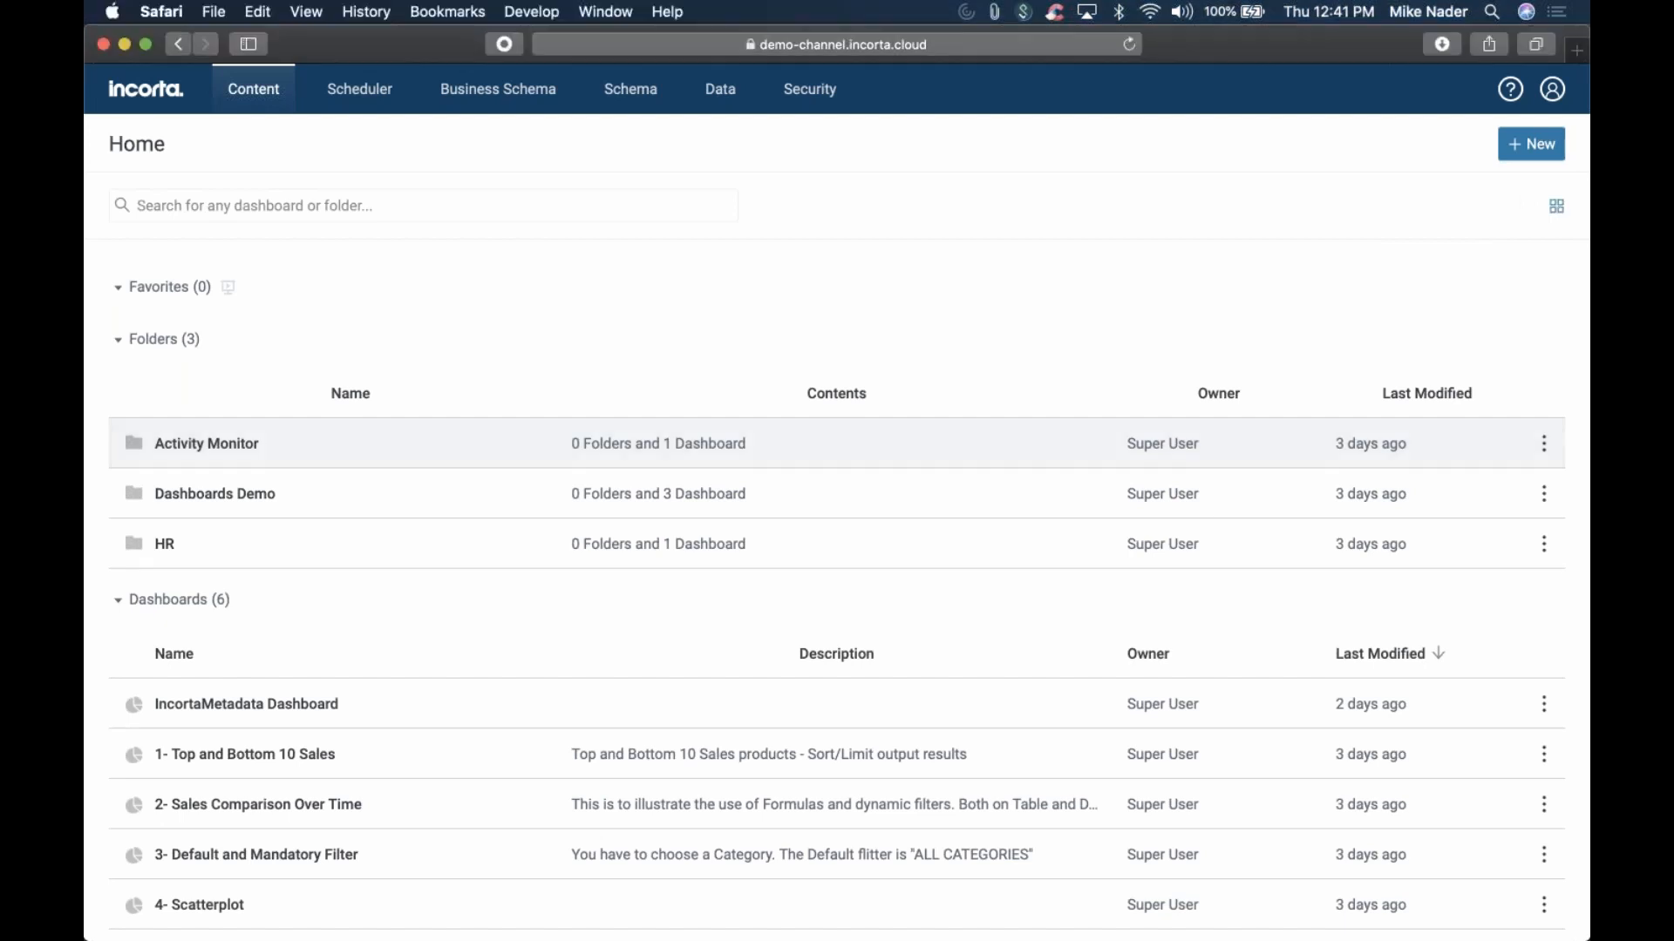
pyautogui.click(1557, 210)
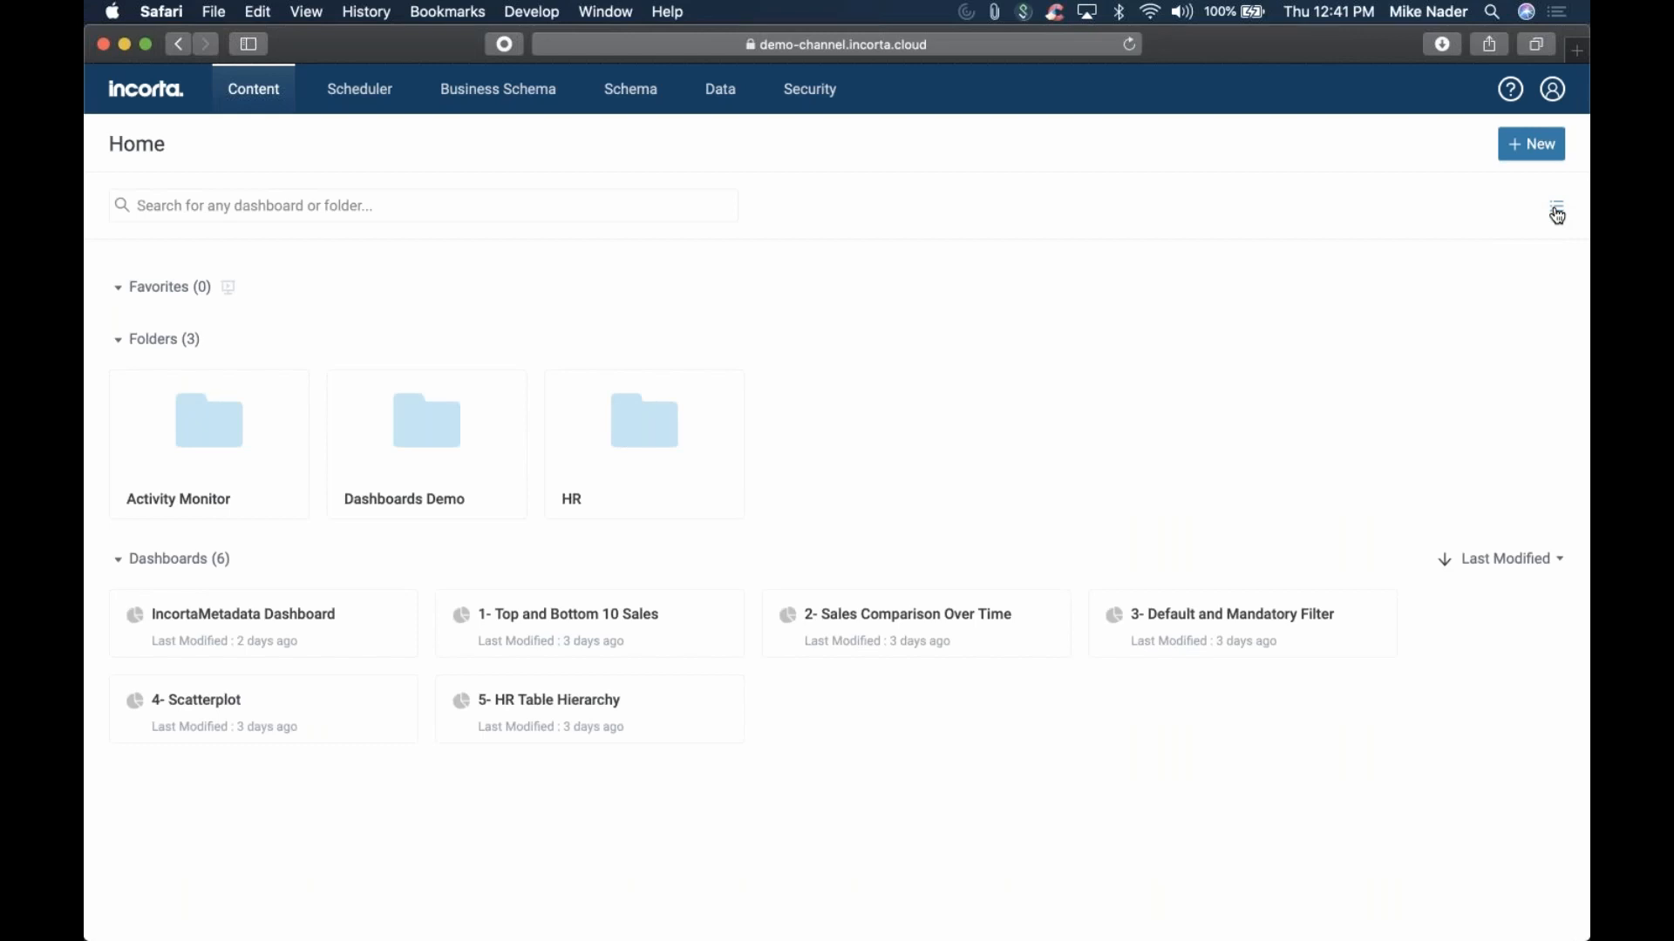
pyautogui.click(1557, 214)
pyautogui.click(1558, 213)
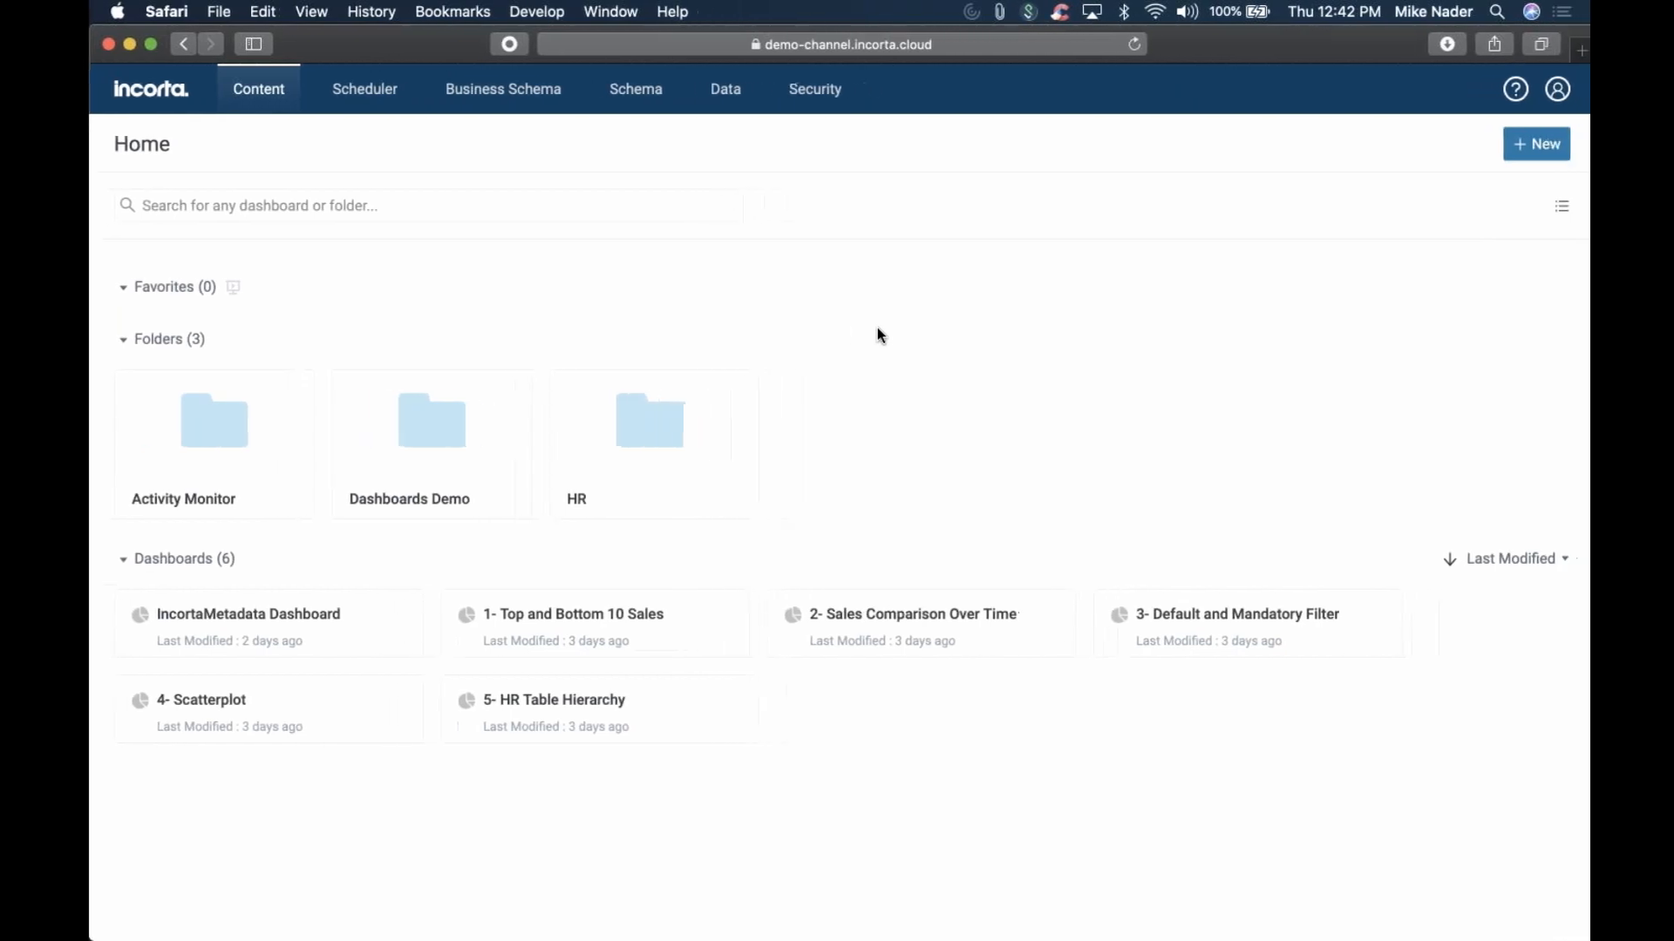
# Show the Incorta Direct Data Platform slide in the presentation and return to the browser
pyautogui.hotkey('ctrl', 'Right')
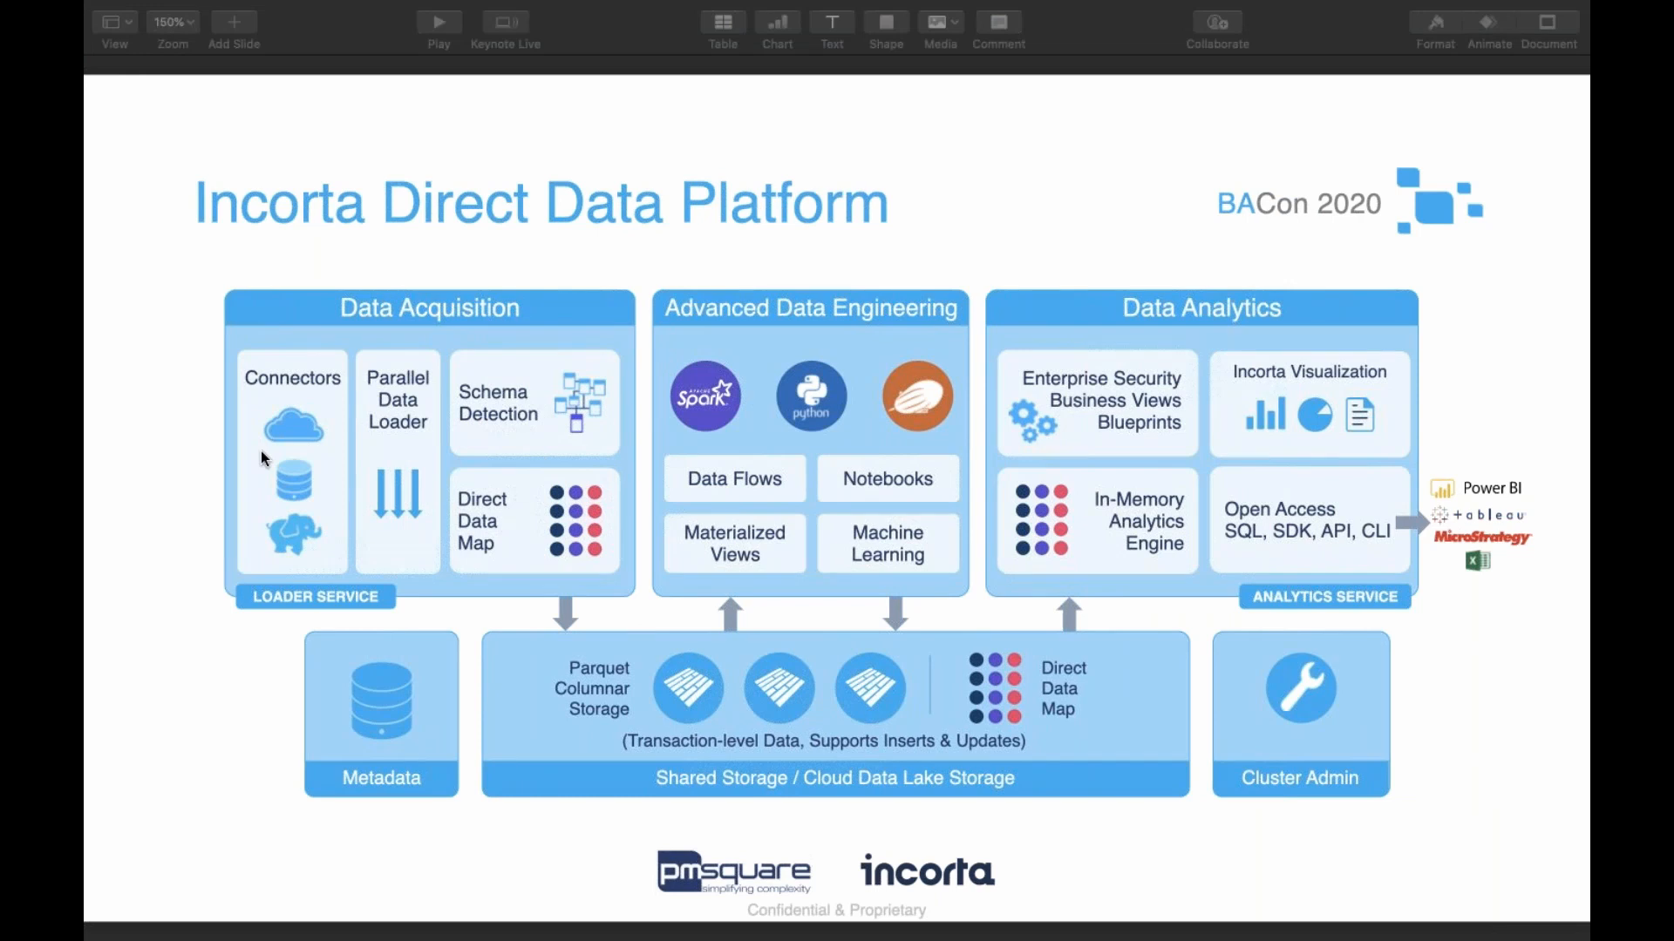
pyautogui.hotkey('ctrl', 'Left')
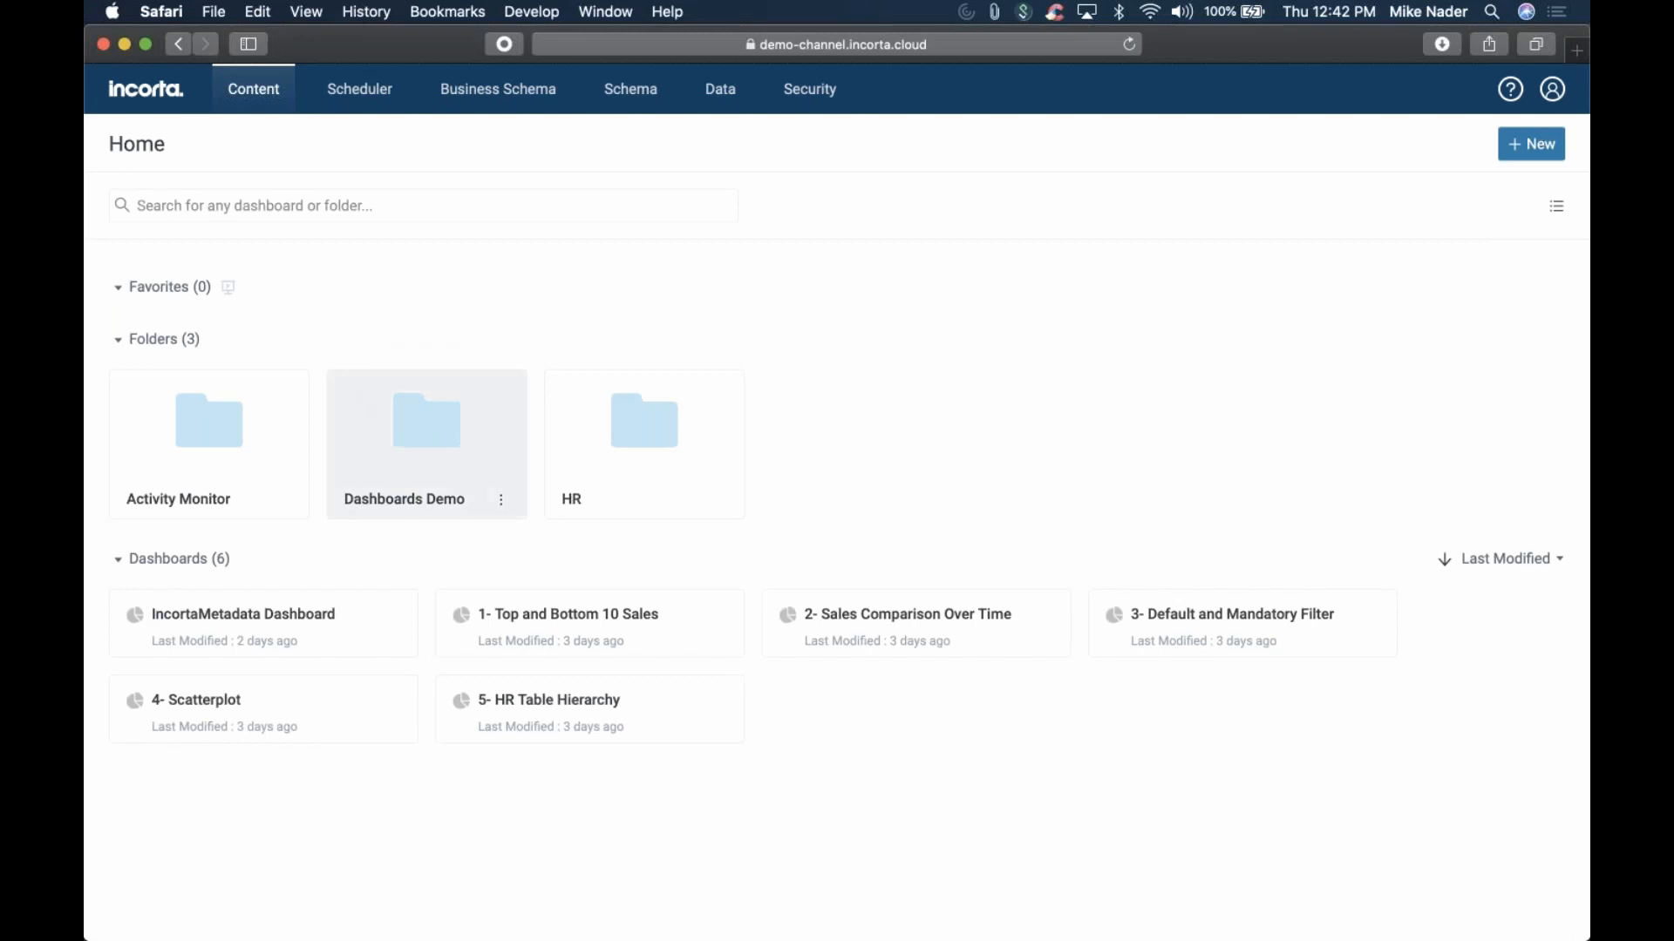
# Examine the insights and both tabs of the 01. Sales Overview dashboard in the Dashboards Demo folder, and return to the content home
pyautogui.click(438, 440)
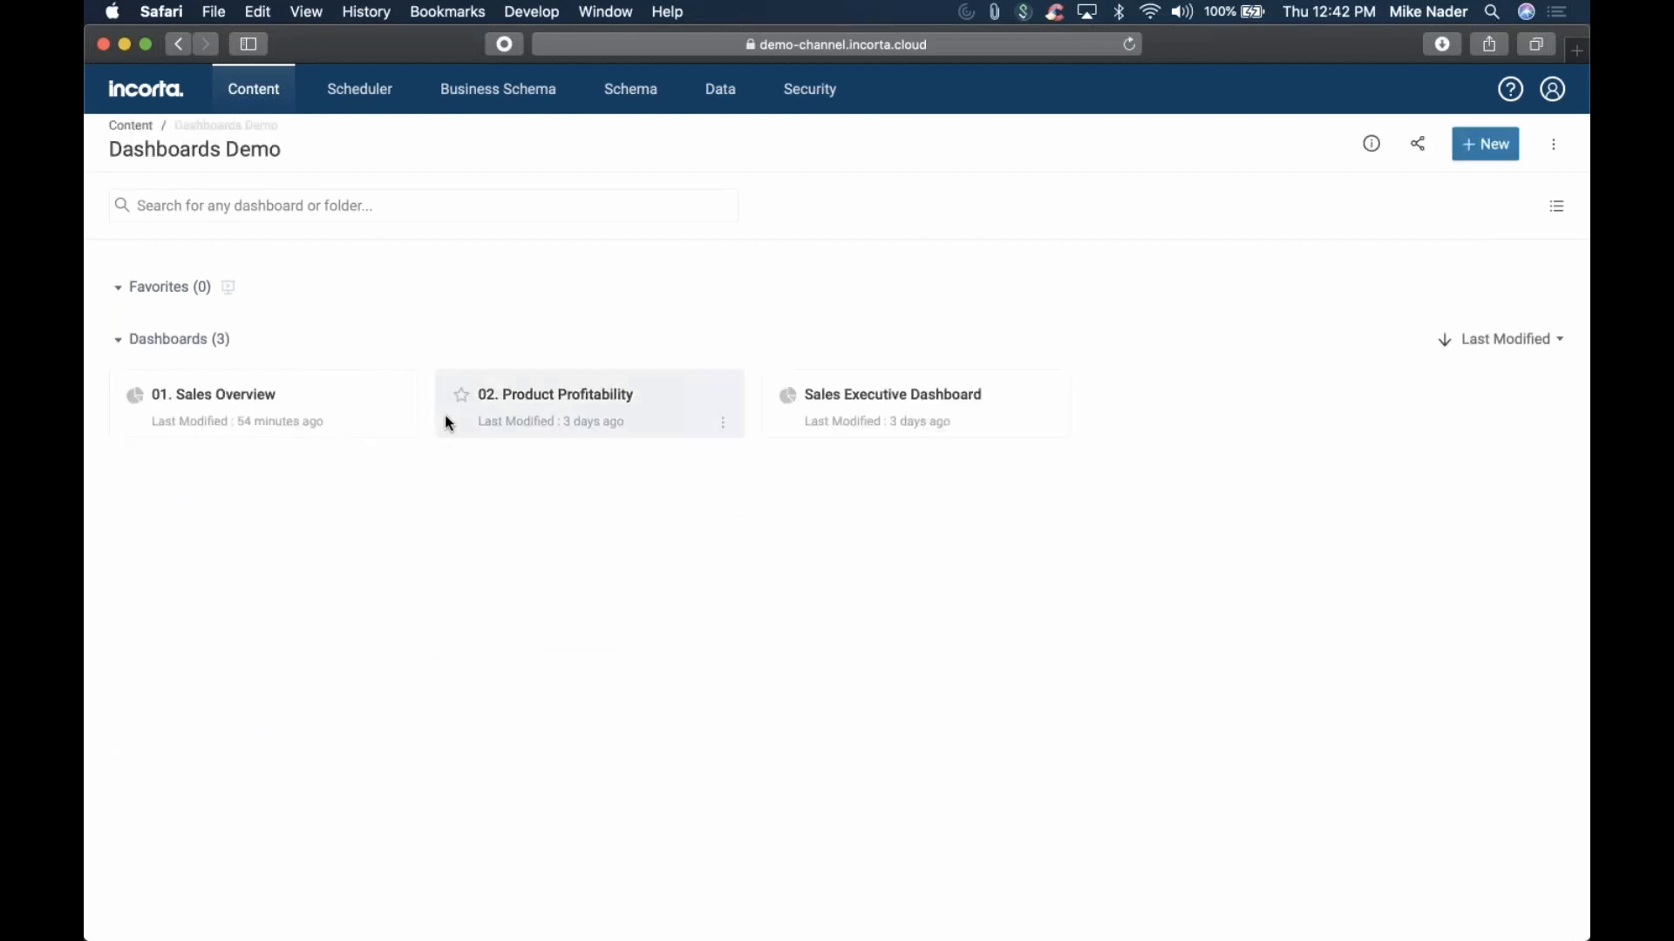
pyautogui.click(345, 422)
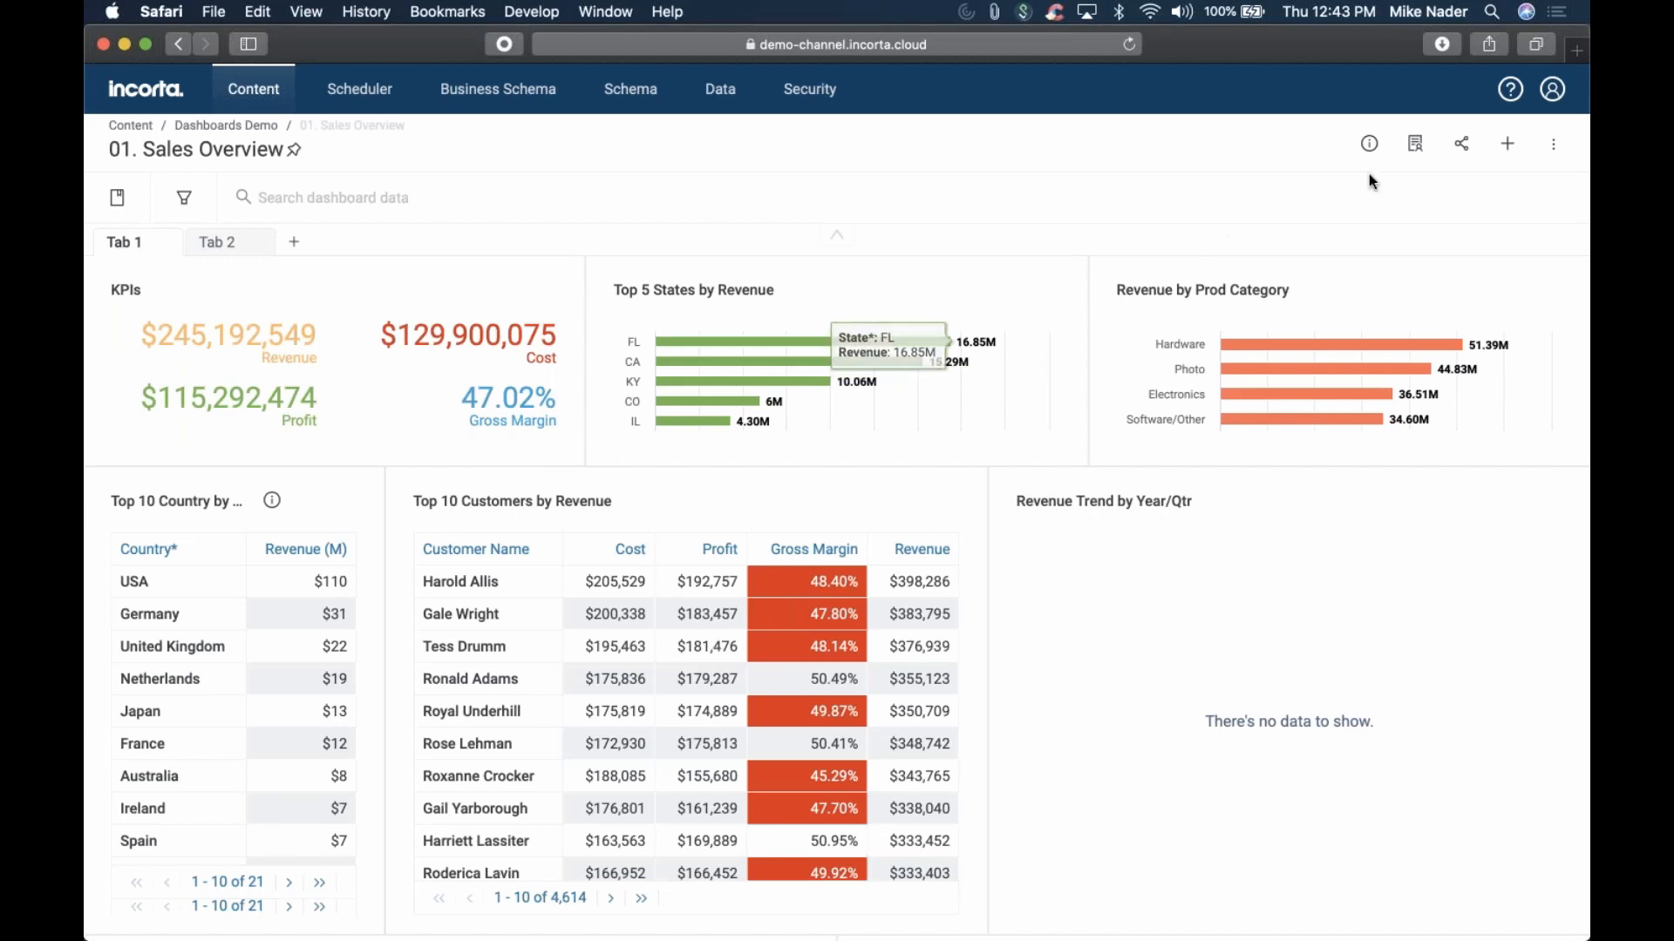
pyautogui.press('super+Tab')
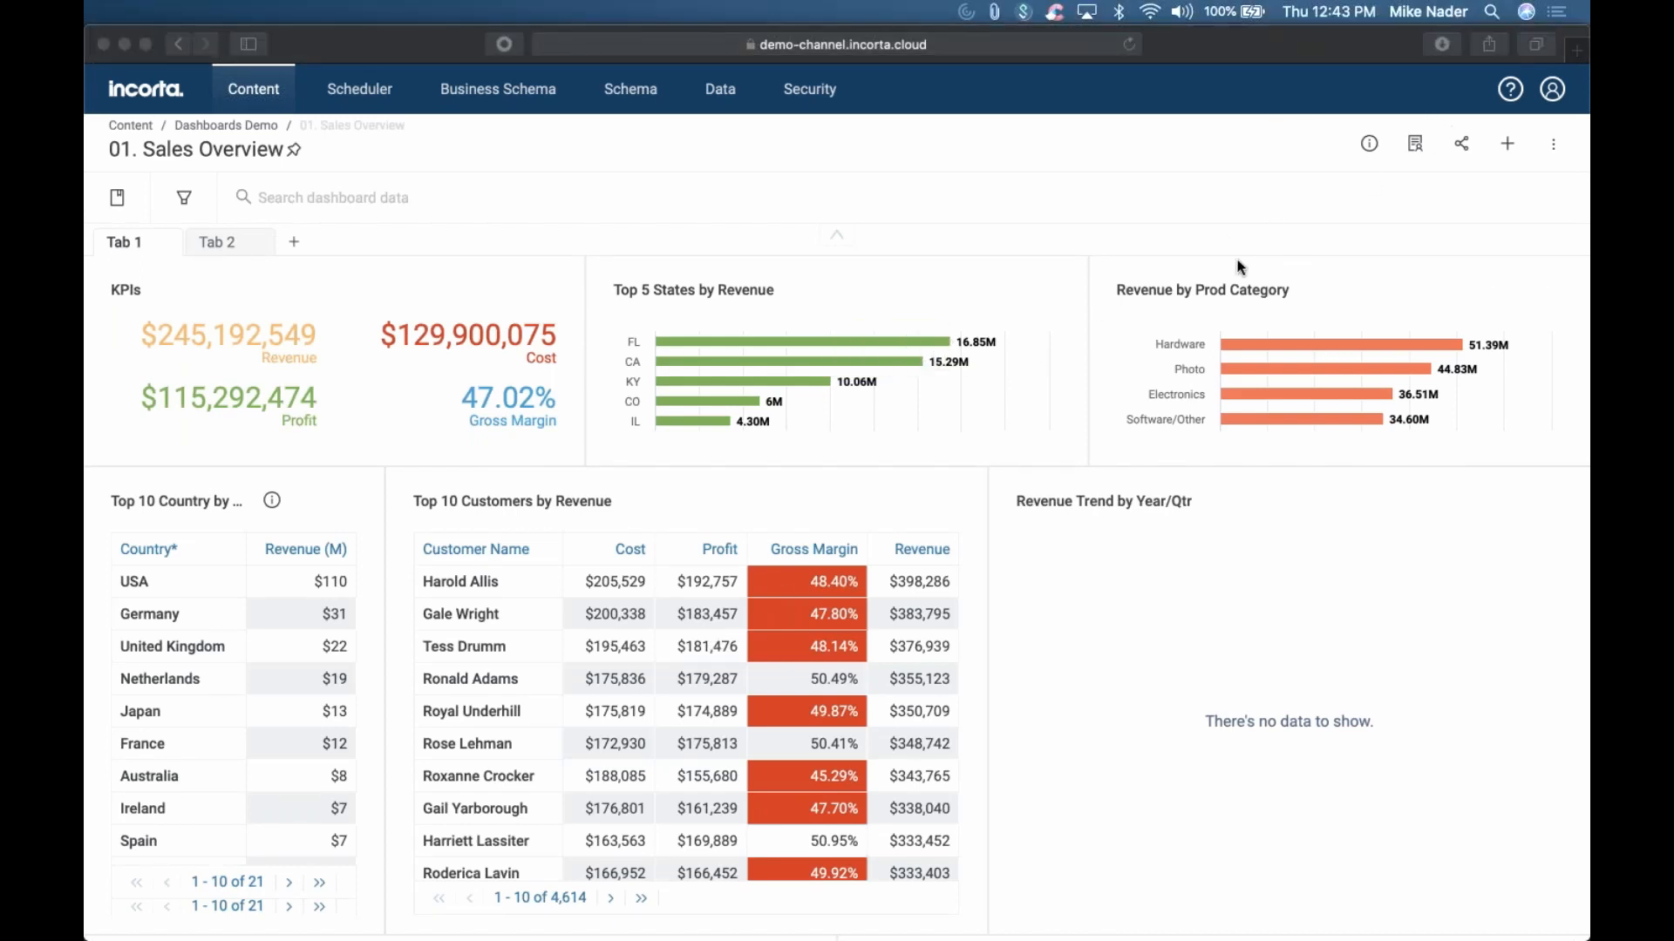
pyautogui.scroll(-8, 1238, 262)
pyautogui.scroll(-5, 959, 577)
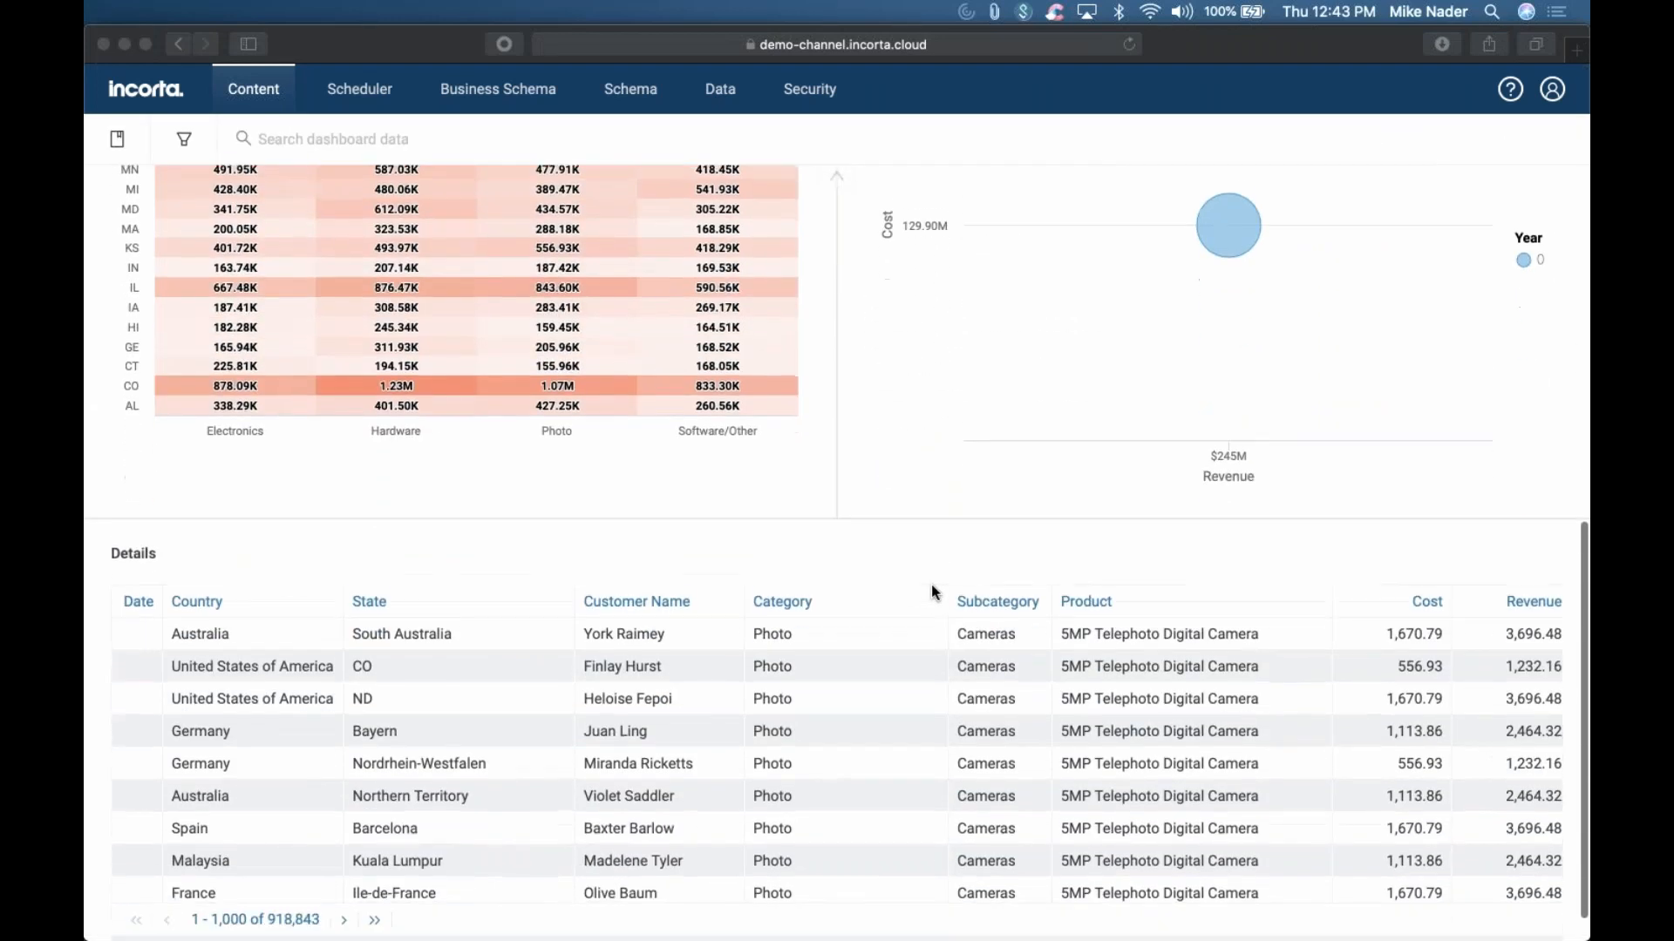
pyautogui.scroll(13, 931, 584)
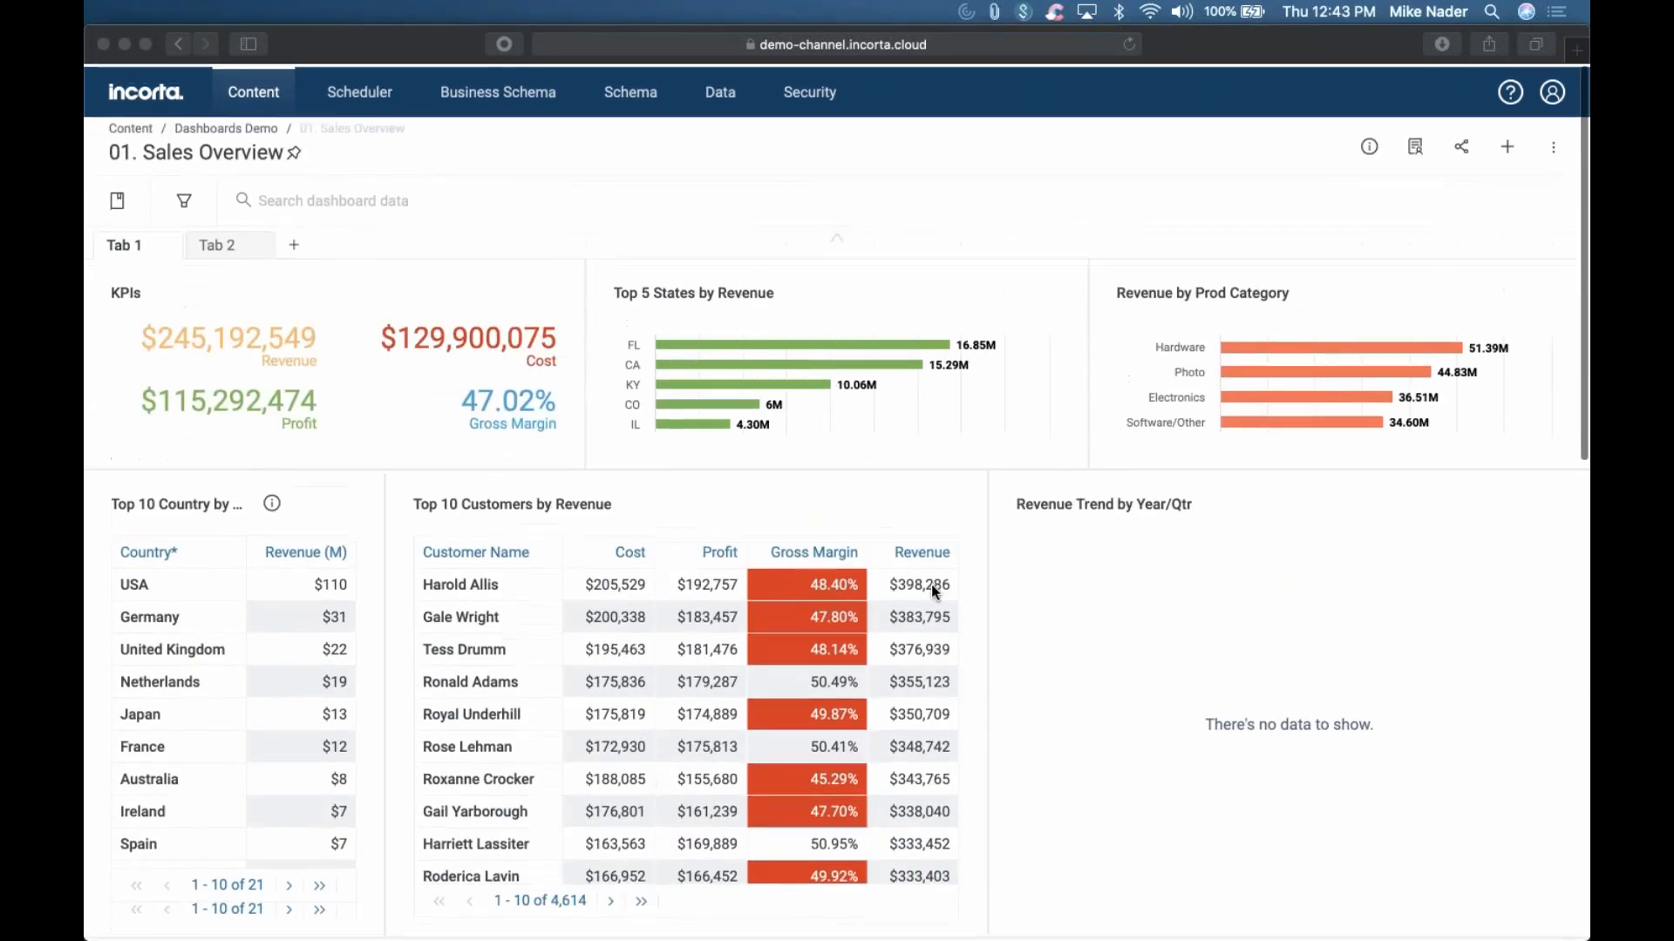
pyautogui.click(233, 249)
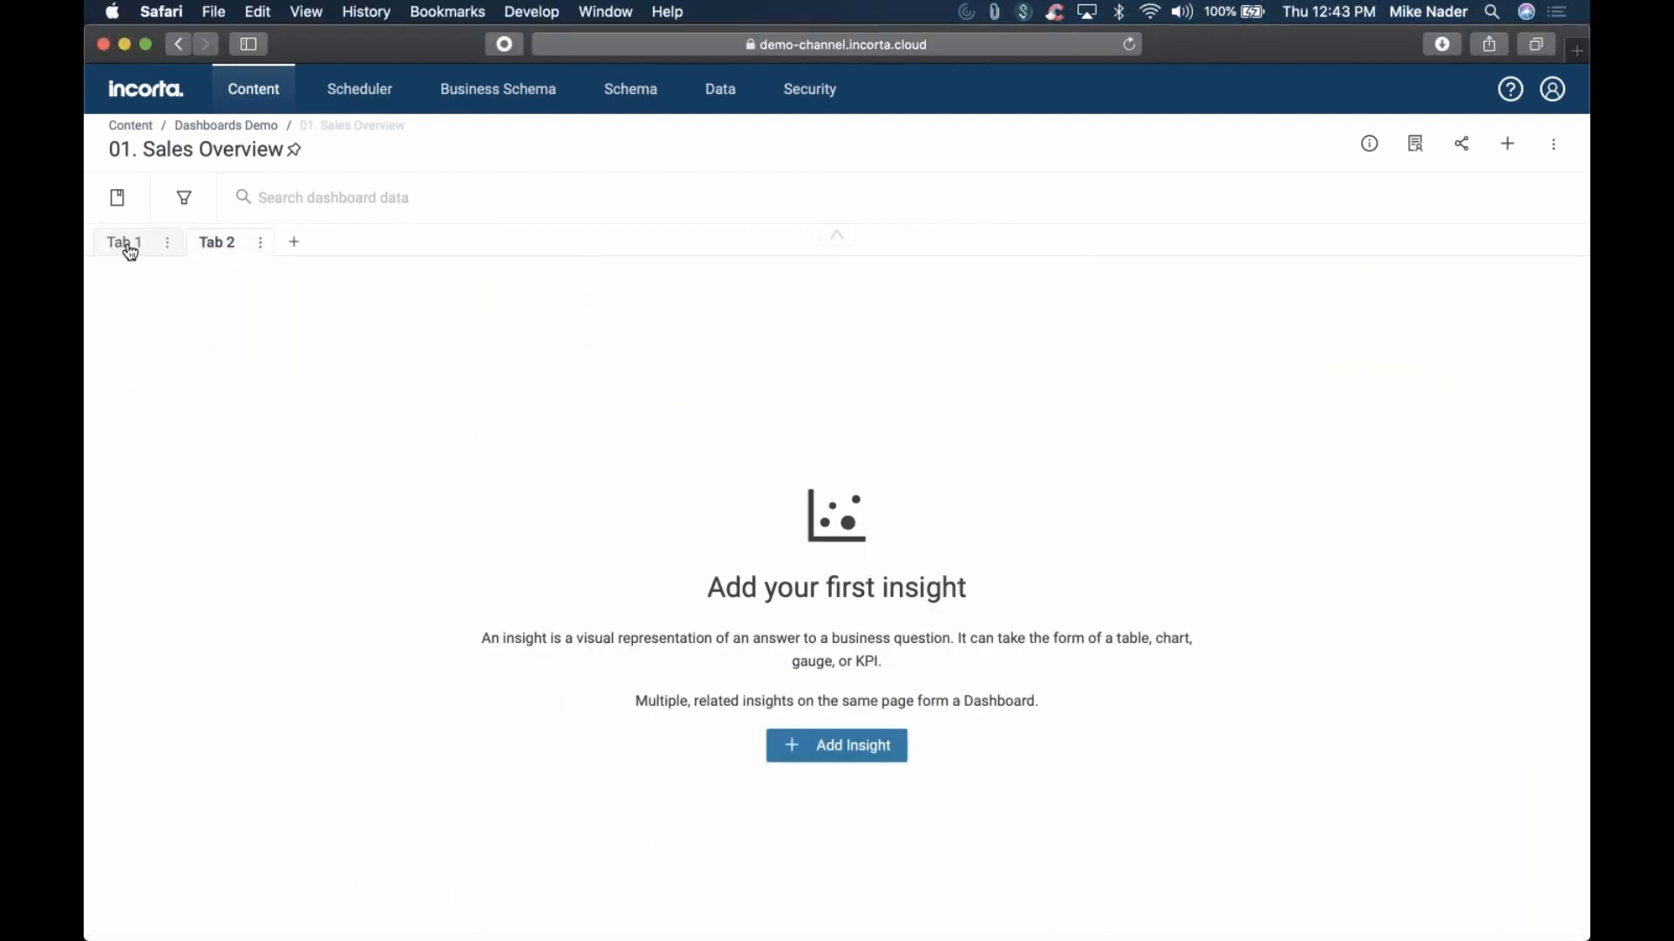
pyautogui.click(123, 245)
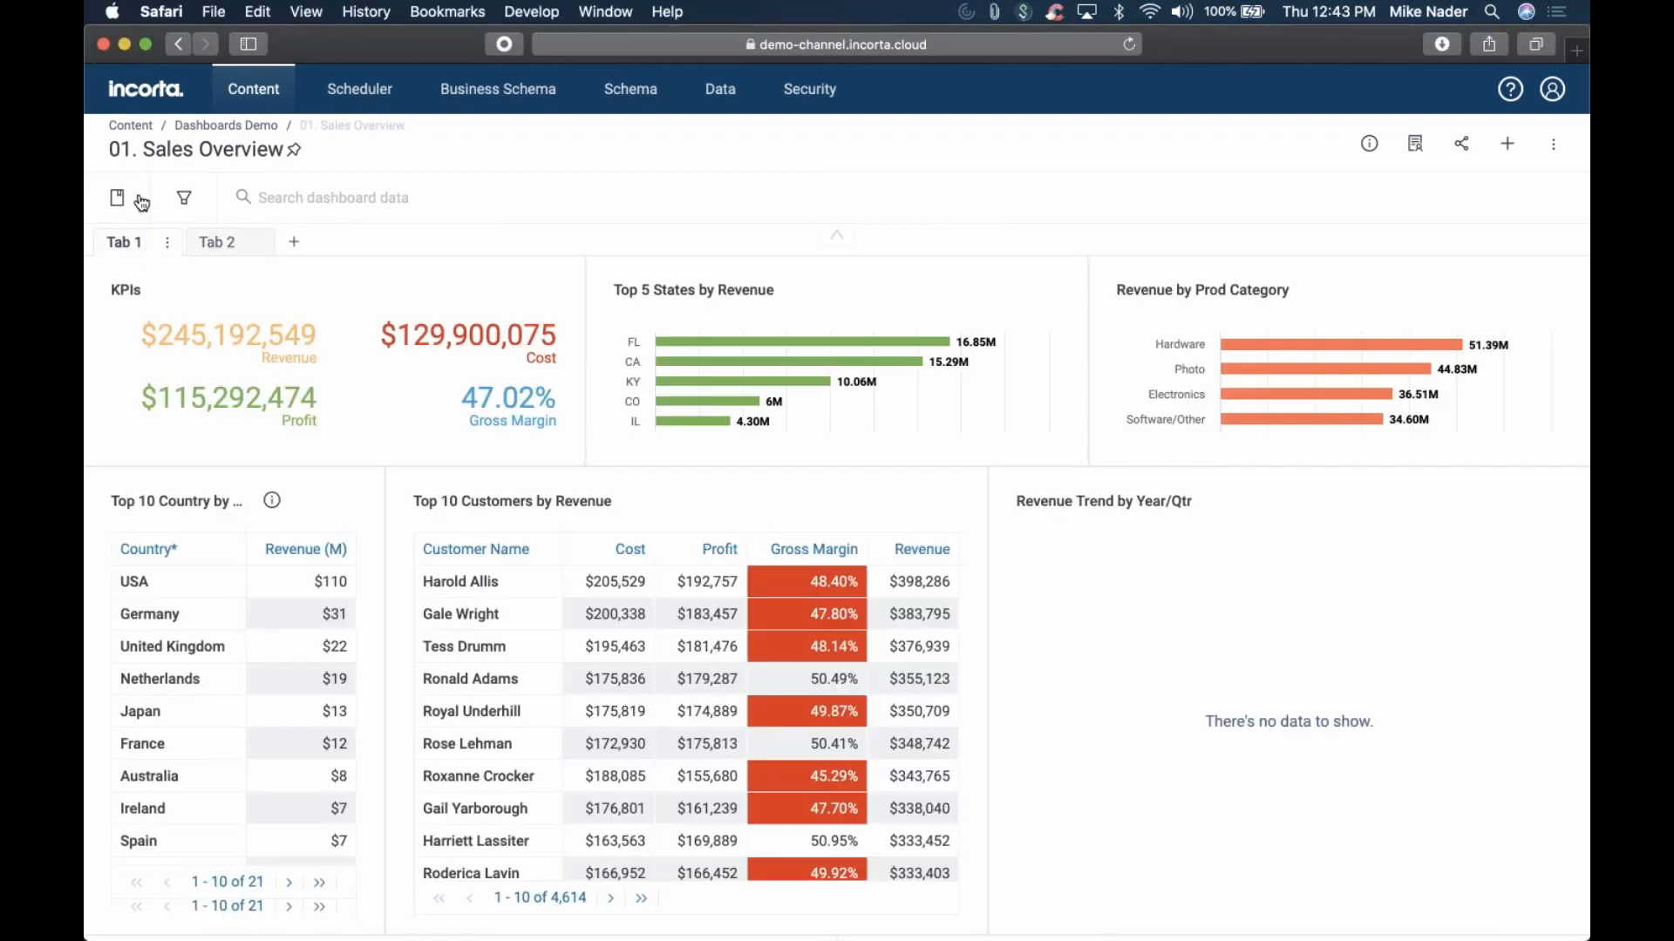
pyautogui.click(136, 127)
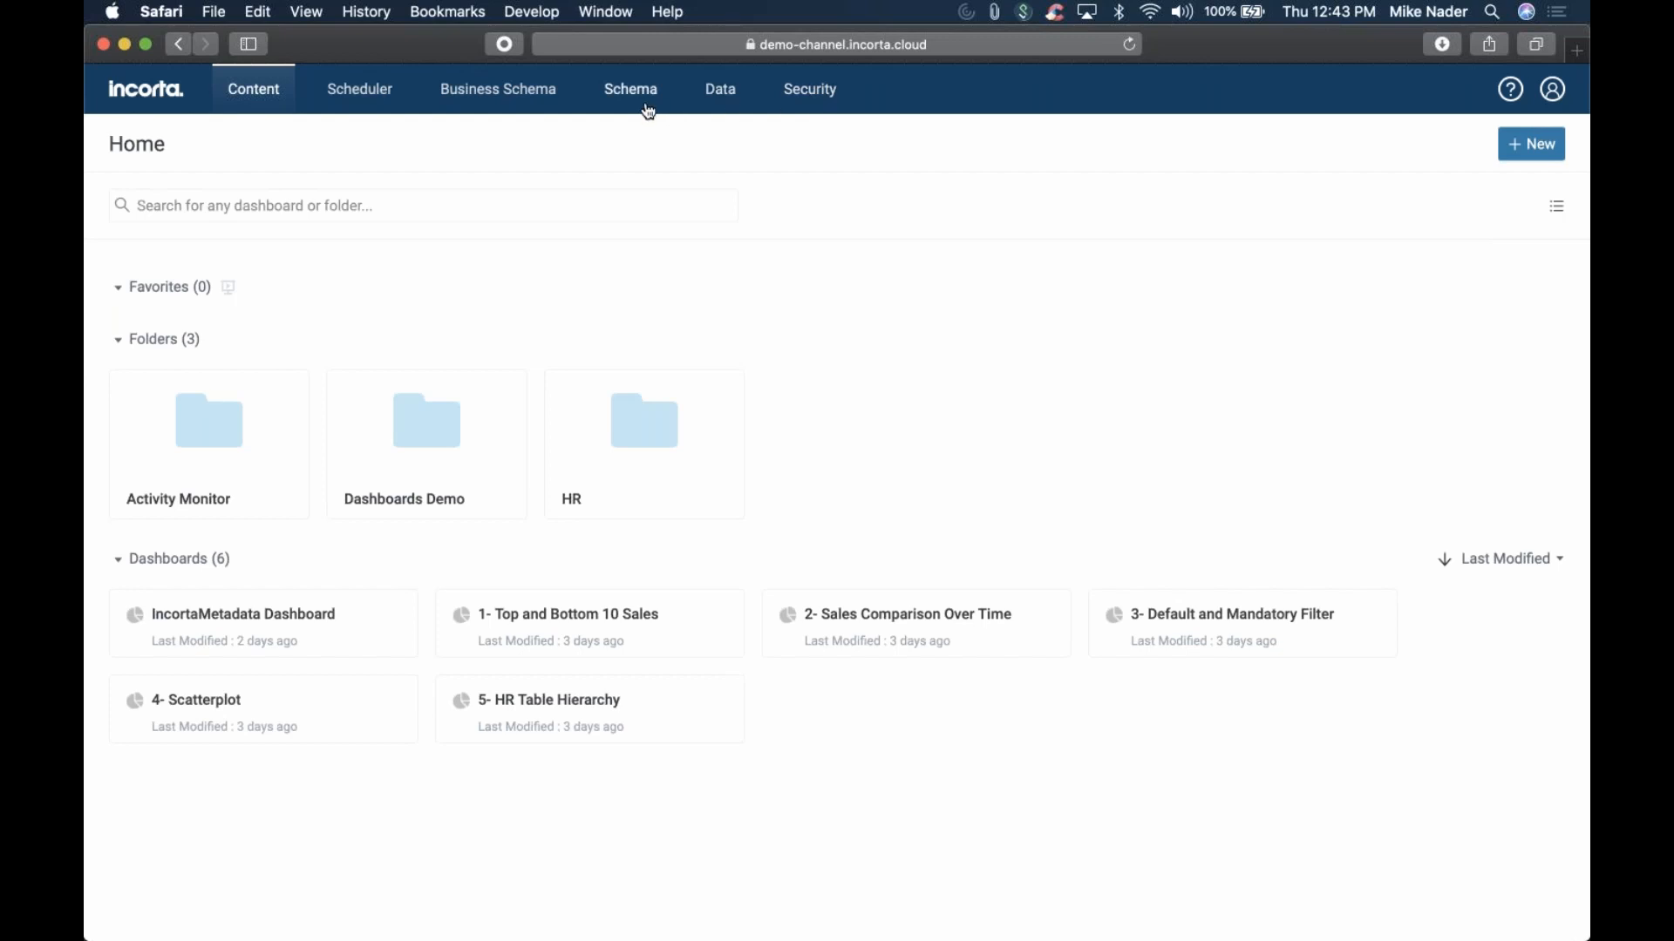
# Open the role assignments of the bacon group in the security settings
pyautogui.click(809, 89)
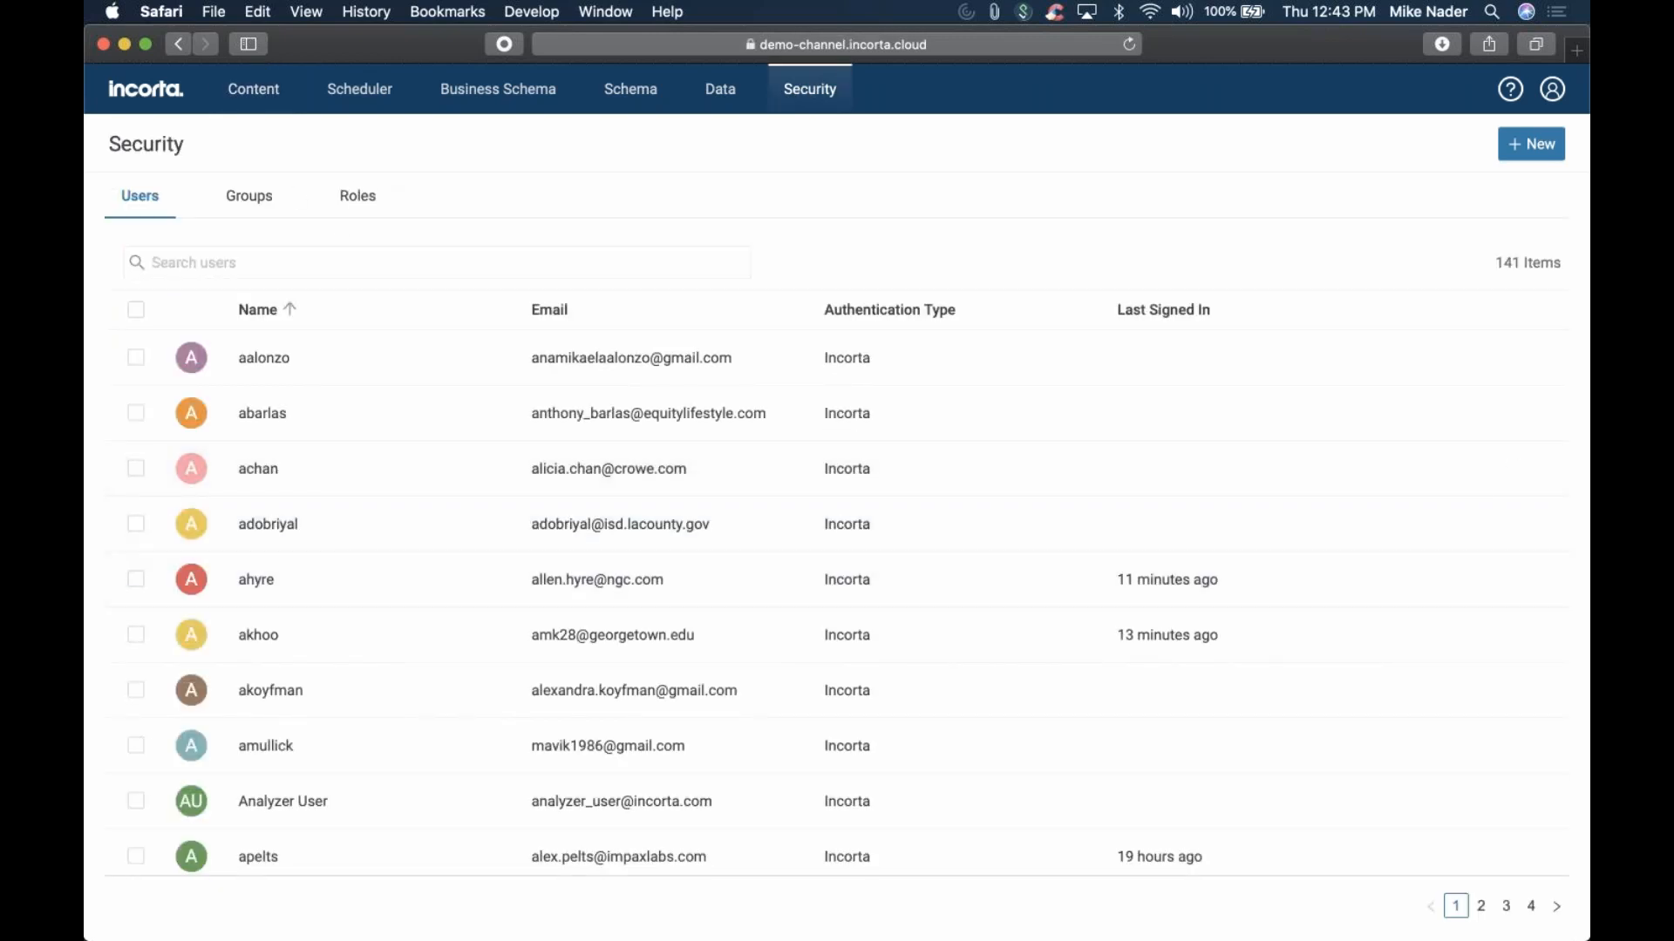
pyautogui.click(269, 193)
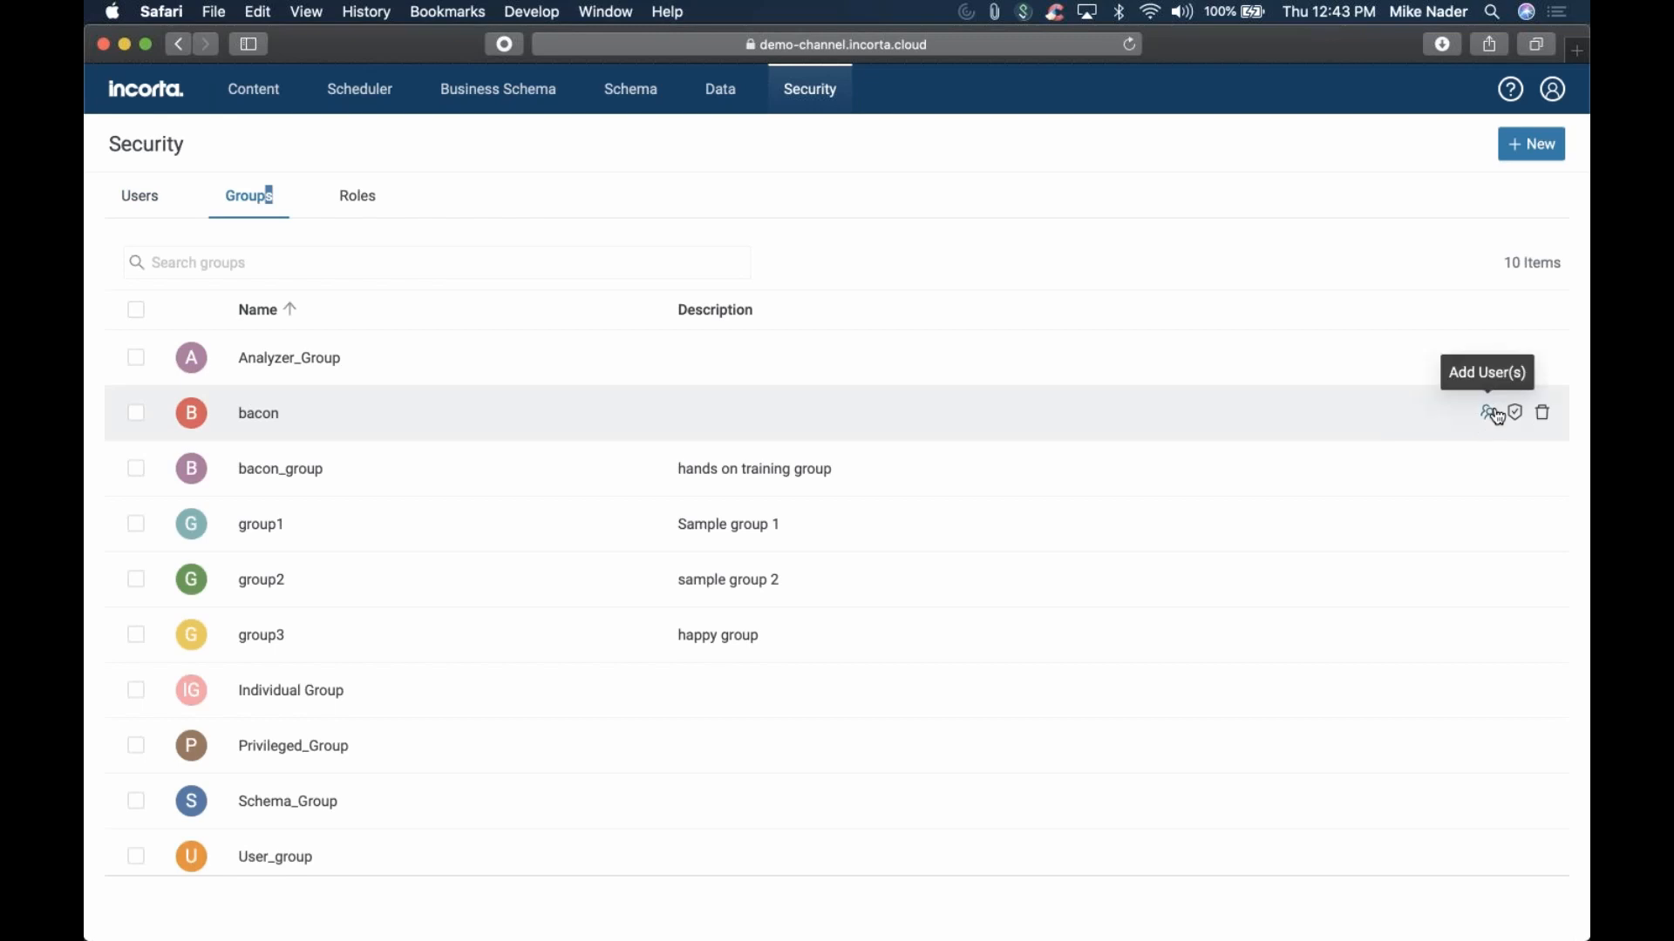
pyautogui.click(1553, 411)
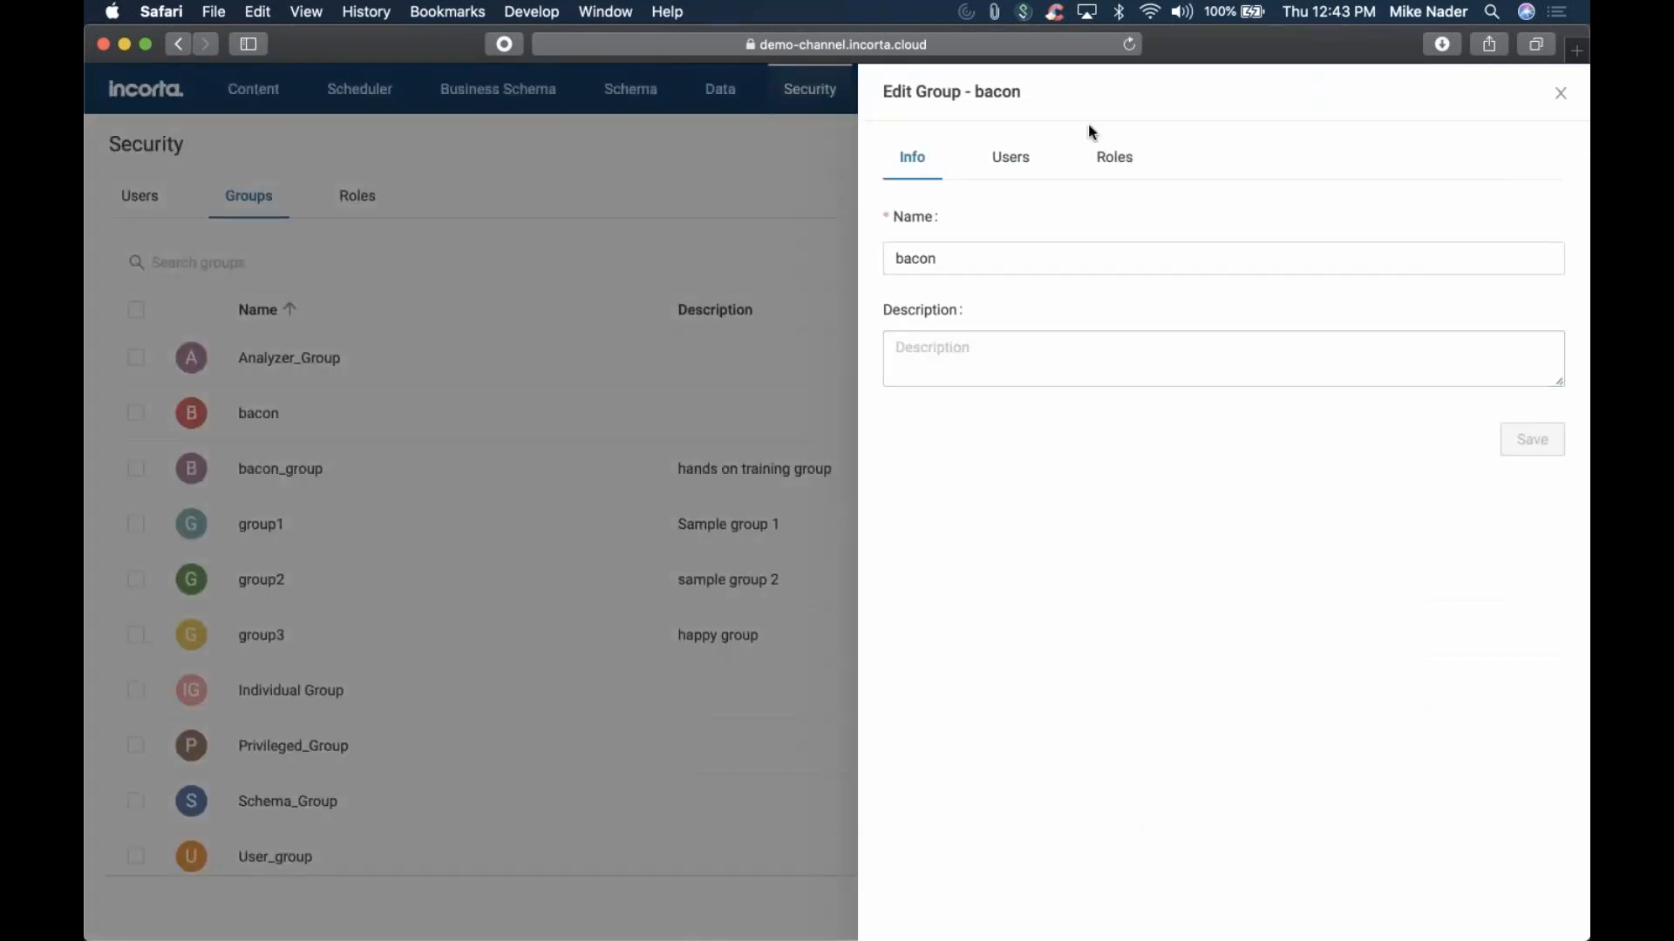
pyautogui.click(1110, 167)
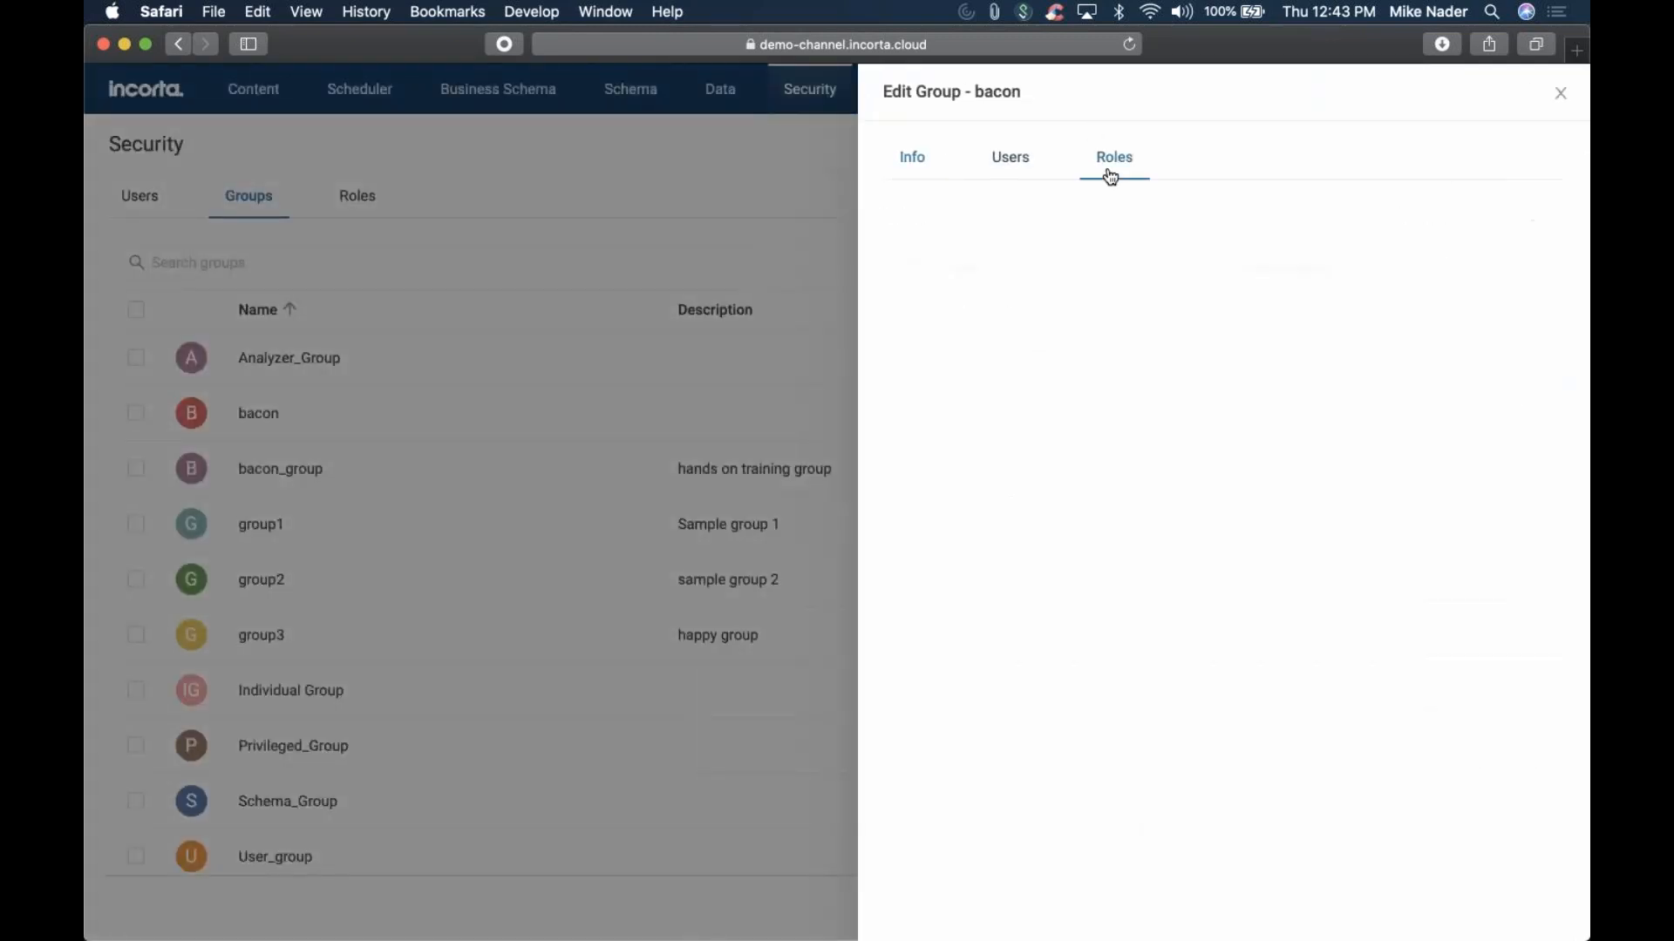
# Add the Schema Manager, User Manager and User roles to the bacon group and close its editor
pyautogui.click(1534, 225)
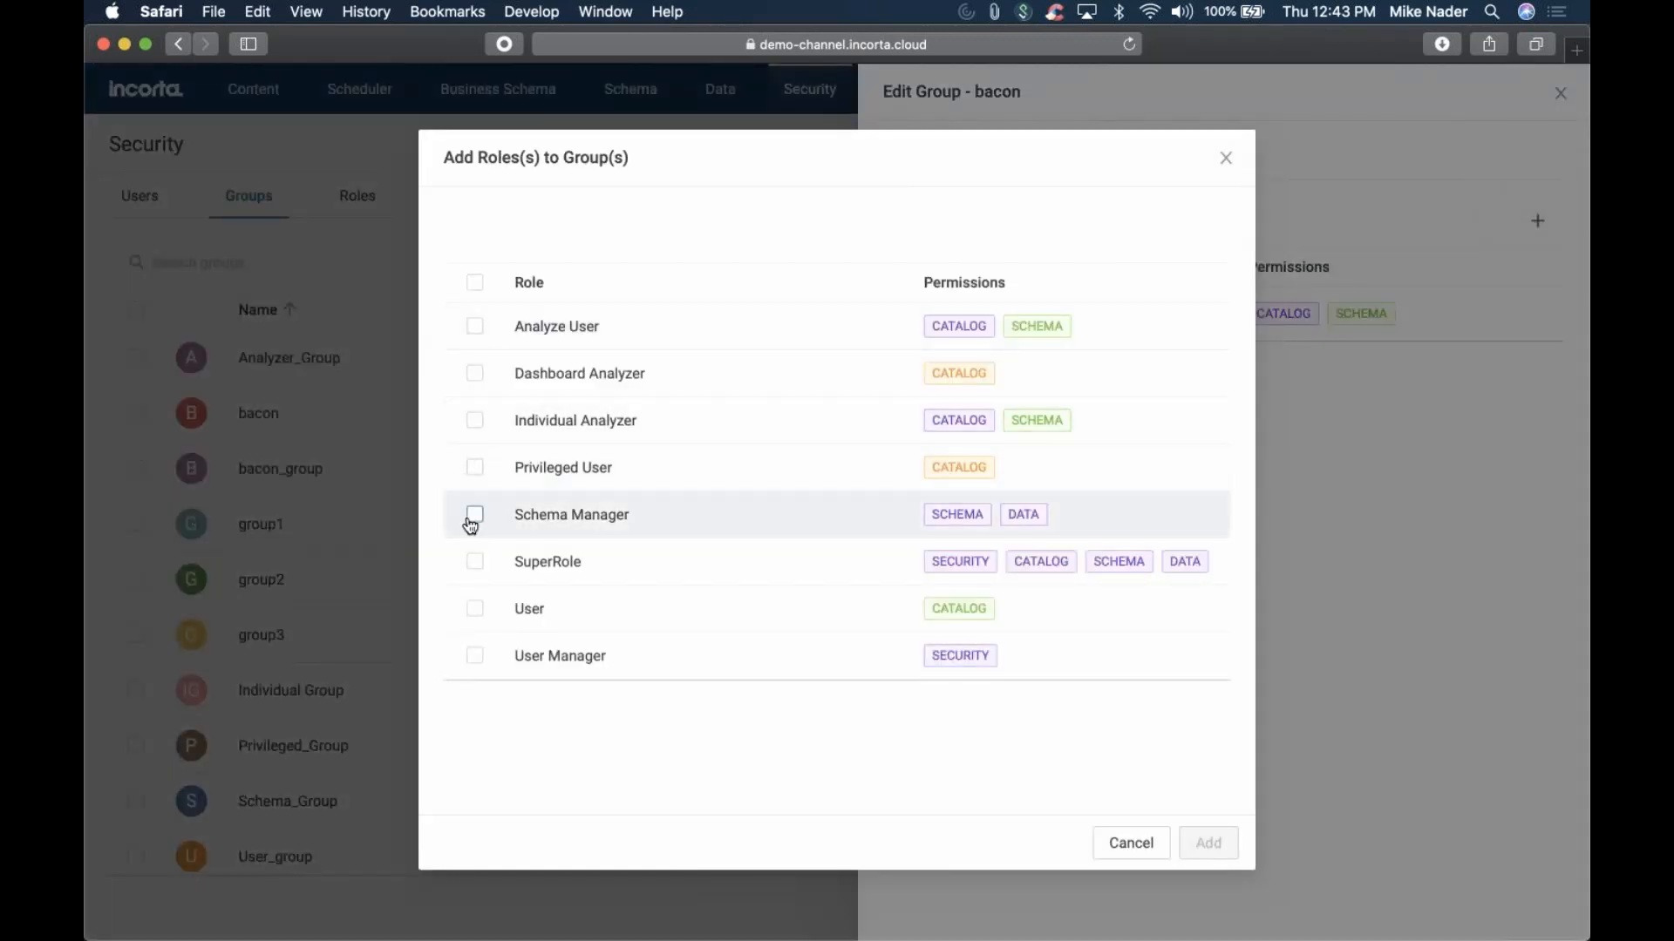
pyautogui.click(473, 516)
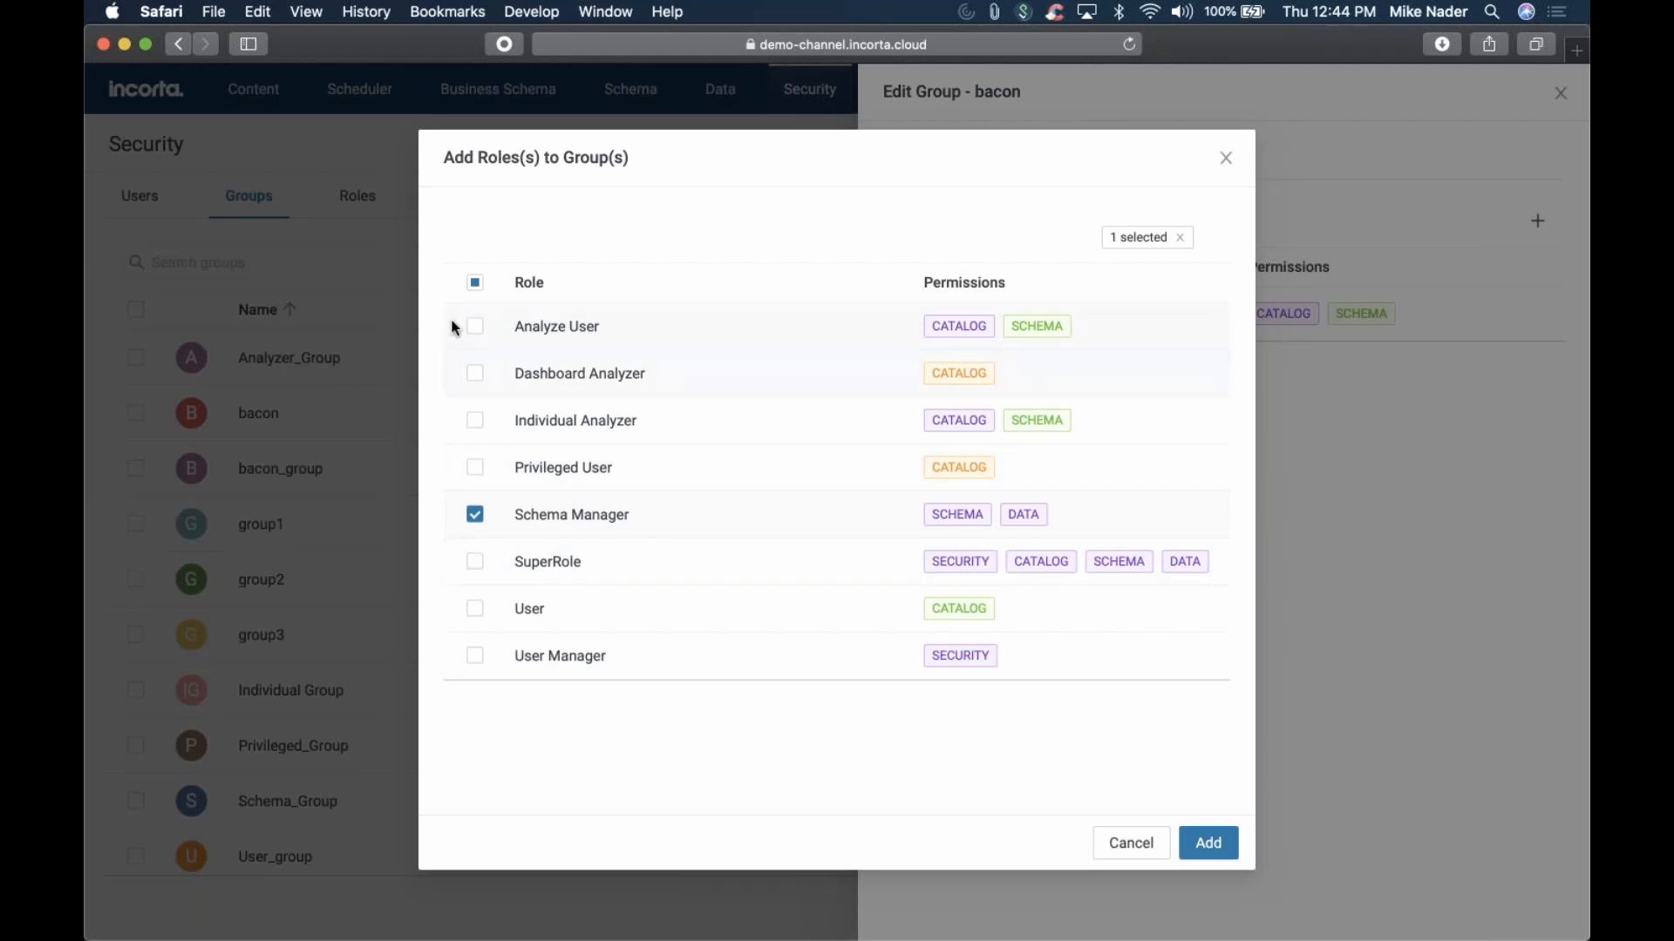
pyautogui.click(474, 657)
pyautogui.click(474, 610)
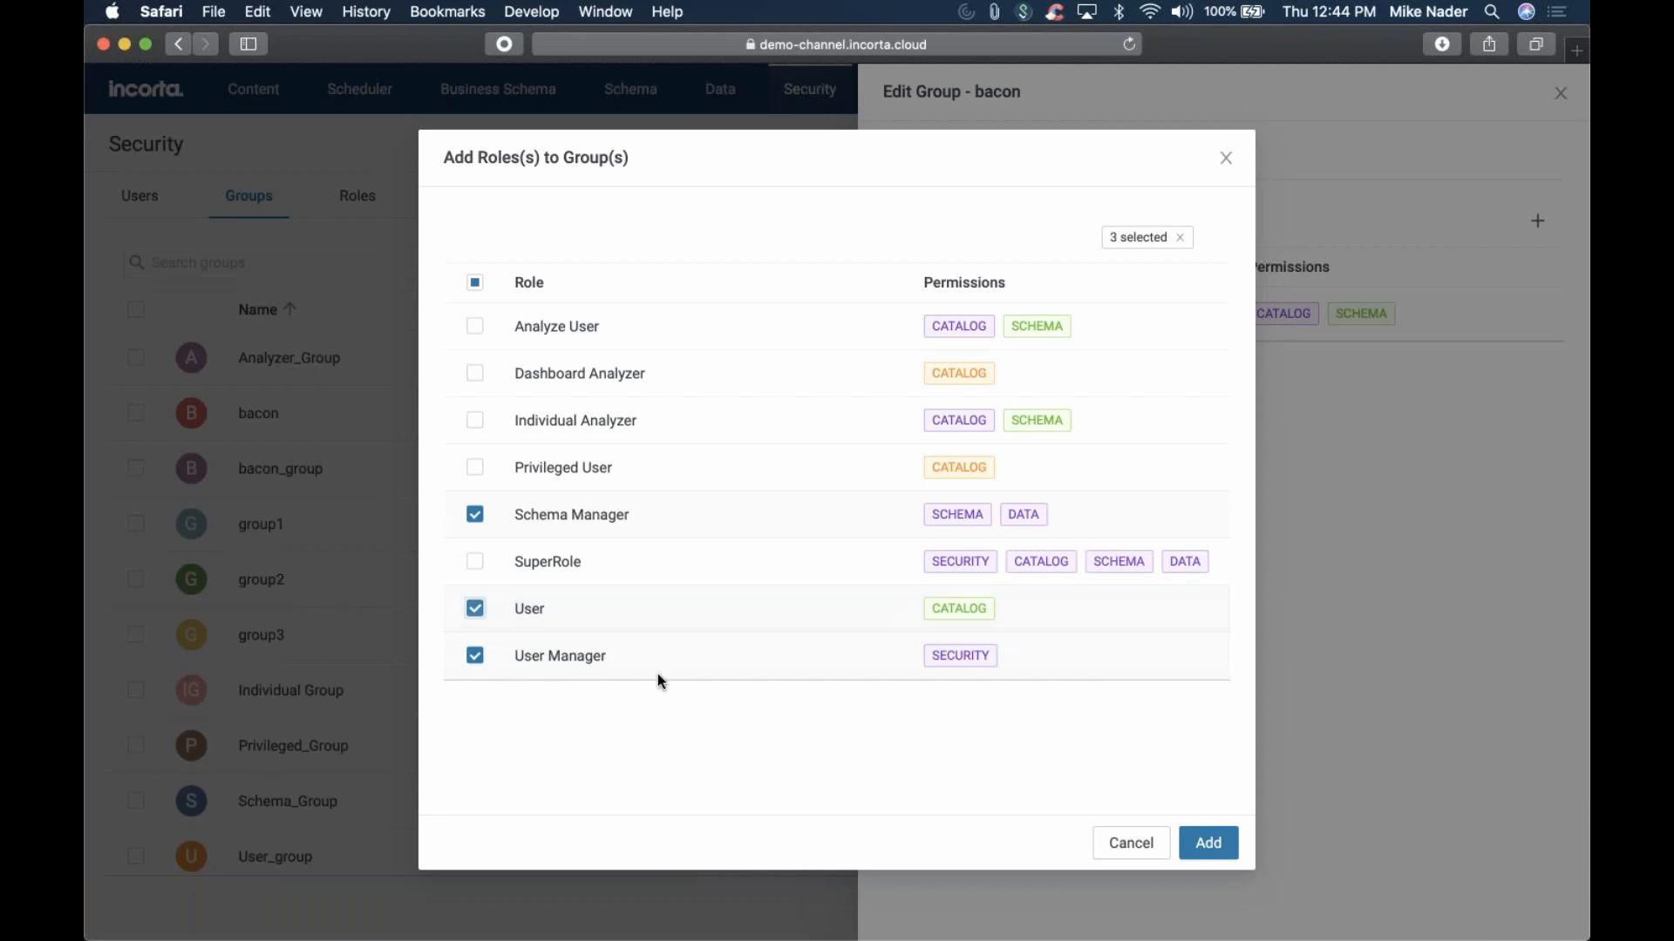
pyautogui.click(1206, 842)
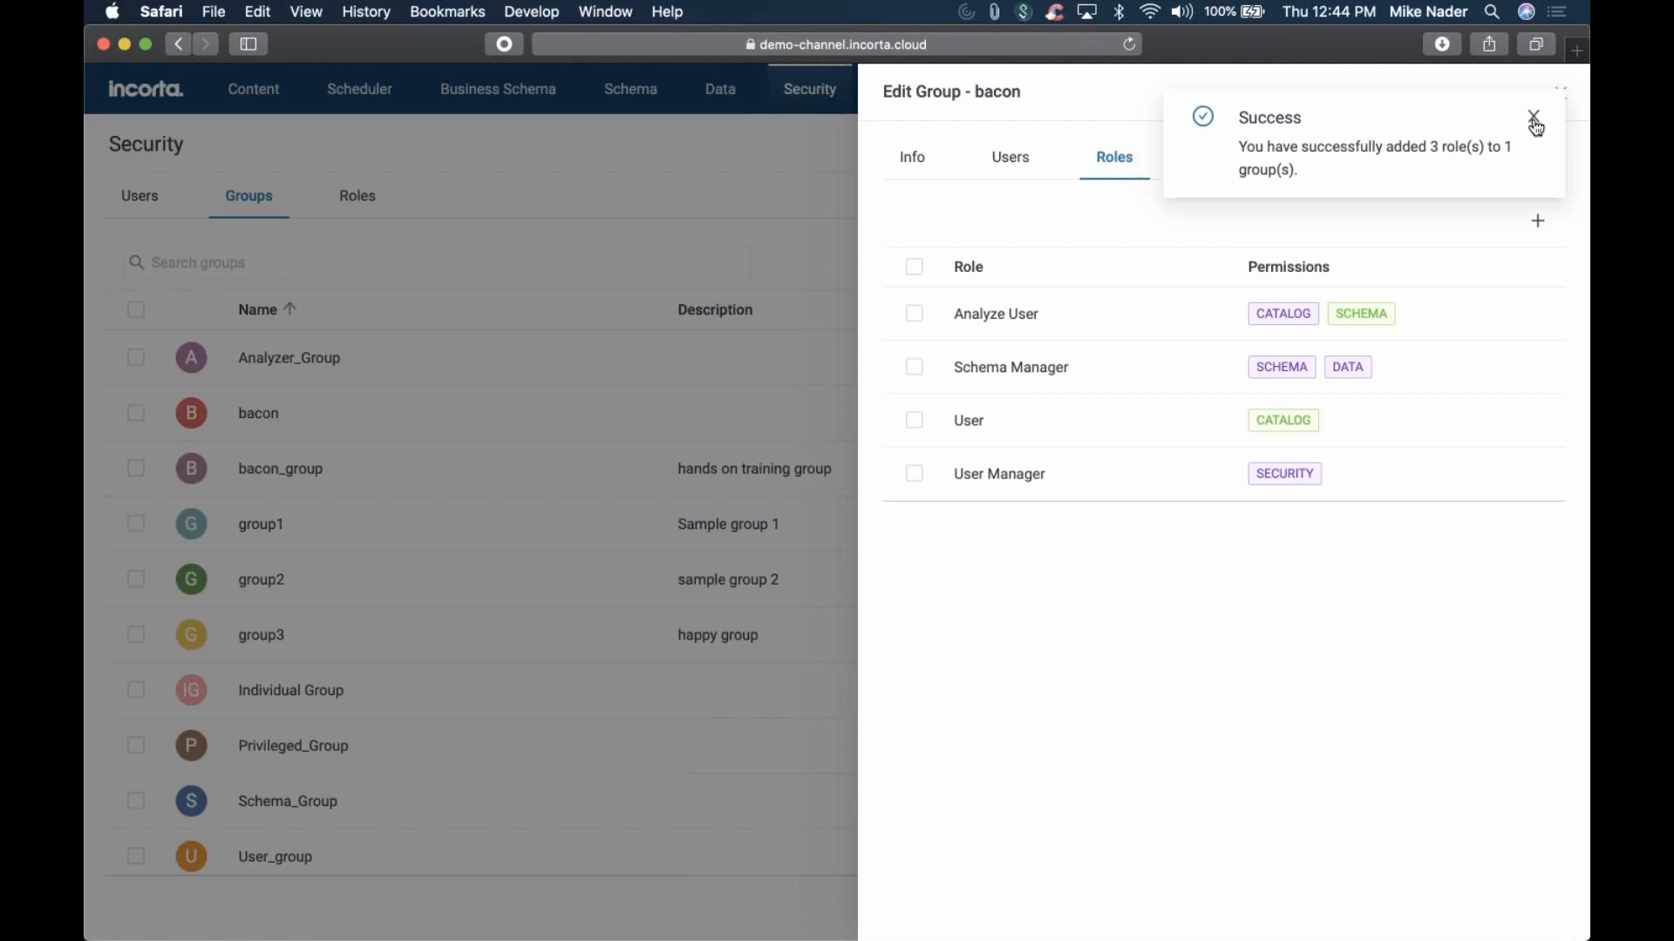
pyautogui.click(1535, 125)
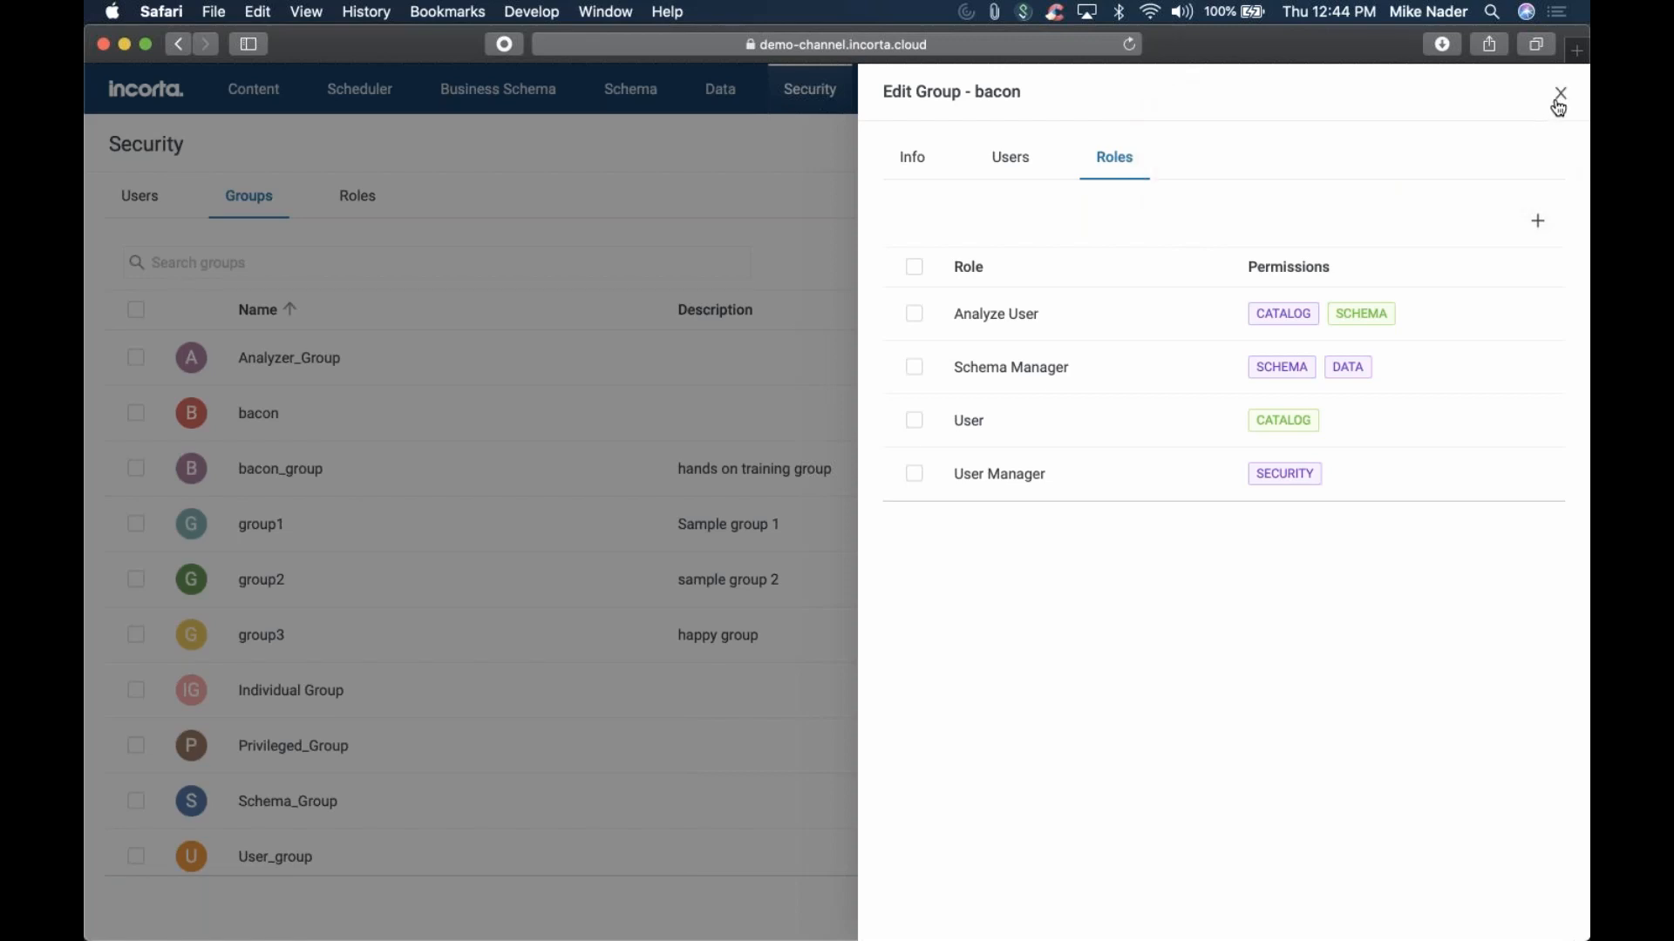
pyautogui.click(1560, 94)
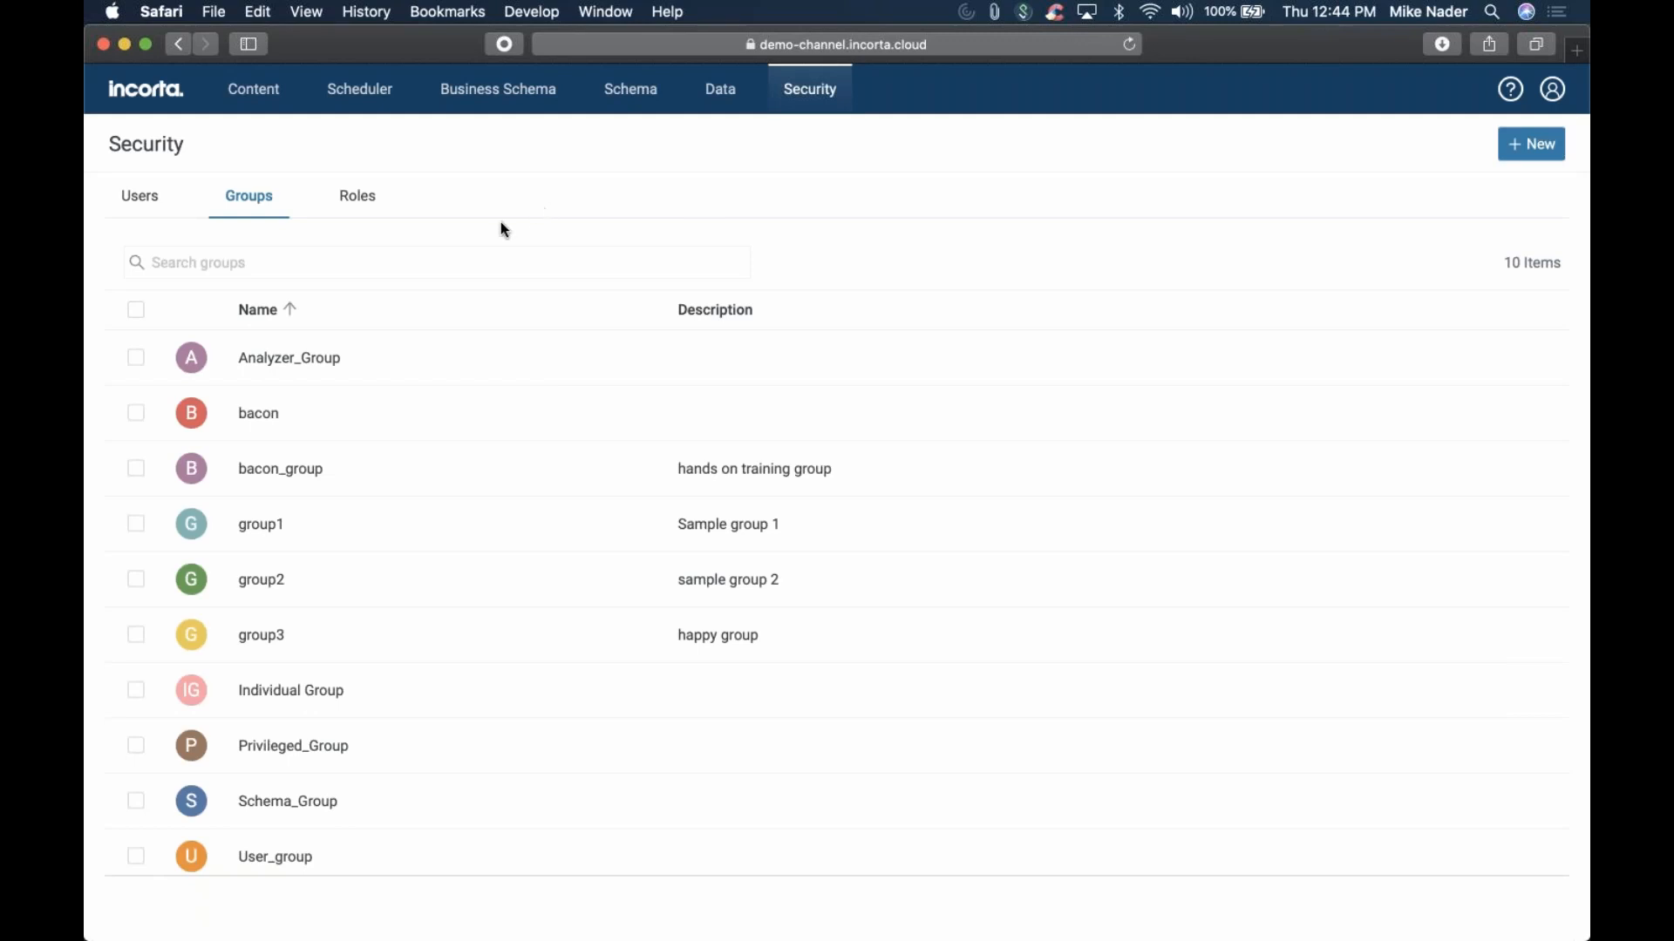
pyautogui.click(542, 259)
# Return to the content home and sign out of the account
pyautogui.click(254, 89)
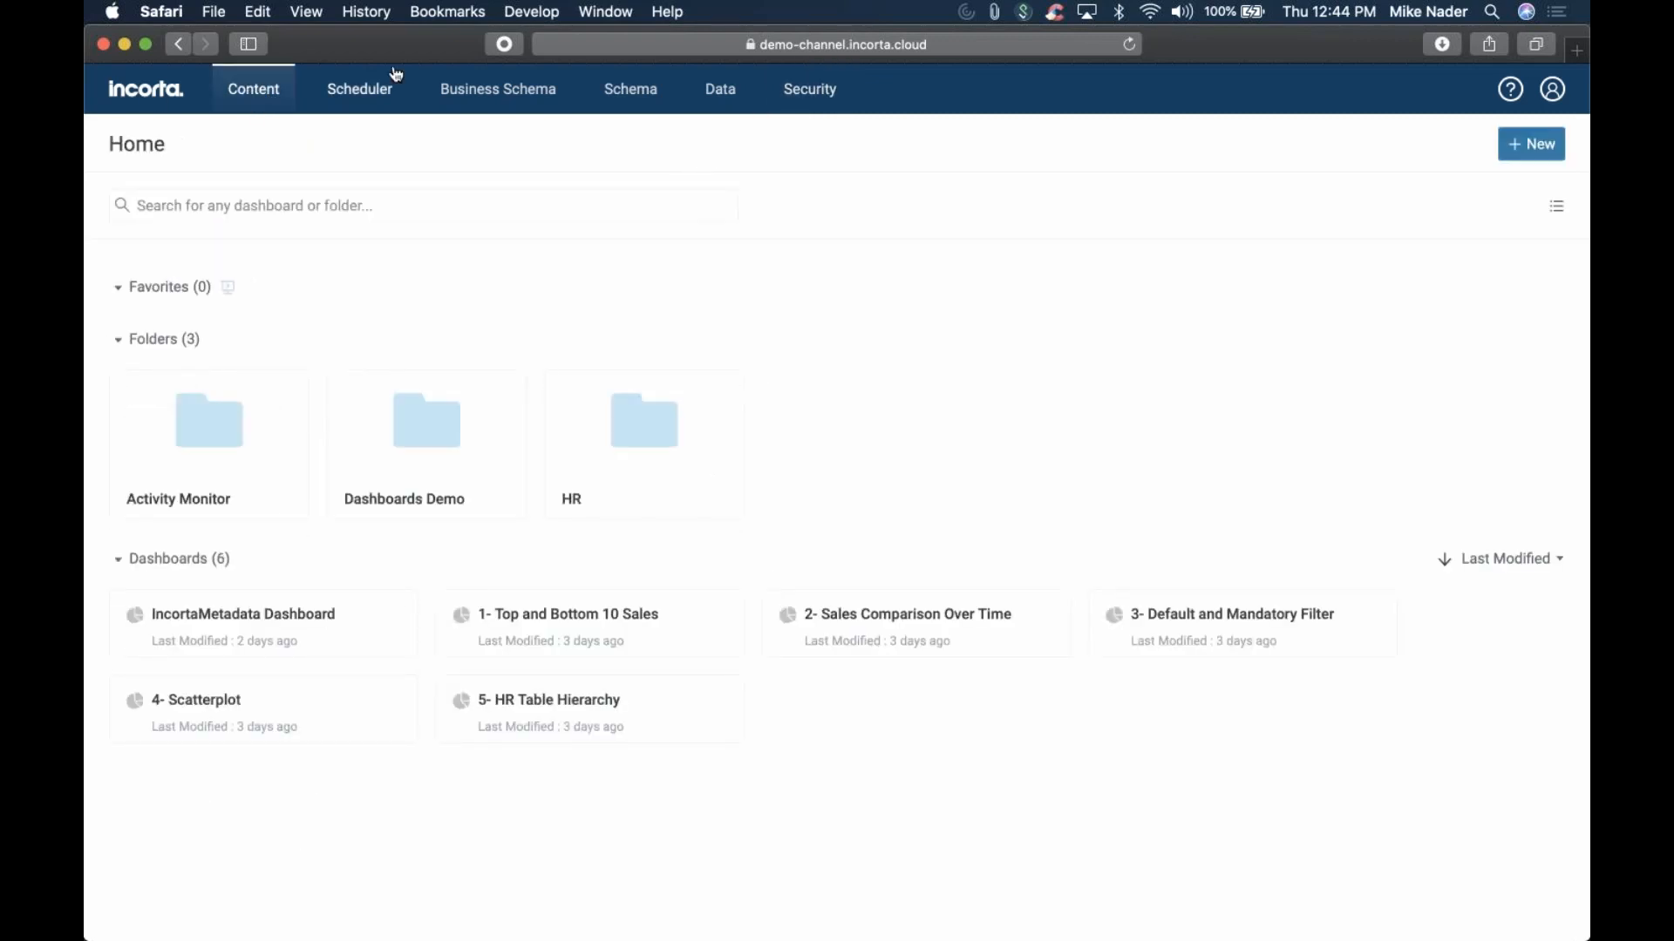
pyautogui.click(1565, 103)
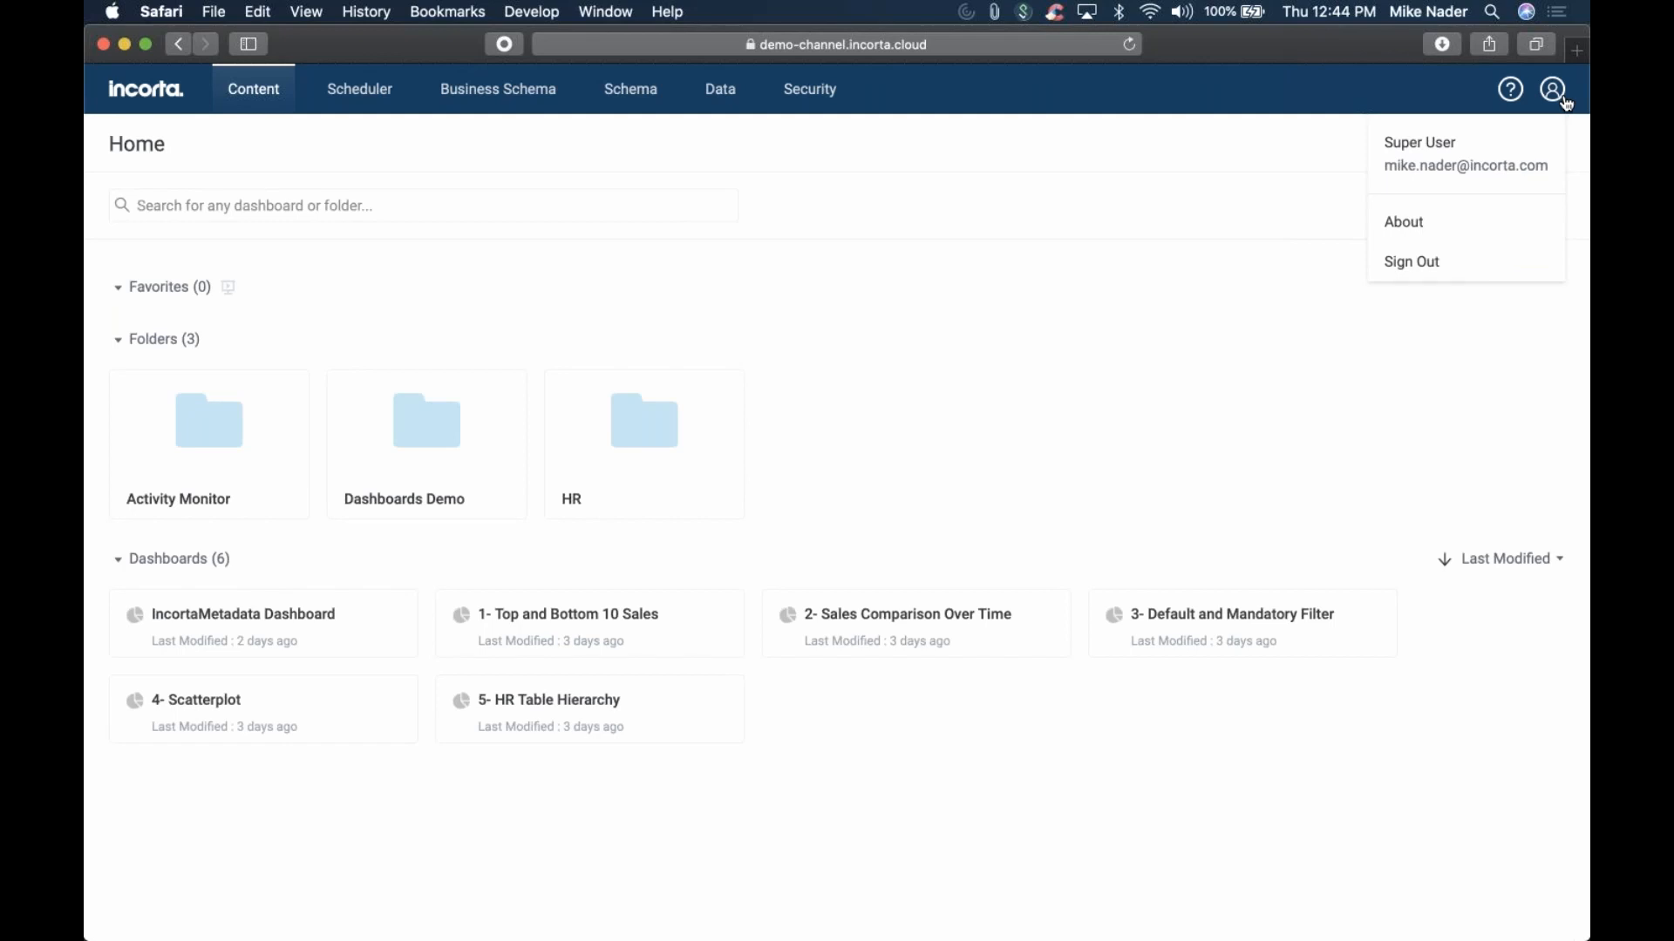
pyautogui.click(1397, 276)
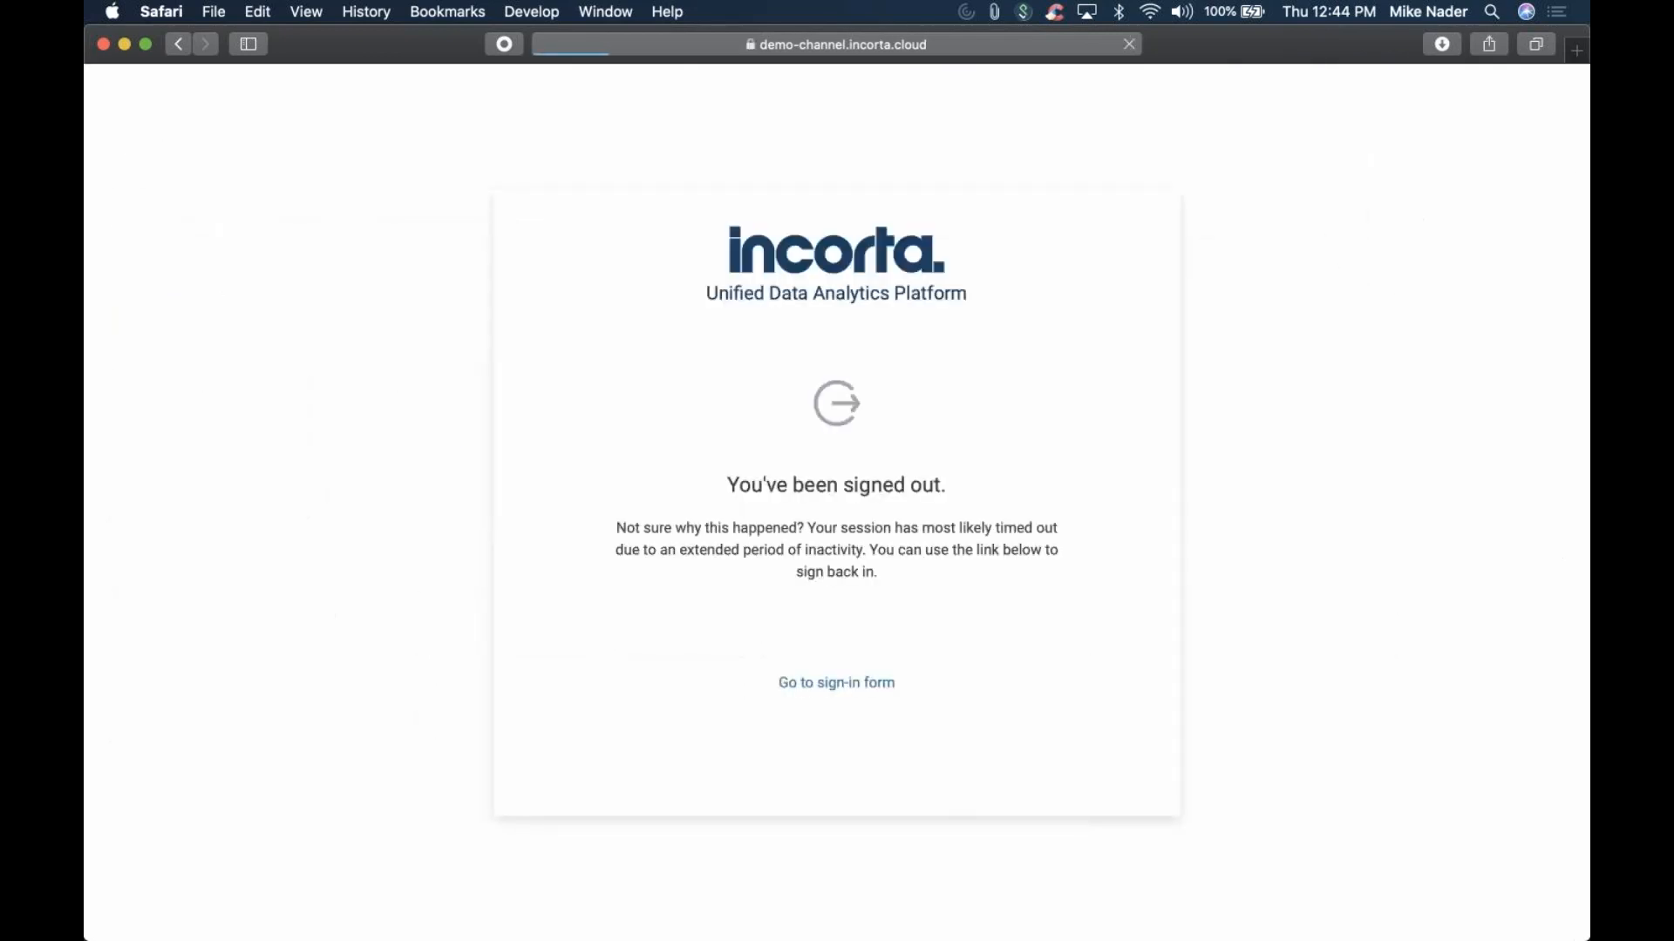
# Sign back in to the bacon tenant as admin with the account password, declining to update the saved password
pyautogui.click(861, 688)
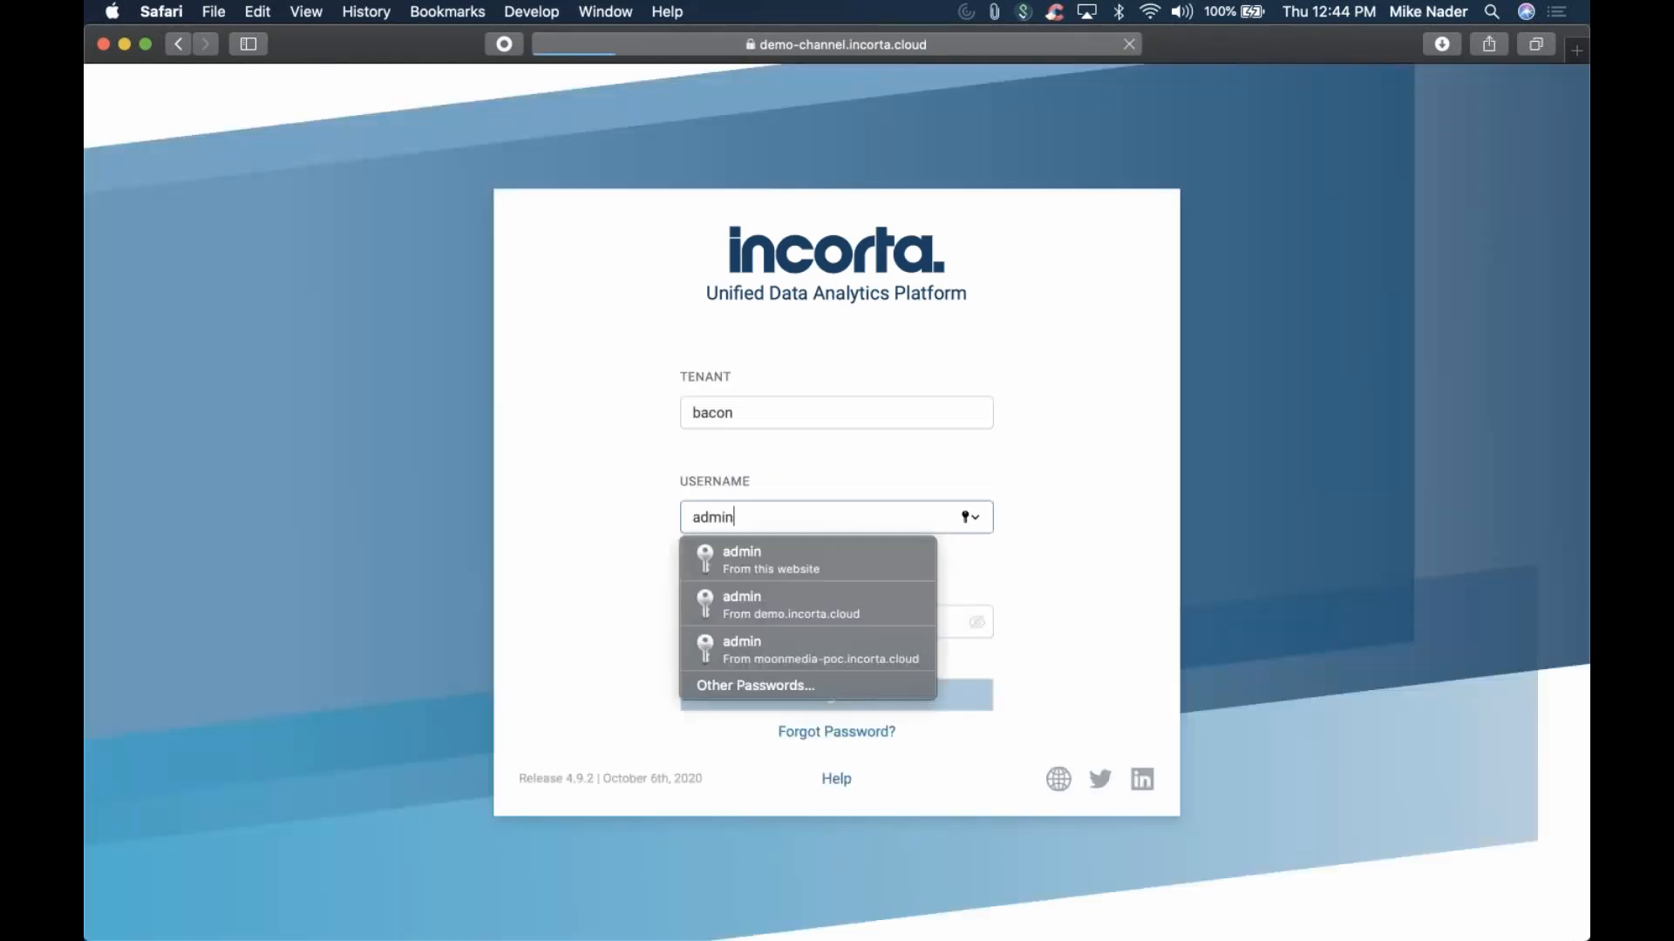
pyautogui.click(783, 476)
pyautogui.click(740, 612)
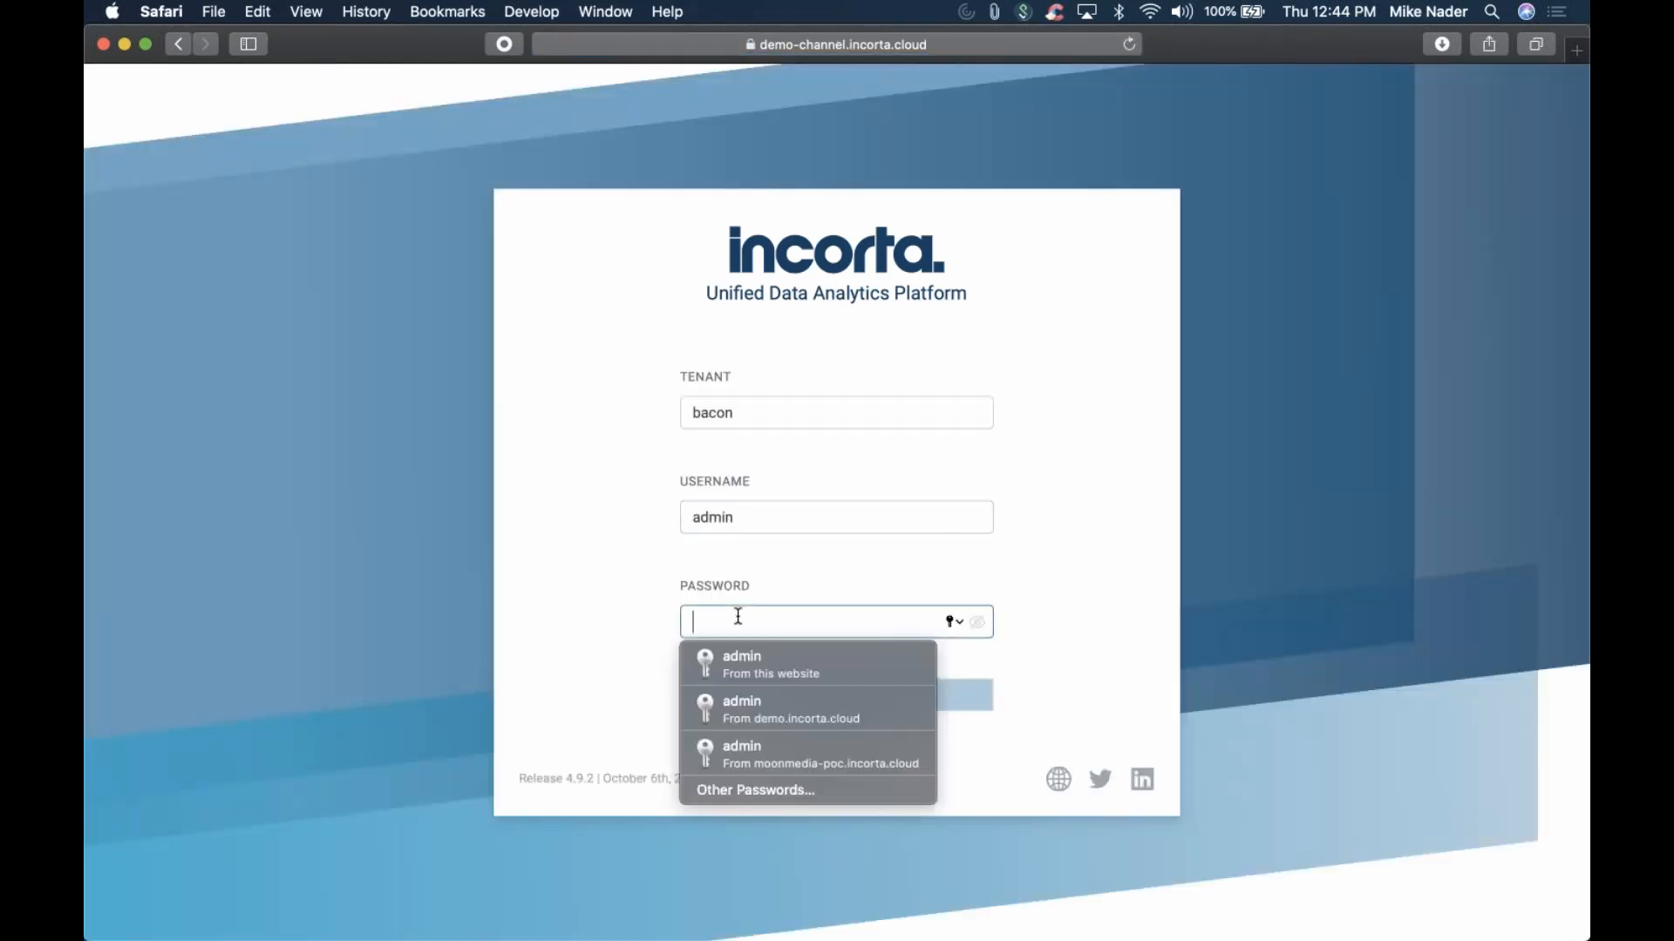
pyautogui.write('************')
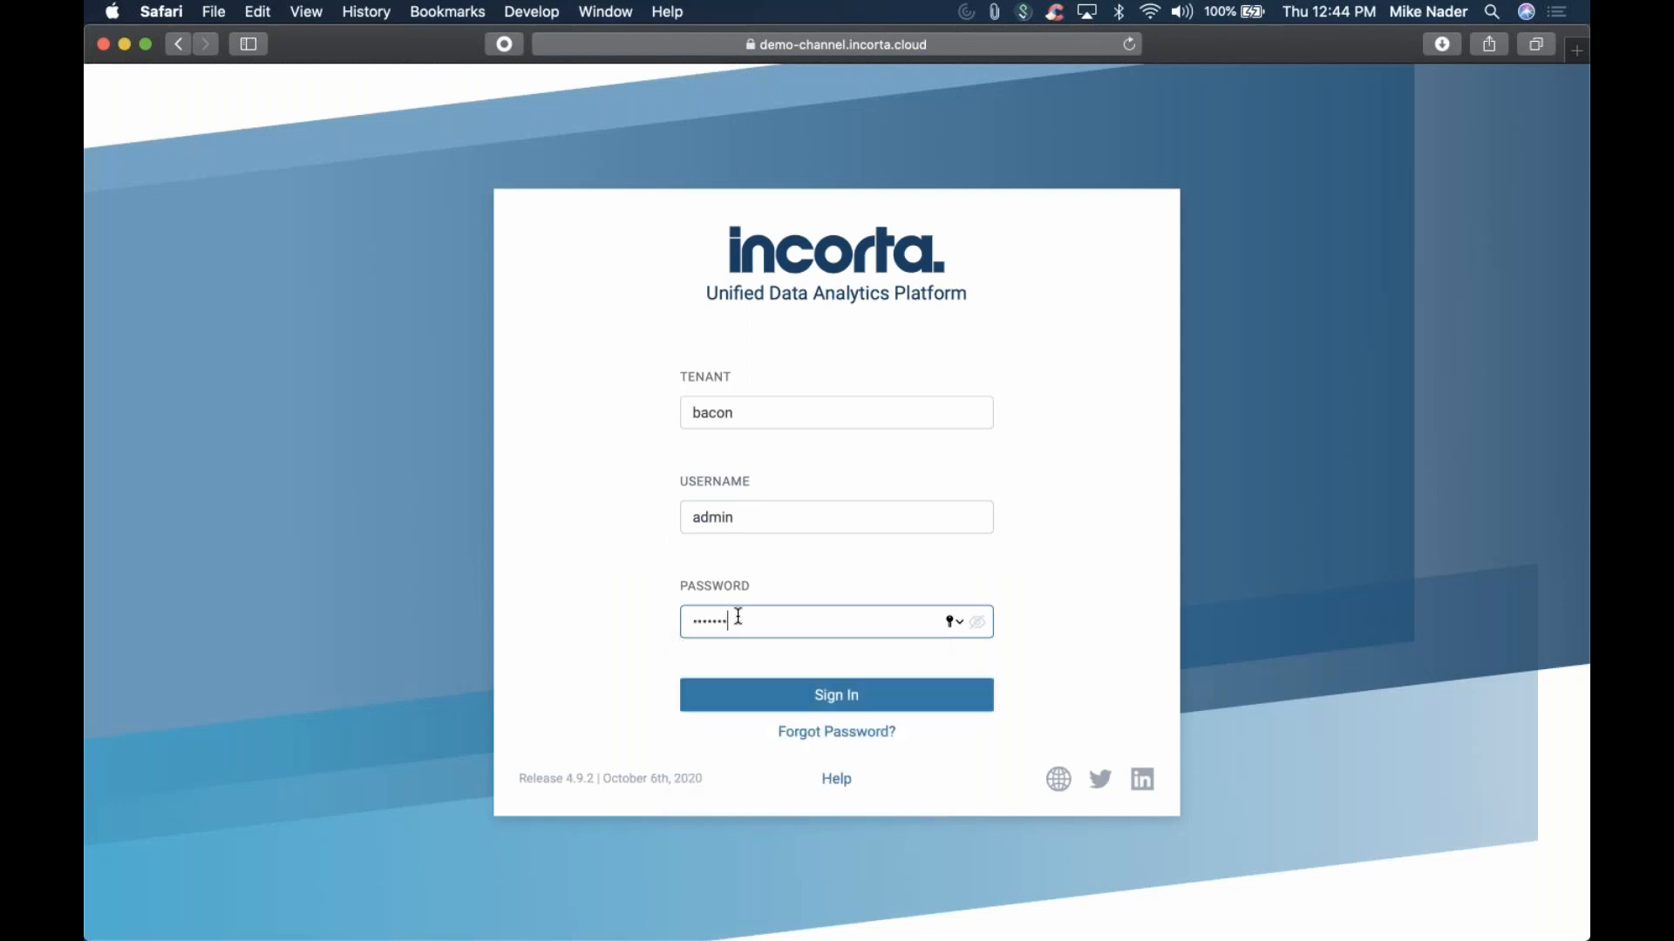
pyautogui.press('Return')
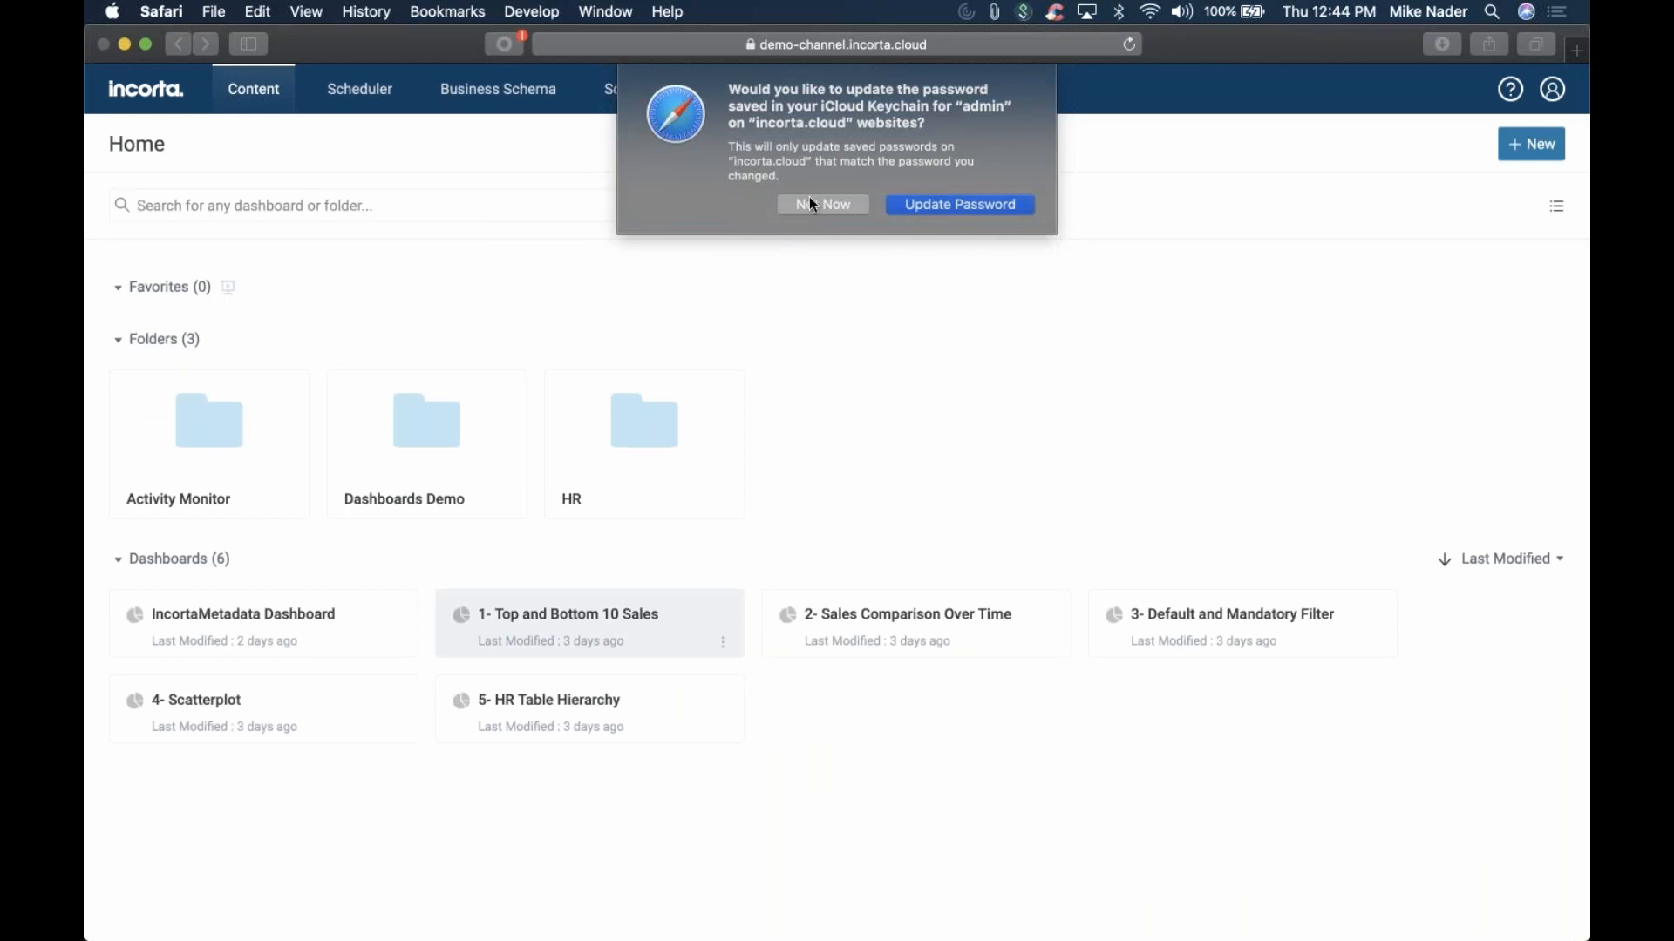
pyautogui.click(812, 205)
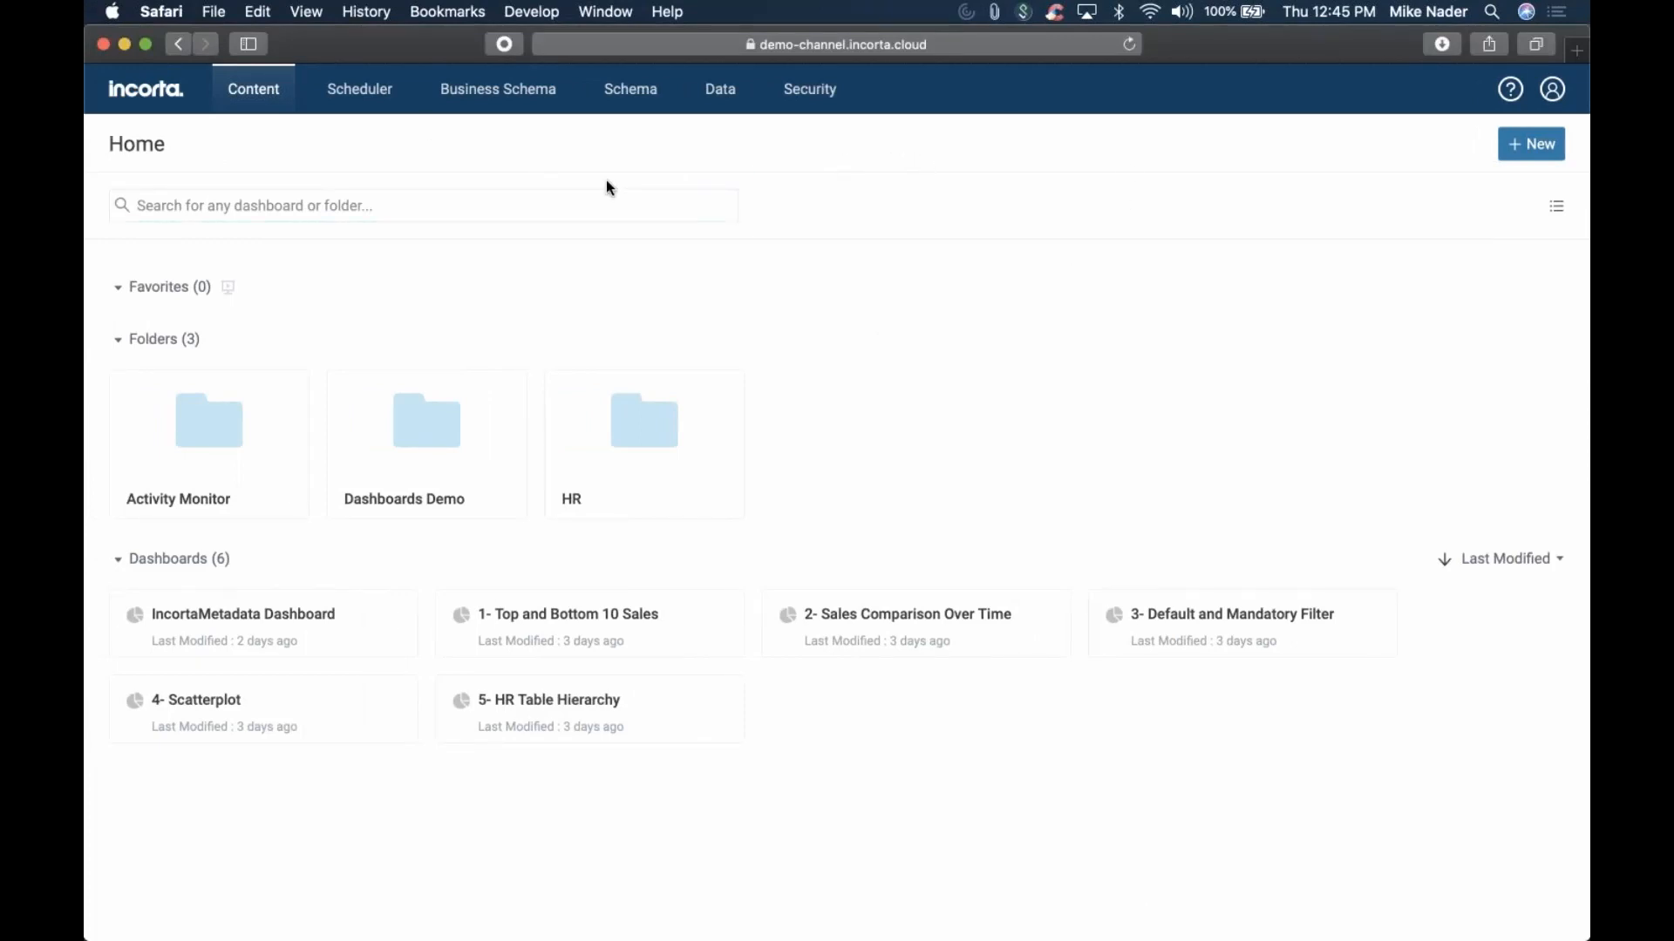
# Share the local data file Weather_2010_2014 with the bacon group
pyautogui.click(731, 96)
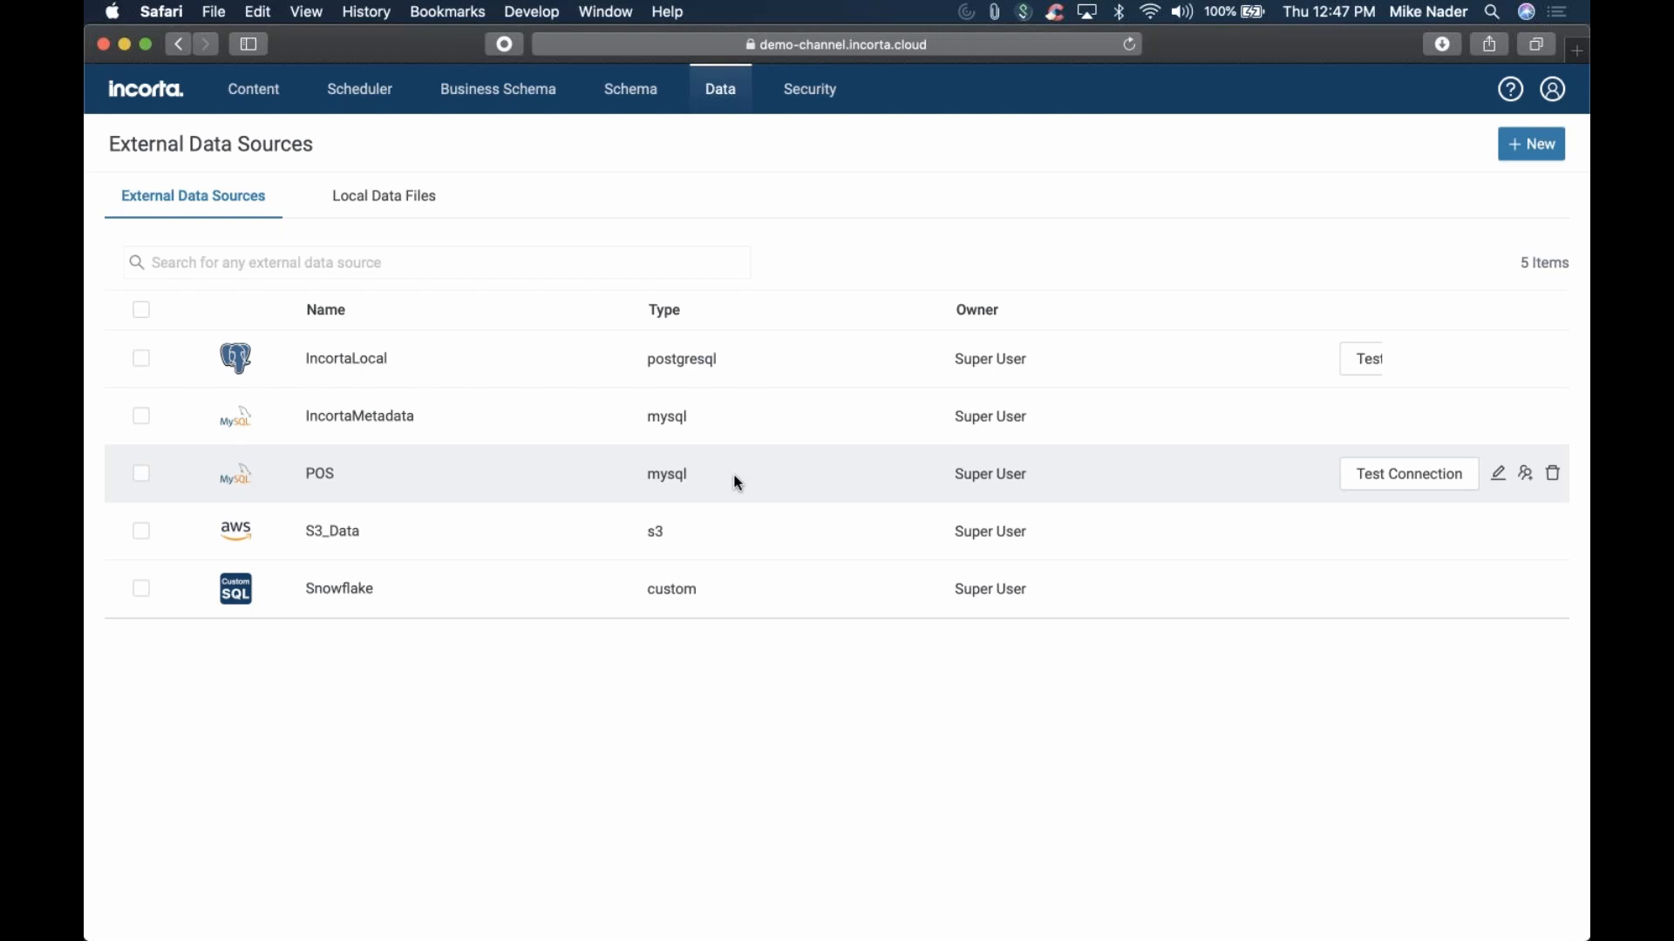
pyautogui.click(397, 220)
pyautogui.scroll(-1, 464, 475)
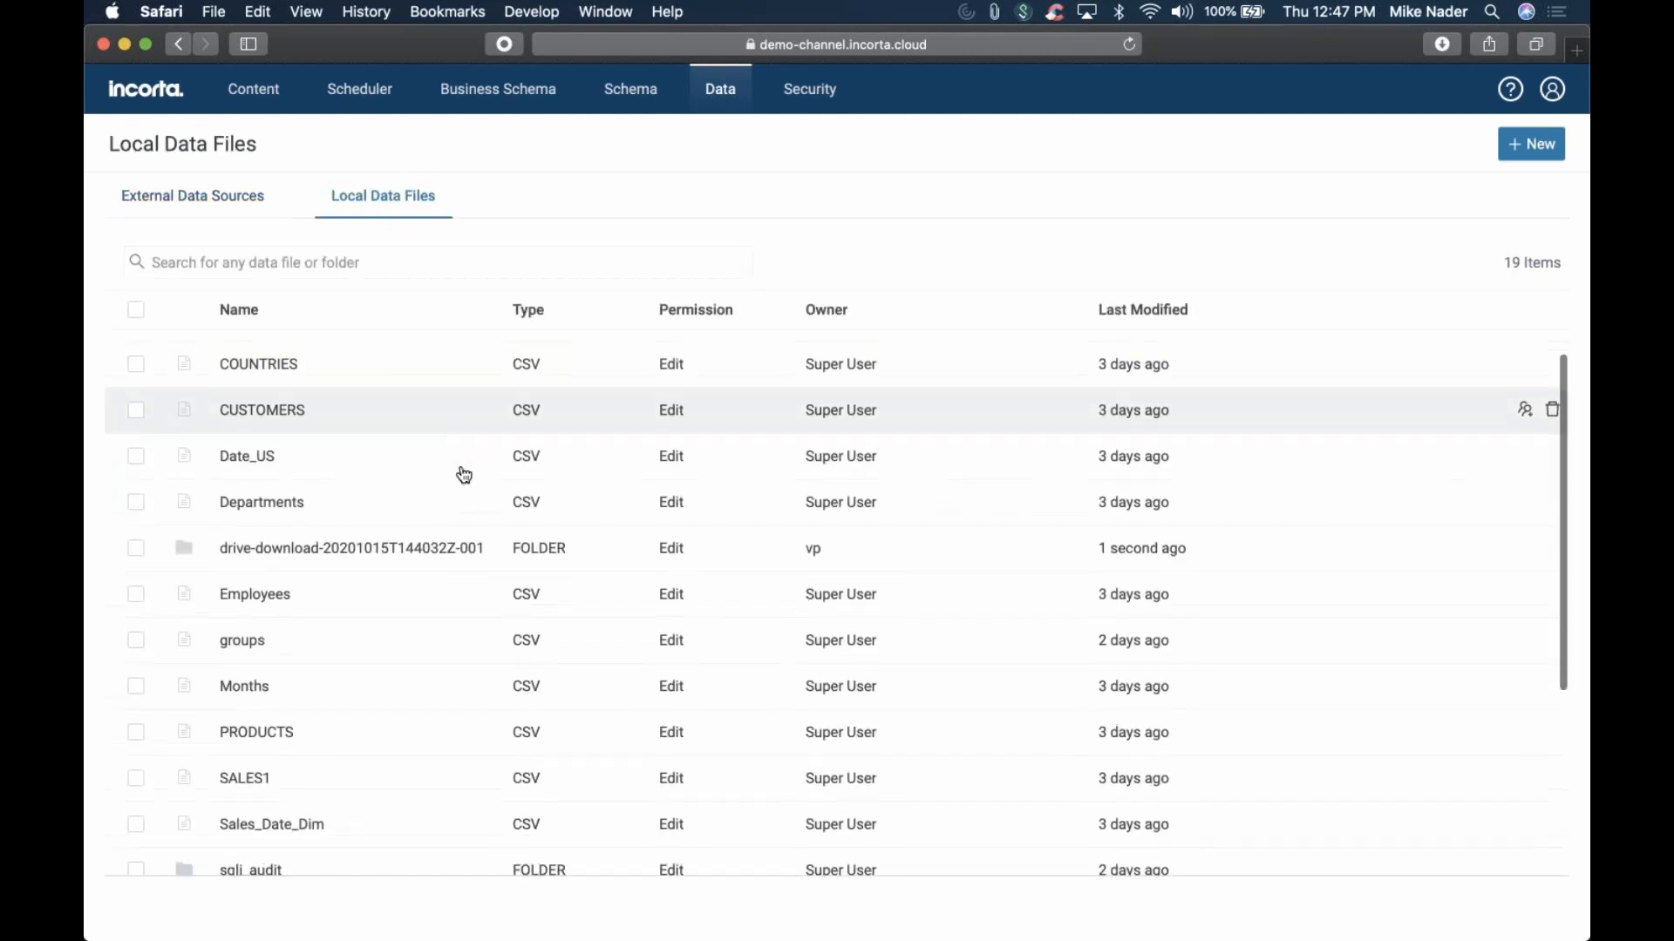
pyautogui.scroll(-5, 464, 475)
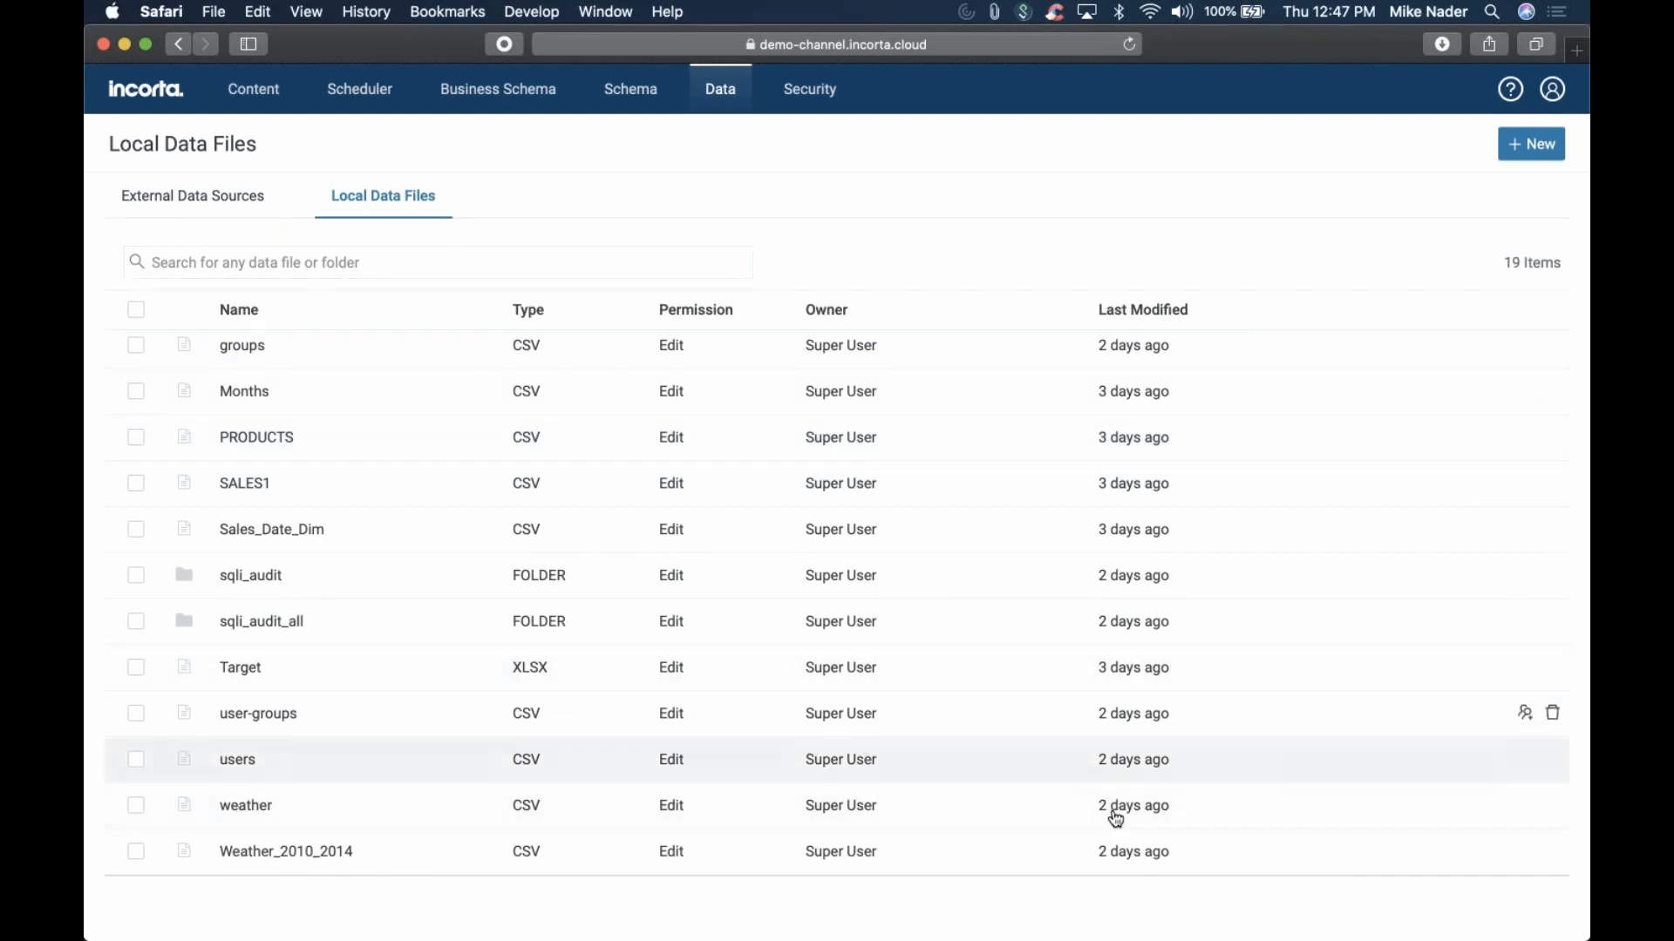
pyautogui.click(1527, 851)
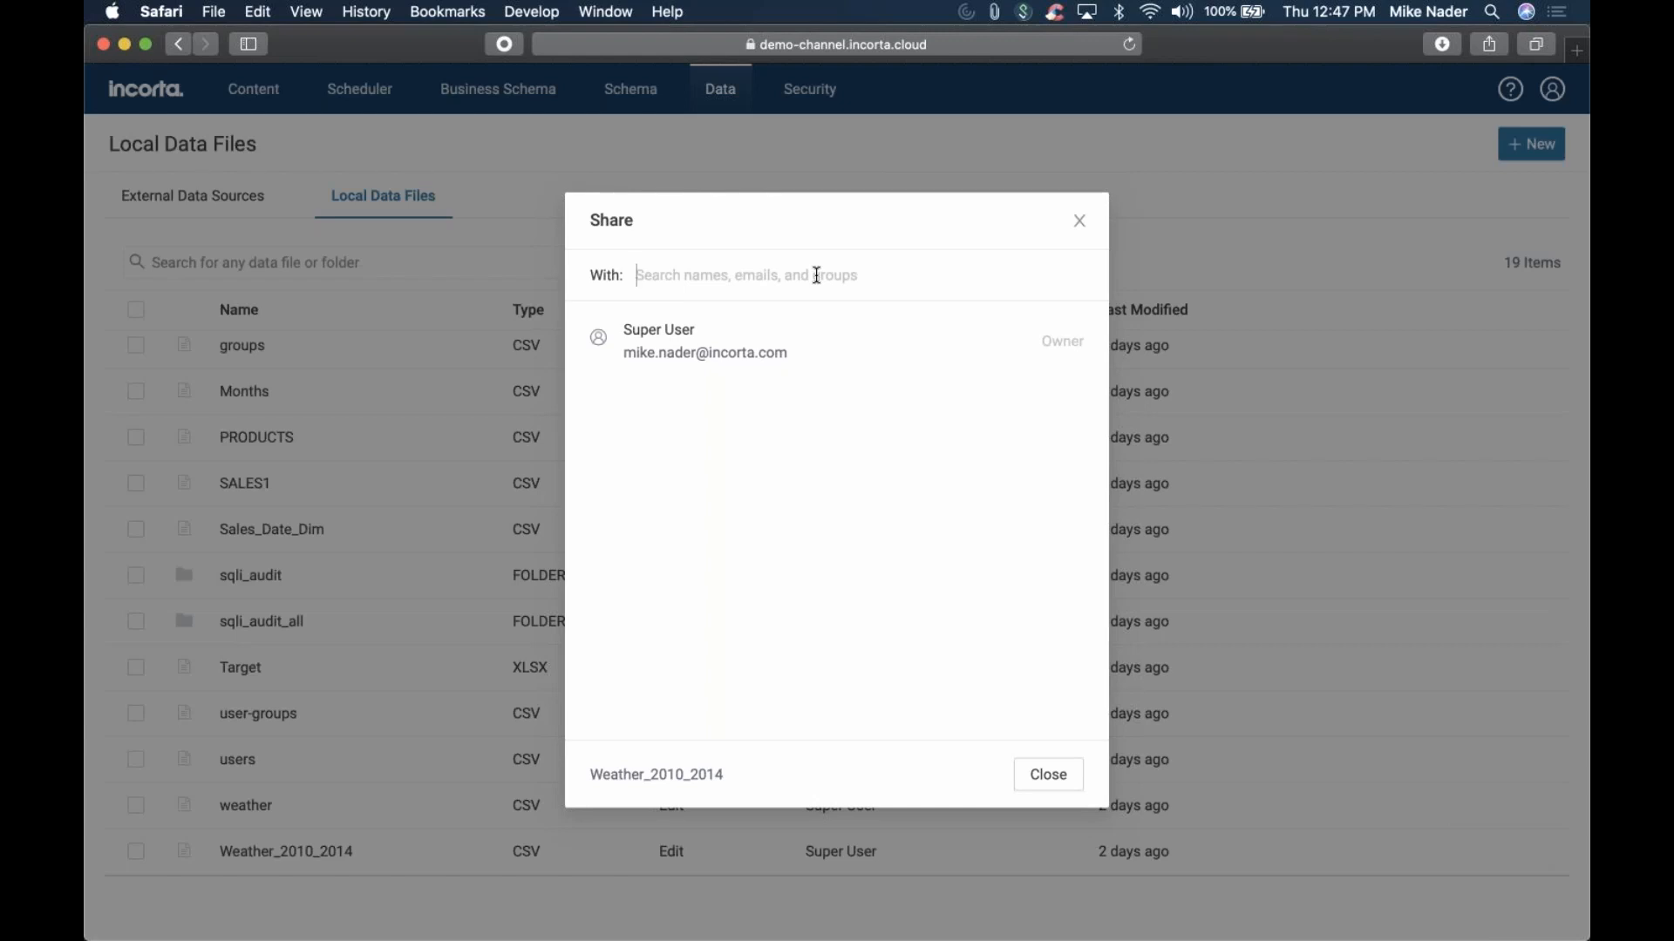
pyautogui.write('bacon')
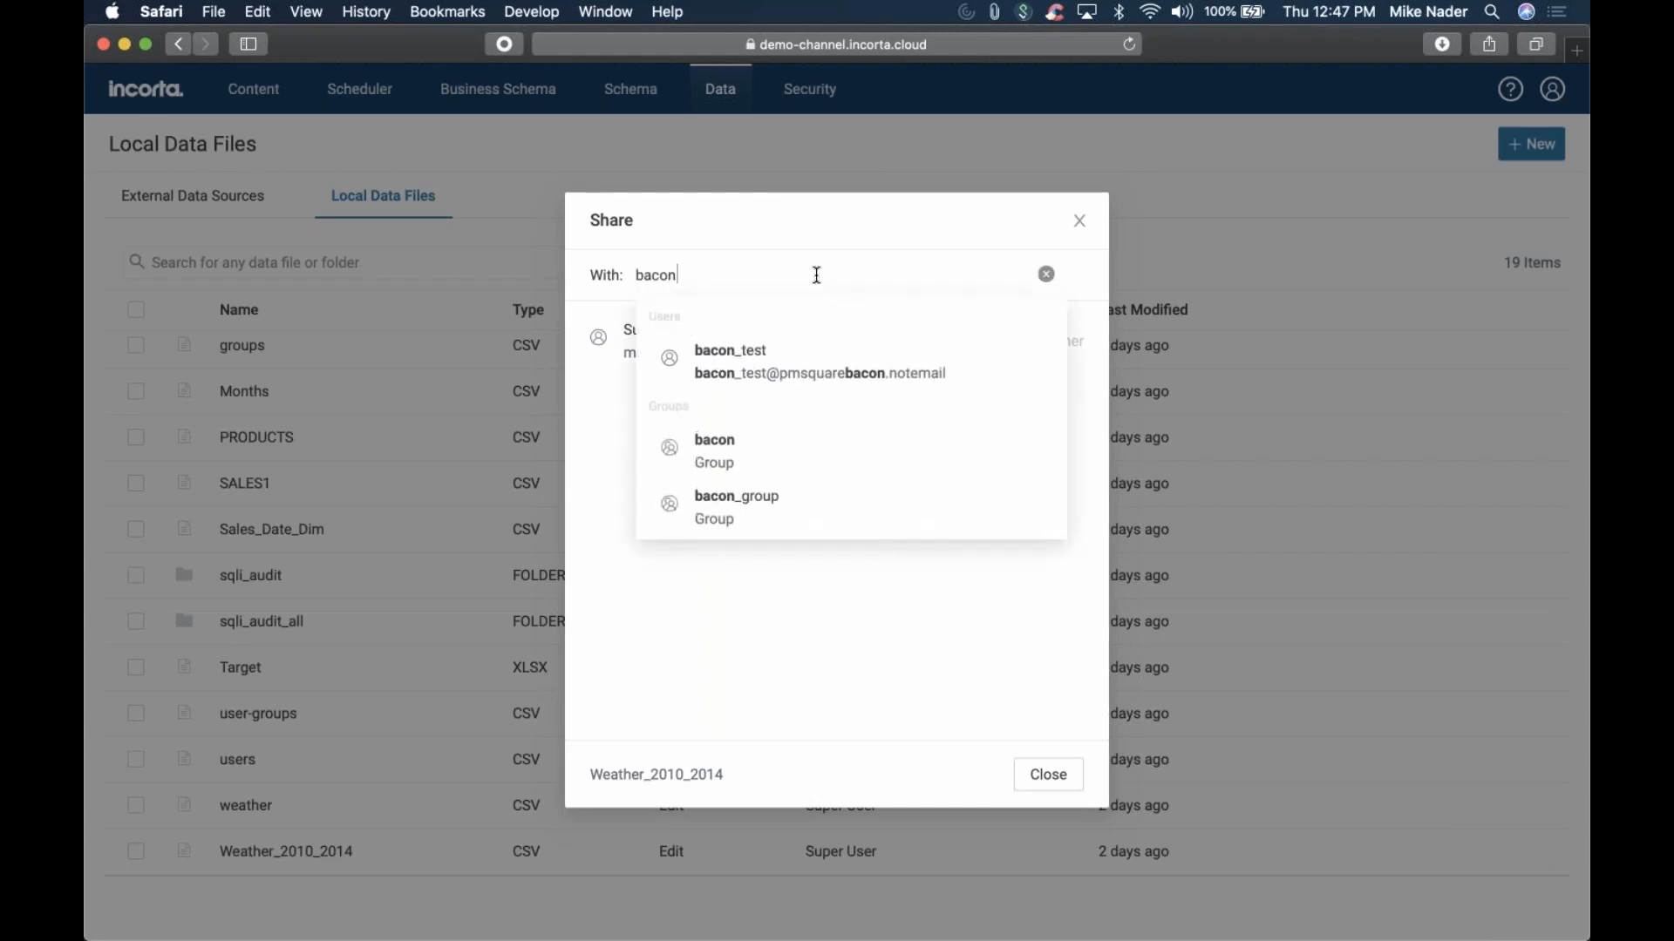
pyautogui.click(725, 464)
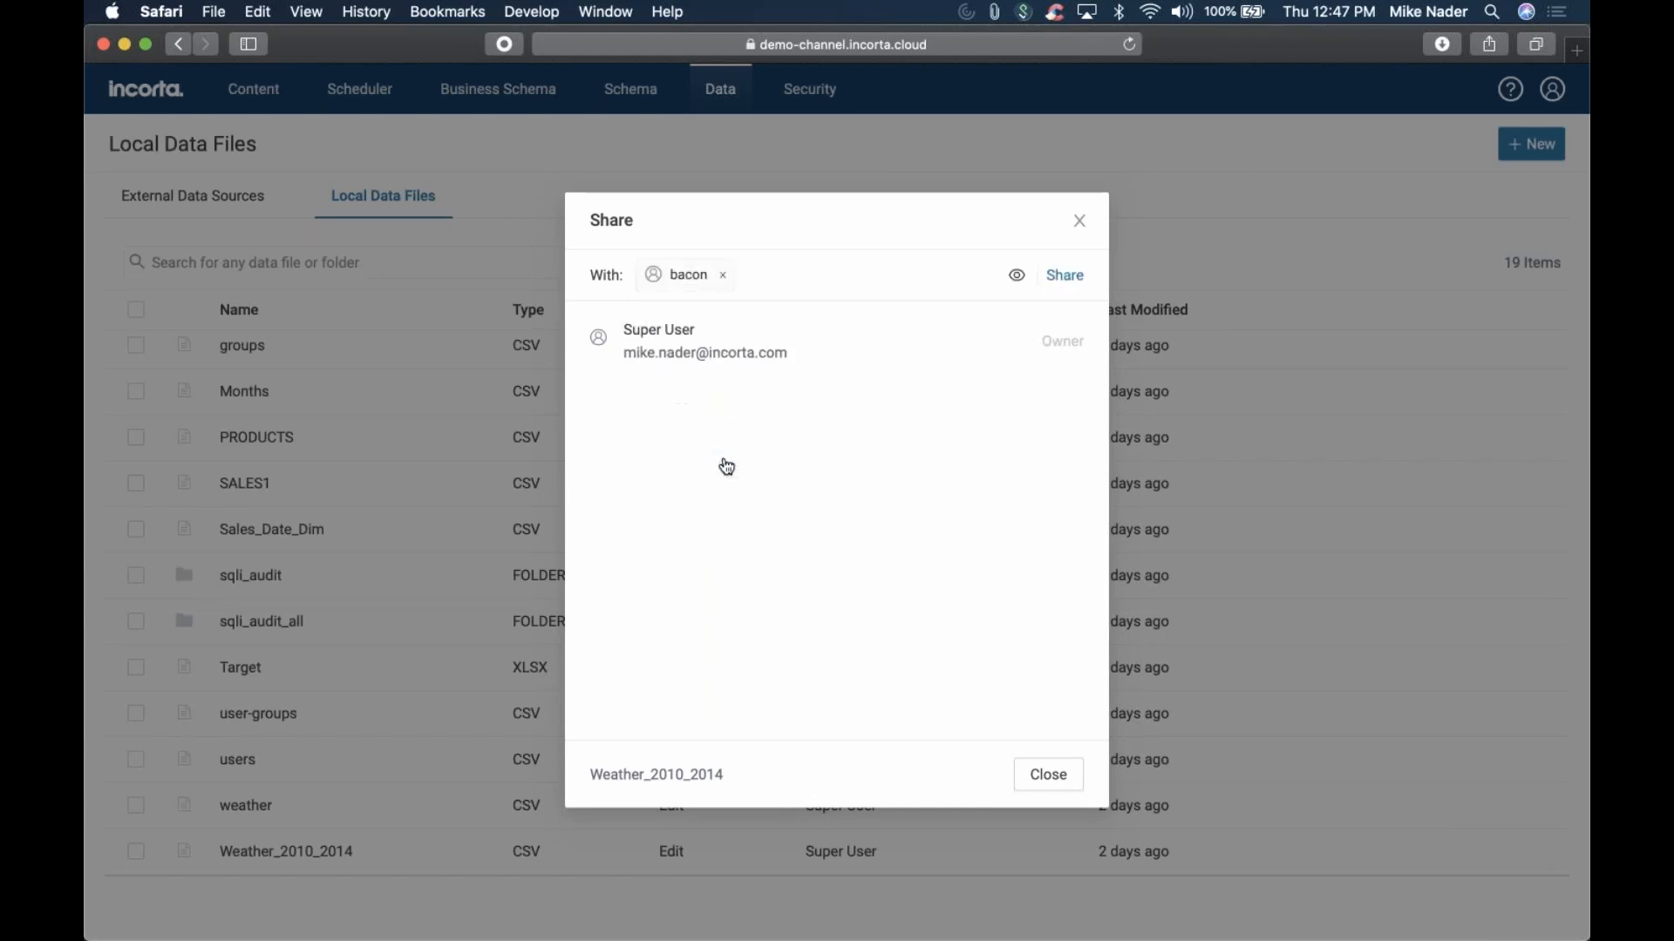
pyautogui.click(1065, 275)
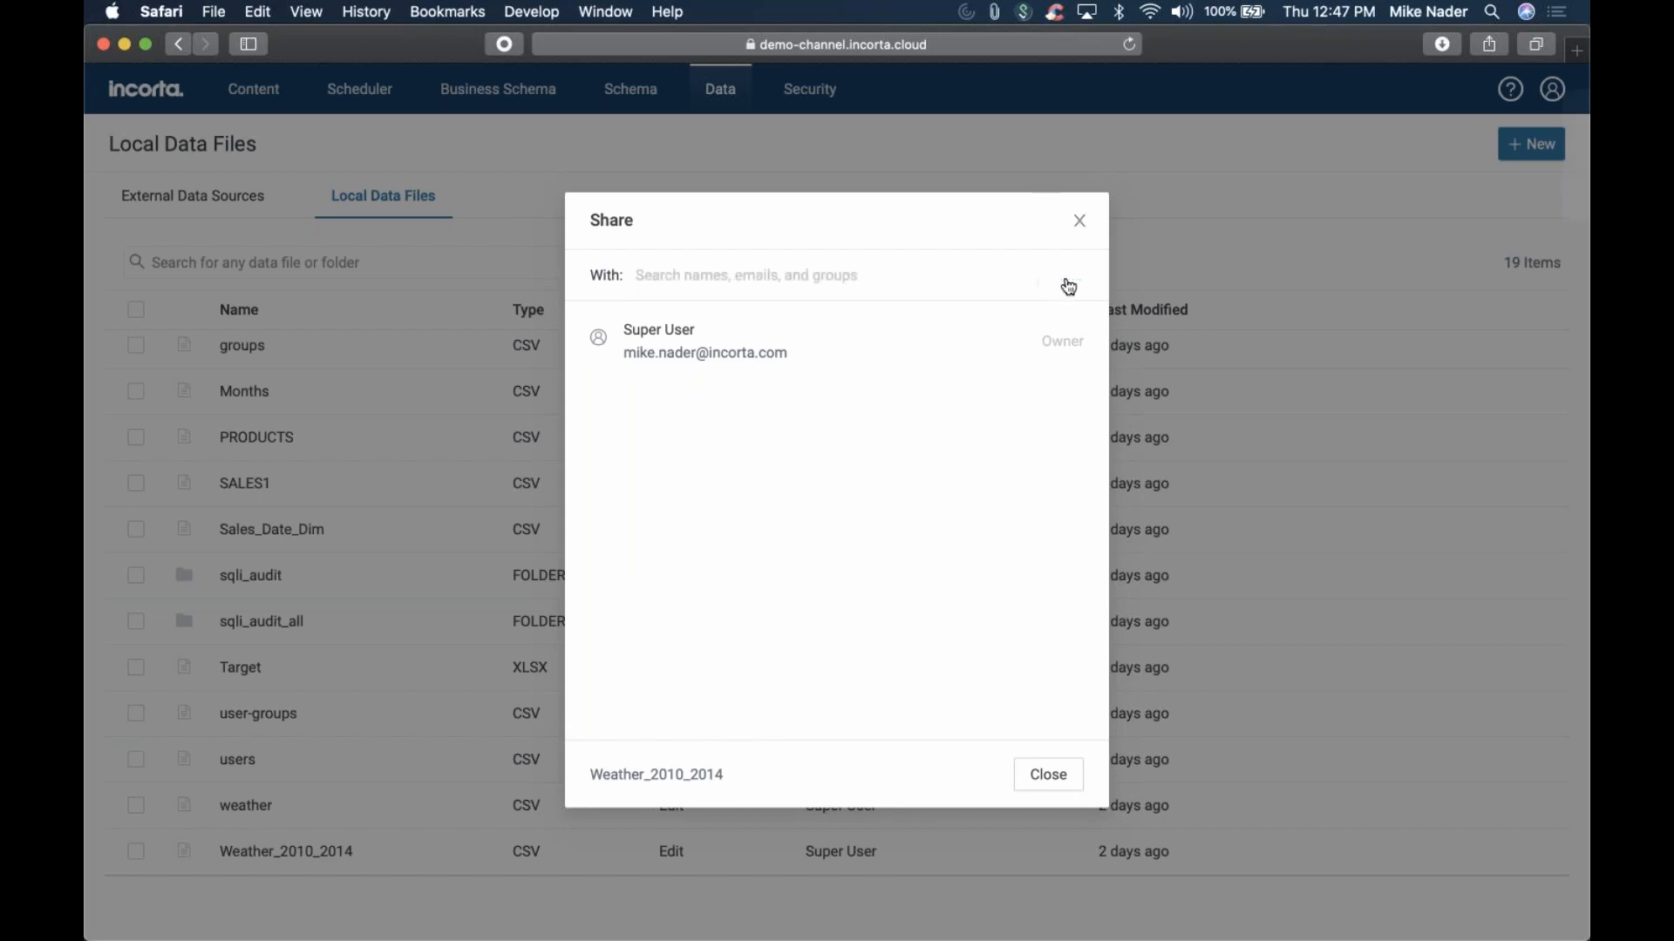
pyautogui.click(1045, 778)
# Look over the external data sources and review the local data files down to the end of the list
pyautogui.click(1536, 120)
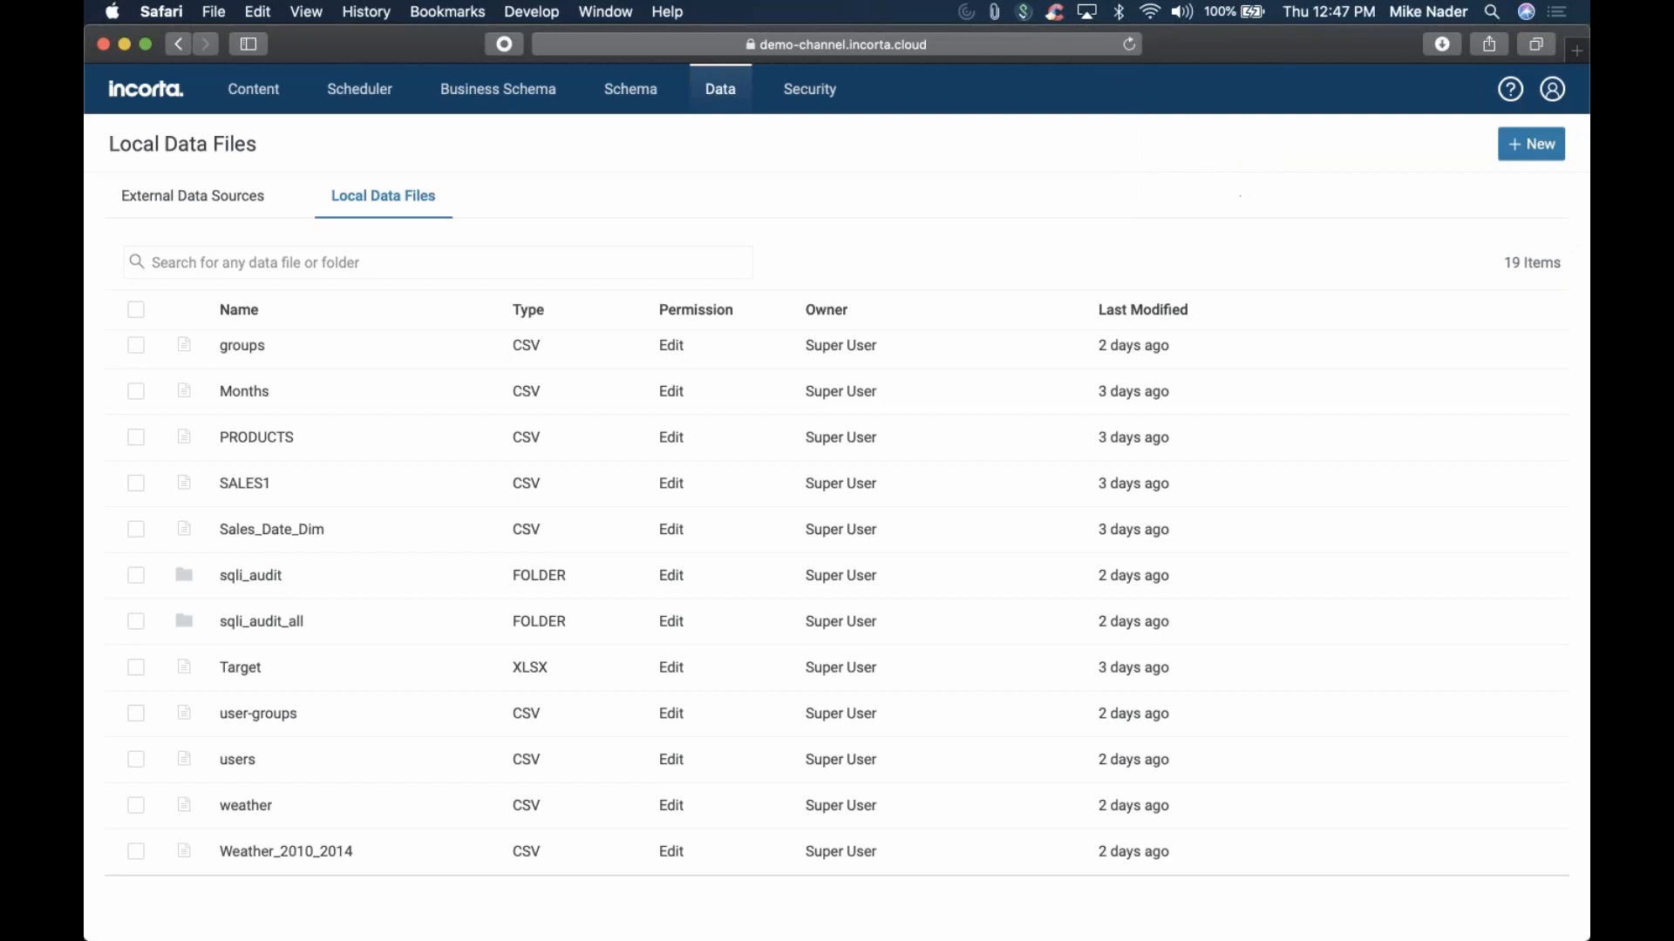
pyautogui.click(222, 197)
pyautogui.click(377, 199)
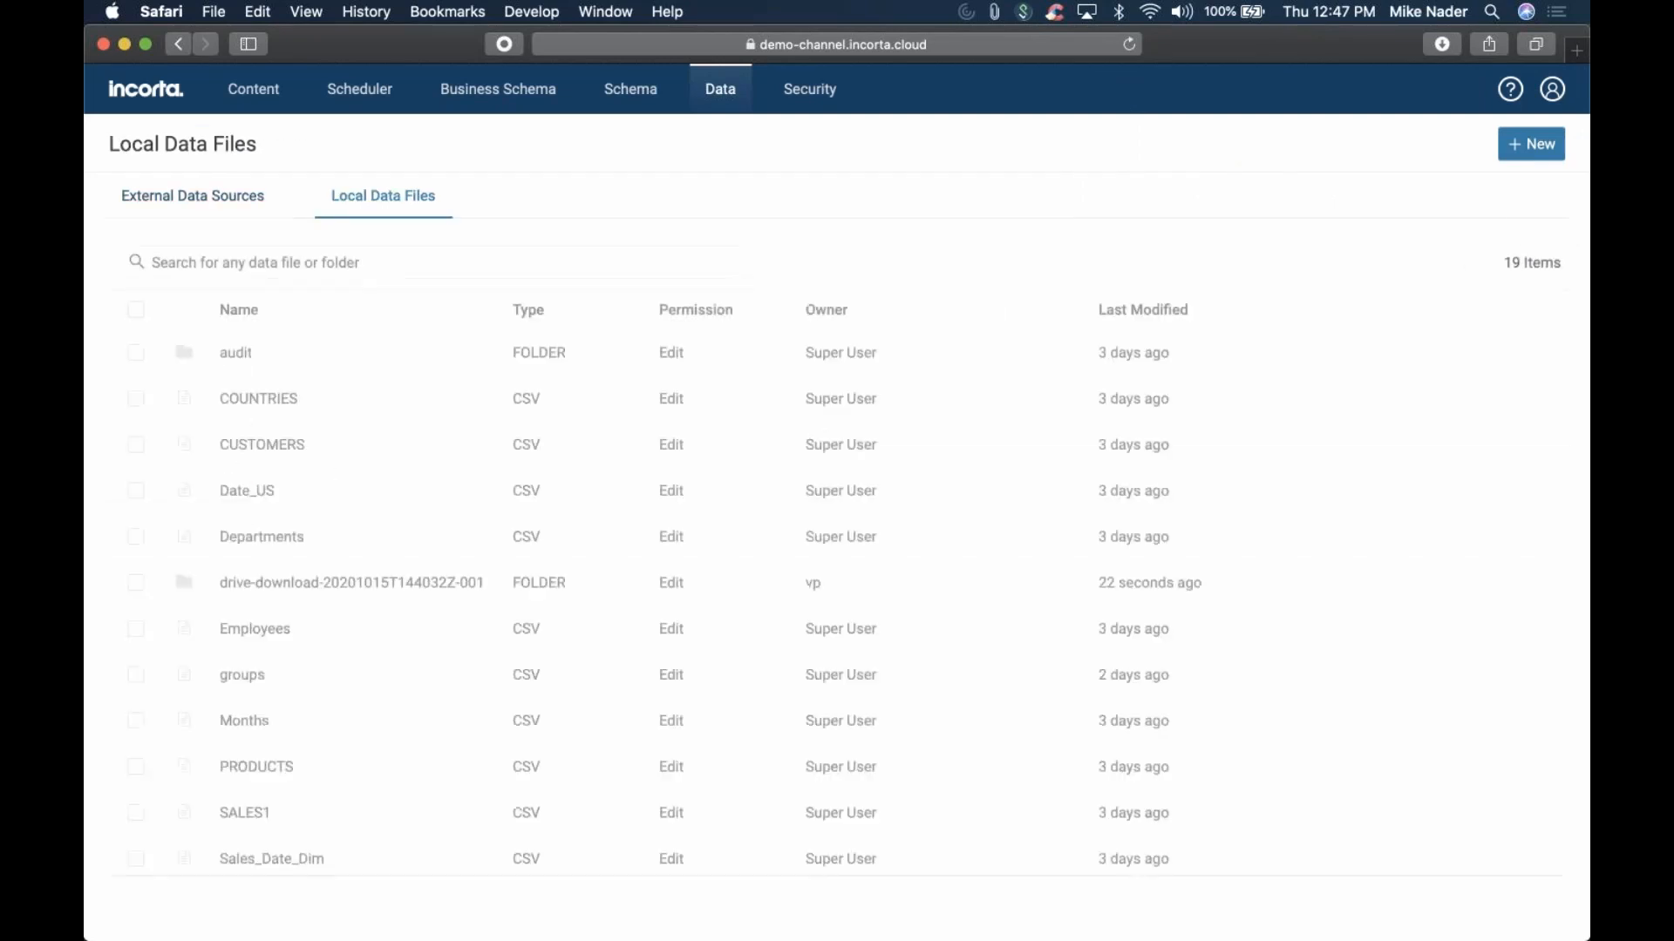
pyautogui.scroll(-6, 487, 724)
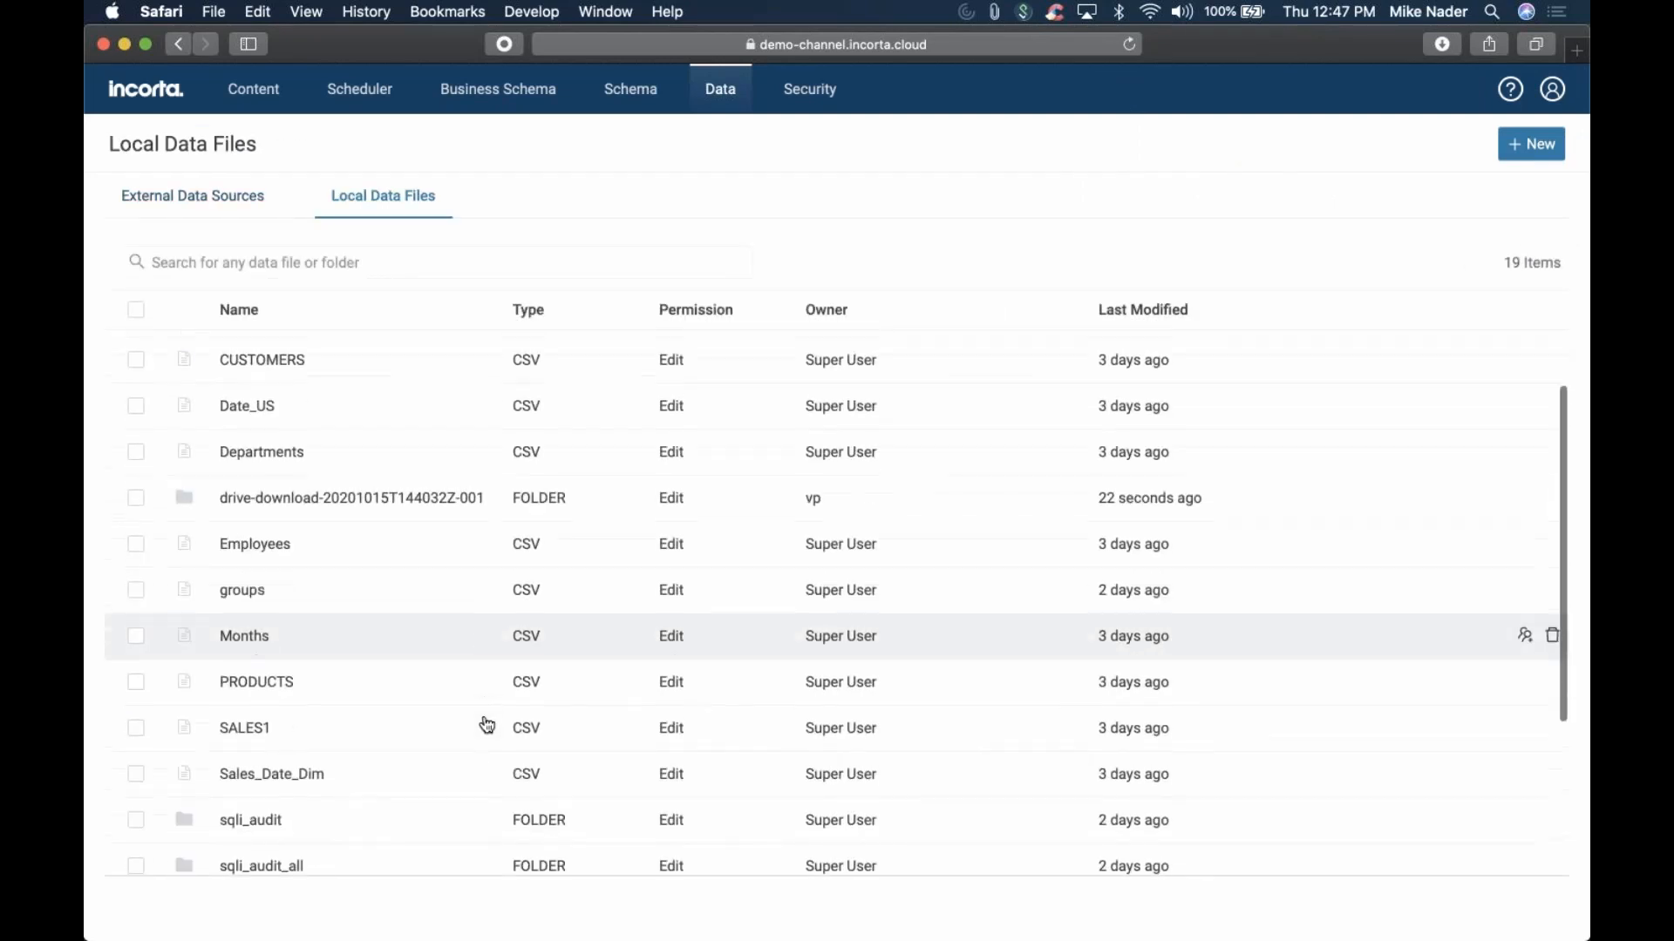
pyautogui.scroll(-1, 486, 725)
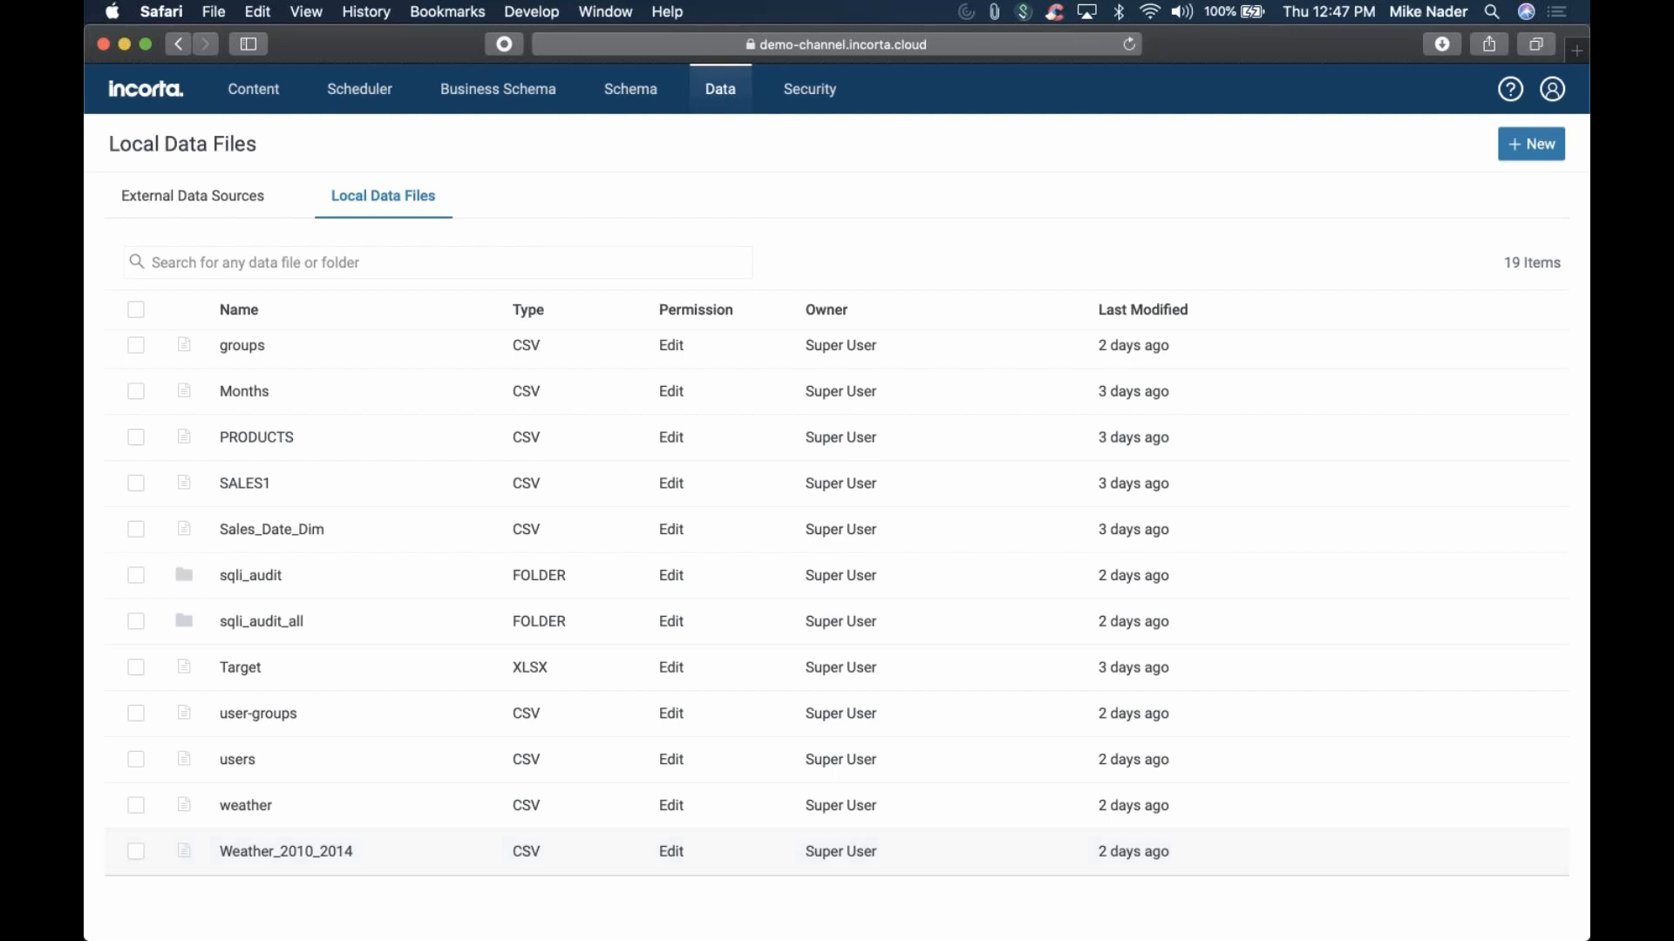
pyautogui.moveTo(89, 869)
pyautogui.click(104, 825)
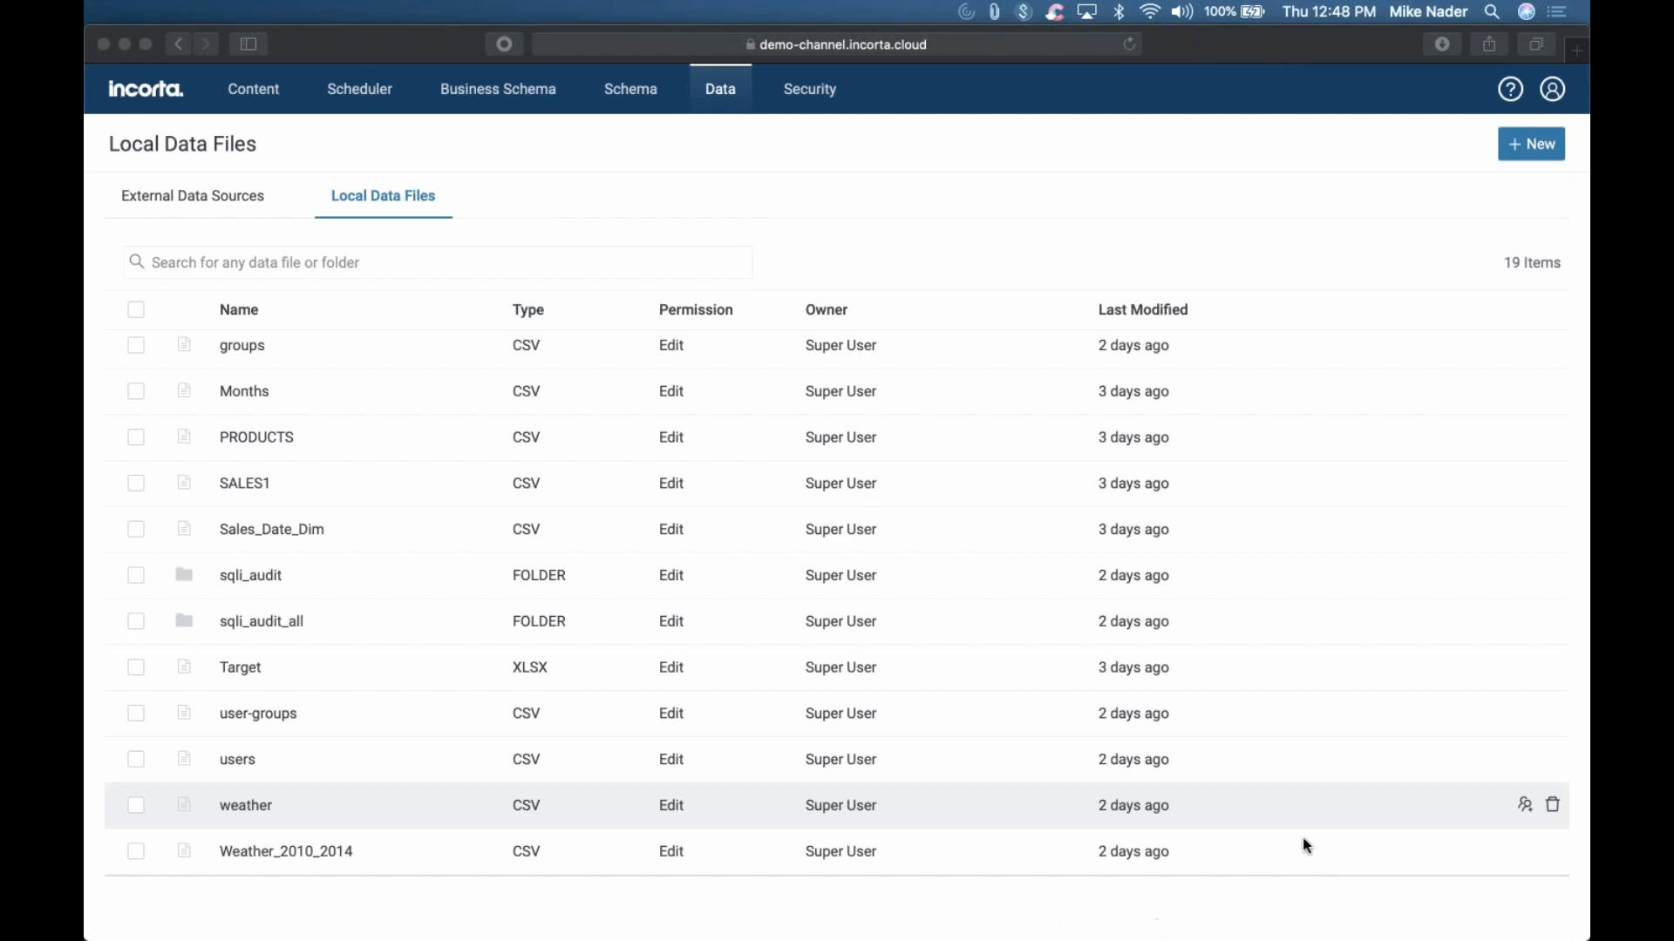
# Check who Weather_2010_2014 is shared with and search for another user by the initials mw
pyautogui.click(1524, 805)
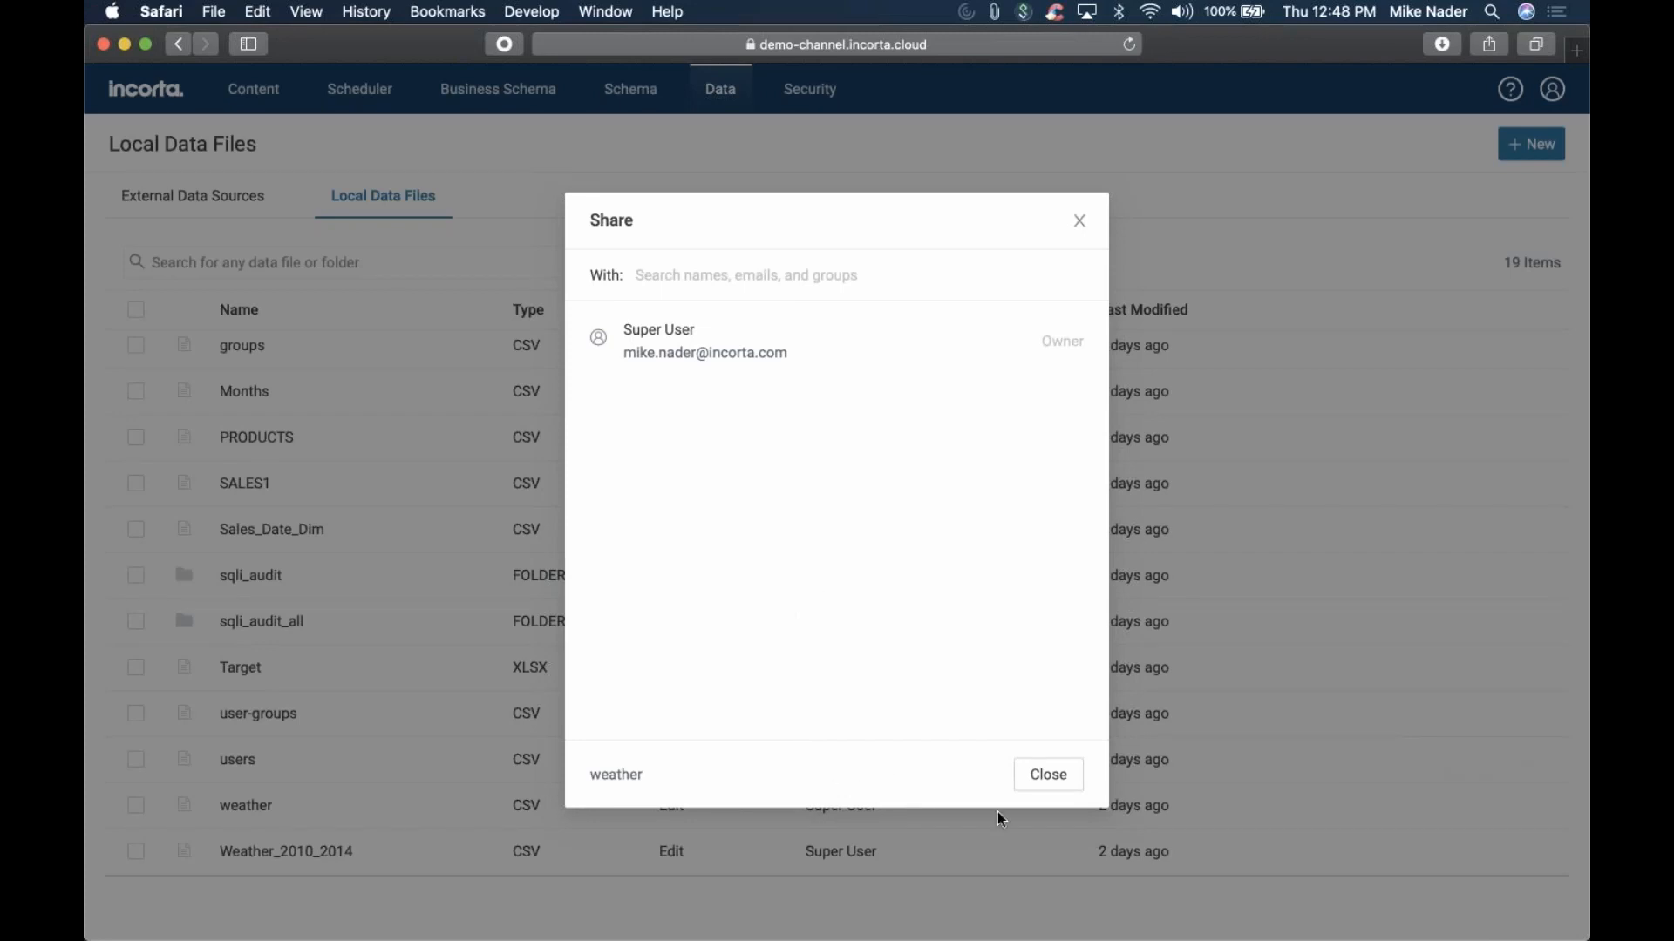
pyautogui.click(1055, 772)
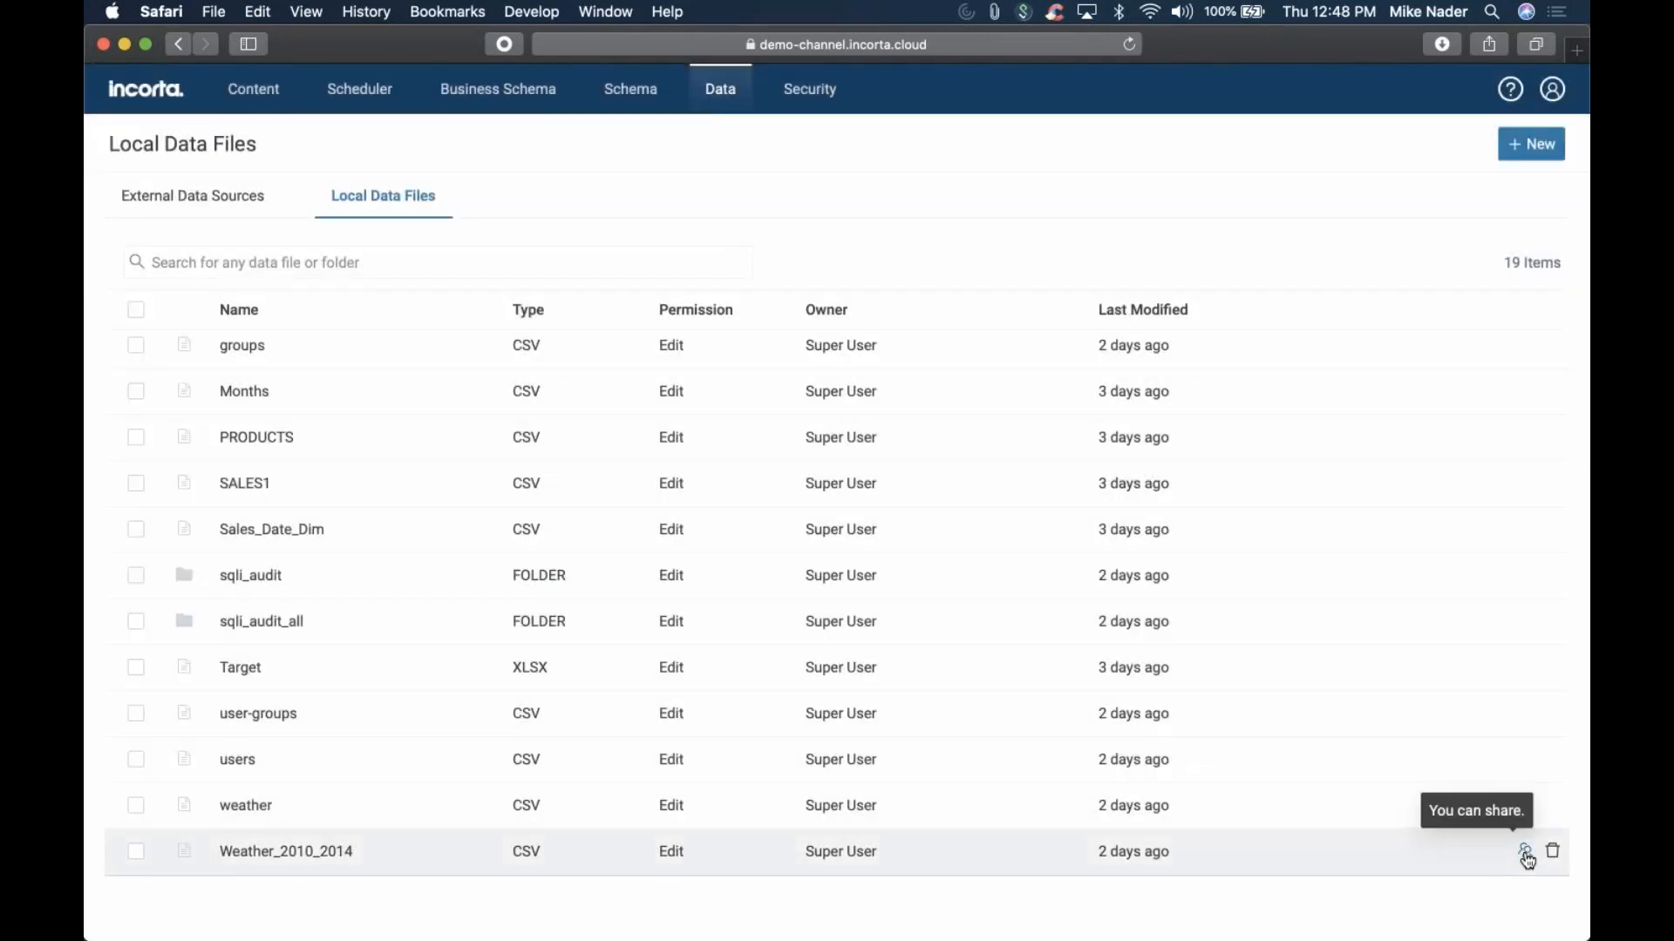
pyautogui.click(1526, 858)
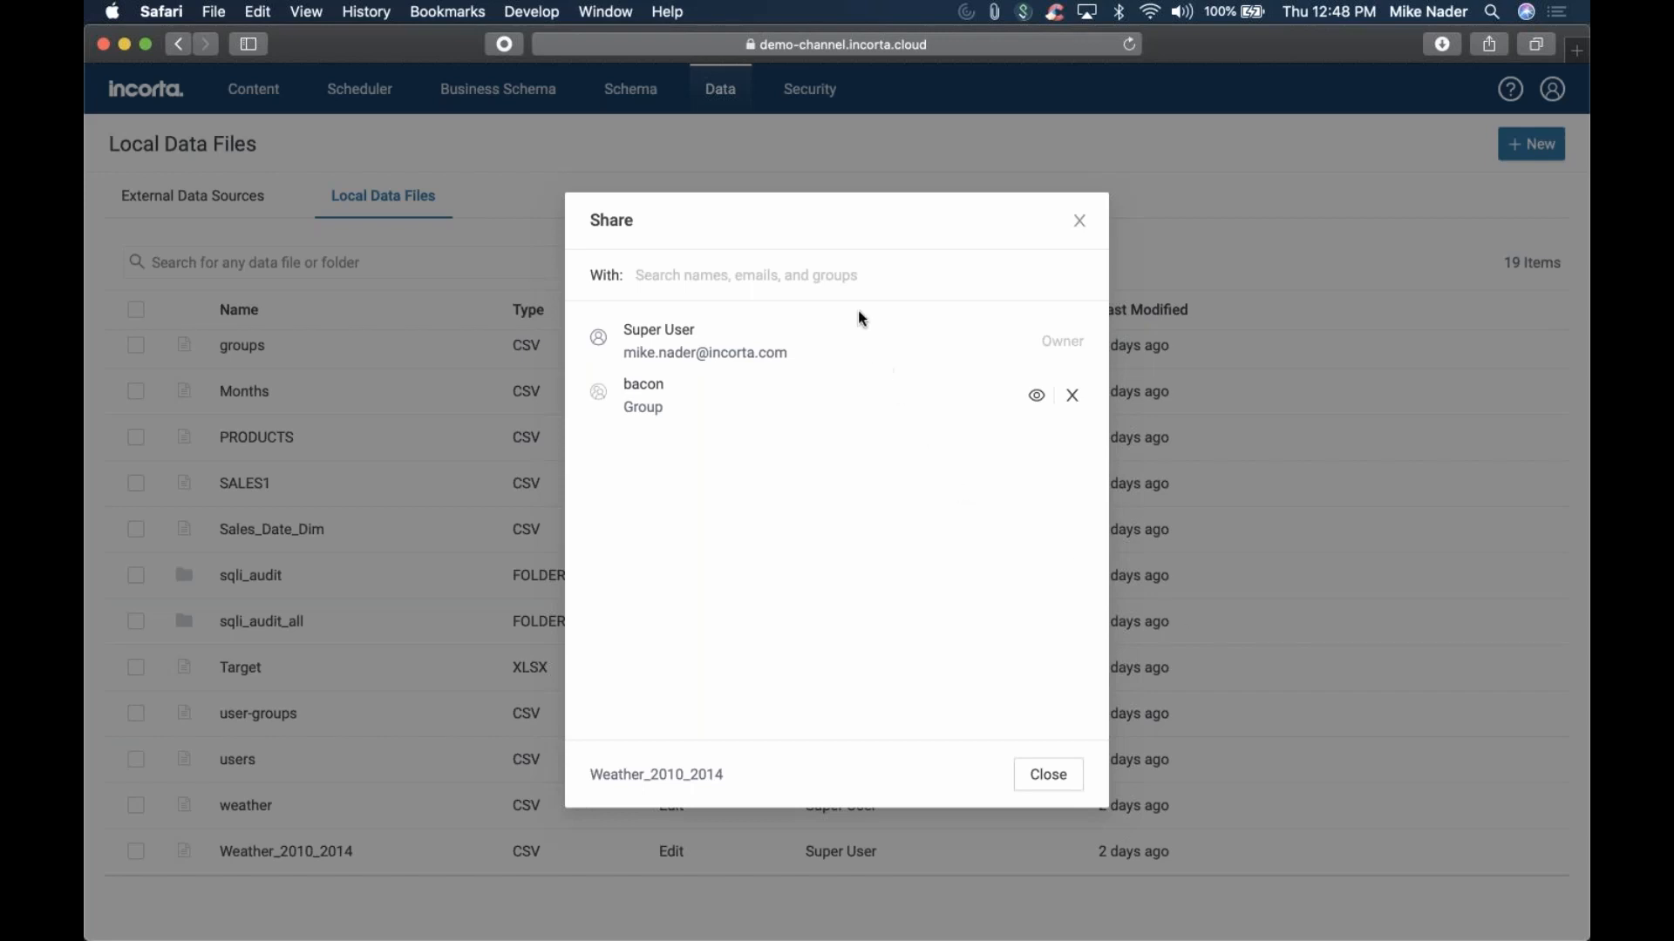
pyautogui.write('mw')
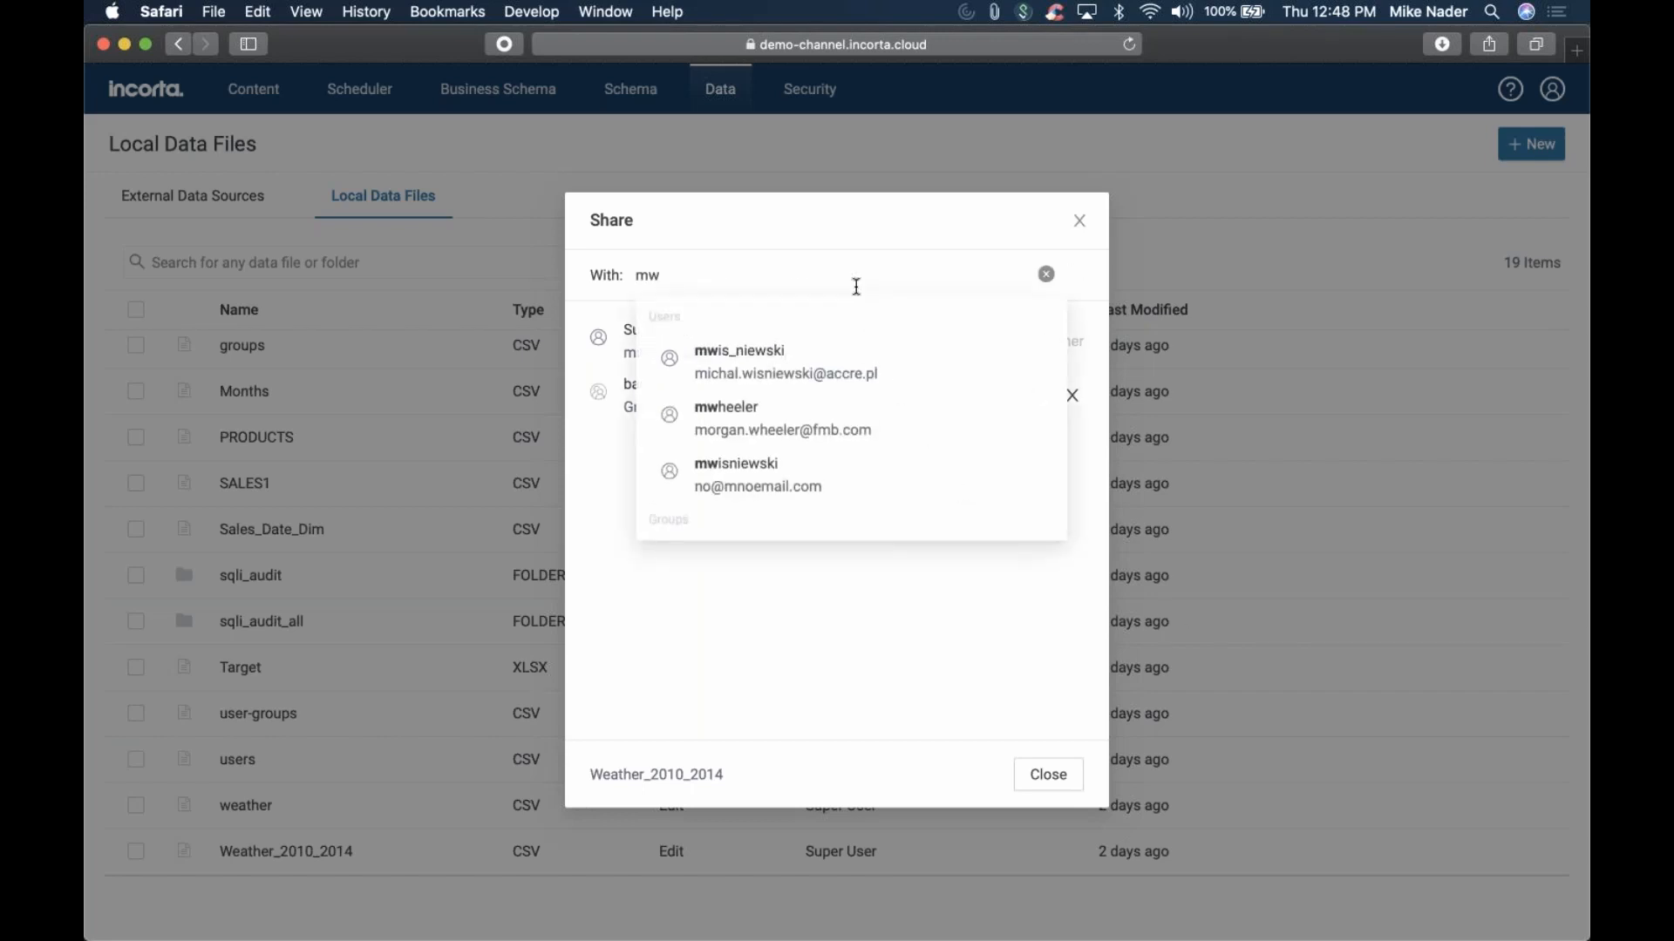
pyautogui.click(766, 650)
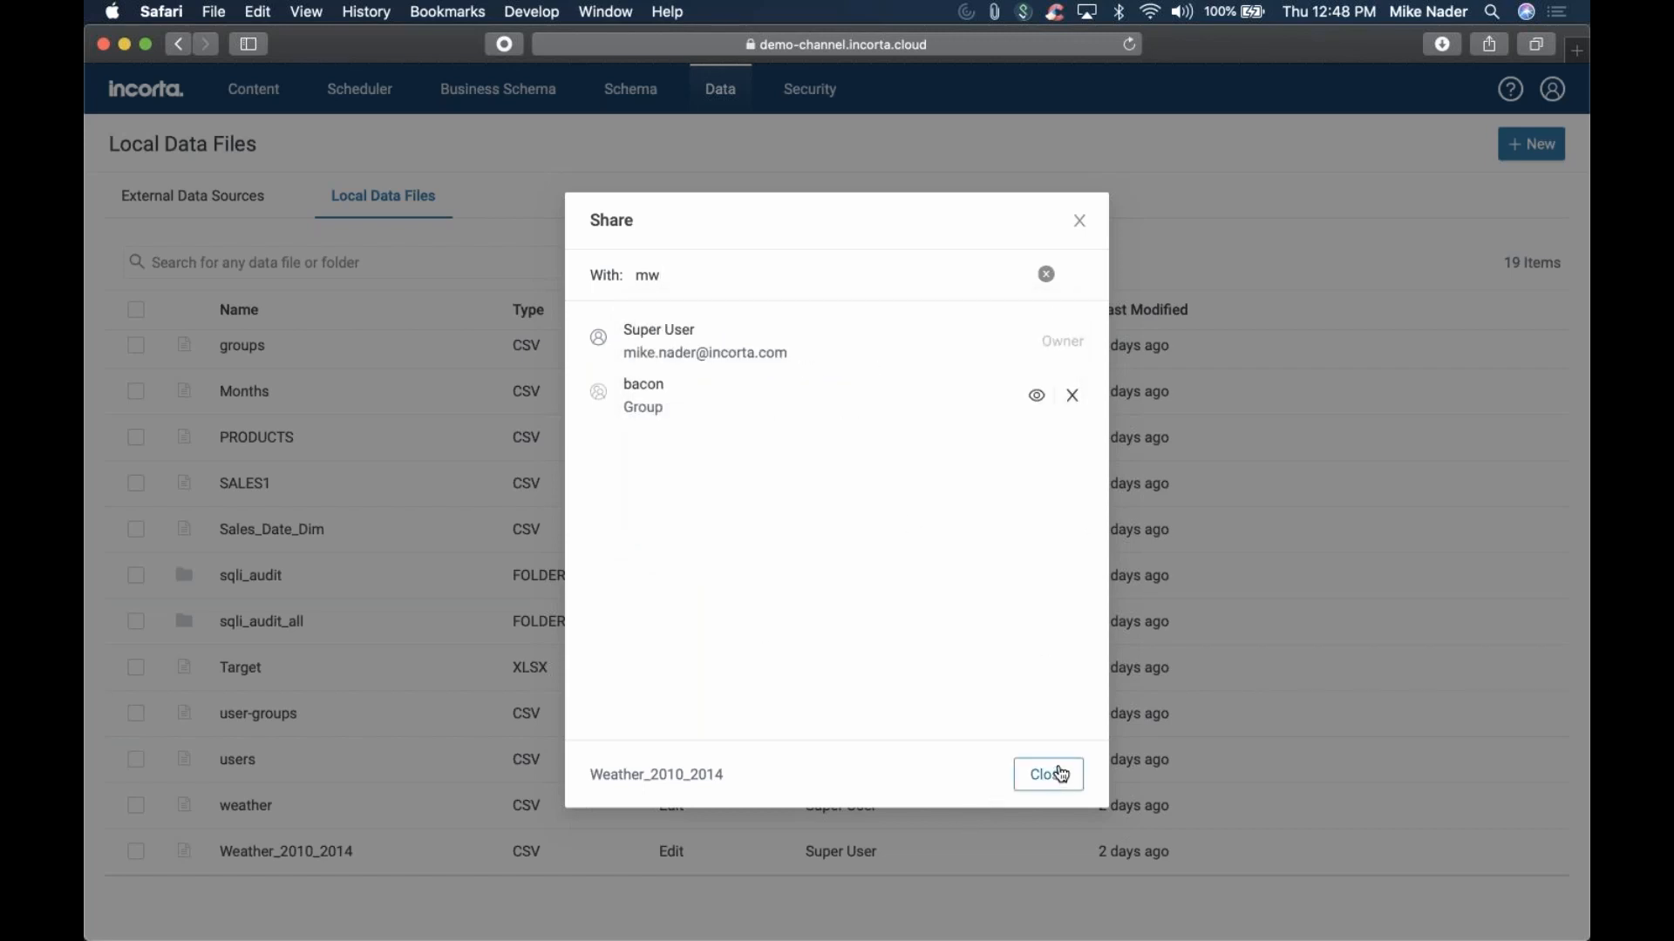
pyautogui.click(1058, 775)
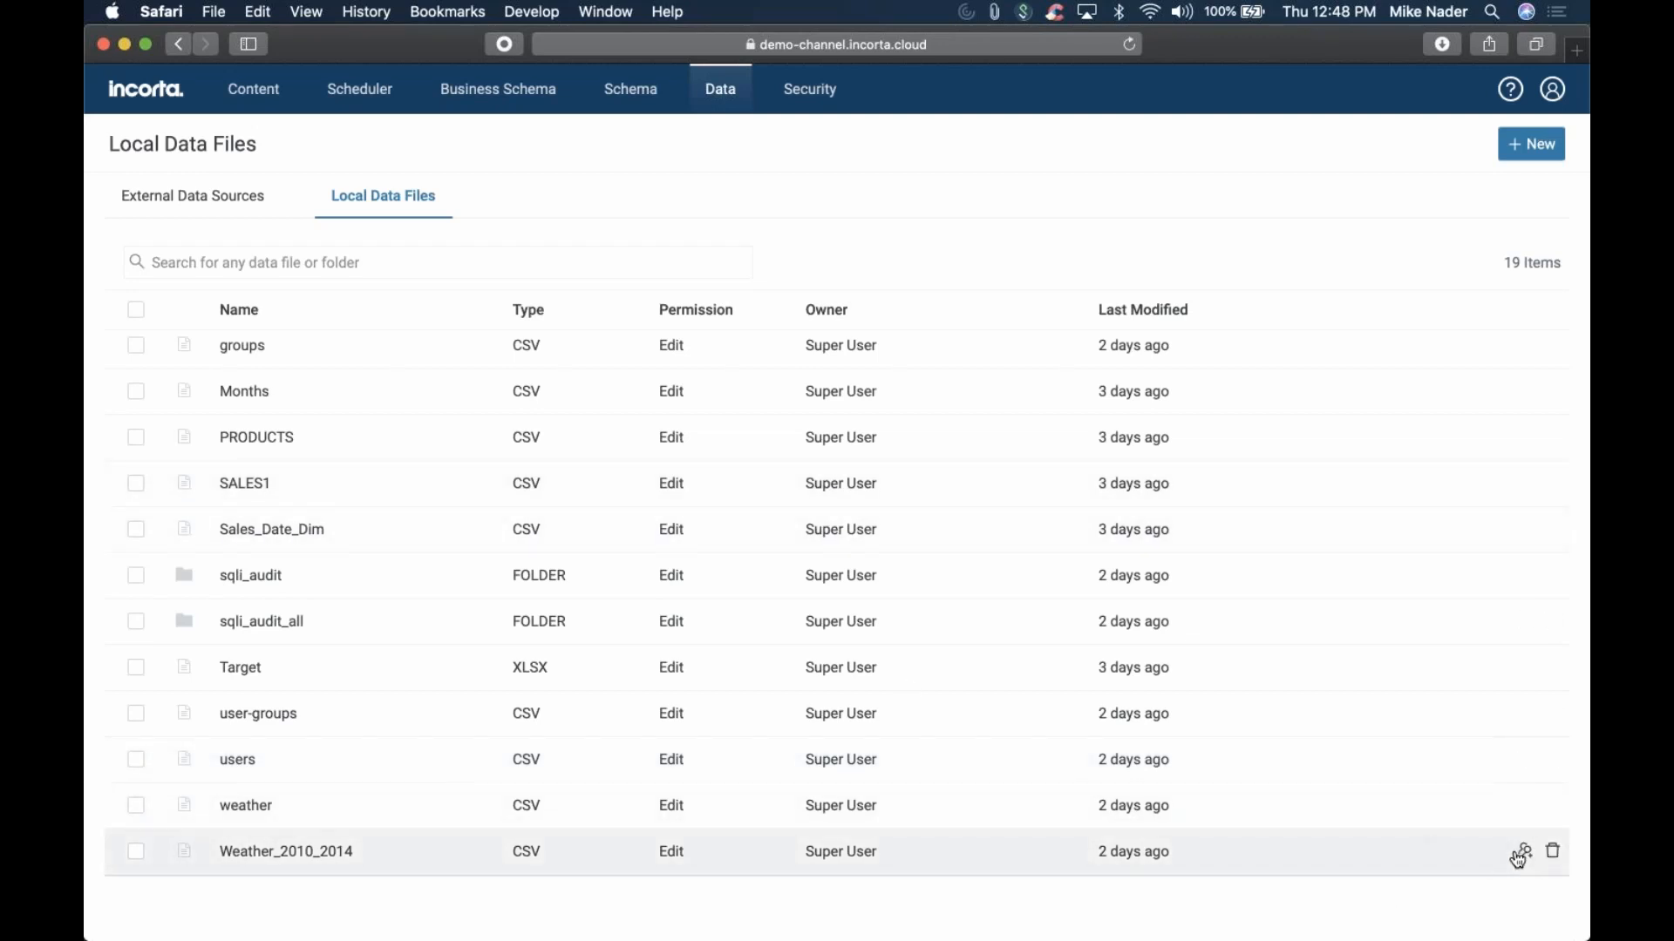
# Examine the permission levels offered for the bacon group on Weather_2010_2014 and close its sharing settings
pyautogui.click(1514, 852)
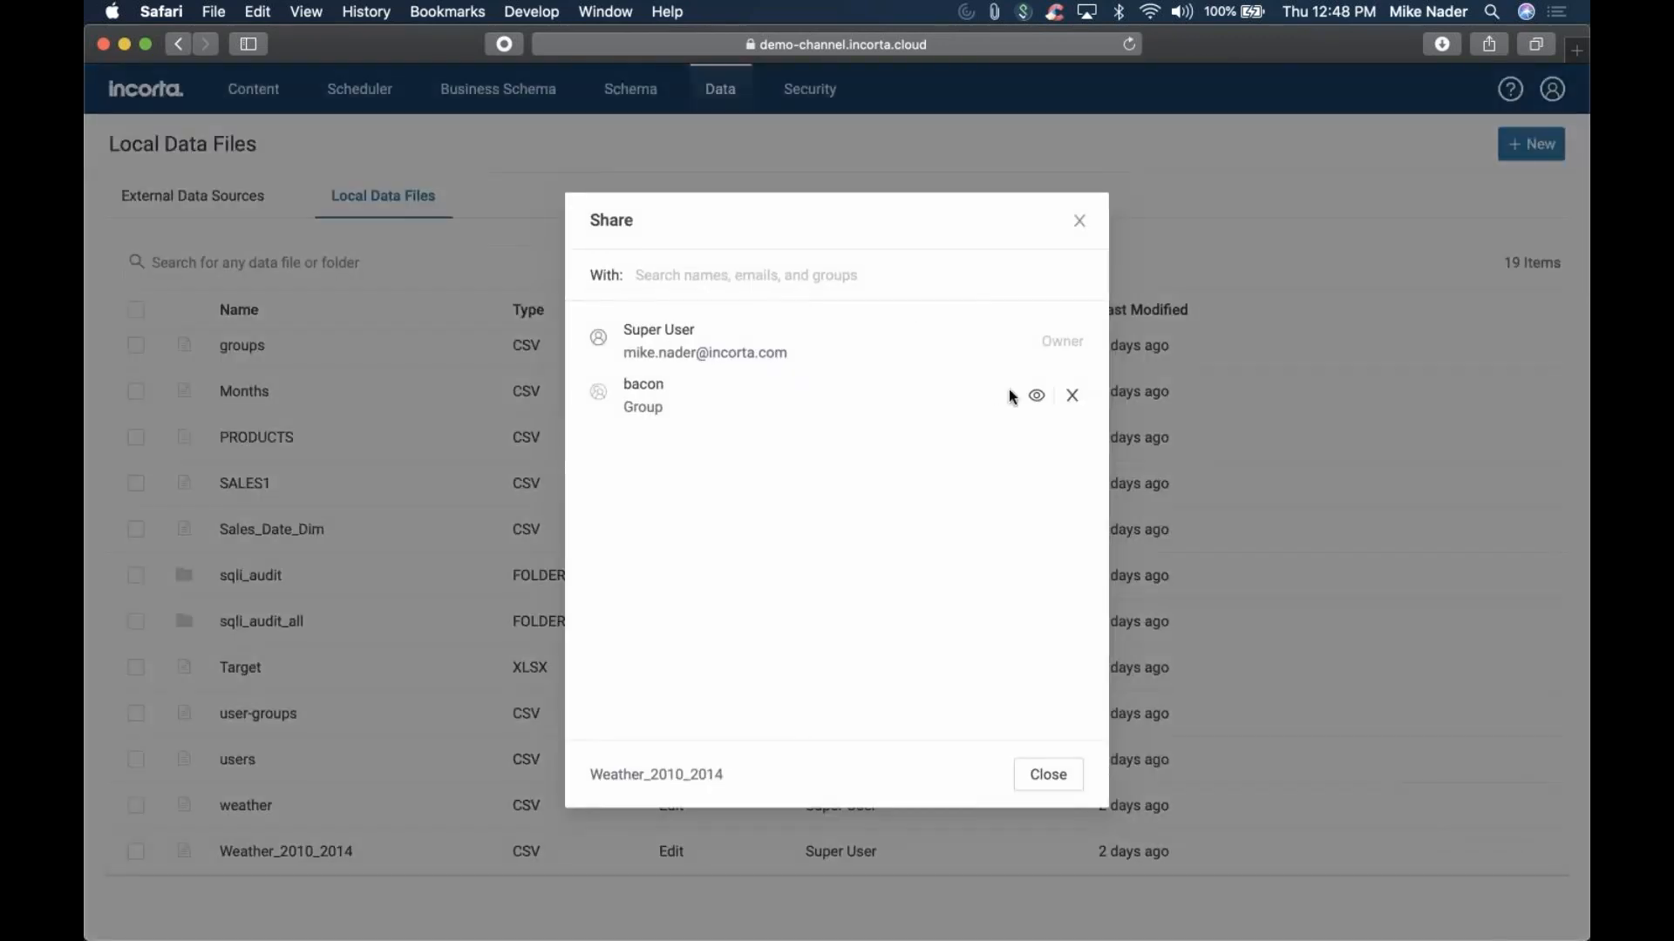
pyautogui.click(1037, 403)
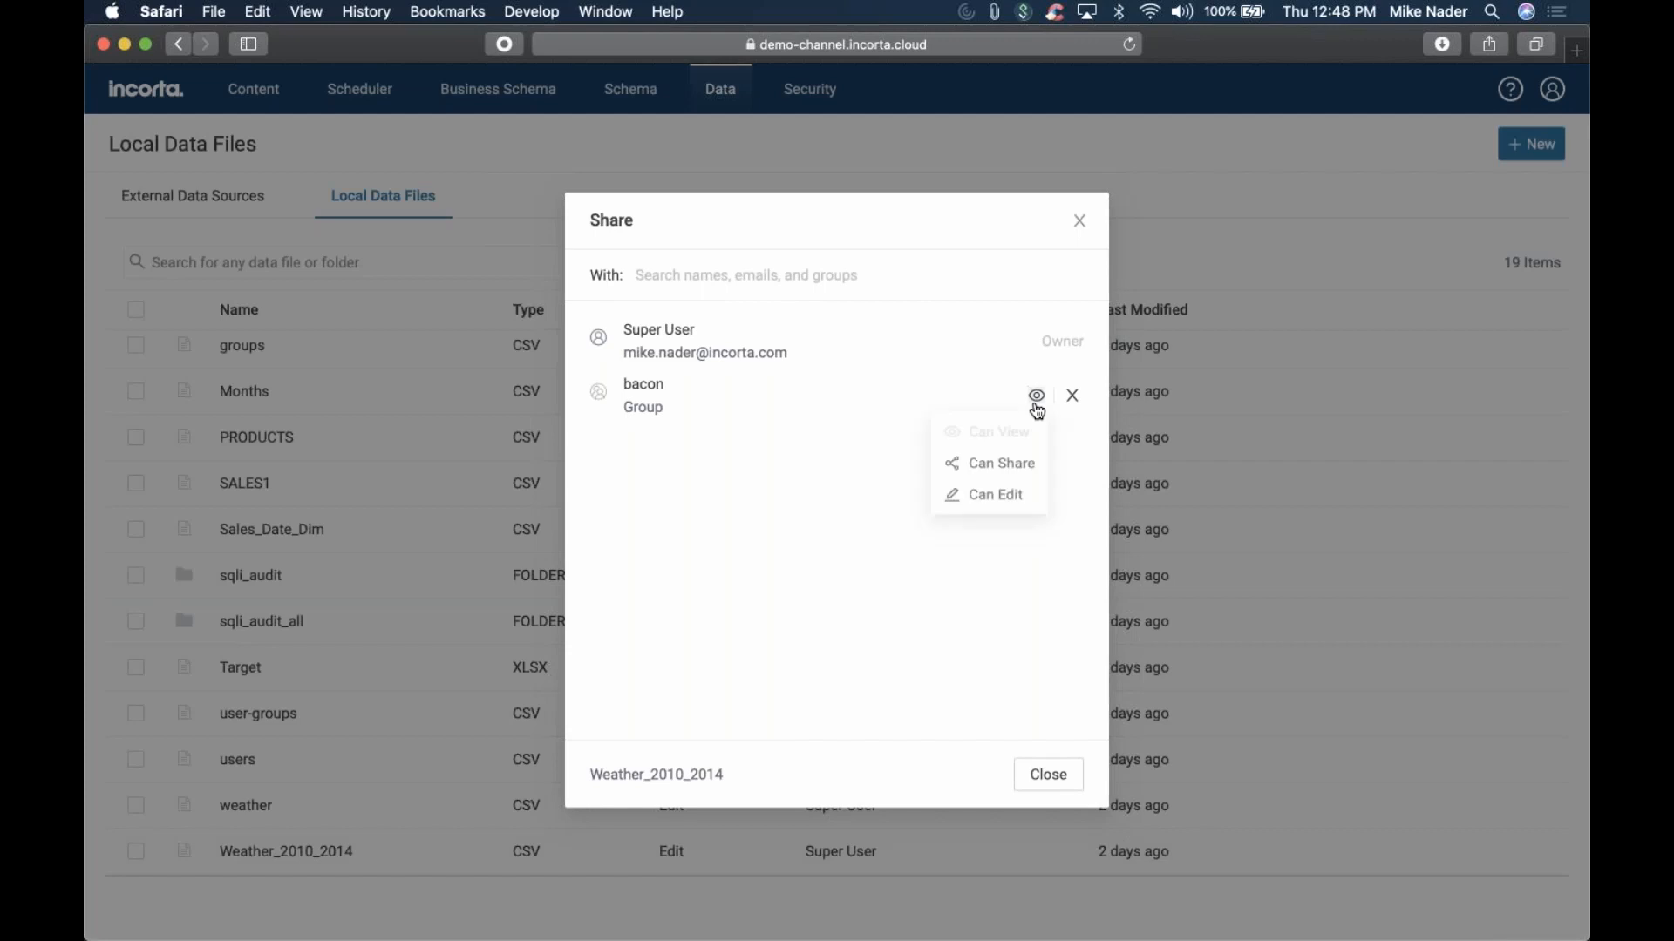
pyautogui.click(1012, 466)
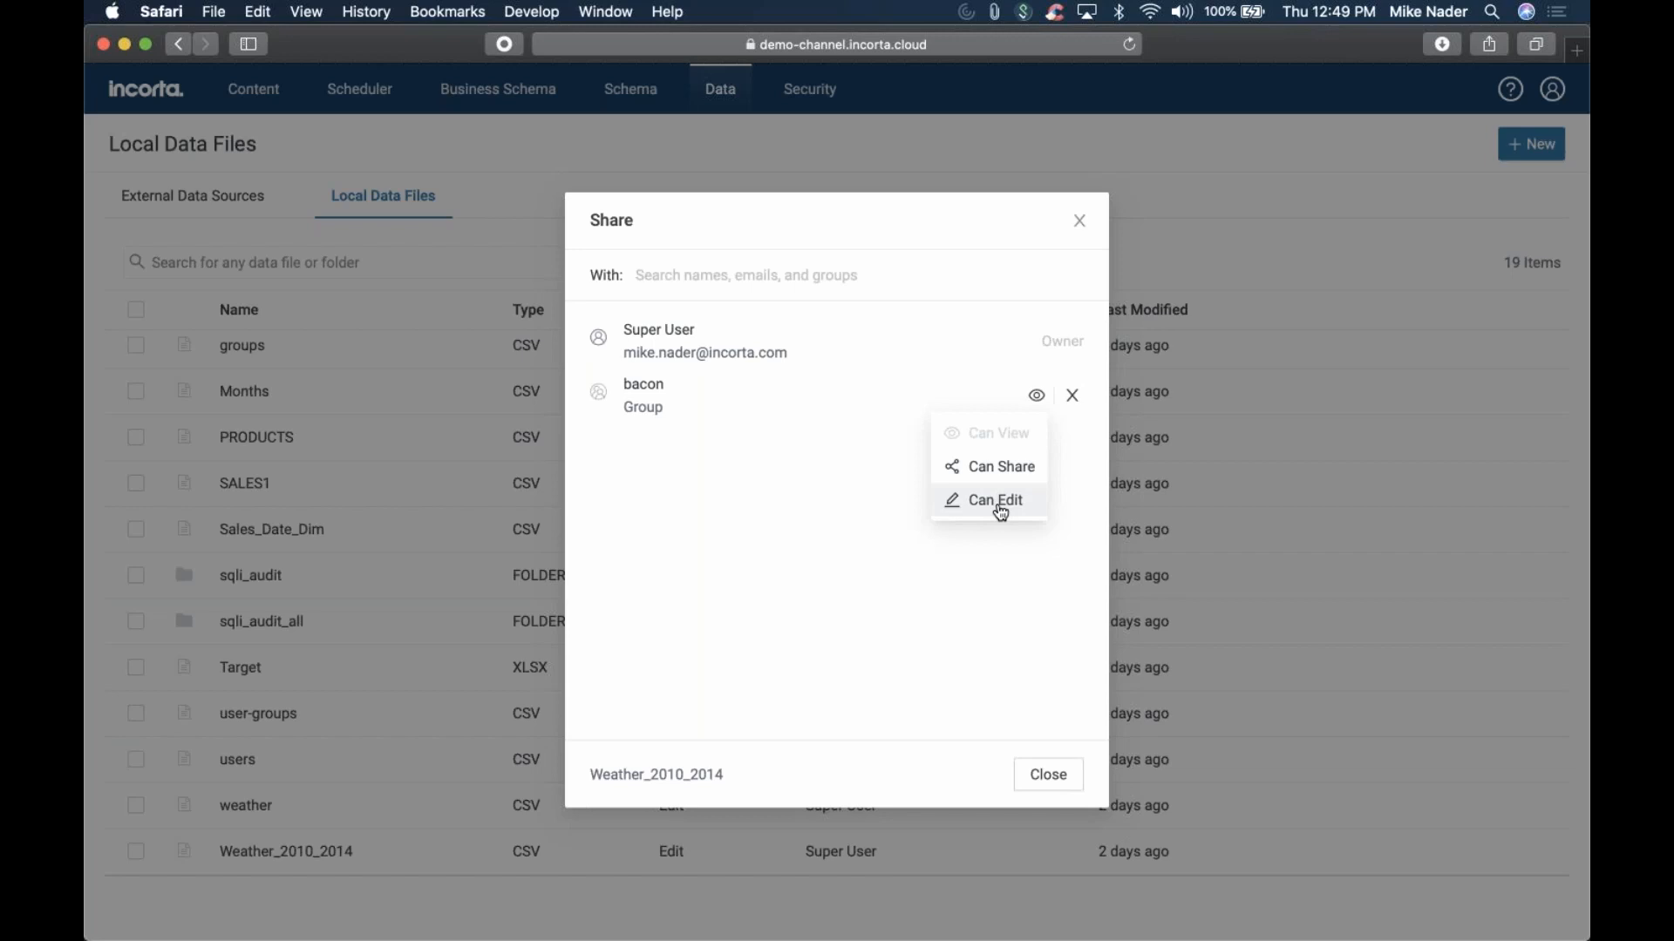
pyautogui.click(1049, 777)
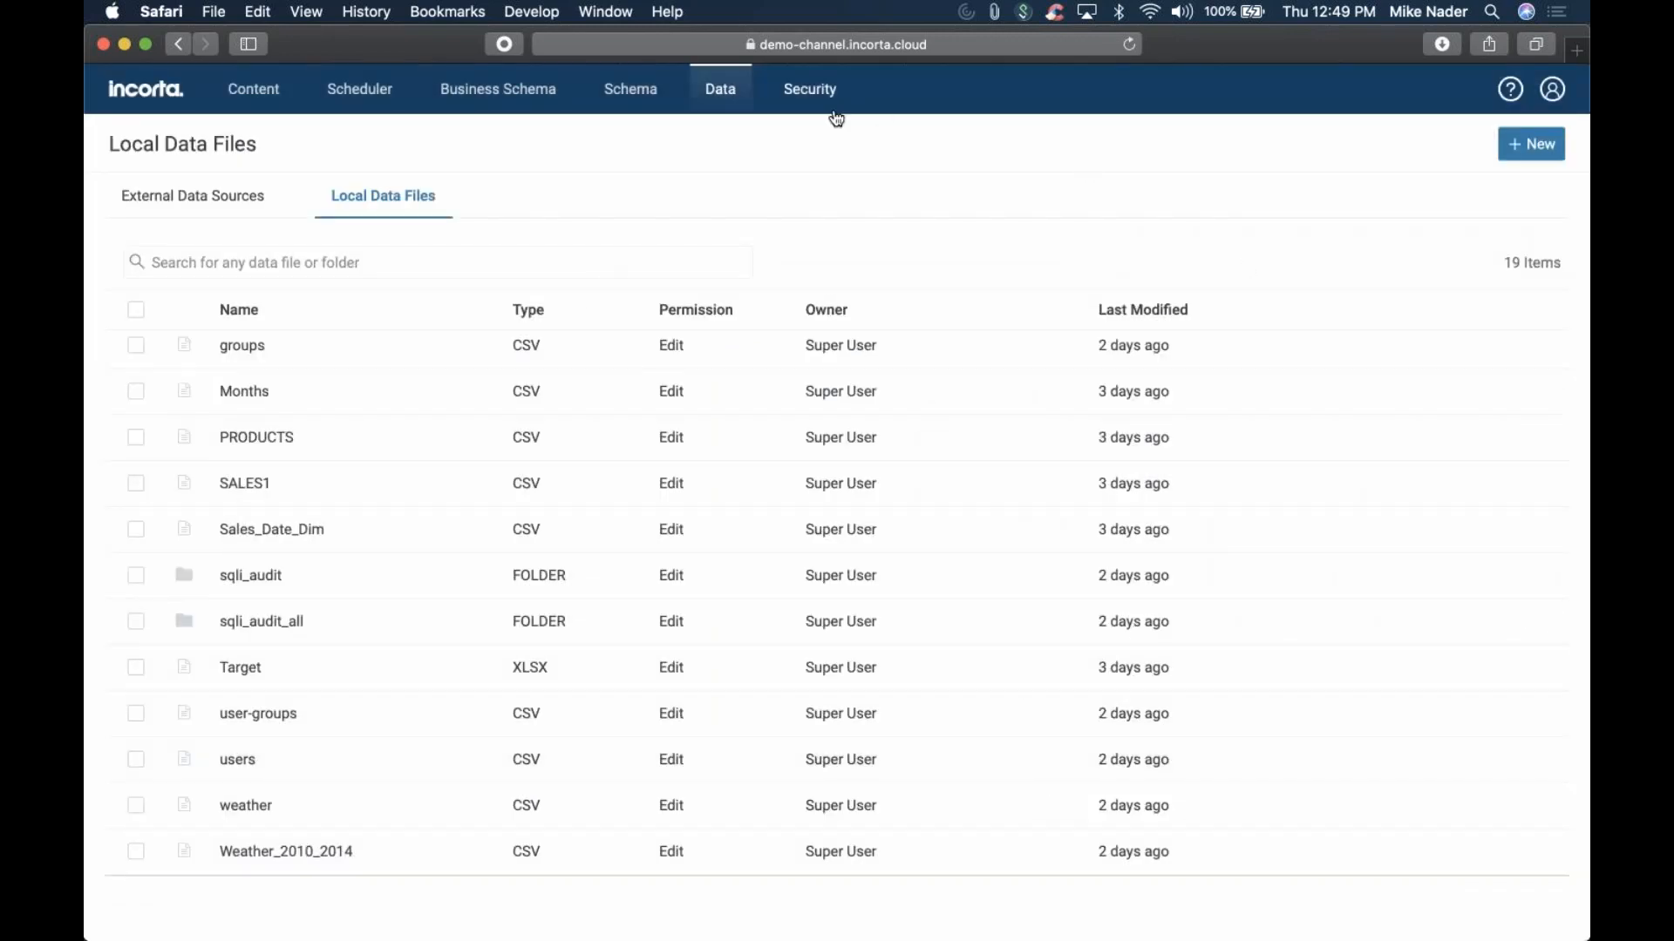
# Start adding an external data source and browse the available database, application and file system types
pyautogui.click(264, 199)
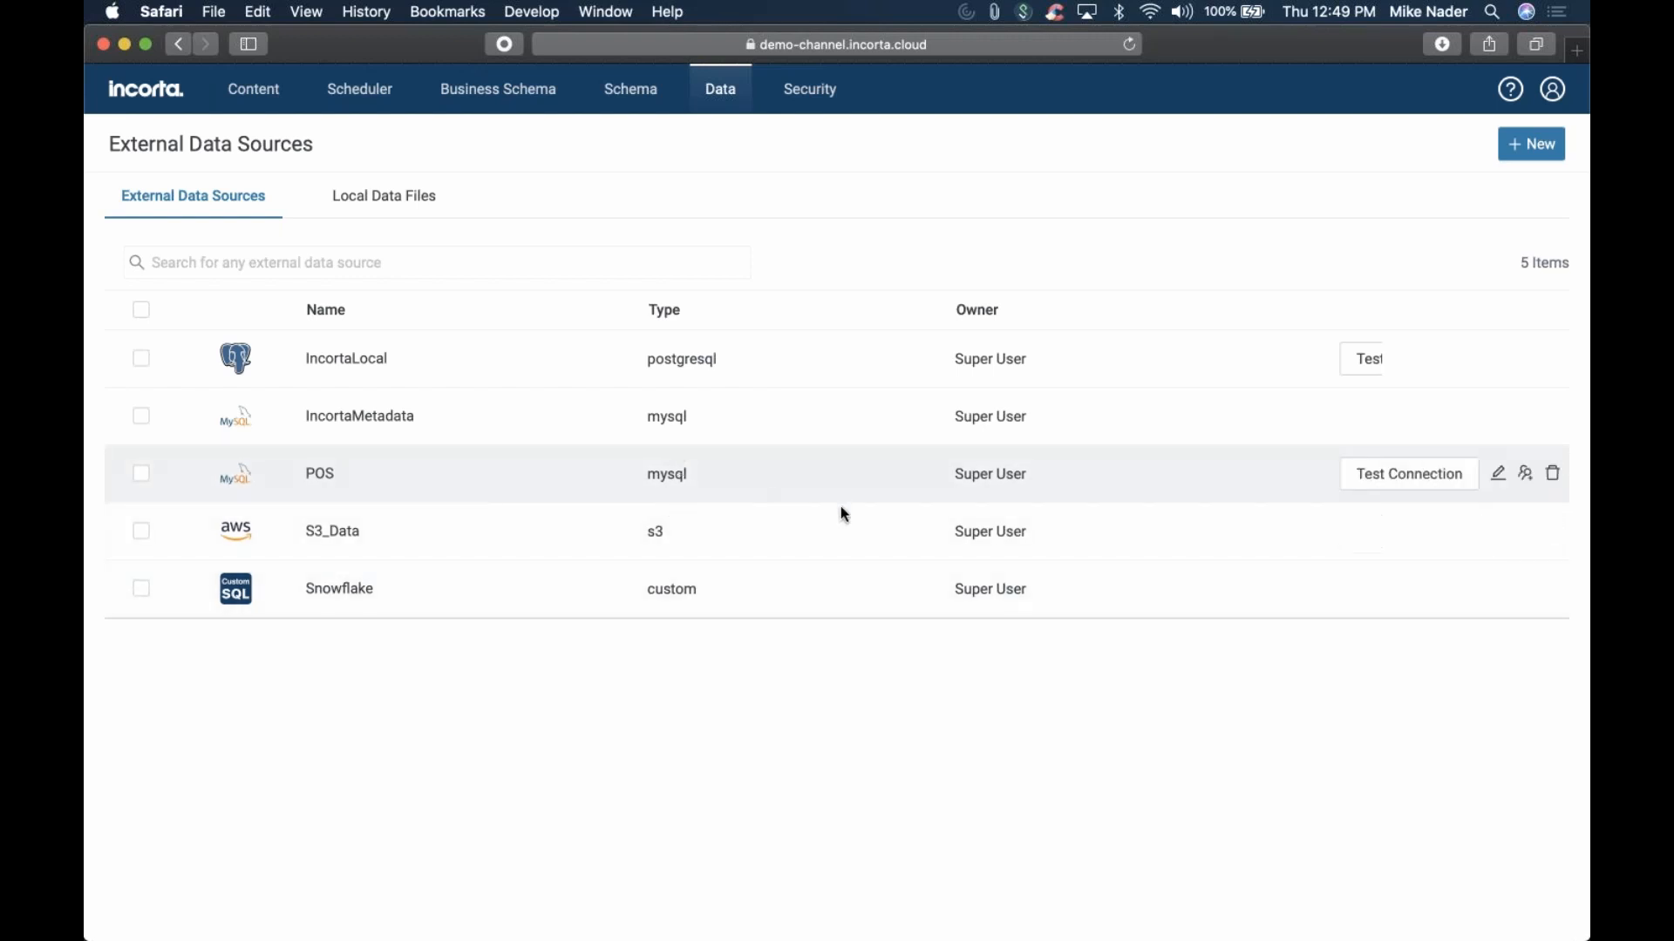
pyautogui.click(1540, 156)
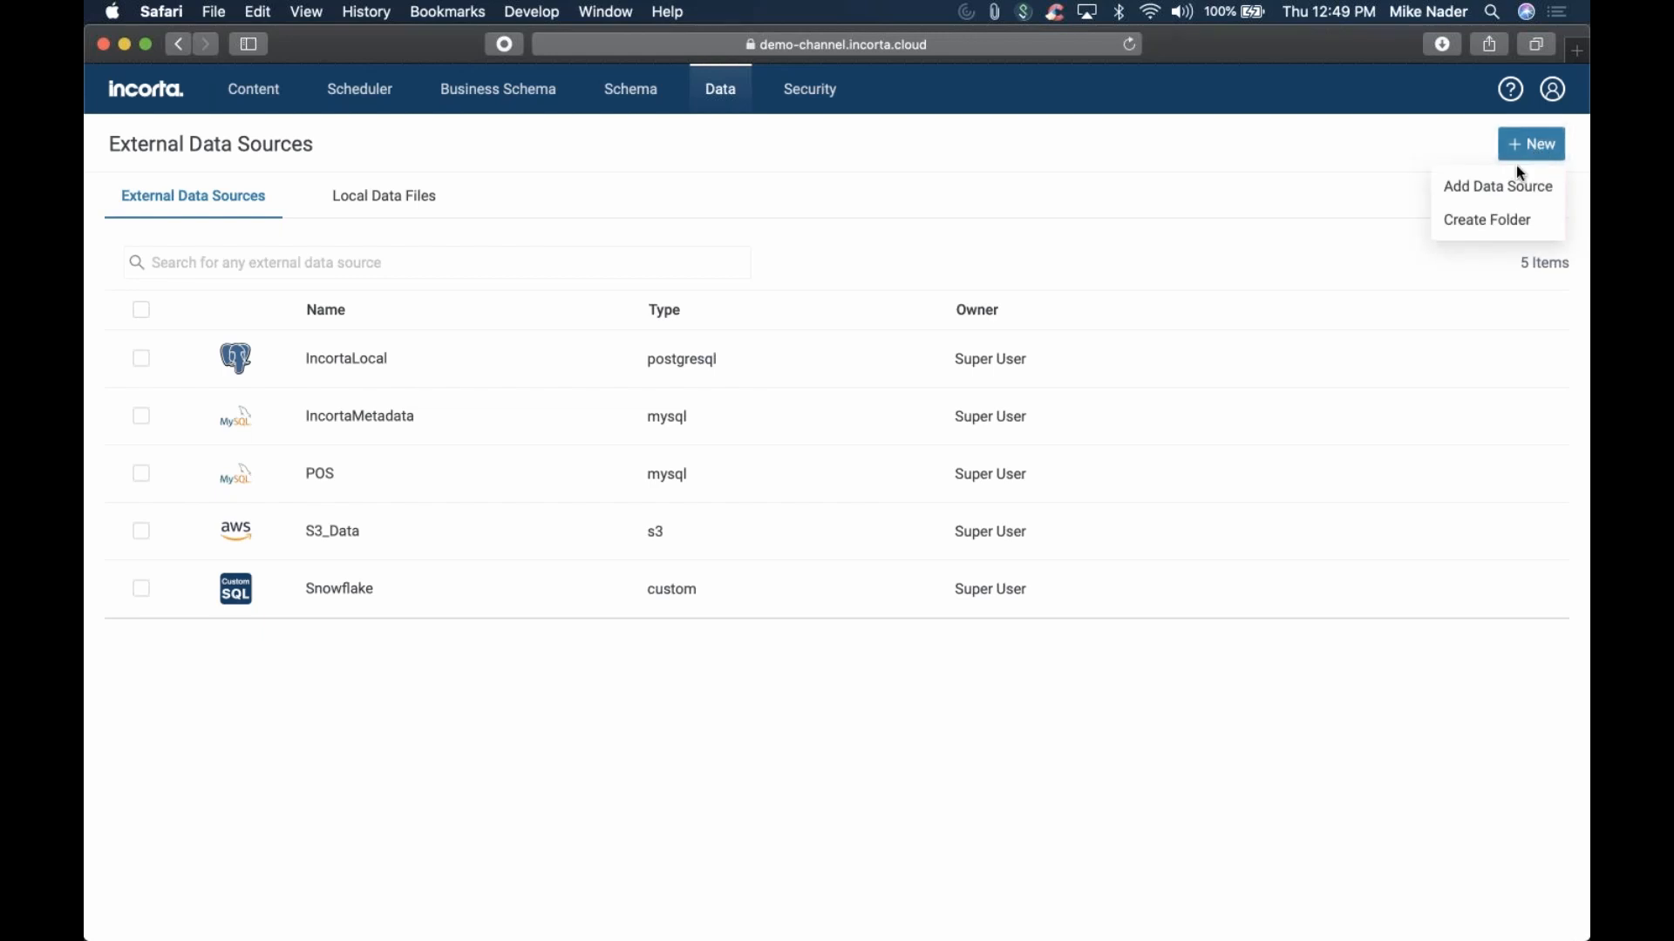
pyautogui.click(1495, 188)
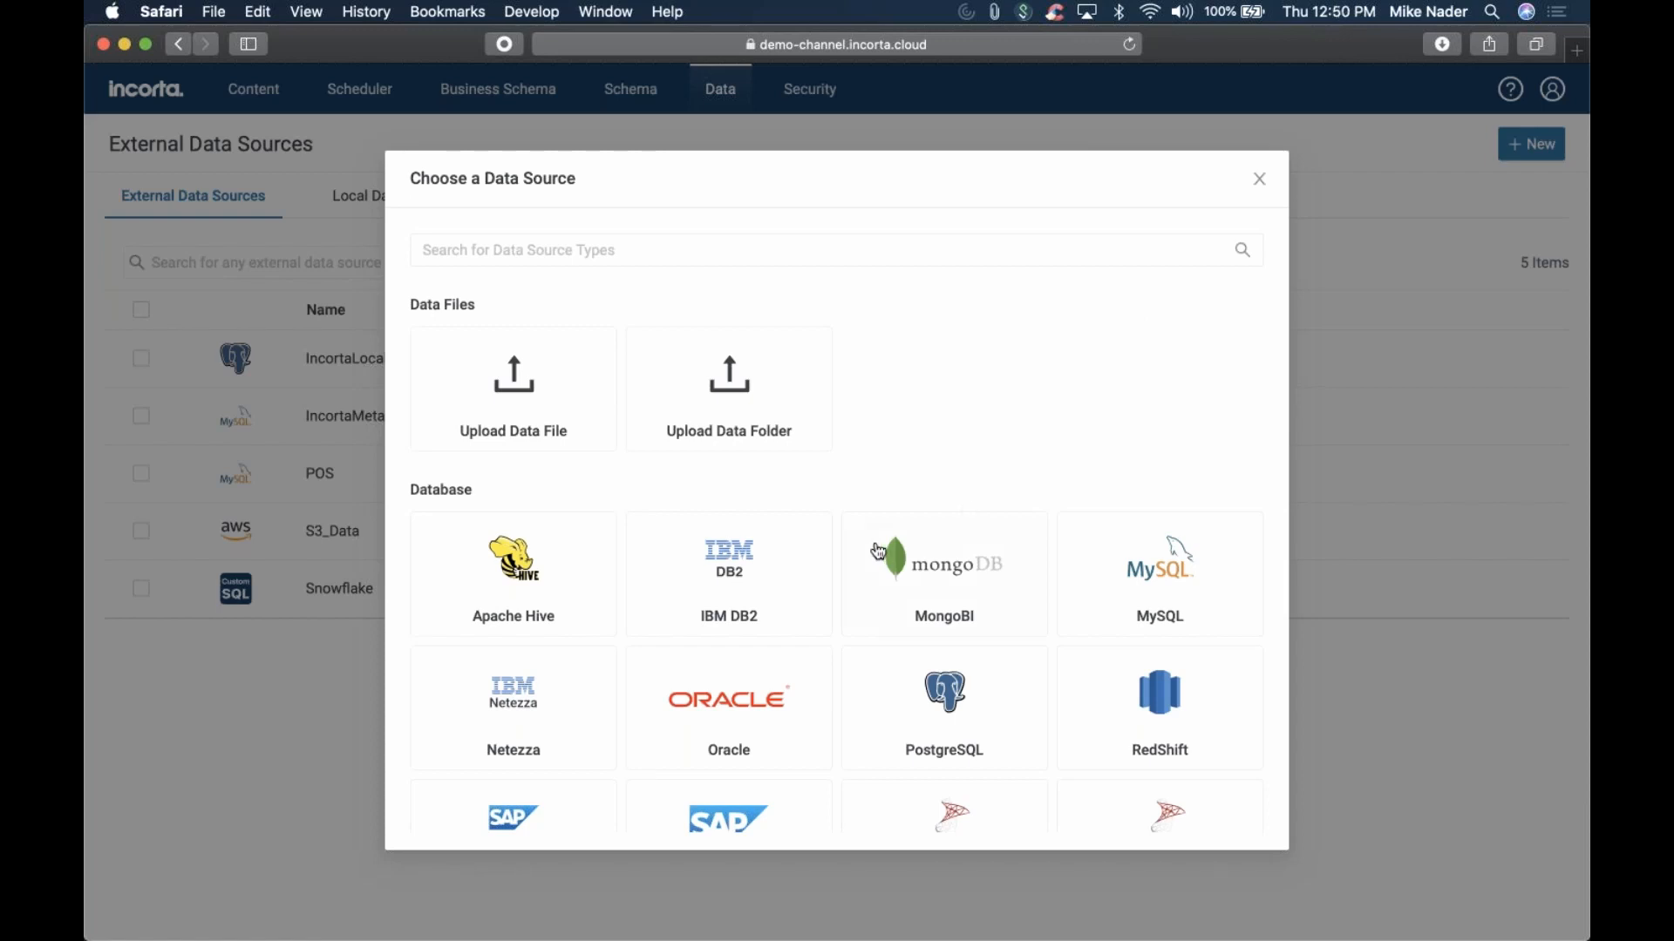
pyautogui.scroll(-3, 729, 540)
pyautogui.scroll(-6, 729, 540)
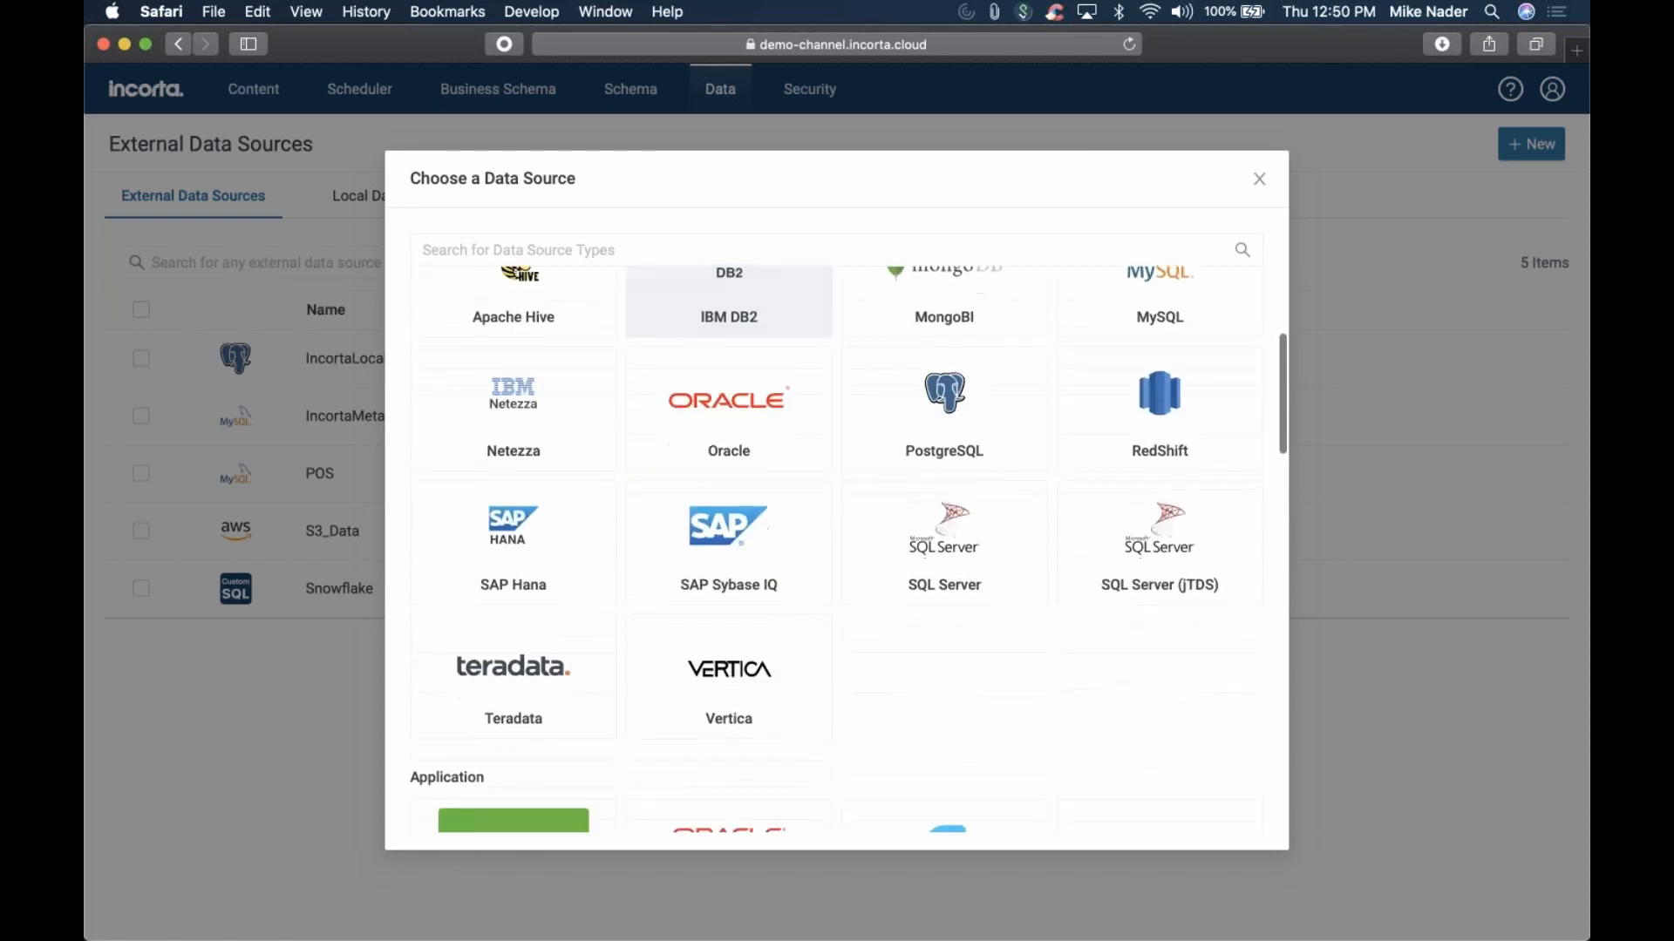
pyautogui.scroll(-5, 729, 540)
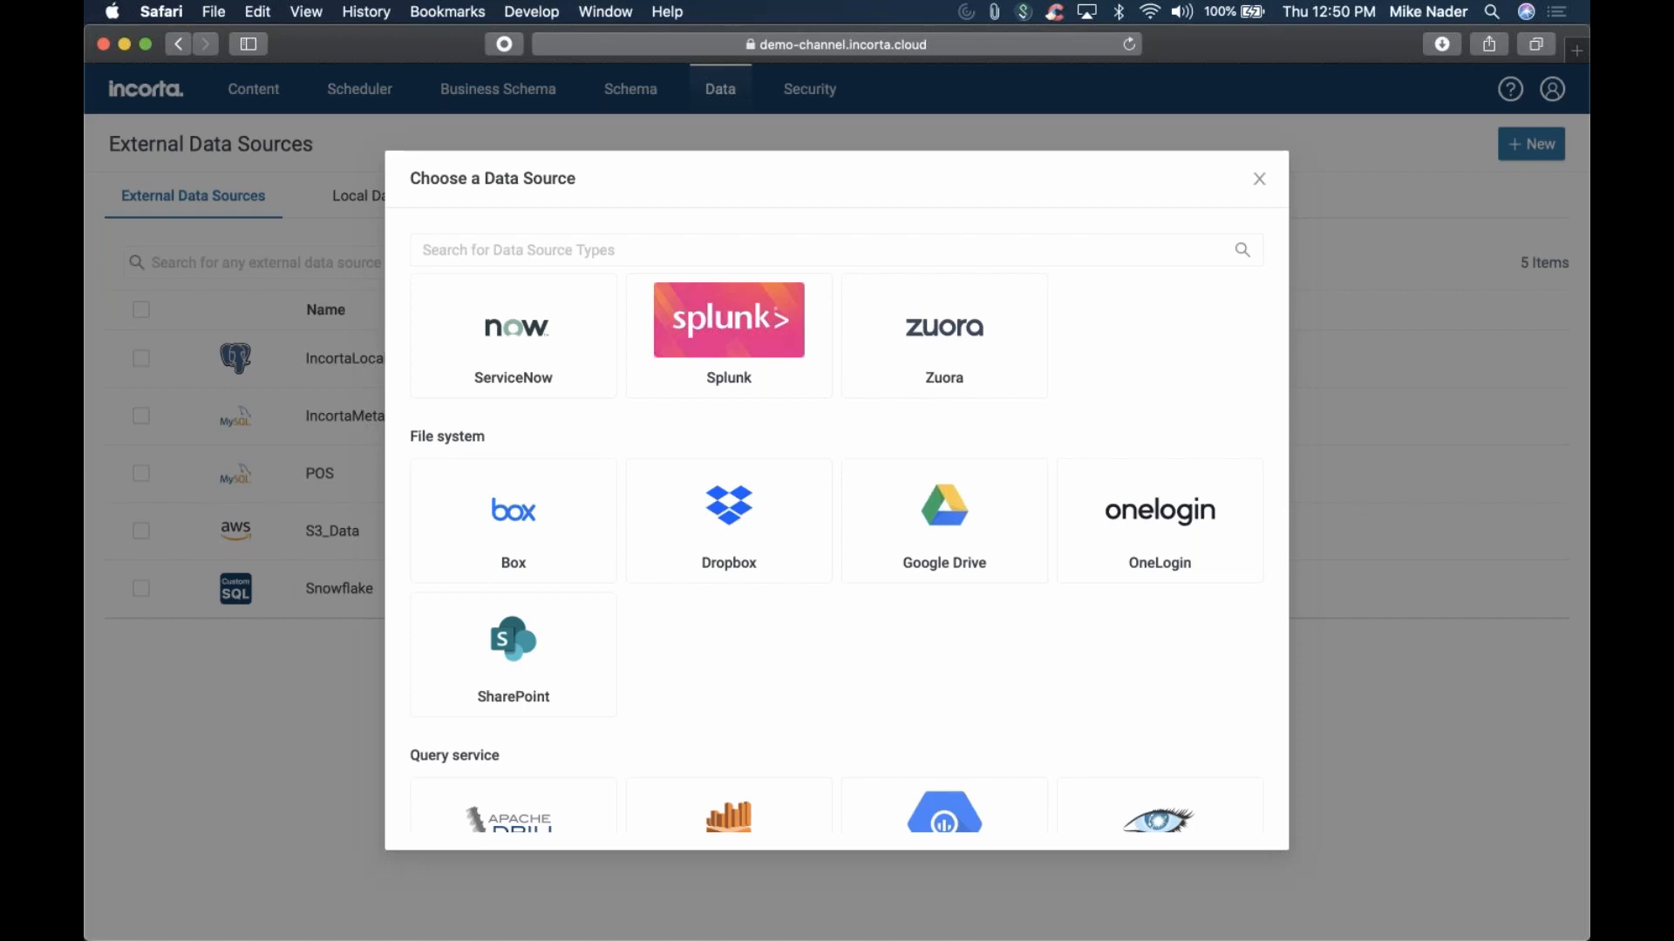
pyautogui.scroll(10, 821, 631)
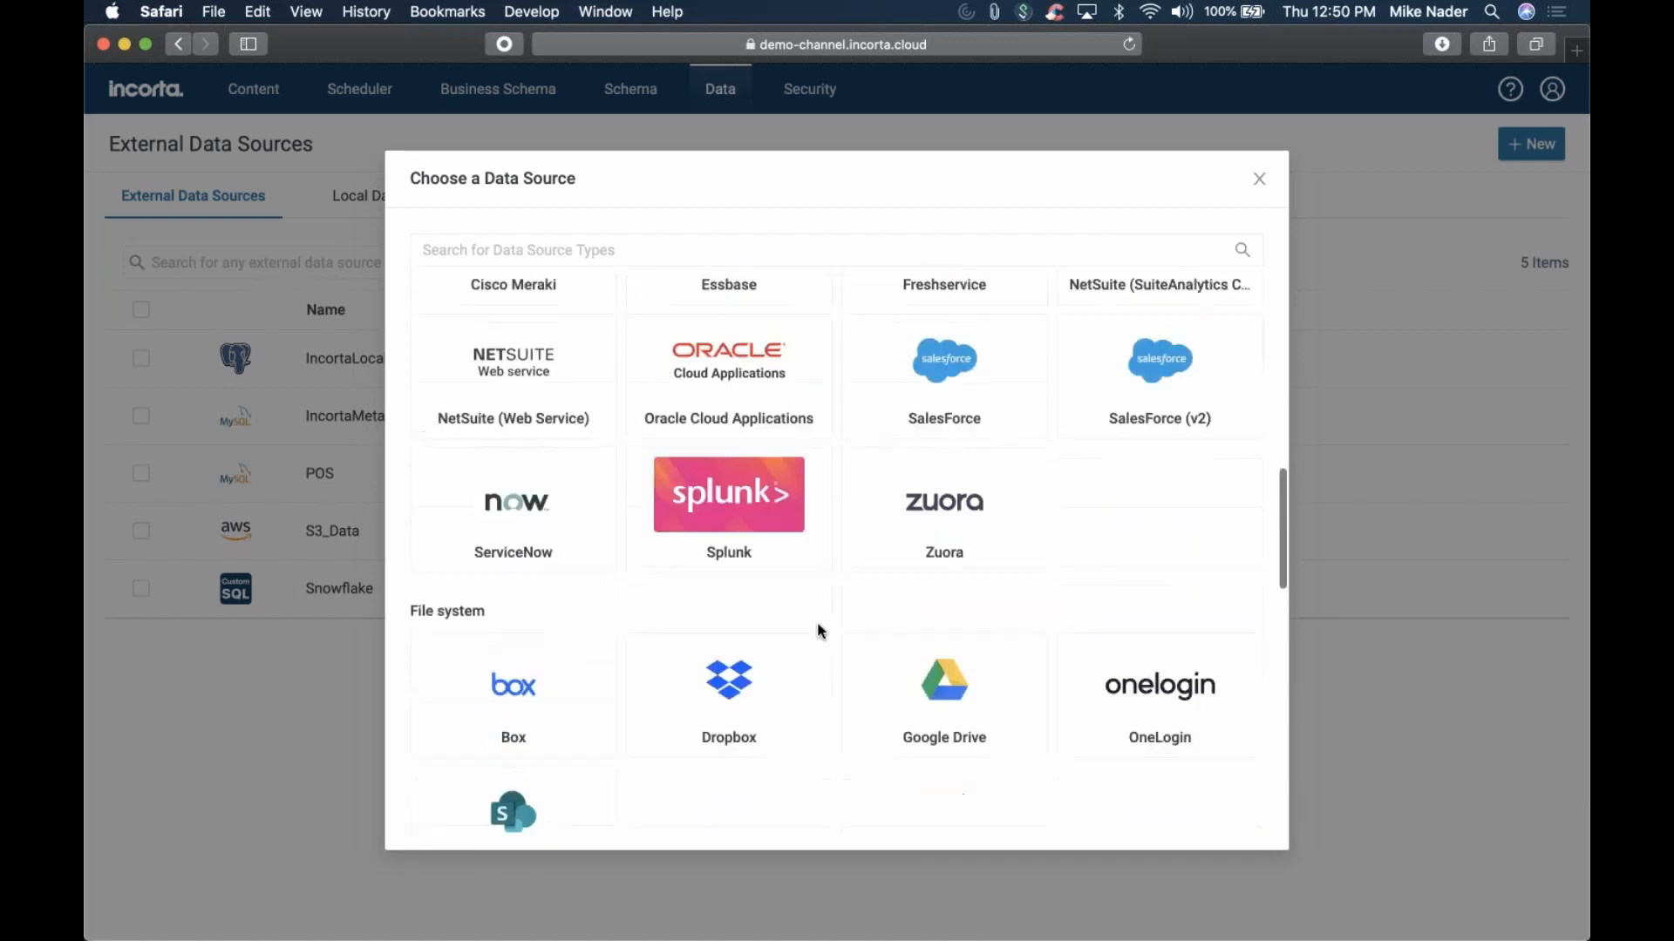
pyautogui.scroll(2, 821, 631)
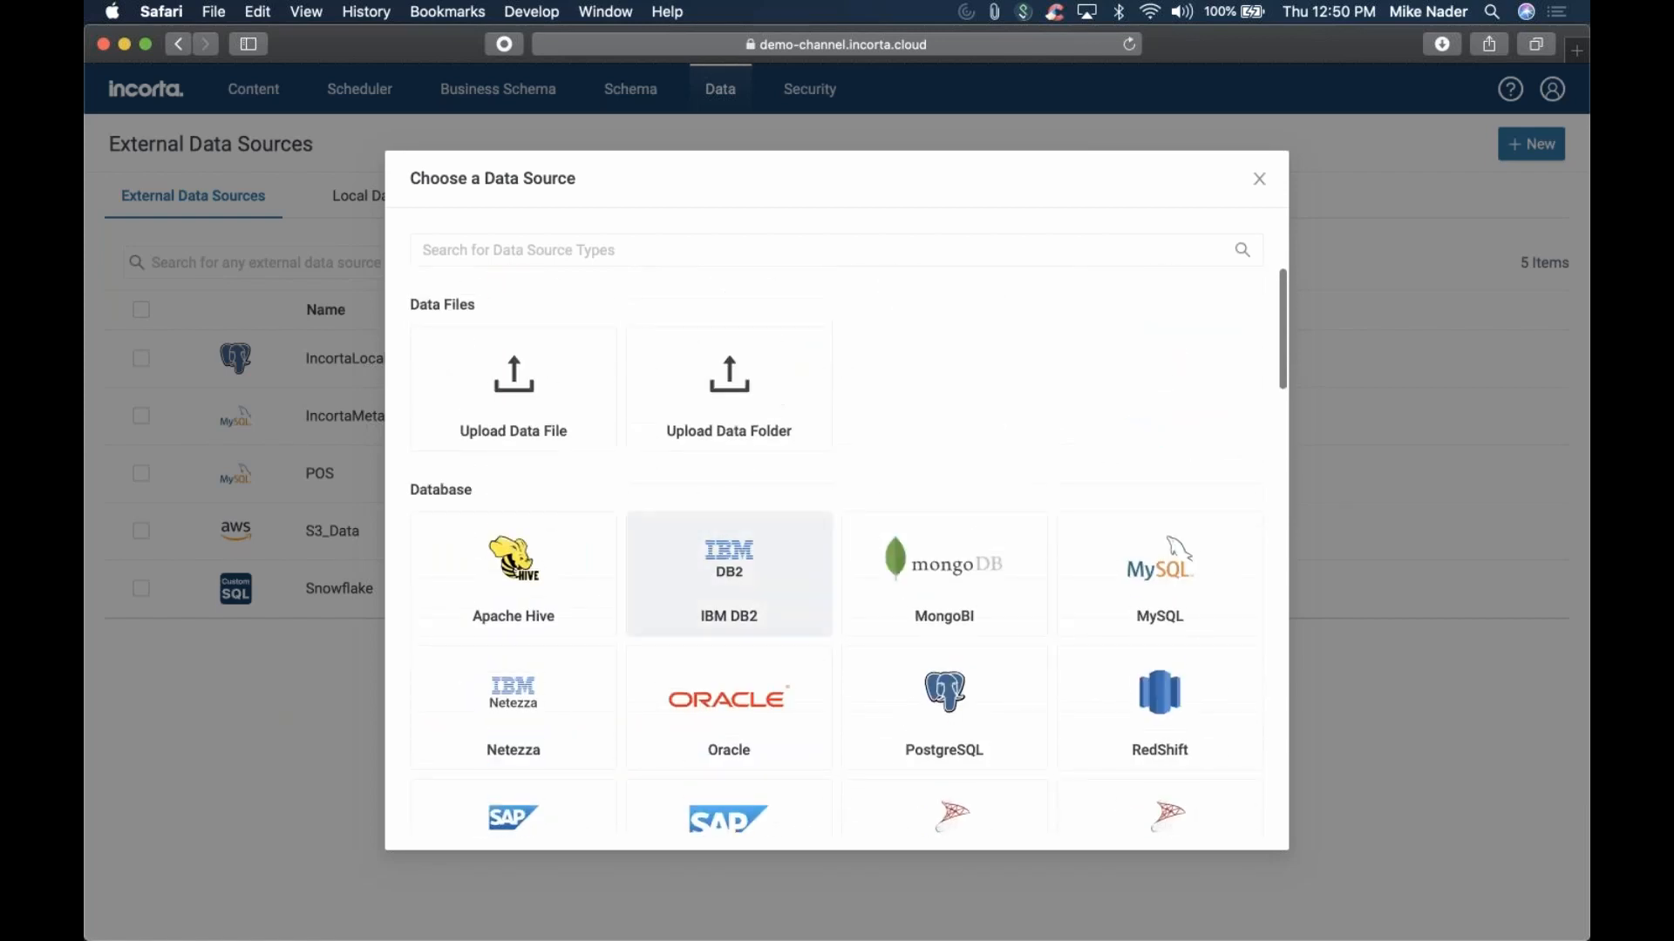
pyautogui.scroll(-5, 821, 632)
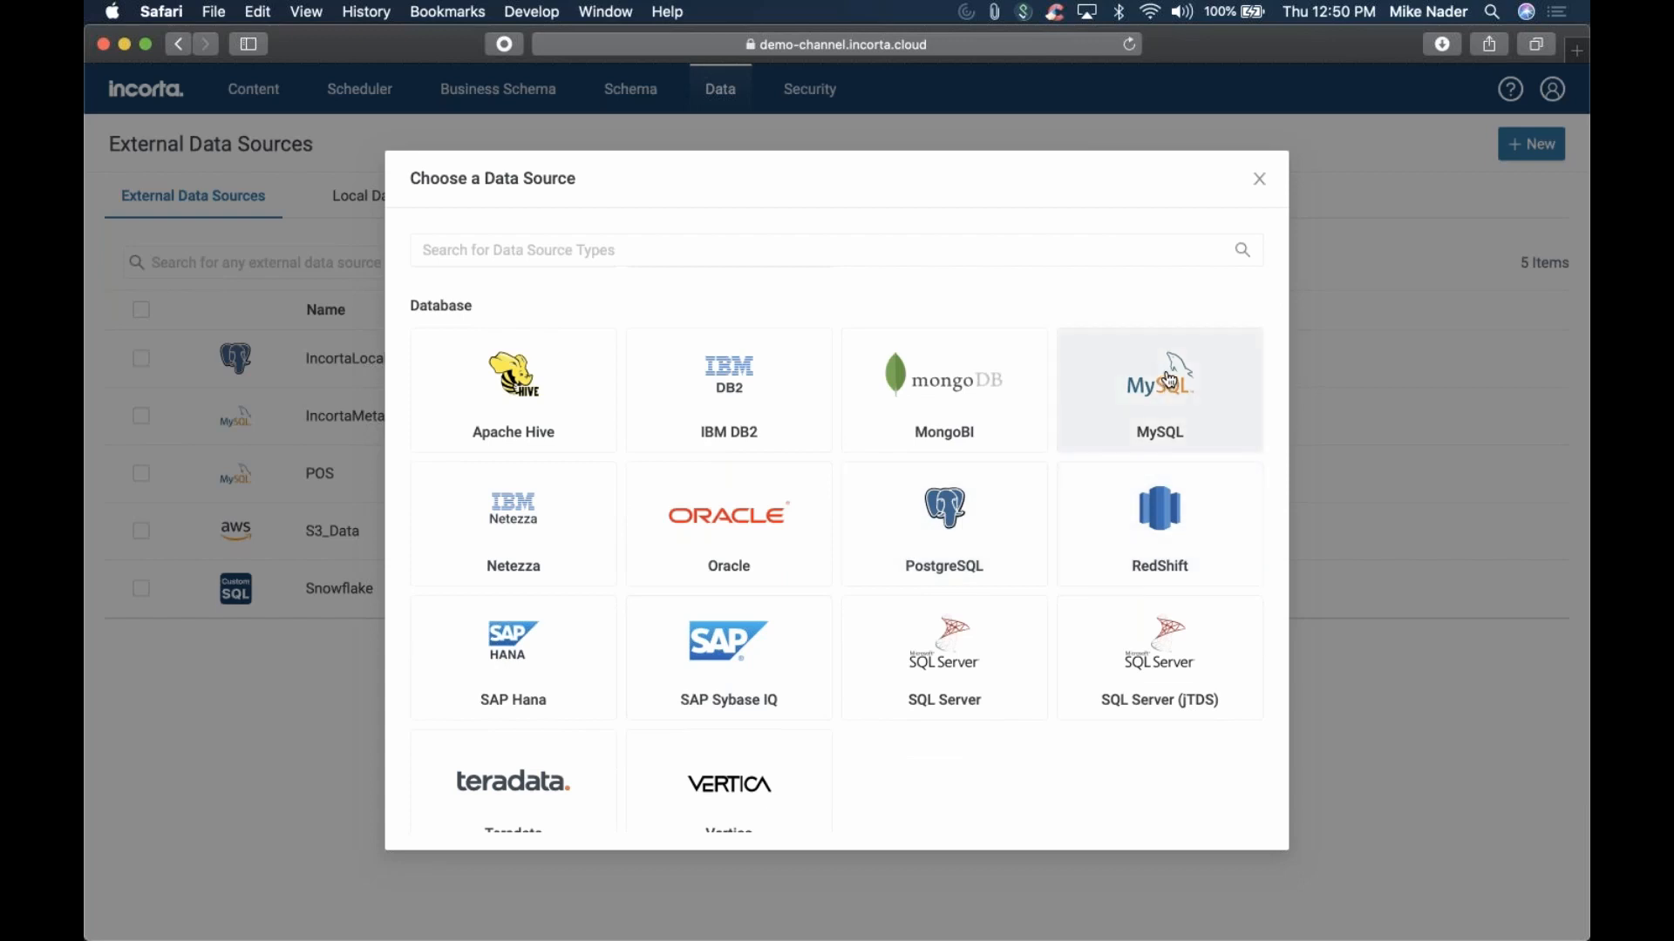
# View the connection form for a new MySQL data source and close it without creating anything
pyautogui.click(1170, 380)
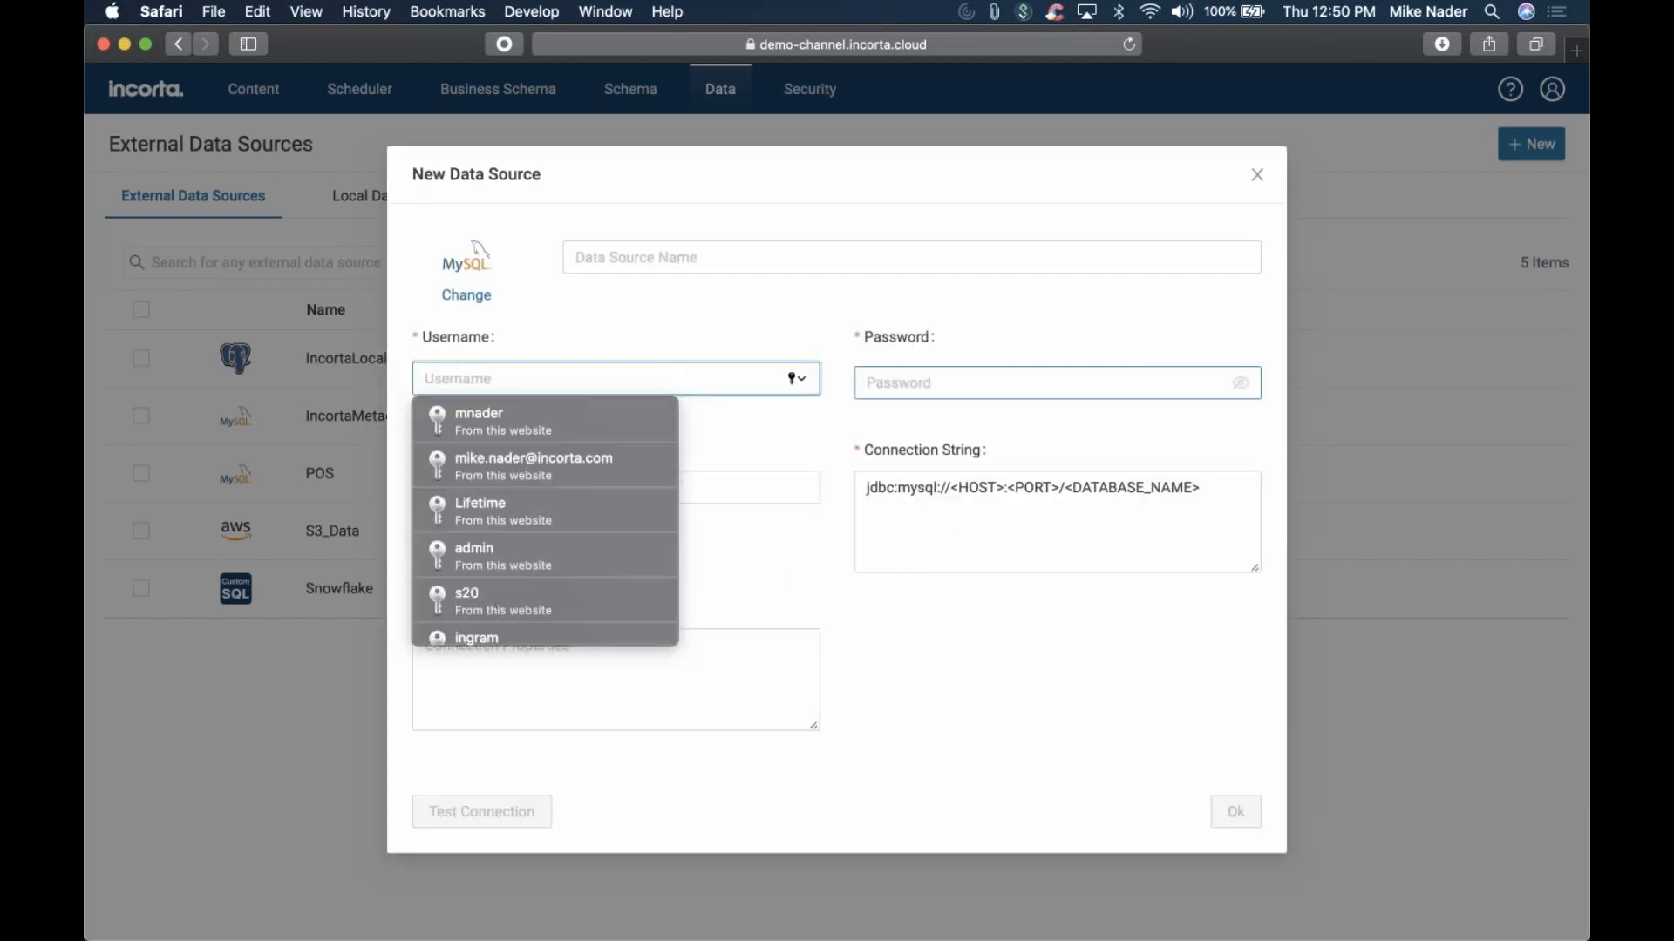
pyautogui.click(858, 251)
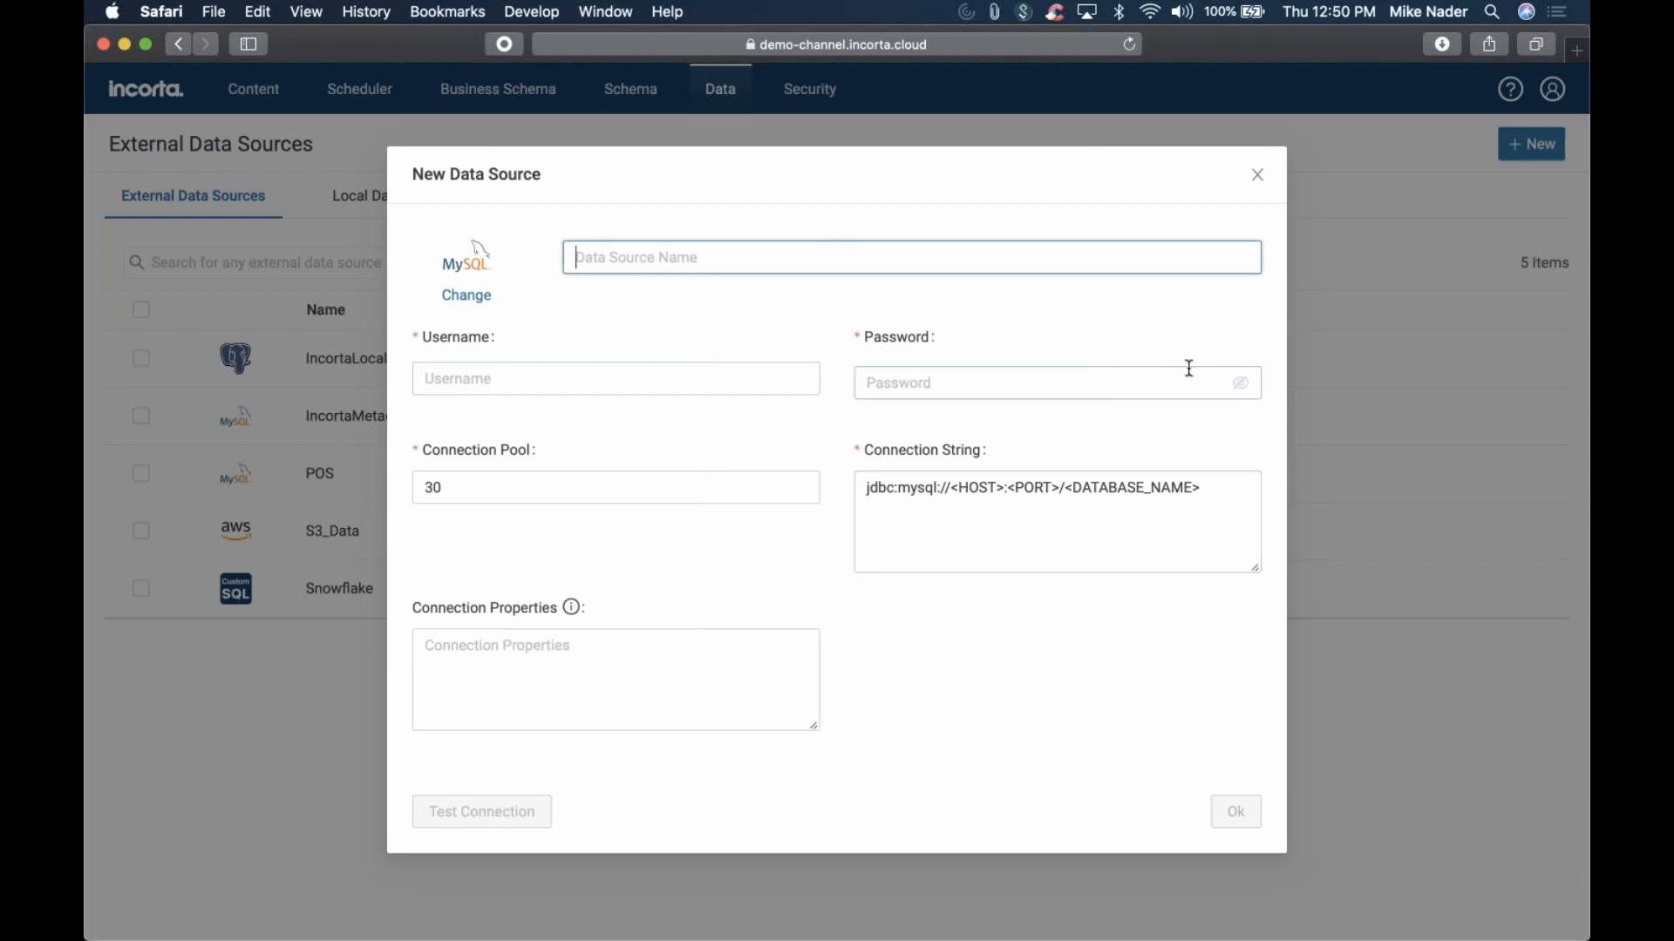
pyautogui.click(1258, 175)
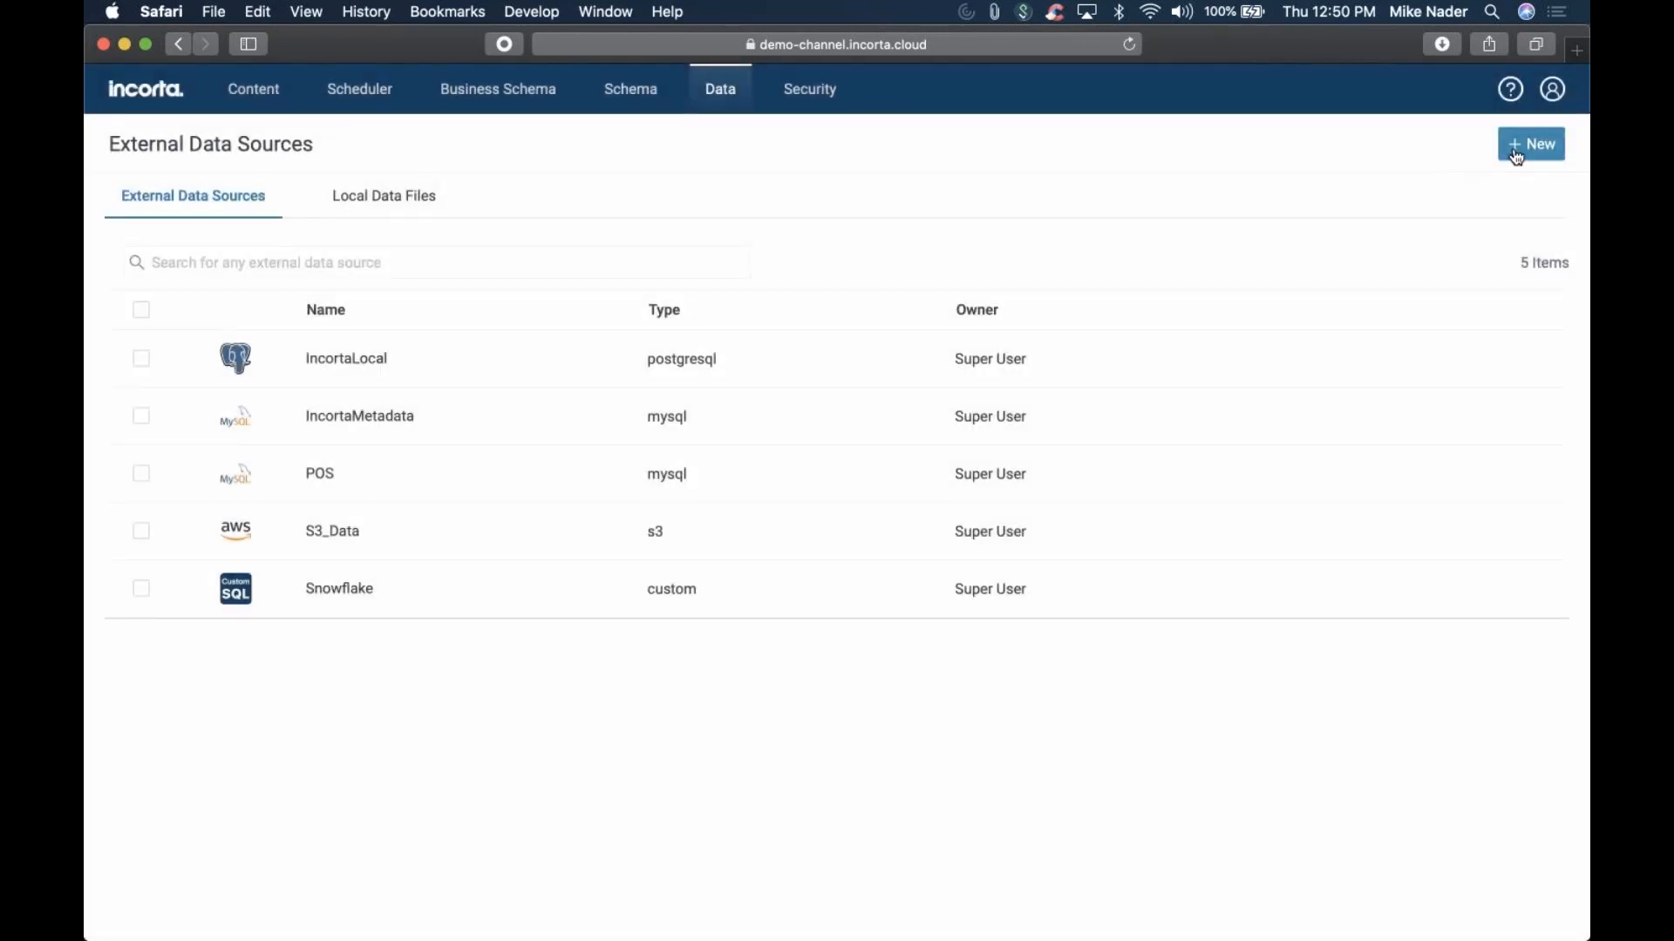
# Browse the application, file system, query service, data lake, streaming and custom data source types, and close the chooser without adding one
pyautogui.click(1517, 155)
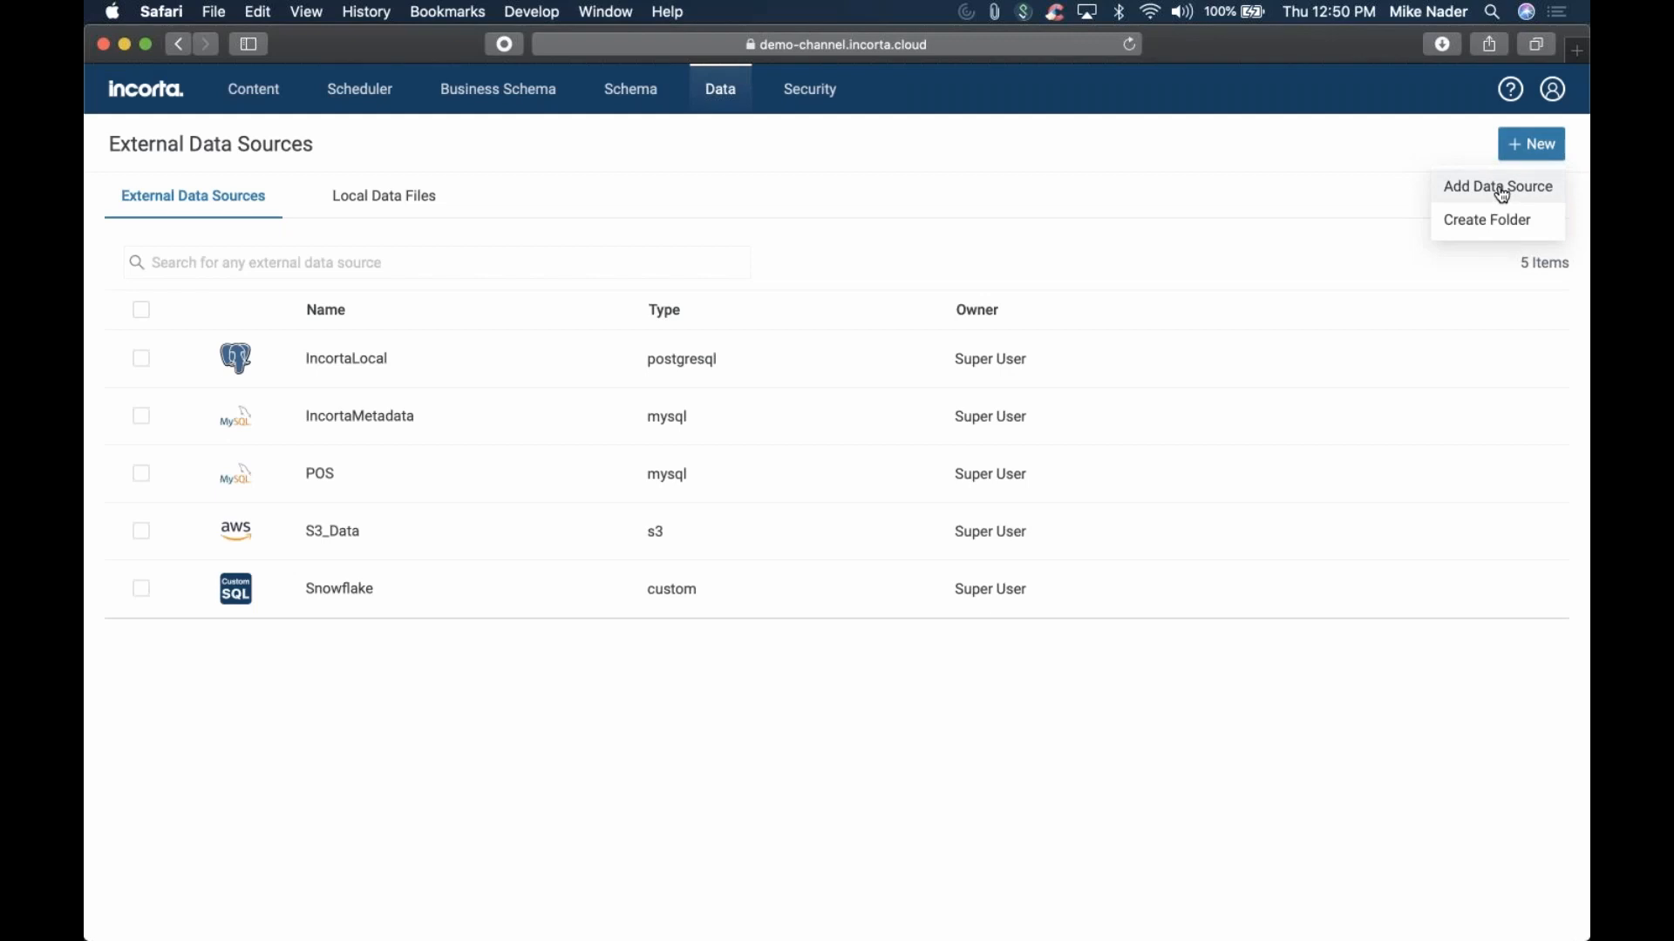
pyautogui.click(1498, 186)
pyautogui.scroll(-10, 729, 523)
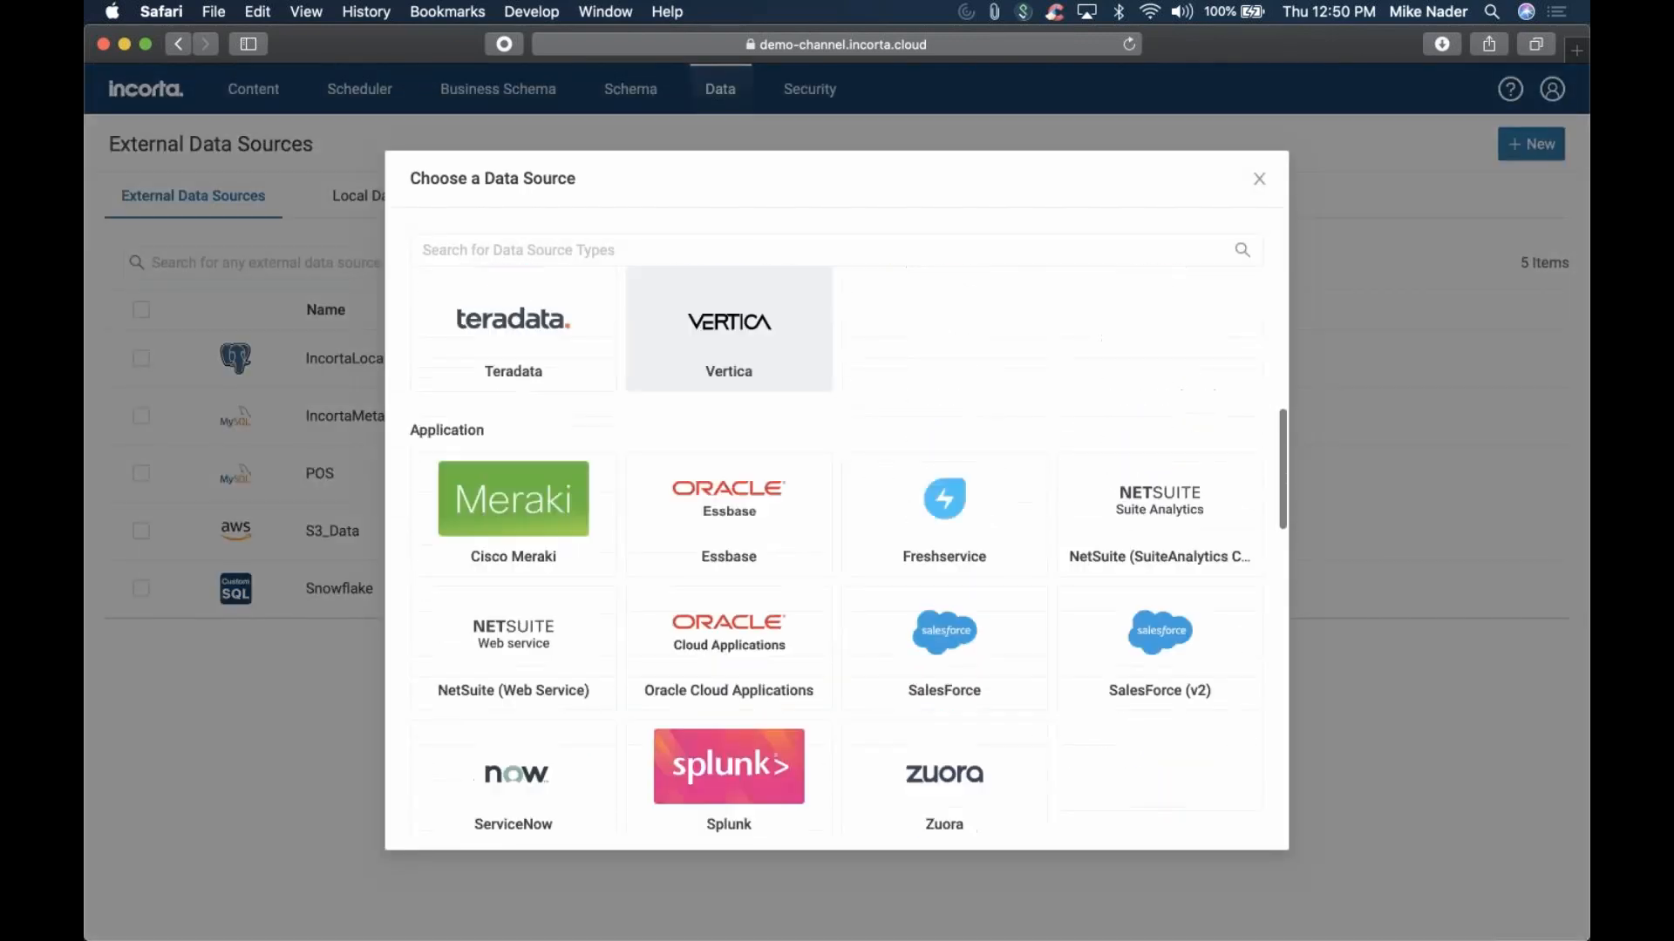
pyautogui.scroll(-2, 914, 577)
pyautogui.scroll(1, 914, 576)
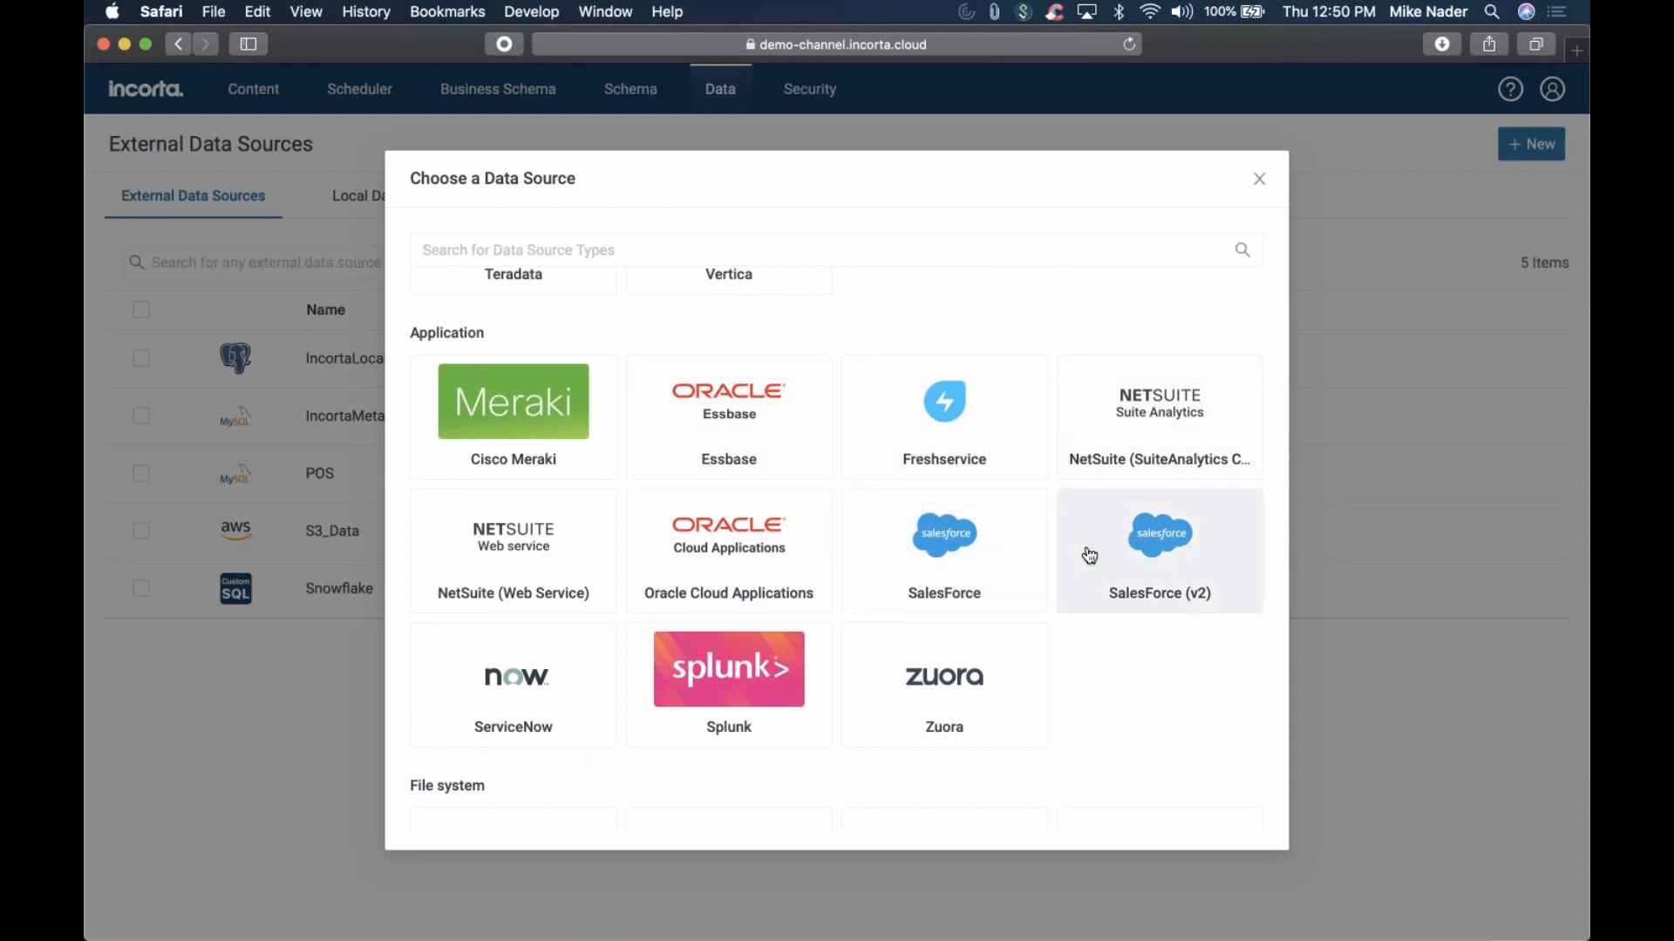
pyautogui.scroll(-5, 1089, 555)
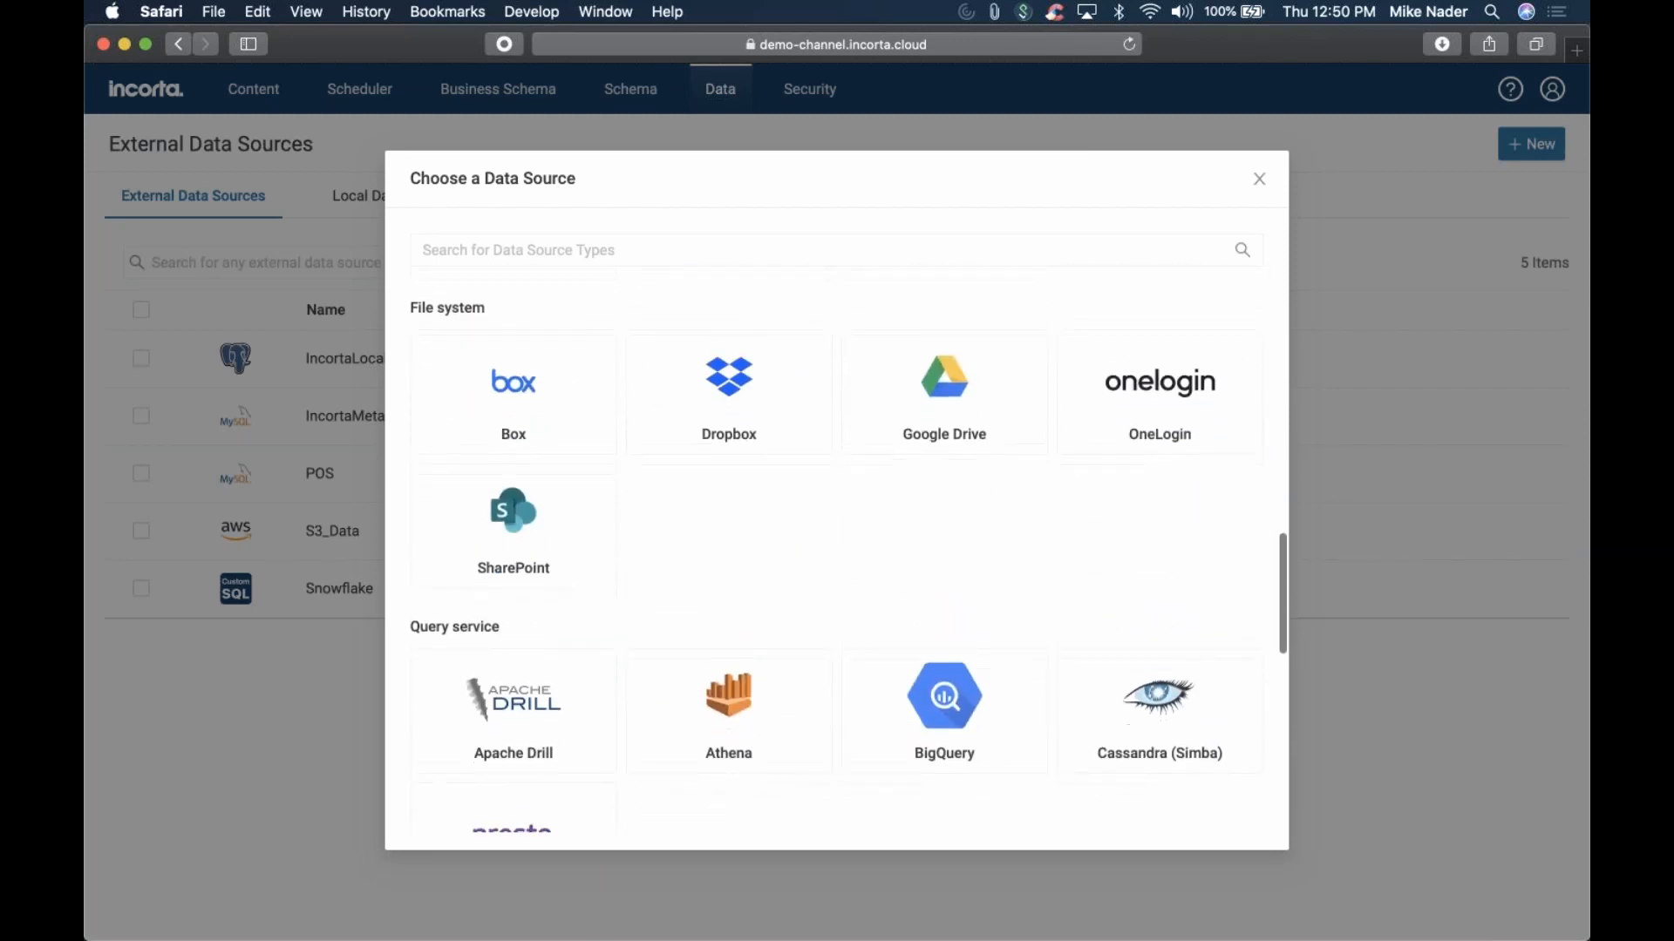
pyautogui.scroll(-5, 847, 544)
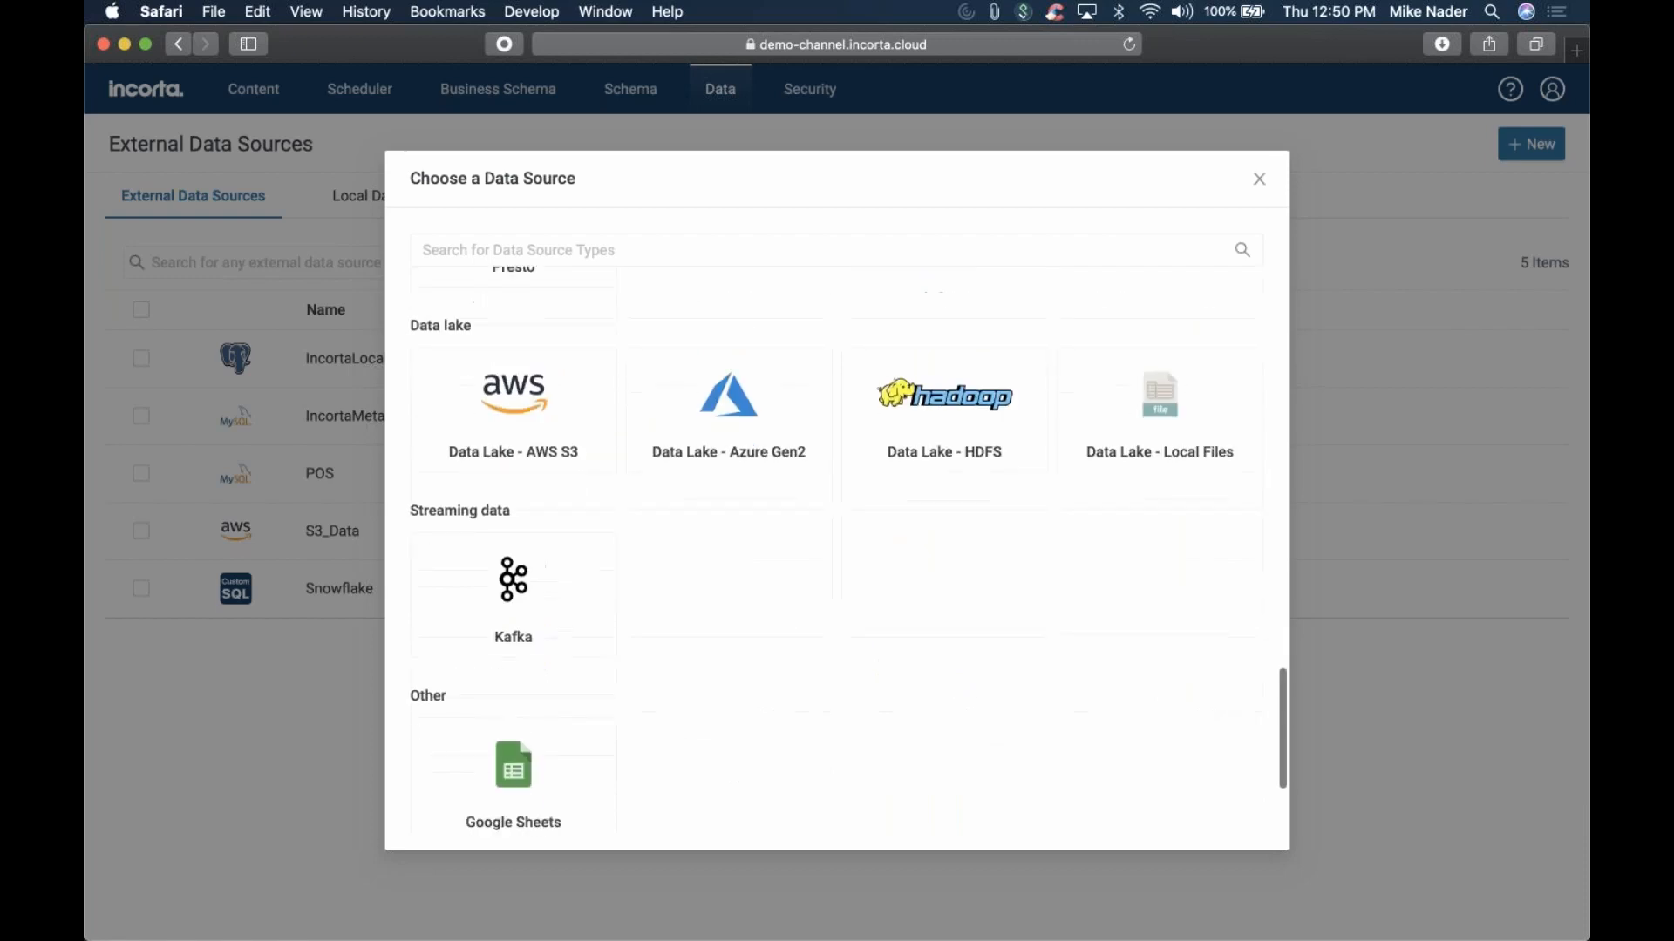
pyautogui.scroll(-3, 837, 544)
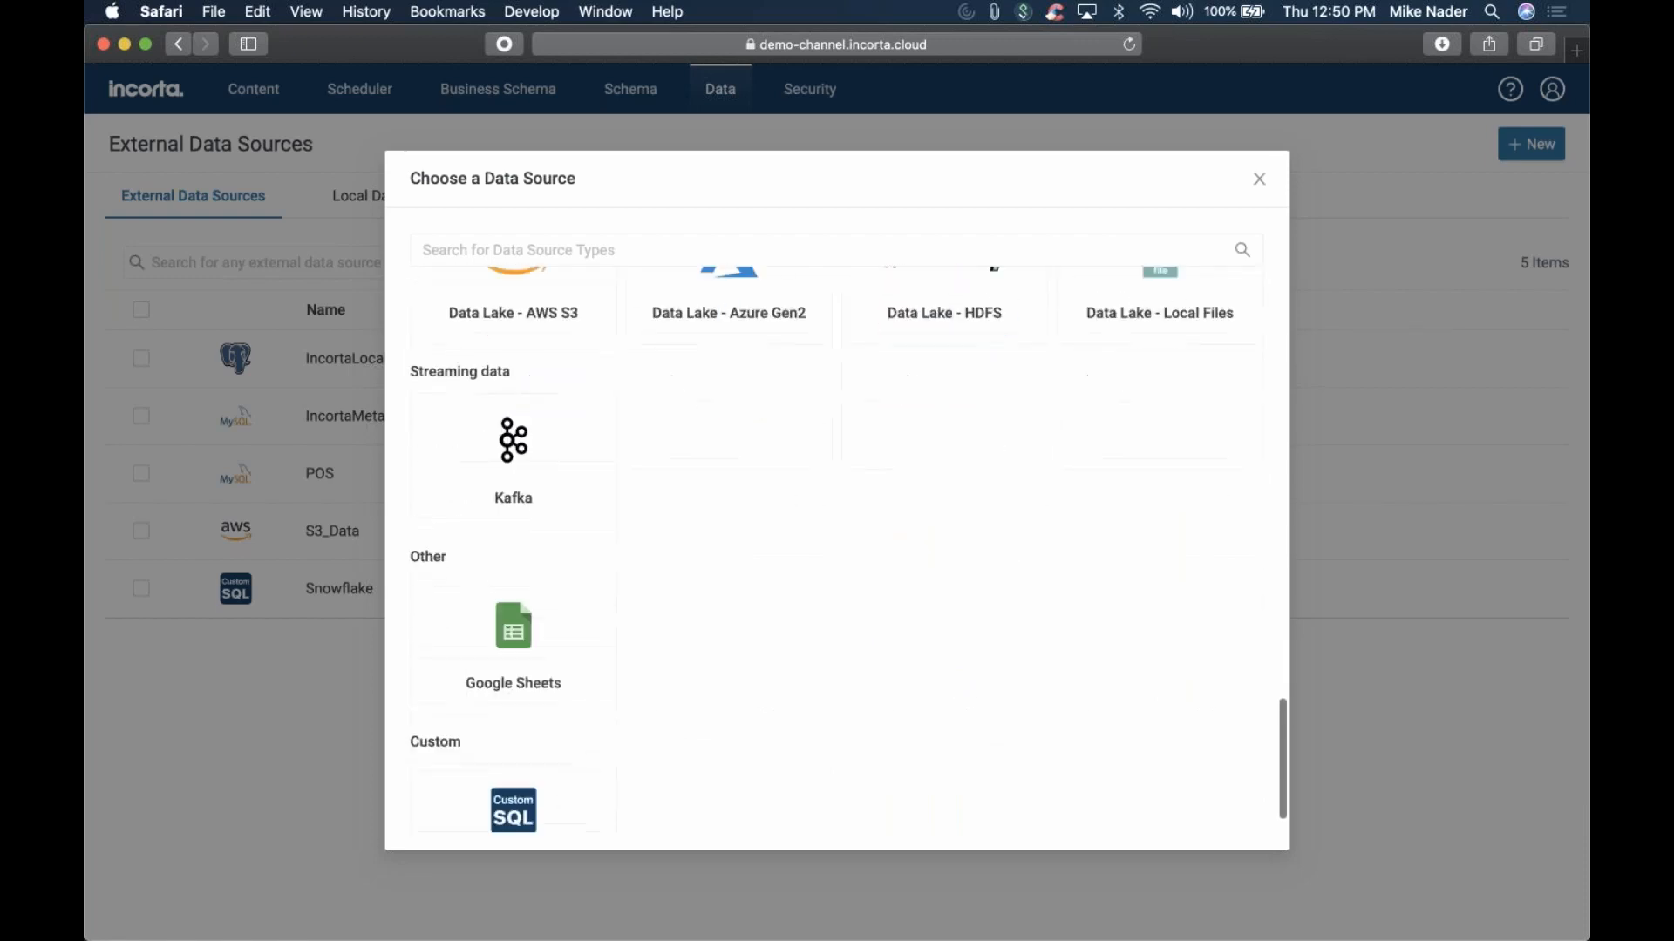
pyautogui.scroll(-1, 626, 614)
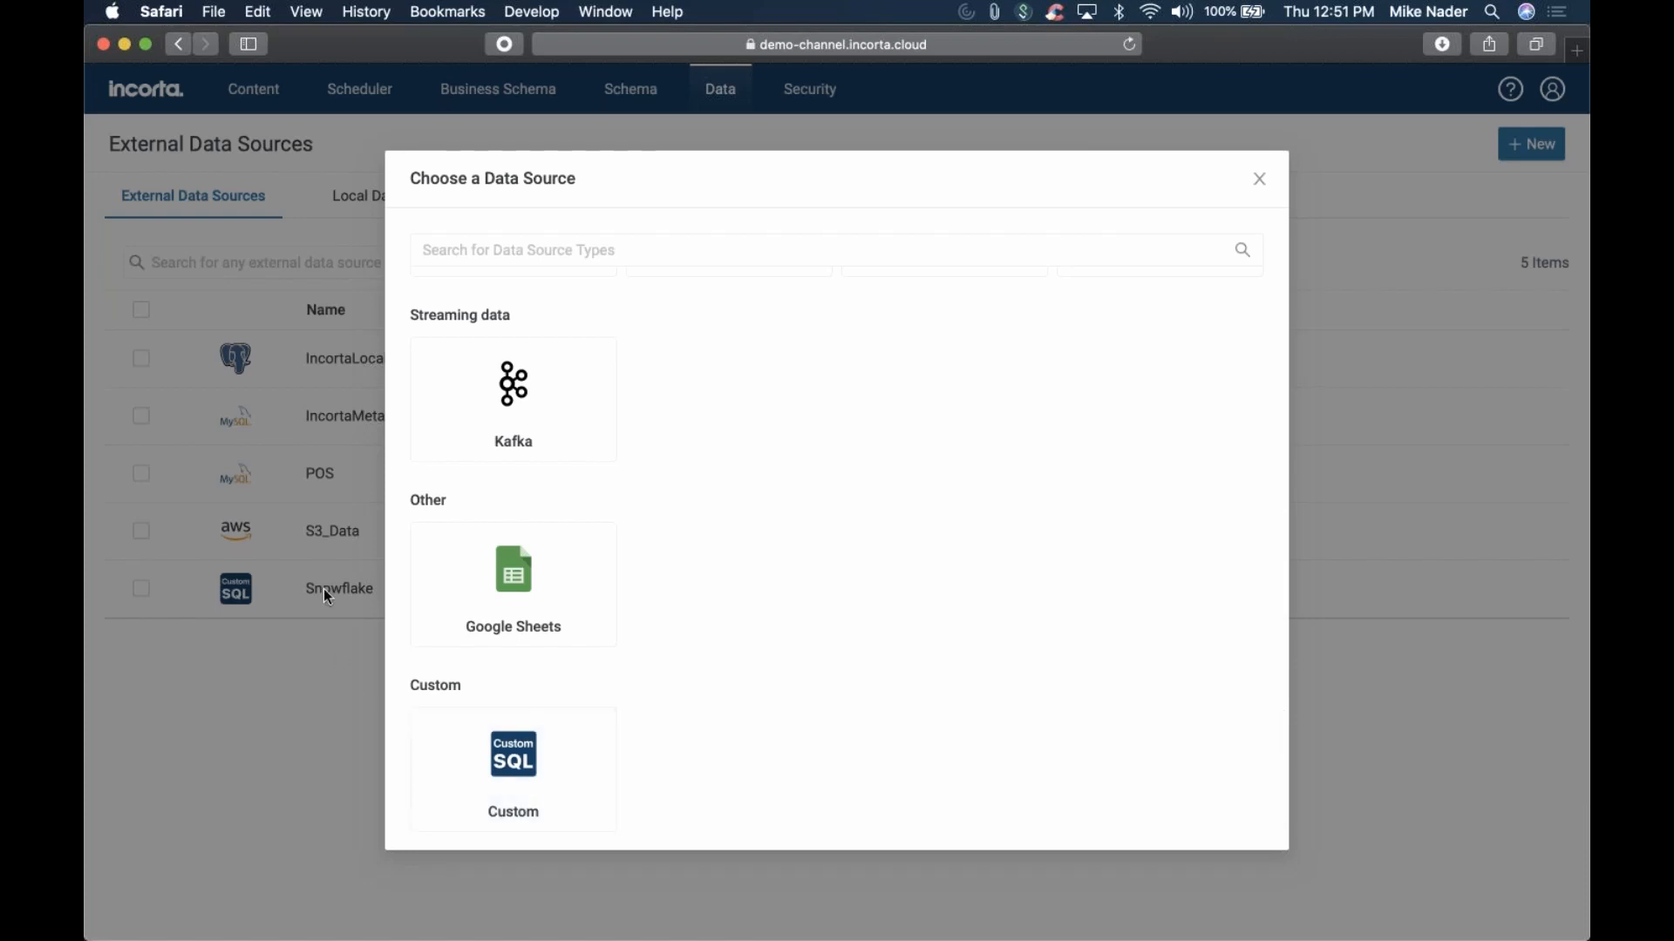
pyautogui.click(1262, 183)
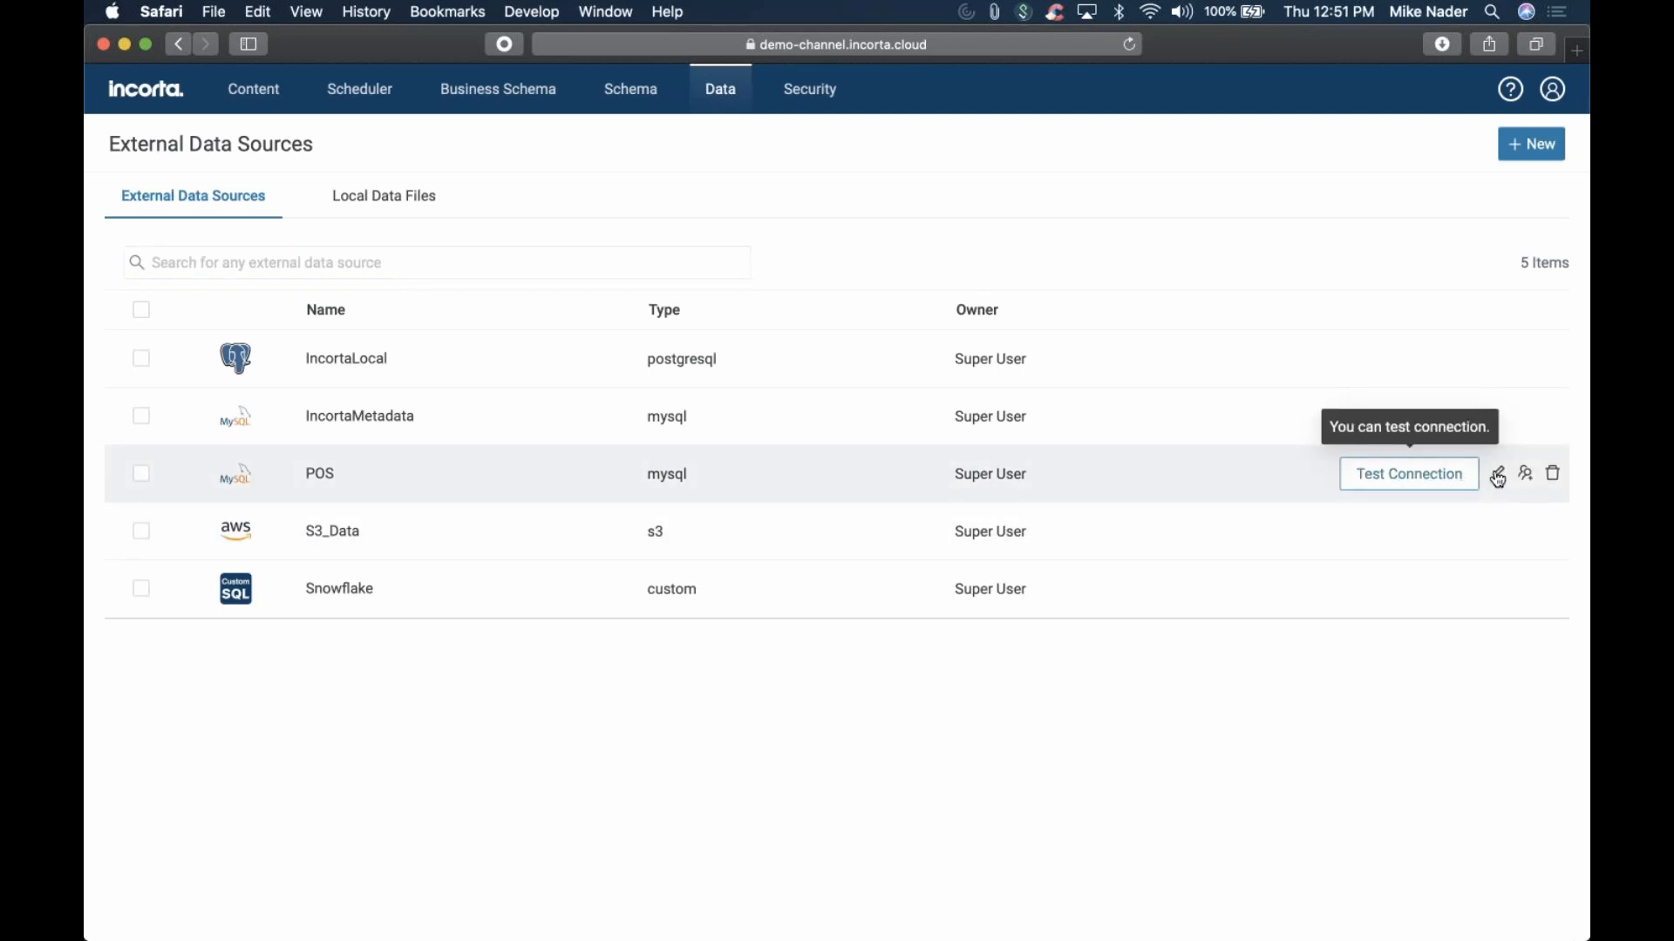
# View the connection settings of the POS data source, close them unchanged and test its connection
pyautogui.click(1497, 479)
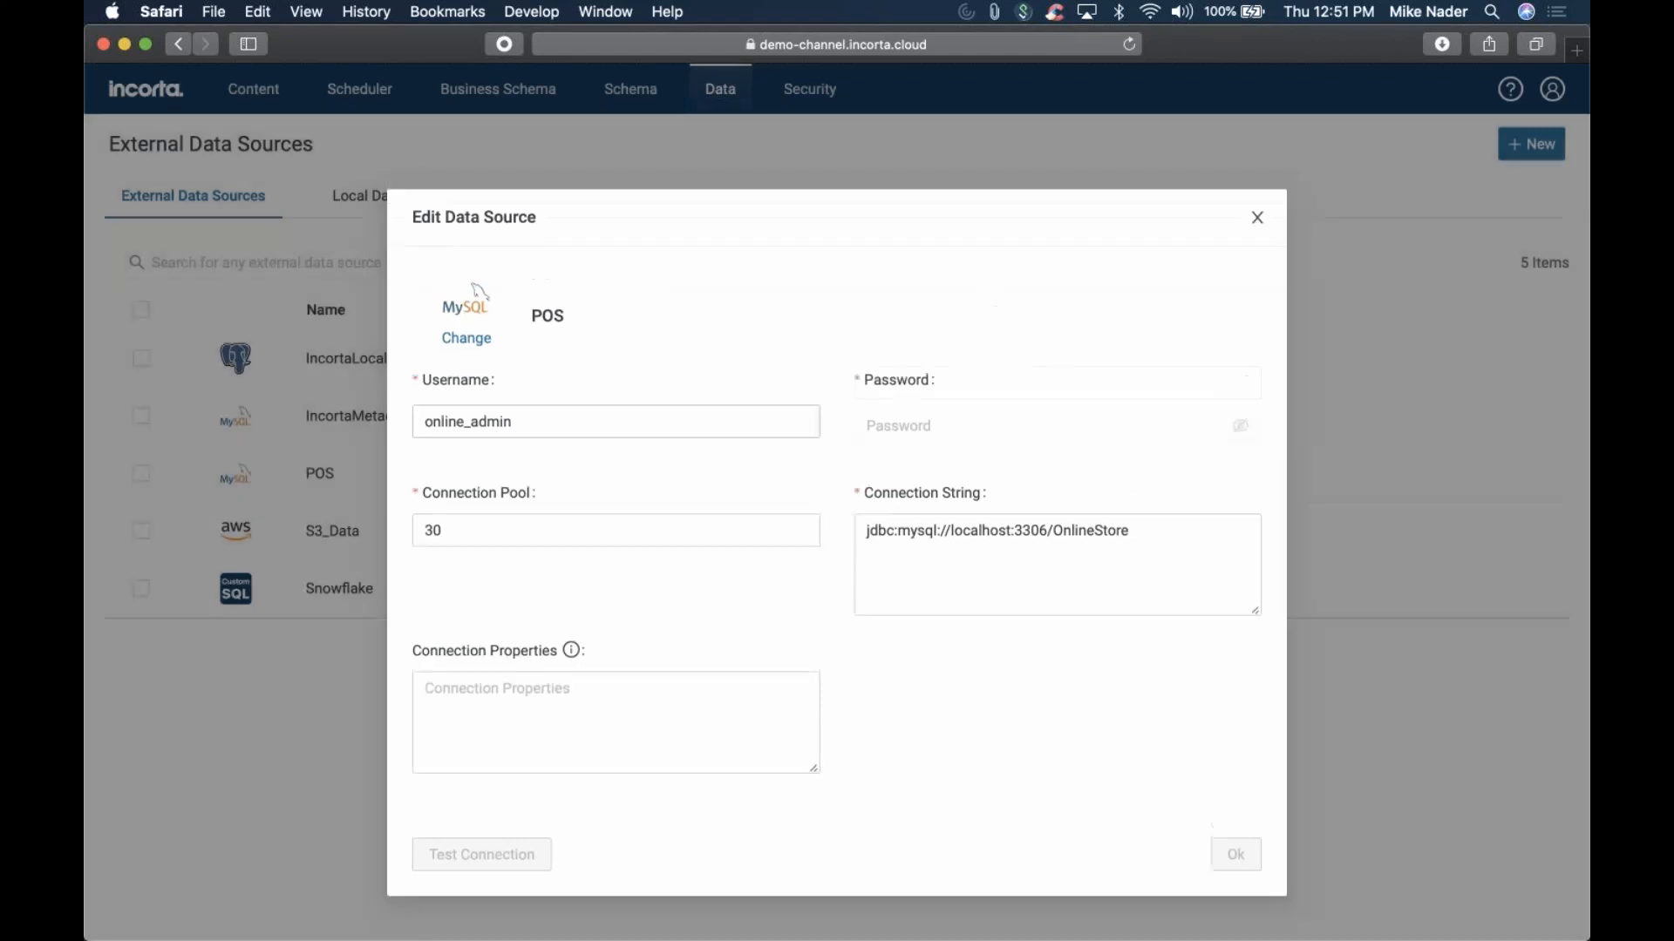
pyautogui.click(1257, 217)
pyautogui.click(1431, 474)
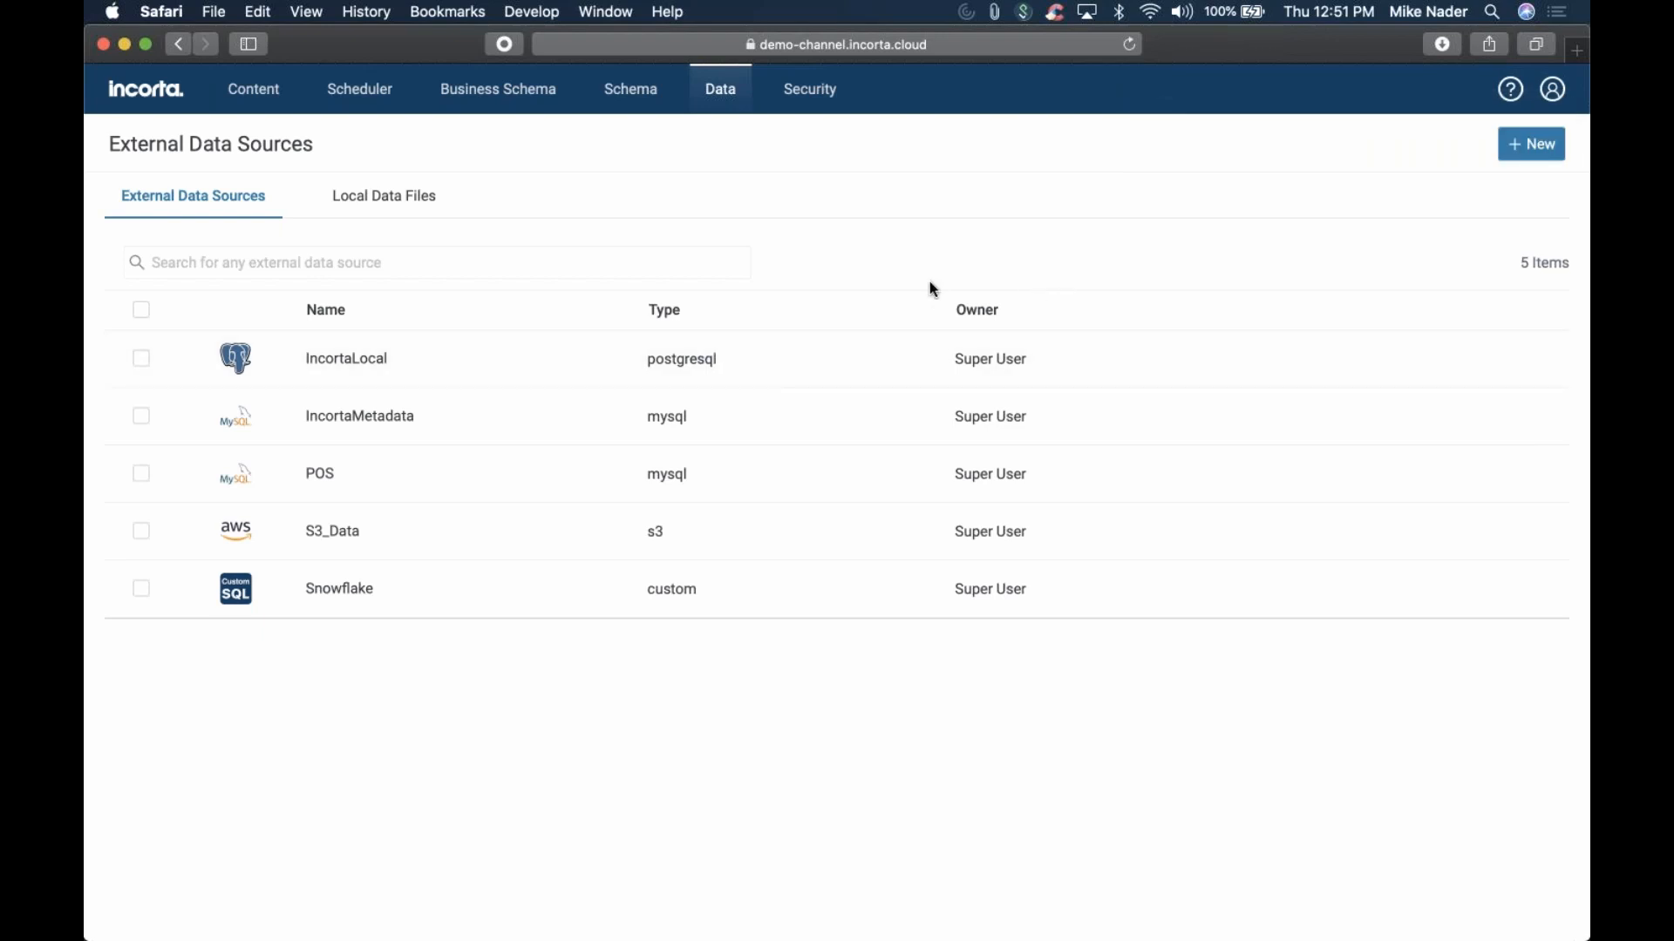
# Switch to Keynote to review the Incorta Direct Data Platform slide and return to the Safari window
pyautogui.hotkey('ctrl', 'Right')
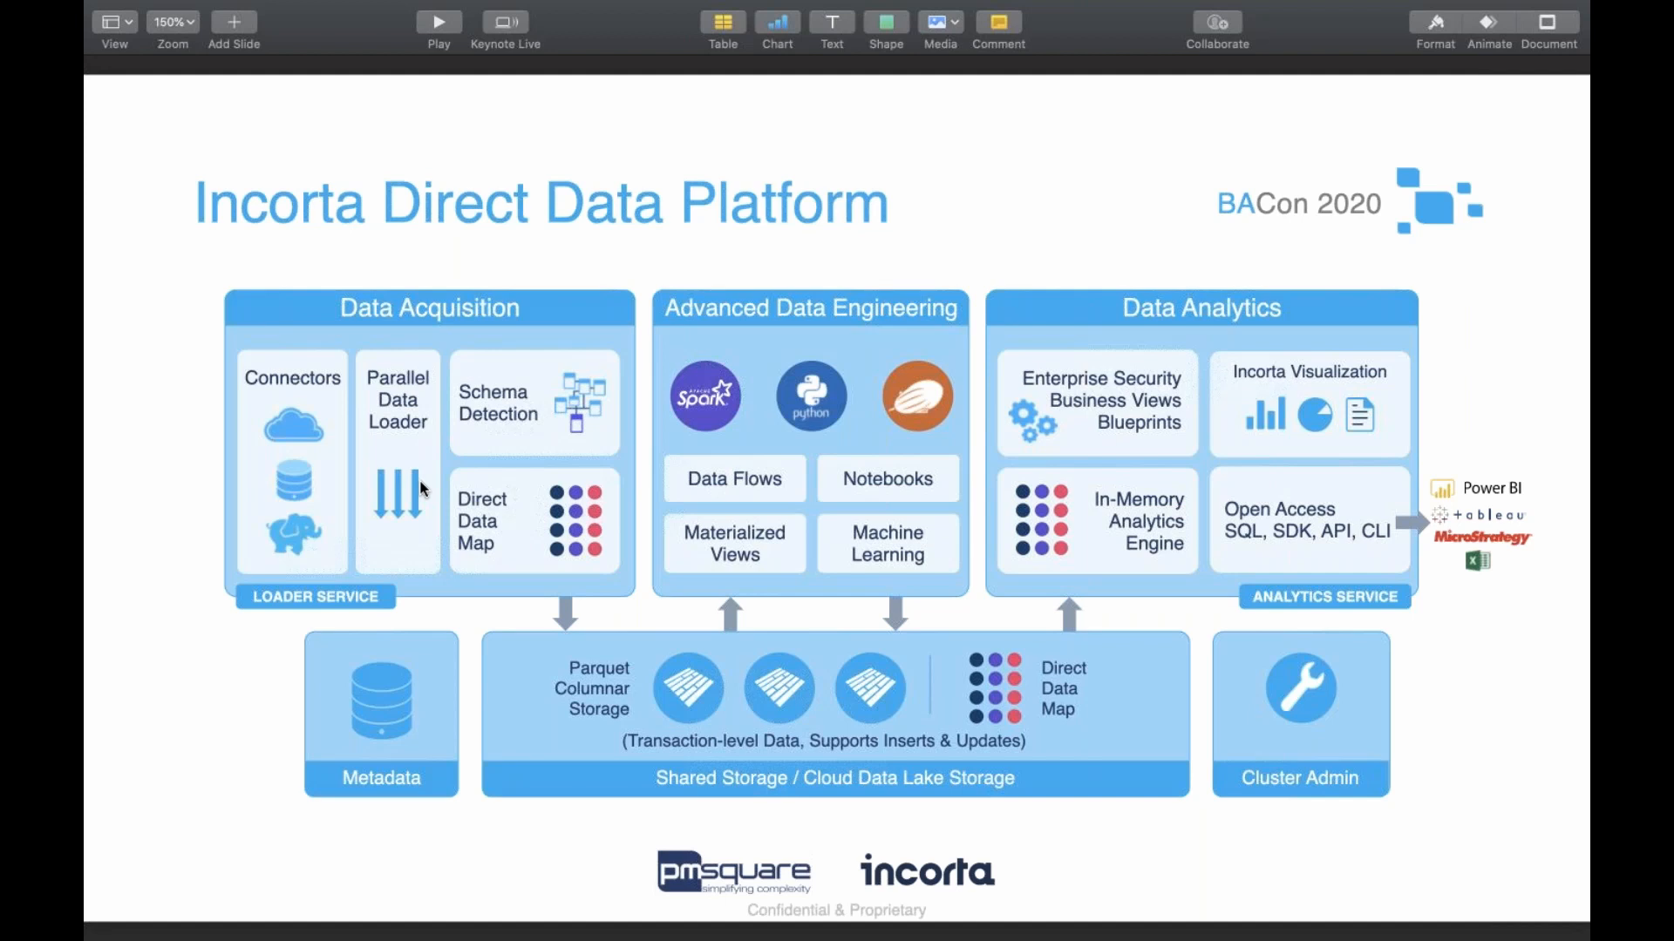
pyautogui.hotkey('ctrl', 'Left')
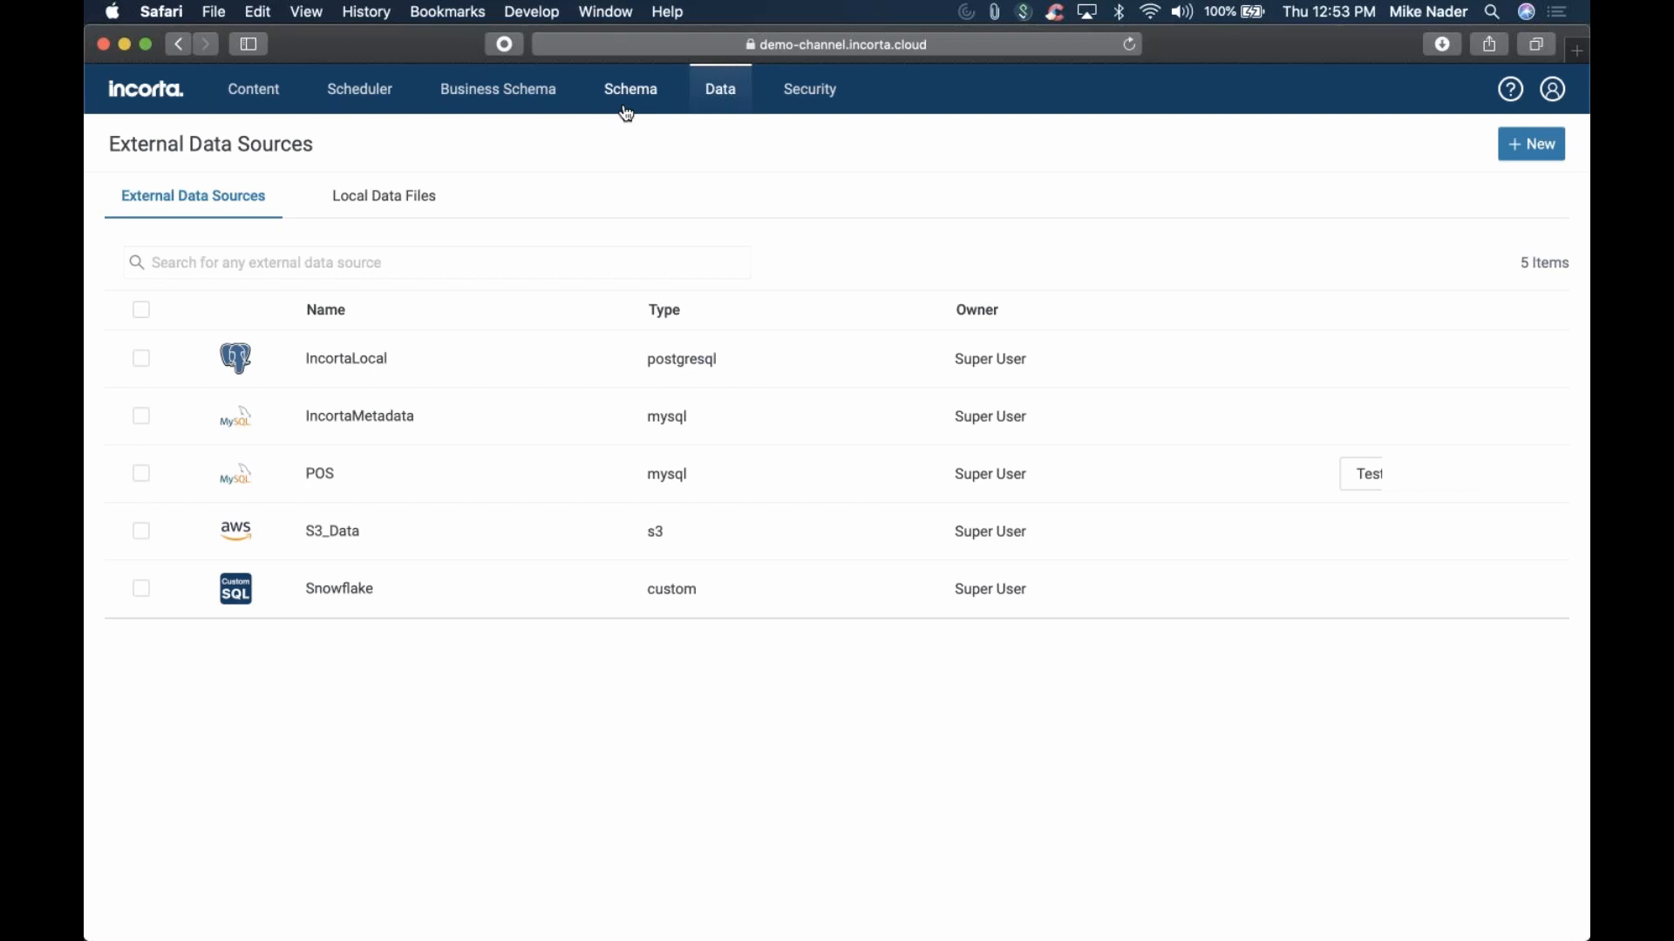
# Create a new schema named Bacon without a description and dismiss the notification
pyautogui.click(627, 109)
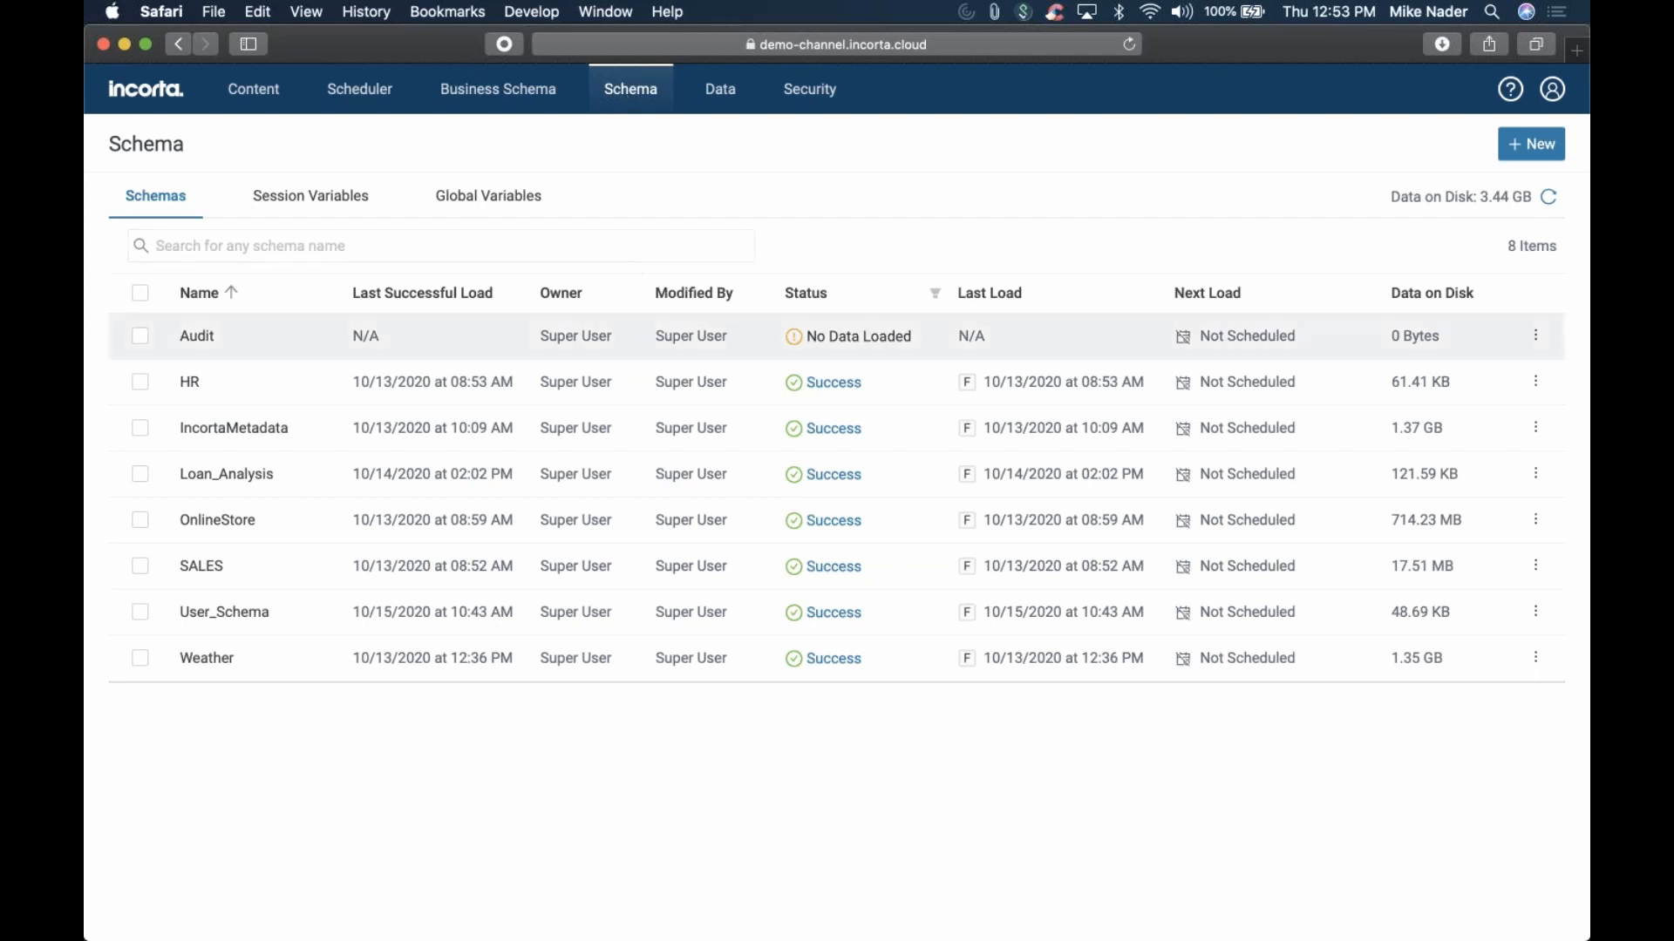
pyautogui.click(1537, 150)
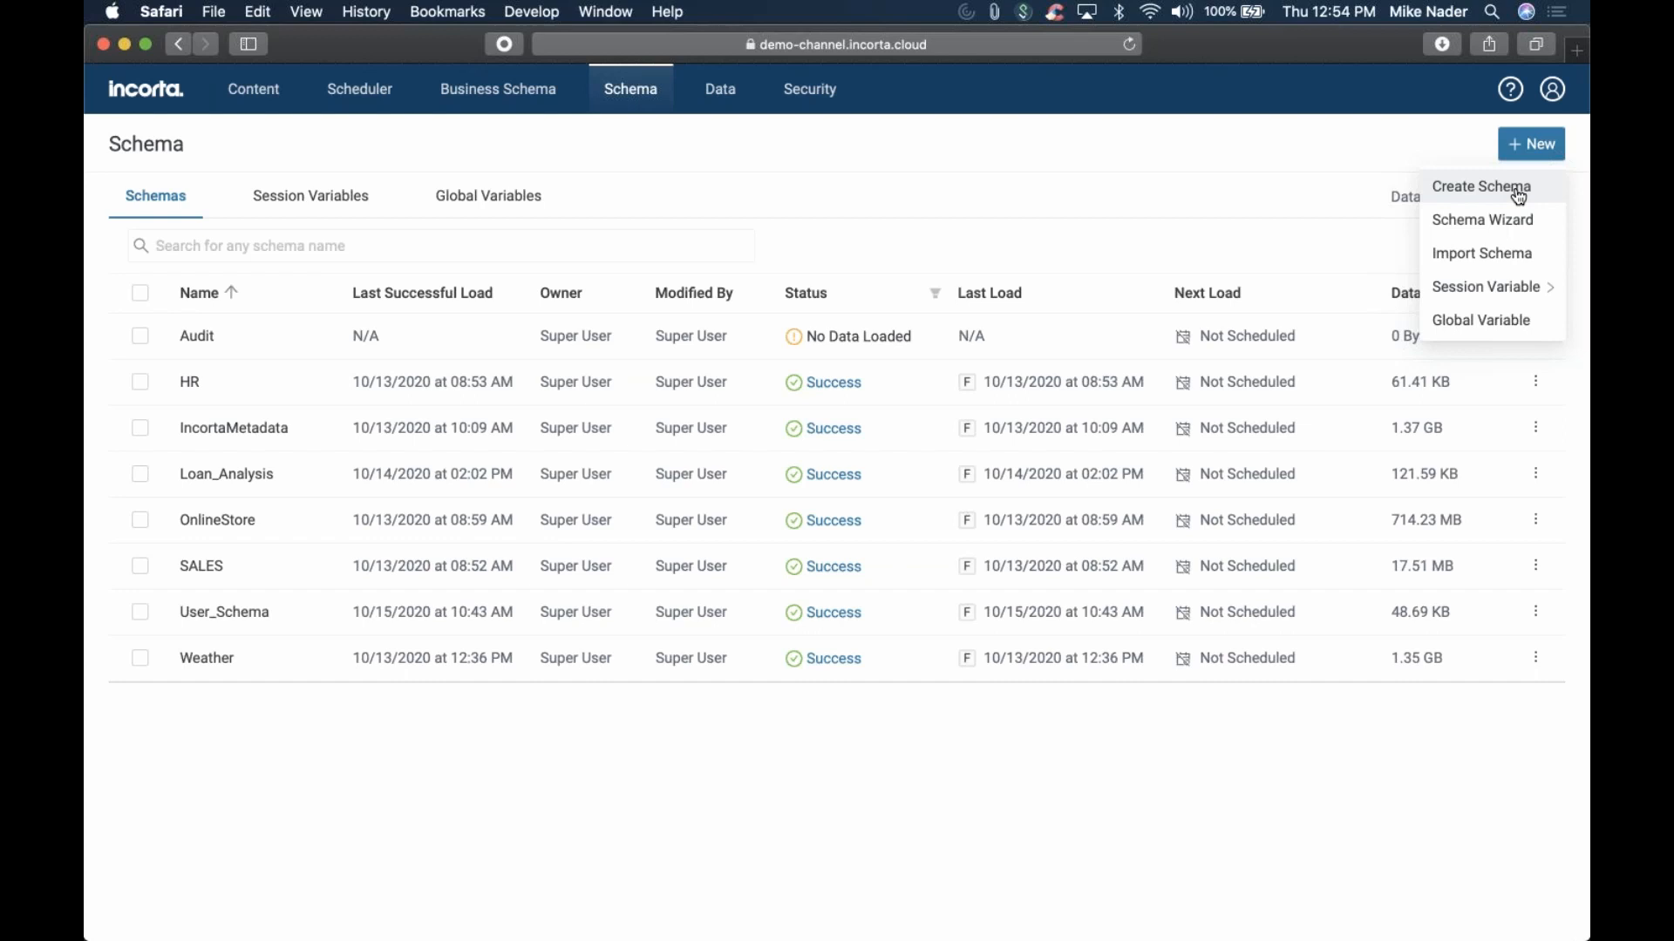
pyautogui.click(1519, 197)
pyautogui.click(999, 458)
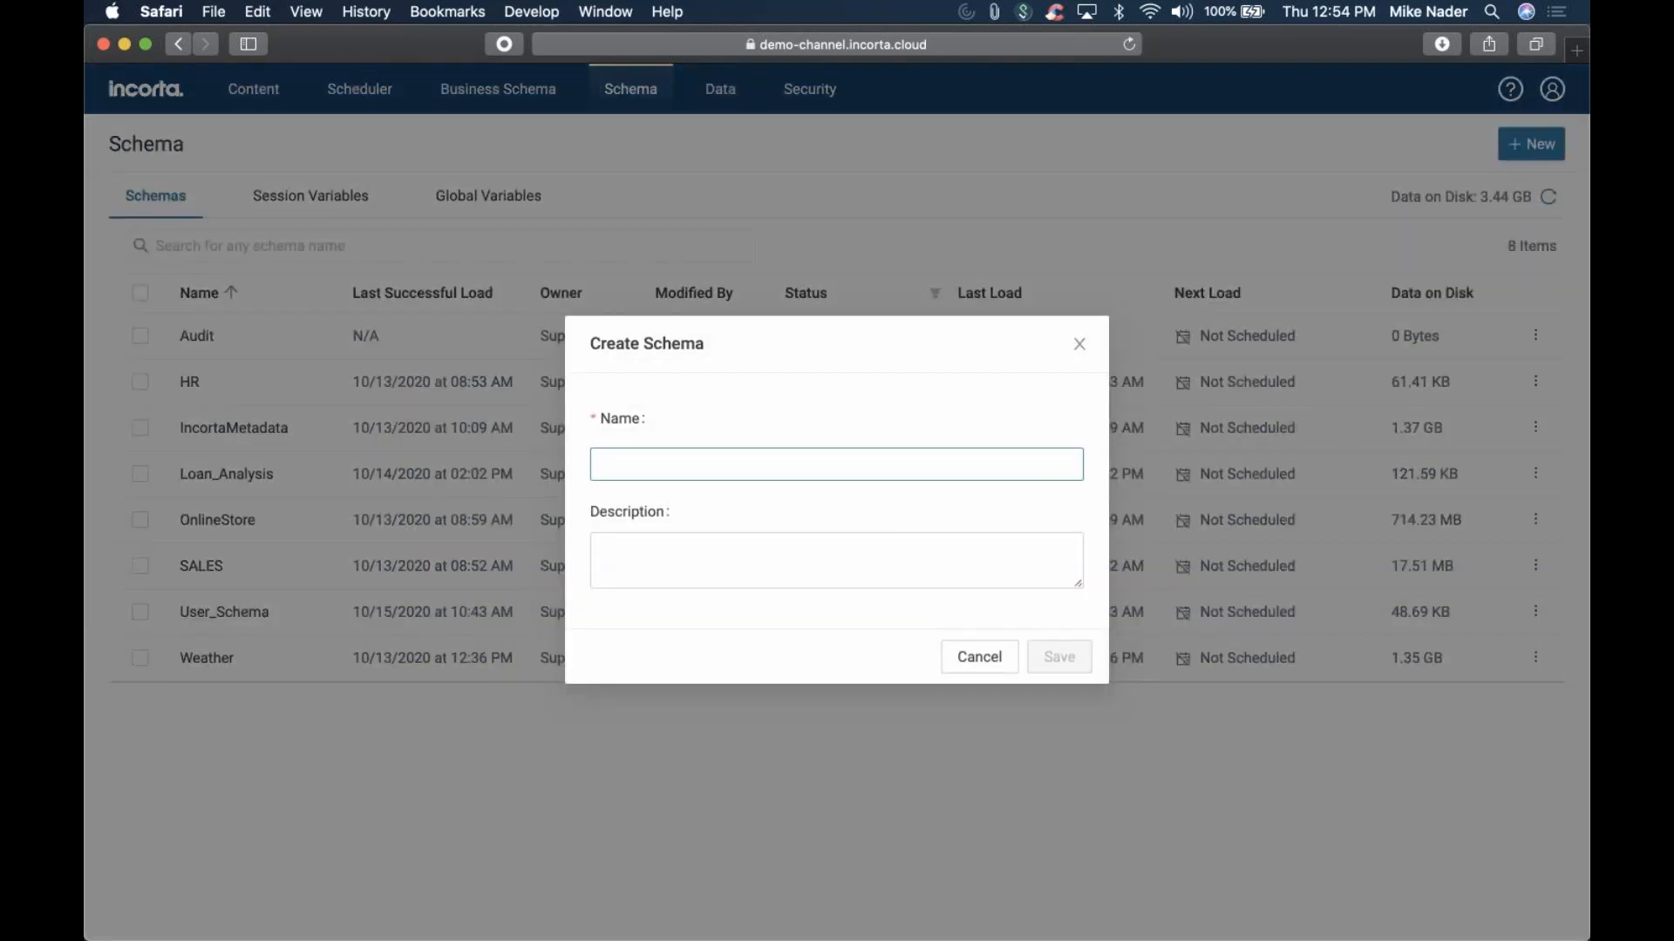
pyautogui.write('Bacon_')
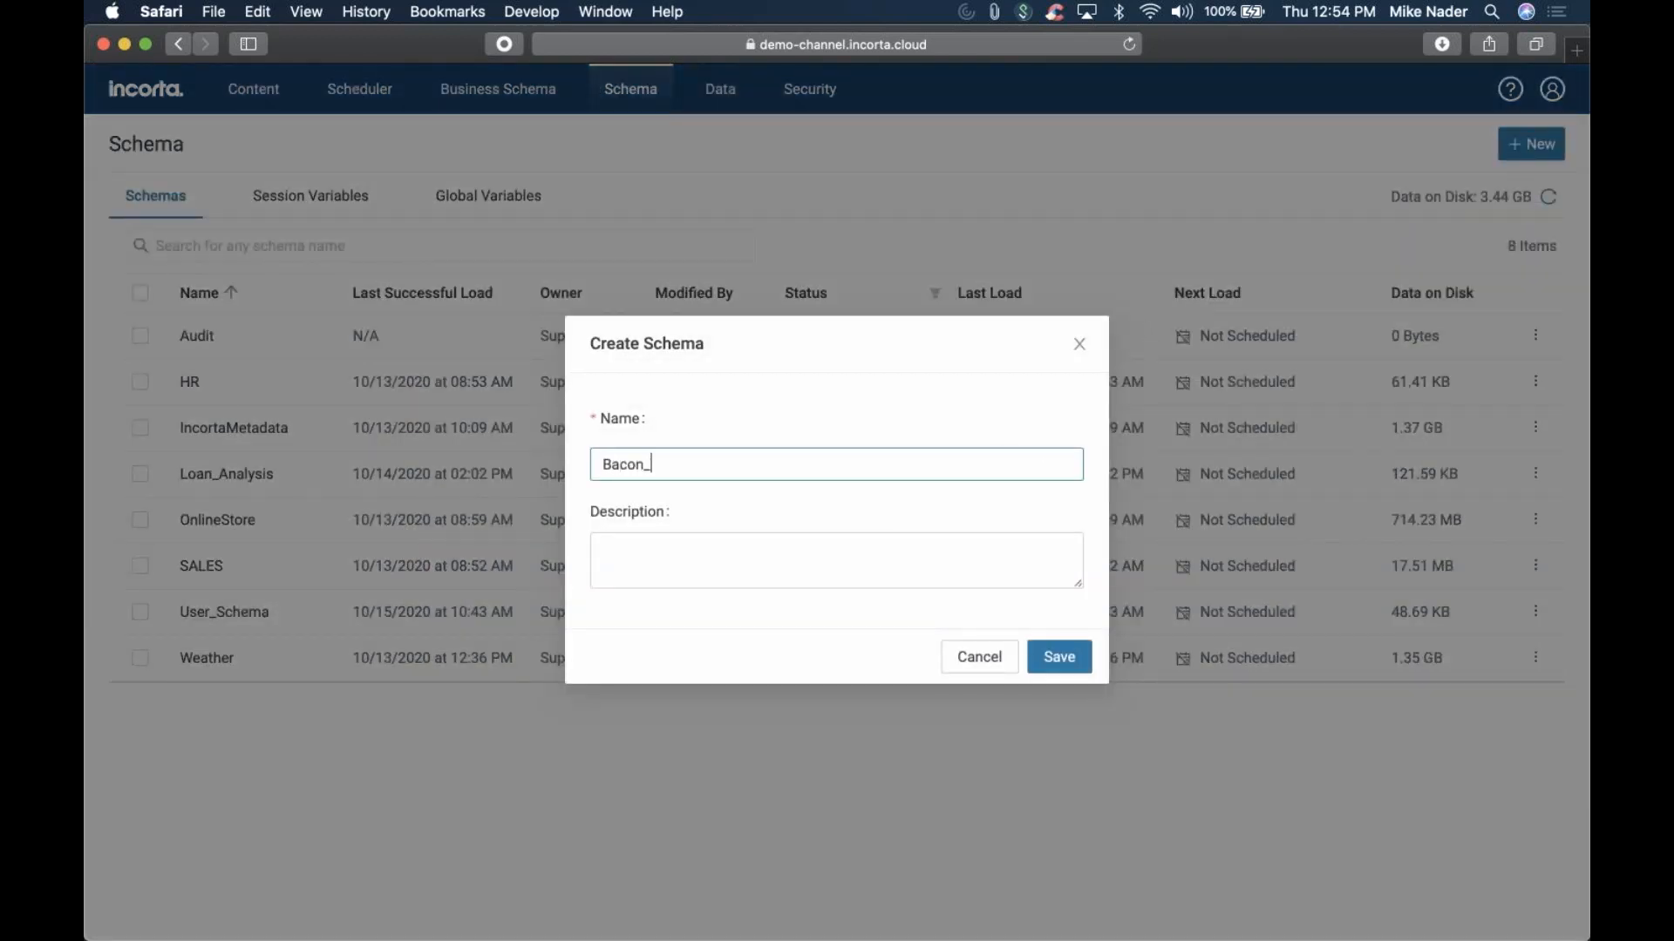
pyautogui.press('BackSpace')
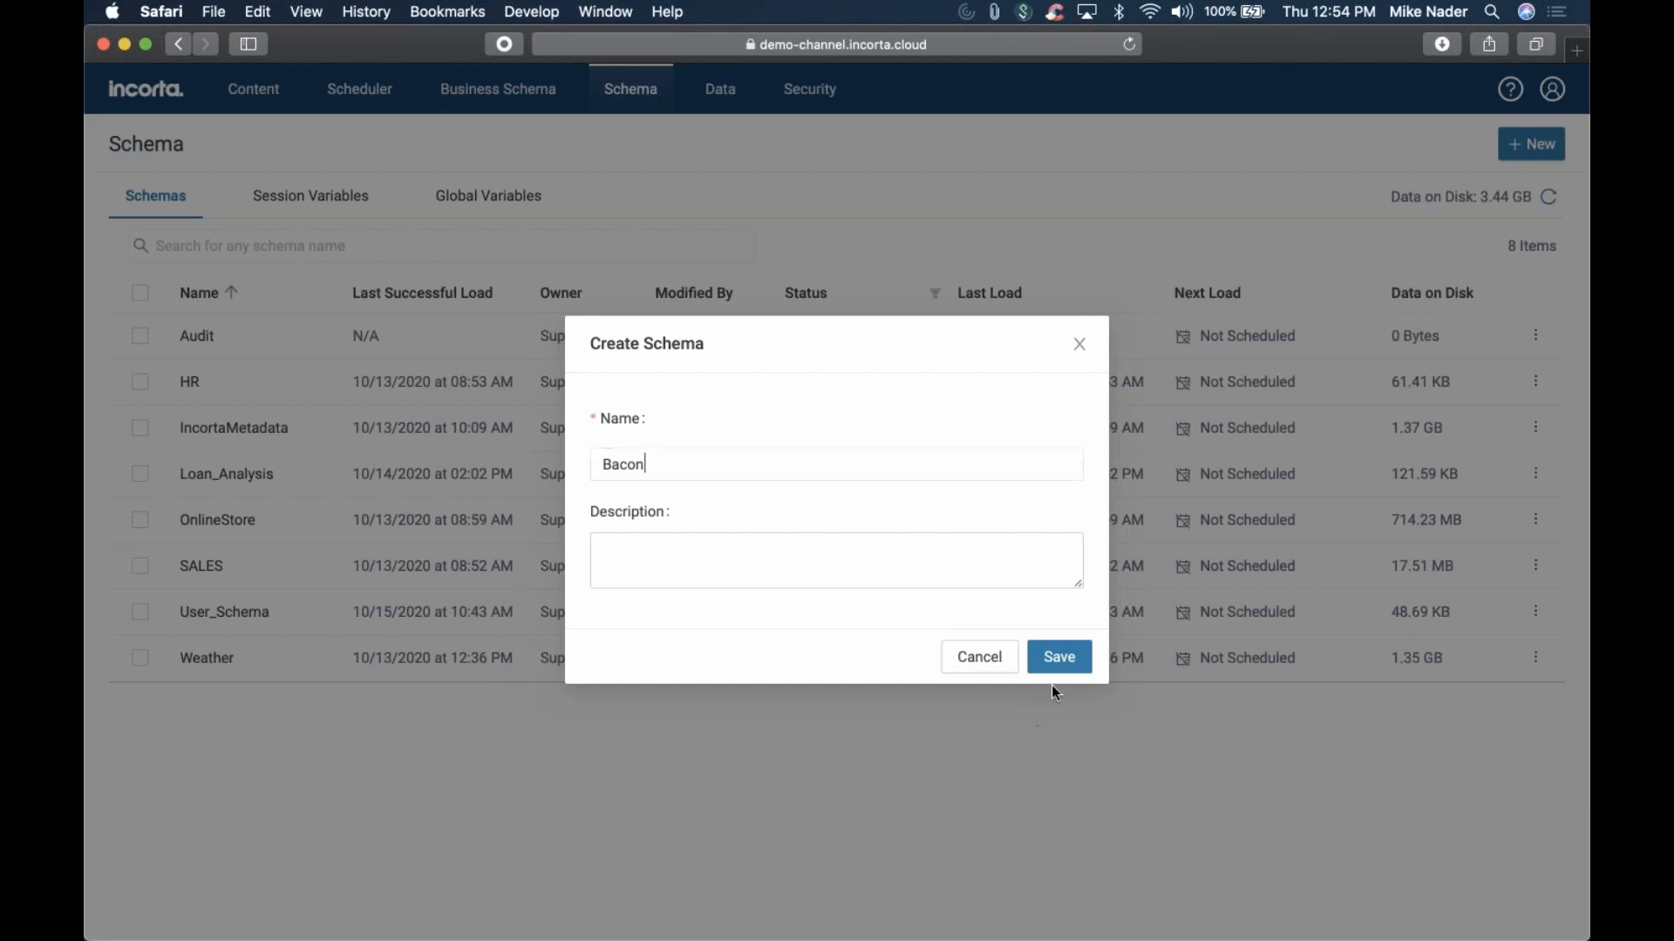
pyautogui.click(1077, 660)
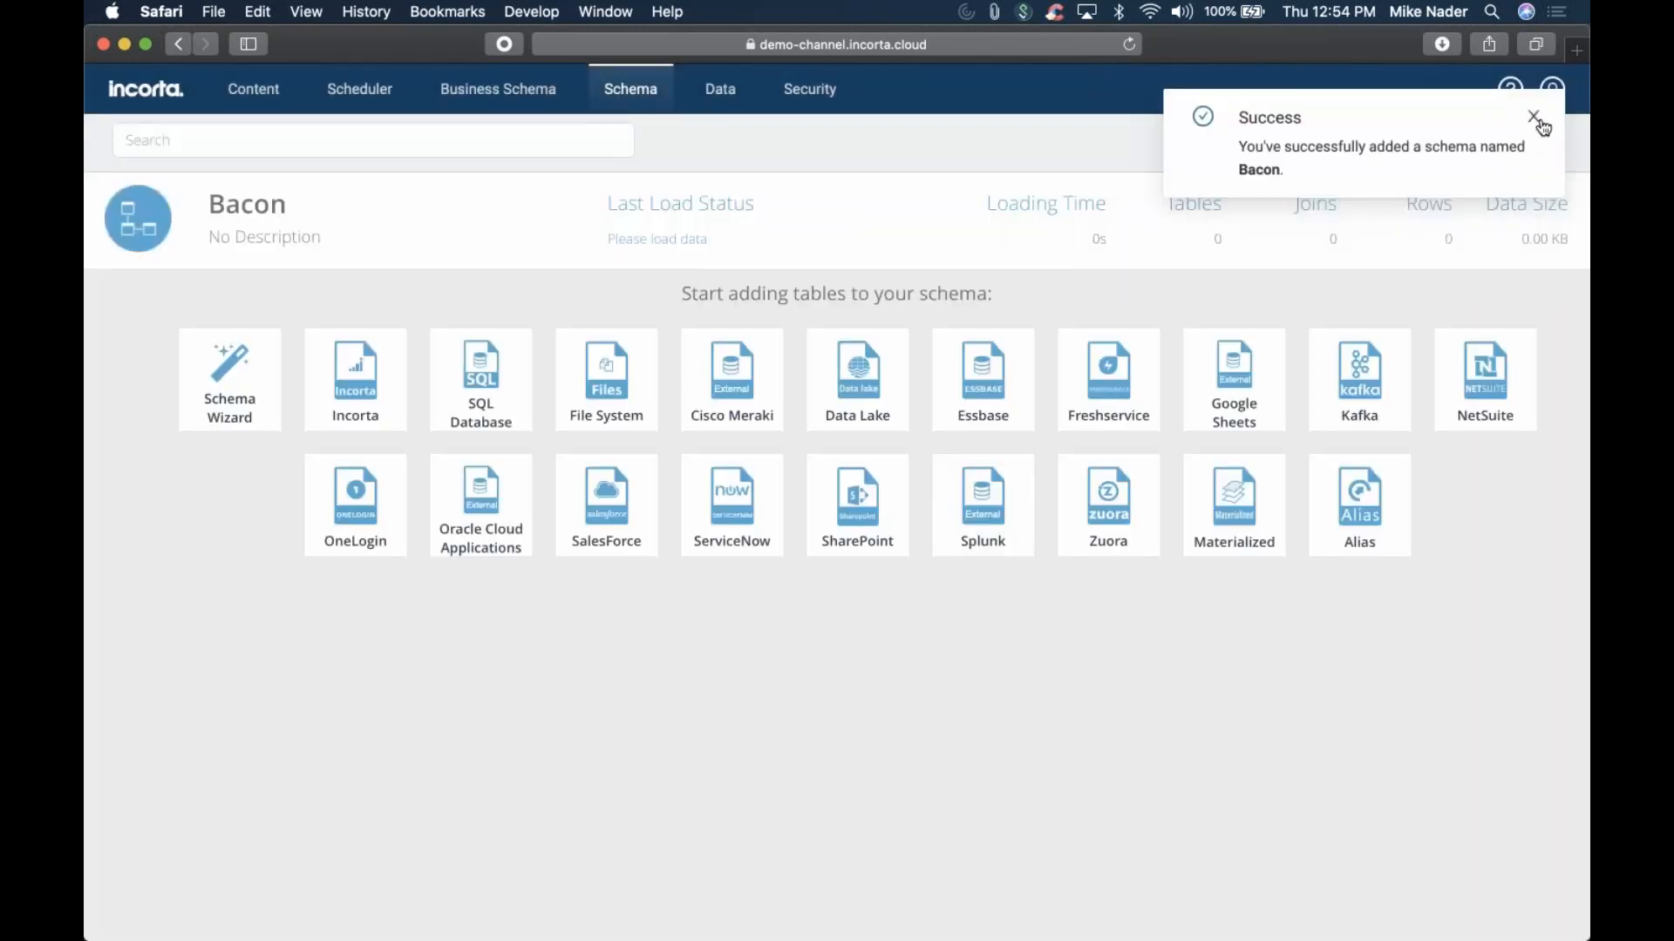
pyautogui.click(1534, 117)
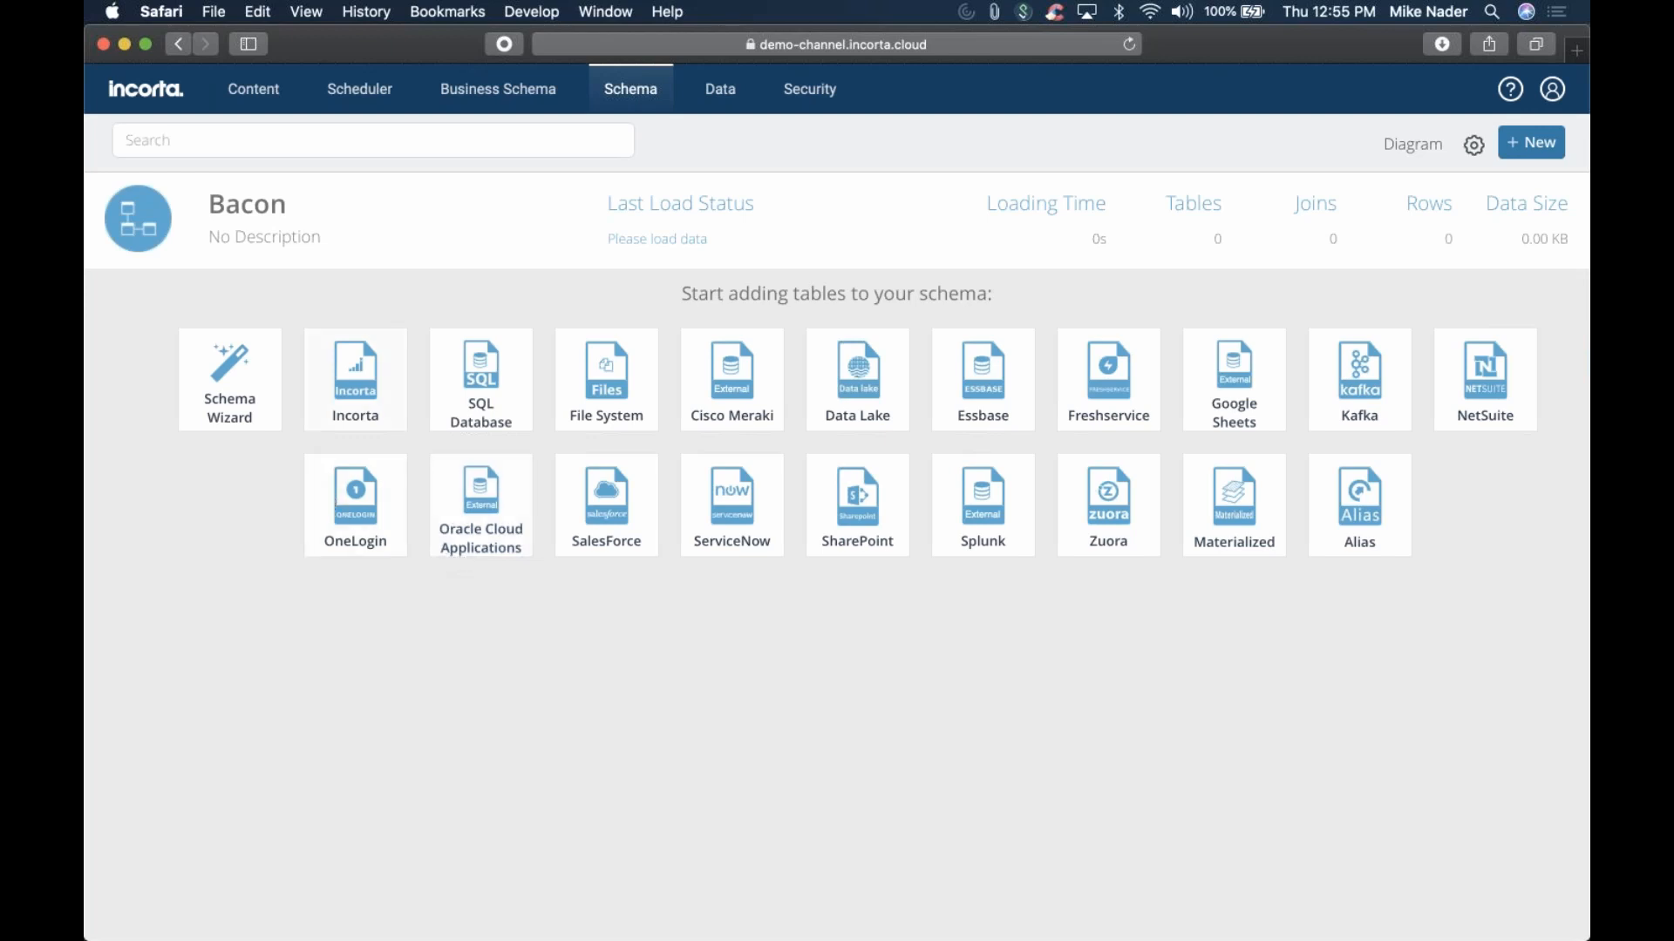
# Start the Schema Wizard for the Bacon schema with POS as the data source
pyautogui.click(251, 425)
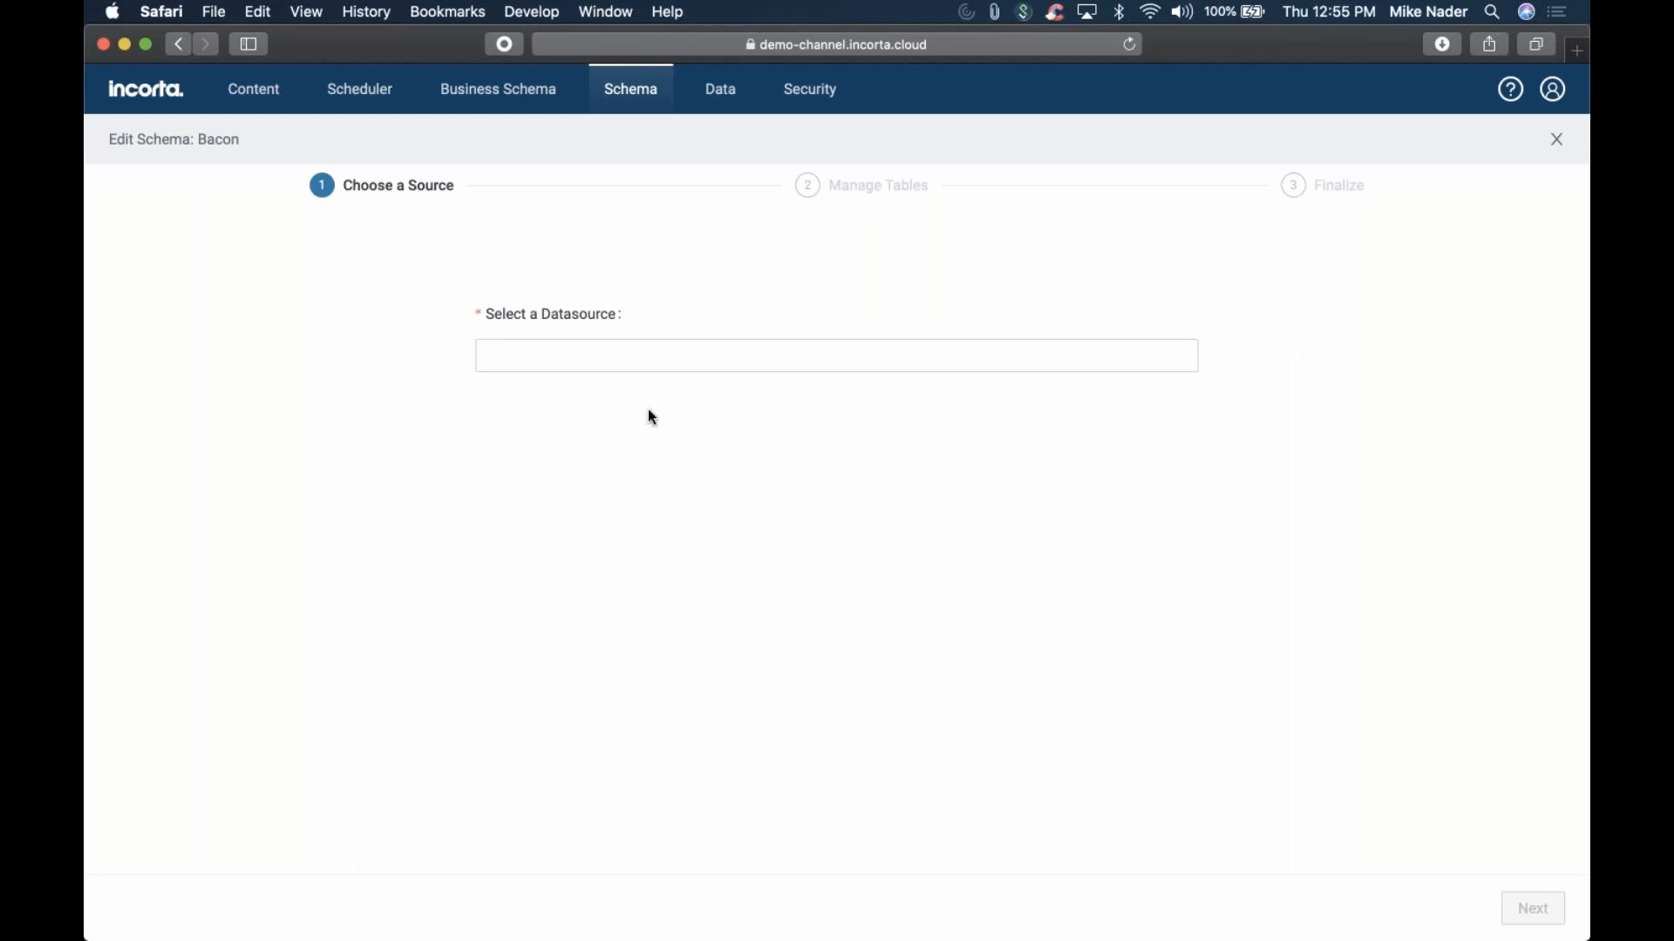
pyautogui.click(694, 368)
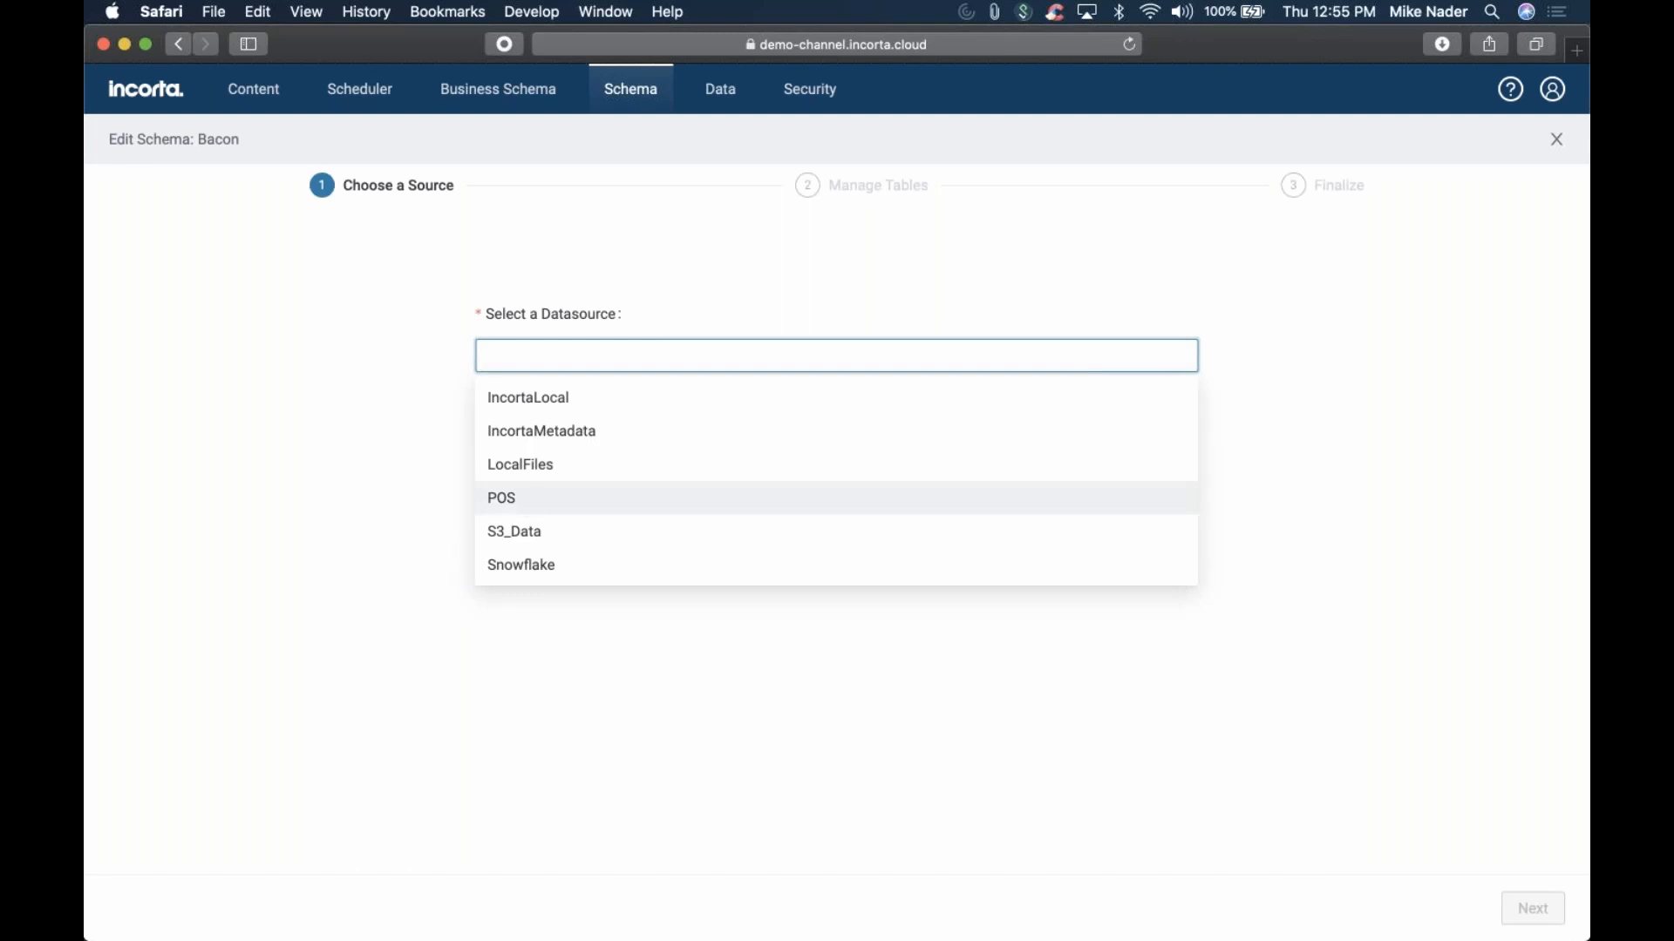
pyautogui.click(527, 504)
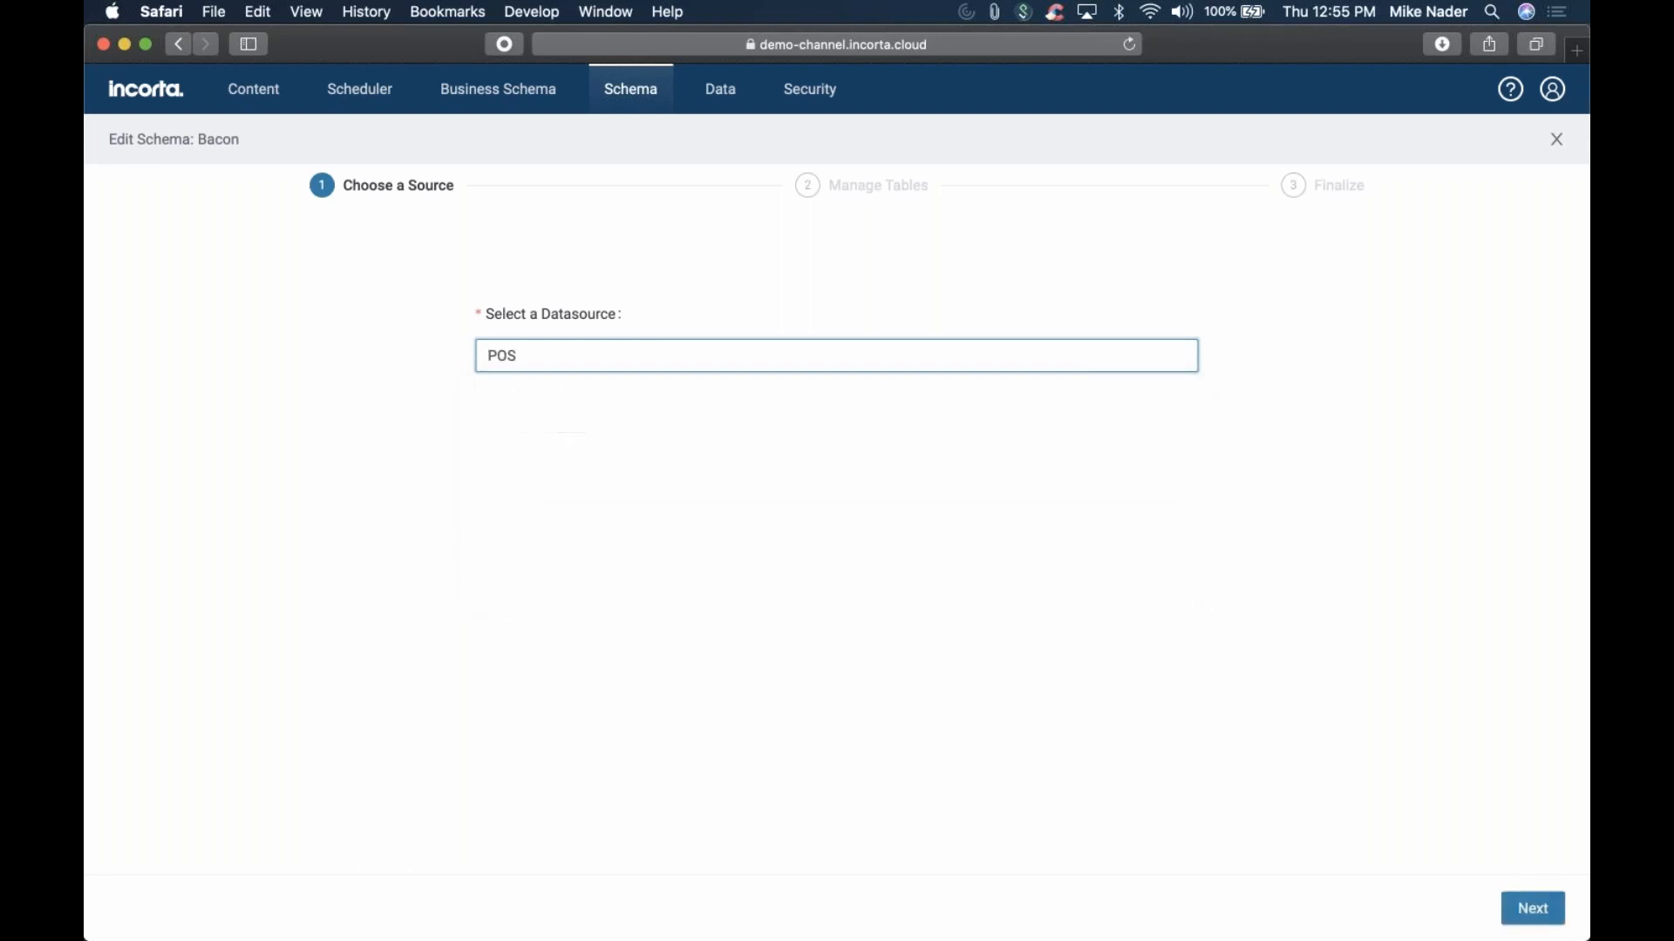
pyautogui.click(1532, 908)
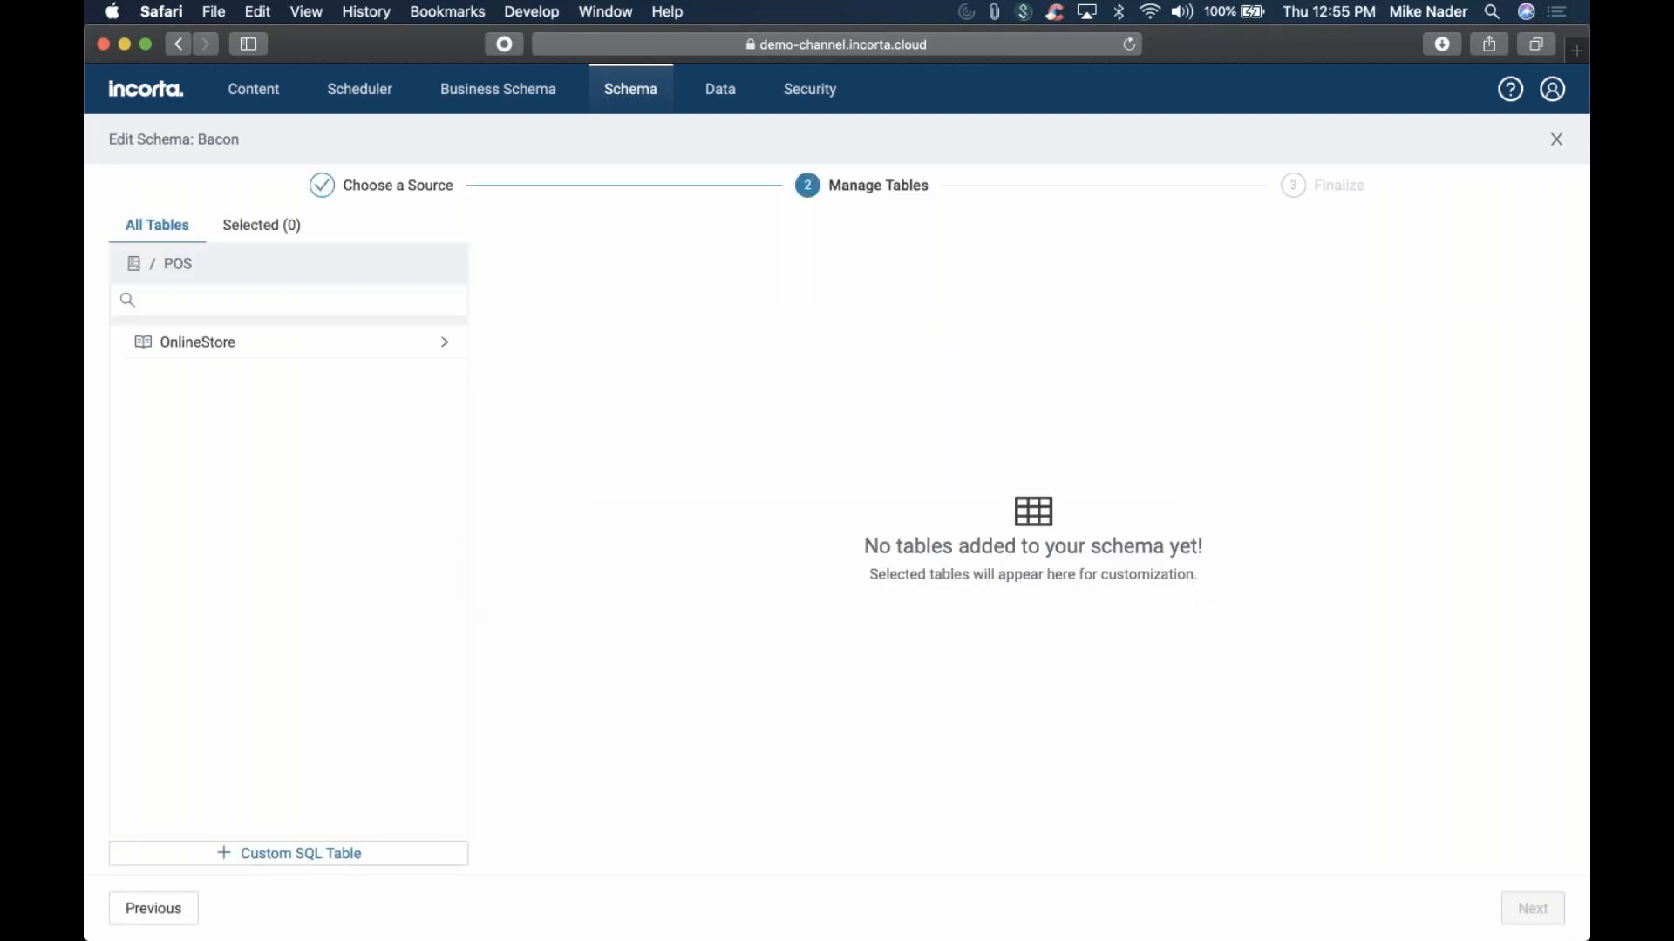
# Look through the OnlineStore tables and select all of them for the Bacon schema
pyautogui.click(441, 342)
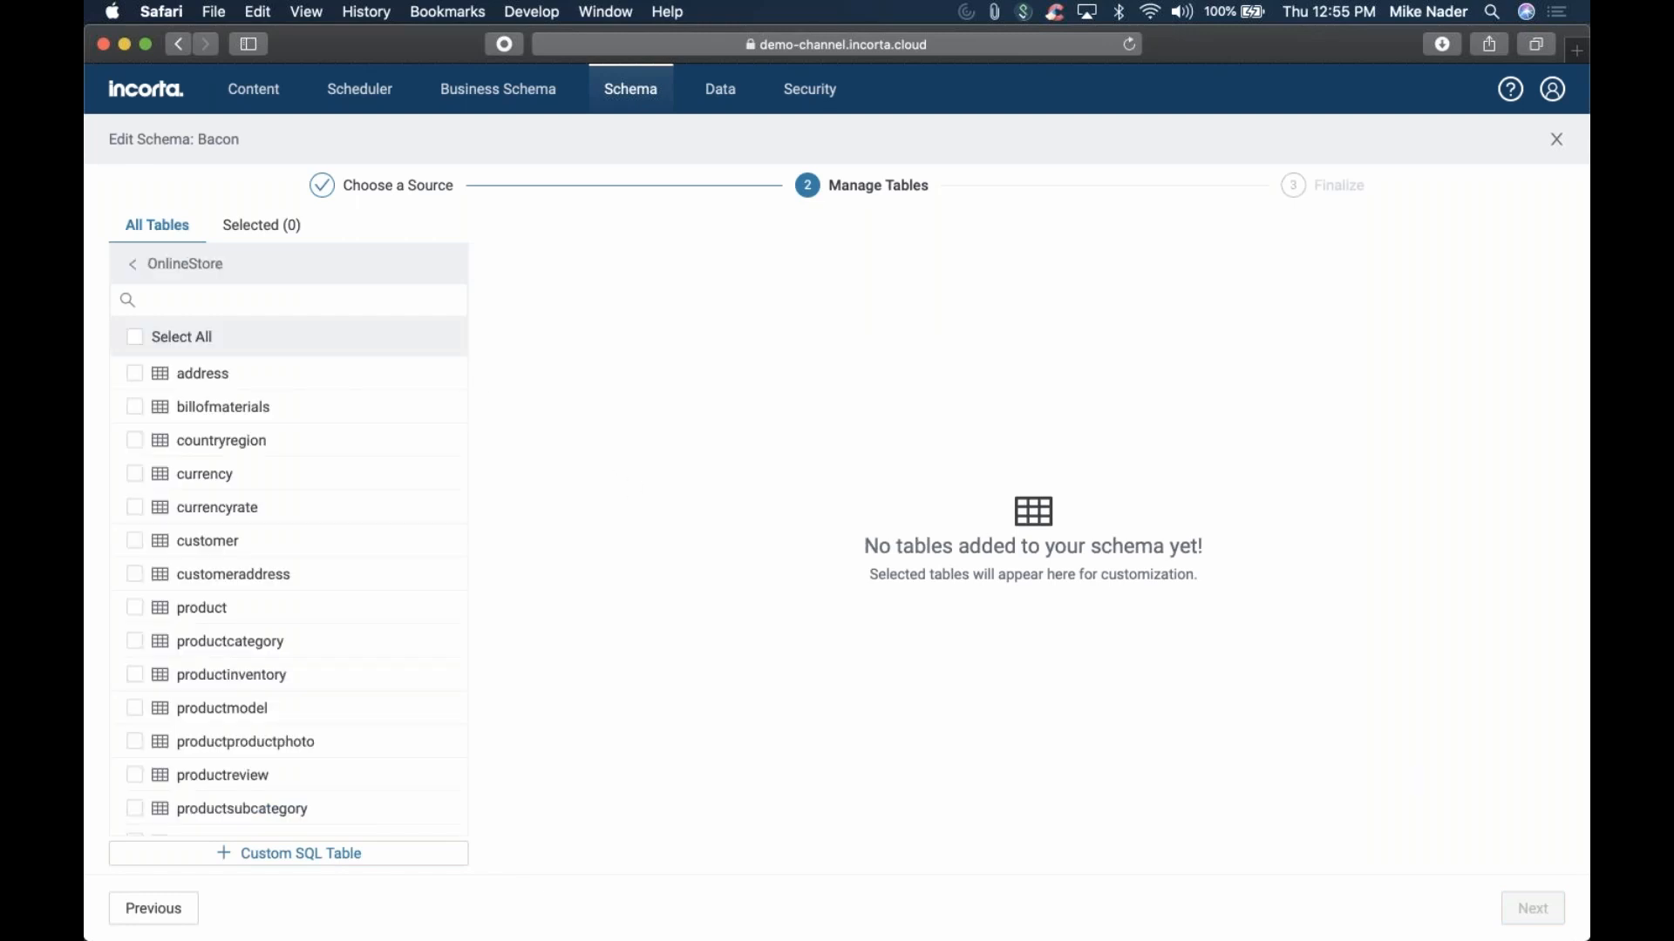
pyautogui.scroll(-10, 317, 645)
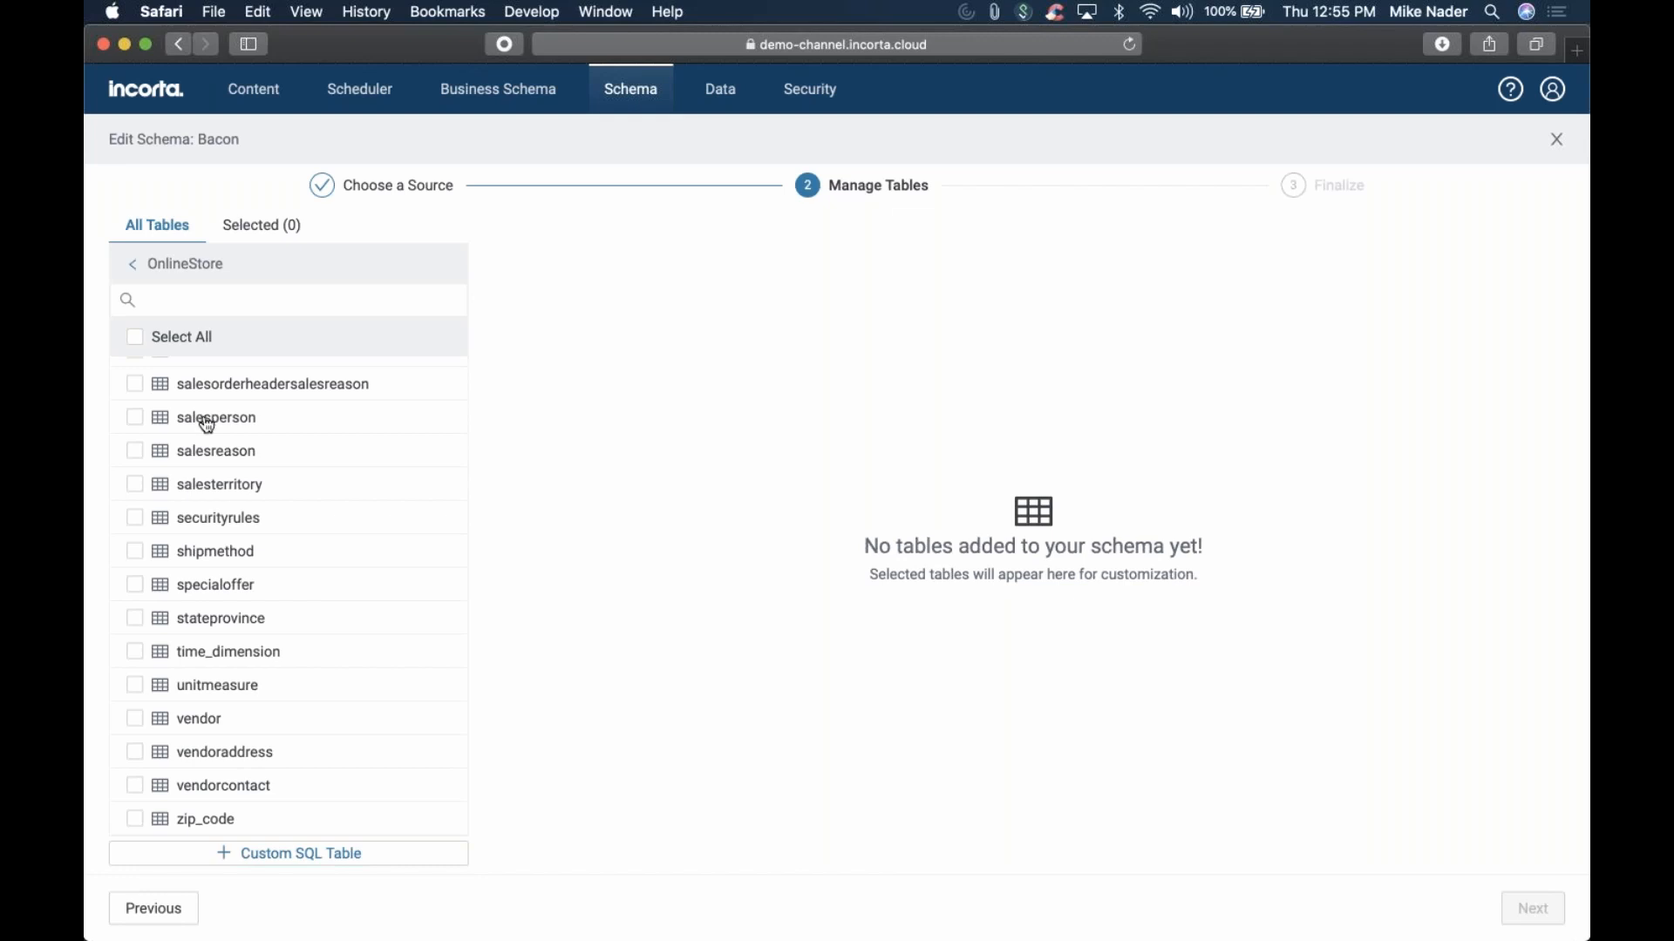
pyautogui.scroll(6, 253, 459)
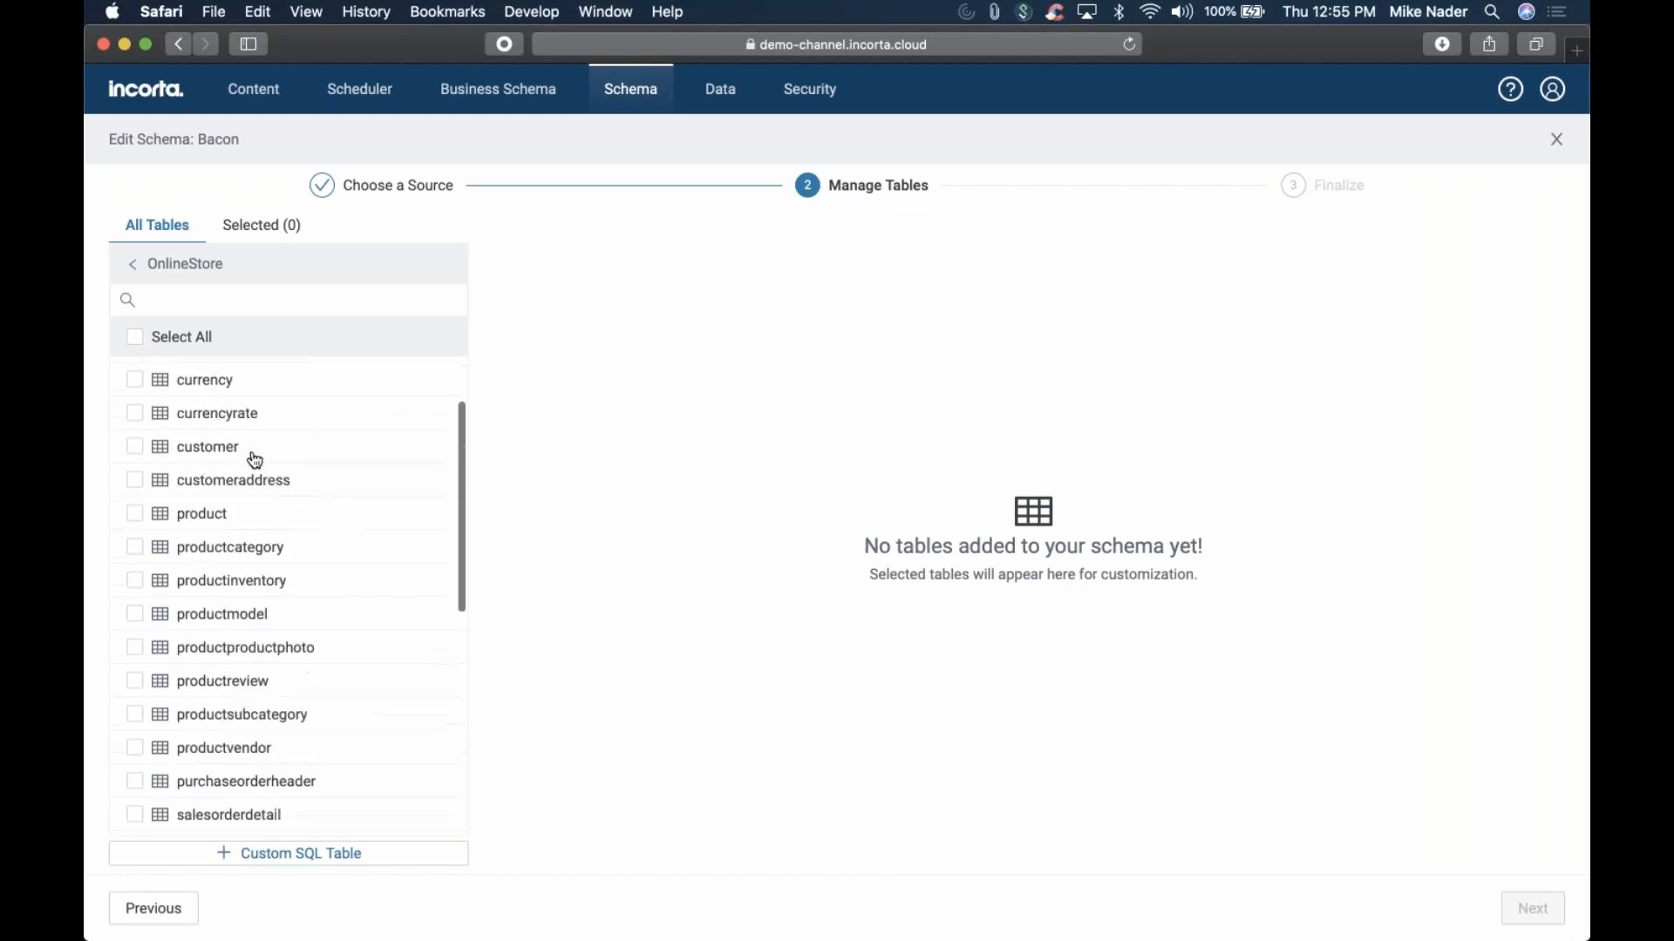
pyautogui.click(136, 338)
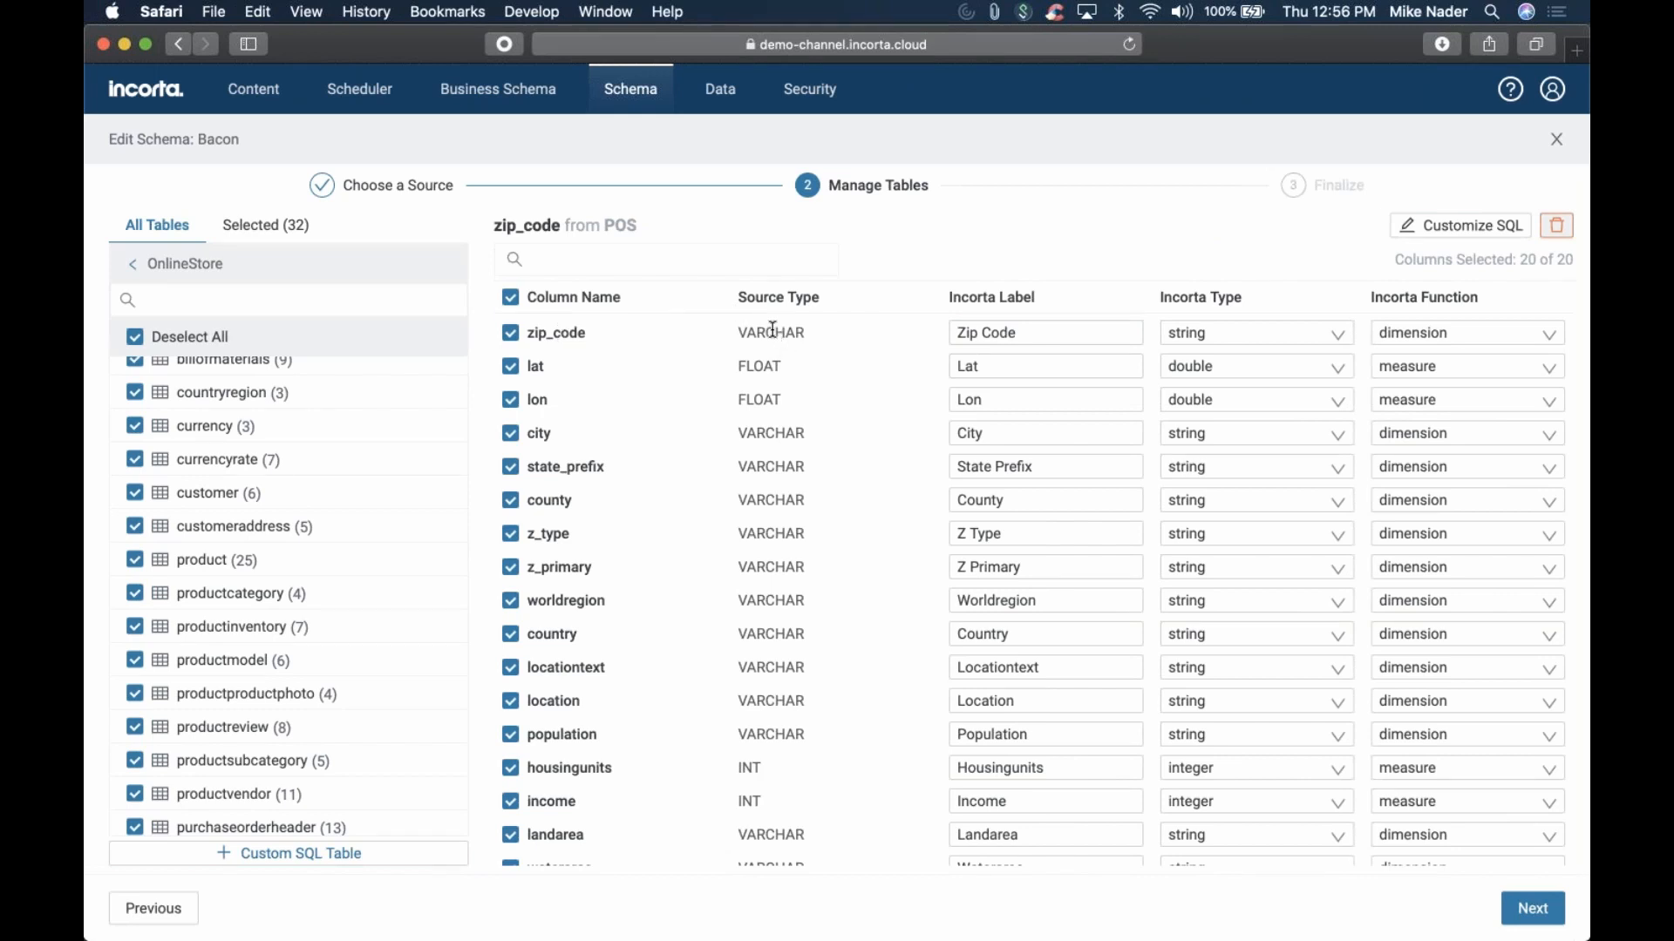
# Examine the type and function options of the zip_code column, and exclude and re-include the column in the zip_code table
pyautogui.click(1025, 329)
pyautogui.click(1250, 336)
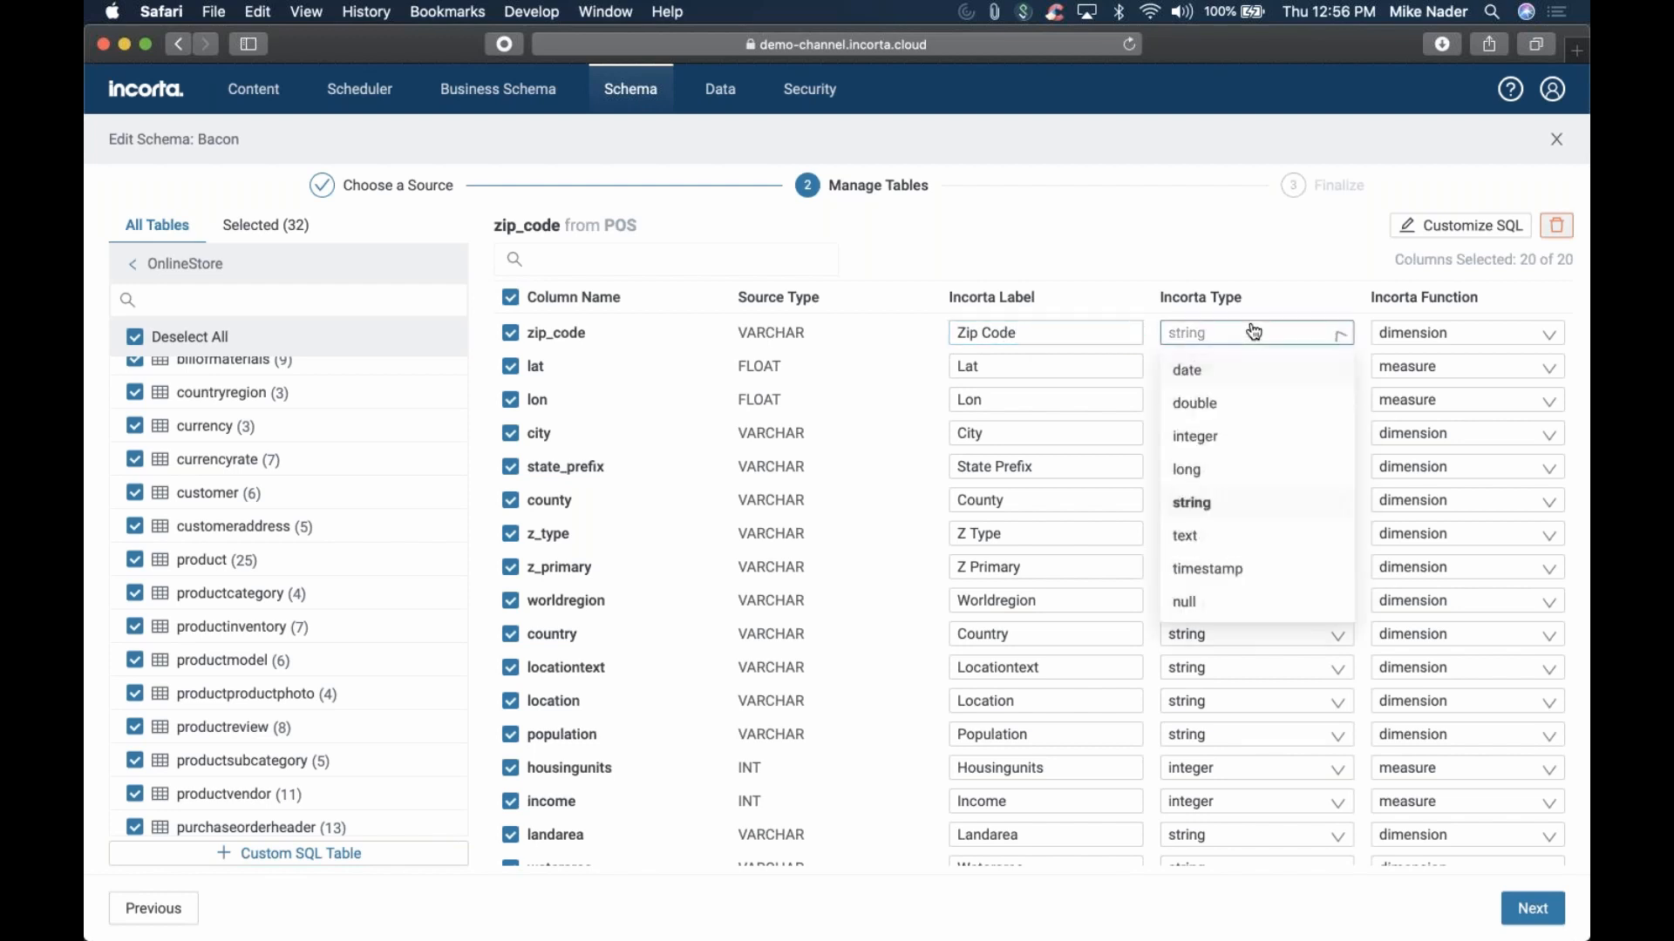
pyautogui.click(1453, 333)
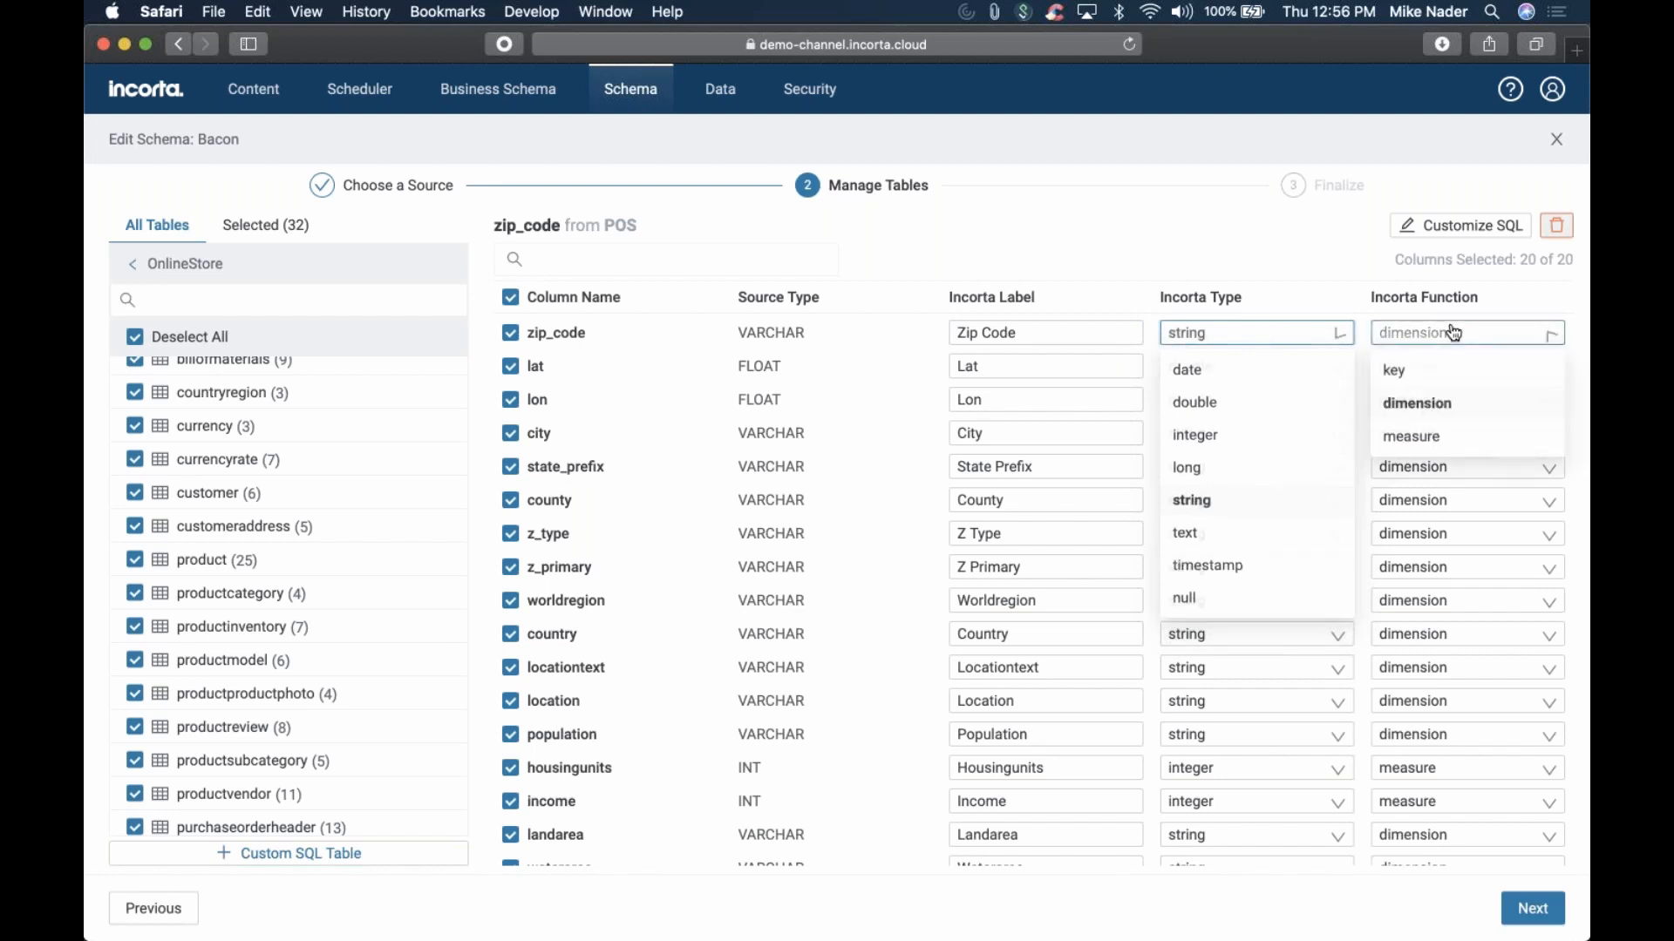
pyautogui.click(1312, 277)
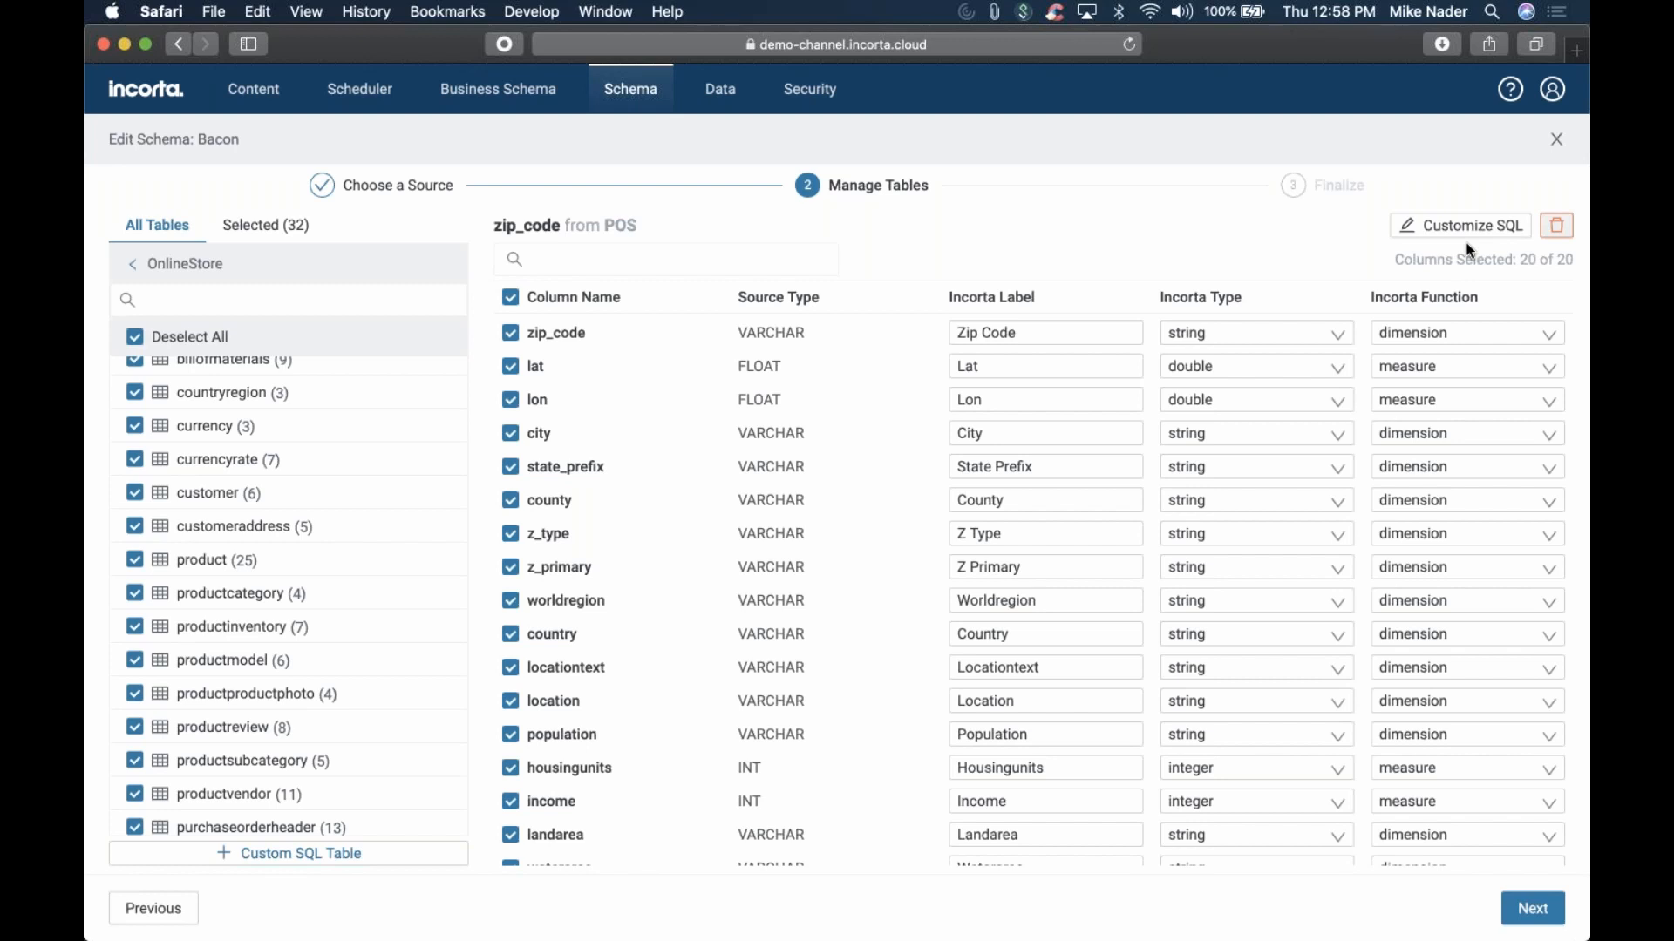
pyautogui.click(512, 337)
pyautogui.click(513, 335)
# Open the zip_code table's SQL query, format it, run it to preview the rows and cancel the query edit
pyautogui.click(1460, 225)
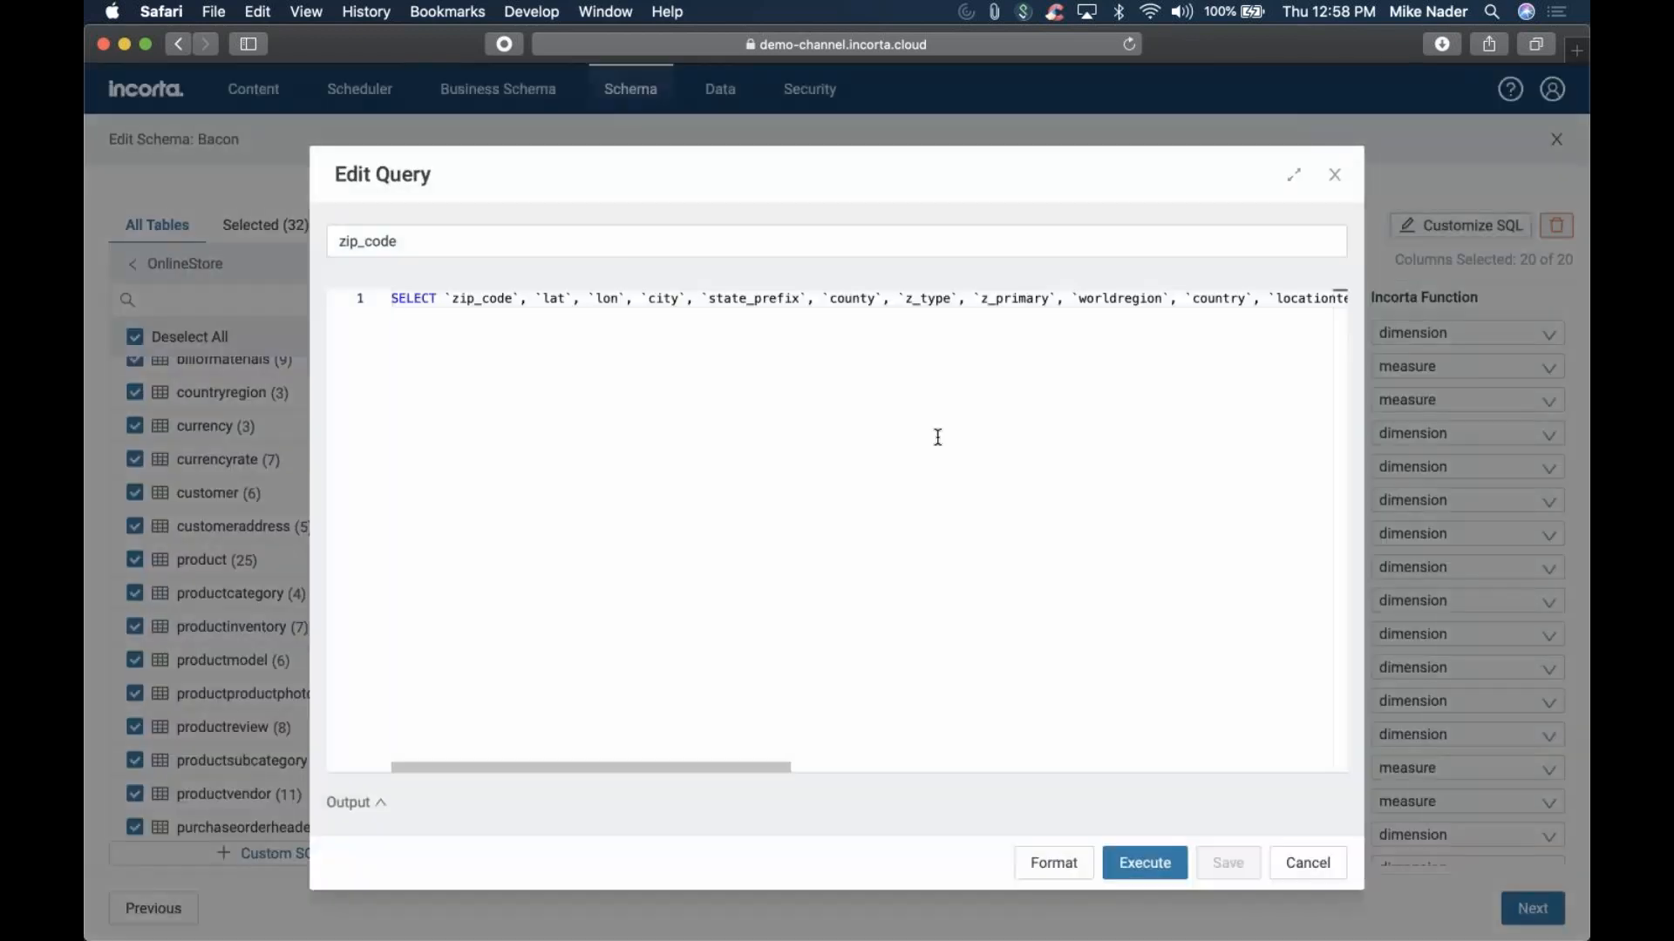
pyautogui.click(1070, 863)
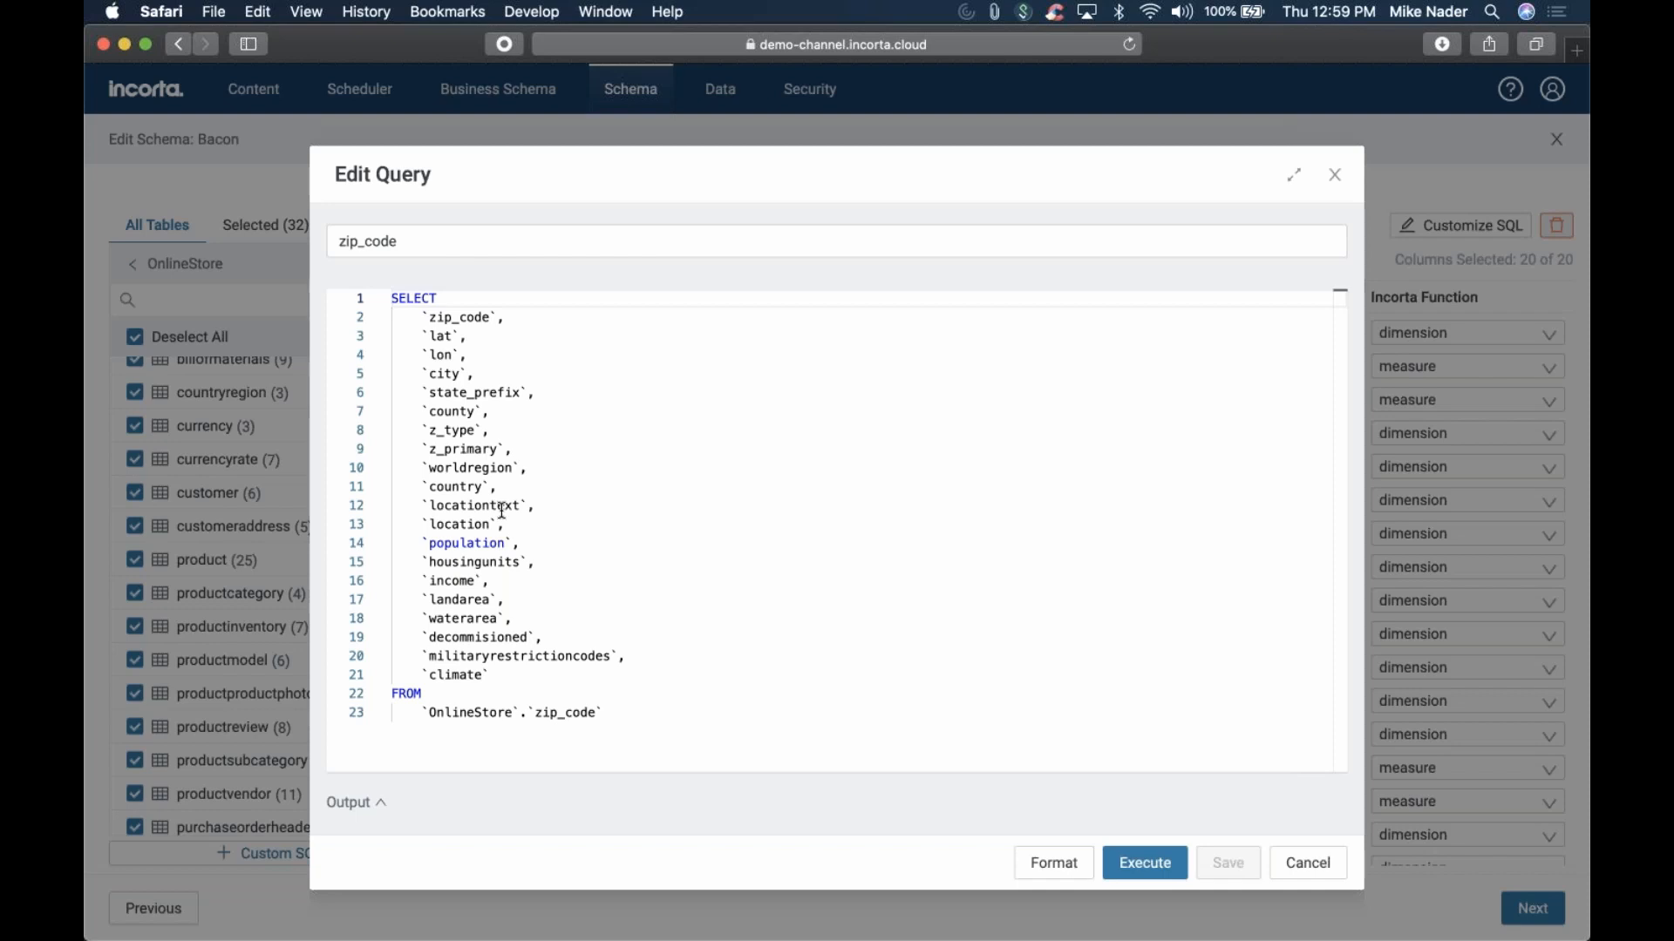
pyautogui.click(1153, 870)
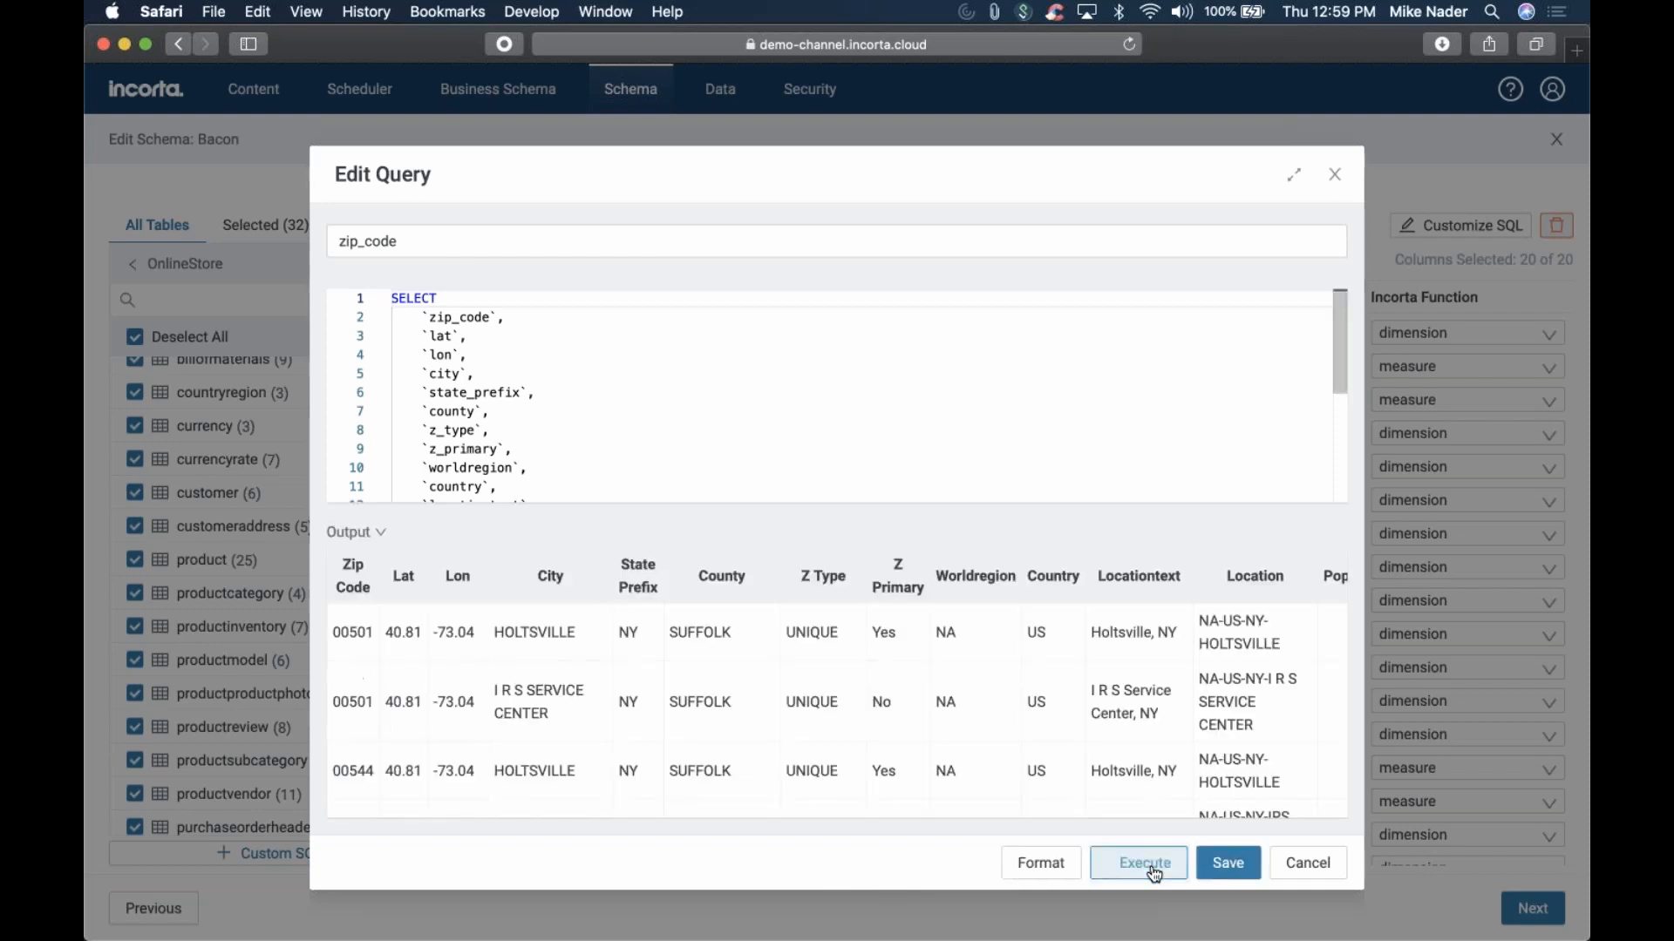
pyautogui.click(1308, 863)
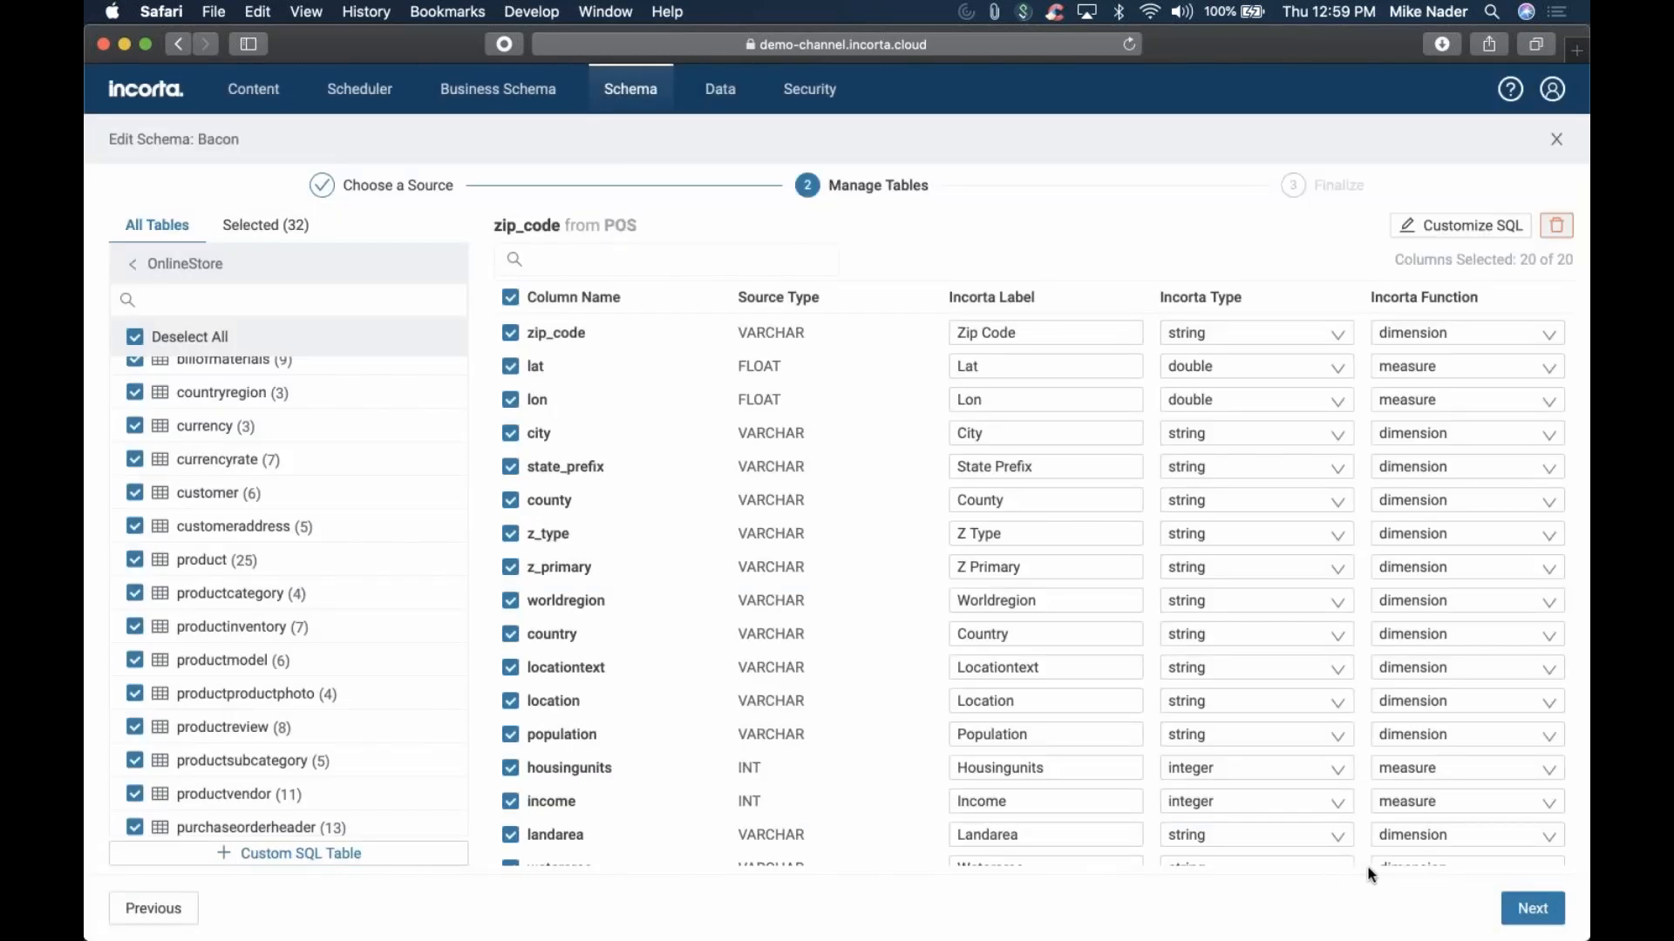
# Finalize the Bacon schema with joins created from detected foreign keys, update it, and look through its tables
pyautogui.click(1525, 911)
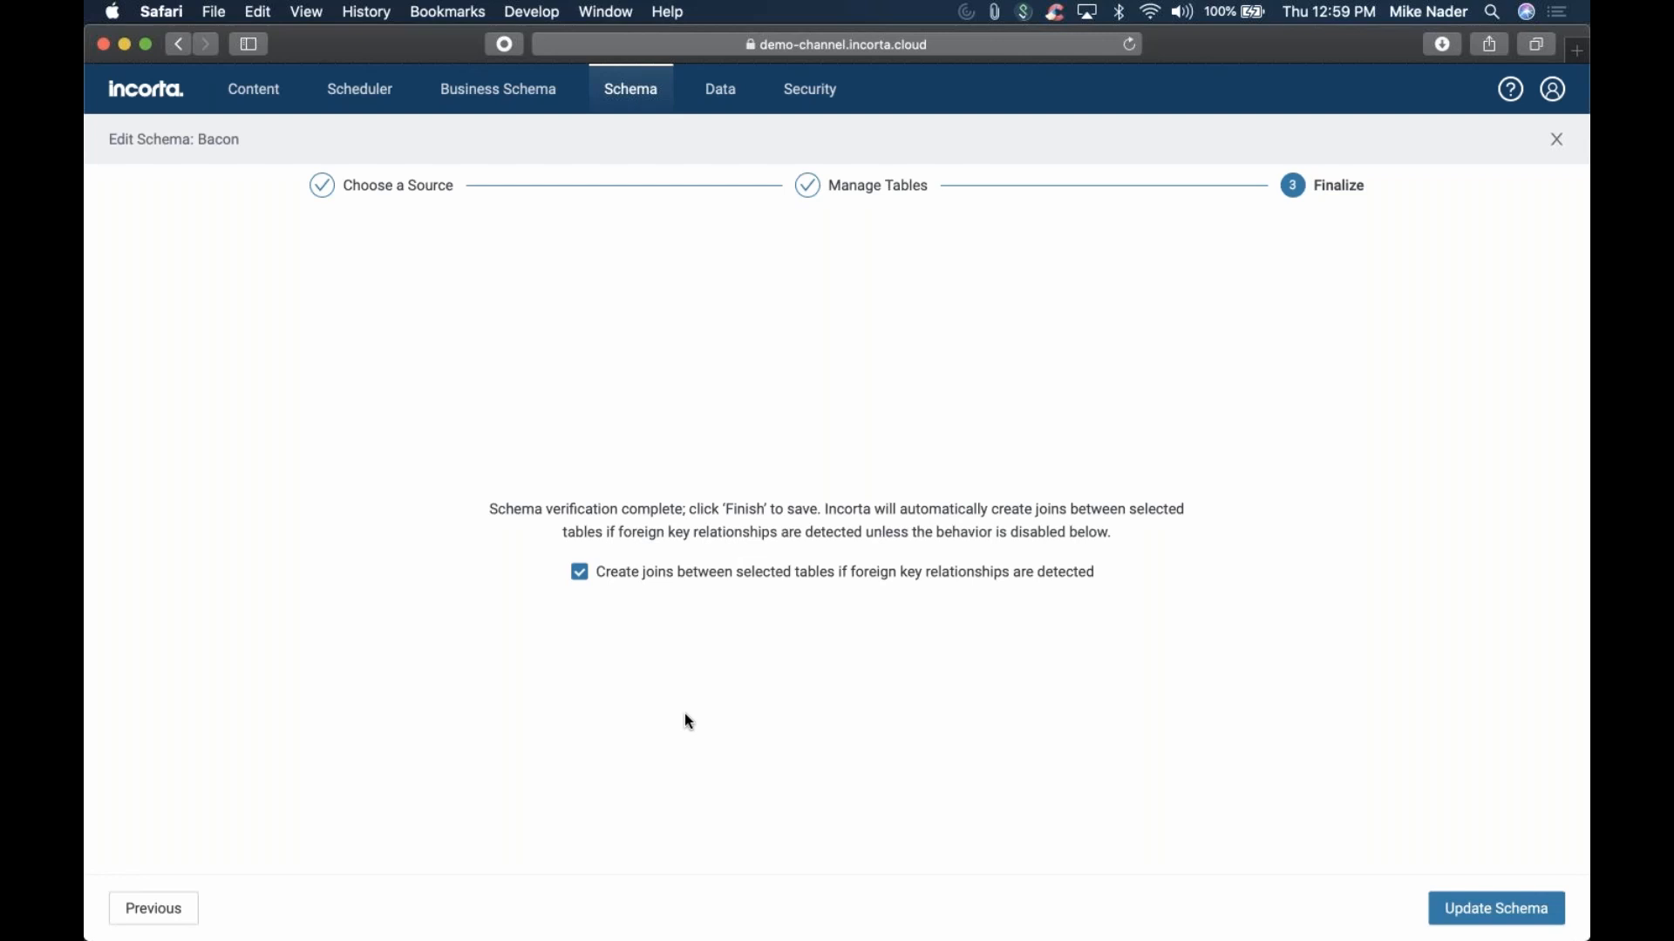
pyautogui.click(1454, 915)
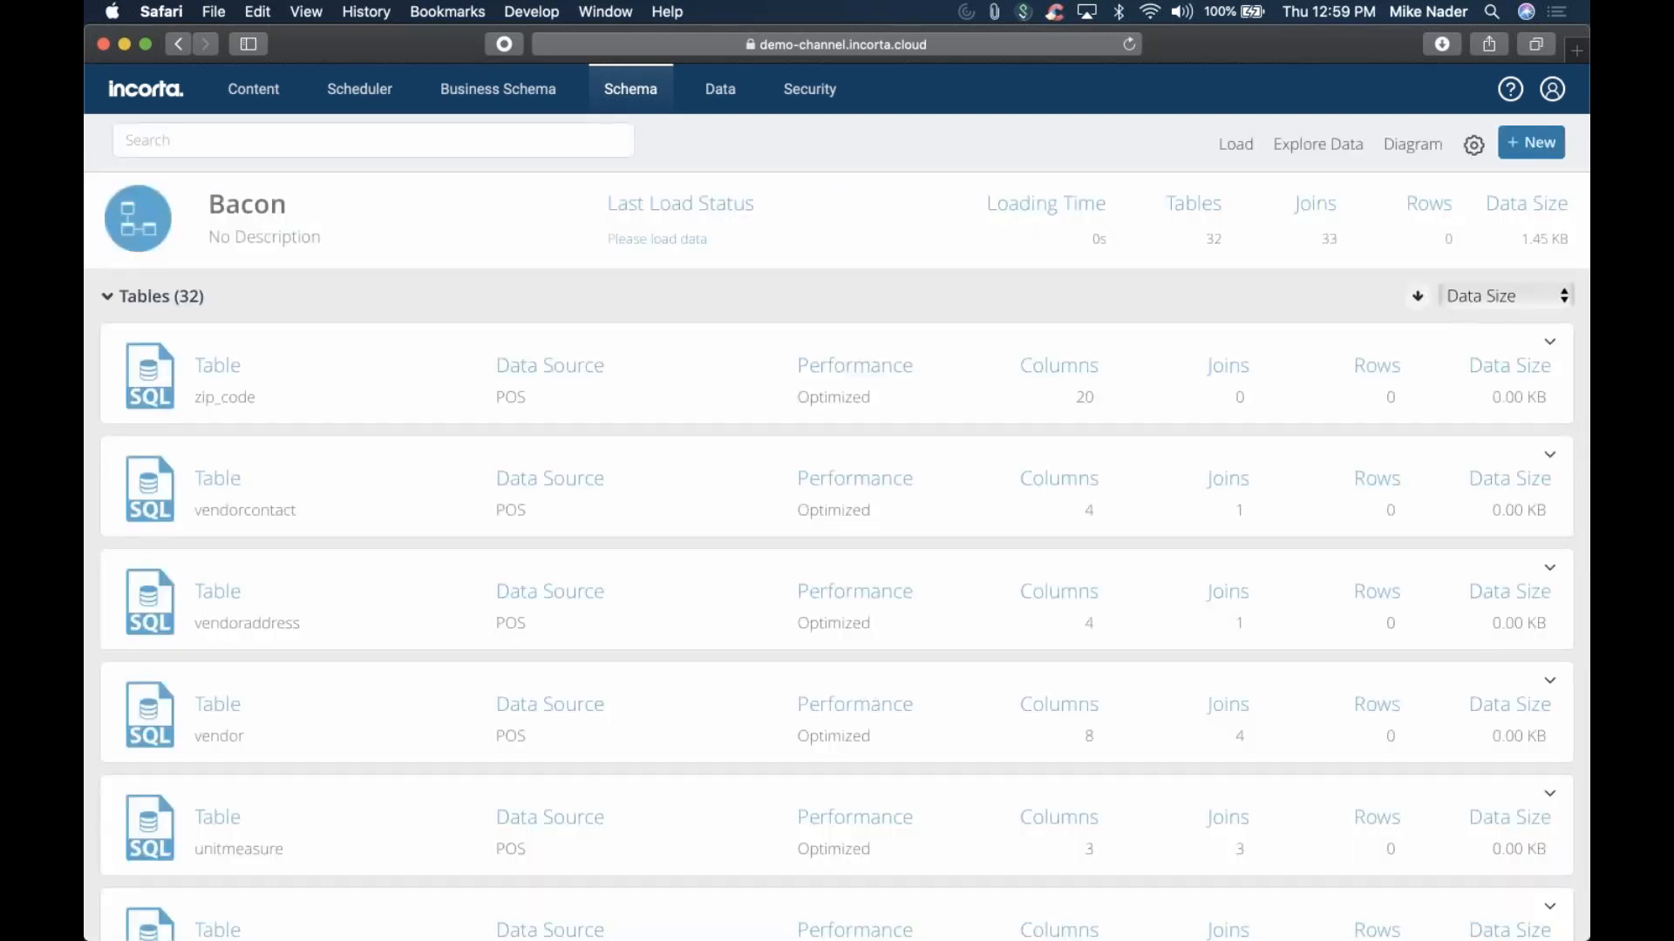
pyautogui.scroll(-2, 1037, 679)
pyautogui.scroll(-10, 1036, 679)
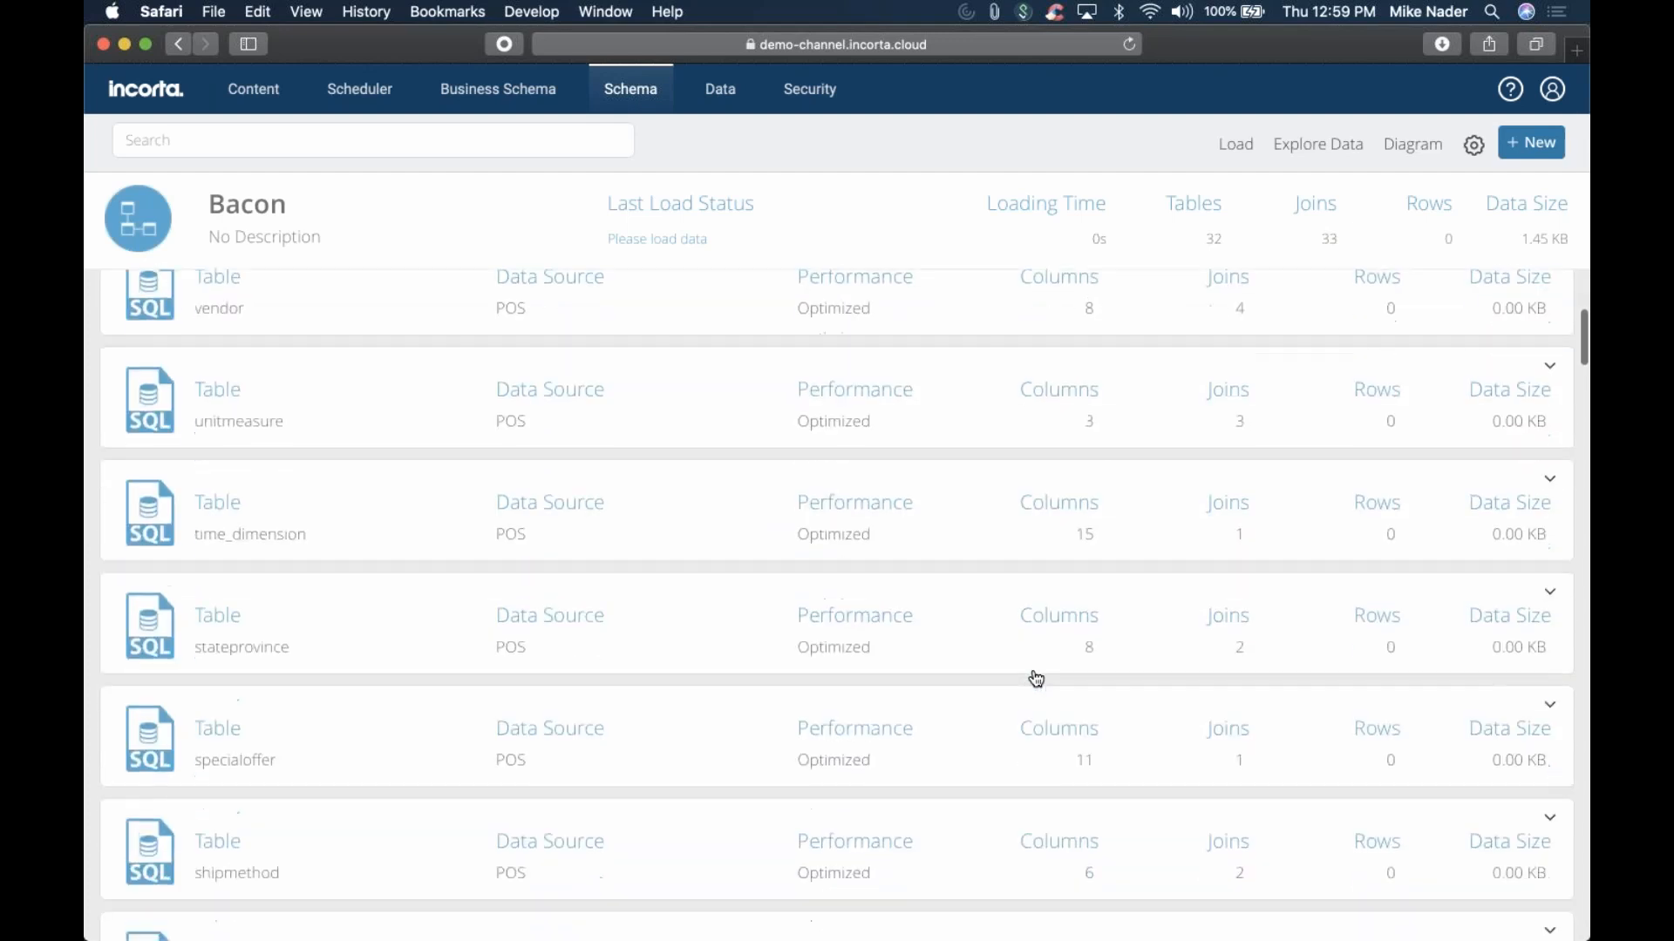
pyautogui.hotkey('ctrl', 'Right')
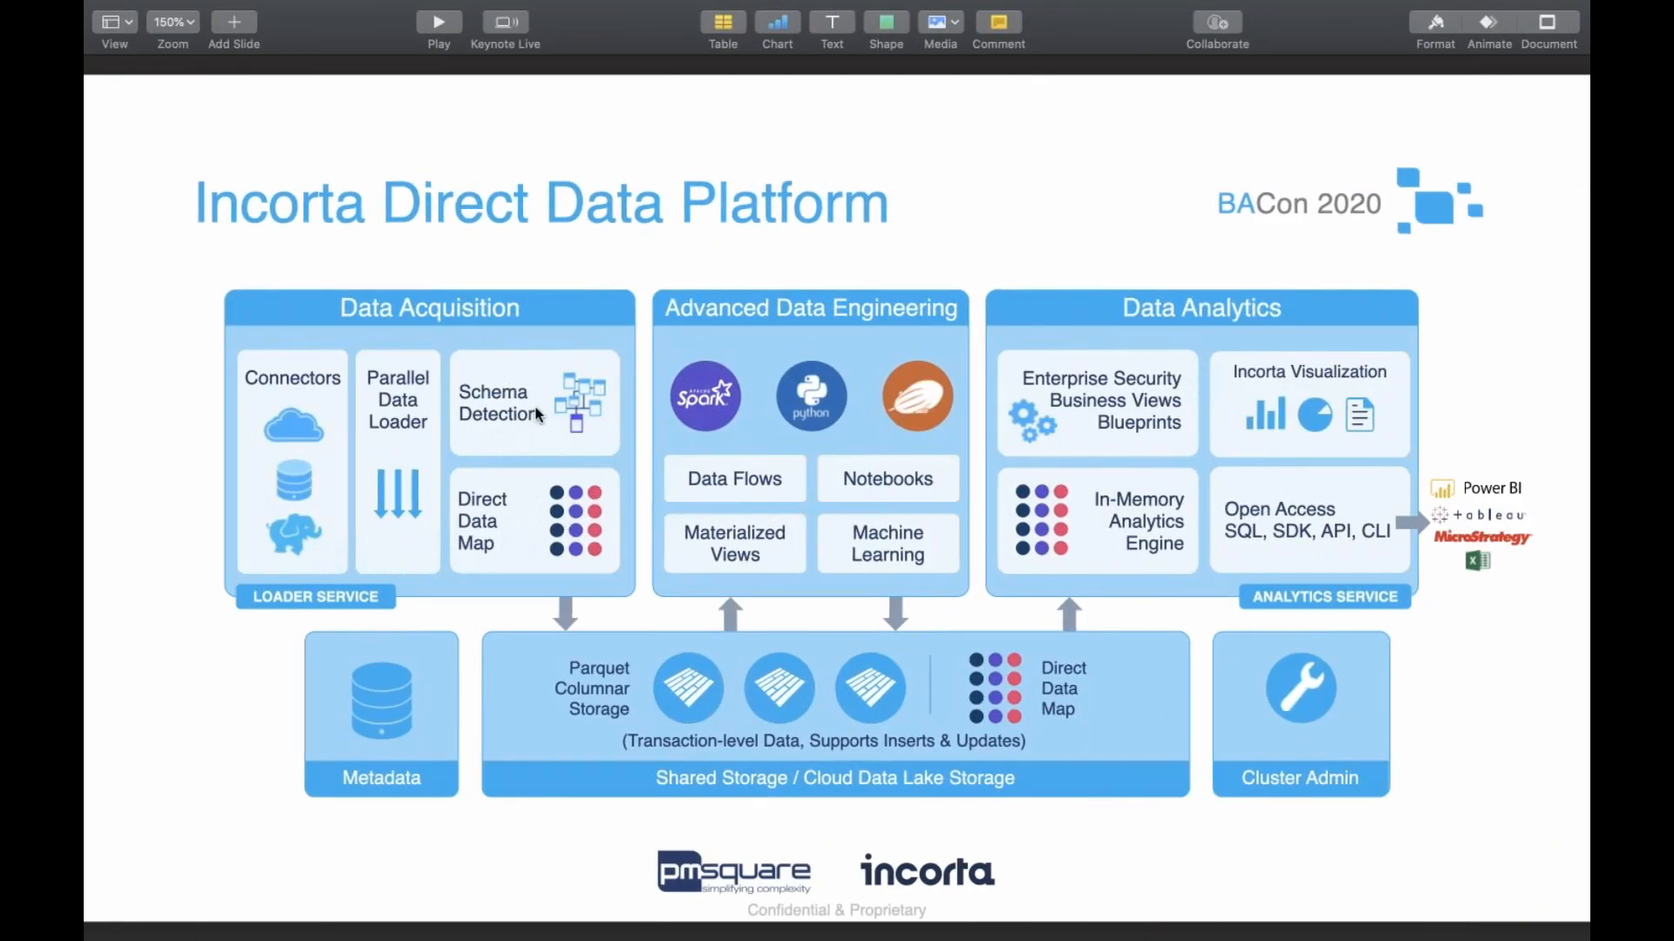
pyautogui.hotkey('ctrl', 'Left')
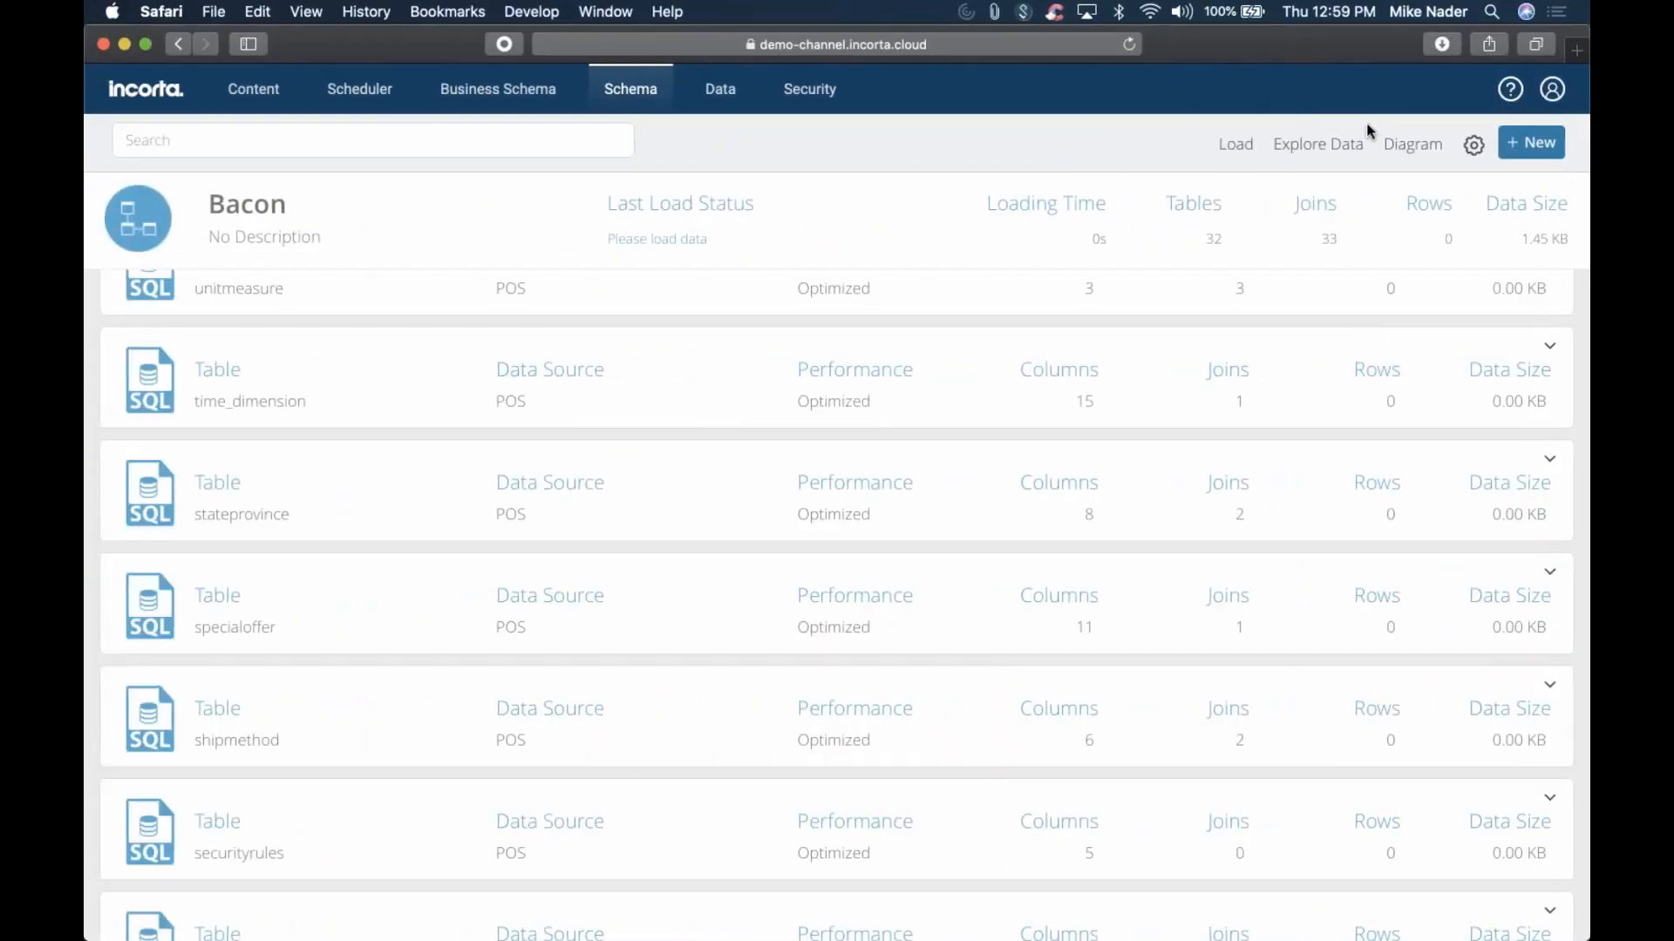
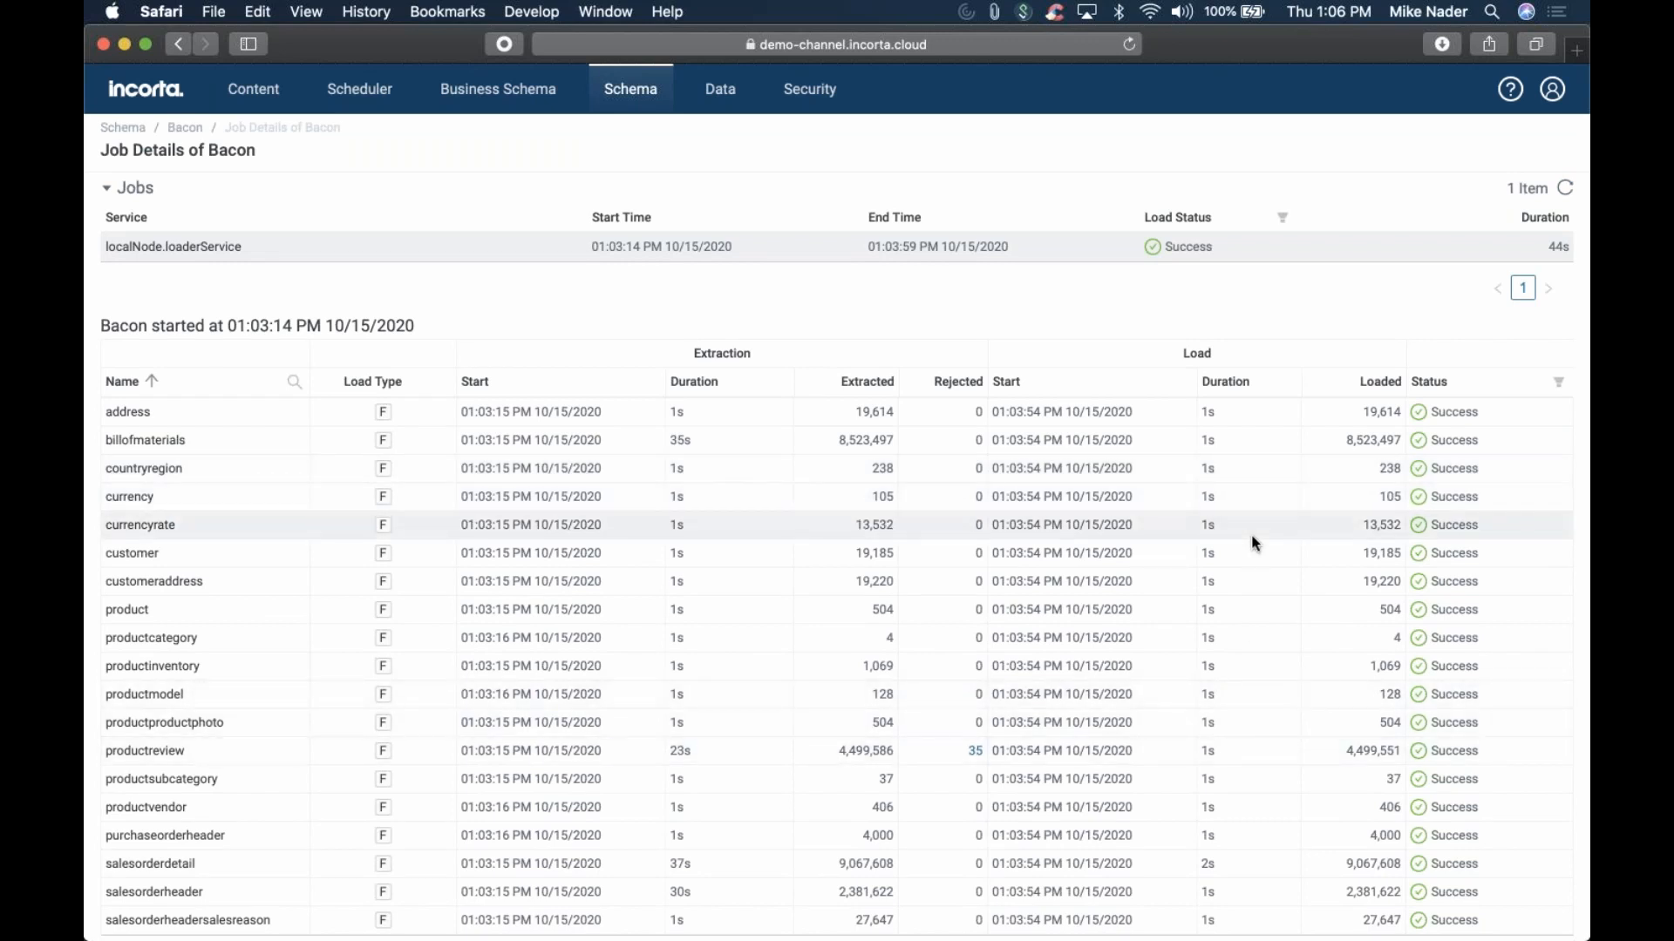
# Locate the downloaded productreview rejected-rows CSV in the Downloads folder and open it in Microsoft Excel
pyautogui.scroll(-1, 1255, 543)
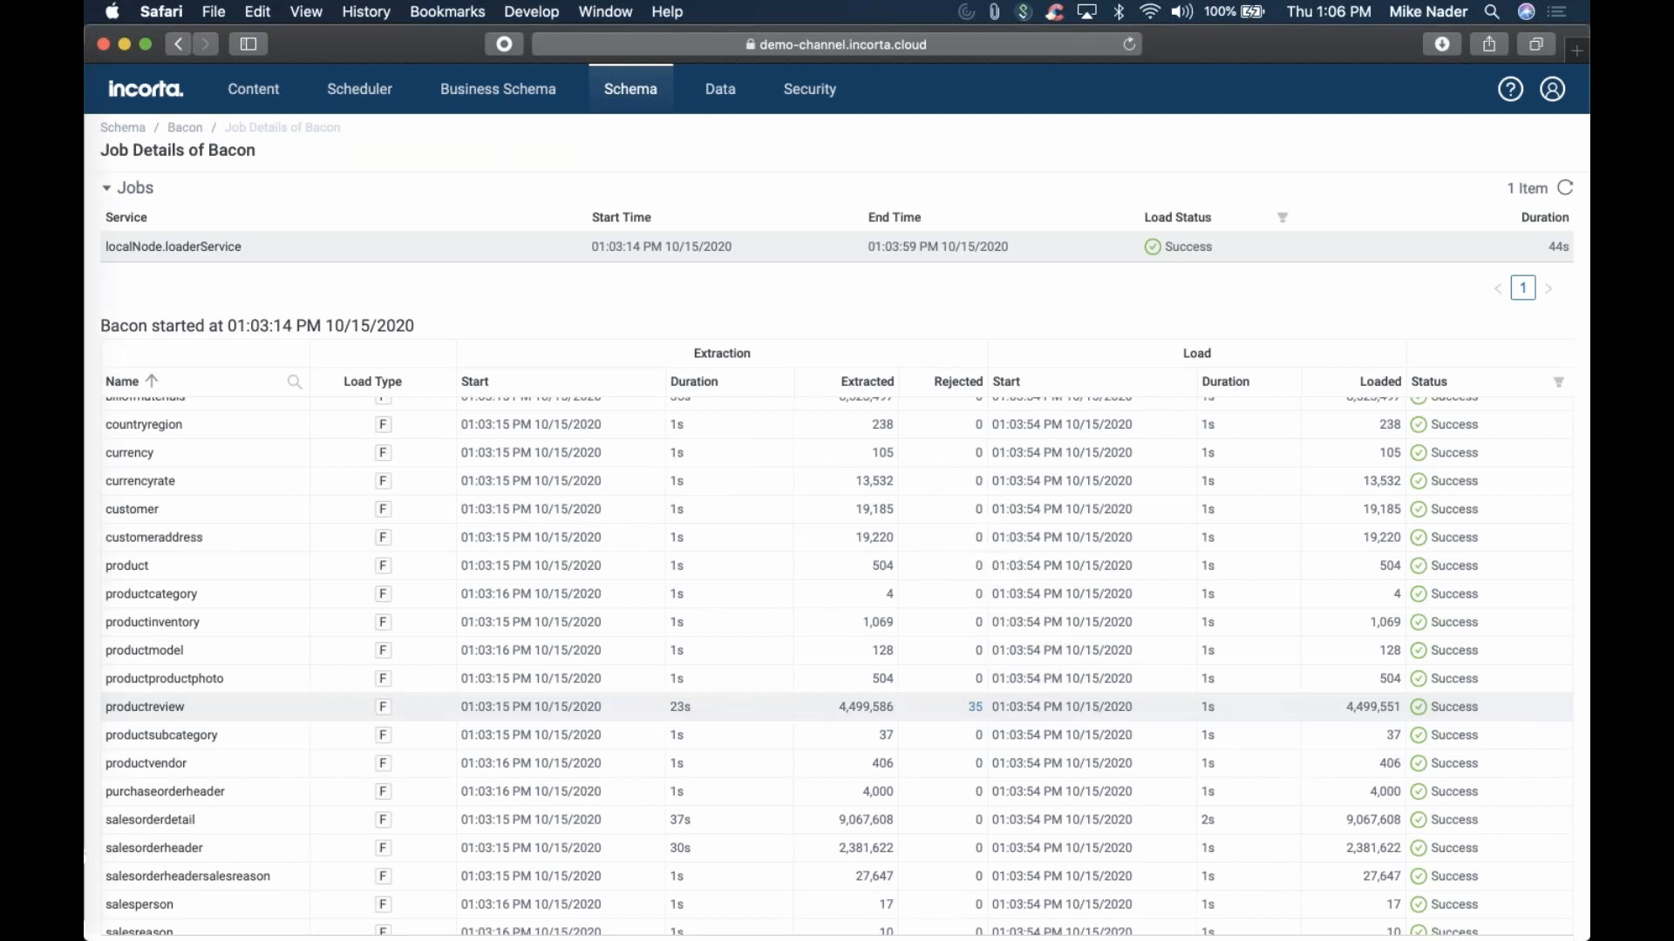
pyautogui.click(1441, 45)
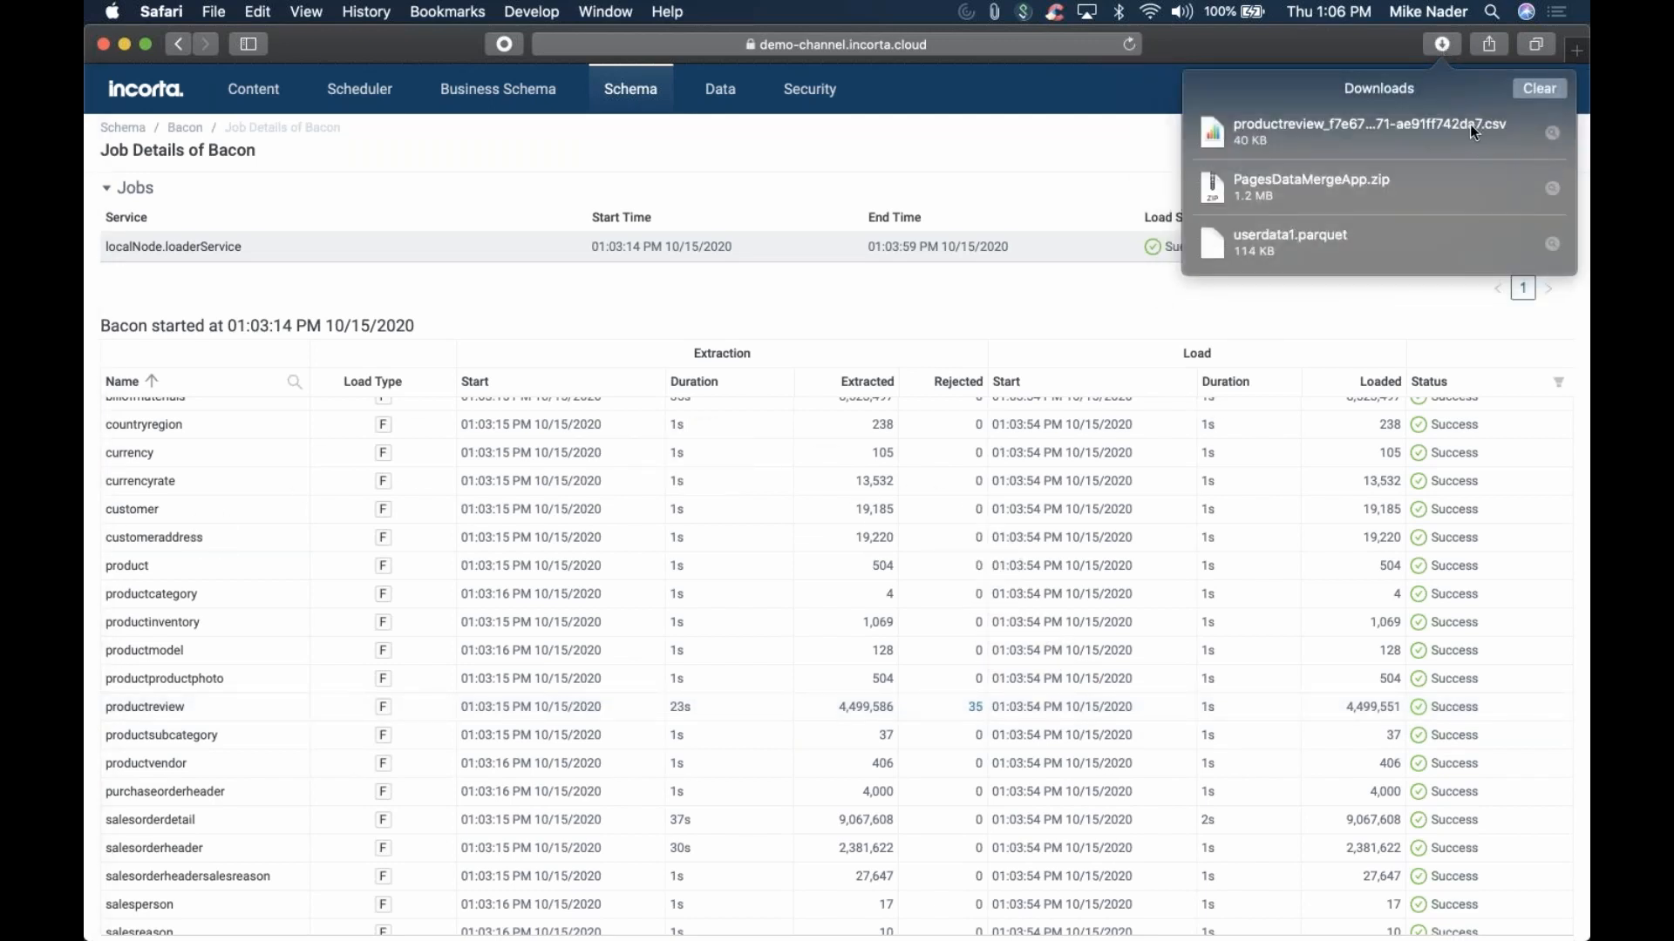
pyautogui.click(1550, 127)
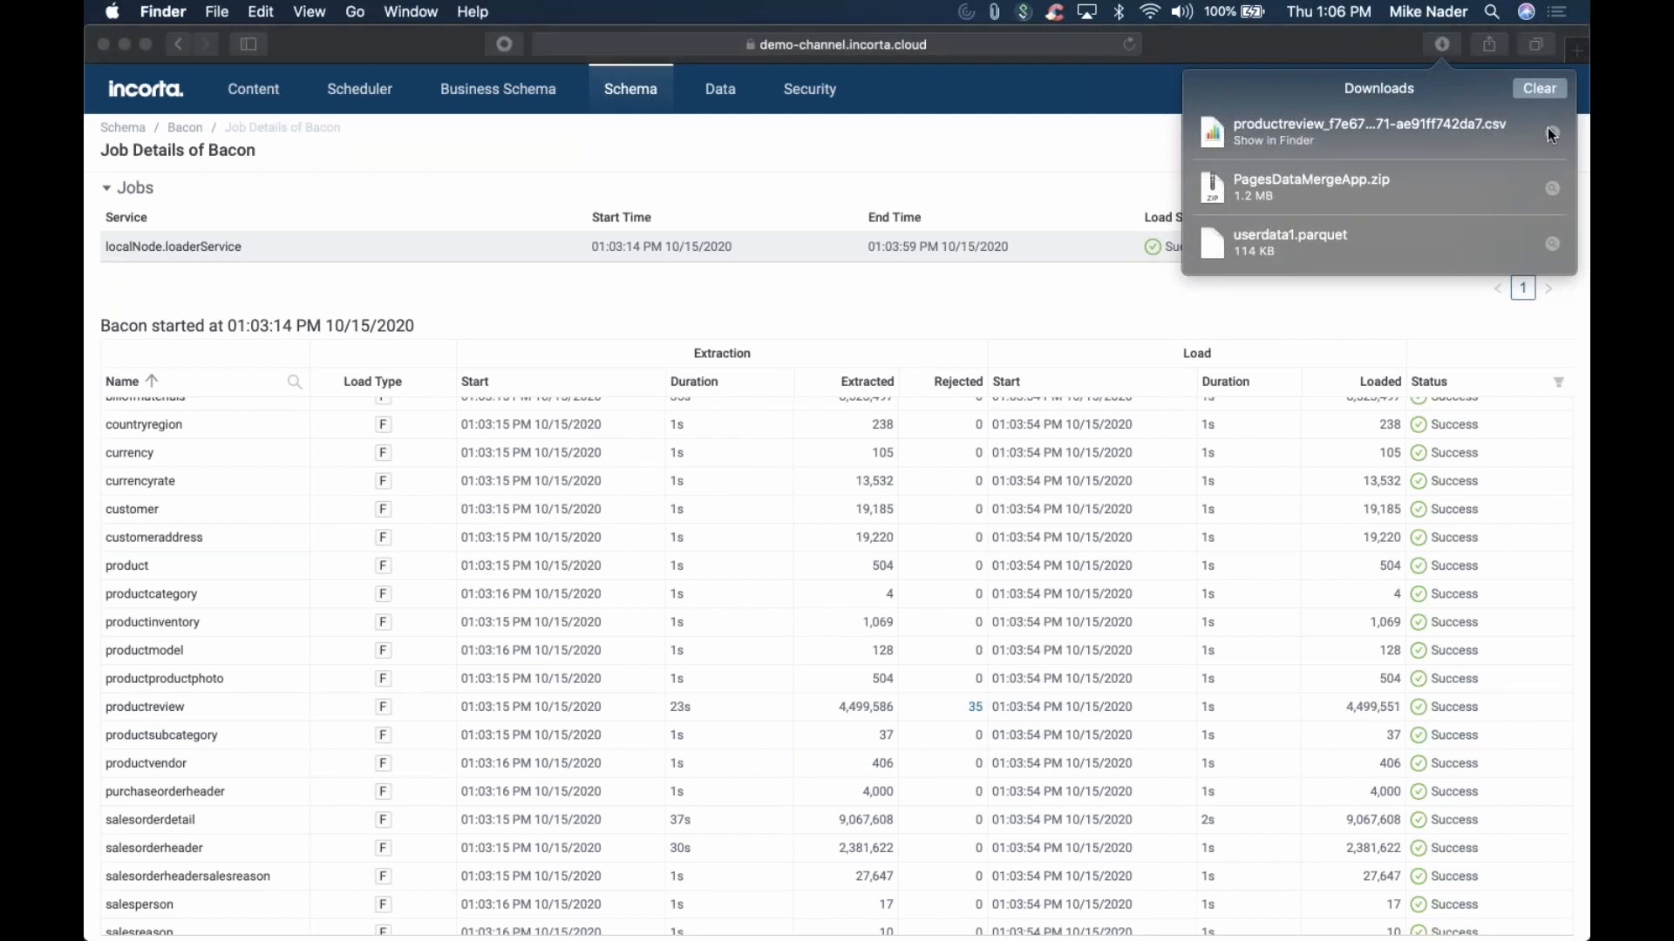
pyautogui.rightClick(575, 272)
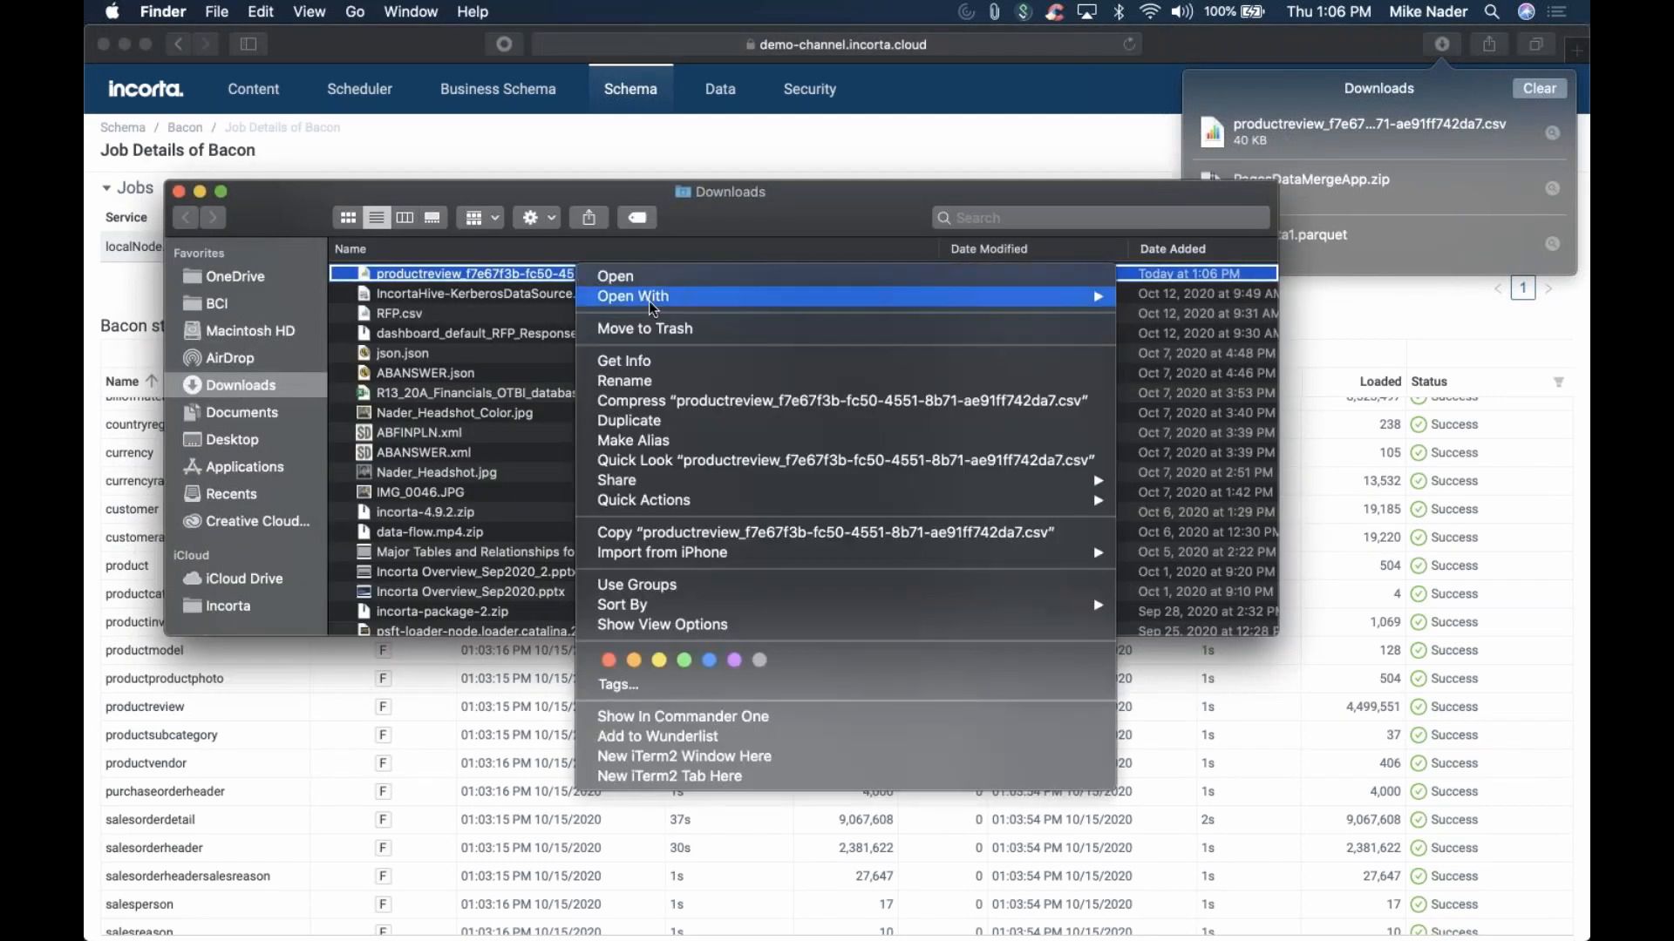
pyautogui.moveTo(652, 305)
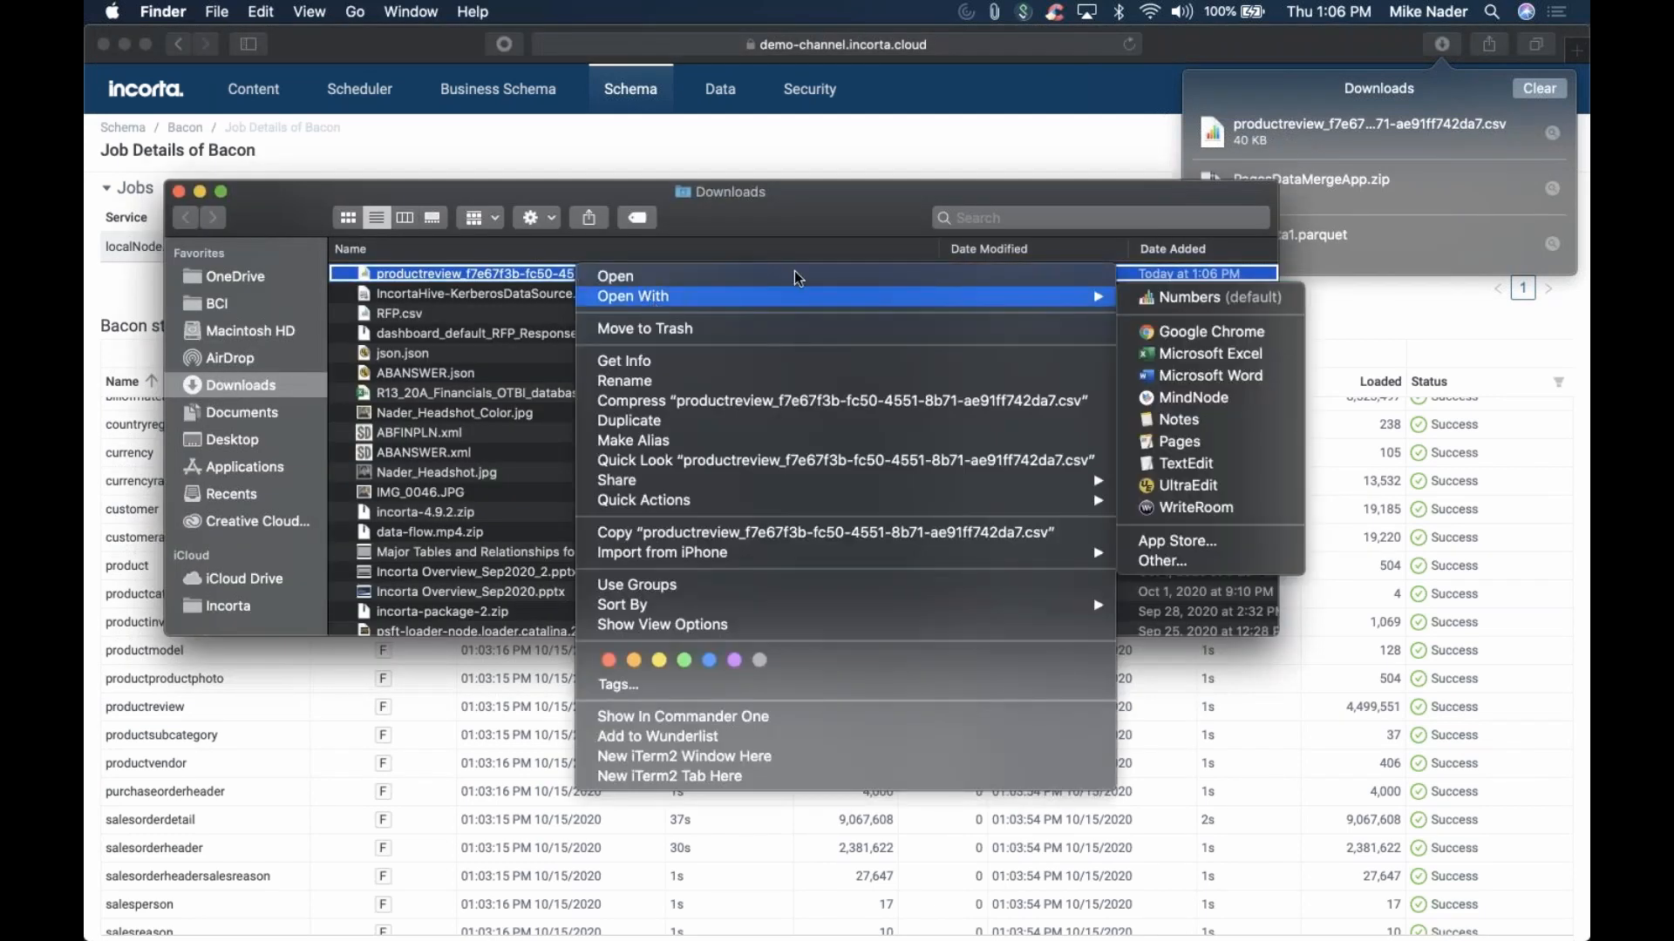
pyautogui.click(1220, 354)
pyautogui.click(954, 136)
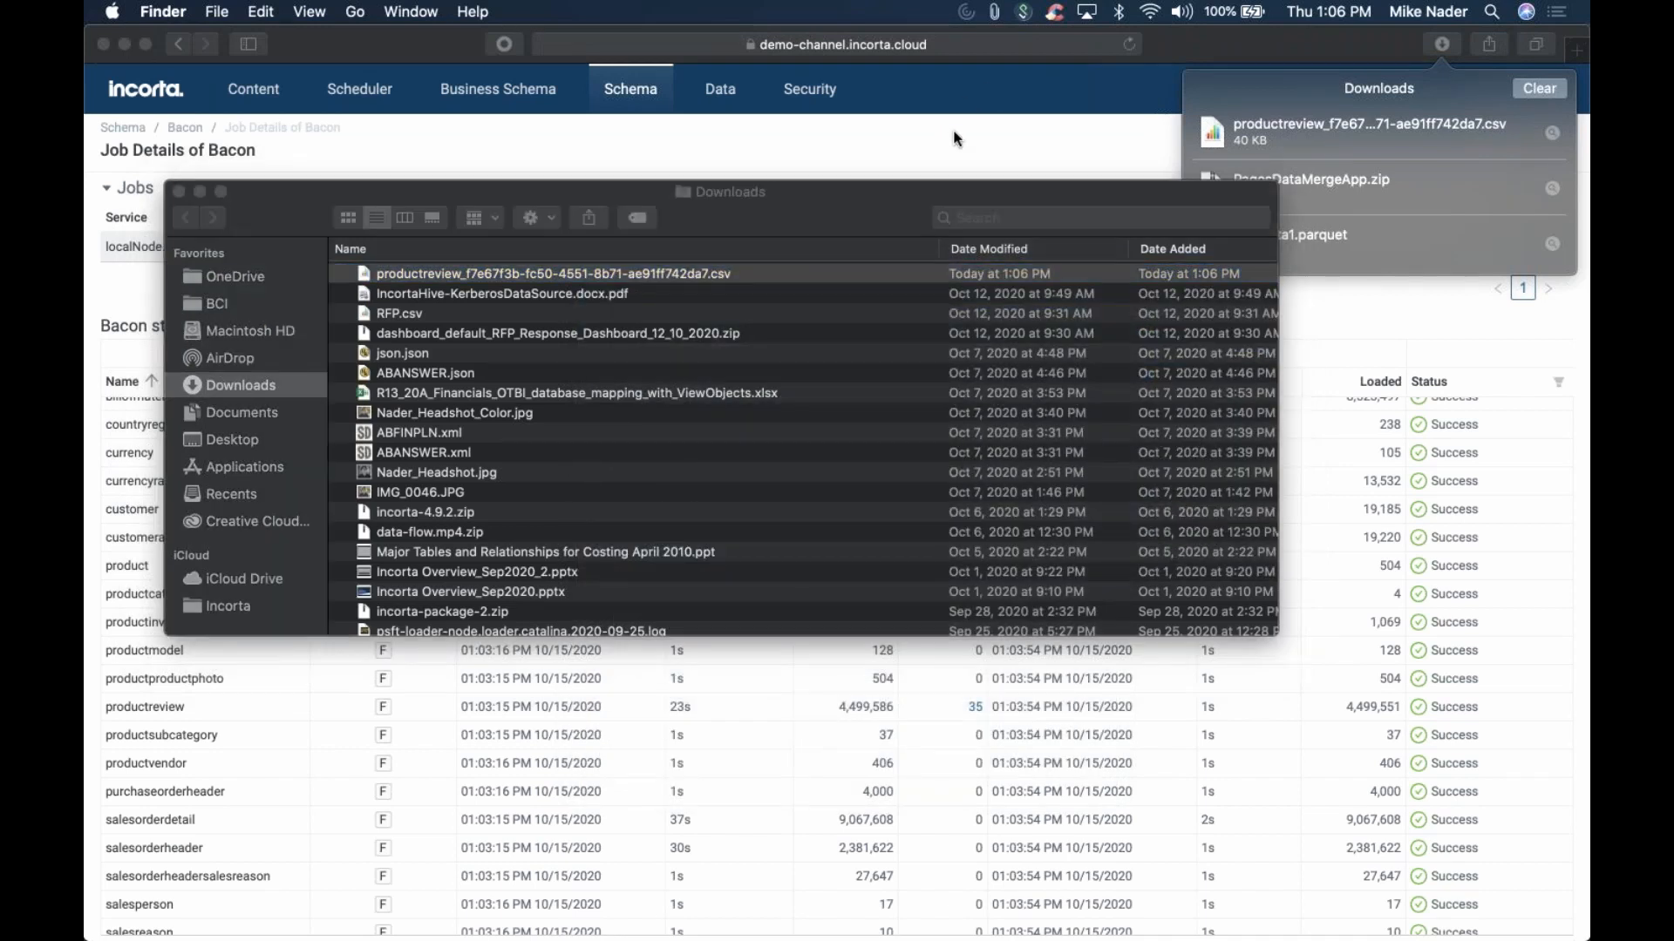
pyautogui.click(954, 138)
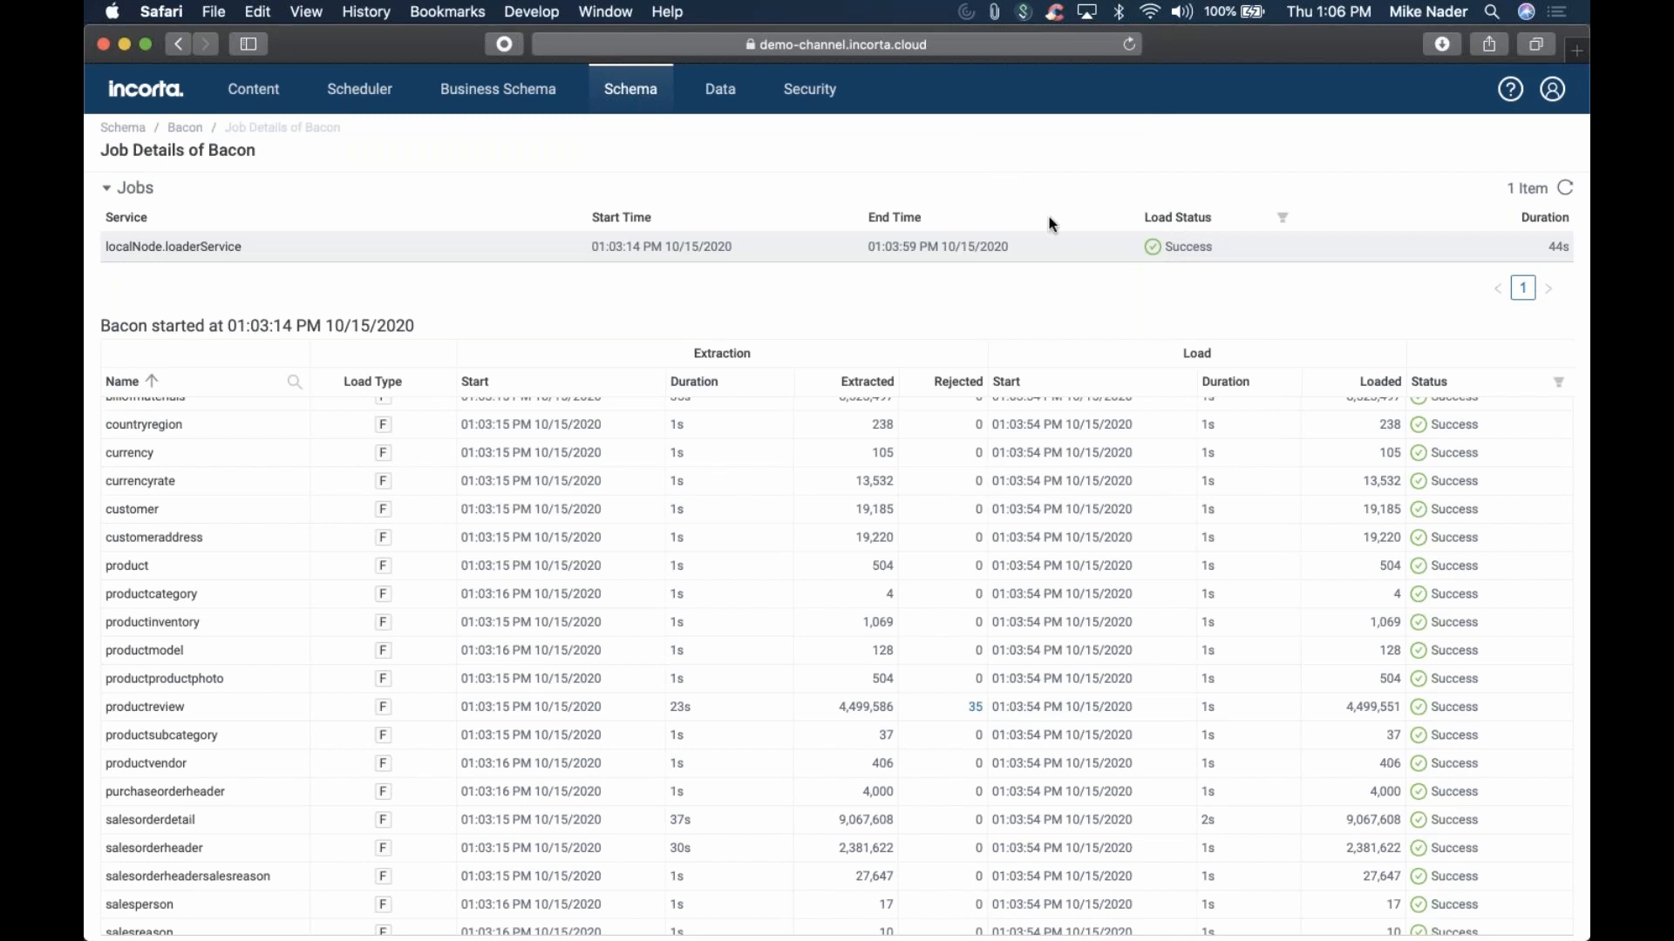
pyautogui.press('super+Tab')
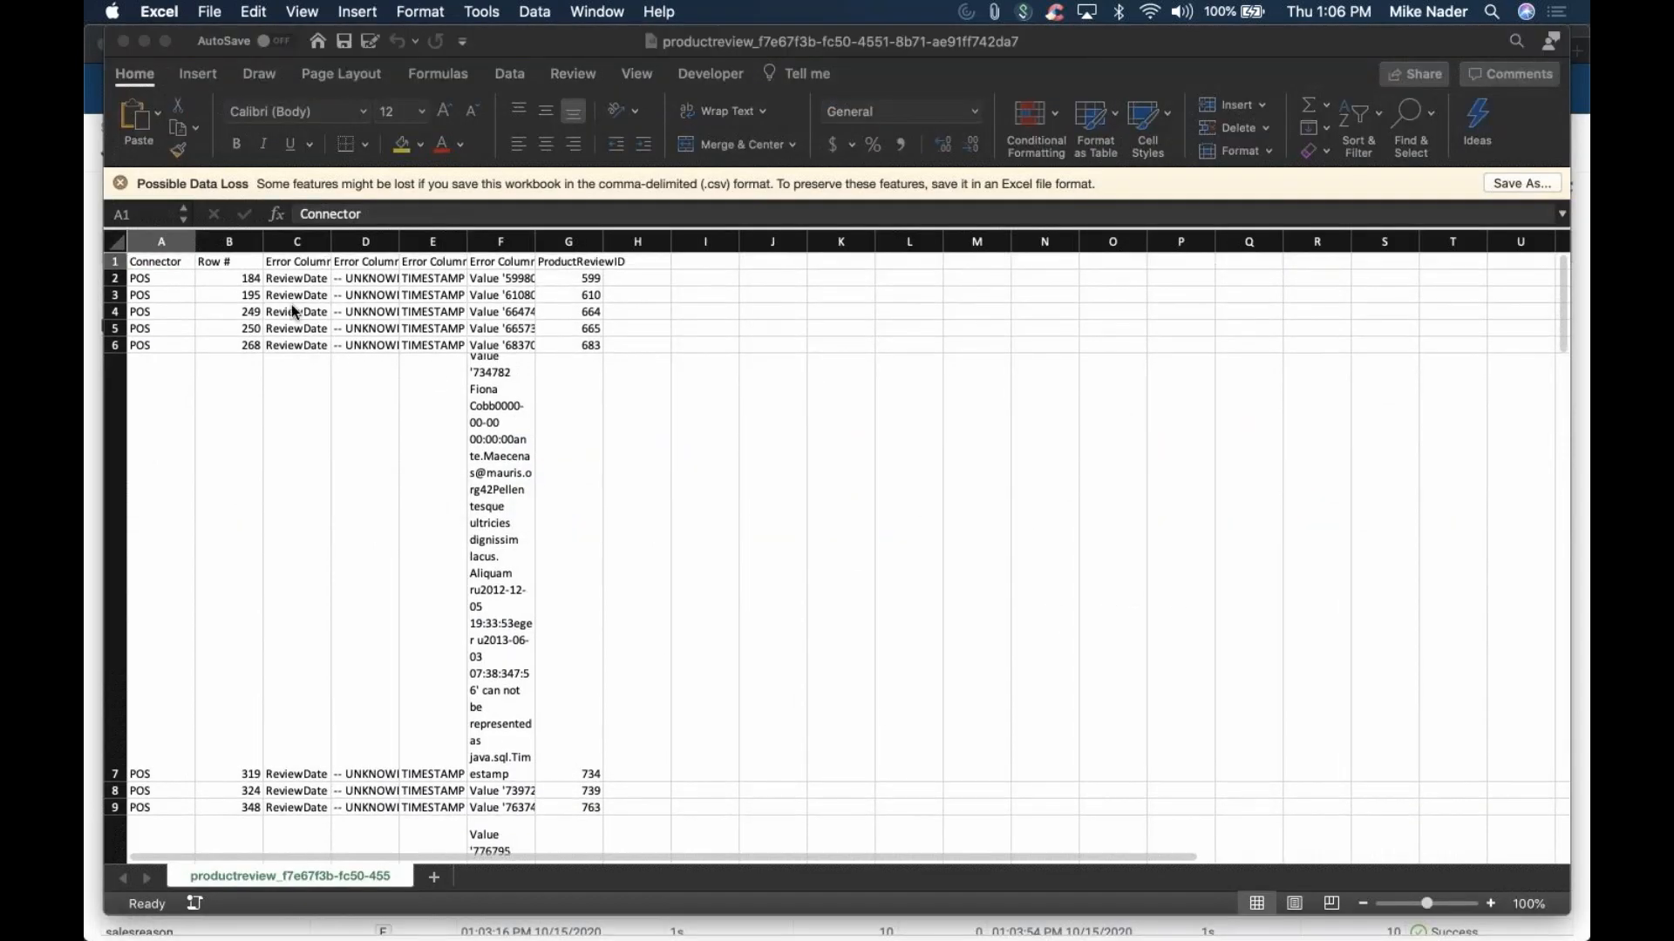
# Examine the error column name, types and messages of the rejected productreview rows, and close the file
pyautogui.click(292, 279)
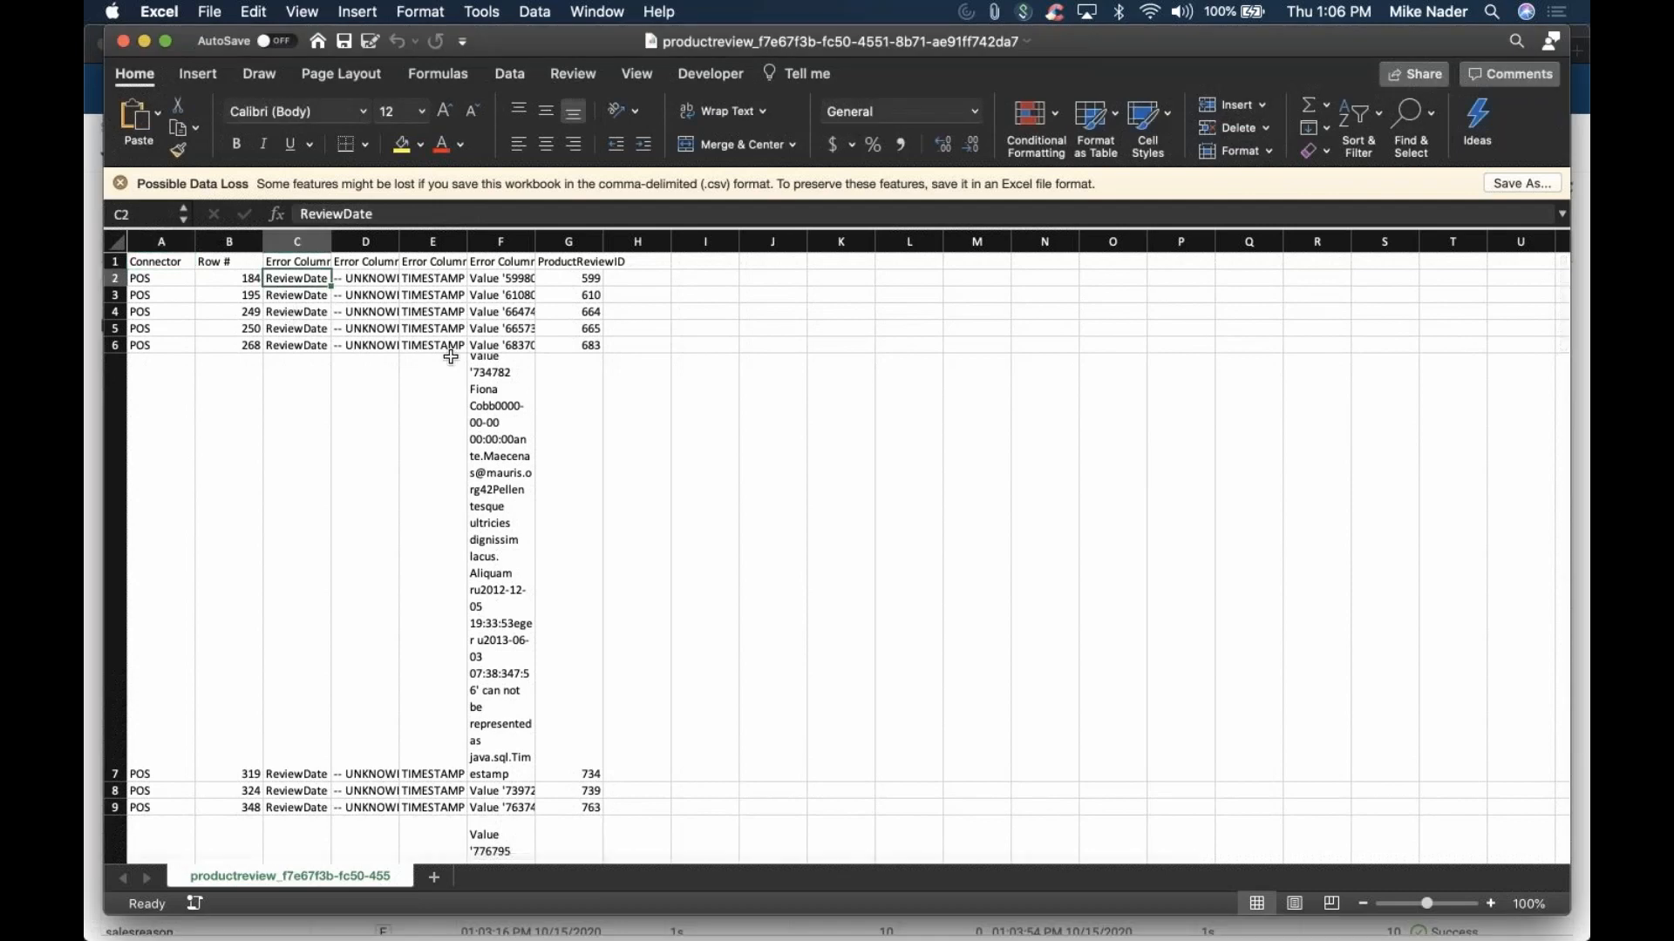
pyautogui.click(485, 453)
pyautogui.click(497, 294)
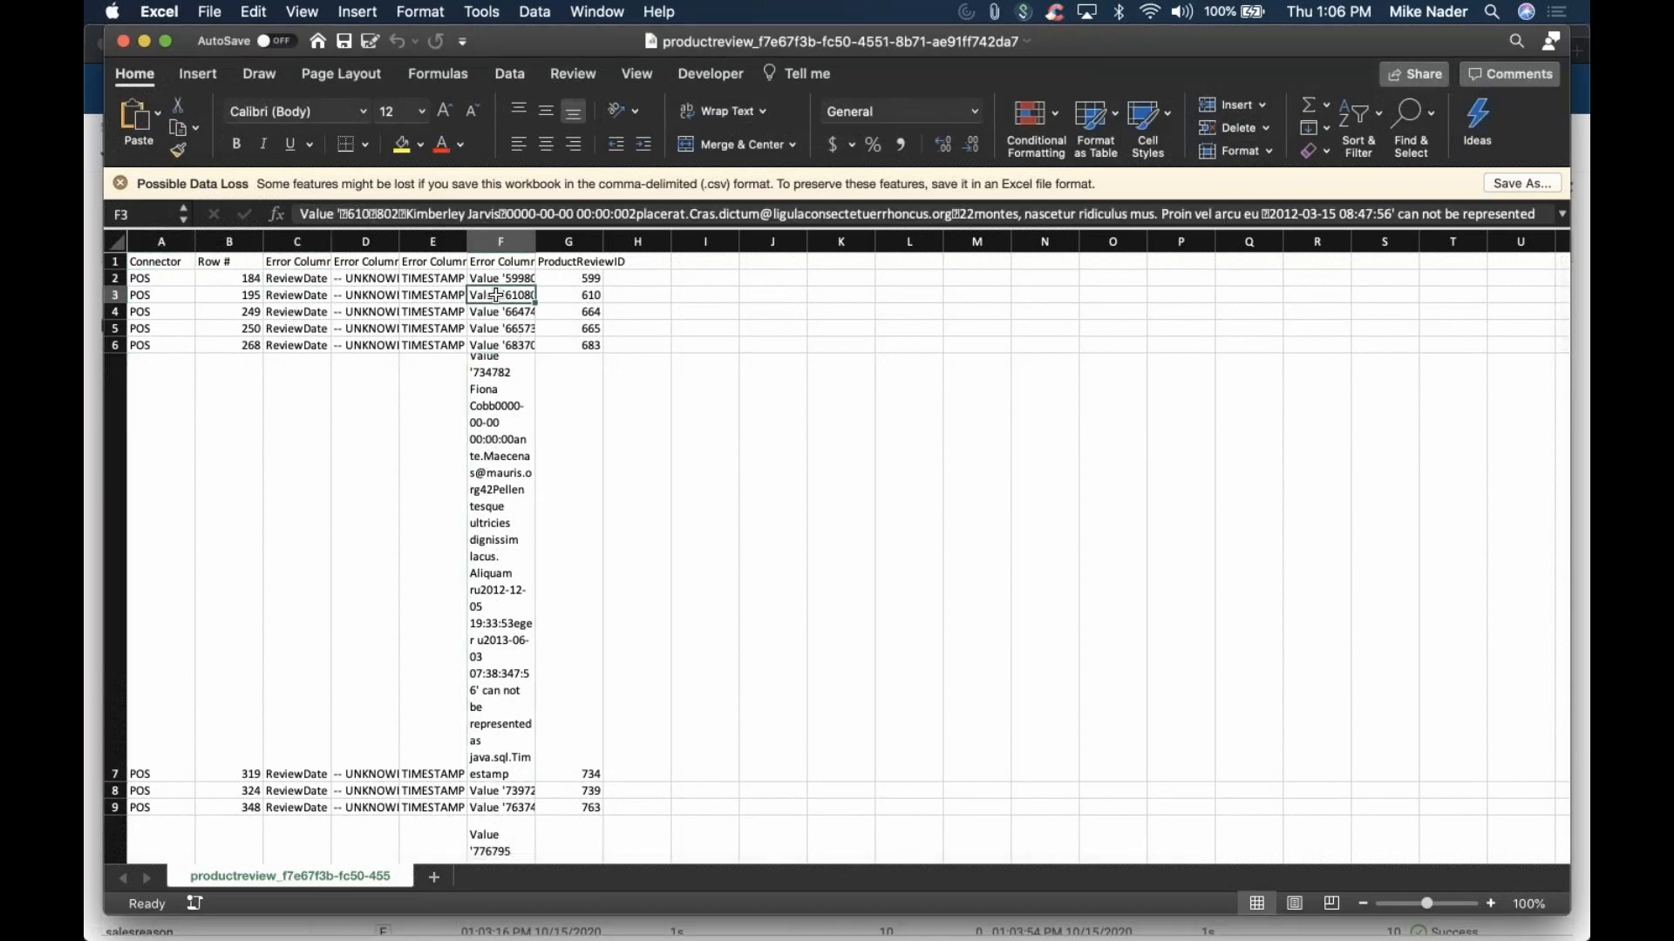
pyautogui.click(438, 281)
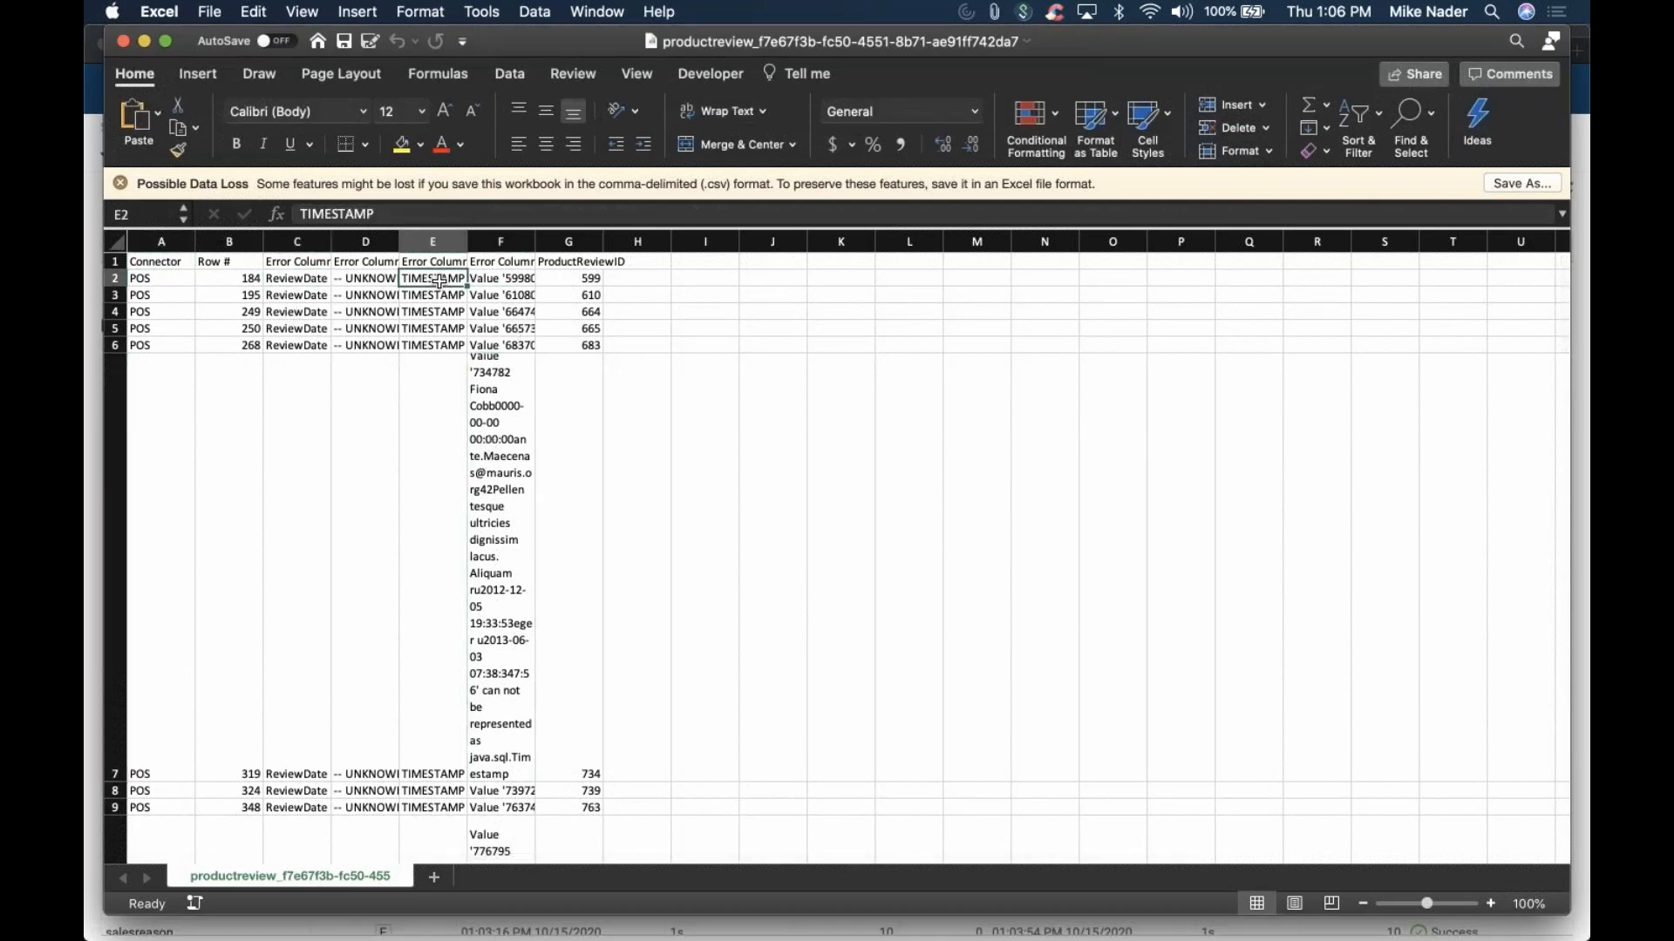
pyautogui.click(372, 281)
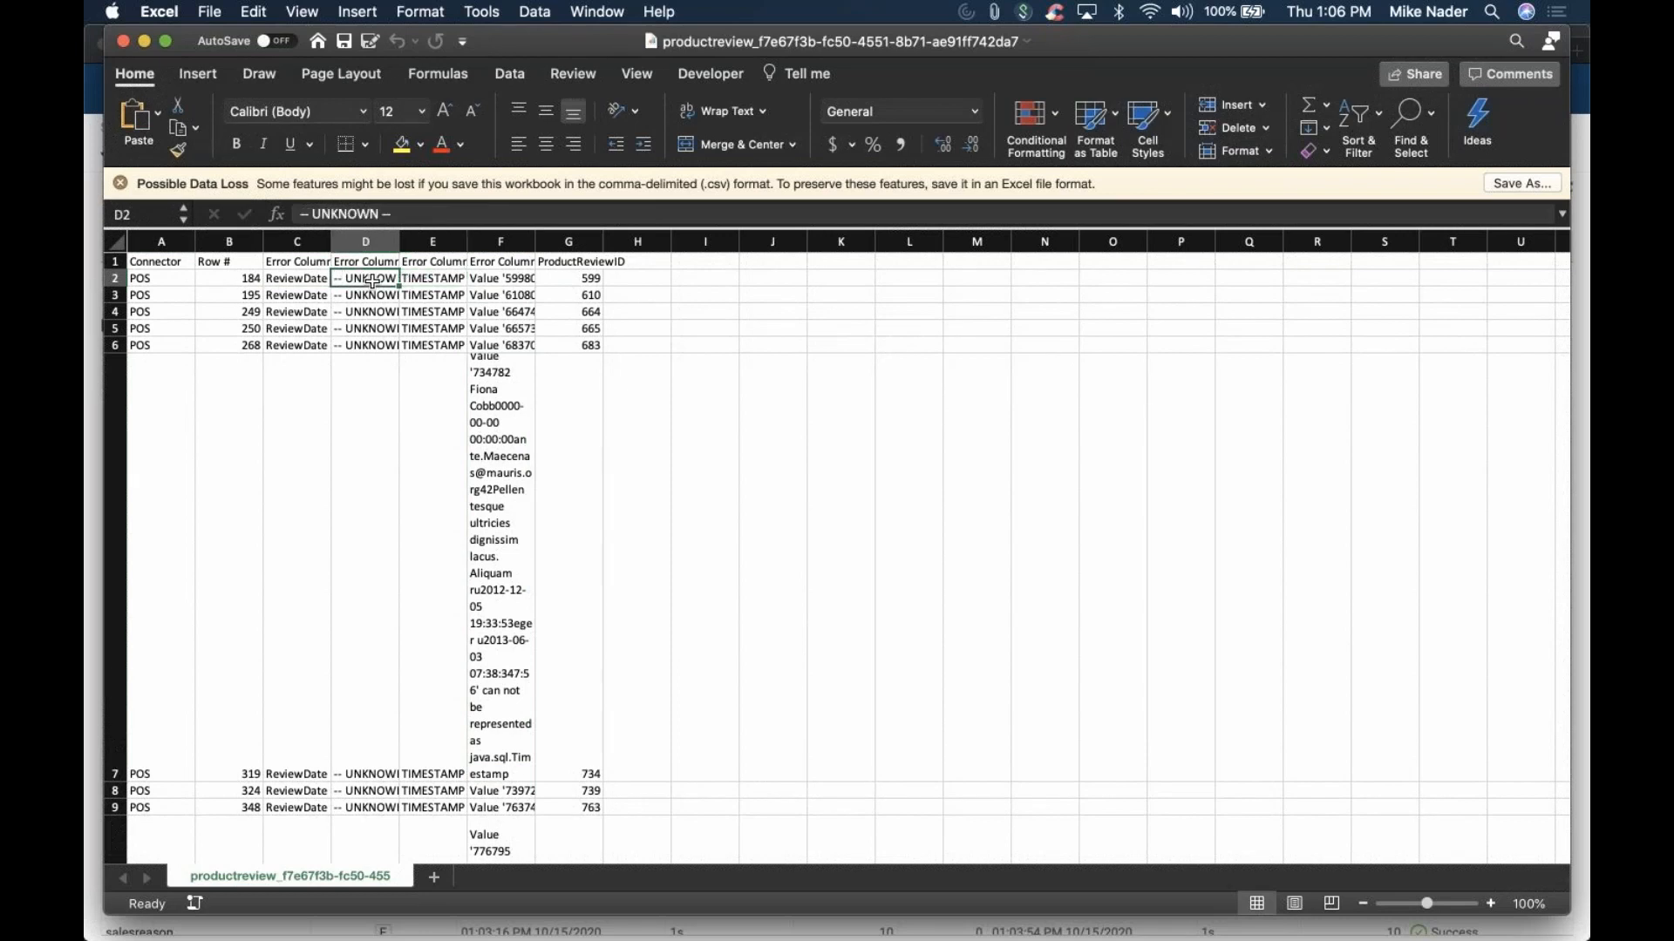
pyautogui.click(123, 41)
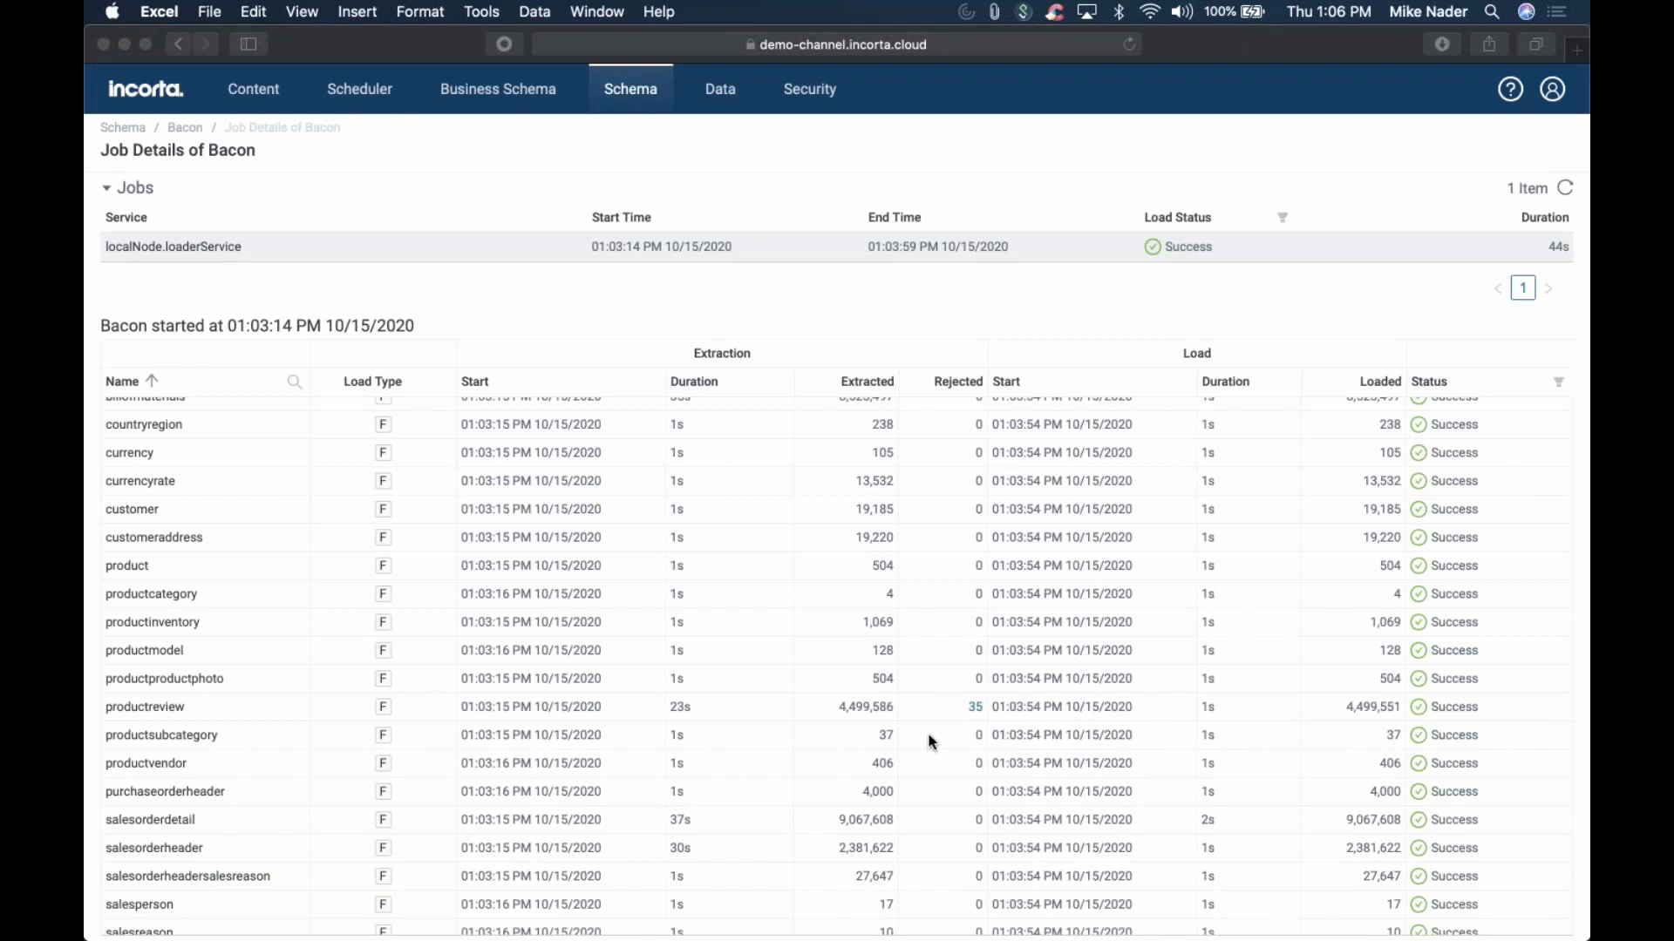
# Return to the Bacon schema's overview, examine its load statistics and its table join diagram, and close the diagram
pyautogui.click(187, 128)
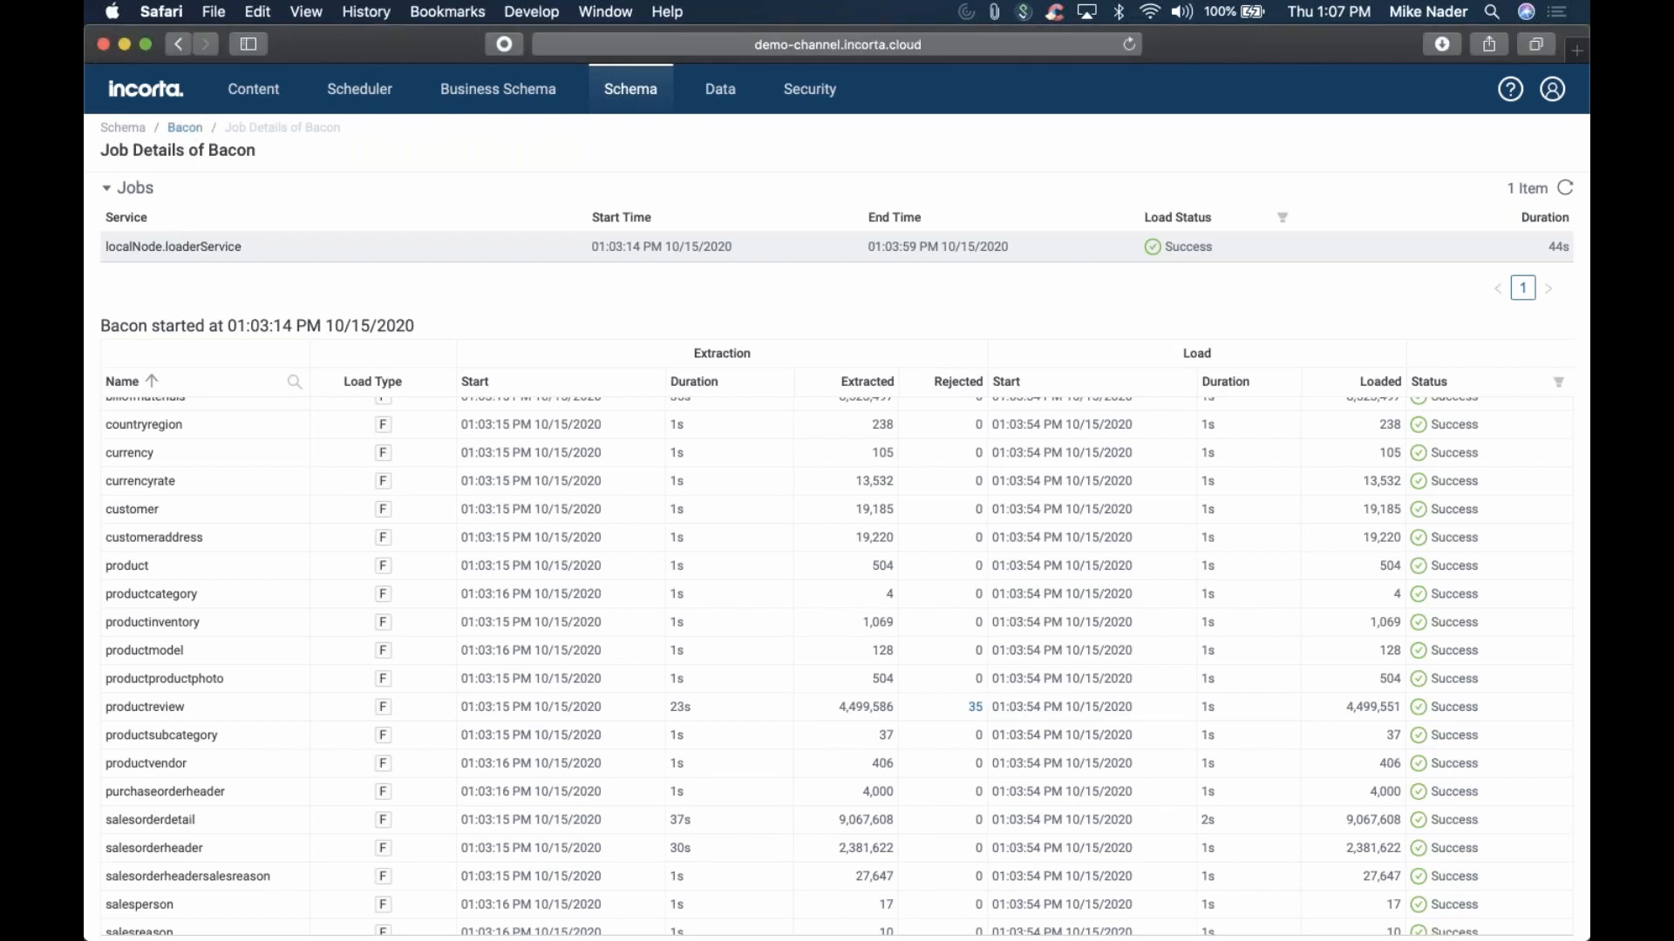
pyautogui.click(187, 127)
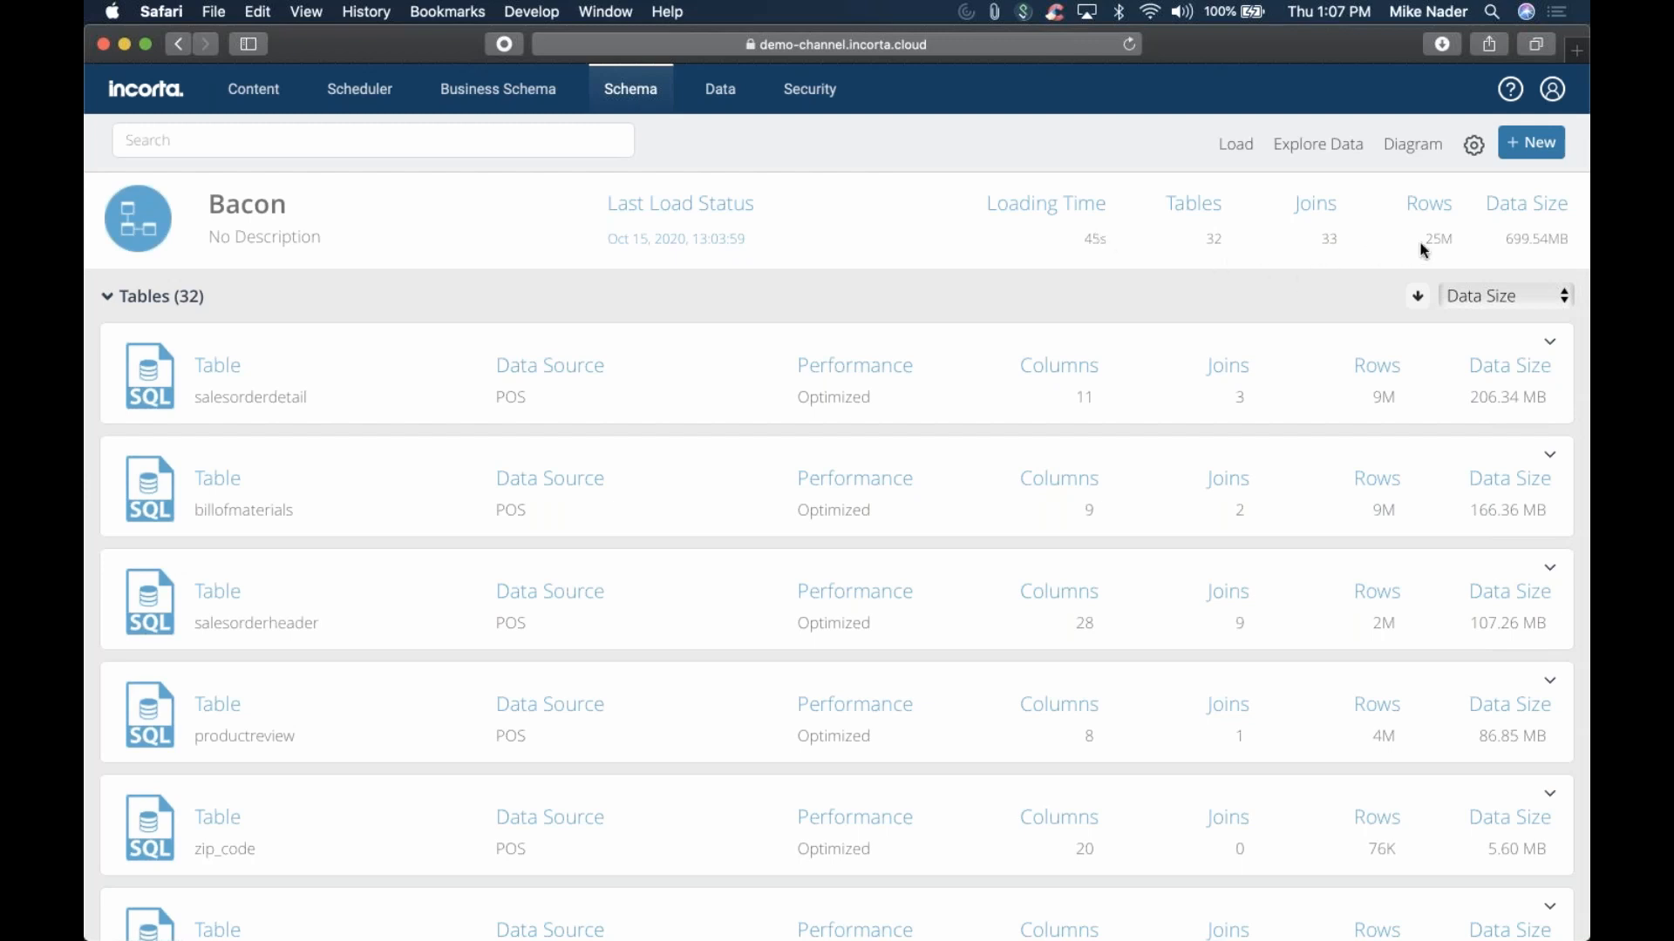
pyautogui.moveTo(1439, 238)
pyautogui.click(1407, 148)
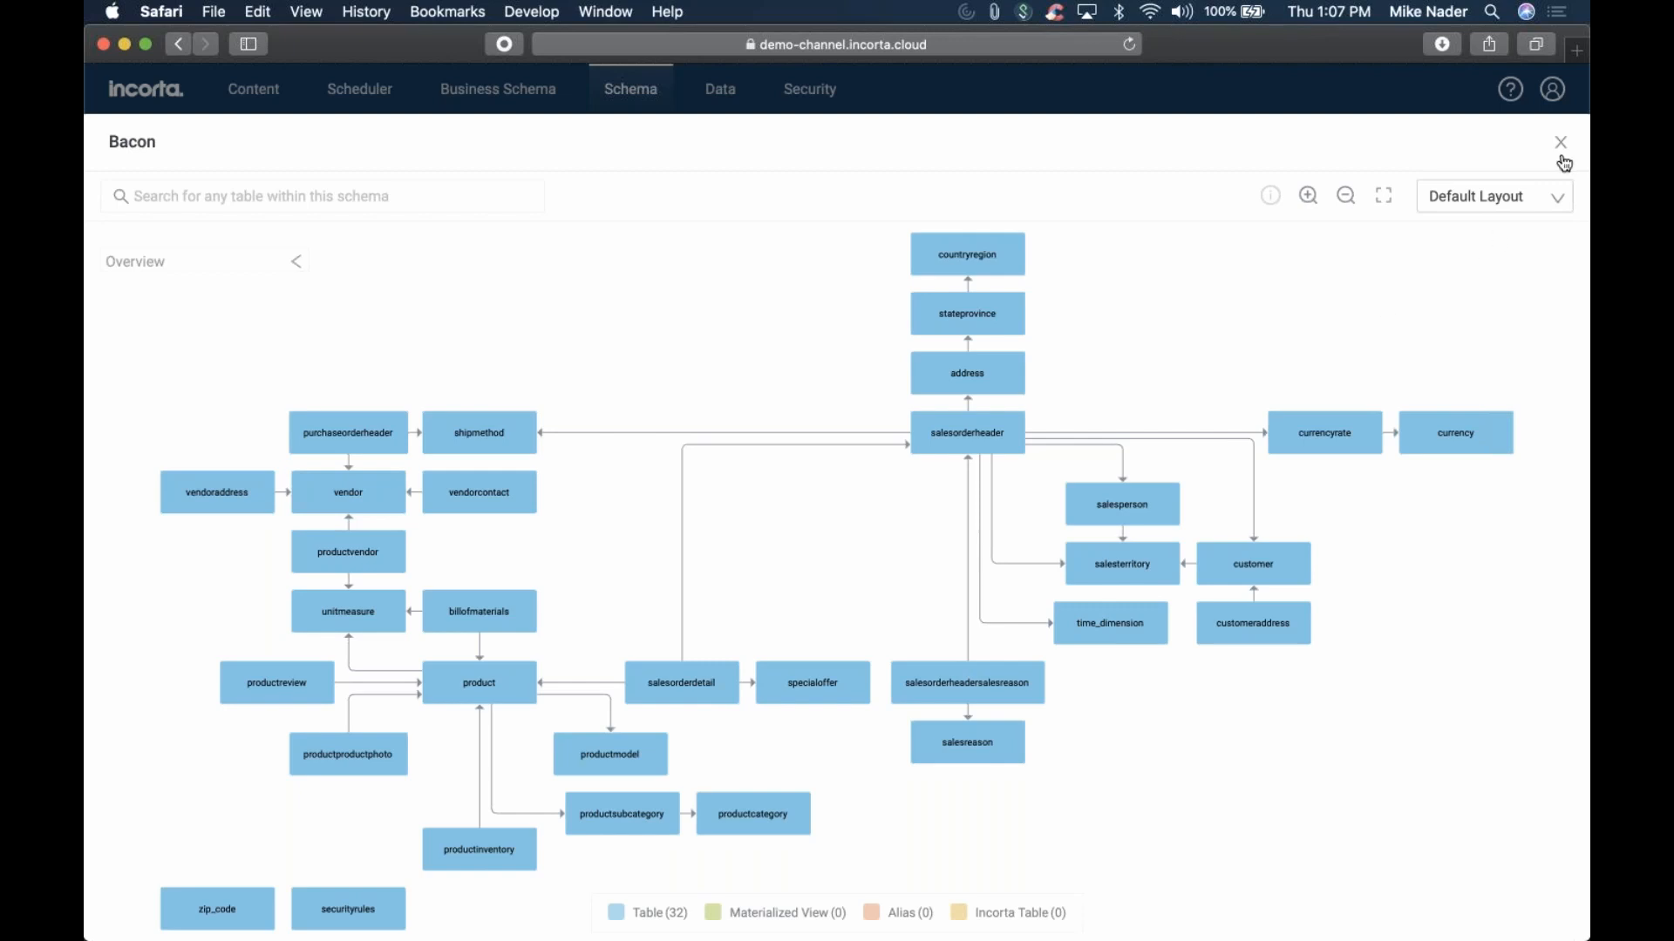
pyautogui.click(1562, 143)
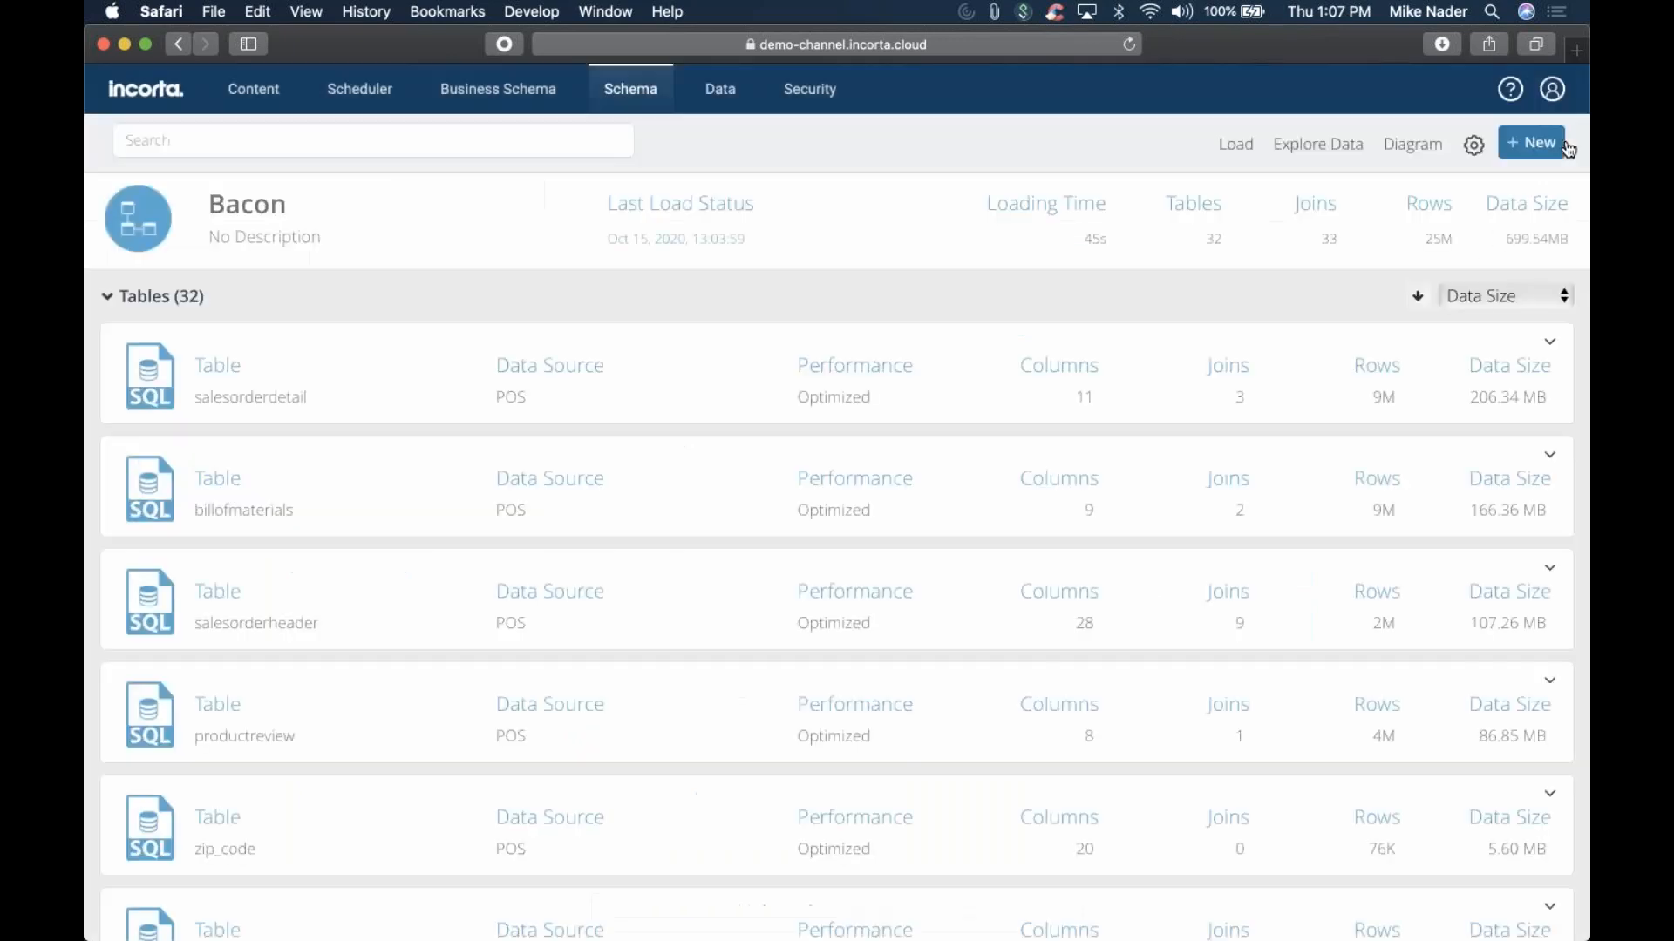
# Share the Bacon schema with the bacon group from the schema list
pyautogui.click(632, 92)
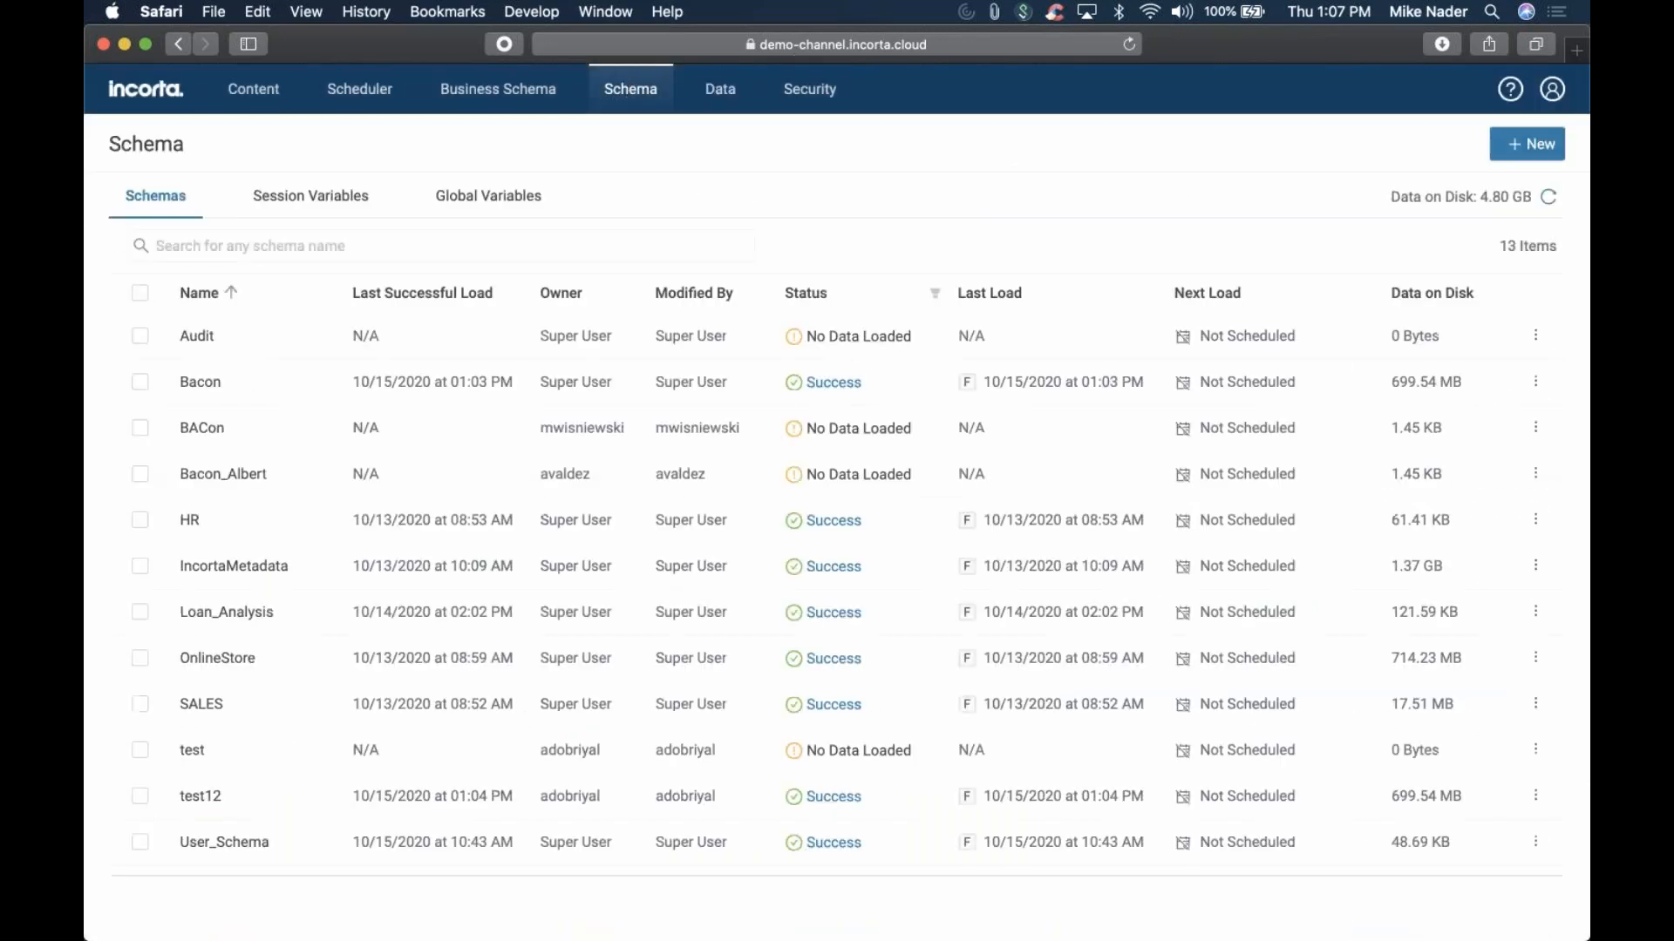
pyautogui.click(1539, 384)
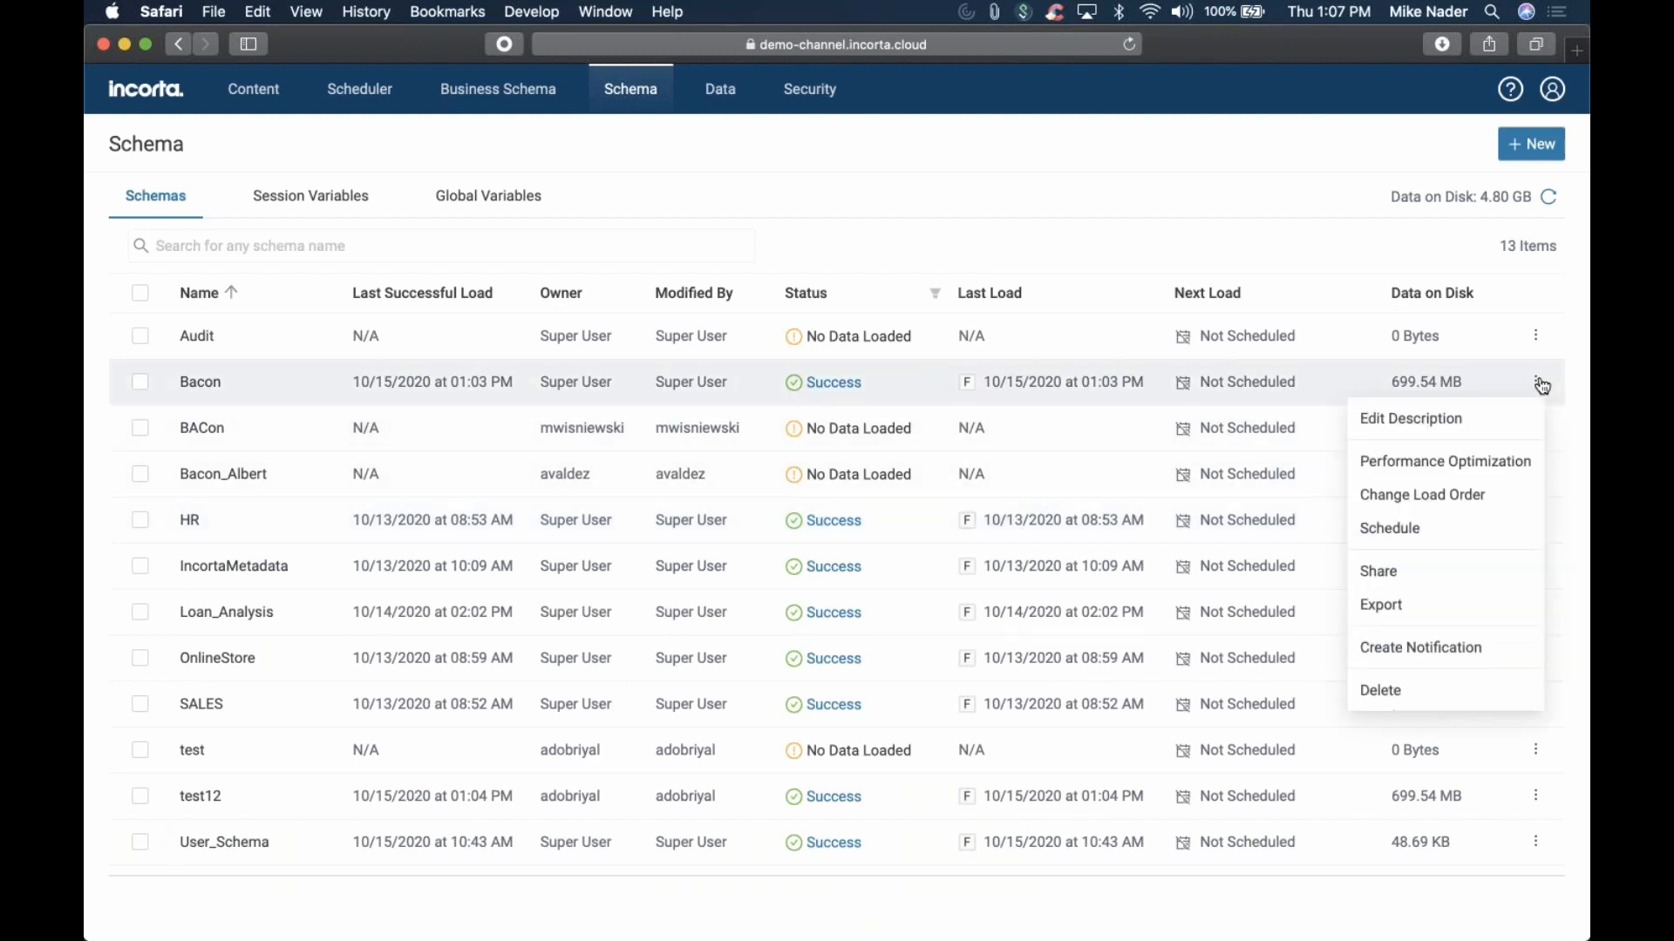
pyautogui.click(1397, 576)
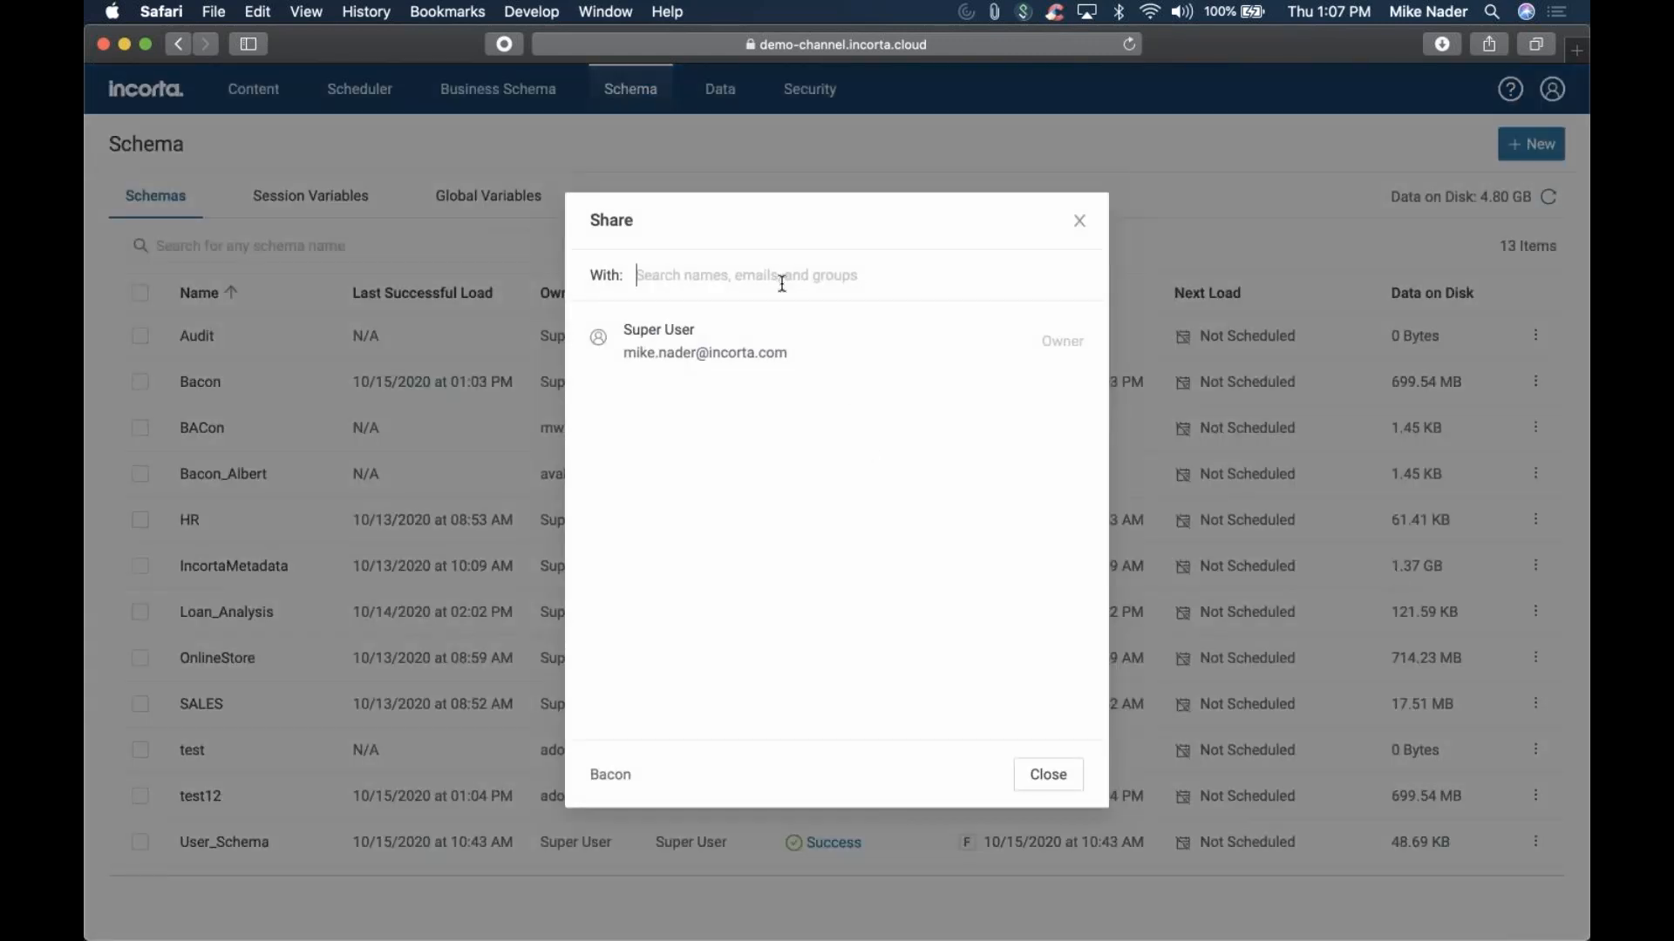
pyautogui.write('Bac')
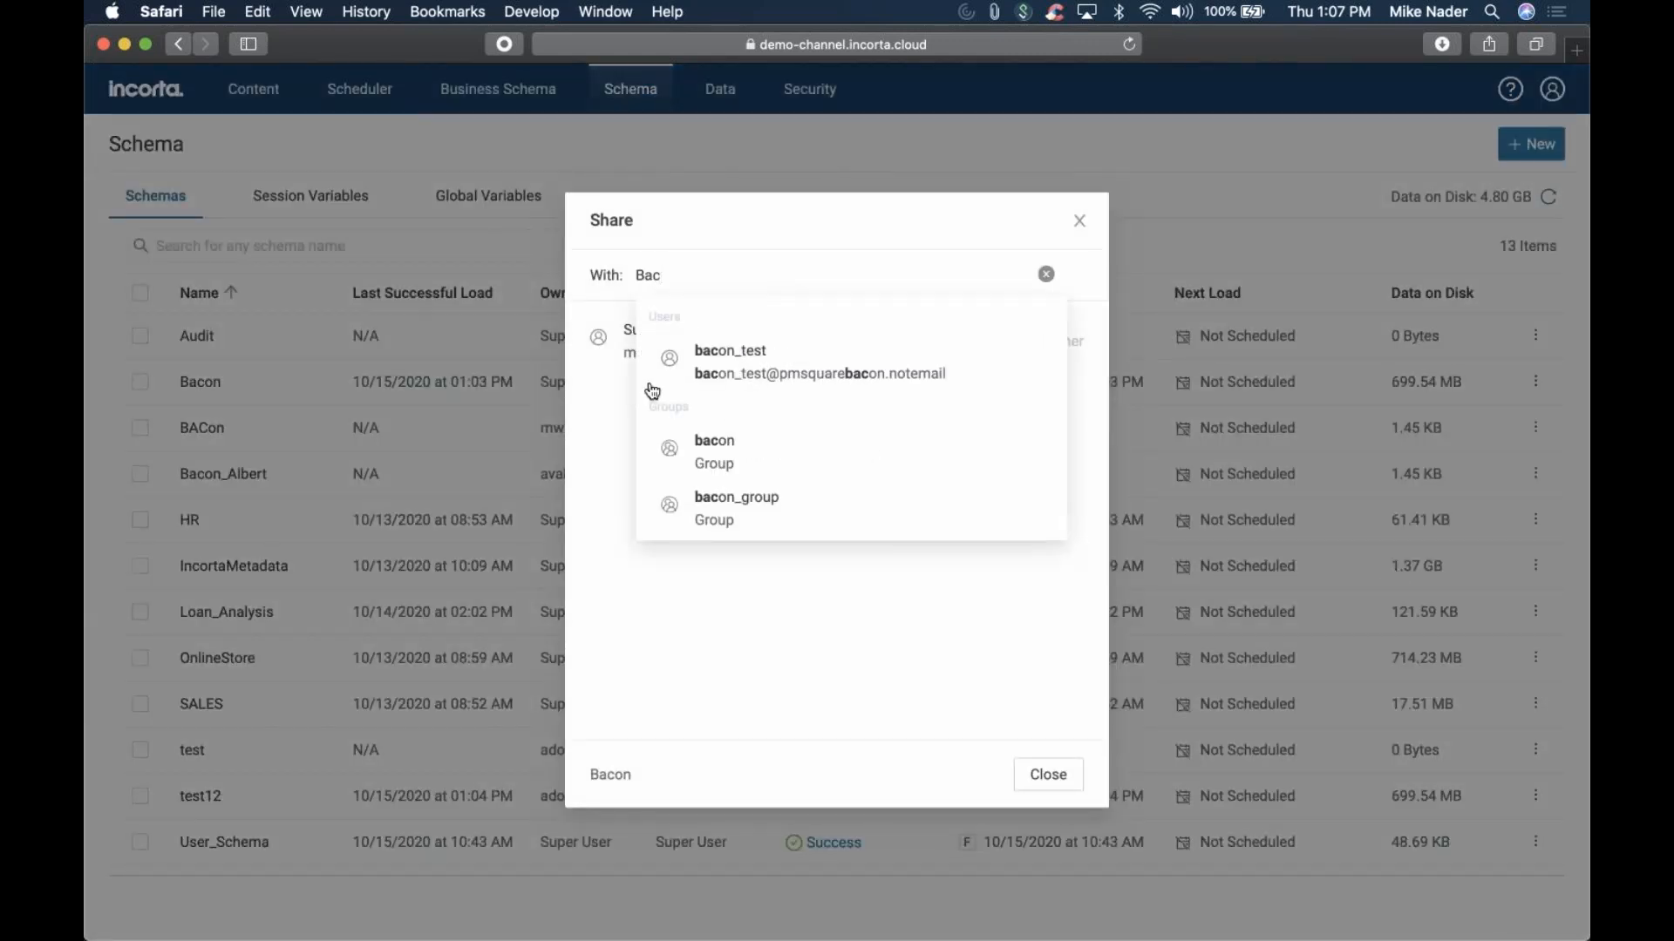
pyautogui.click(715, 456)
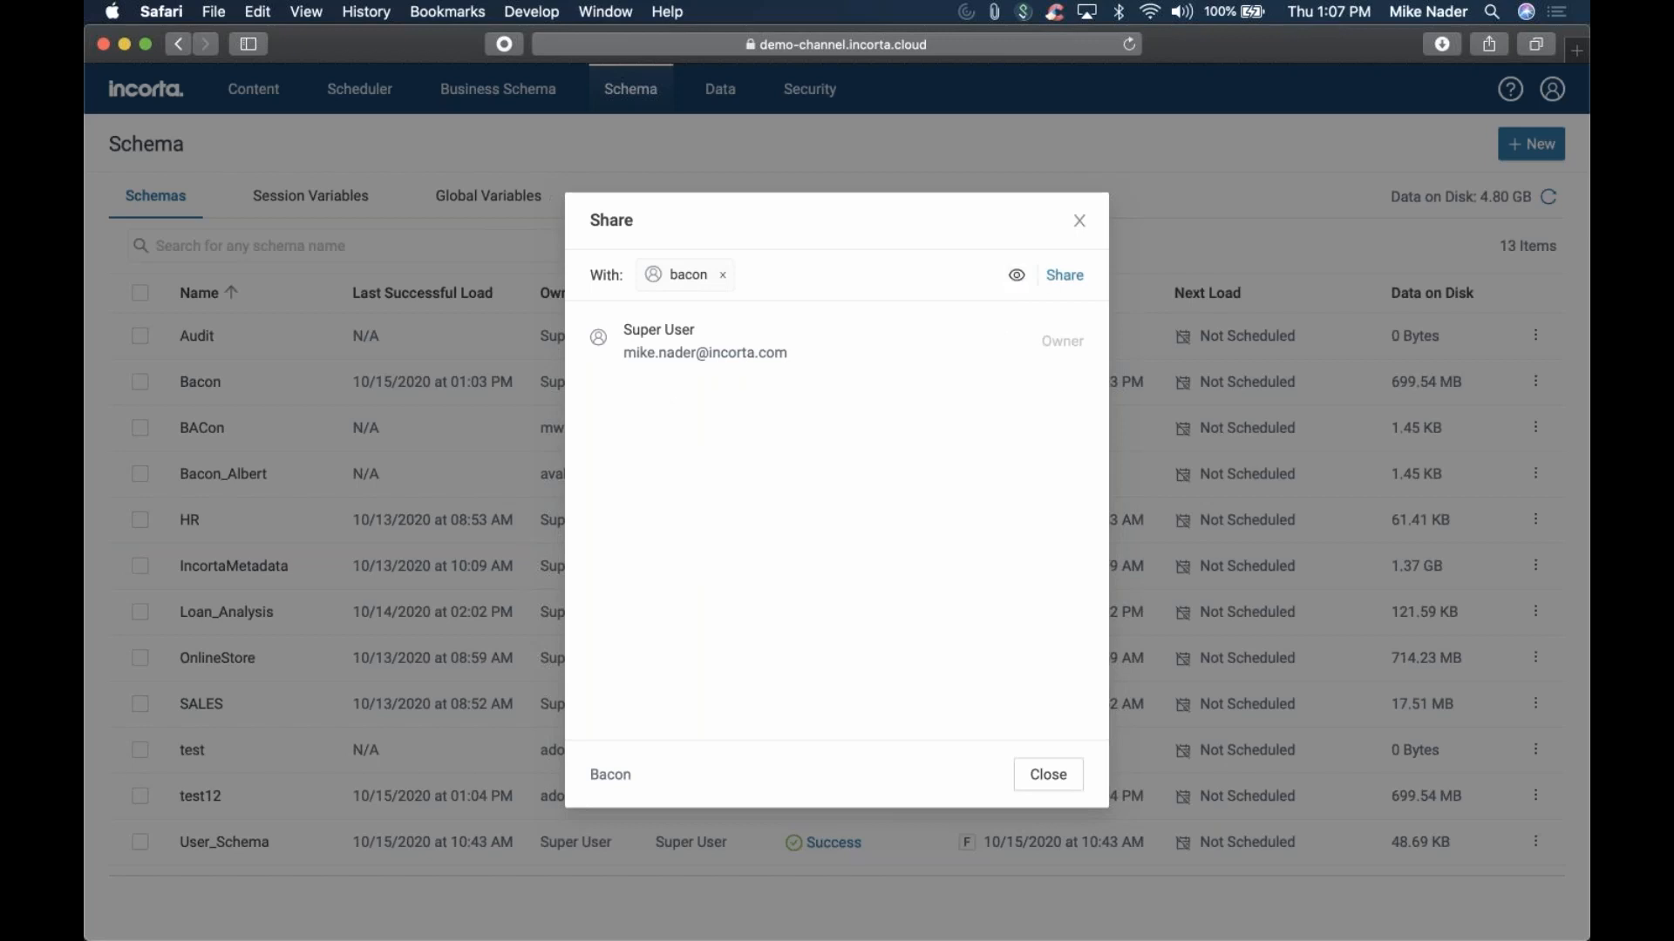
pyautogui.click(1072, 277)
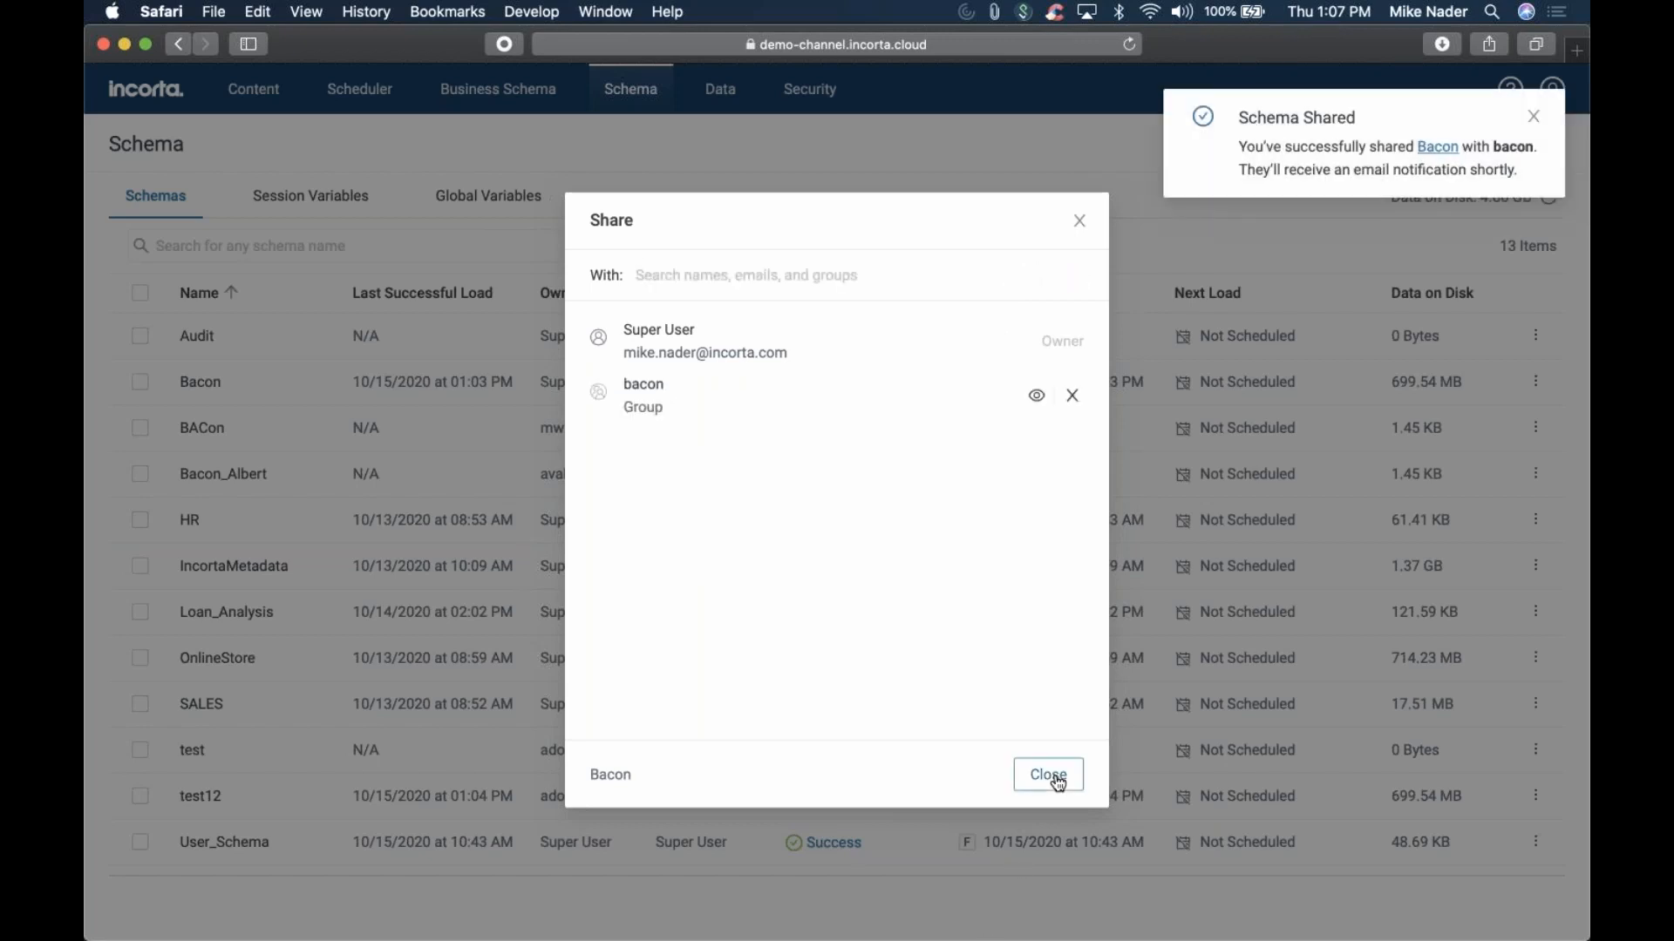
# Change the bacon group's permission on the shared schema to Can Edit and close the sharing dialog
pyautogui.click(1038, 406)
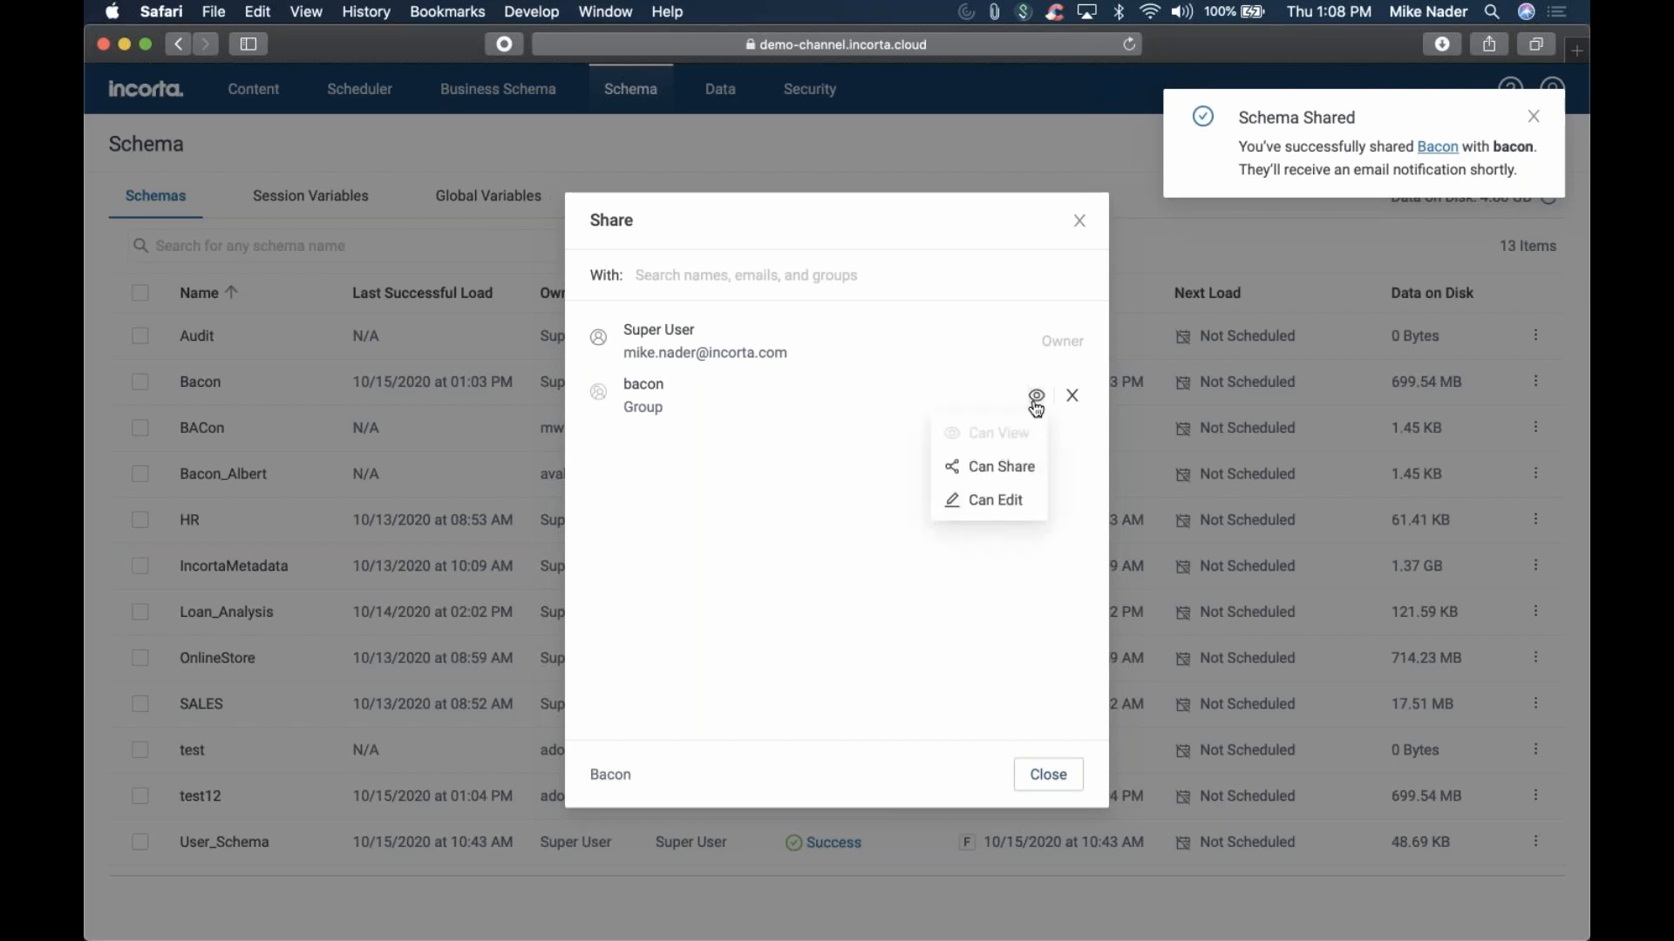
pyautogui.click(990, 499)
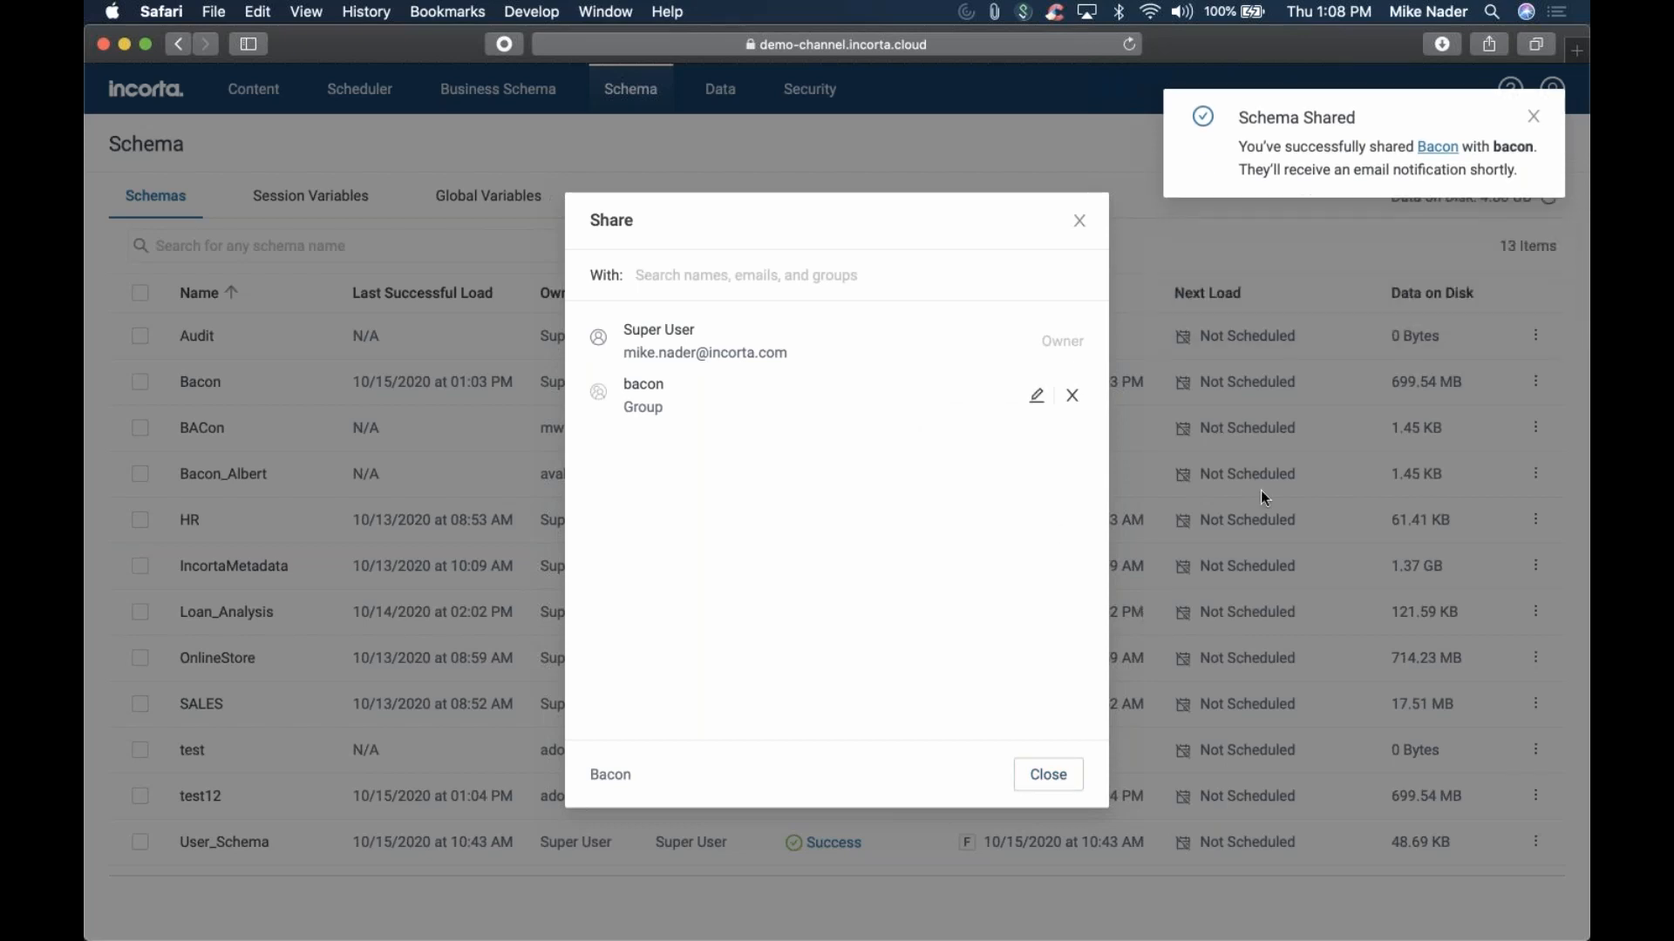
pyautogui.click(1532, 122)
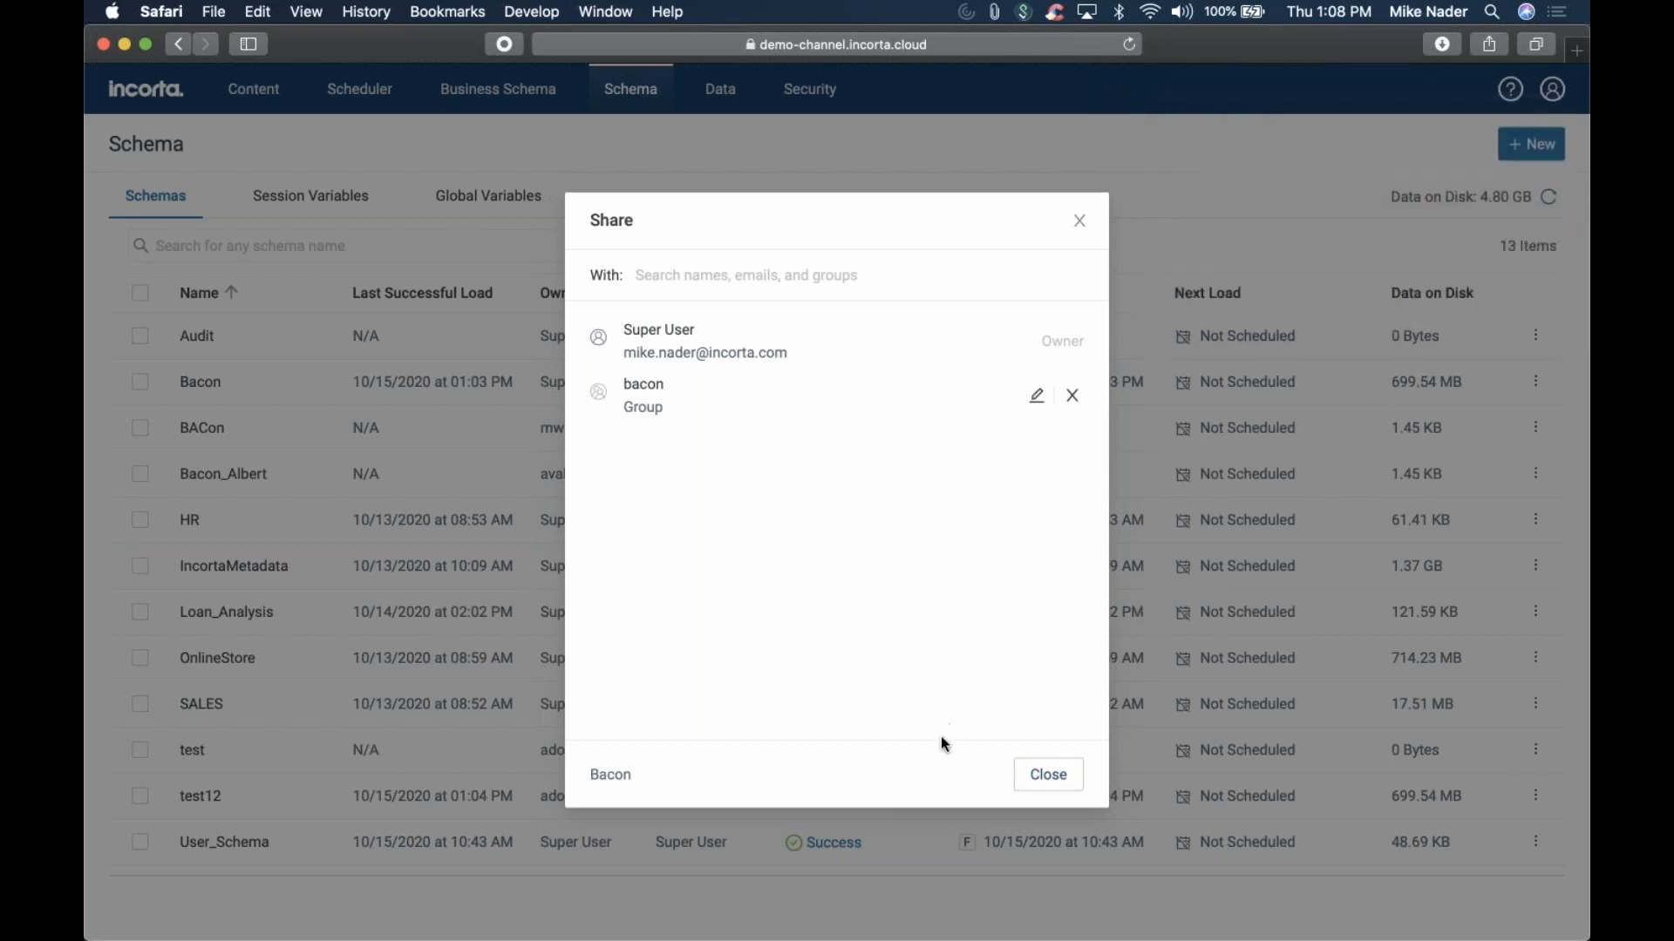
pyautogui.click(1037, 785)
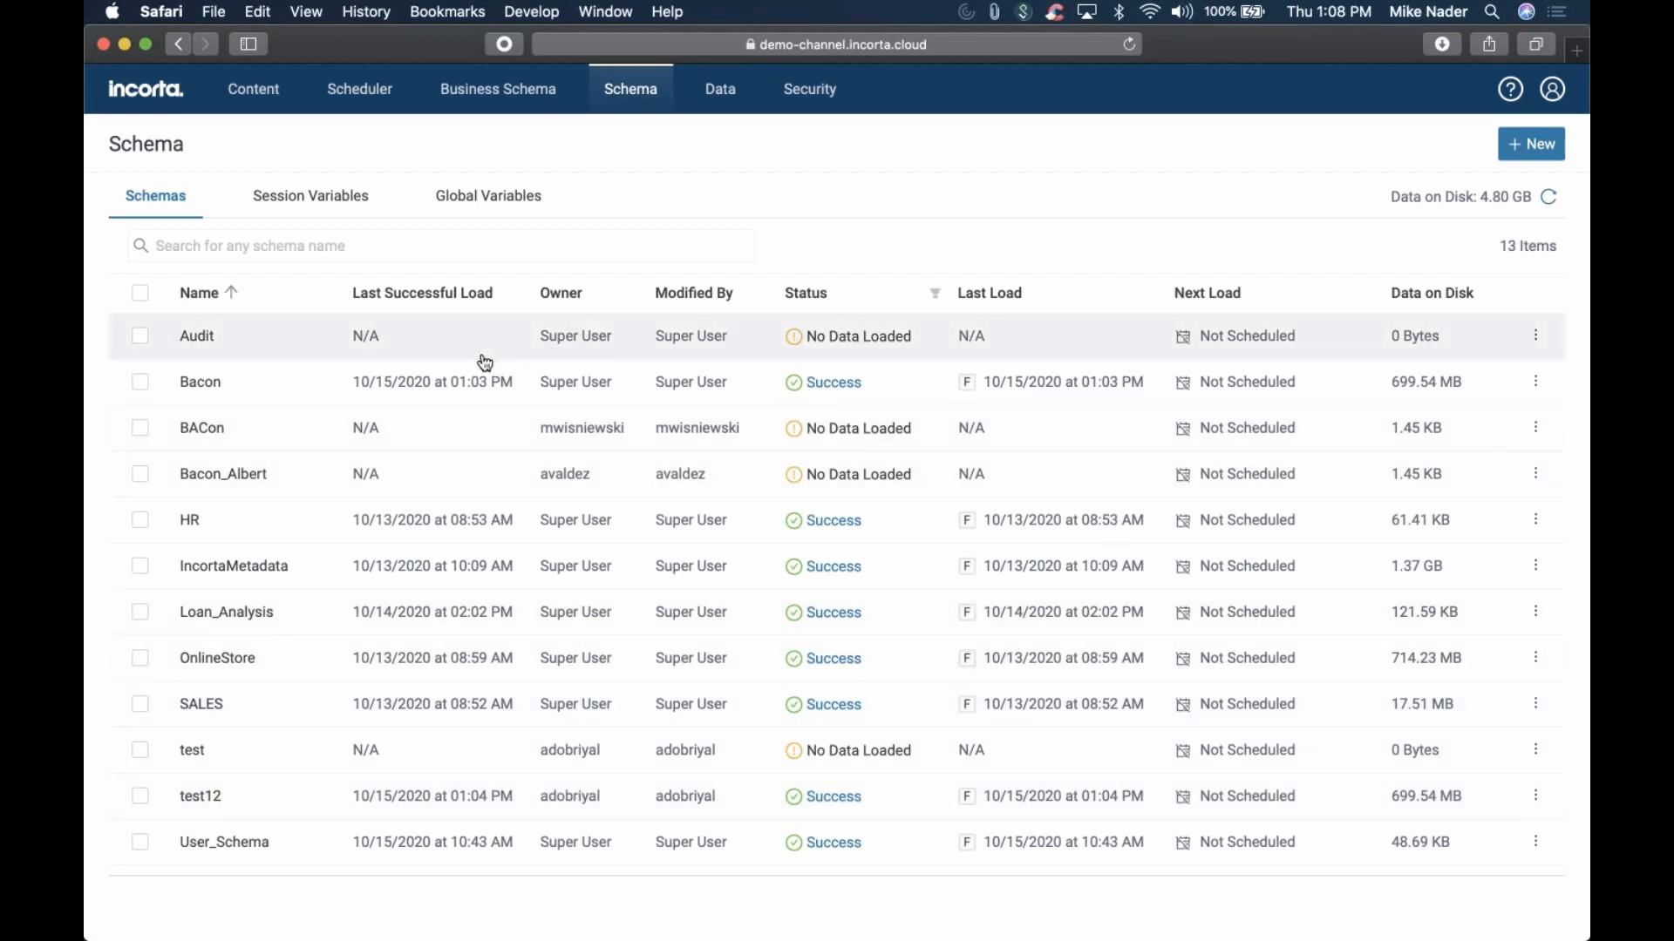
# View the external data sources list and return to the schema list
pyautogui.click(722, 91)
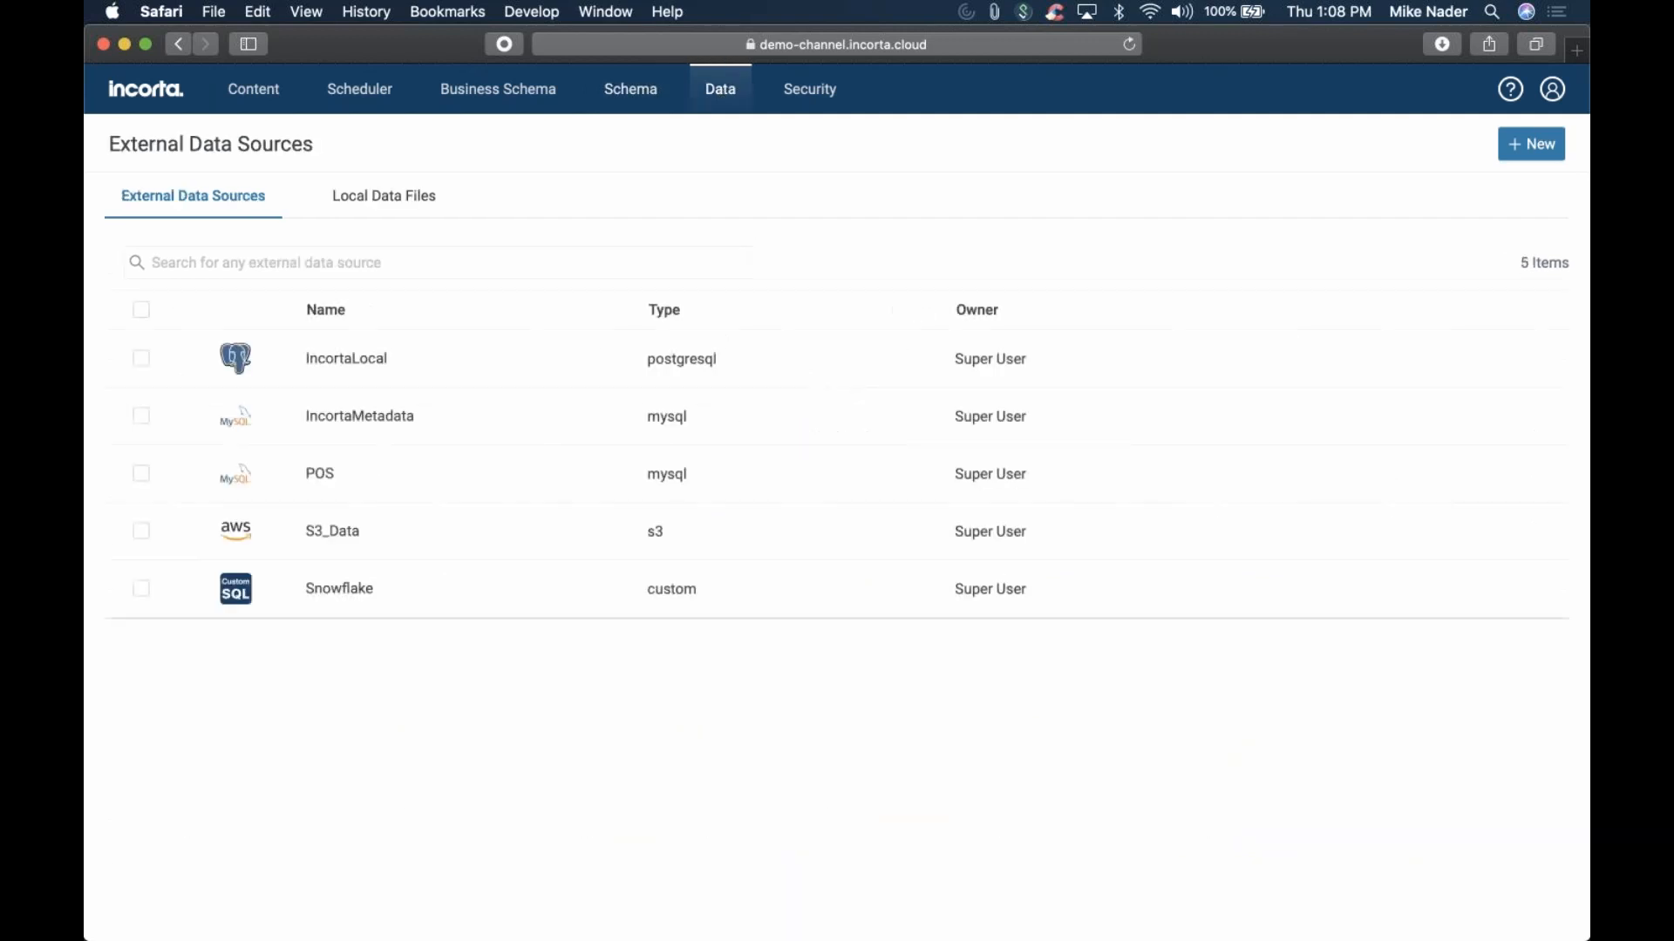
pyautogui.click(652, 90)
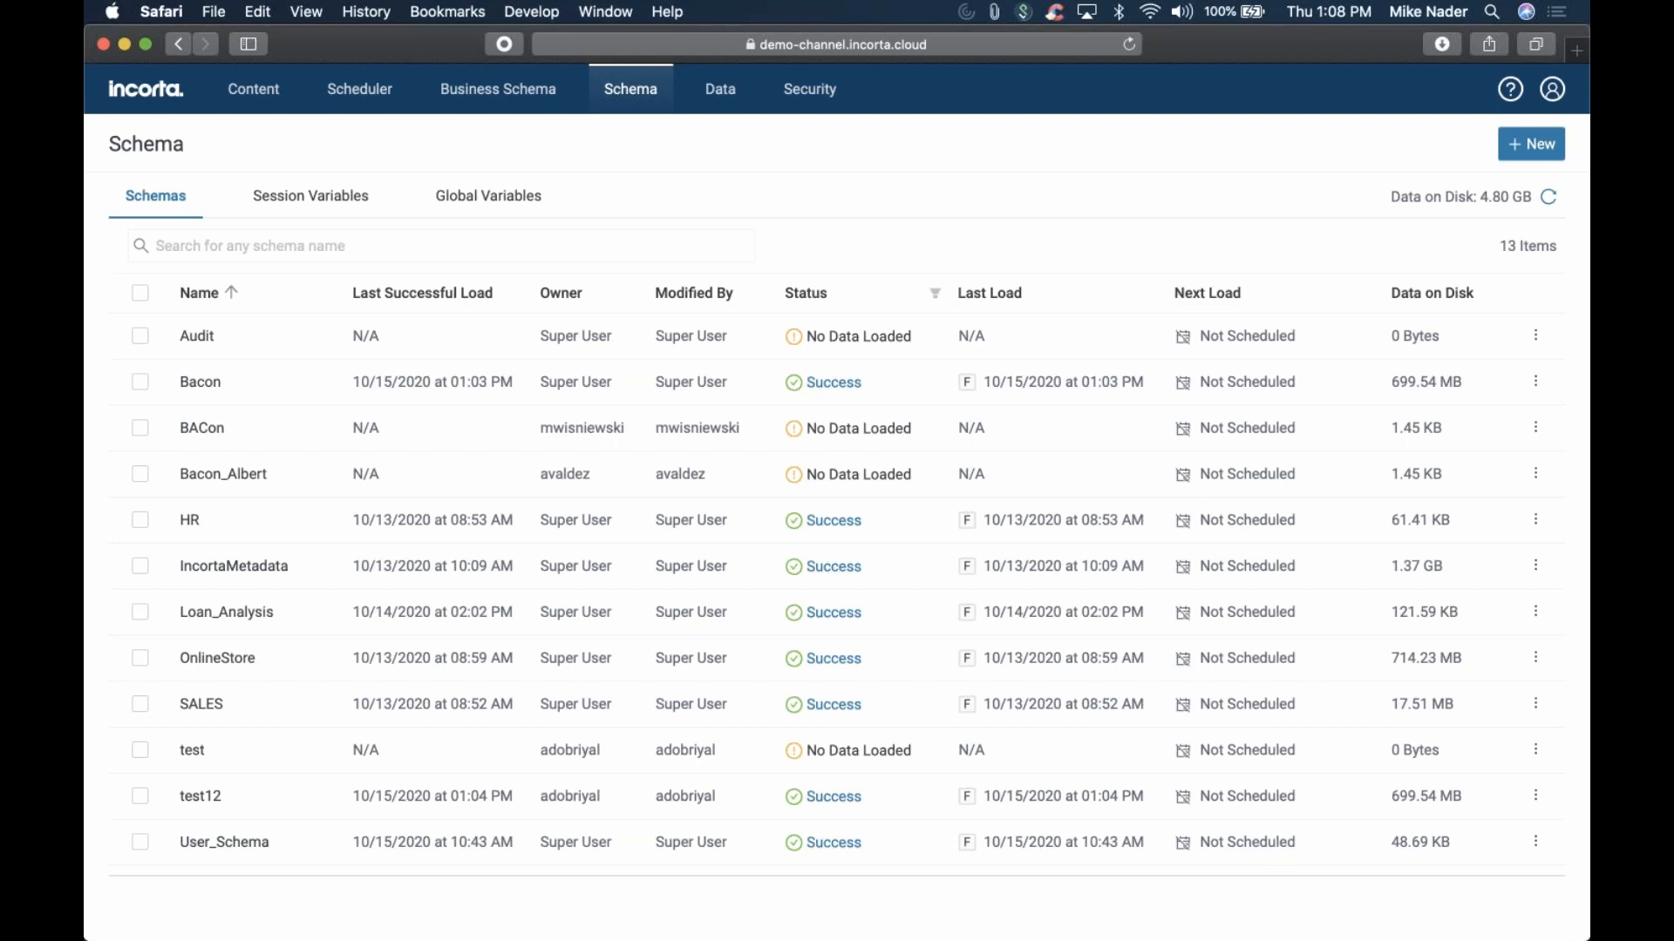
# Open the Bacon schema, look through its list of tables and display the schema's join diagram
pyautogui.click(224, 388)
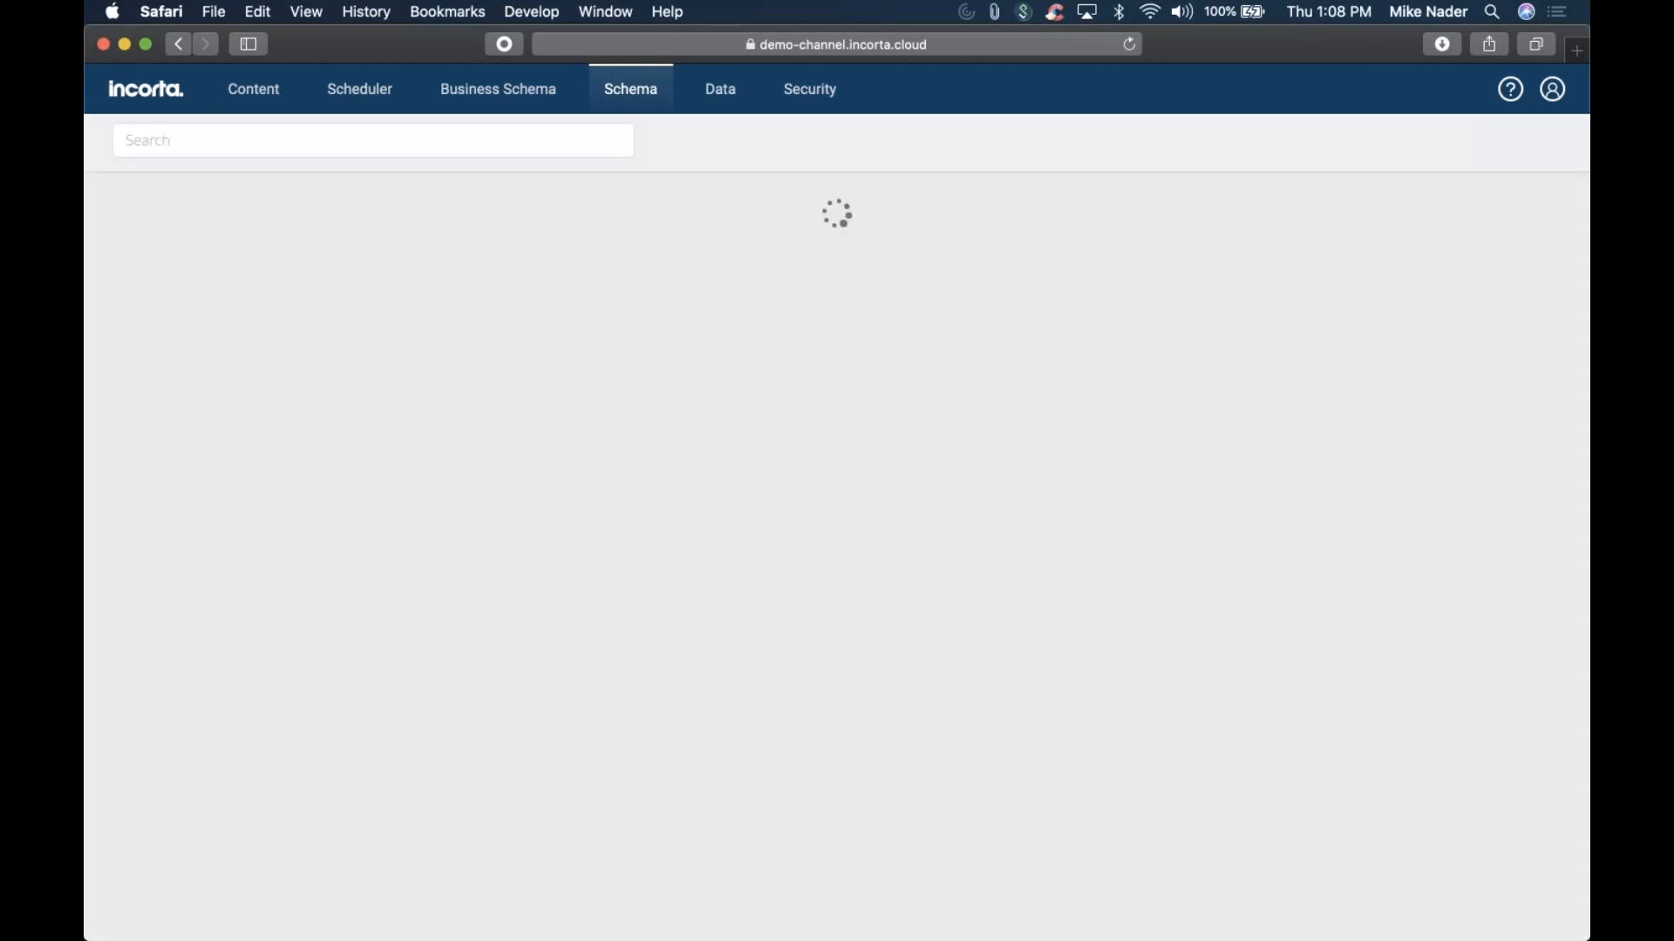
pyautogui.scroll(-5, 441, 550)
pyautogui.scroll(-15, 836, 601)
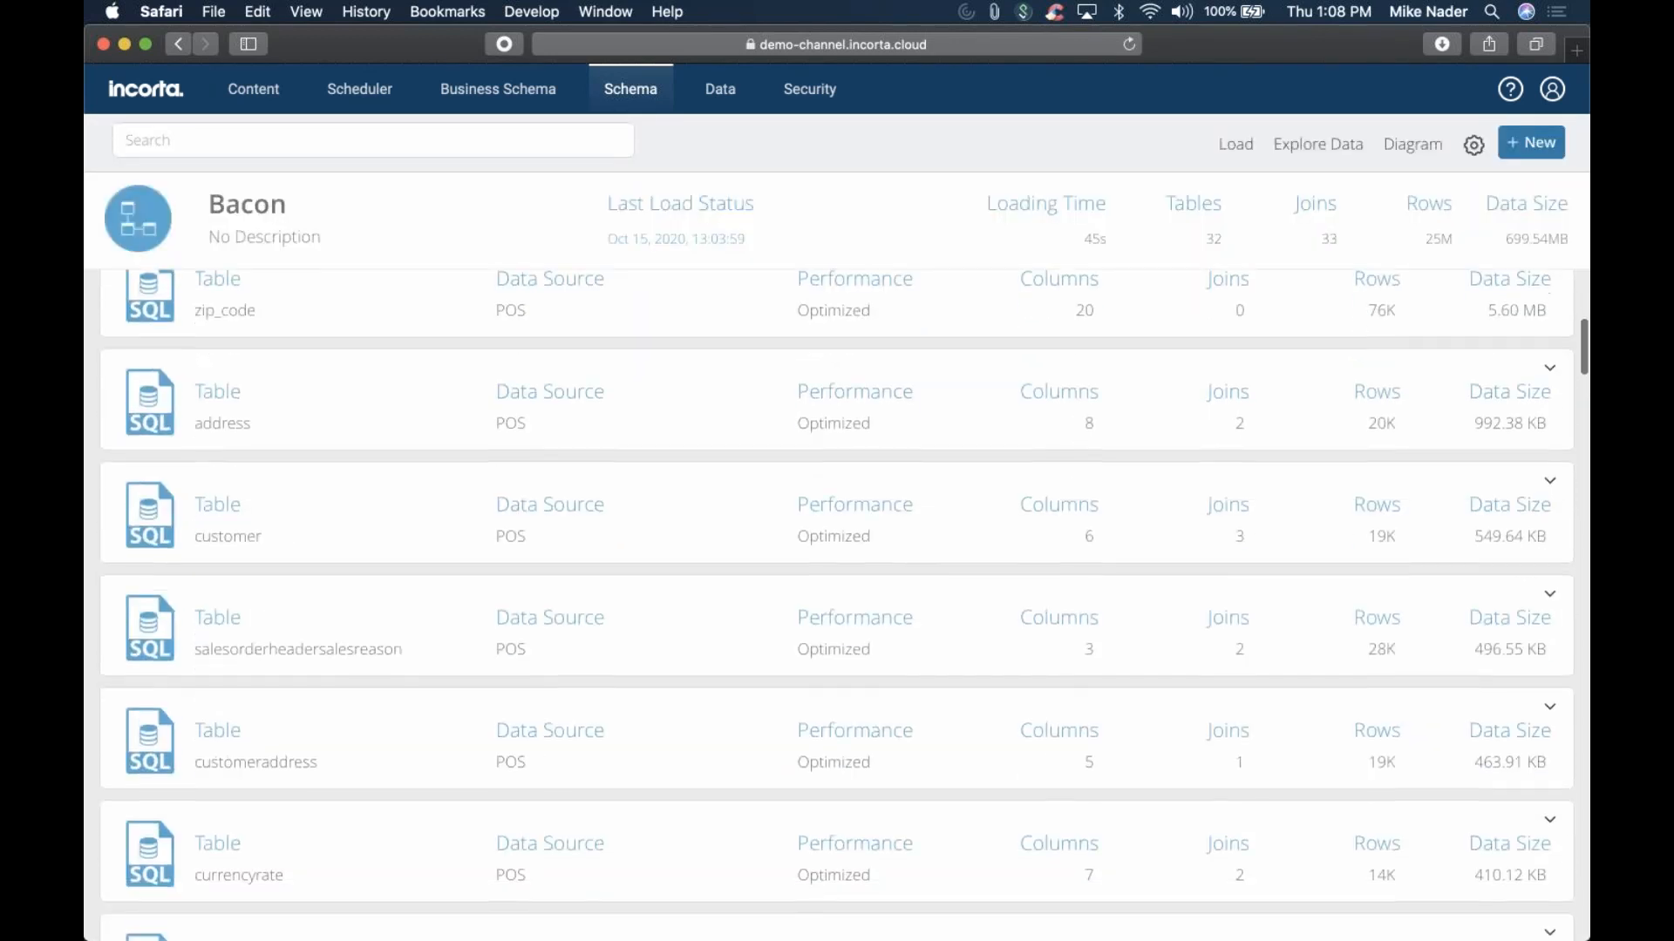
pyautogui.scroll(-5, 837, 602)
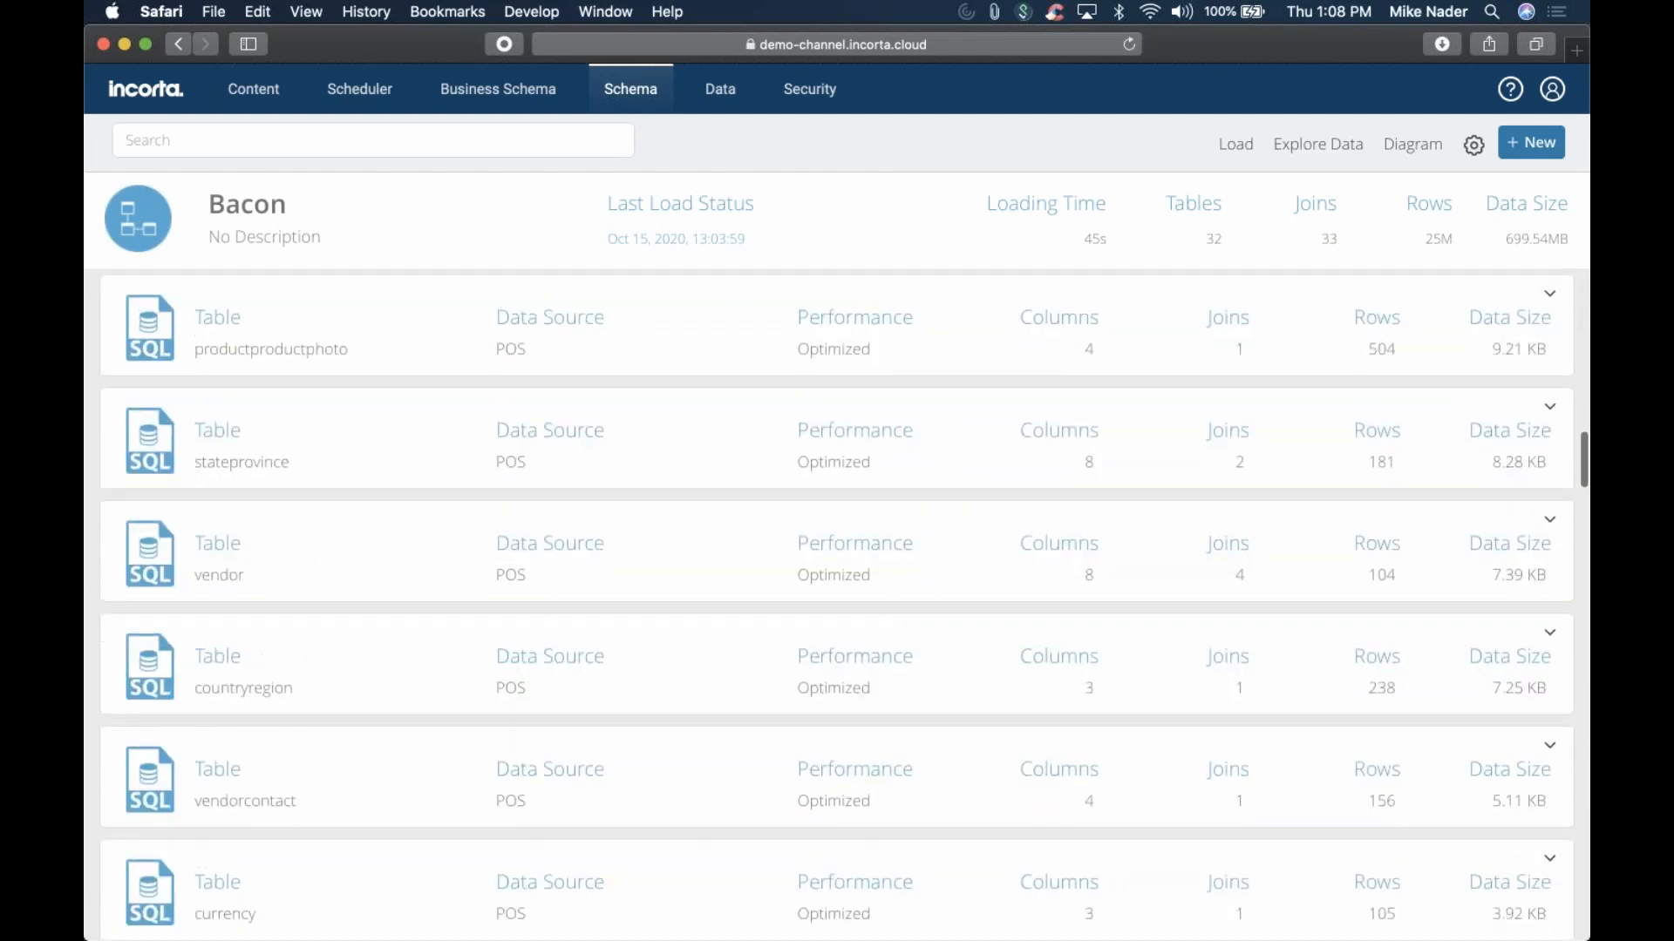
pyautogui.scroll(-1, 837, 601)
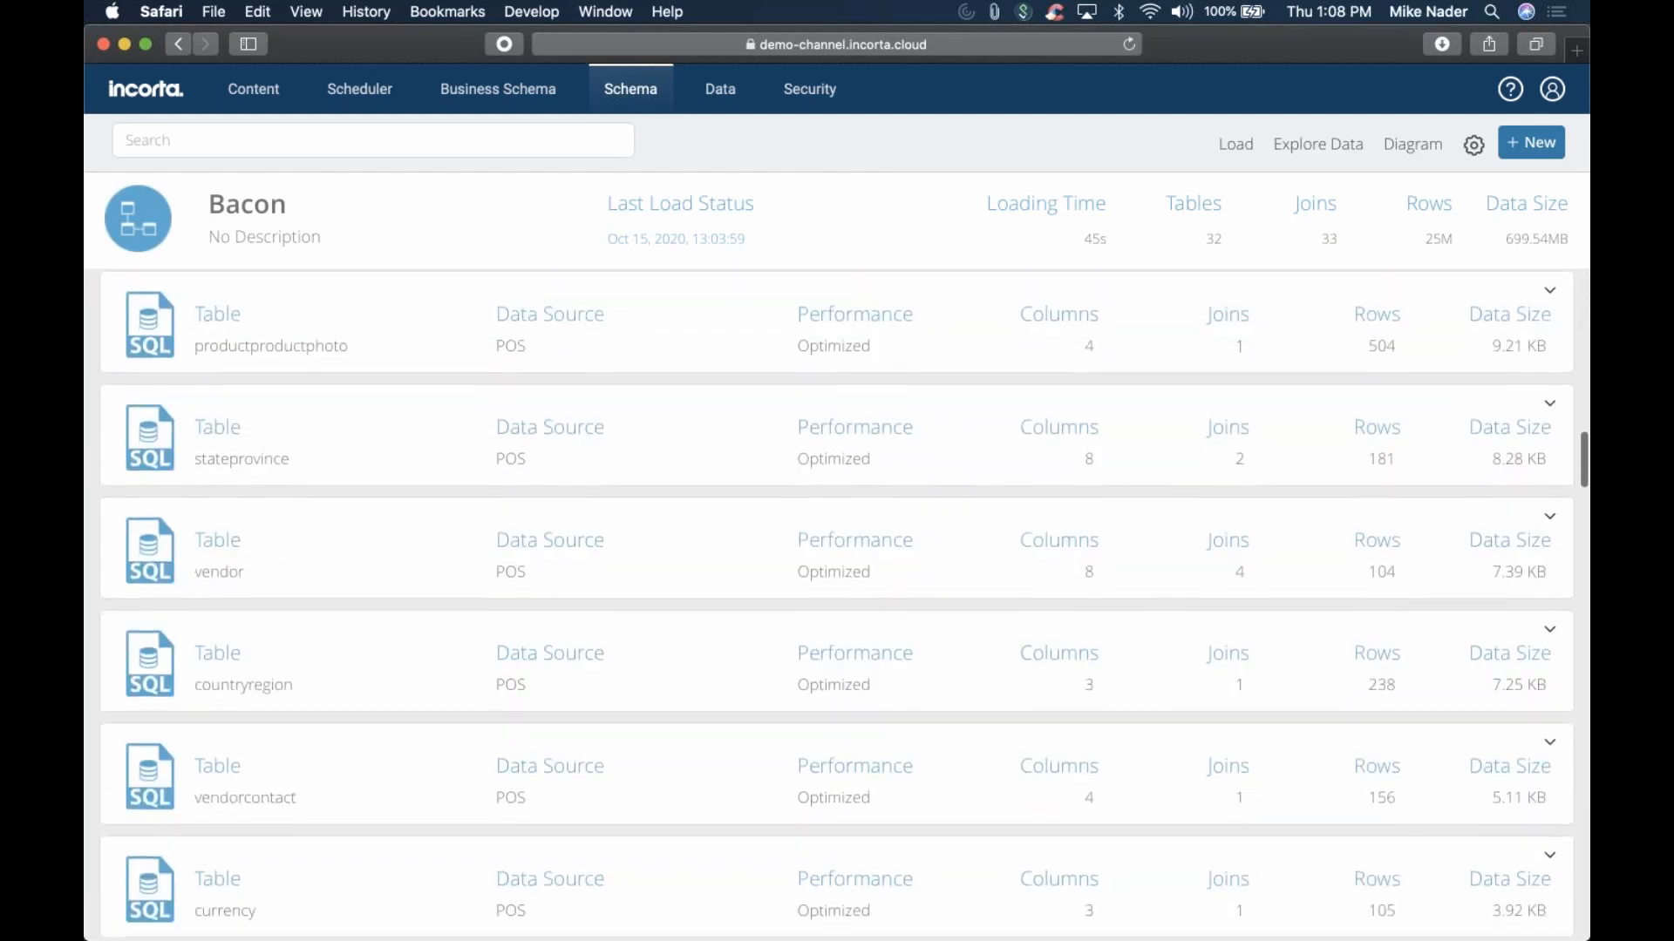
pyautogui.click(1412, 150)
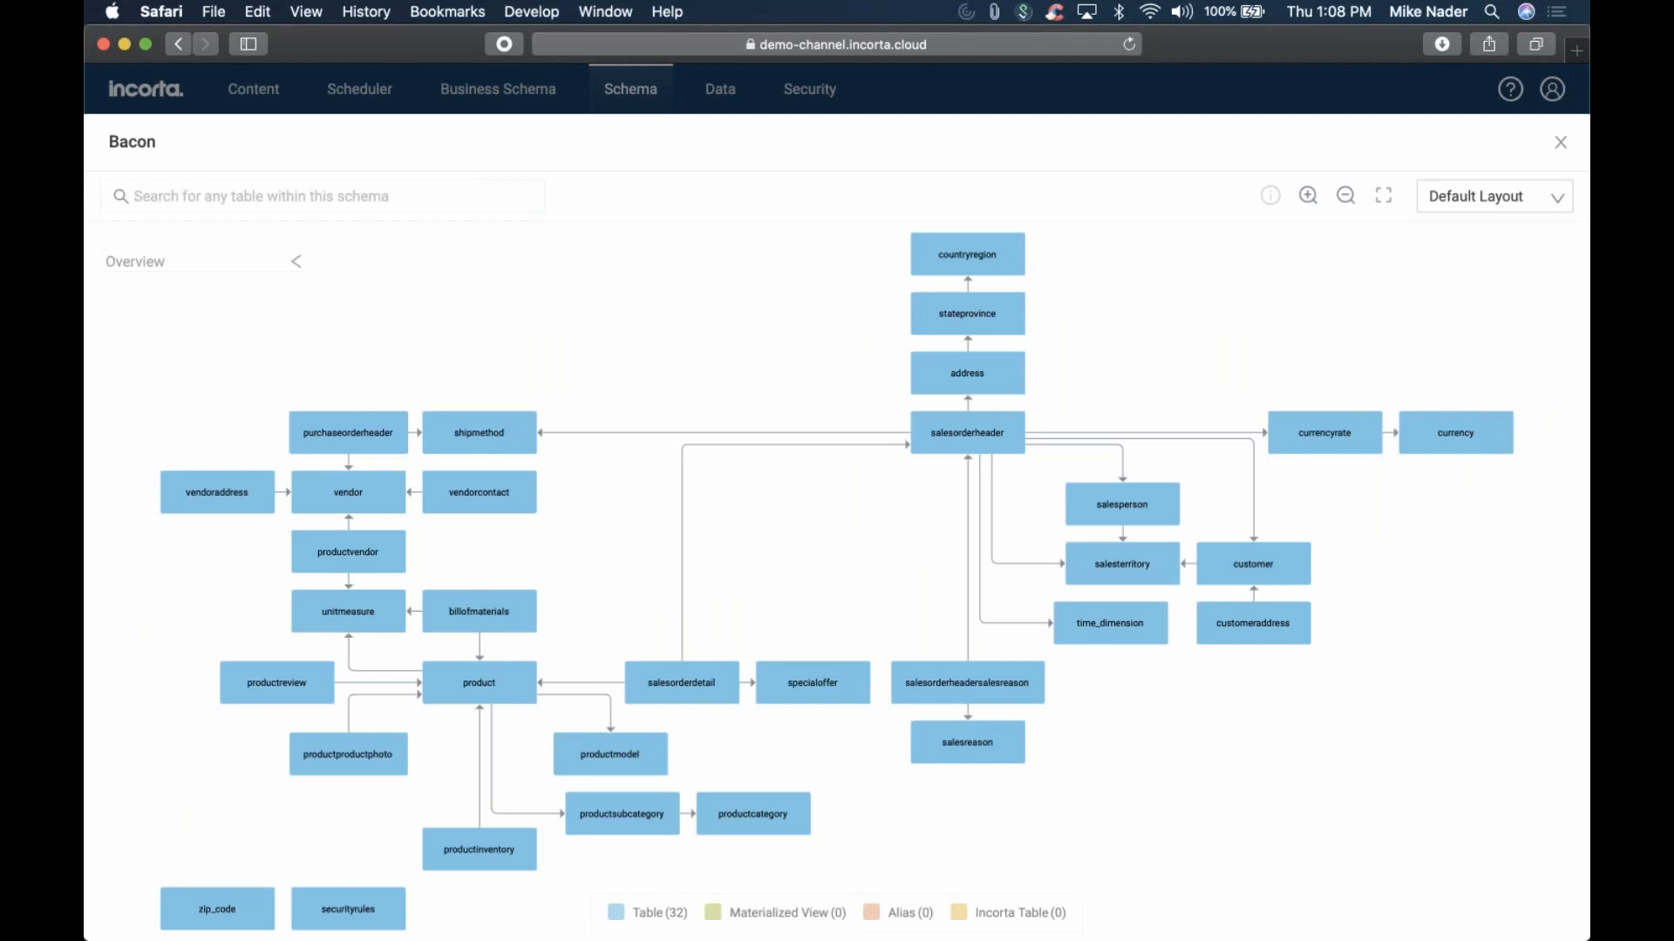
pyautogui.moveTo(101, 867)
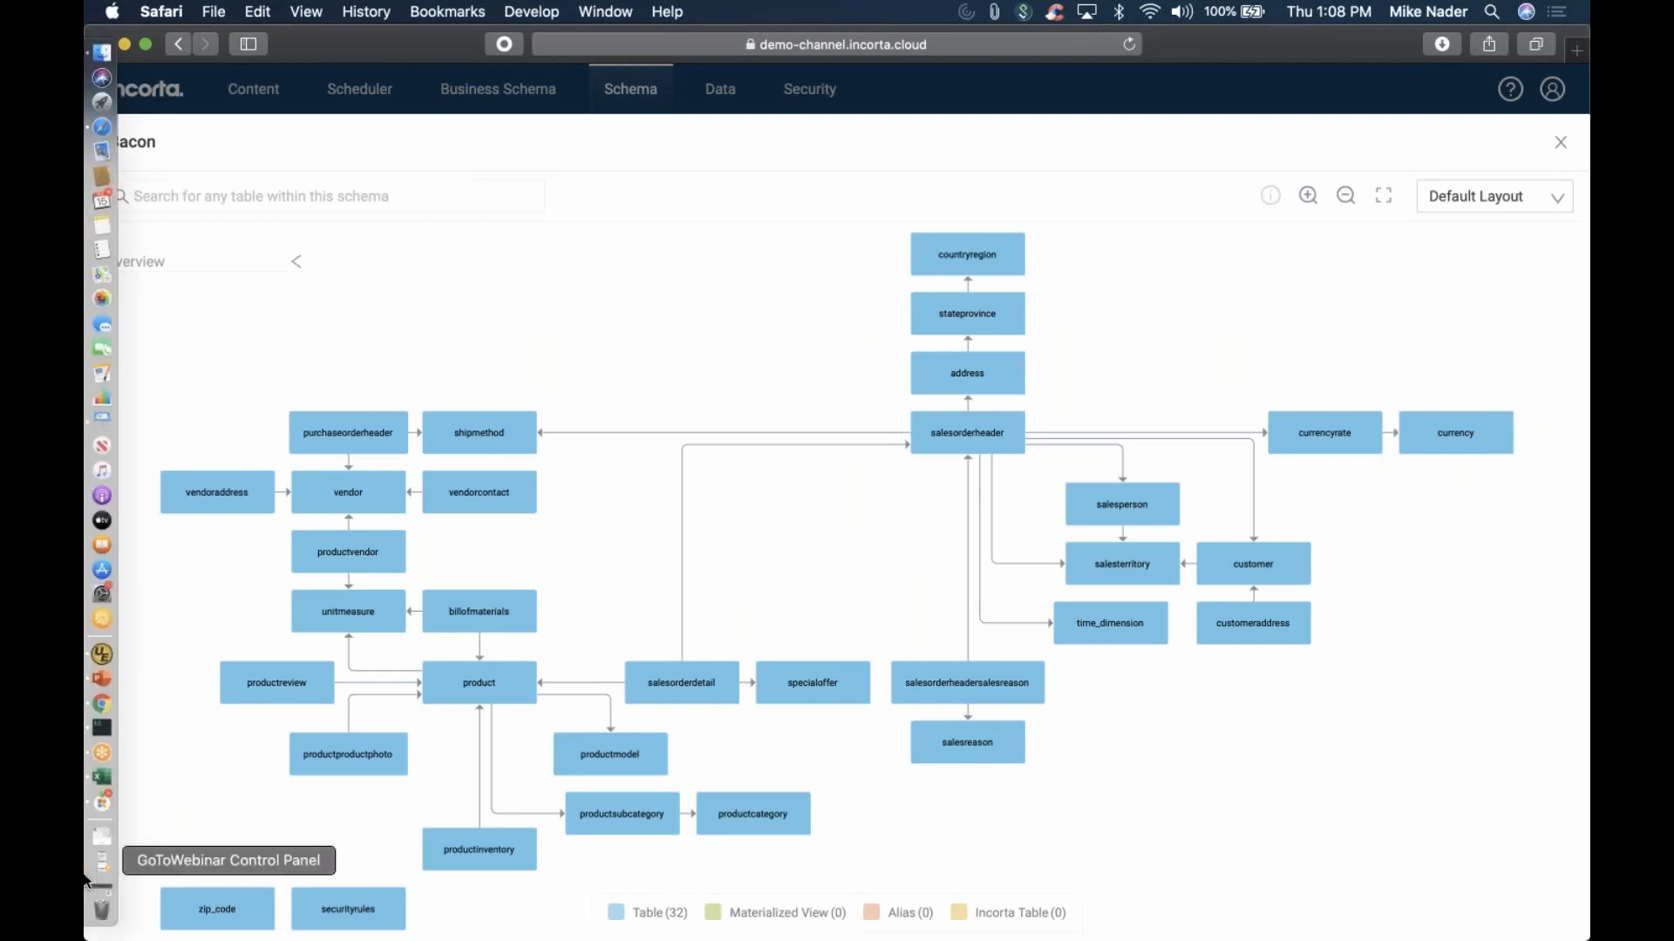
pyautogui.click(101, 863)
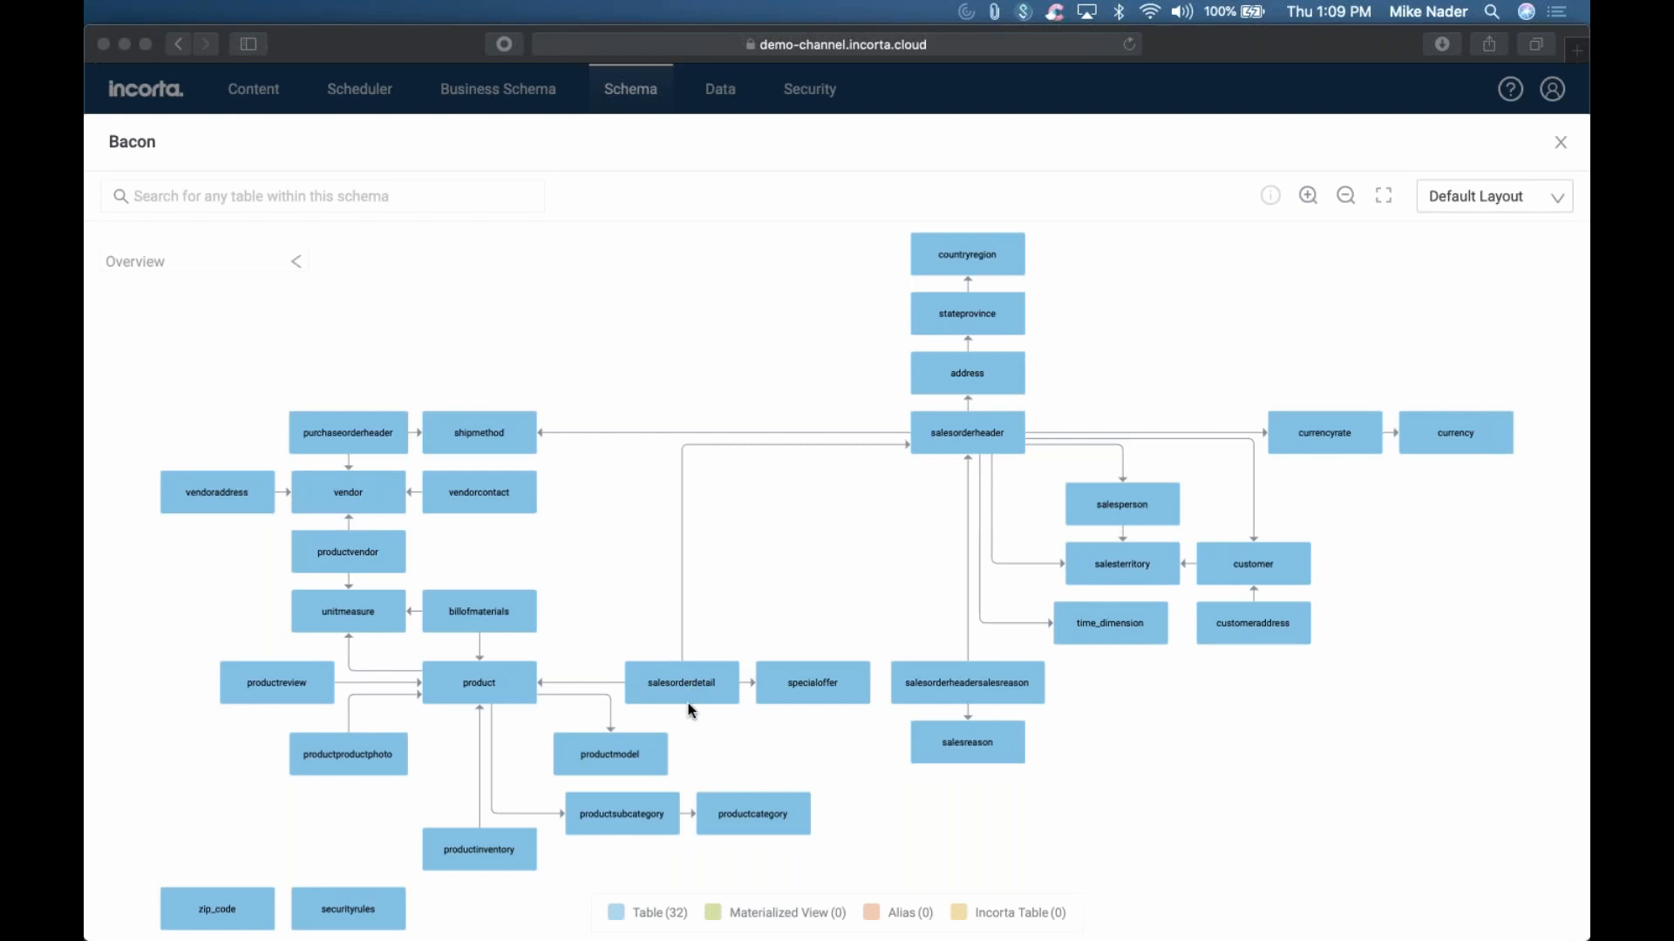
# Examine the salesorderheader table's details, key column, child joins and parent joins in the diagram, and close the details
pyautogui.click(980, 447)
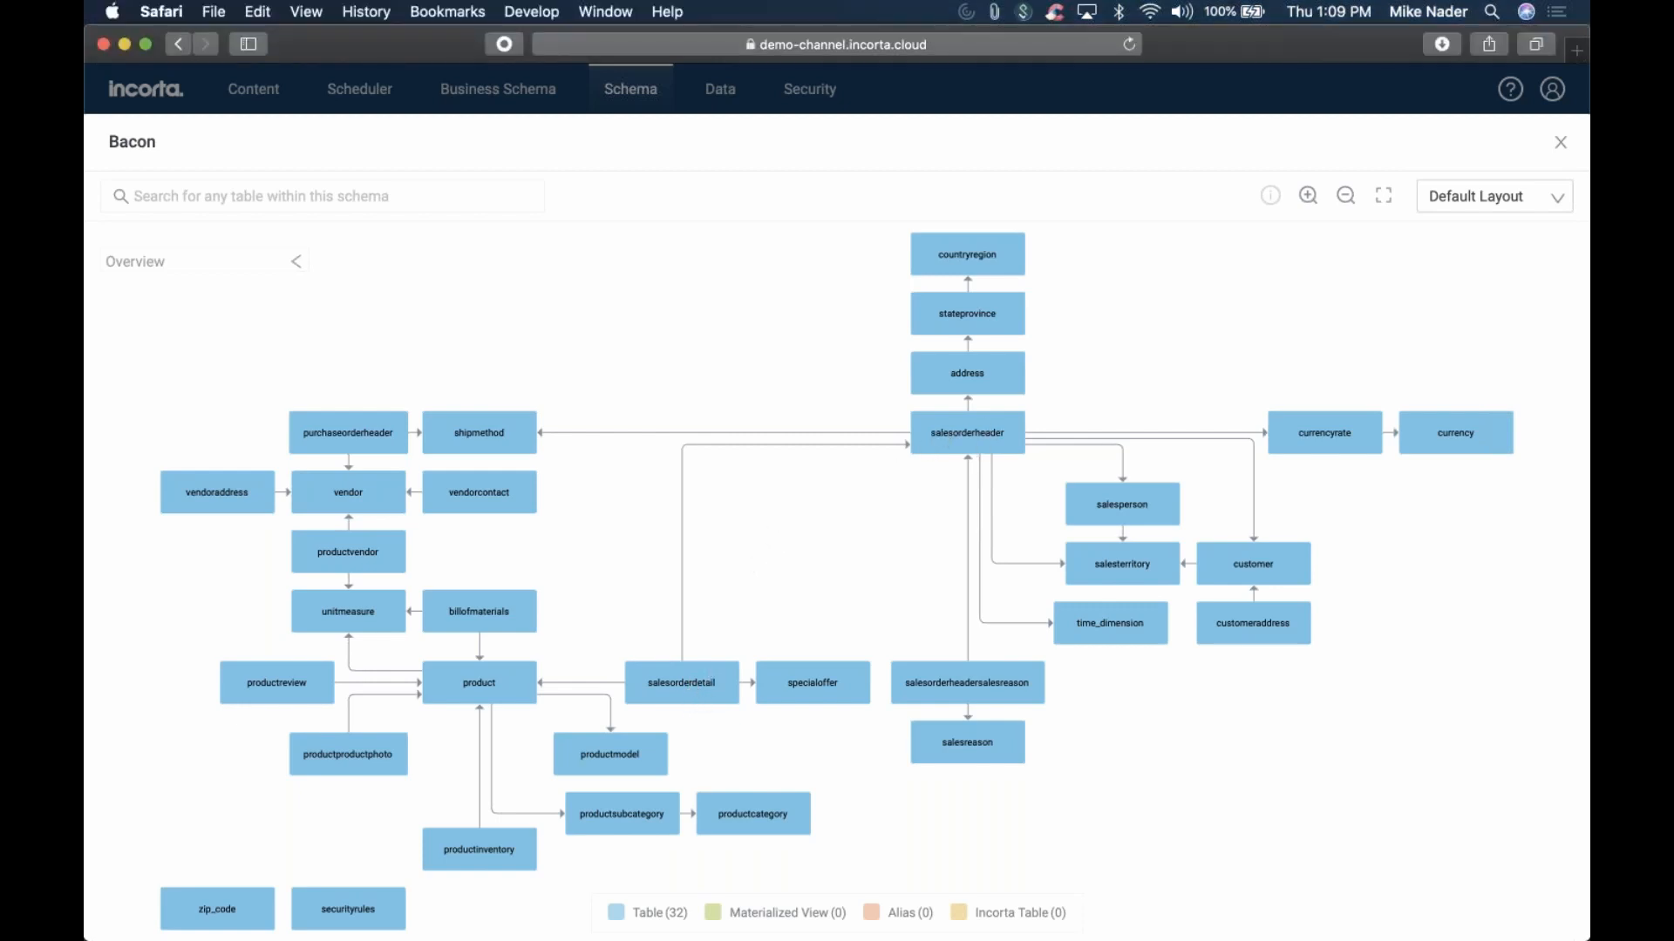
pyautogui.click(980, 447)
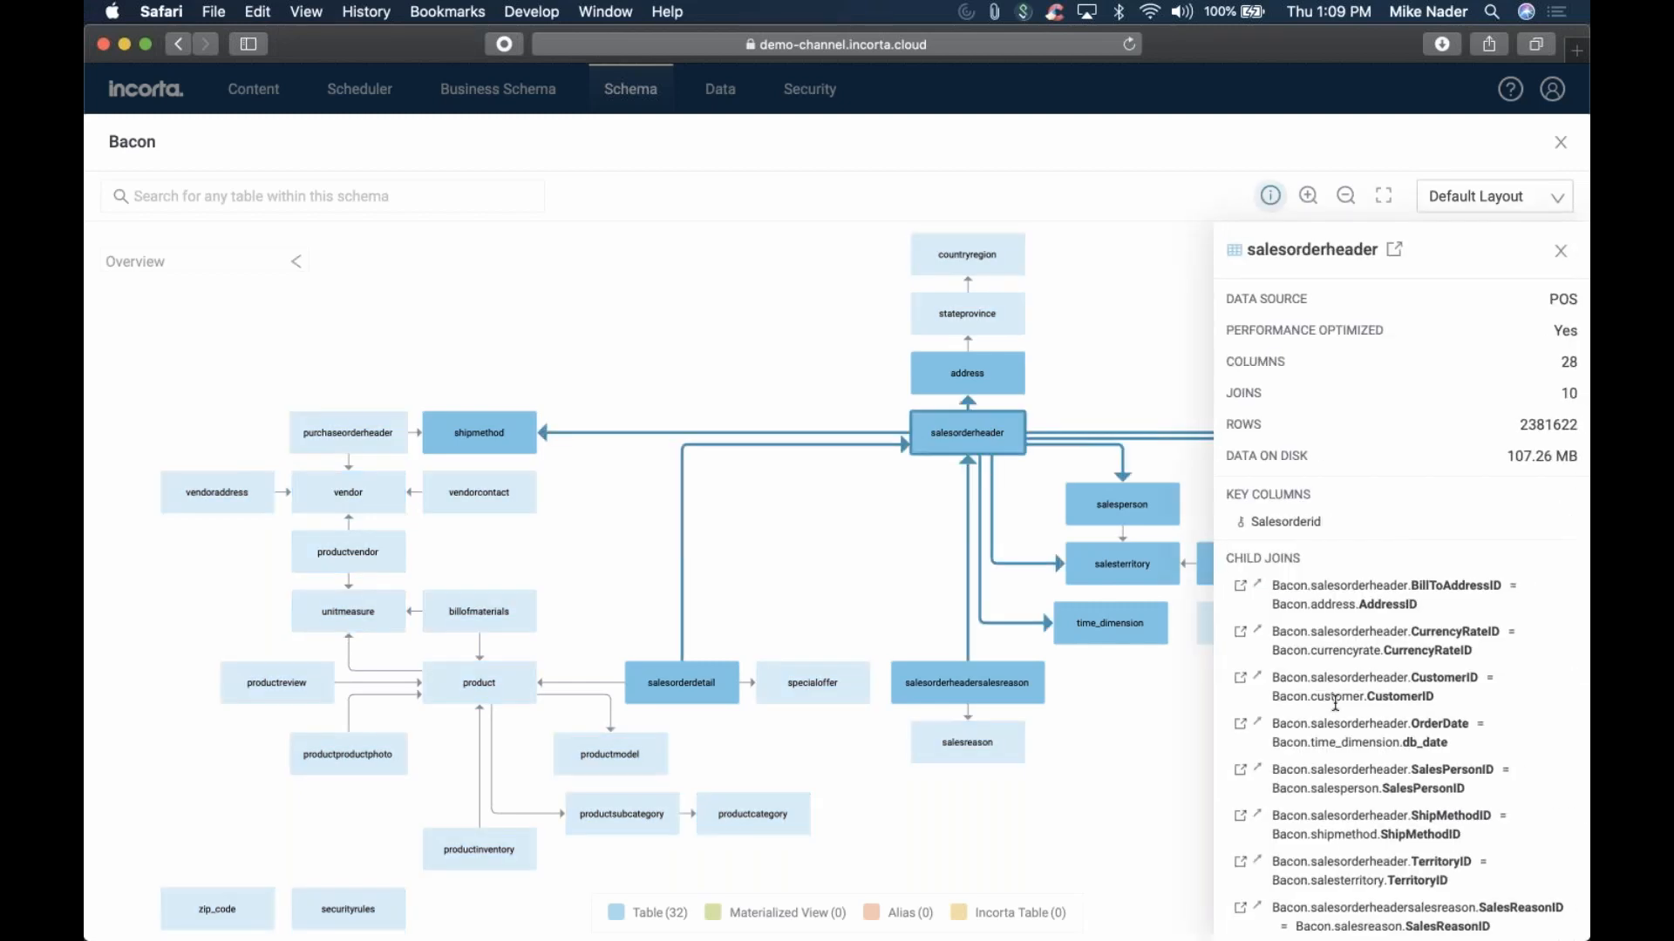
pyautogui.scroll(-5, 1343, 702)
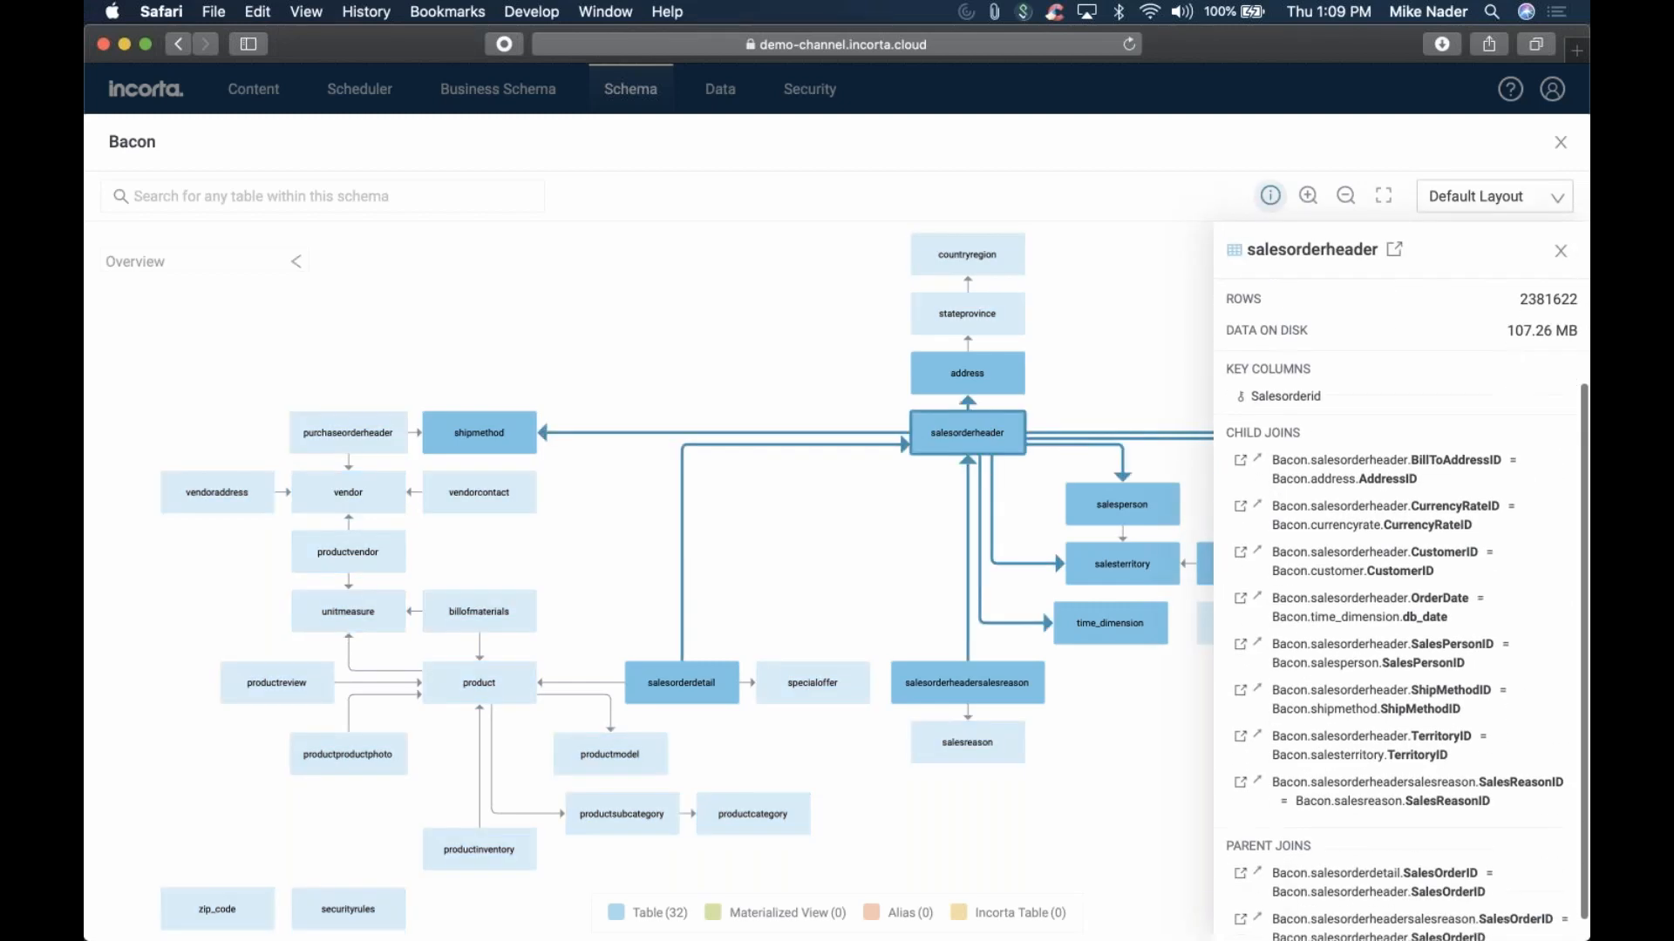
pyautogui.scroll(5, 1404, 610)
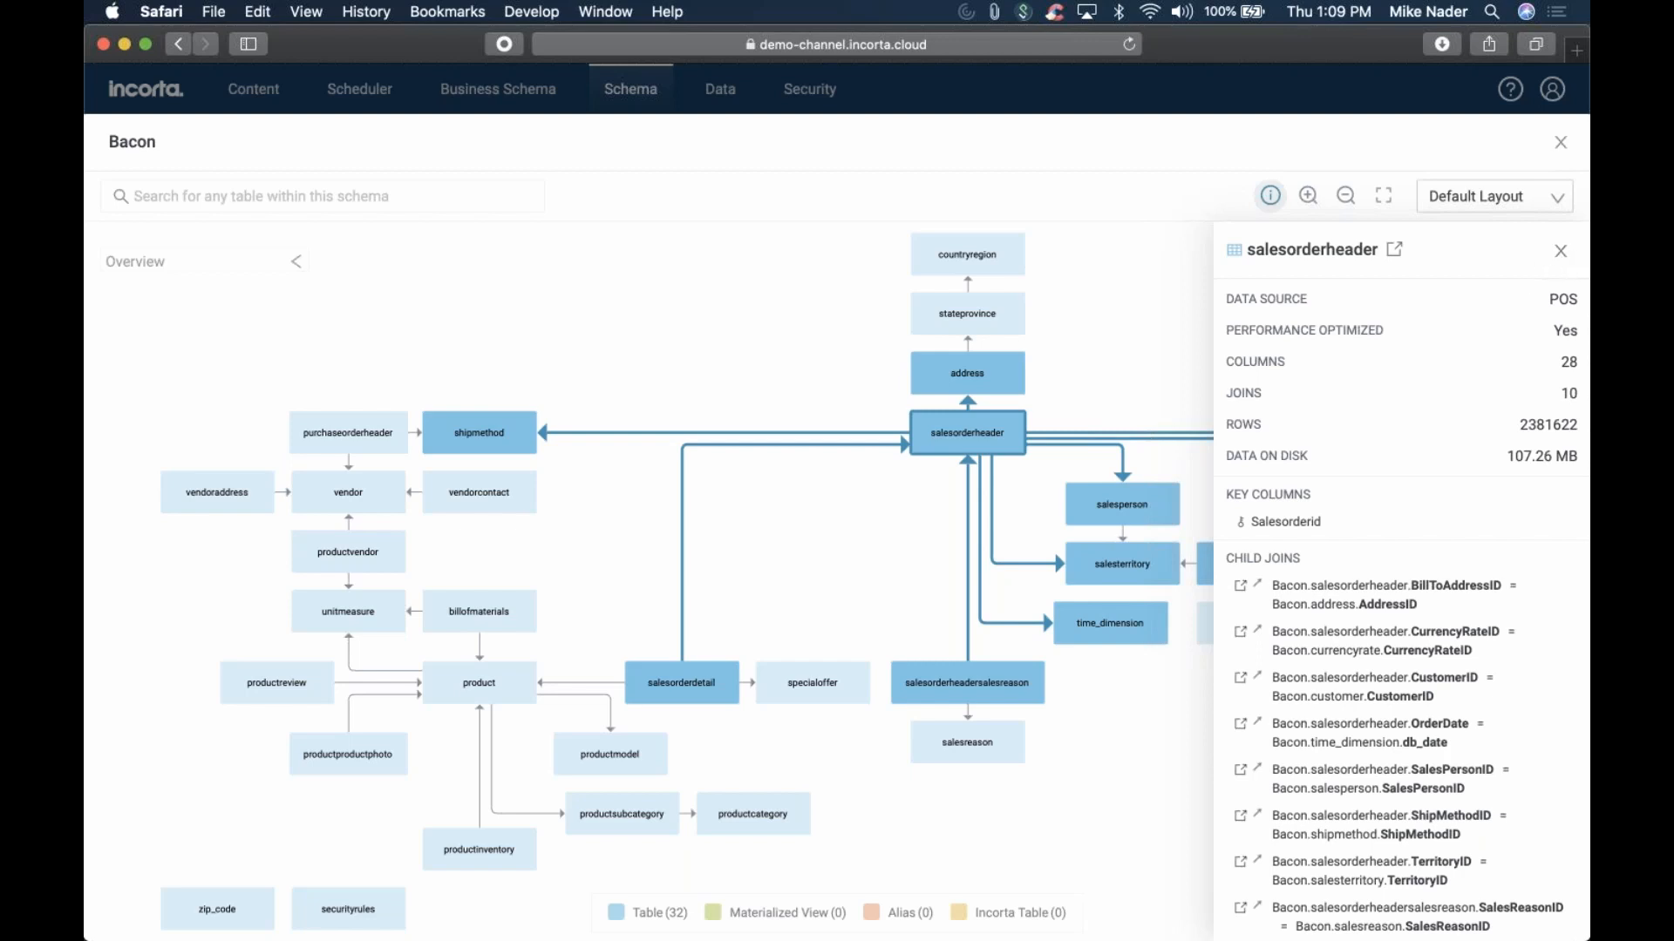
pyautogui.click(747, 354)
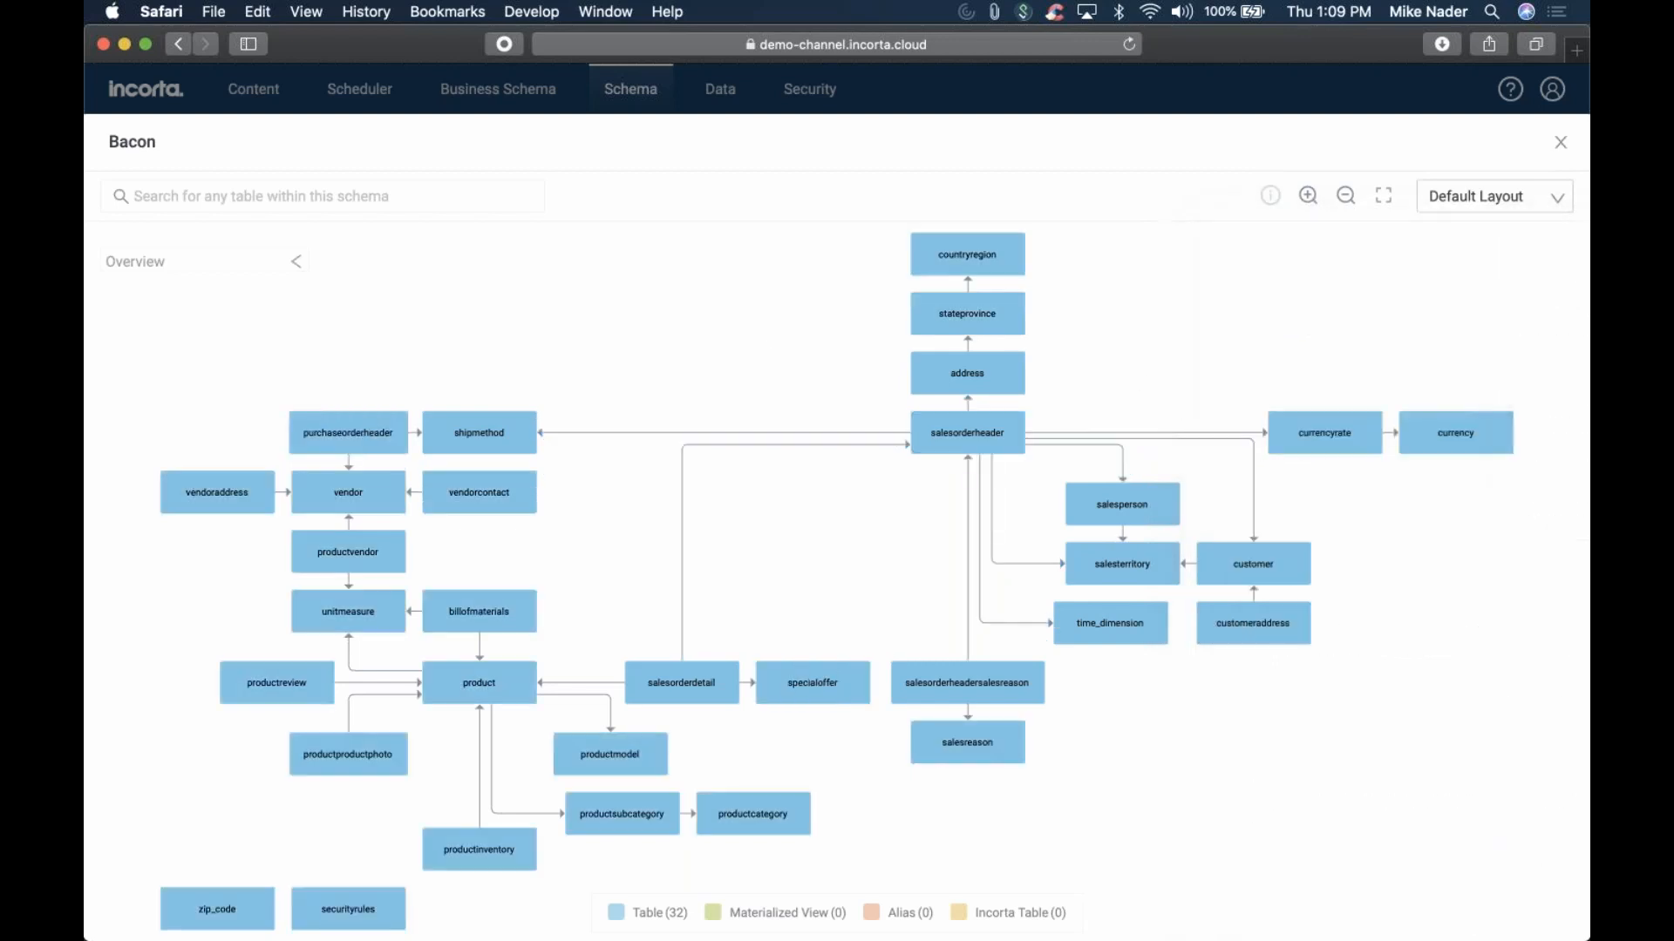
# Open the salesorderheader table's definition from the diagram and examine its columns, formula columns and runtime security filters
pyautogui.doubleClick(974, 436)
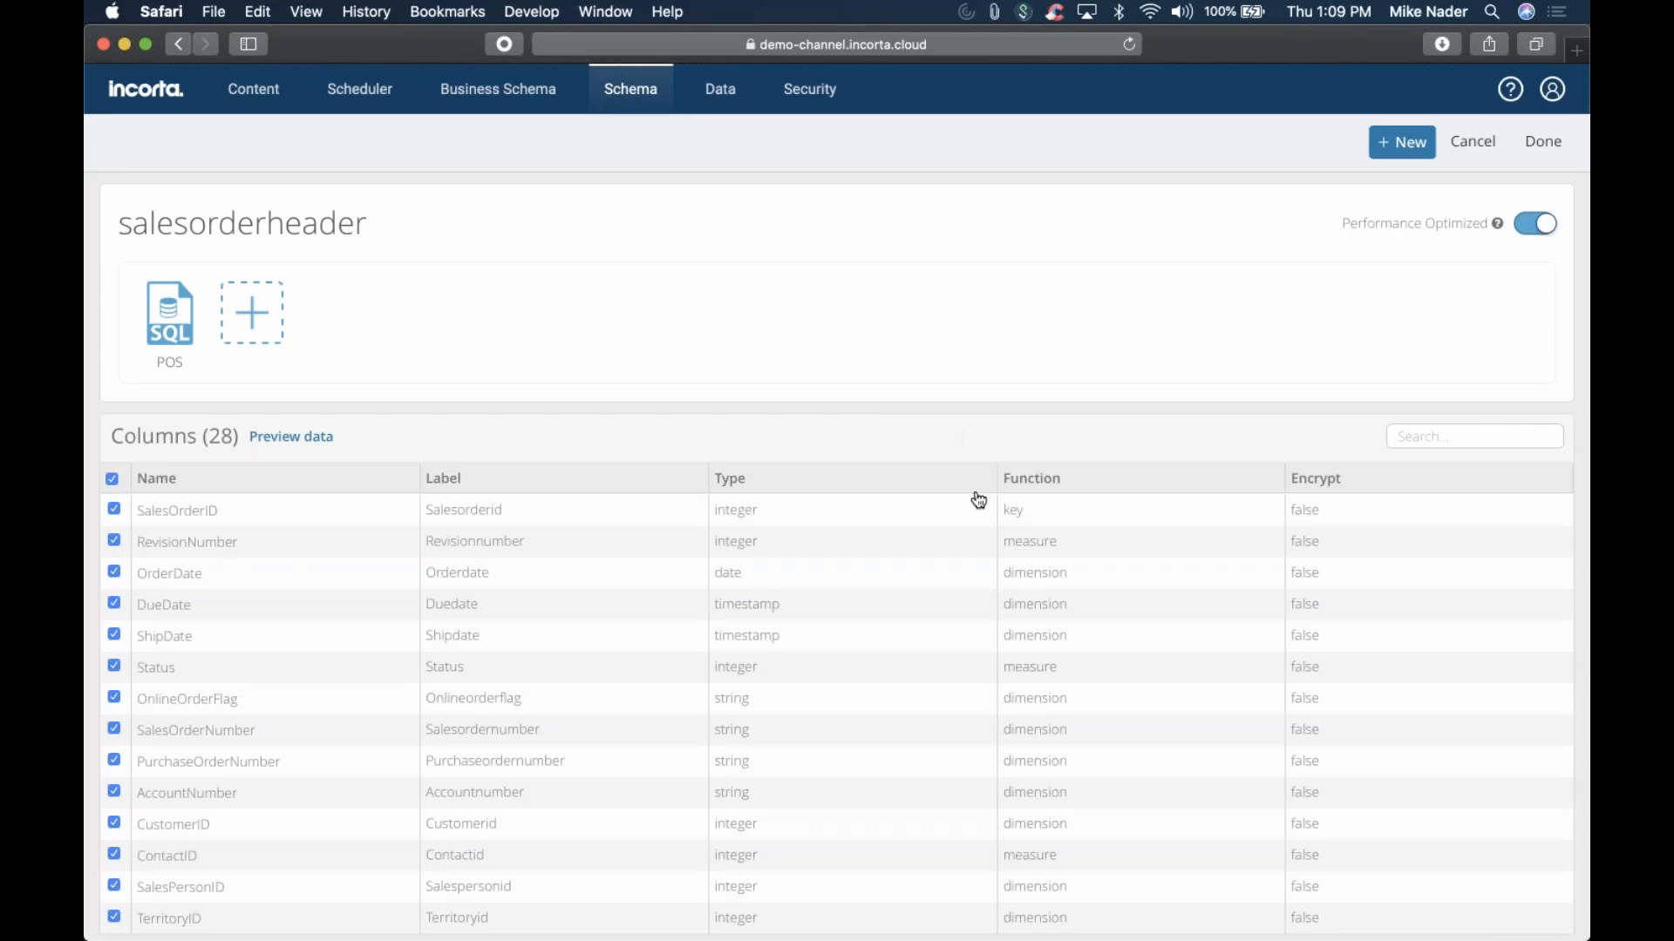
pyautogui.scroll(-4, 976, 498)
pyautogui.scroll(-5, 950, 593)
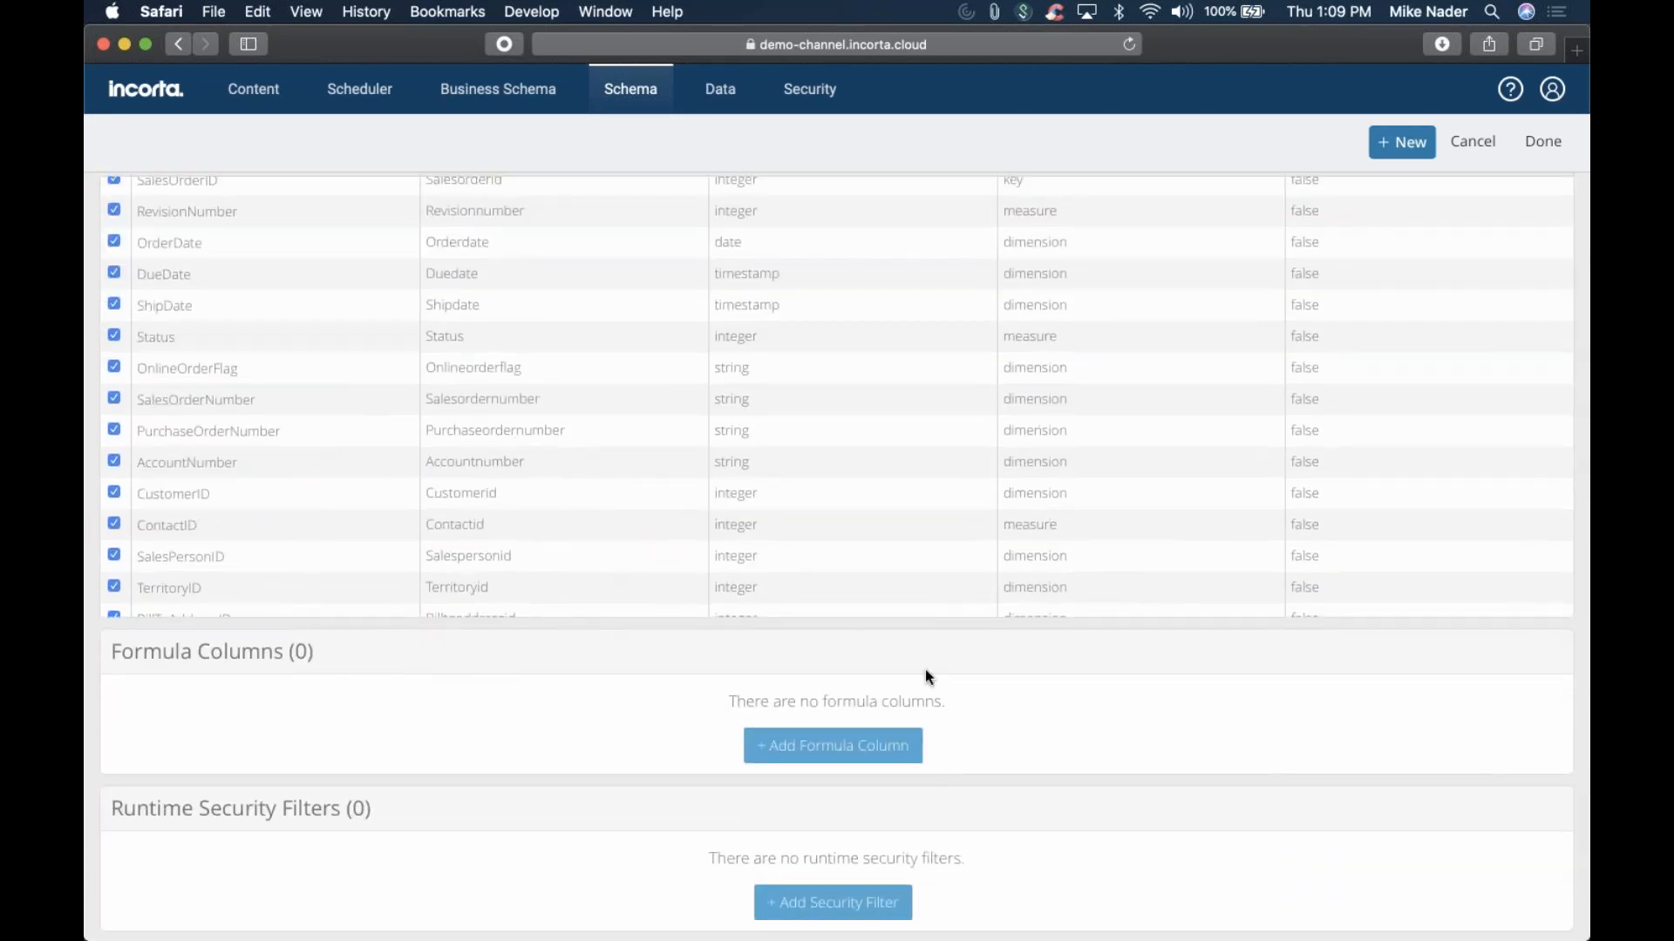
pyautogui.scroll(7, 925, 676)
pyautogui.scroll(1, 926, 676)
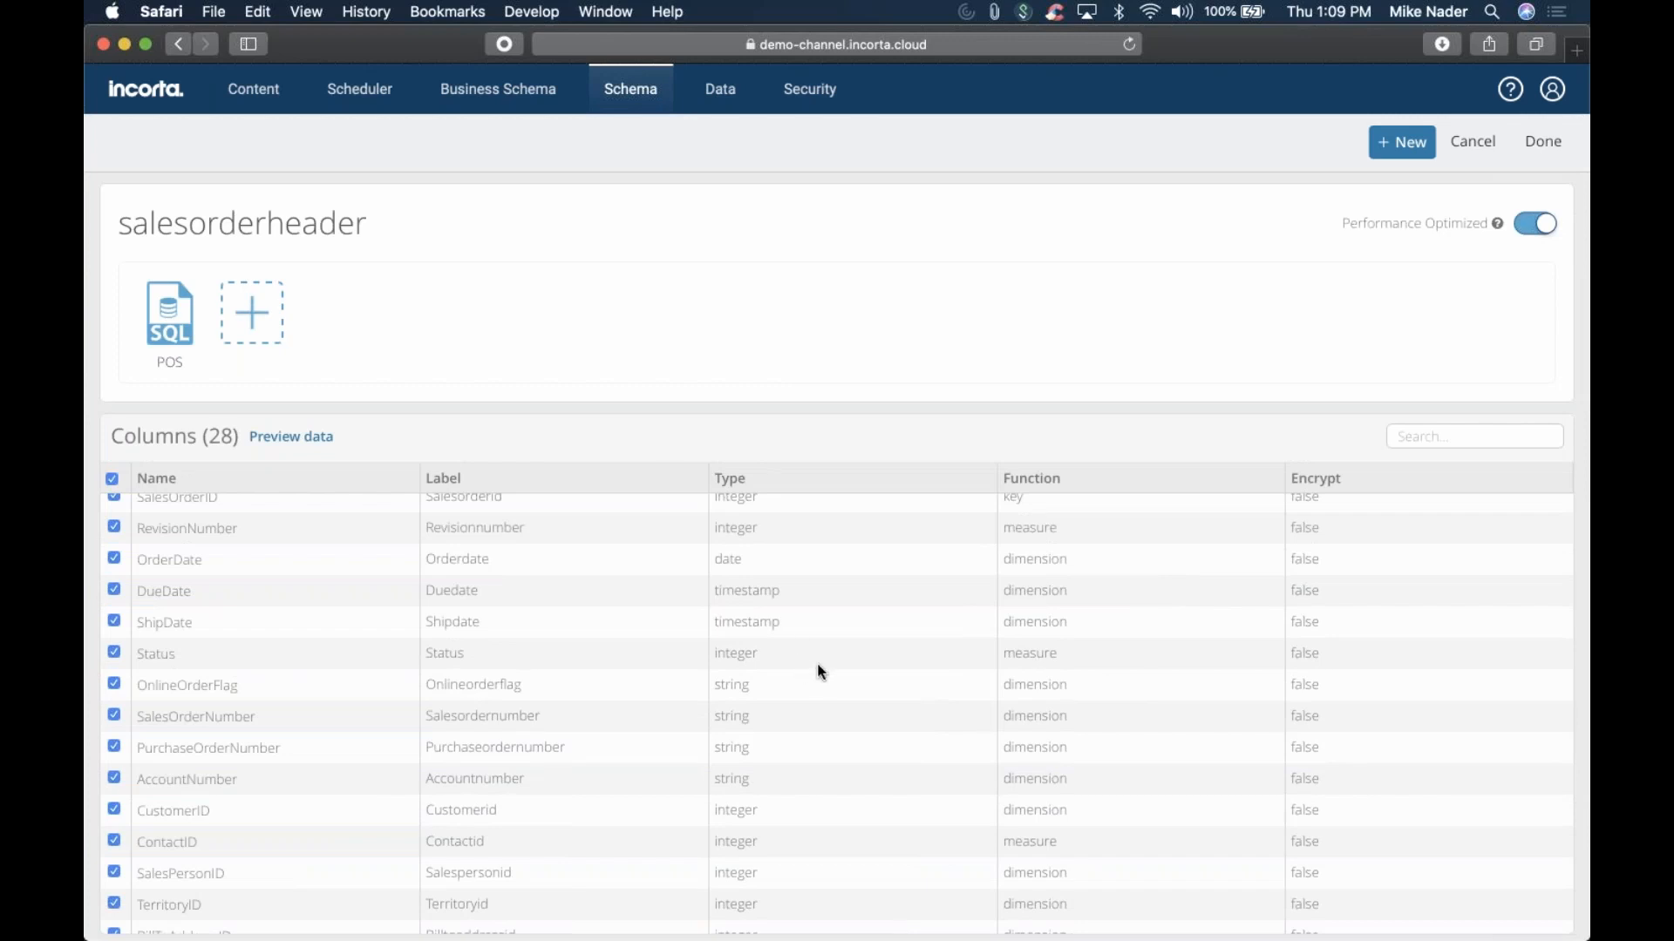
pyautogui.scroll(-3, 830, 688)
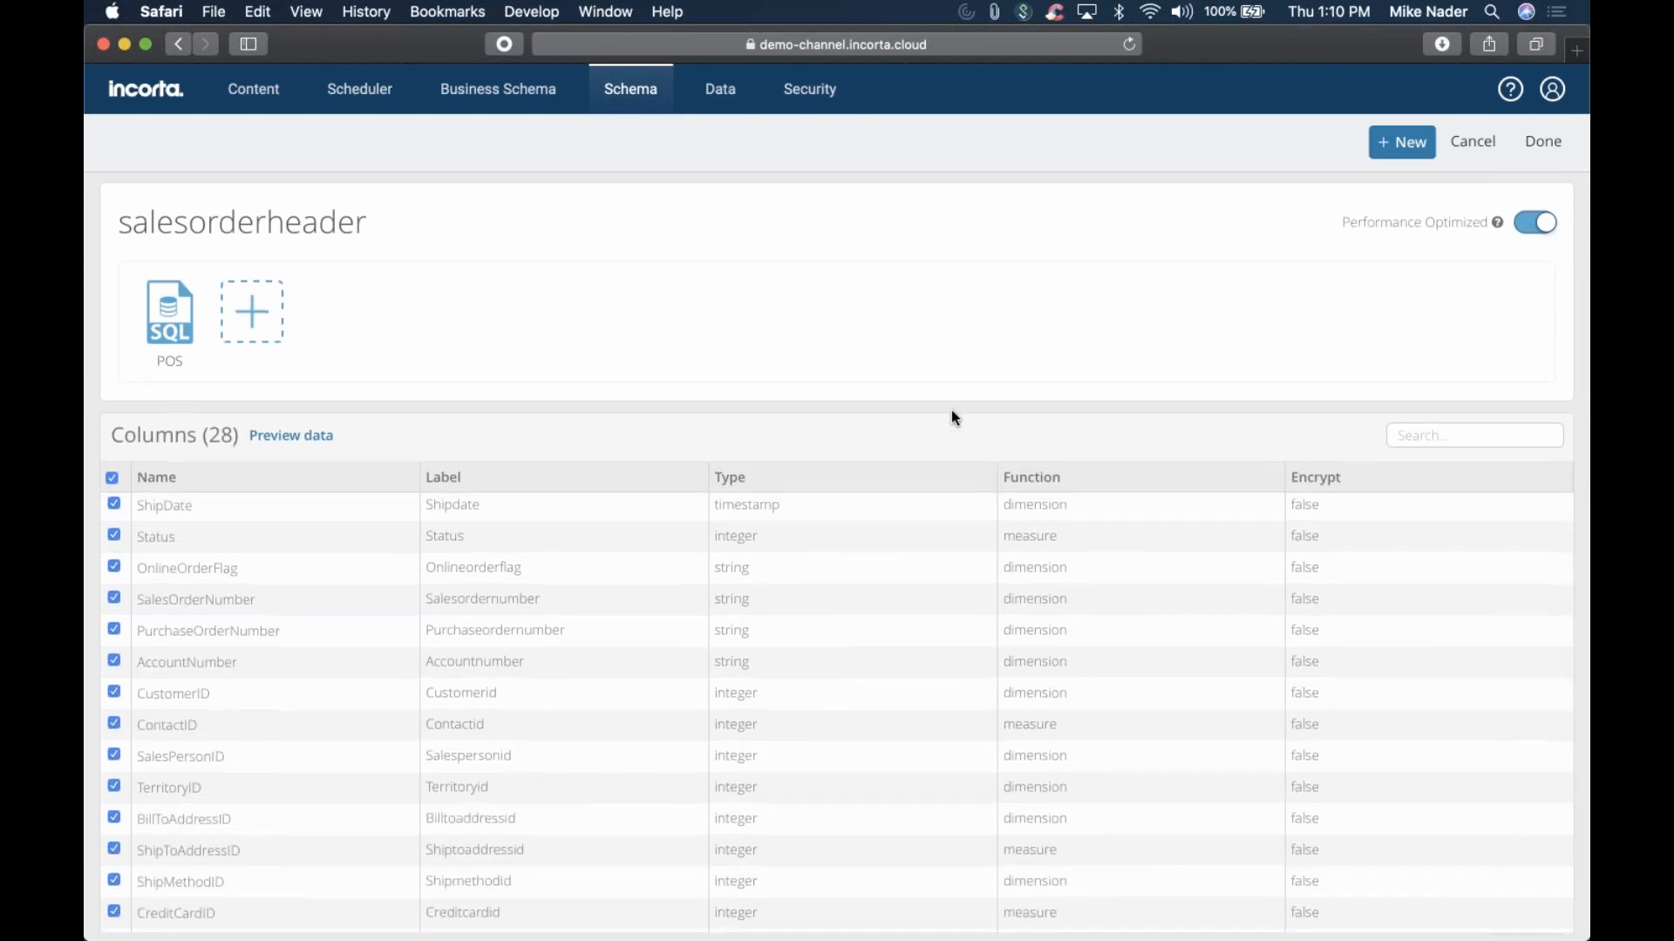
pyautogui.scroll(-5, 953, 414)
pyautogui.scroll(2, 952, 417)
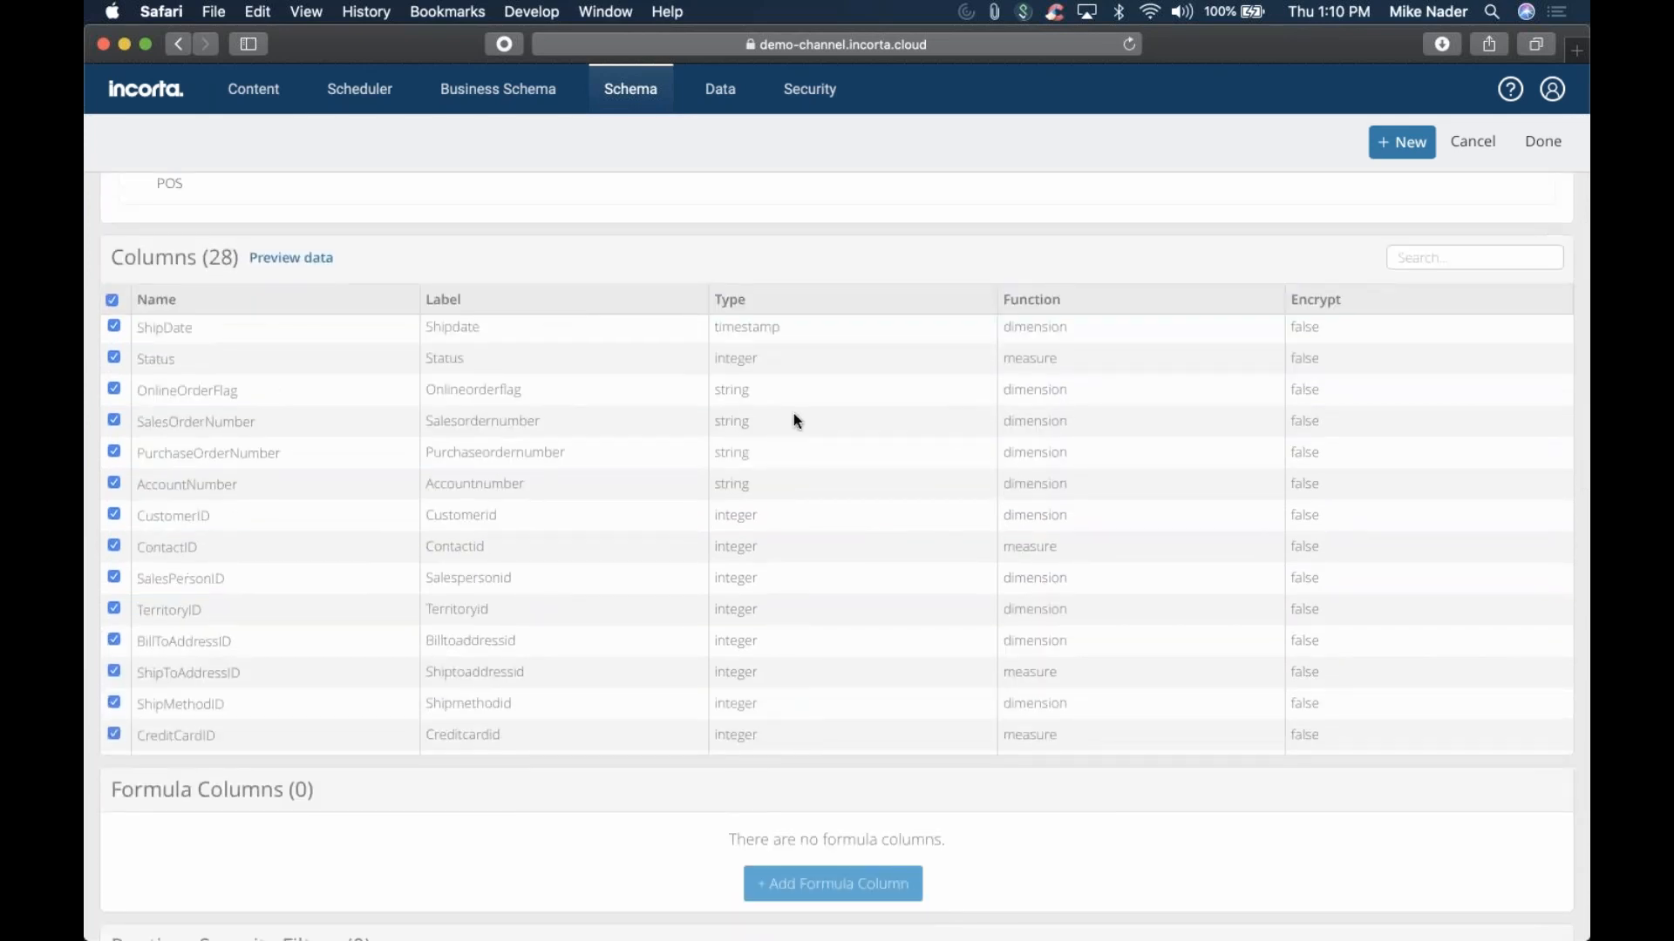
# Open the Status column's label and data type for editing, and leave the salesorderheader table without saving
pyautogui.doubleClick(629, 356)
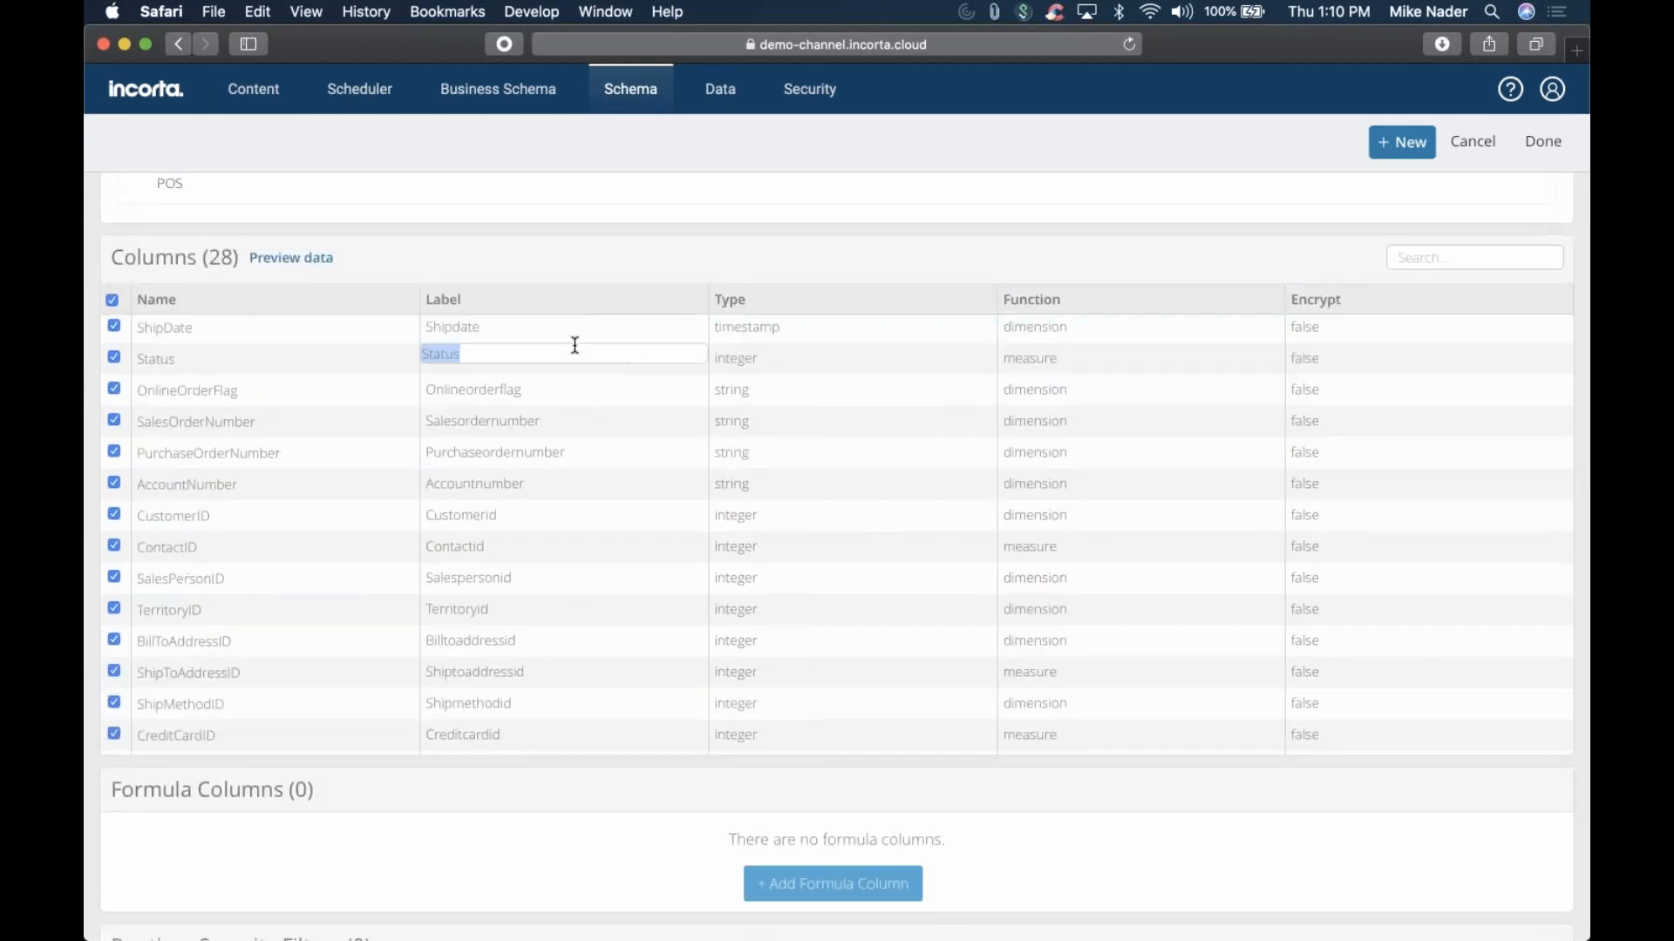
pyautogui.click(362, 356)
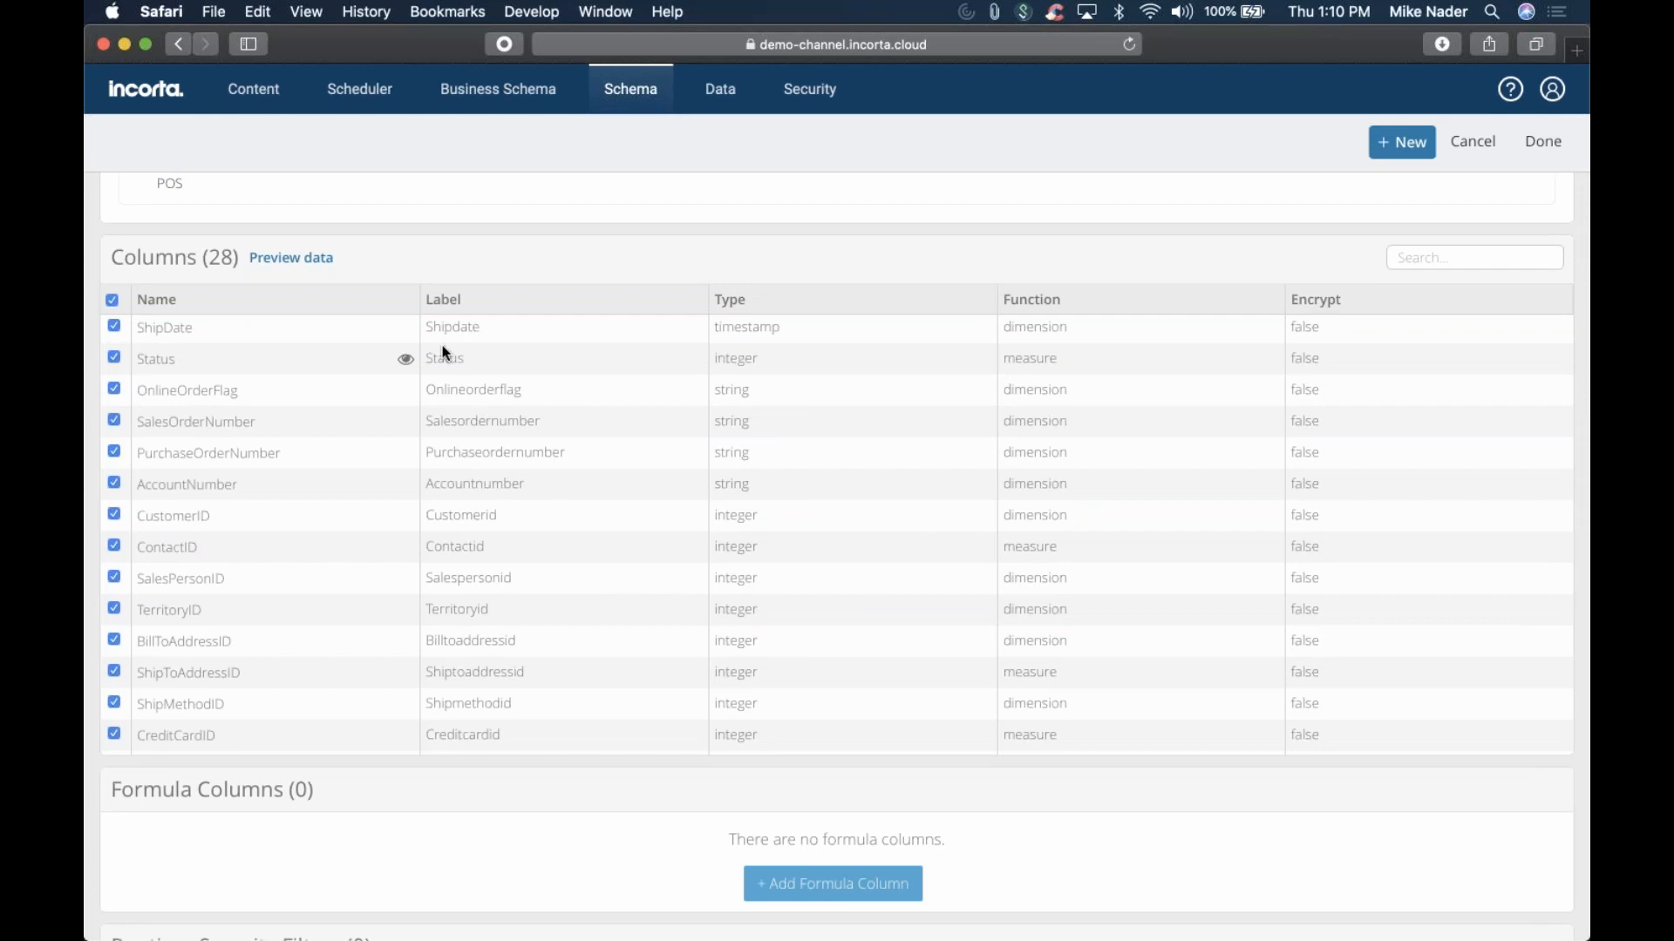
pyautogui.doubleClick(726, 361)
pyautogui.click(788, 262)
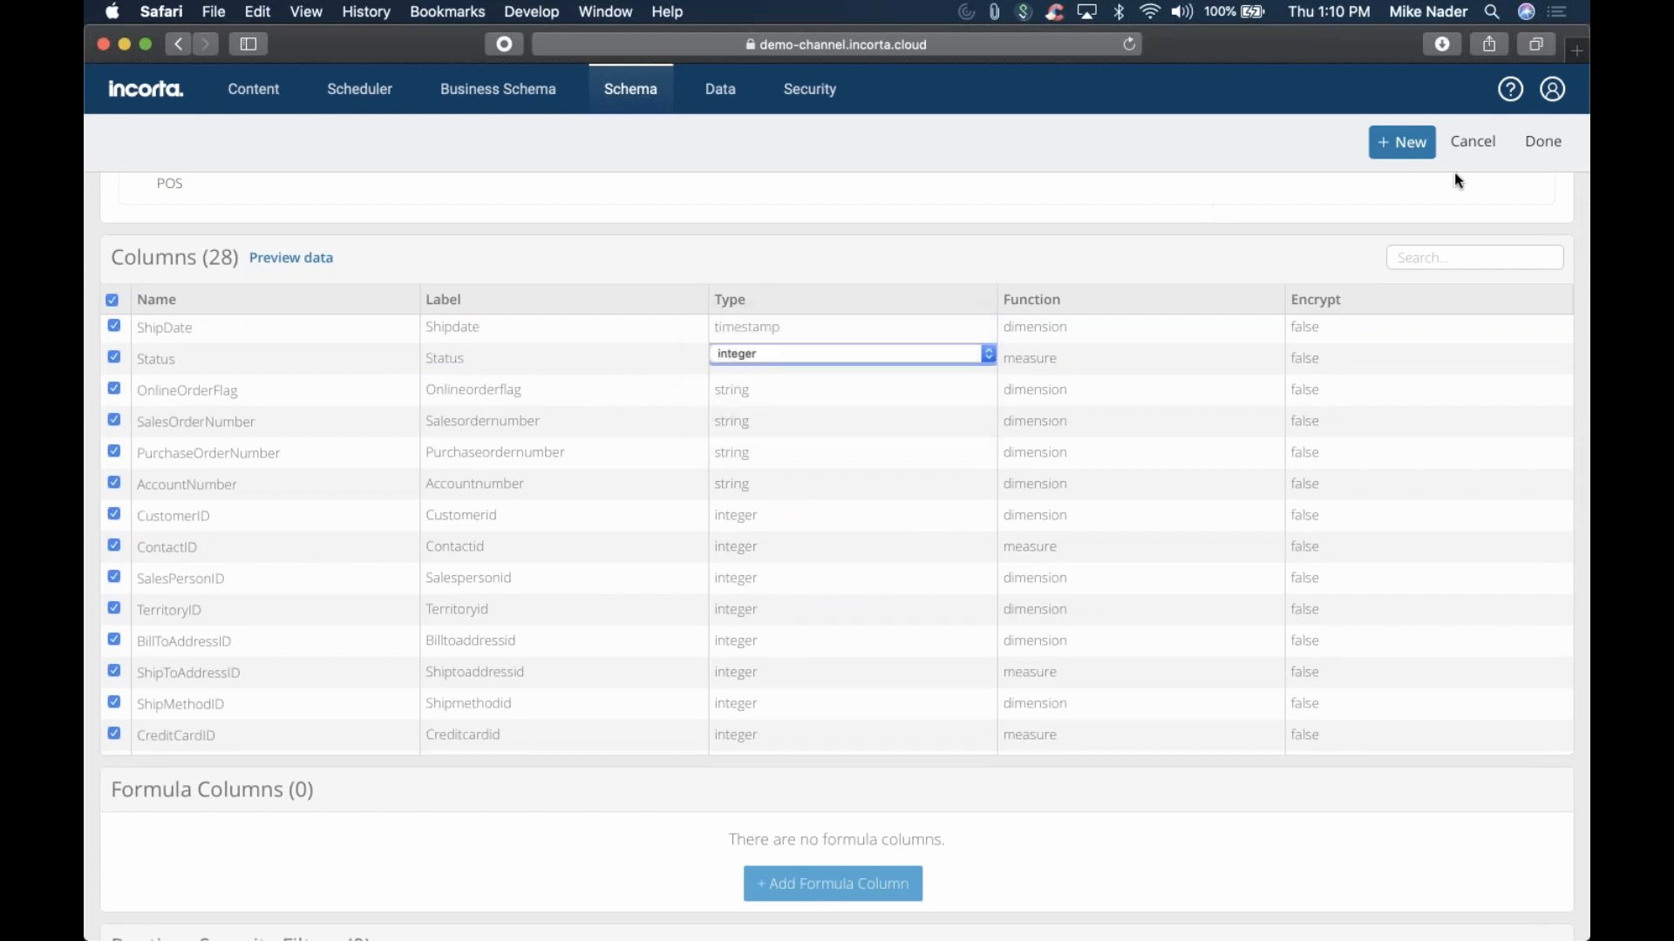
pyautogui.click(1201, 258)
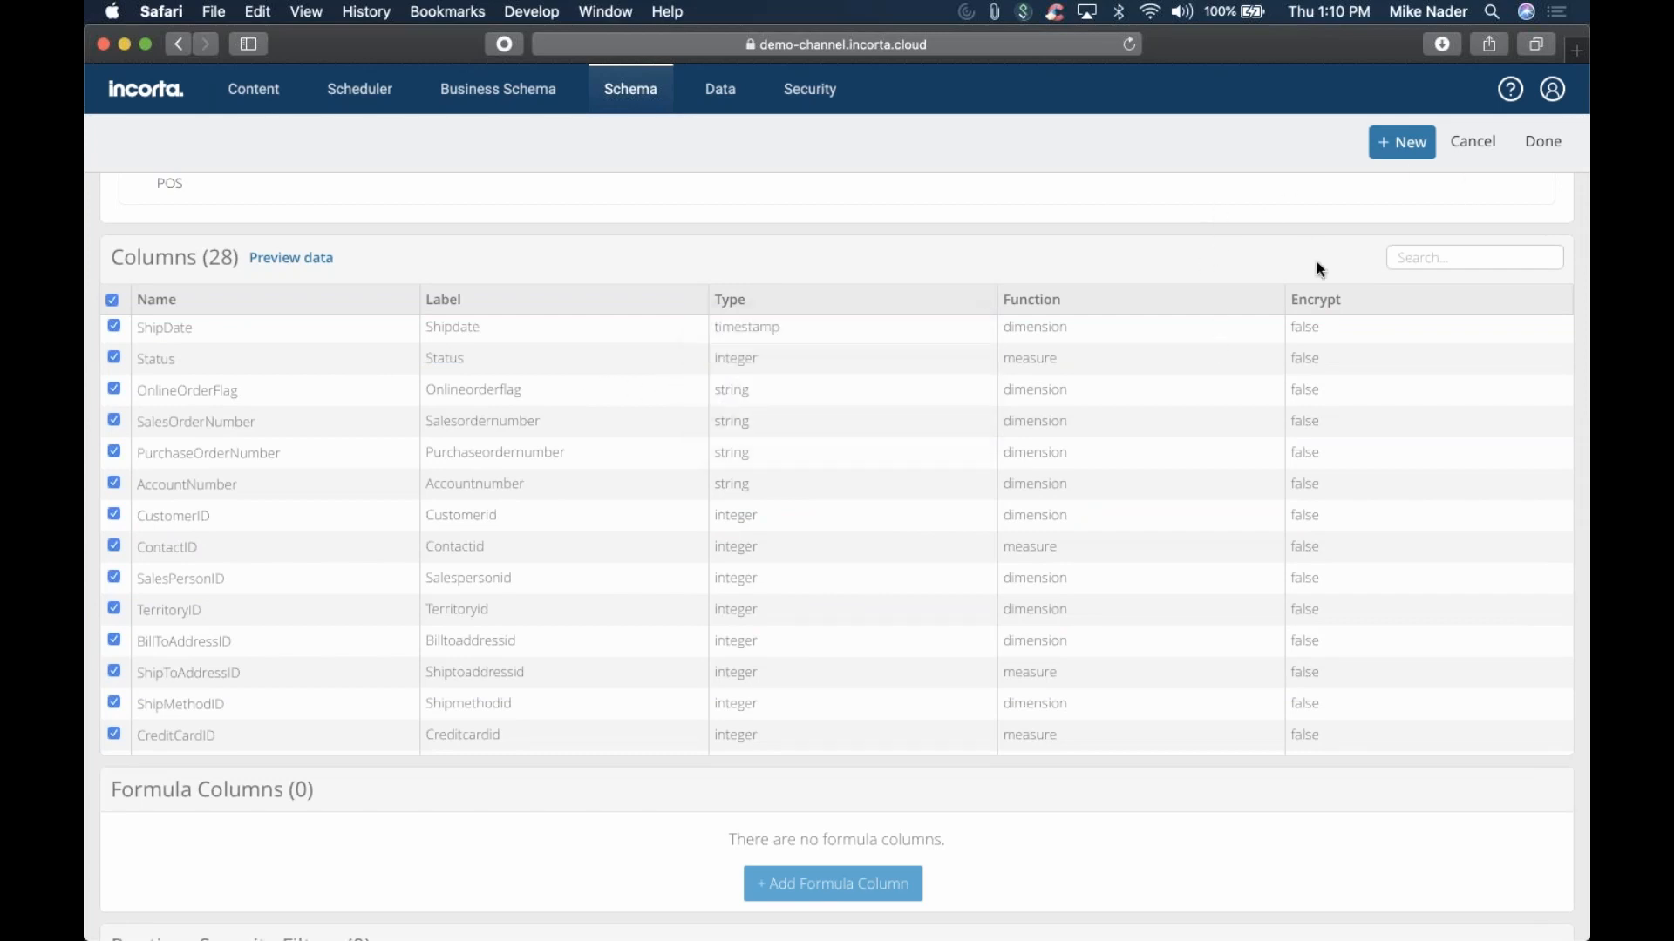
pyautogui.scroll(3, 1316, 261)
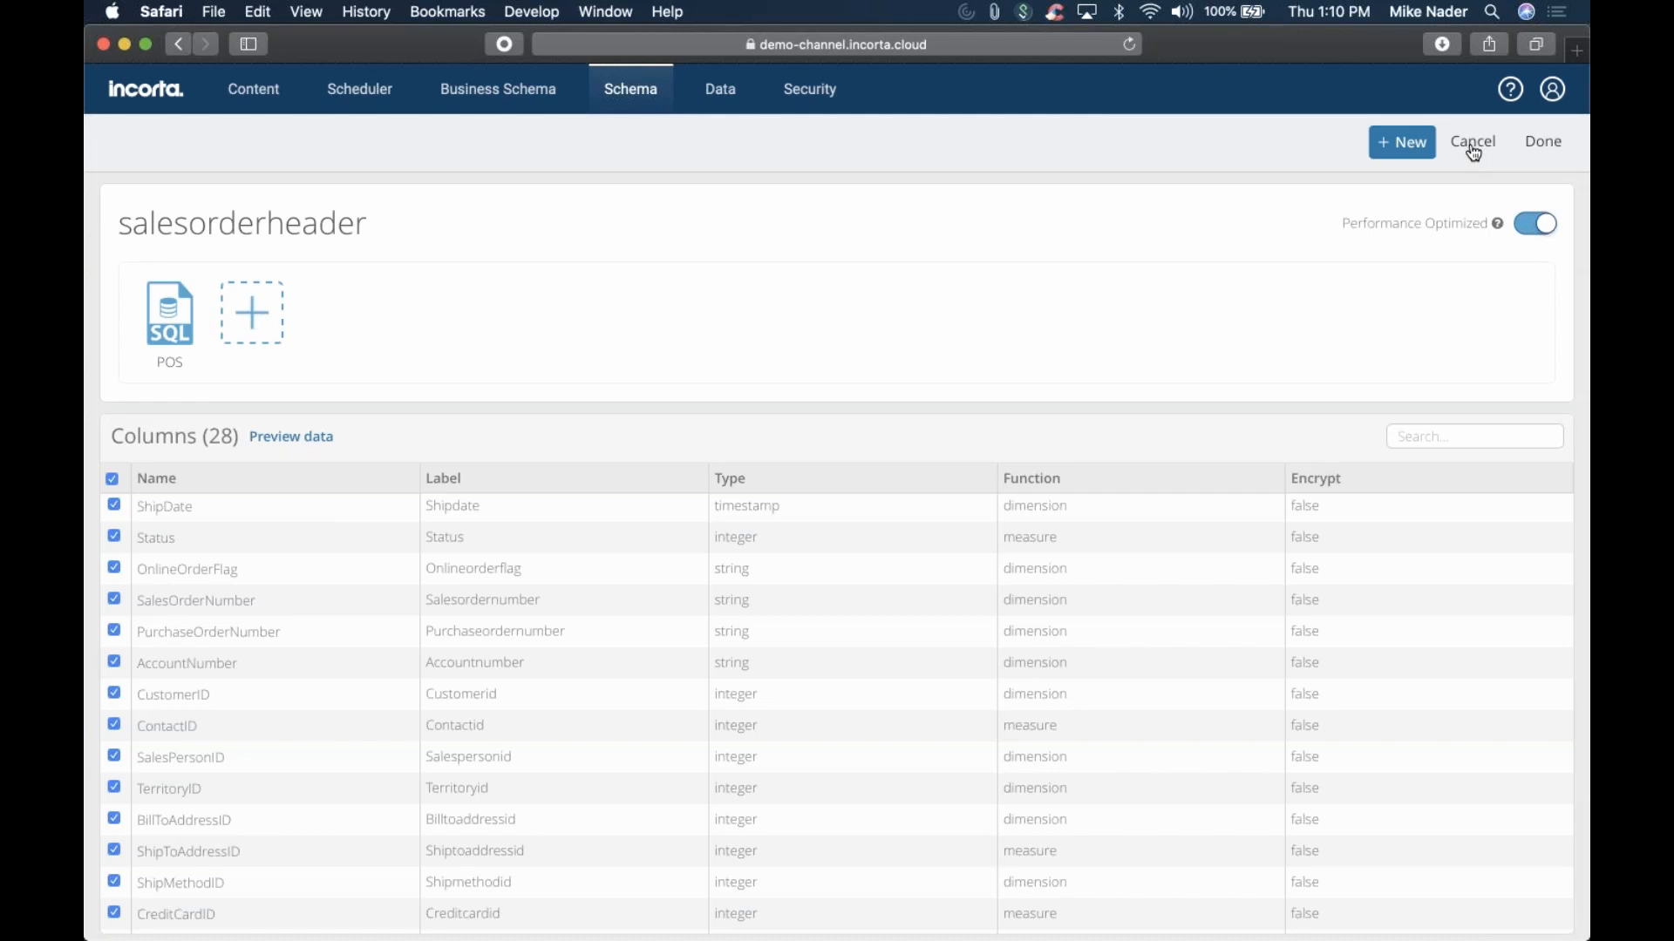
pyautogui.click(1473, 143)
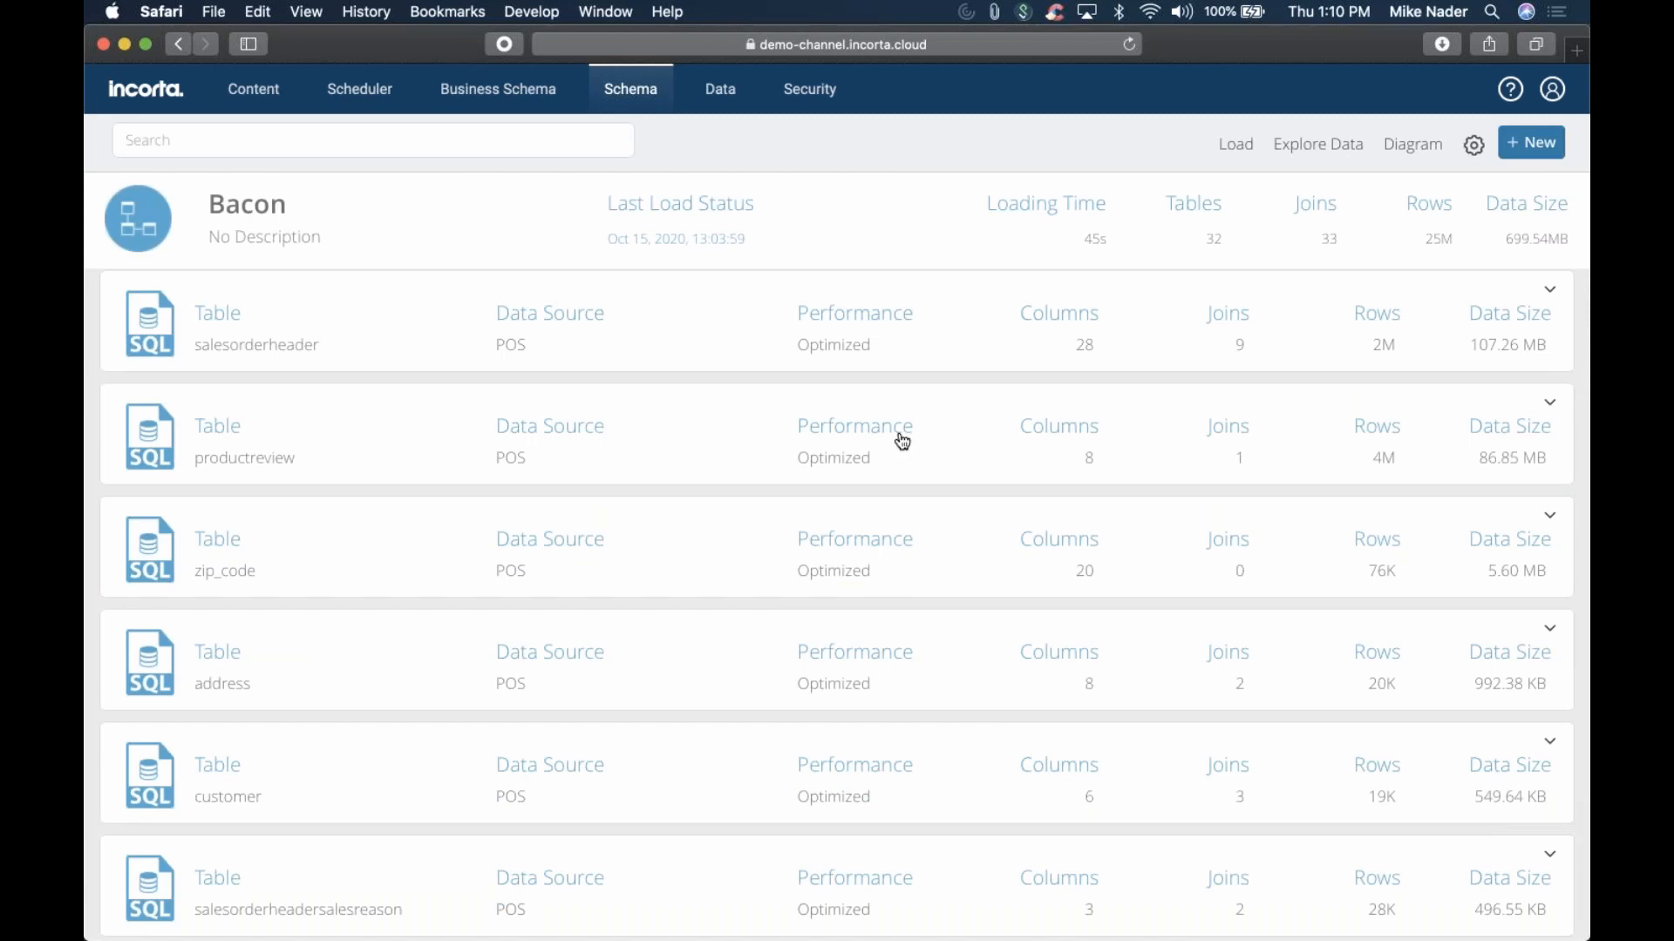
# Return to the schema list and open the Weather schema to view its table and joins
pyautogui.click(626, 103)
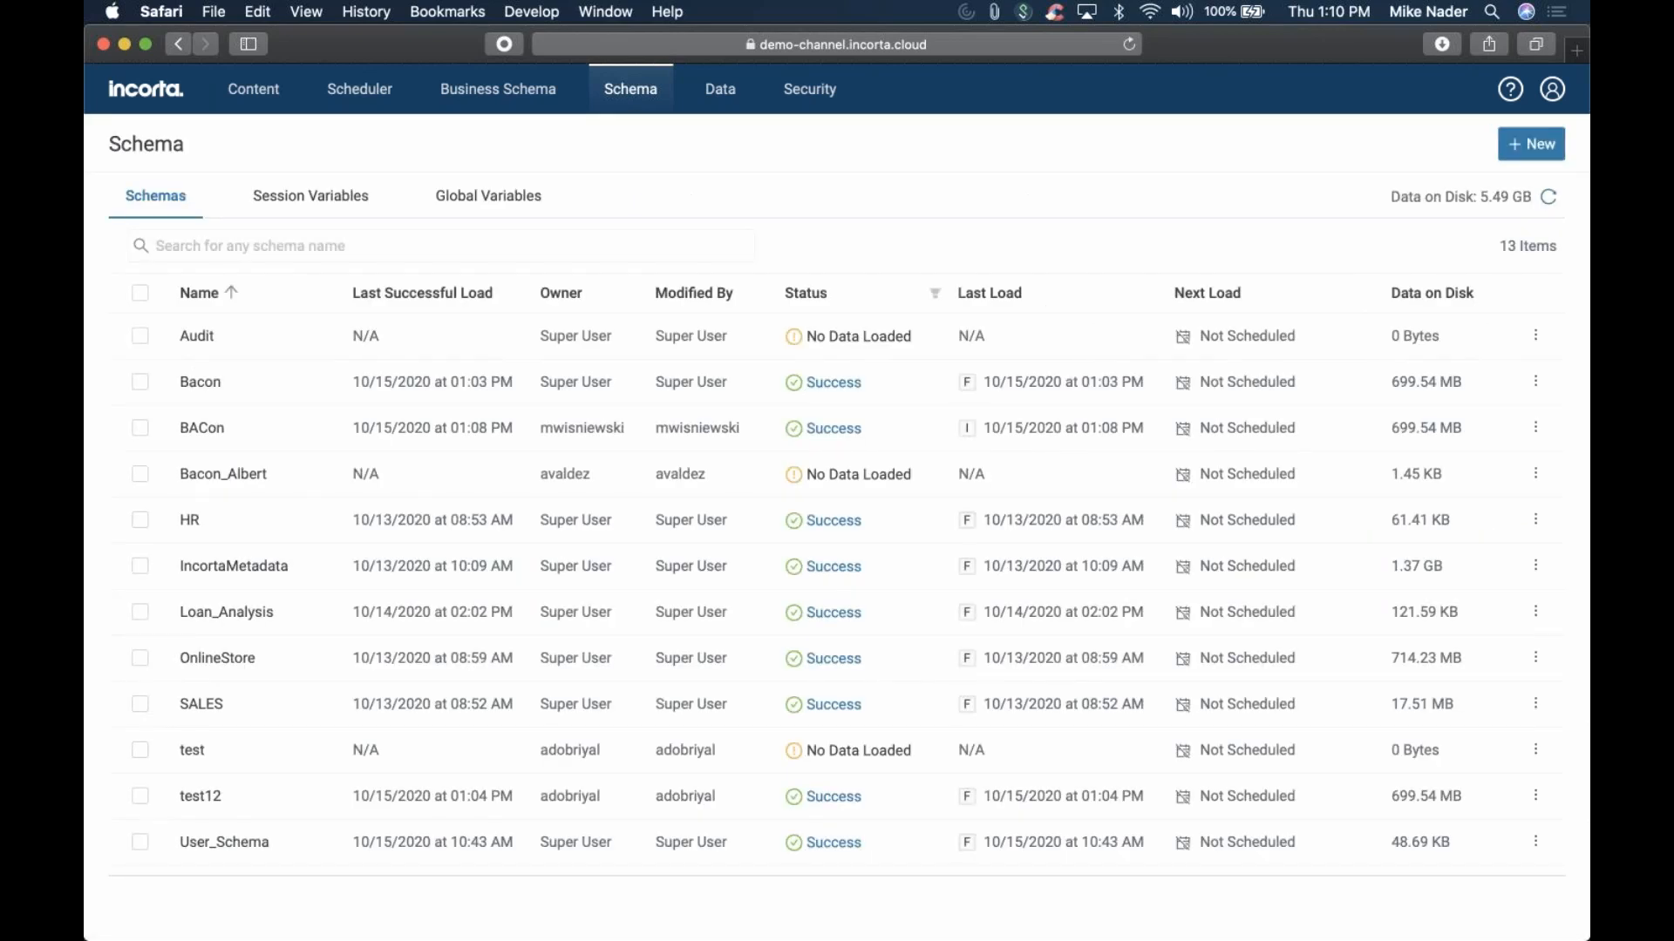
pyautogui.scroll(-1, 515, 433)
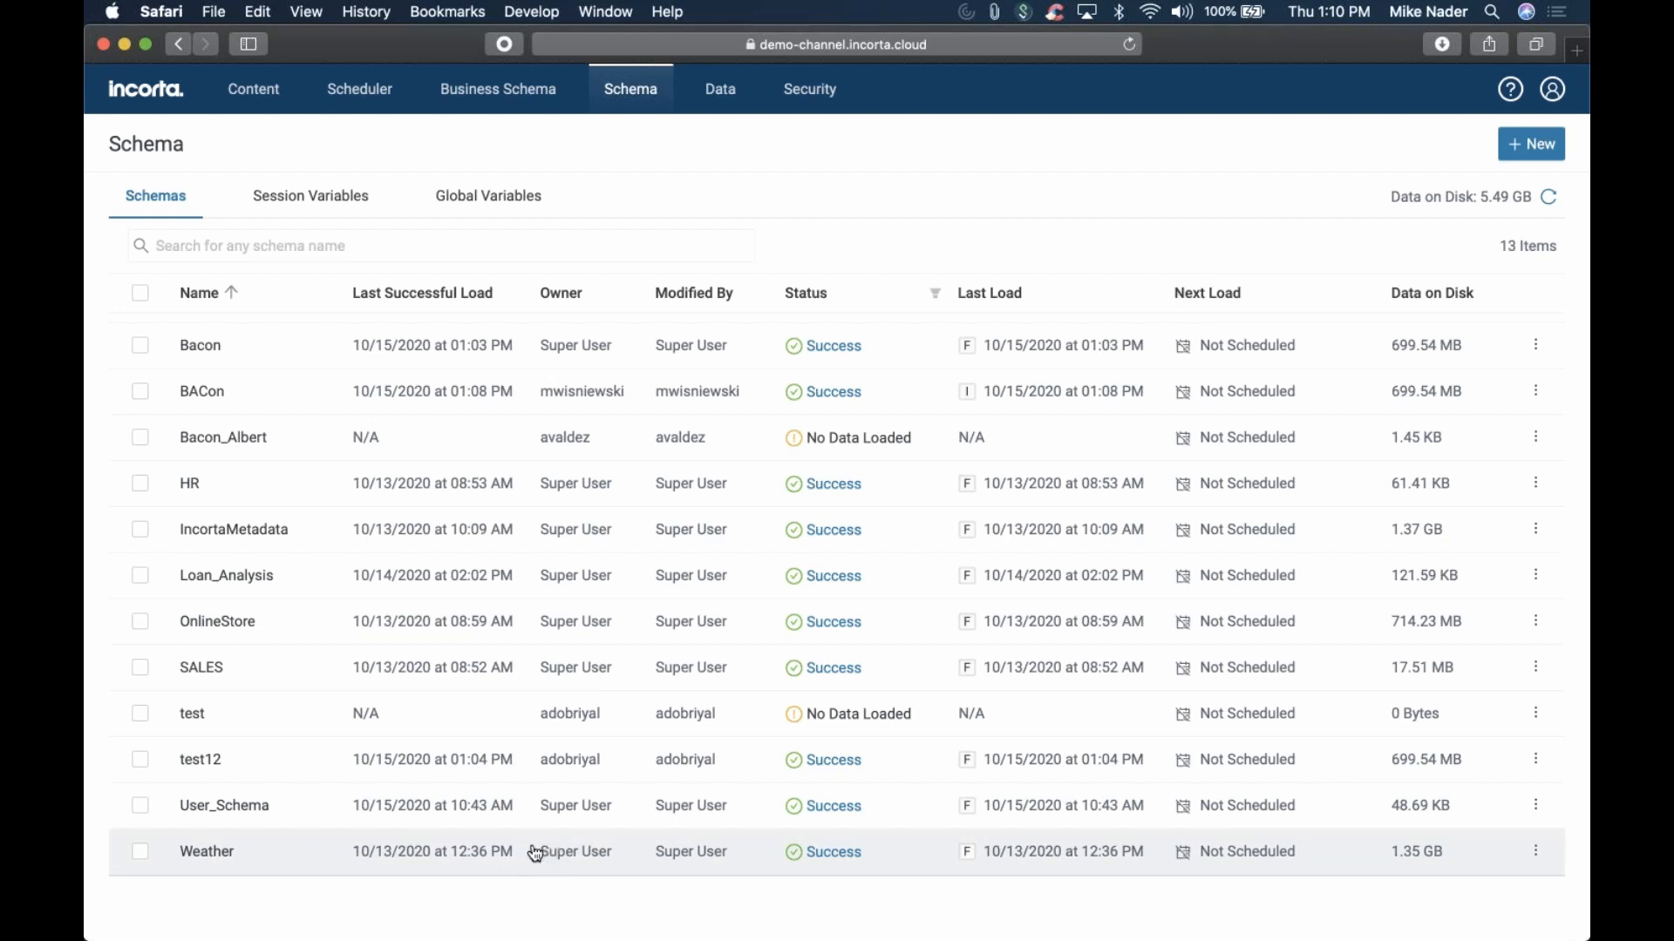
pyautogui.click(334, 853)
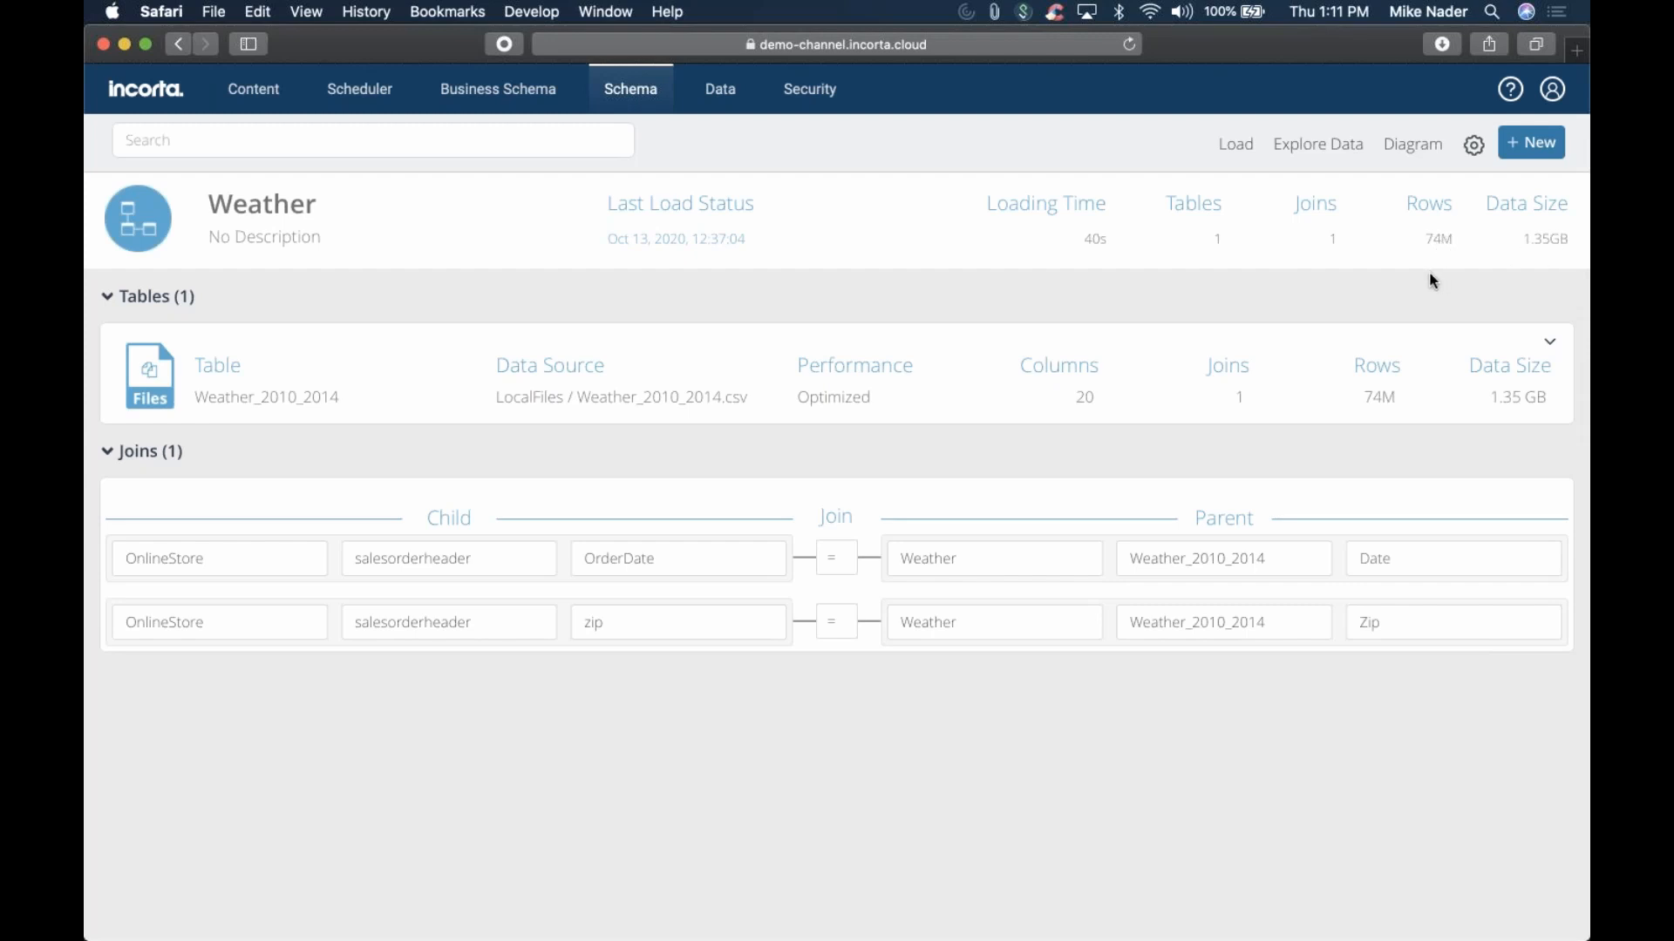
# View the MAX_TEMP formula column of the Weather_2010_2014 table in the Formula Builder, and leave both without saving
pyautogui.click(172, 391)
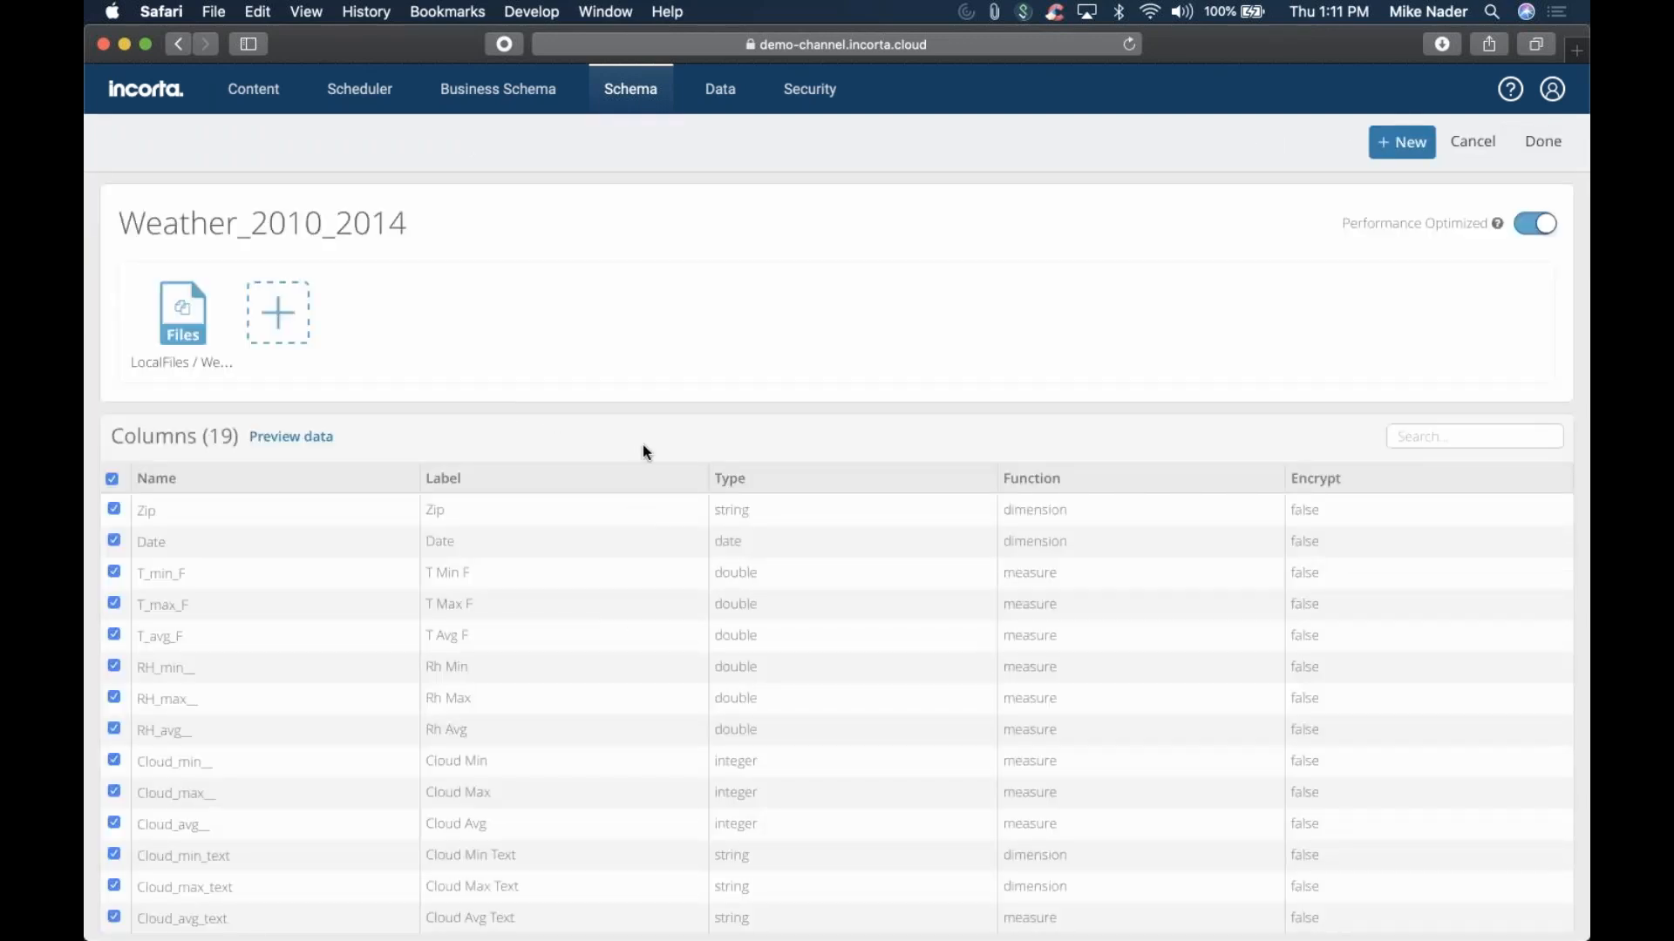
pyautogui.scroll(-6, 642, 444)
pyautogui.click(1048, 579)
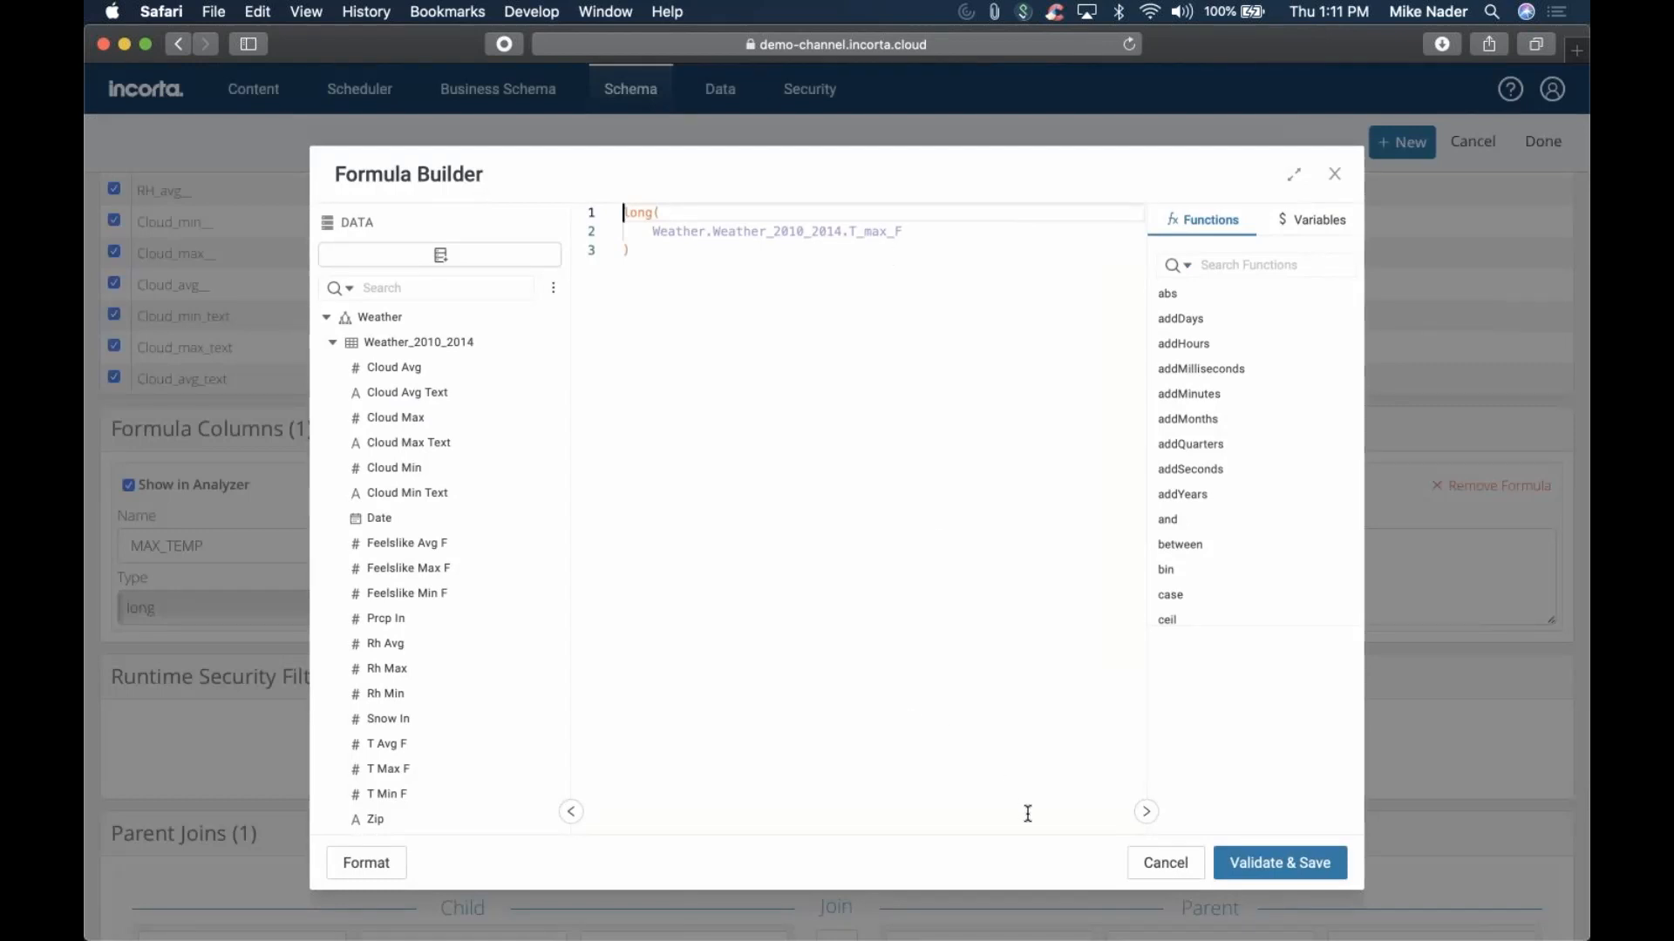
pyautogui.click(1165, 862)
pyautogui.click(1491, 142)
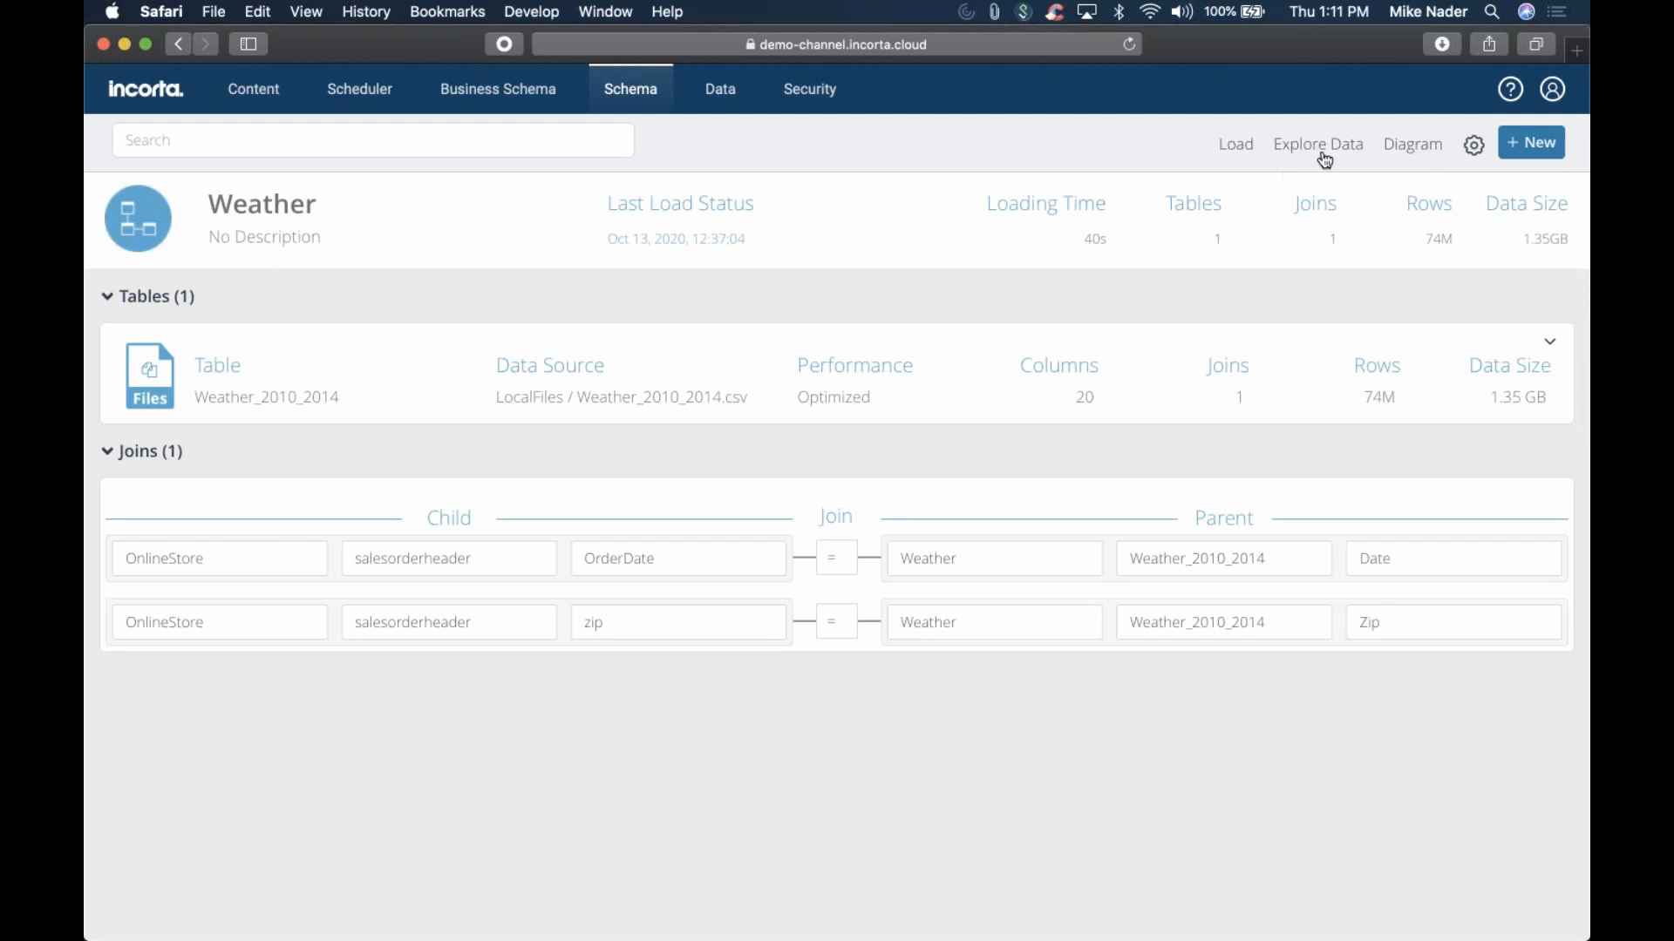
# Return to the Bacon schema through the schema list and start a new join in it
pyautogui.click(643, 103)
pyautogui.click(442, 239)
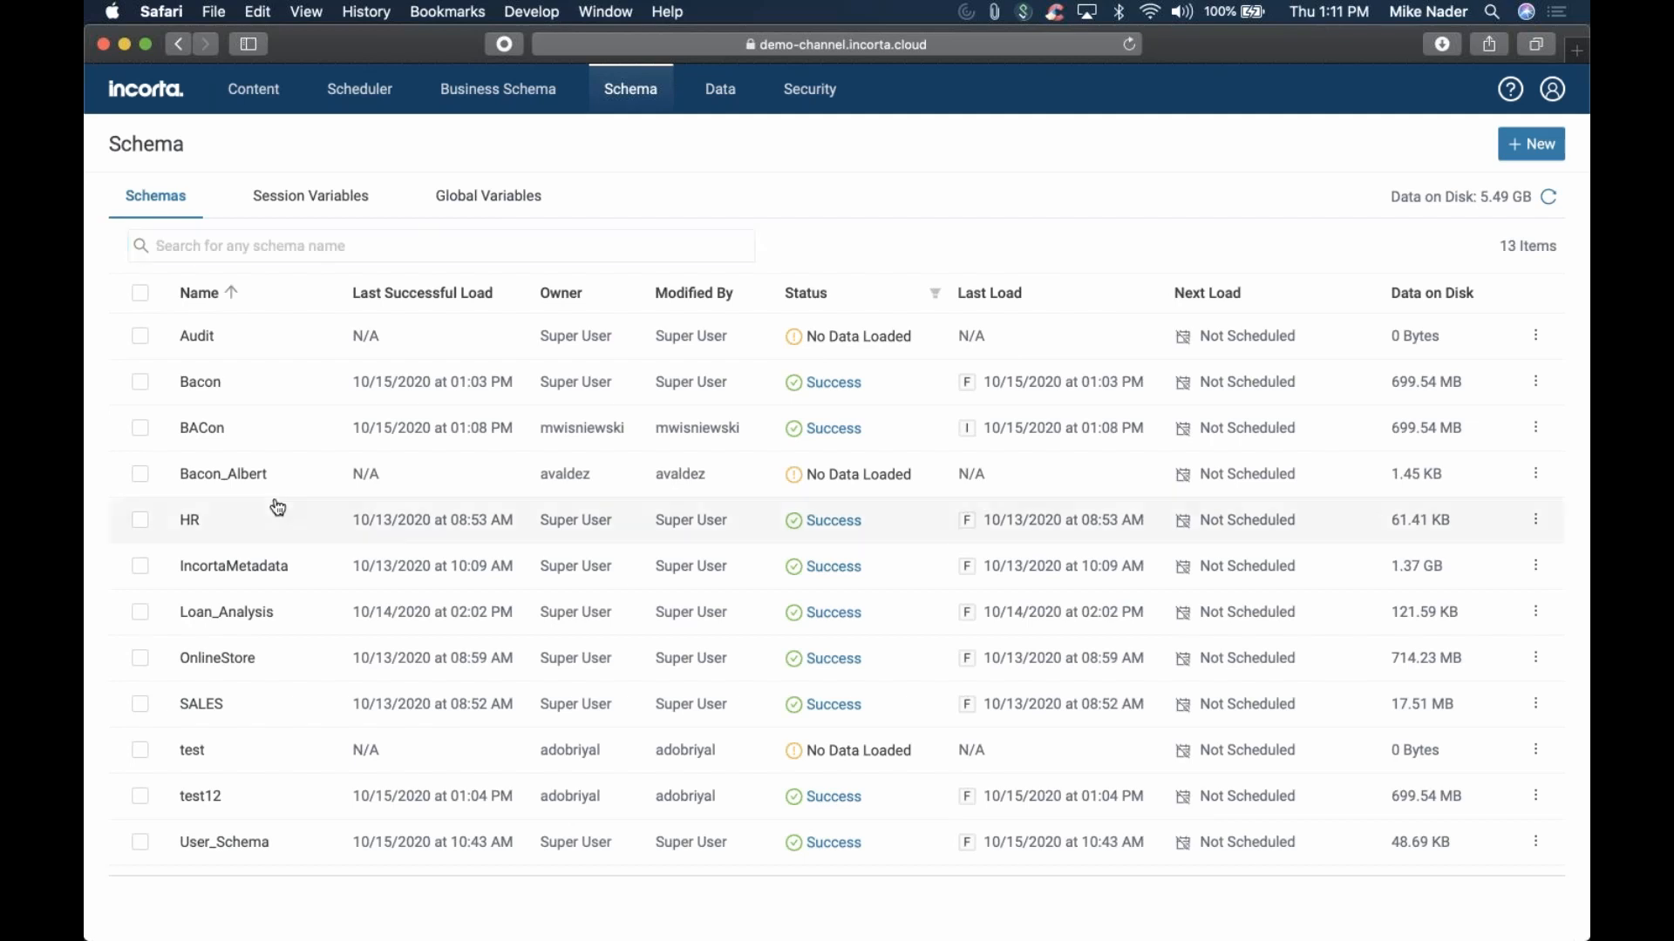
pyautogui.click(306, 385)
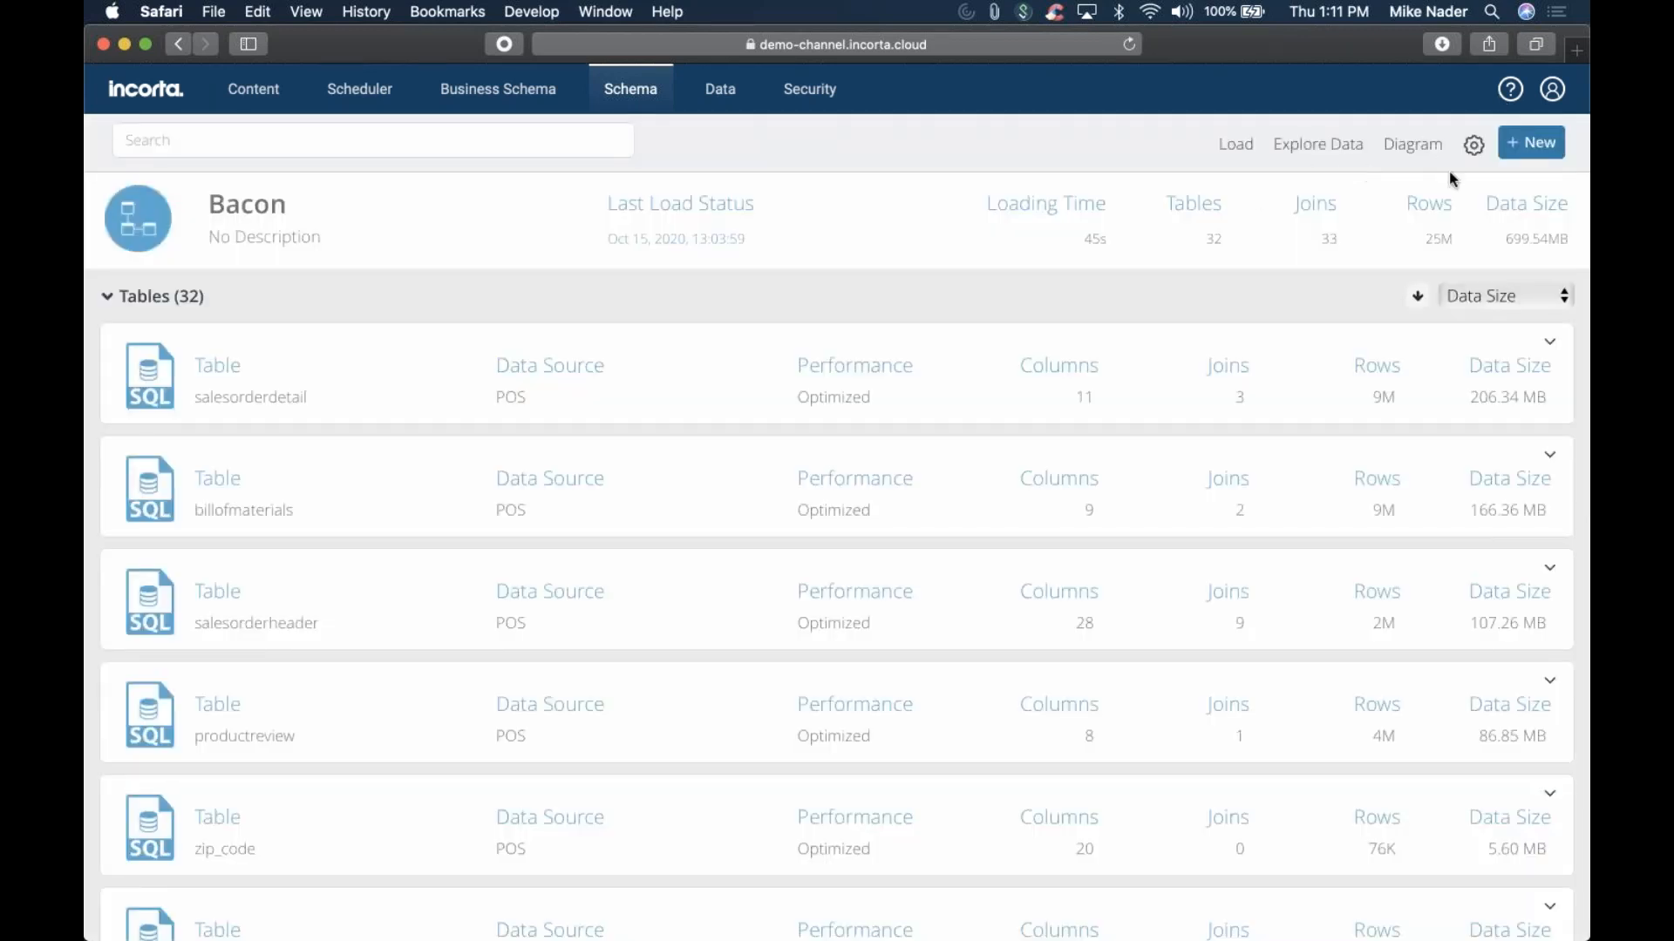
pyautogui.click(1552, 146)
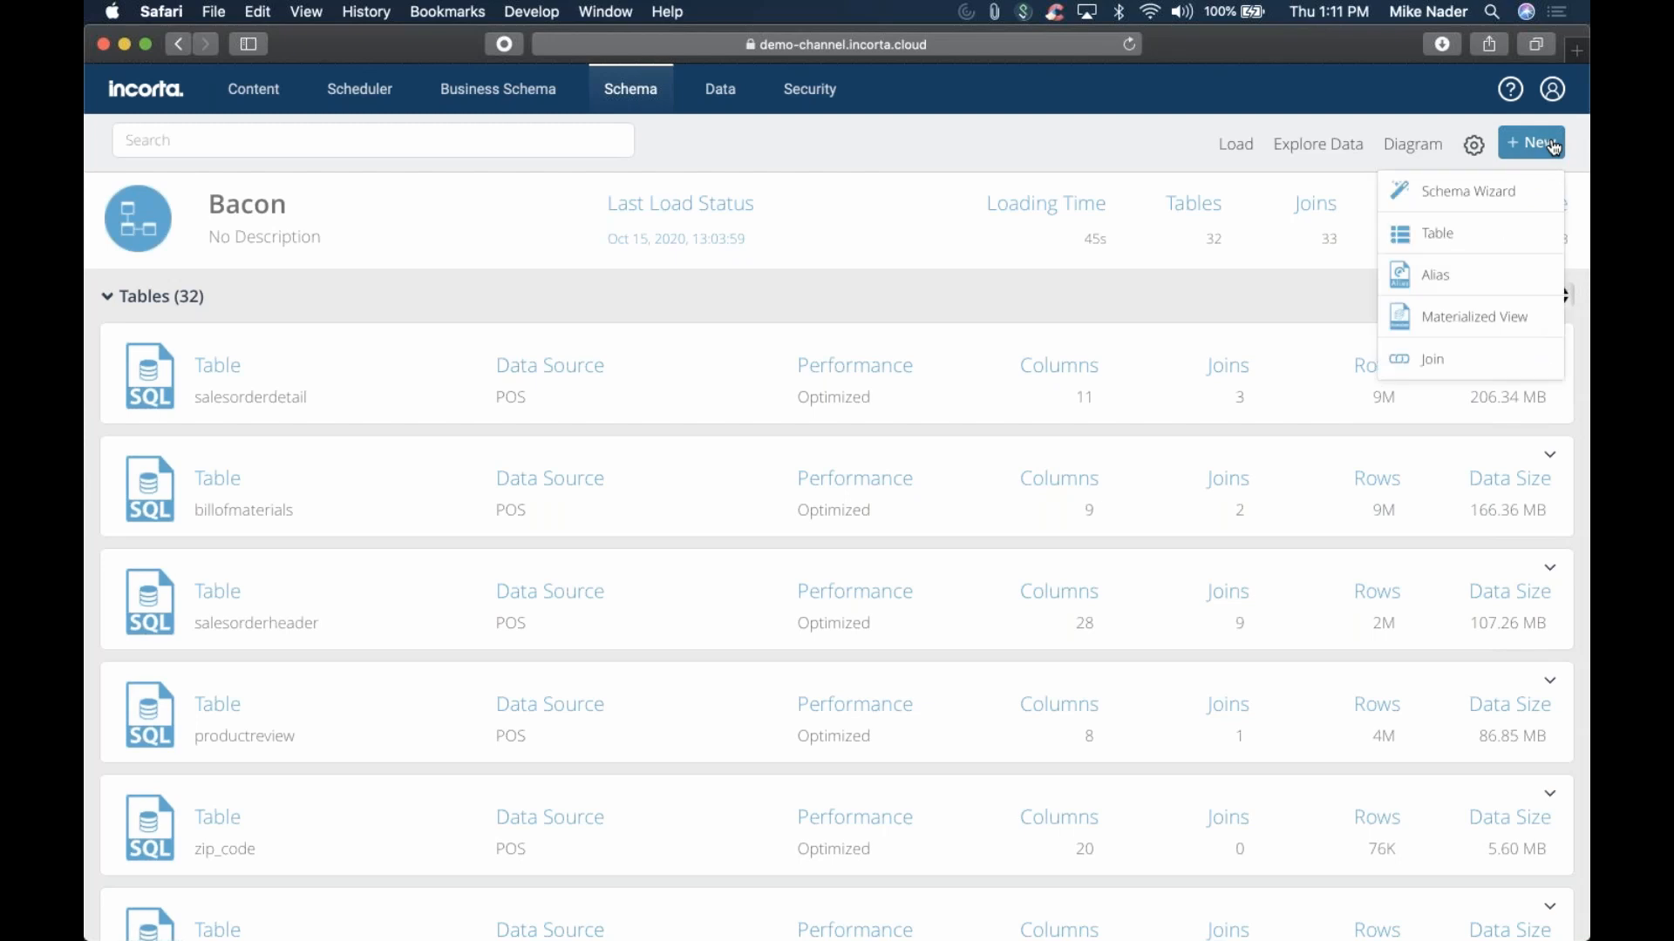
pyautogui.click(1432, 373)
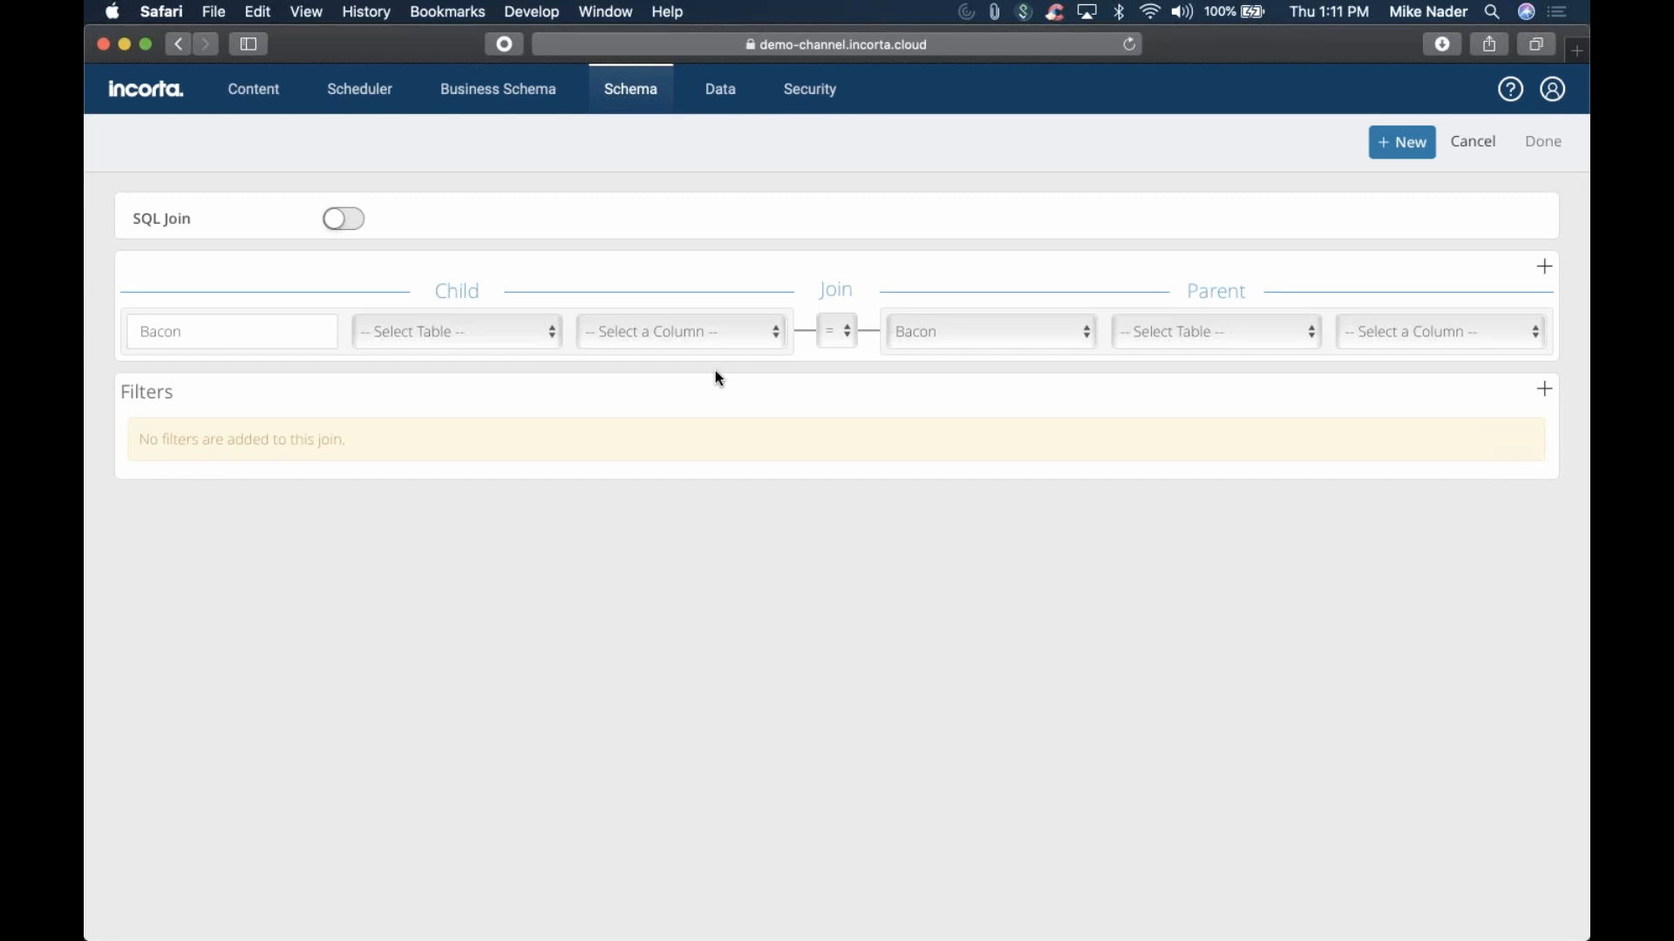
# Set the child side of the new join to the salesorderheader table and its OrderDate column
pyautogui.click(460, 324)
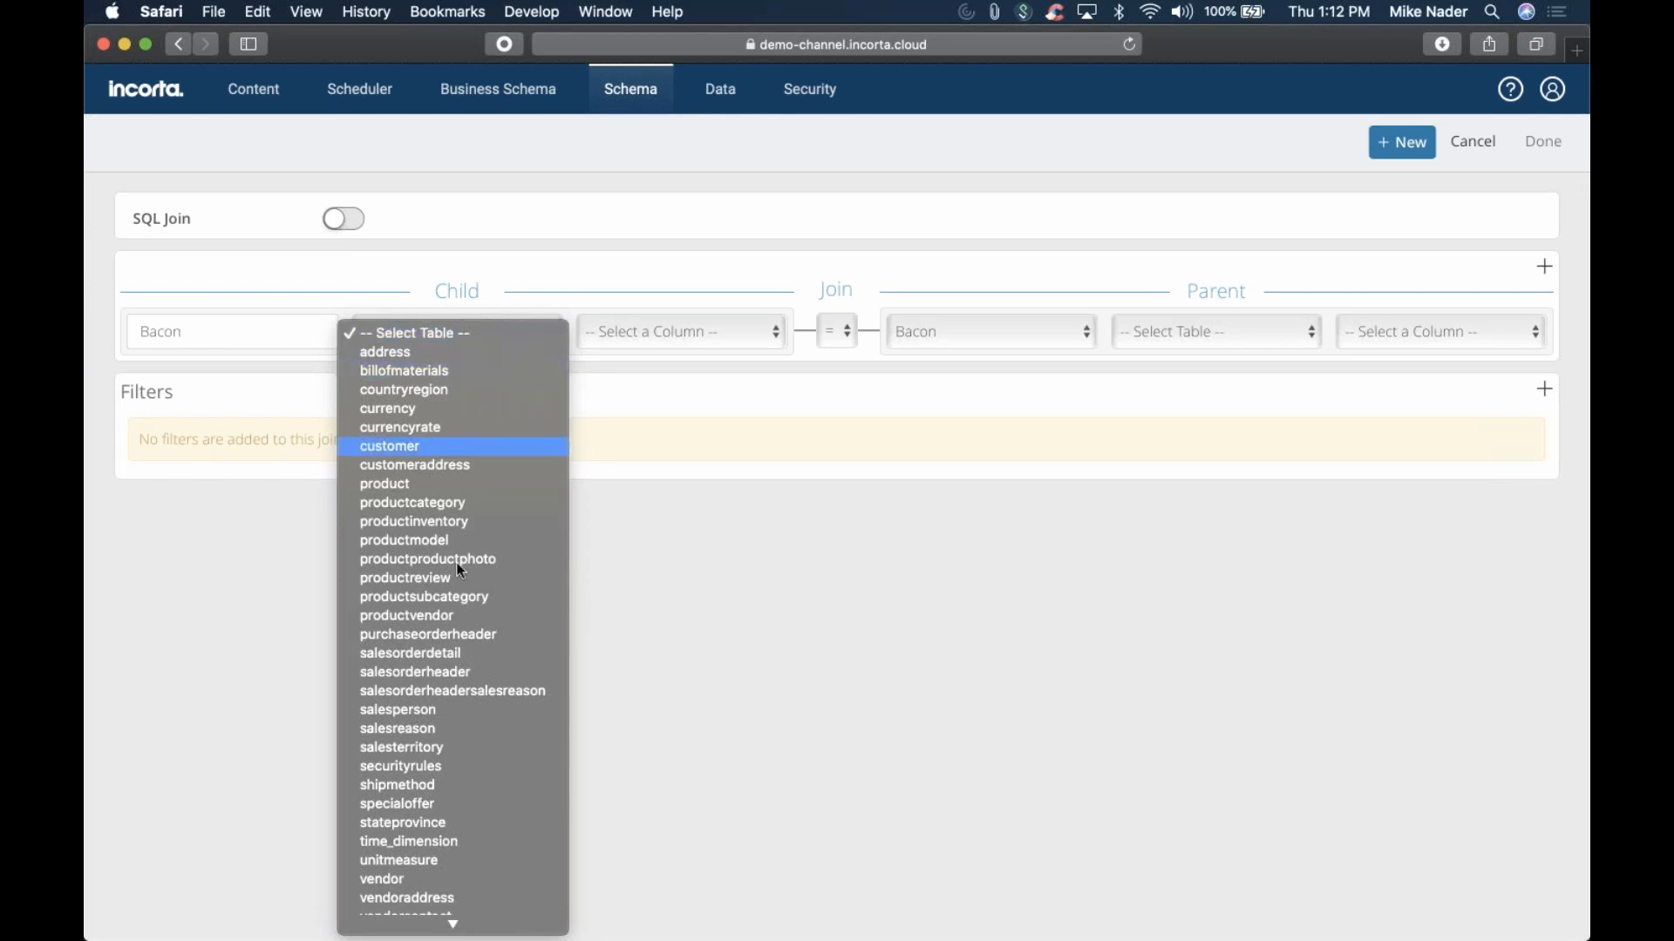
pyautogui.click(440, 675)
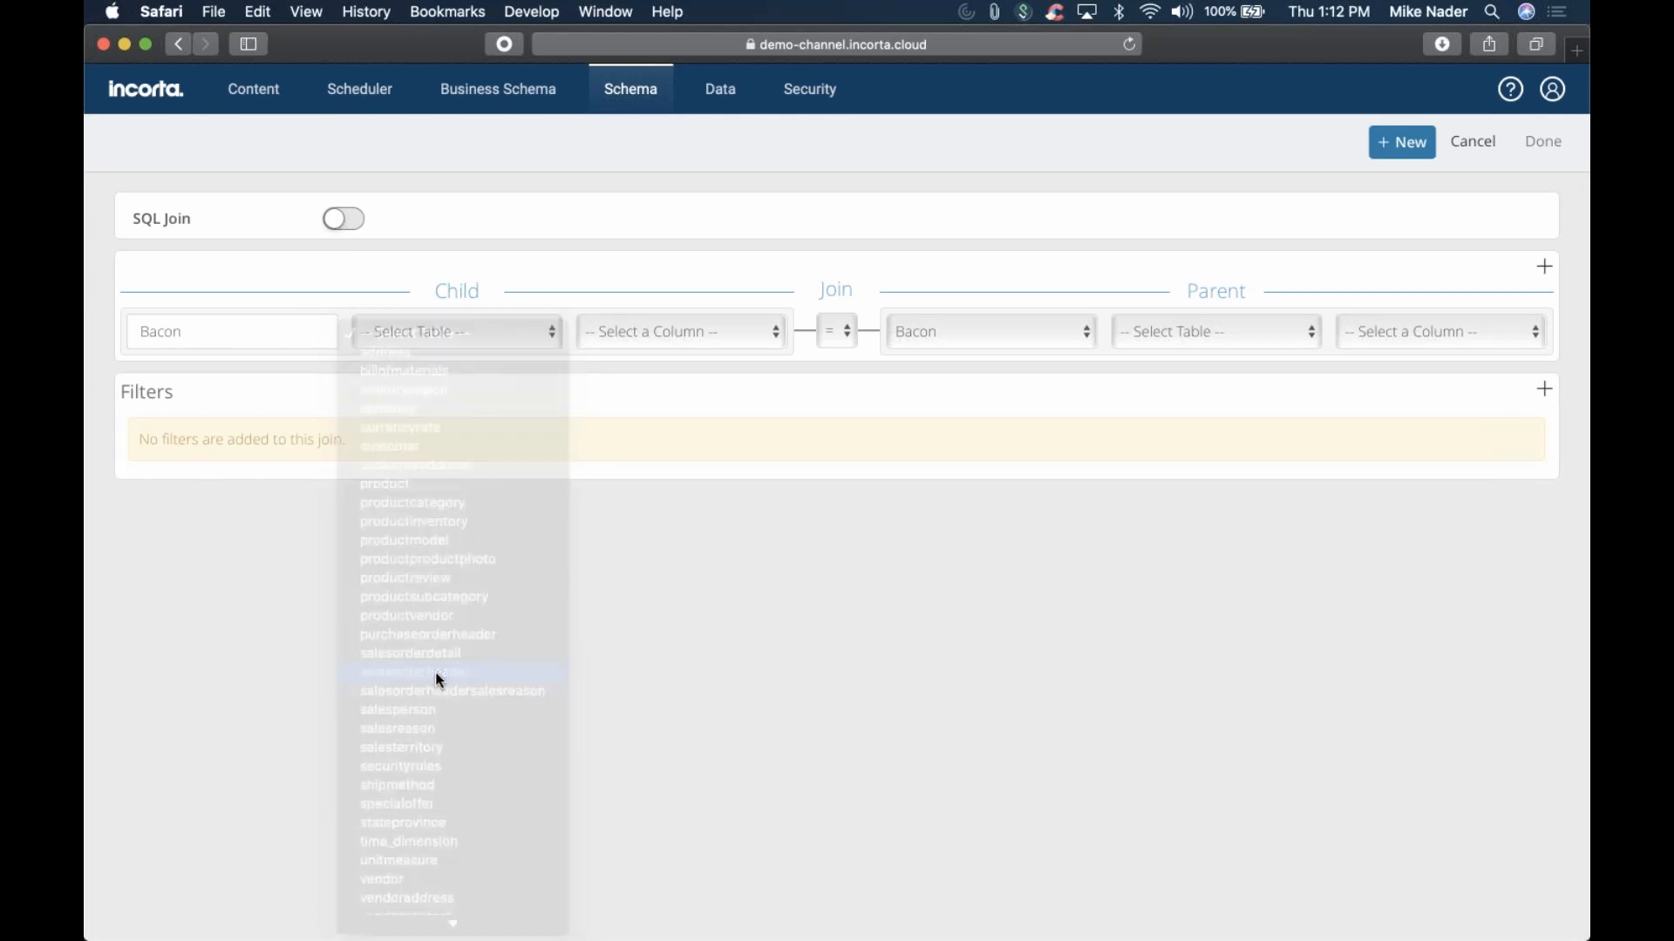
pyautogui.click(631, 339)
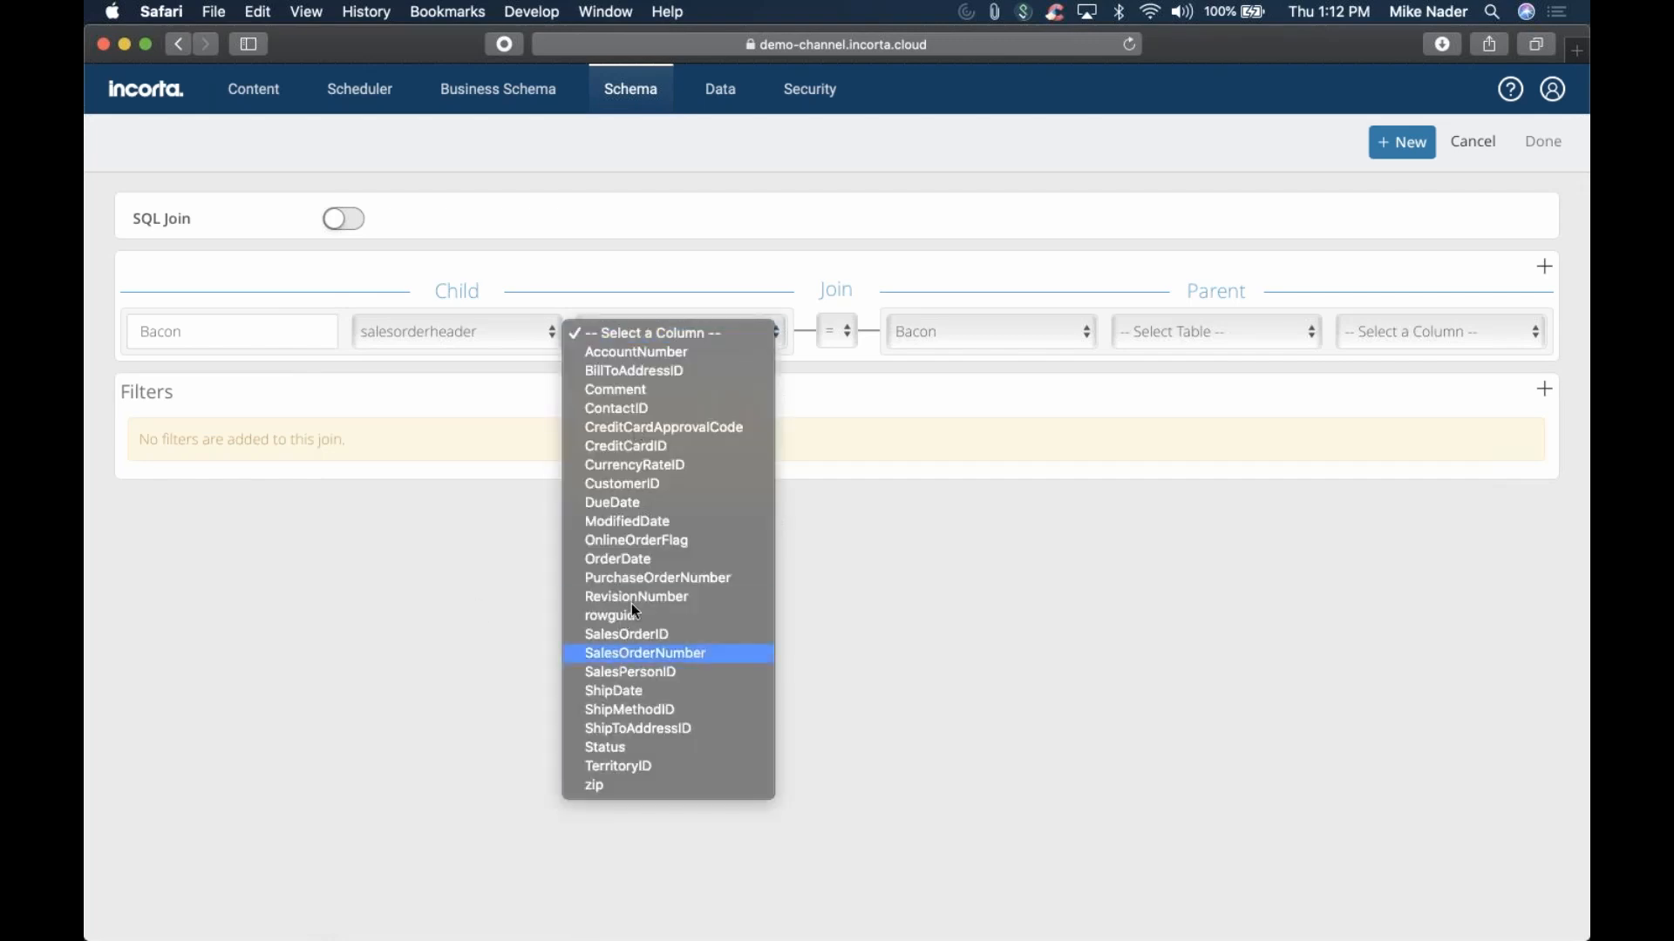
pyautogui.click(635, 558)
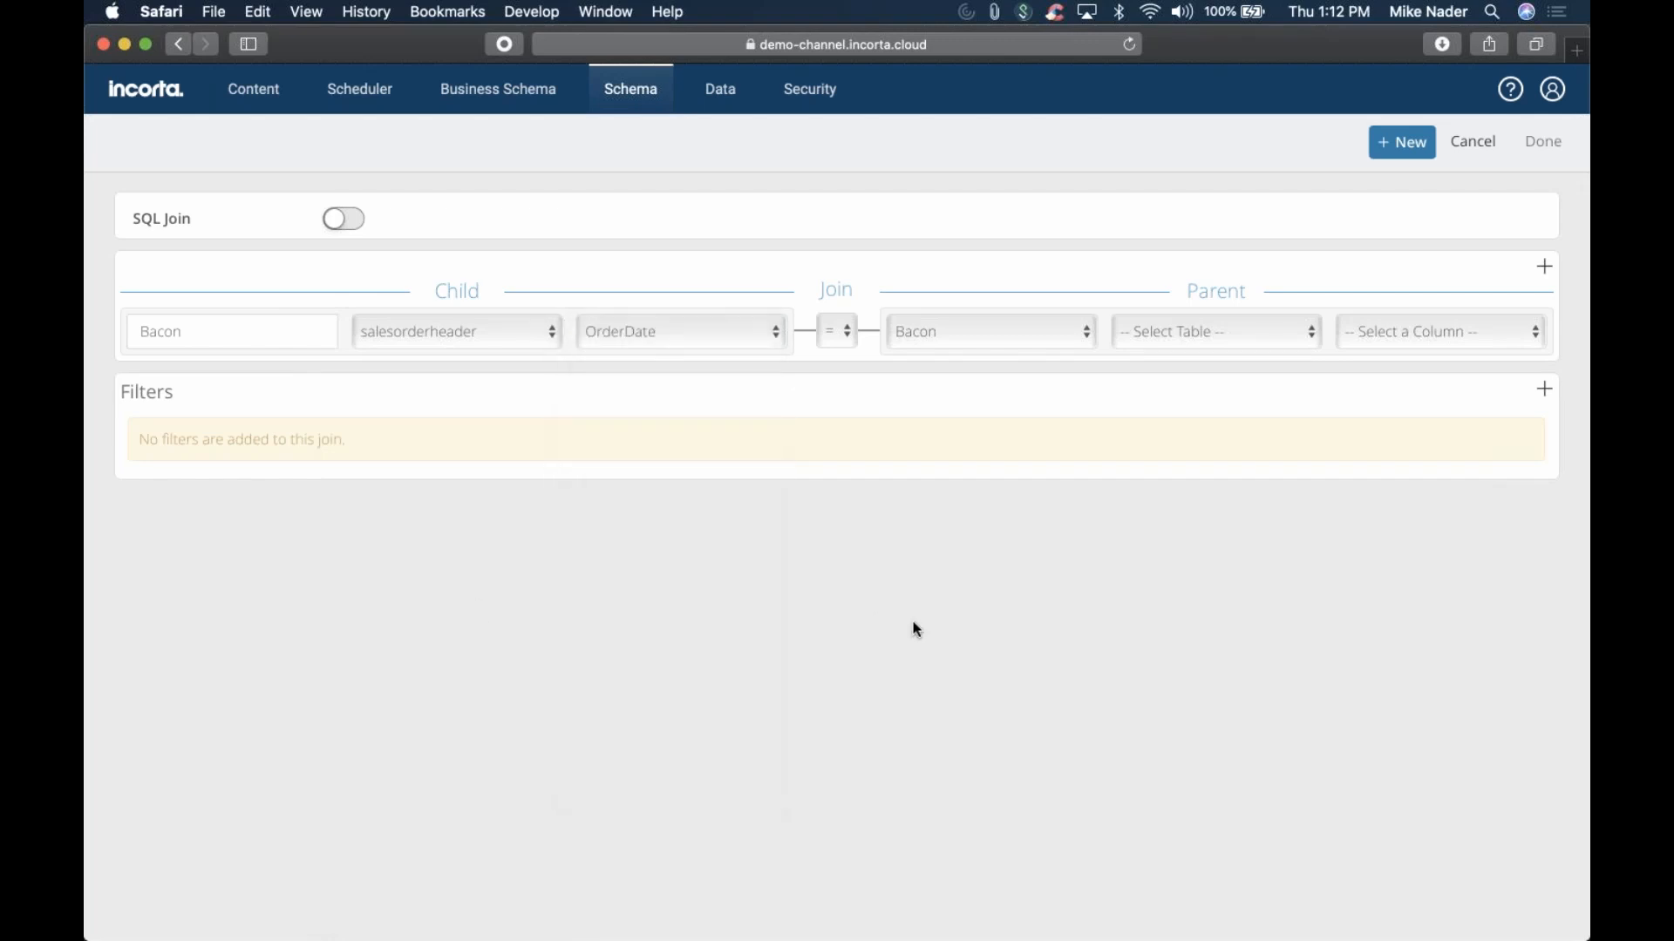
# Set the join's parent side to the Weather schema, the Weather_2010_2014 table and the Date column
pyautogui.click(976, 334)
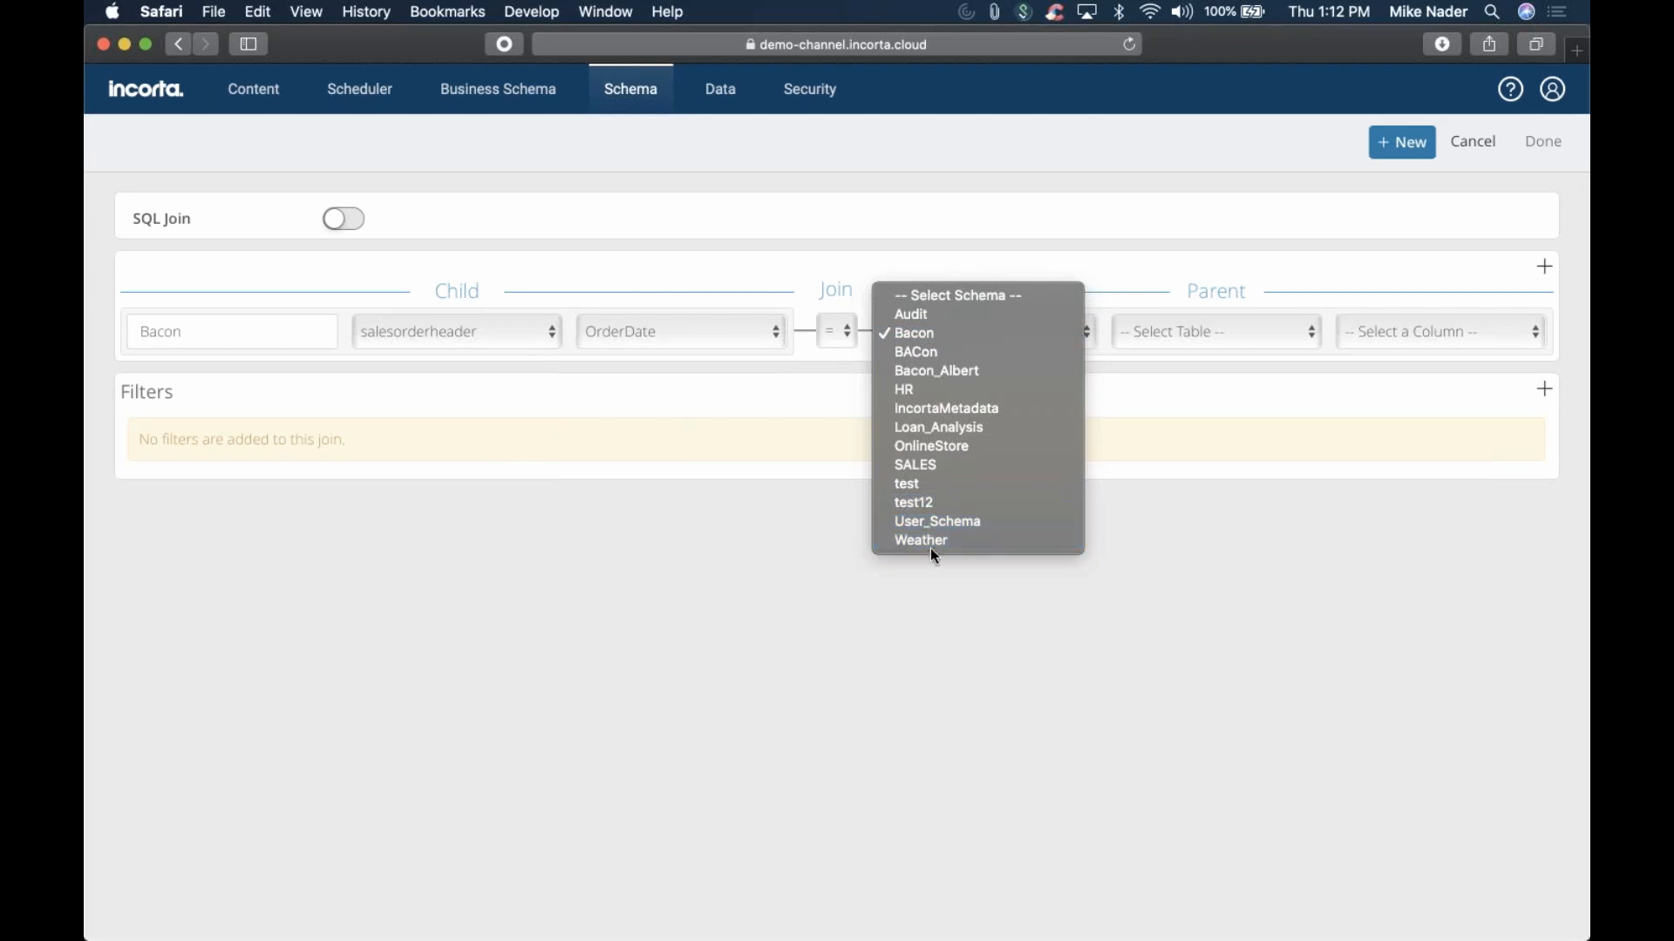
pyautogui.click(931, 534)
pyautogui.click(1186, 334)
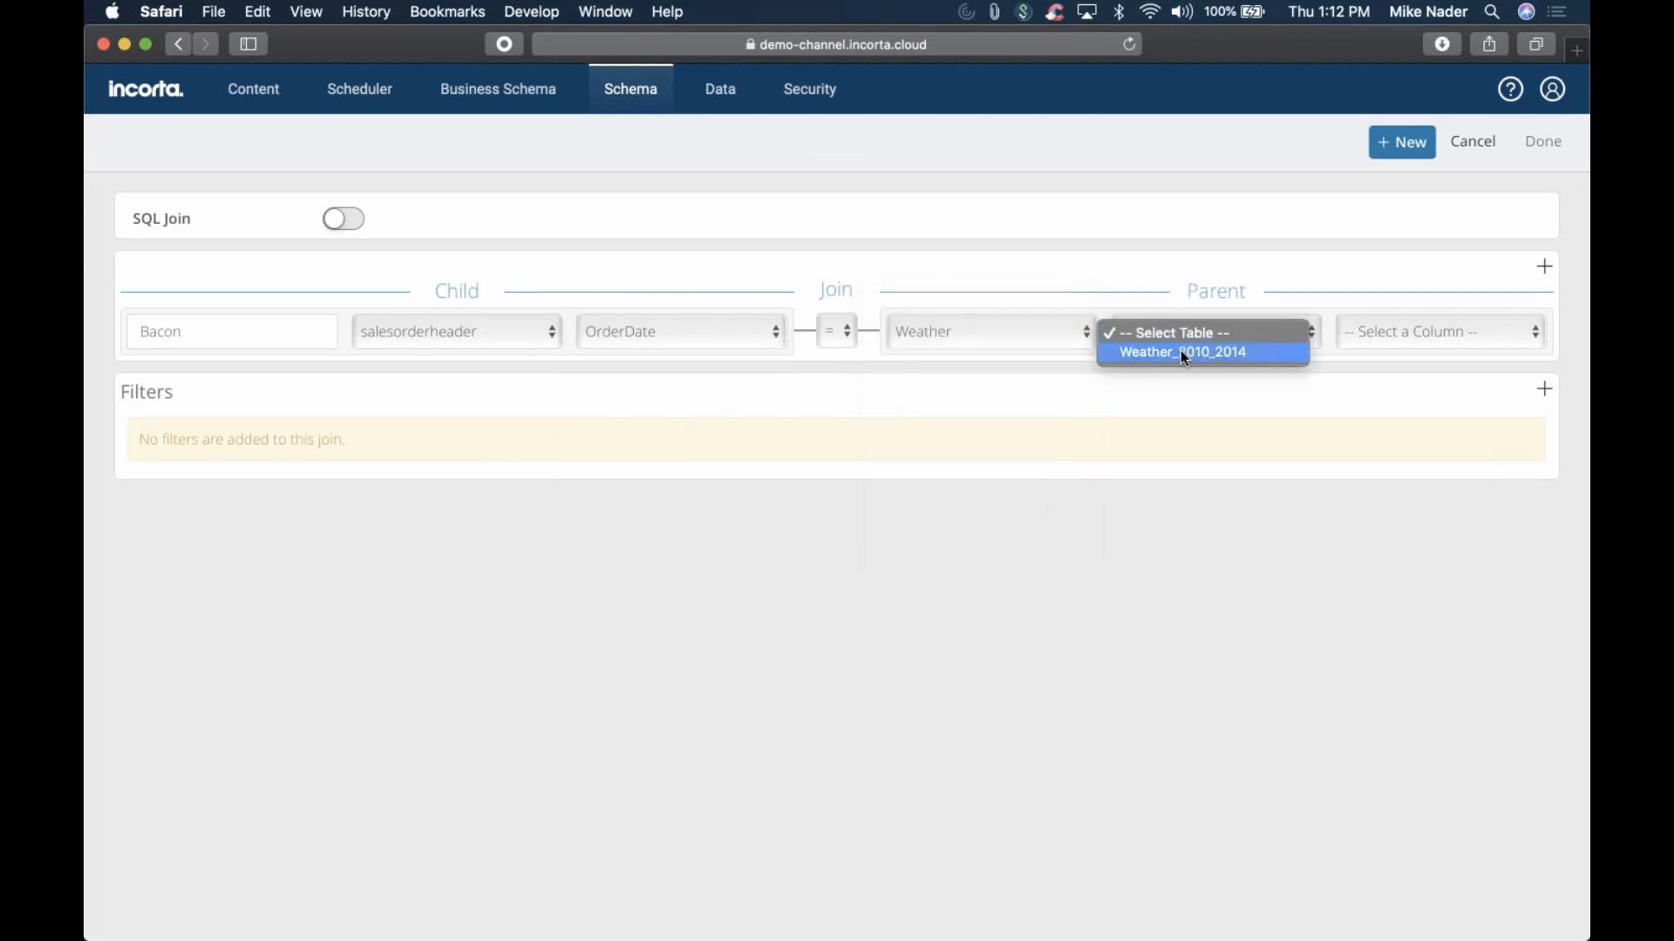
pyautogui.click(1181, 352)
pyautogui.click(1387, 333)
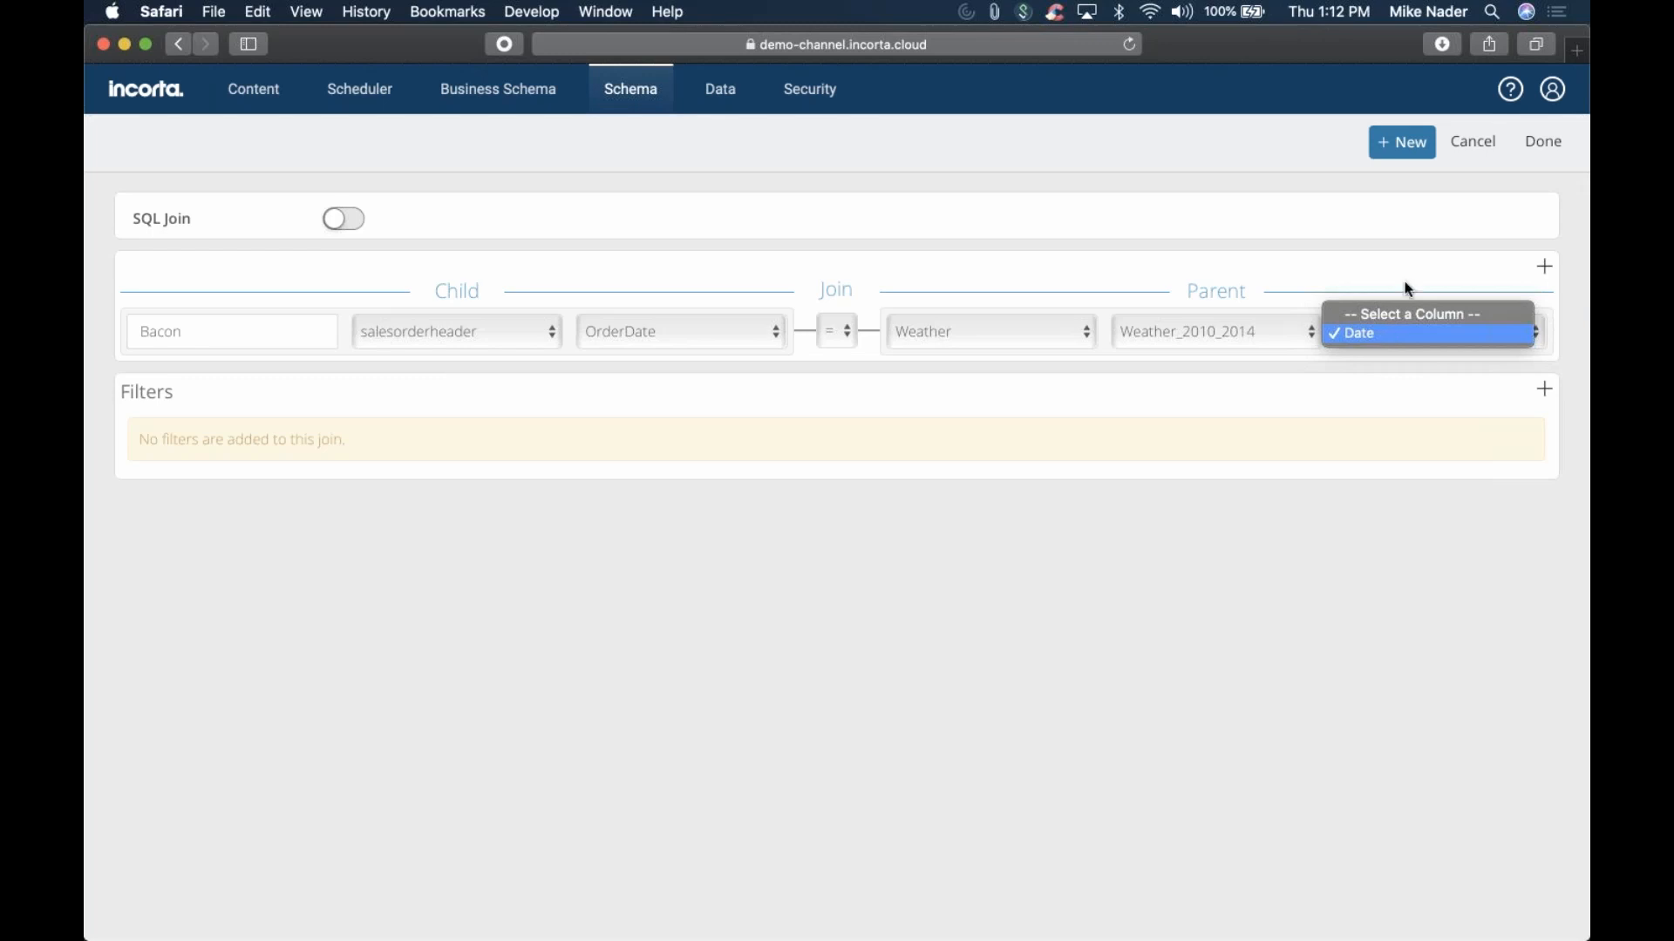
pyautogui.click(1429, 258)
# Add a second join condition matching salesorderheader zip to Weather_2010_2014 Zip, and save the join
pyautogui.click(1545, 269)
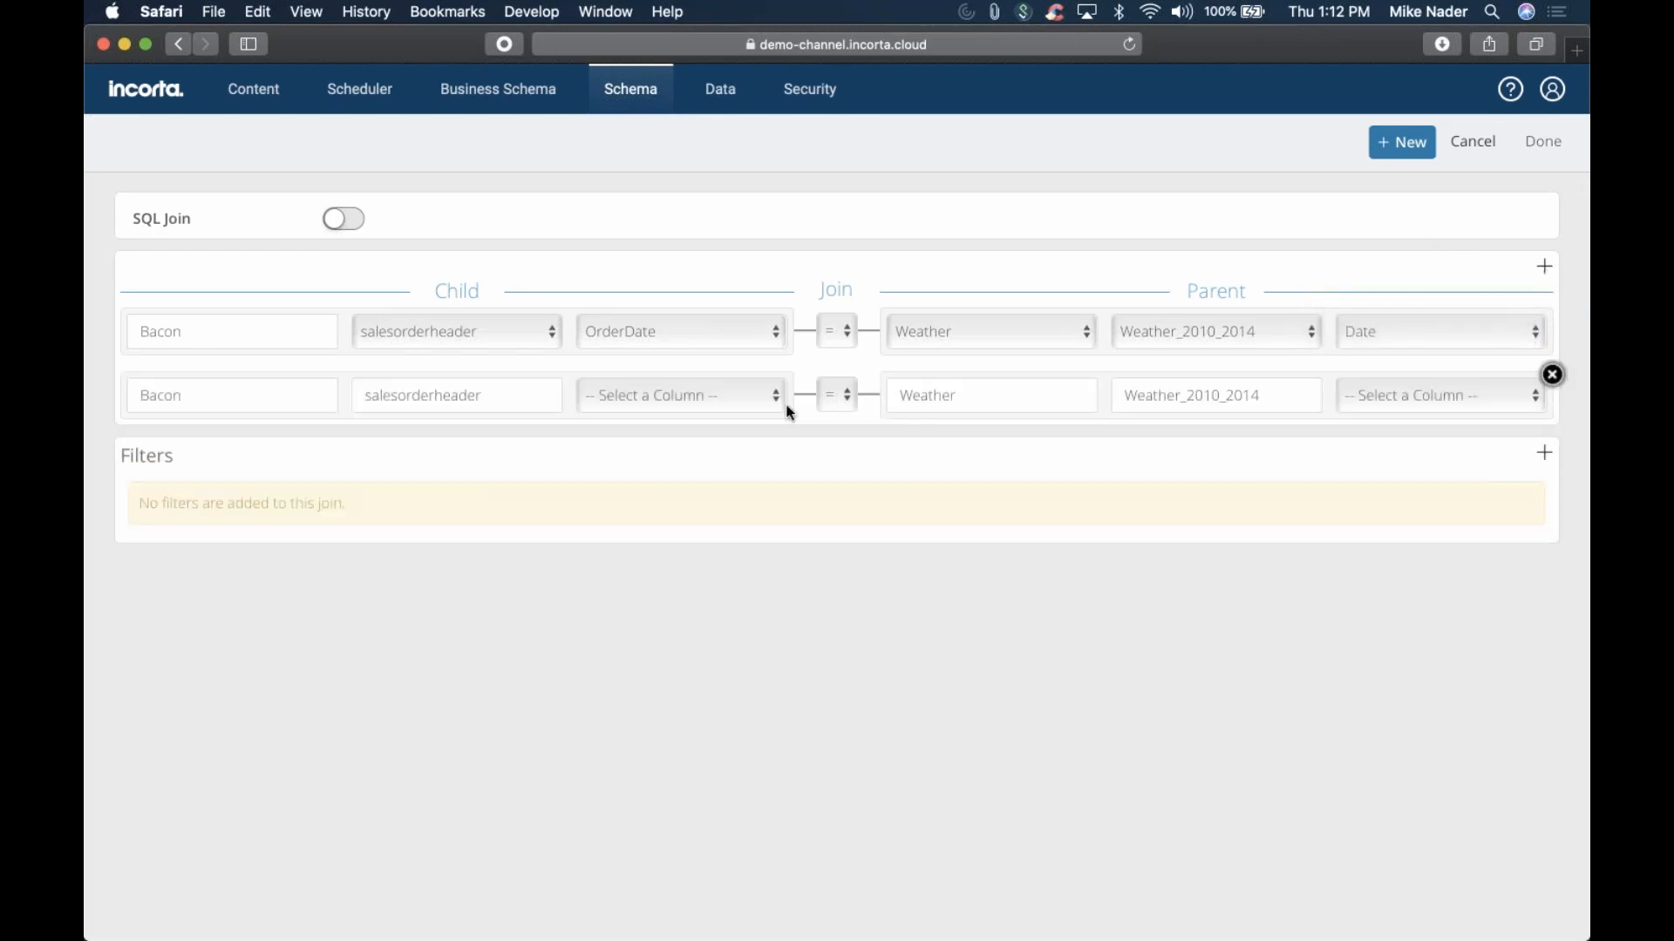
pyautogui.click(706, 401)
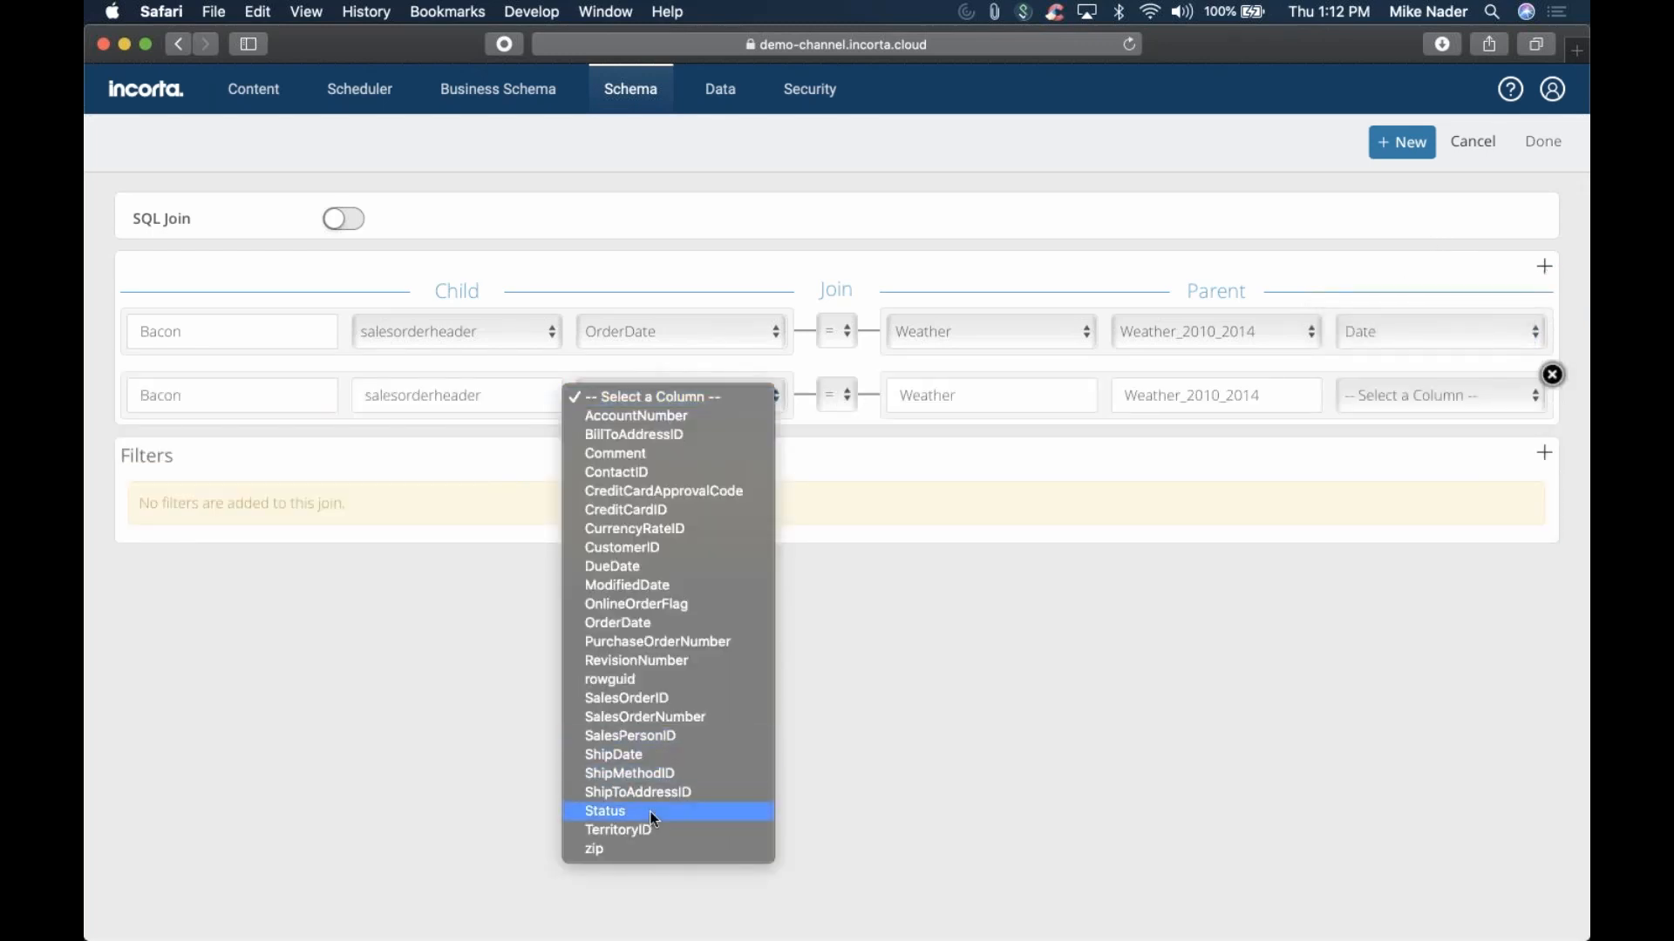
pyautogui.click(641, 848)
pyautogui.click(1400, 397)
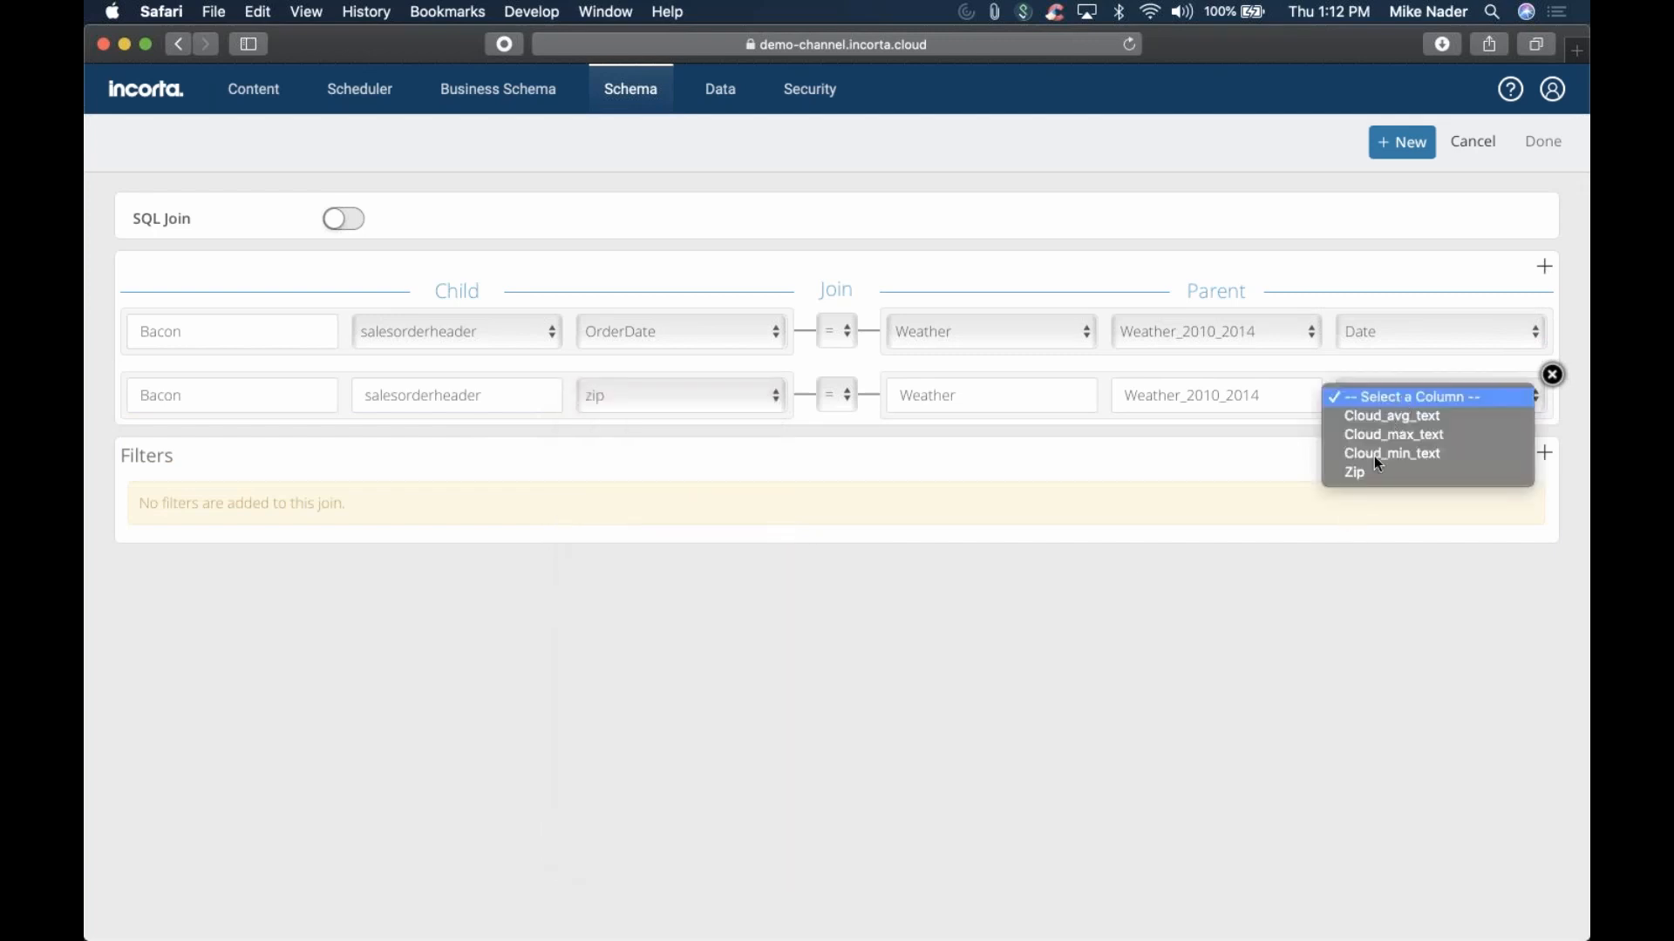
pyautogui.click(1364, 473)
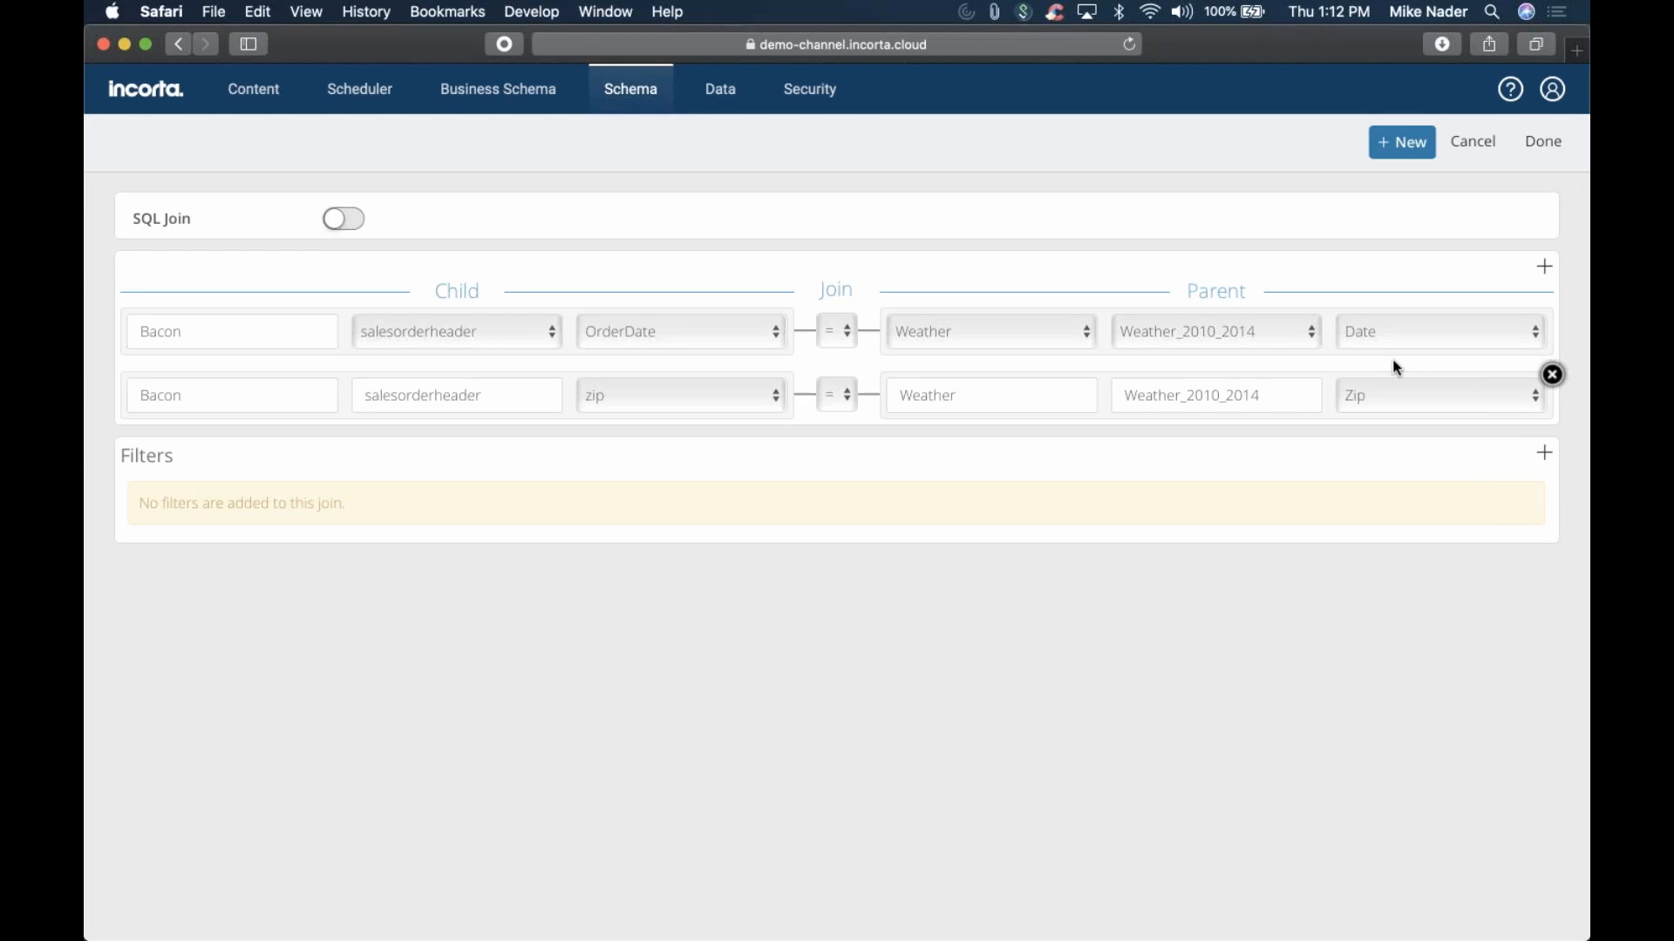
pyautogui.click(1498, 329)
pyautogui.click(1441, 397)
pyautogui.click(1441, 397)
pyautogui.click(1441, 397)
pyautogui.click(1551, 155)
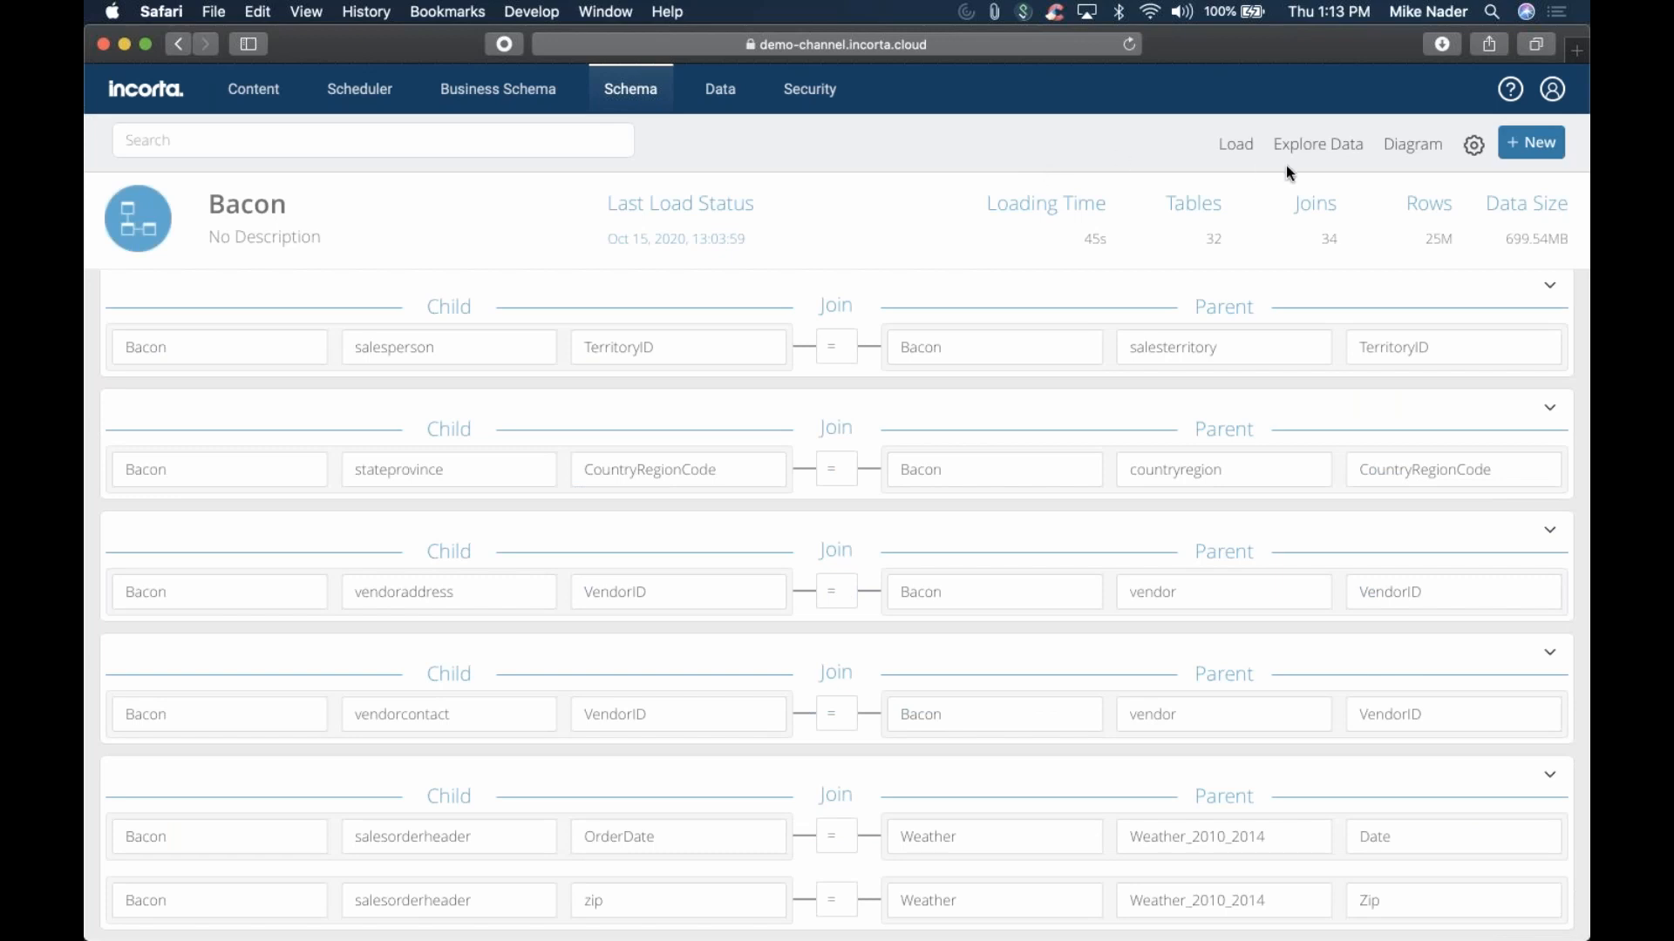
# View the Bacon schema diagram around the salesorderheader join to Weather_2010_2014, restore the page to actual size and close the diagram
pyautogui.click(1412, 147)
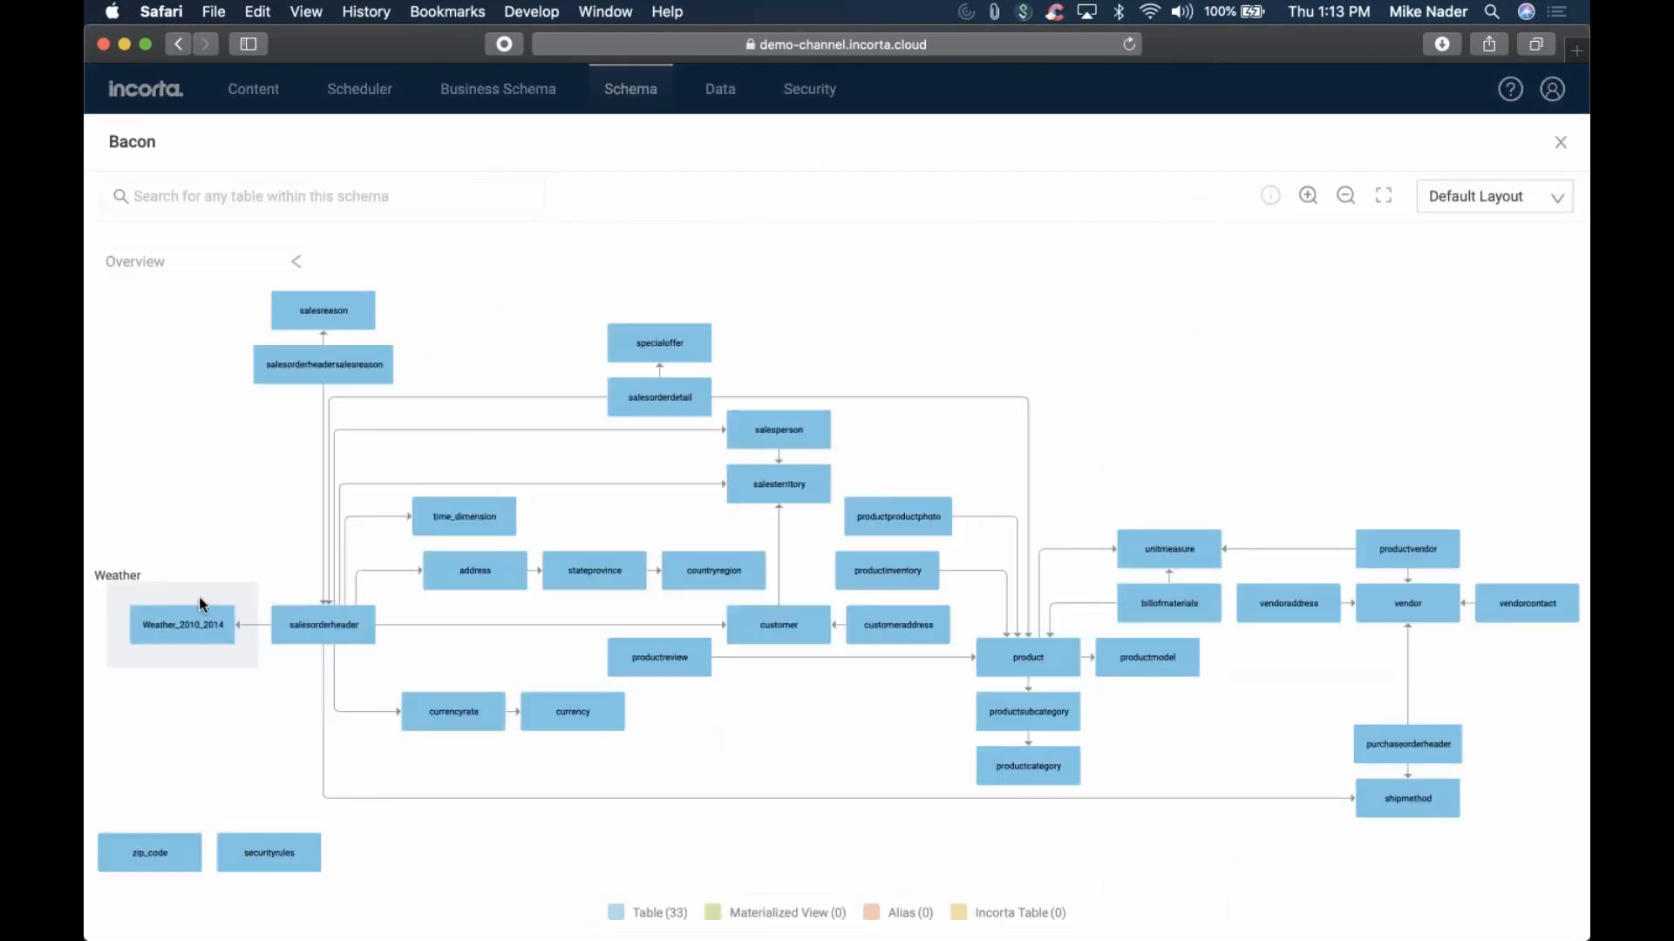
pyautogui.scroll(5, 199, 598)
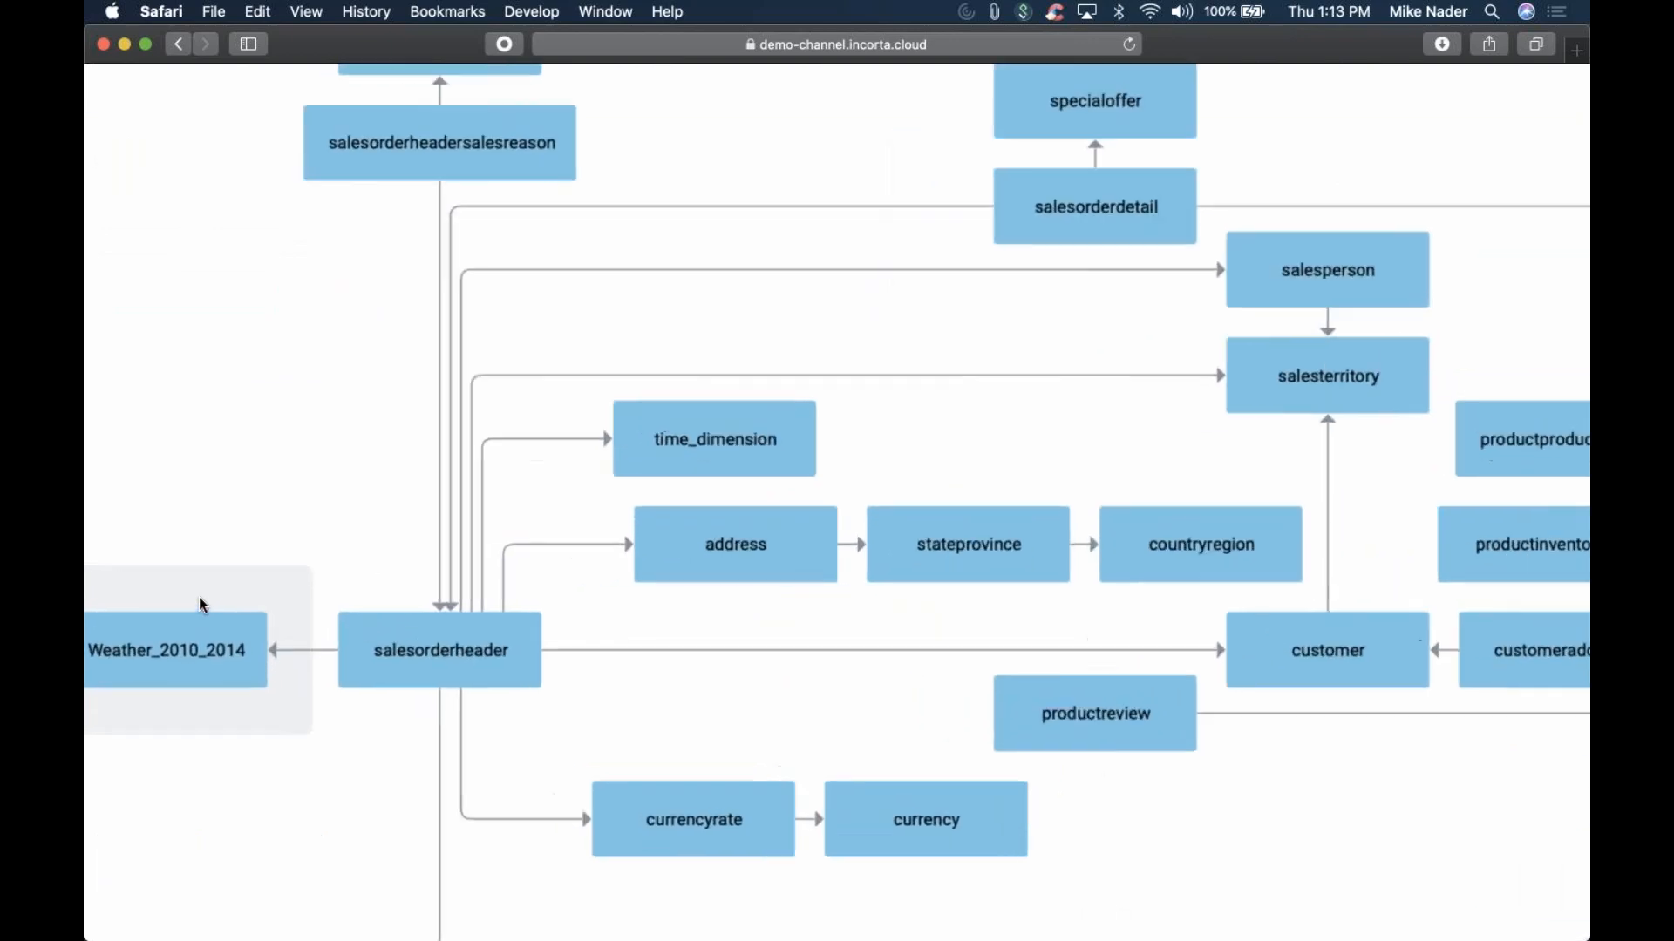
pyautogui.scroll(5, 199, 598)
pyautogui.scroll(-5, 318, 422)
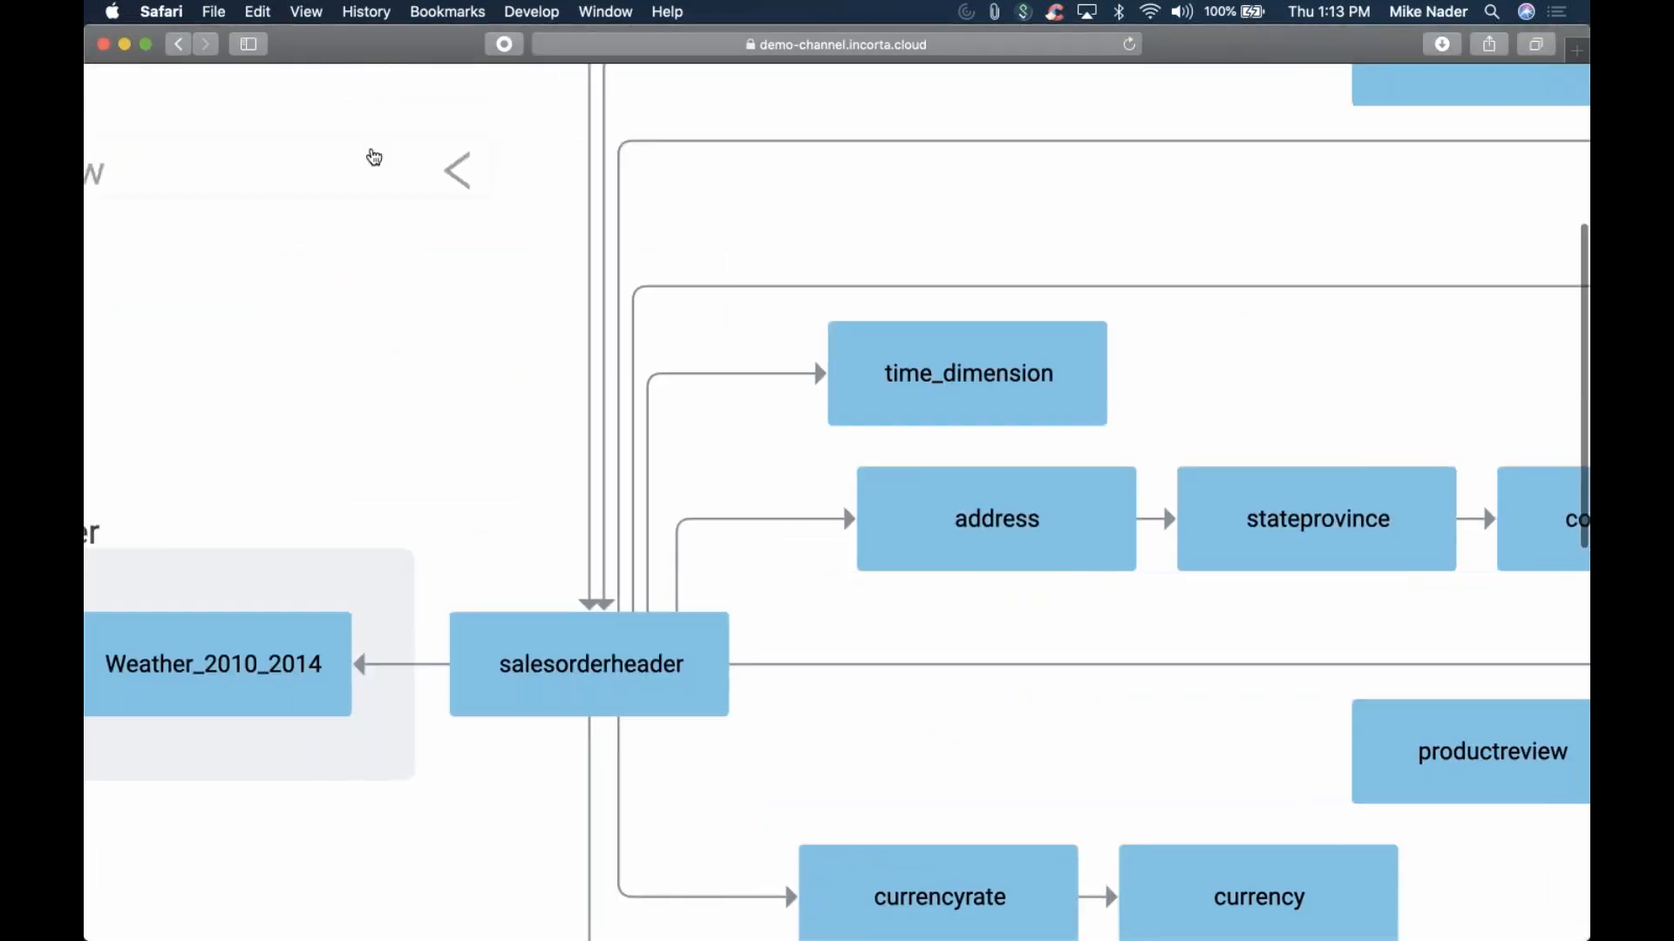
pyautogui.click(356, 189)
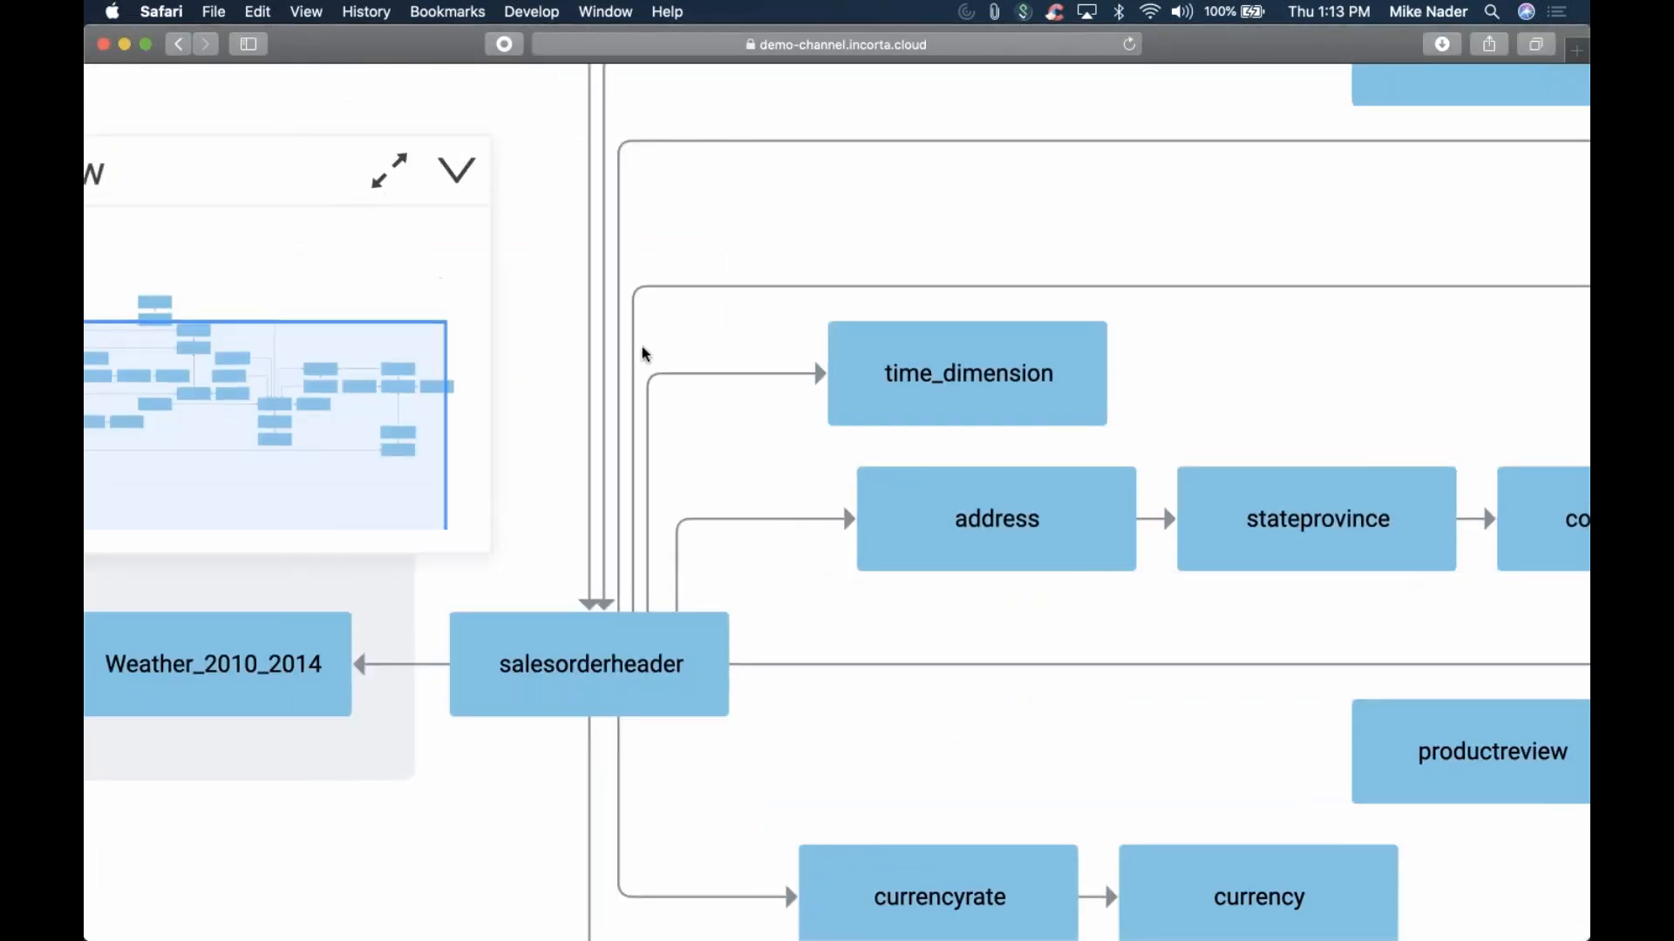
pyautogui.hscroll(-6, 549, 346)
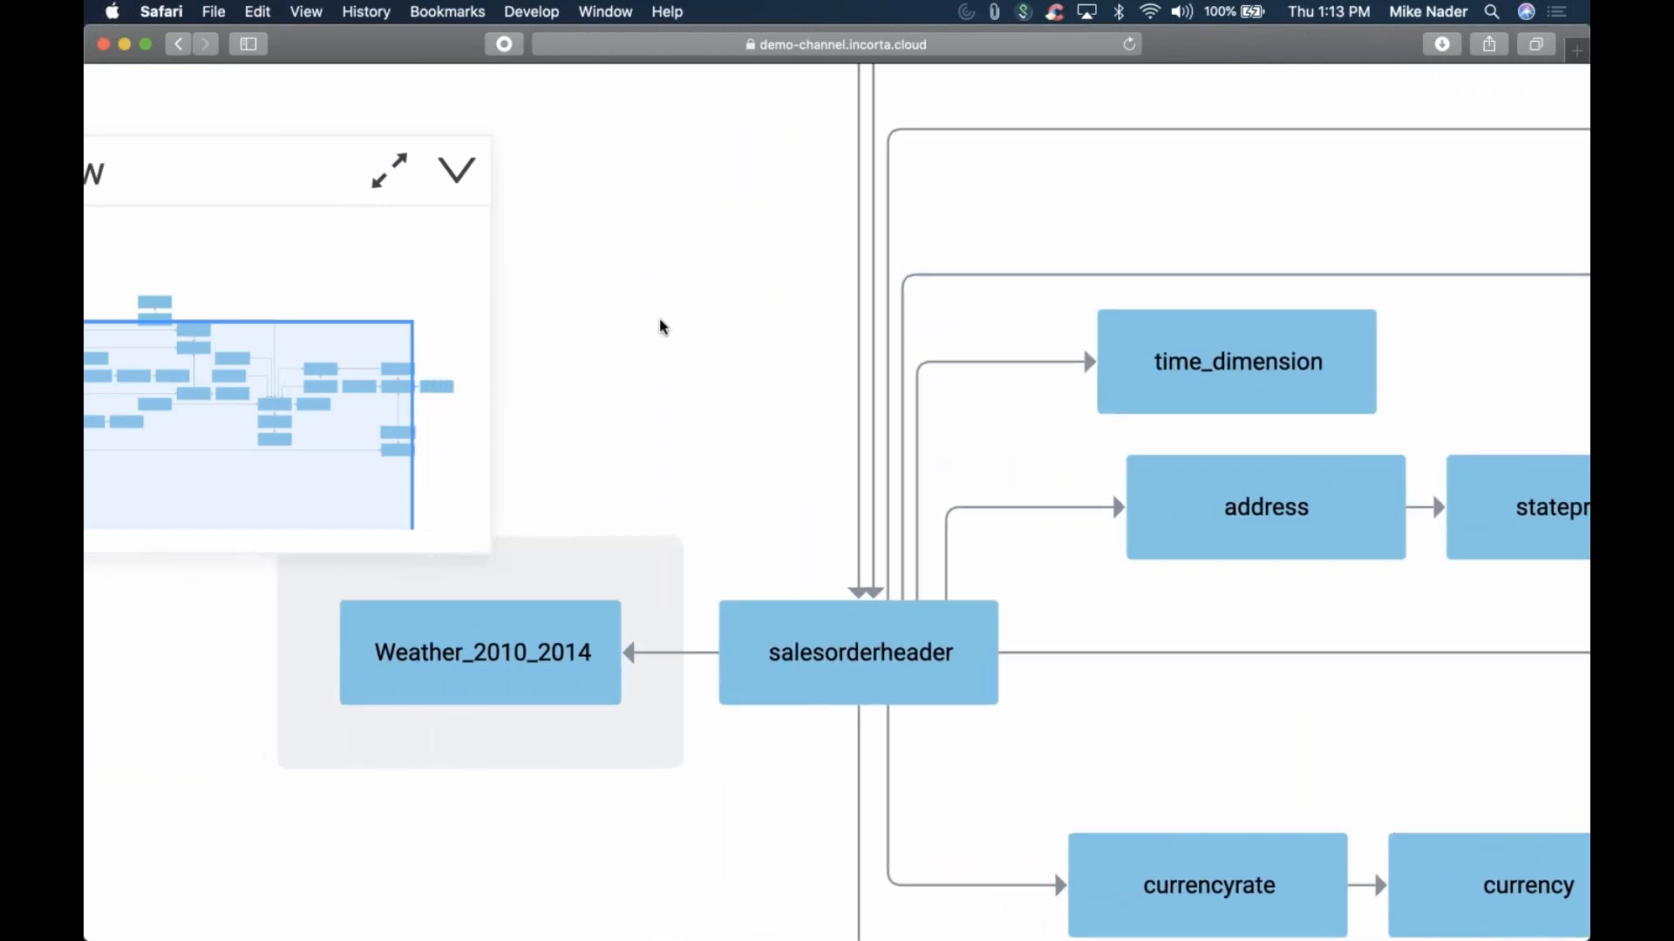
pyautogui.click(468, 186)
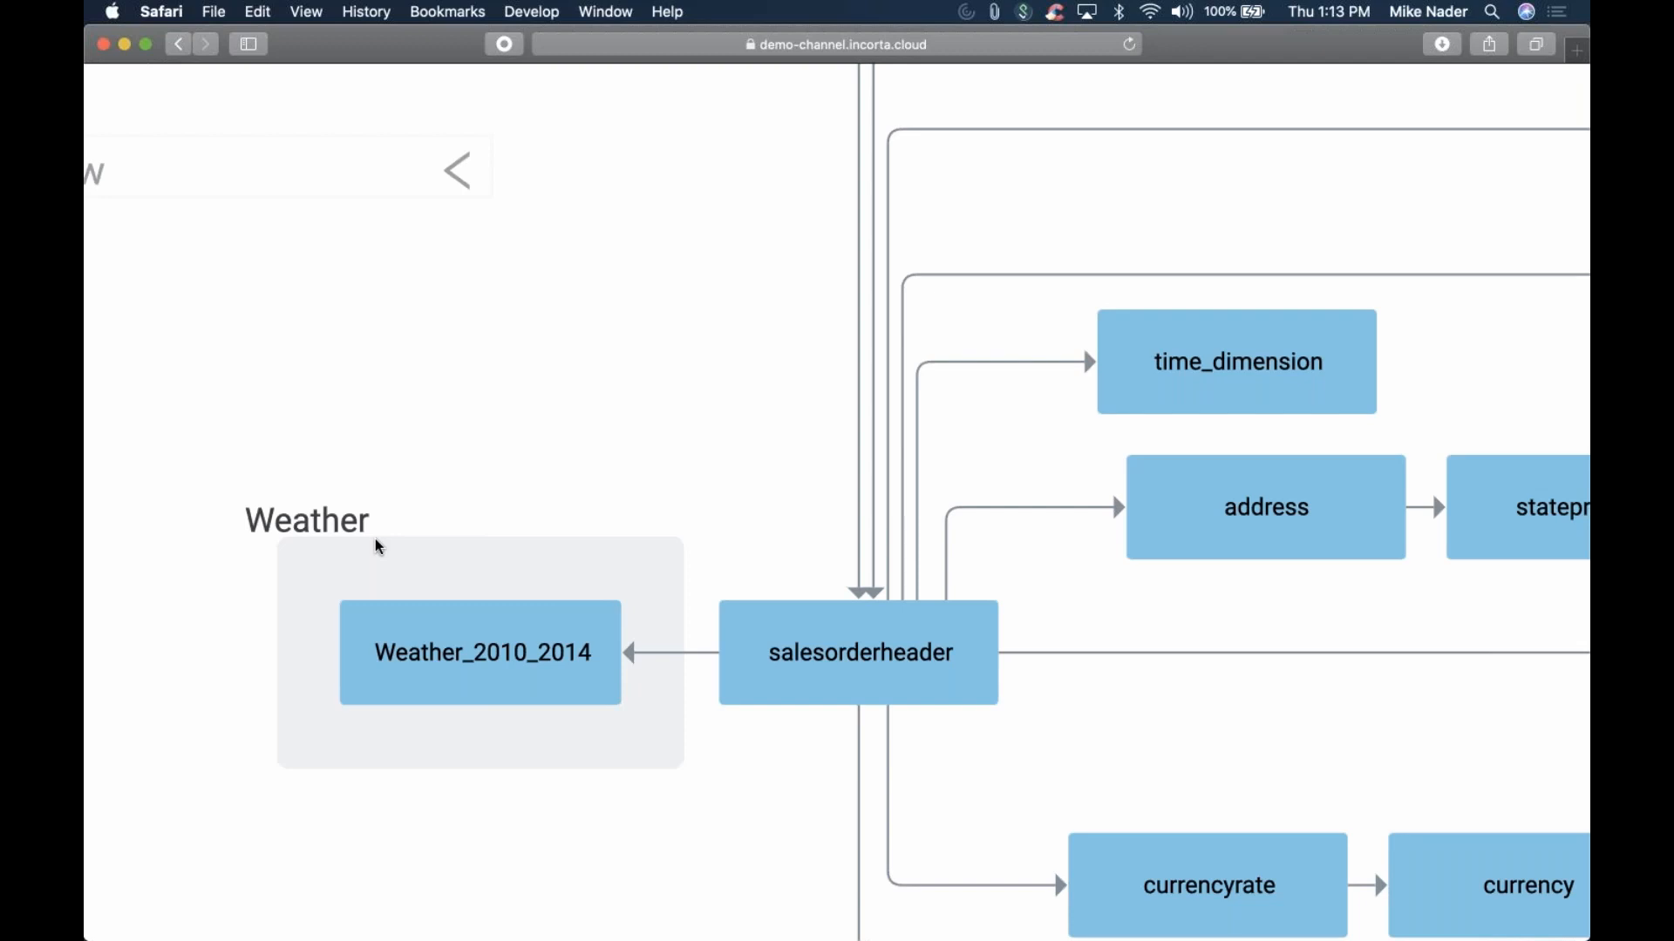
pyautogui.click(305, 12)
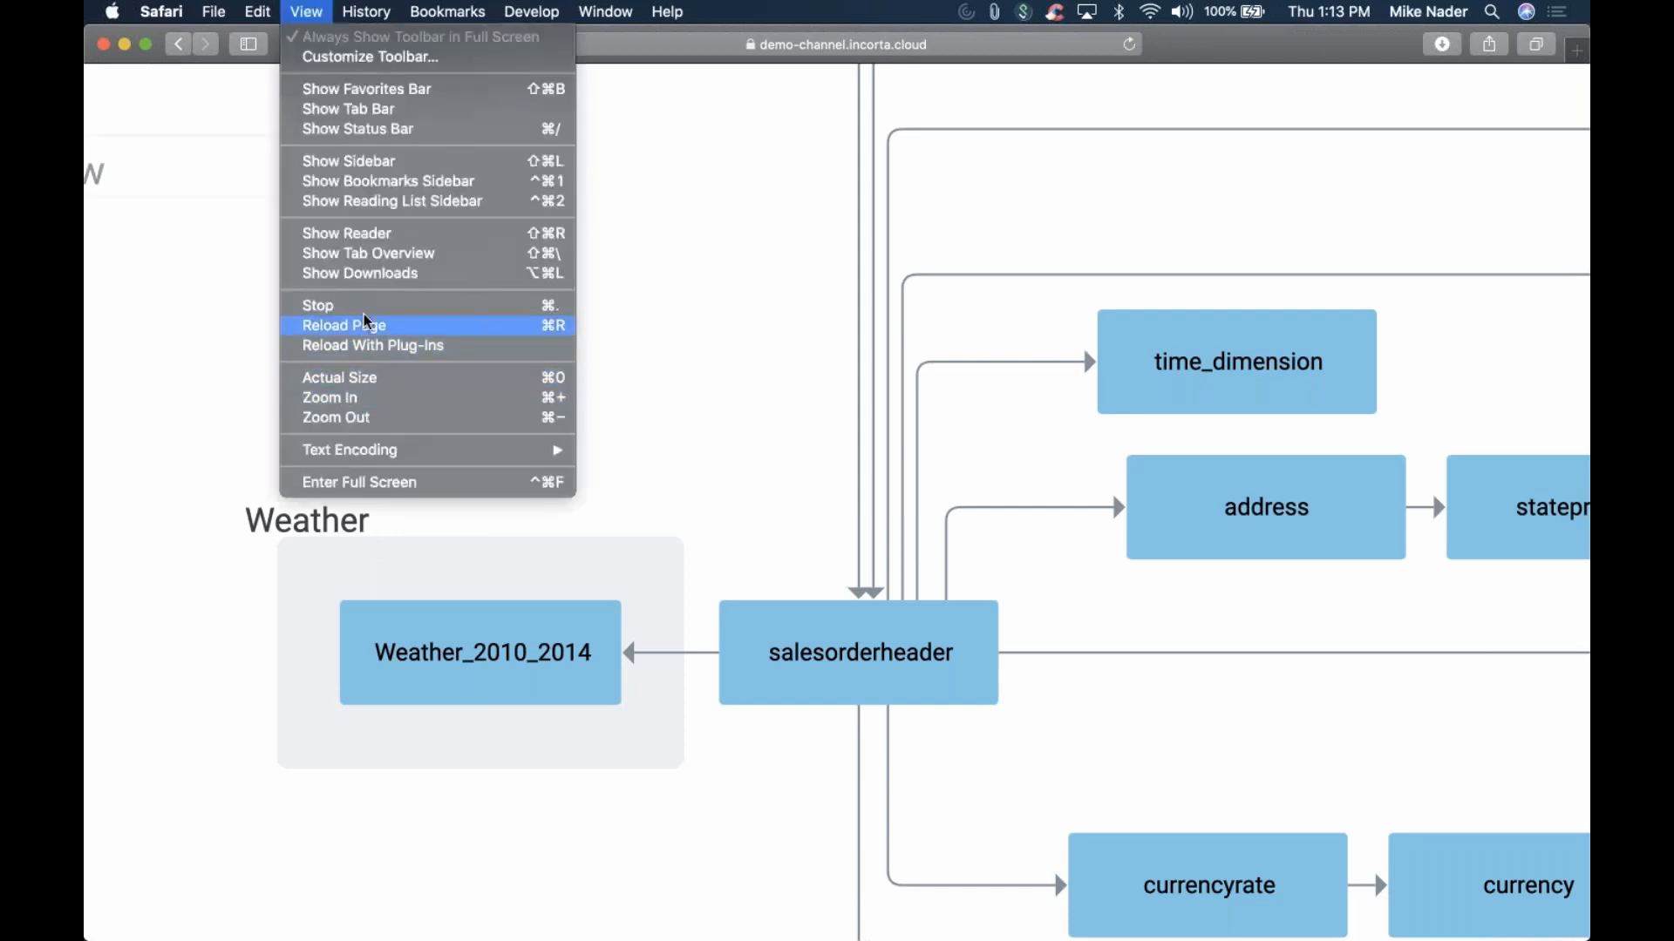
pyautogui.click(359, 375)
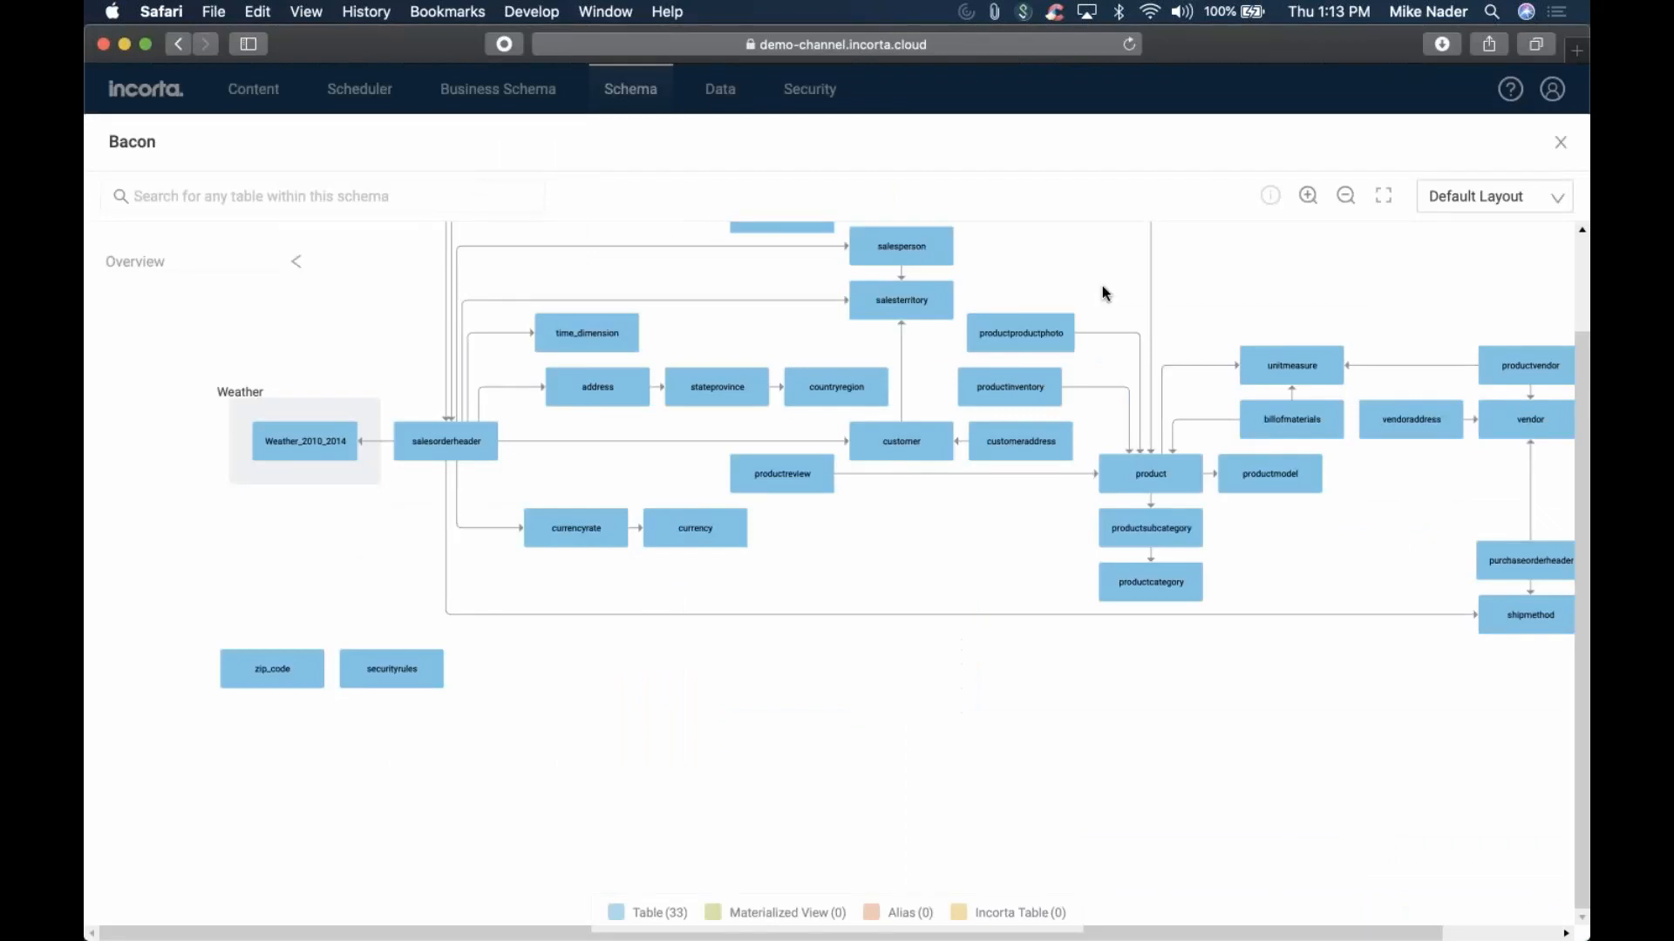
pyautogui.click(1560, 142)
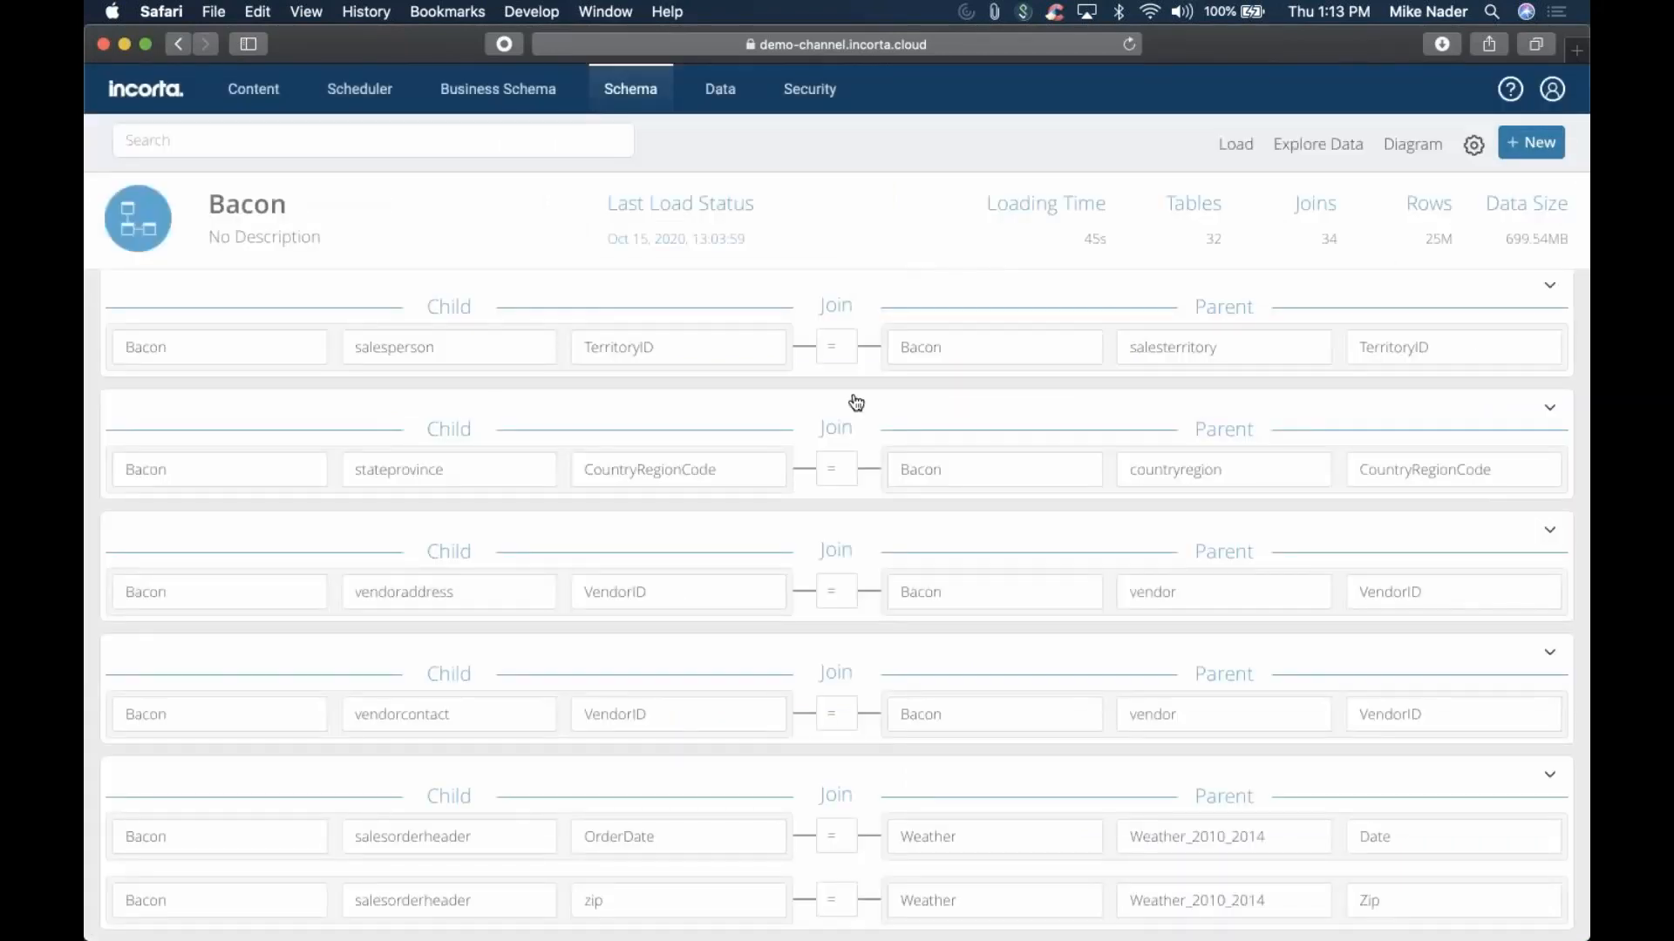
# Reopen the Bacon schema from the schema list and review its tables and its diagram
pyautogui.click(636, 96)
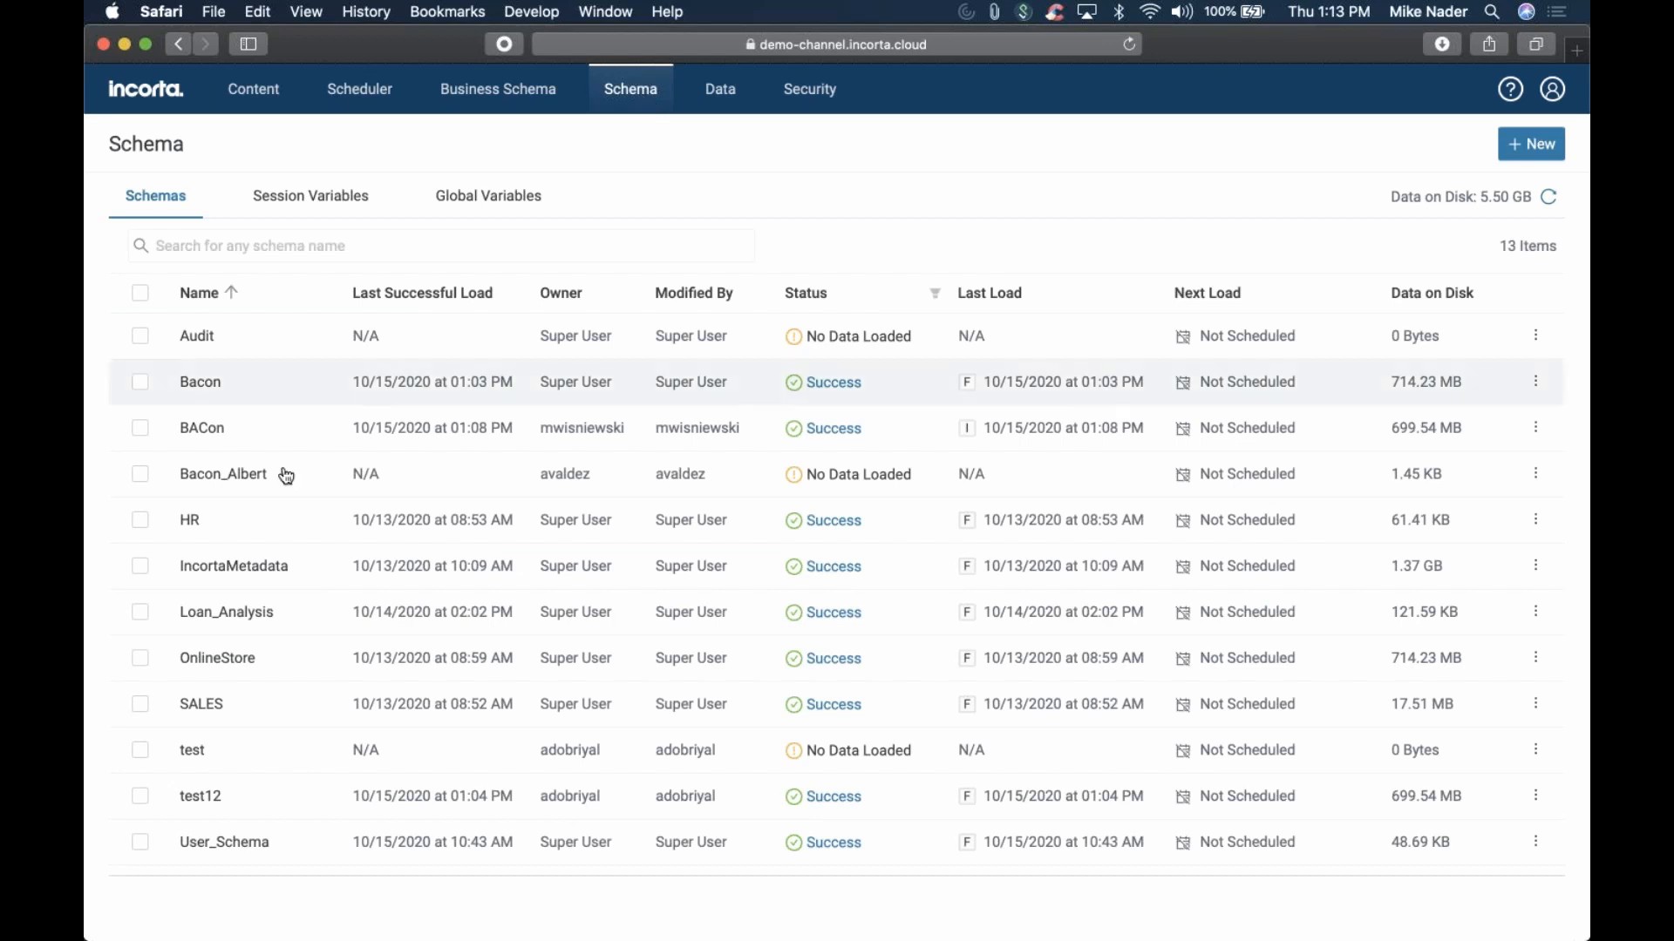
pyautogui.click(220, 401)
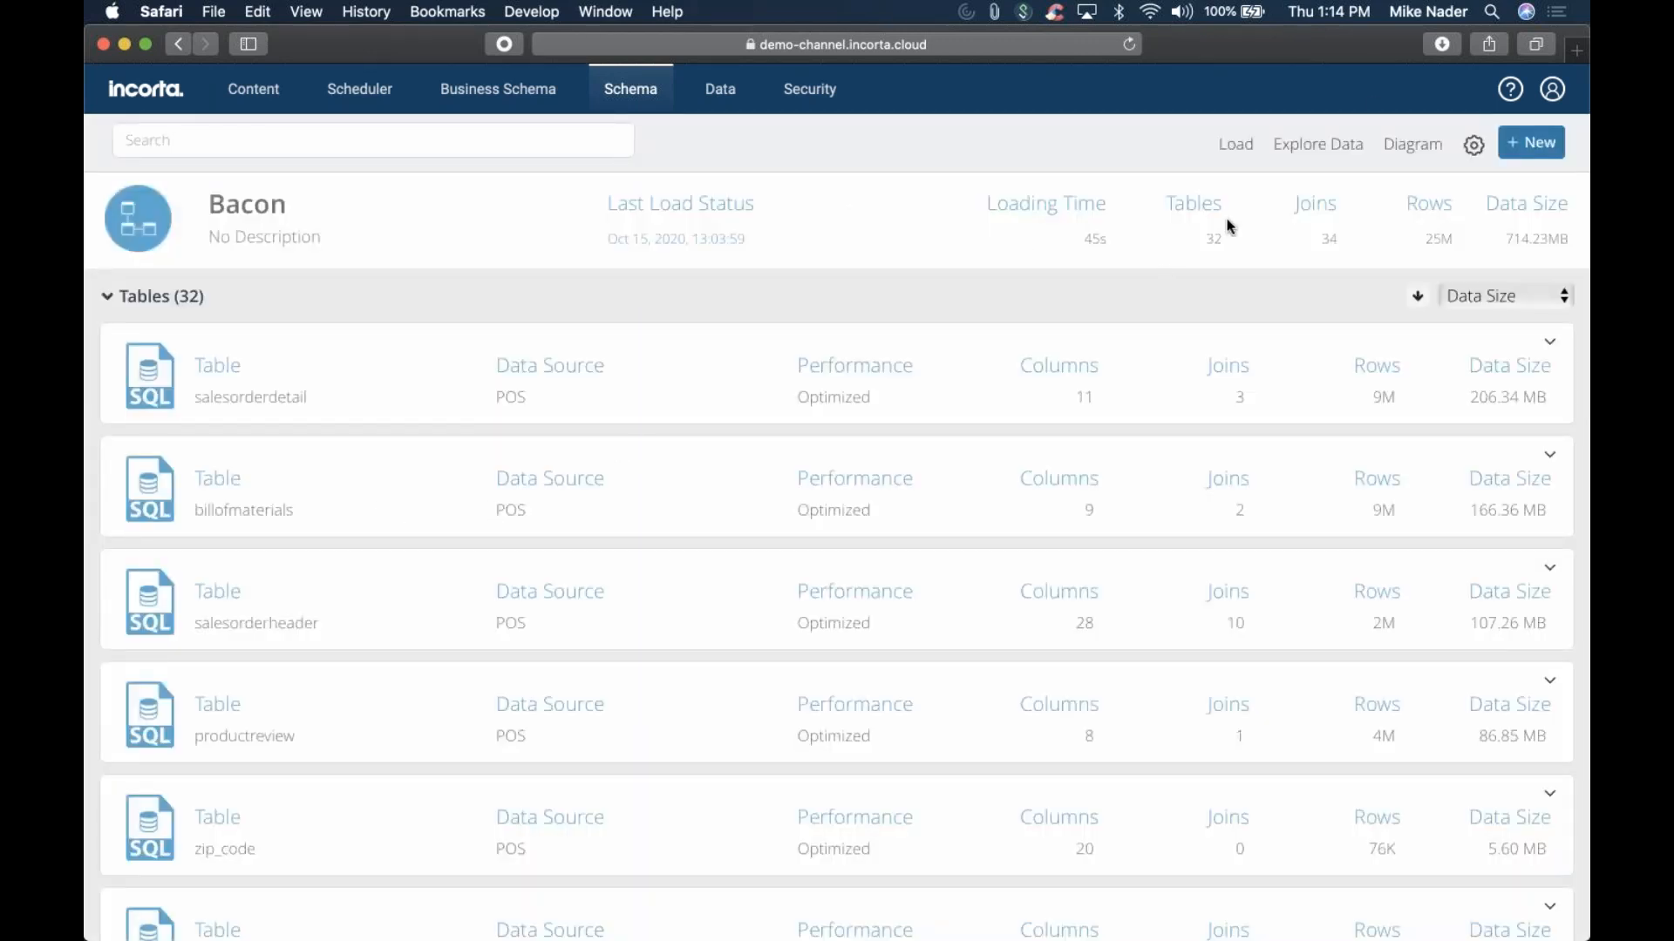
pyautogui.scroll(-2, 1311, 320)
pyautogui.scroll(-10, 1311, 319)
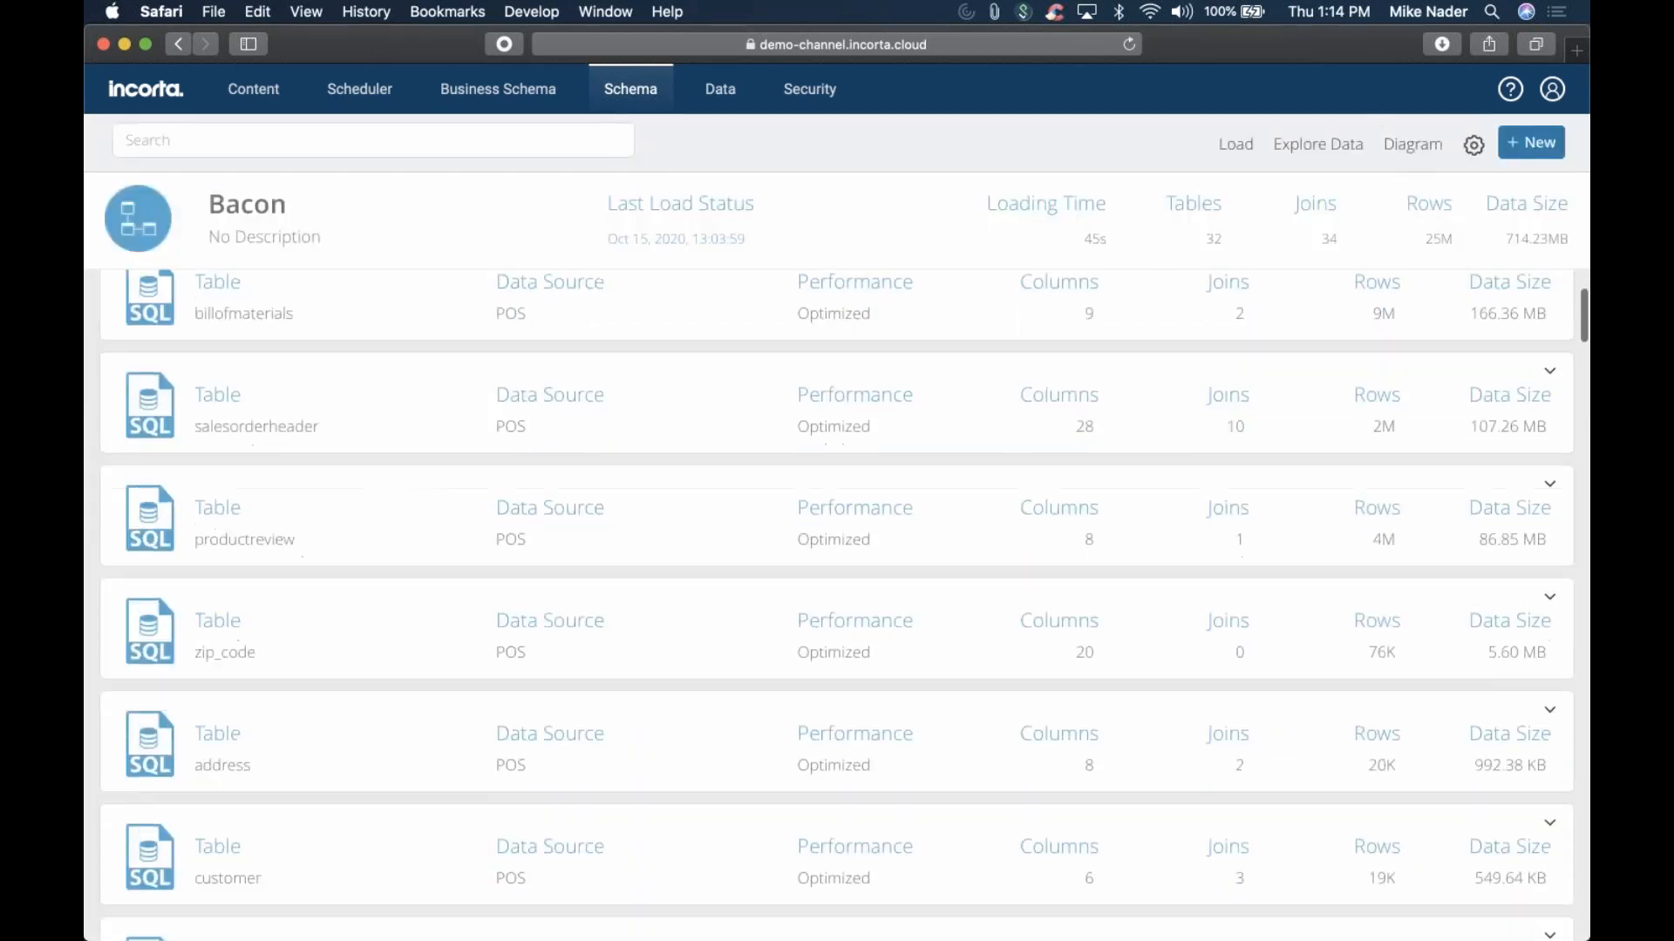
pyautogui.scroll(-10, 1278, 352)
pyautogui.scroll(8, 1278, 352)
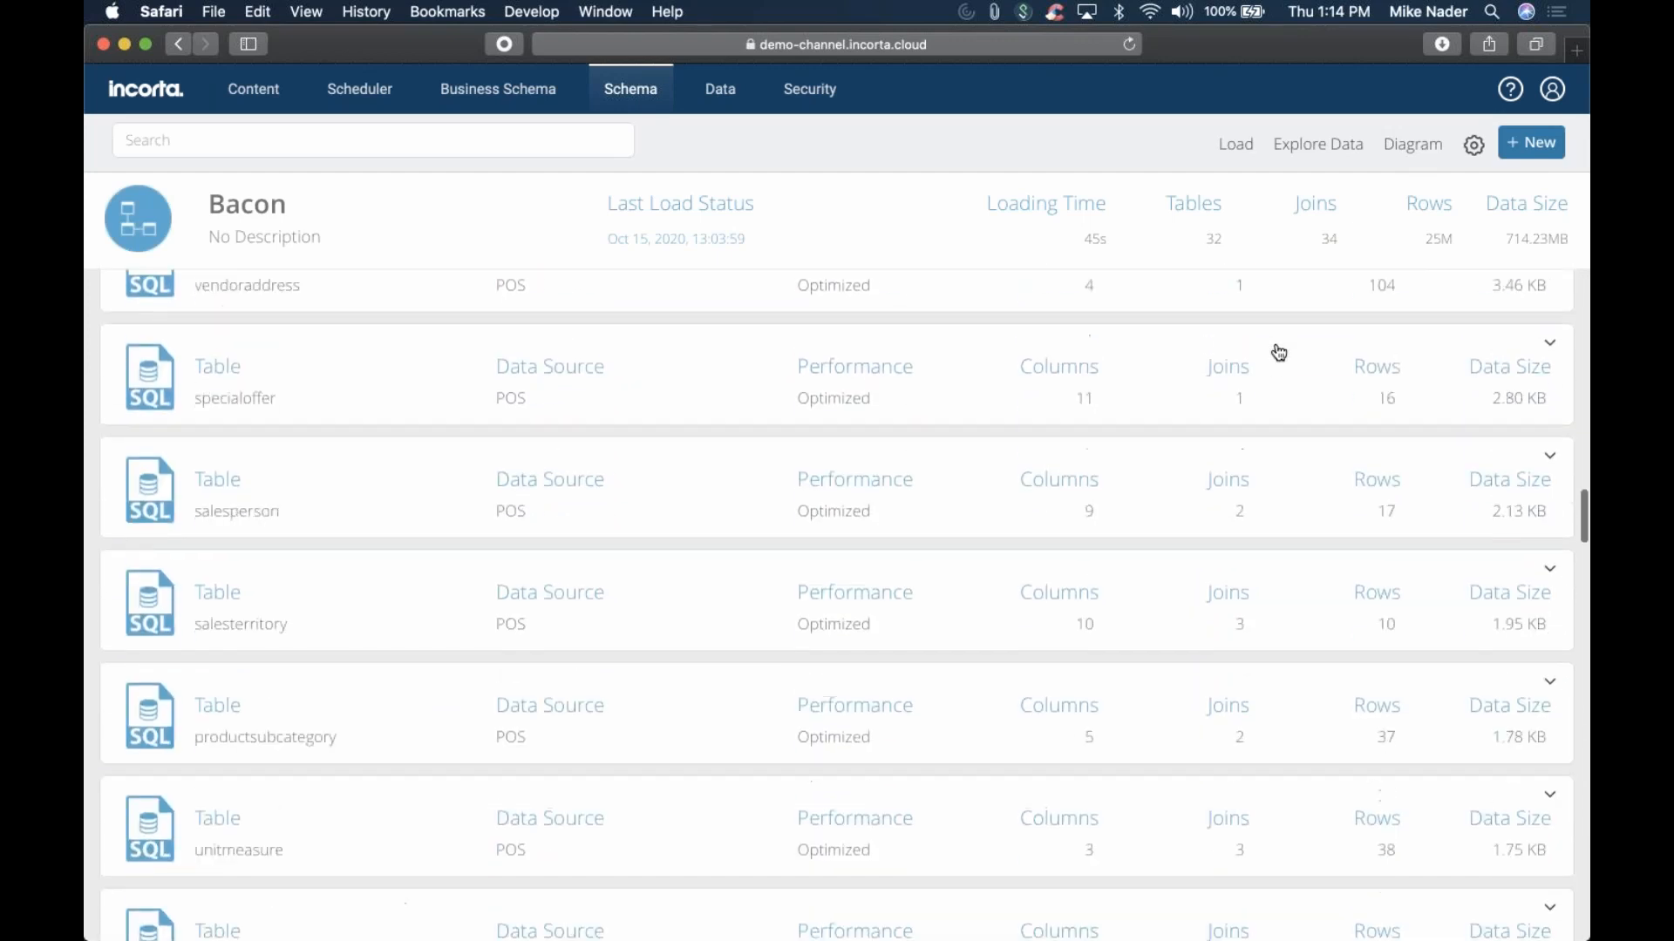
pyautogui.click(1413, 146)
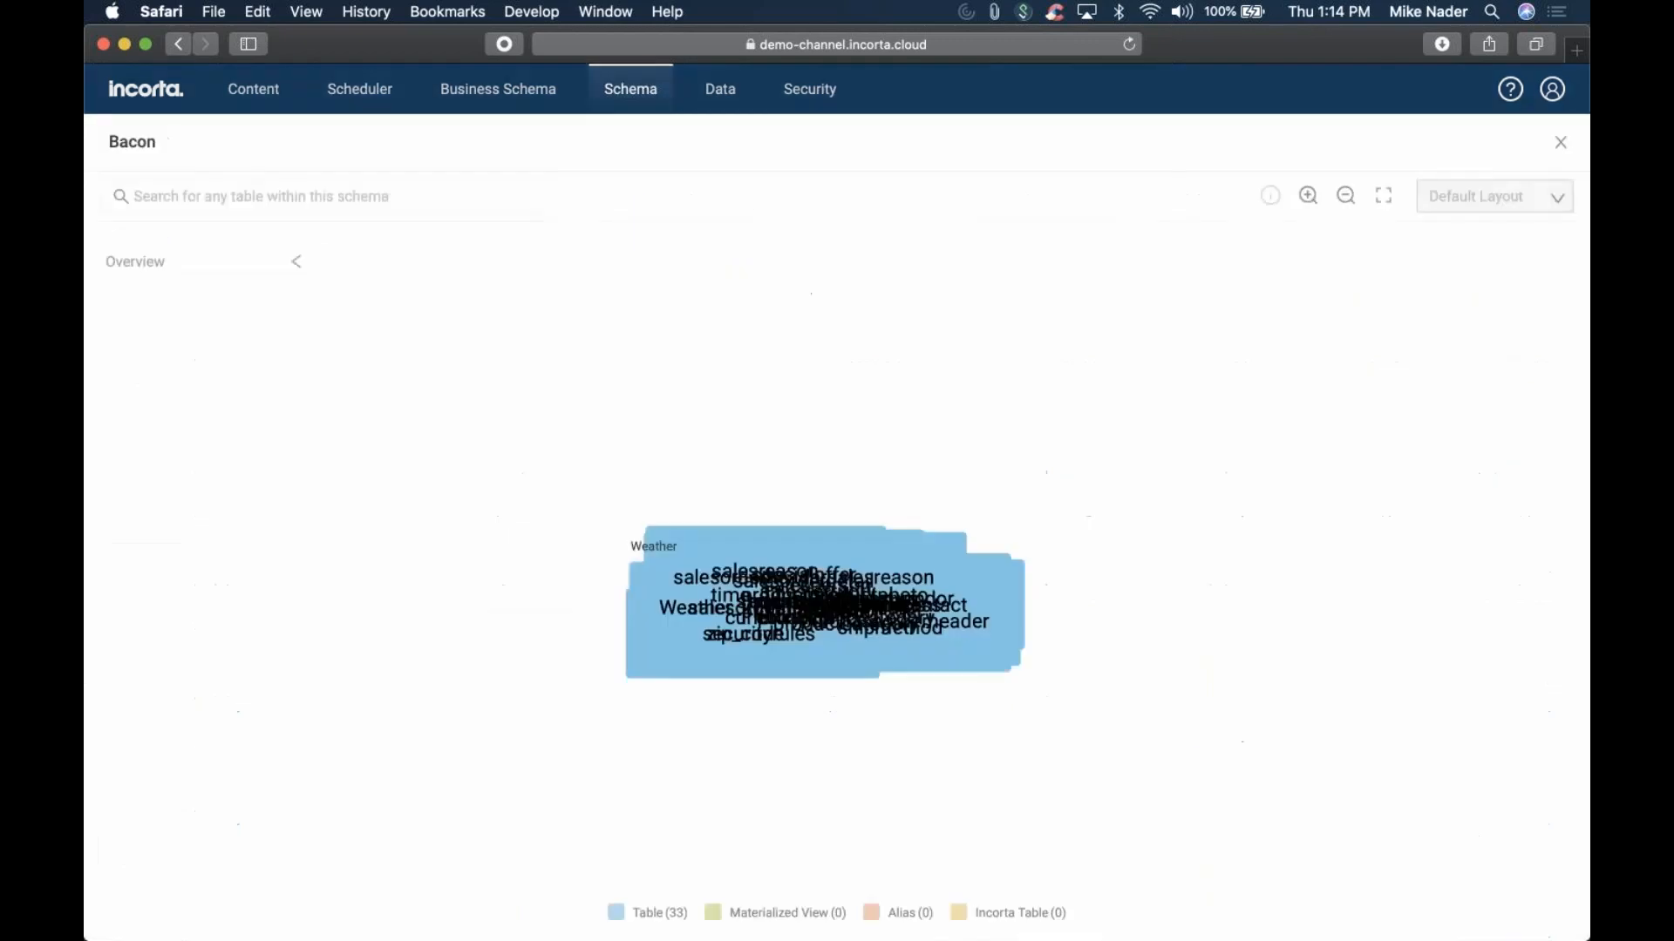
pyautogui.click(1560, 143)
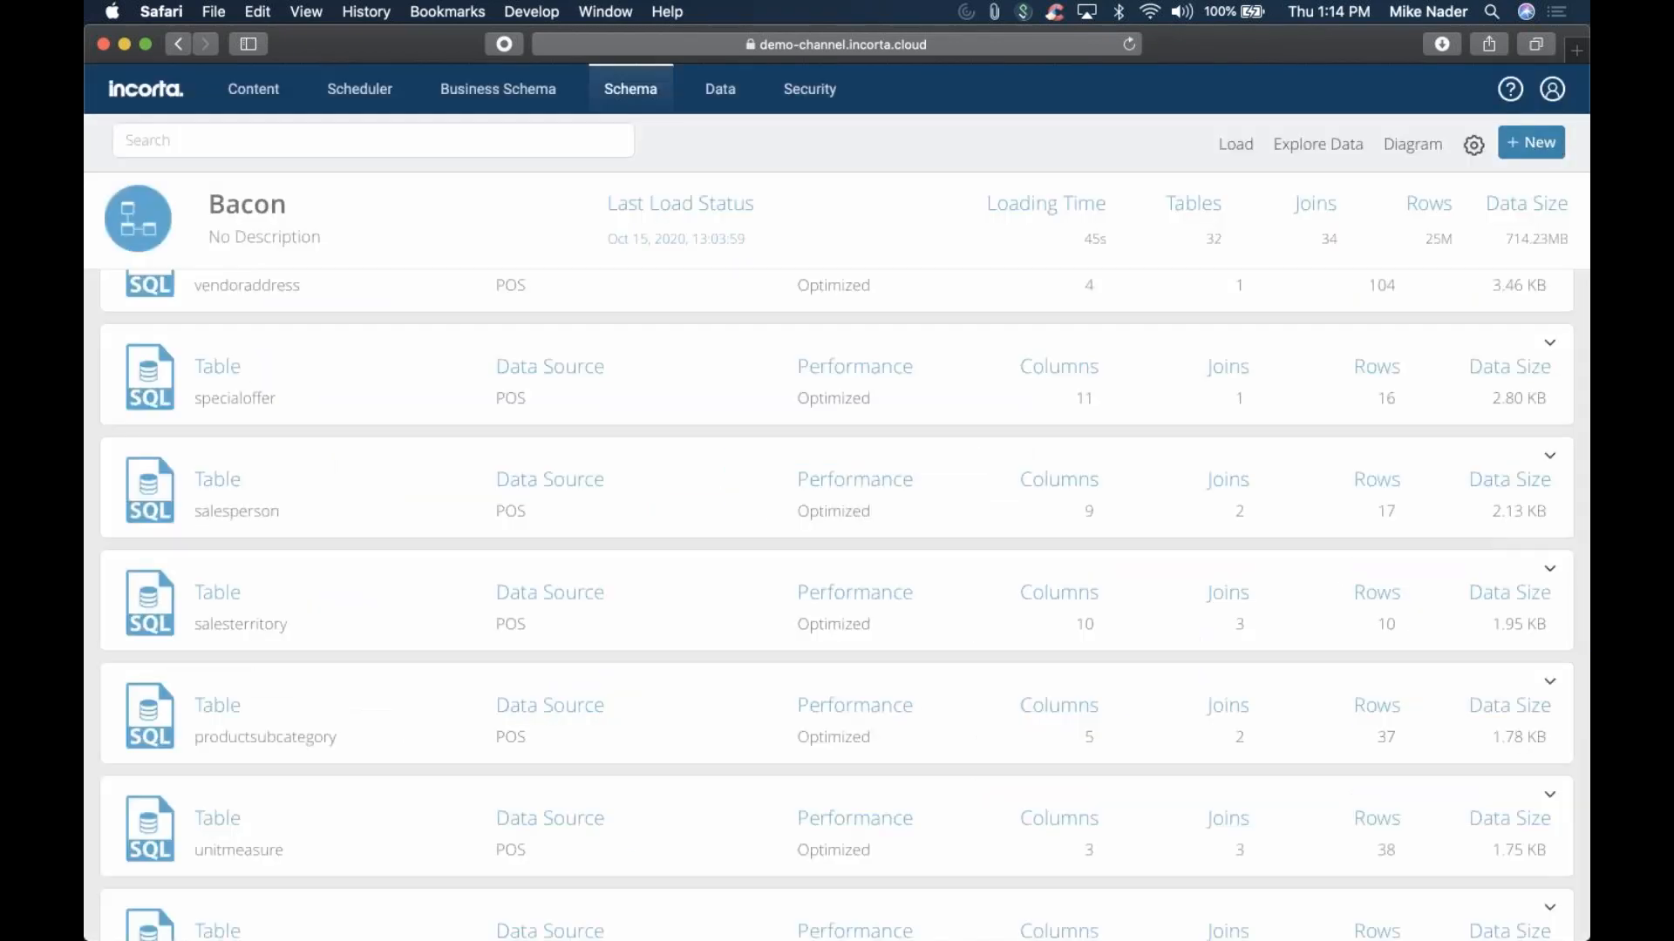
# Explore the Bacon schema's data in a new insight and collapse its data tree to table level
pyautogui.click(1303, 155)
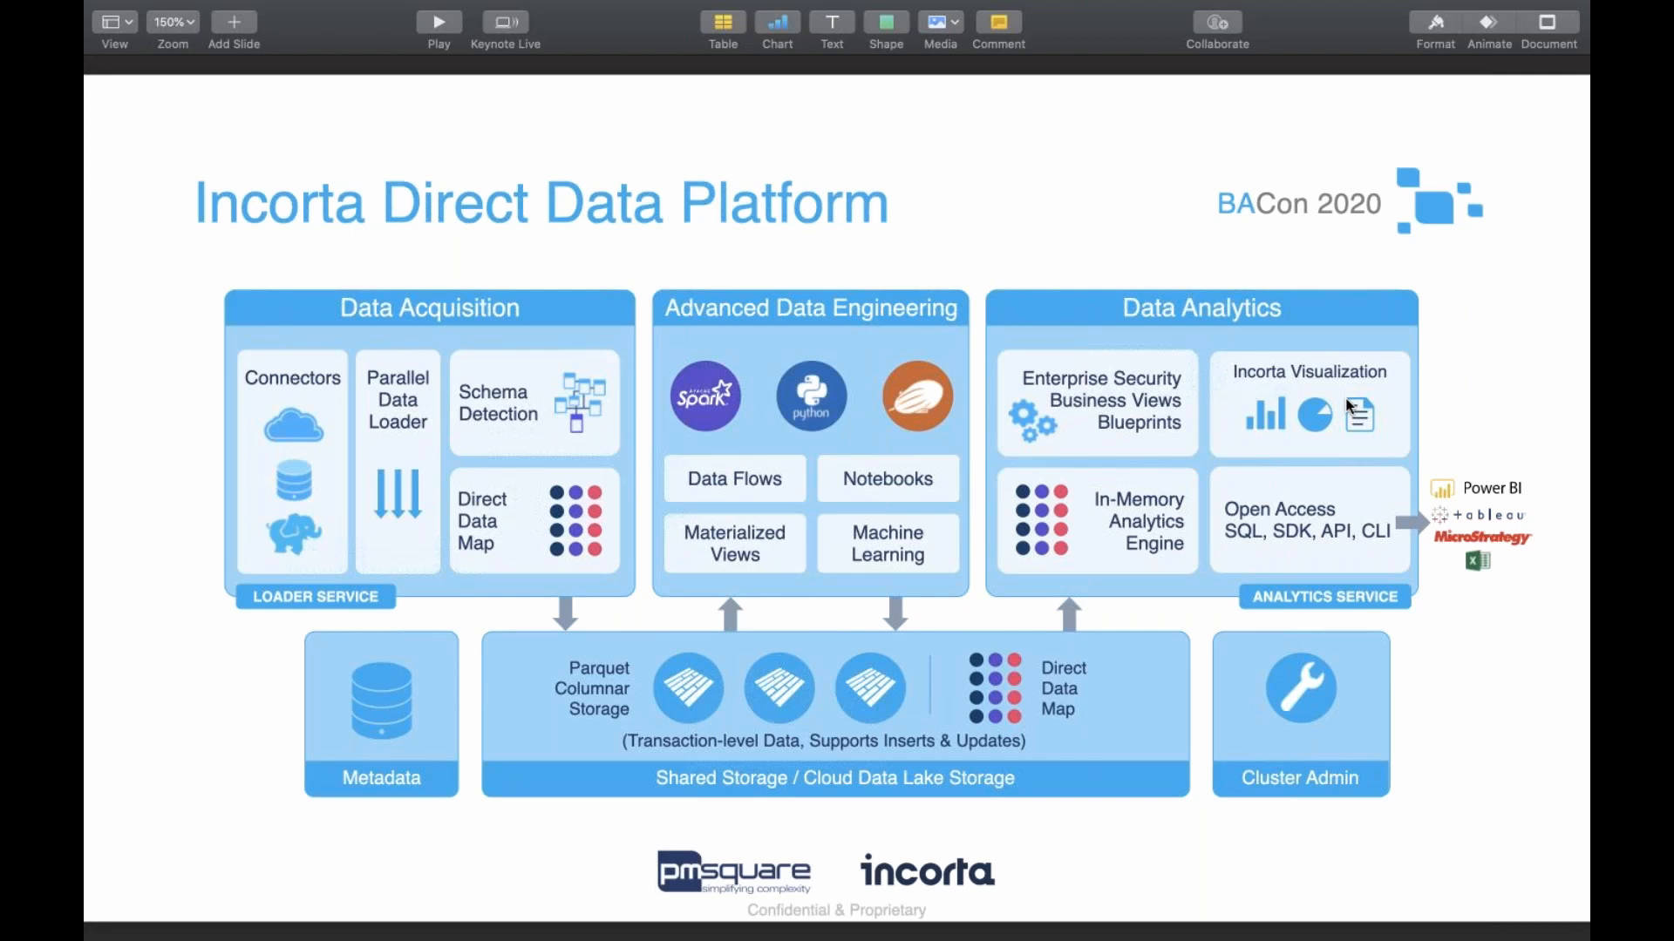
pyautogui.hotkey('ctrl', 'Left')
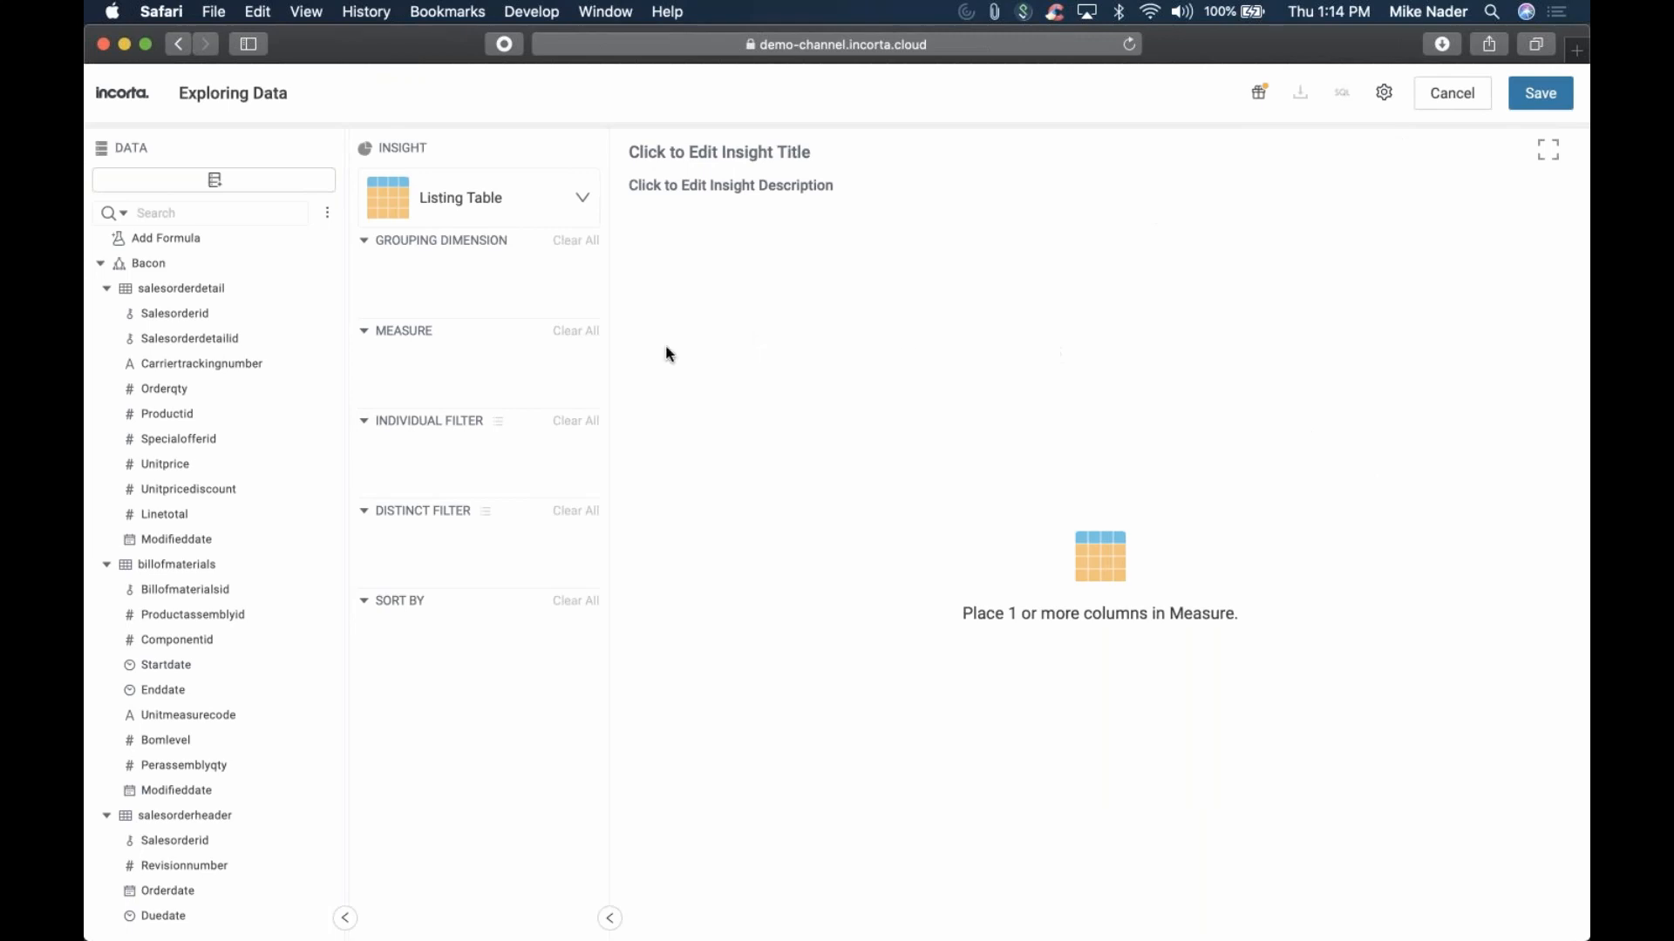
pyautogui.scroll(-5, 219, 581)
pyautogui.scroll(-1, 220, 581)
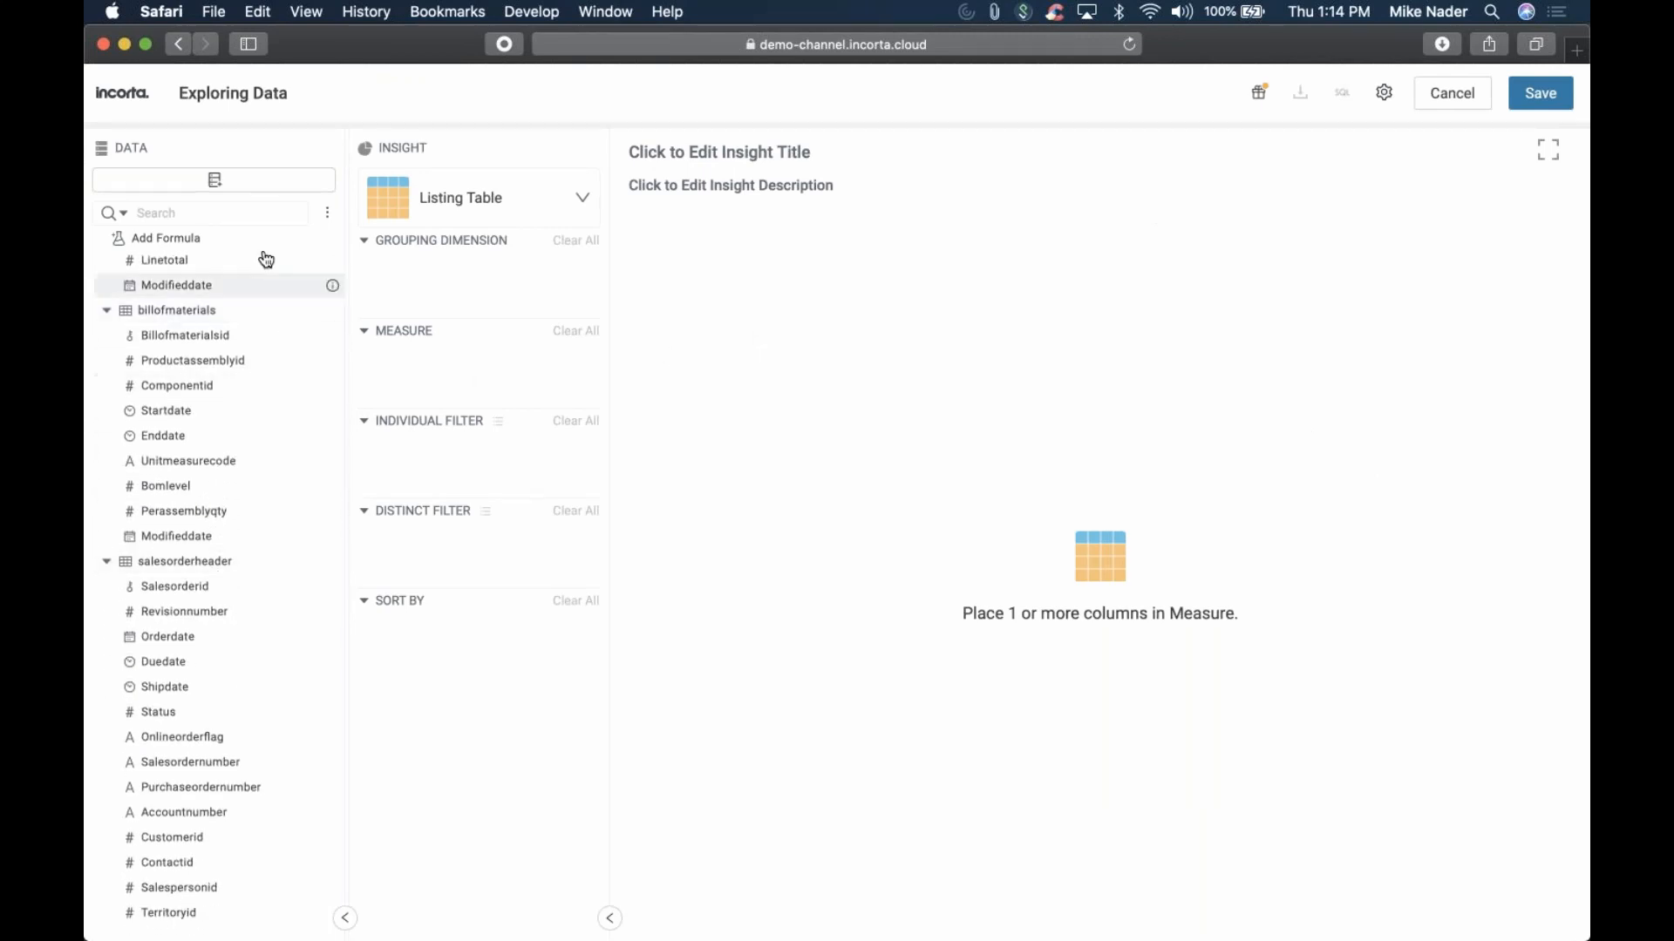
pyautogui.click(209, 213)
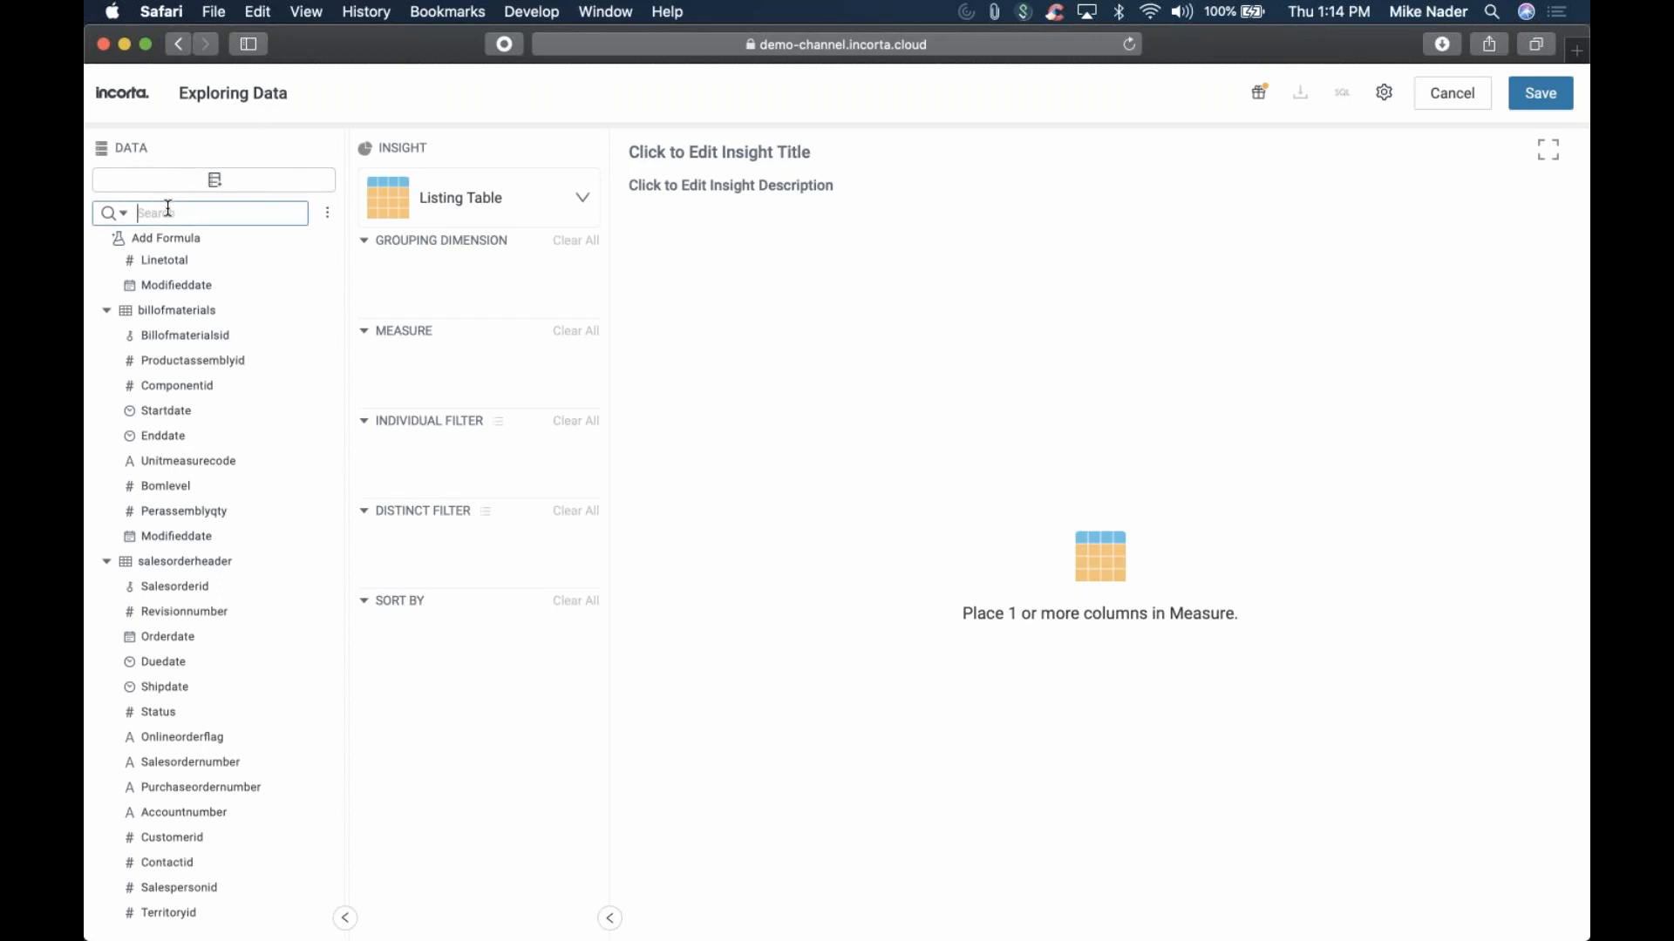
pyautogui.click(328, 214)
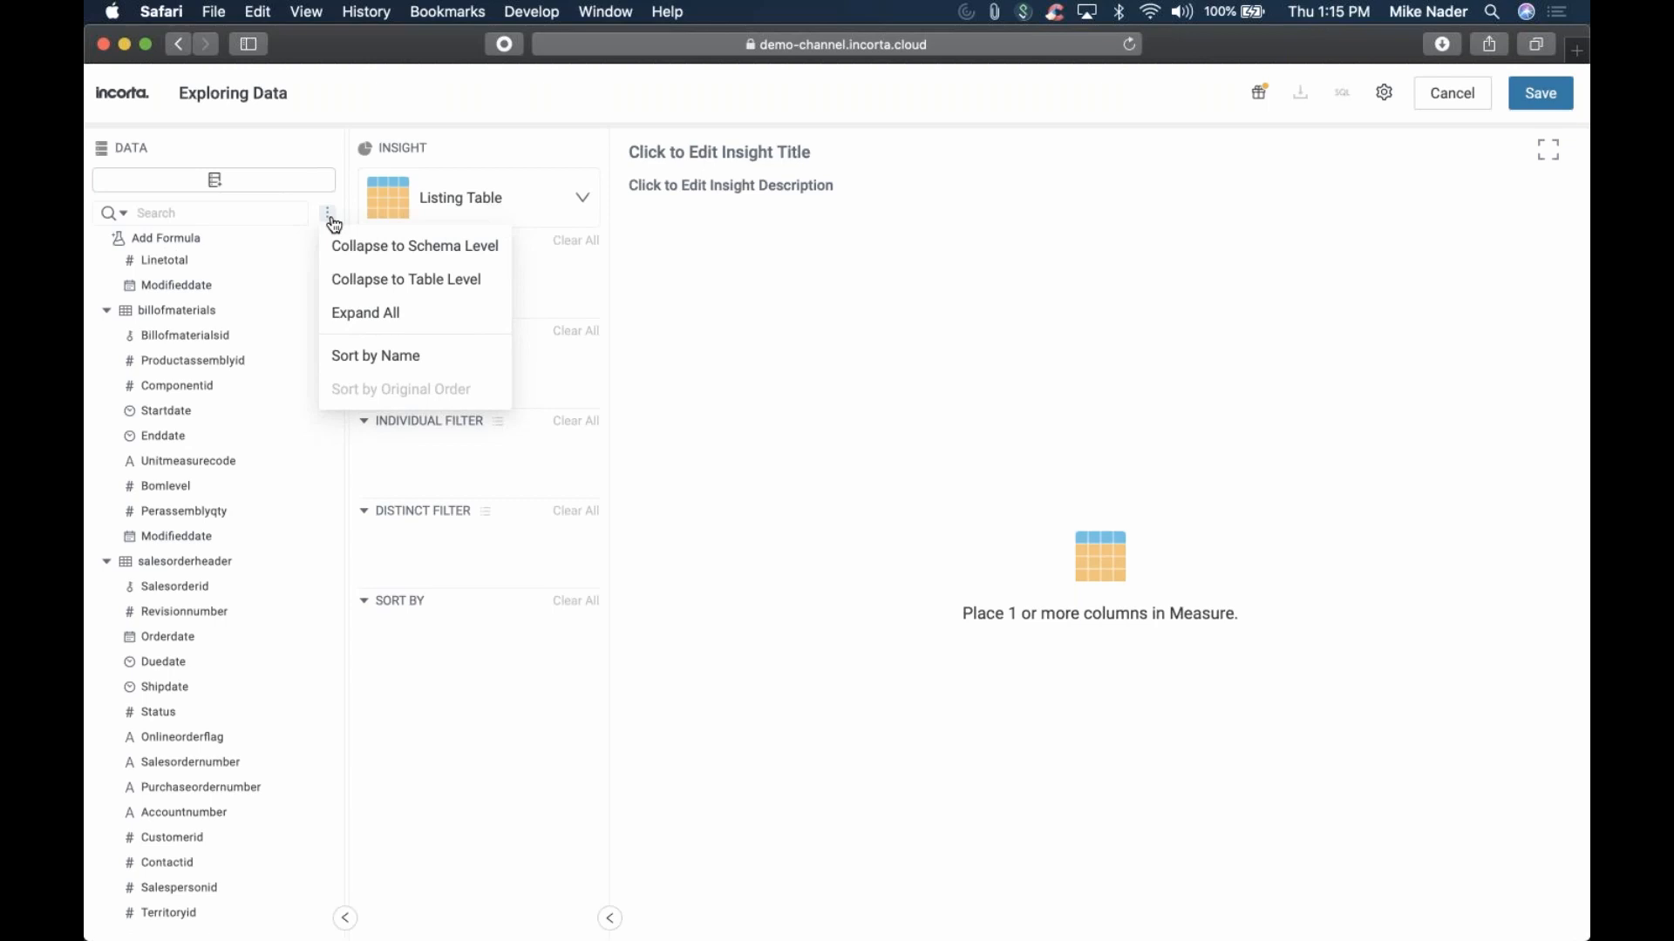
pyautogui.click(433, 284)
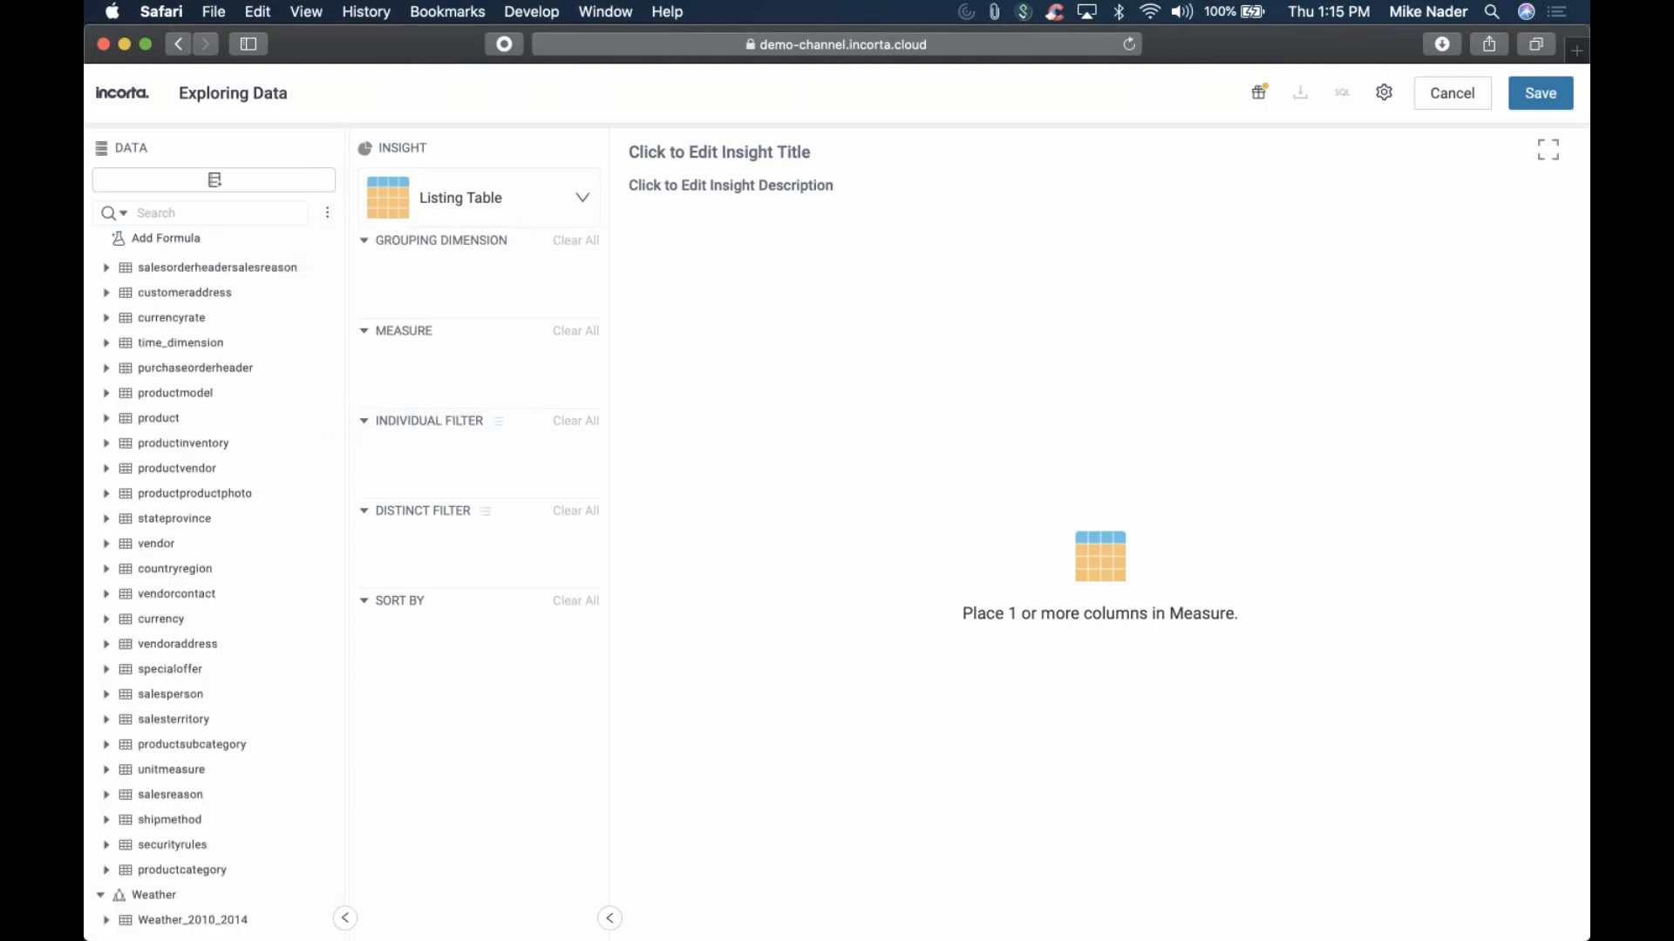
# Look through the Bacon and Weather tables in the data tree and expand the securityrules table to view its columns
pyautogui.scroll(1, 209, 529)
pyautogui.scroll(3, 209, 529)
pyautogui.scroll(-10, 209, 534)
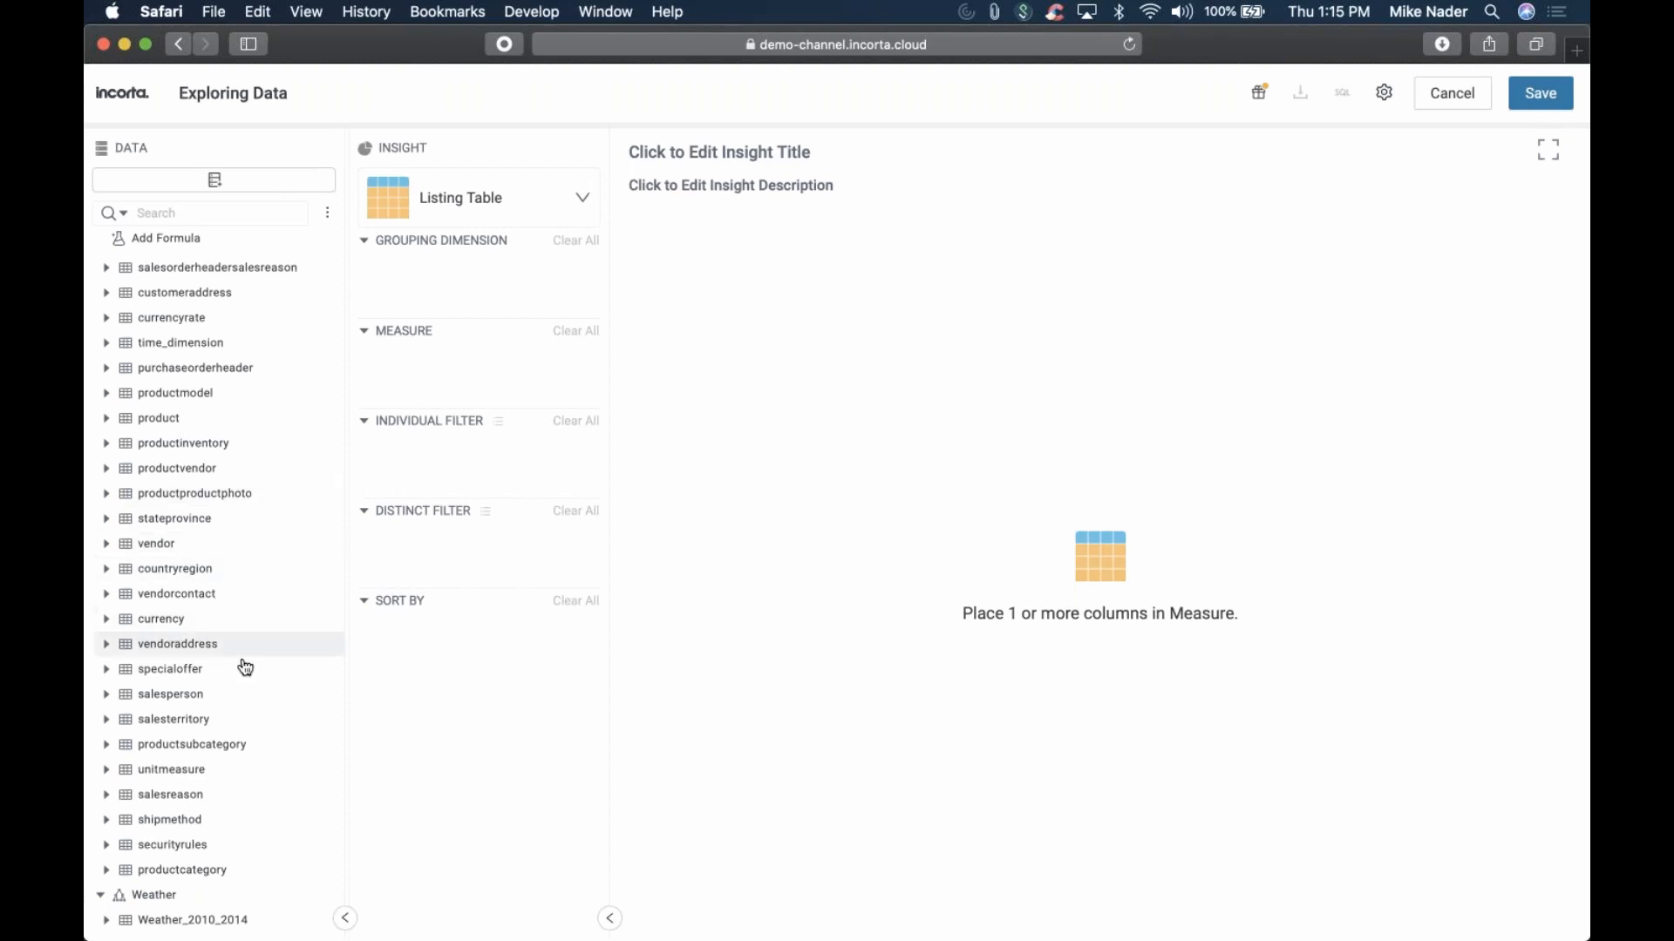
pyautogui.click(106, 847)
pyautogui.scroll(-3, 232, 796)
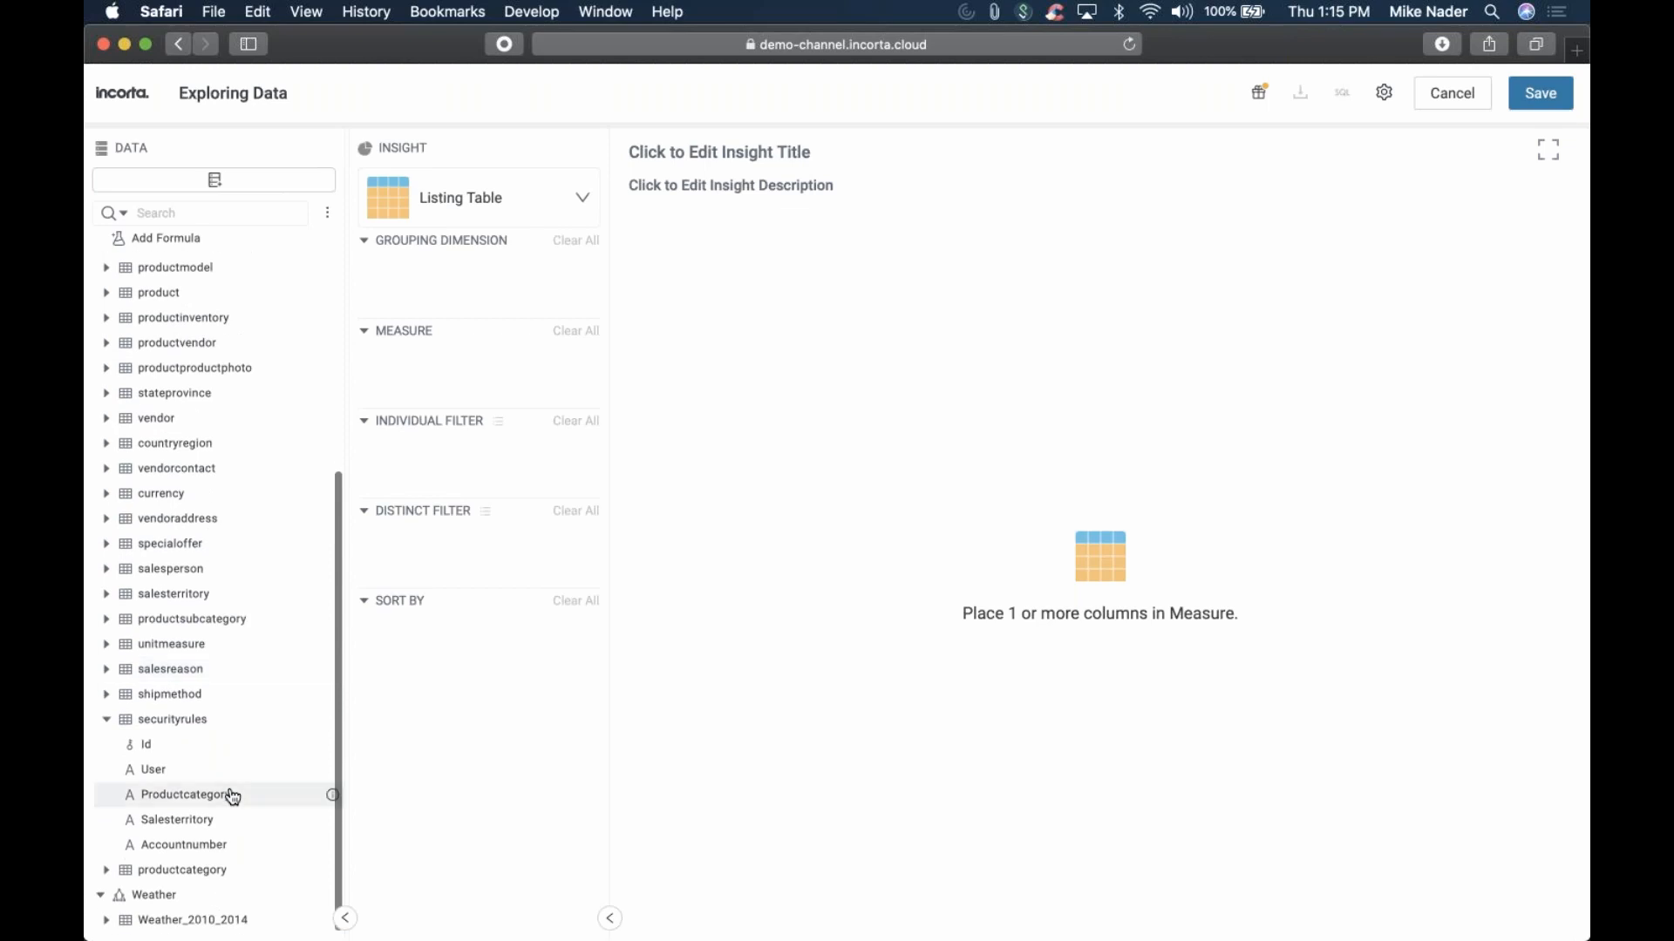
# Collapse the securityrules table and look over the Bacon tables in the data tree
pyautogui.click(106, 722)
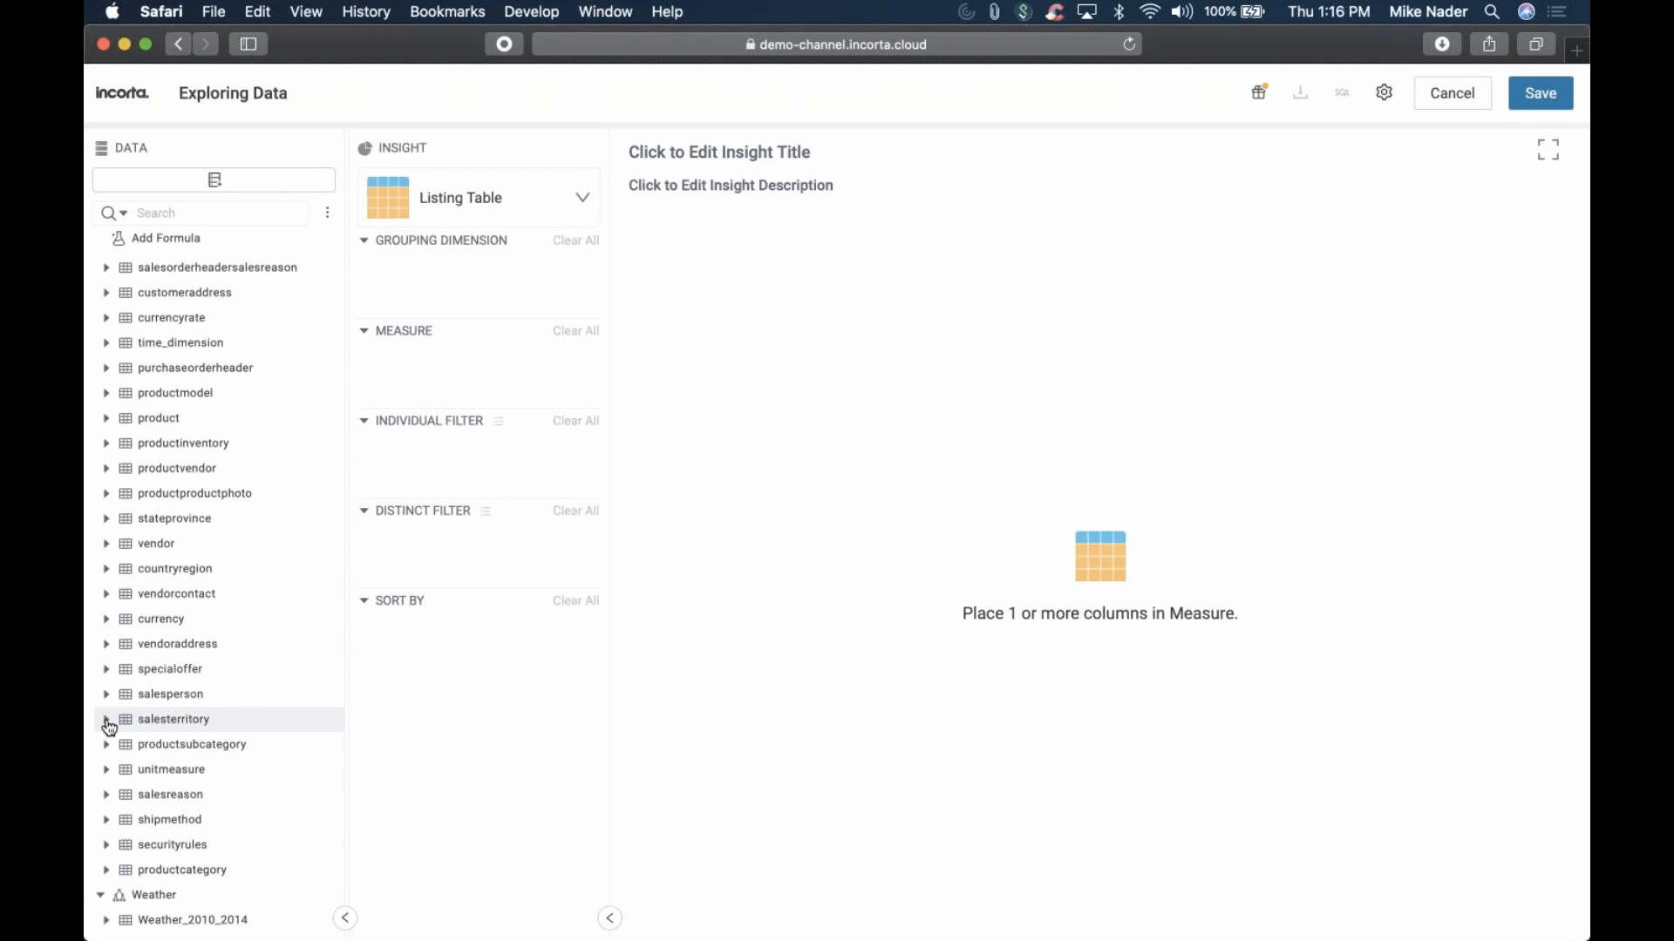
pyautogui.scroll(3, 213, 349)
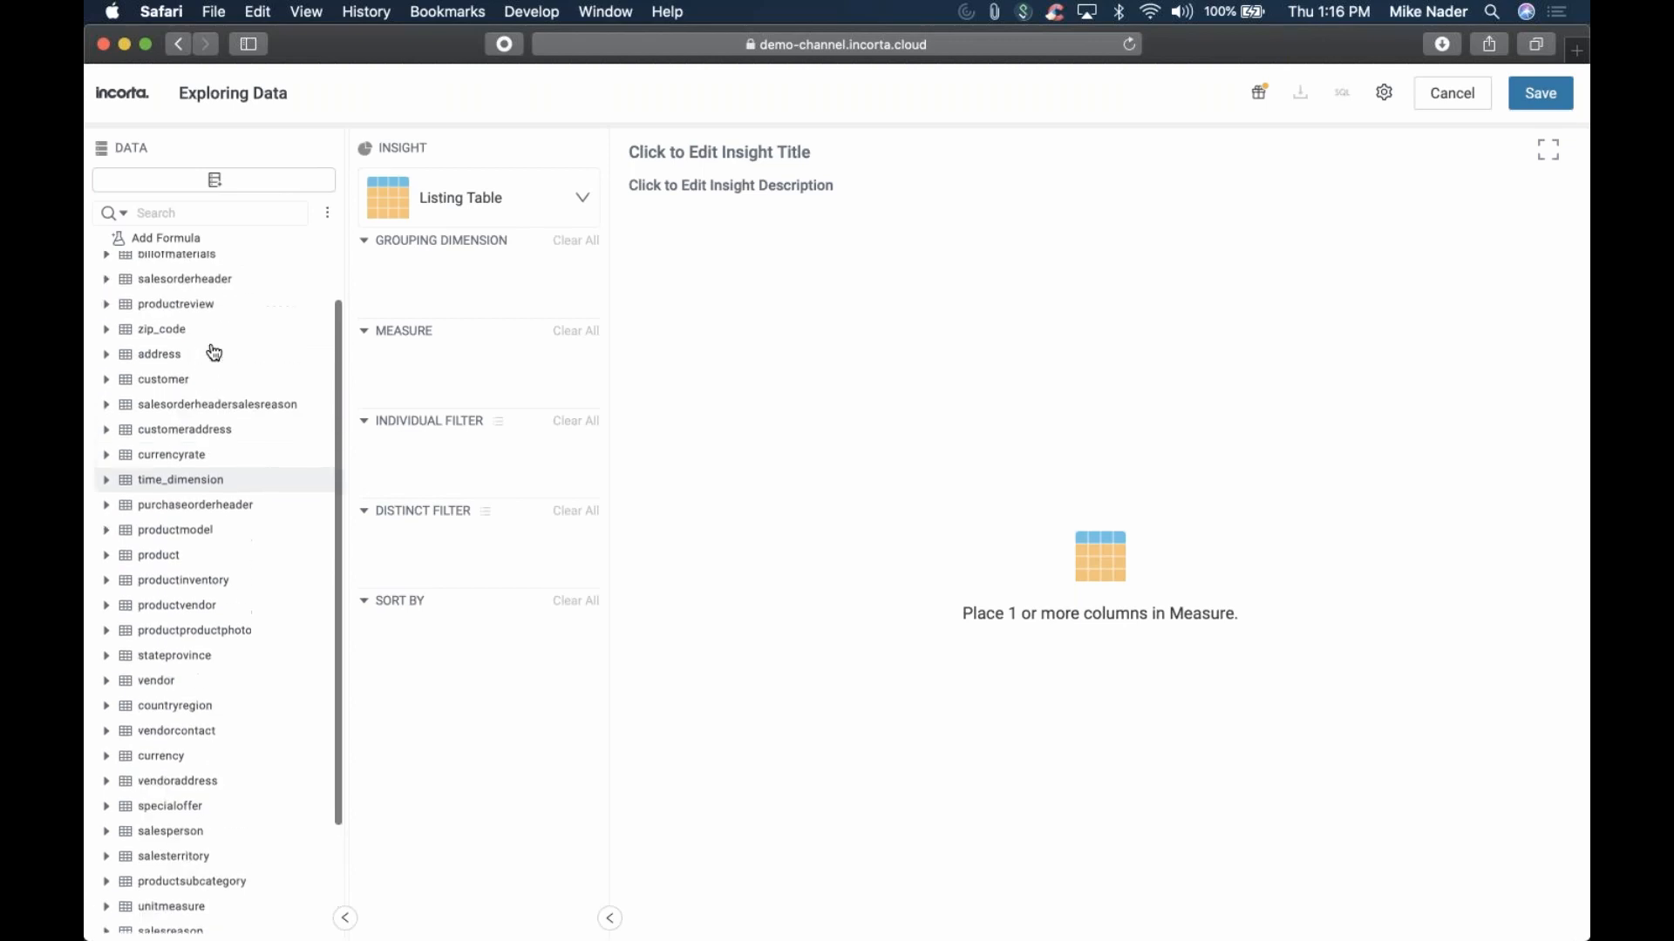
pyautogui.click(236, 214)
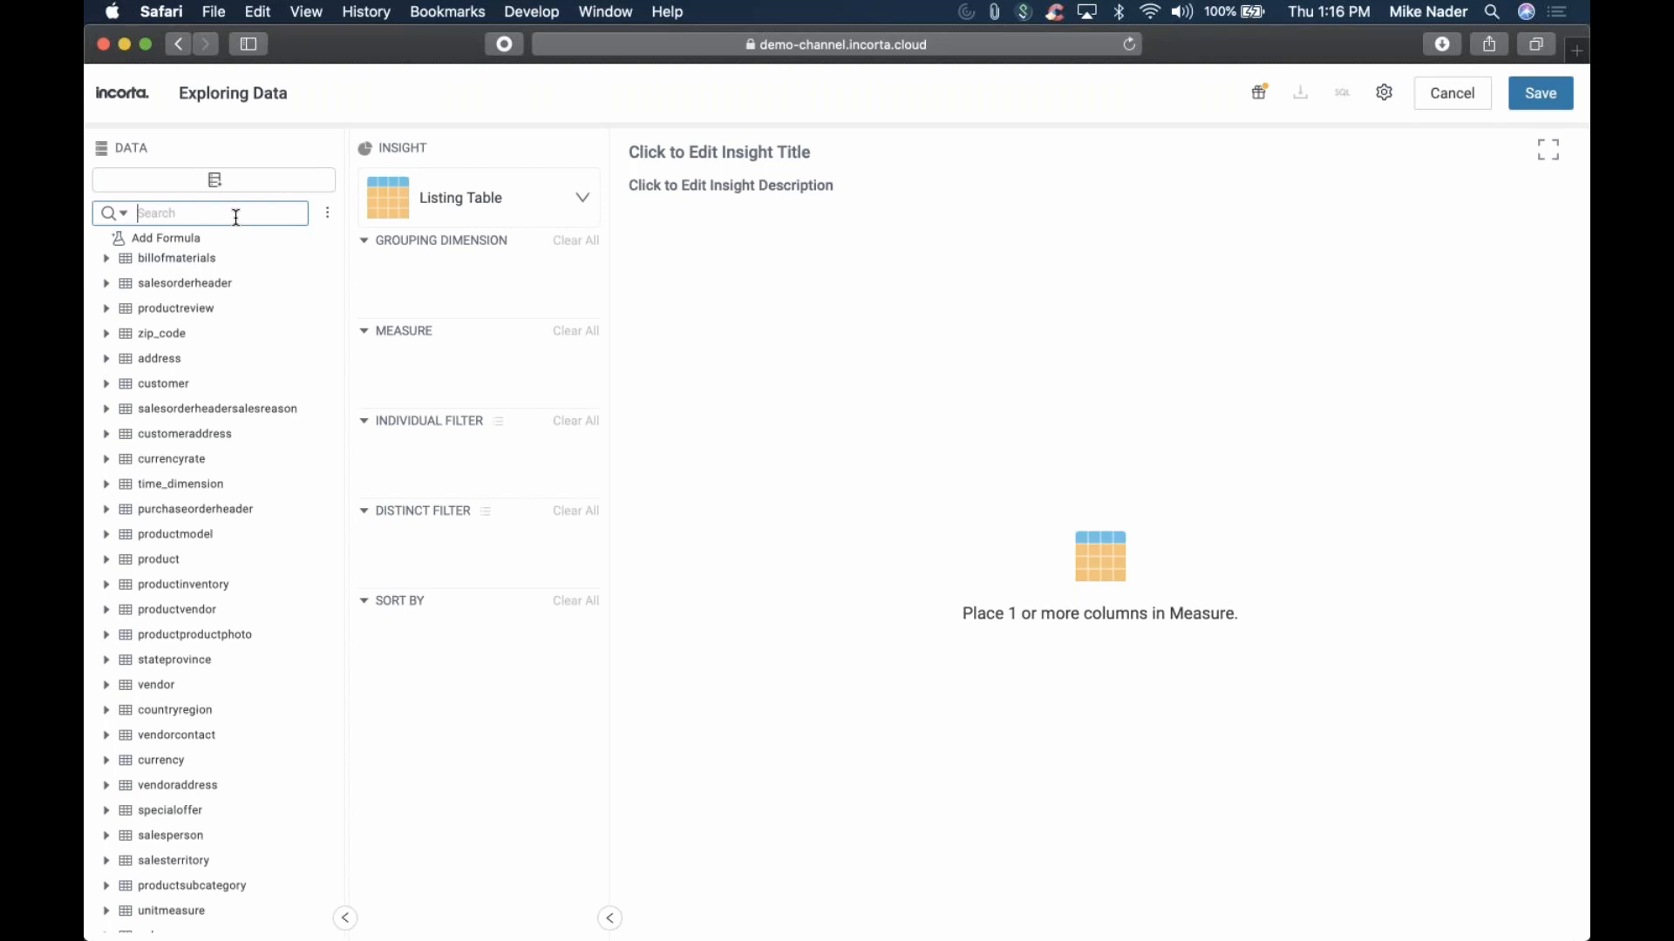
# Review the available insight visualizations and set the insight type to Line
pyautogui.click(578, 194)
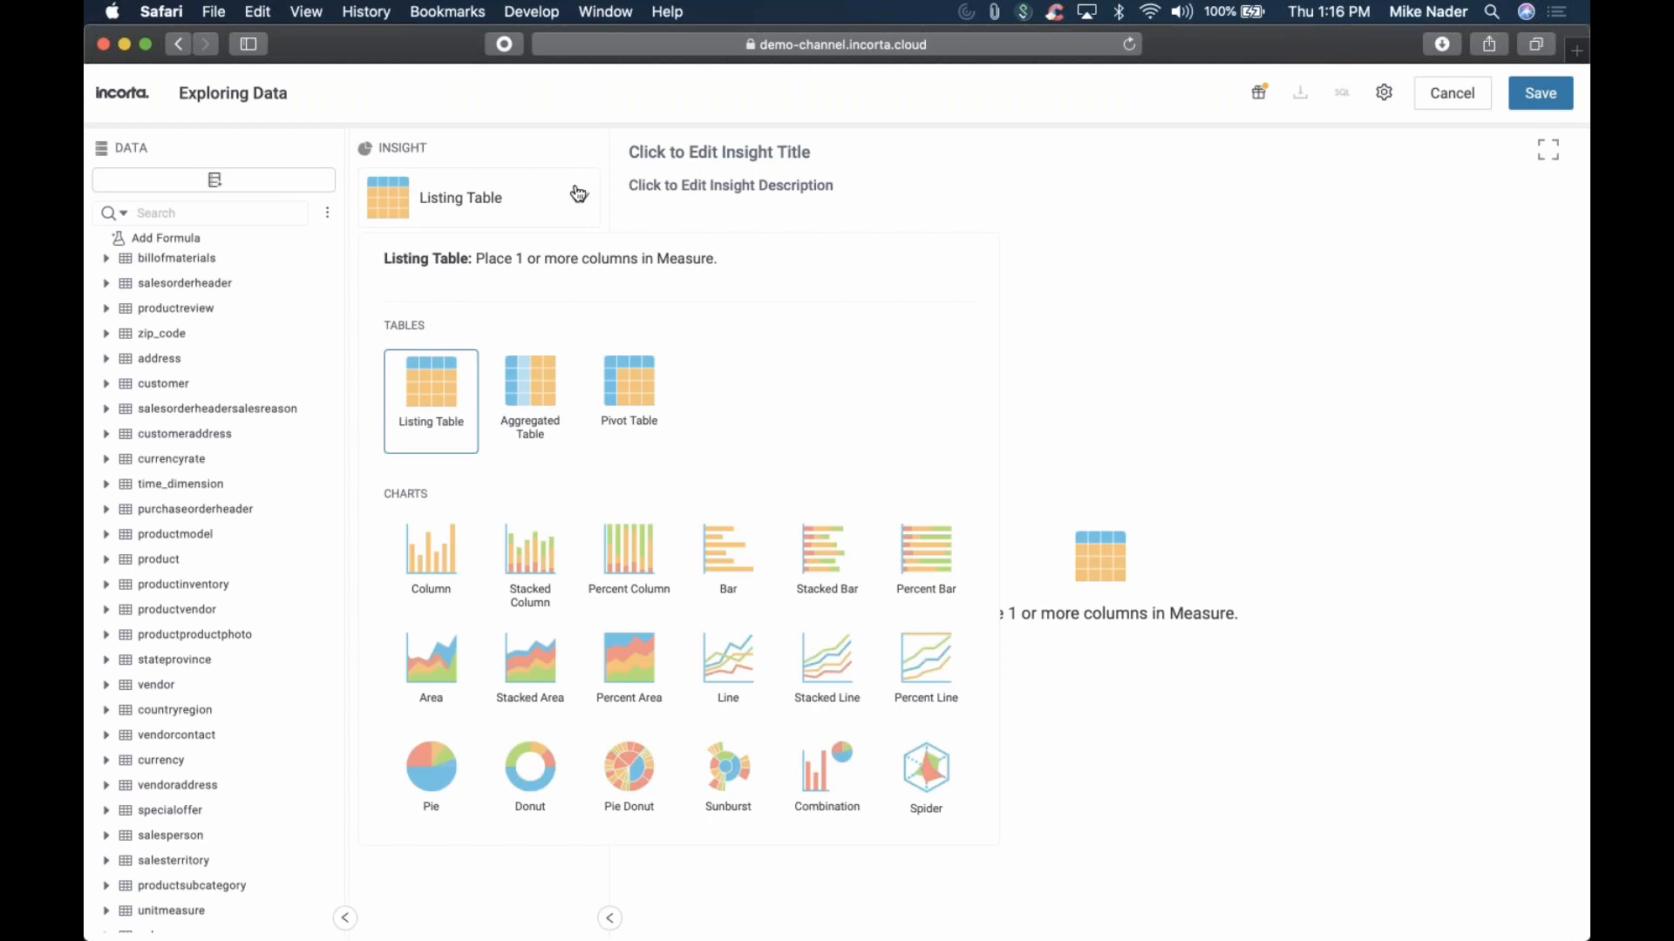
pyautogui.scroll(-6, 617, 451)
pyautogui.scroll(-3, 619, 453)
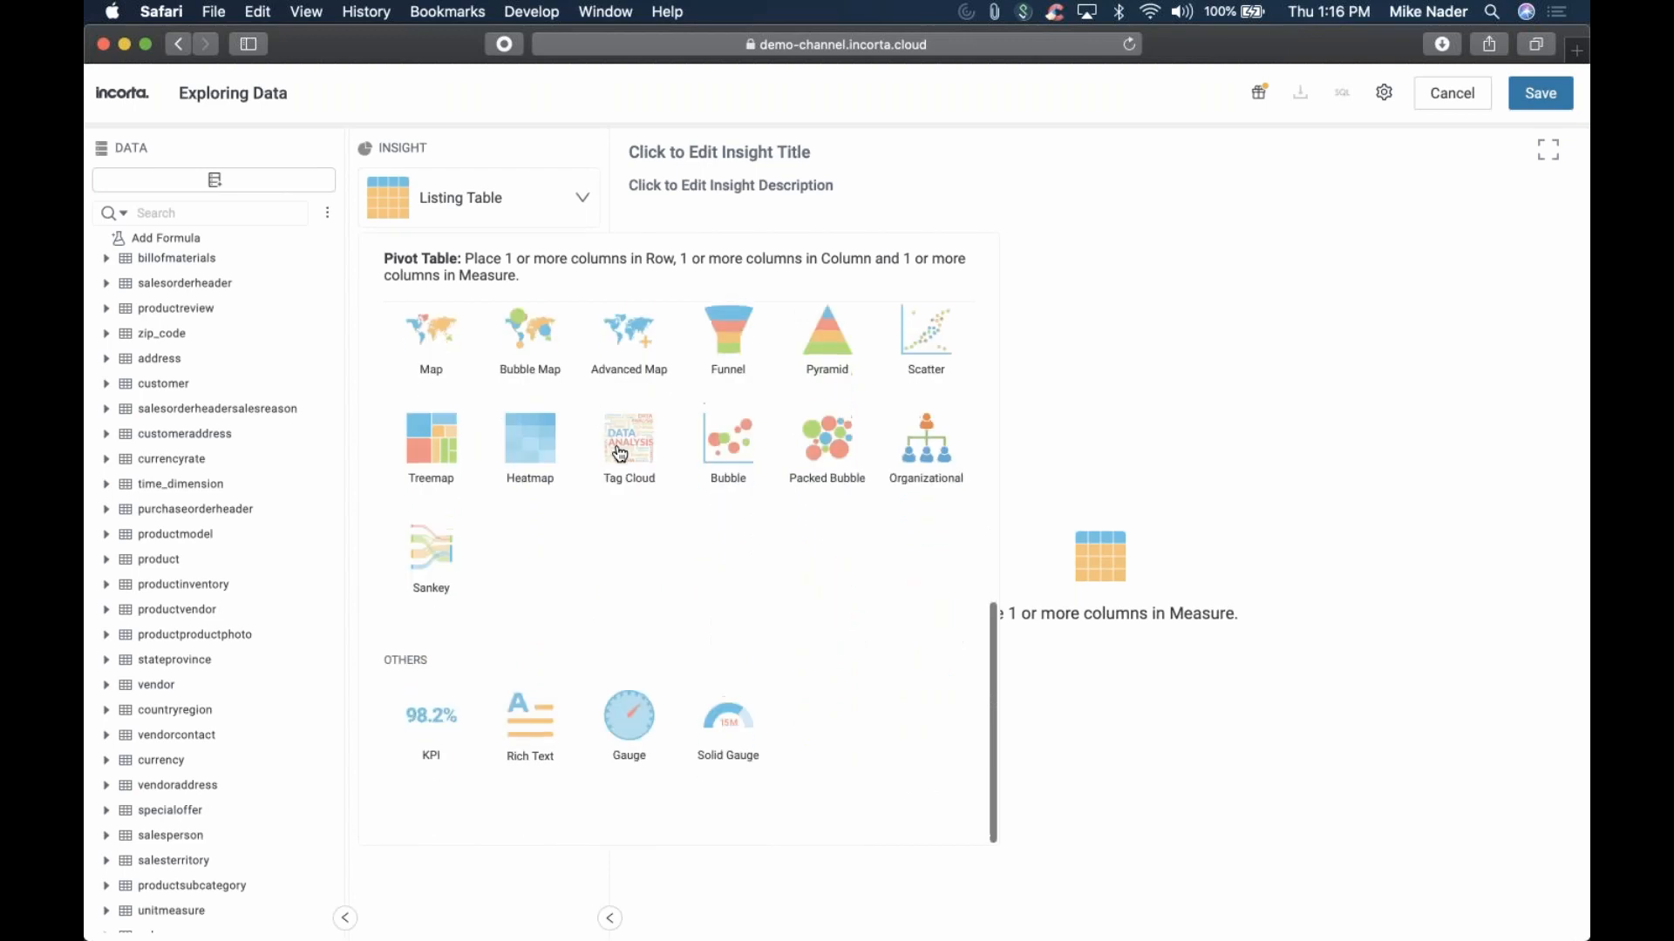
pyautogui.scroll(6, 619, 453)
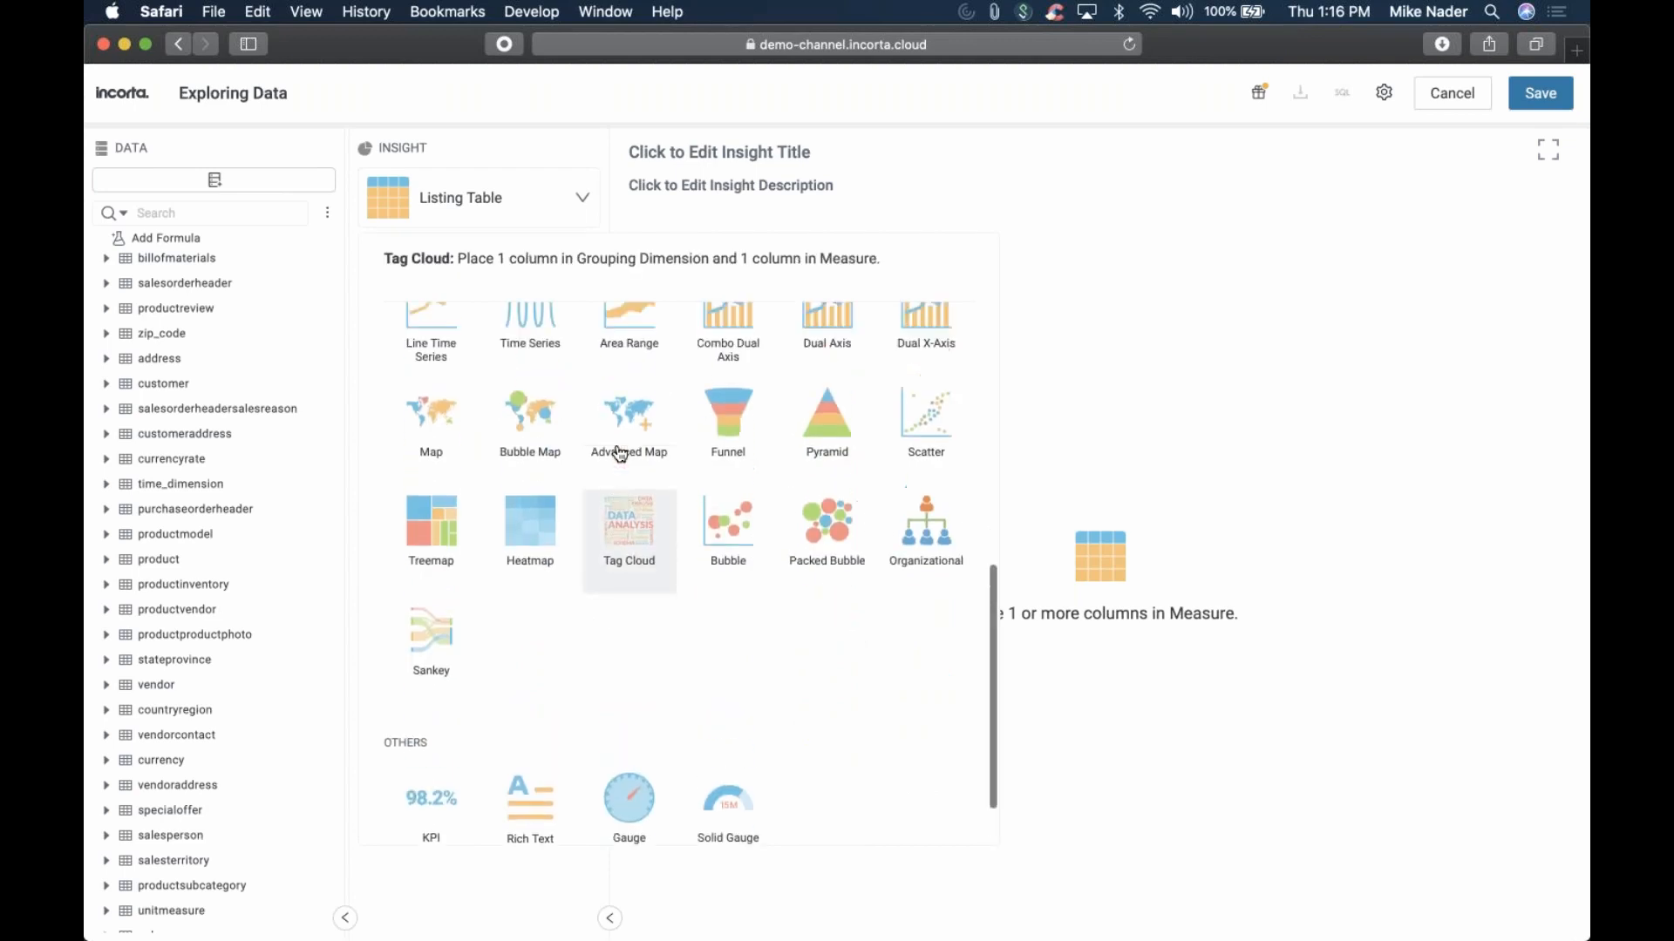
pyautogui.scroll(3, 619, 452)
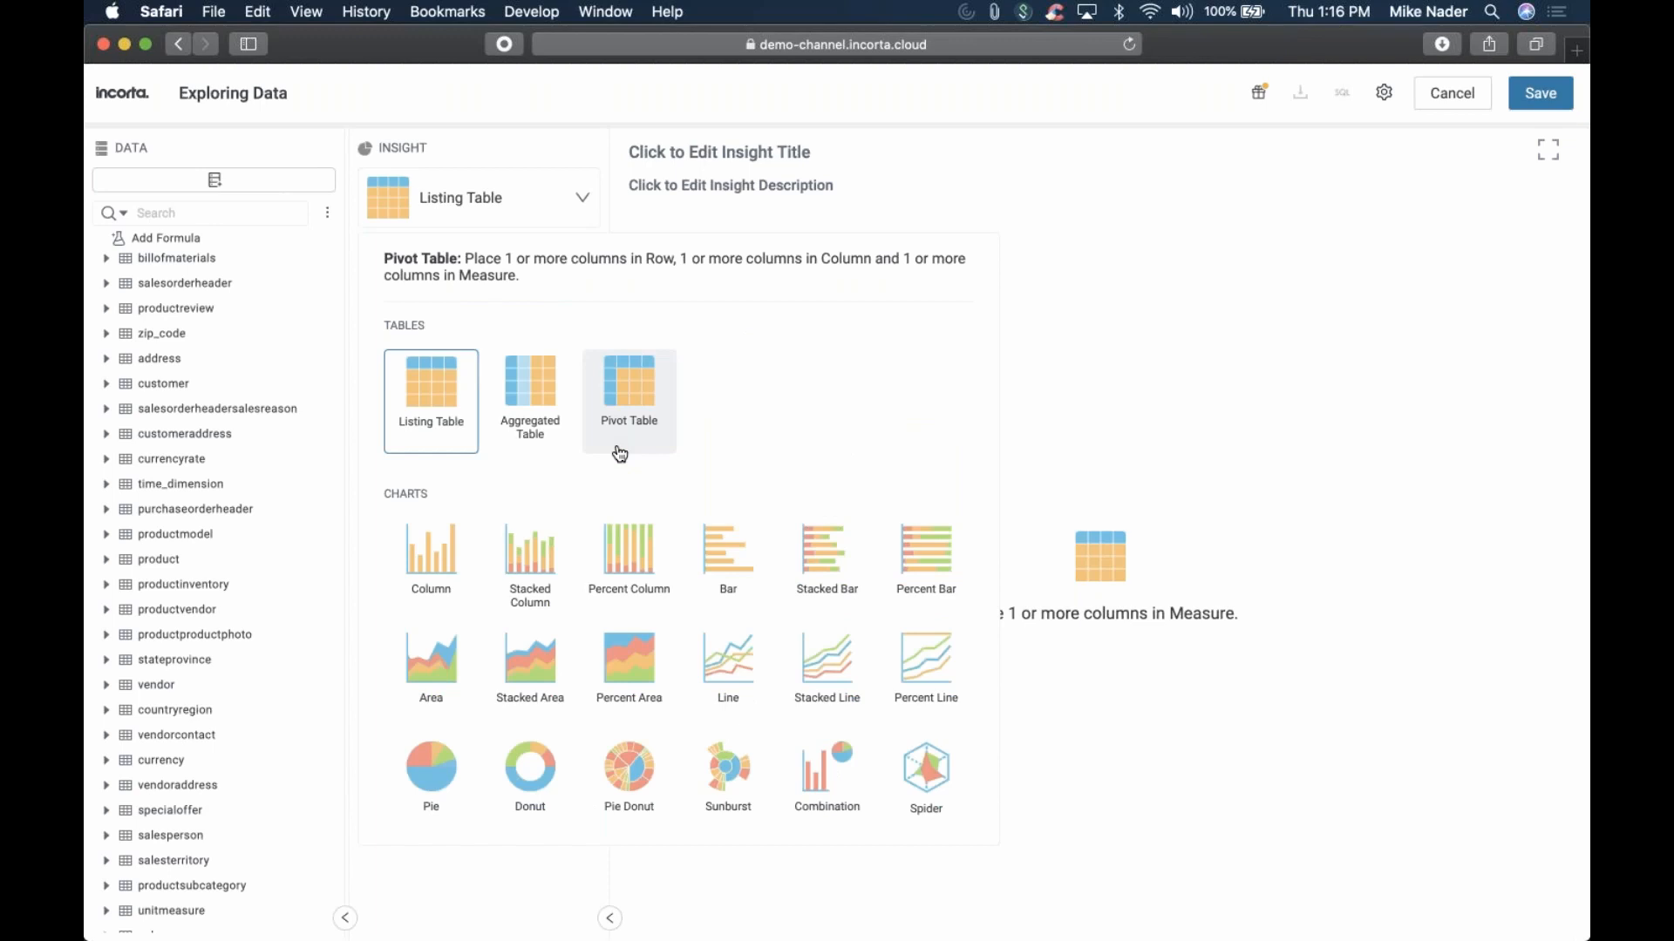
pyautogui.click(746, 686)
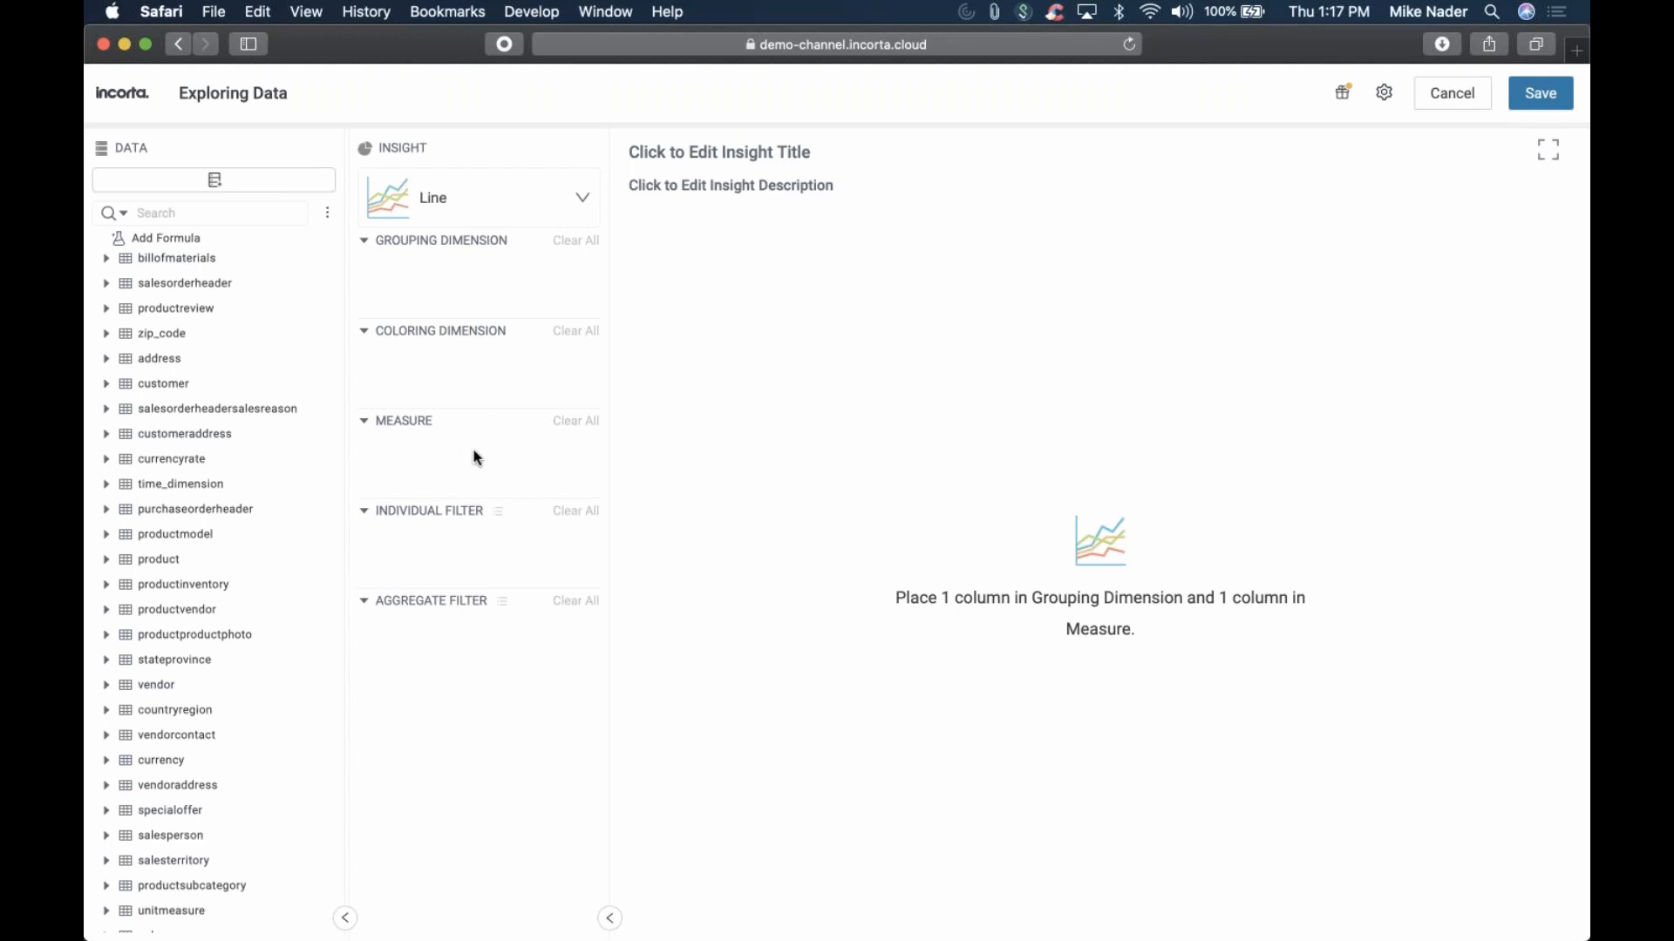
# Search the data tree for linetotal and view the column's details and sample data
pyautogui.click(245, 214)
pyautogui.write('linetotla')
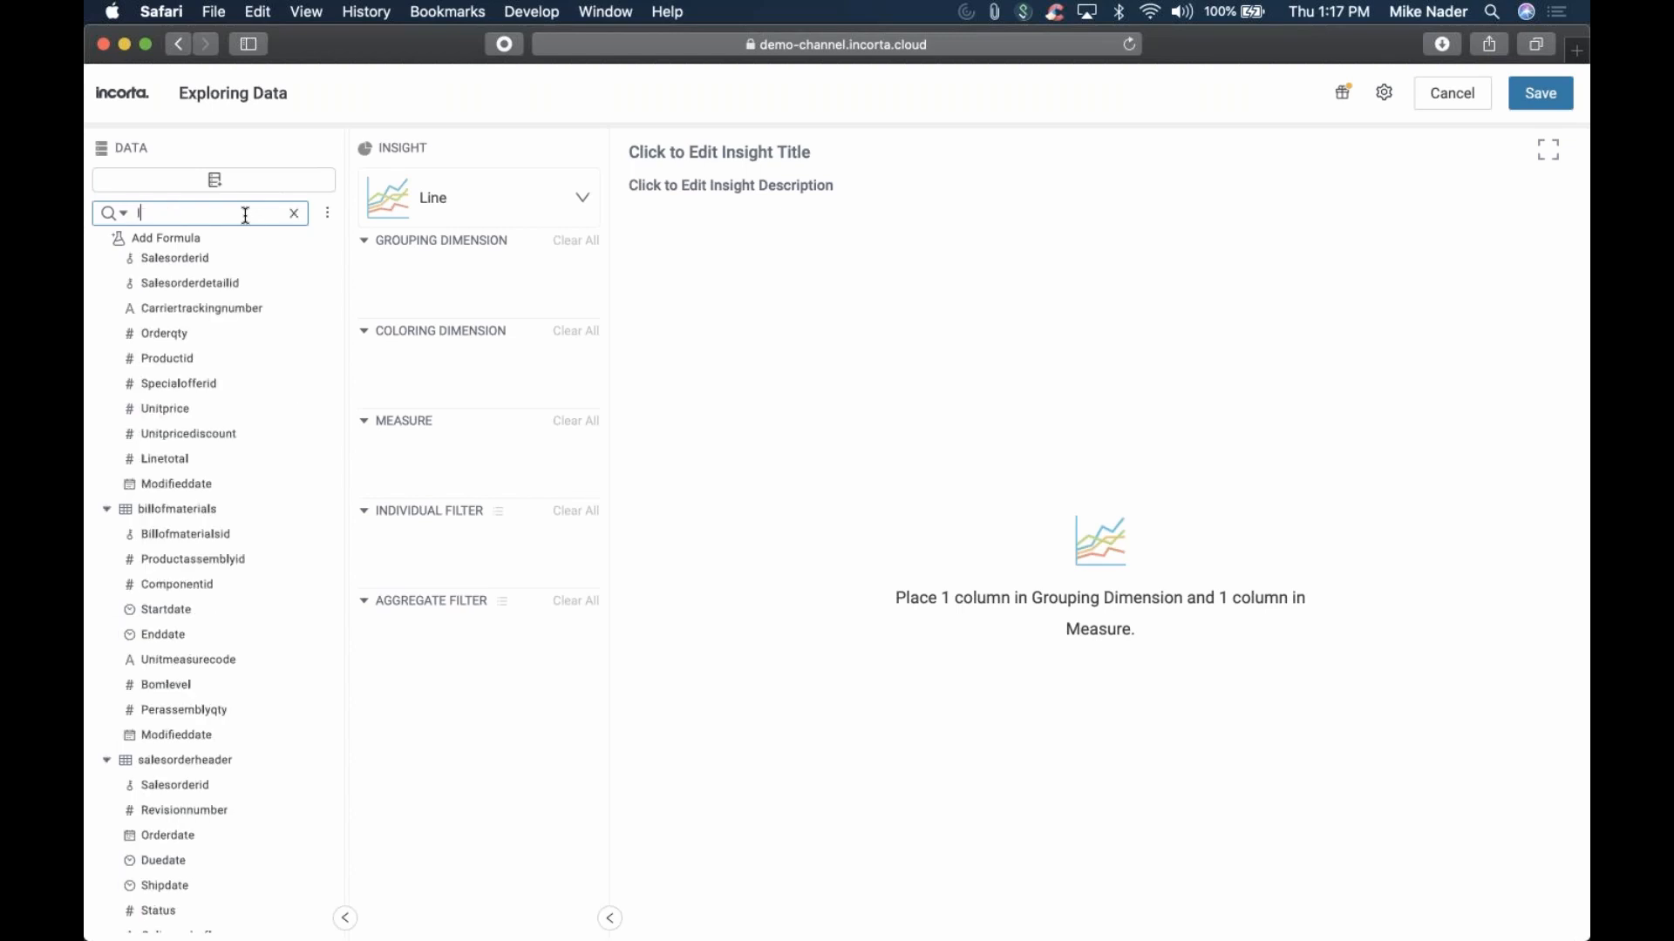
pyautogui.press('BackSpace')
pyautogui.press('BackSpace')
pyautogui.write('al')
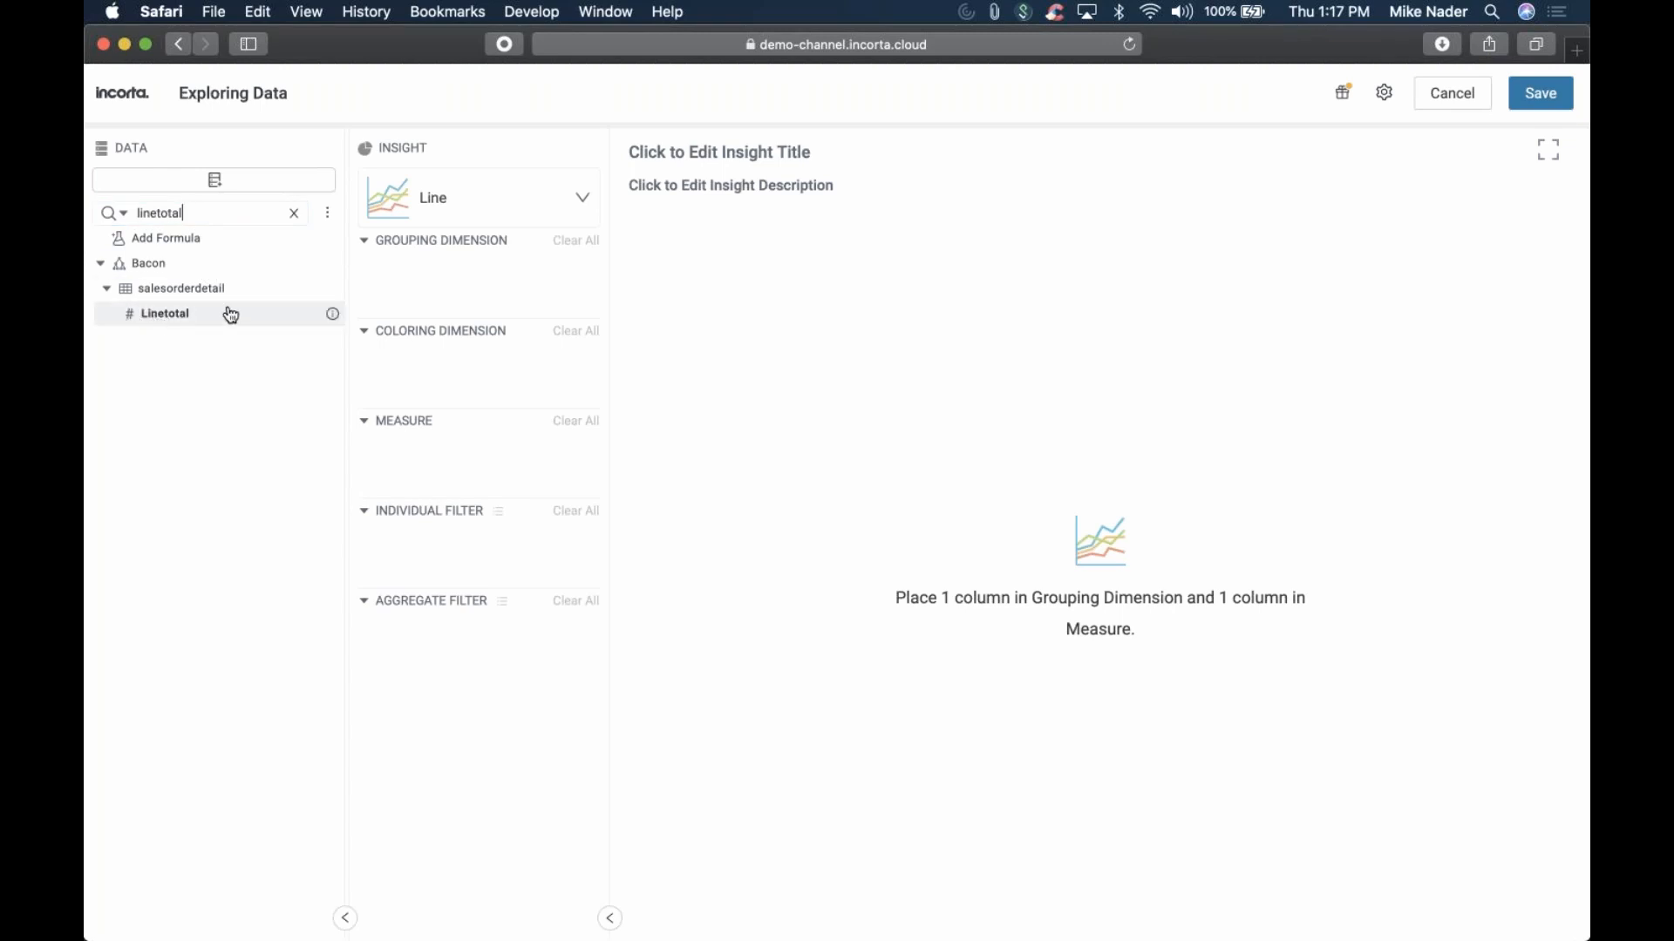
pyautogui.click(333, 318)
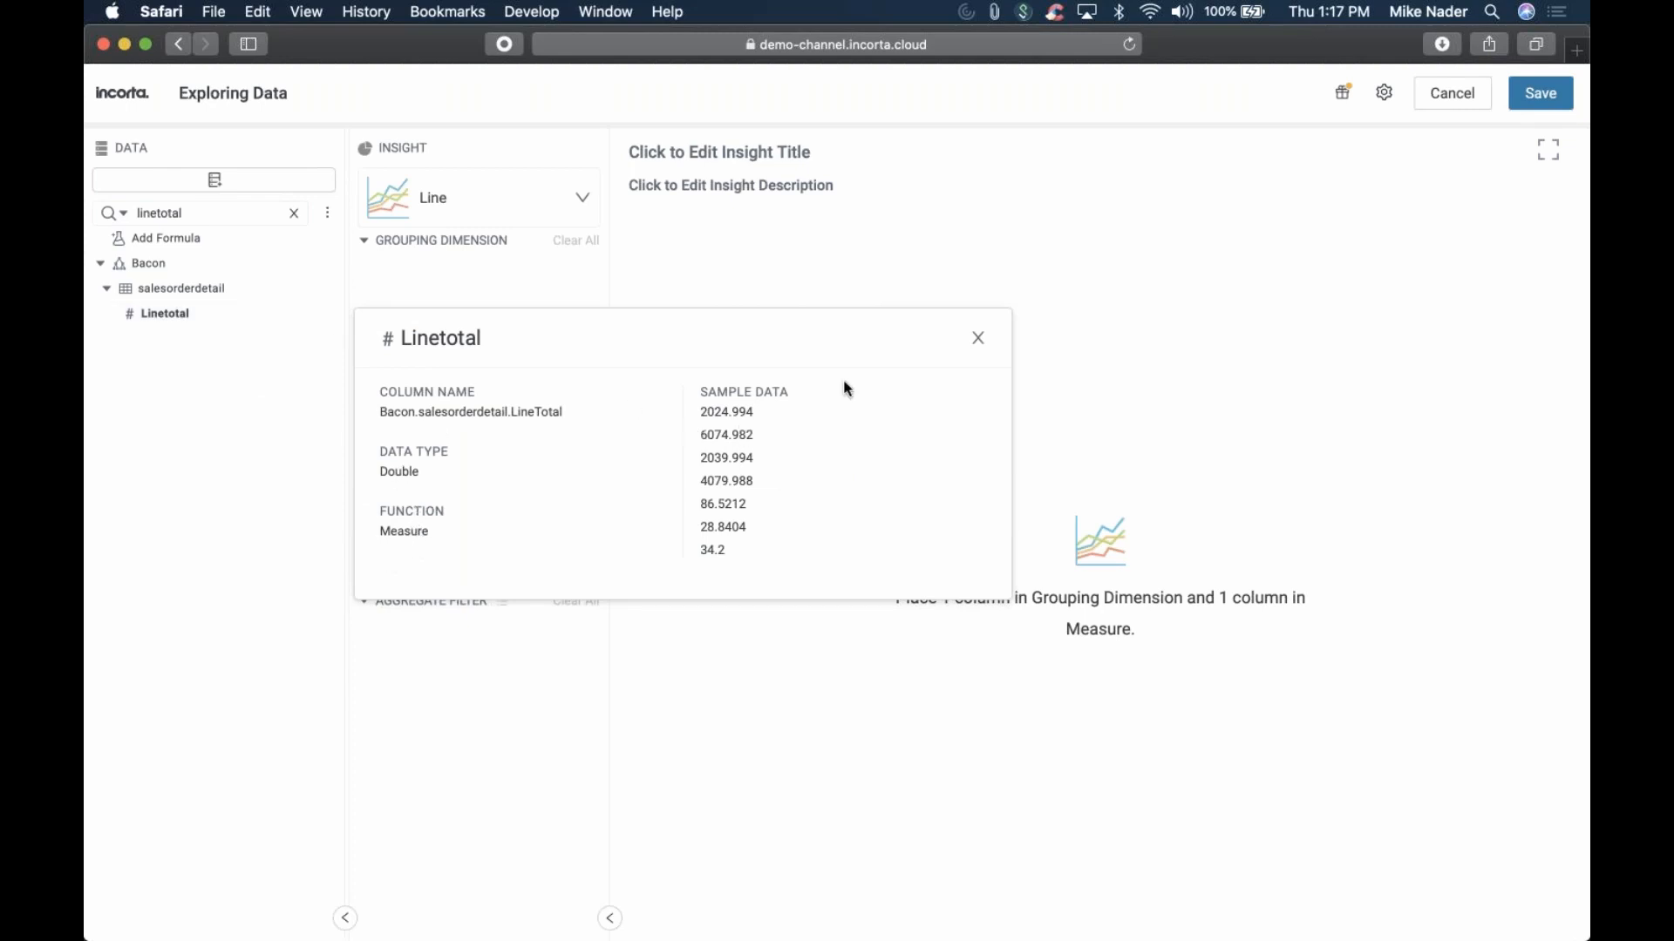
pyautogui.click(979, 338)
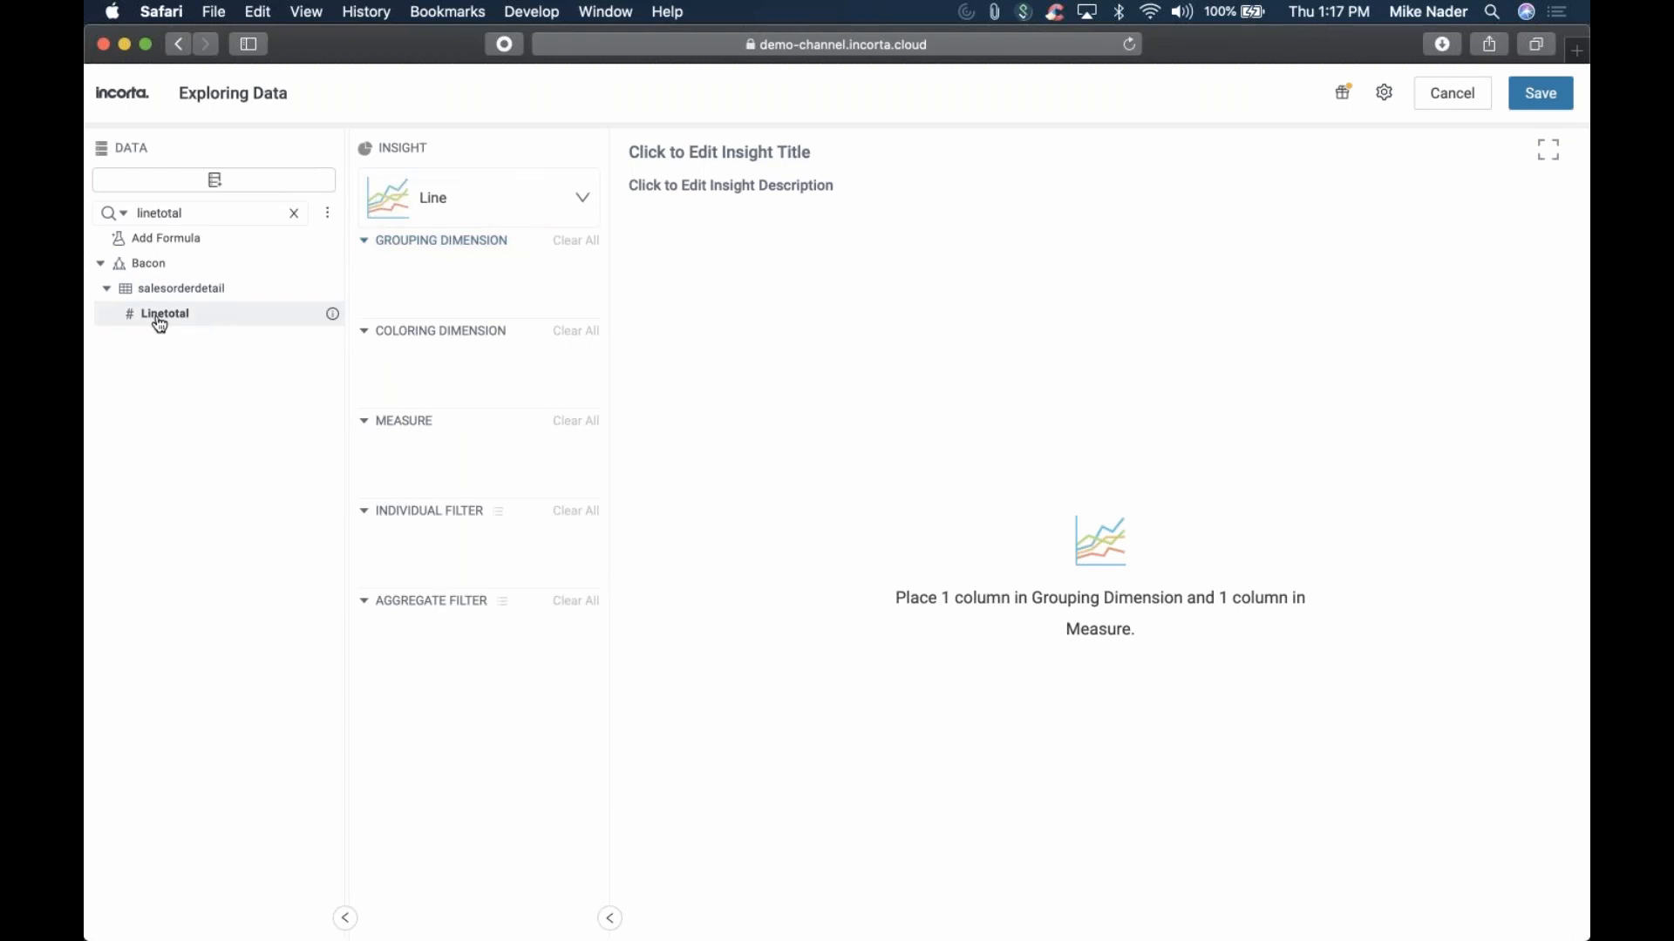
# Add Linetotal from salesorderdetail as the measure and review its aggregation, format, drill-down and advanced settings
pyautogui.moveTo(161, 324); pyautogui.dragTo(434, 473)
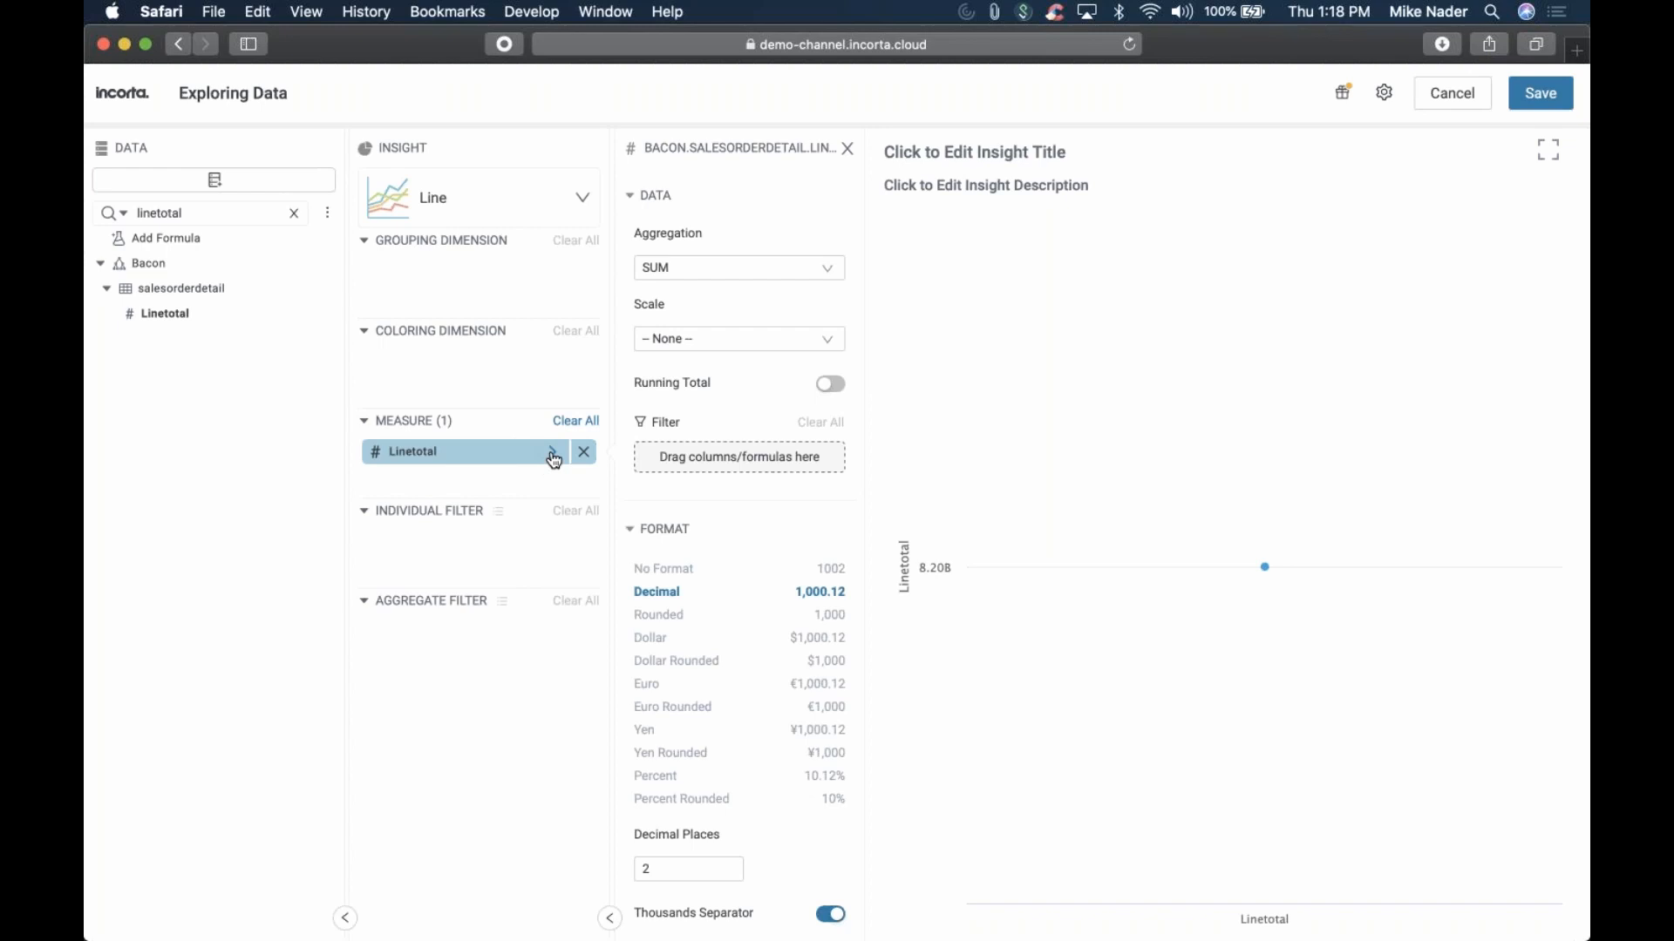
pyautogui.scroll(-5, 720, 562)
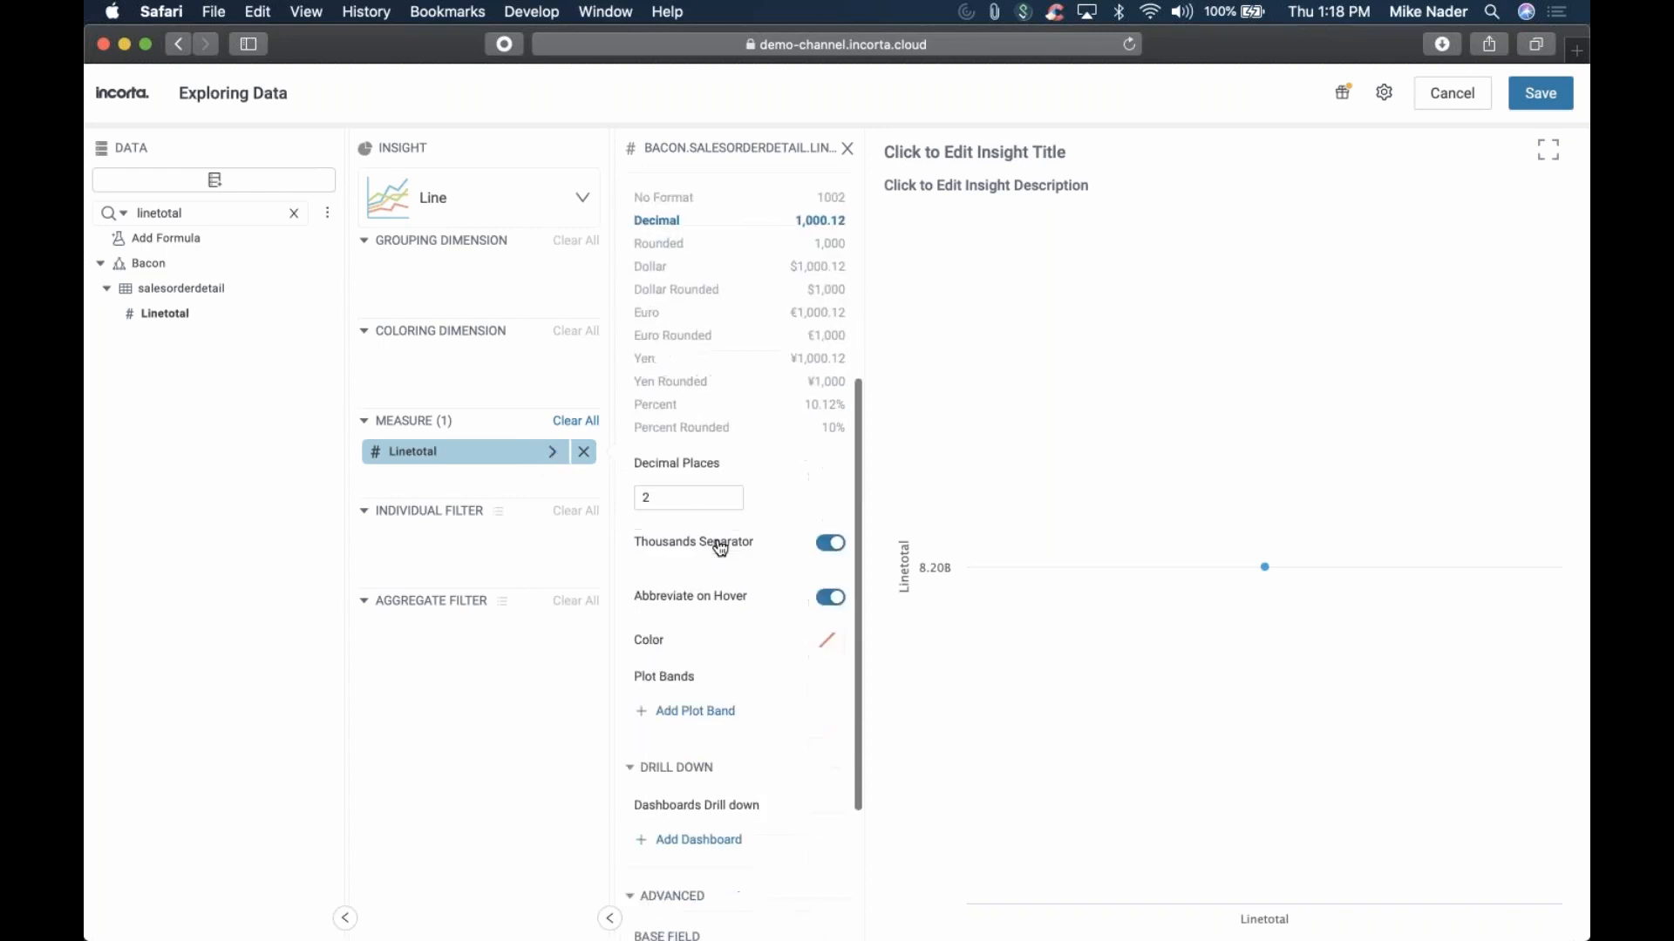
pyautogui.scroll(5, 721, 547)
pyautogui.scroll(-7, 721, 549)
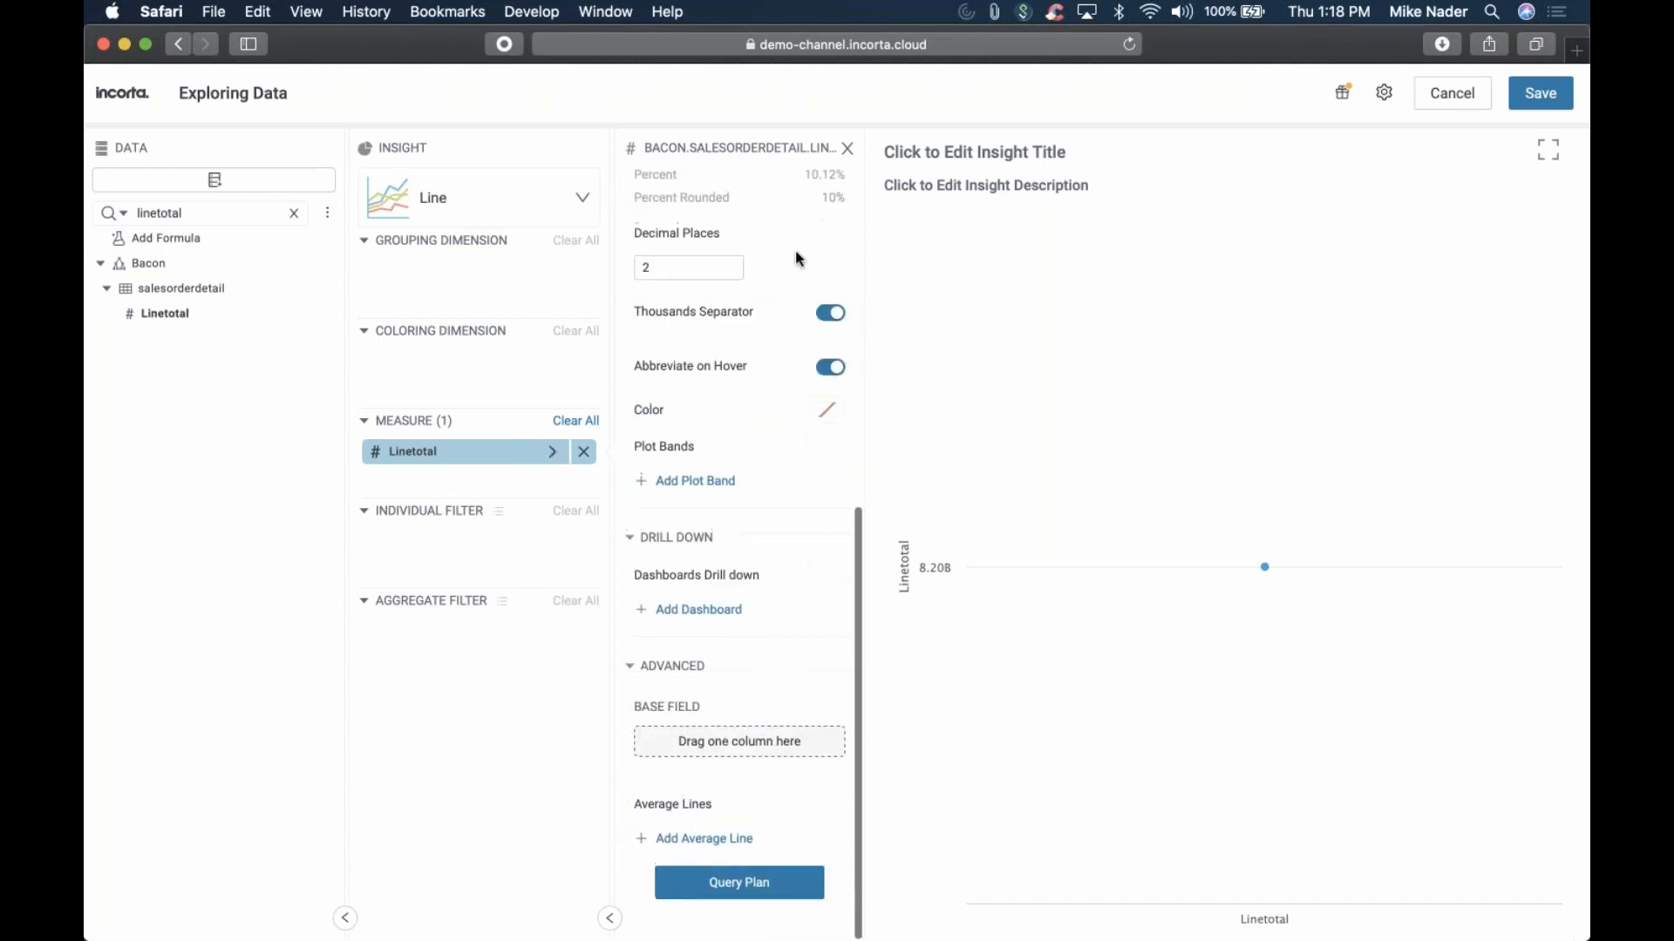
pyautogui.click(850, 152)
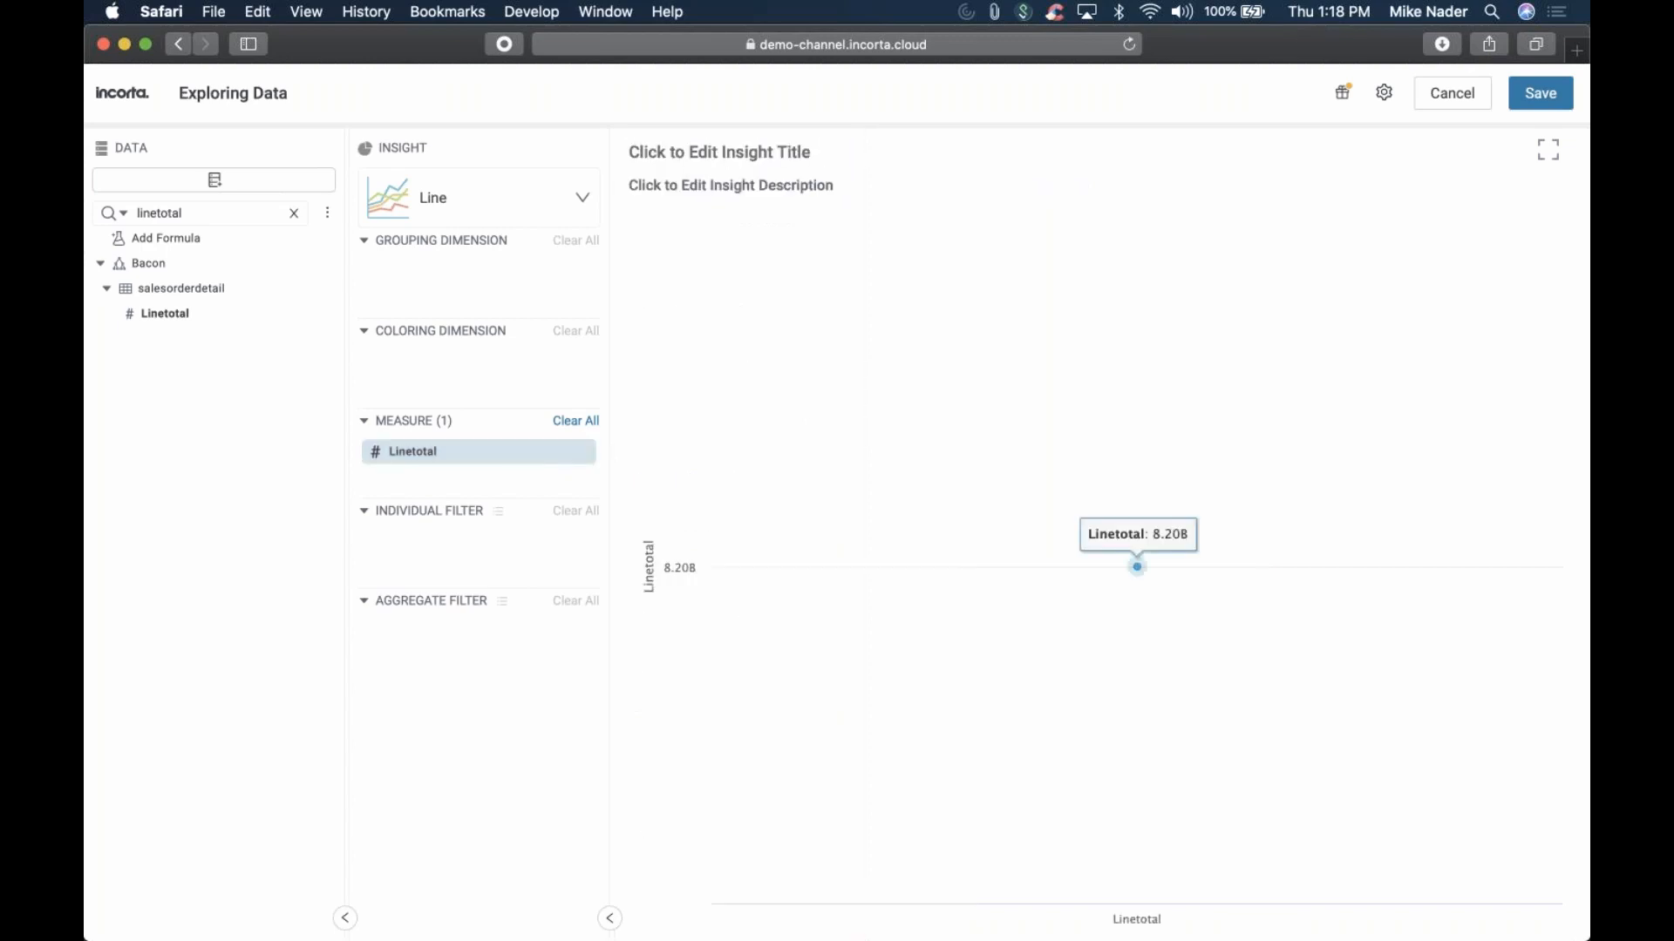
pyautogui.click(529, 456)
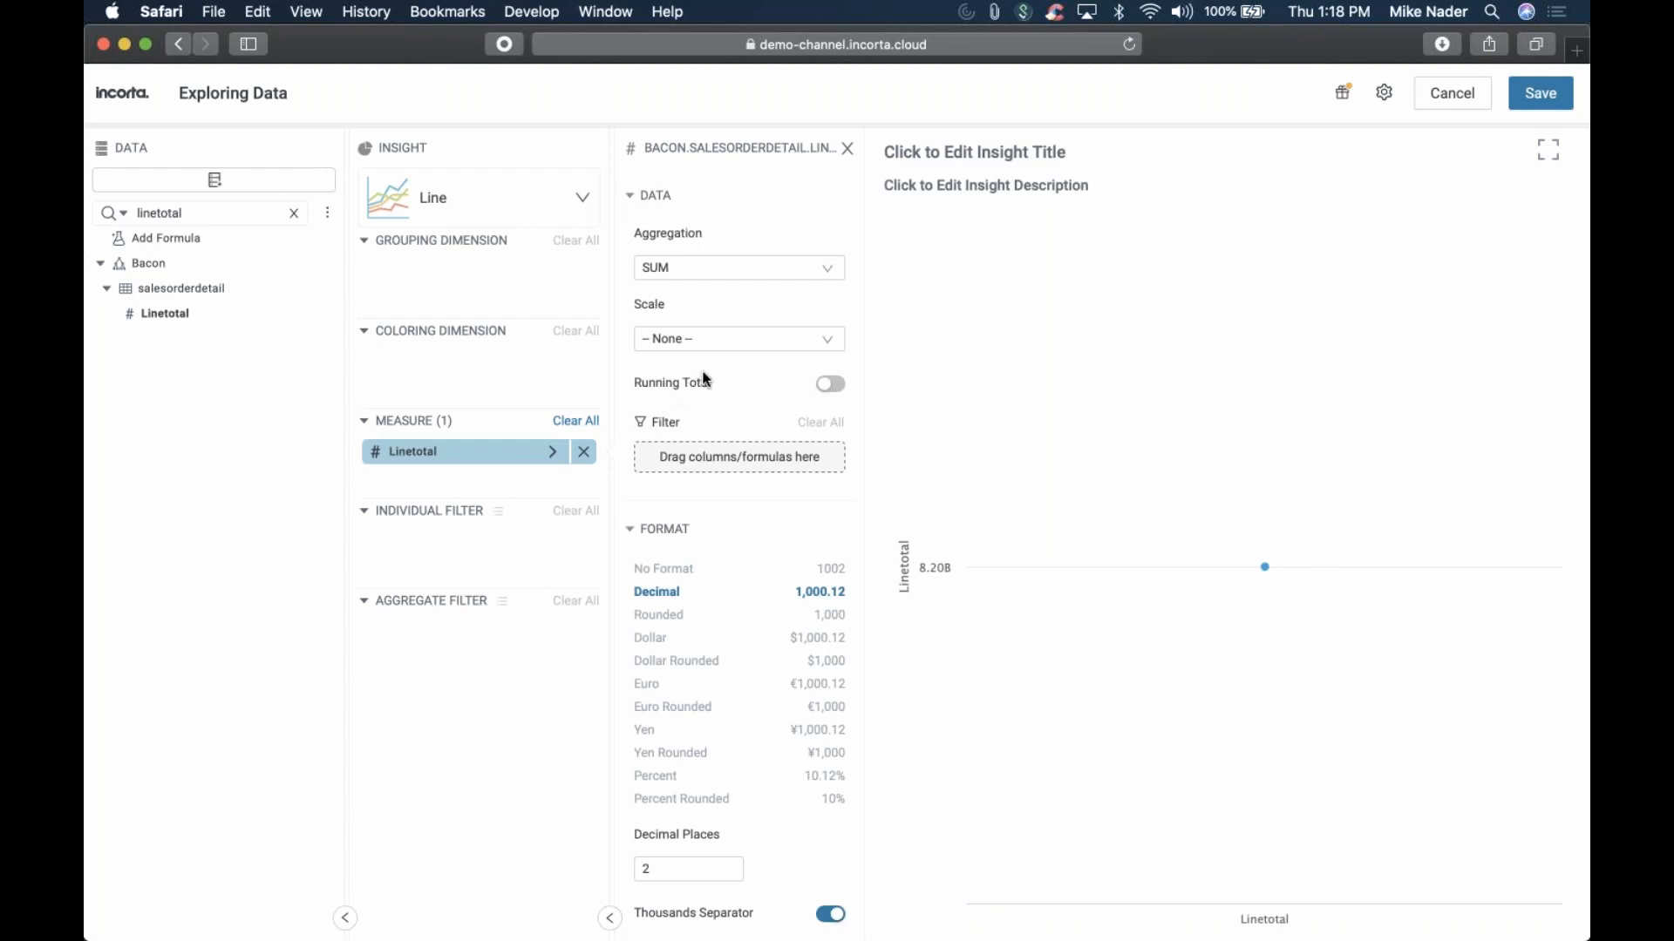
pyautogui.scroll(-5, 740, 587)
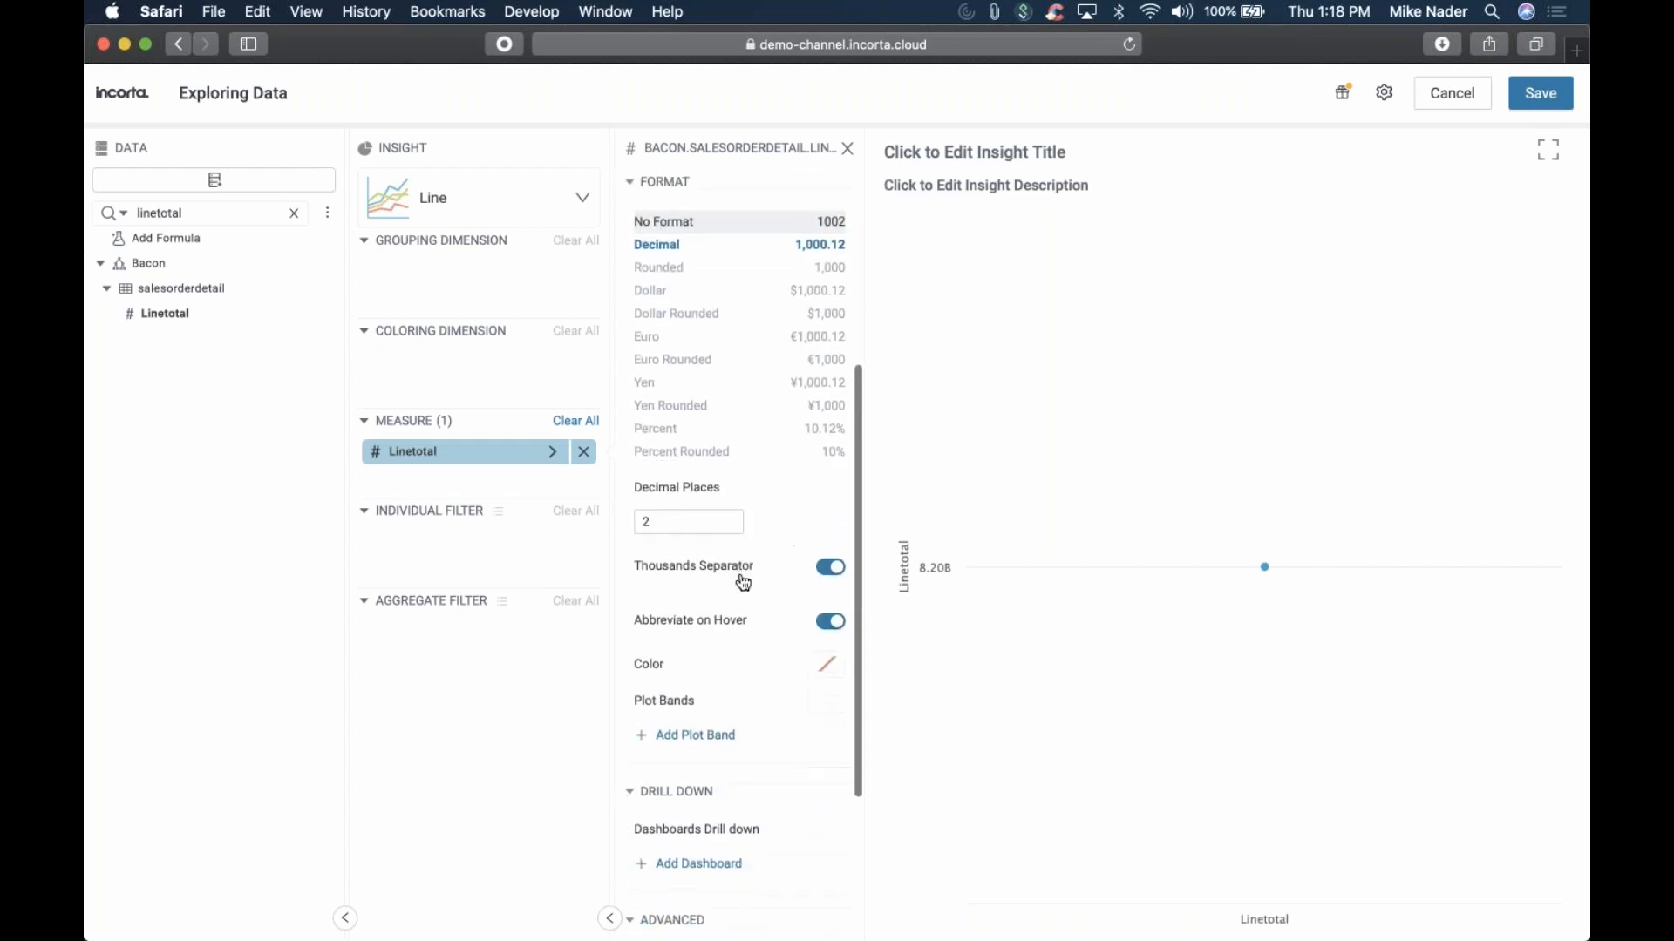
pyautogui.scroll(-3, 740, 587)
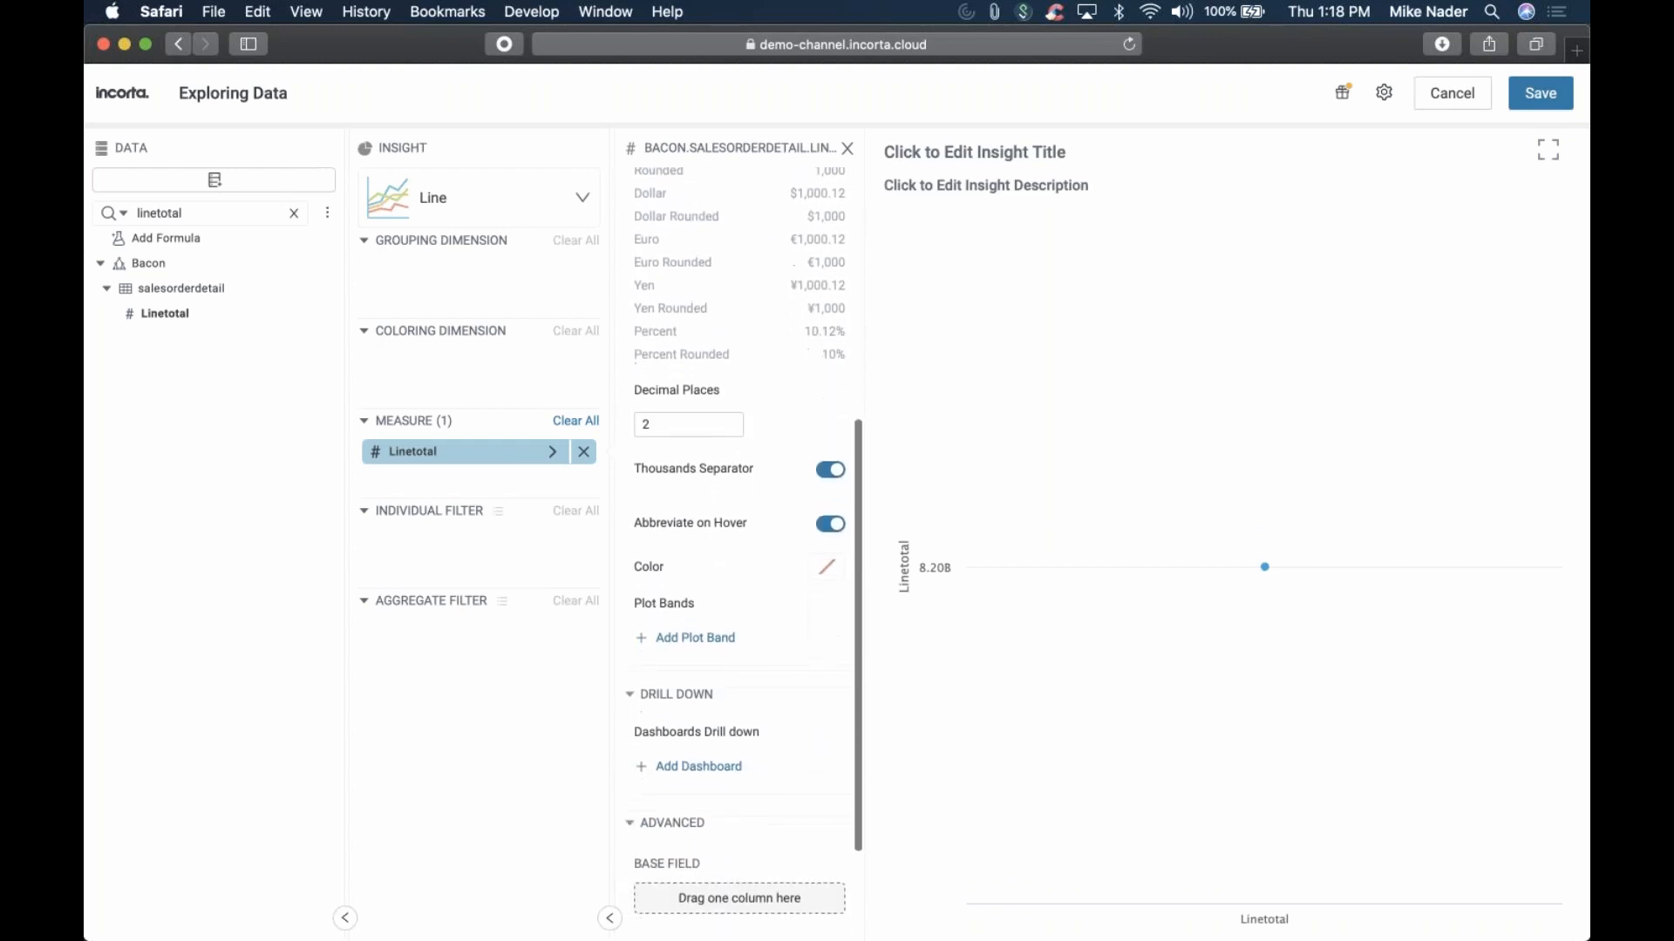
pyautogui.scroll(-1, 740, 587)
pyautogui.scroll(10, 740, 587)
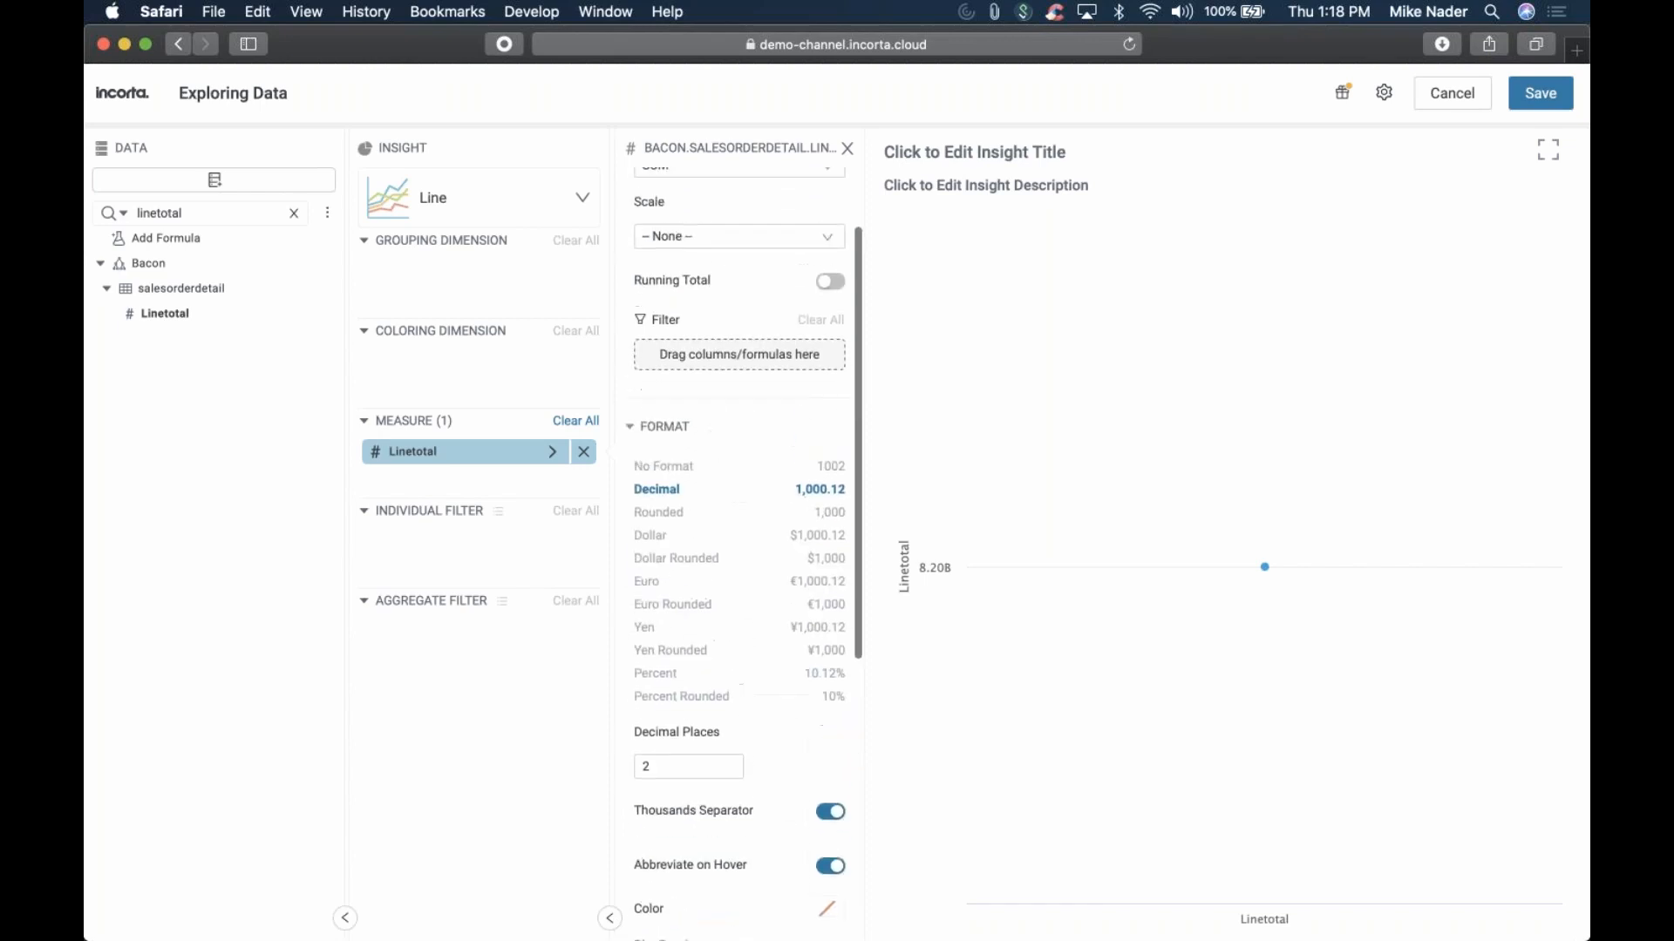
# Search the data tree for category and add Categoryname from productcategory as the coloring dimension
pyautogui.click(294, 214)
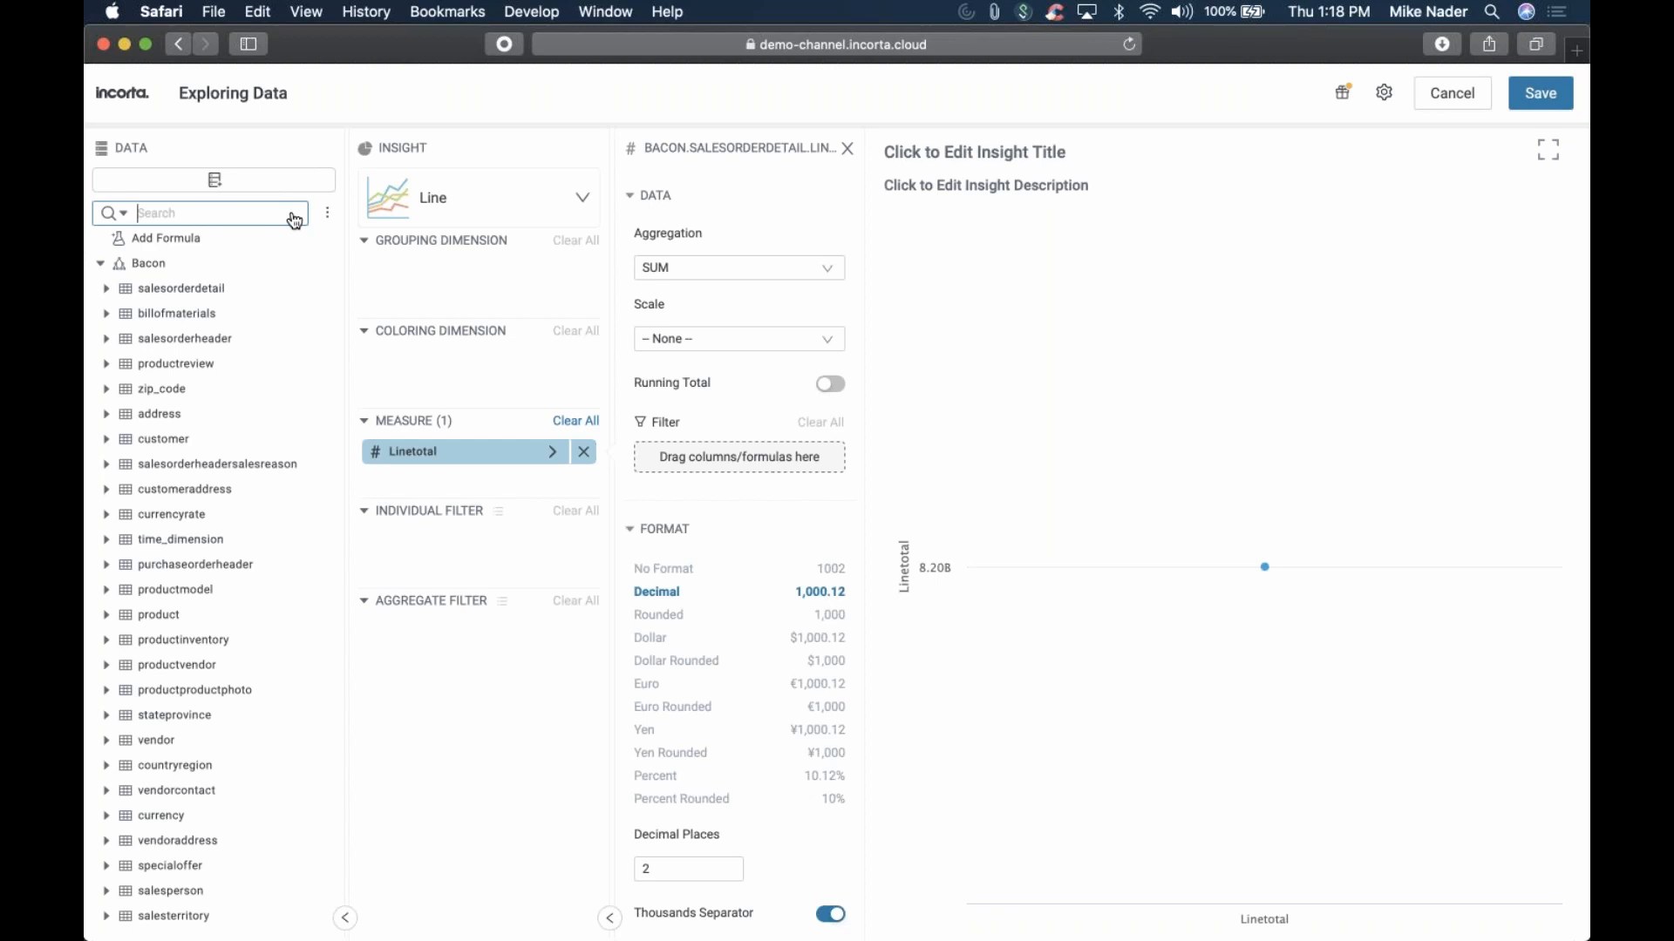
pyautogui.write('category')
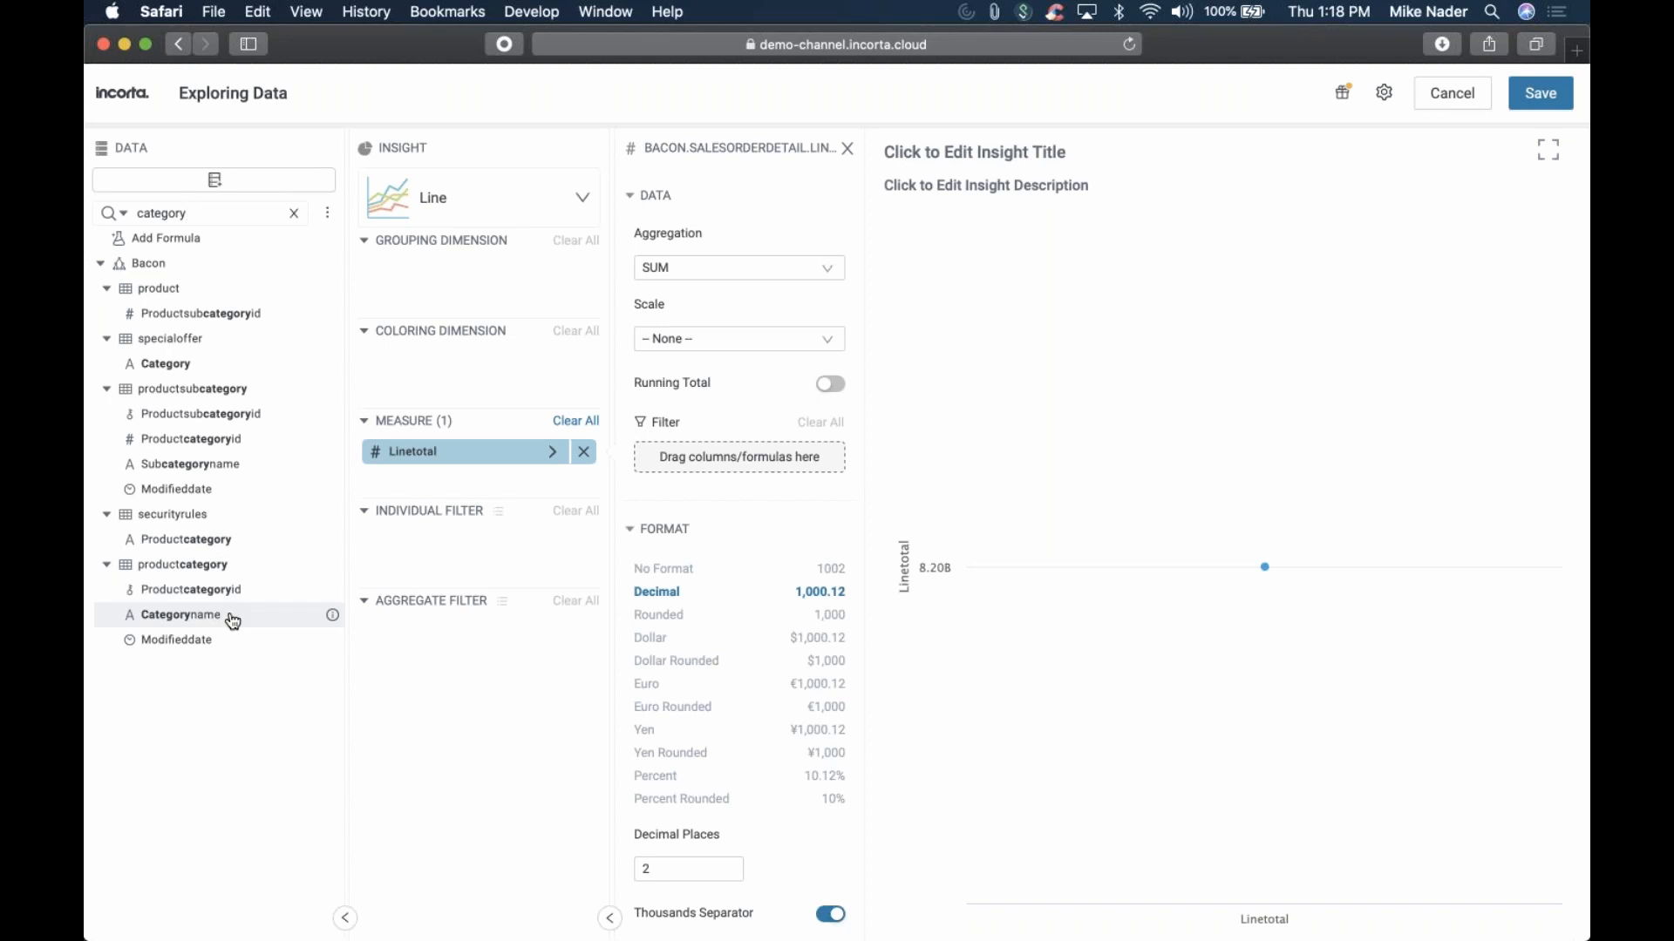
pyautogui.moveTo(233, 622); pyautogui.dragTo(515, 360)
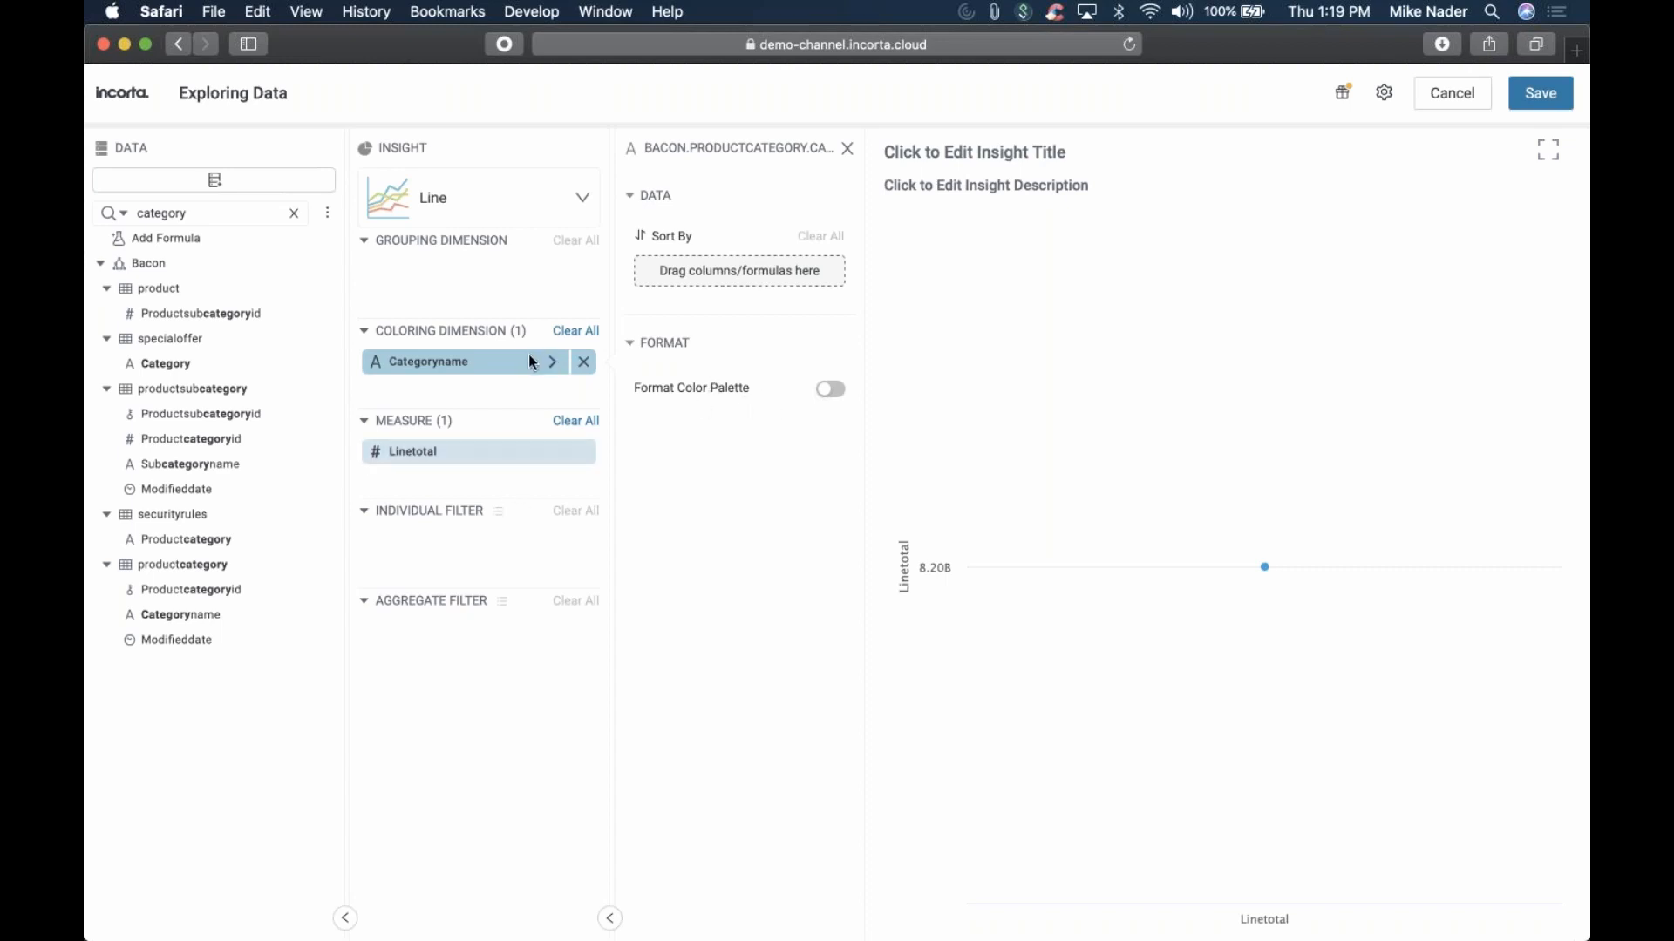
# Search for temp and add Max Temp (f) from Weather_2010_2014 as the grouping dimension, closing its properties to view the chart
pyautogui.click(294, 213)
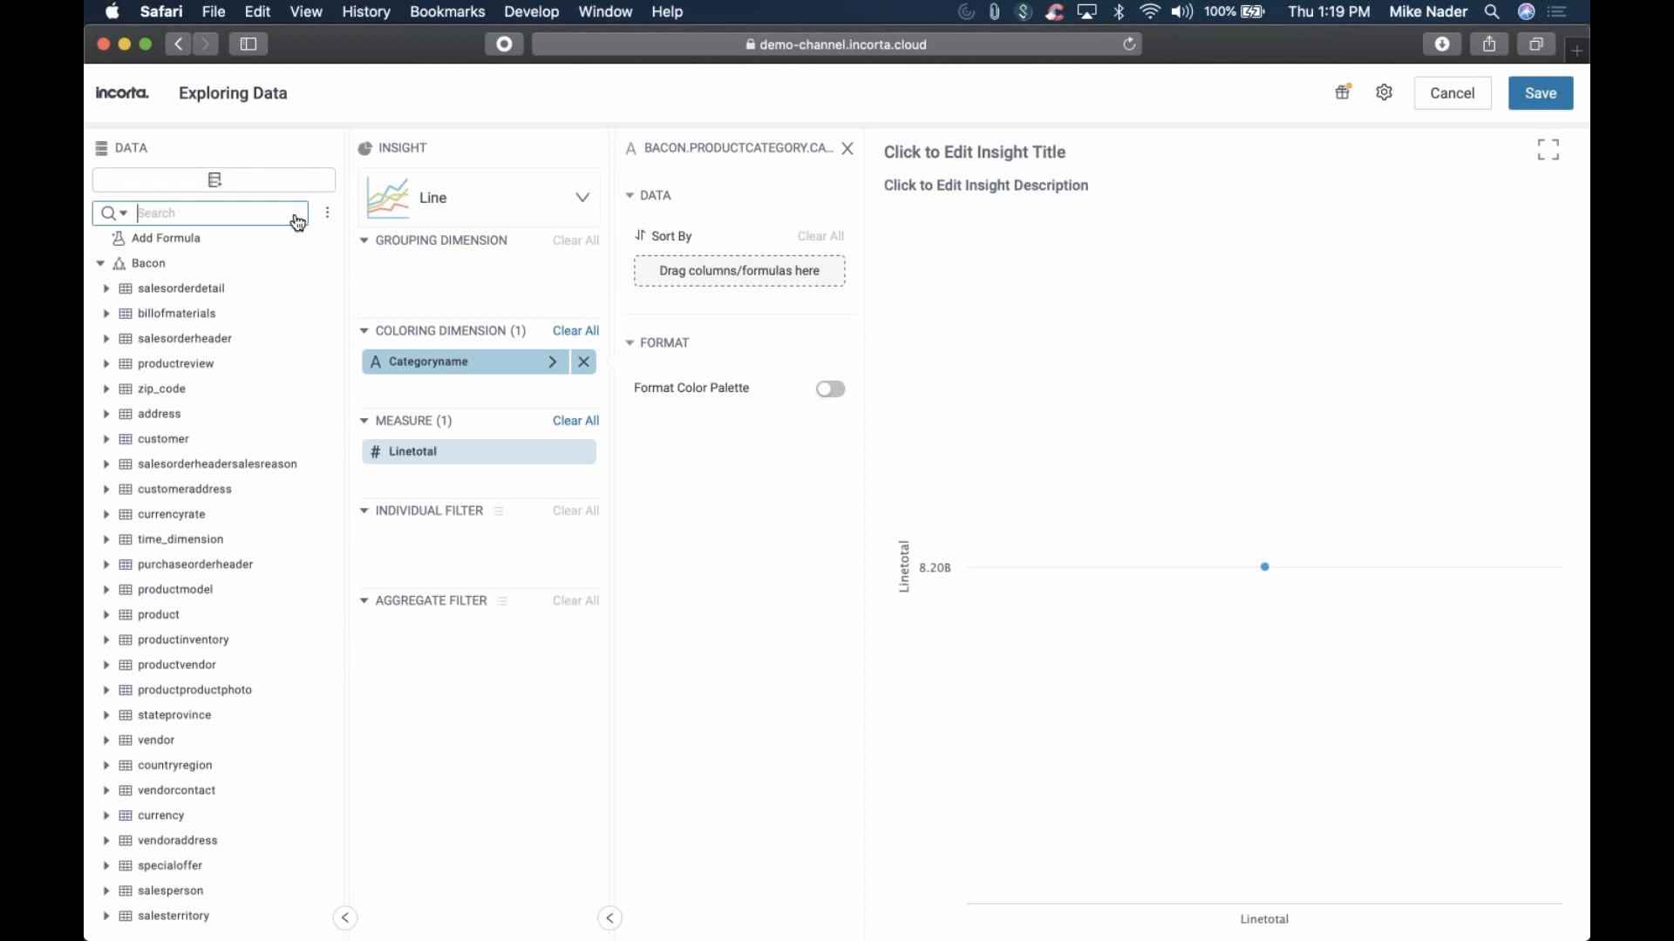
pyautogui.write('temp')
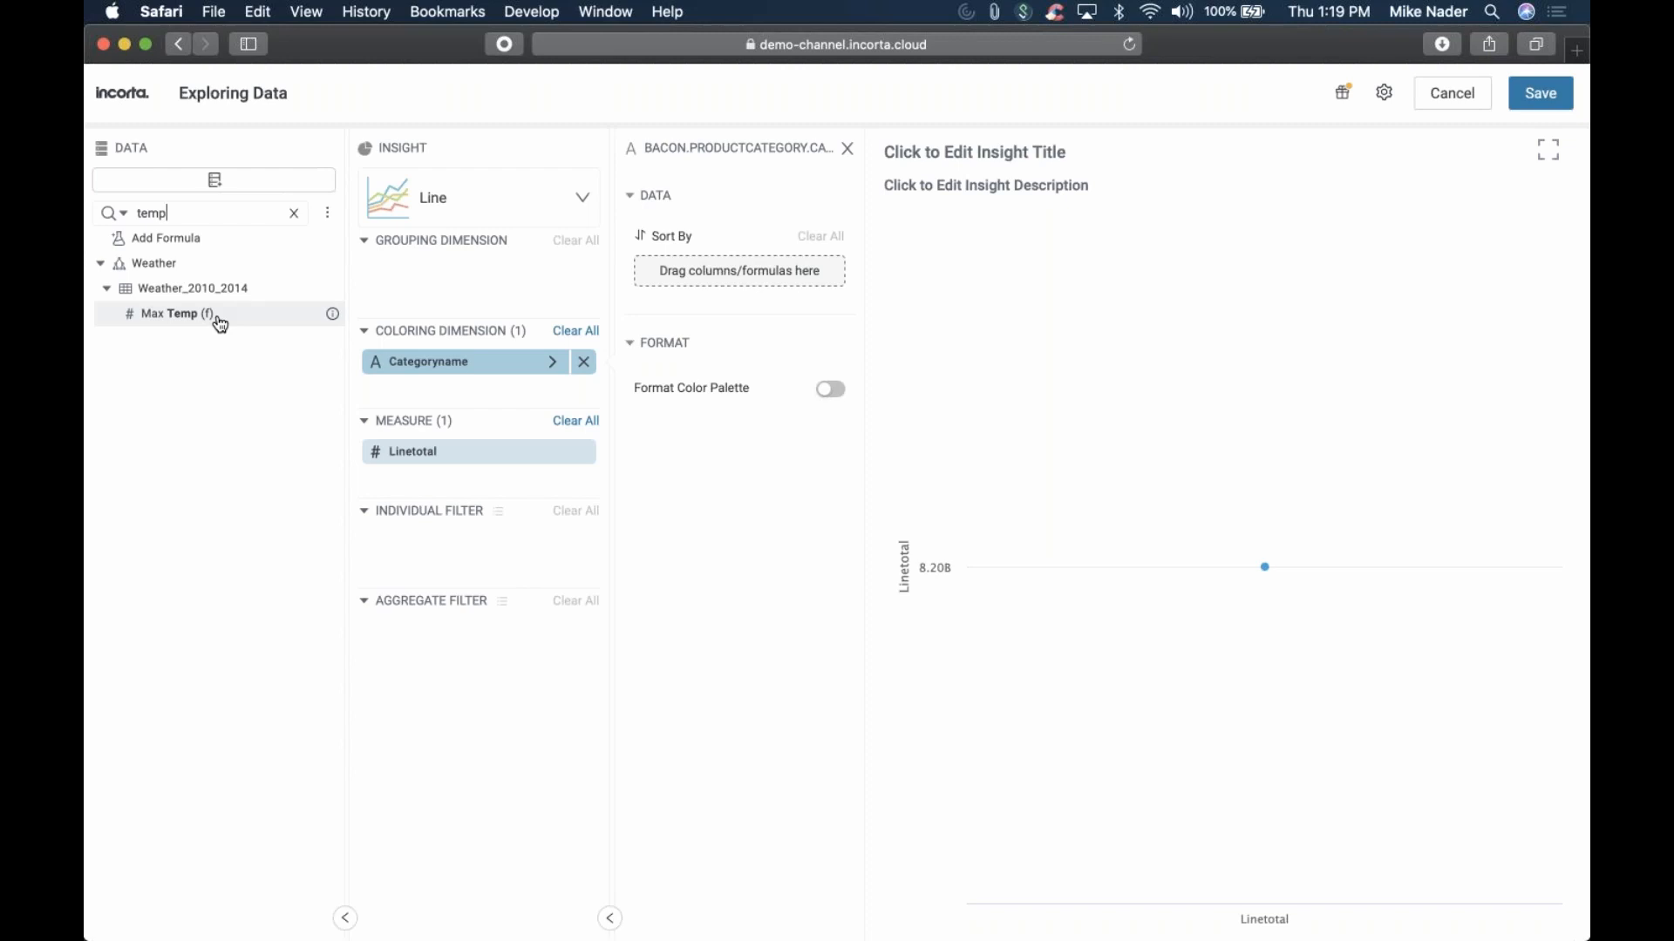
pyautogui.moveTo(221, 324); pyautogui.dragTo(512, 275)
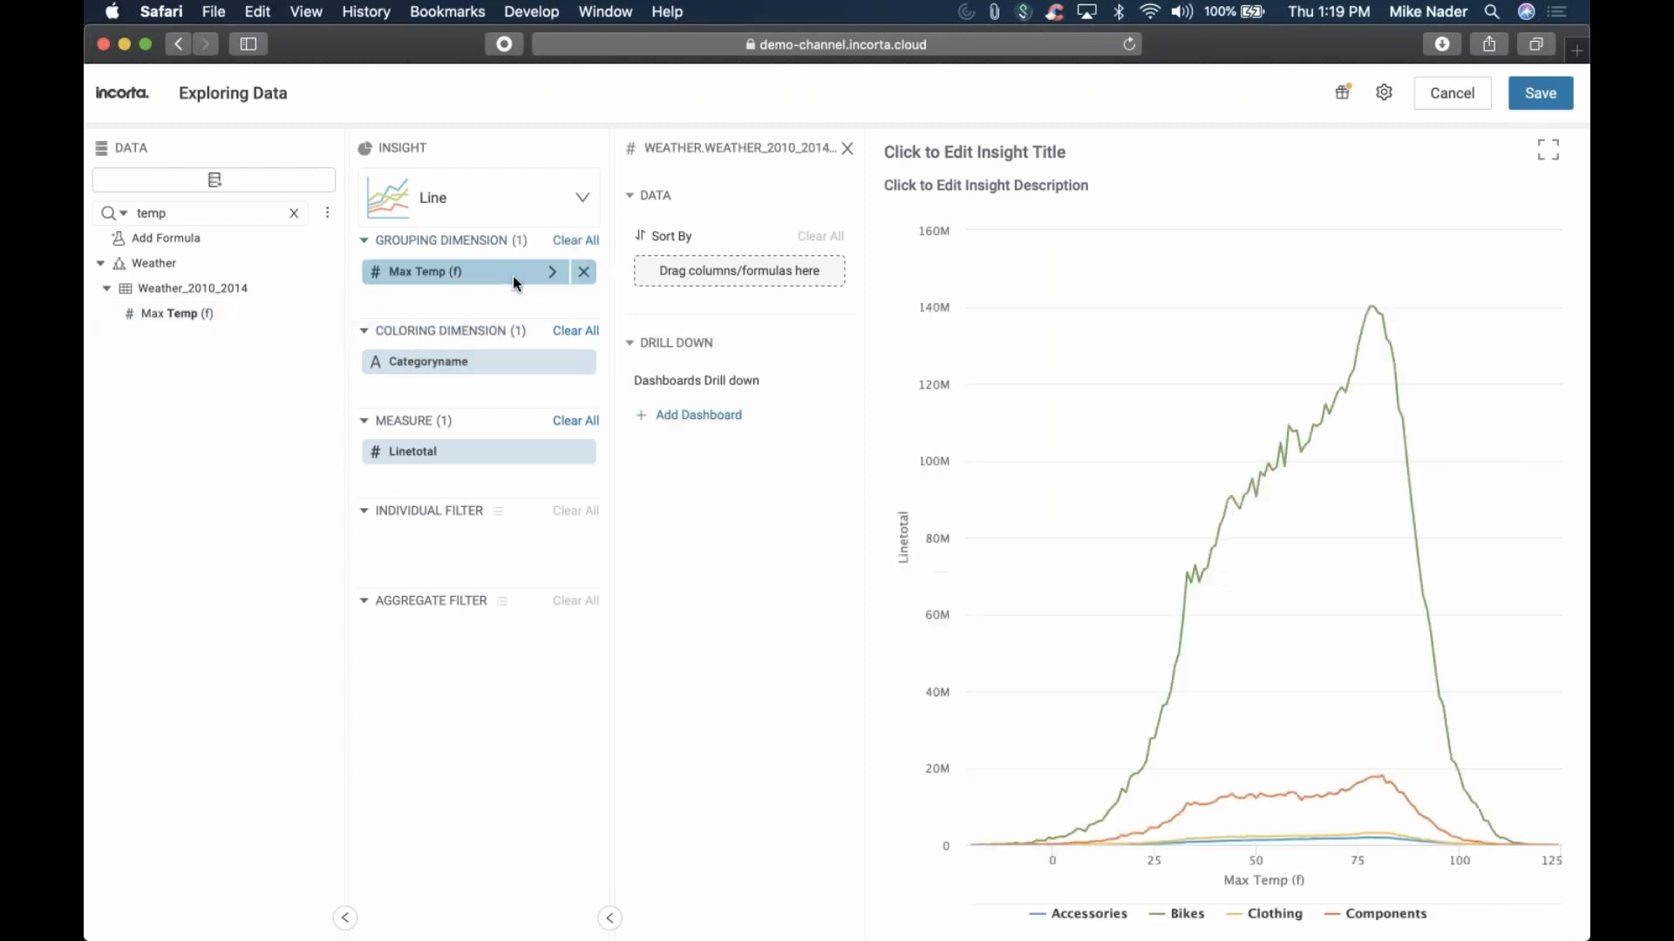
pyautogui.click(846, 149)
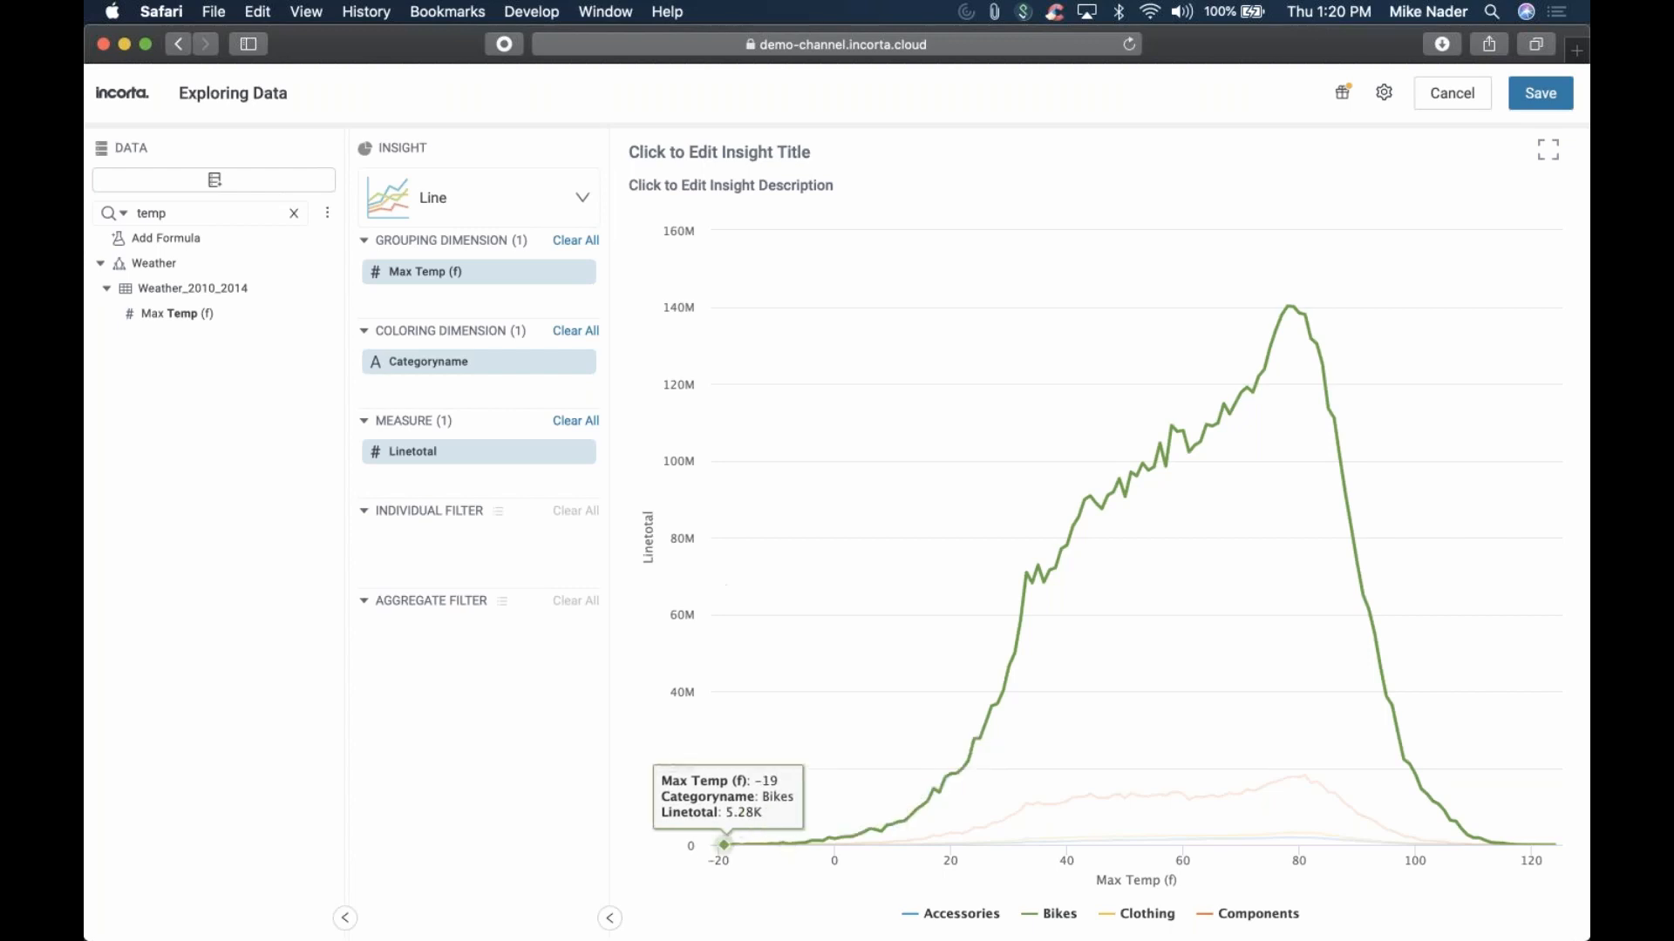
# Open the query plan from the Linetotal measure's advanced settings
pyautogui.moveTo(563, 455)
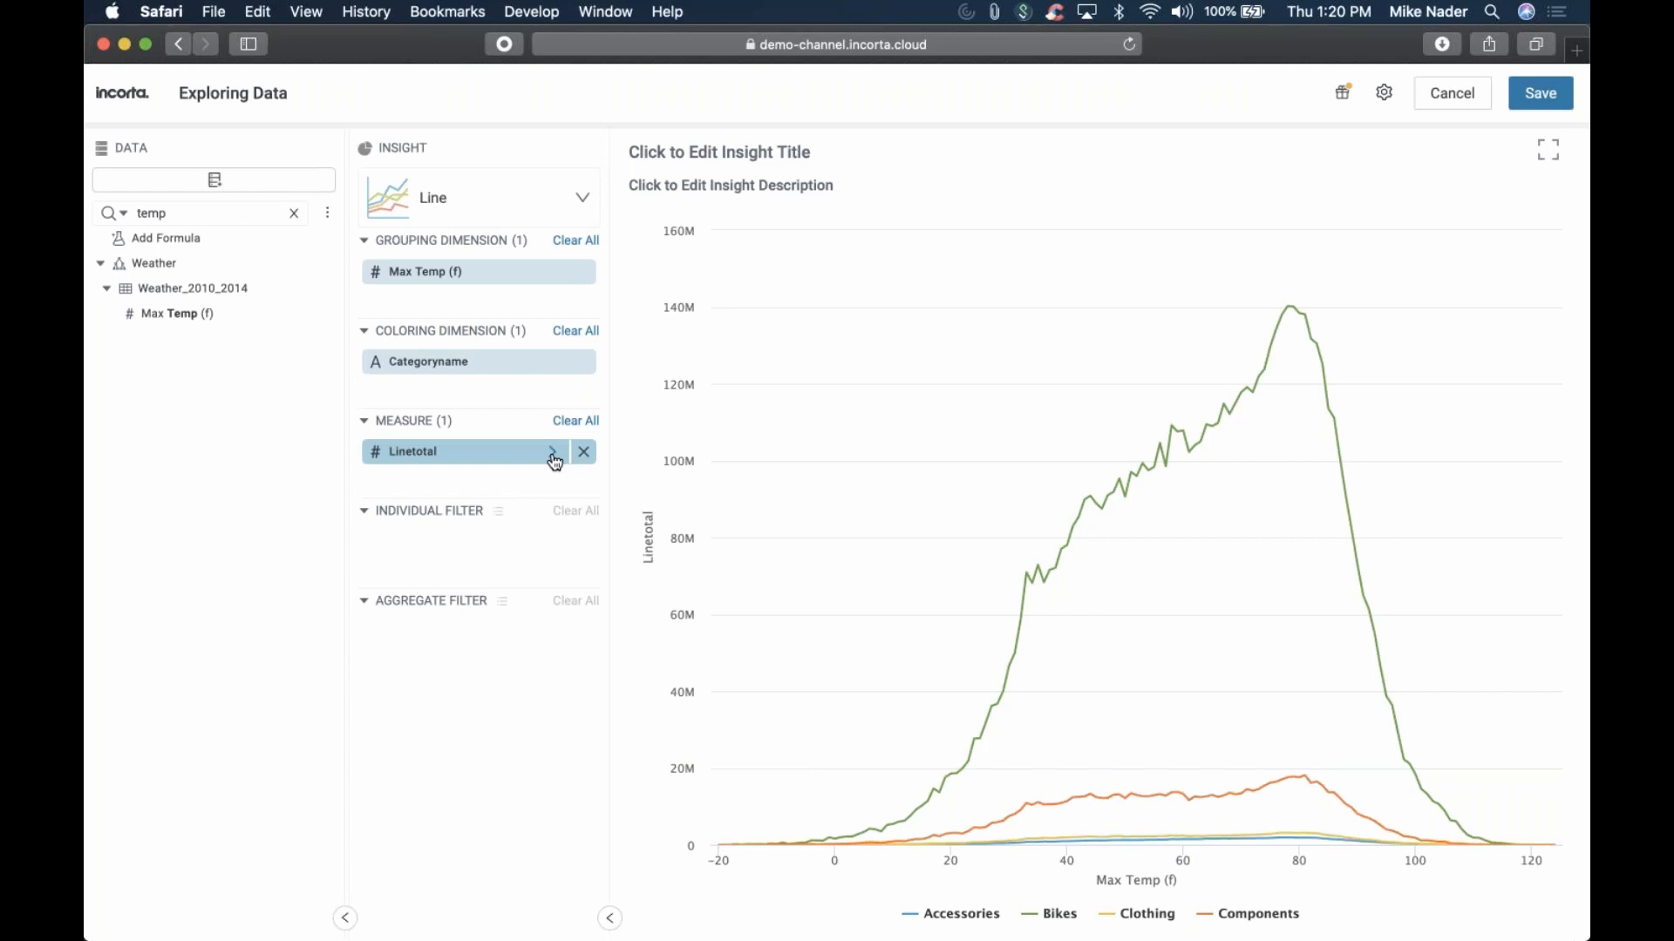
pyautogui.click(553, 452)
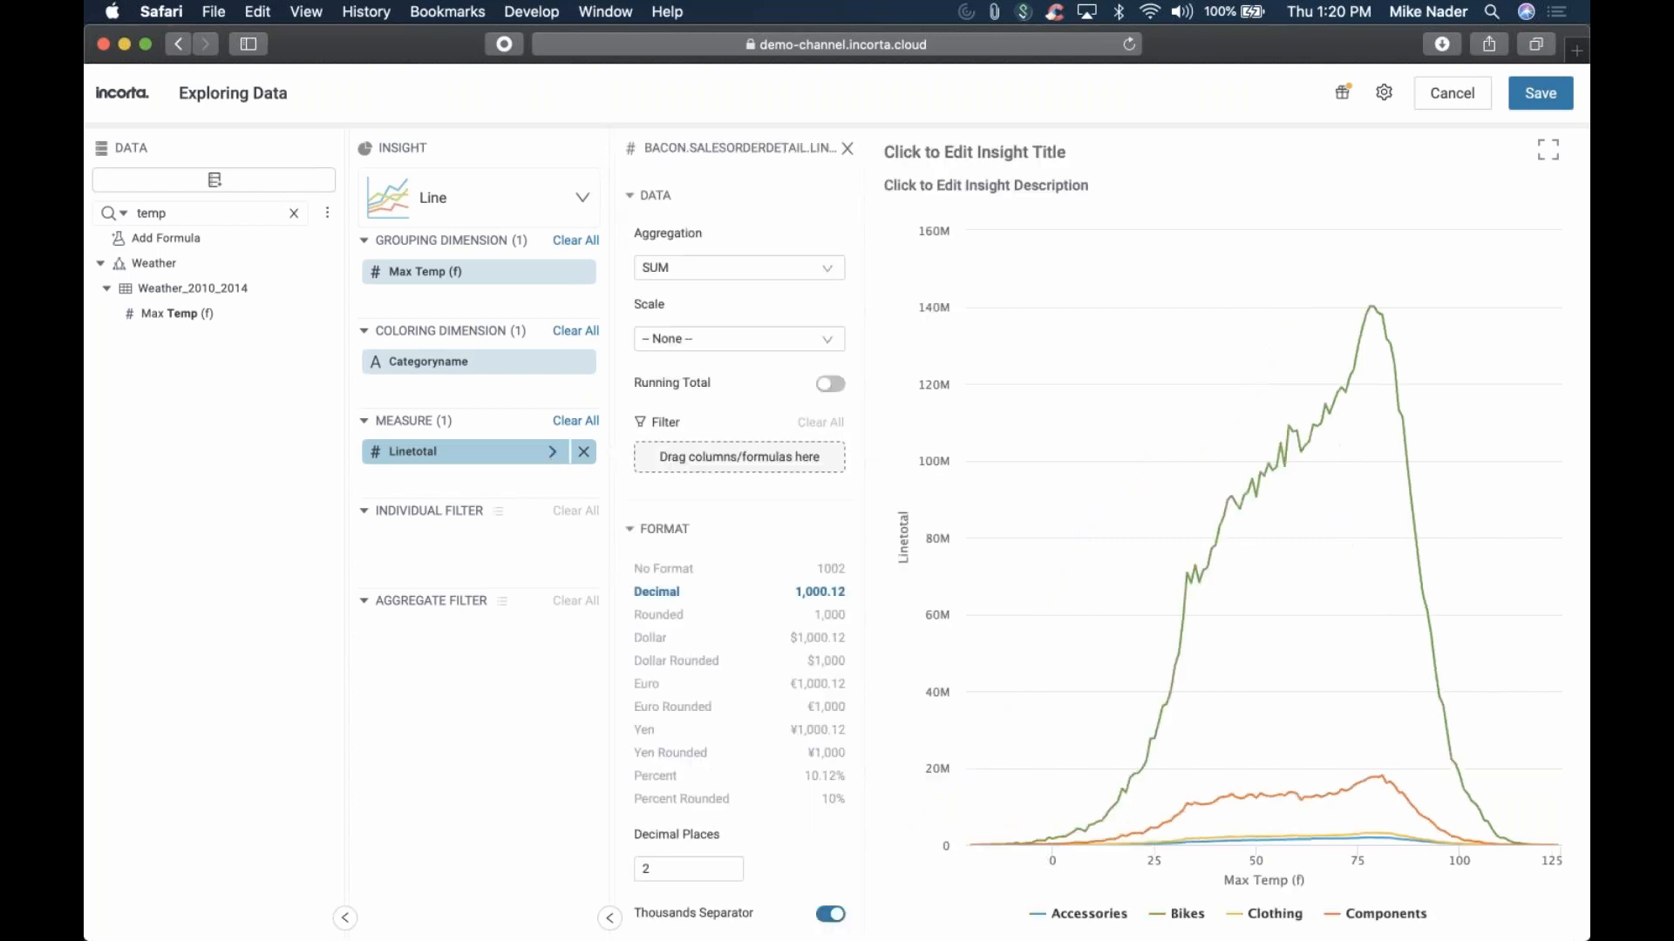
pyautogui.scroll(-2, 687, 550)
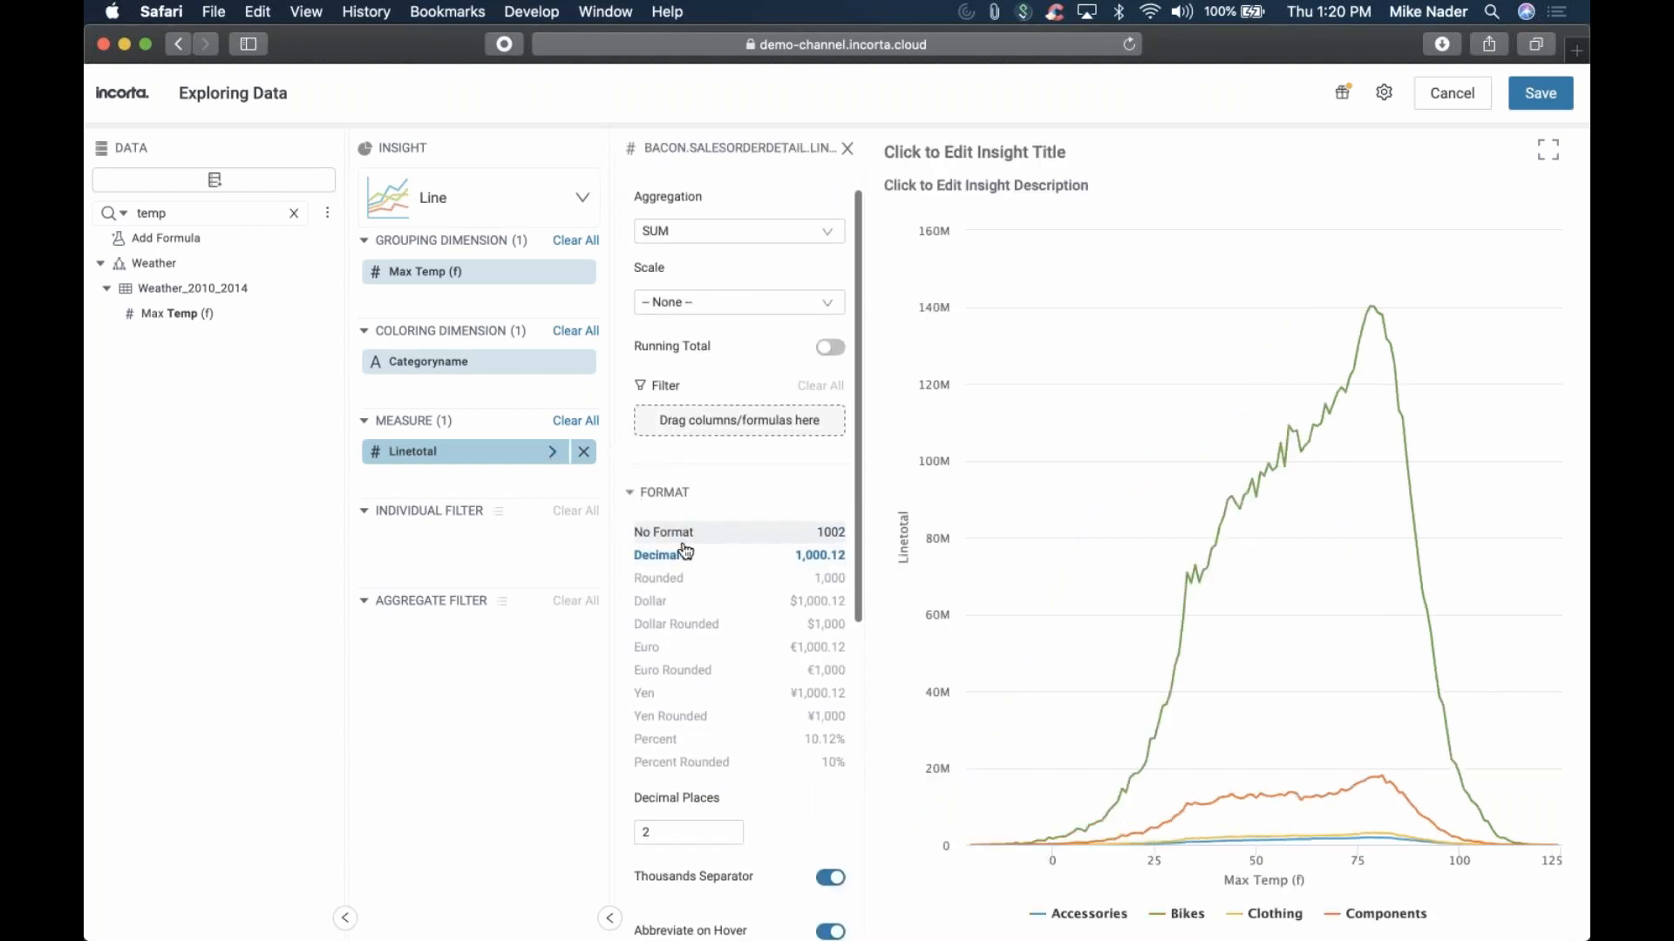
pyautogui.click(847, 148)
pyautogui.click(561, 461)
pyautogui.scroll(-10, 765, 636)
pyautogui.click(737, 884)
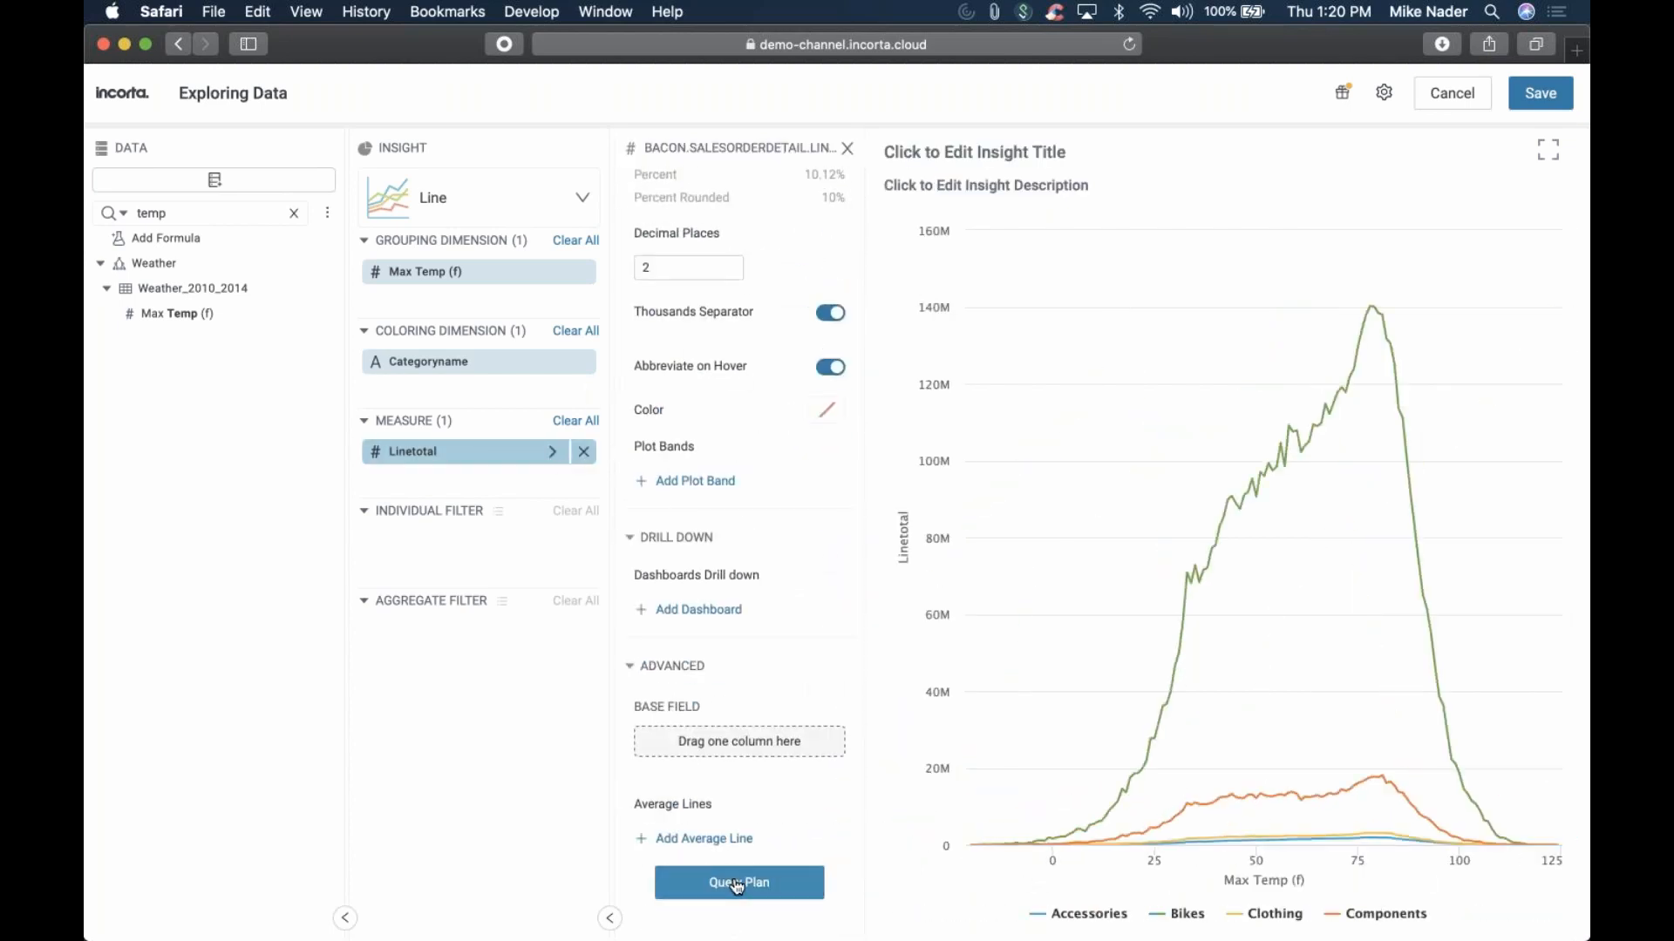
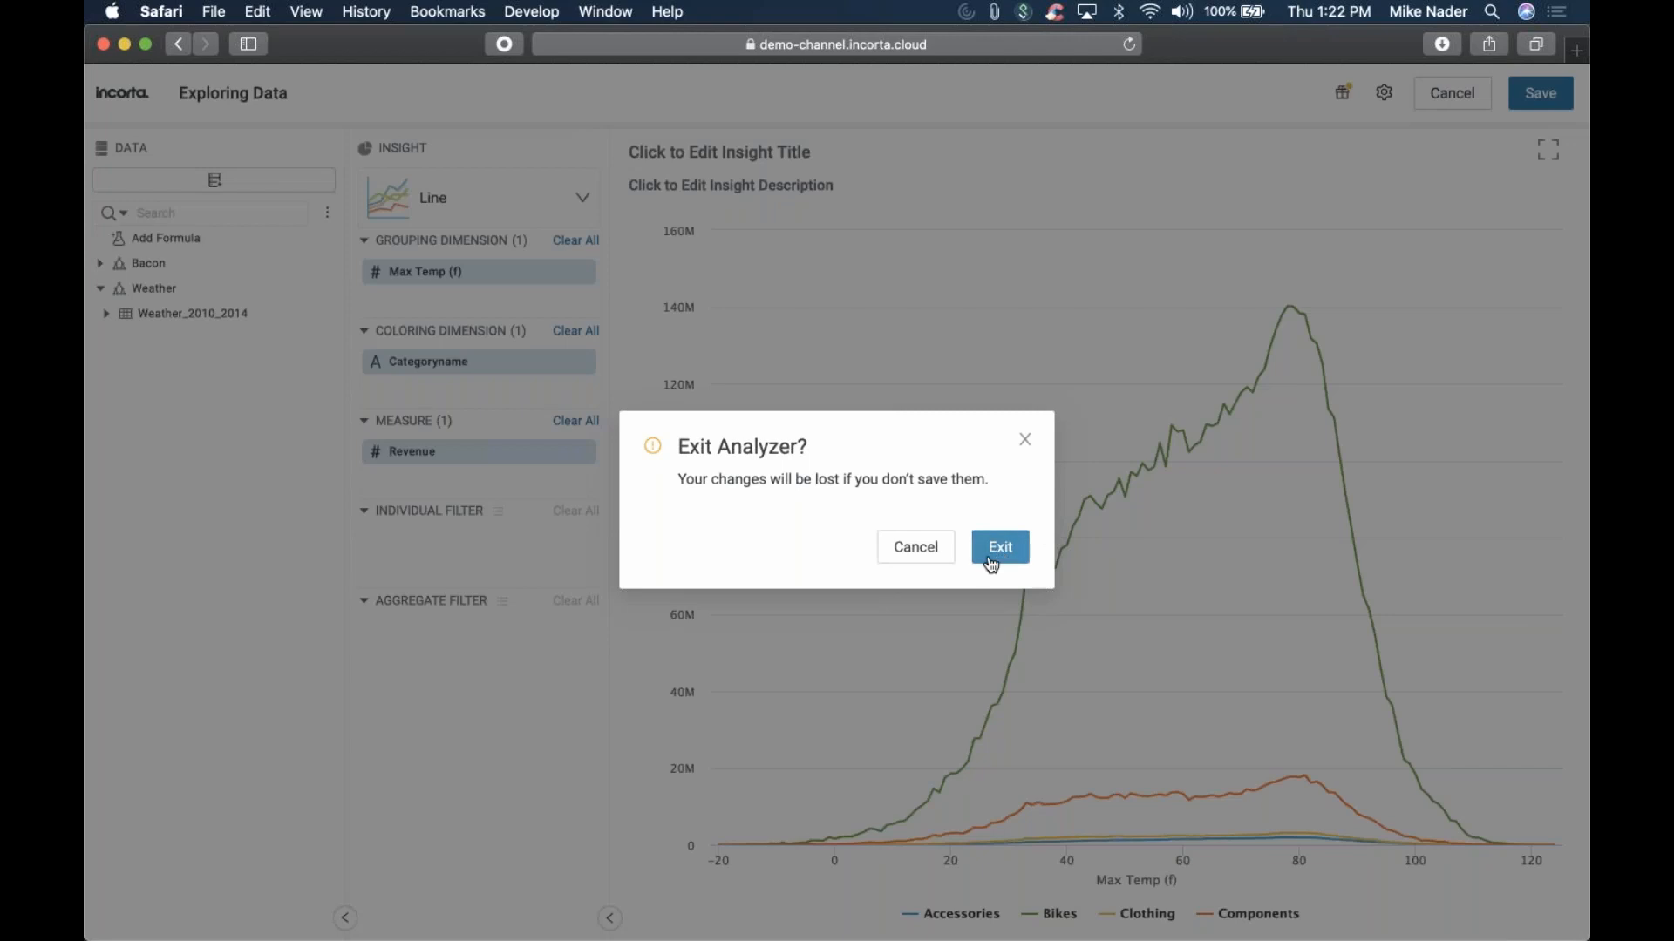
# Exit the analyzer without saving, then view the Incorta Direct Data Platform slide in Keynote and return to the Bacon schema in Safari
pyautogui.click(991, 562)
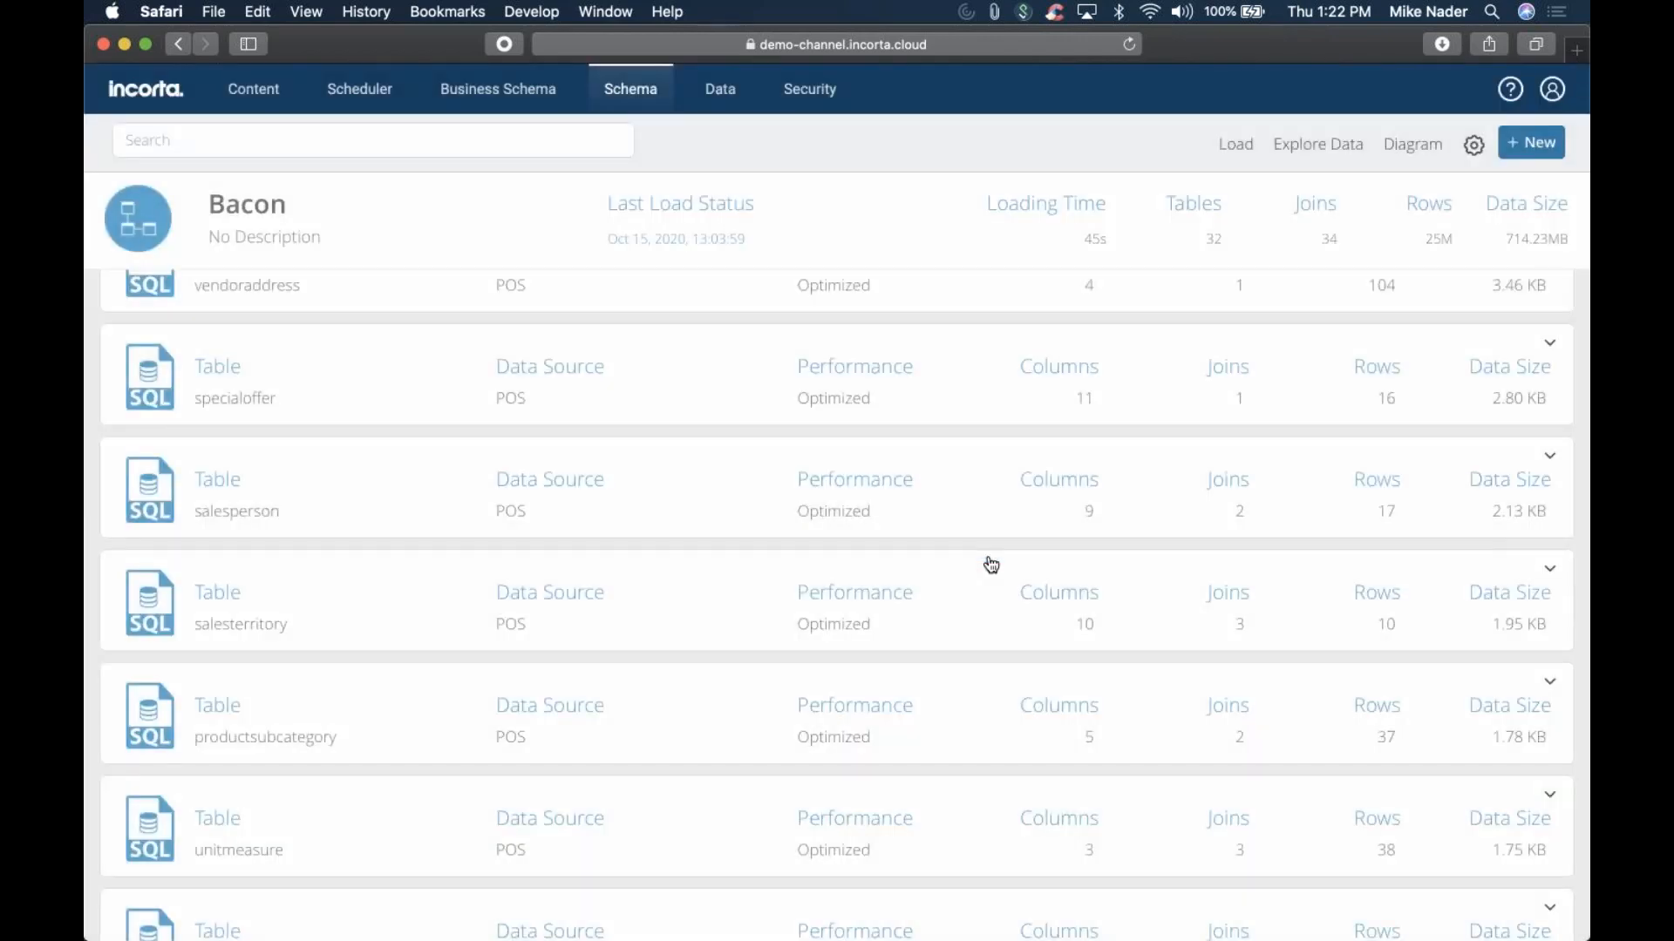
pyautogui.hotkey('ctrl', 'Right')
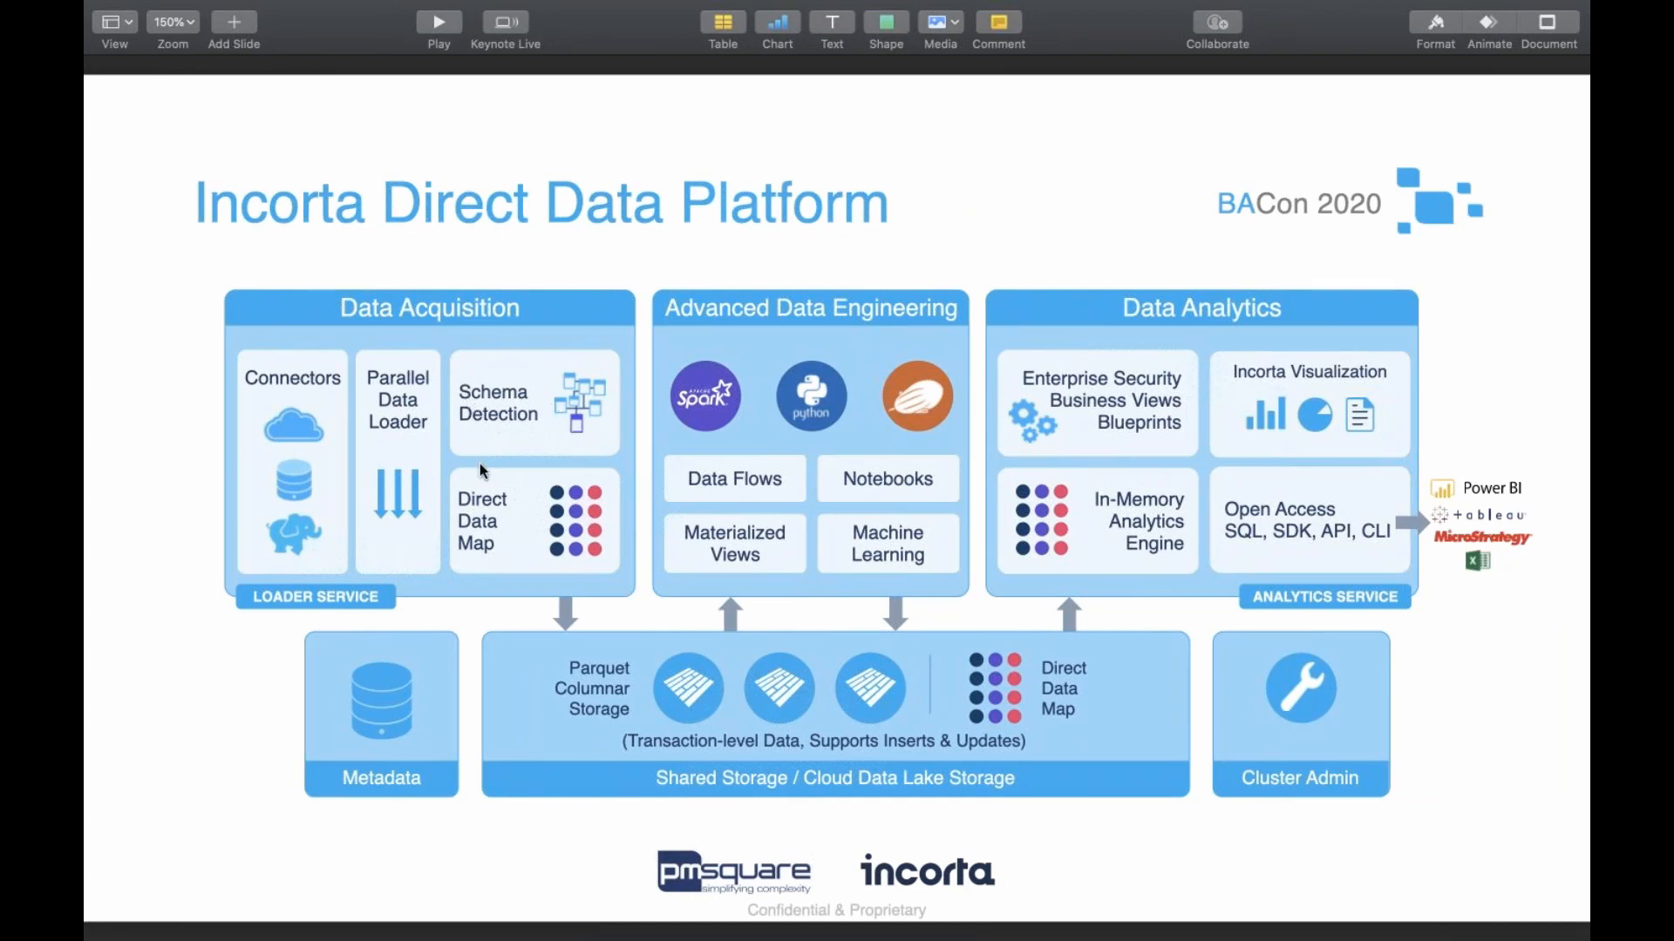
pyautogui.hotkey('ctrl', 'Left')
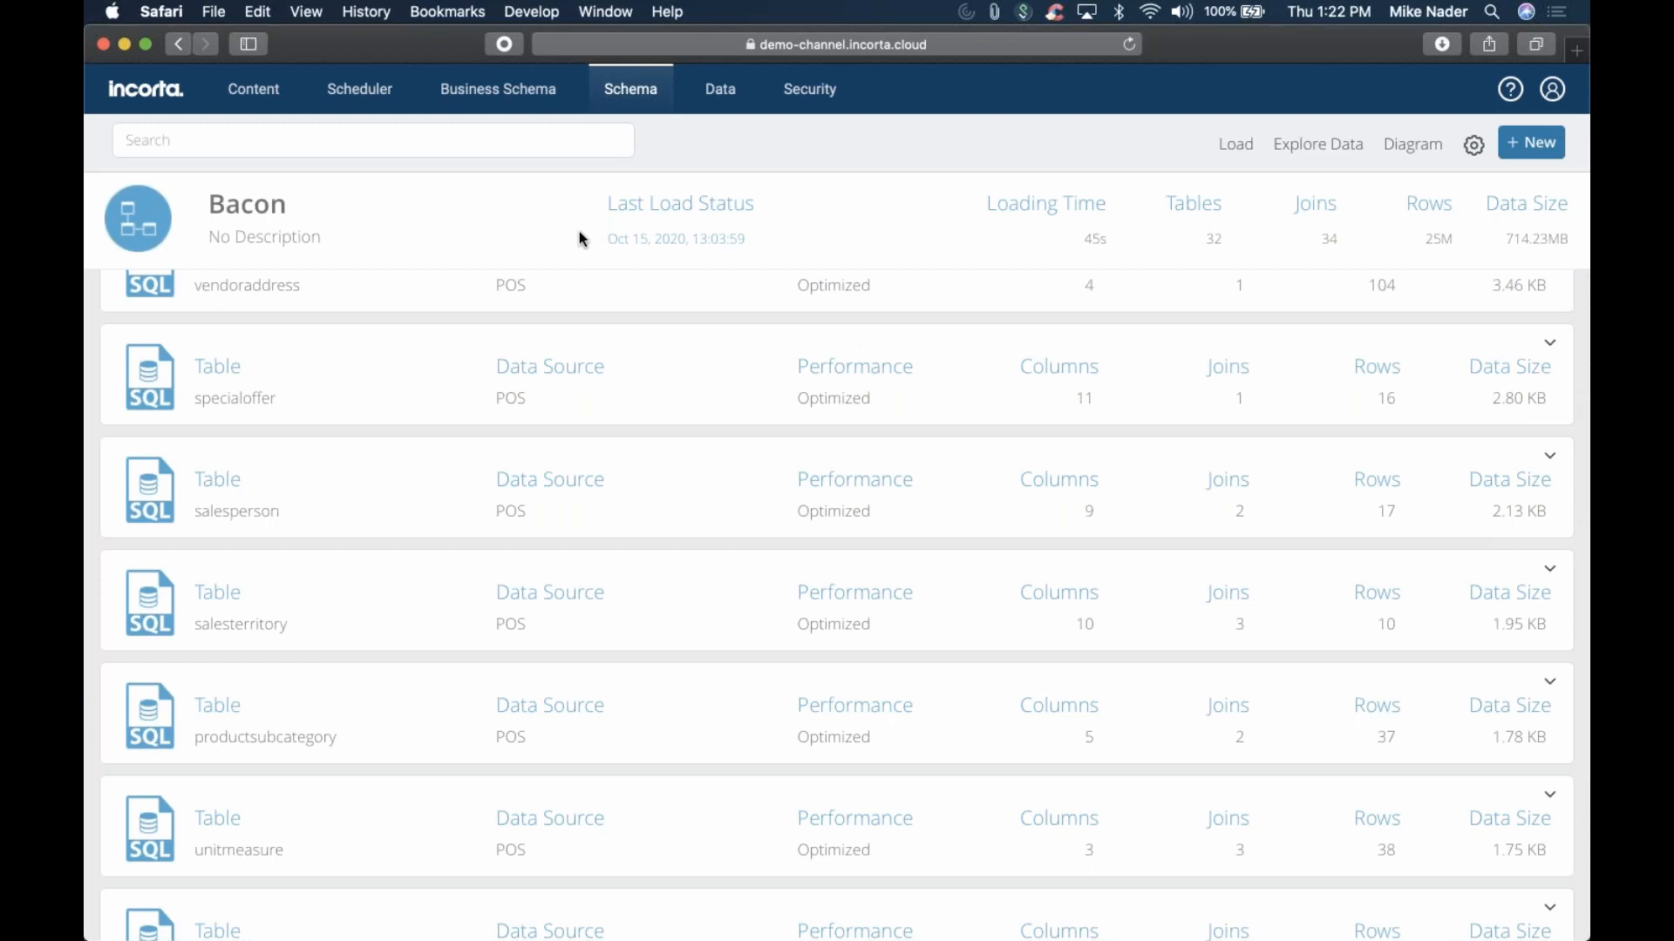
# Create and save a business schema named Bacon_ followed by the owner's username, returning to it from the Keynote slide
pyautogui.click(513, 100)
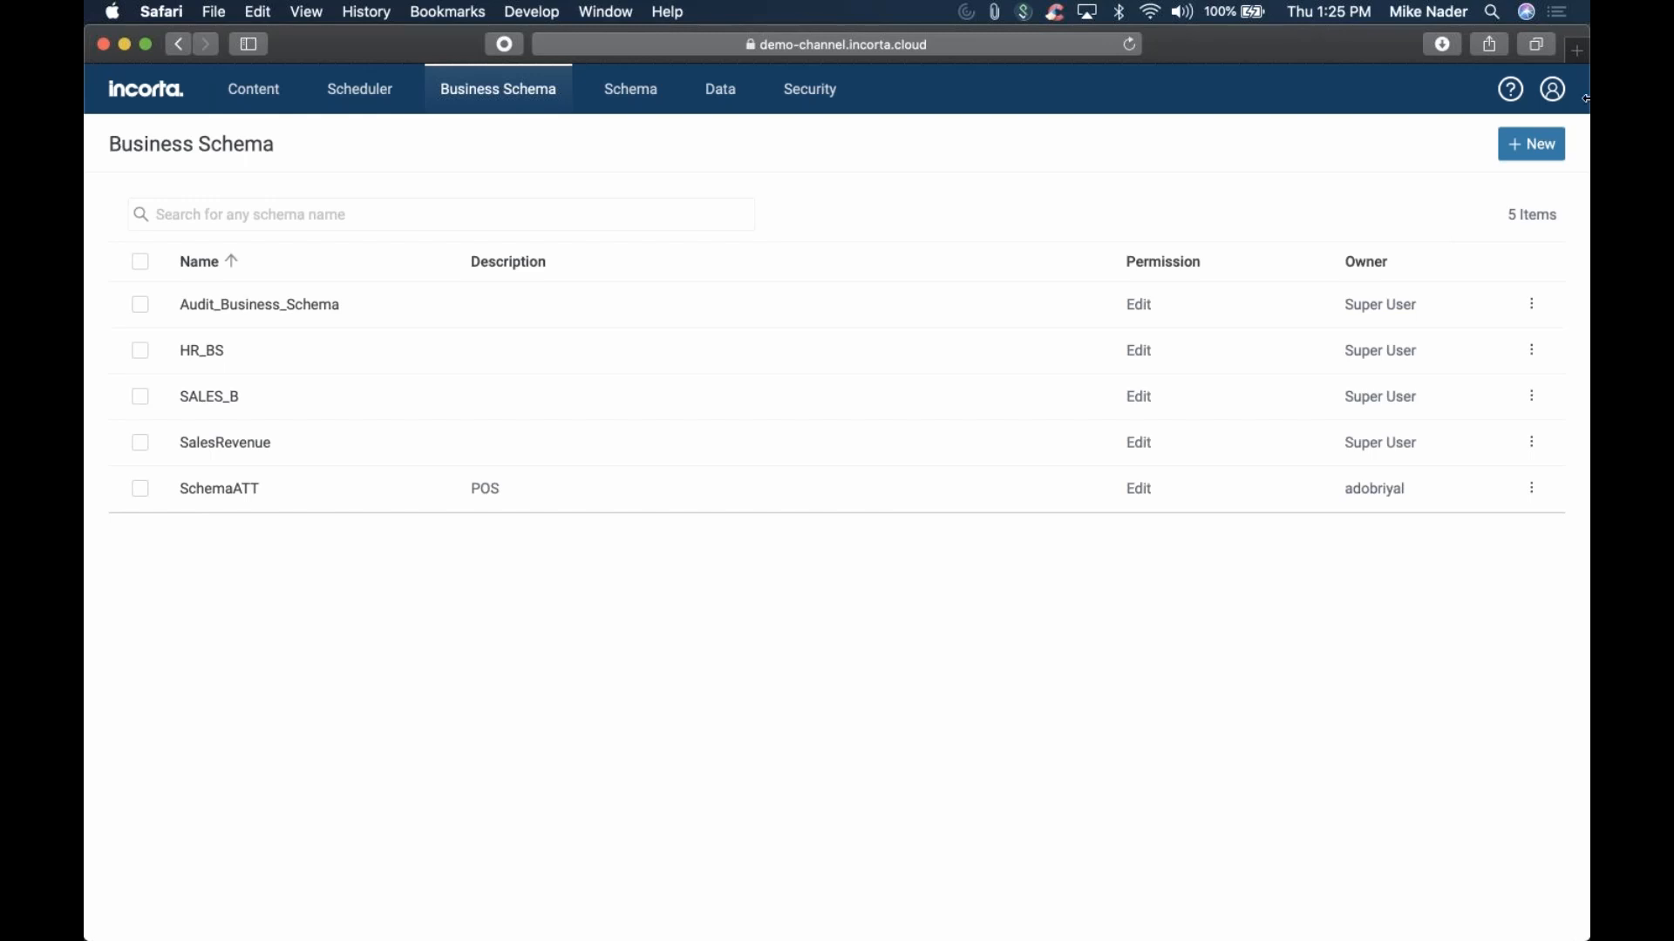
pyautogui.click(1516, 156)
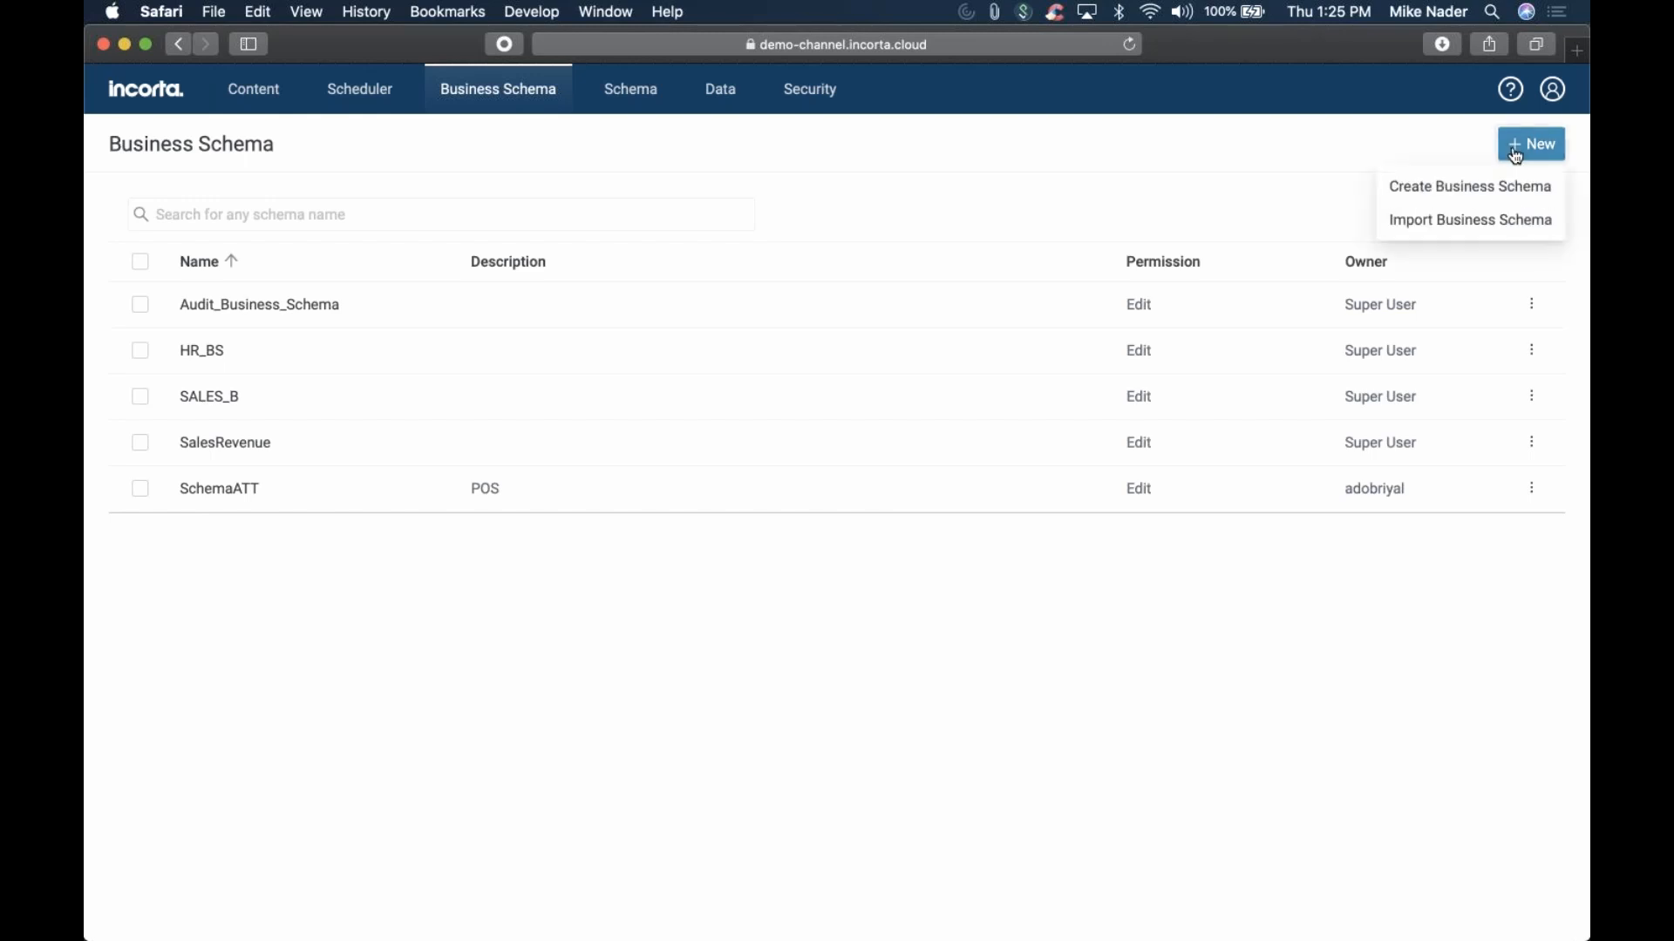
pyautogui.click(1480, 190)
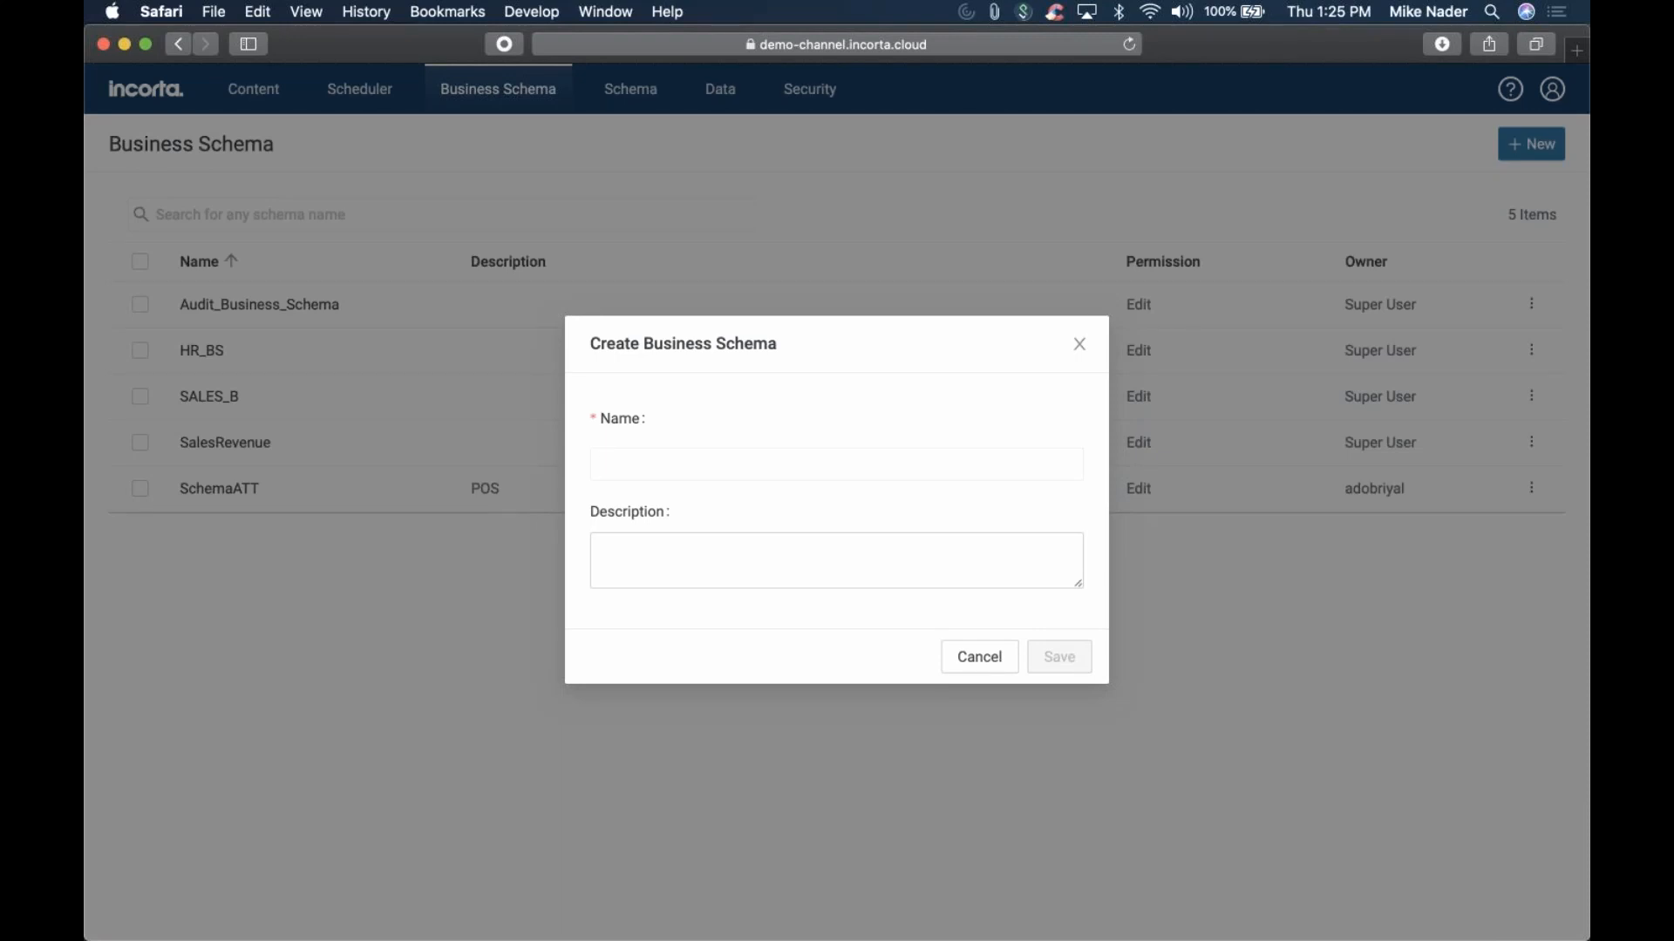
pyautogui.write('Bacon')
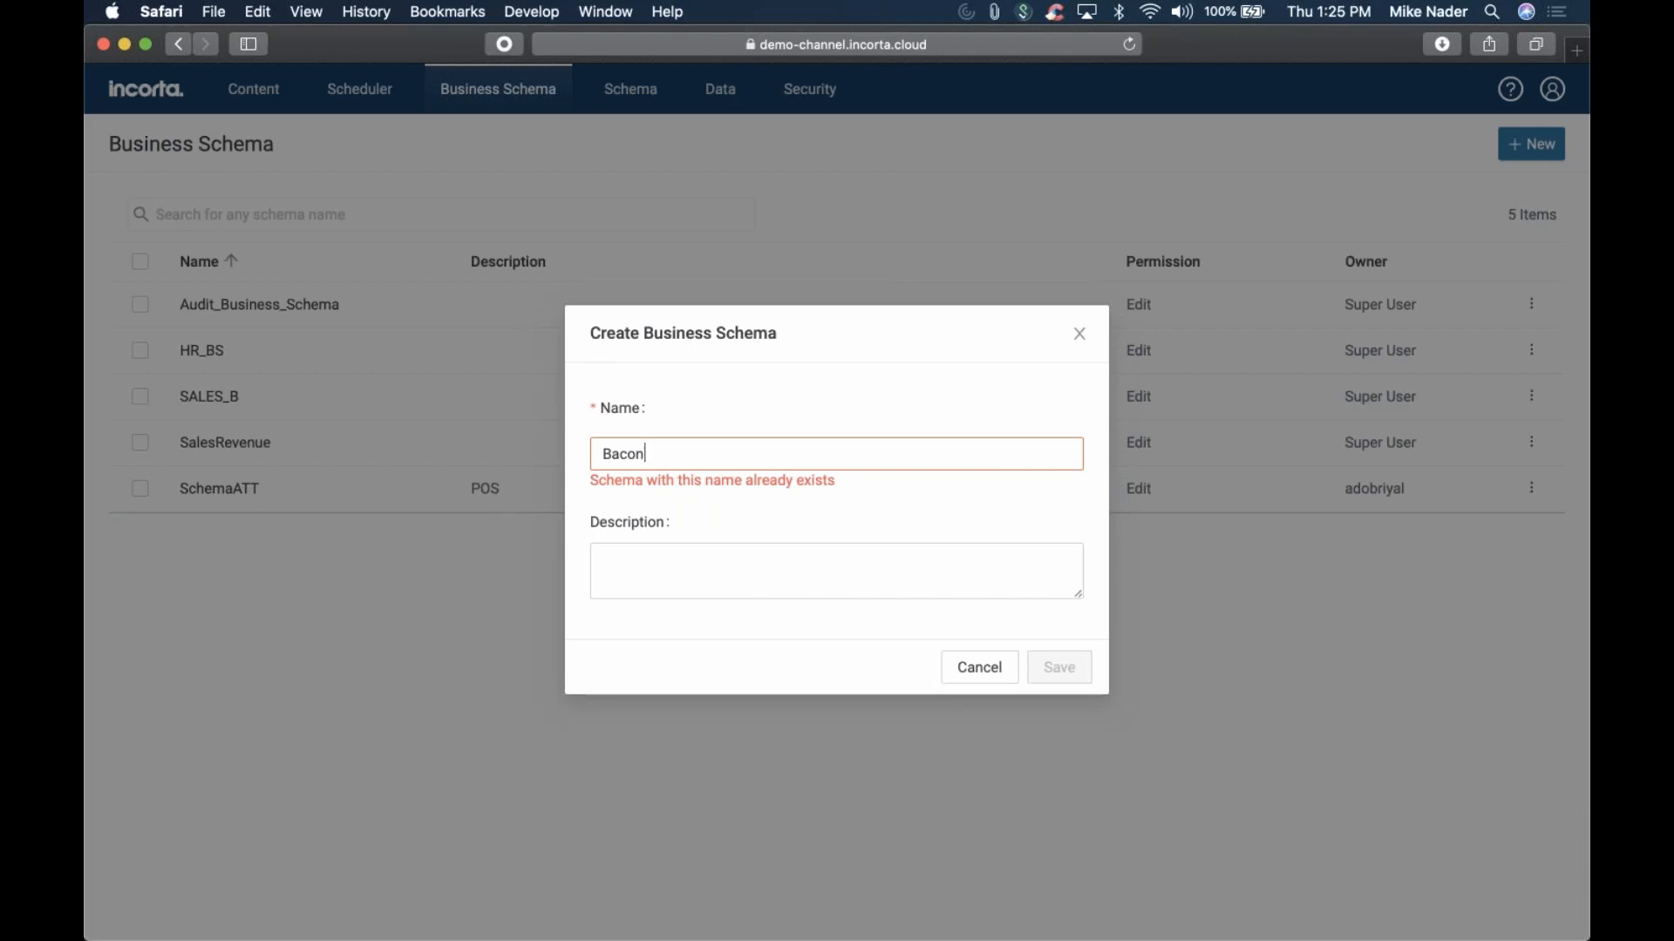
pyautogui.hotkey('ctrl', 'Right')
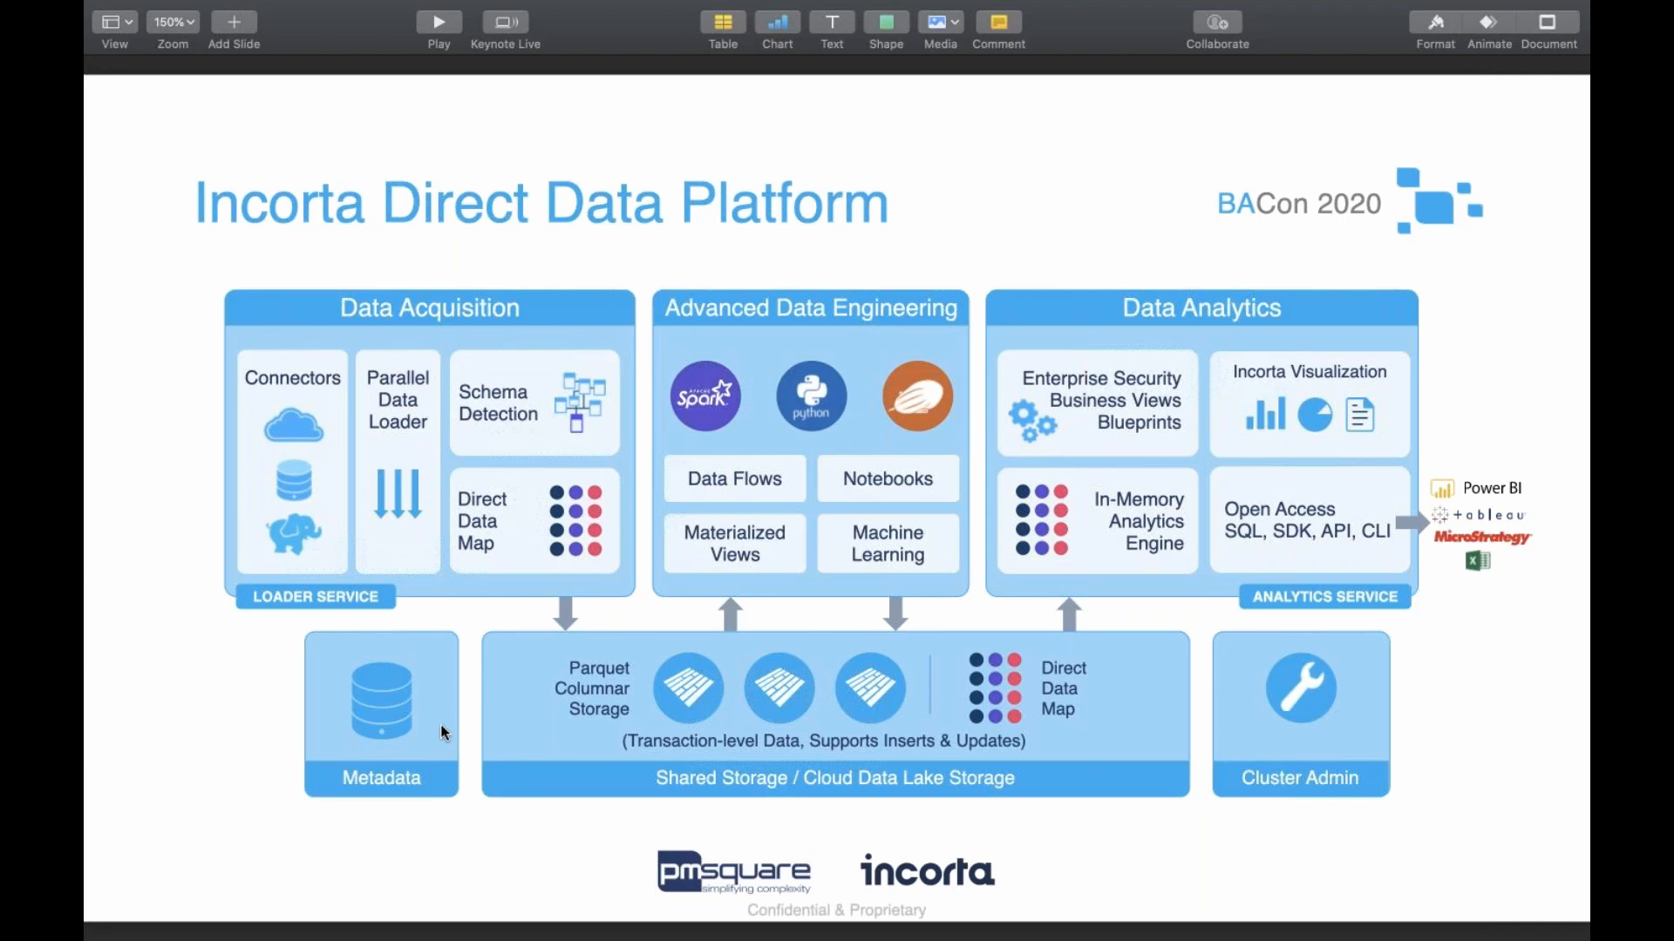
pyautogui.hotkey('ctrl', 'Left')
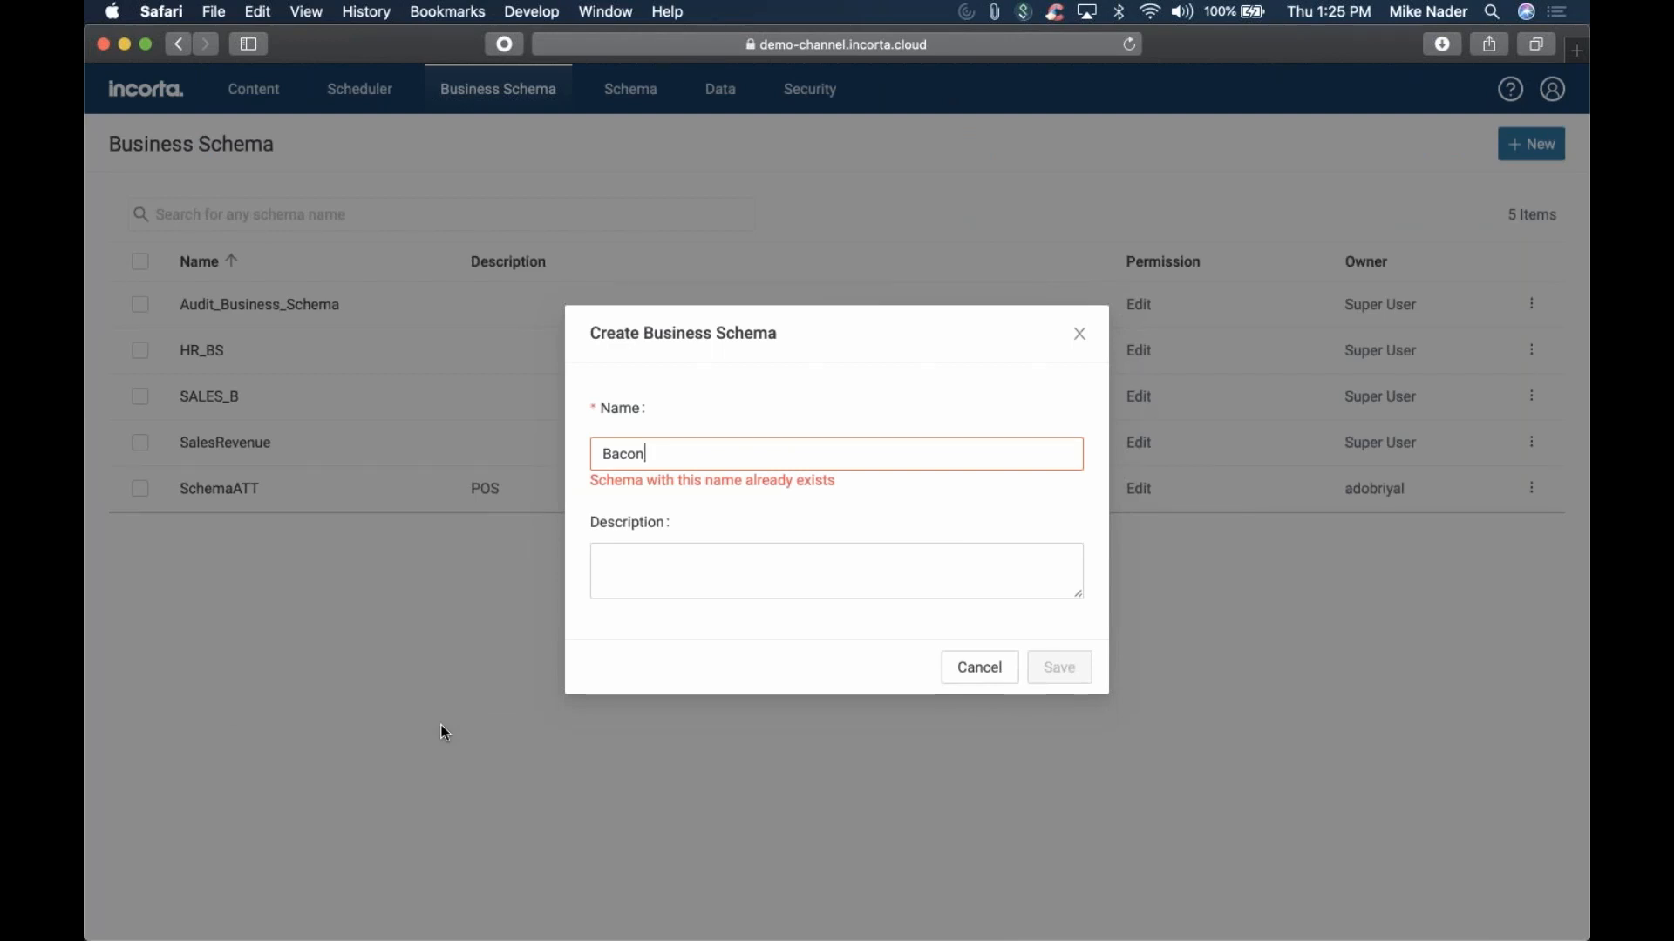
pyautogui.write('_mnader')
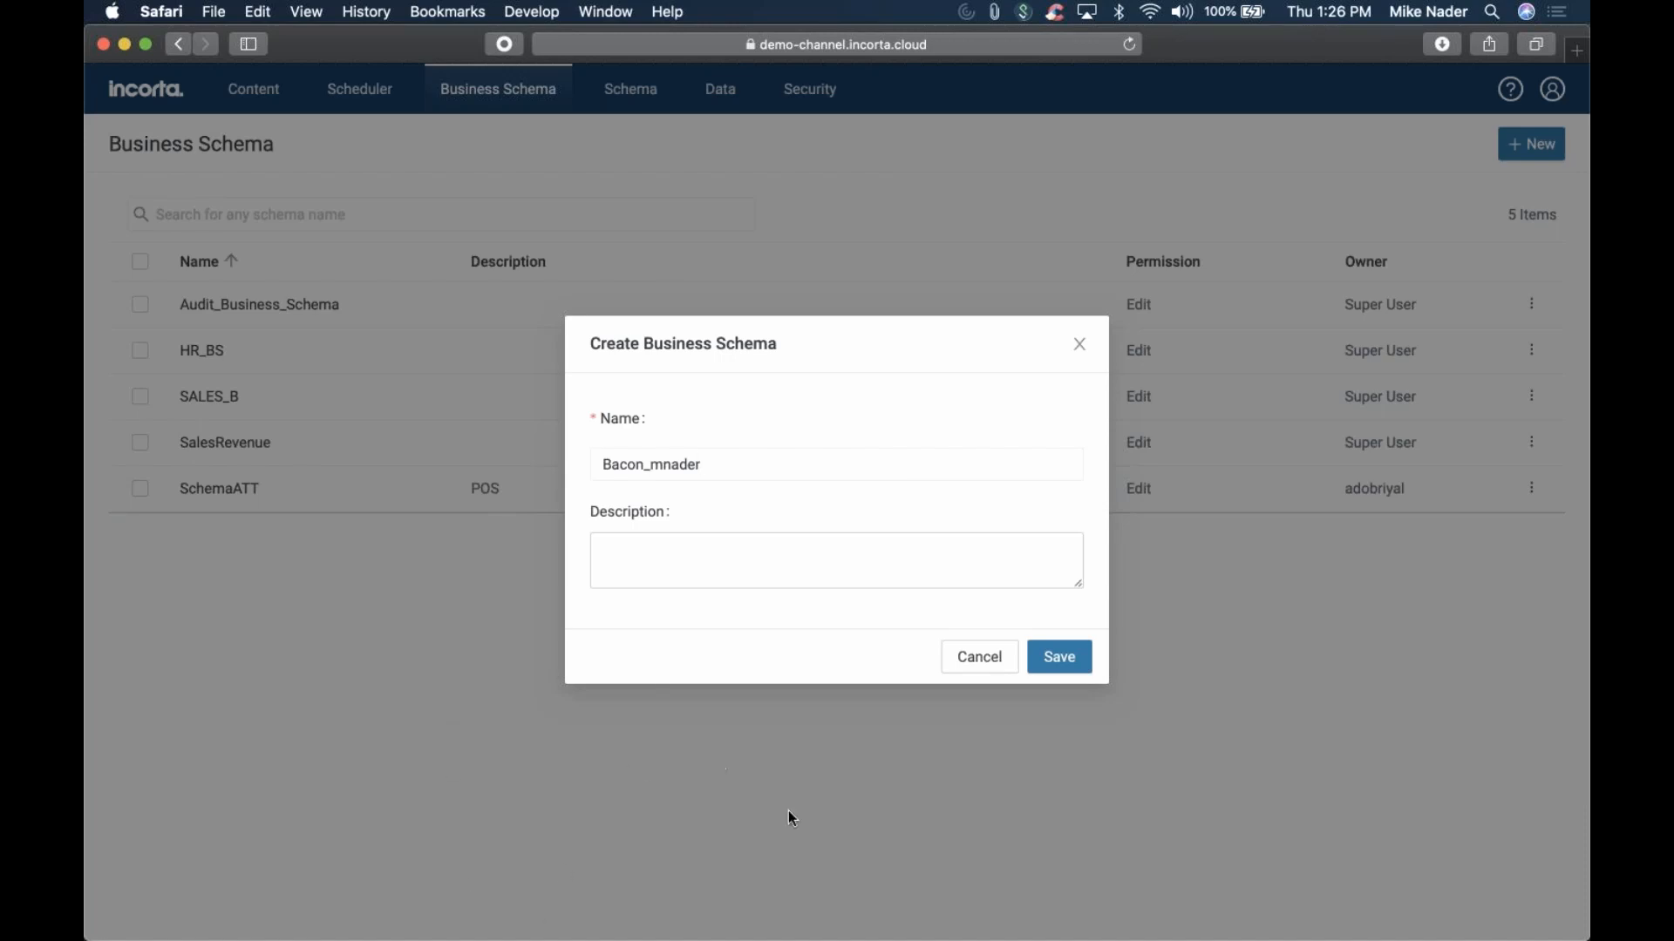
pyautogui.click(1072, 661)
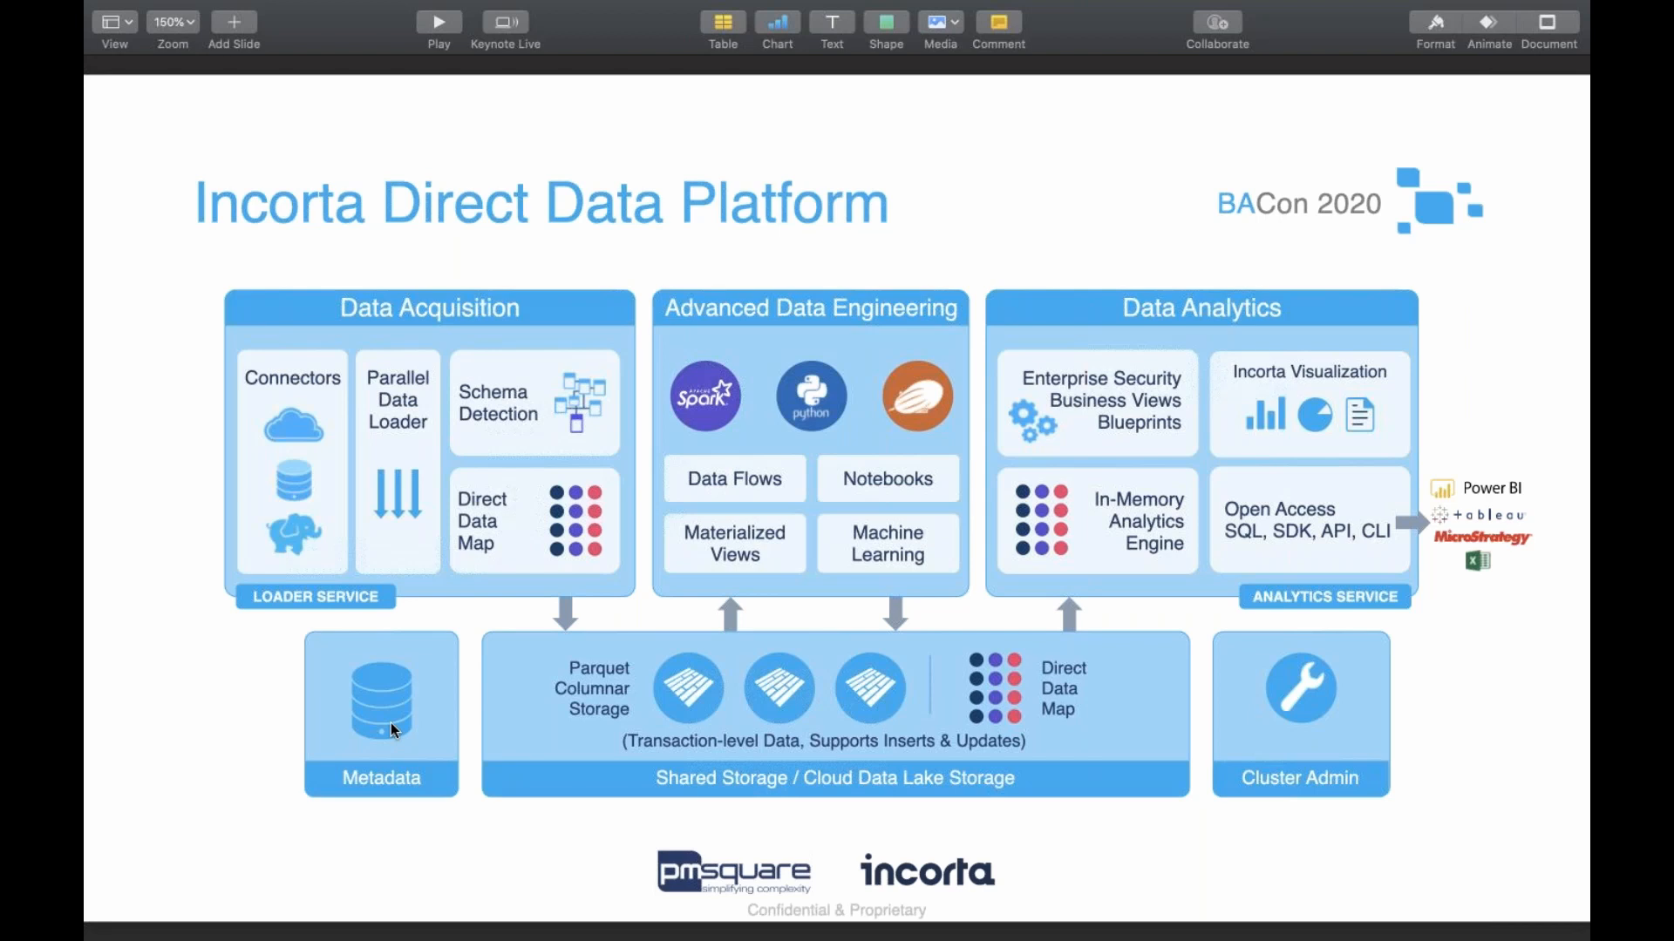
pyautogui.hotkey('ctrl', 'Left')
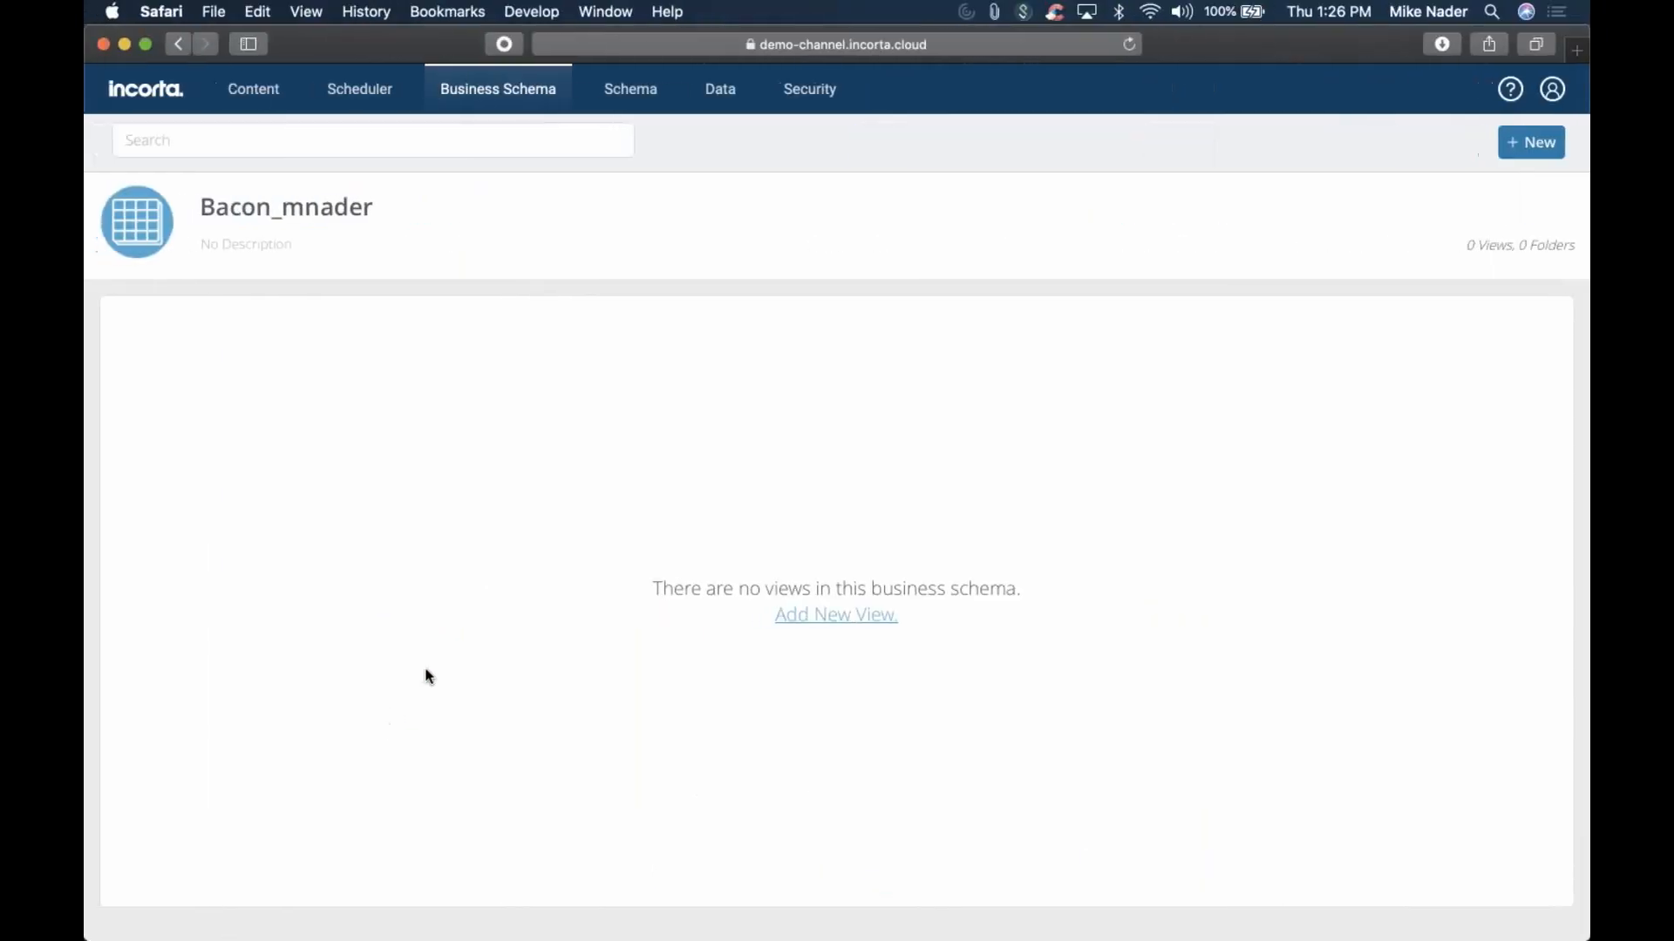
# Add a new view to the empty business schema and name it Revenue
pyautogui.click(824, 627)
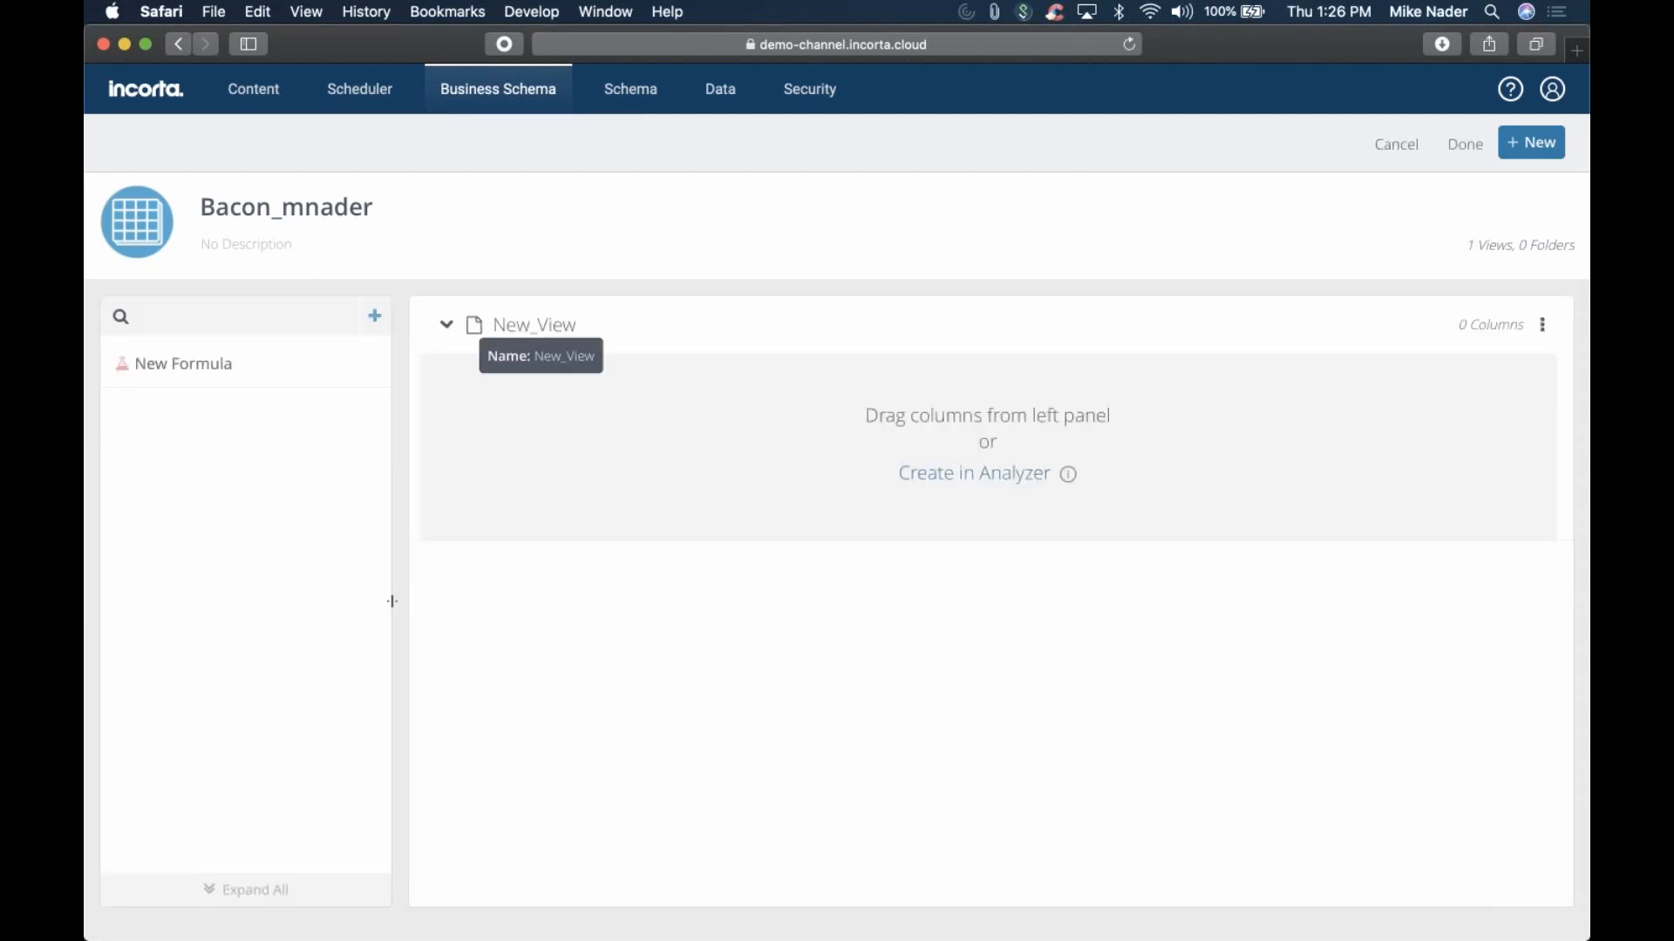
pyautogui.press('BackSpace')
pyautogui.press('BackSpace')
pyautogui.press('BackSpace')
pyautogui.press('BackSpace')
pyautogui.press('BackSpace')
pyautogui.press('BackSpace')
pyautogui.press('BackSpace')
pyautogui.press('BackSpace')
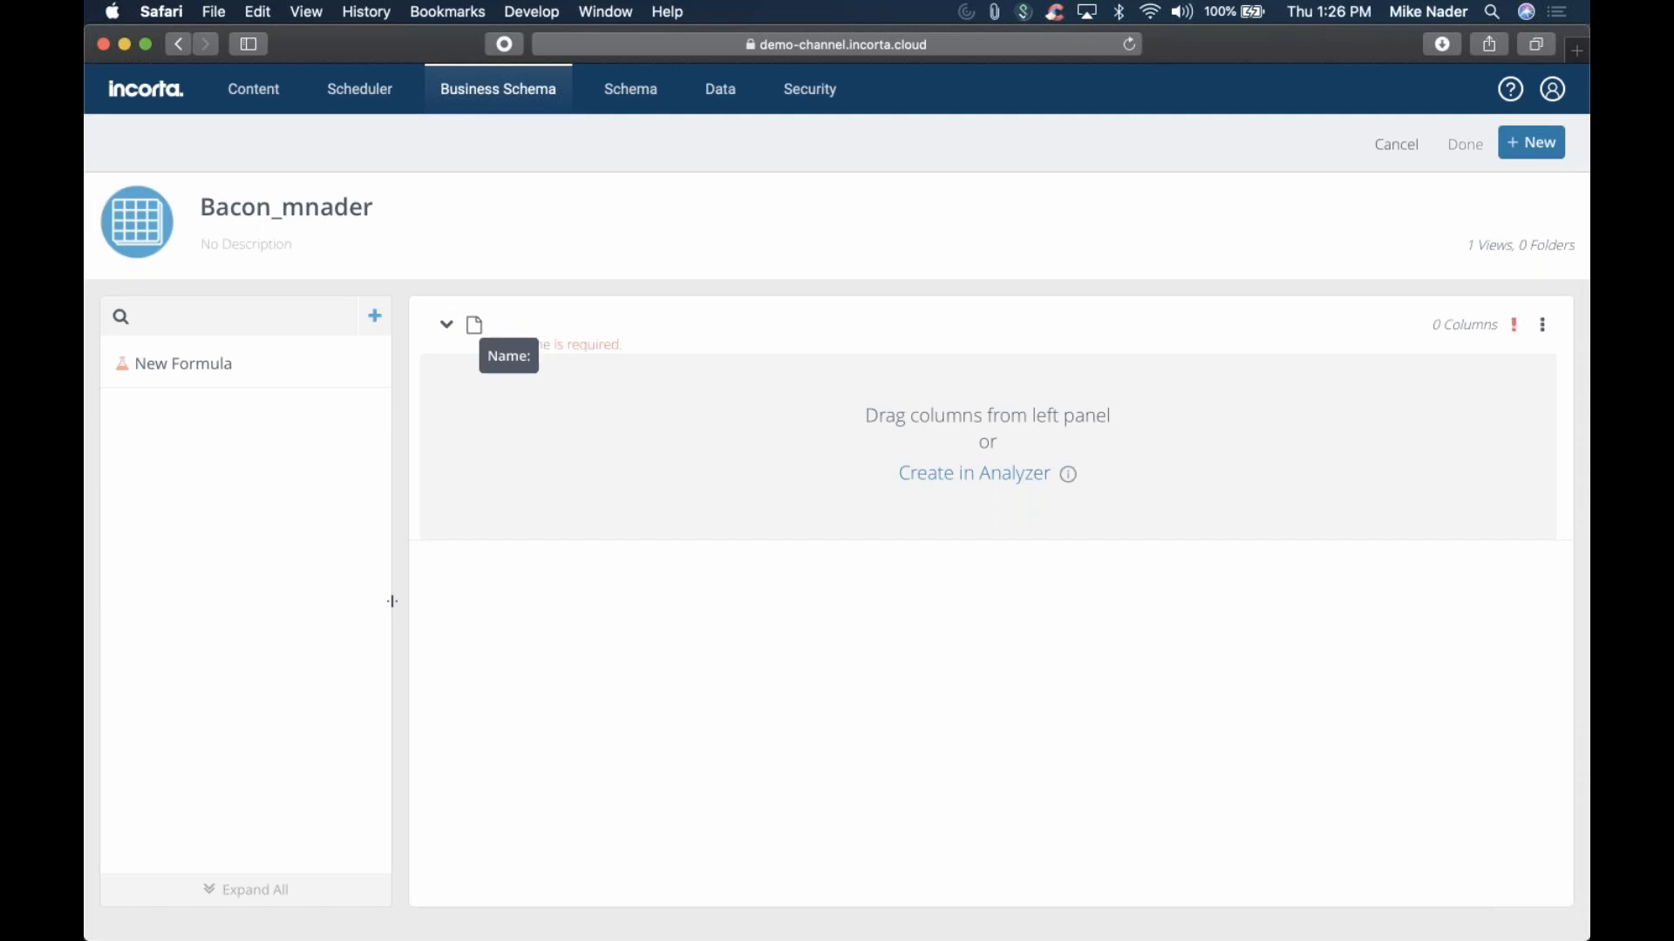
pyautogui.write('B')
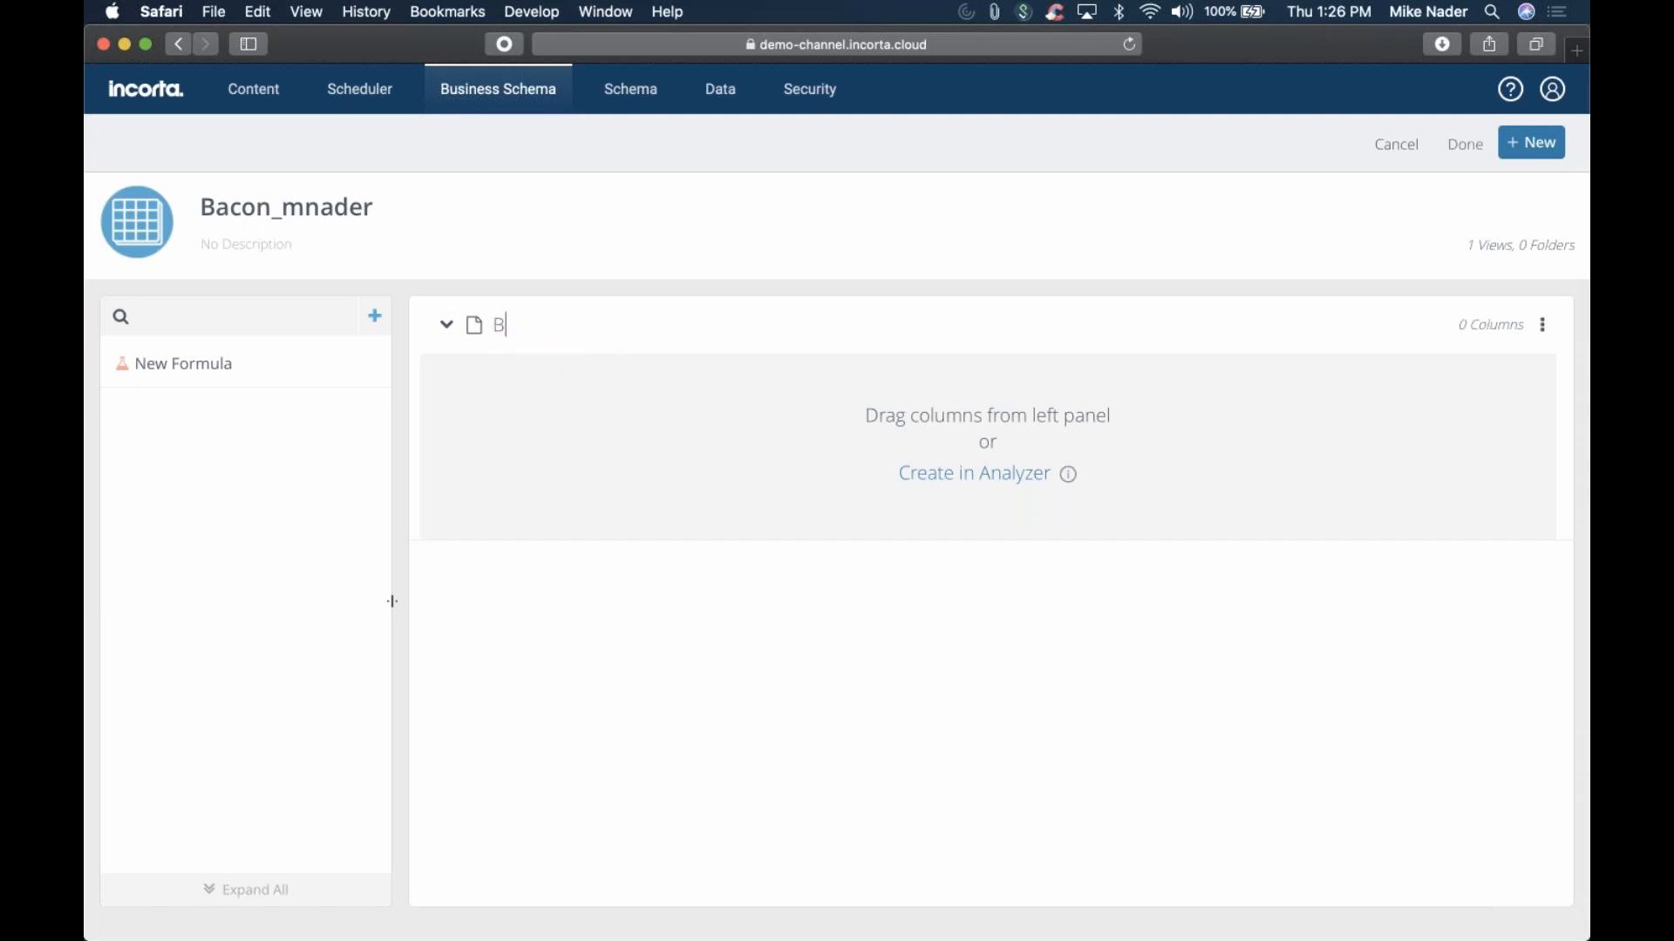
pyautogui.write('evenue')
# Add all tables of the Bacon and Weather schemas as the view's data sources and collapse the data tree
pyautogui.click(374, 321)
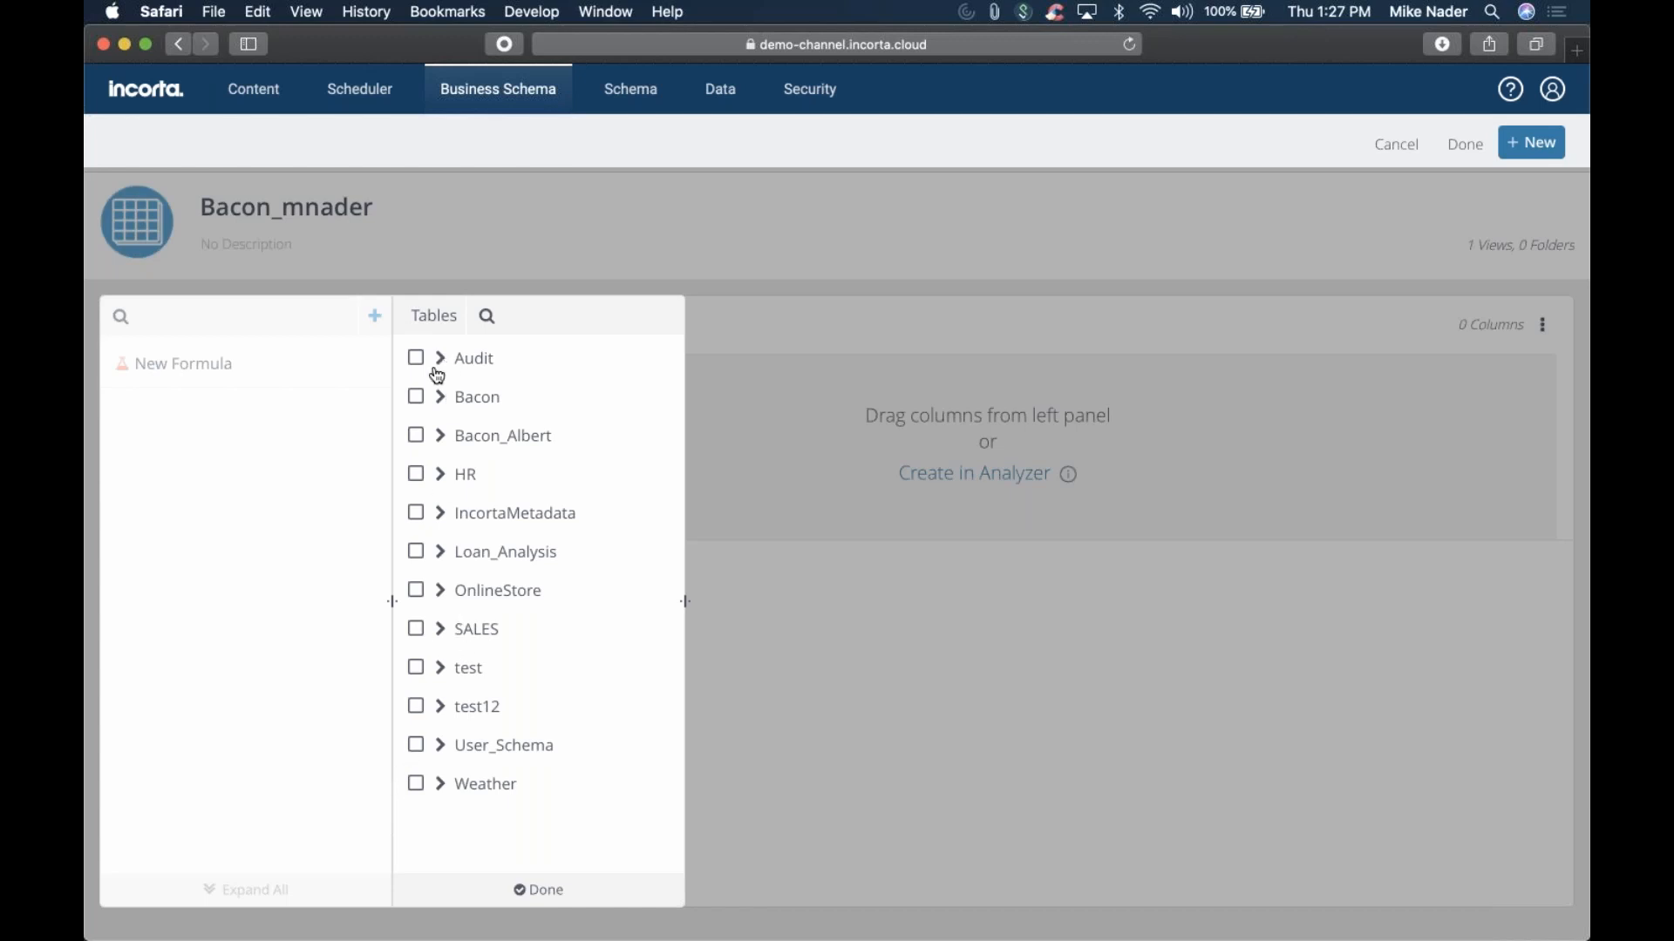
pyautogui.click(416, 398)
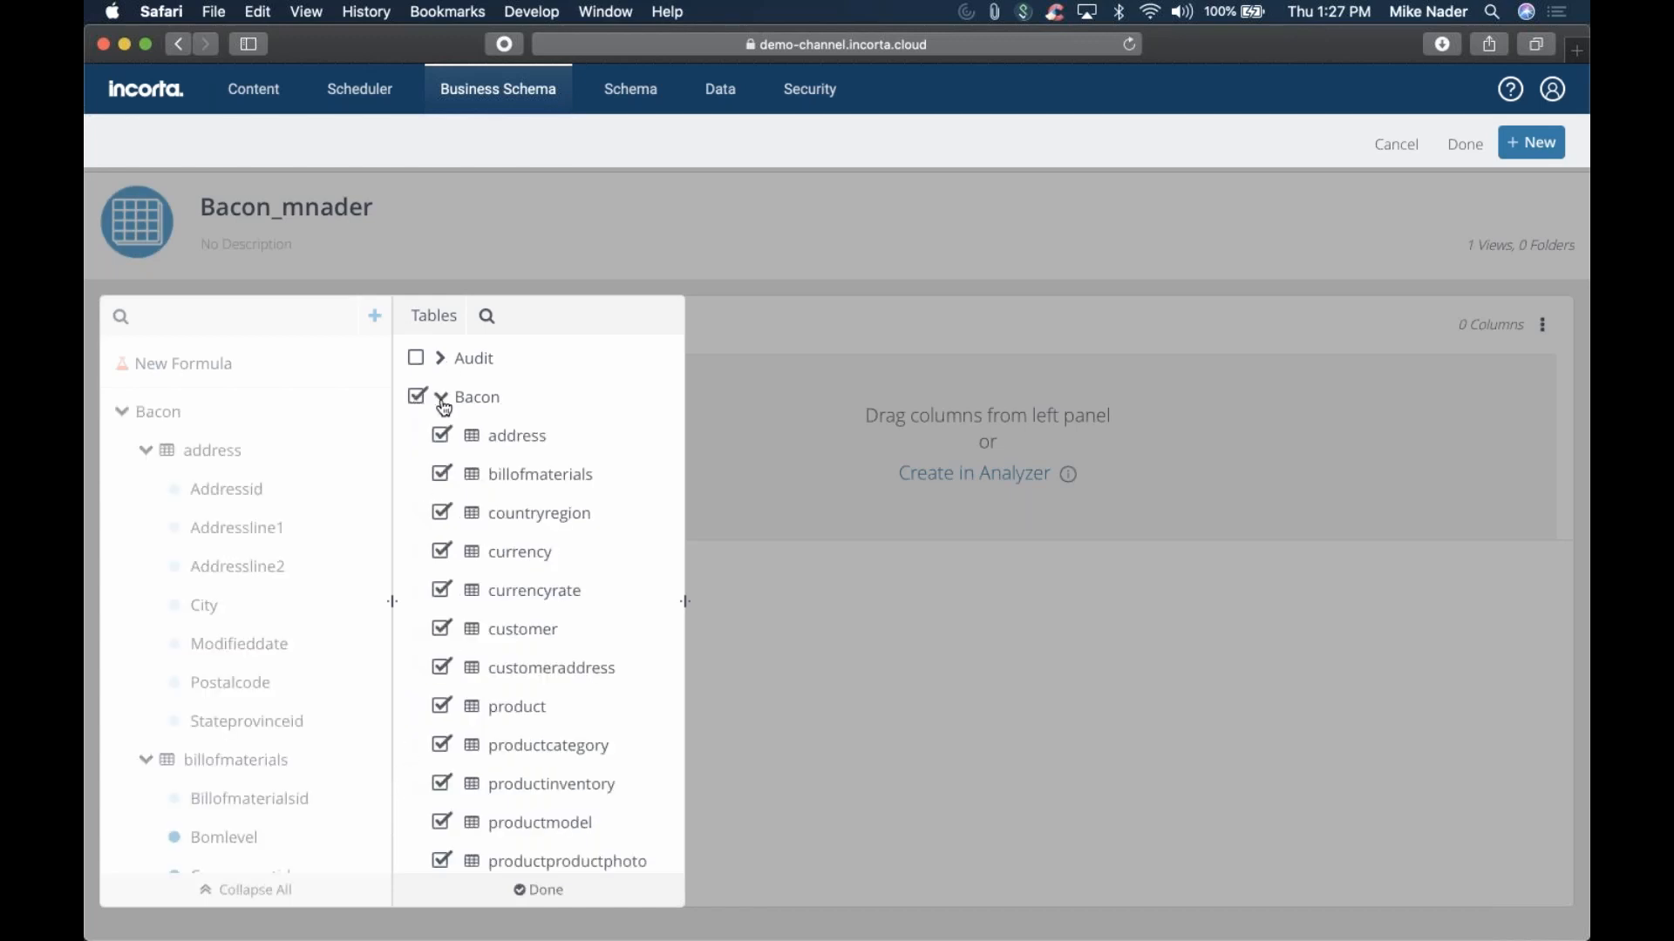
pyautogui.click(442, 399)
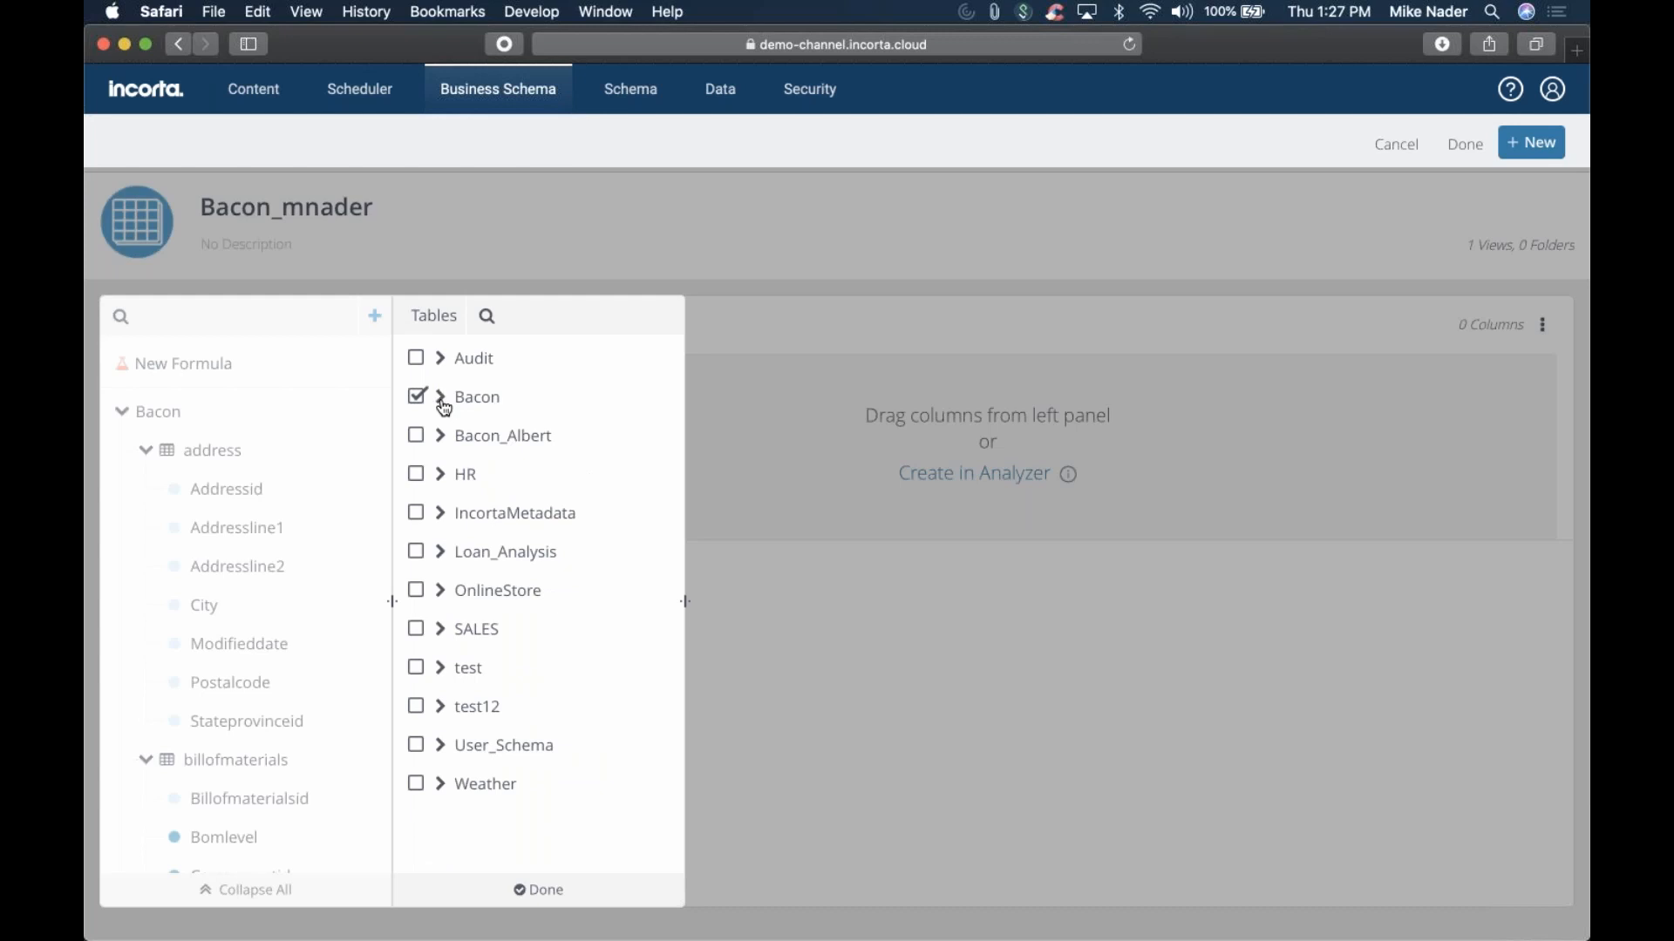
pyautogui.click(416, 785)
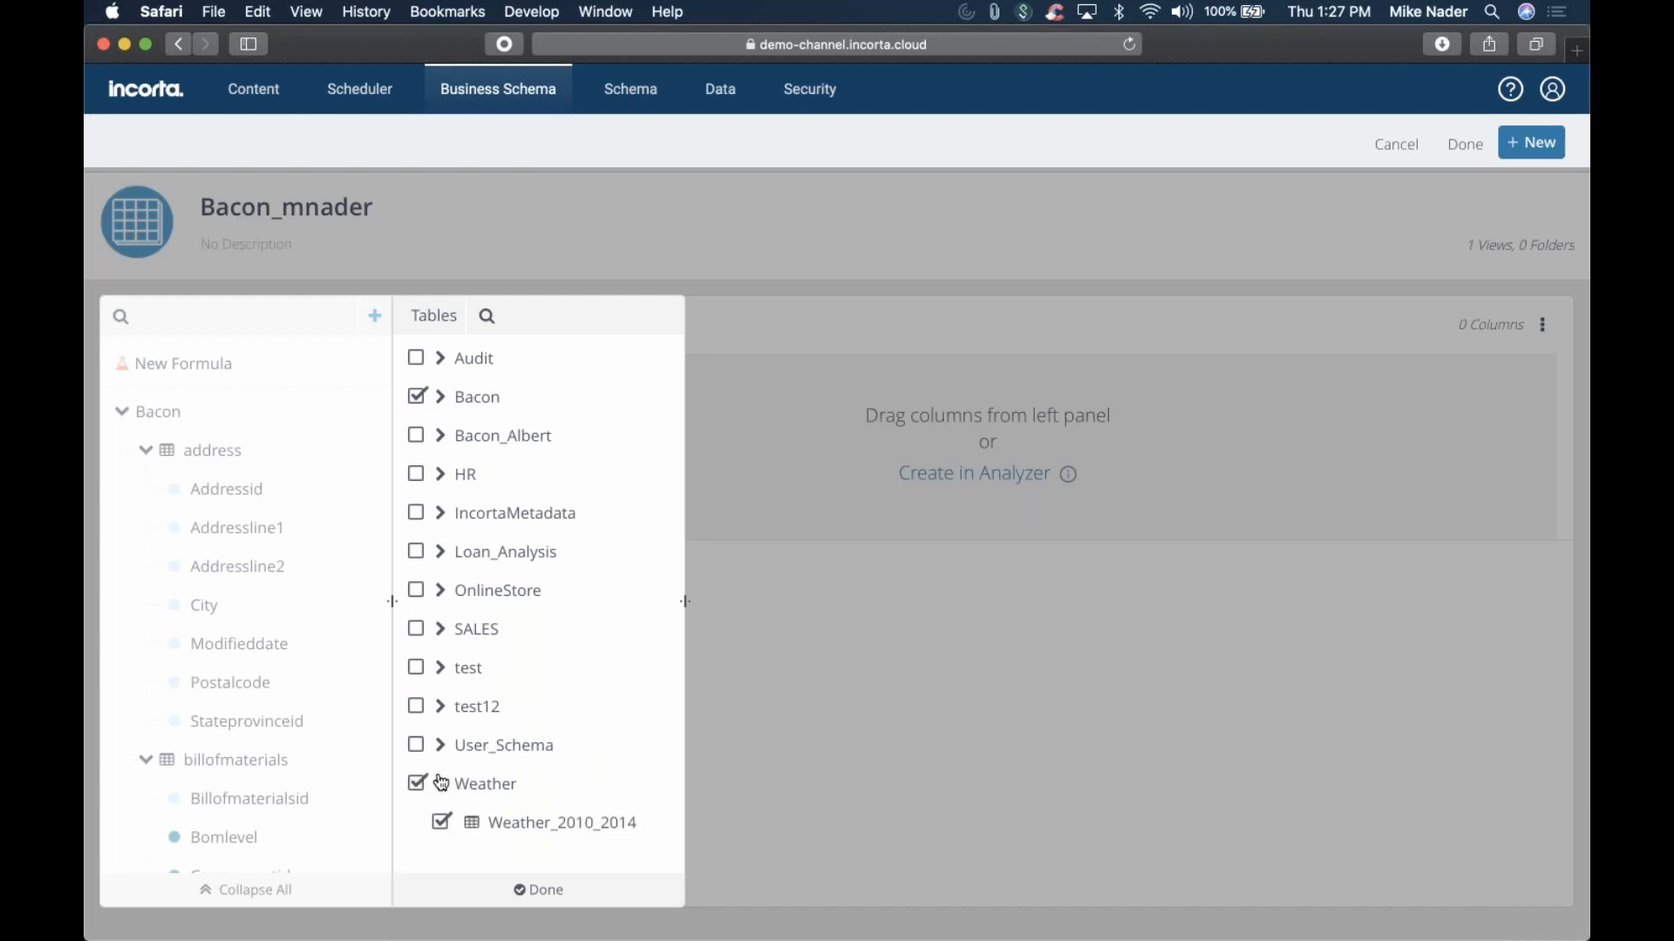
pyautogui.click(441, 783)
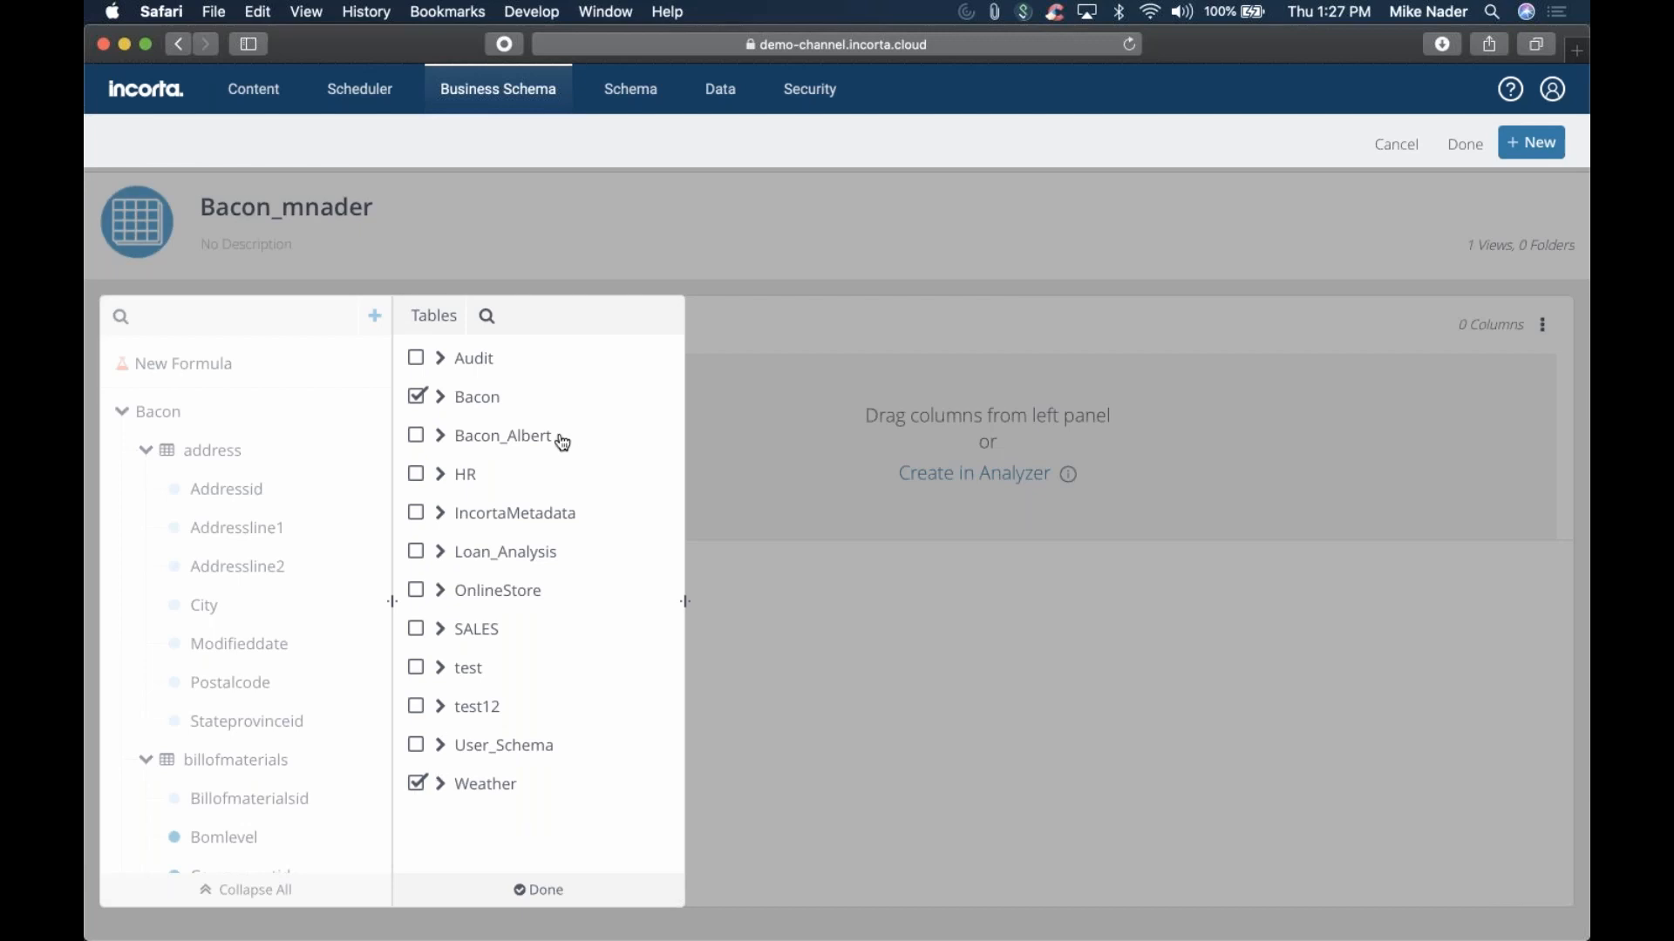
pyautogui.click(544, 890)
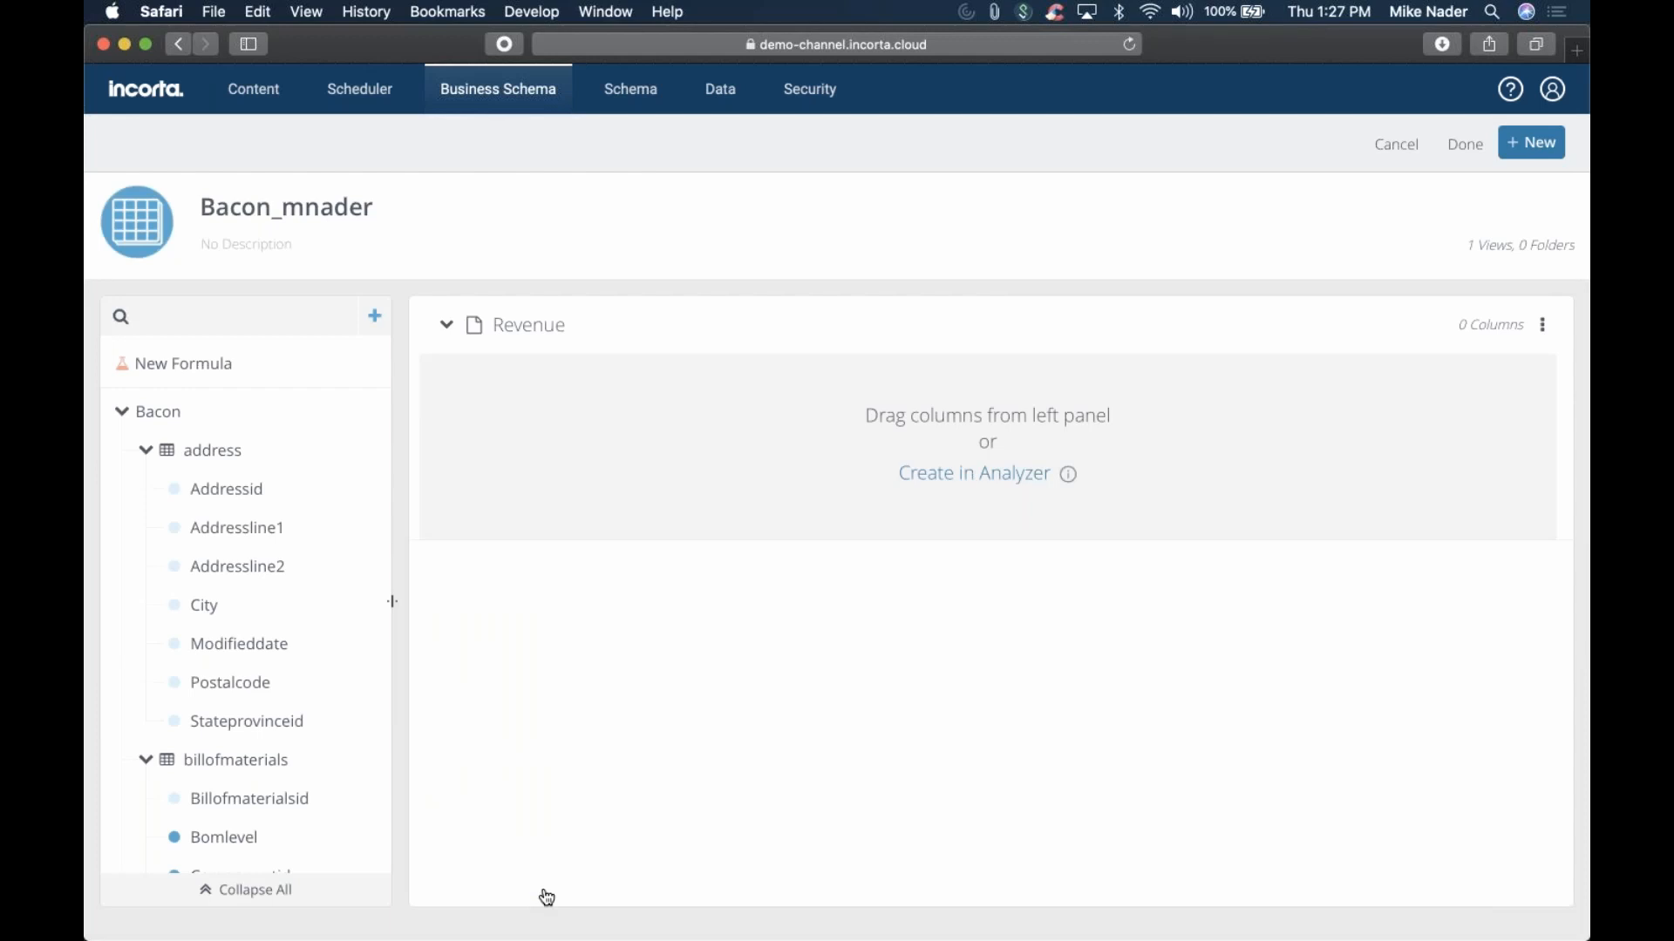
pyautogui.click(219, 891)
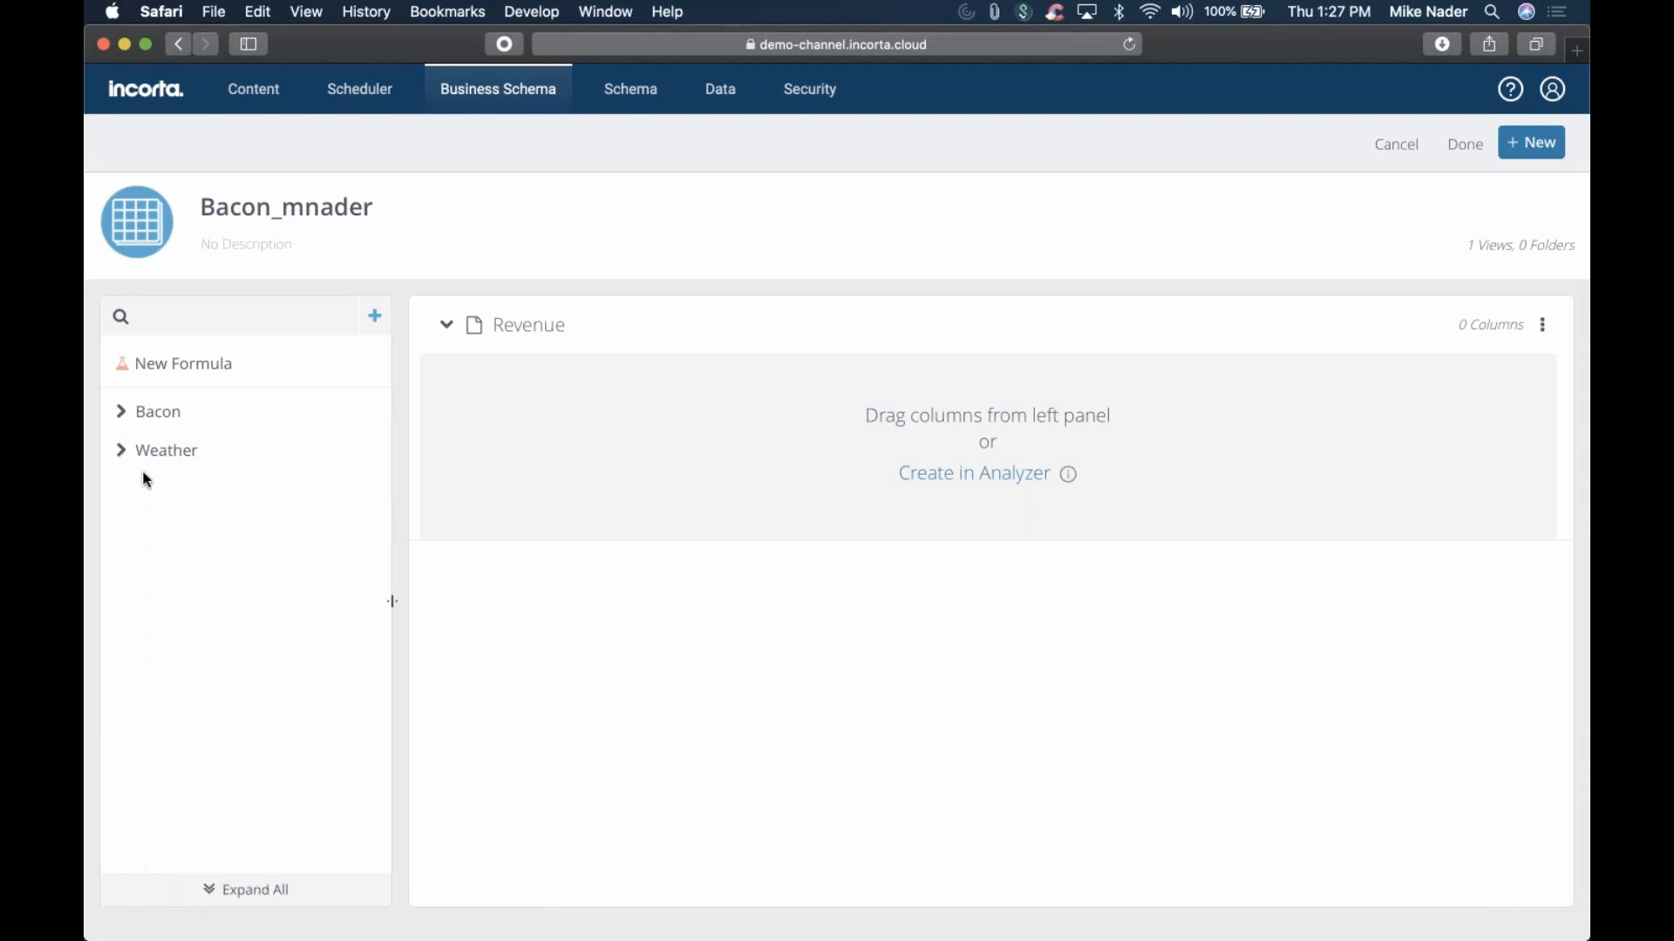
# Search the data tree for linetotal, preview the column's details, and add Linetotal from salesorderdetail to the Revenue view
pyautogui.click(123, 412)
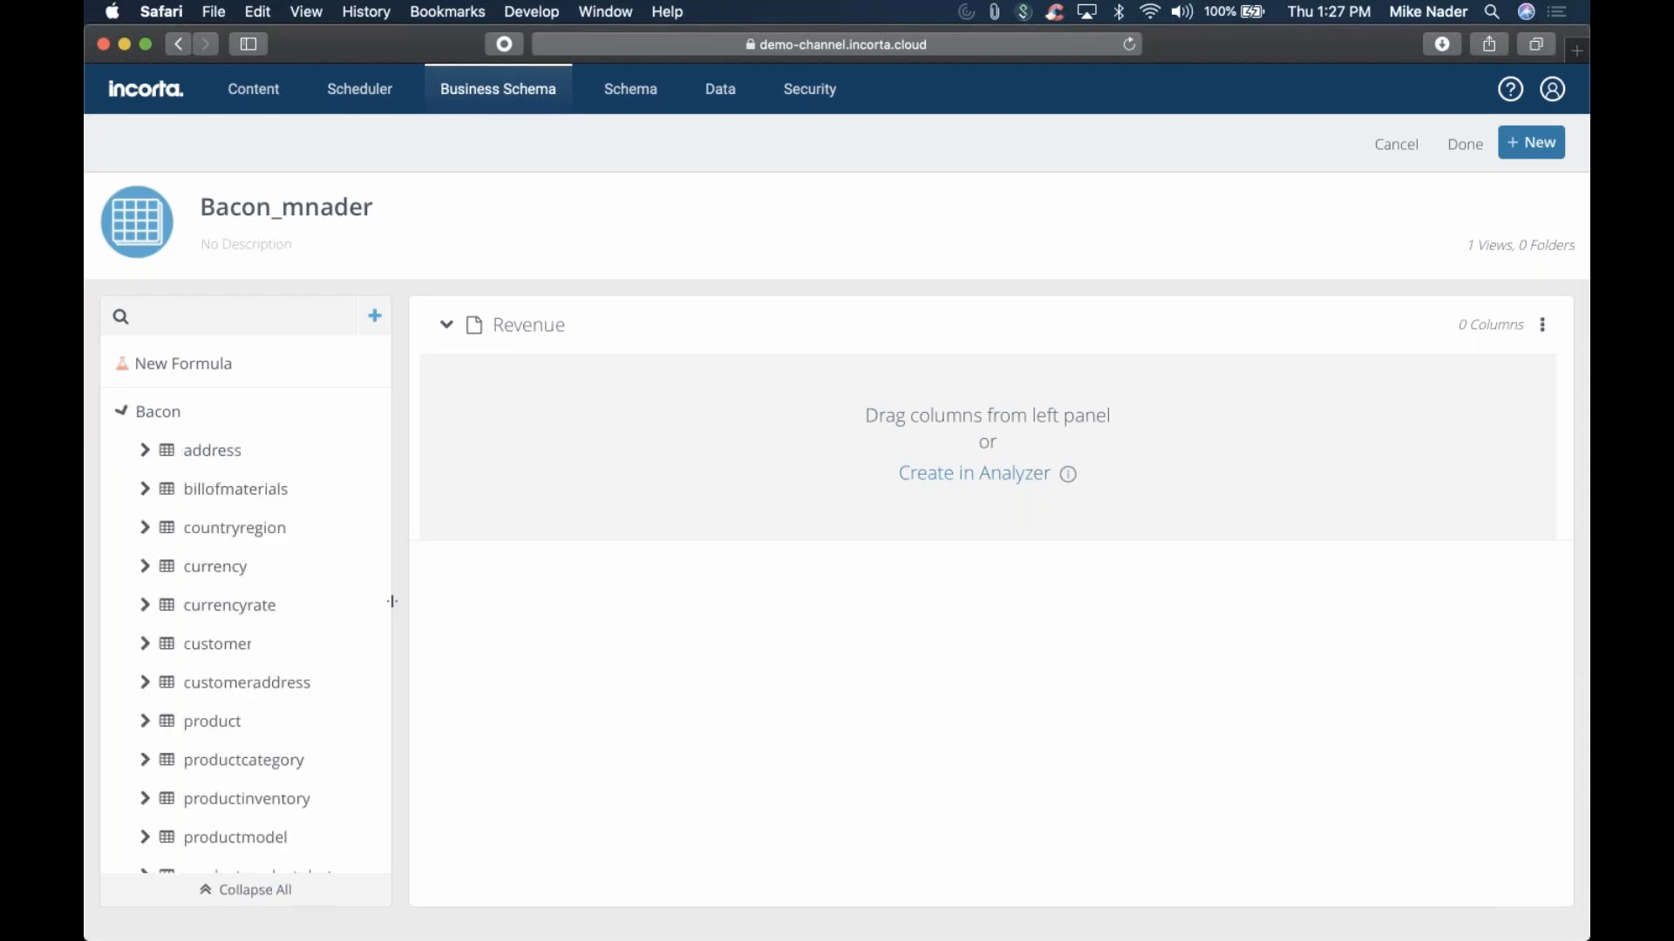
pyautogui.scroll(-10, 174, 627)
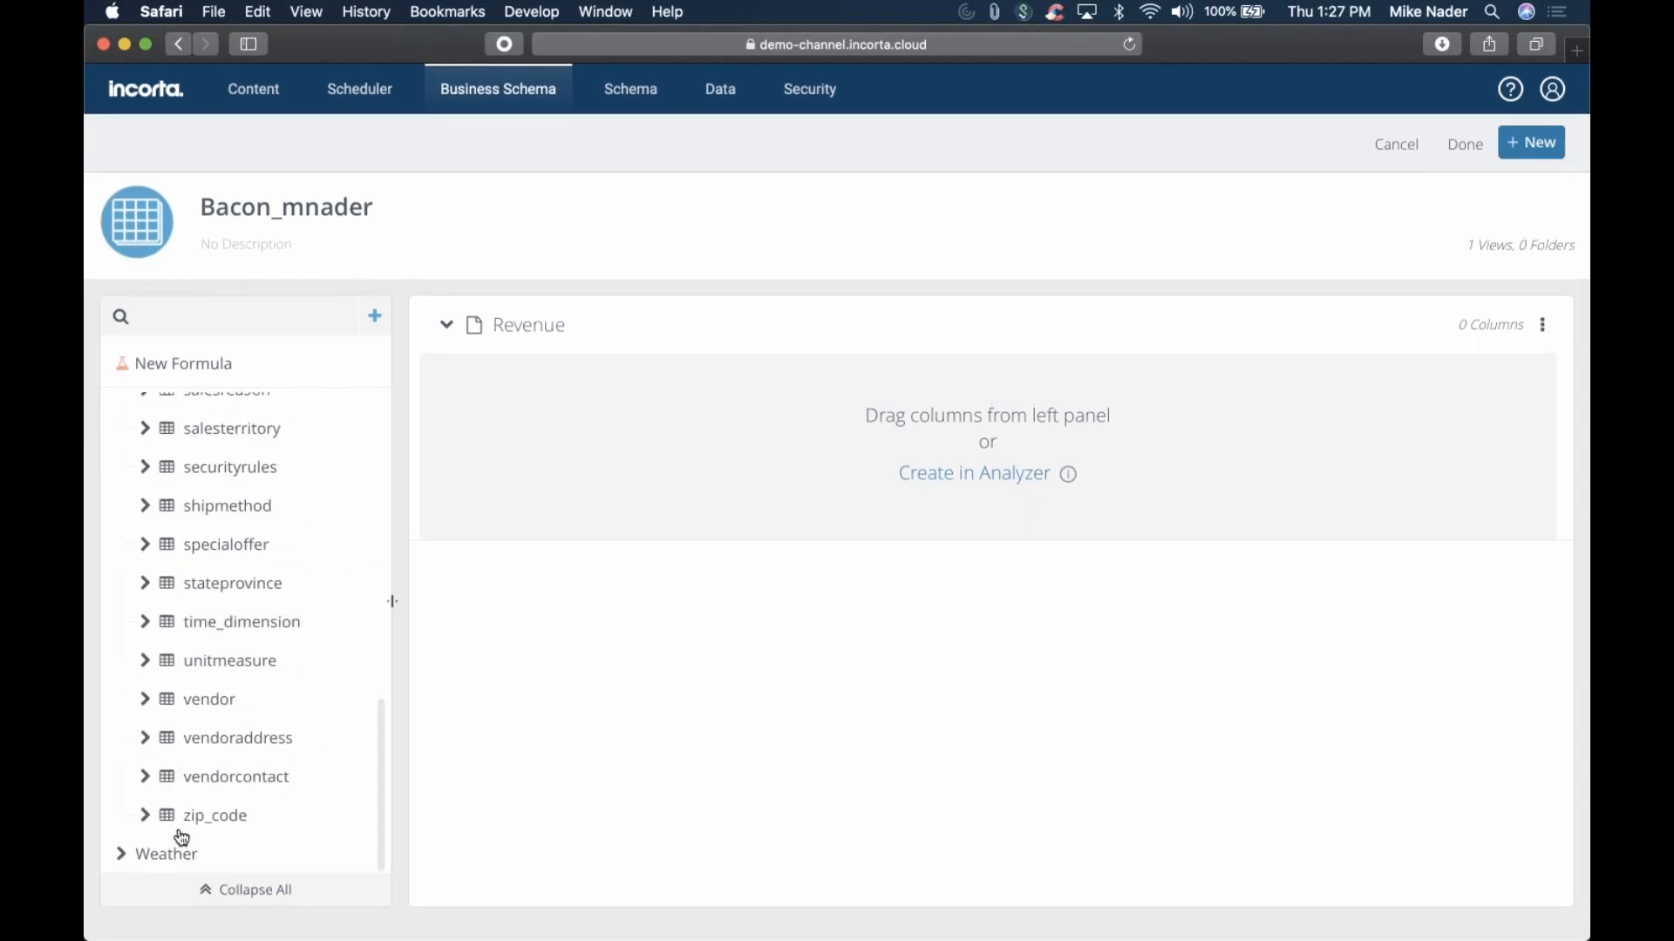
pyautogui.scroll(10, 179, 841)
pyautogui.click(122, 412)
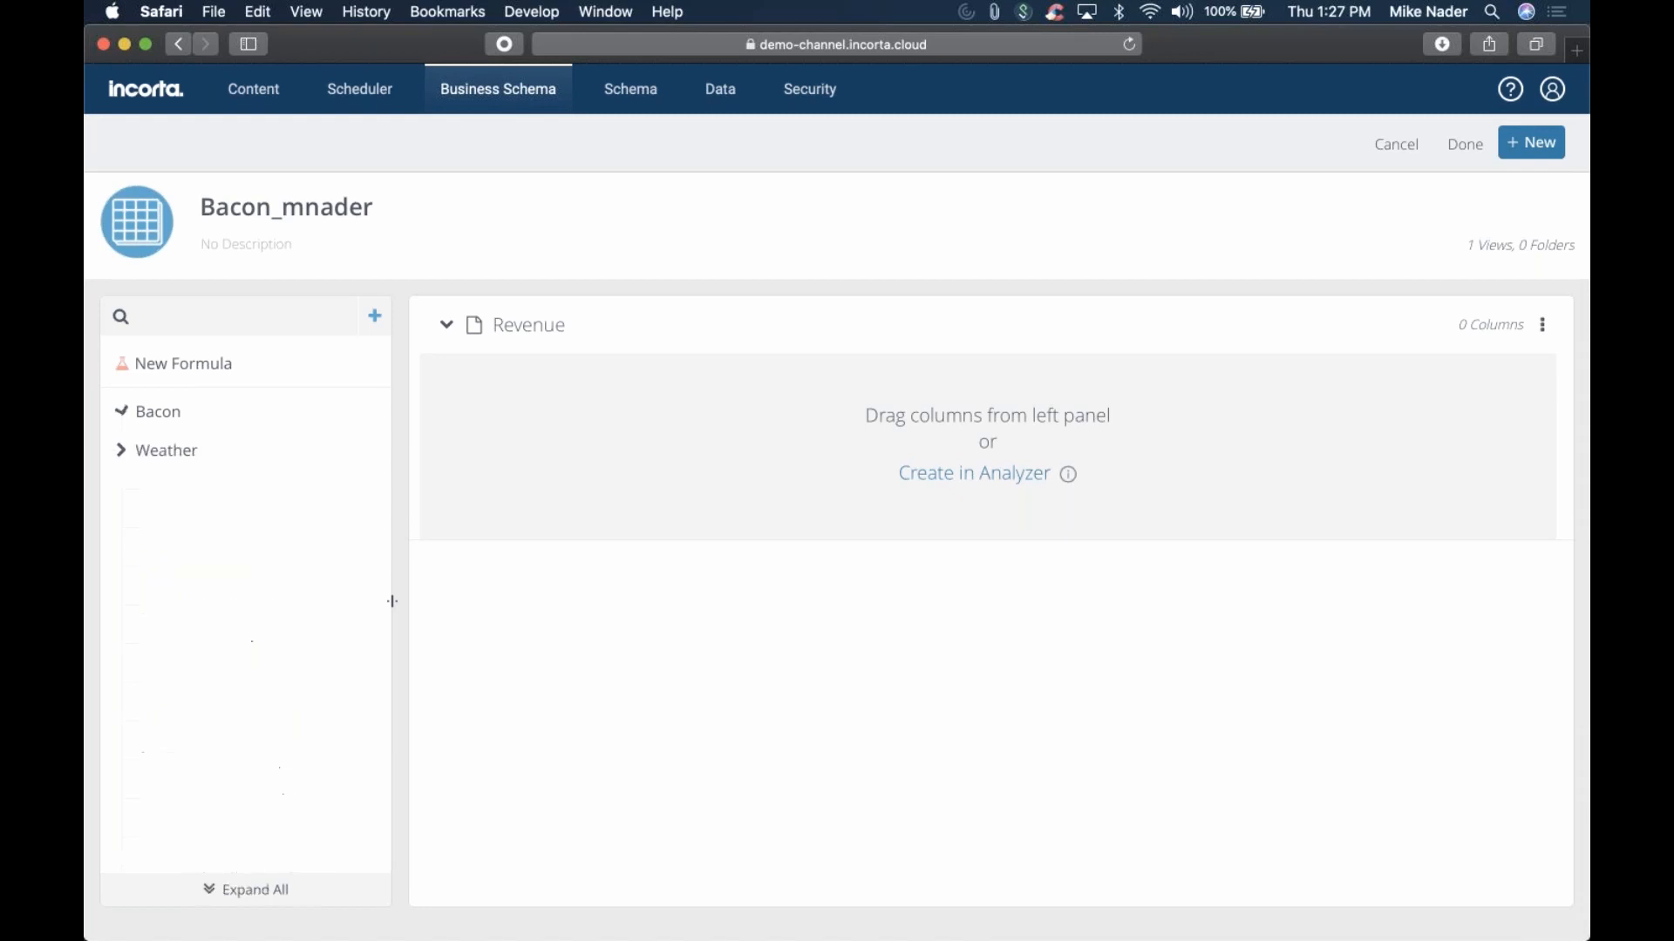
pyautogui.click(206, 325)
pyautogui.write('linetotal')
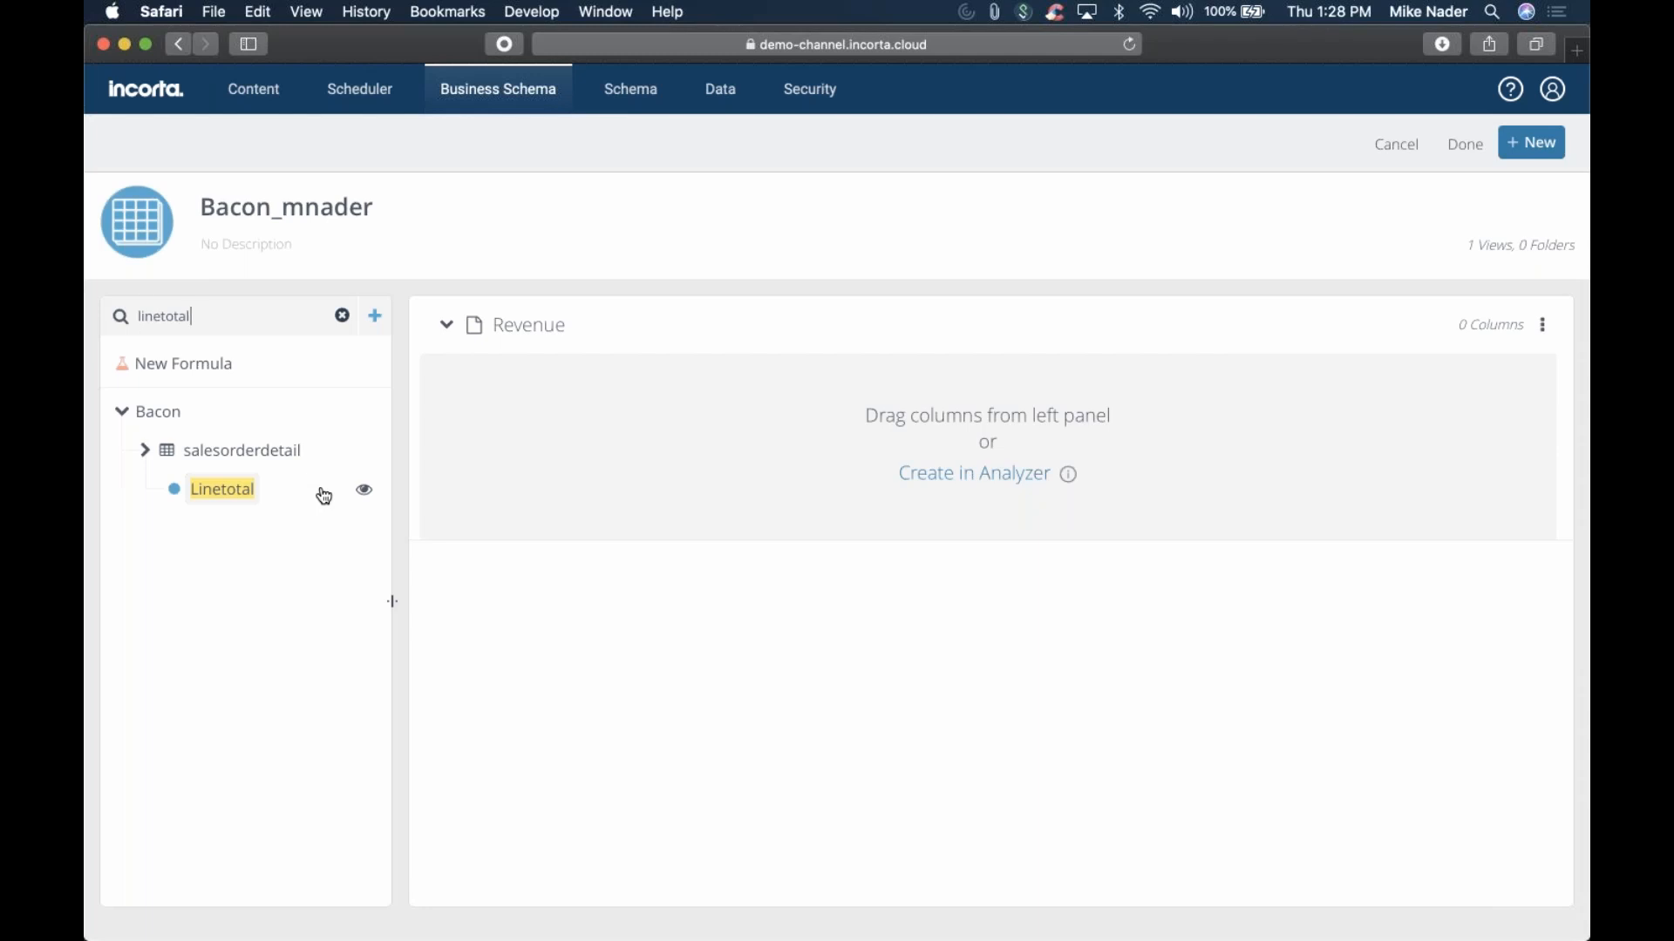
pyautogui.click(363, 492)
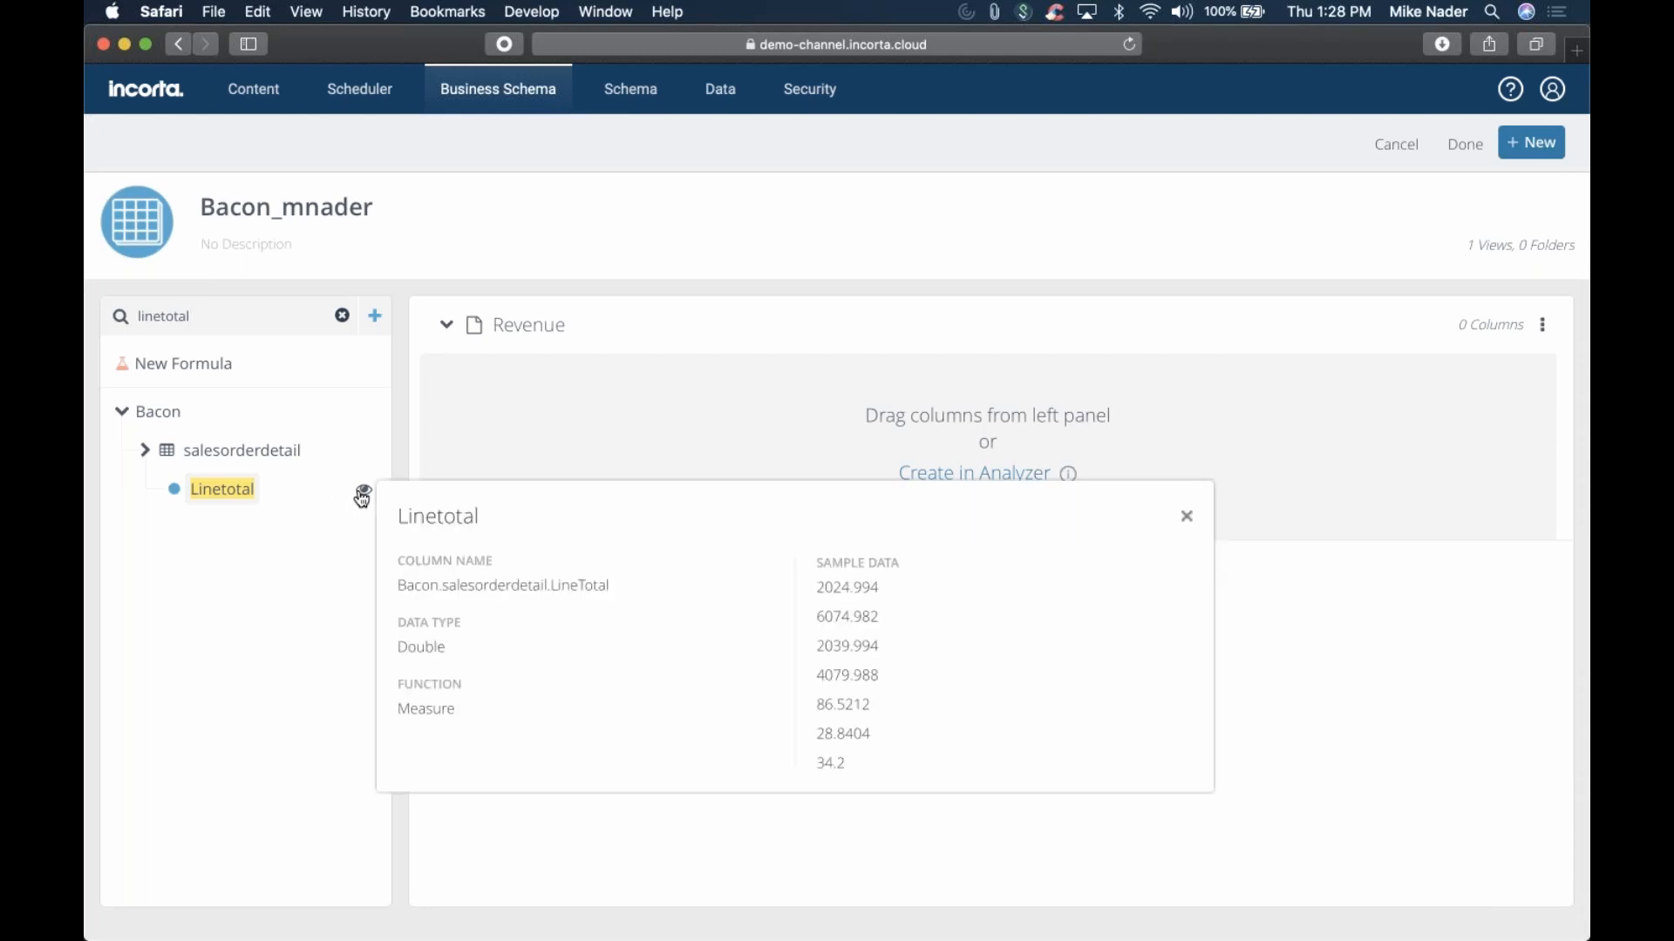
pyautogui.click(258, 497)
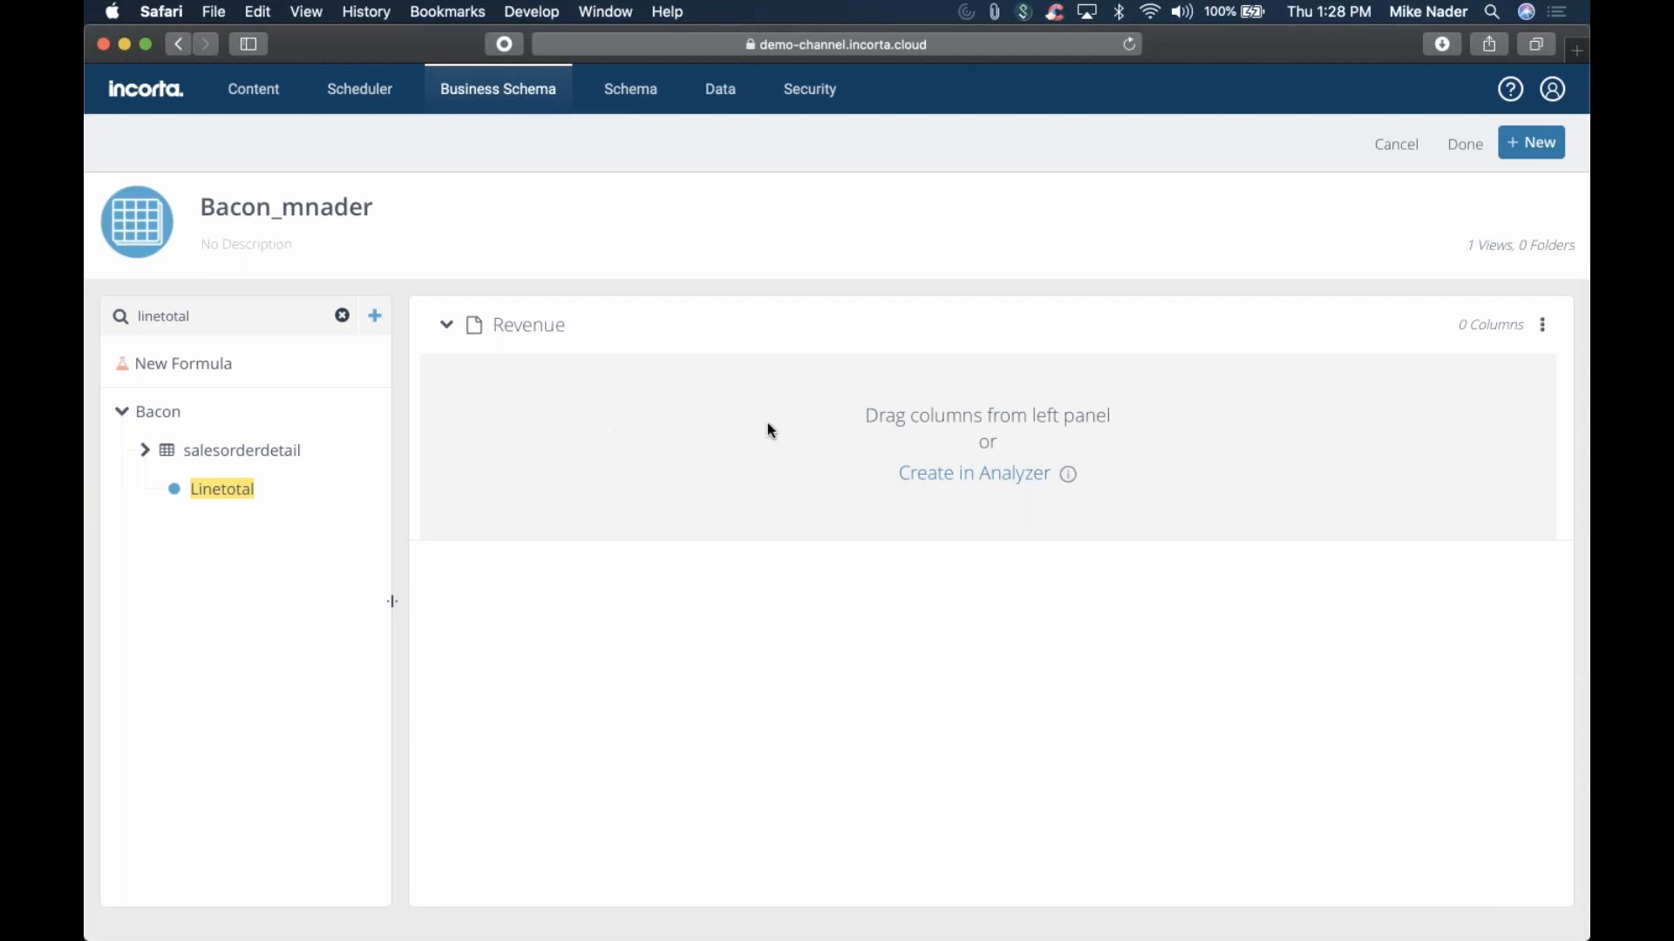
pyautogui.moveTo(213, 489); pyautogui.dragTo(515, 448)
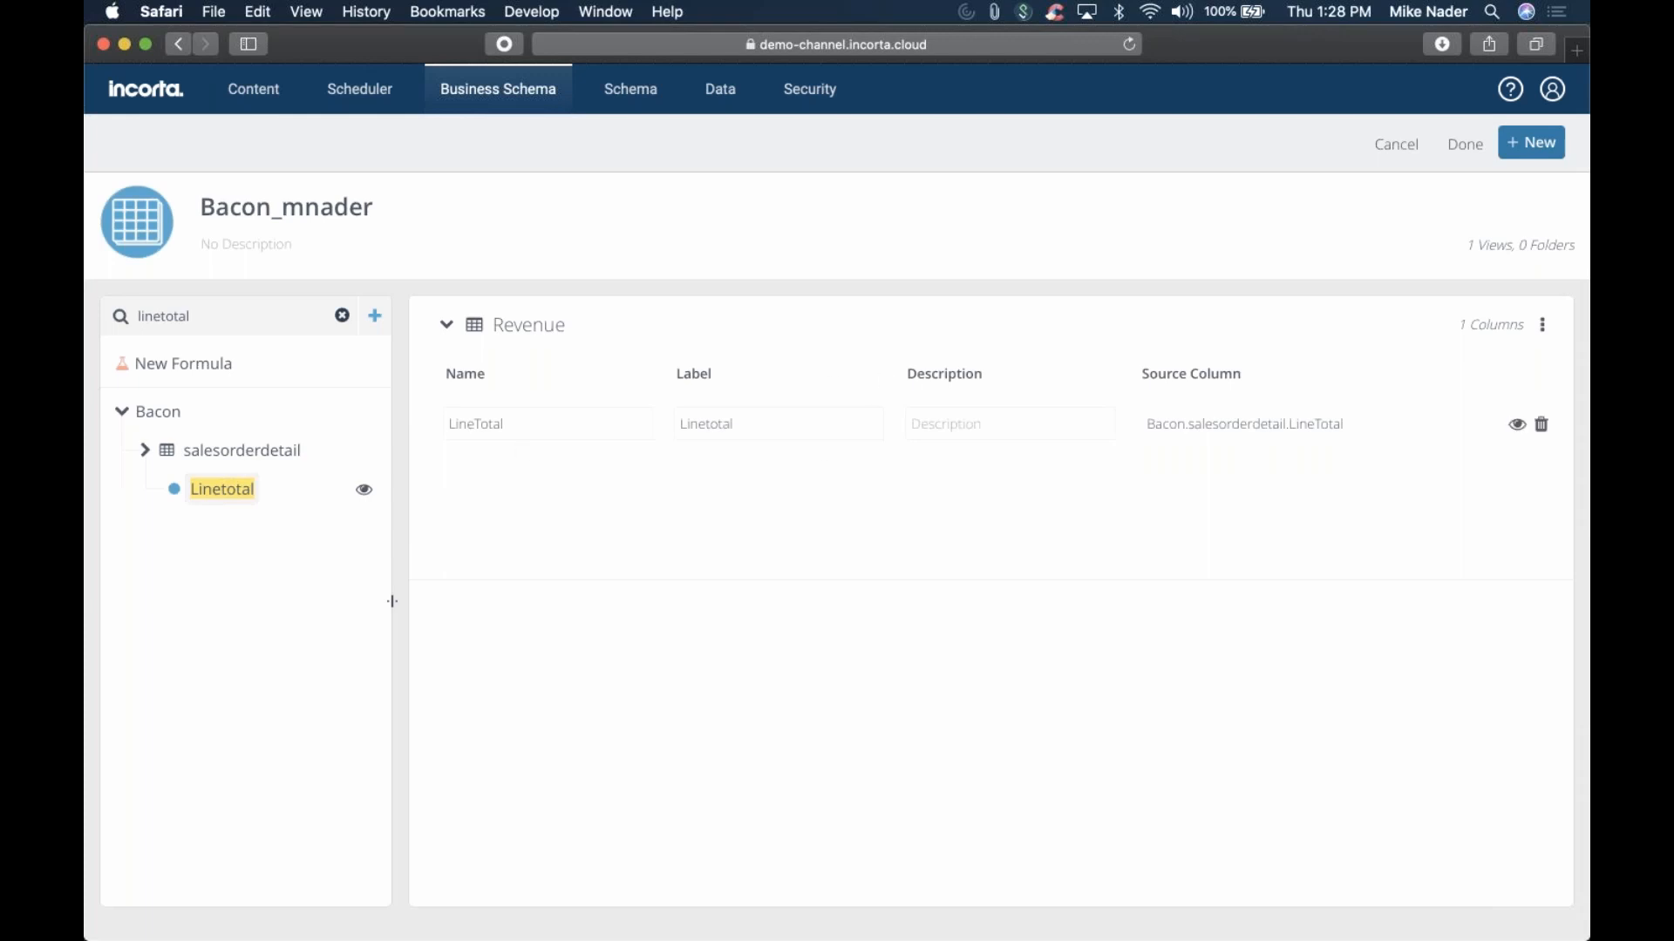
# Set the label of the LineTotal column to Revenue
pyautogui.click(529, 425)
pyautogui.click(773, 415)
pyautogui.press('BackSpace')
pyautogui.press('BackSpace')
pyautogui.press('BackSpace')
pyautogui.press('BackSpace')
pyautogui.press('BackSpace')
pyautogui.press('BackSpace')
pyautogui.press('BackSpace')
pyautogui.press('BackSpace')
pyautogui.press('BackSpace')
pyautogui.write('Revnue')
pyautogui.press('BackSpace')
pyautogui.press('BackSpace')
pyautogui.press('BackSpace')
pyautogui.write('enue')
pyautogui.click(799, 390)
# Search the data tree for category and add Categoryname from productcategory to the Revenue view
pyautogui.click(342, 315)
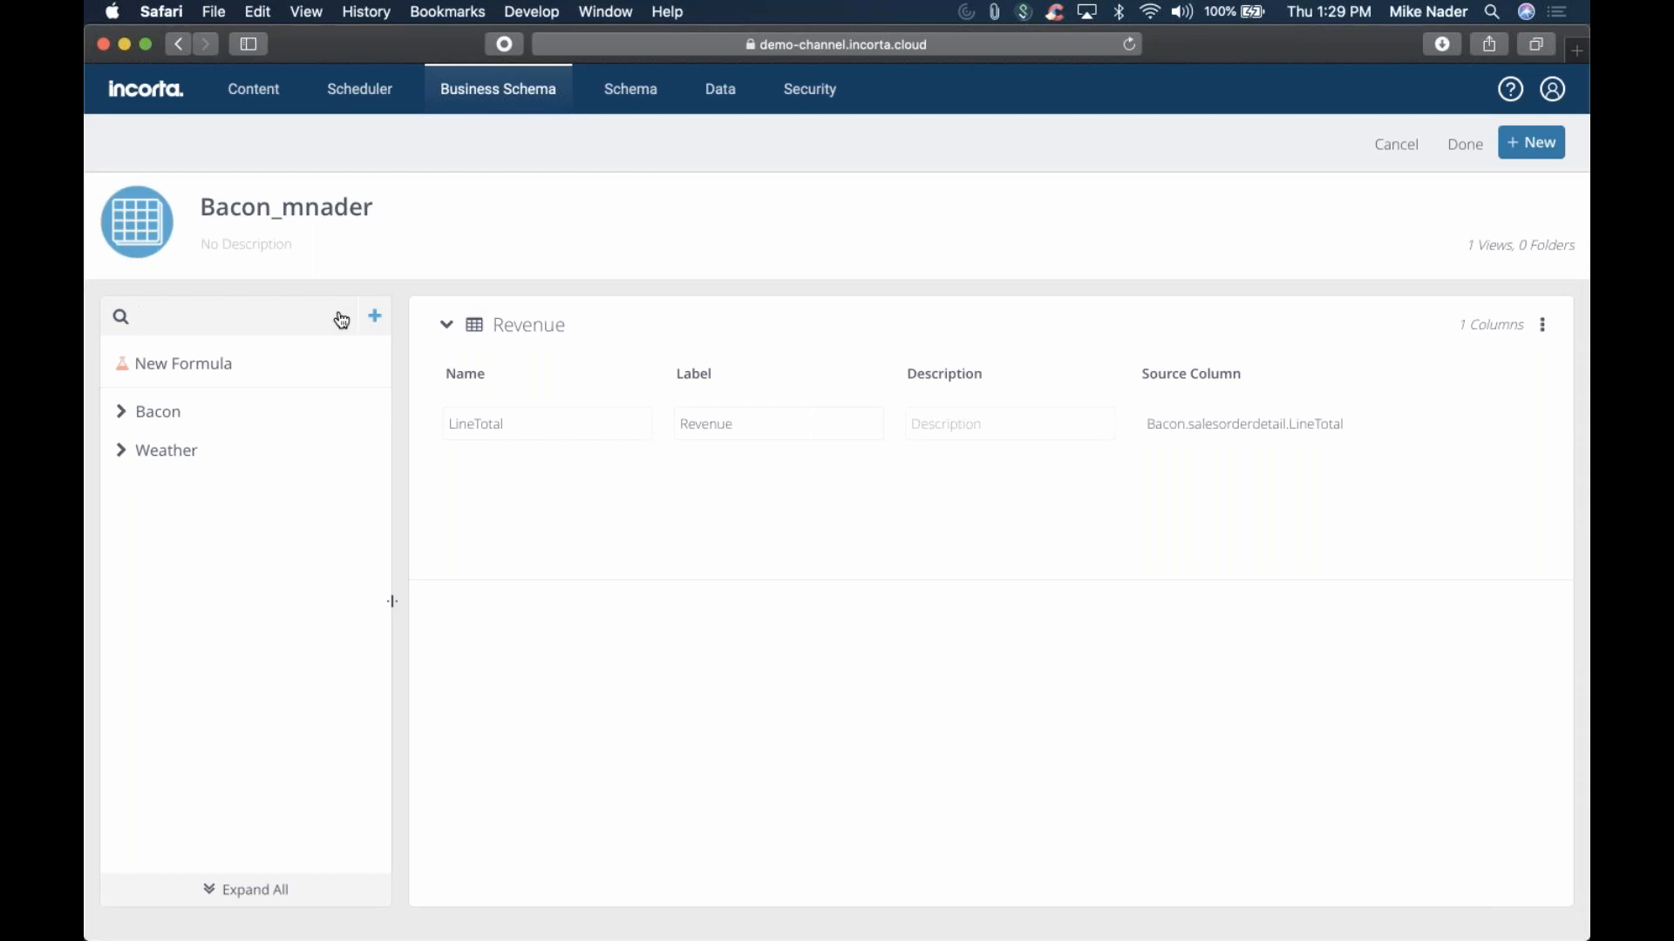
pyautogui.write('ca')
pyautogui.write('gory')
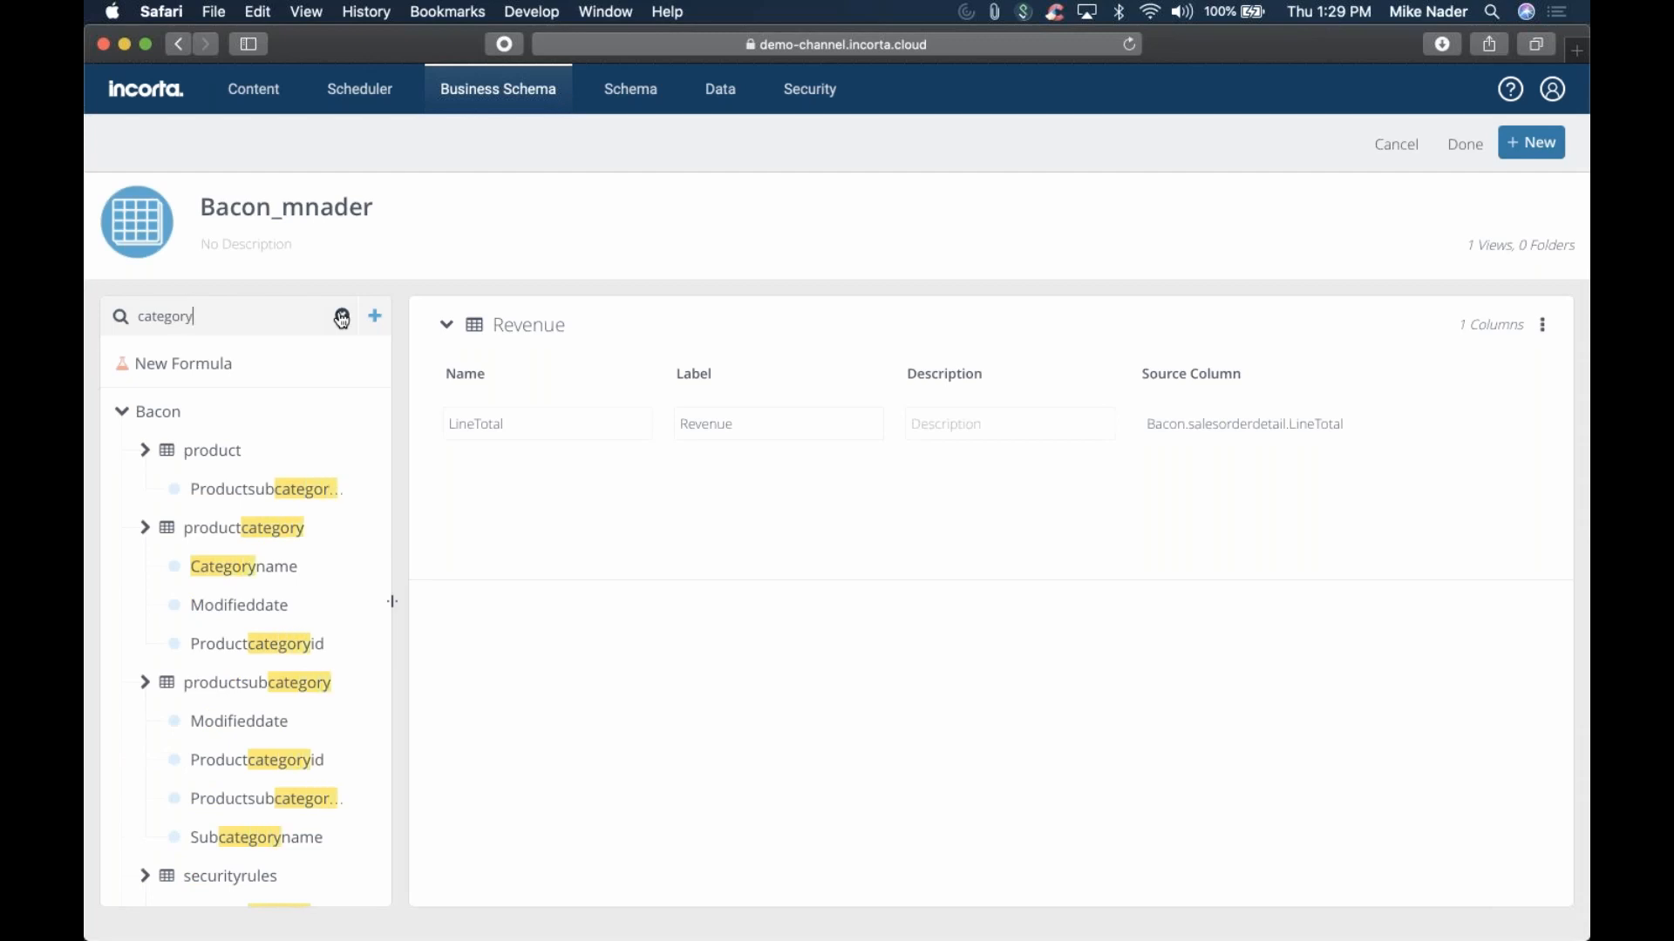
pyautogui.scroll(-2, 316, 466)
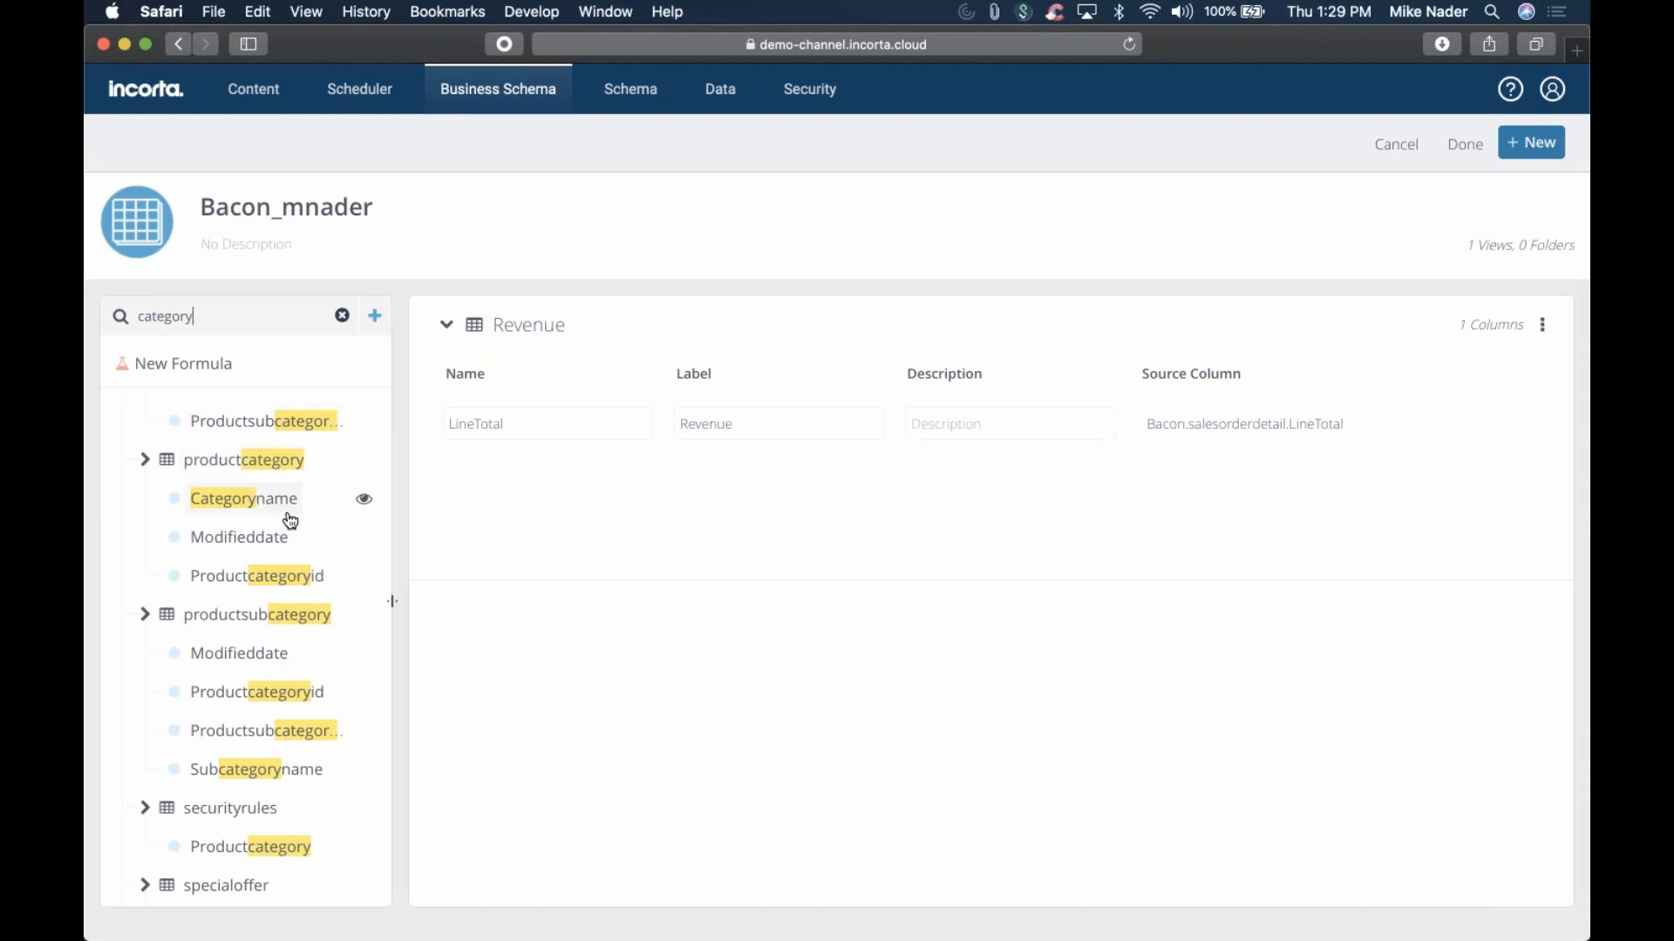
pyautogui.scroll(2, 287, 520)
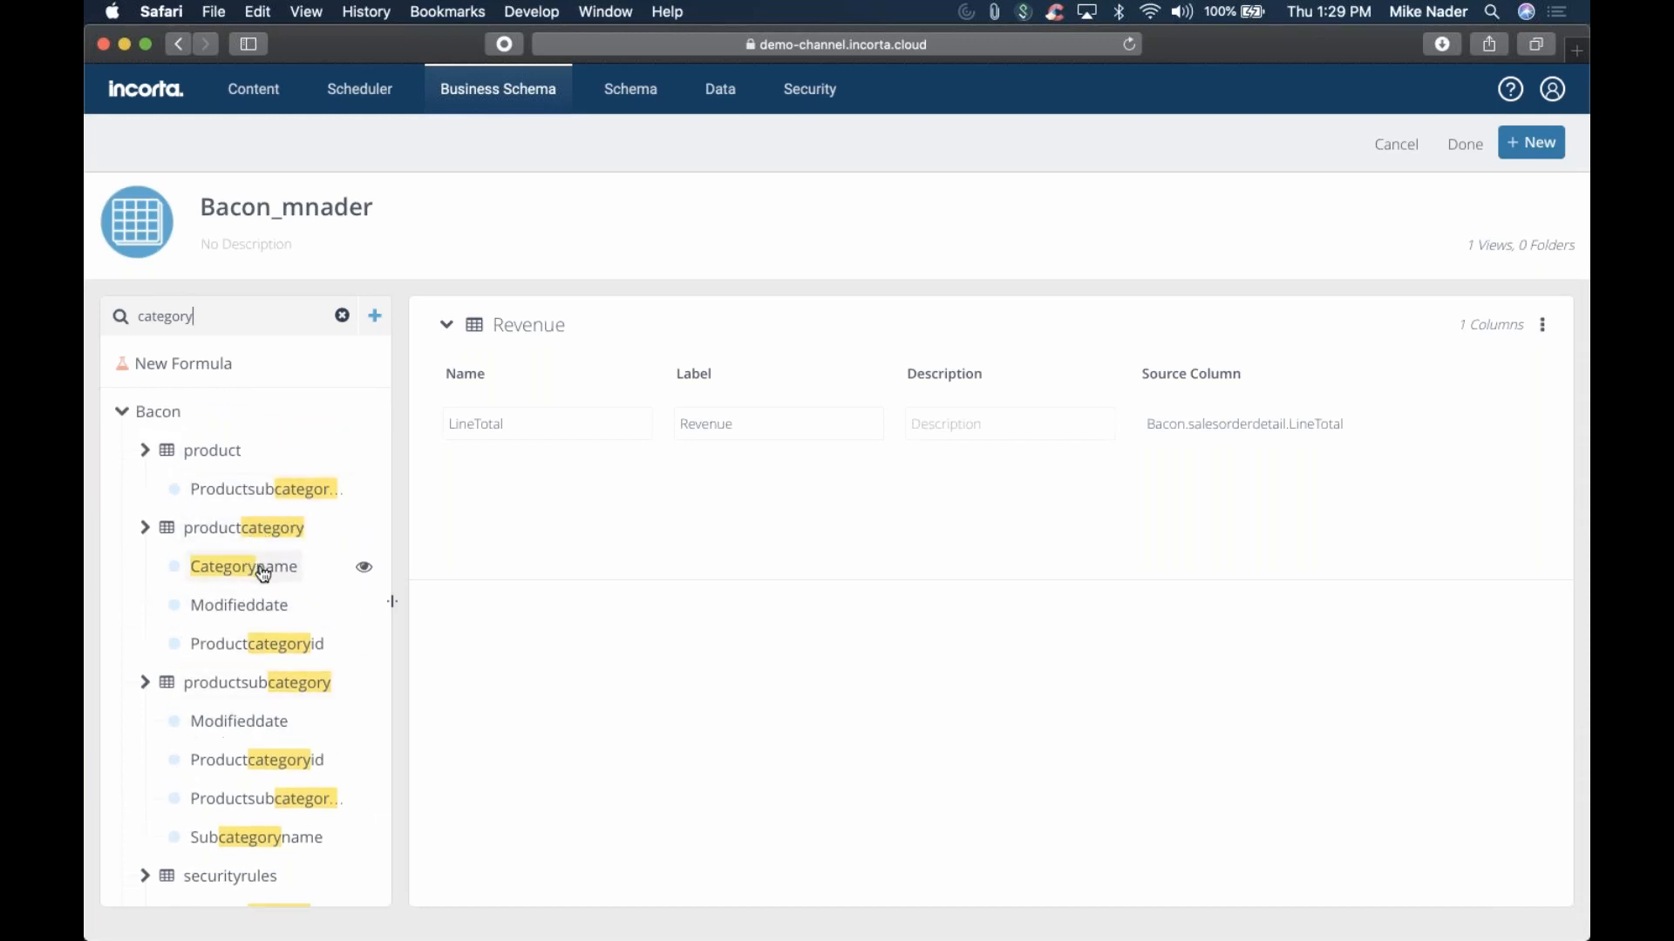
pyautogui.moveTo(263, 573); pyautogui.dragTo(517, 526)
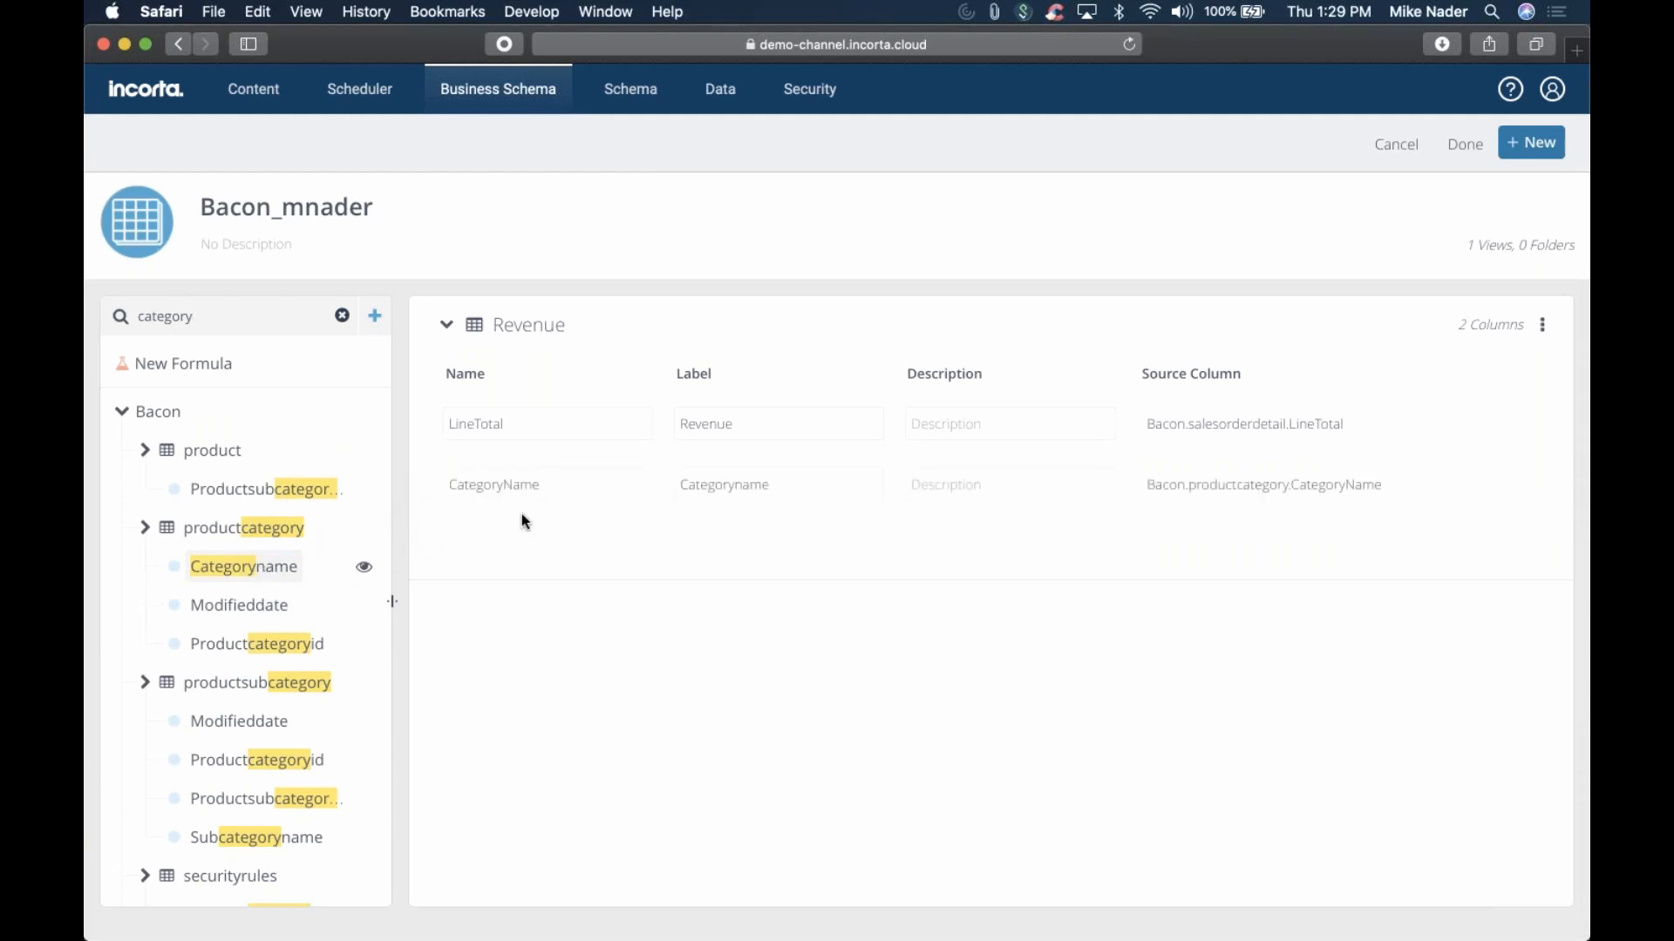
pyautogui.moveTo(669, 489)
pyautogui.mouseDown()
pyautogui.moveTo(665, 434)
pyautogui.moveTo(659, 476)
pyautogui.mouseUp()
# Add Subcategoryname from productsubcategory to the Revenue view and clear the data tree search
pyautogui.click(1541, 144)
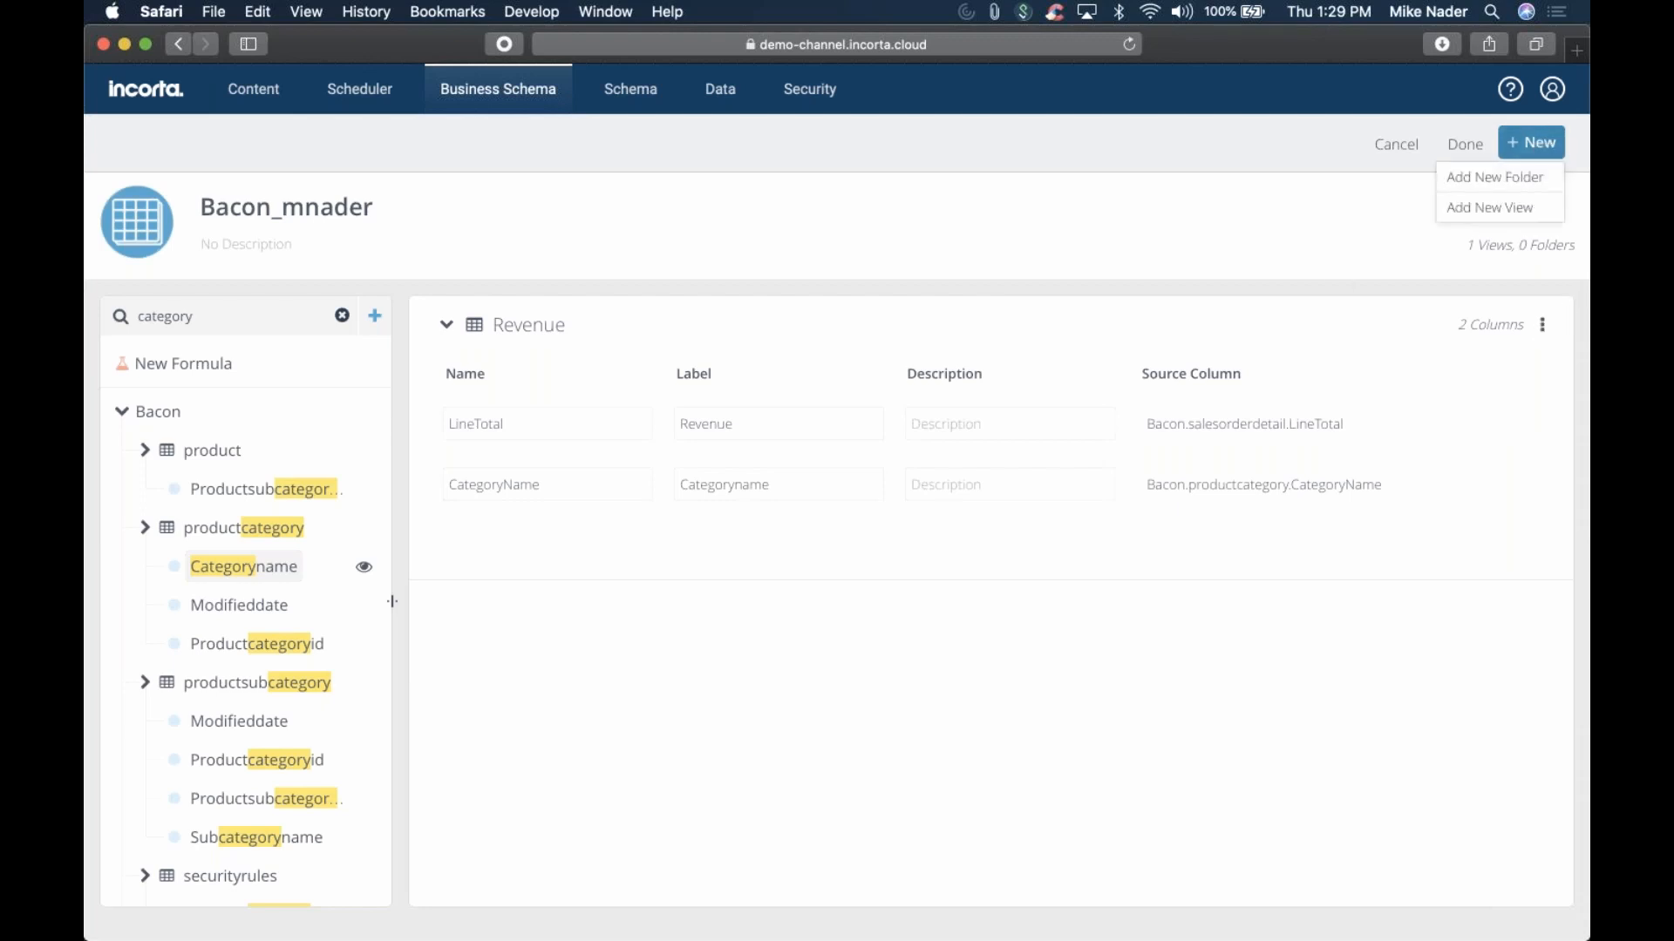
pyautogui.click(693, 580)
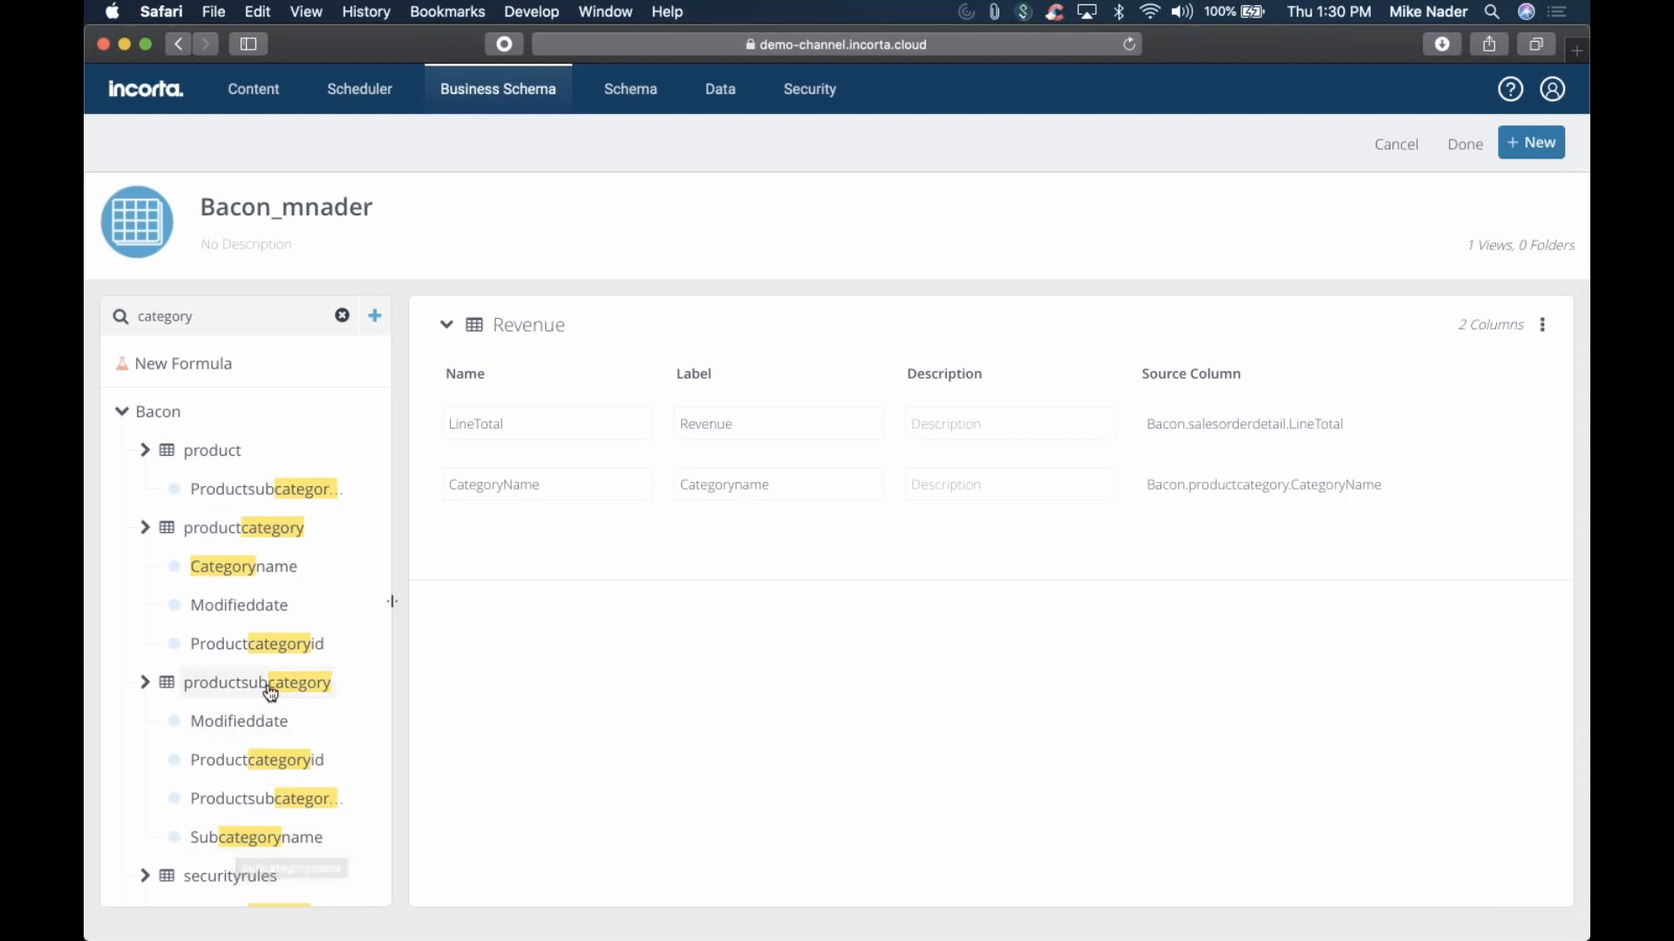
pyautogui.moveTo(250, 837); pyautogui.dragTo(660, 562)
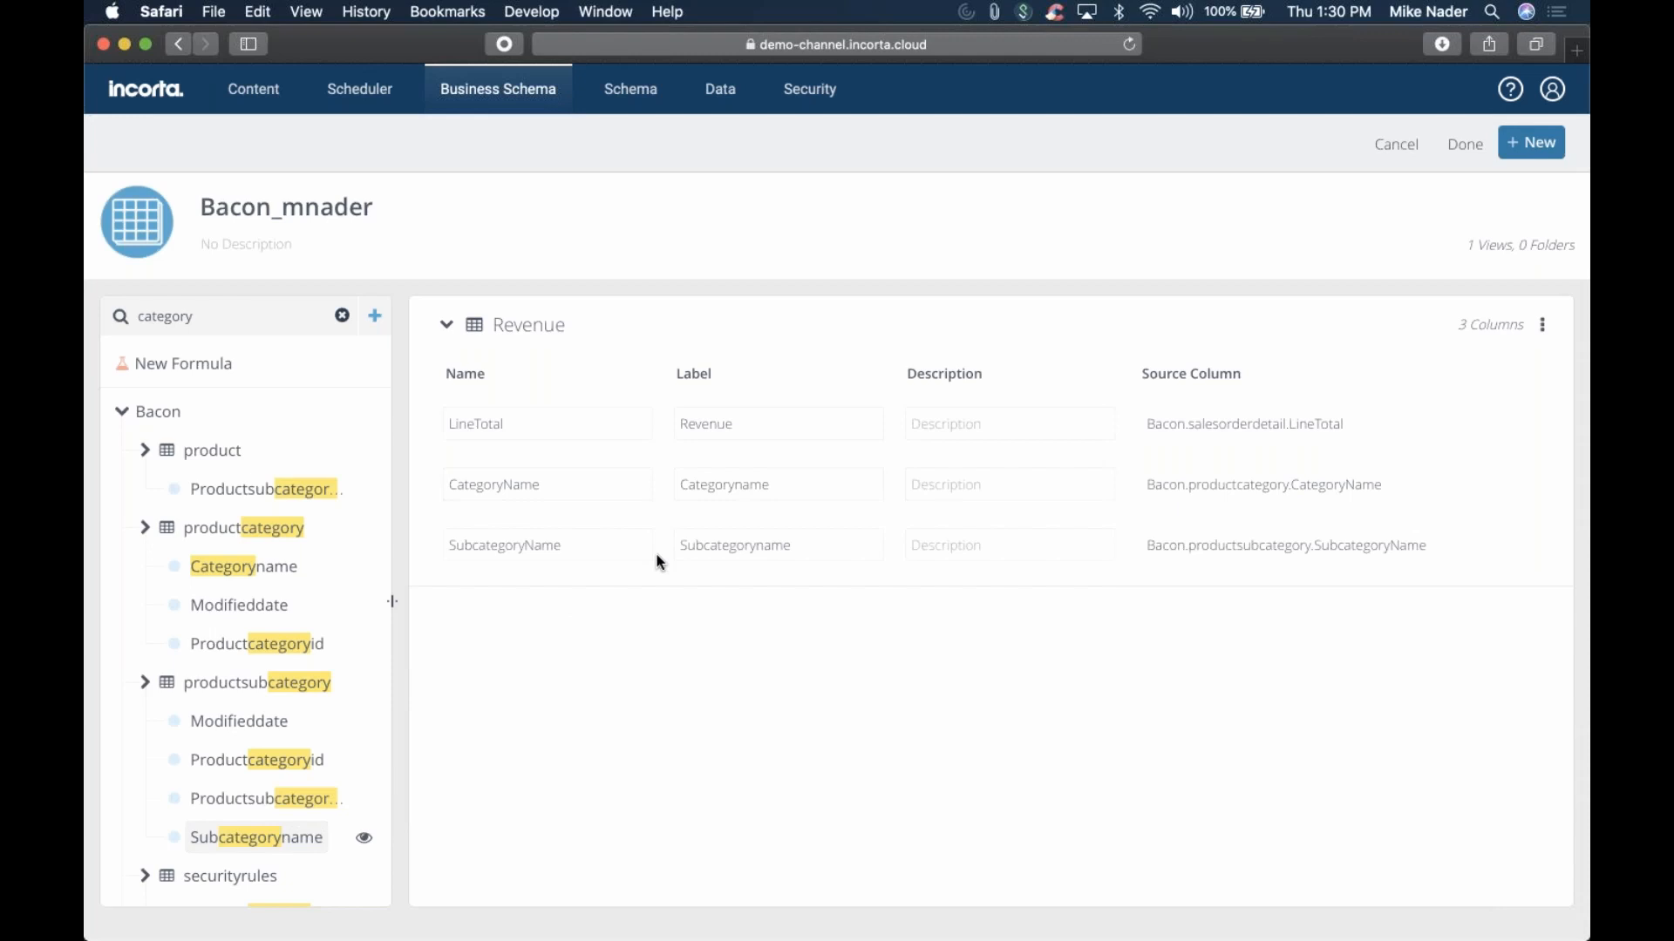
pyautogui.click(343, 317)
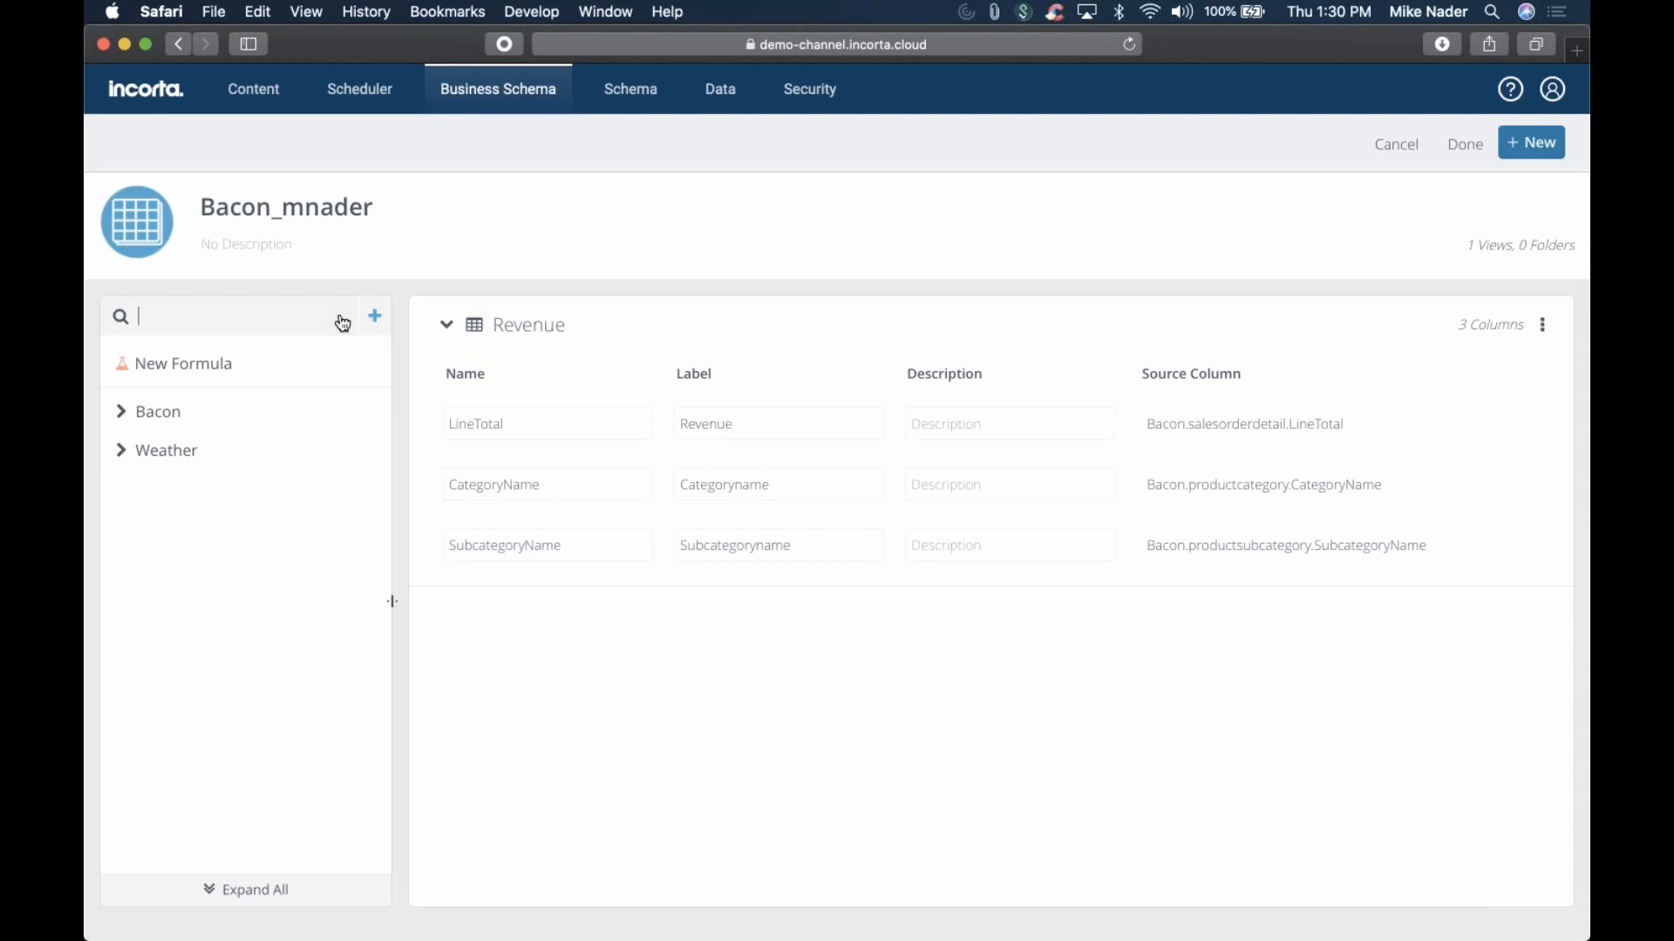
# Search the data tree for productname, preview the column's details, and add Productname from product to the Revenue view
pyautogui.write('product')
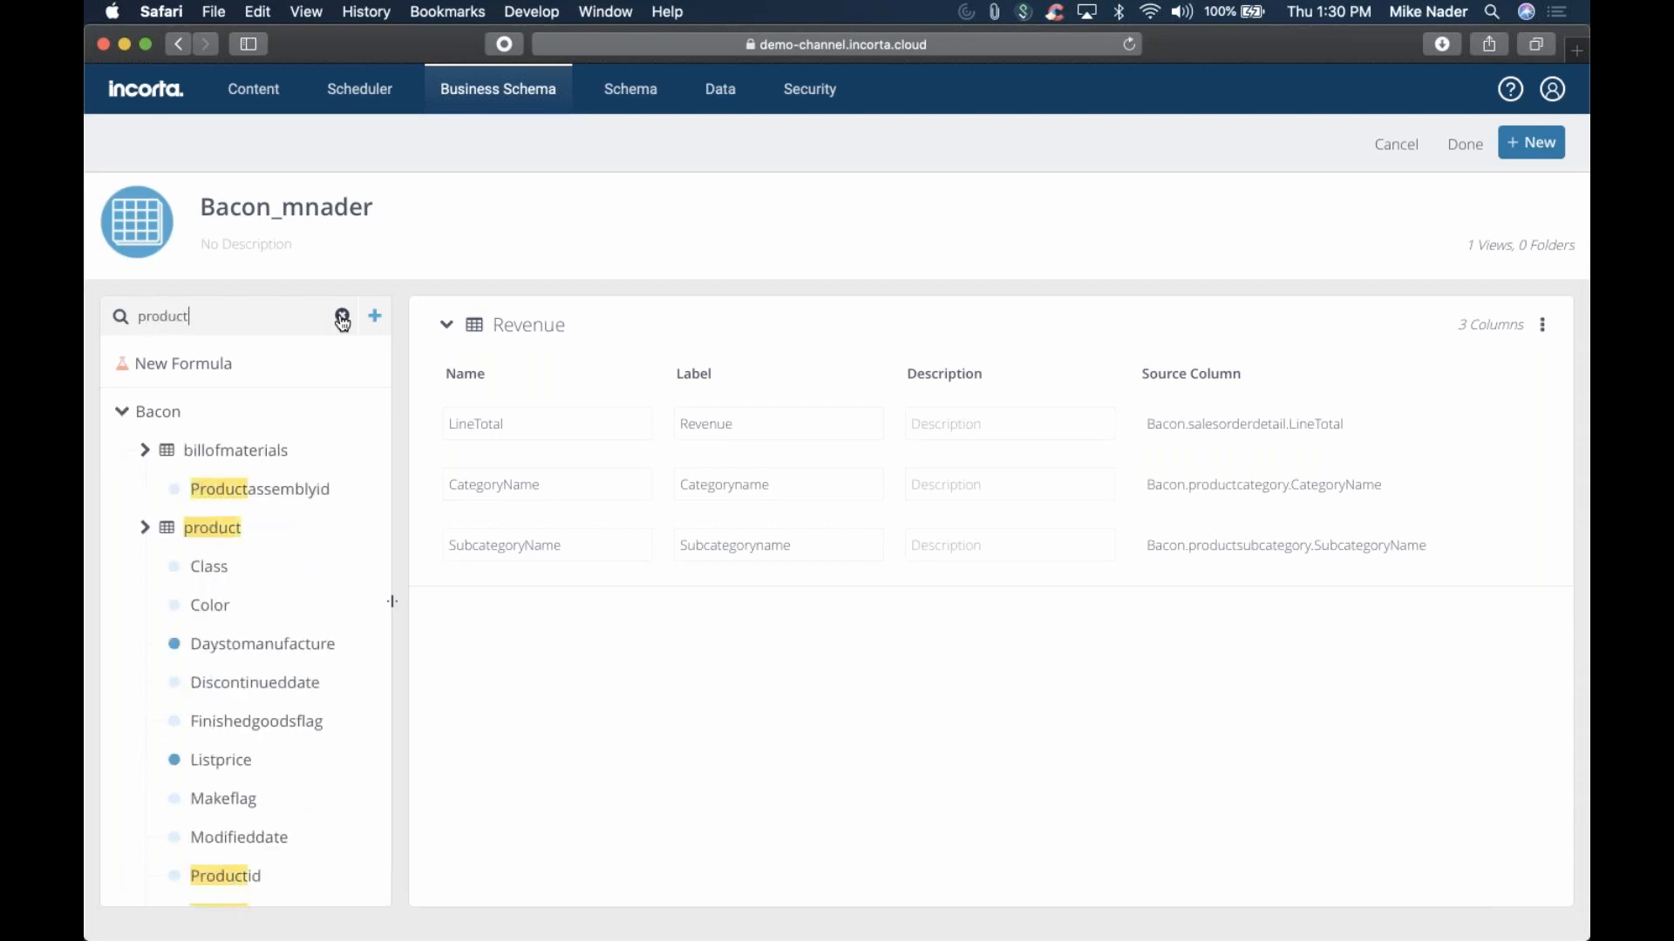
pyautogui.write('name')
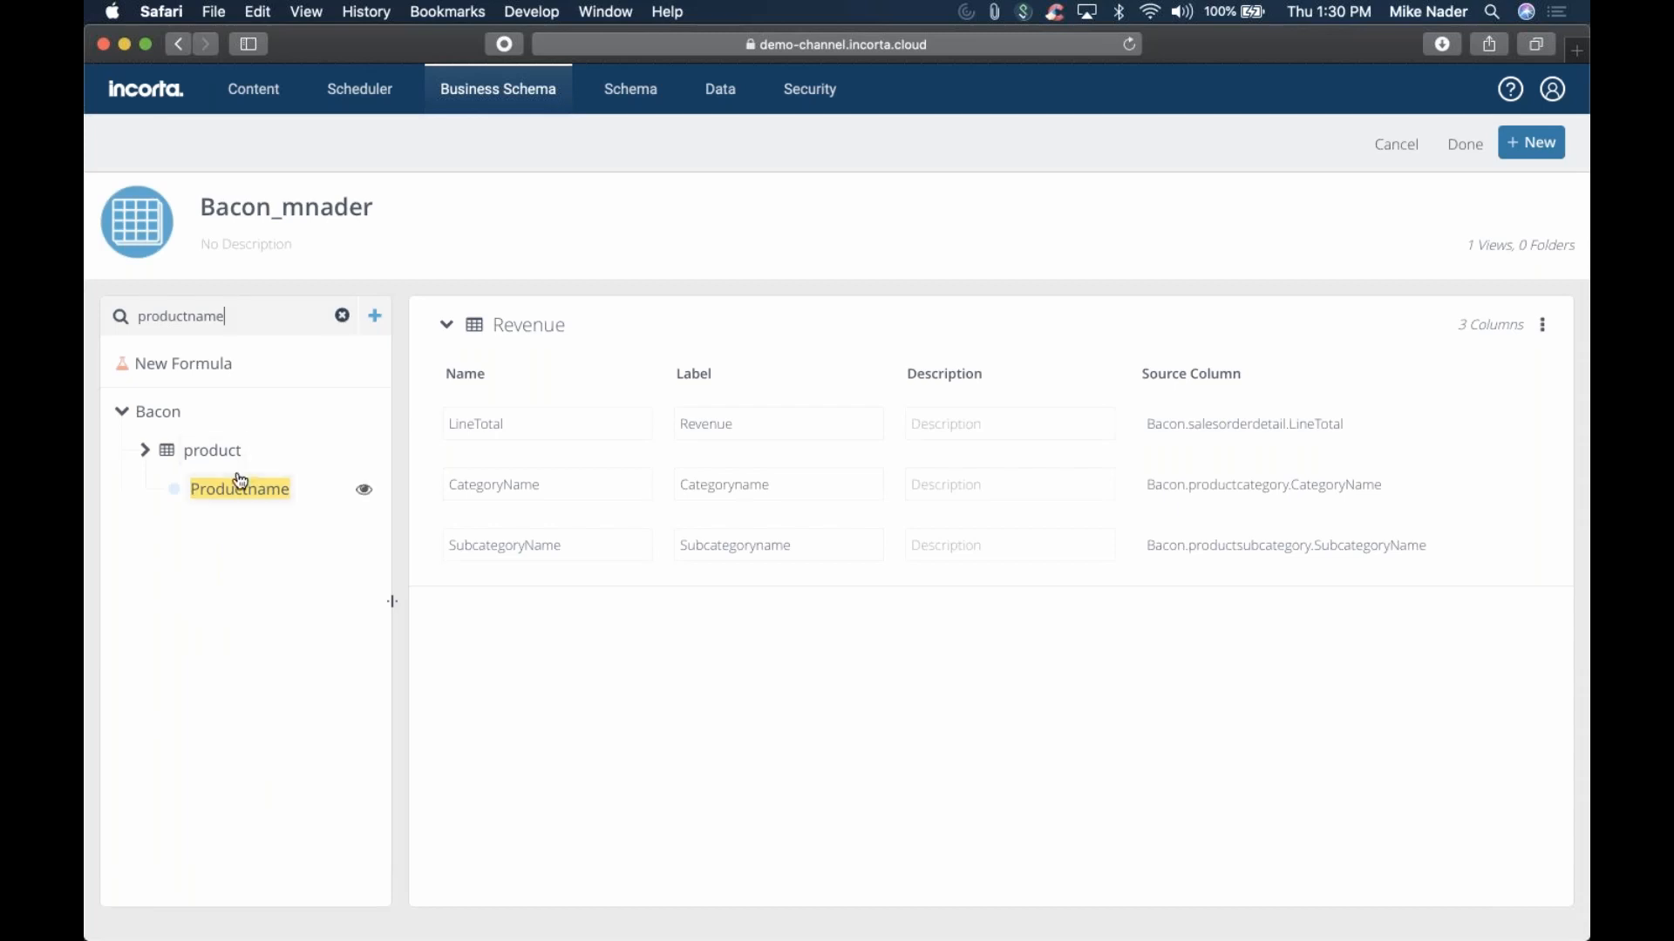
pyautogui.click(364, 491)
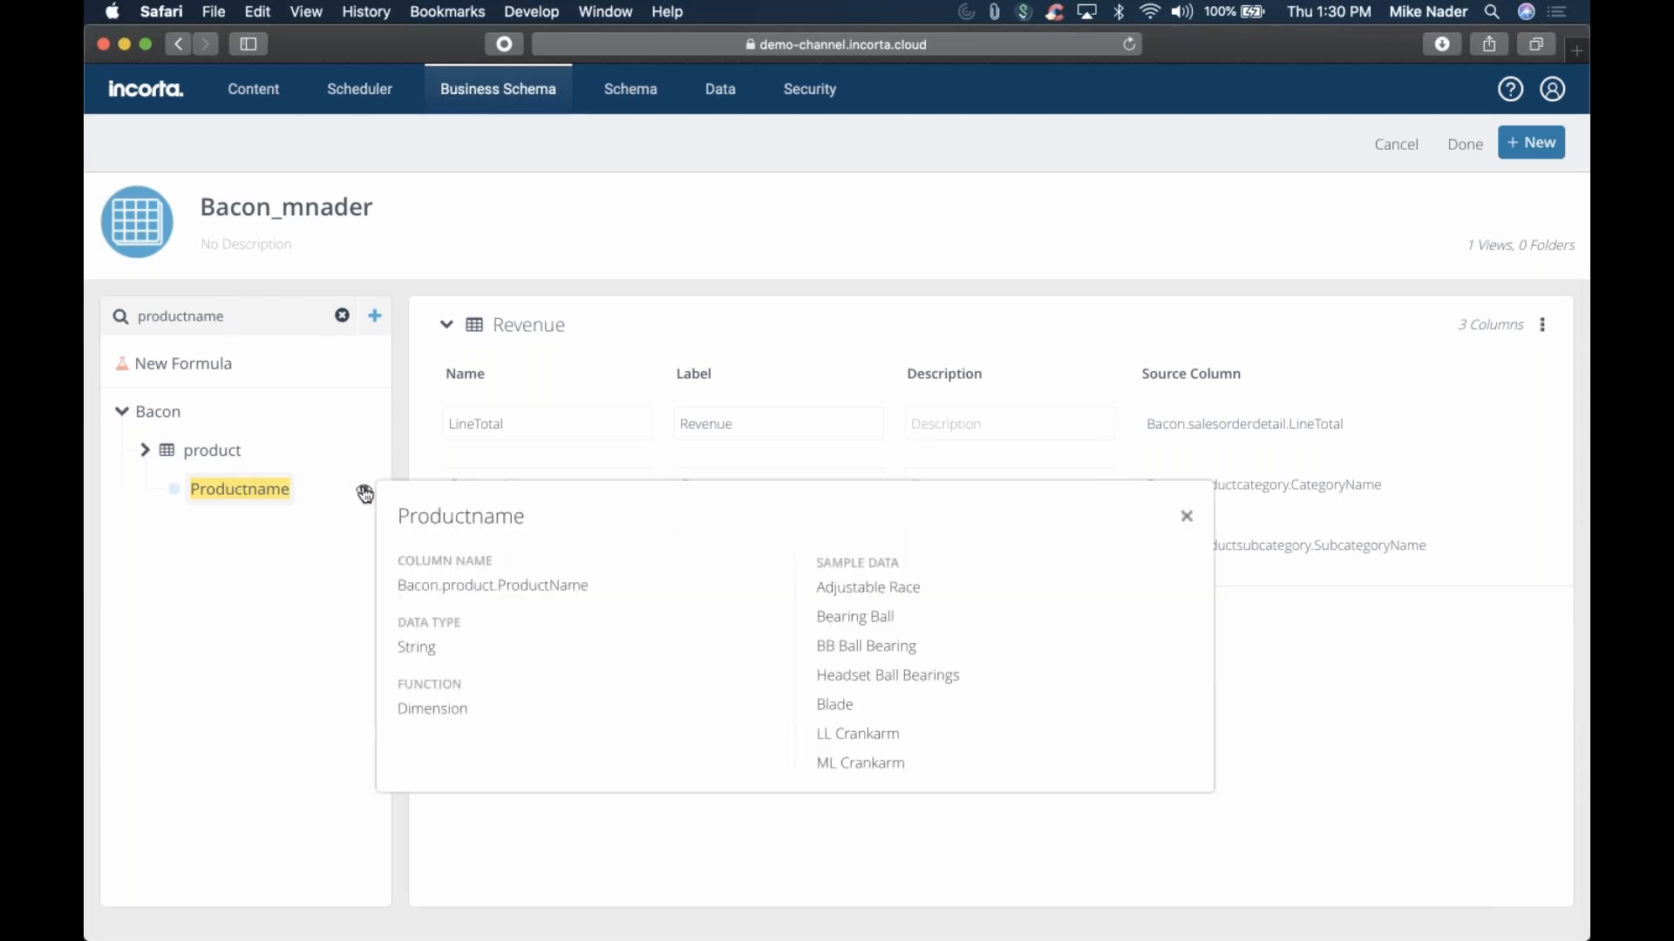
pyautogui.moveTo(239, 489); pyautogui.dragTo(489, 568)
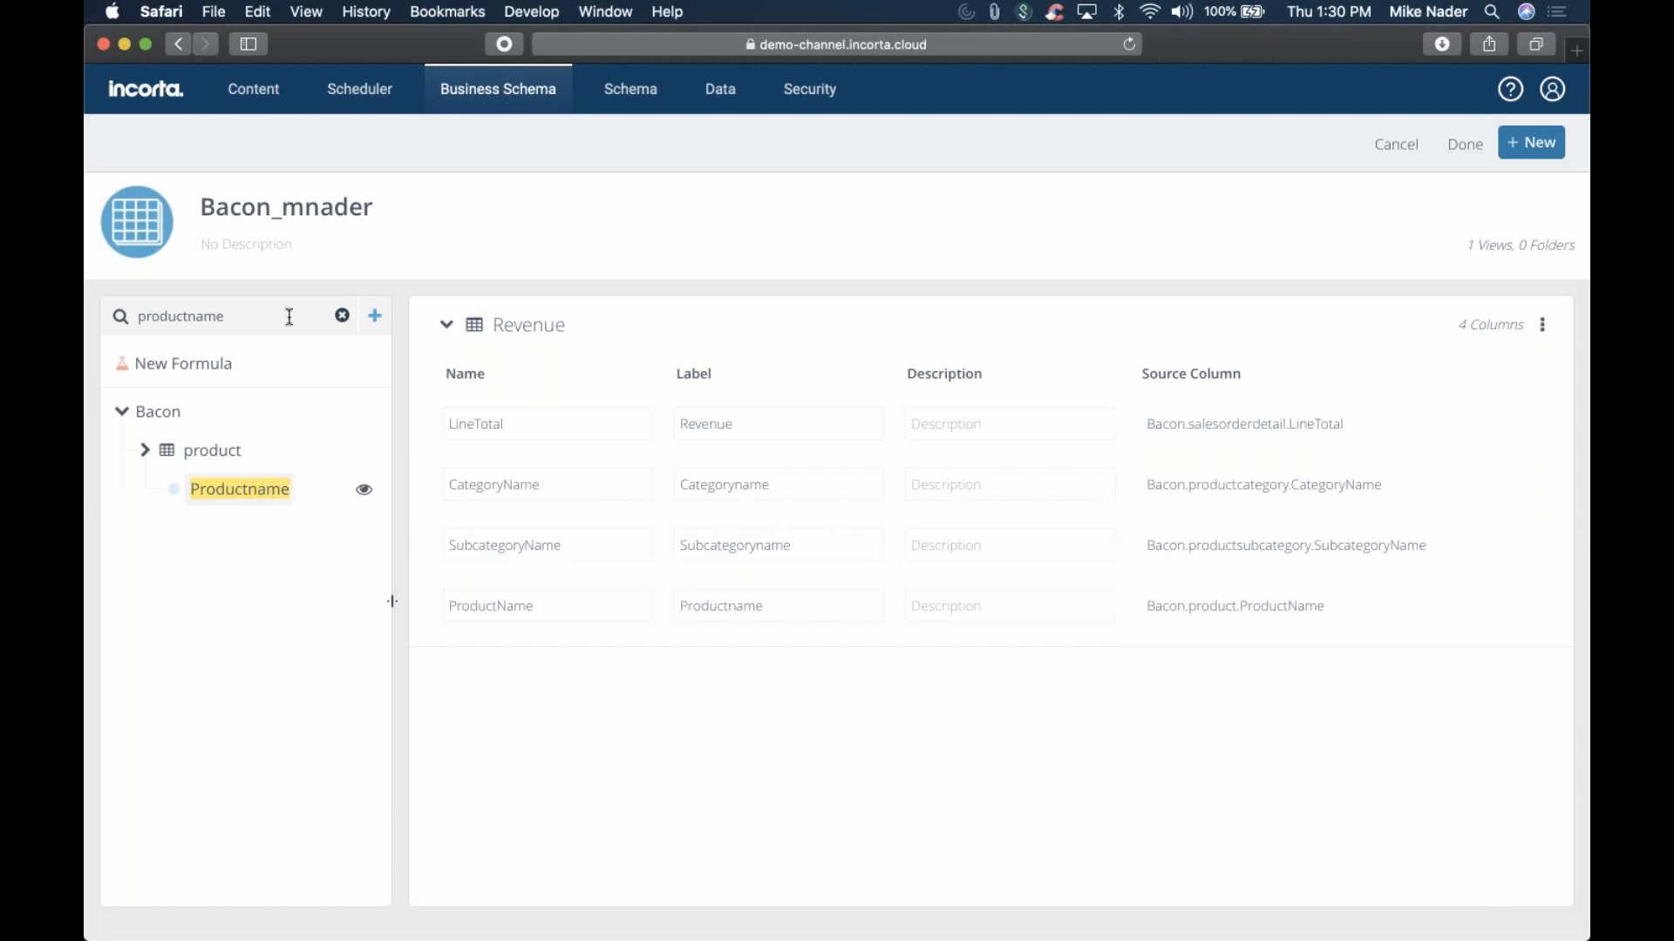
pyautogui.click(344, 317)
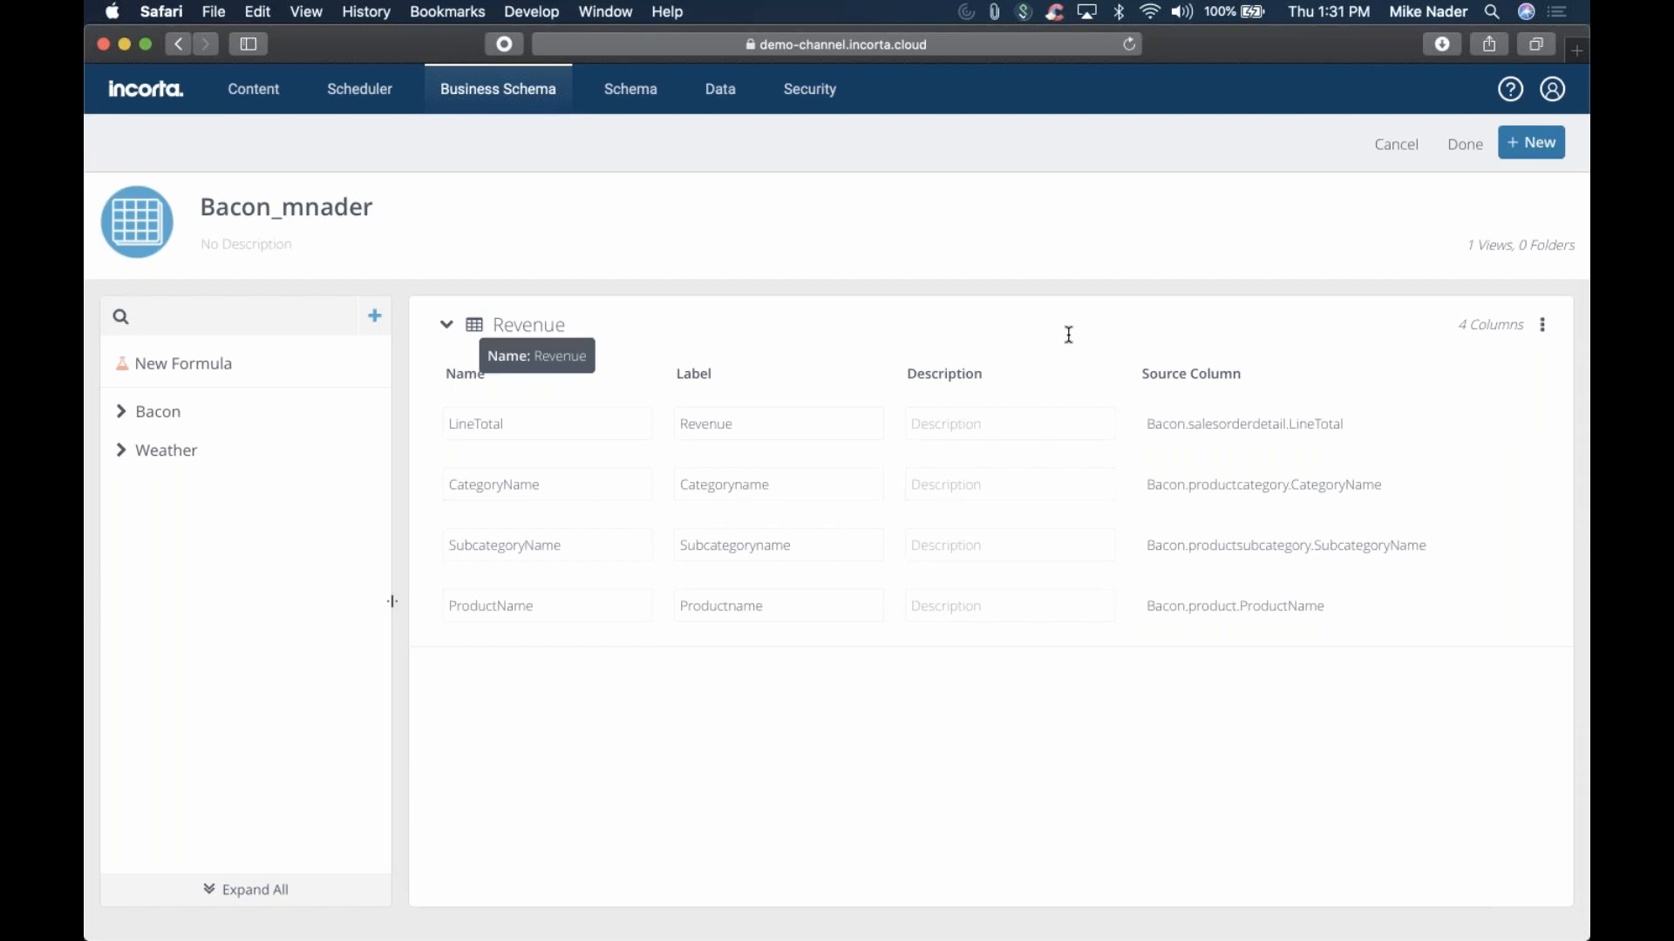
# Add a new folder named Dimensions to the business schema
pyautogui.click(1524, 141)
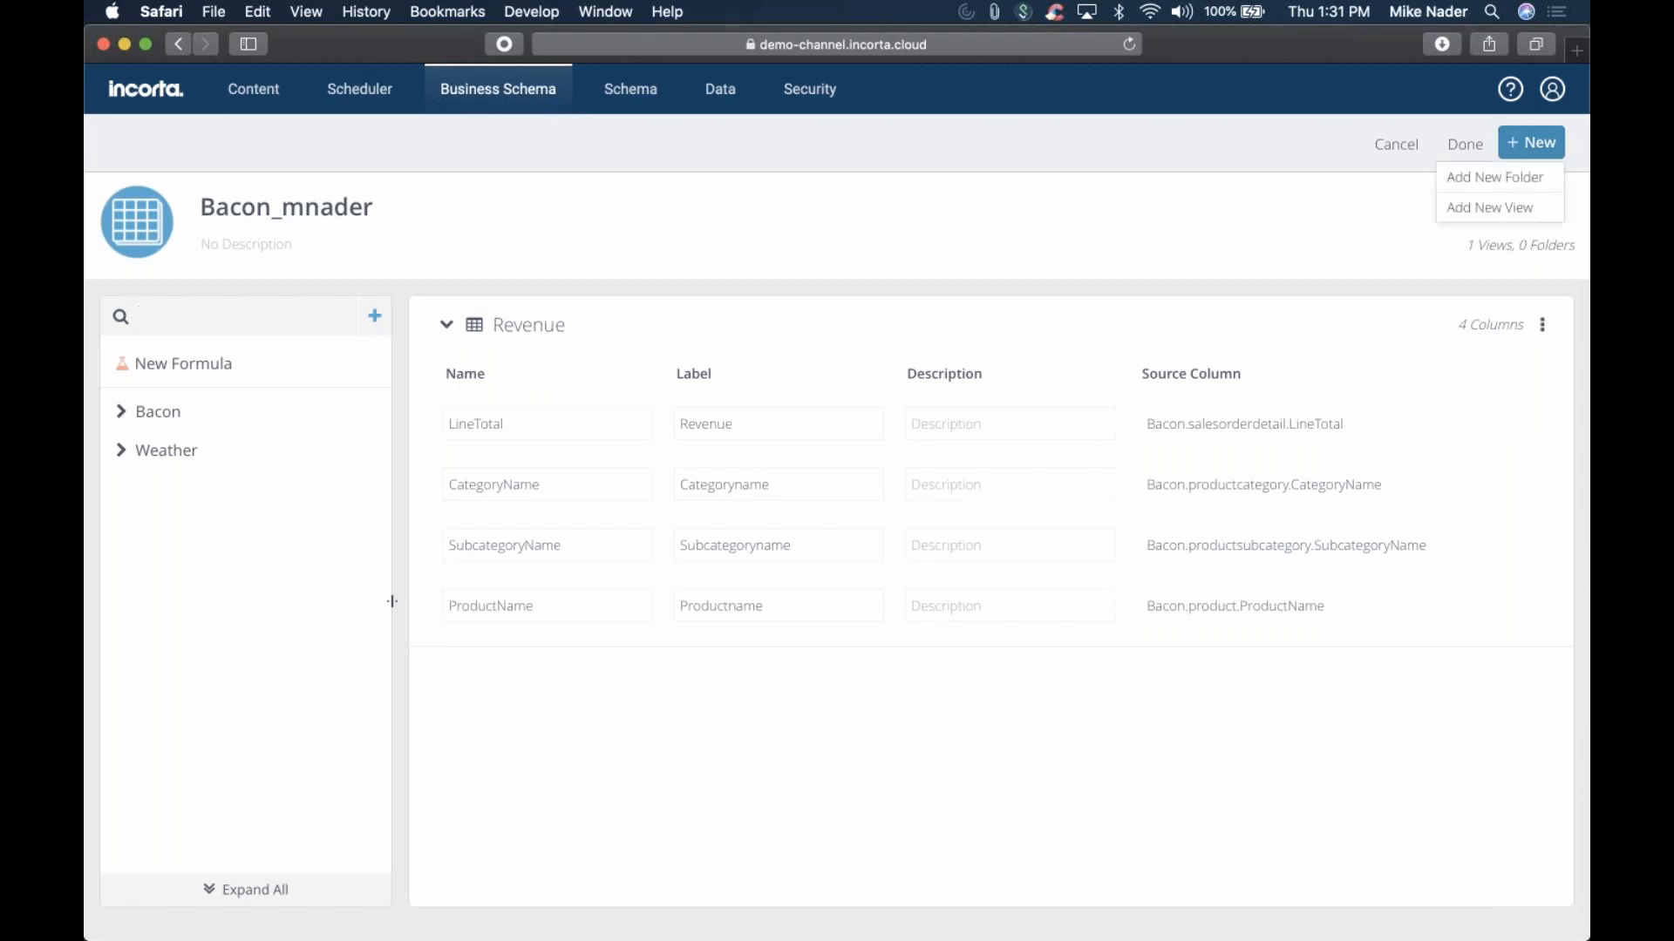
pyautogui.click(1489, 188)
pyautogui.press('BackSpace')
pyautogui.press('BackSpace')
pyautogui.press('BackSpace')
pyautogui.press('BackSpace')
pyautogui.press('BackSpace')
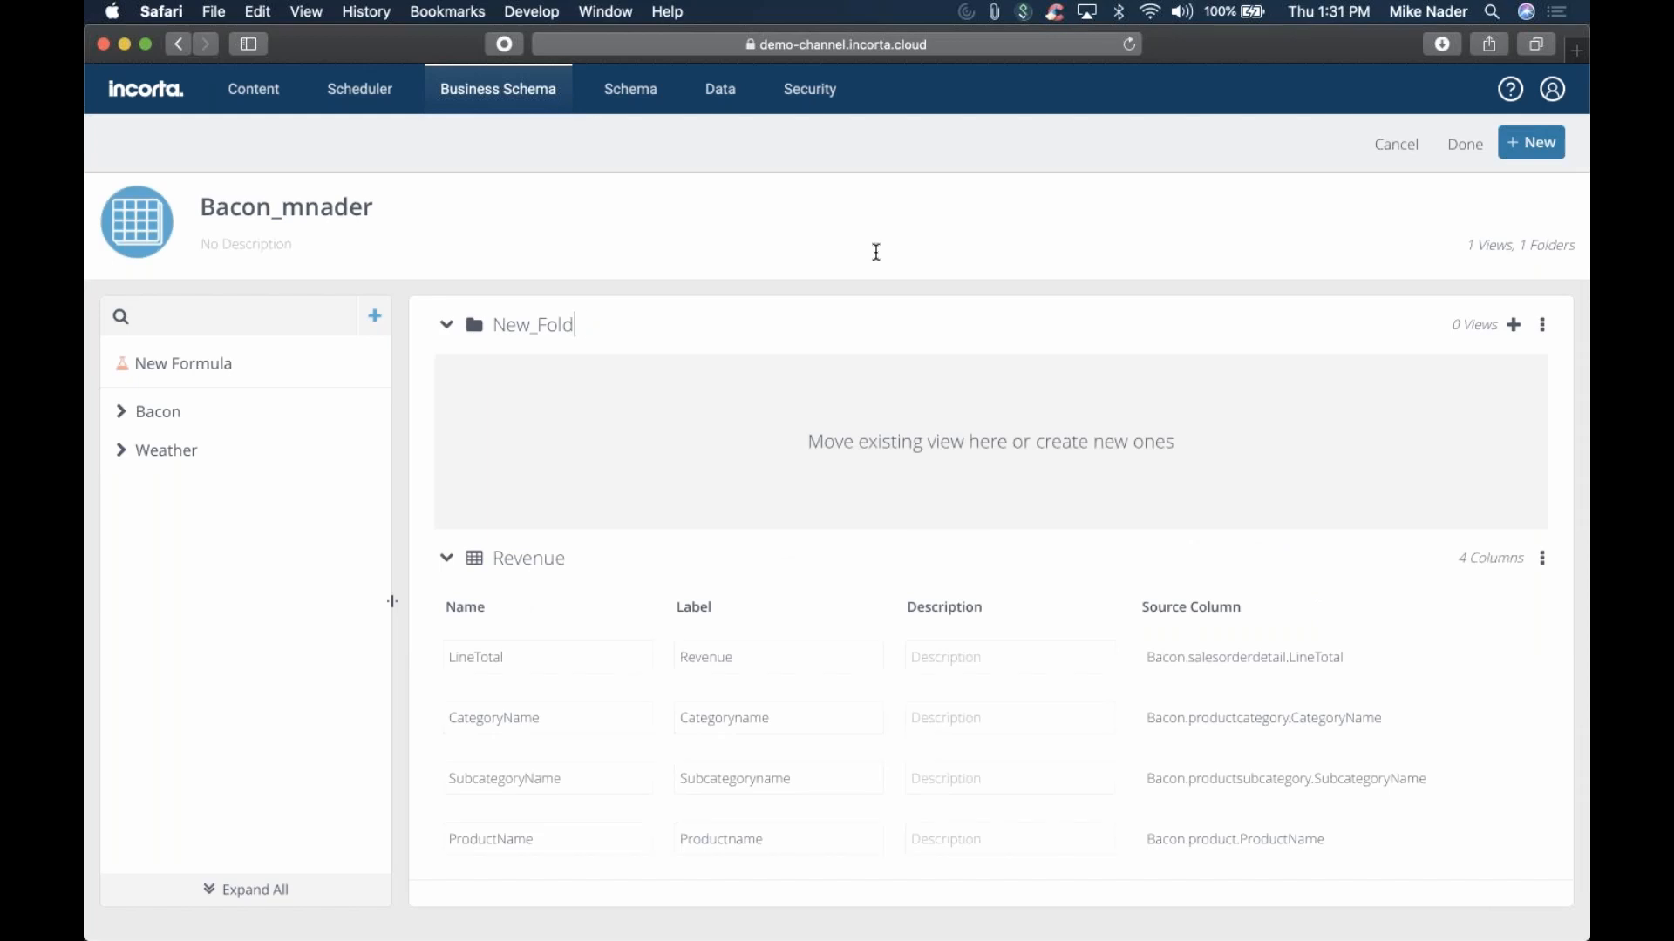
pyautogui.press('BackSpace')
pyautogui.press('BackSpace')
pyautogui.press('BackSpace')
pyautogui.press('BackSpace')
pyautogui.press('BackSpace')
pyautogui.write('Dime')
pyautogui.press('BackSpace')
pyautogui.press('BackSpace')
pyautogui.write('mensions')
# Create a view named Currency in the Dimensions folder and fill it with all columns of the Bacon currency table
pyautogui.click(121, 415)
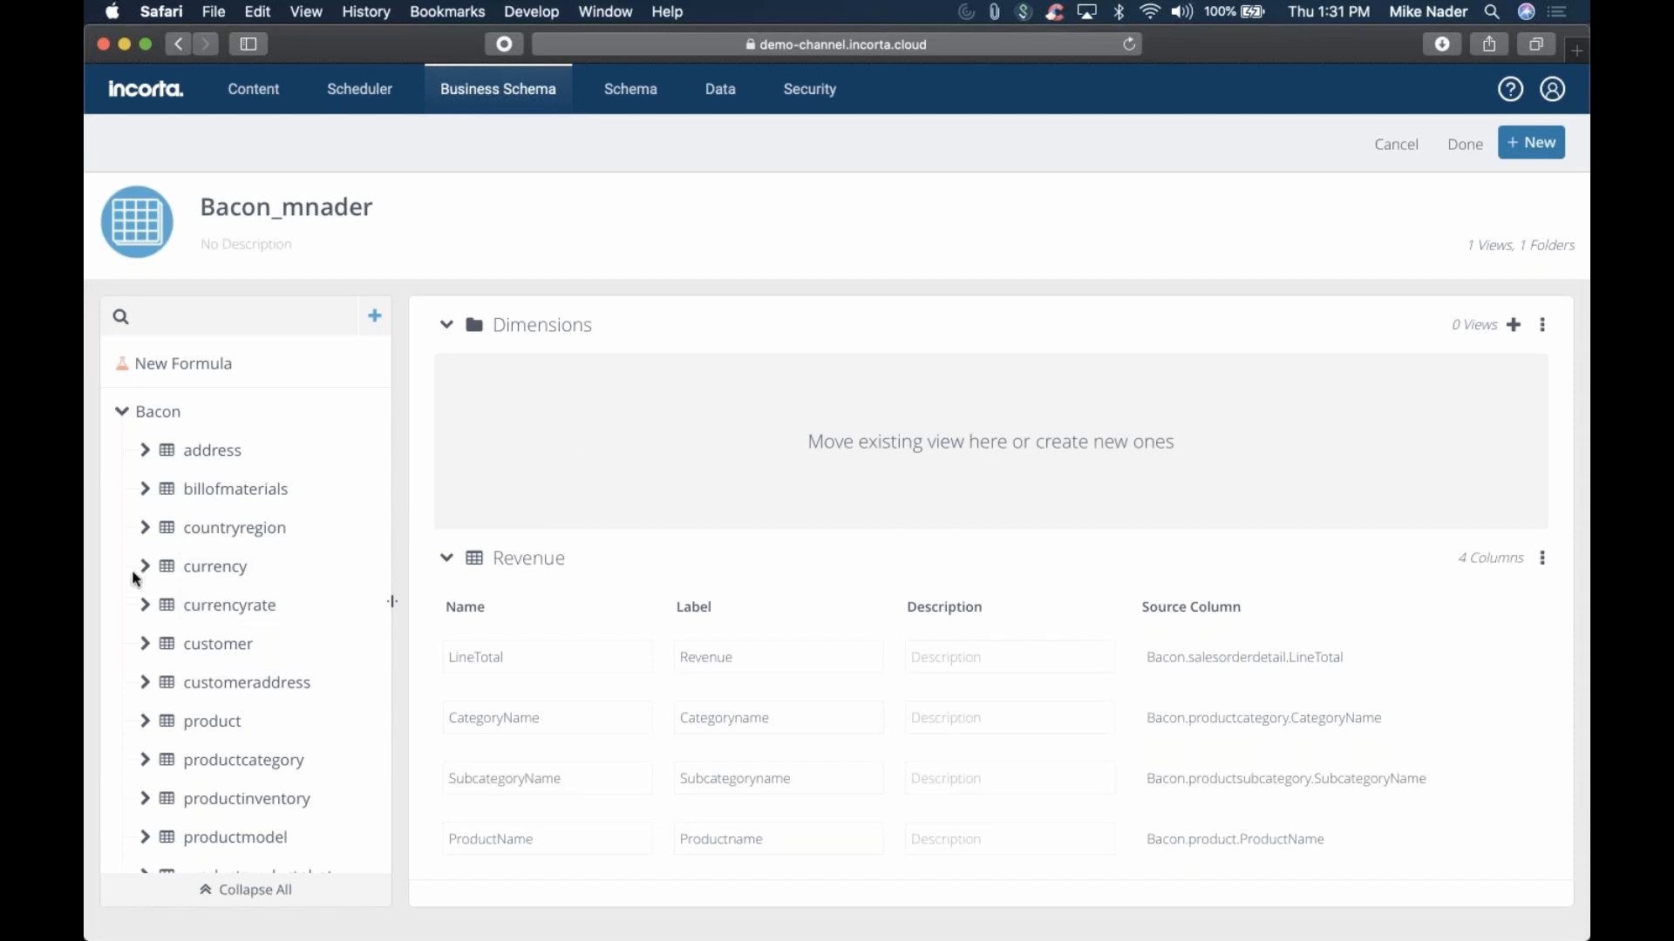
pyautogui.moveTo(201, 567); pyautogui.dragTo(702, 436)
pyautogui.click(1514, 327)
pyautogui.click(1514, 327)
pyautogui.press('BackSpace')
pyautogui.press('BackSpace')
pyautogui.press('BackSpace')
pyautogui.press('BackSpace')
pyautogui.press('BackSpace')
pyautogui.press('BackSpace')
pyautogui.press('BackSpace')
pyautogui.press('BackSpace')
pyautogui.press('BackSpace')
pyautogui.press('BackSpace')
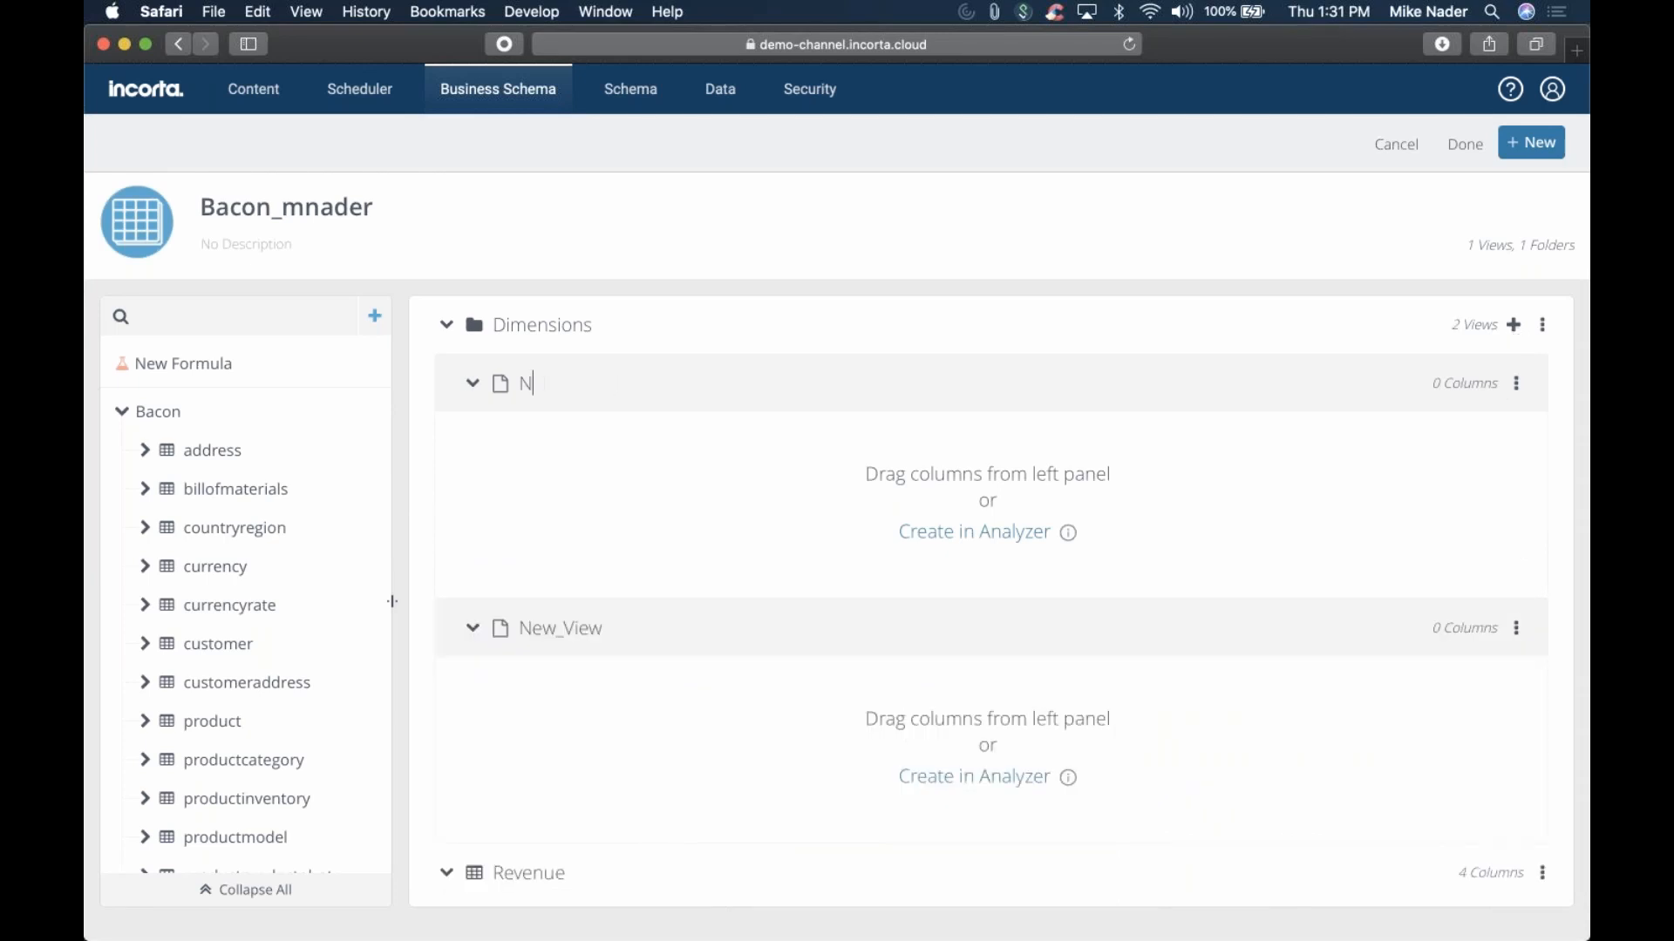
pyautogui.write('Currency')
pyautogui.moveTo(213, 566); pyautogui.dragTo(610, 529)
pyautogui.click(444, 329)
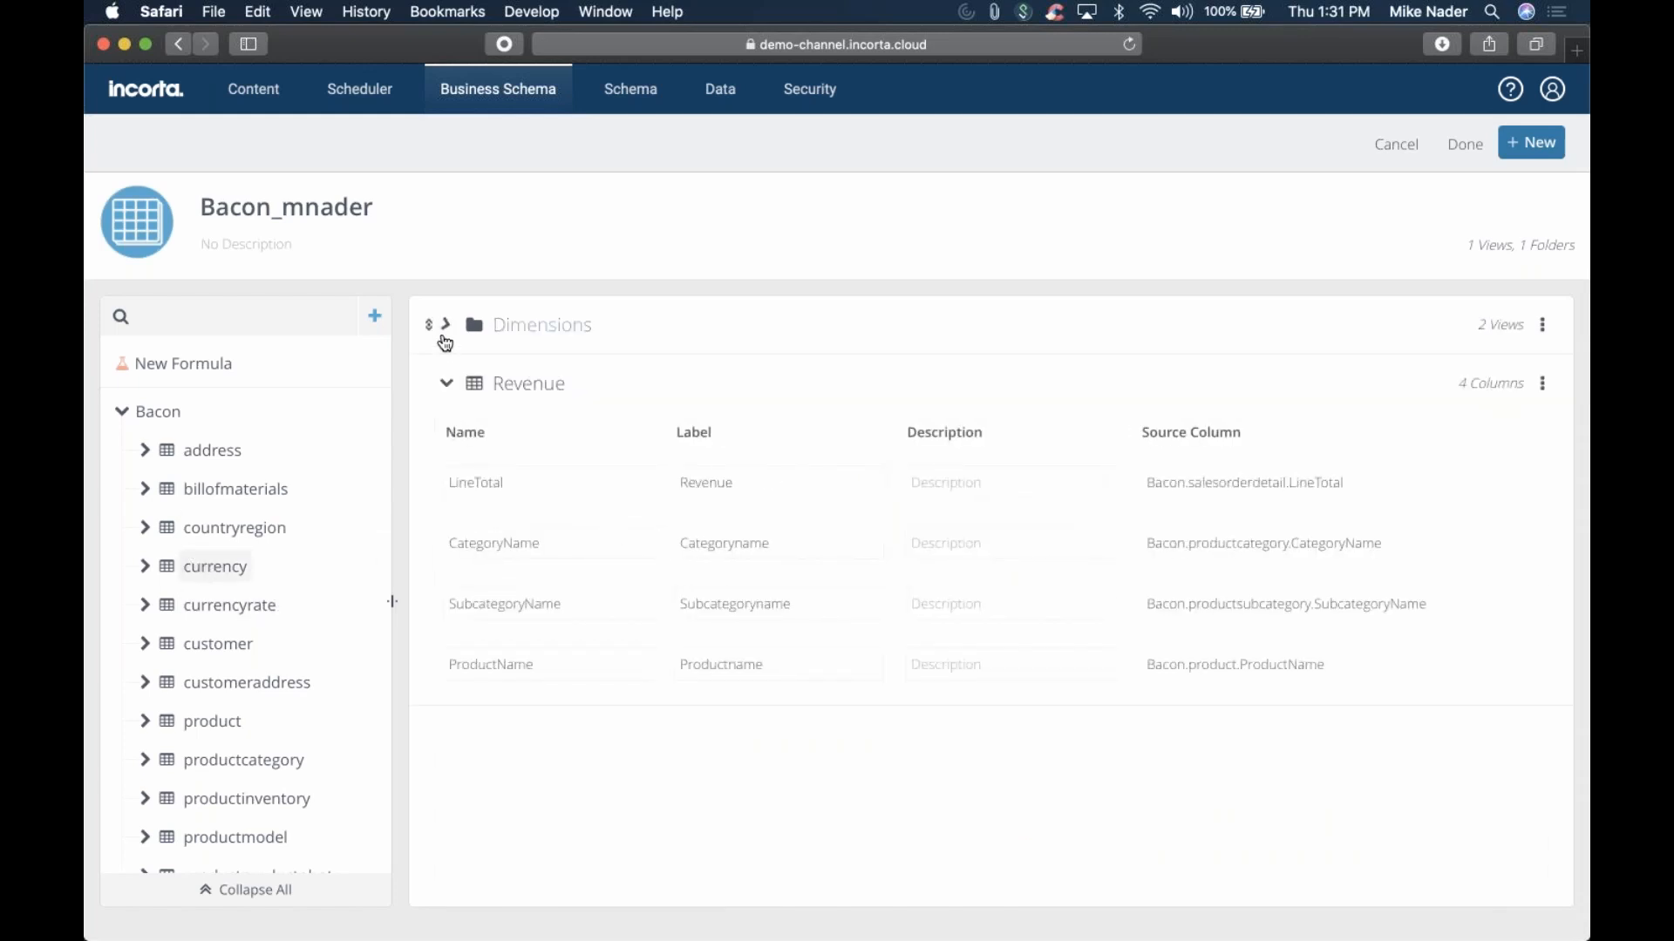
pyautogui.click(445, 329)
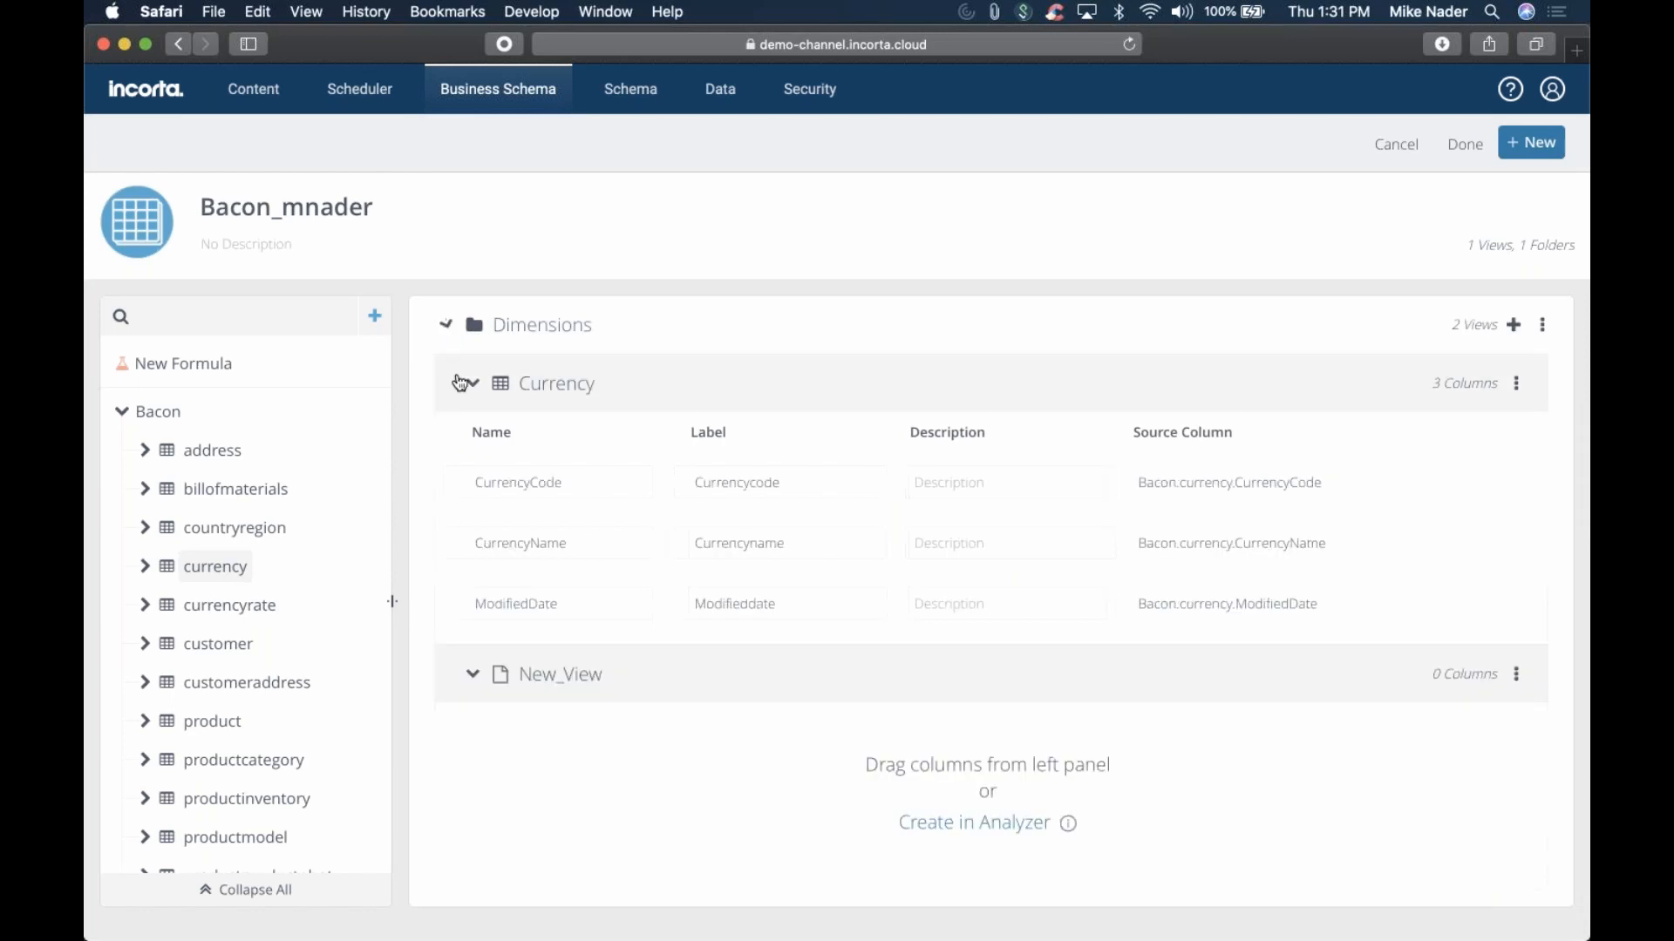
# Delete the Currency view and the Dimensions folder from the business schema
pyautogui.click(1521, 385)
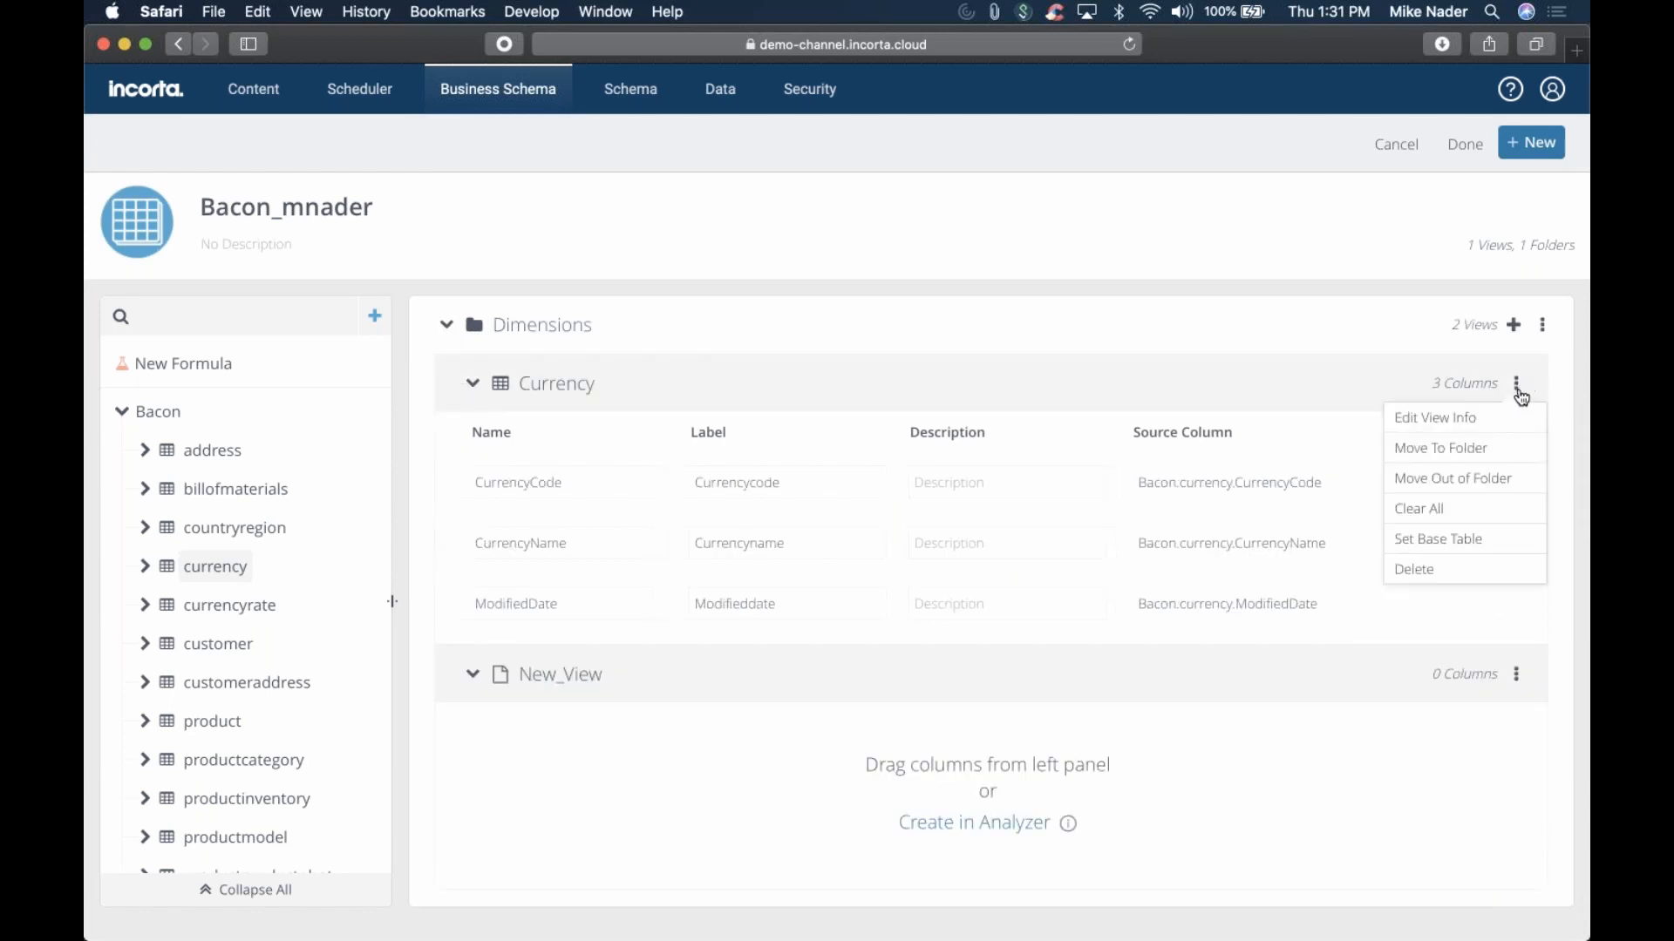
pyautogui.click(1432, 576)
pyautogui.click(795, 558)
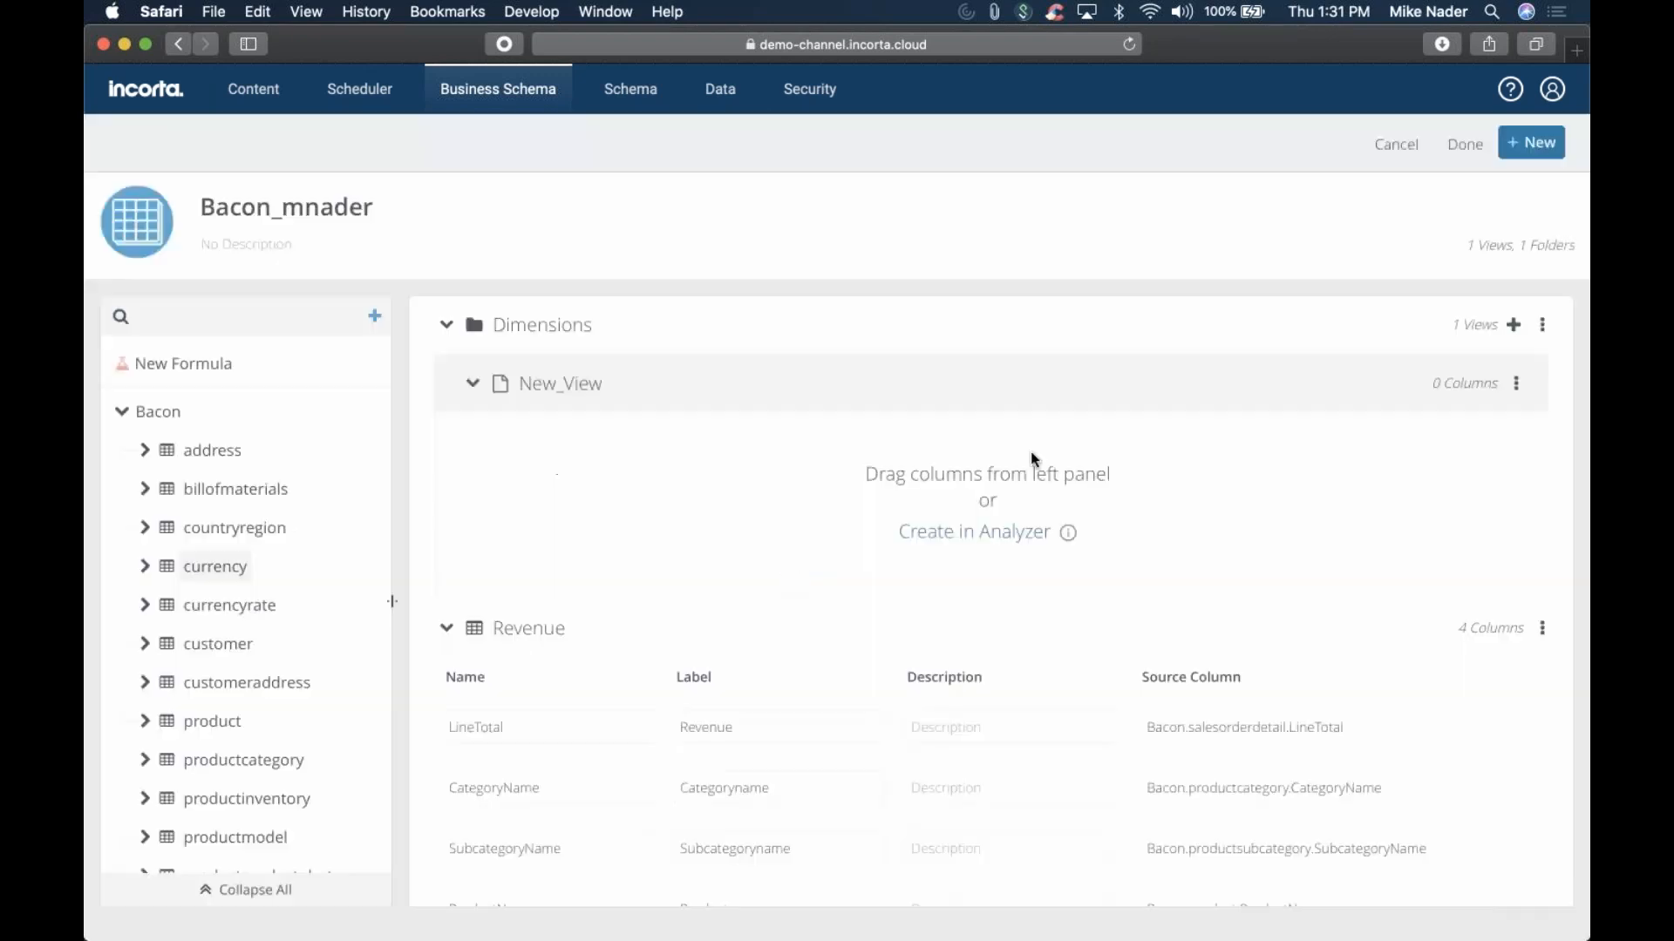
pyautogui.click(1543, 338)
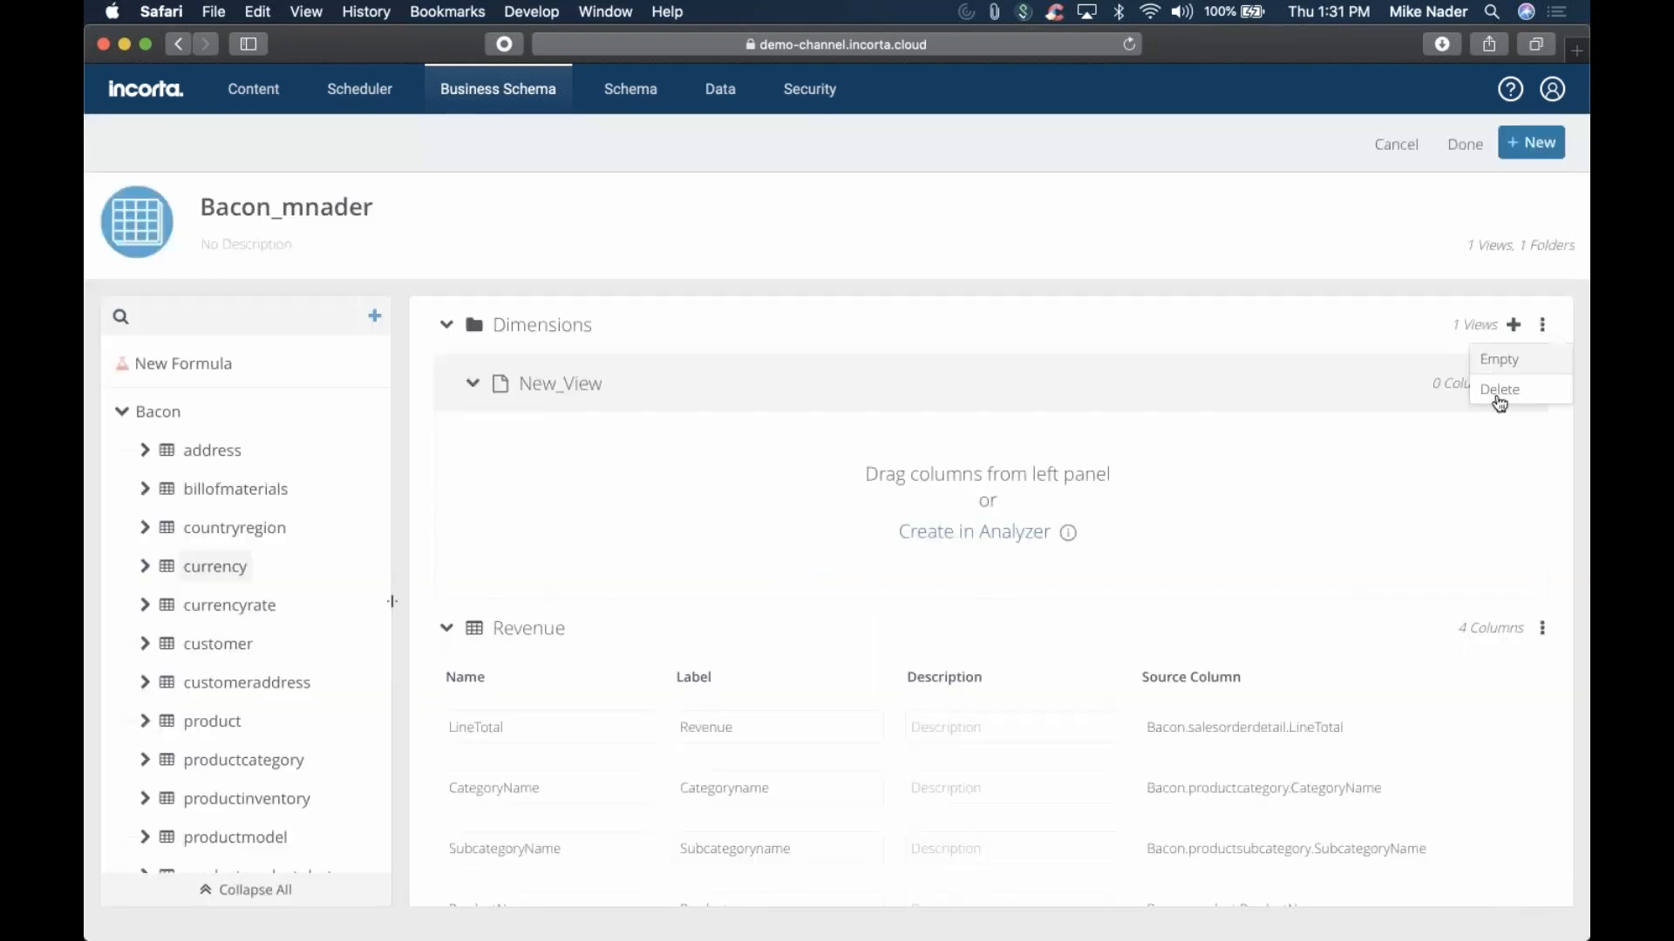
pyautogui.click(1497, 398)
pyautogui.click(793, 554)
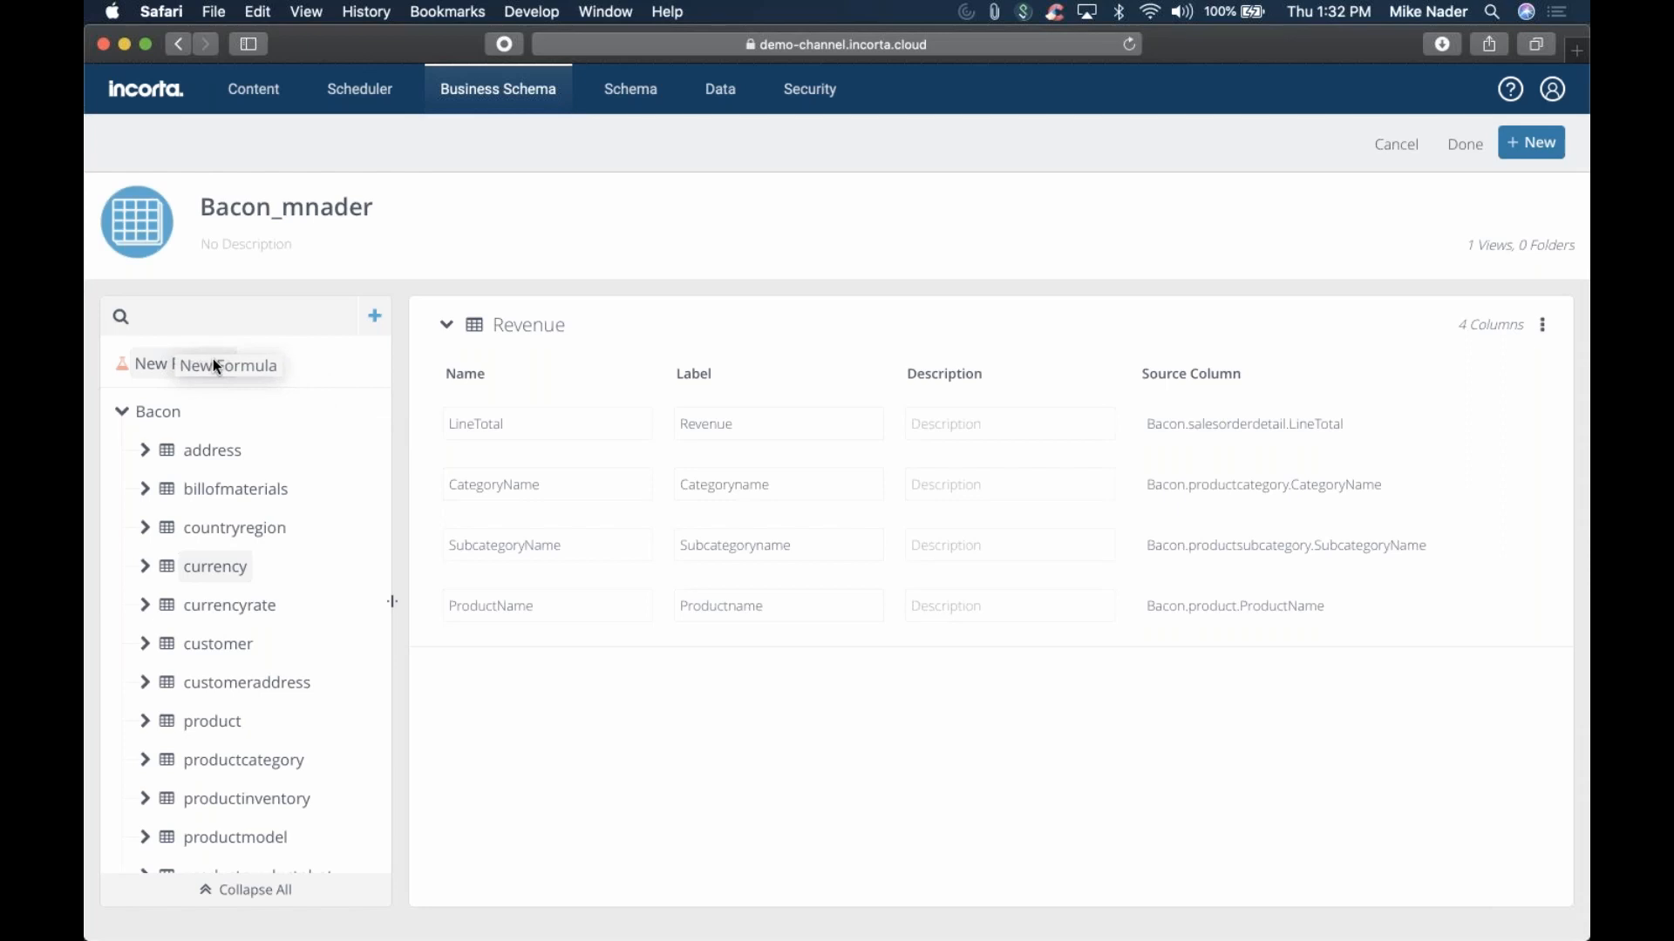
# Try adding a new formula column at the end of the Revenue view and remove it again
pyautogui.moveTo(277, 356); pyautogui.dragTo(668, 619)
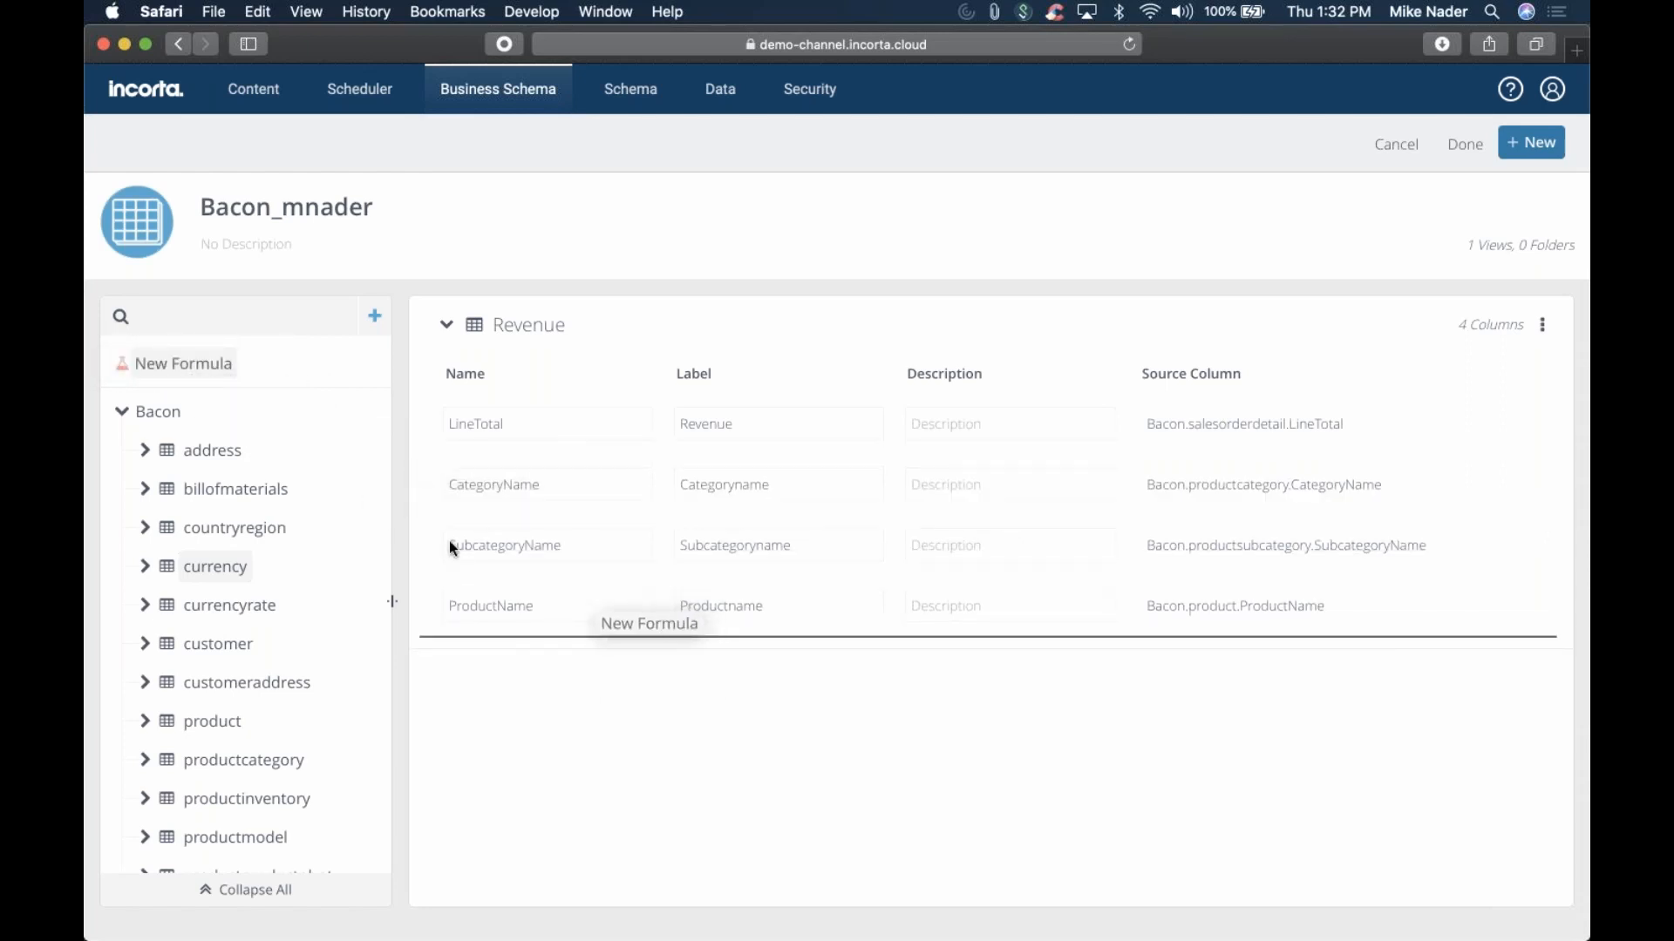
pyautogui.click(1542, 673)
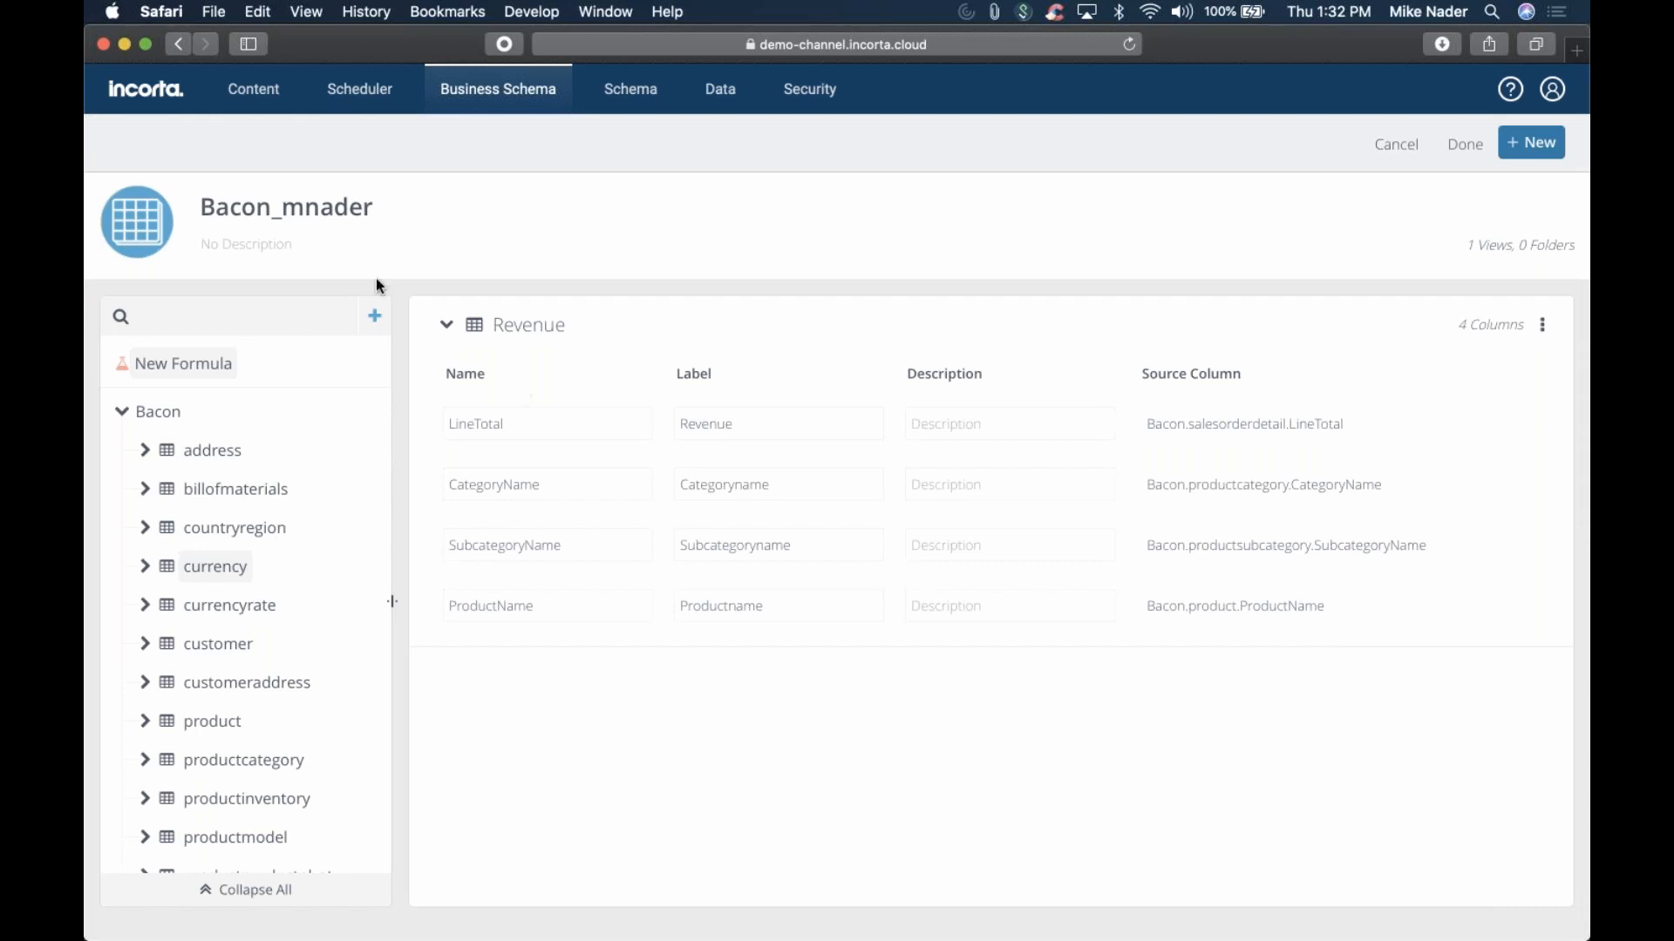
# Search the data tree for customerid and add Customerid from salesorderheader at the end of the Revenue view
pyautogui.click(129, 416)
pyautogui.click(195, 314)
pyautogui.write('customerid')
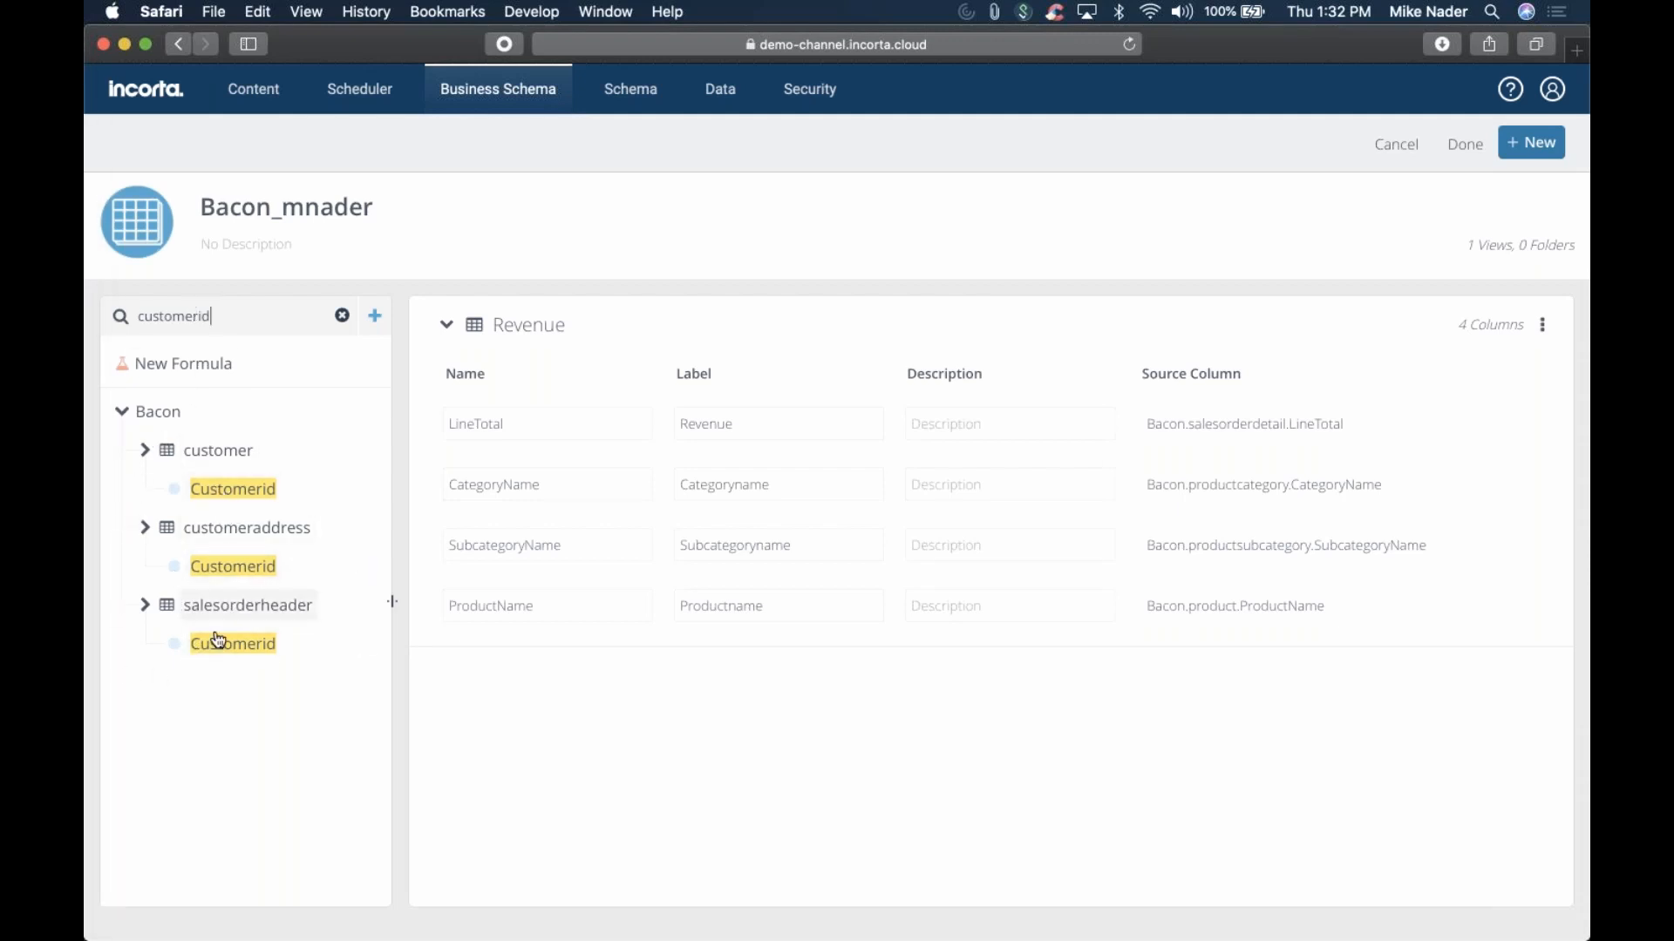
pyautogui.moveTo(218, 641); pyautogui.dragTo(481, 643)
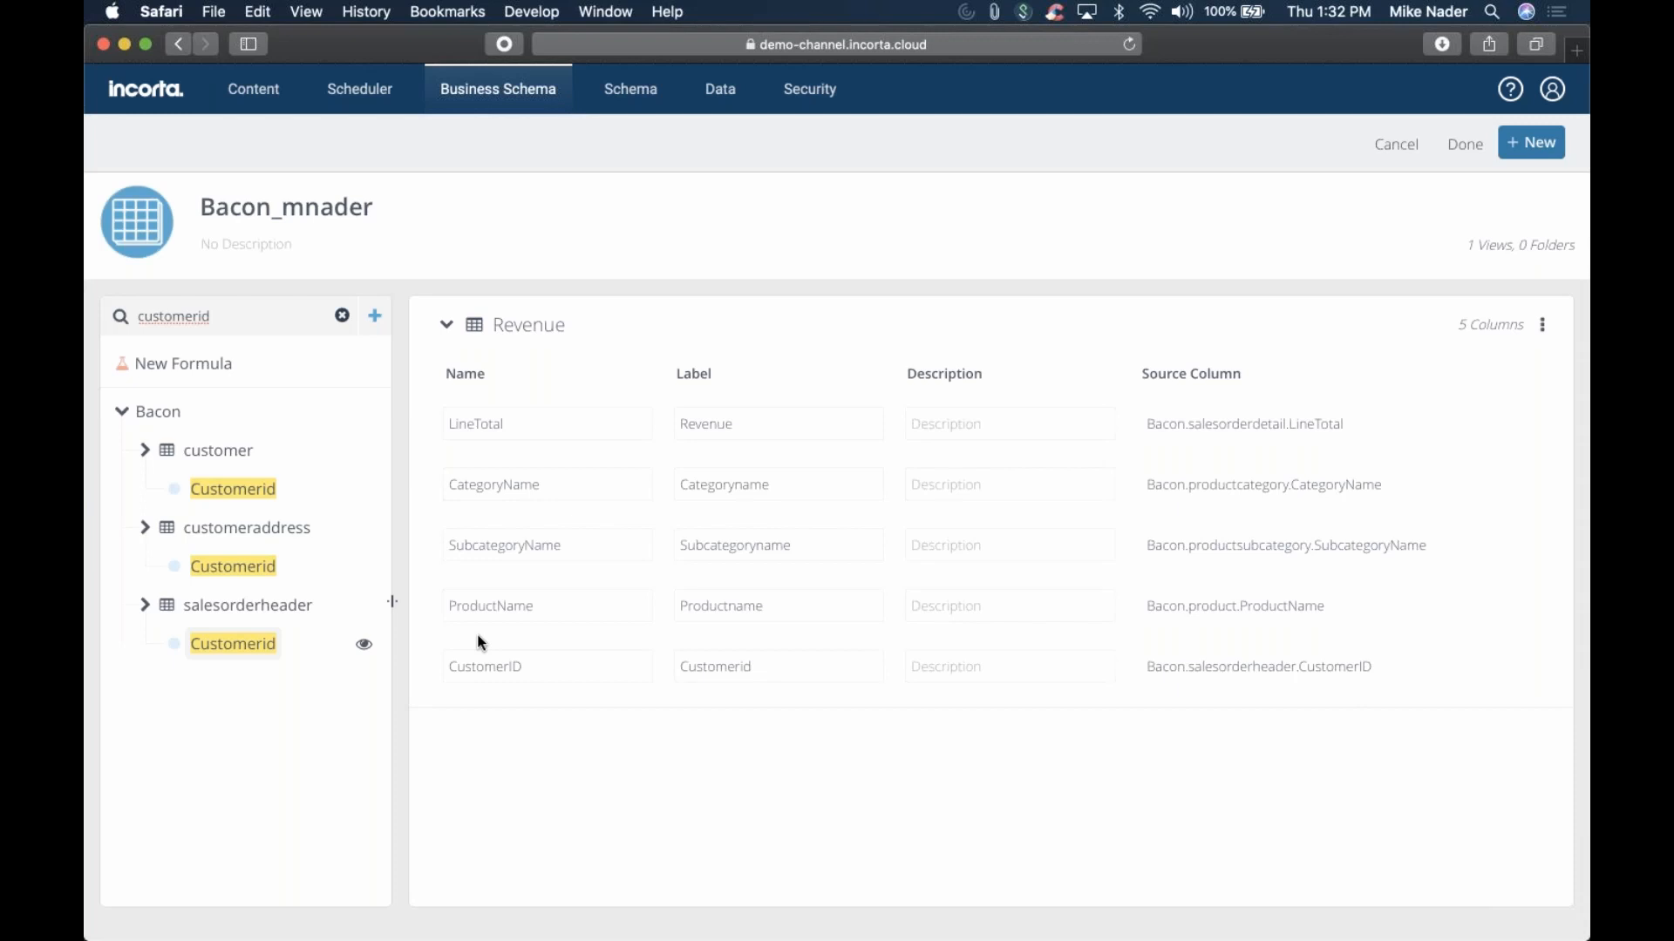
pyautogui.click(346, 316)
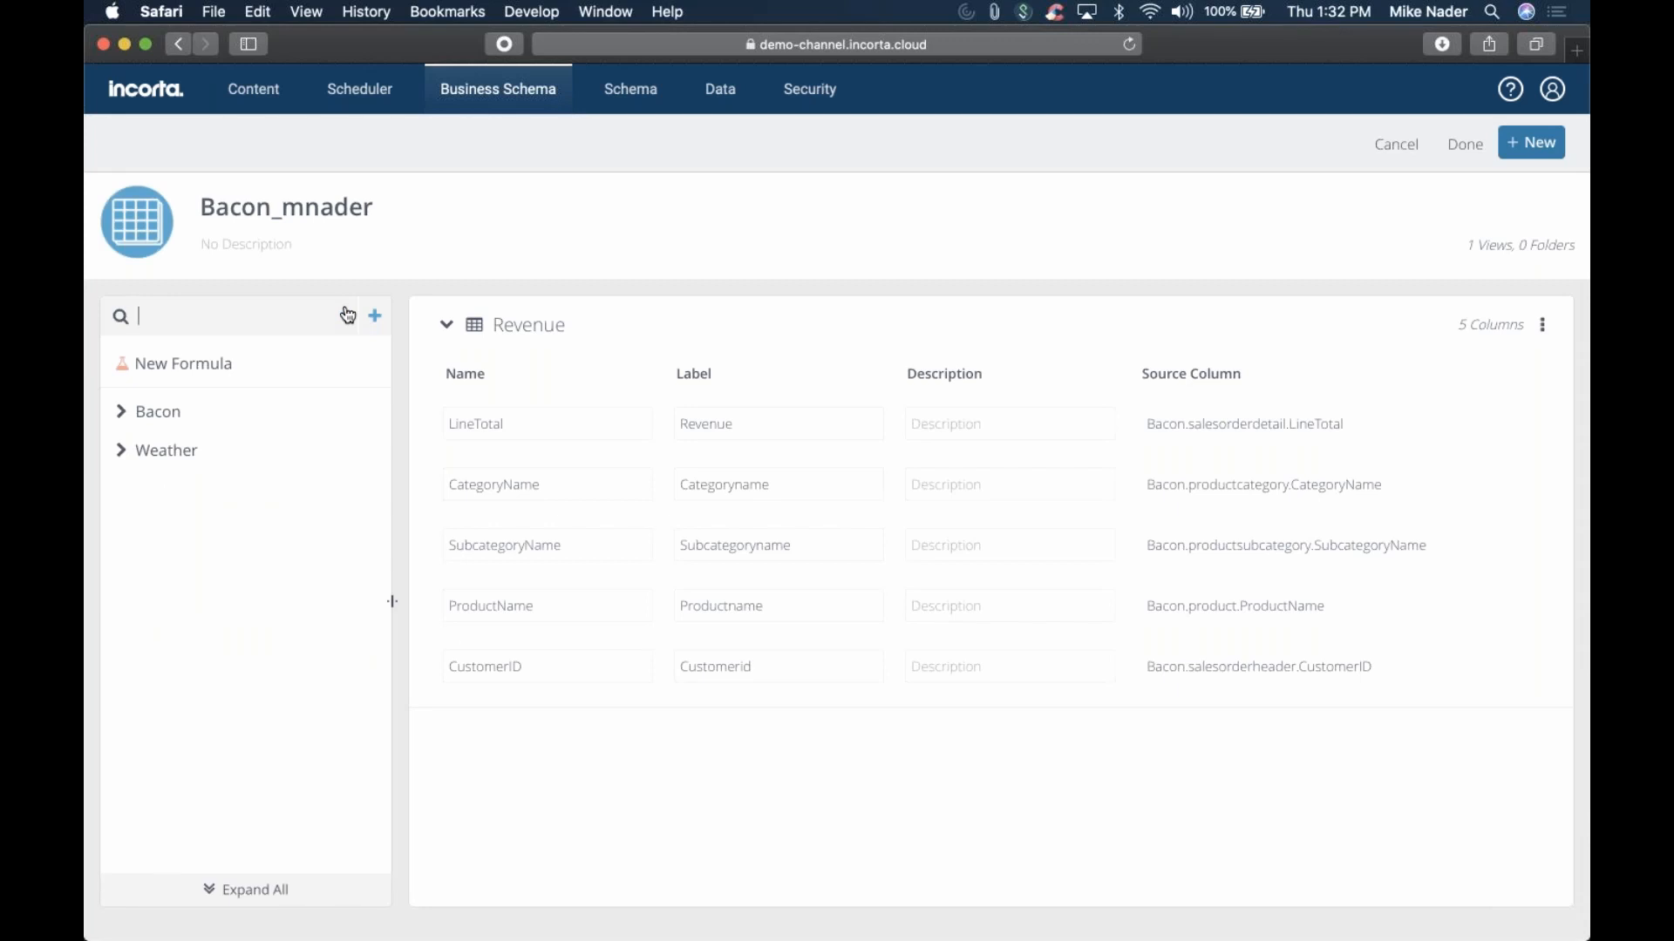
# Search the data tree for orderdate and add Orderdate from salesorderheader at the end of the Revenue view
pyautogui.write('orderdate')
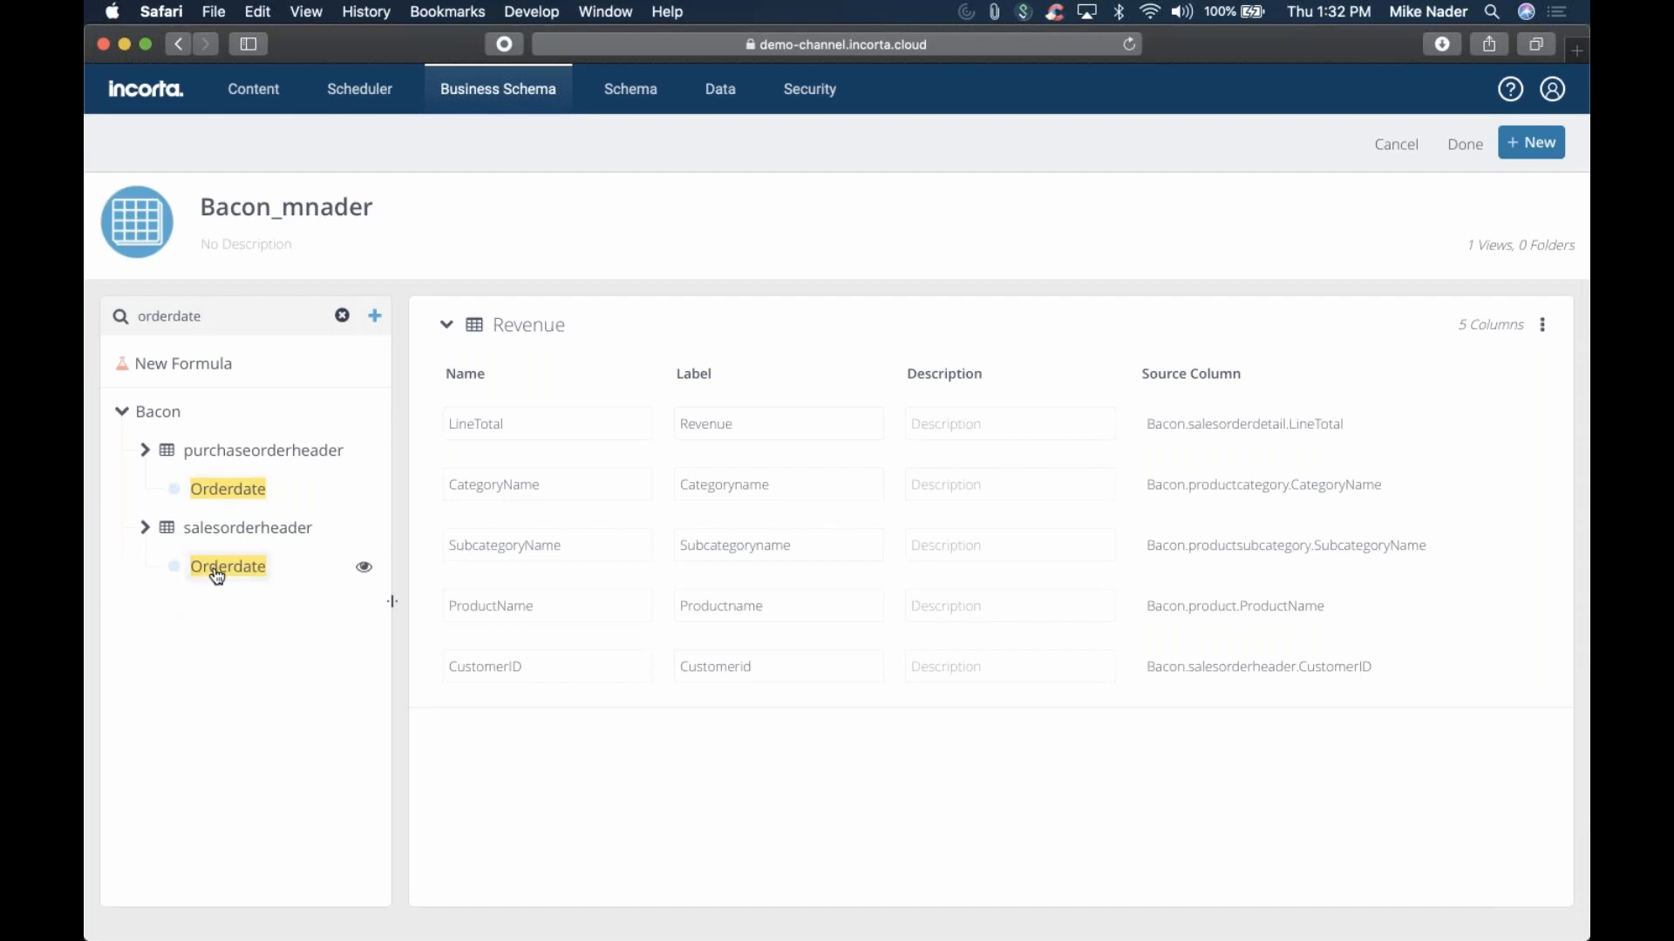
pyautogui.moveTo(217, 566); pyautogui.dragTo(661, 686)
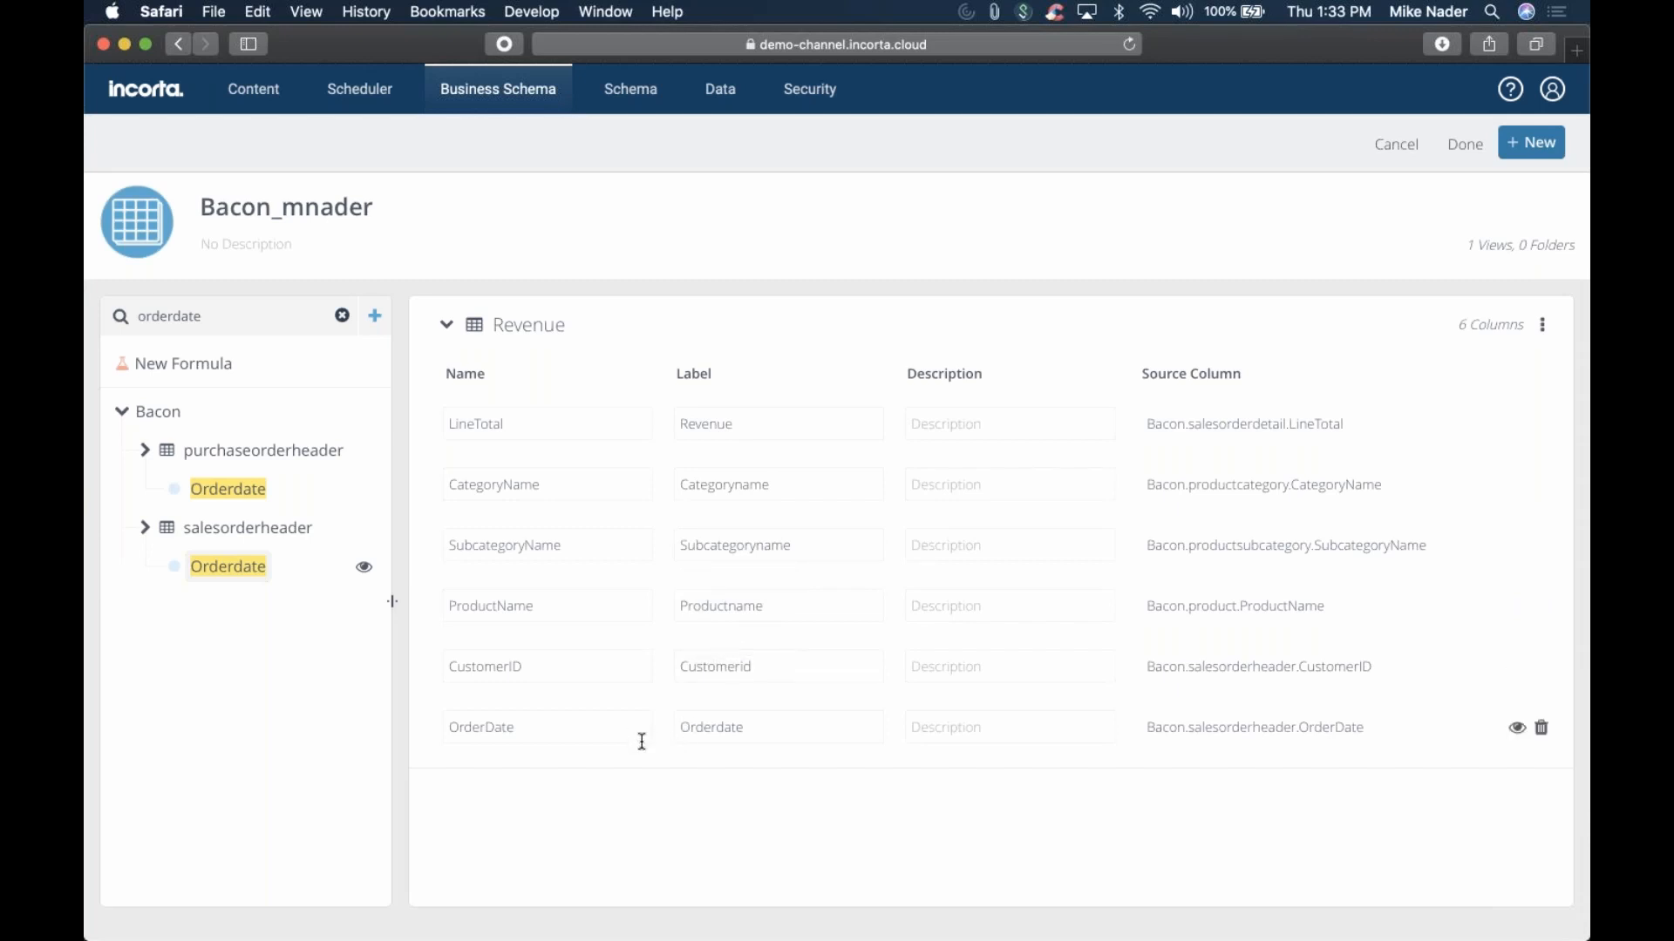
pyautogui.click(345, 319)
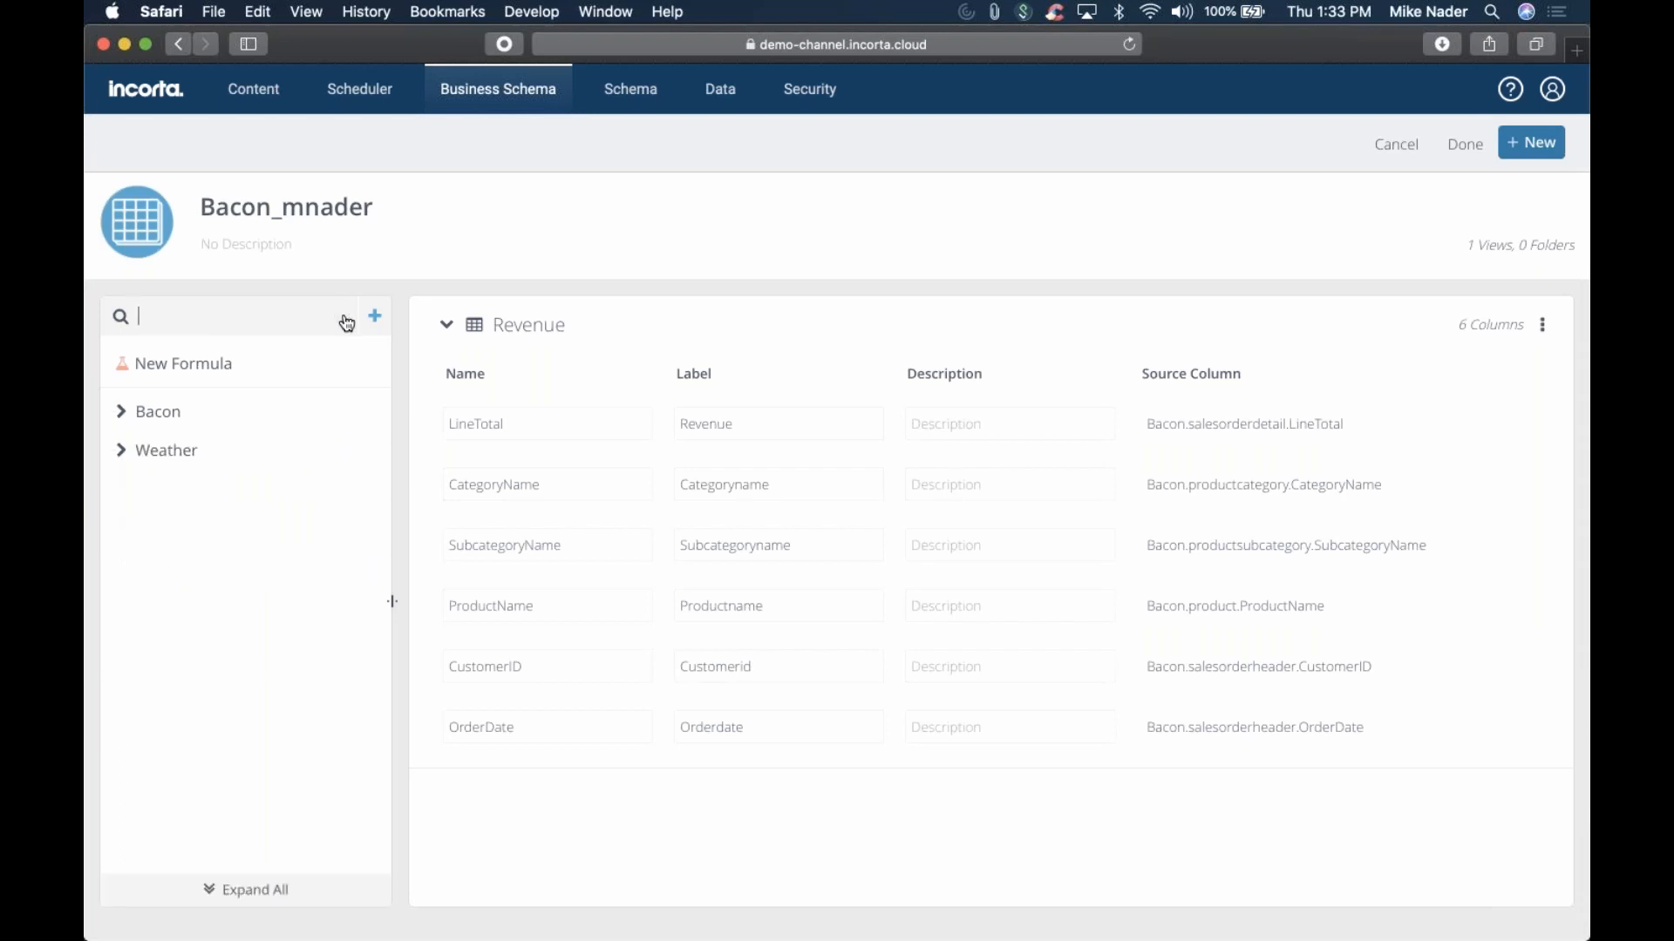
# Search the data tree for state and add Stateprovincename from stateprovince at the end of the Revenue view
pyautogui.write('st')
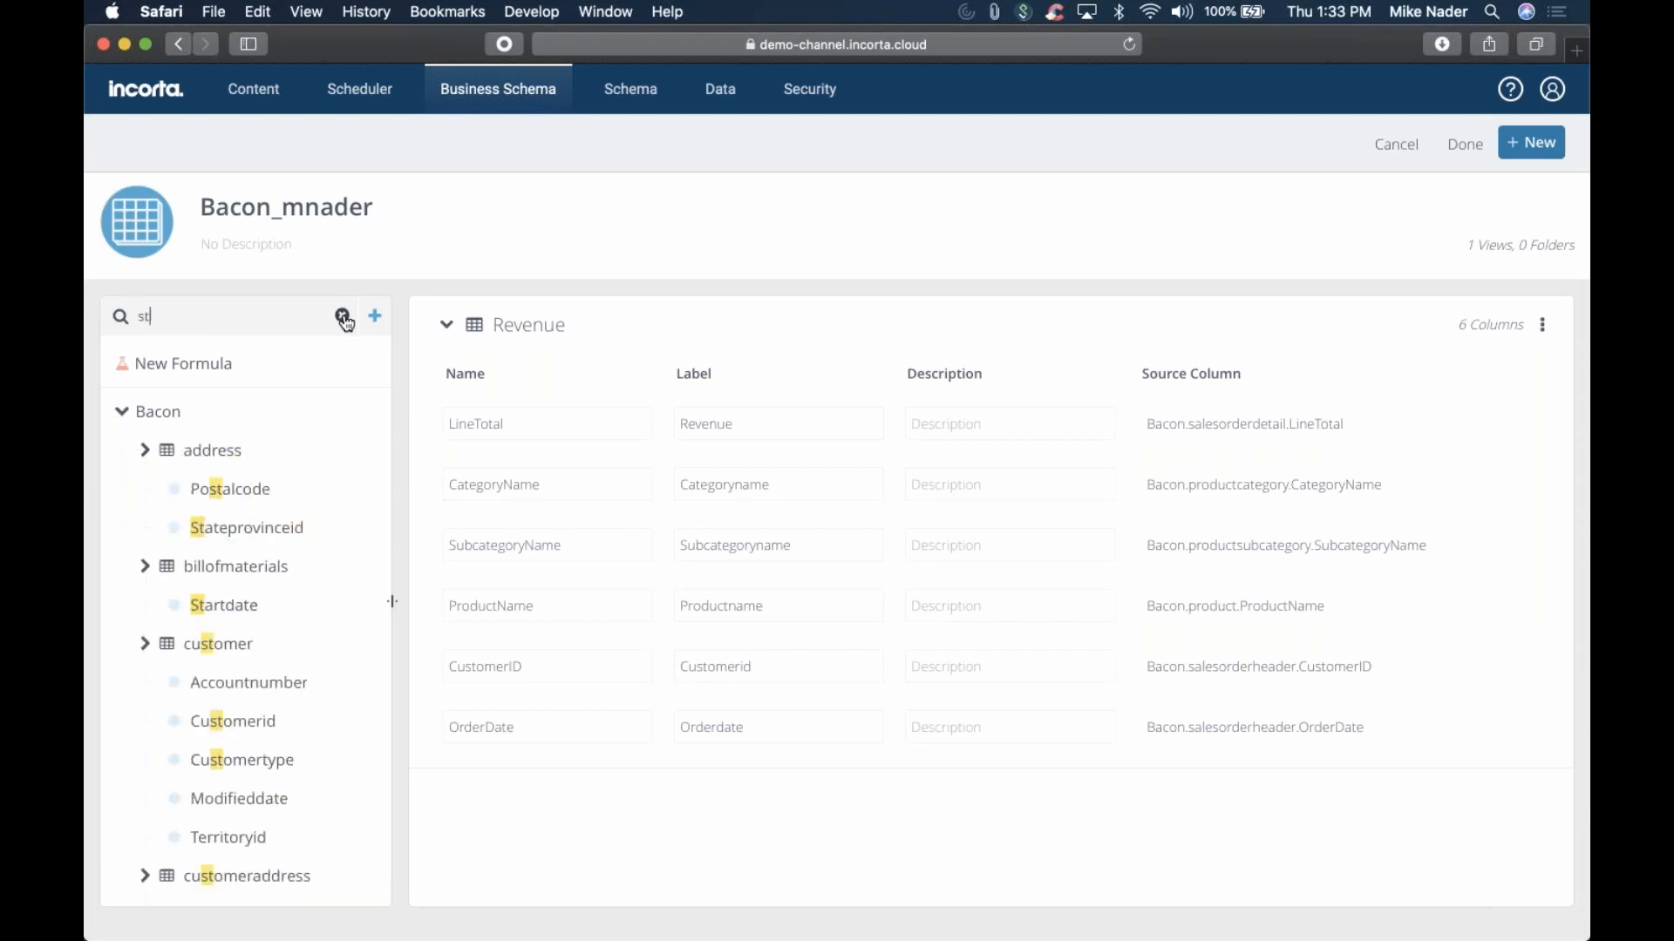
pyautogui.write('ate')
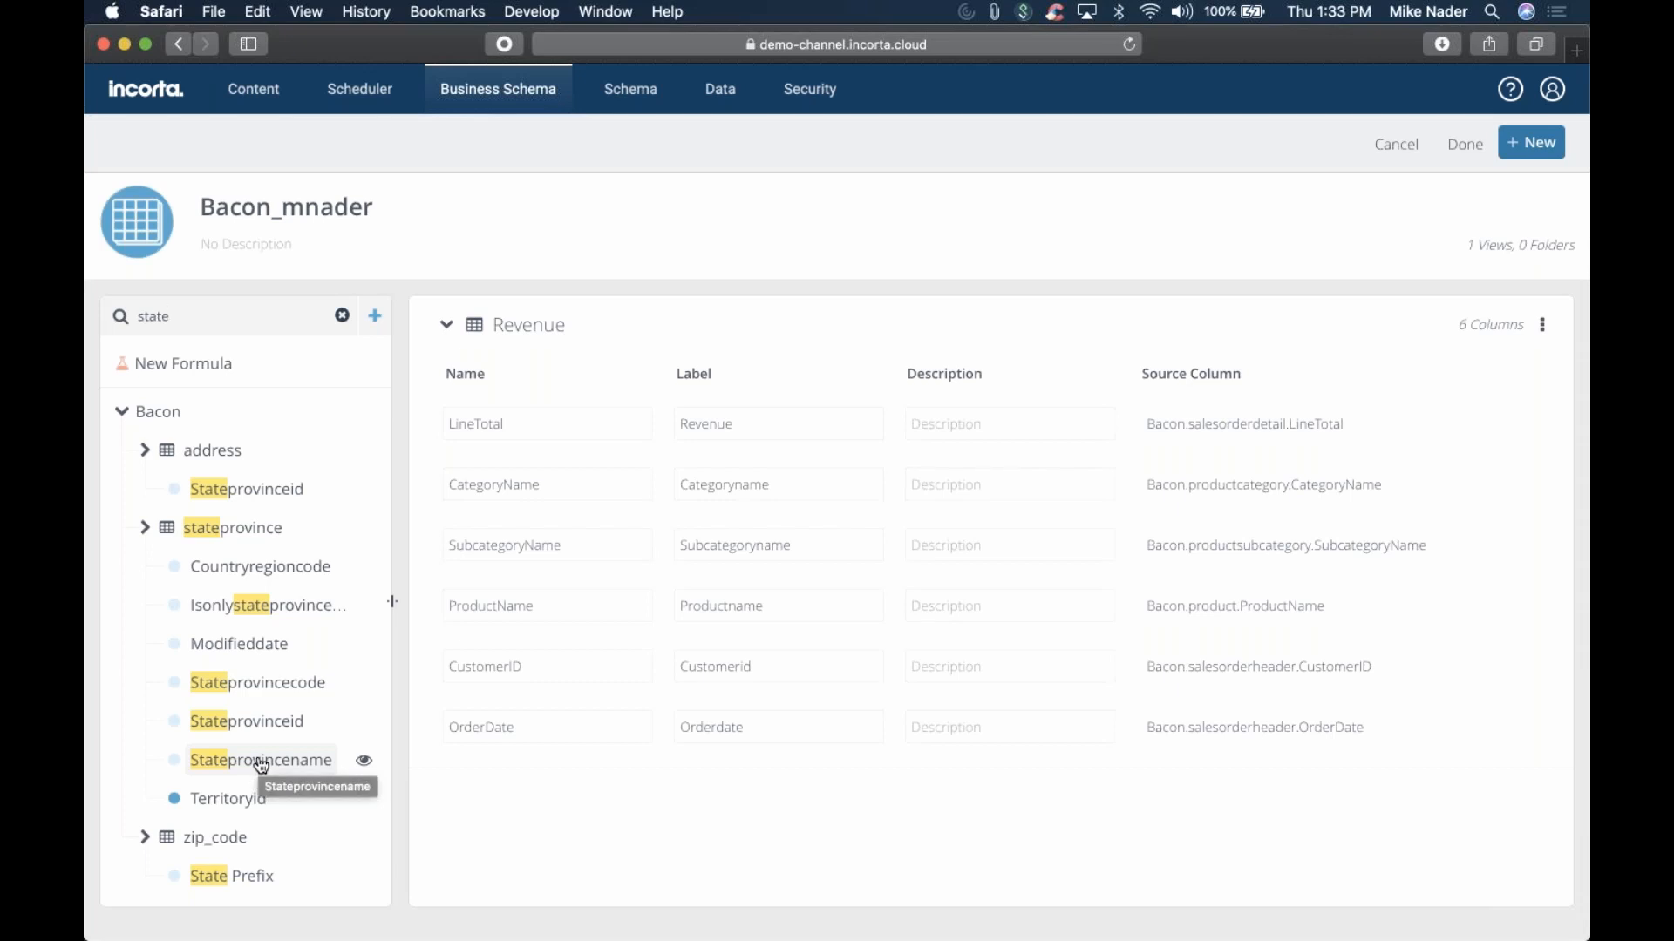
pyautogui.moveTo(354, 751); pyautogui.dragTo(634, 753)
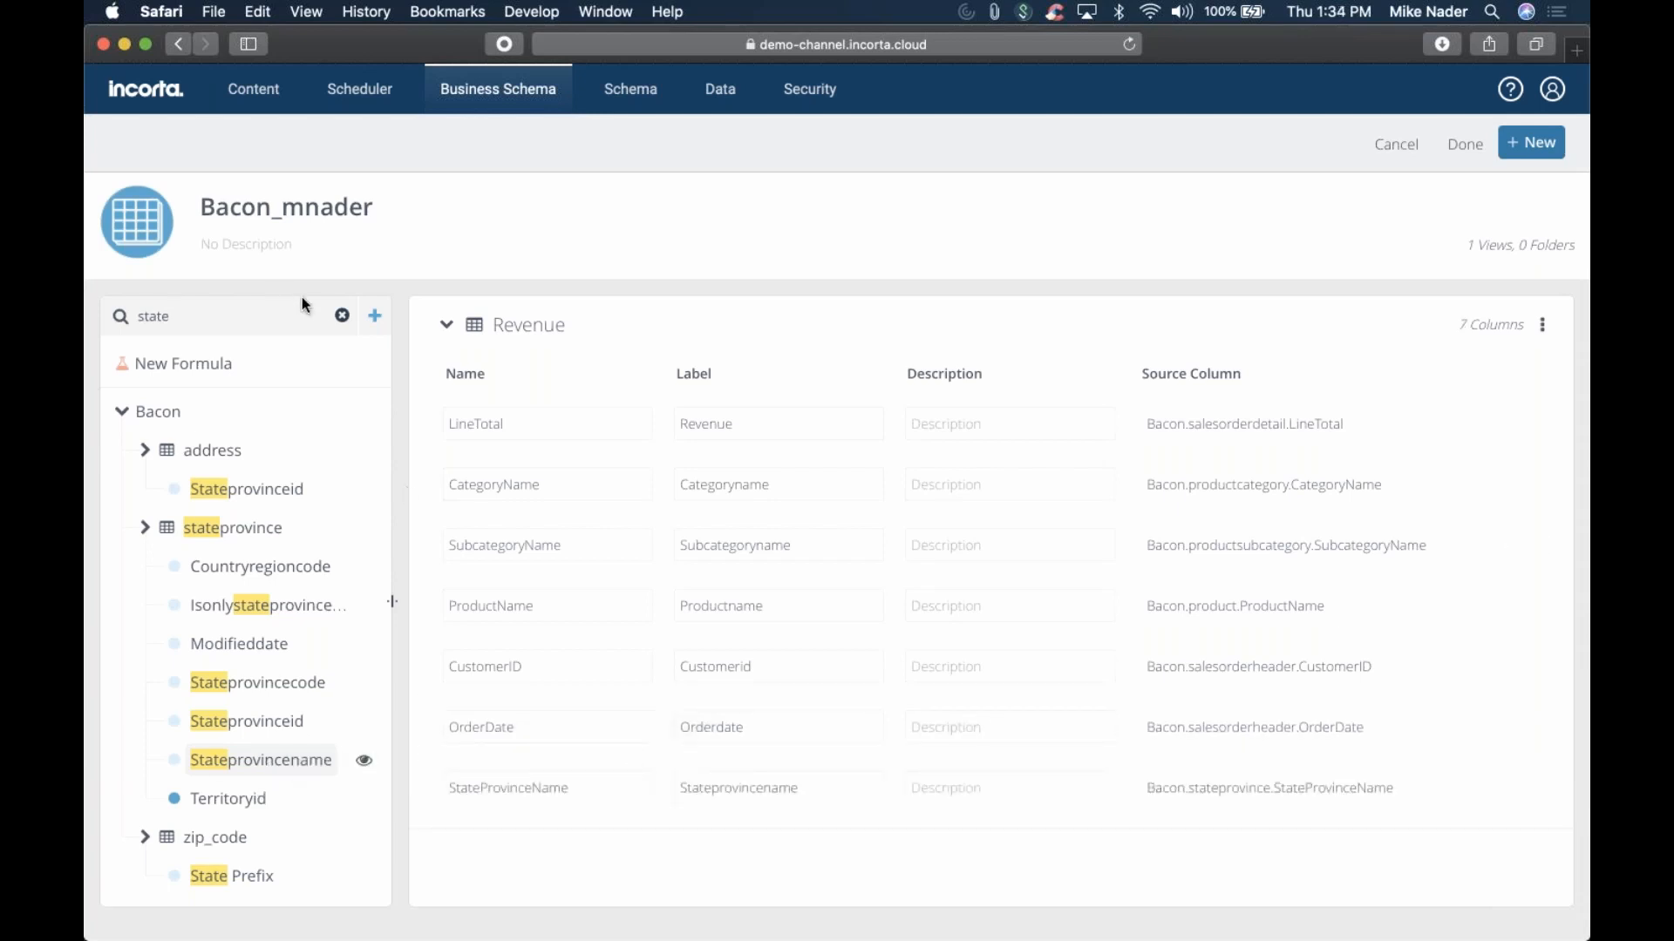
pyautogui.click(342, 319)
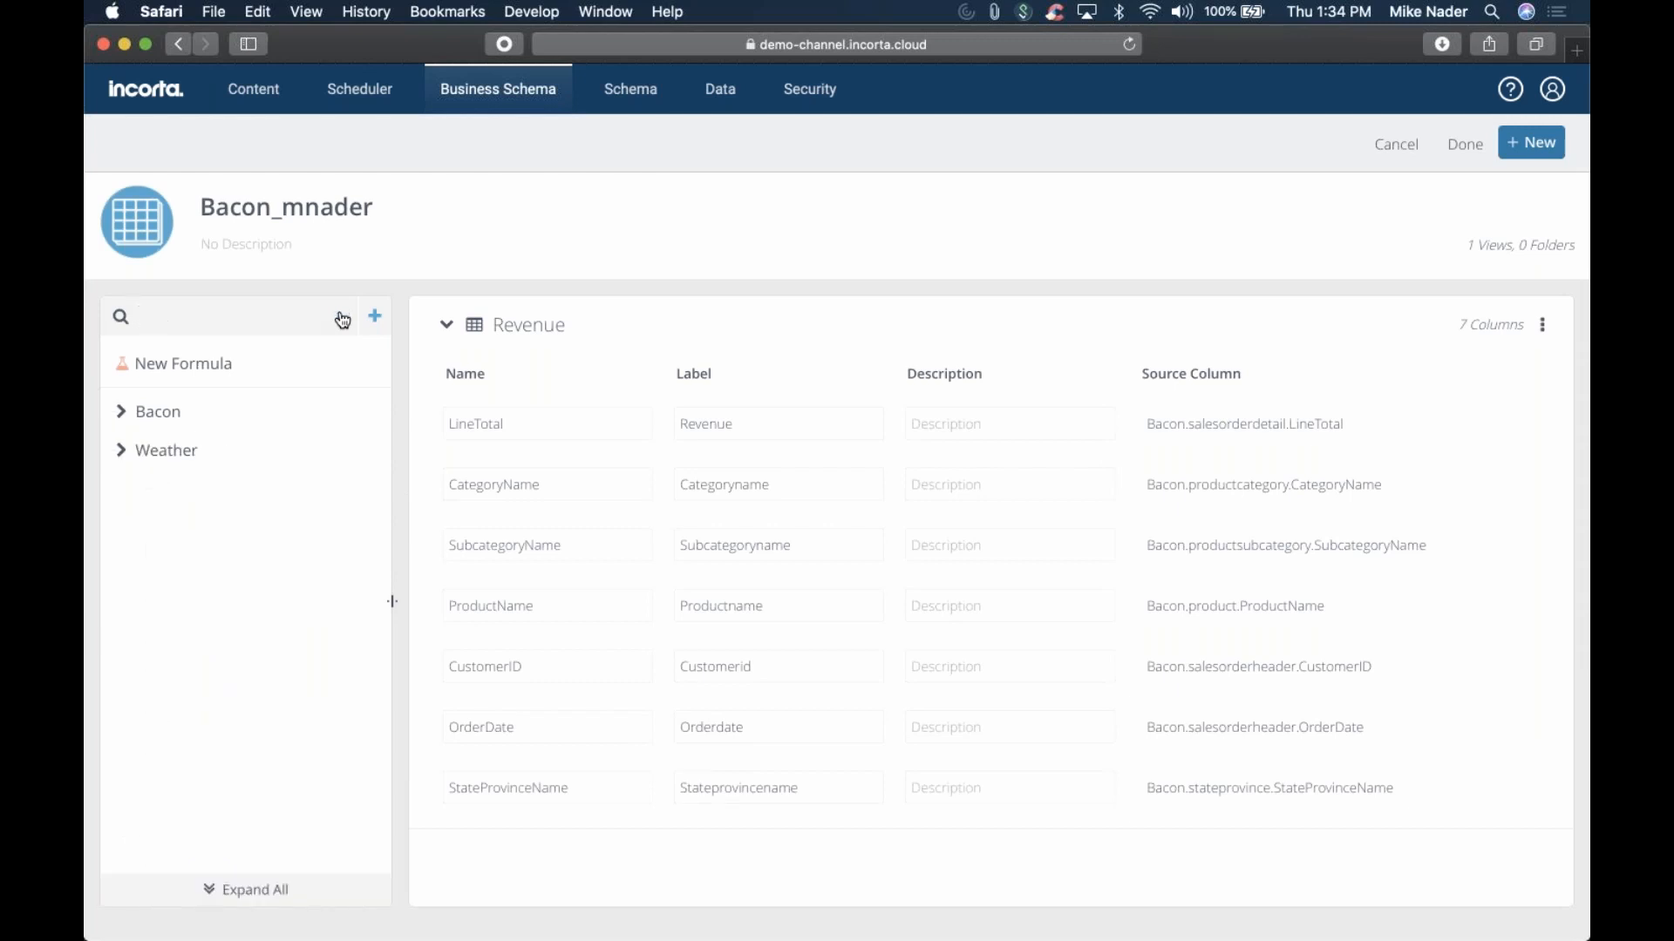
# Search the data tree for zip and add Zip from salesorderheader at the end of the Revenue view
pyautogui.write('zip')
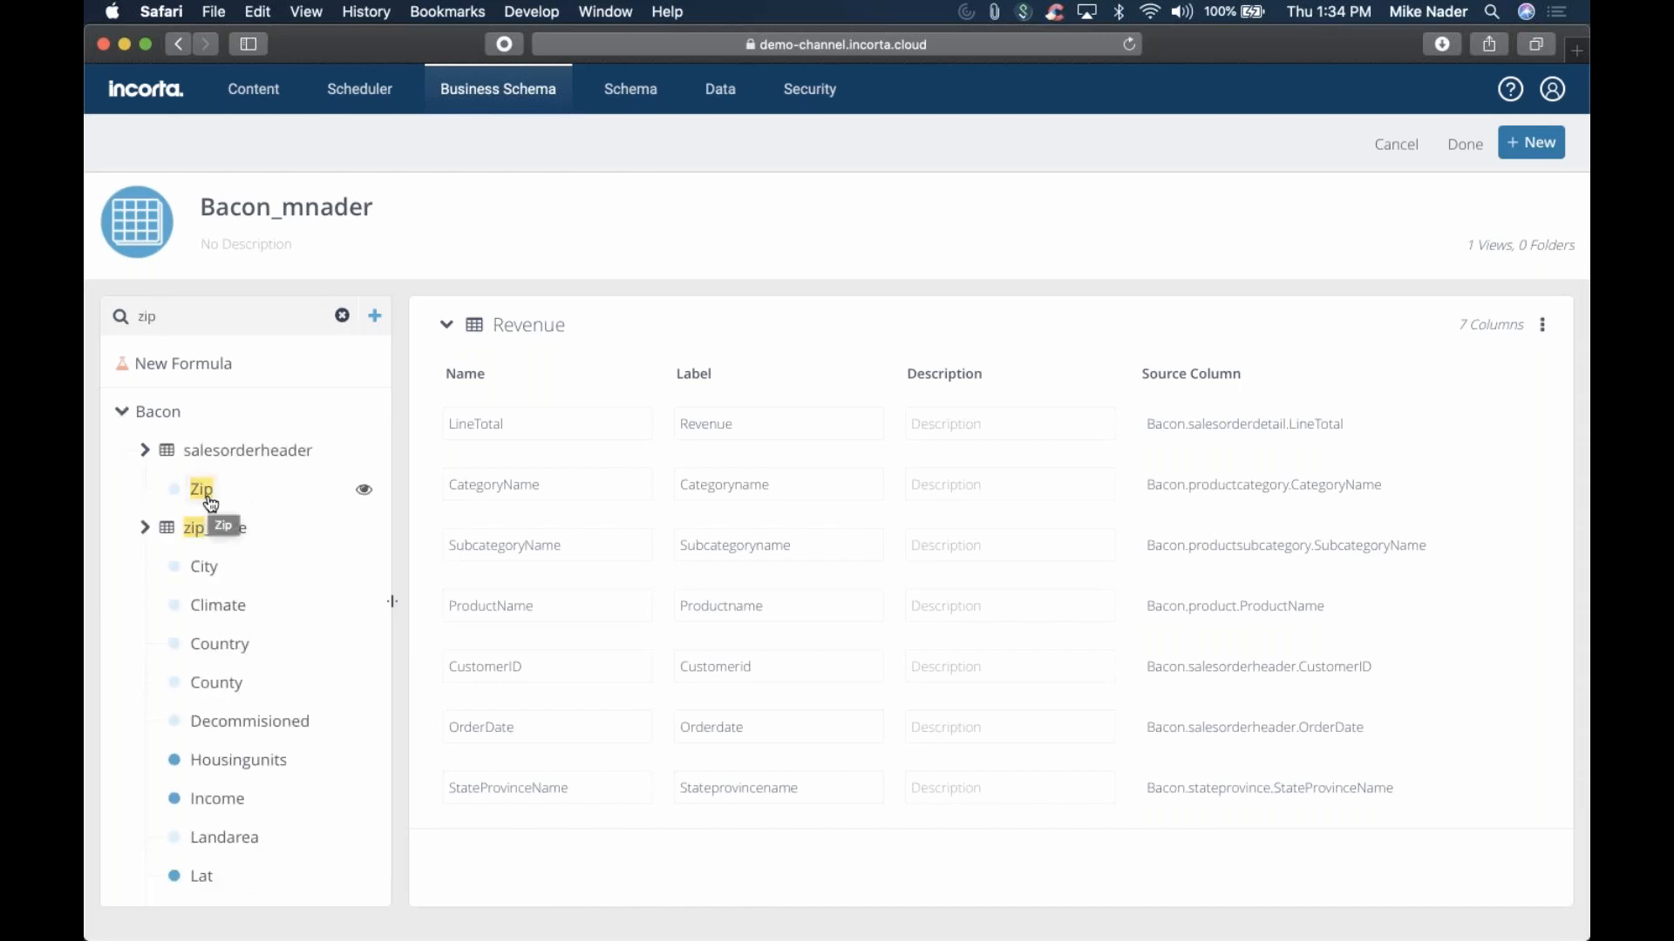
pyautogui.moveTo(199, 500); pyautogui.dragTo(569, 830)
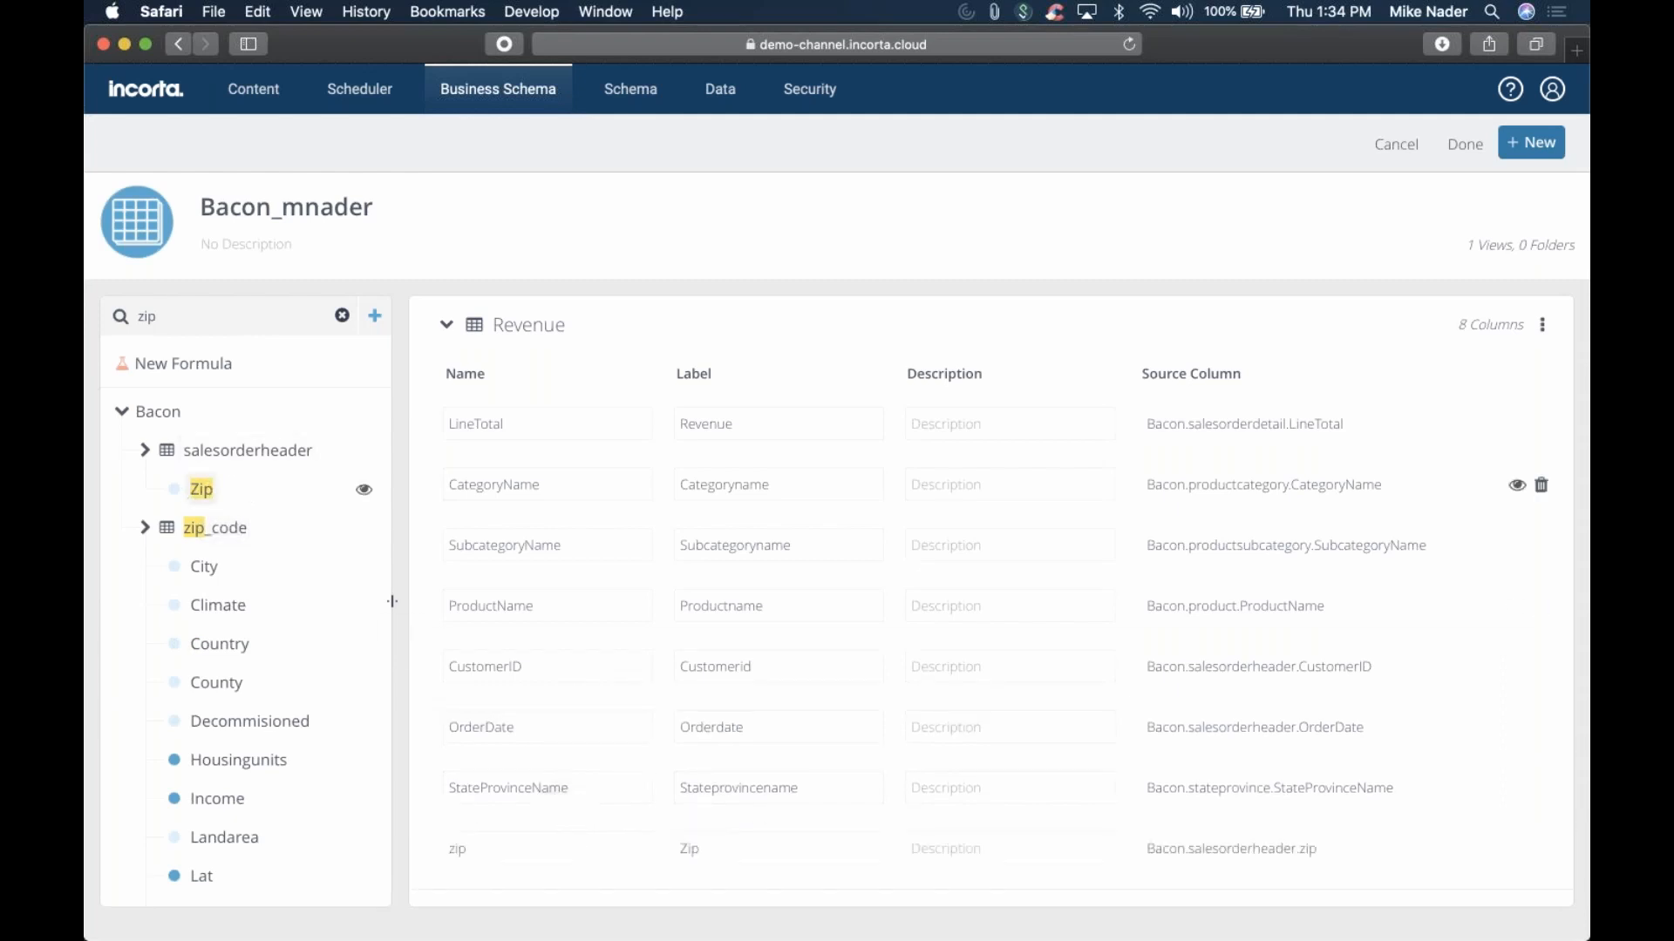
pyautogui.click(343, 322)
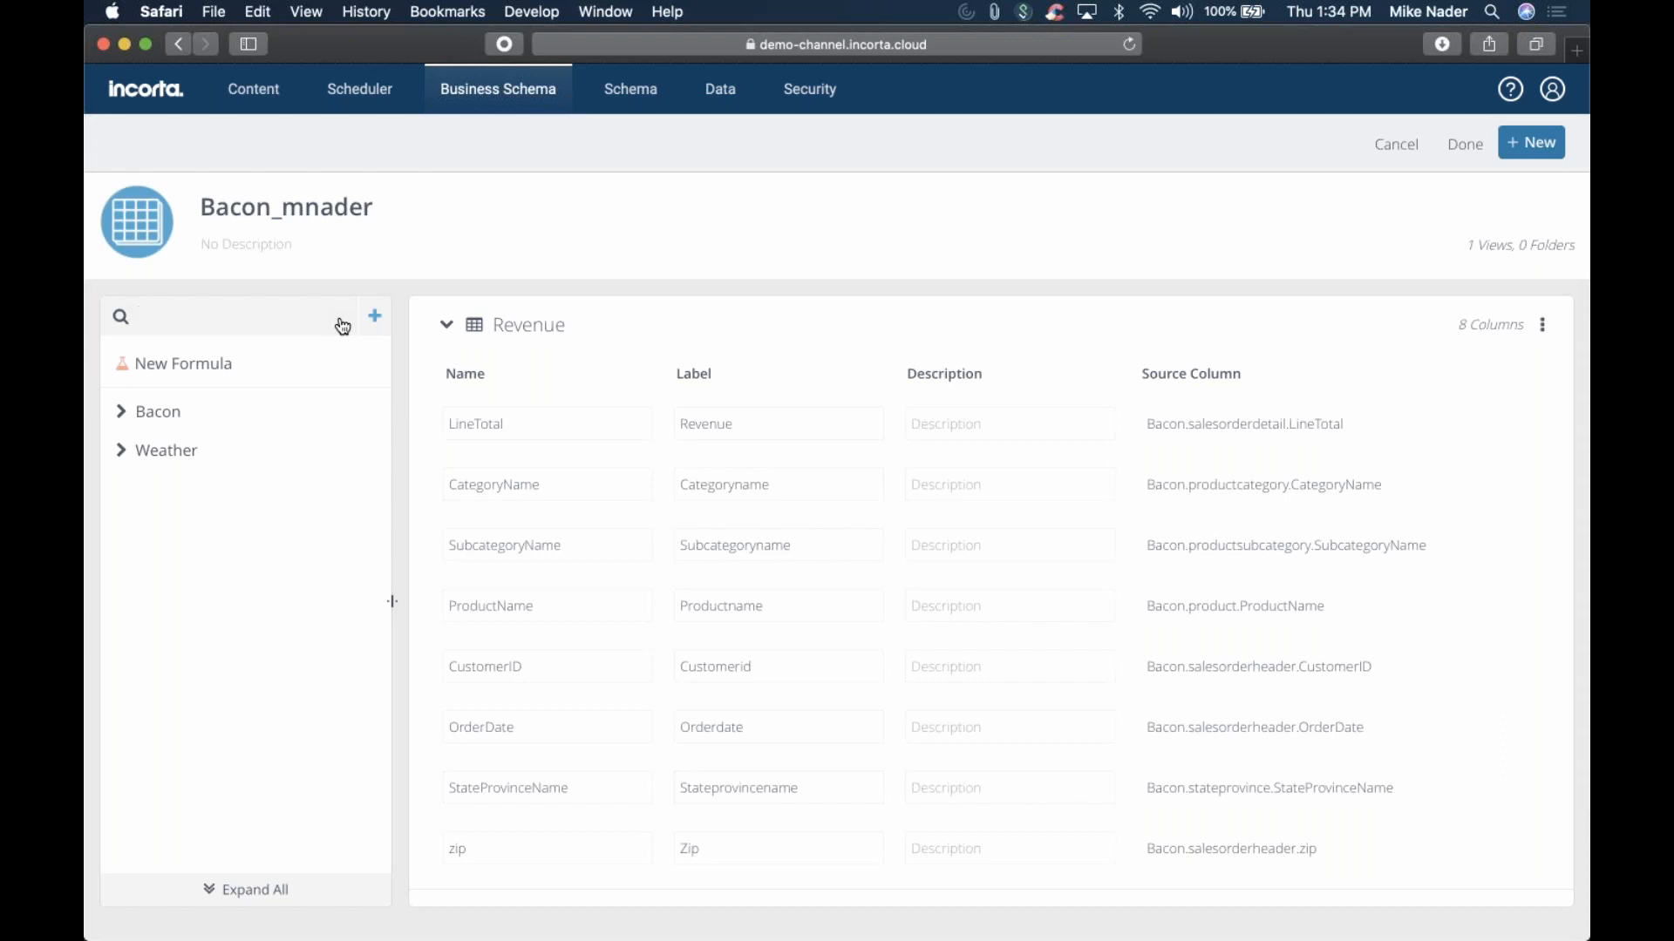
# Search the data tree for temp and add Max Temp (f) from Weather_2010_2014 directly below LineTotal in the Revenue view
pyautogui.write('temp')
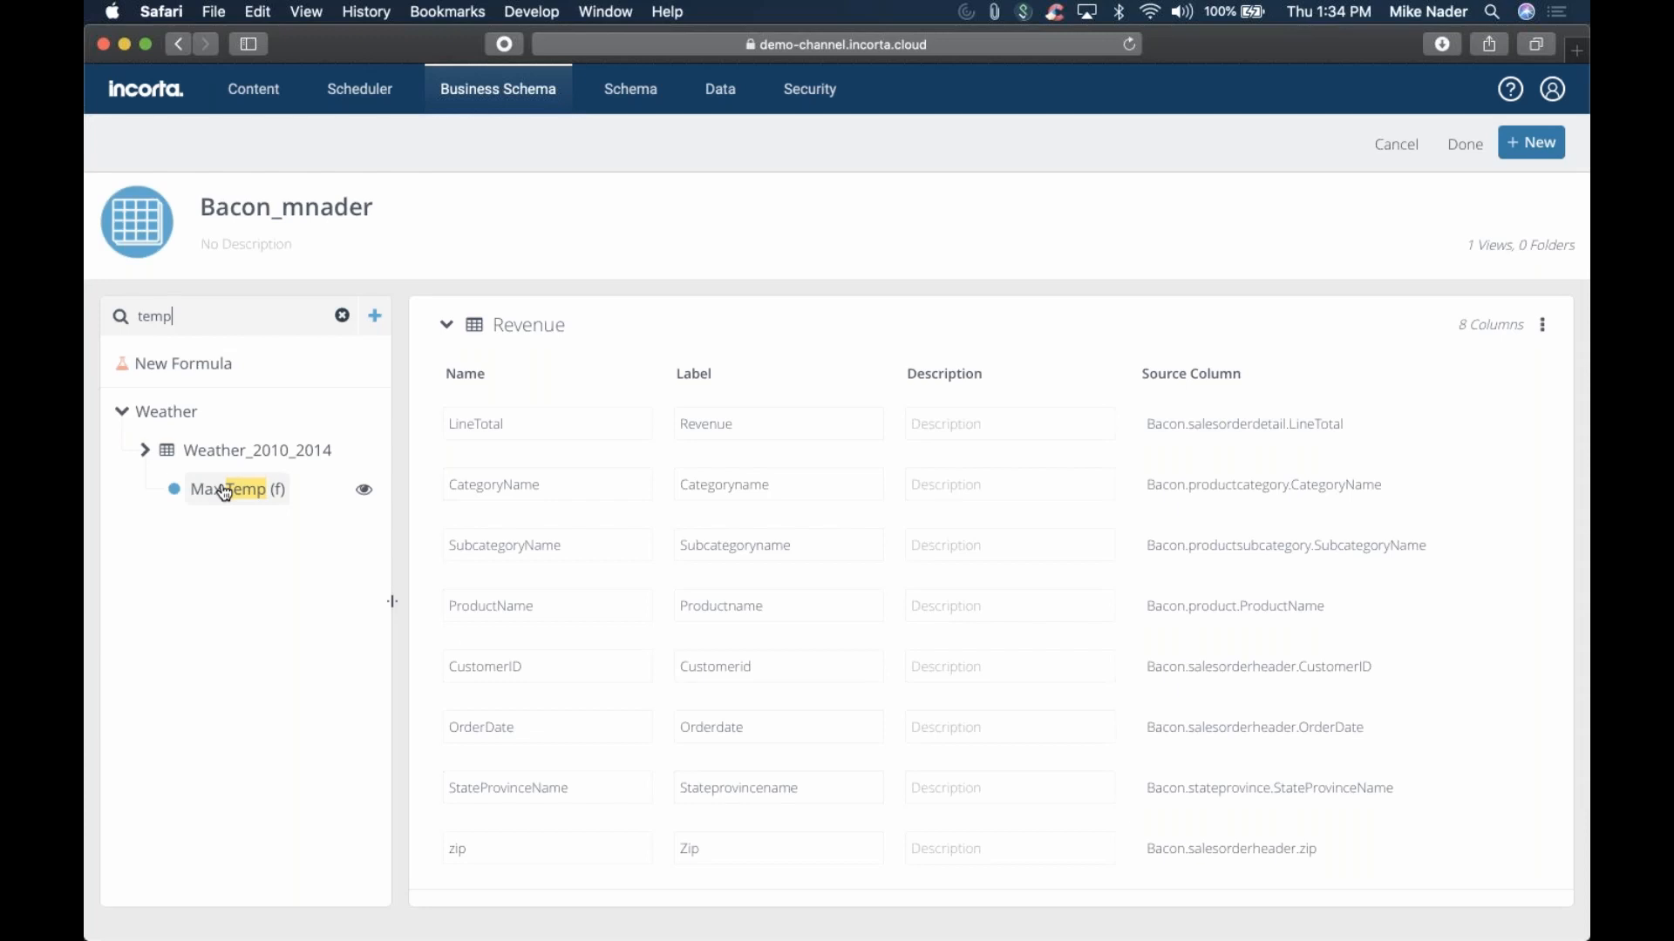
pyautogui.moveTo(226, 492); pyautogui.dragTo(490, 469)
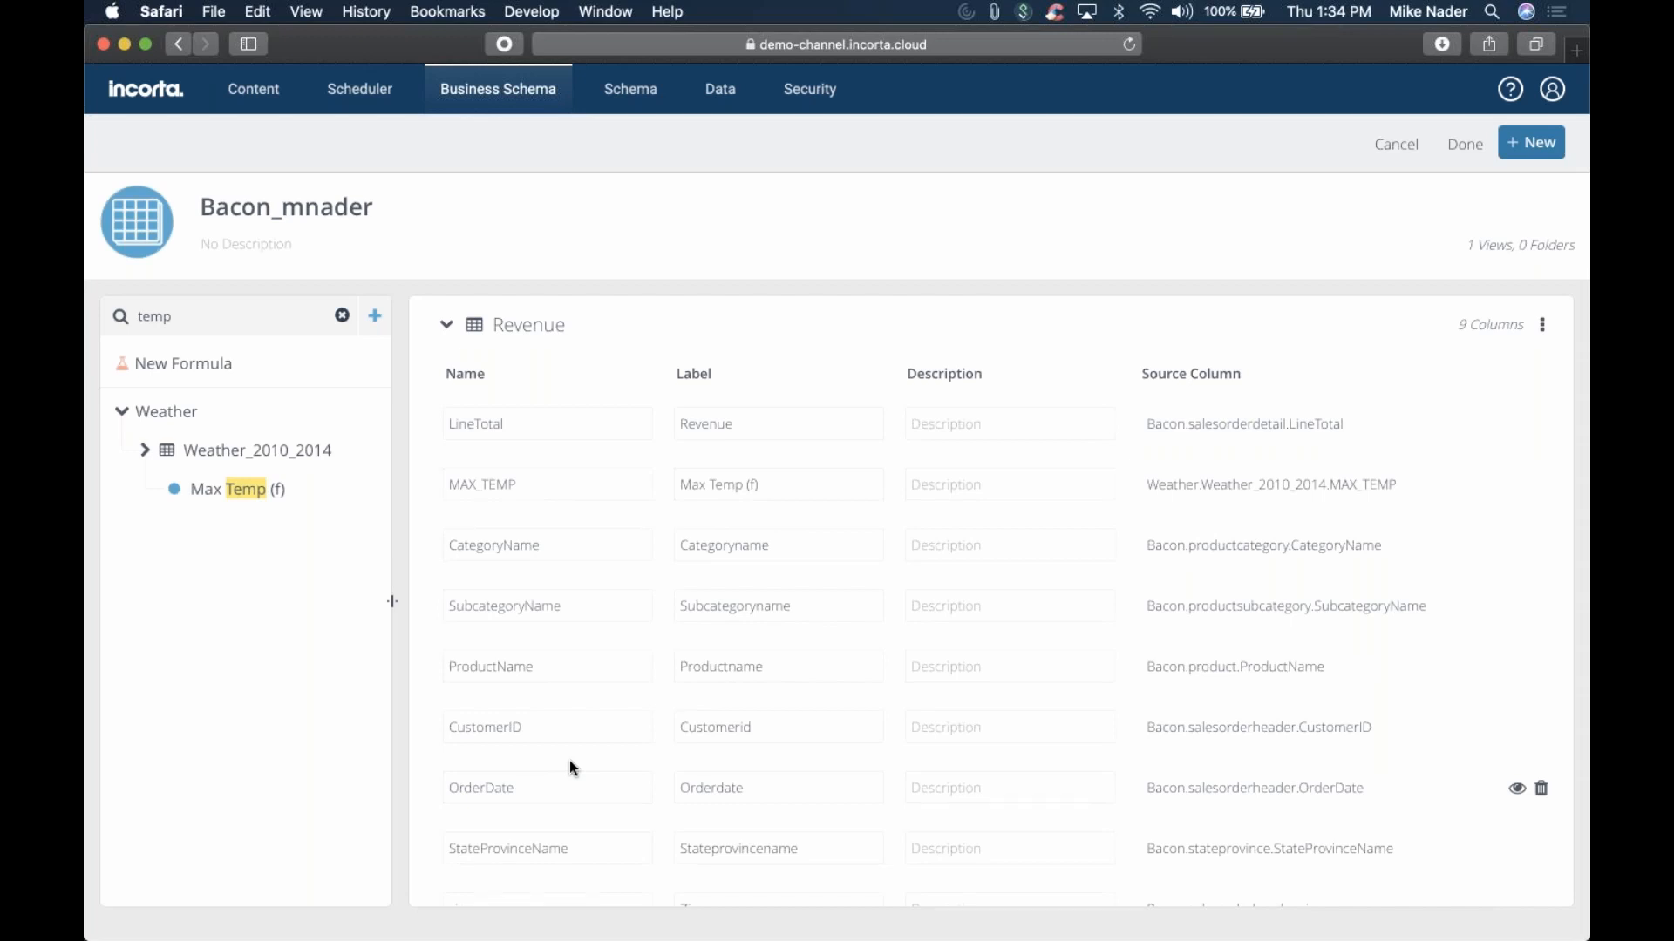
pyautogui.click(344, 319)
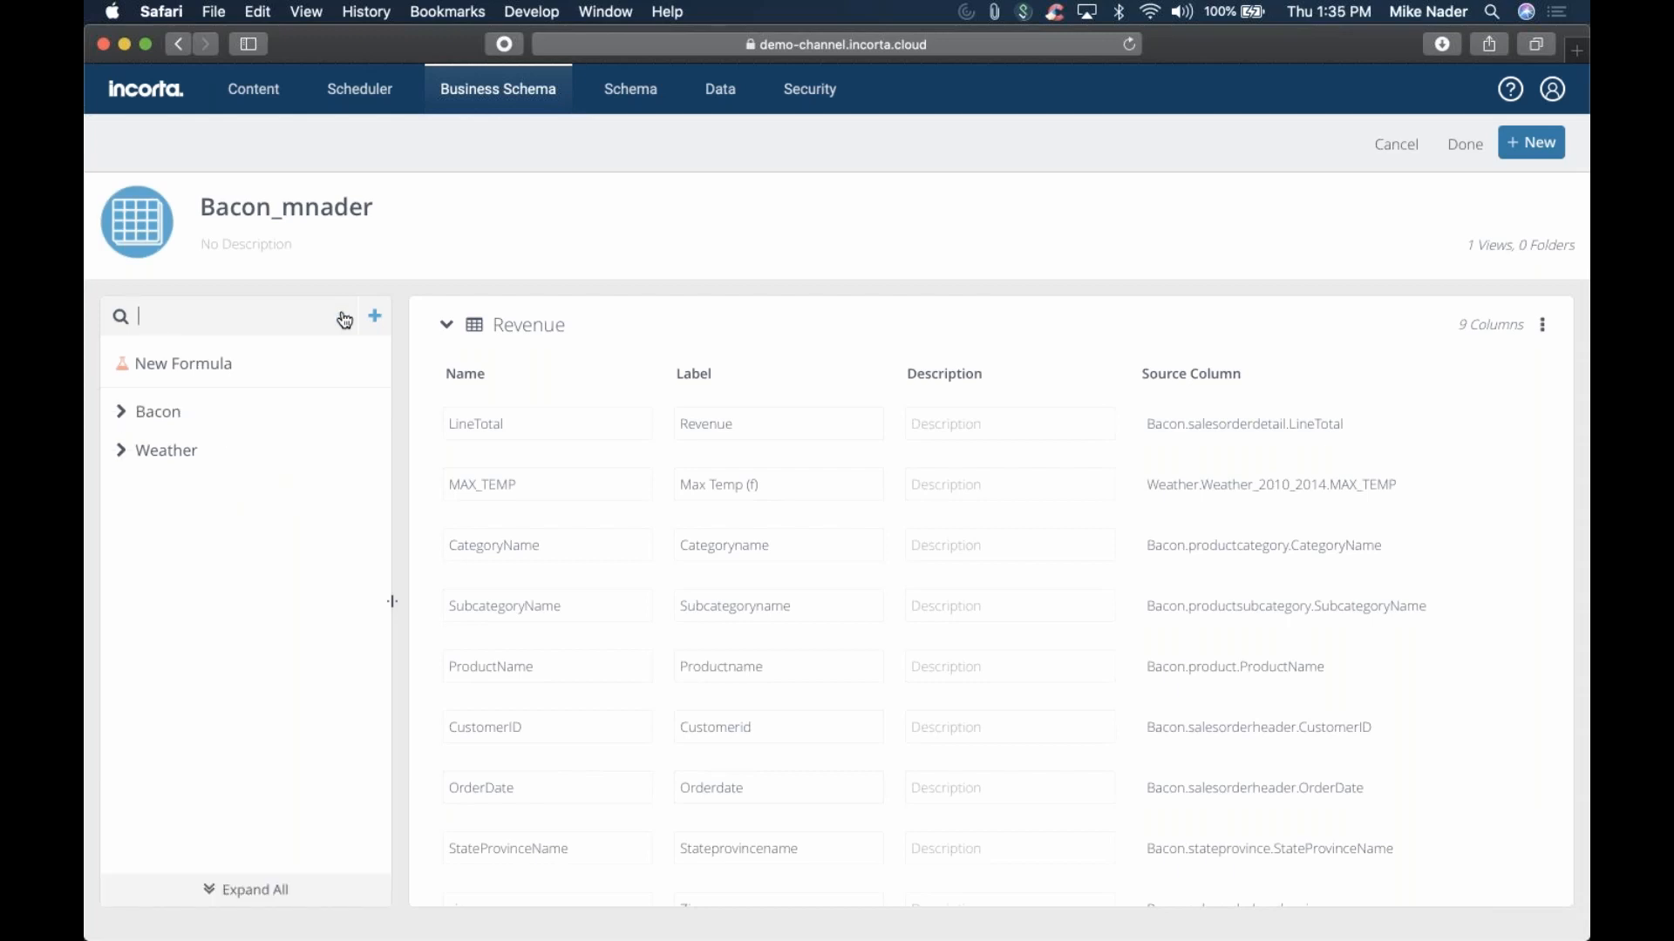
# Search the data tree for orderqty and add Orderqty from salesorderdetail directly below LineTotal in the Revenue view
pyautogui.write('orderqty')
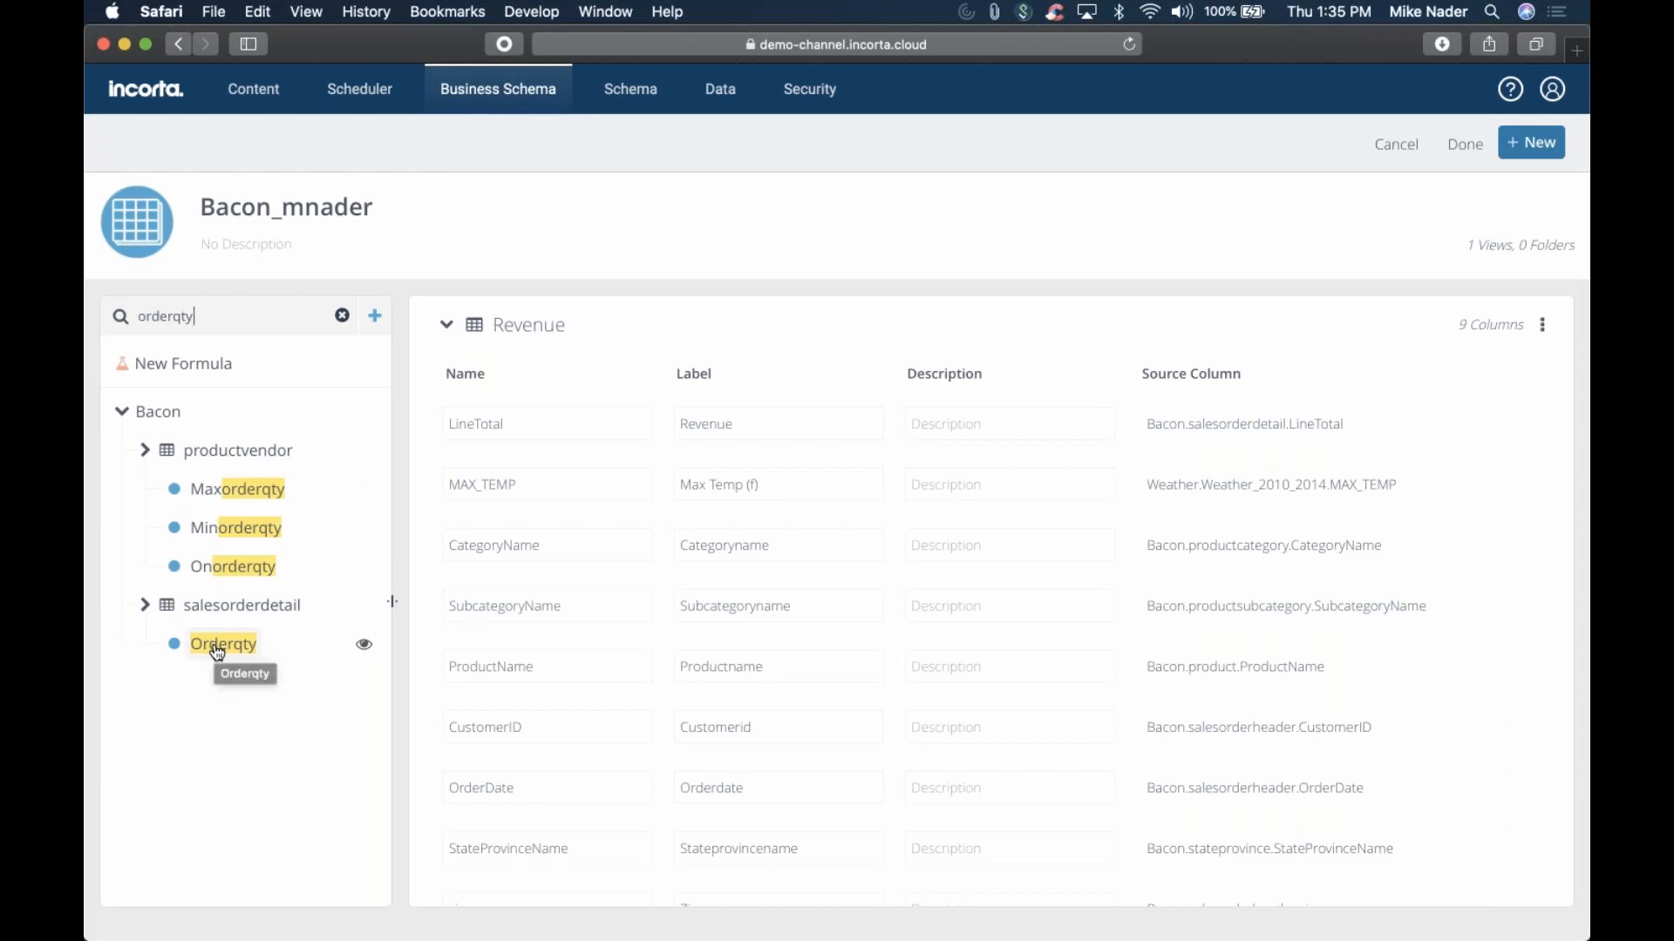
pyautogui.moveTo(218, 652); pyautogui.dragTo(623, 463)
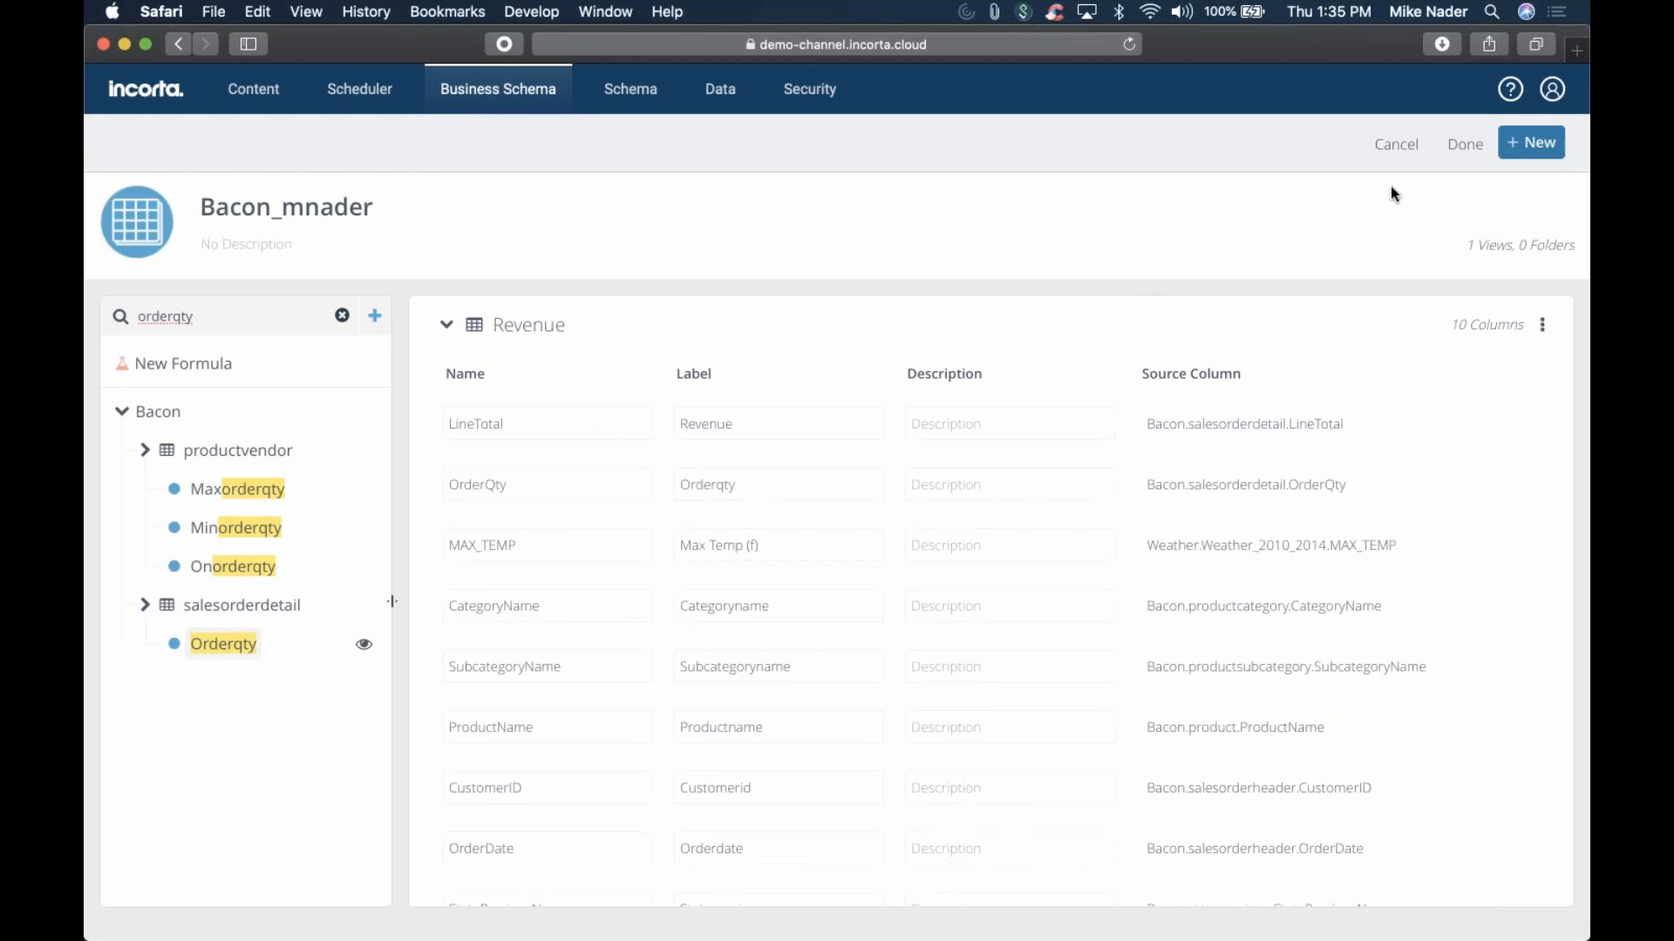
# Finish editing the Revenue view and open the business schema's data for exploration
pyautogui.click(1463, 155)
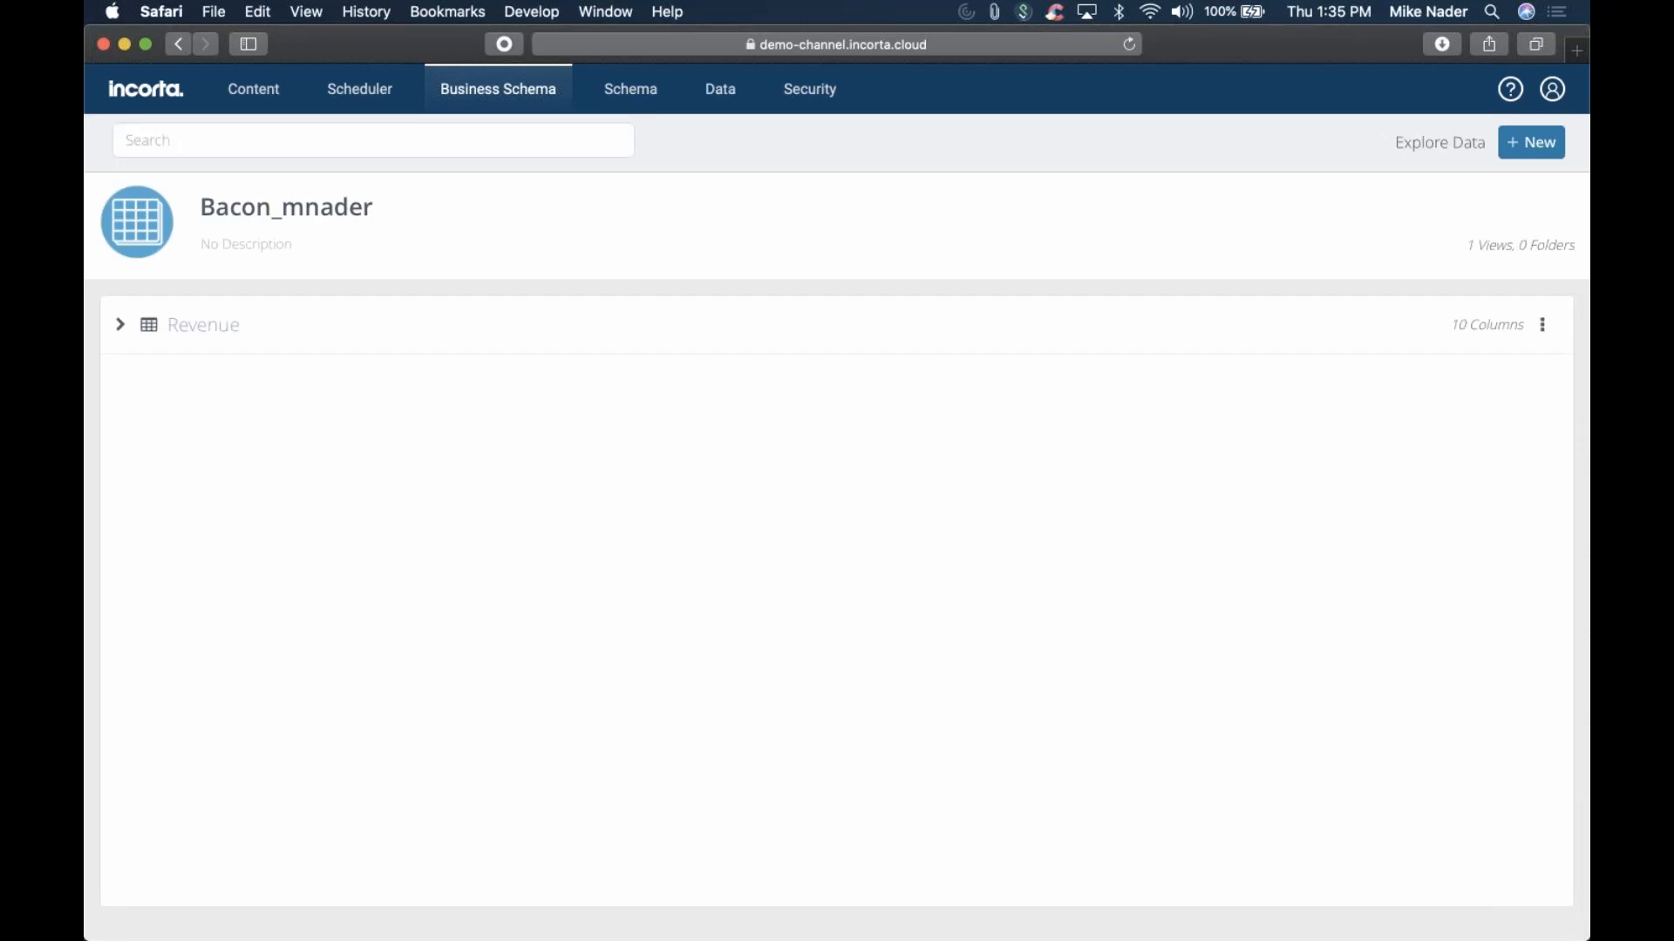
pyautogui.click(121, 325)
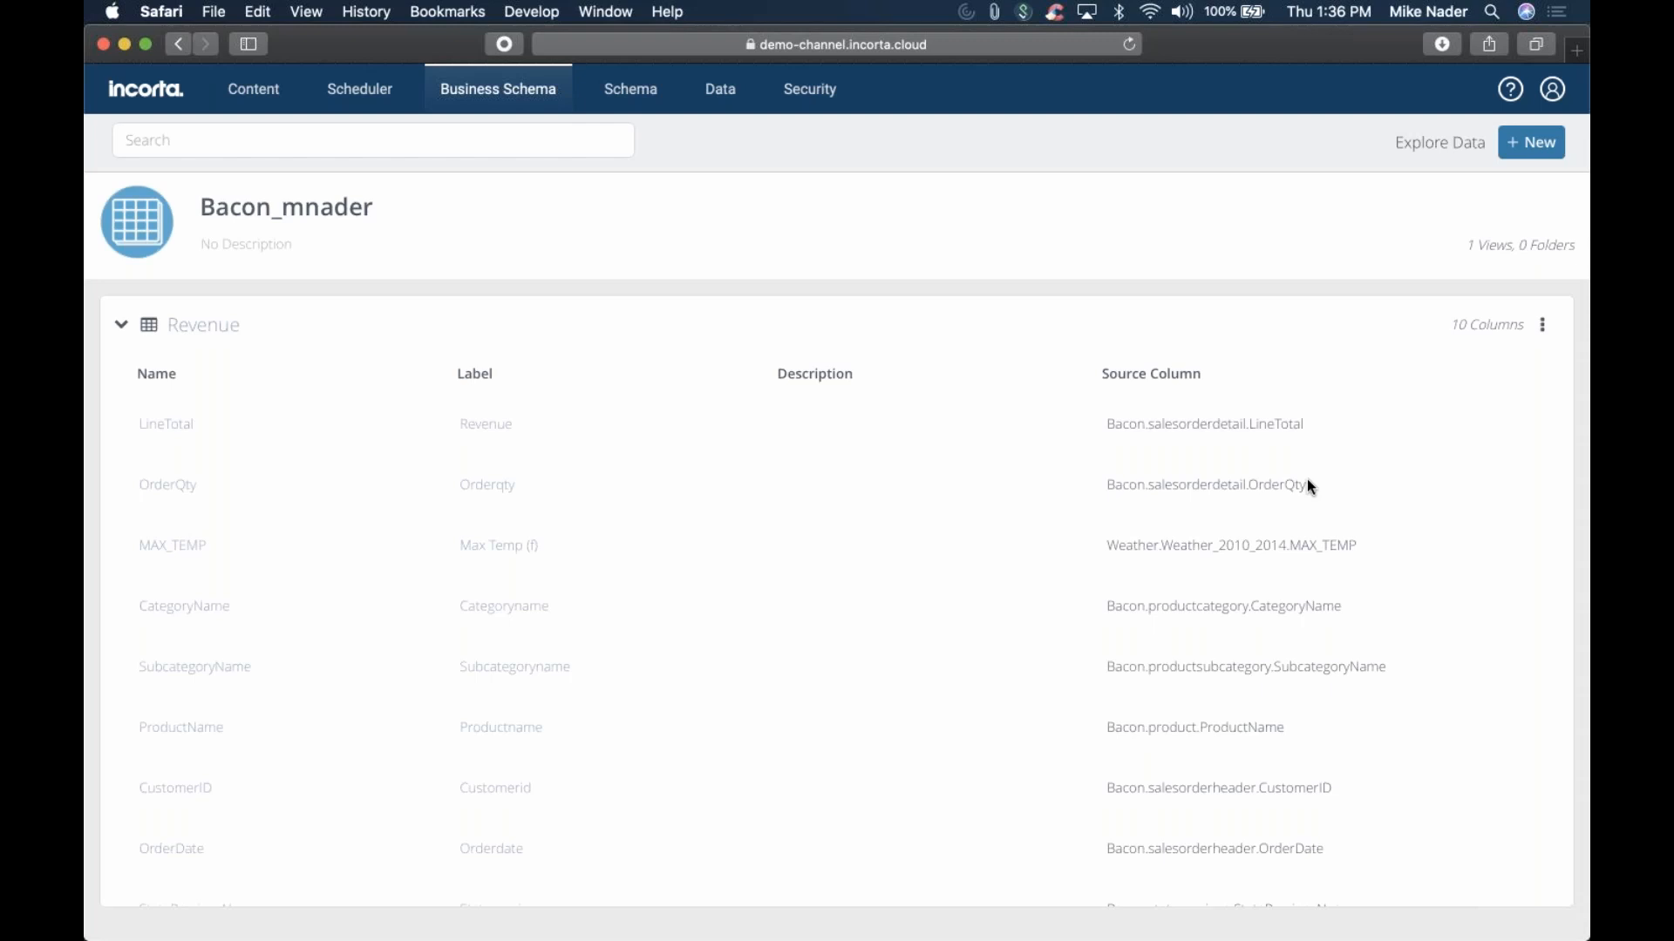
pyautogui.click(1434, 147)
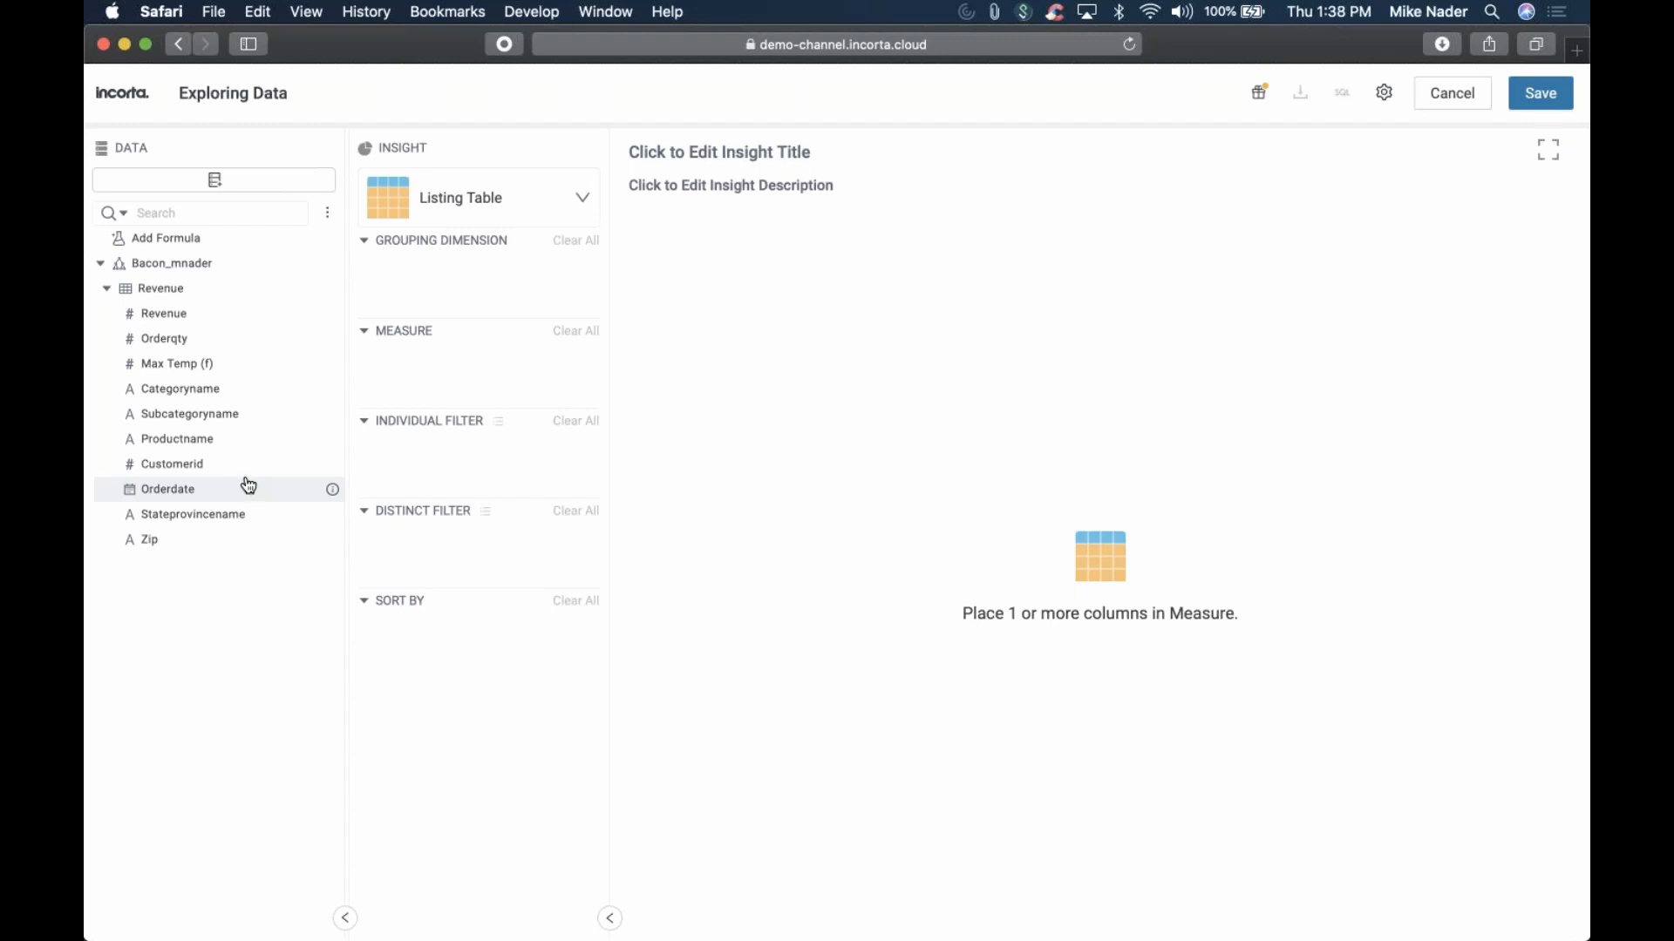
# Change the insight's visualization from a listing table to a Line chart
pyautogui.click(565, 217)
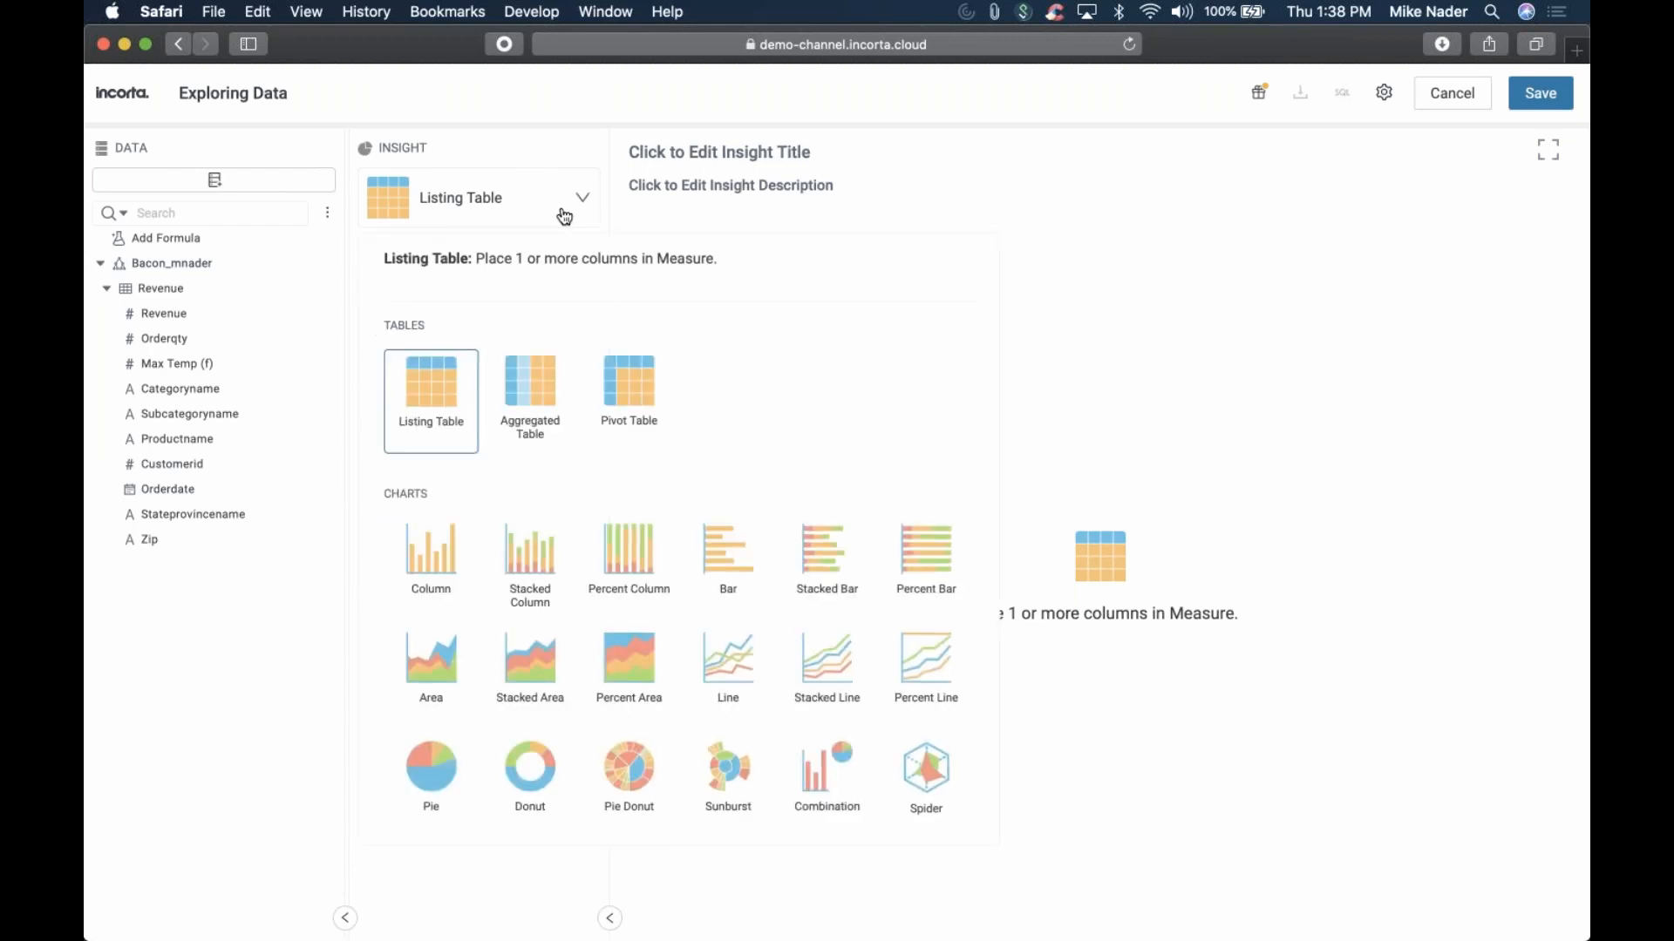
pyautogui.scroll(-5, 796, 649)
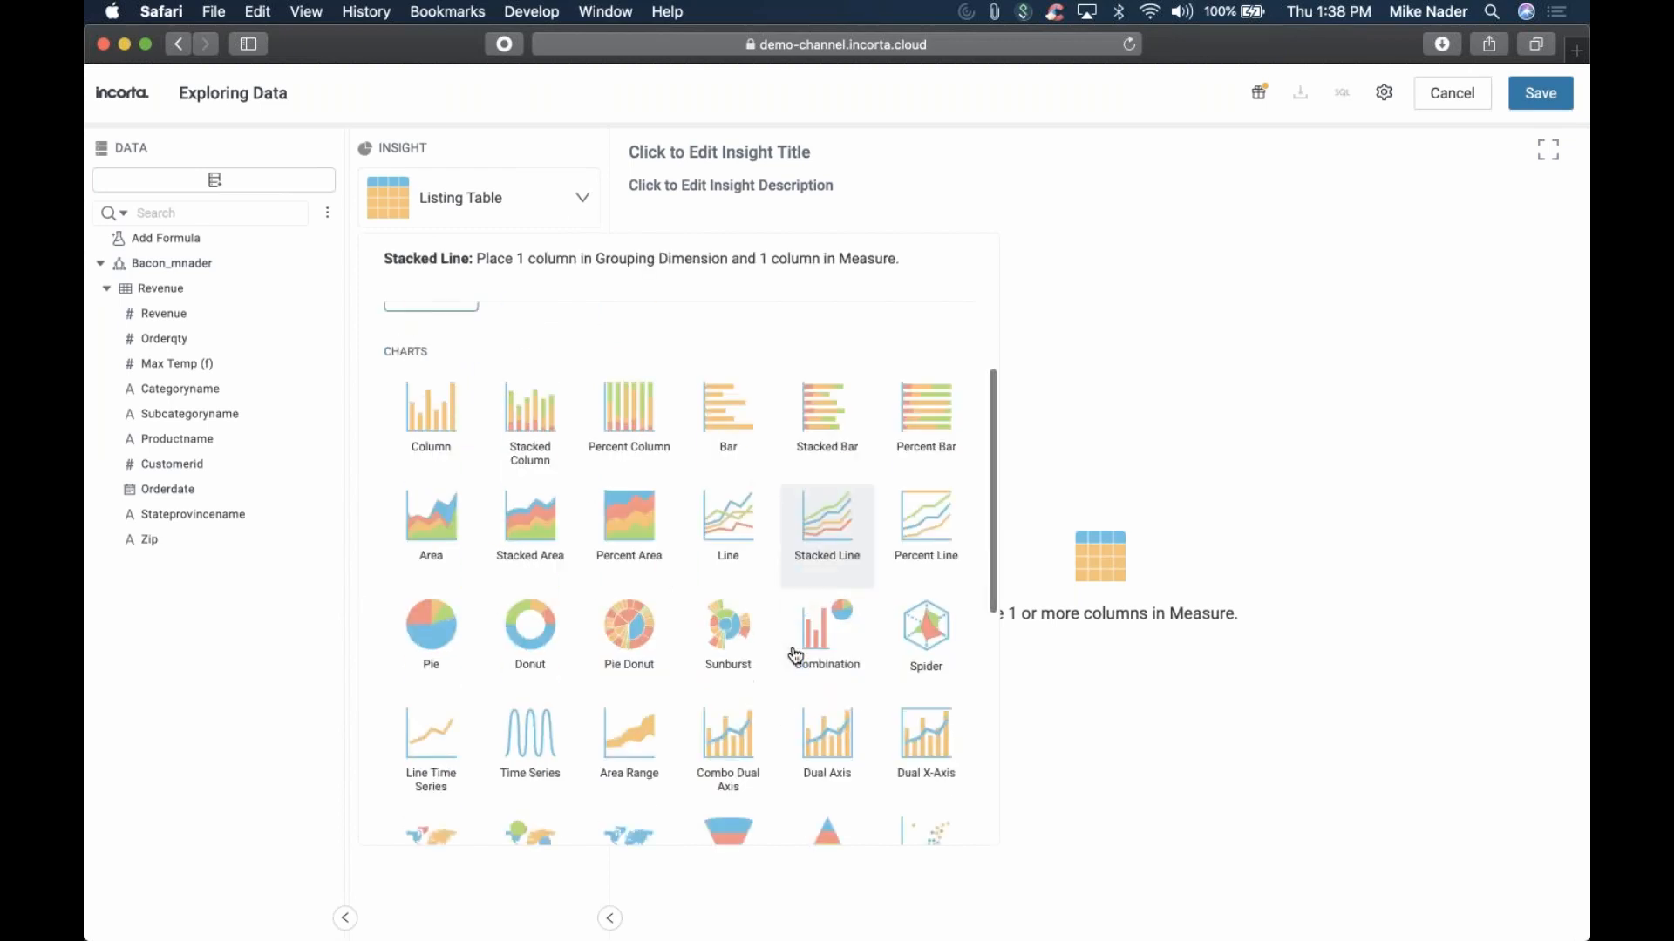
pyautogui.scroll(-5, 796, 652)
pyautogui.scroll(5, 872, 610)
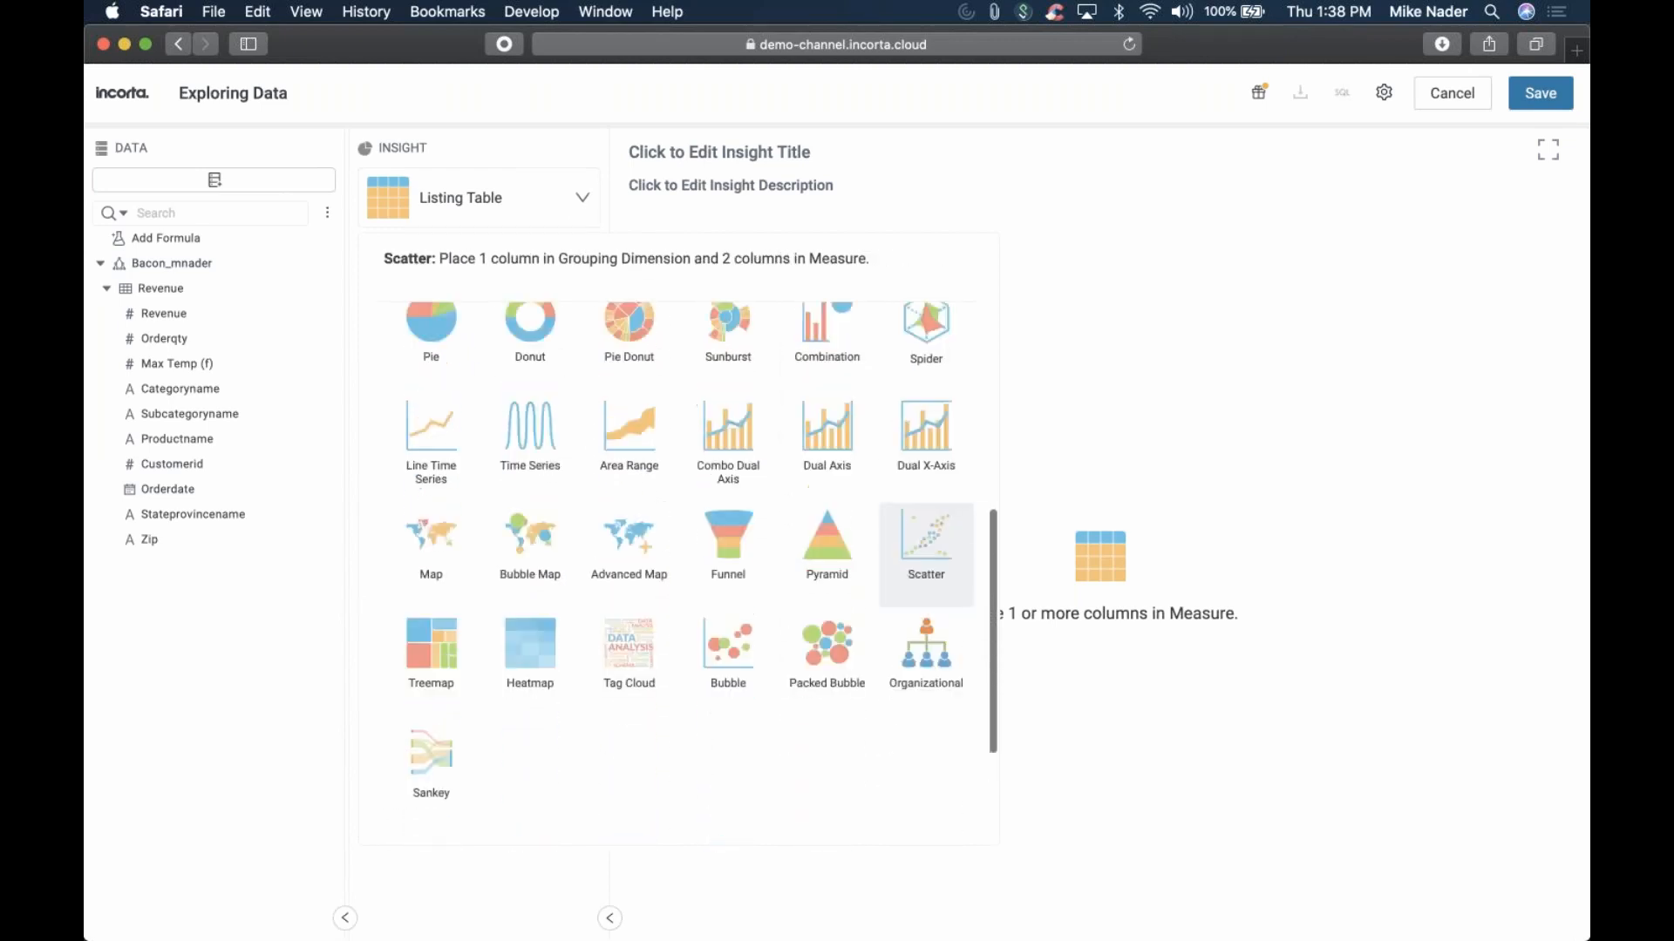
pyautogui.scroll(3, 872, 611)
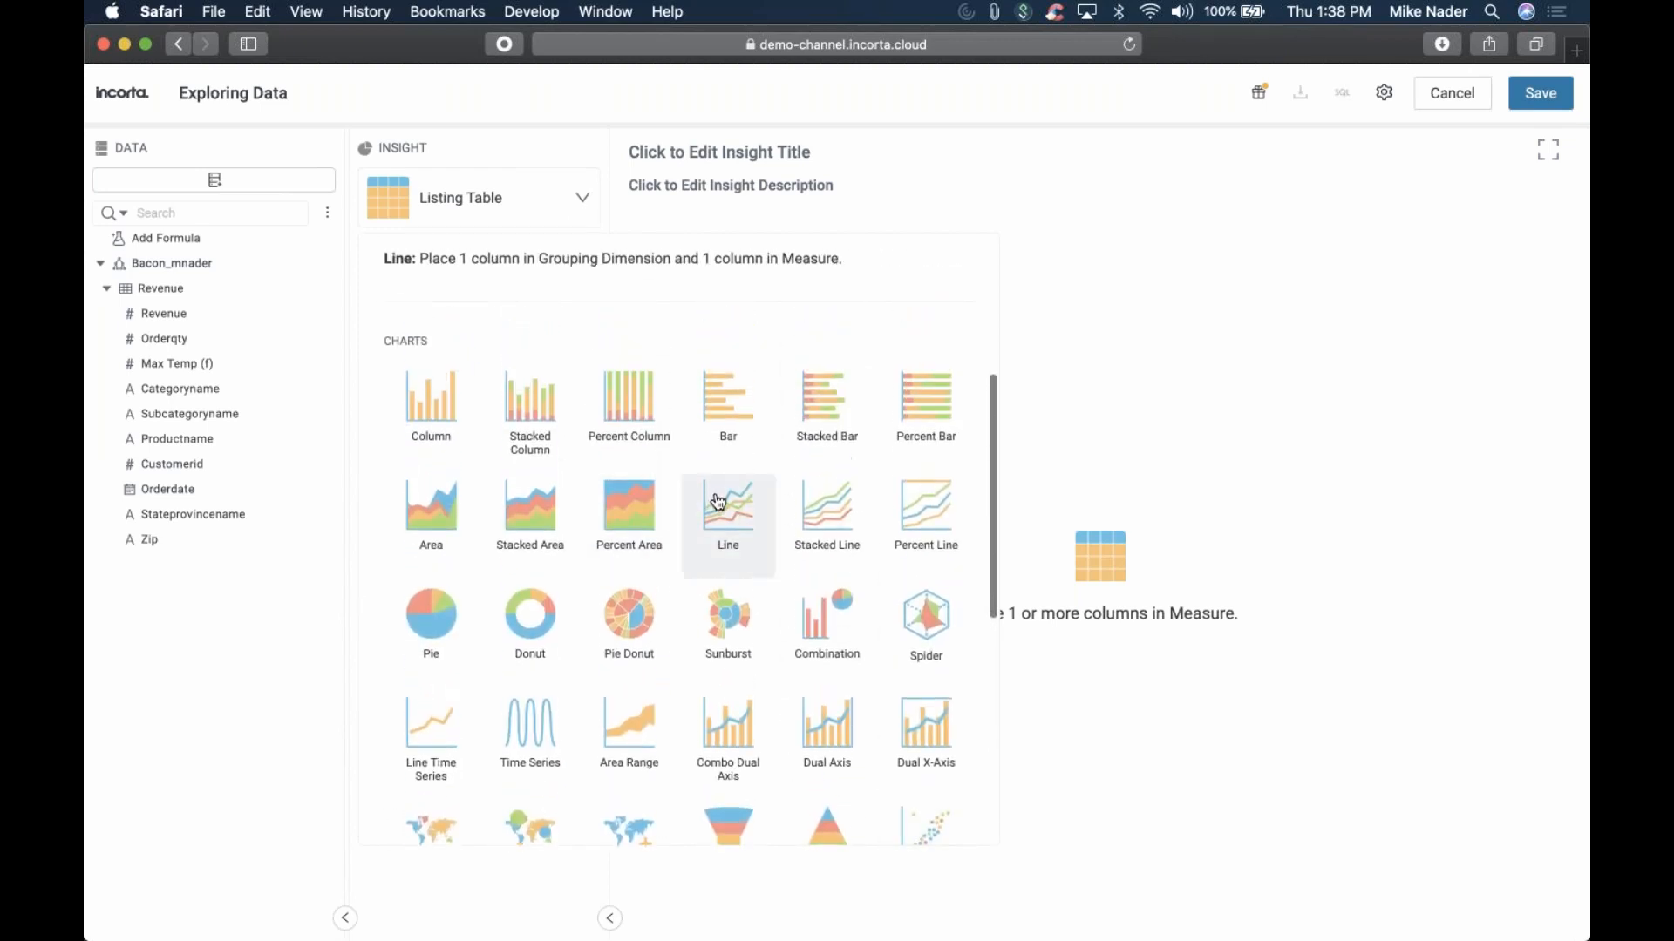
pyautogui.click(719, 515)
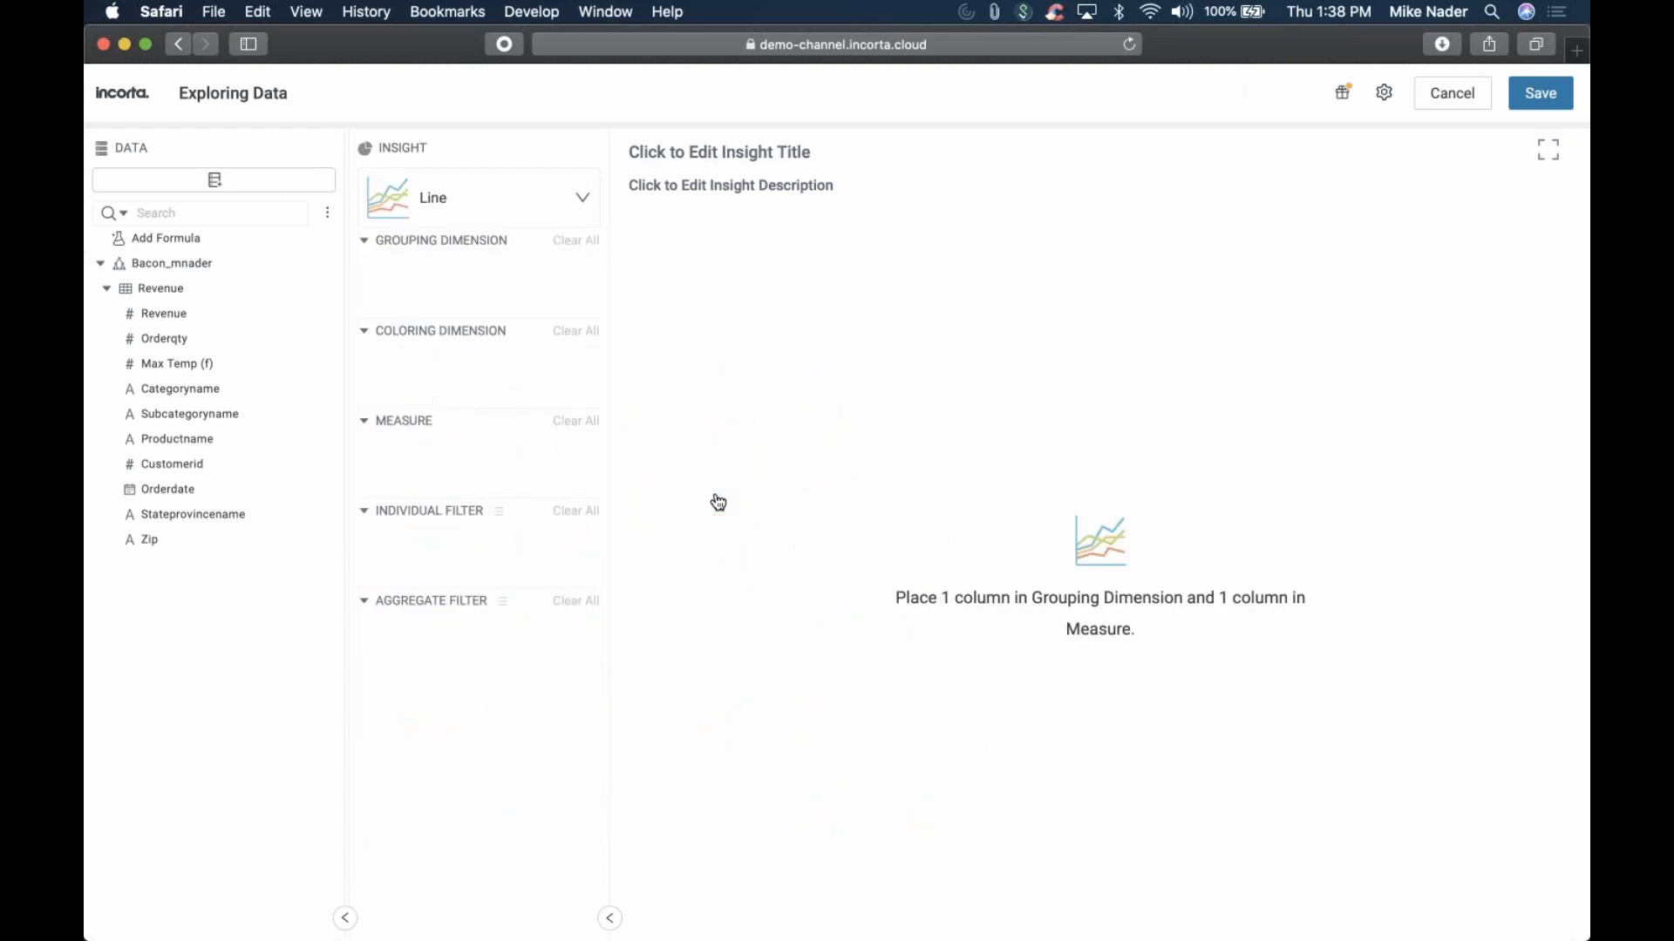
# Plot Revenue as the measure, with Categoryname as coloring dimension and Max Temp (f) as grouping dimension
pyautogui.moveTo(159, 321); pyautogui.dragTo(487, 453)
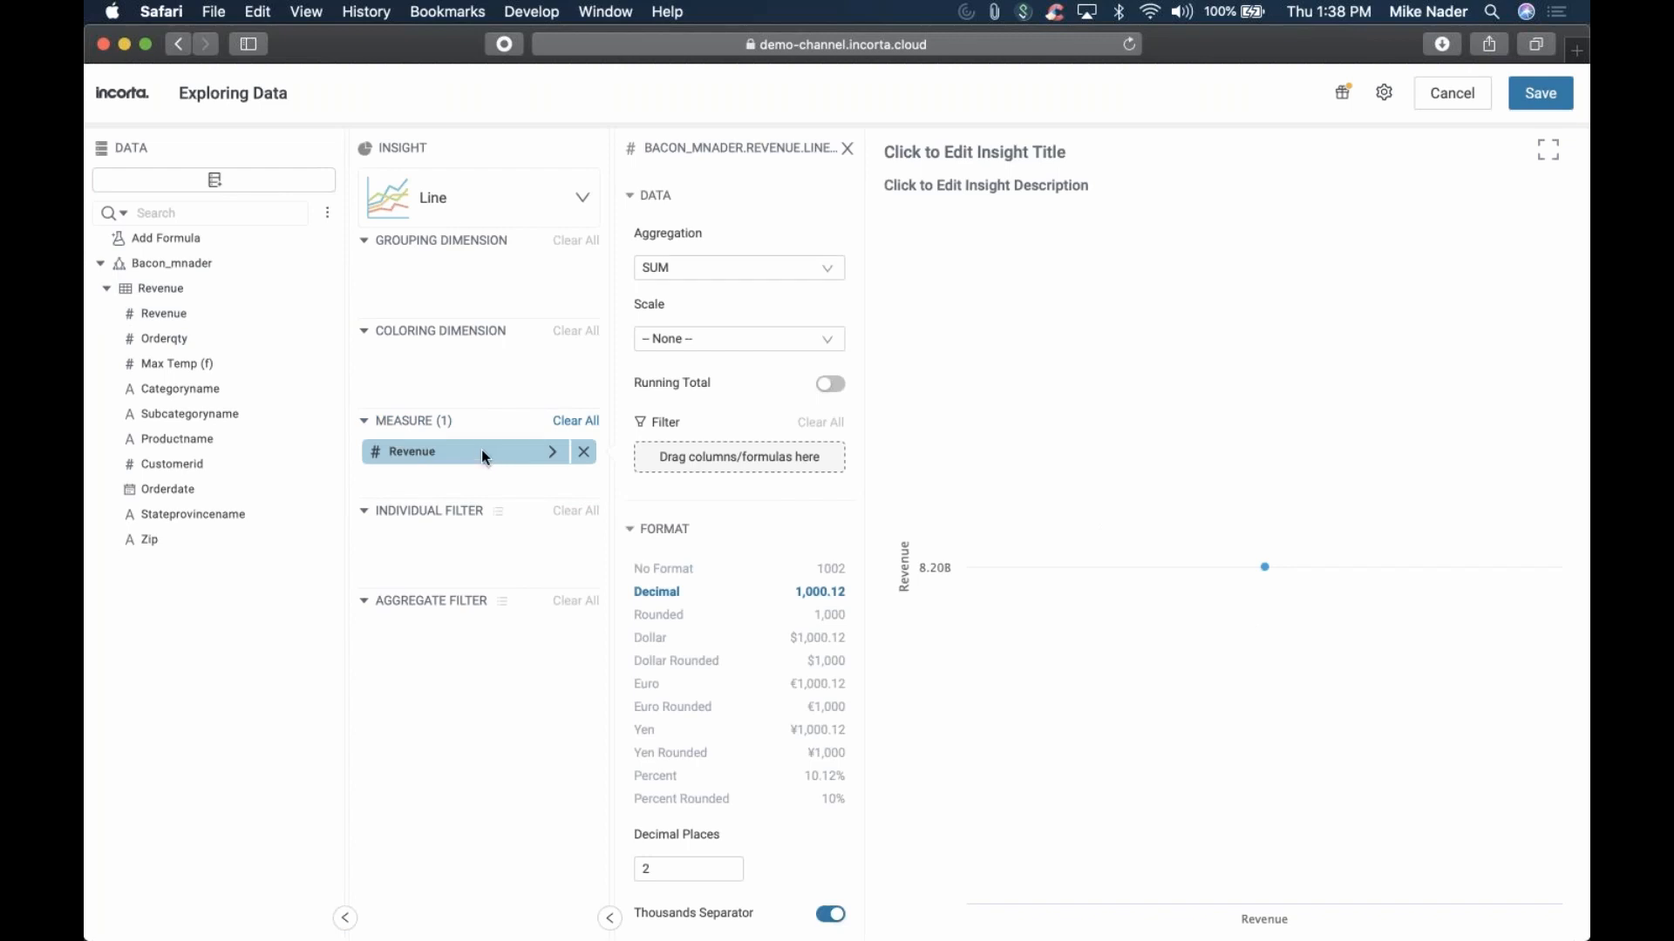
pyautogui.moveTo(195, 384); pyautogui.dragTo(474, 373)
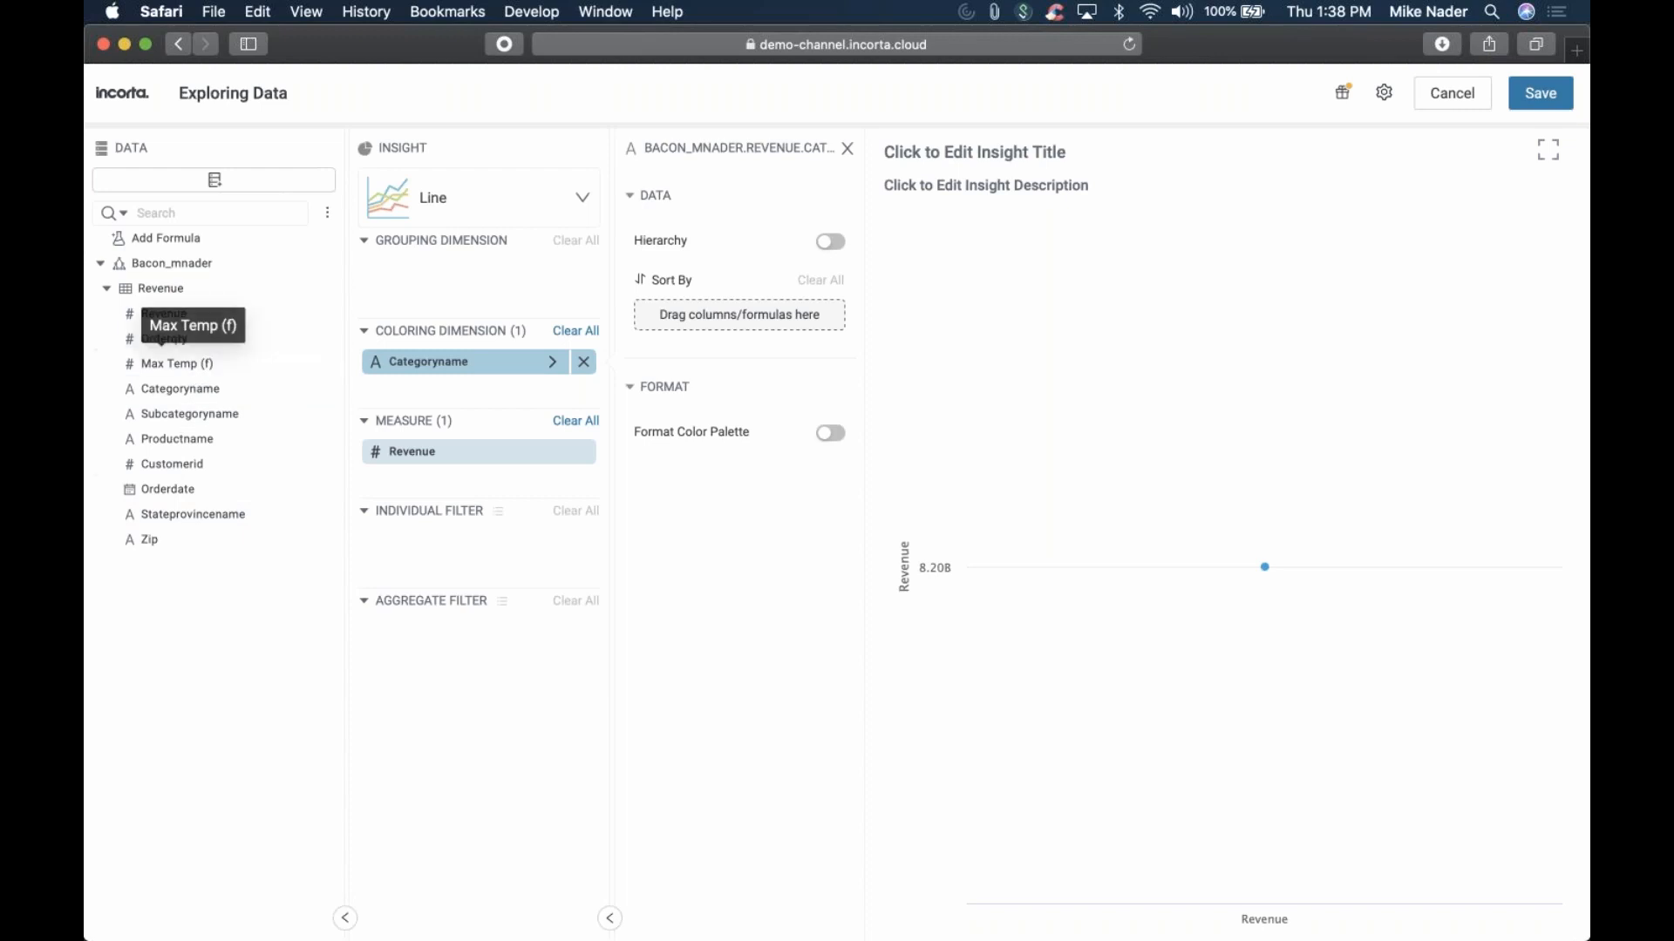
pyautogui.moveTo(177, 375); pyautogui.dragTo(455, 269)
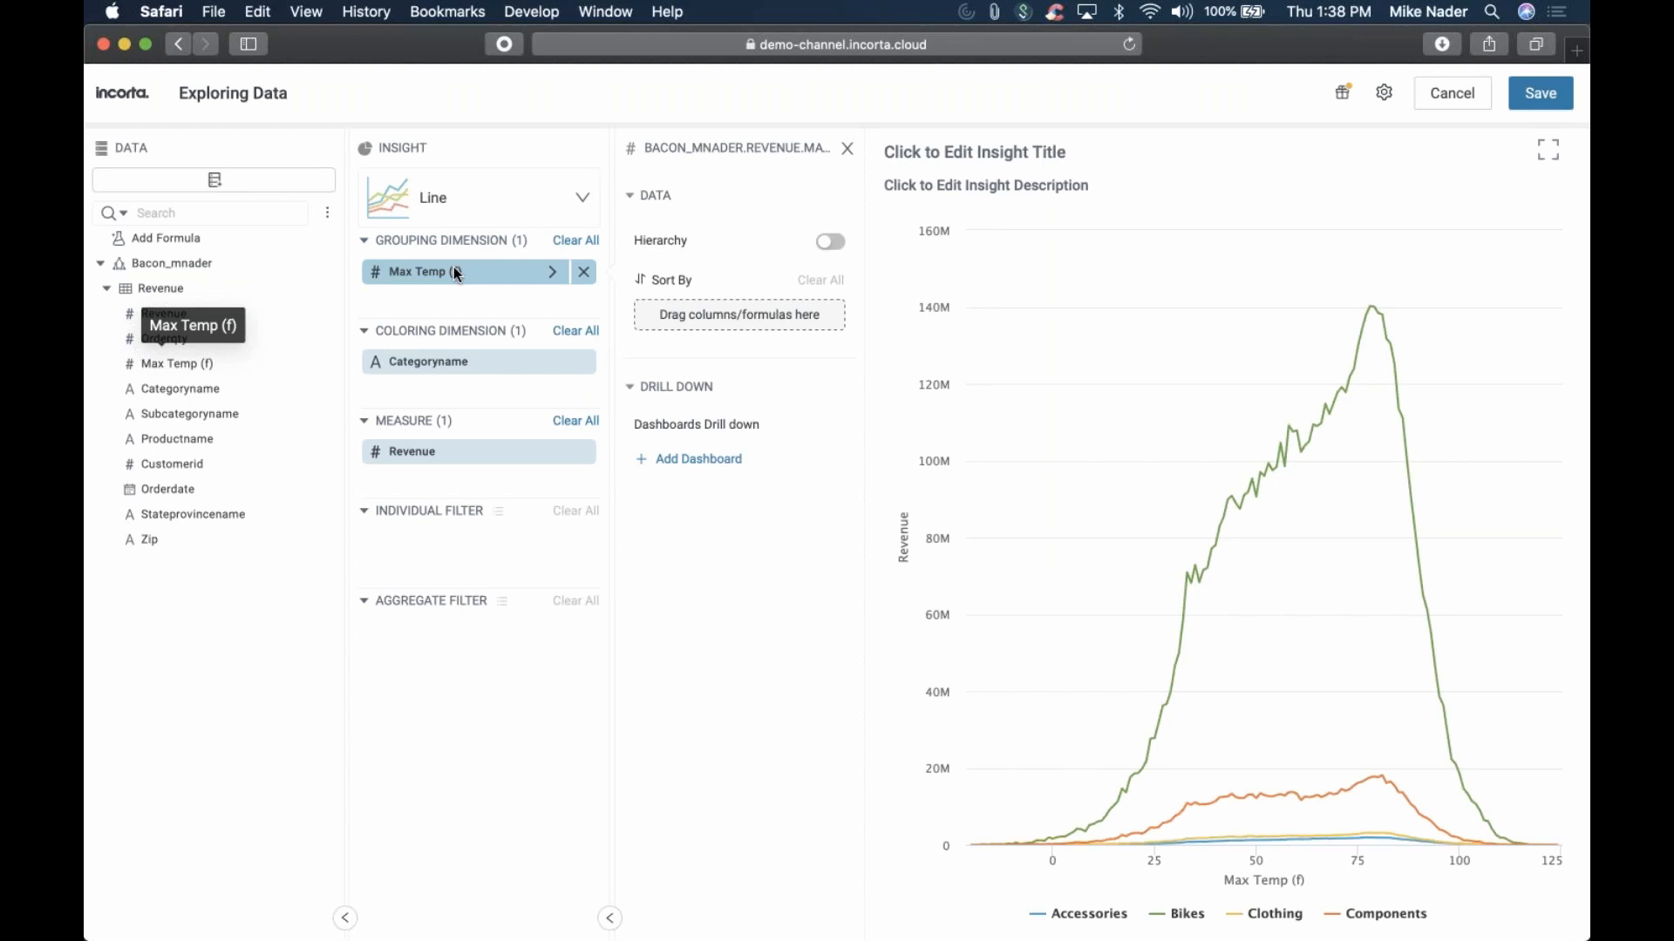
pyautogui.click(846, 149)
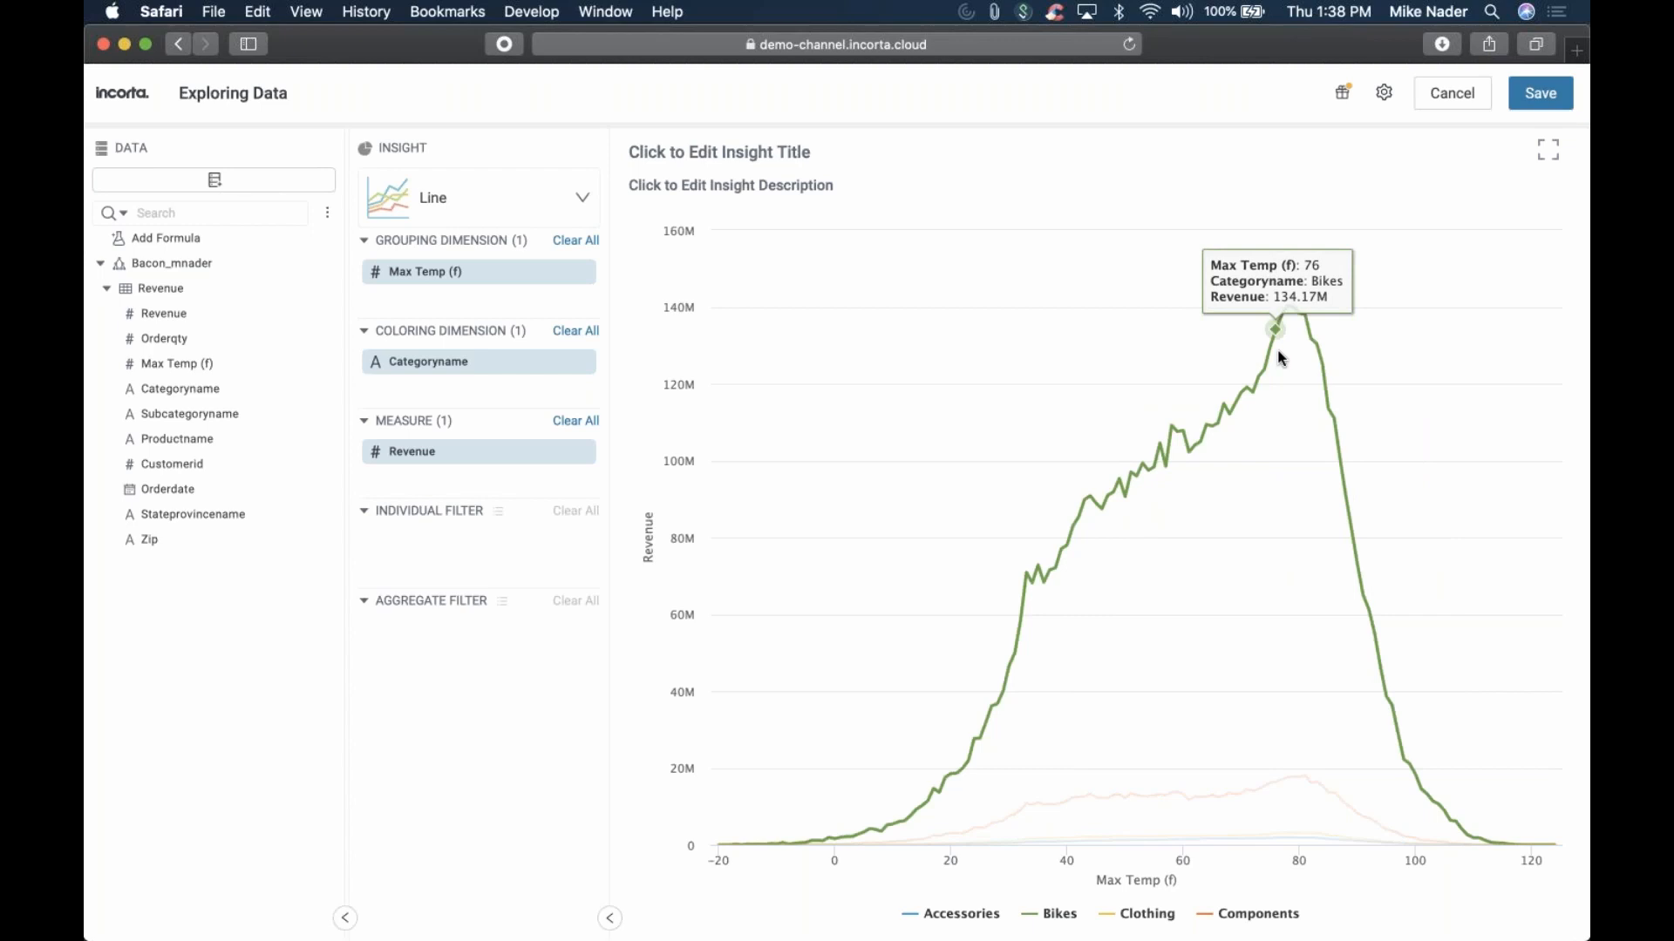
# Title the insight "Revenue by Category and Temp" and save it to a dashboard
pyautogui.click(746, 153)
pyautogui.write('Revenue by Categoy')
pyautogui.press('BackSpace')
pyautogui.write('ry and ')
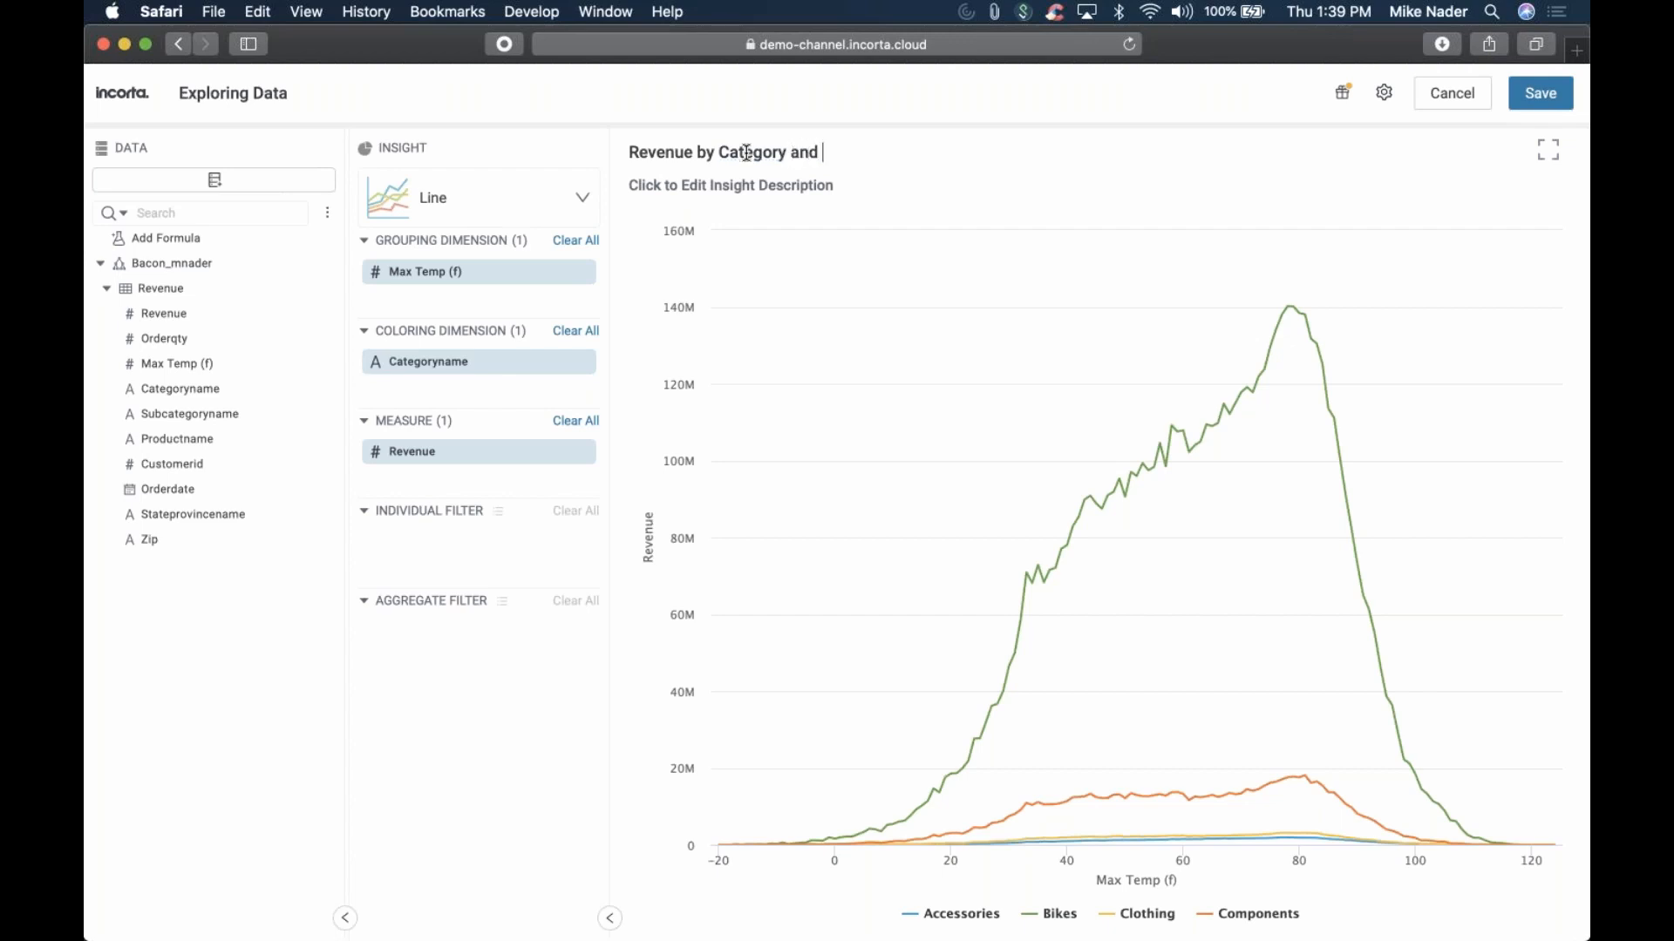
pyautogui.write('Temp')
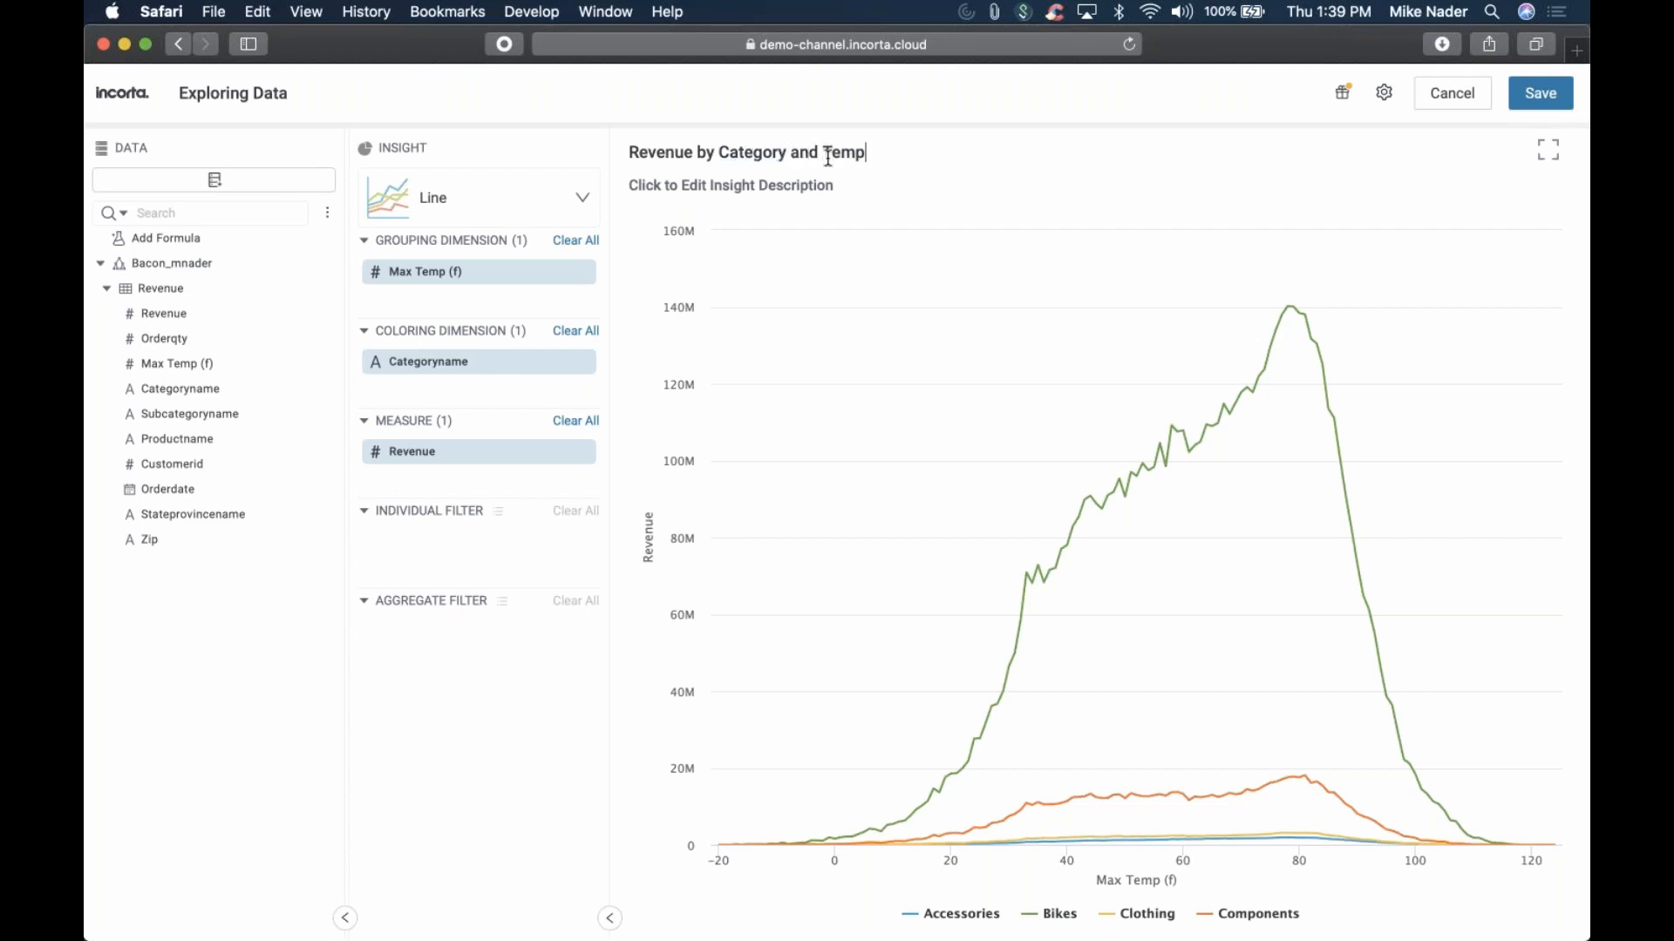
pyautogui.click(1538, 93)
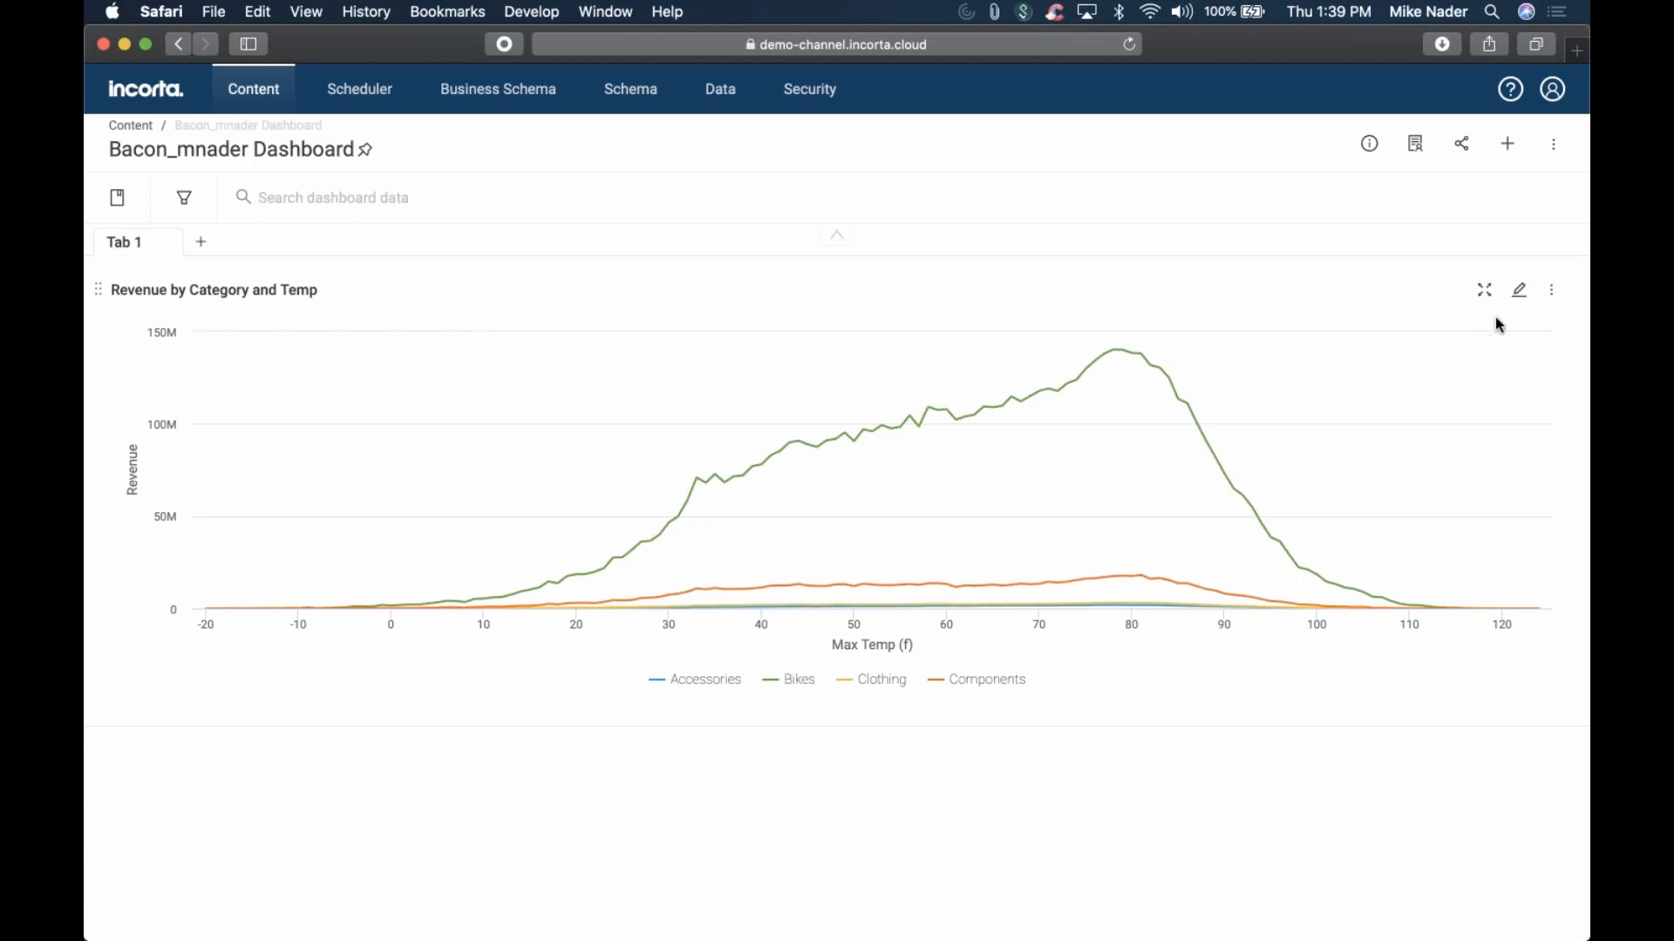
# Add a new insight to the dashboard and set its visualization to Pivot Table
pyautogui.click(1509, 144)
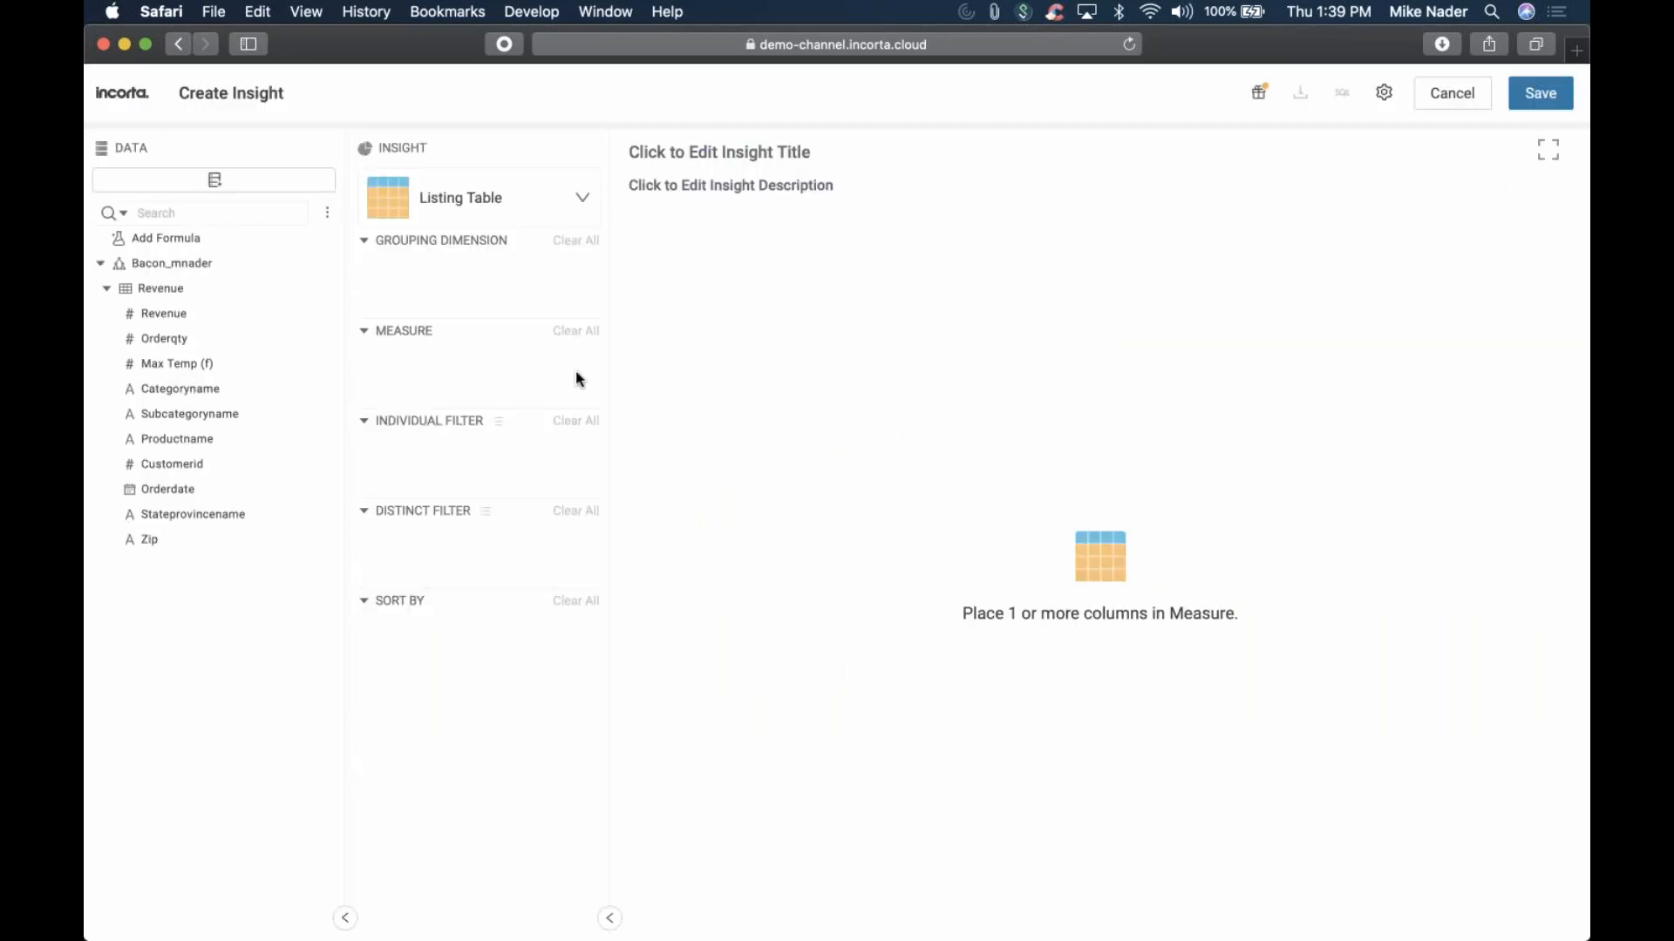
pyautogui.click(576, 203)
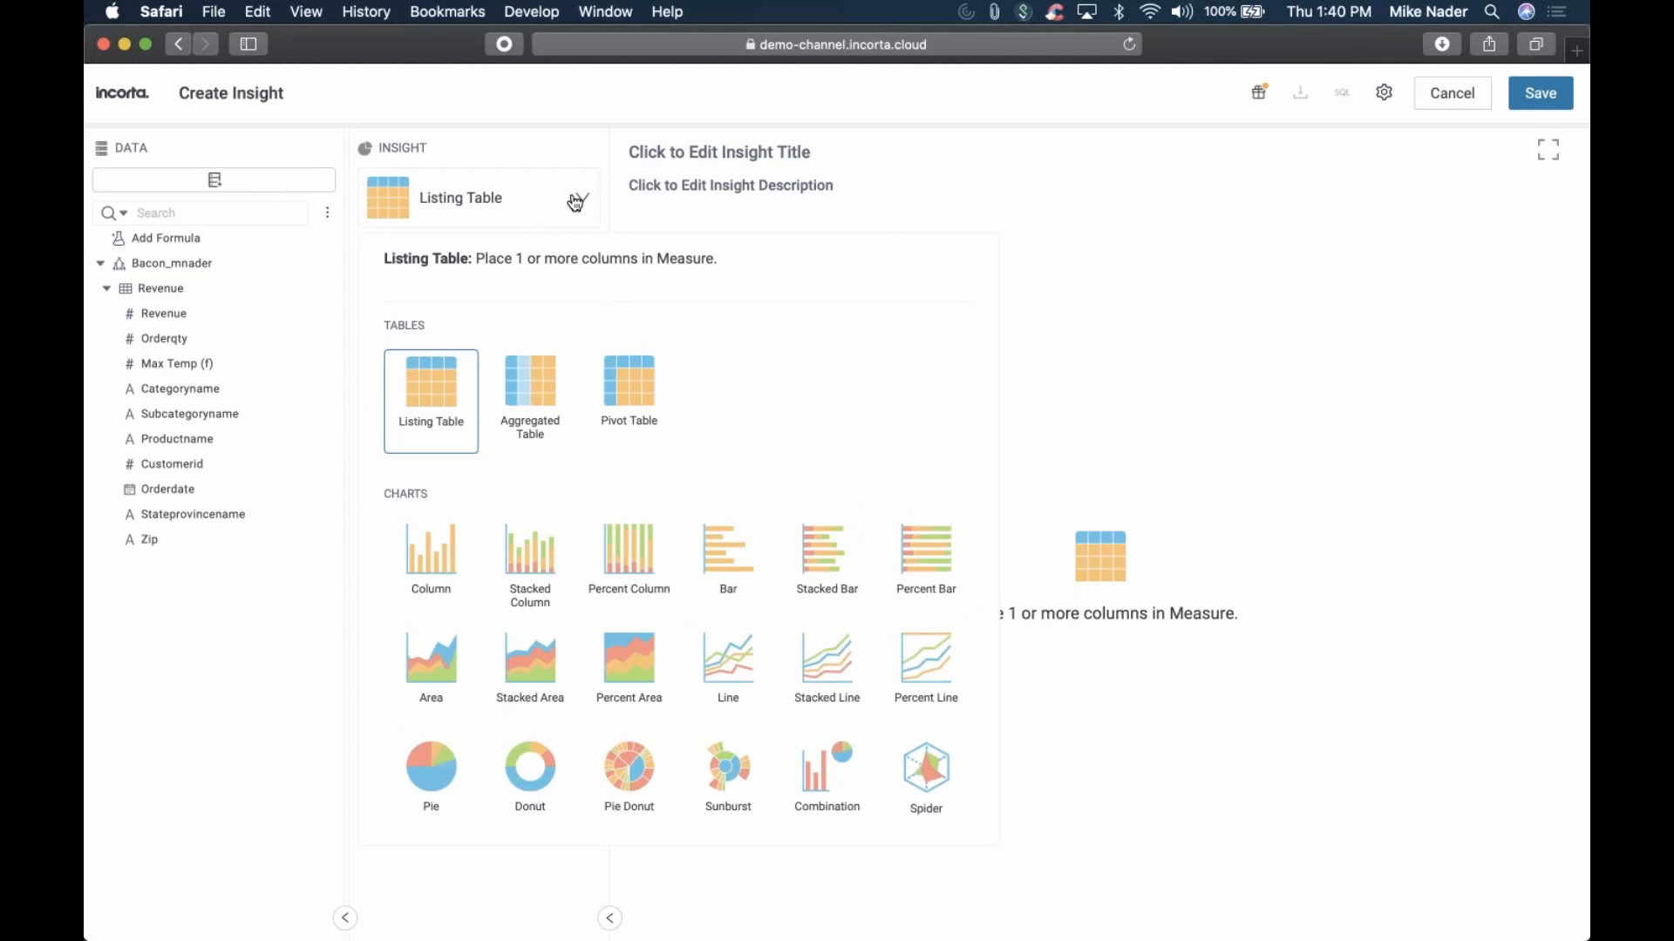
pyautogui.click(625, 422)
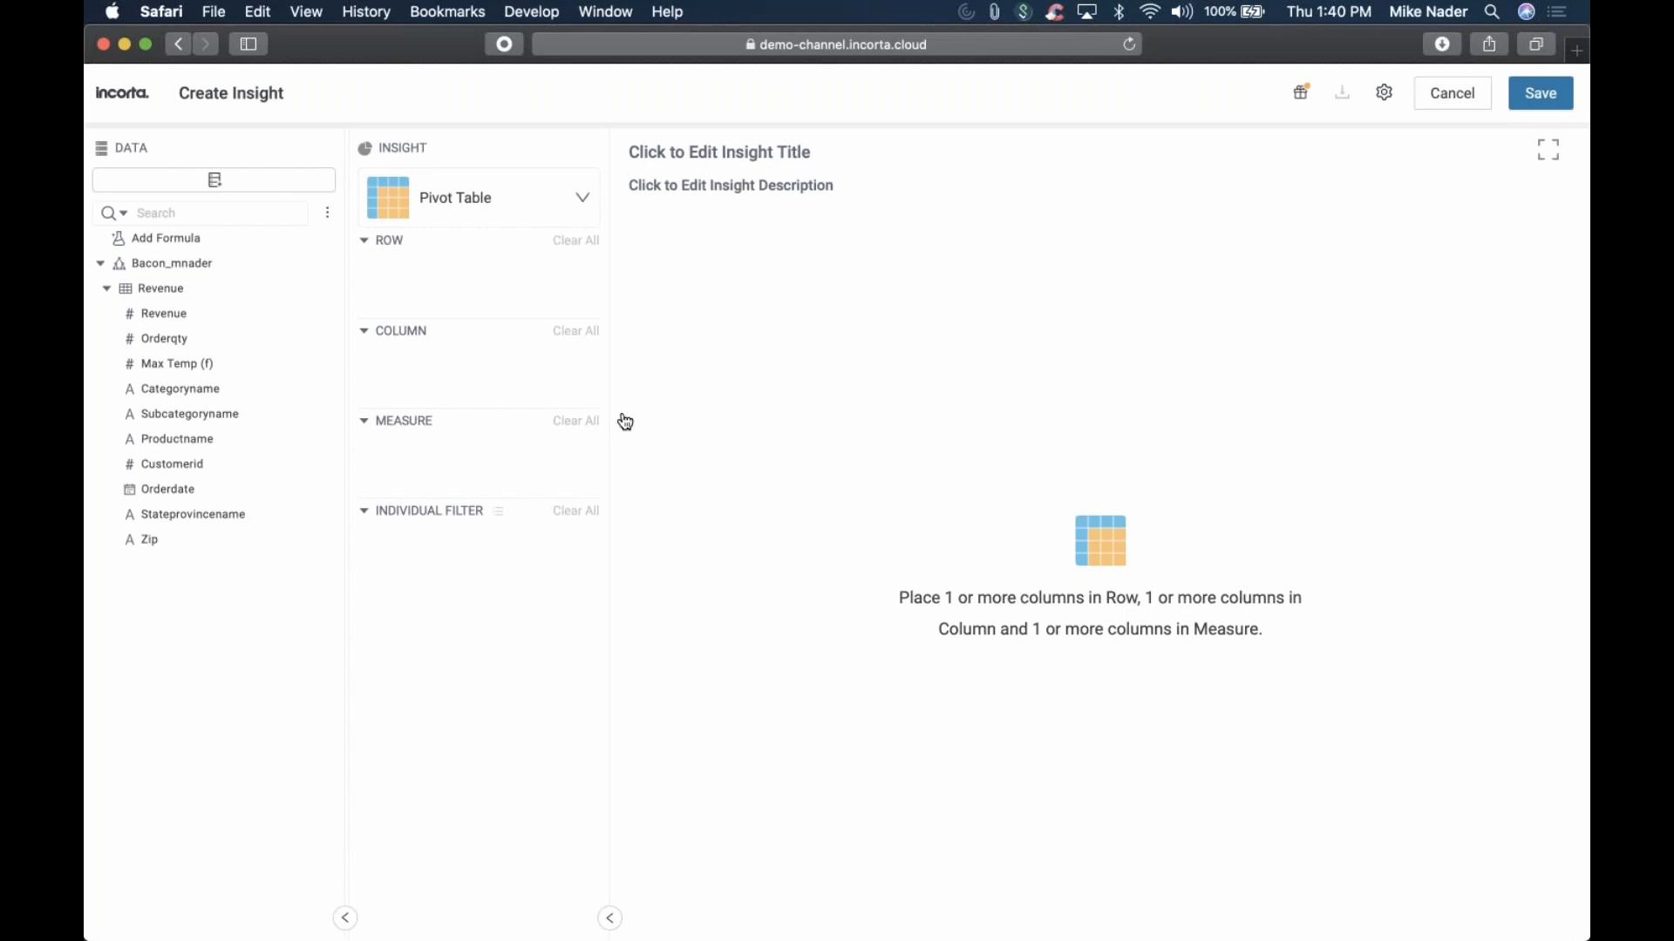
# Add Revenue and Orderqty as the pivot table's measures, and Categoryname and Subcategoryname as its columns
pyautogui.moveTo(161, 322); pyautogui.dragTo(440, 462)
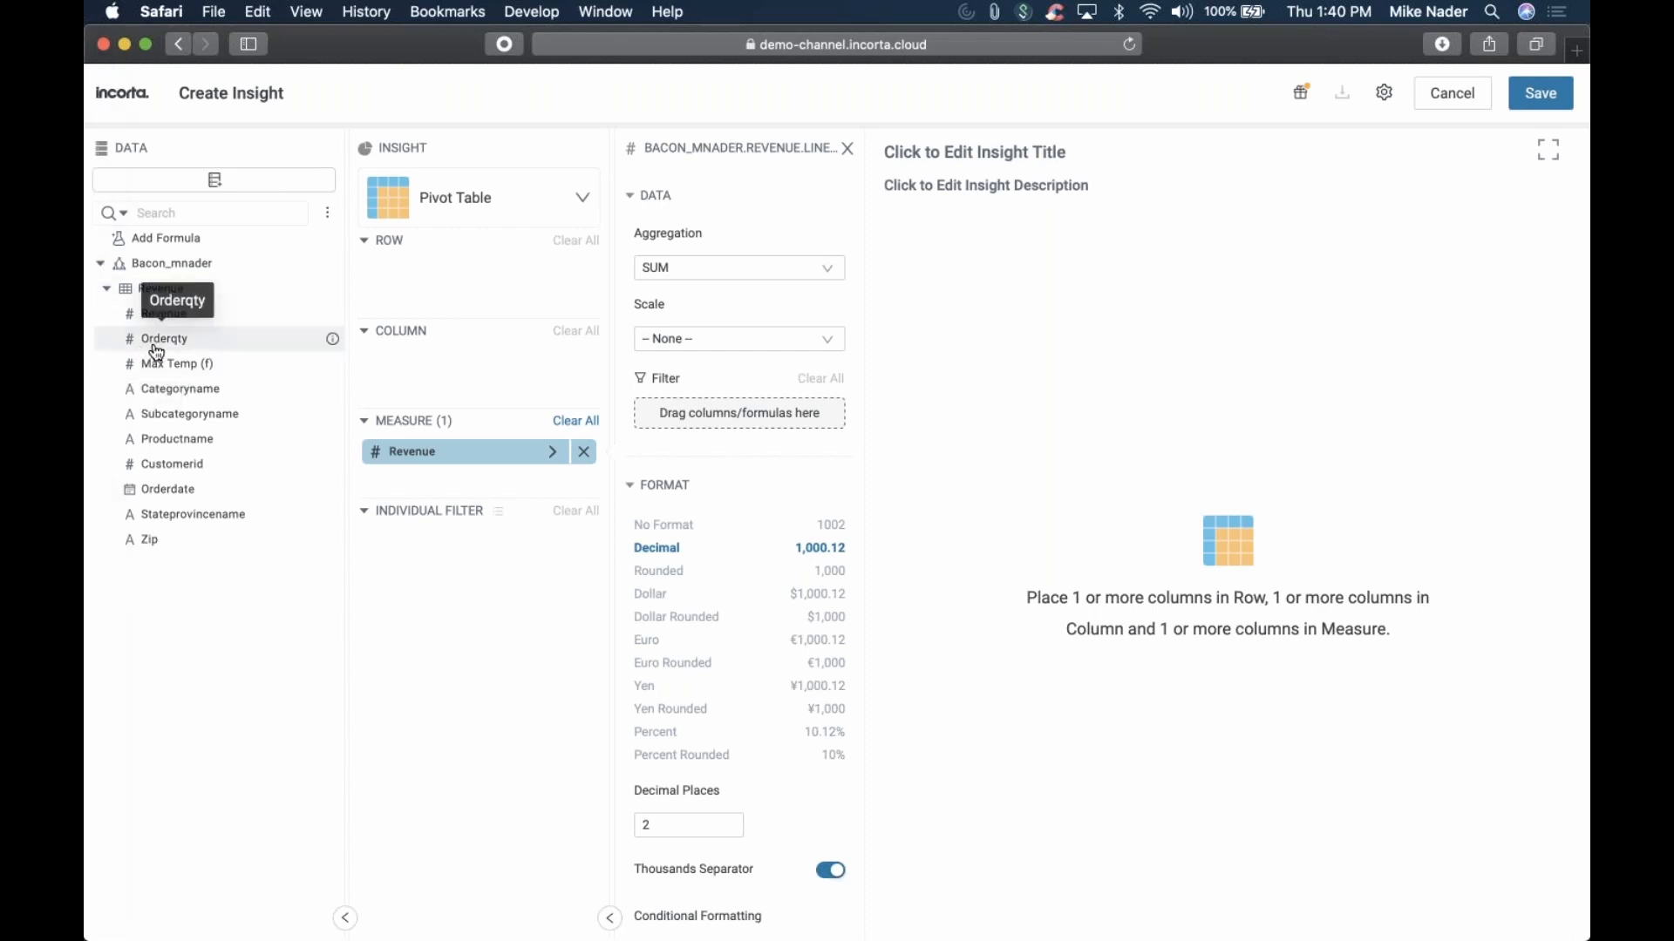
pyautogui.moveTo(156, 351); pyautogui.dragTo(454, 472)
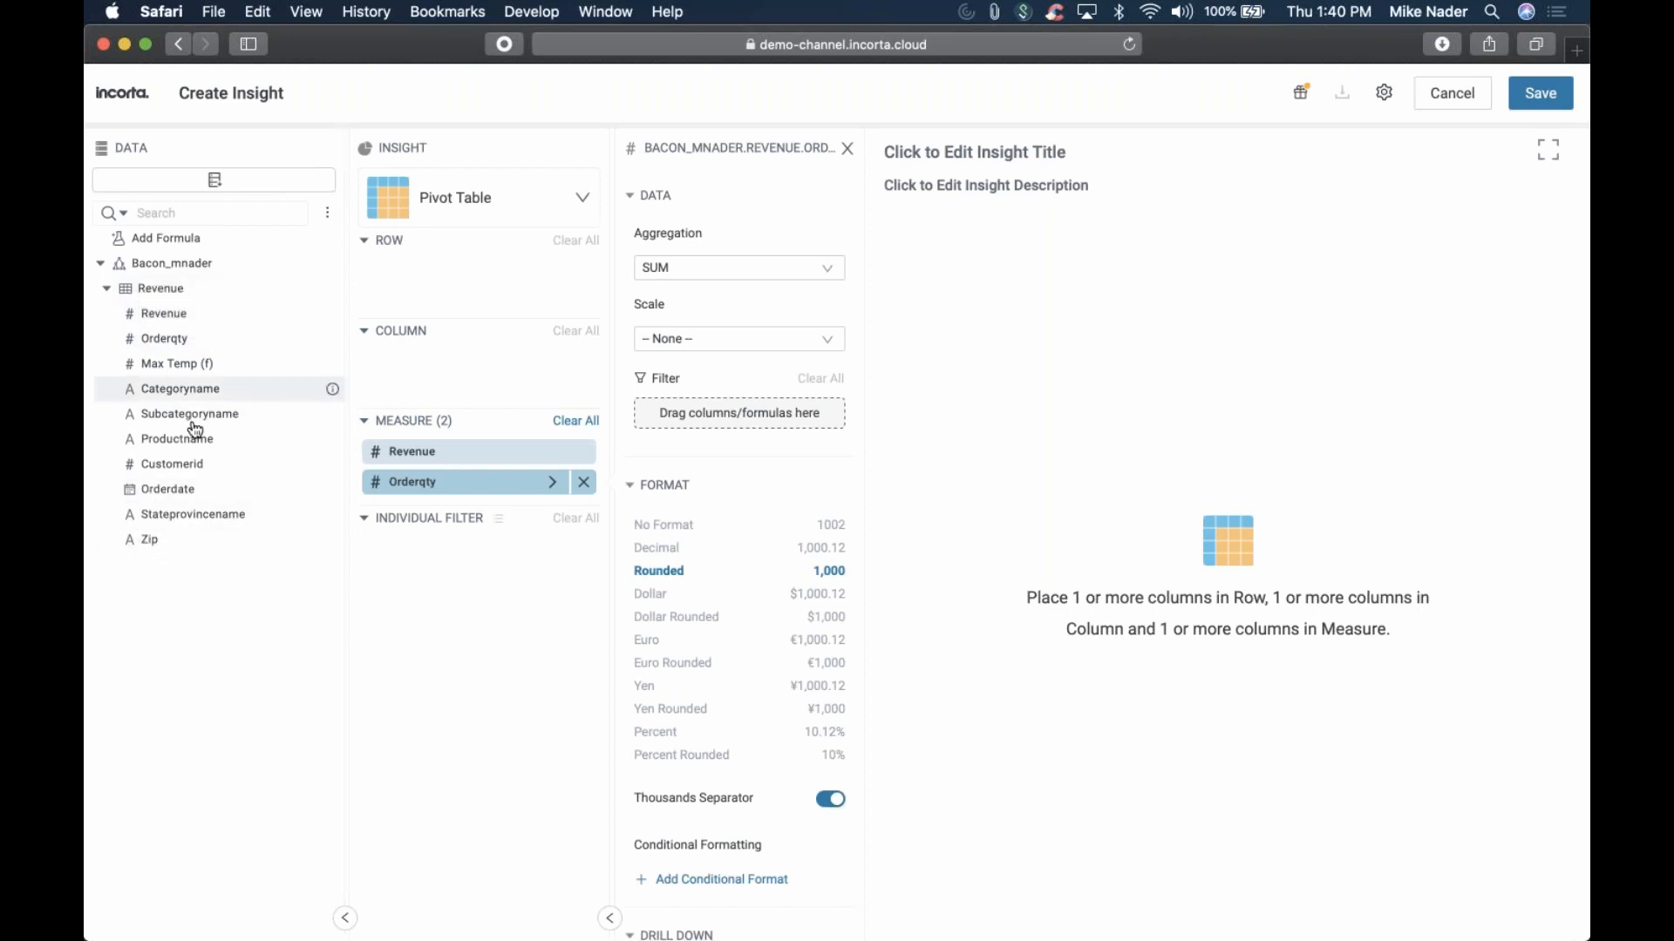
pyautogui.moveTo(191, 398); pyautogui.dragTo(432, 374)
pyautogui.moveTo(190, 413); pyautogui.dragTo(457, 402)
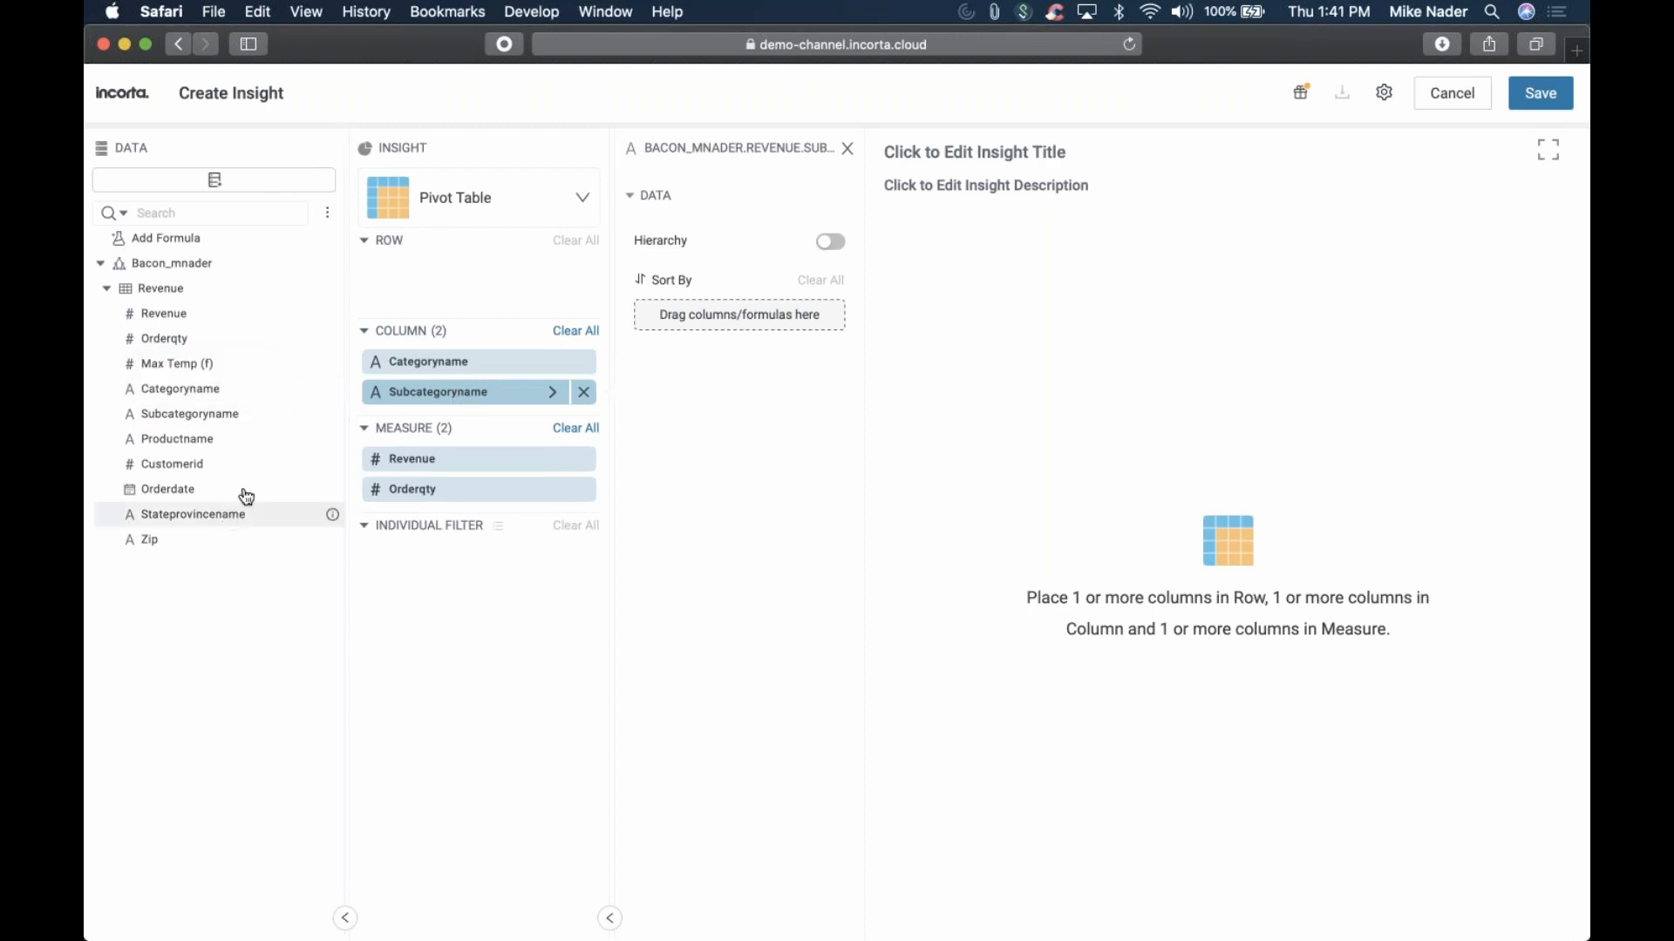
# Add Stateprovincename as the row dimension of the pivot table and close its column properties
pyautogui.moveTo(201, 516); pyautogui.dragTo(502, 286)
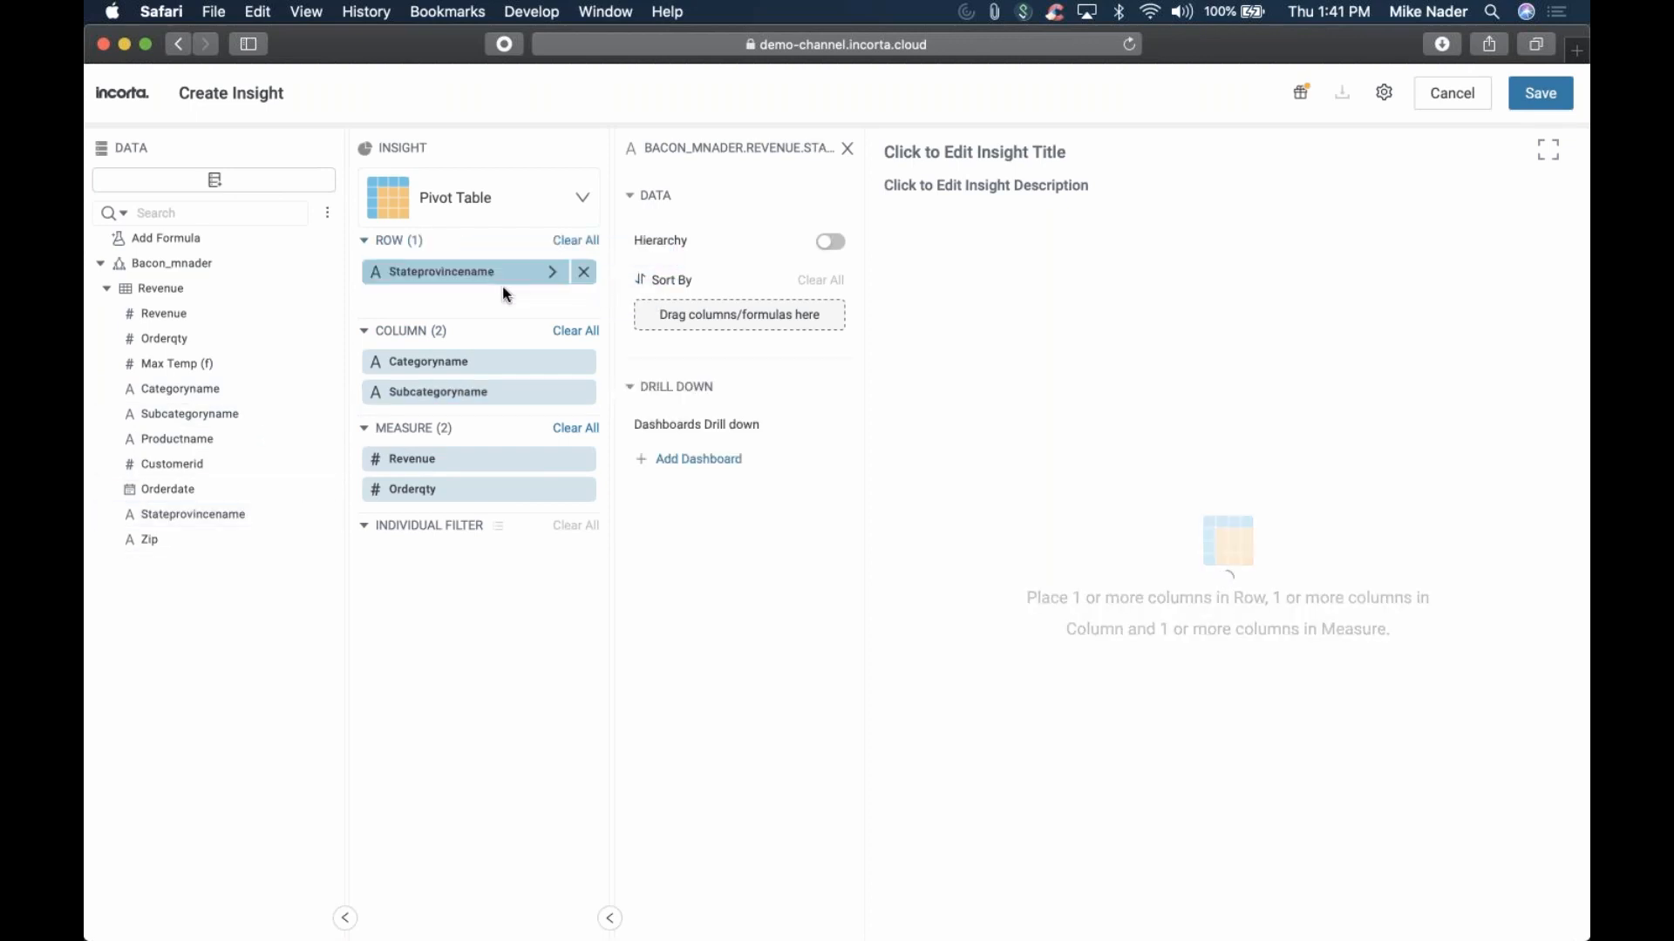
pyautogui.click(846, 150)
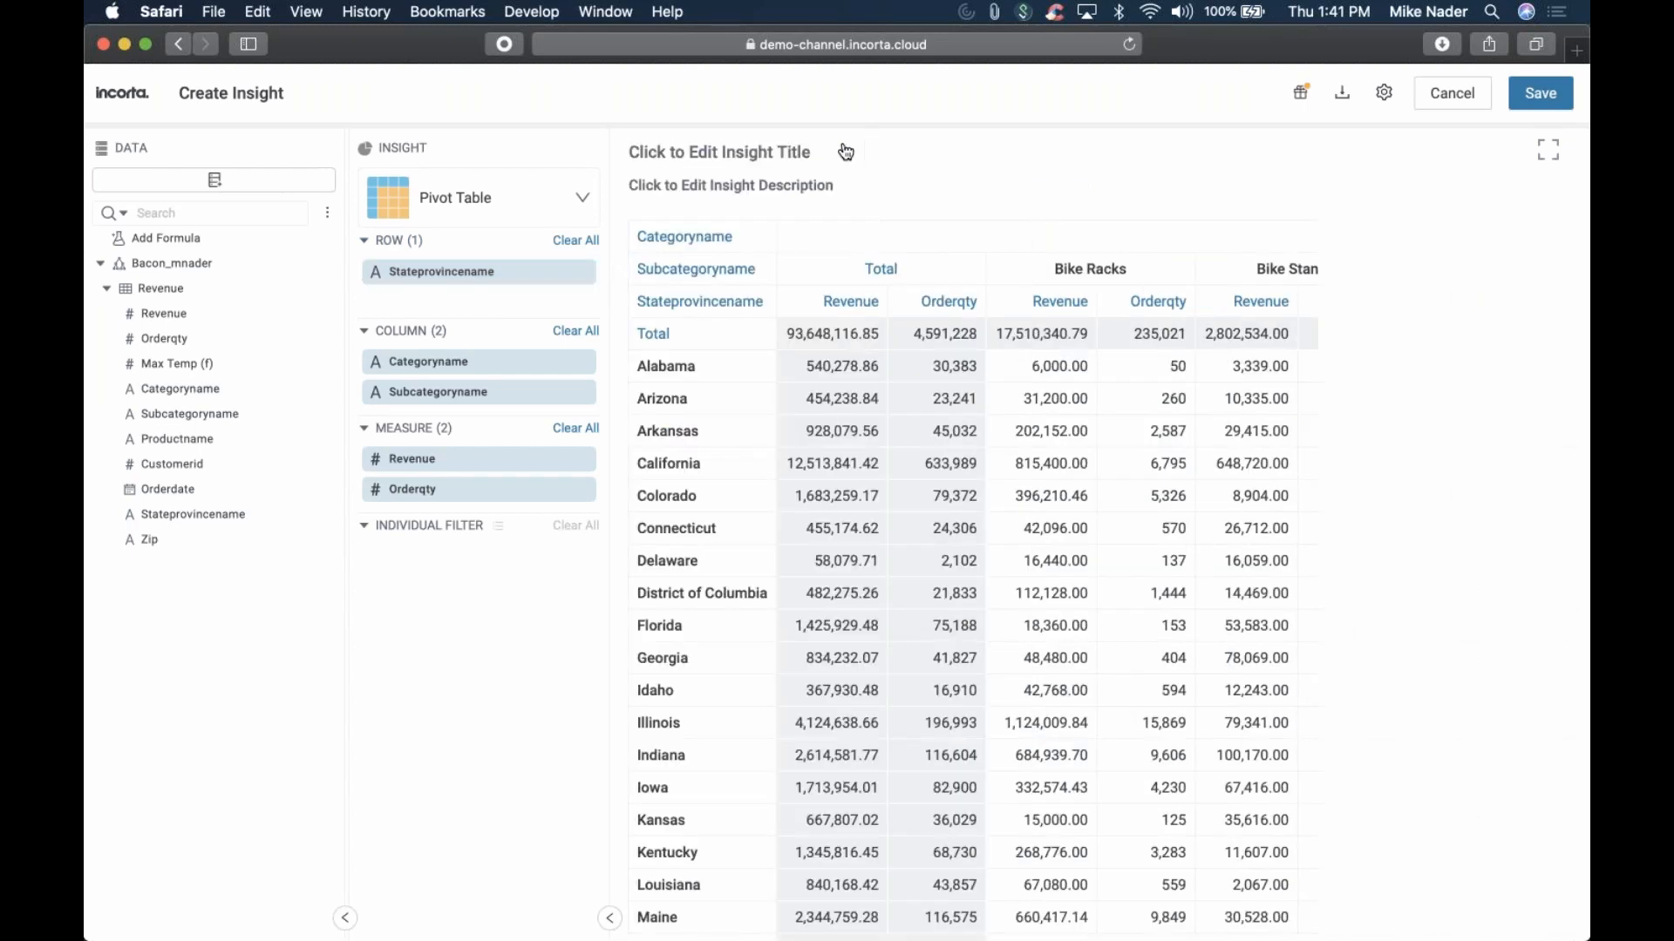
# Title the insight "Revenue & QTY by State and Subcategory" and save it to the dashboard, dismissing the notification
pyautogui.click(734, 151)
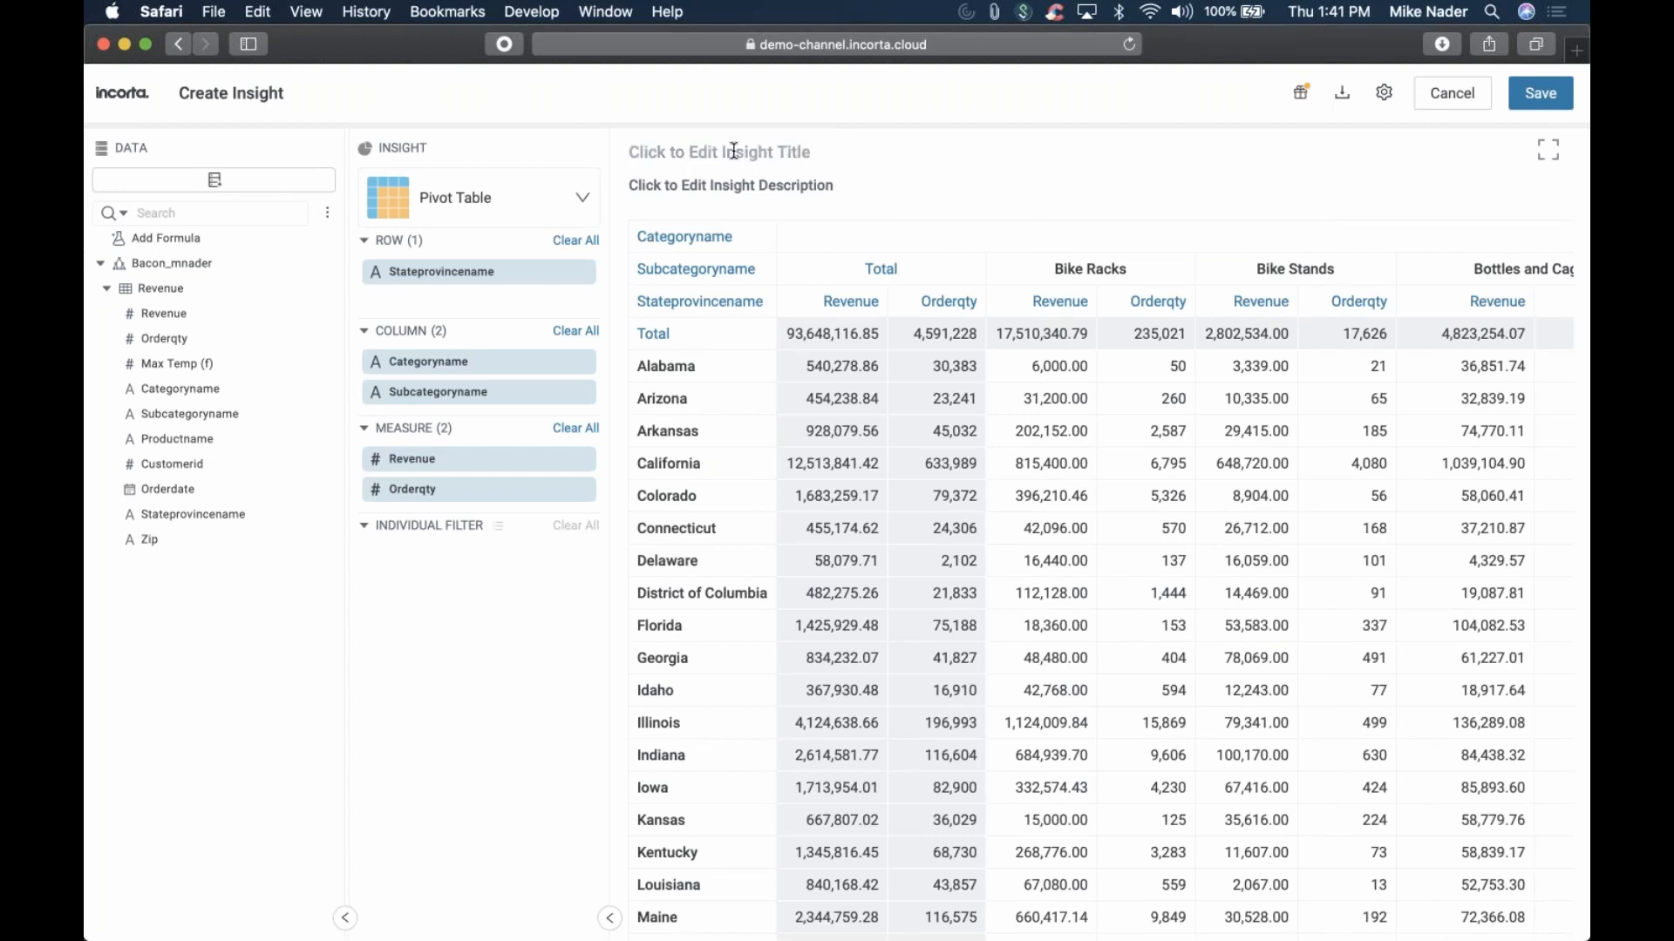
pyautogui.write('Rev')
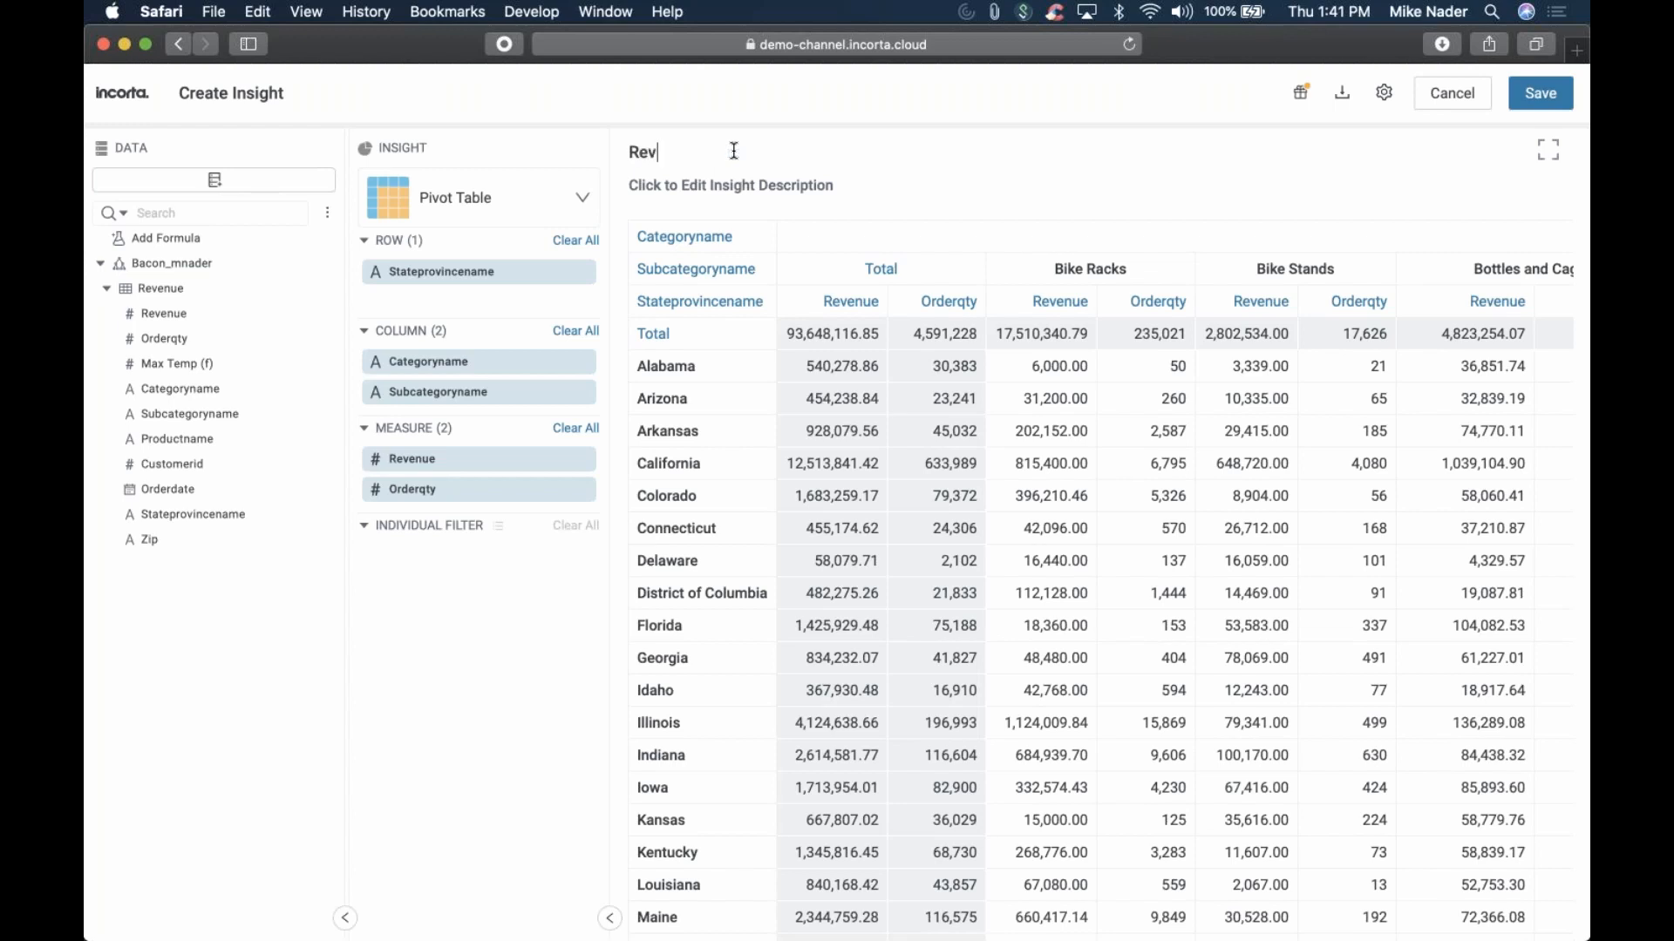
pyautogui.write('enue & QTY by State and Subcategoty')
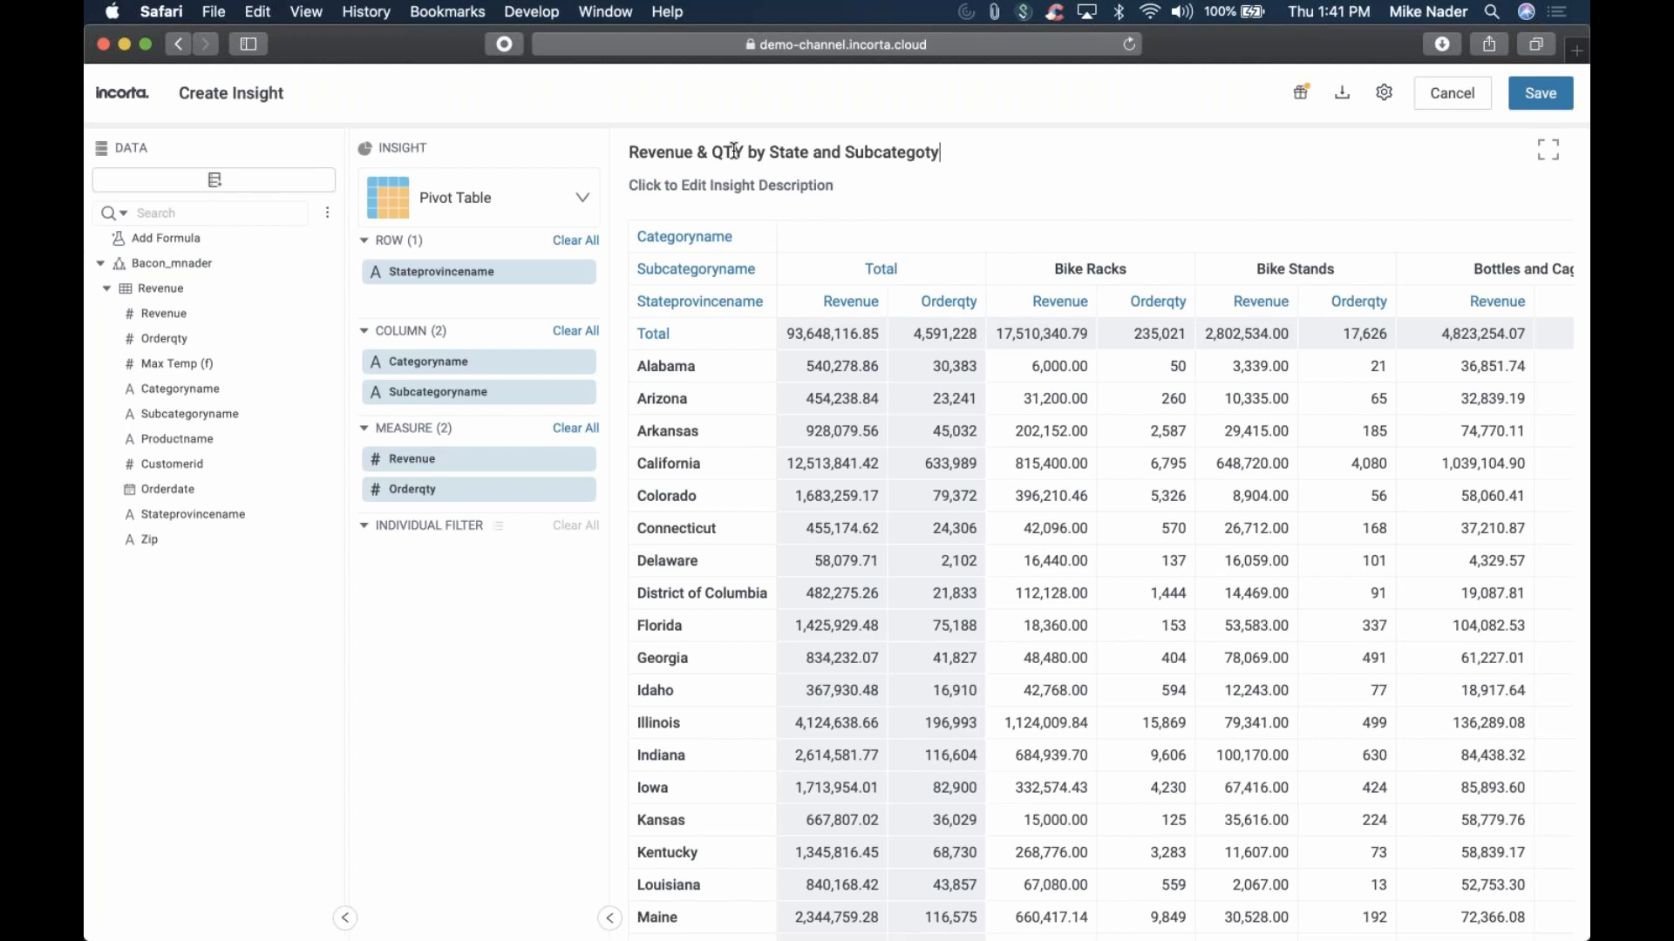
pyautogui.press('BackSpace')
pyautogui.press('BackSpace')
pyautogui.write('ry')
pyautogui.click(1552, 94)
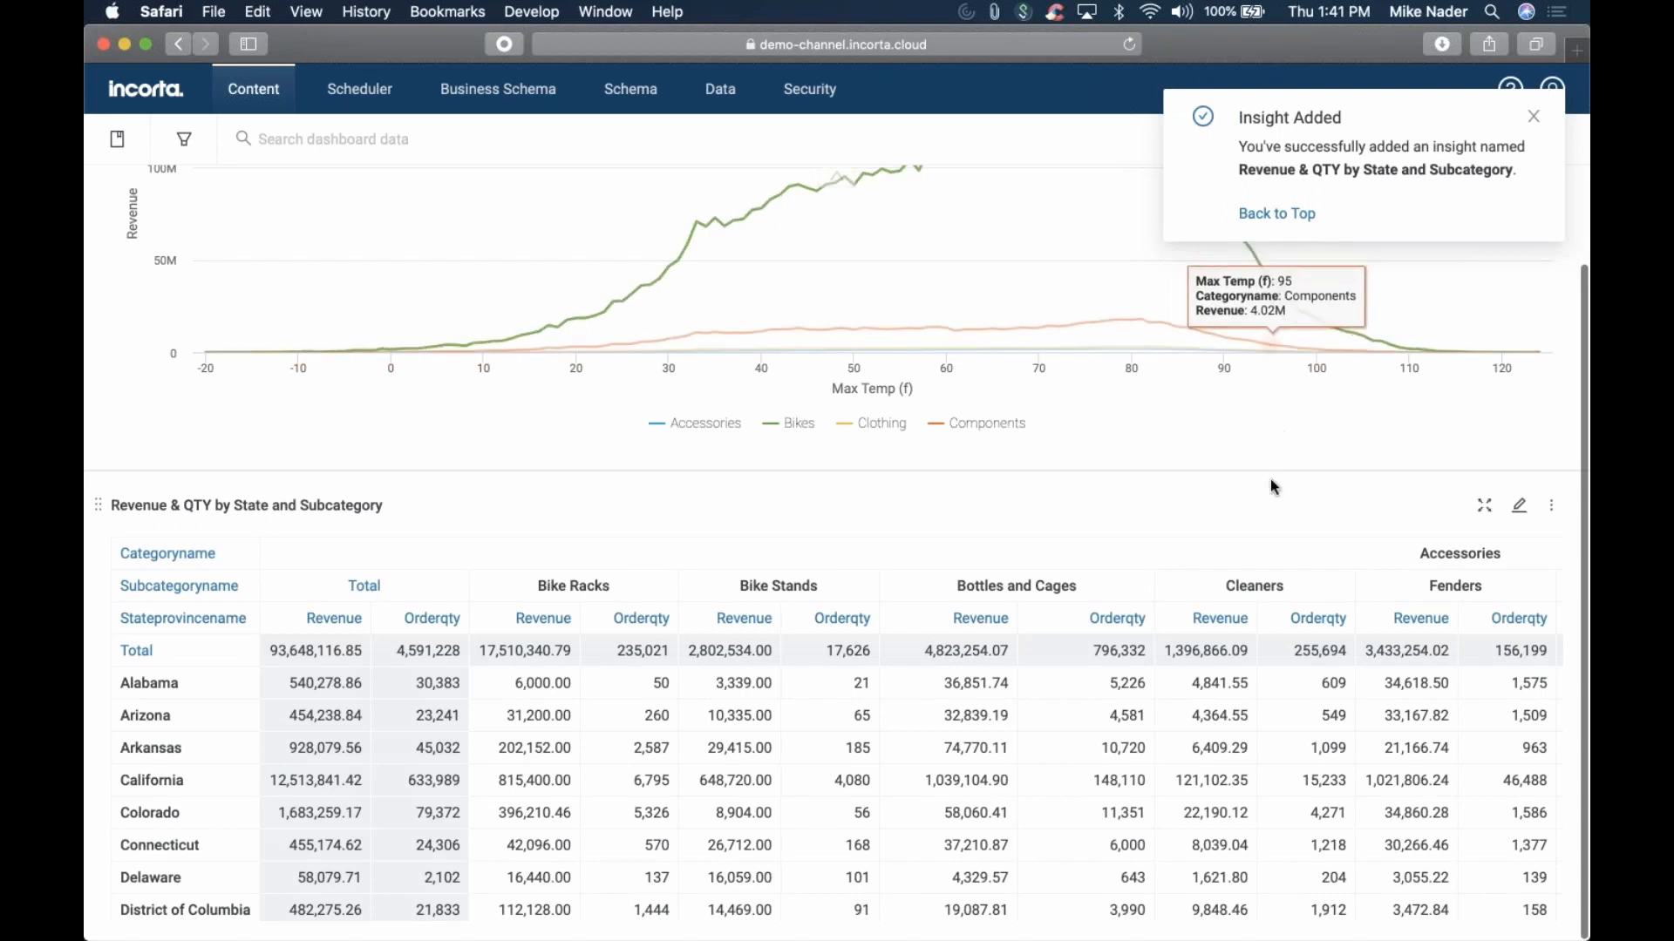
pyautogui.scroll(3, 1269, 487)
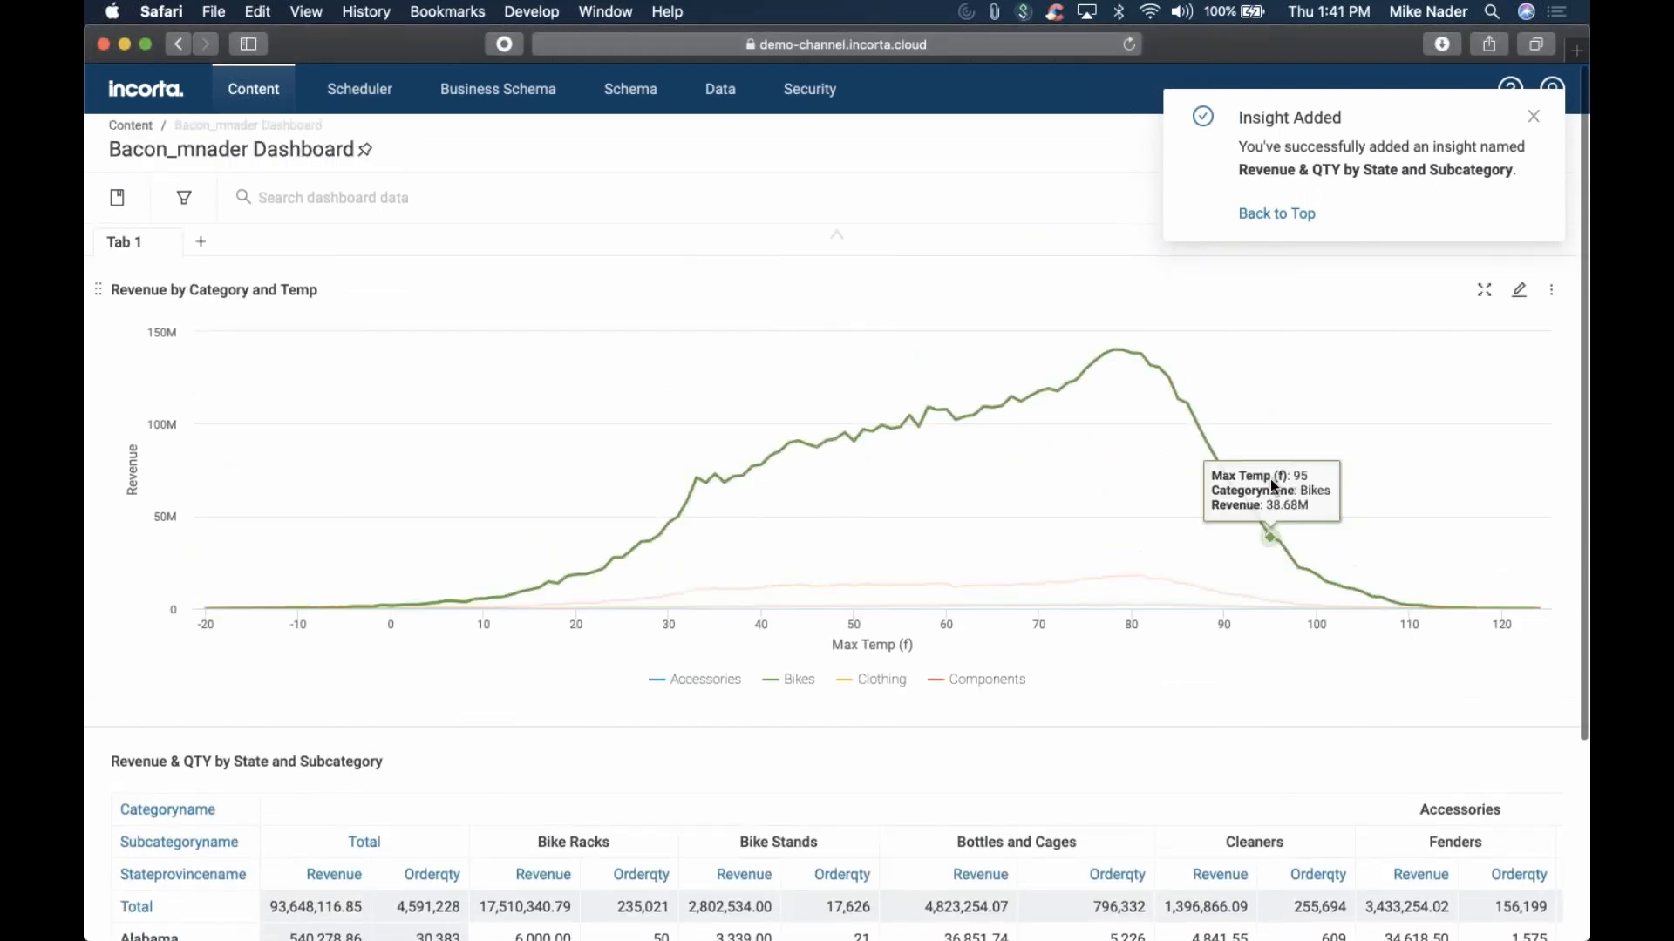
pyautogui.scroll(-2, 1269, 479)
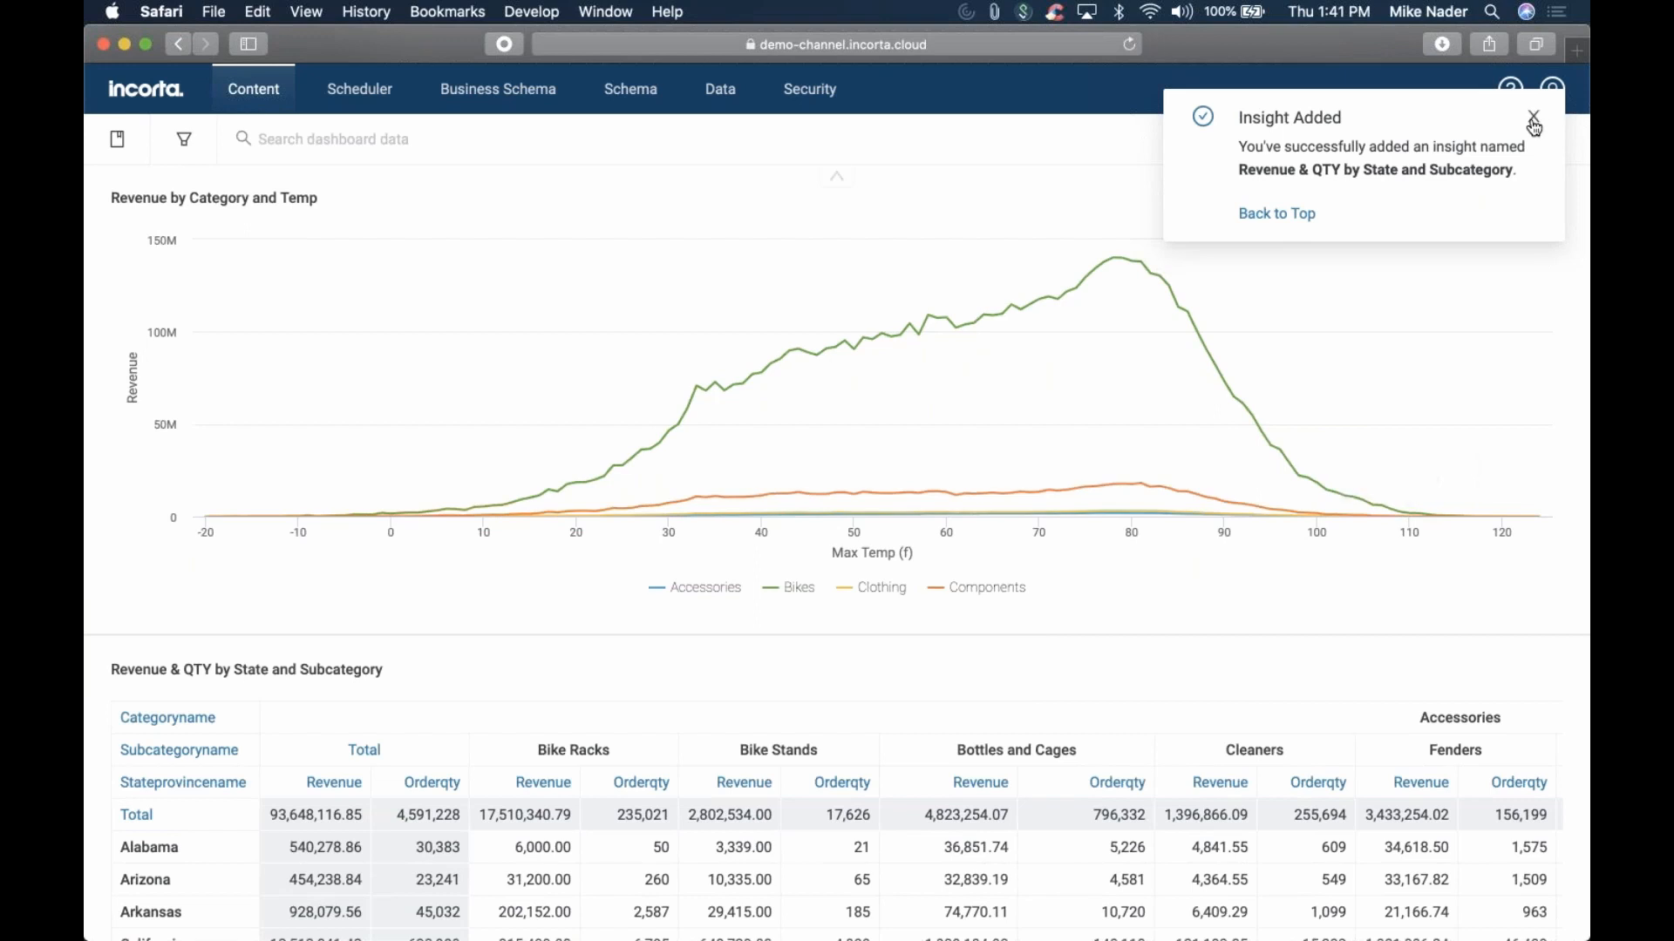
pyautogui.click(1534, 127)
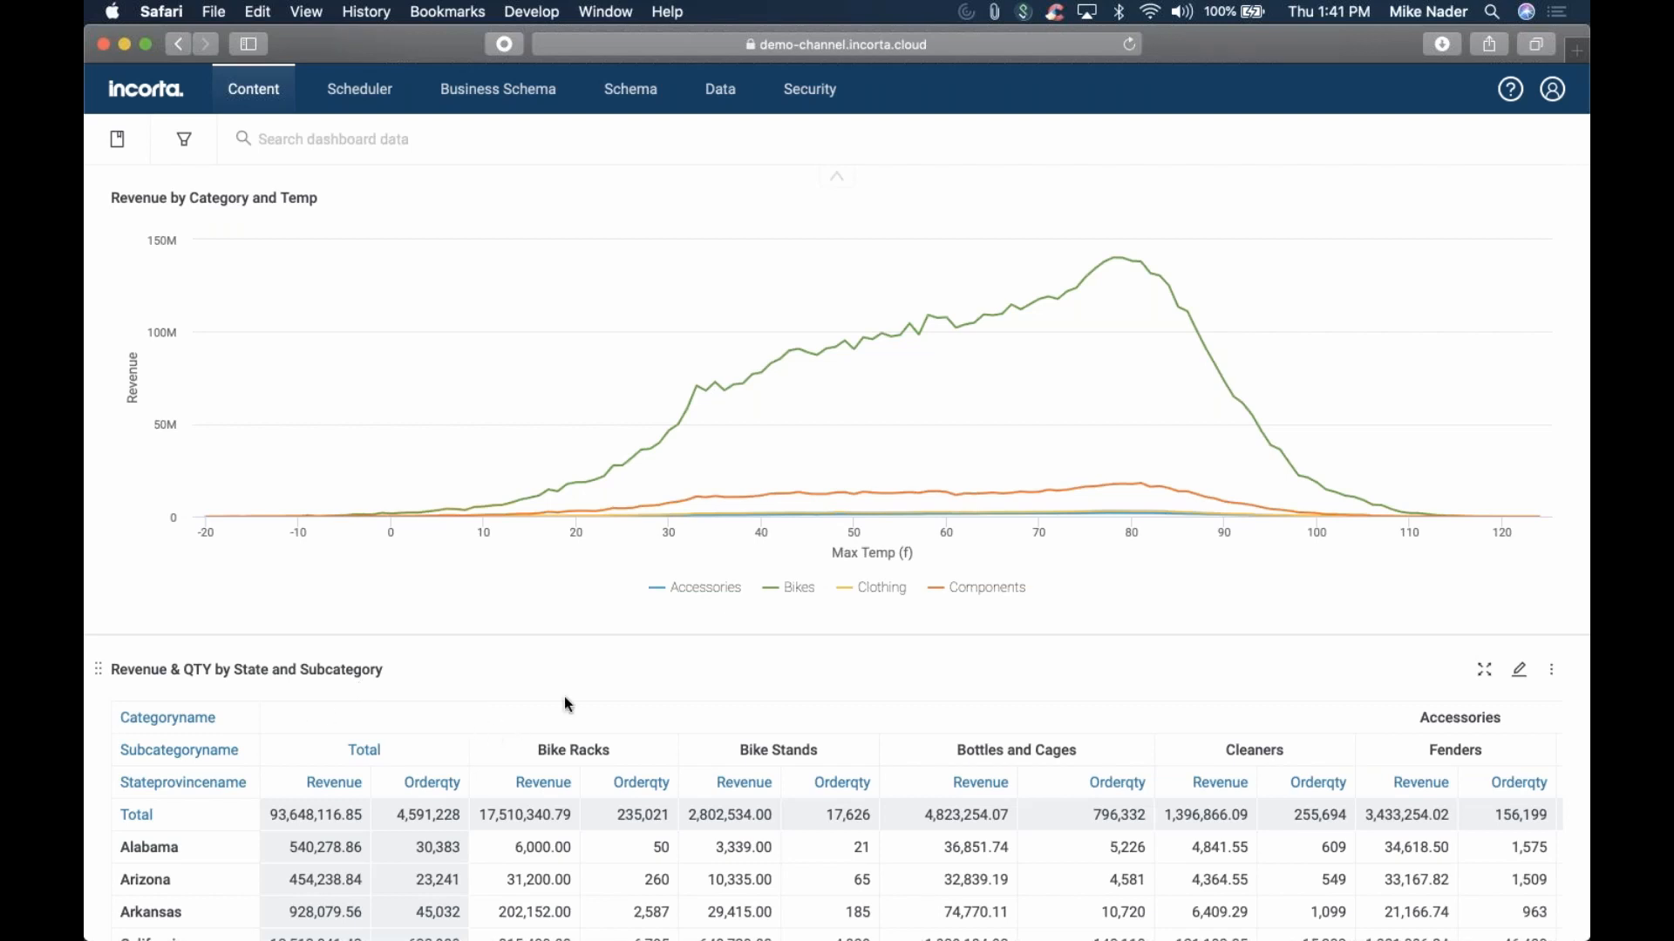
pyautogui.scroll(-4, 563, 697)
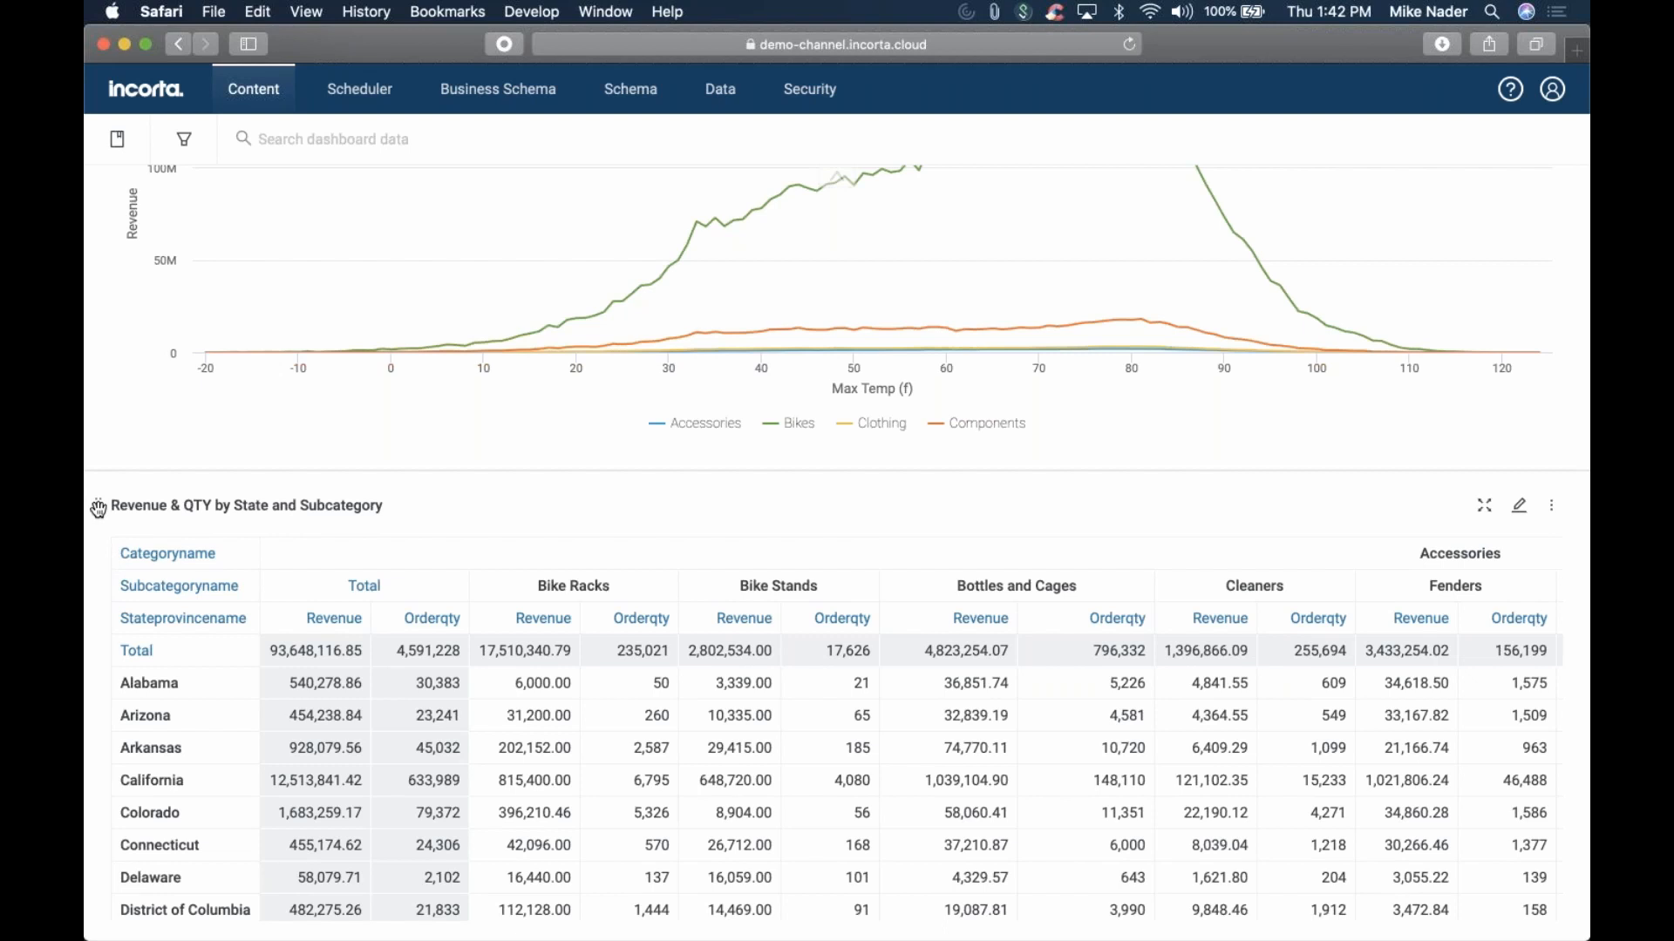
pyautogui.moveTo(97, 509); pyautogui.dragTo(640, 580)
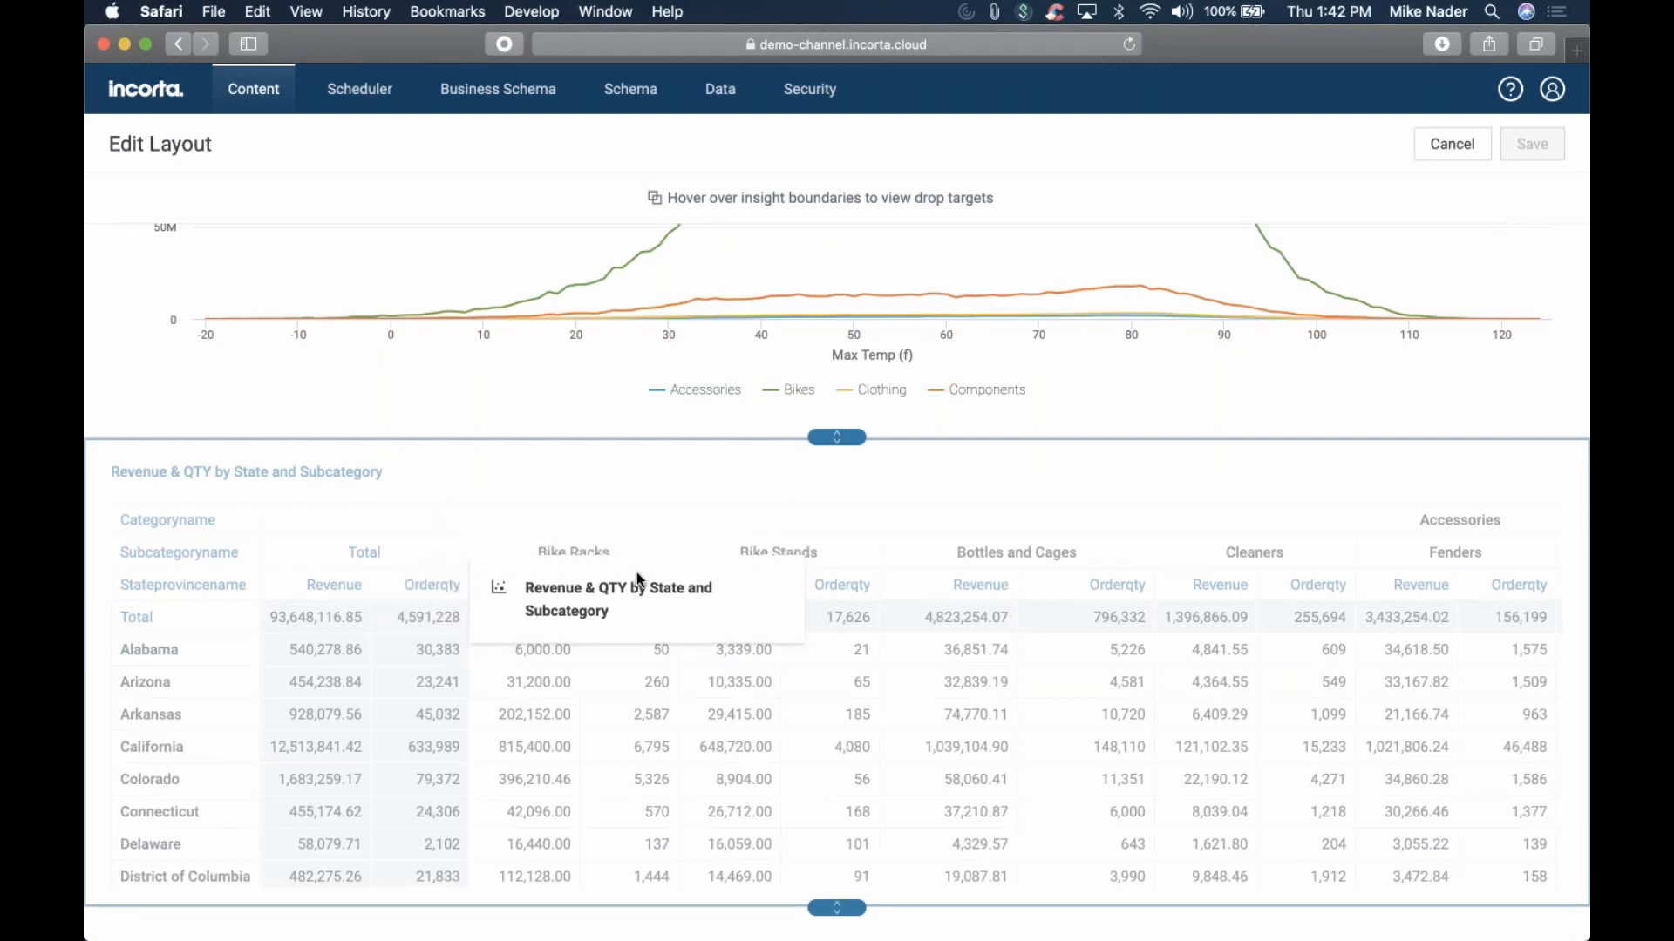
pyautogui.moveTo(550, 432); pyautogui.dragTo(551, 433)
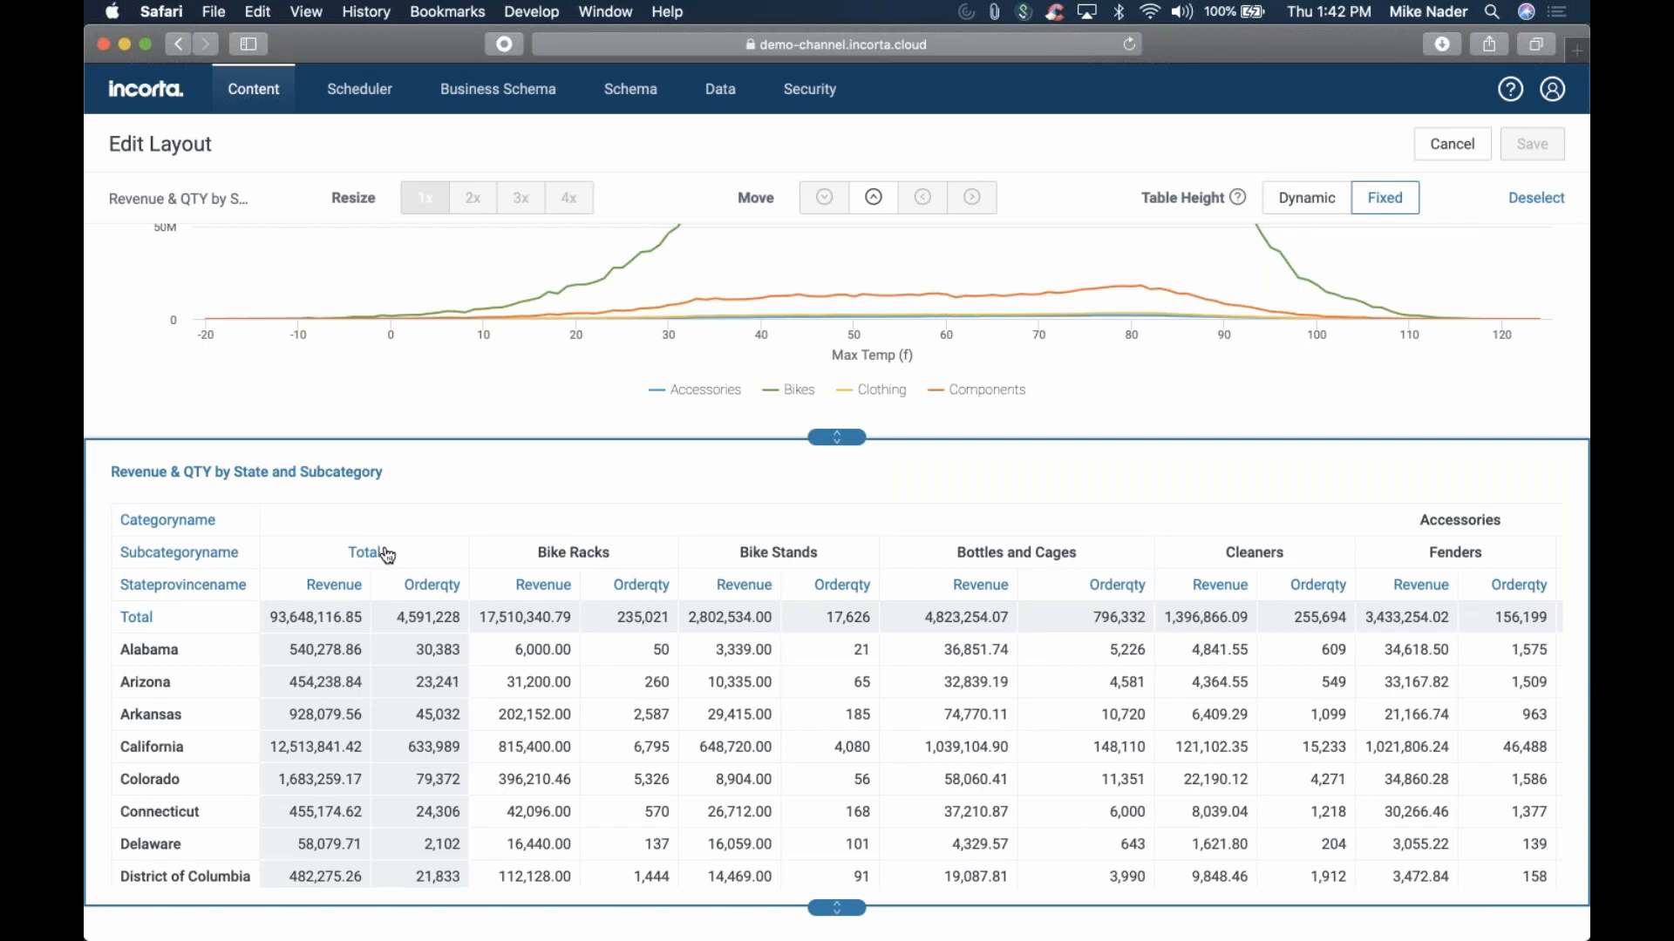
pyautogui.click(1450, 144)
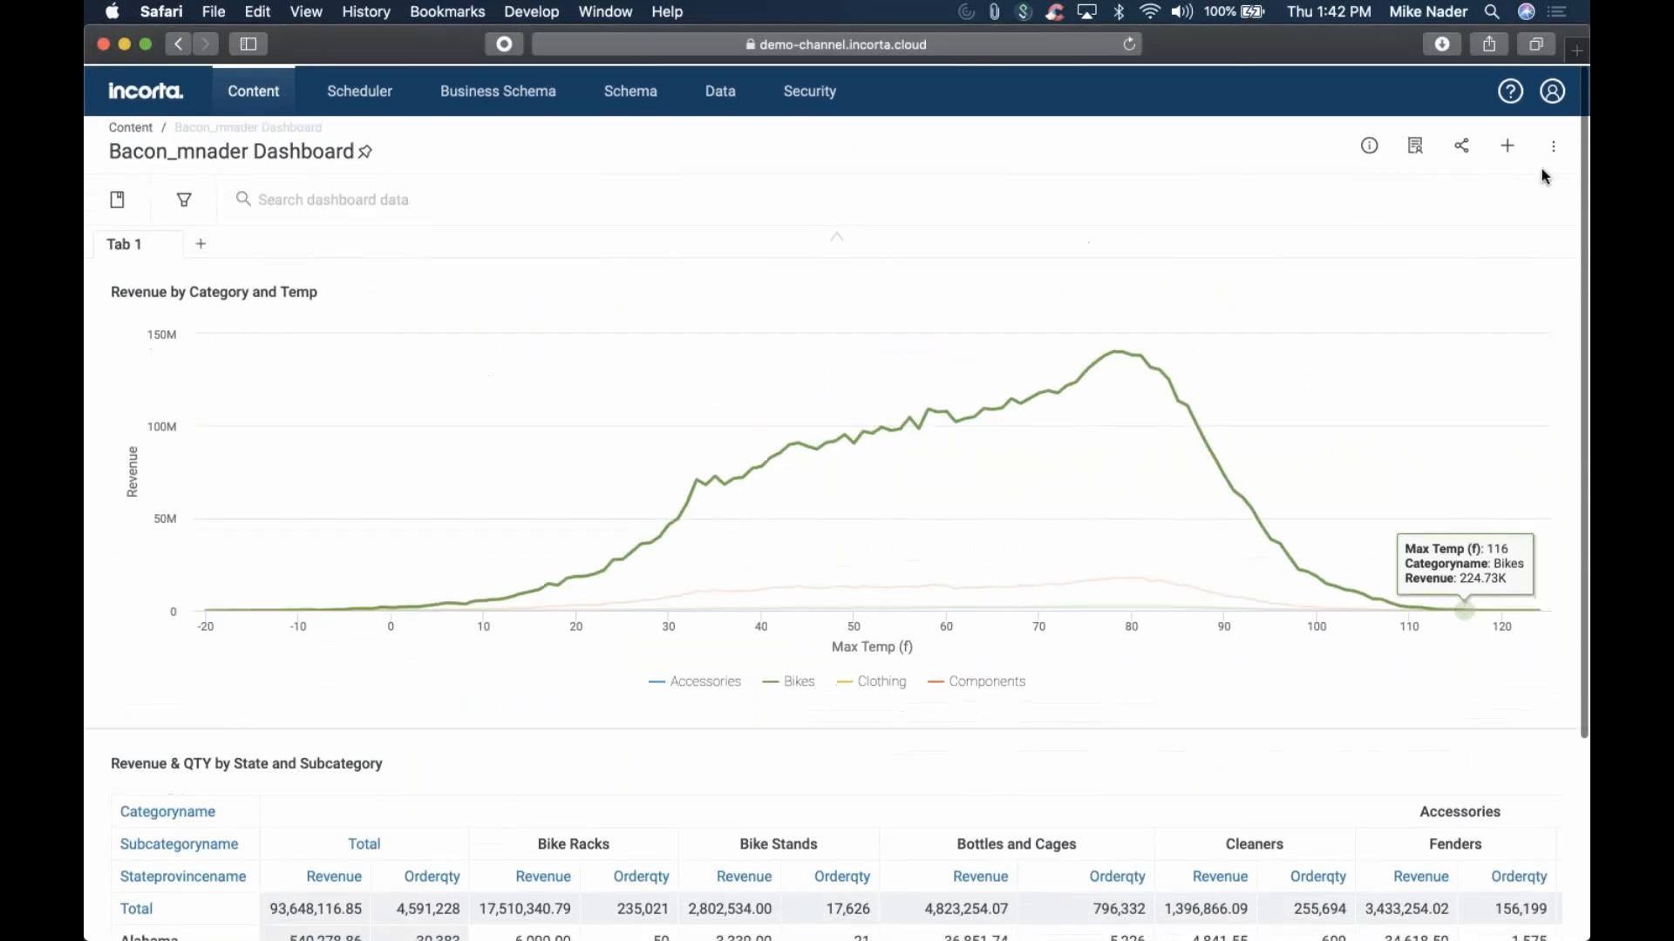
pyautogui.click(1557, 146)
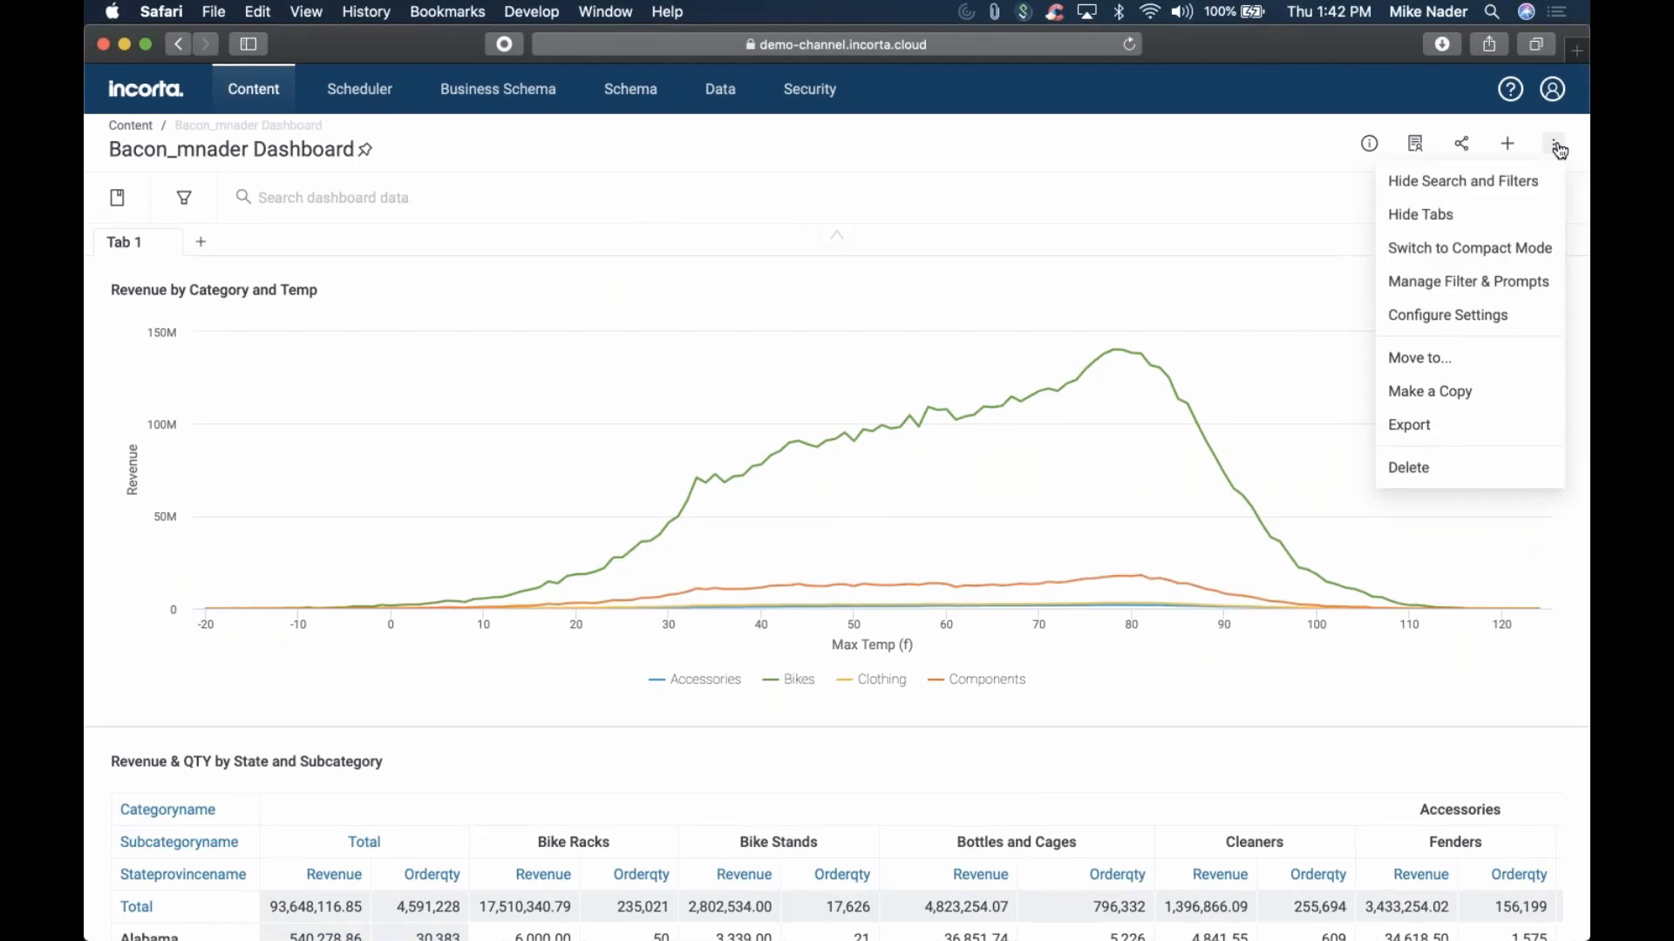
pyautogui.click(1470, 319)
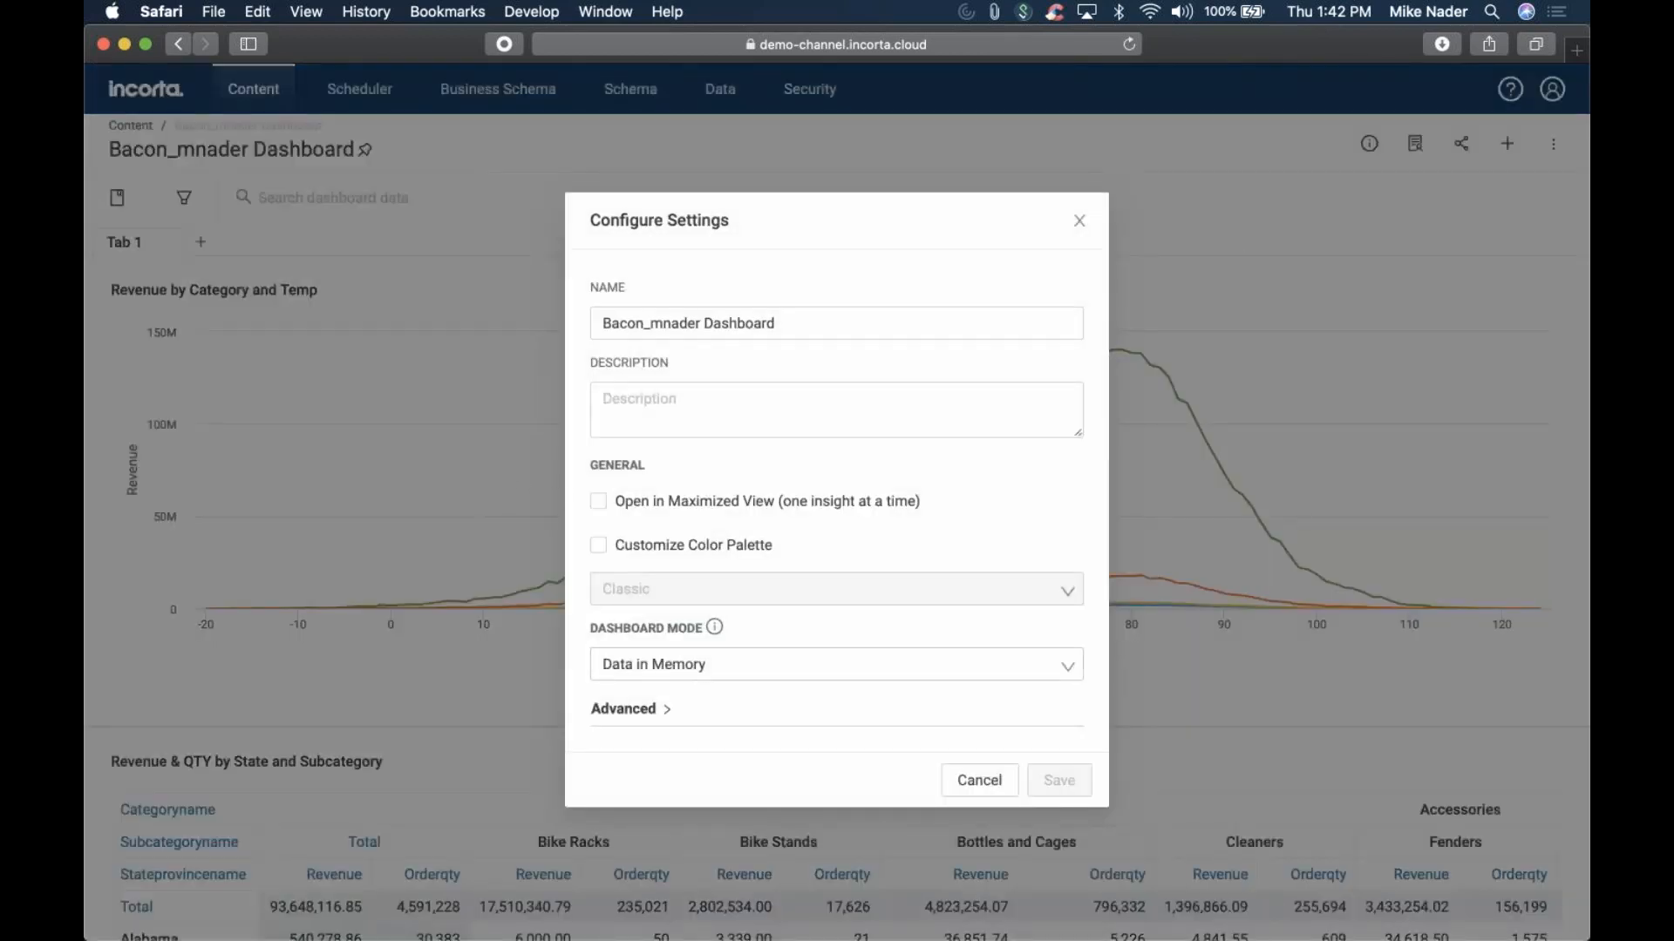
pyautogui.click(978, 782)
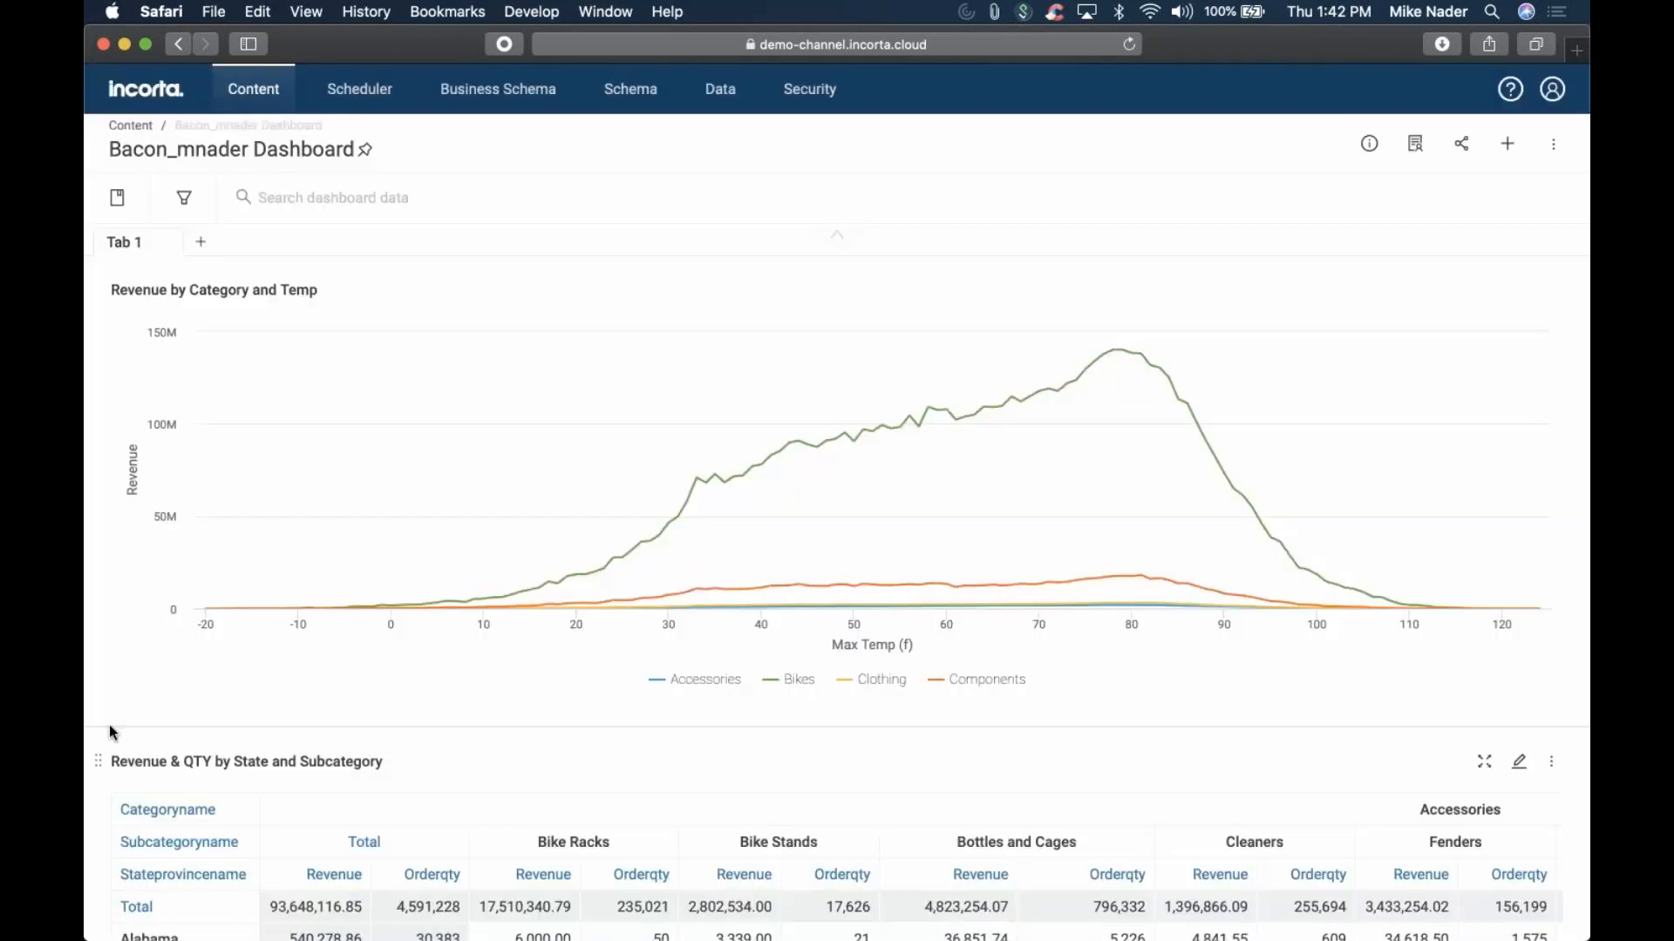
# In the dashboard layout, move the Revenue & QTY pivot table into the chart's row, placed to the right of Revenue by Category and Temp
pyautogui.moveTo(96, 759); pyautogui.dragTo(142, 774)
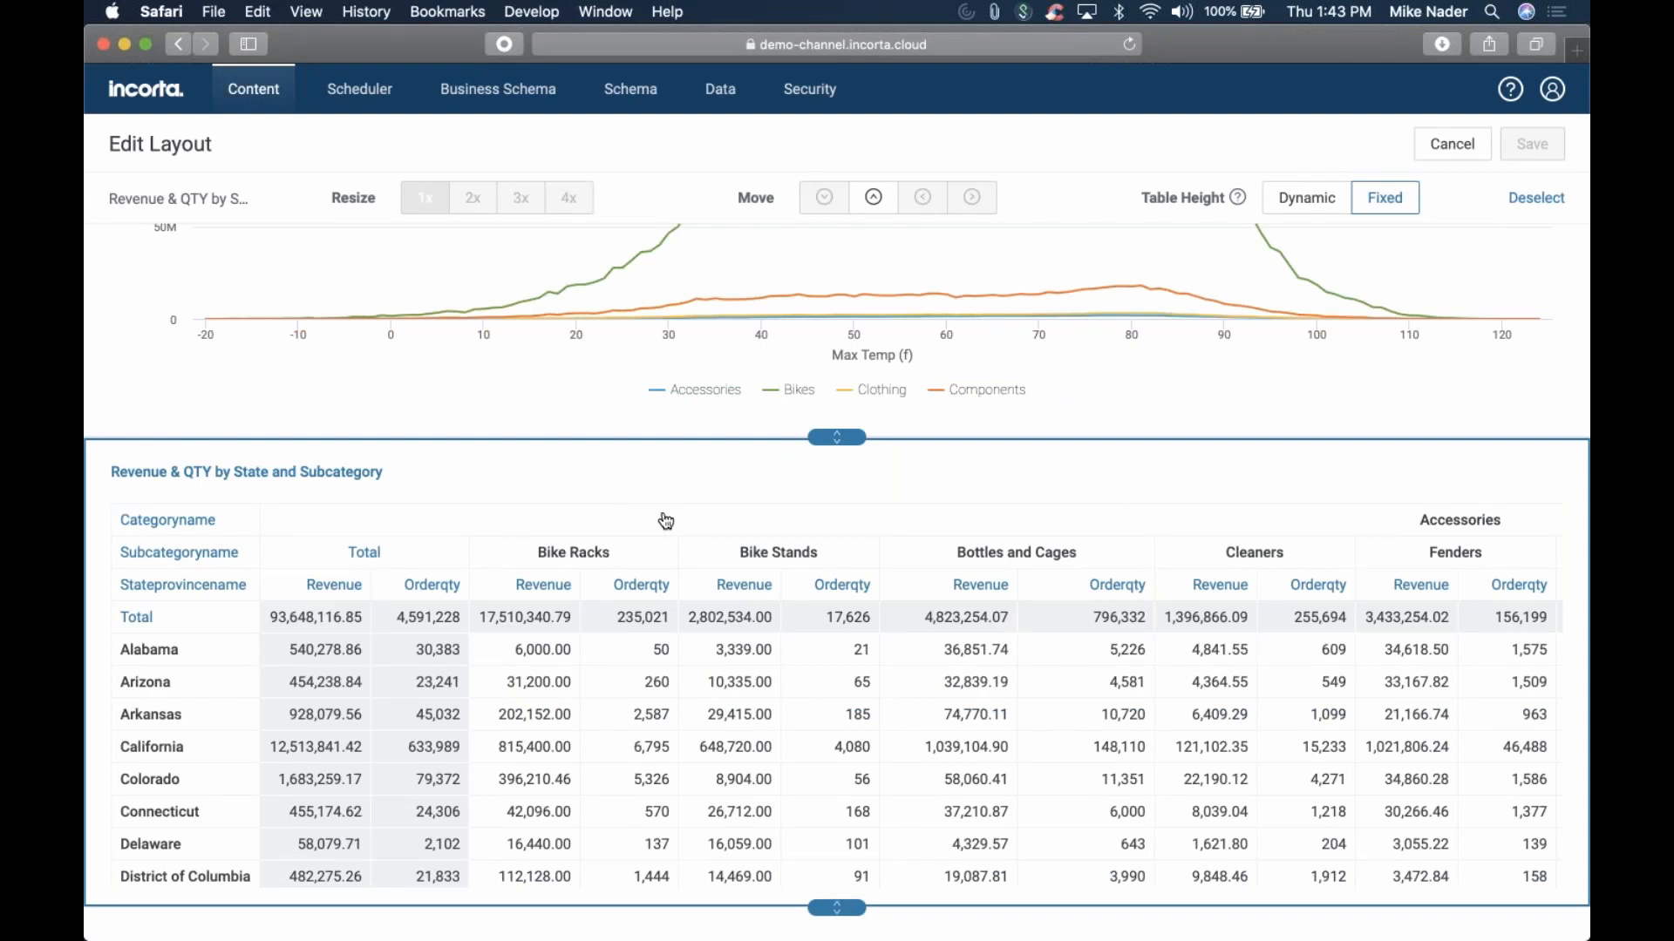
pyautogui.click(873, 197)
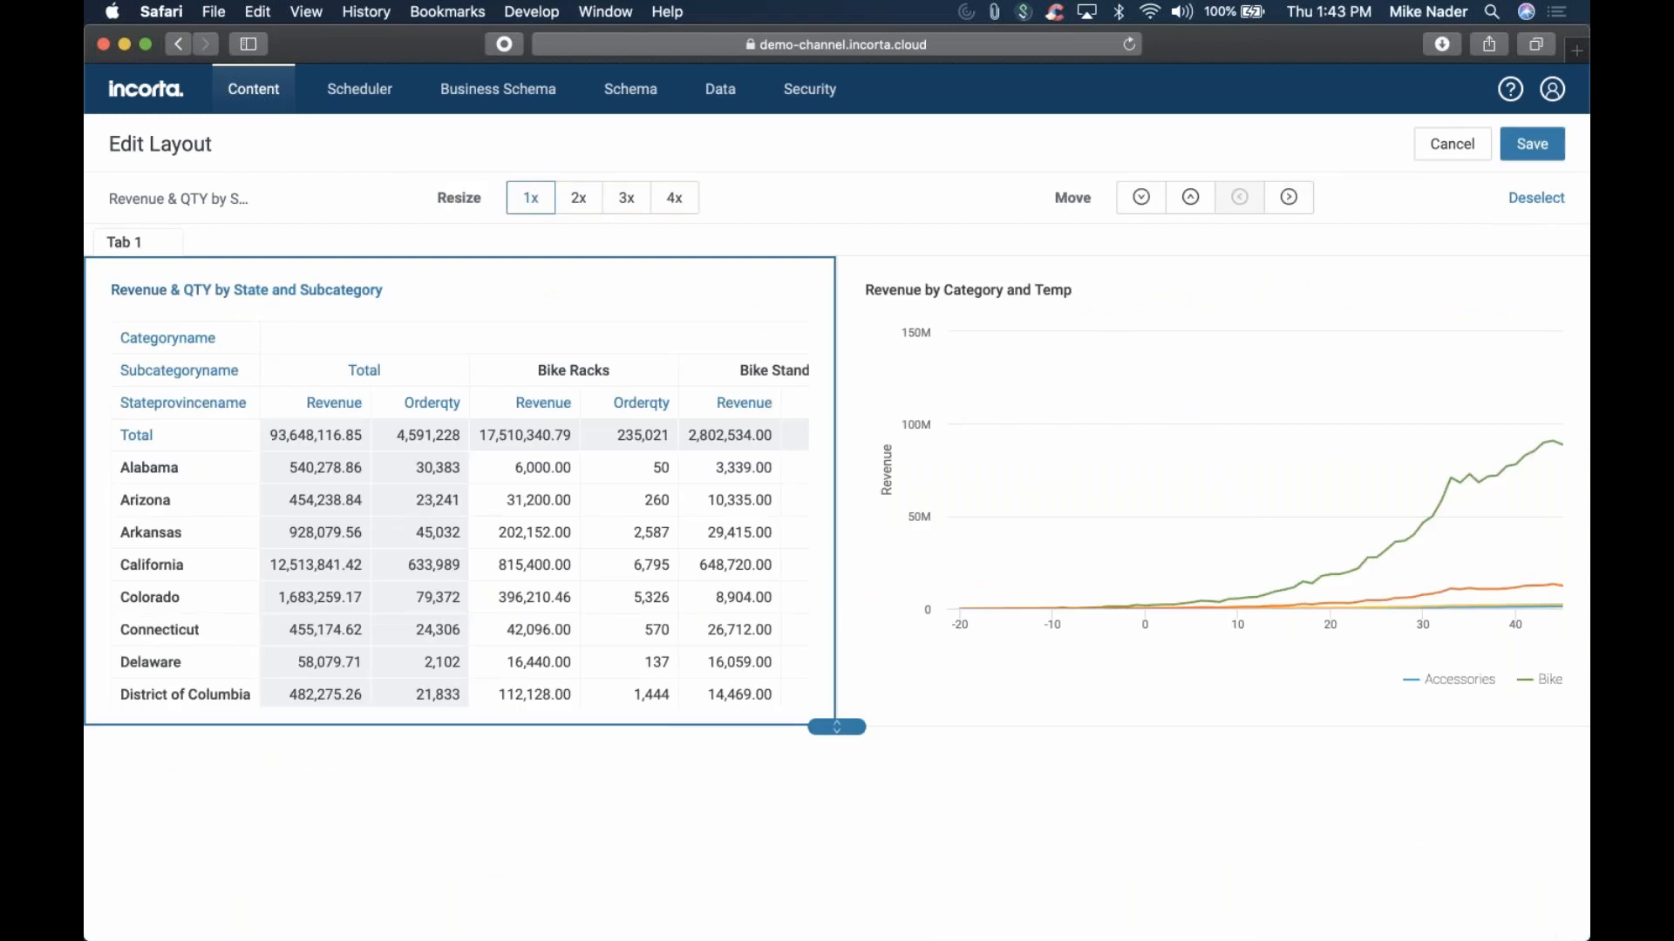
pyautogui.press('Right')
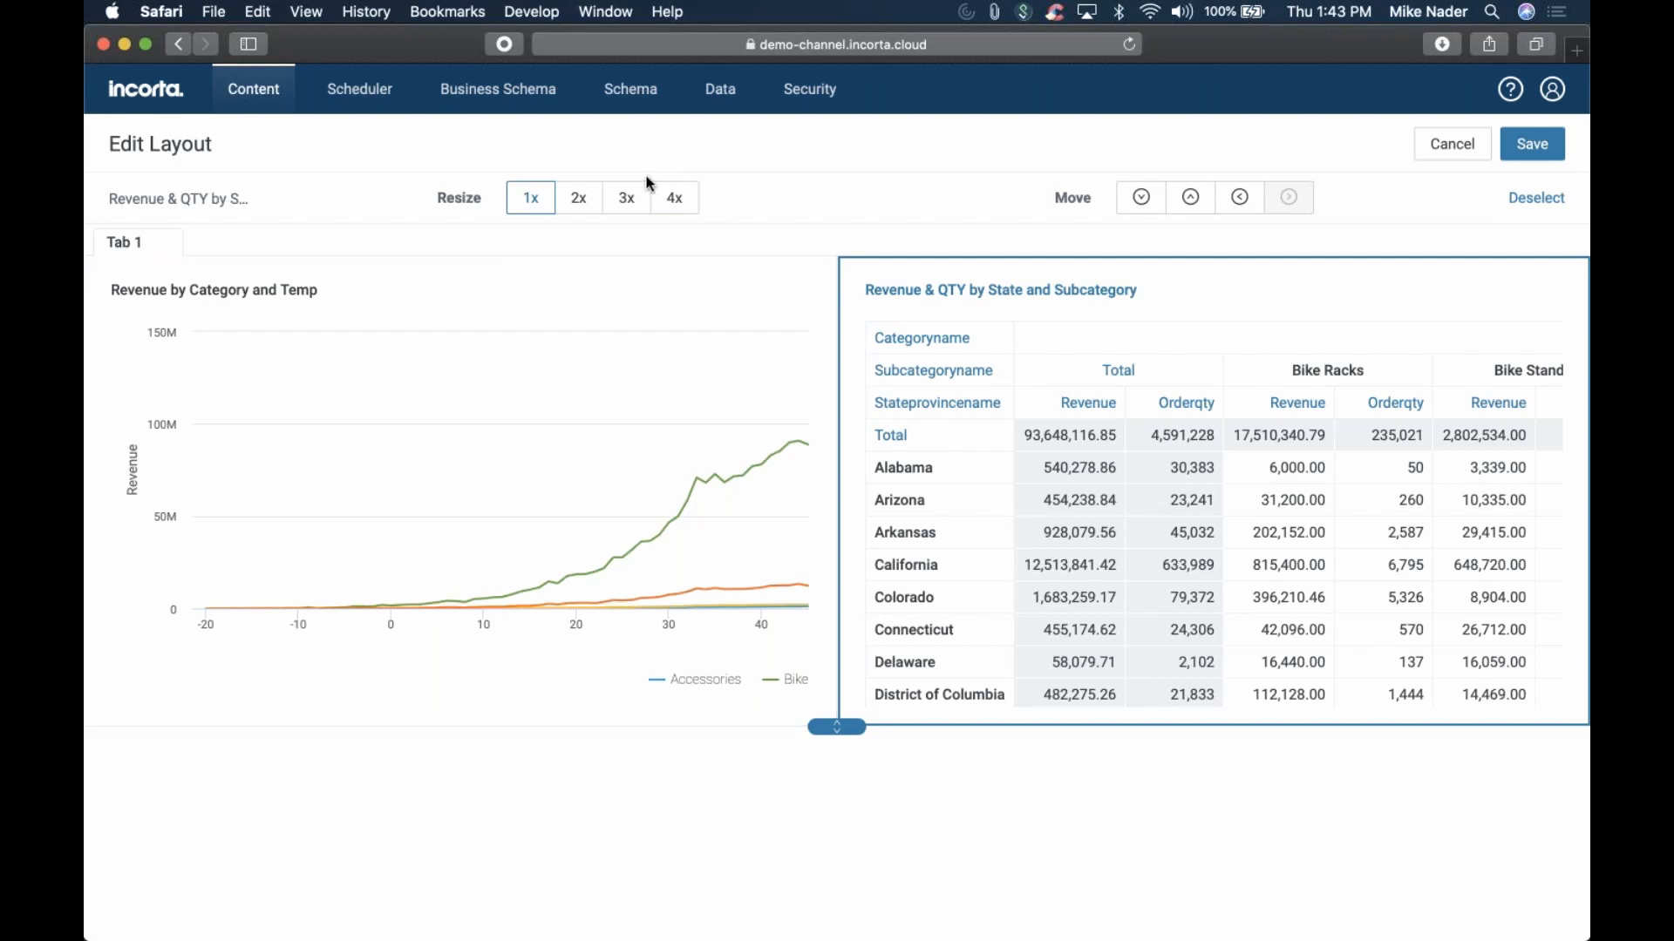
pyautogui.click(511, 324)
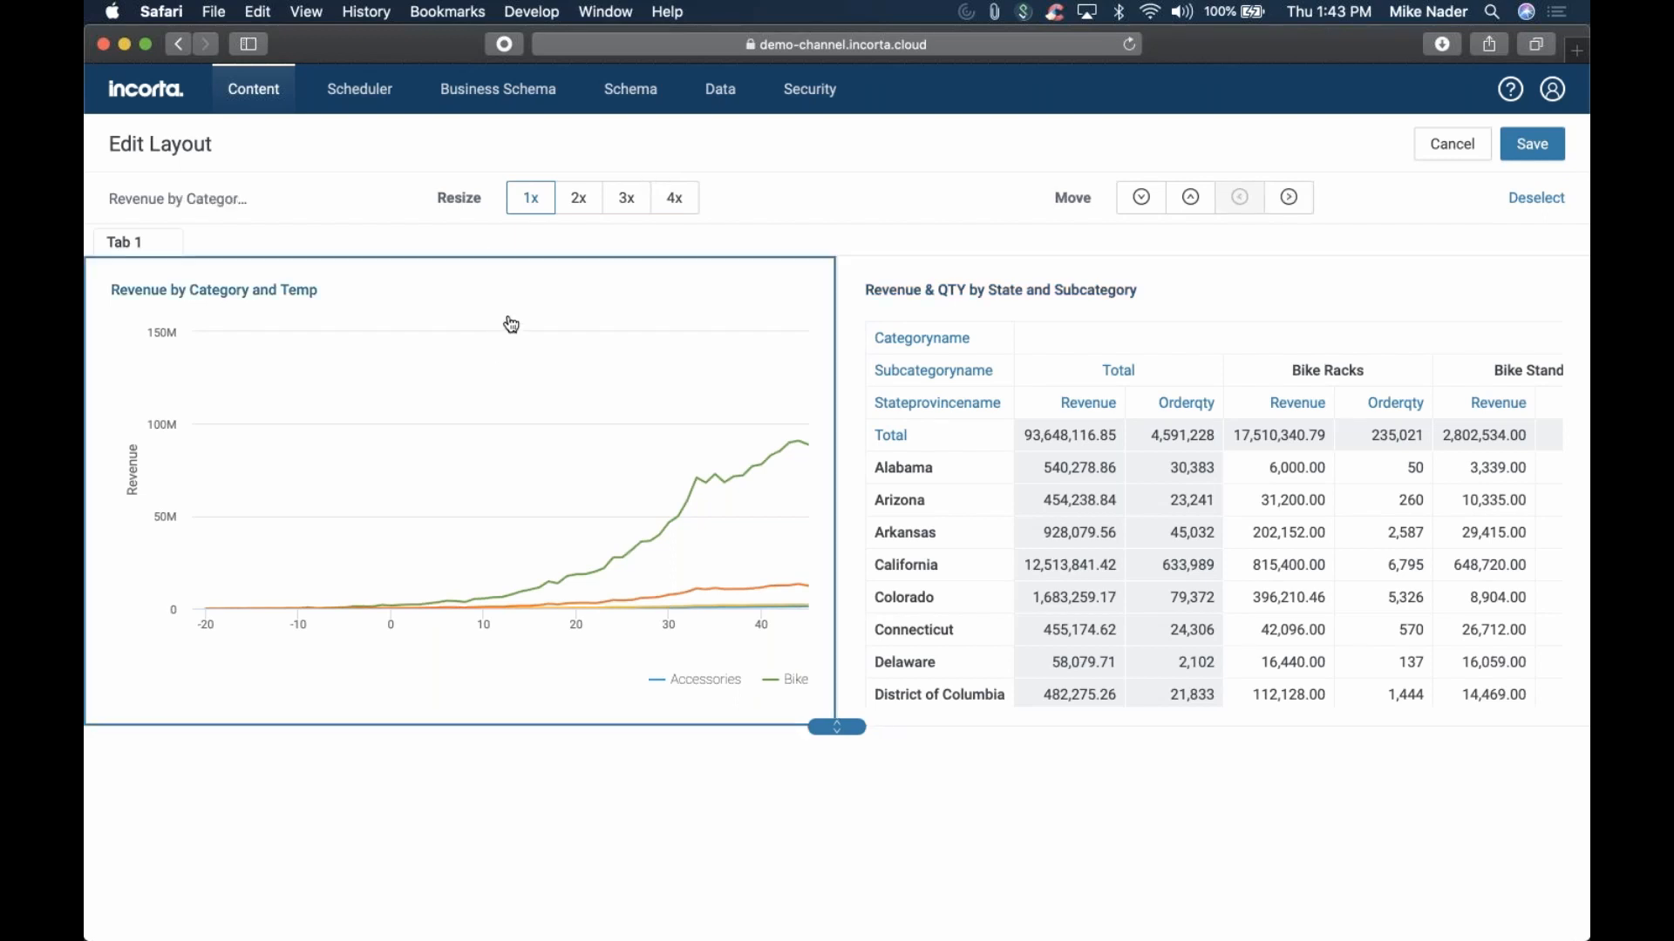
pyautogui.click(579, 211)
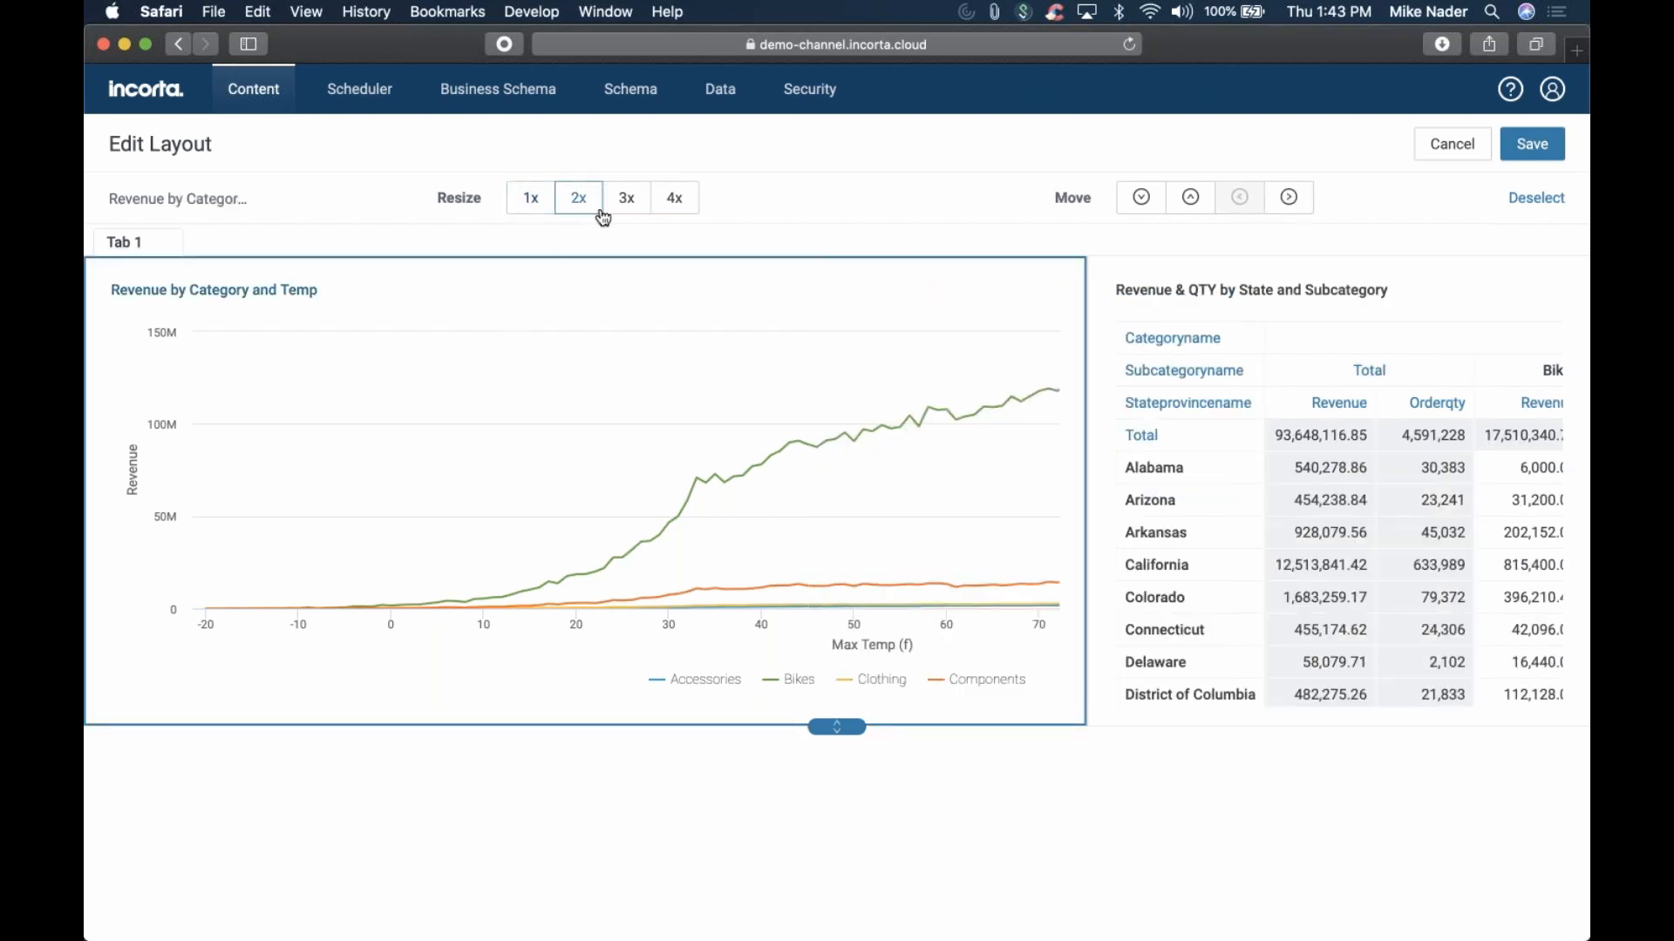
pyautogui.click(534, 196)
# Resize the Revenue & QTY by State and Subcategory insight to 2x and save the dashboard layout
pyautogui.click(1108, 463)
pyautogui.click(578, 199)
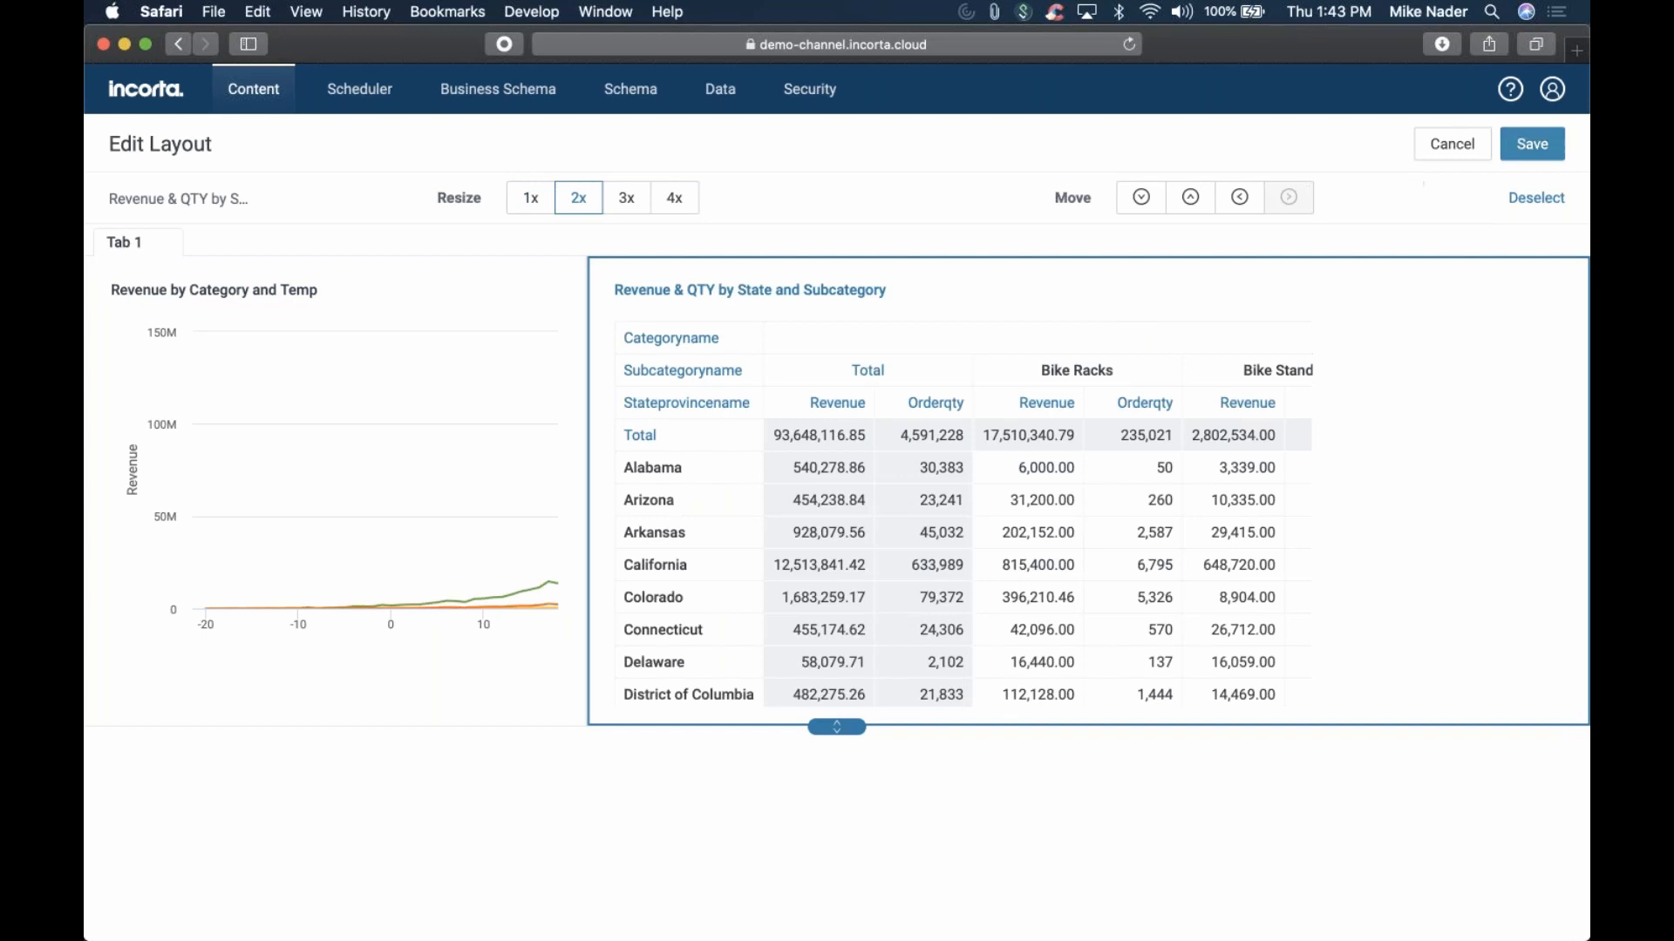
pyautogui.click(1532, 144)
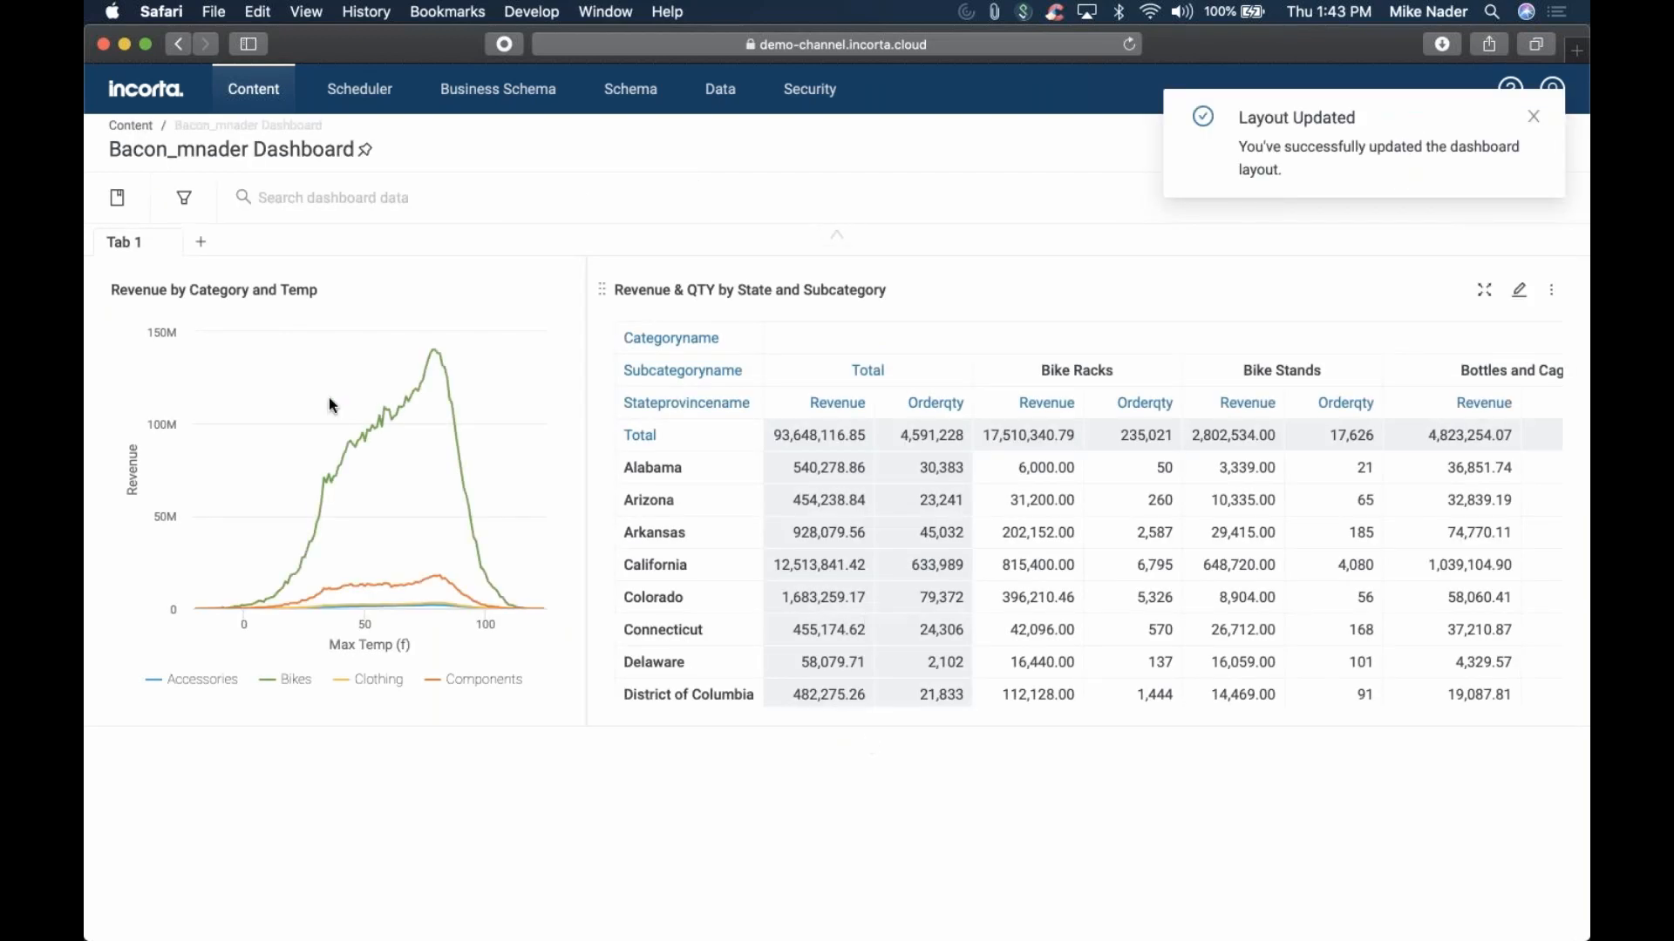
pyautogui.moveTo(411, 544)
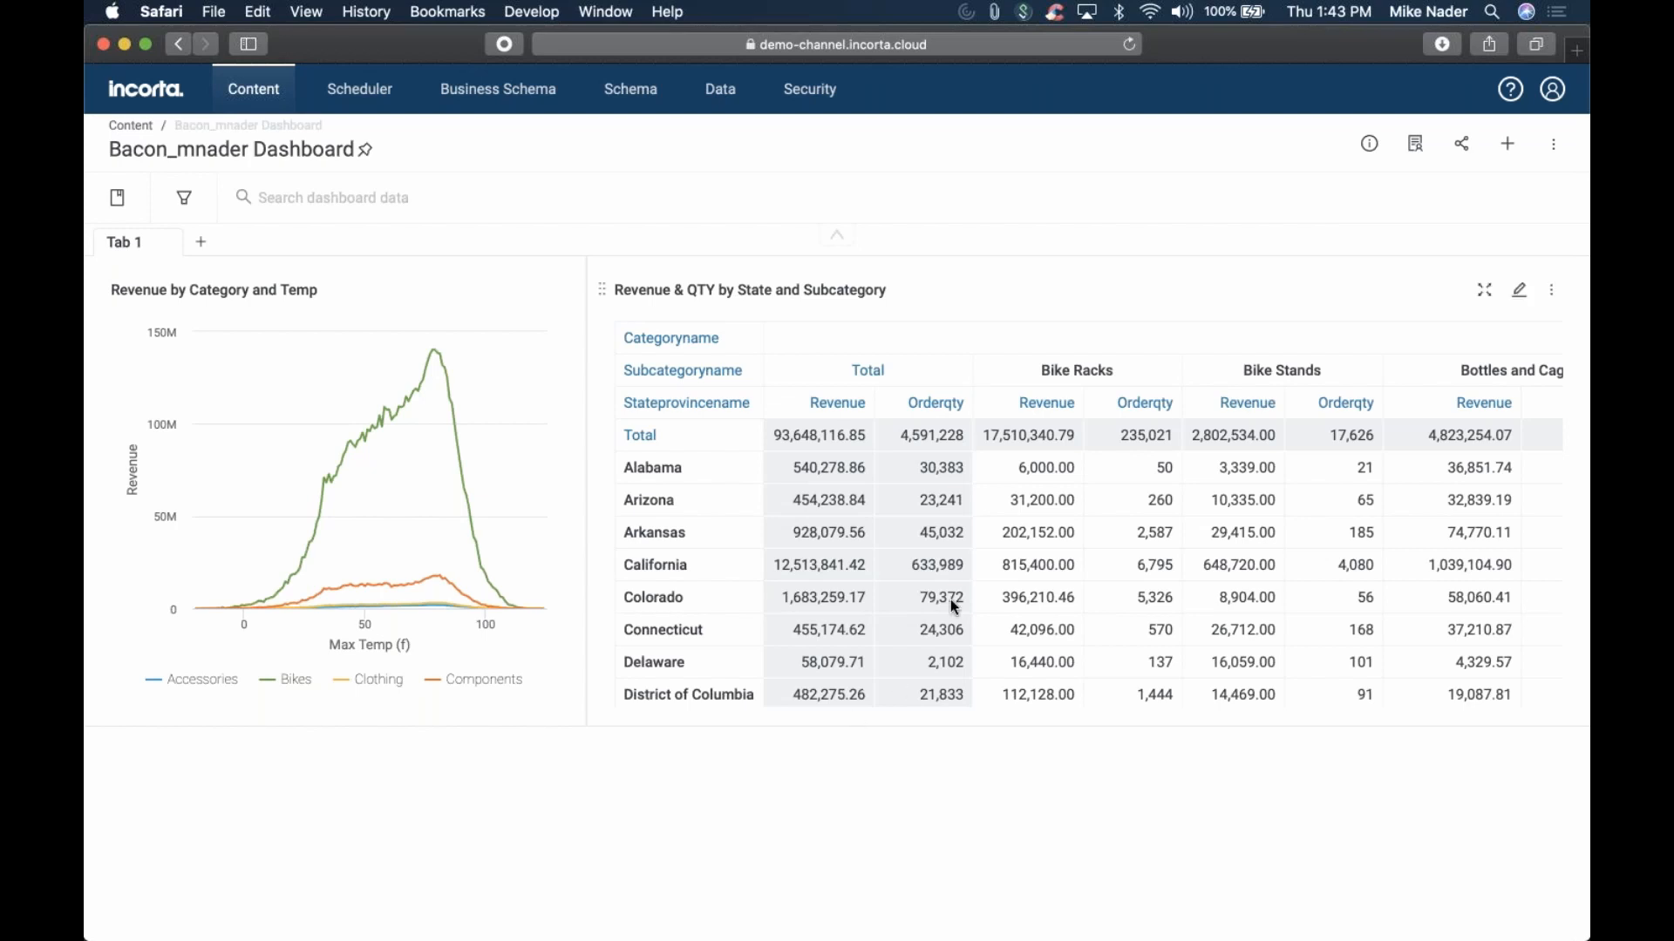
# Start a new listing table insight with all columns of the Revenue table as measures
pyautogui.click(1508, 152)
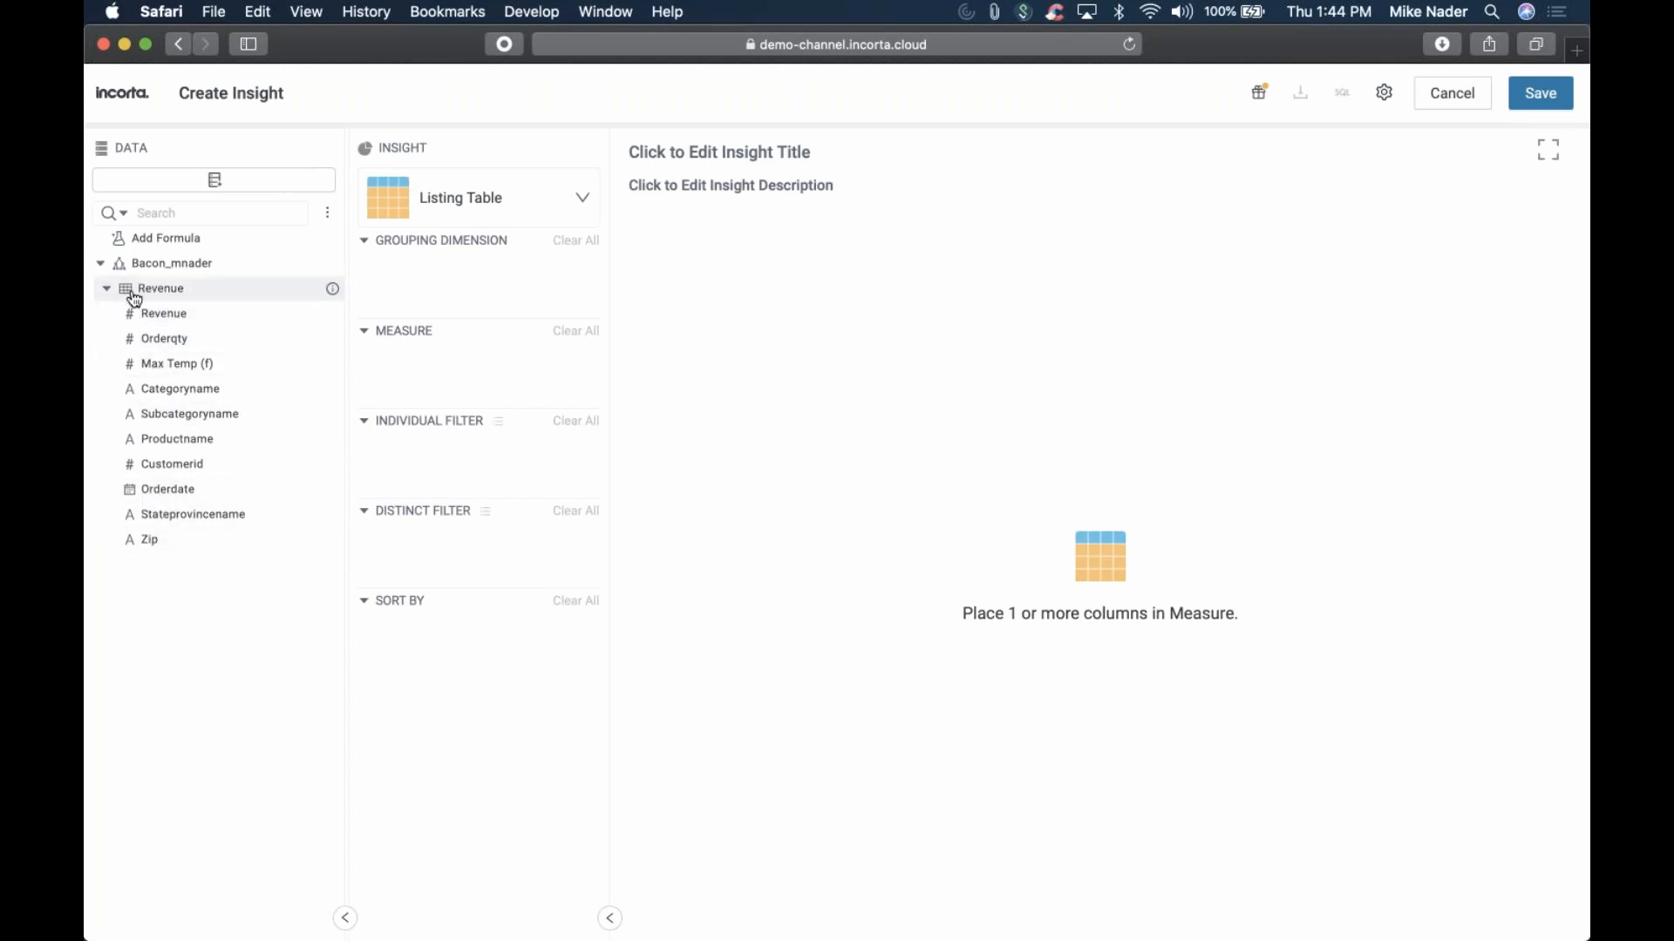
pyautogui.moveTo(146, 297); pyautogui.dragTo(427, 382)
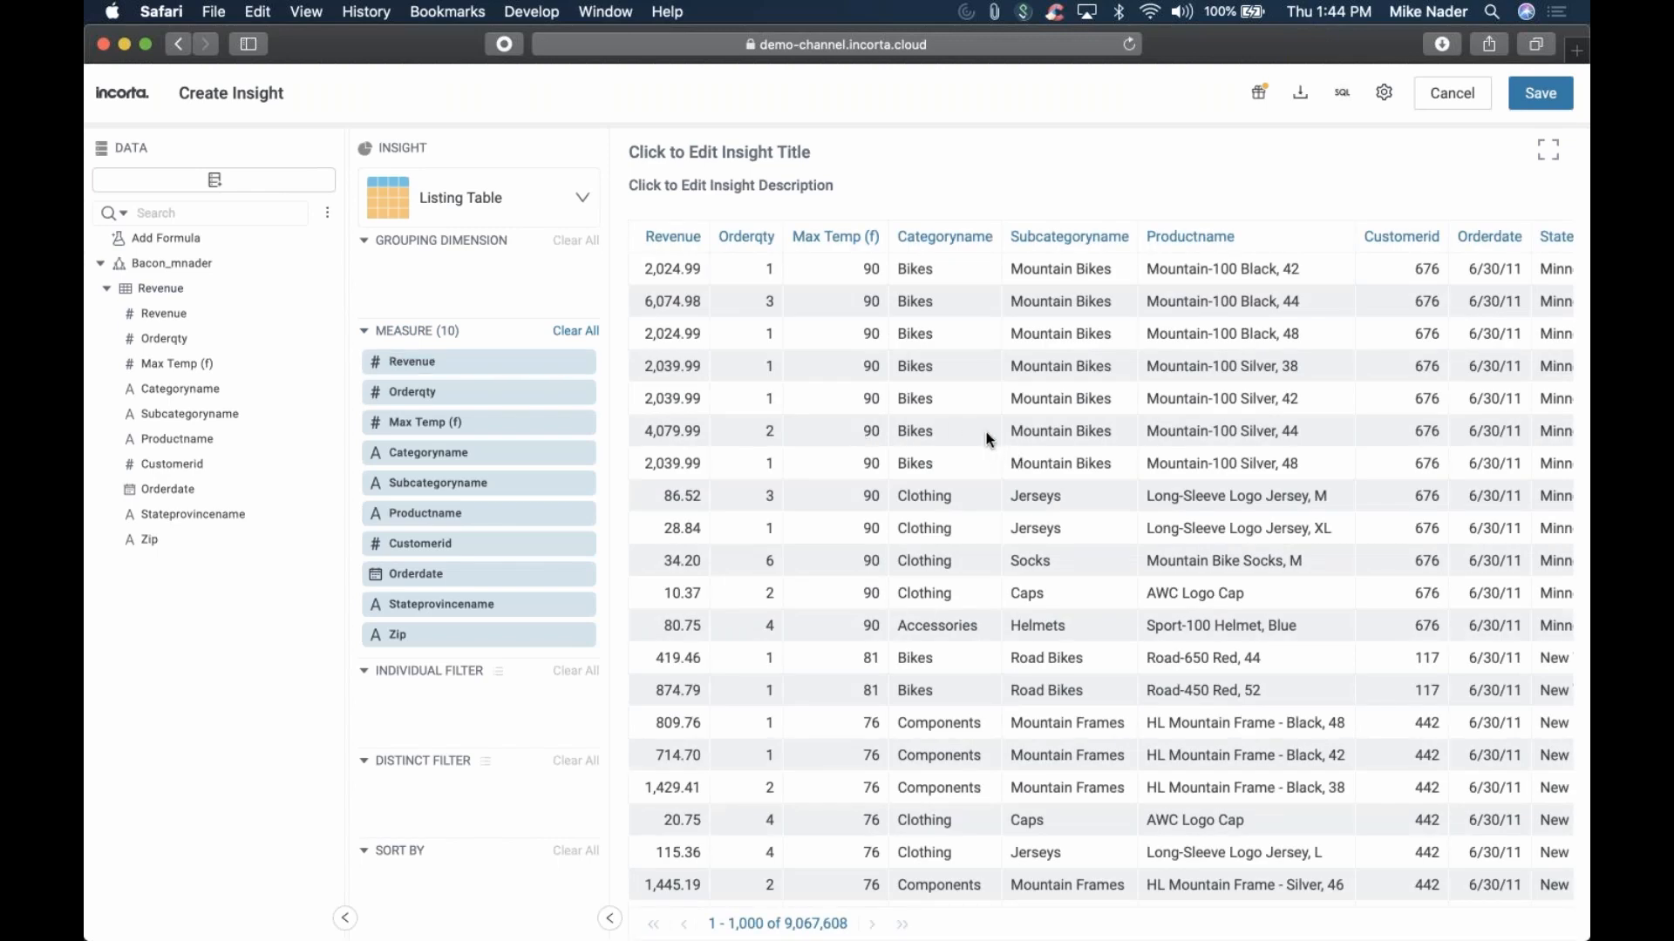
pyautogui.hscroll(5, 988, 437)
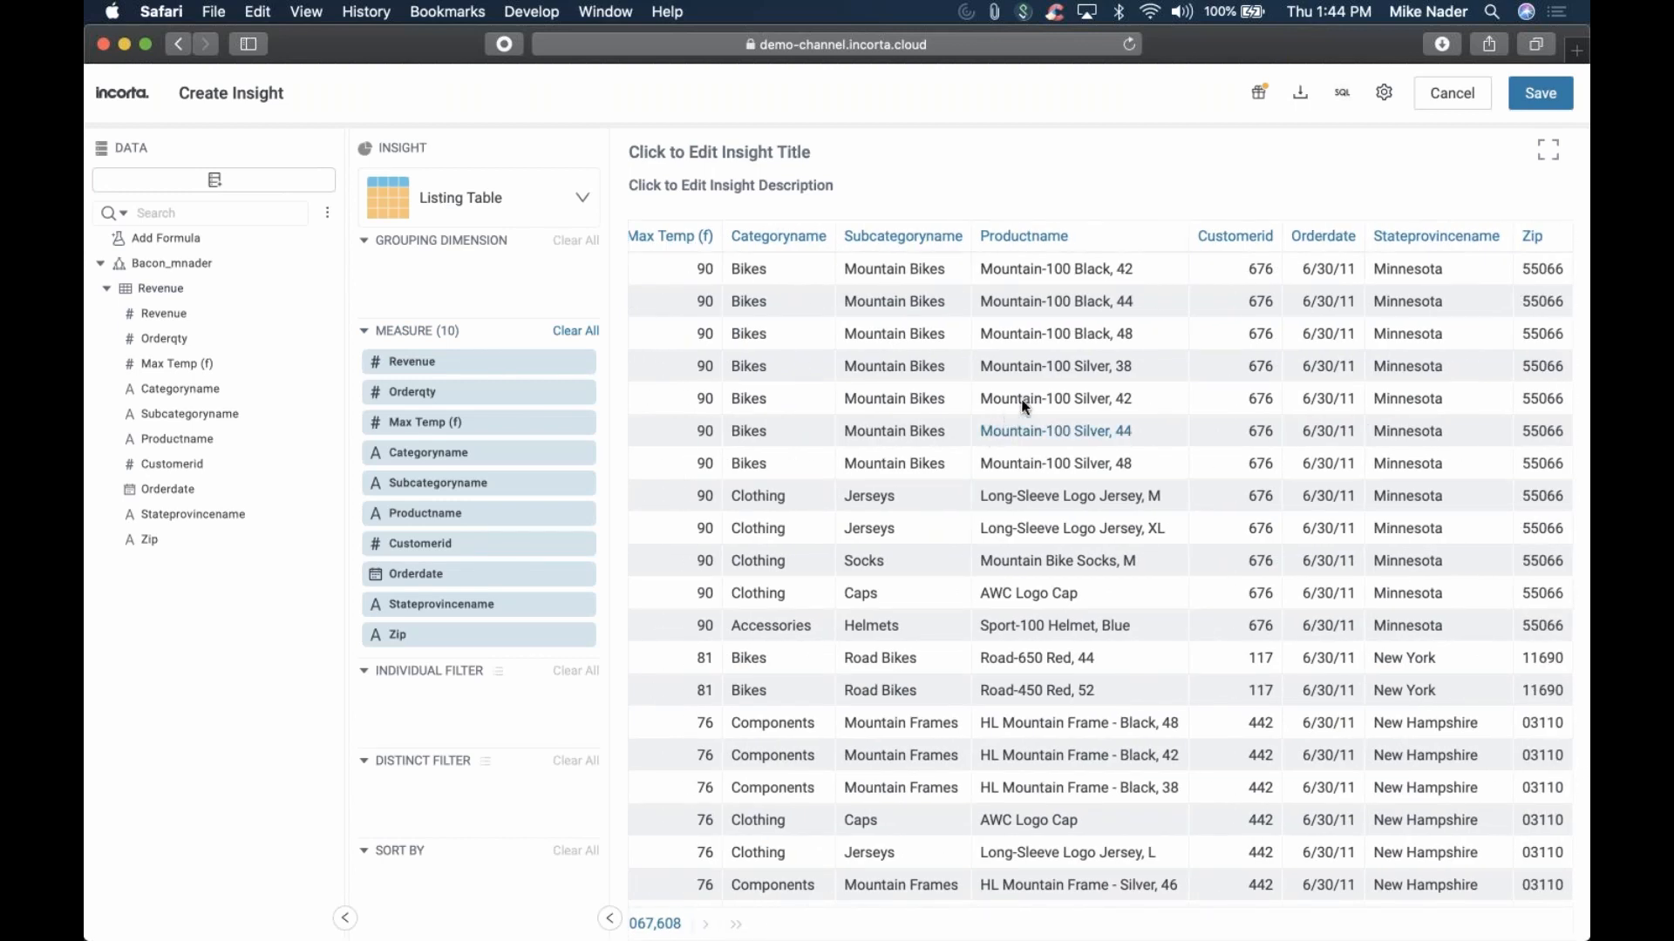
# Turn on the Total row in the listing table's general settings and close the settings
pyautogui.click(1384, 94)
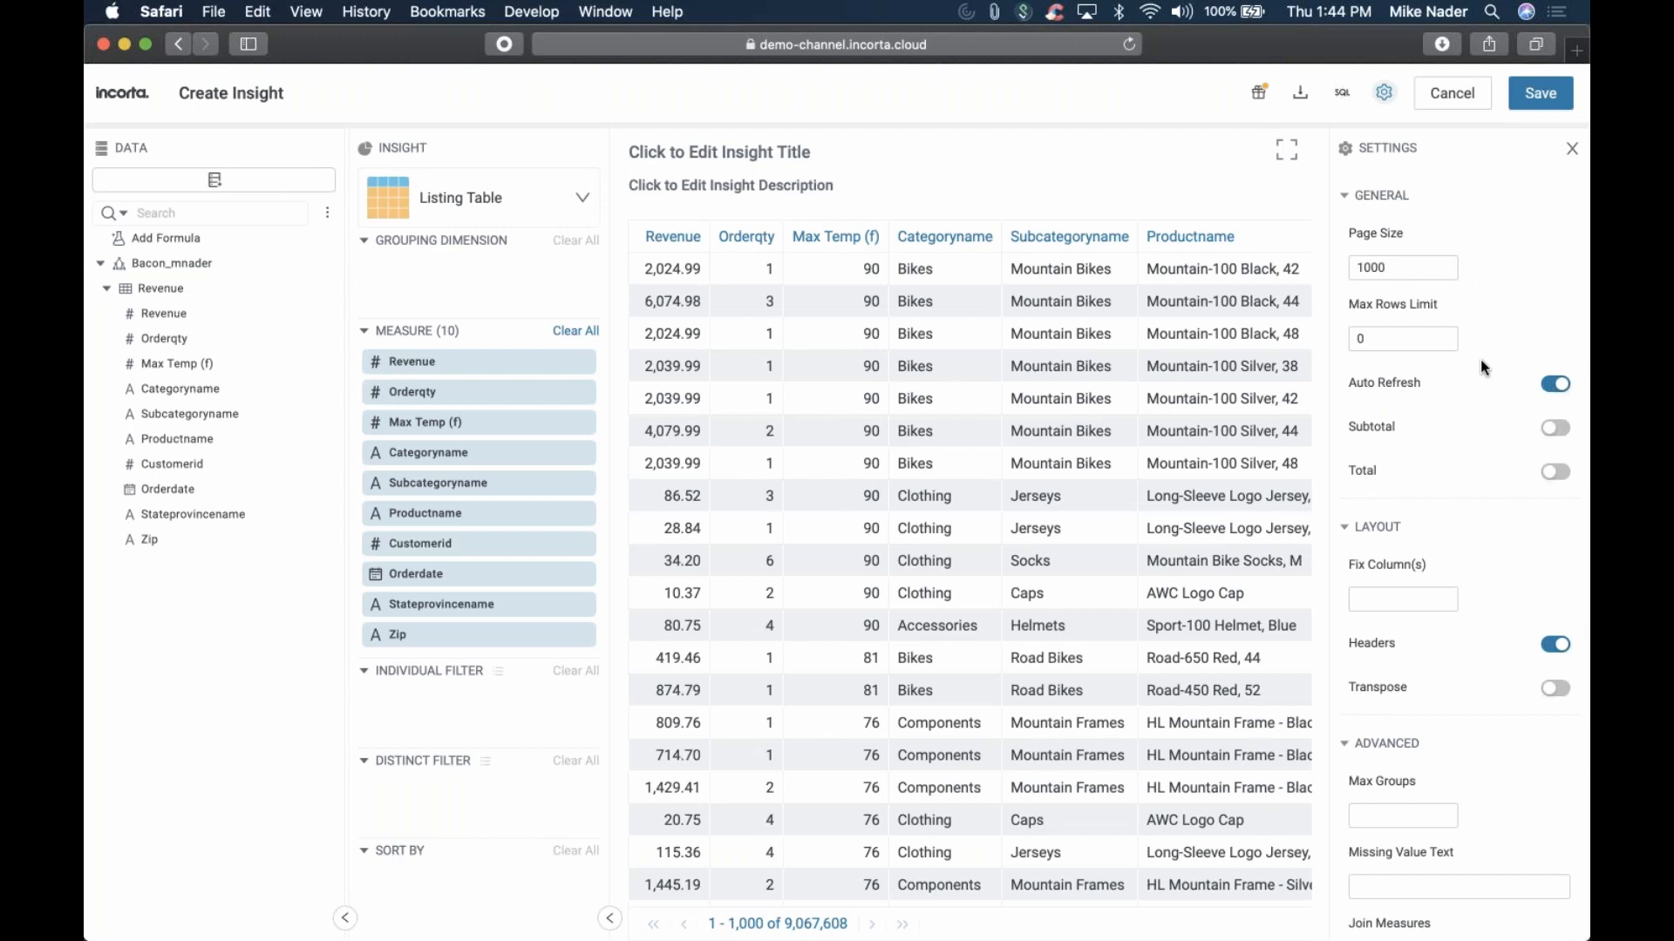
pyautogui.scroll(-2, 1485, 368)
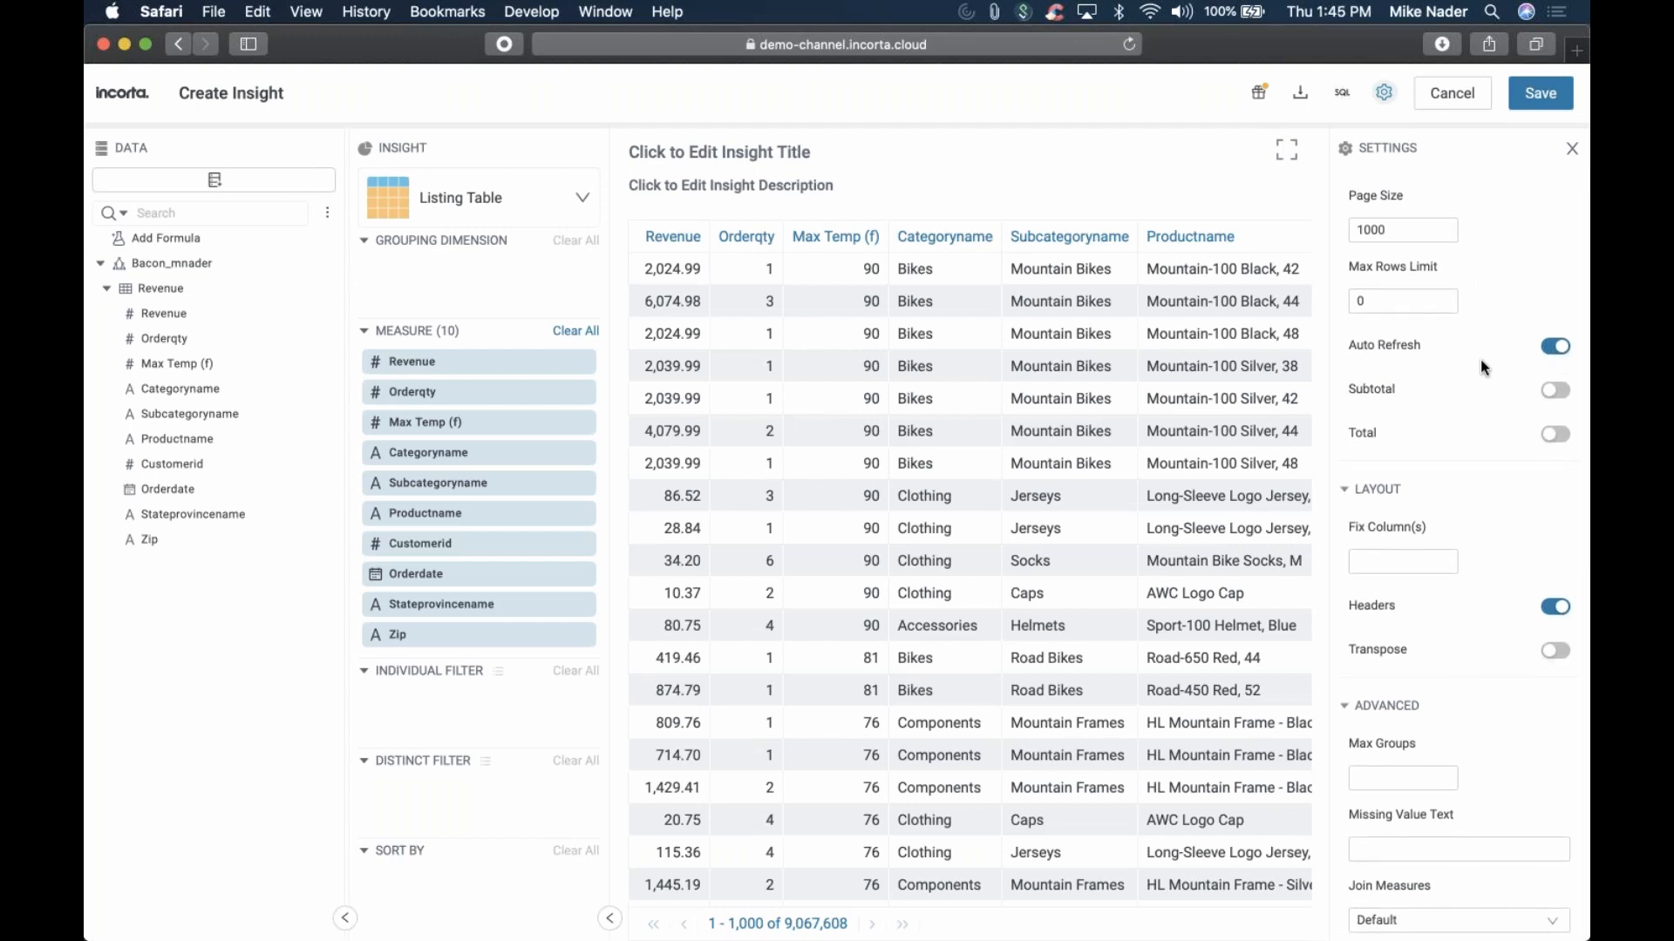
pyautogui.scroll(-1, 1502, 373)
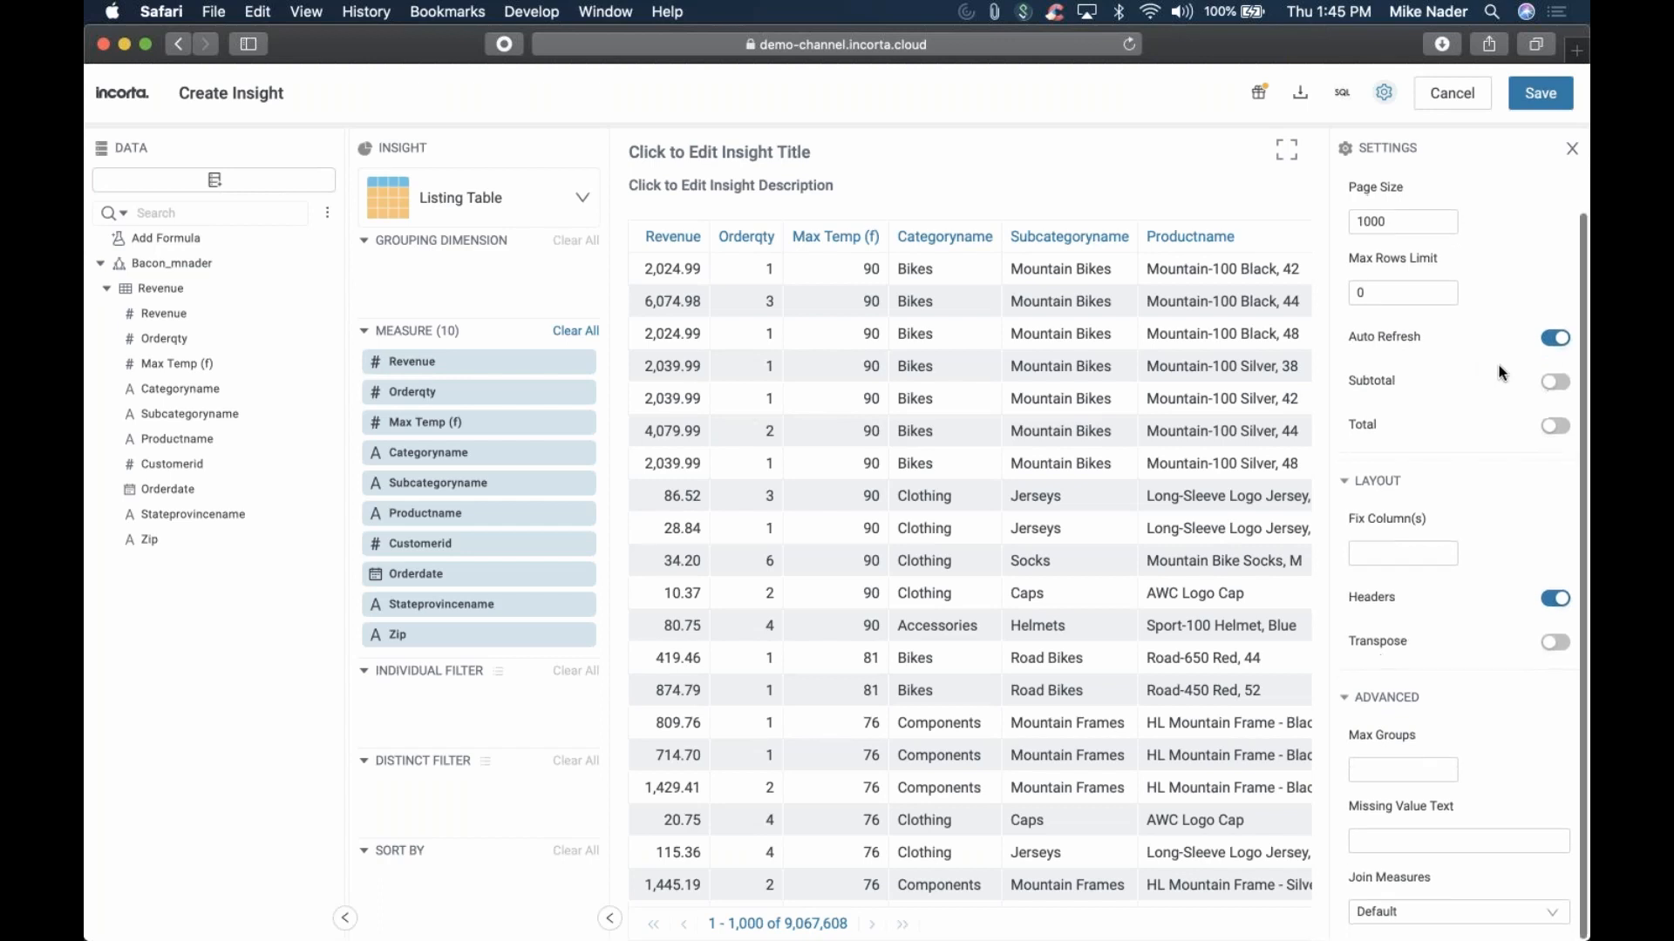
pyautogui.scroll(1, 1502, 373)
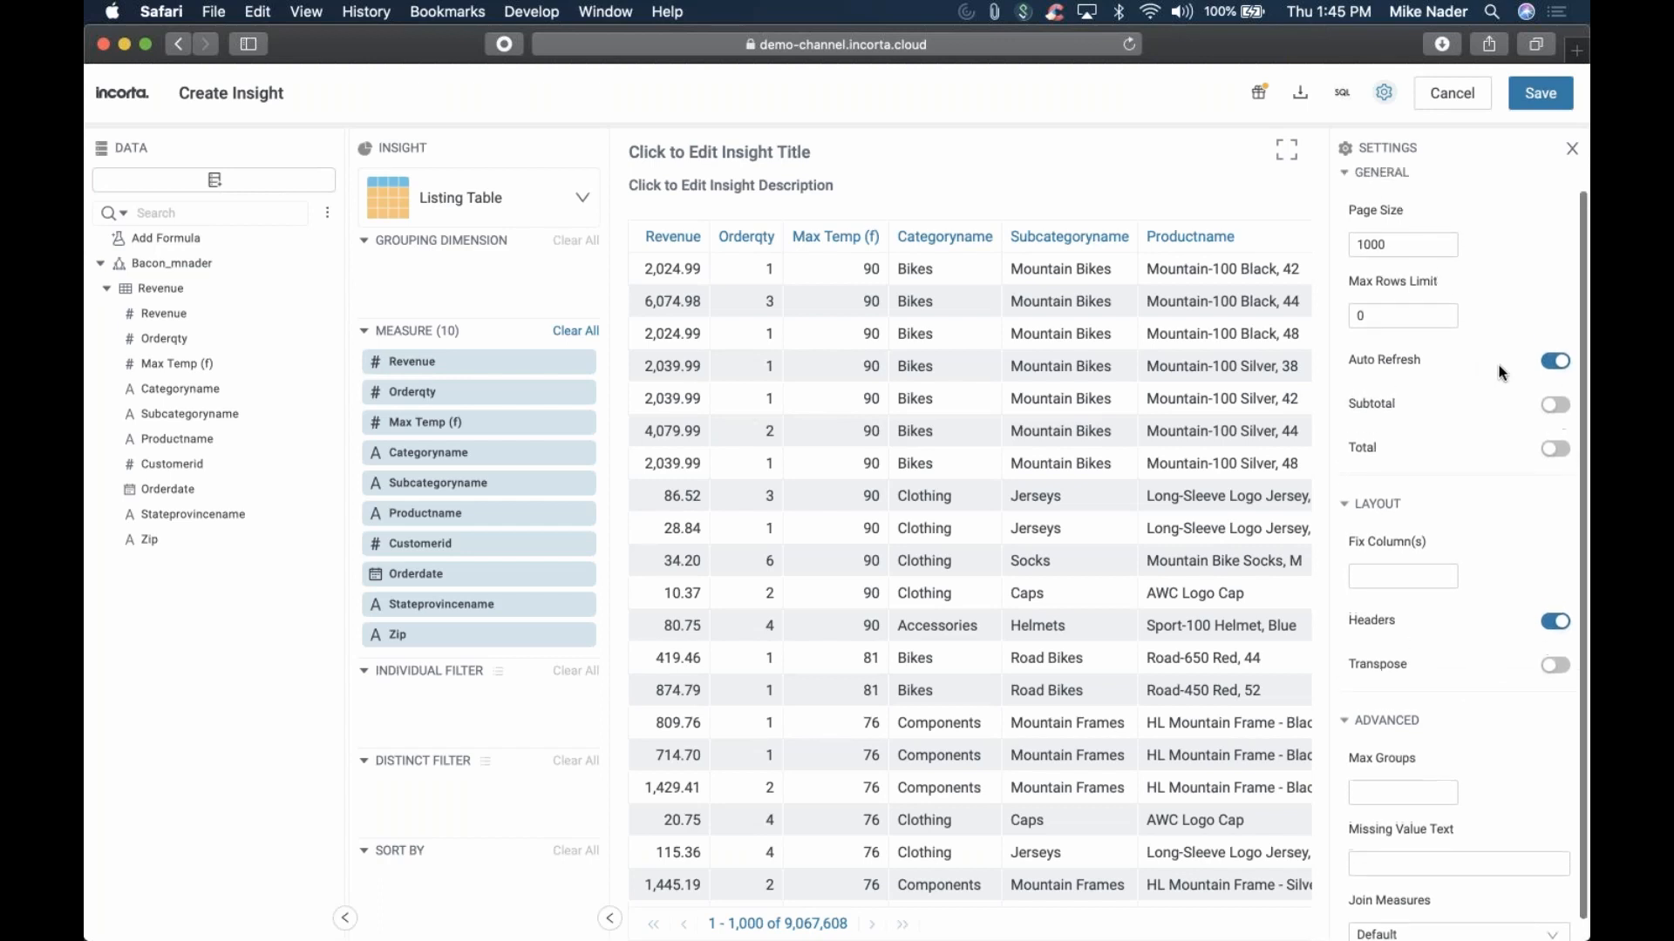
pyautogui.click(1553, 450)
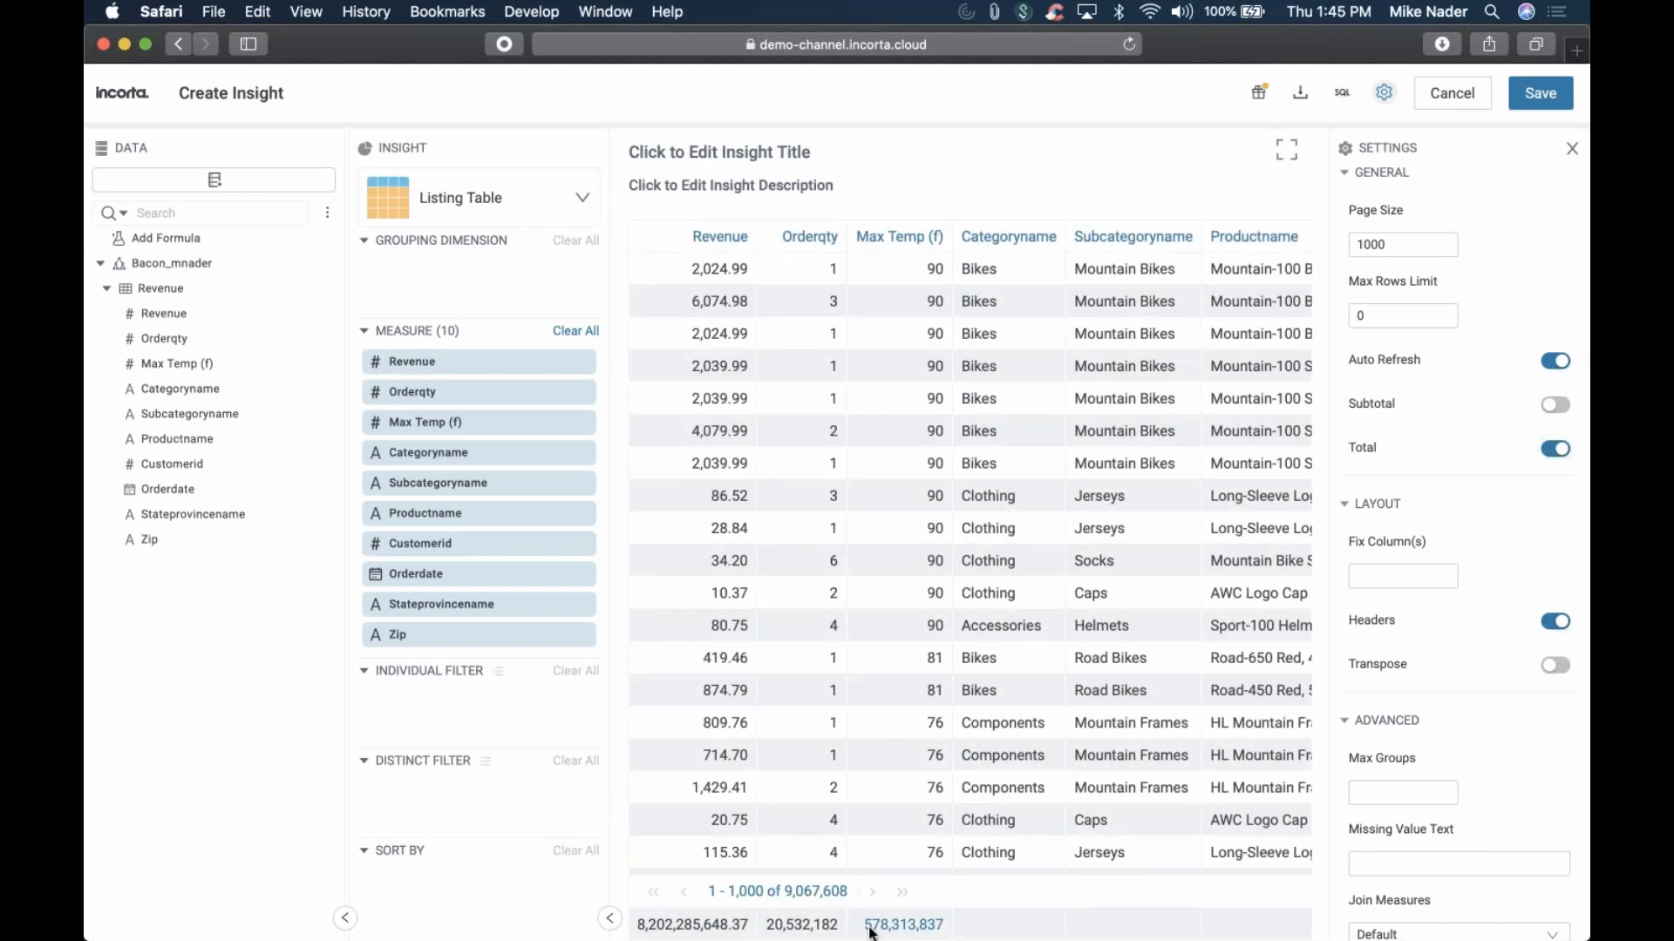
pyautogui.click(1570, 150)
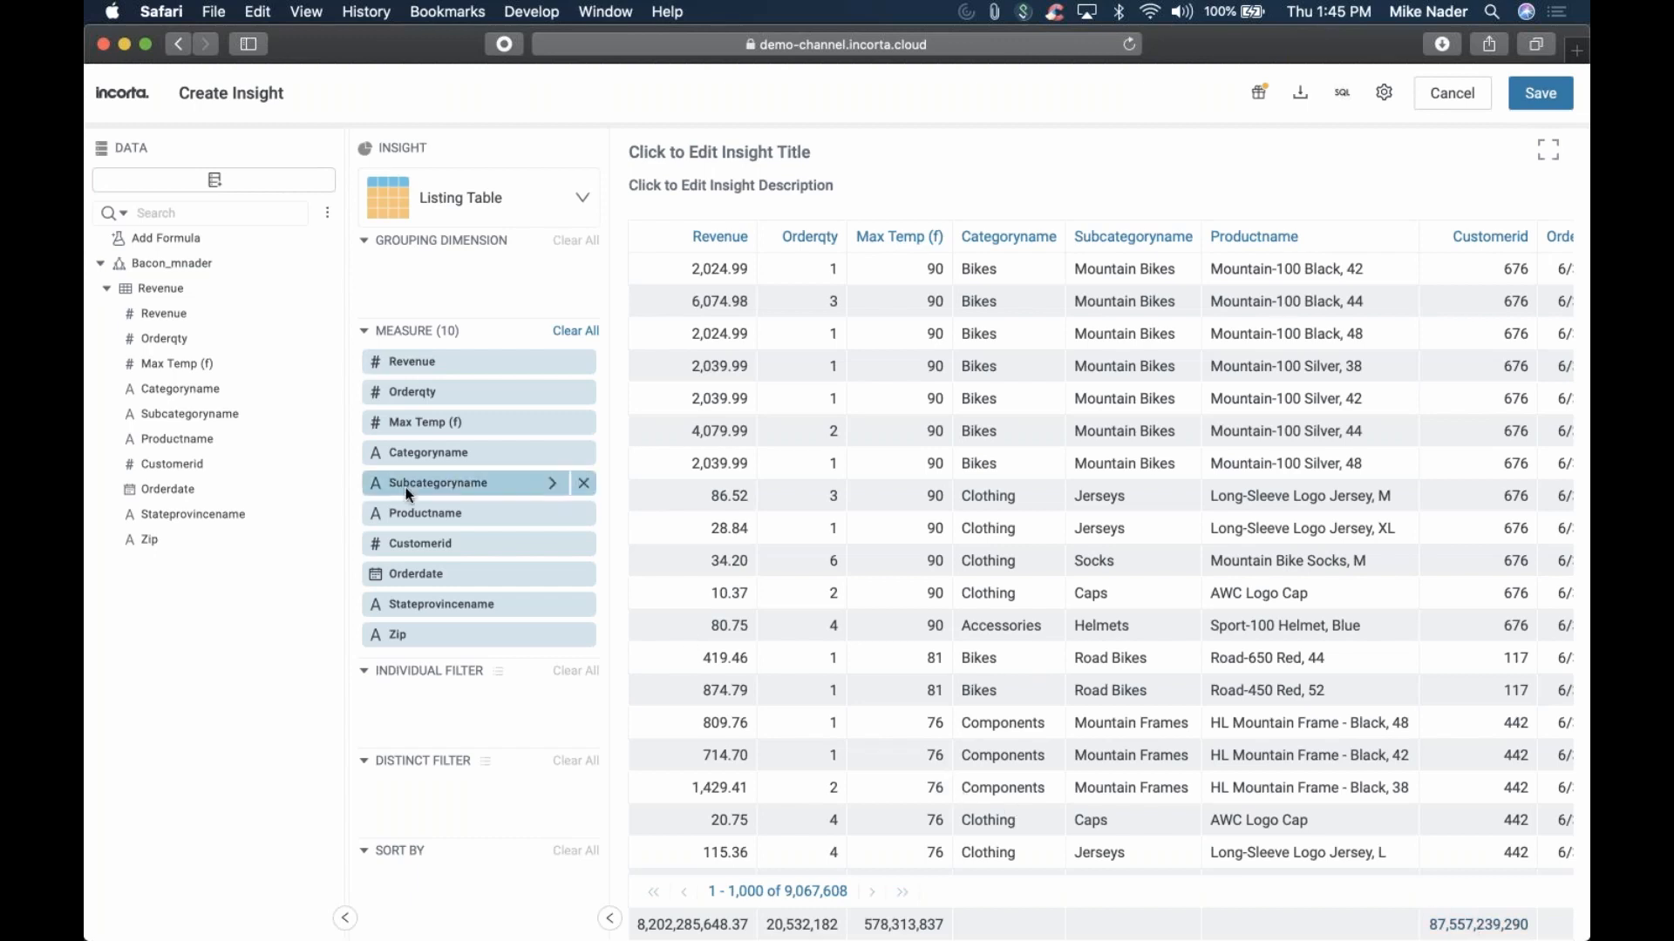
# Set the aggregation of the Max Temp (f) measure in the listing table to AVERAGE
pyautogui.click(553, 424)
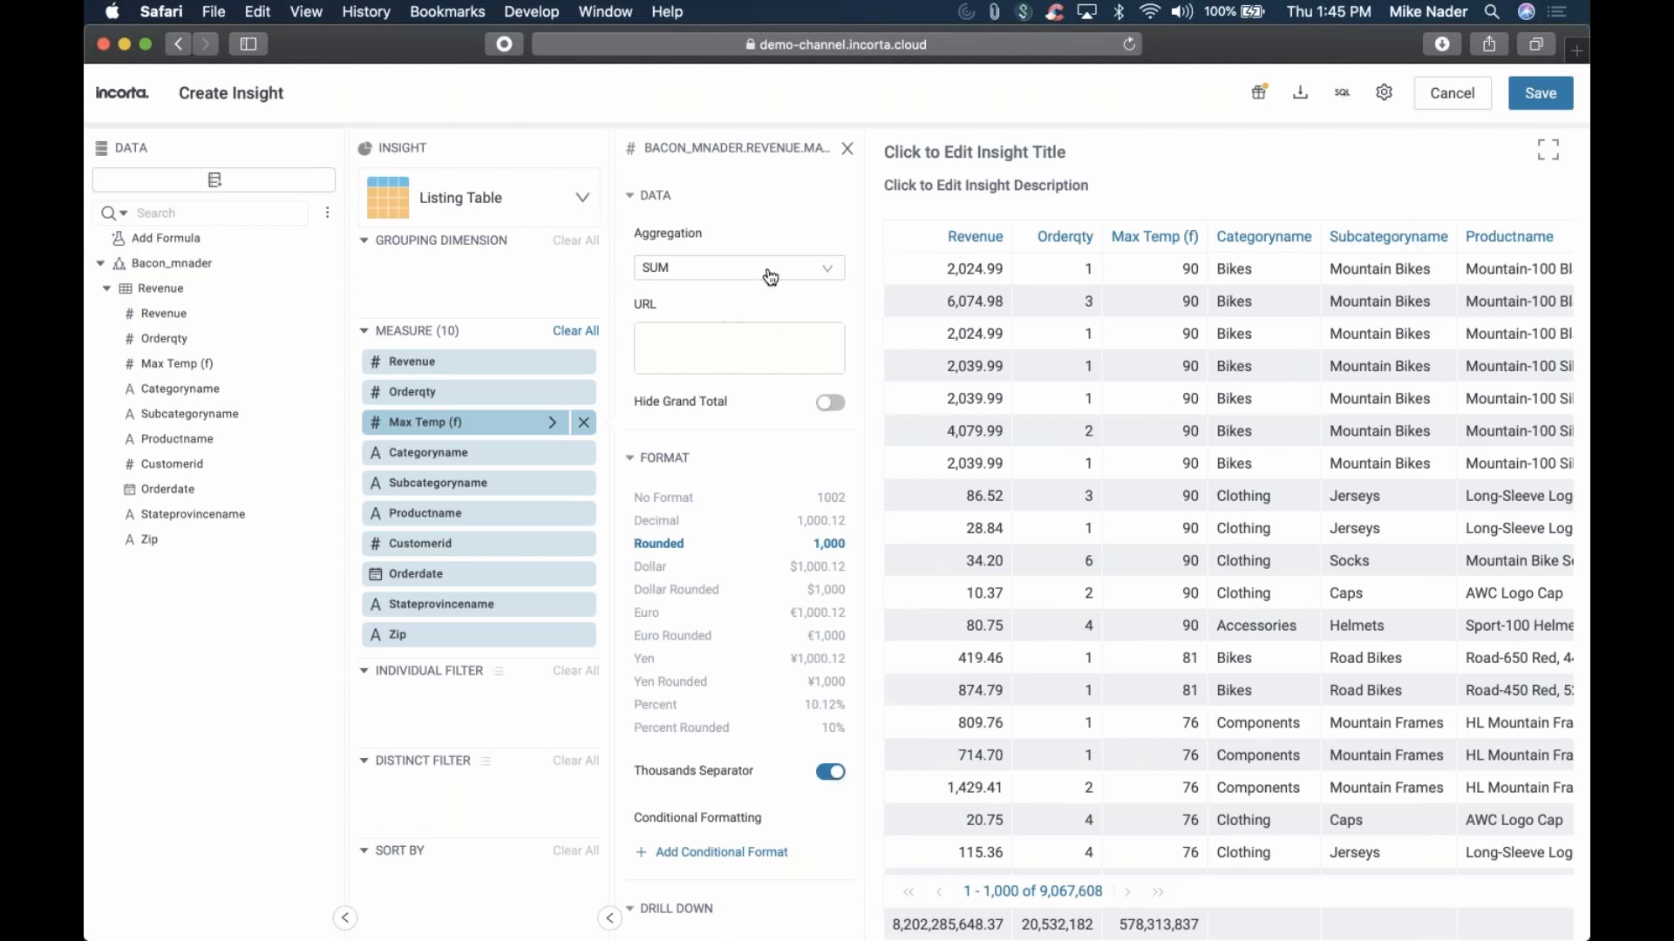
pyautogui.click(808, 270)
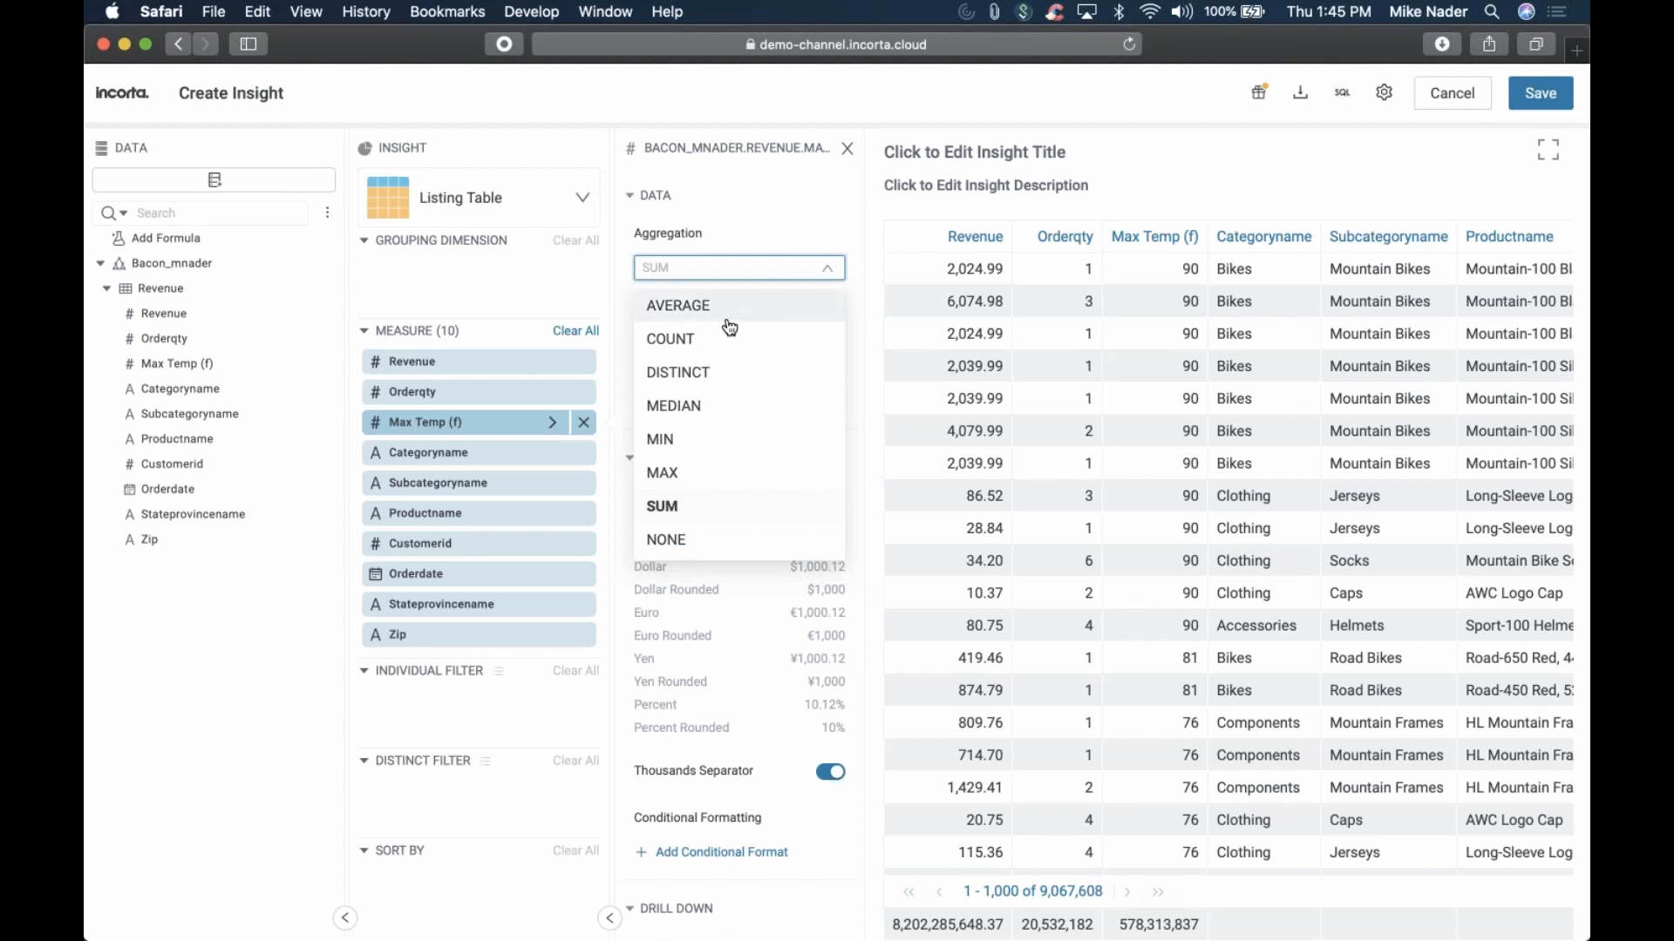
pyautogui.click(727, 321)
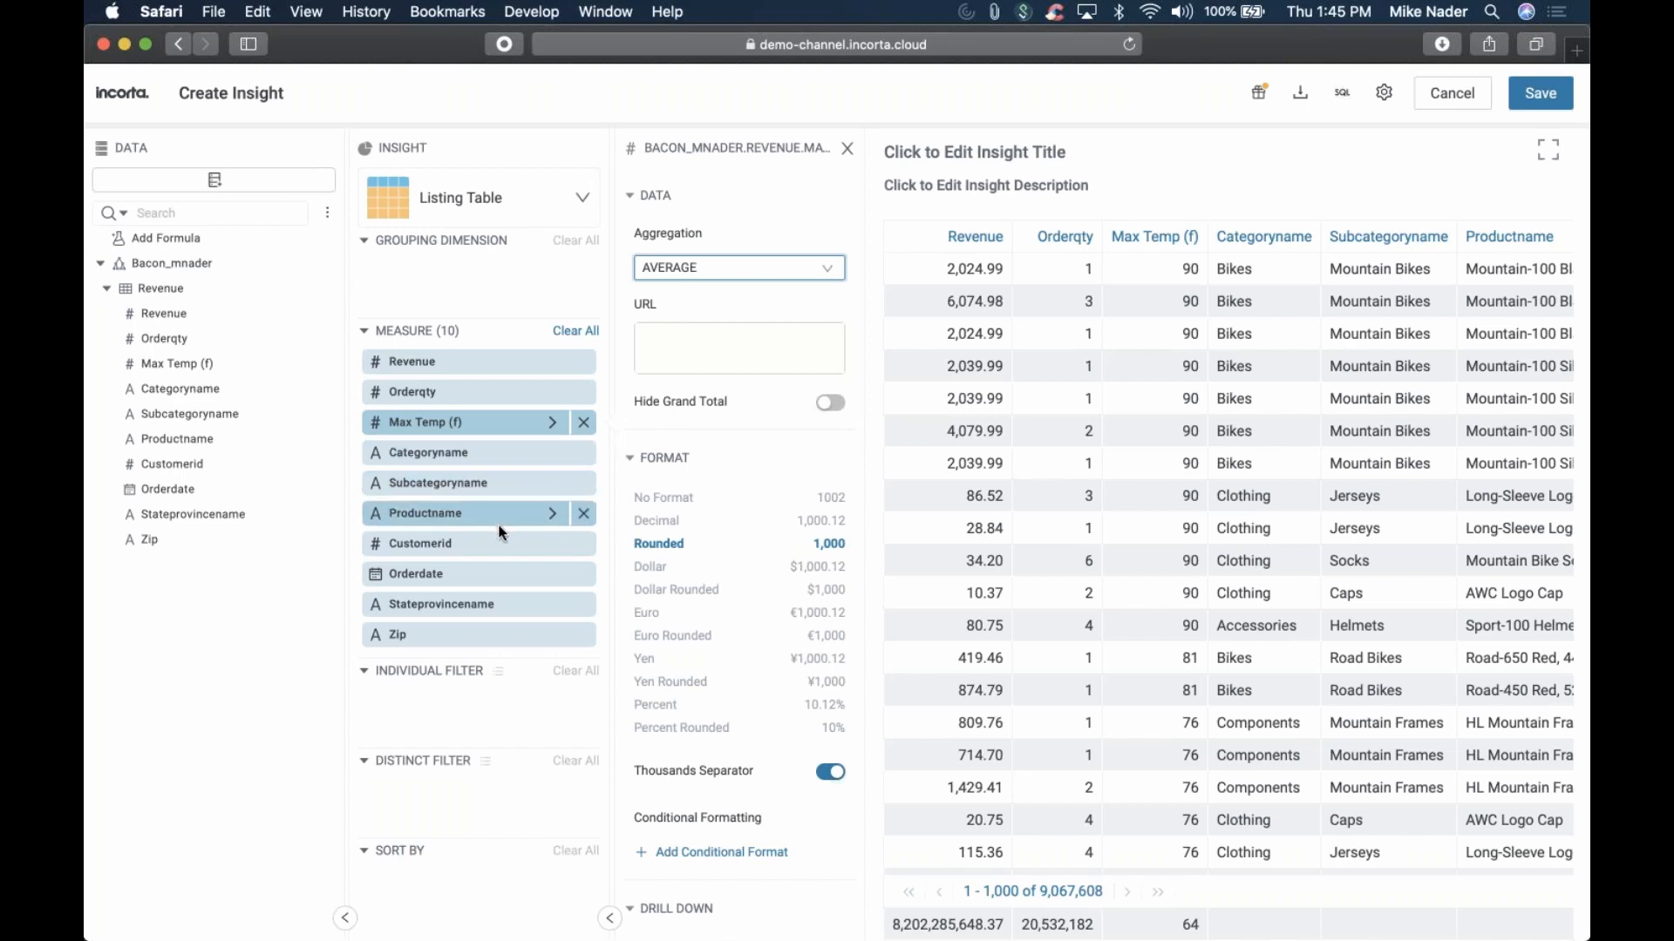
# Set the Customerid measure's aggregation to DISTINCT and save the listing table insight to the dashboard
pyautogui.click(532, 542)
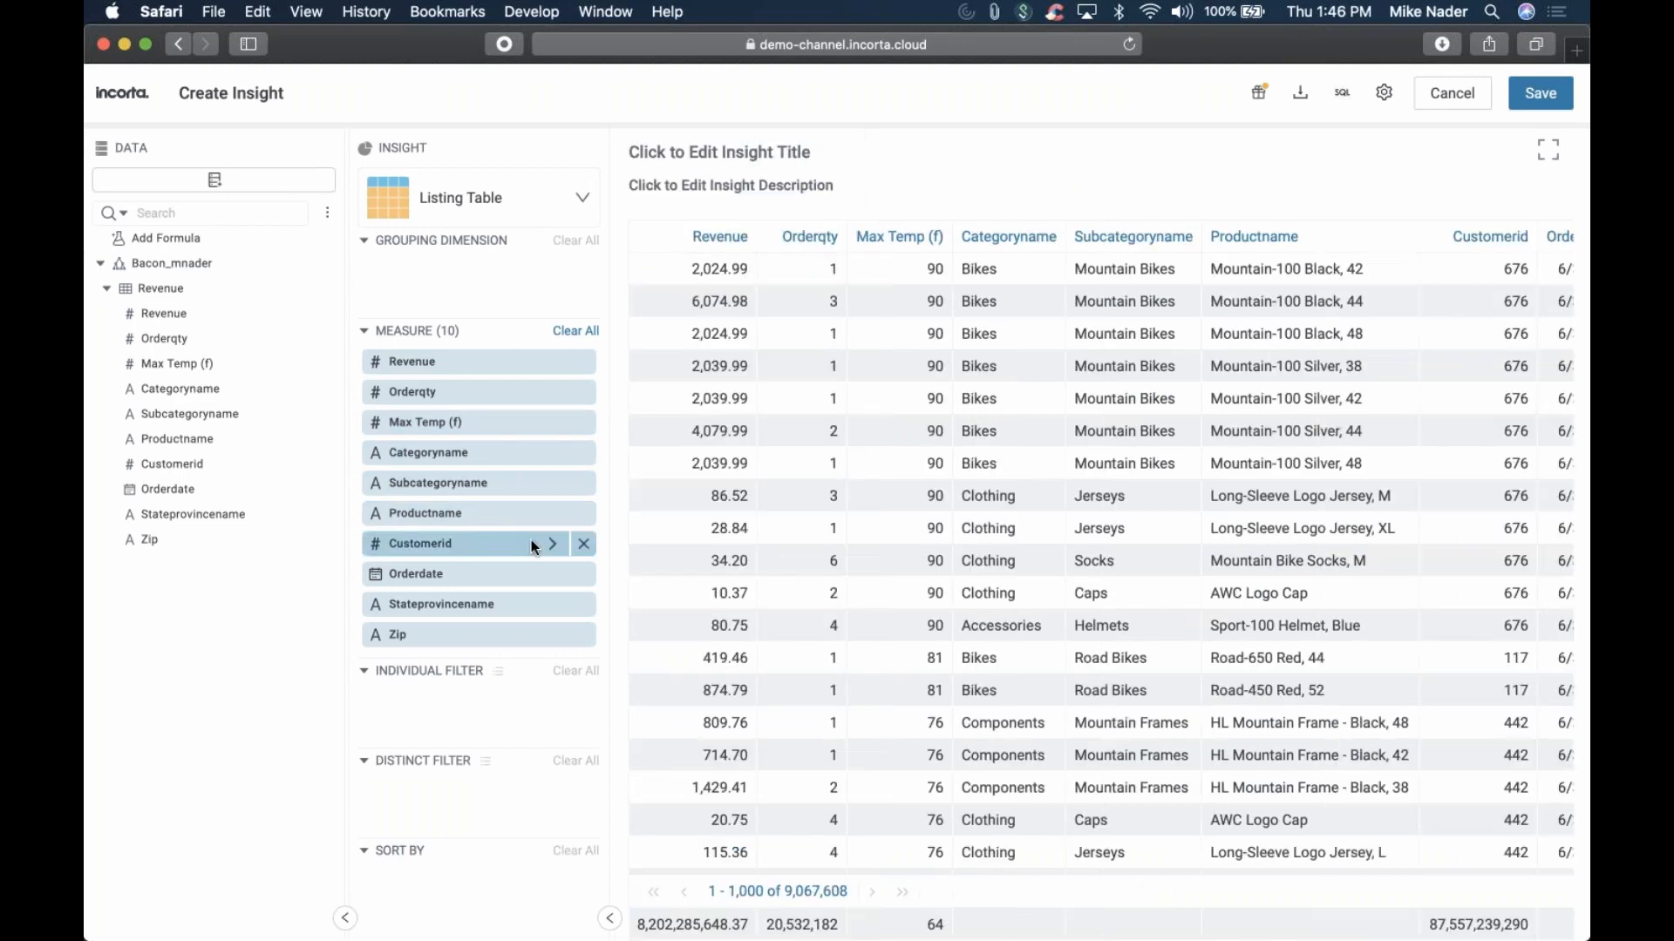
pyautogui.click(554, 545)
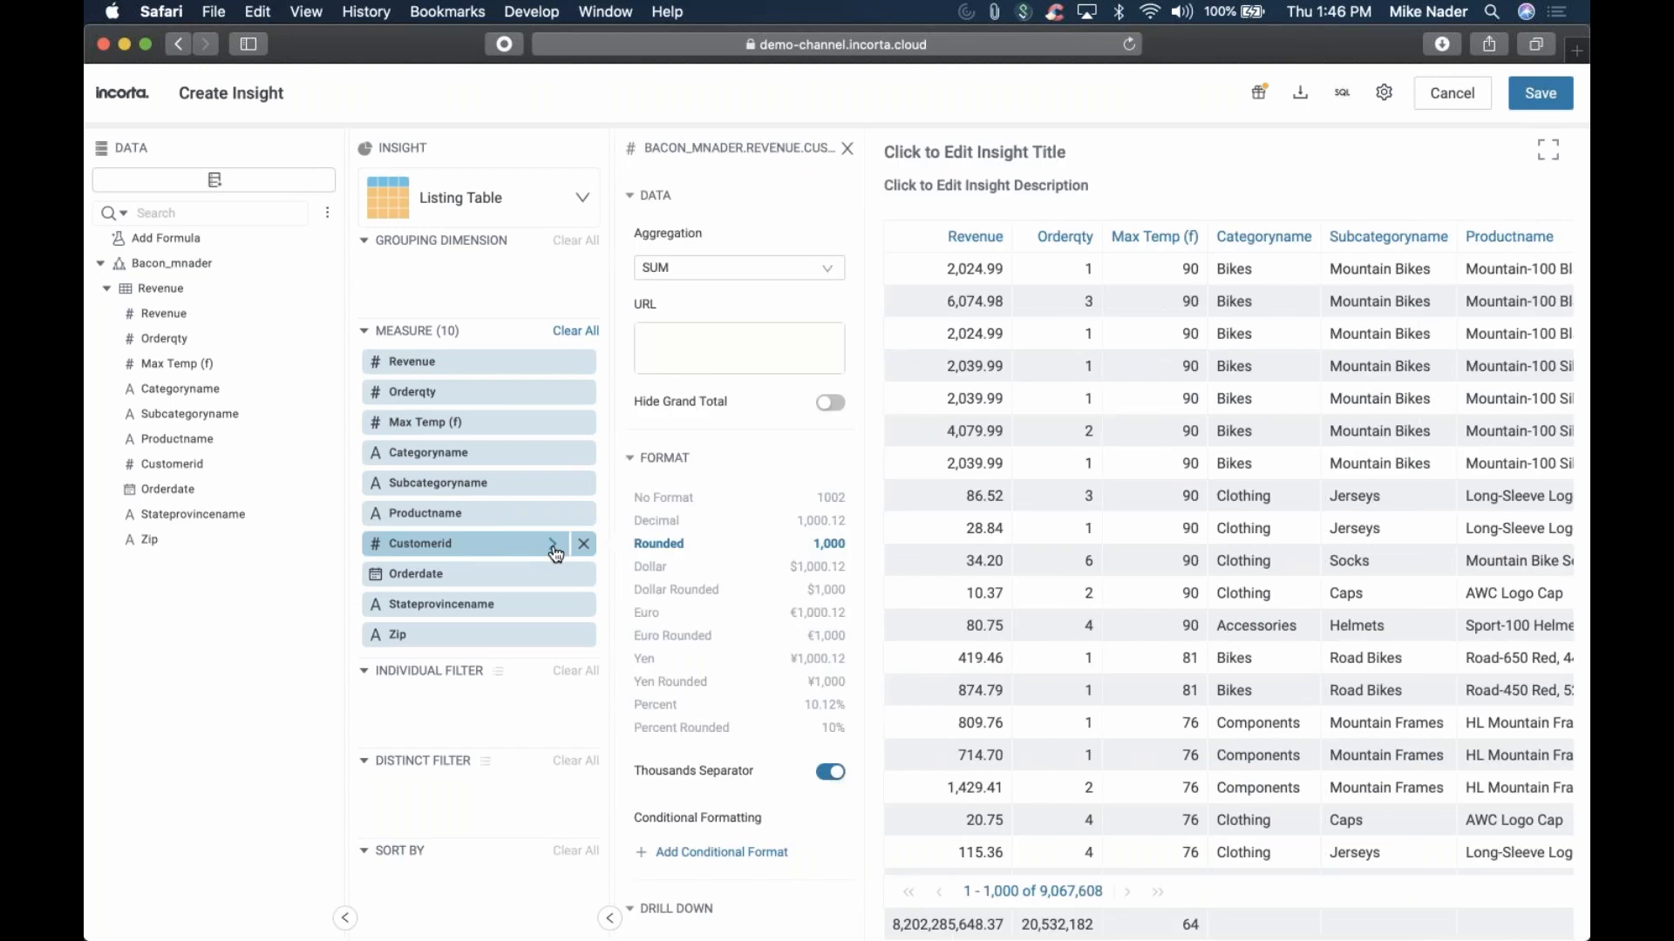
pyautogui.click(828, 269)
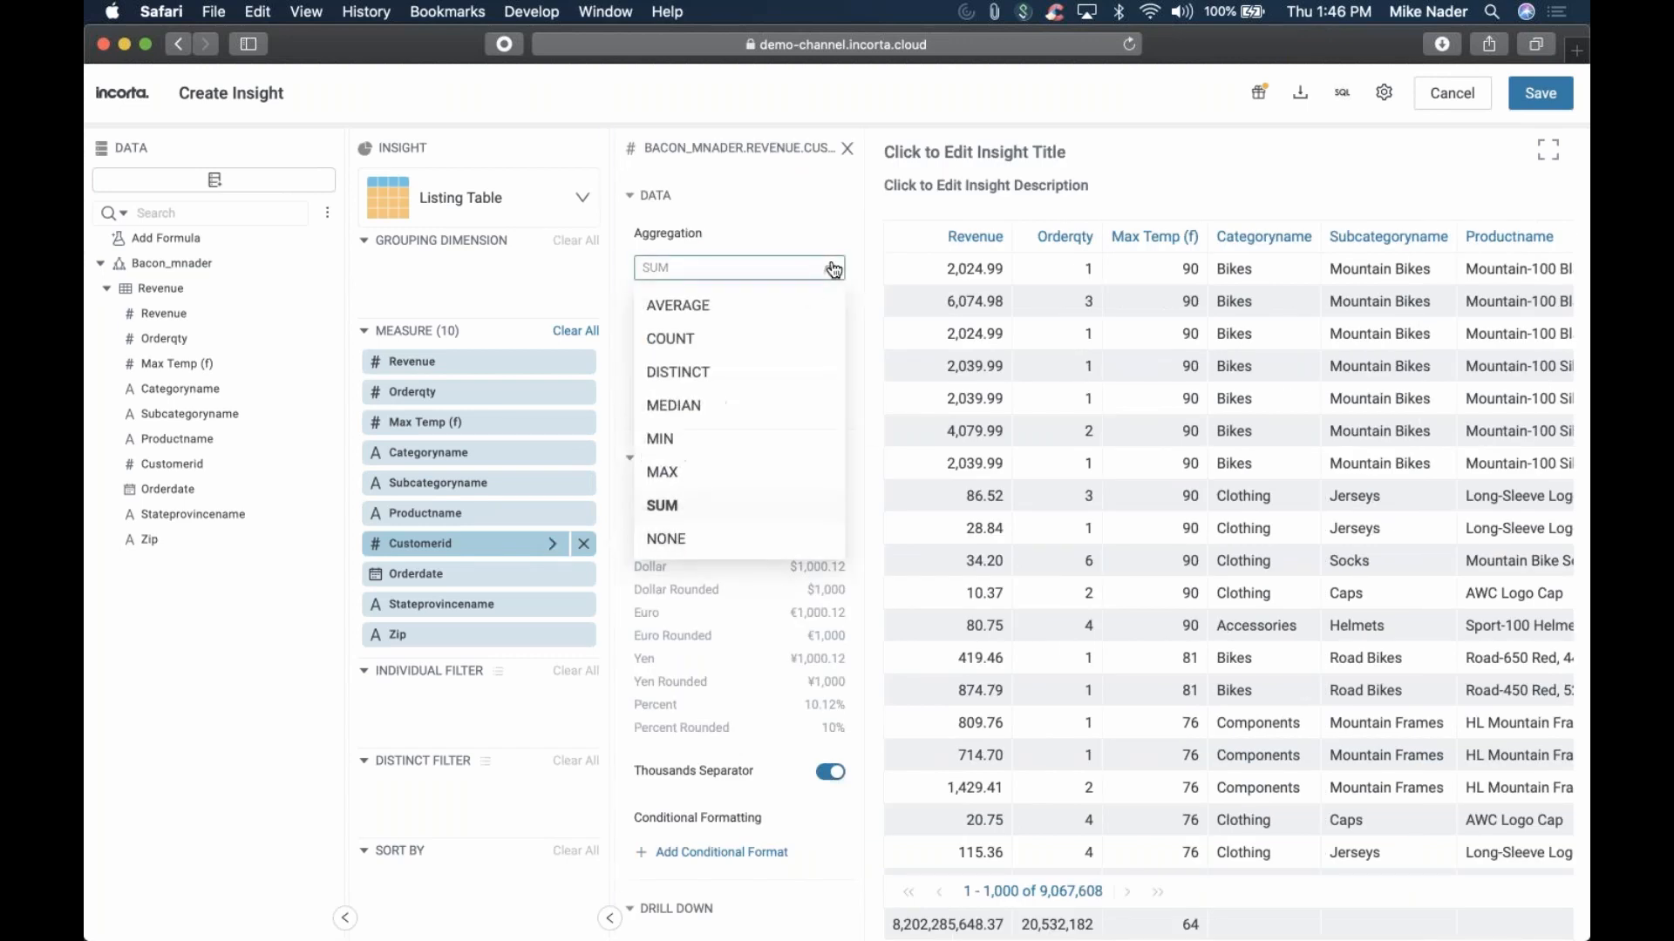
pyautogui.click(693, 382)
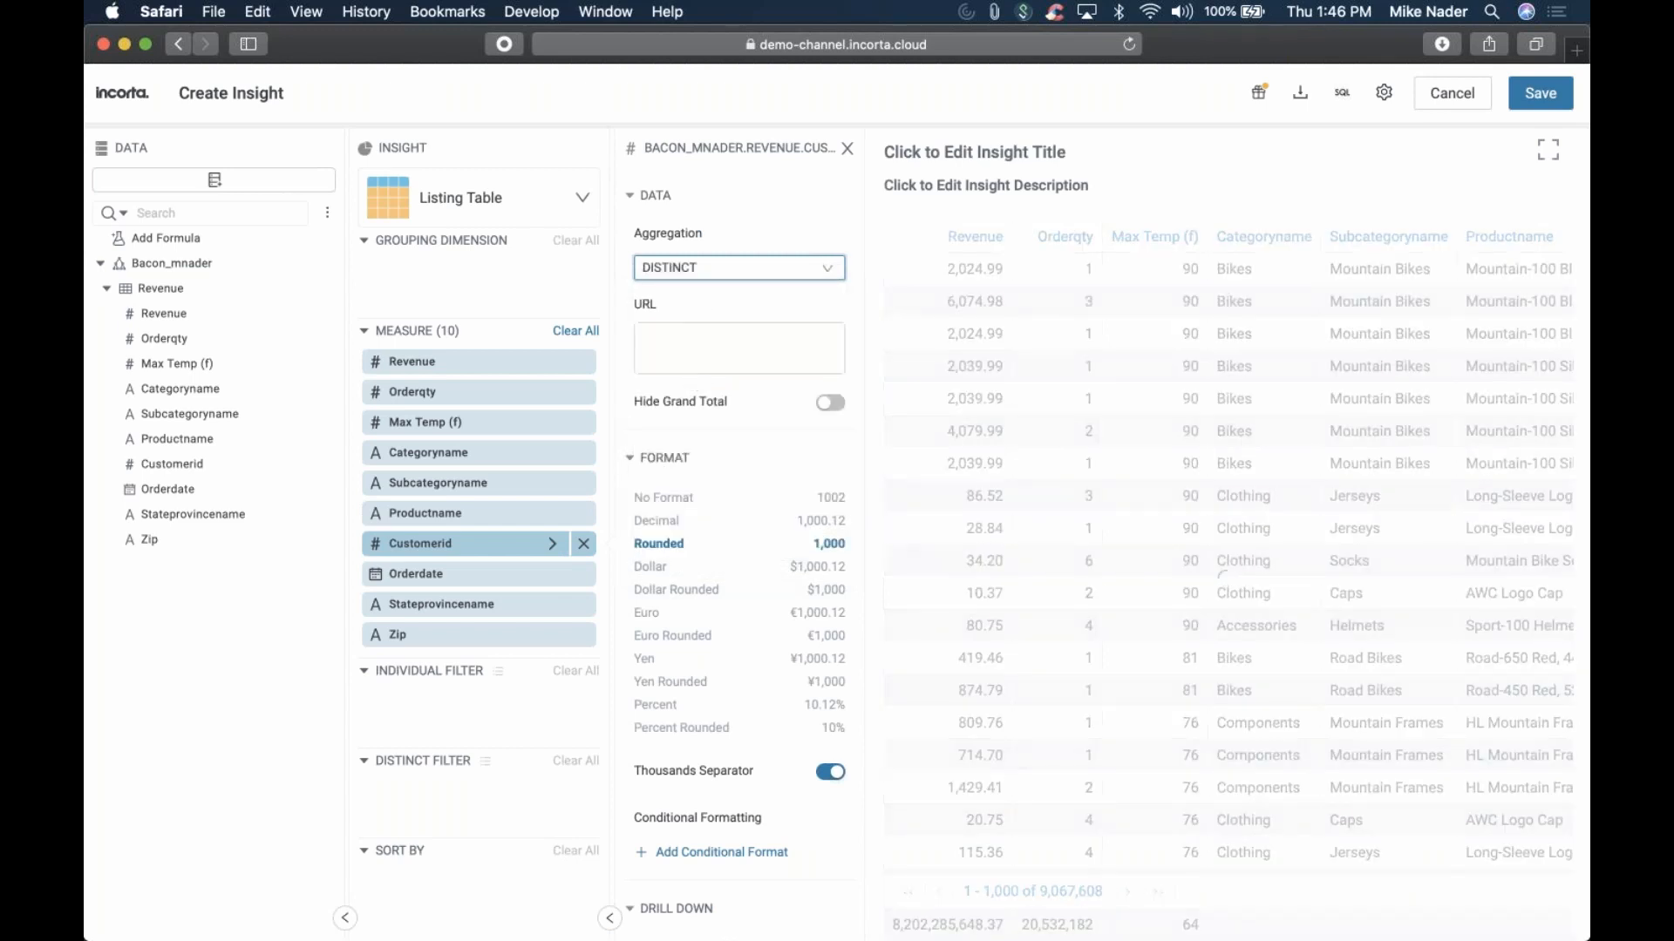
pyautogui.click(850, 150)
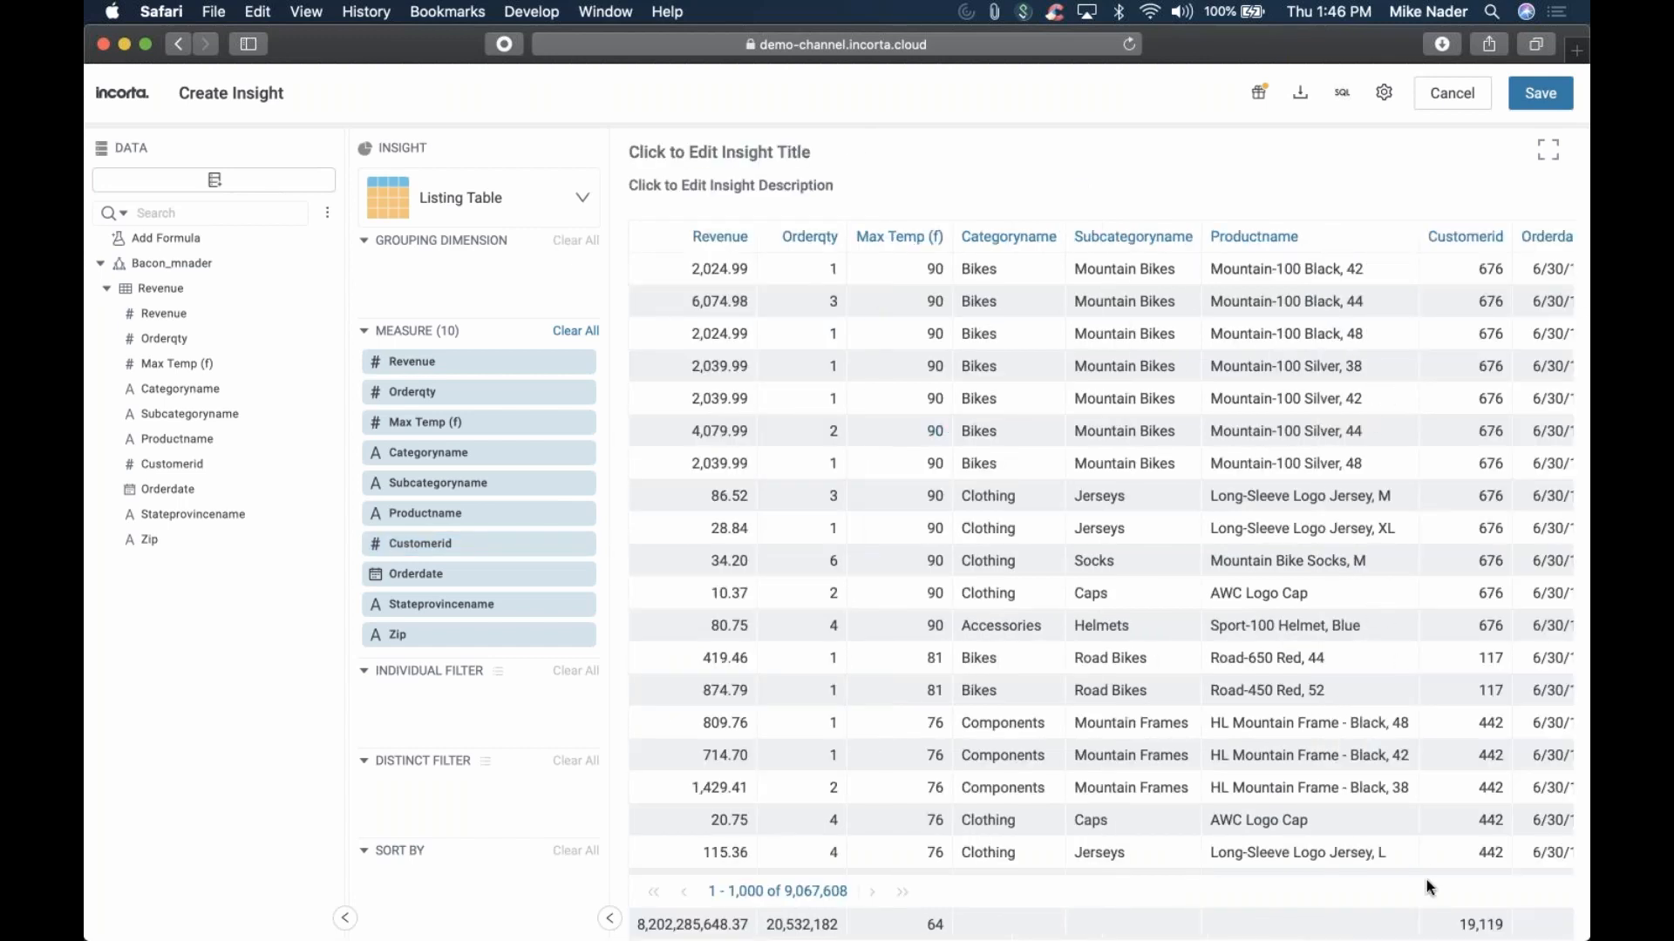
pyautogui.click(1541, 93)
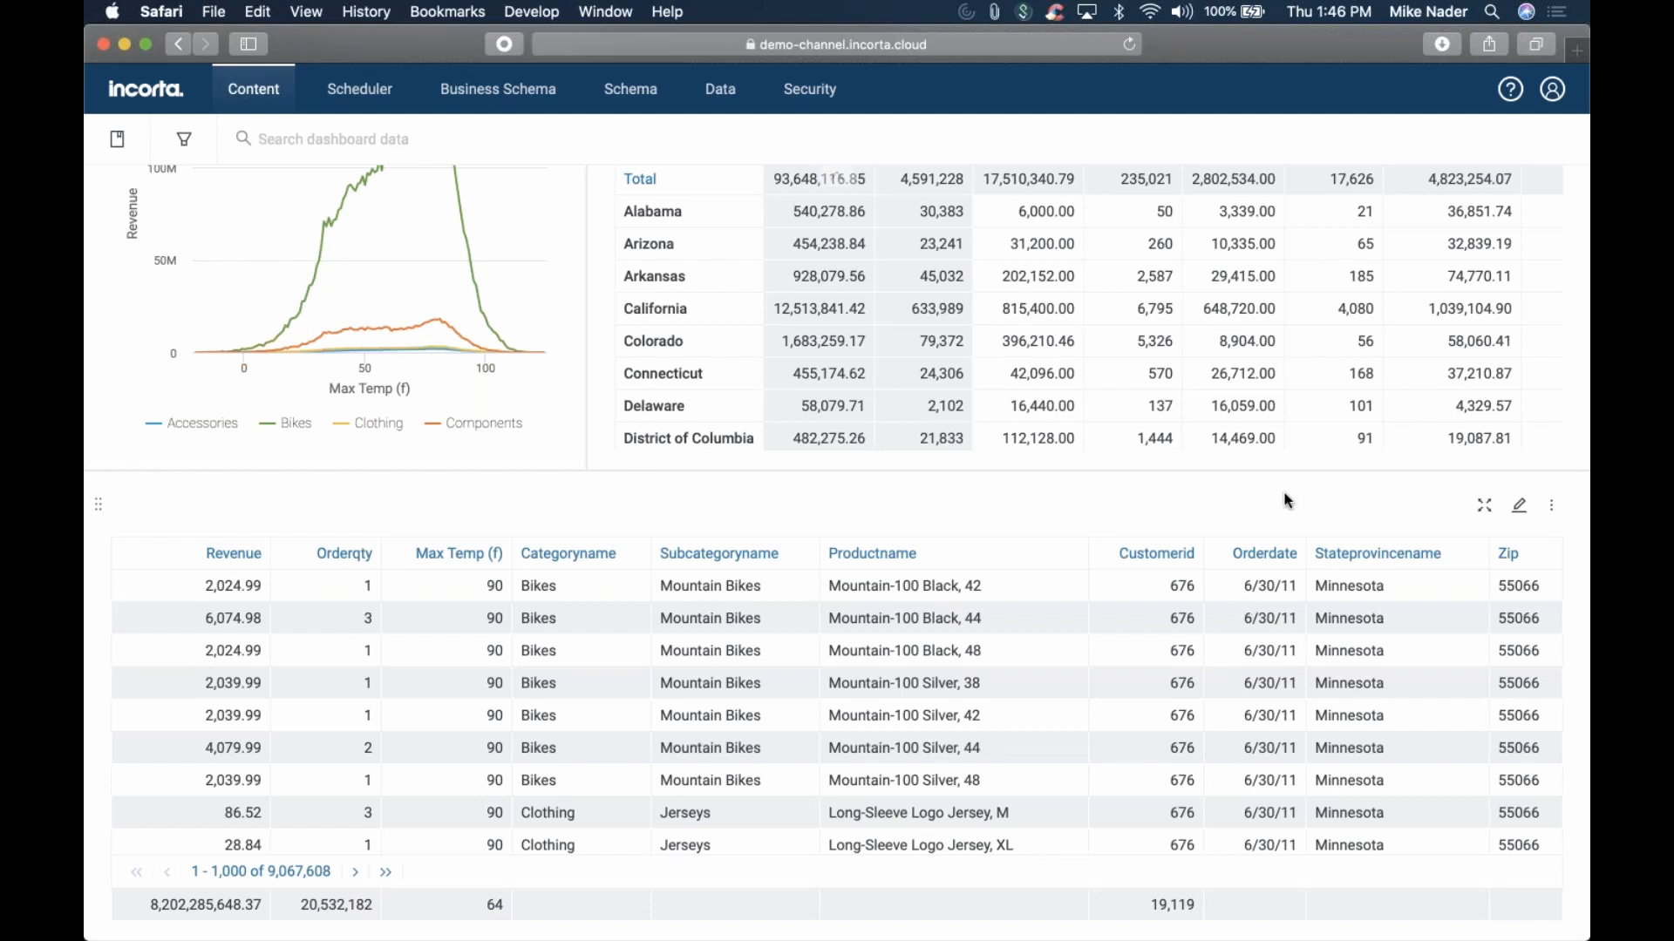
# Examine the dashboard's revenue chart, the state rows of the pivot table and the listing table with its total row
pyautogui.scroll(1, 1288, 499)
pyautogui.scroll(-1, 1287, 497)
pyautogui.scroll(2, 774, 476)
pyautogui.scroll(5, 772, 482)
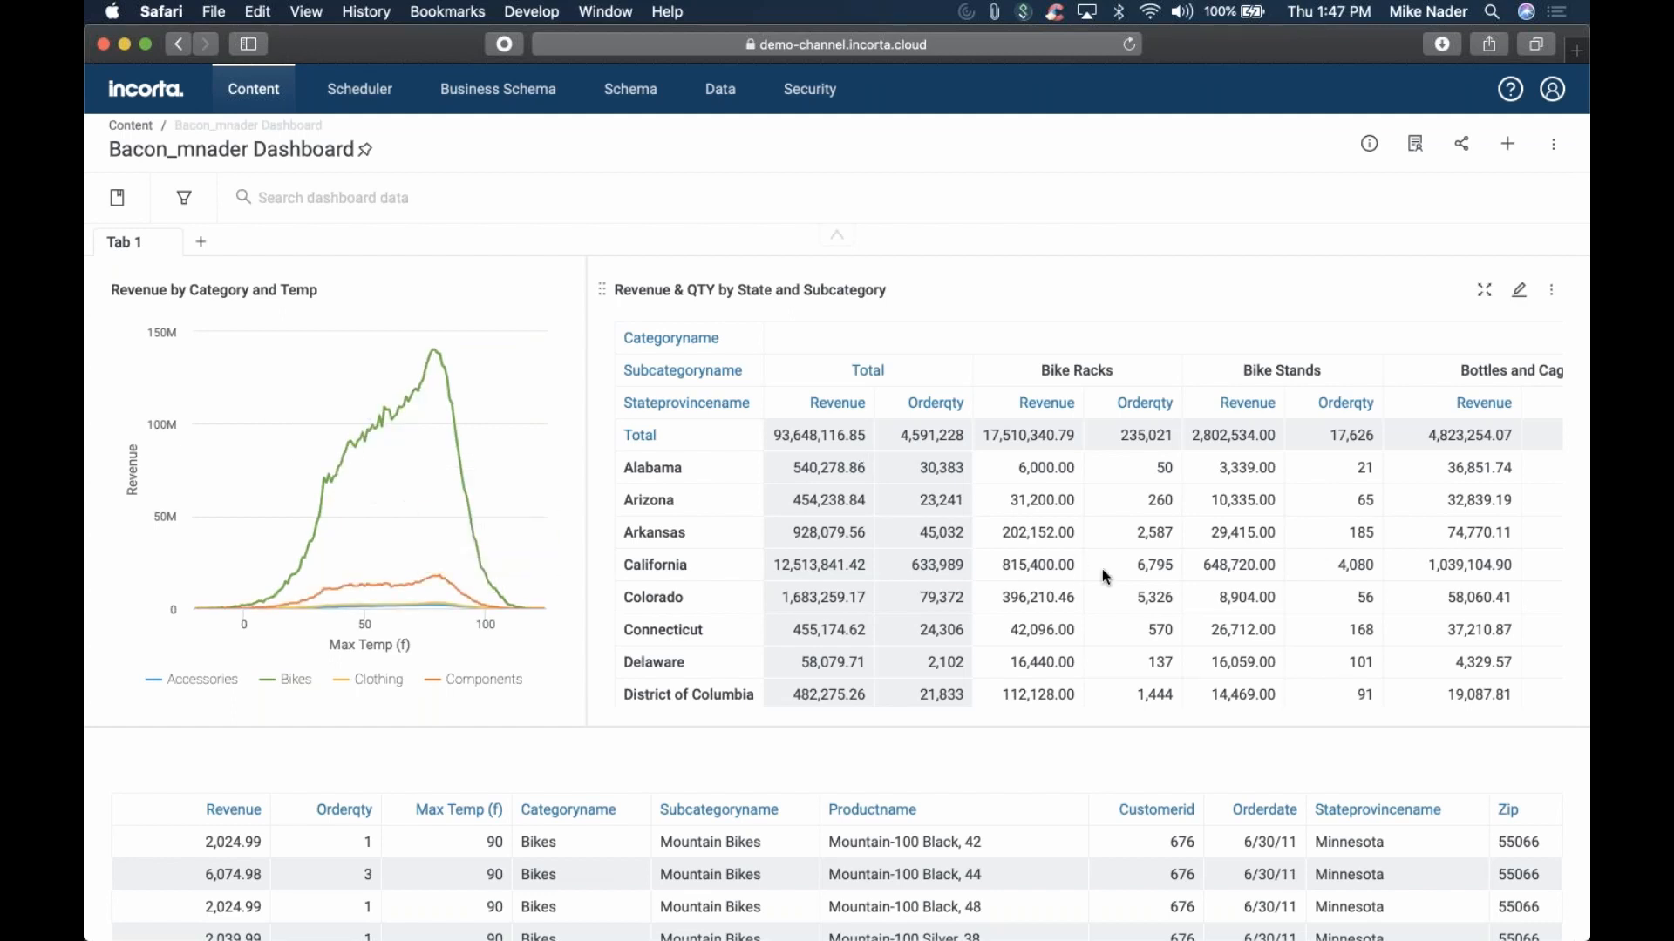
pyautogui.scroll(-4, 1101, 568)
pyautogui.scroll(-5, 1102, 567)
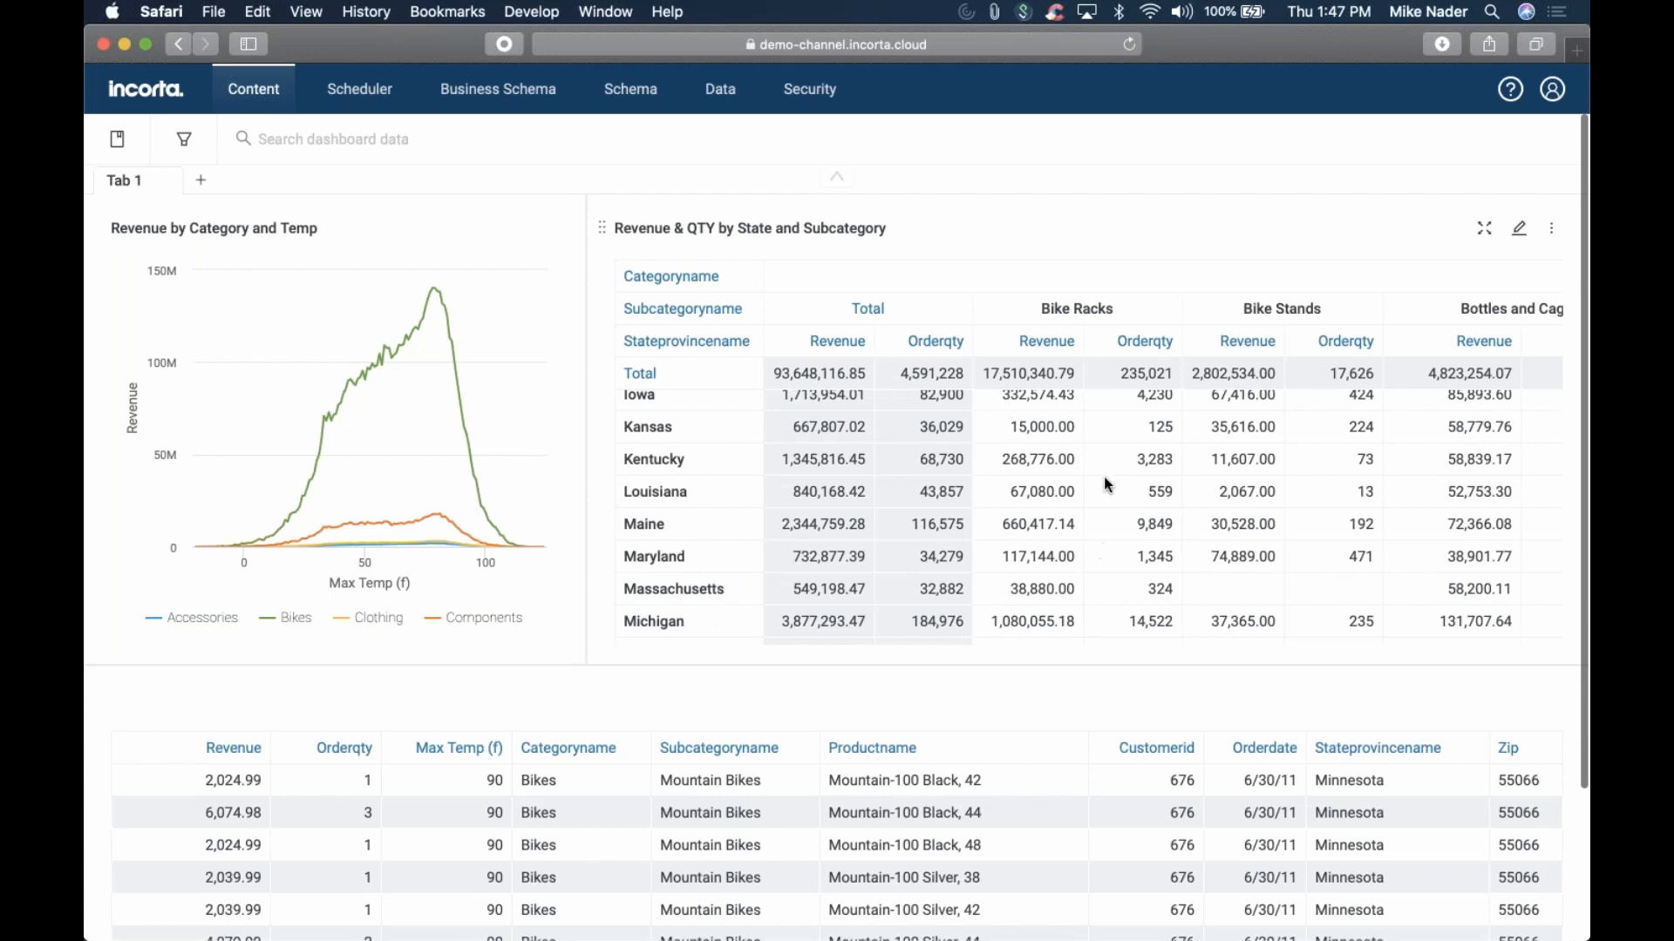
pyautogui.scroll(-5, 1097, 495)
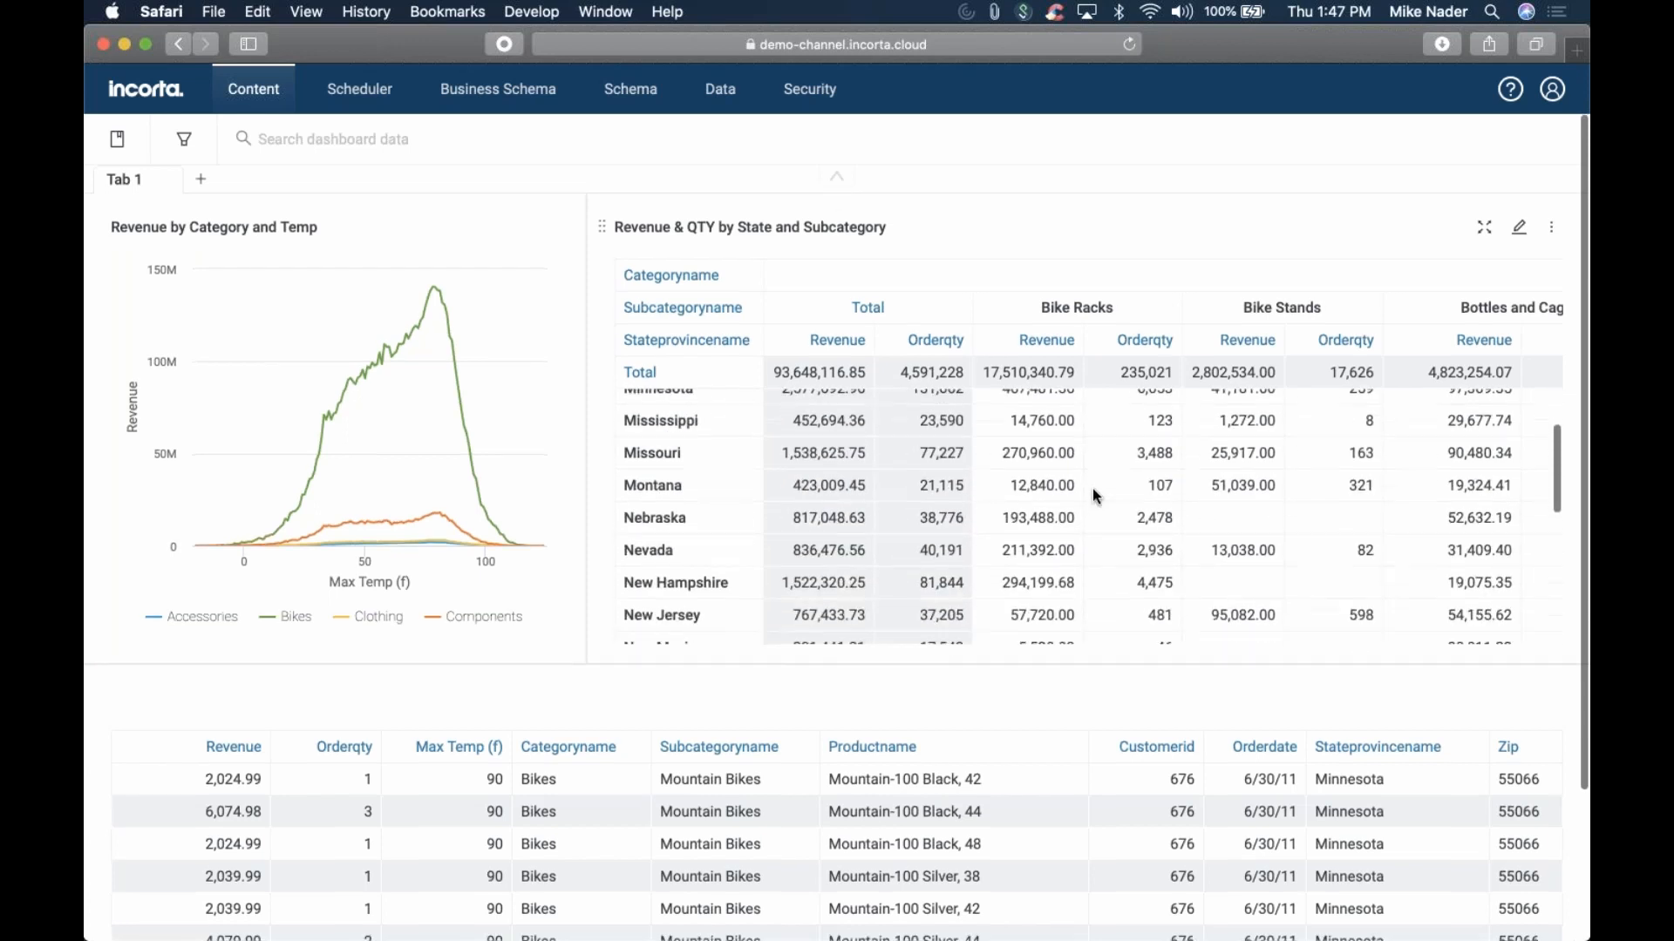
pyautogui.scroll(2, 1110, 521)
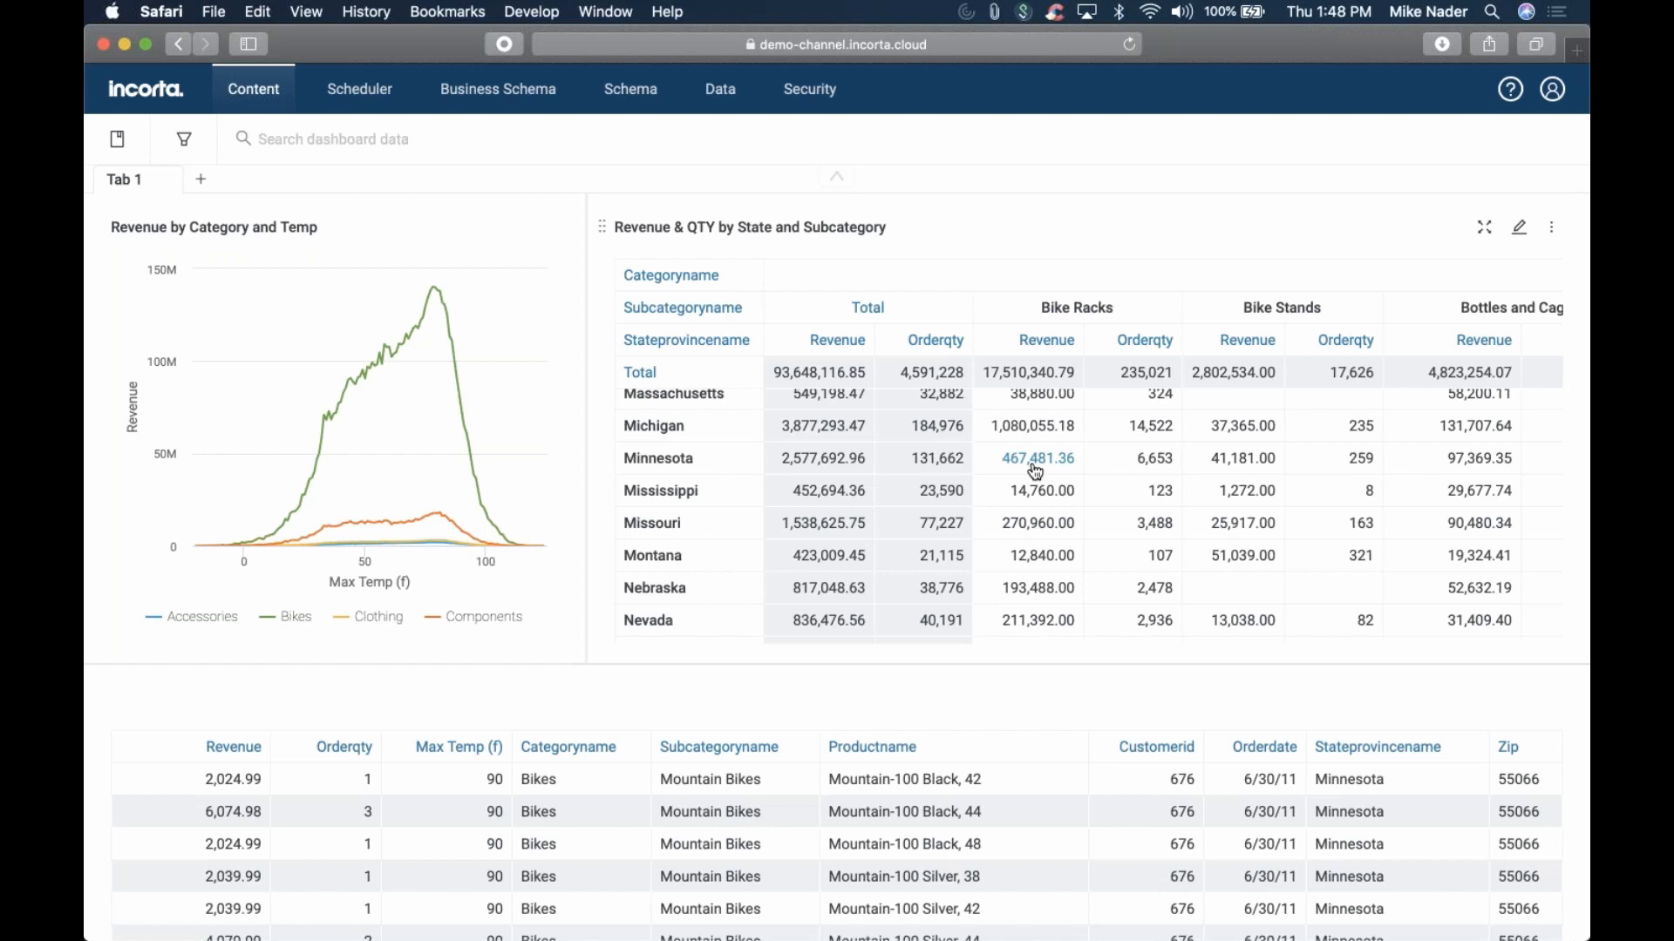
pyautogui.scroll(-5, 631, 698)
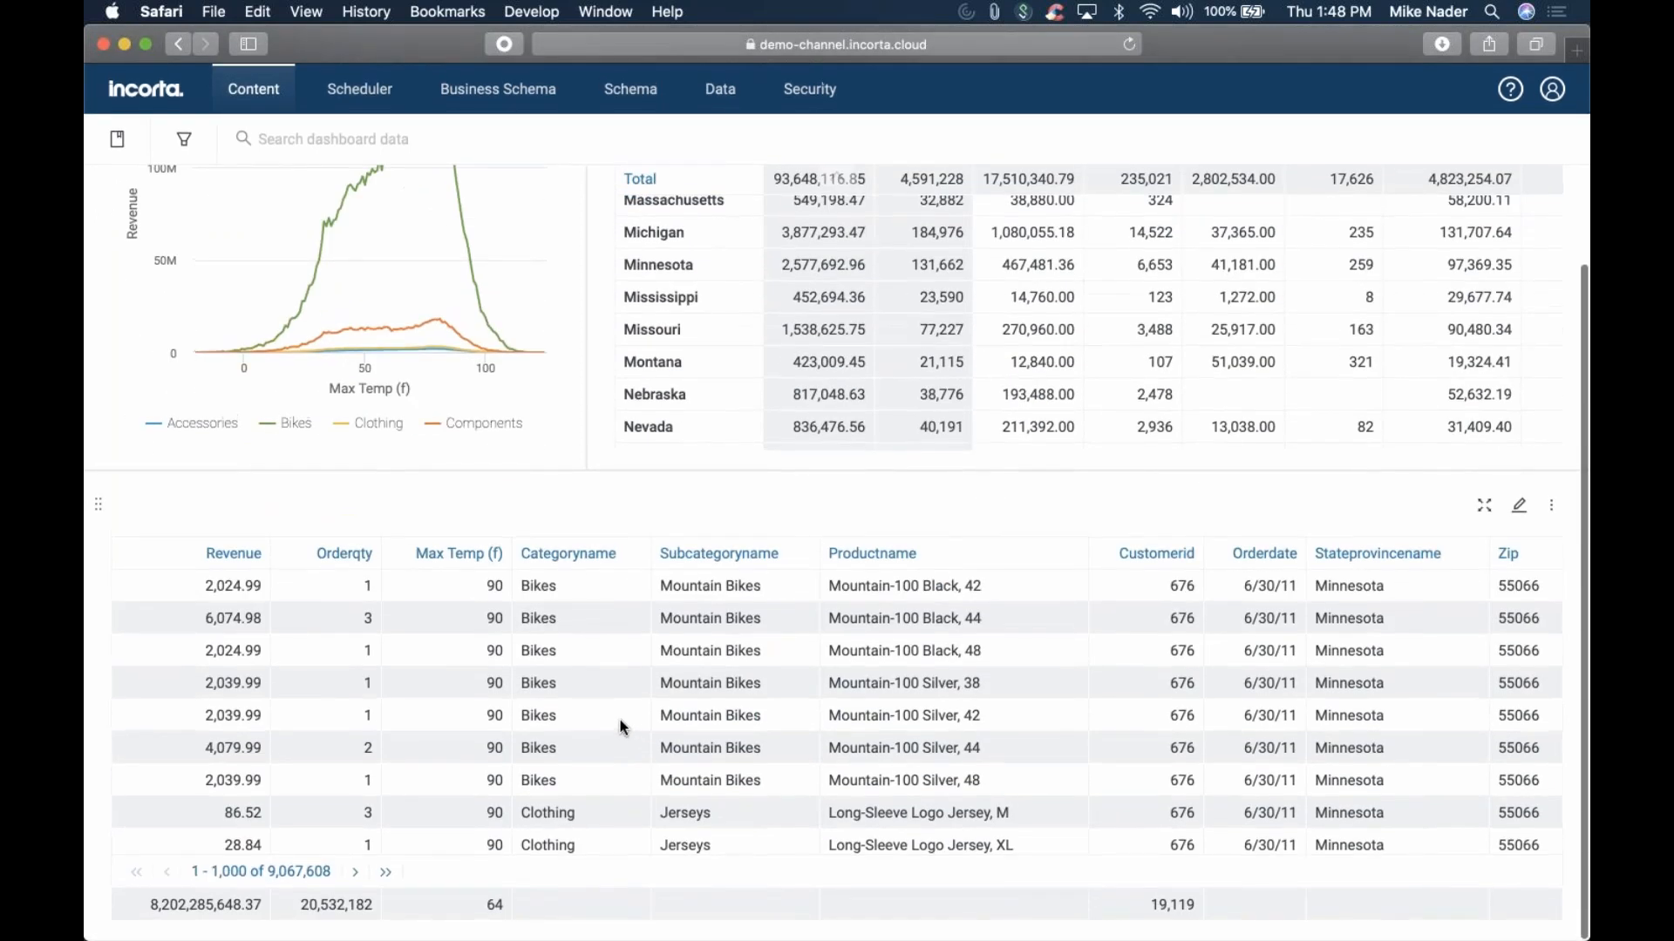
pyautogui.scroll(-1, 636, 702)
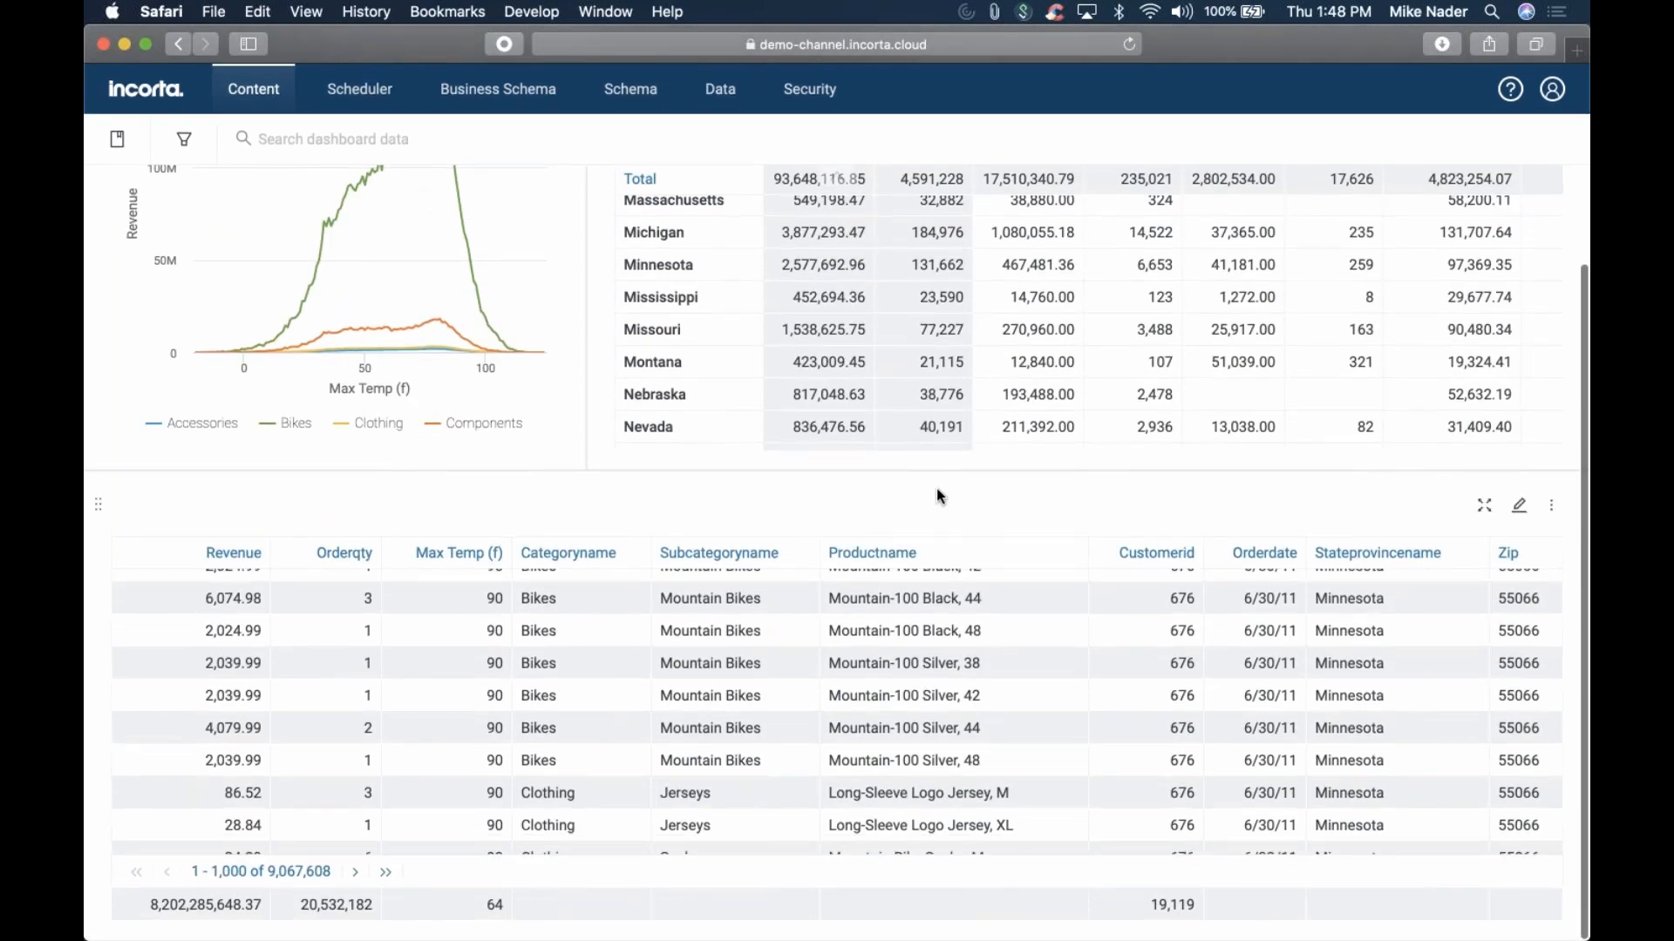
pyautogui.scroll(2, 937, 488)
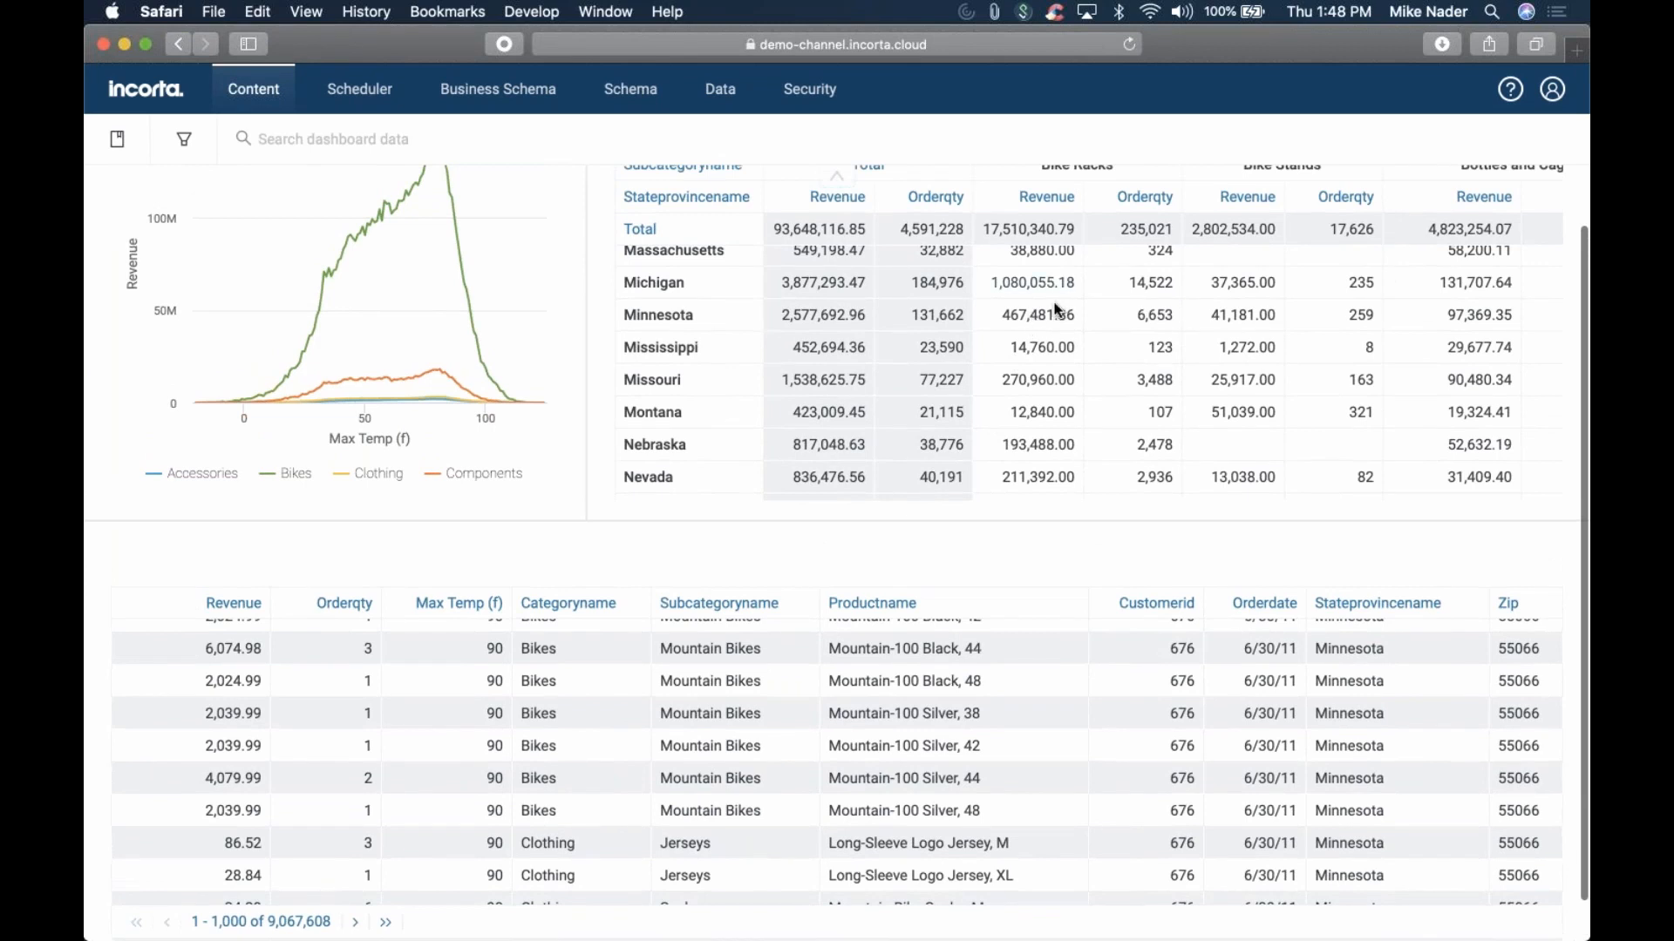
# Filter the dashboard by Subcategoryname, Categoryname and Stateprovincename using Minnesota's Bike Racks revenue value in the pivot table
pyautogui.click(1028, 313)
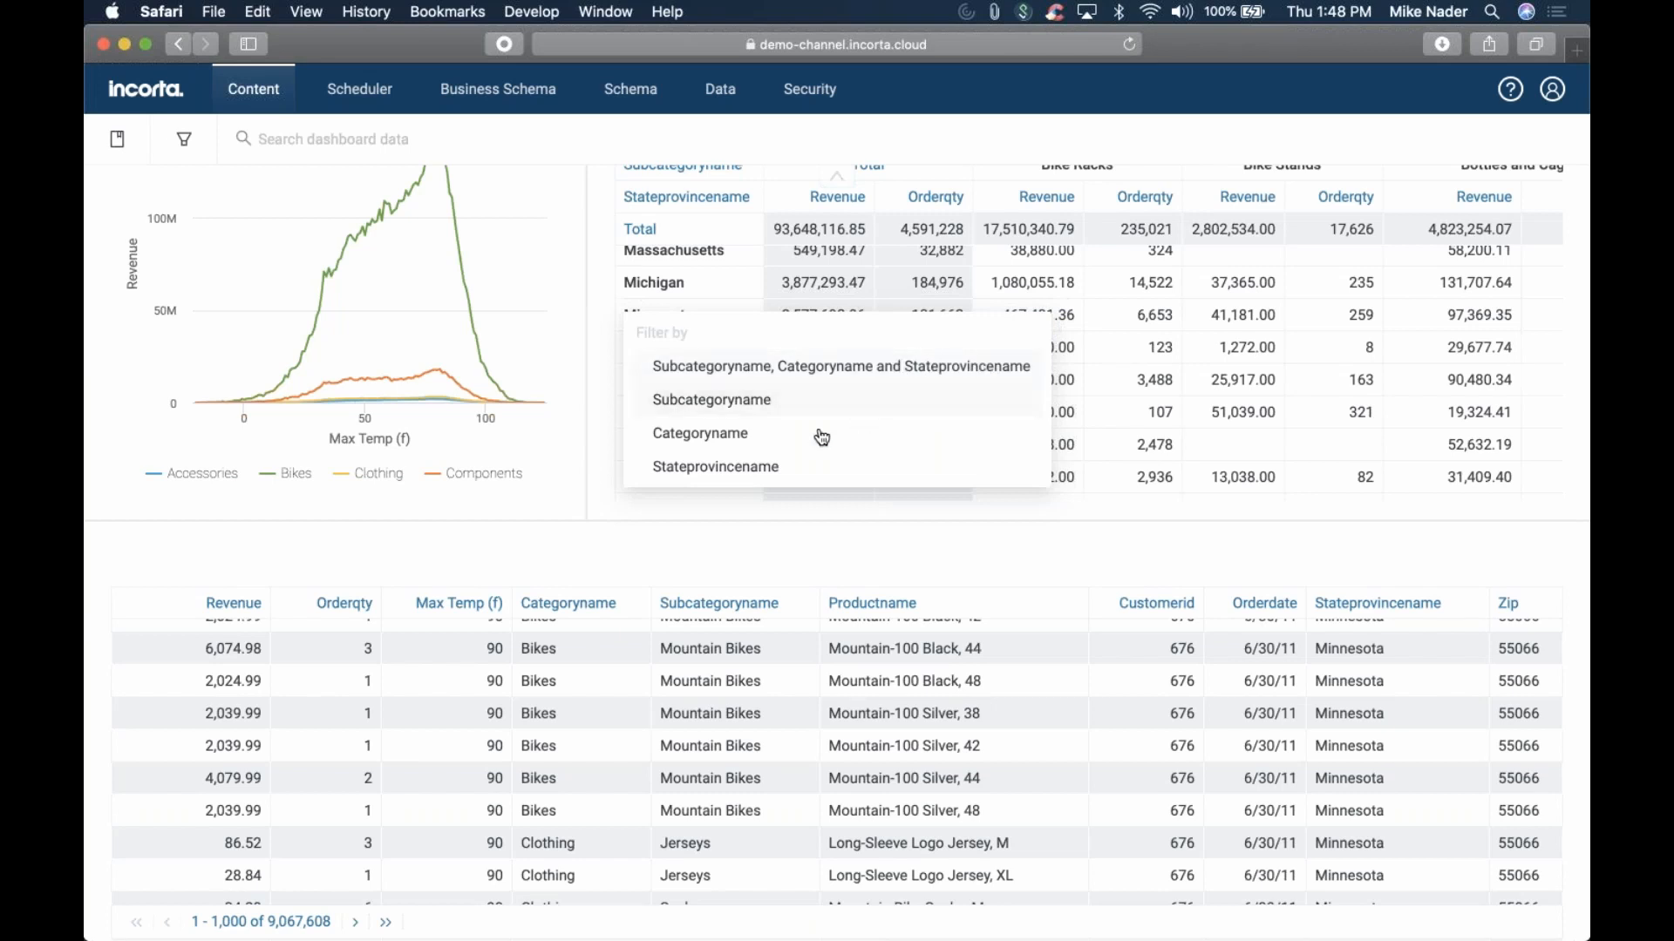
pyautogui.click(832, 366)
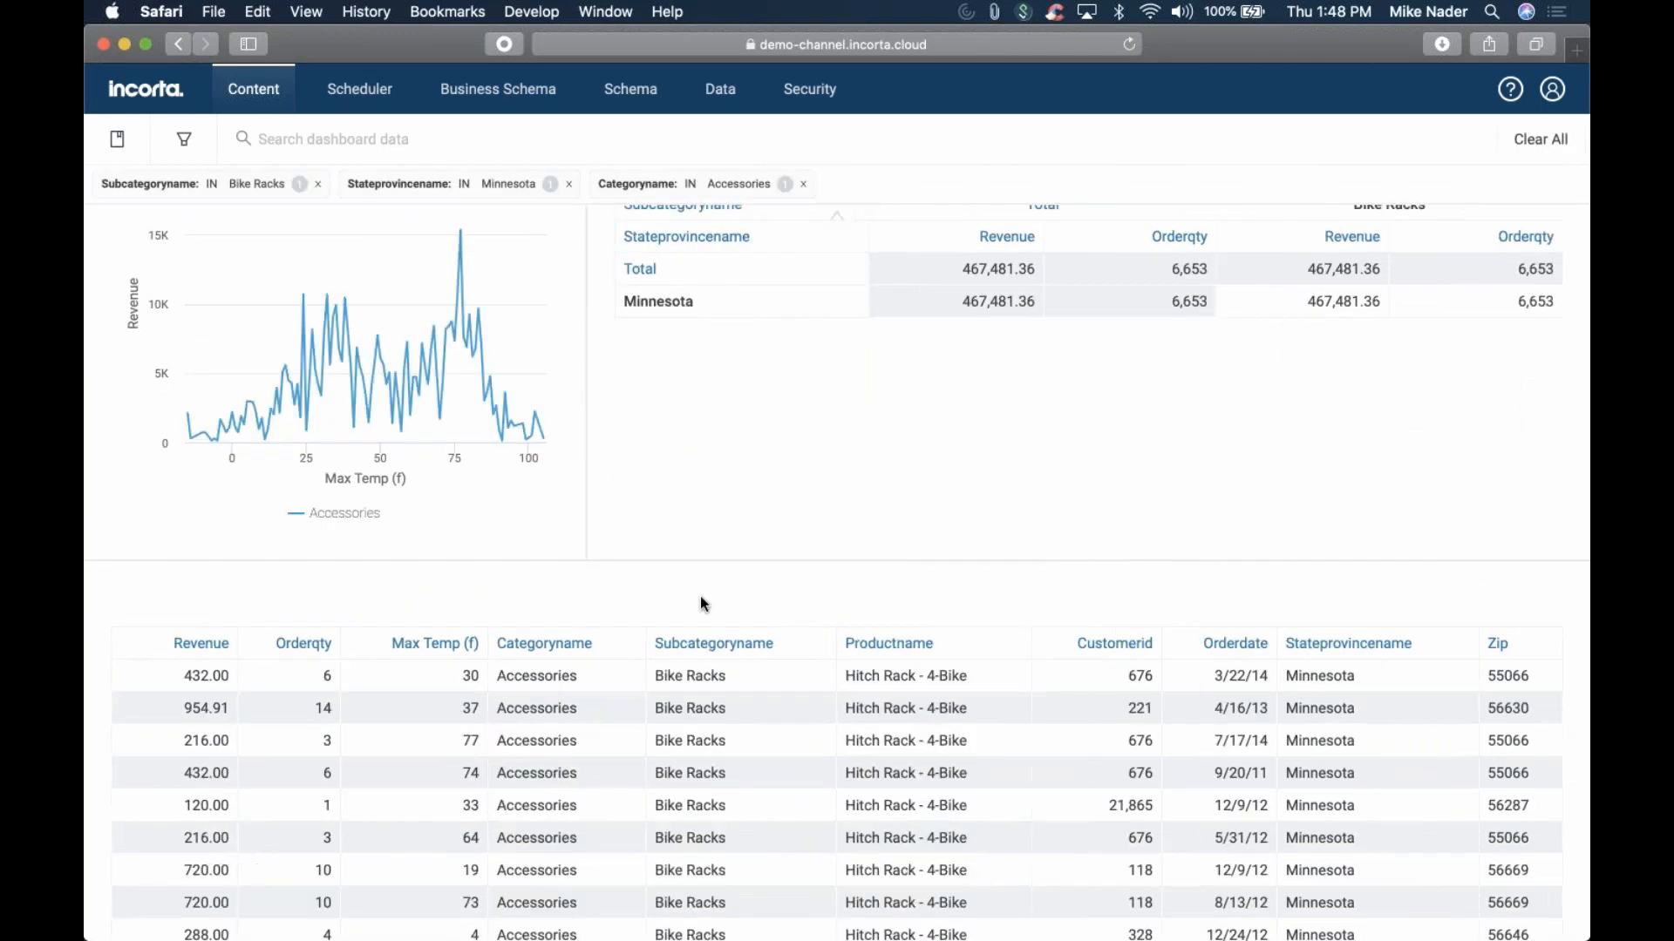
pyautogui.scroll(-2, 788, 478)
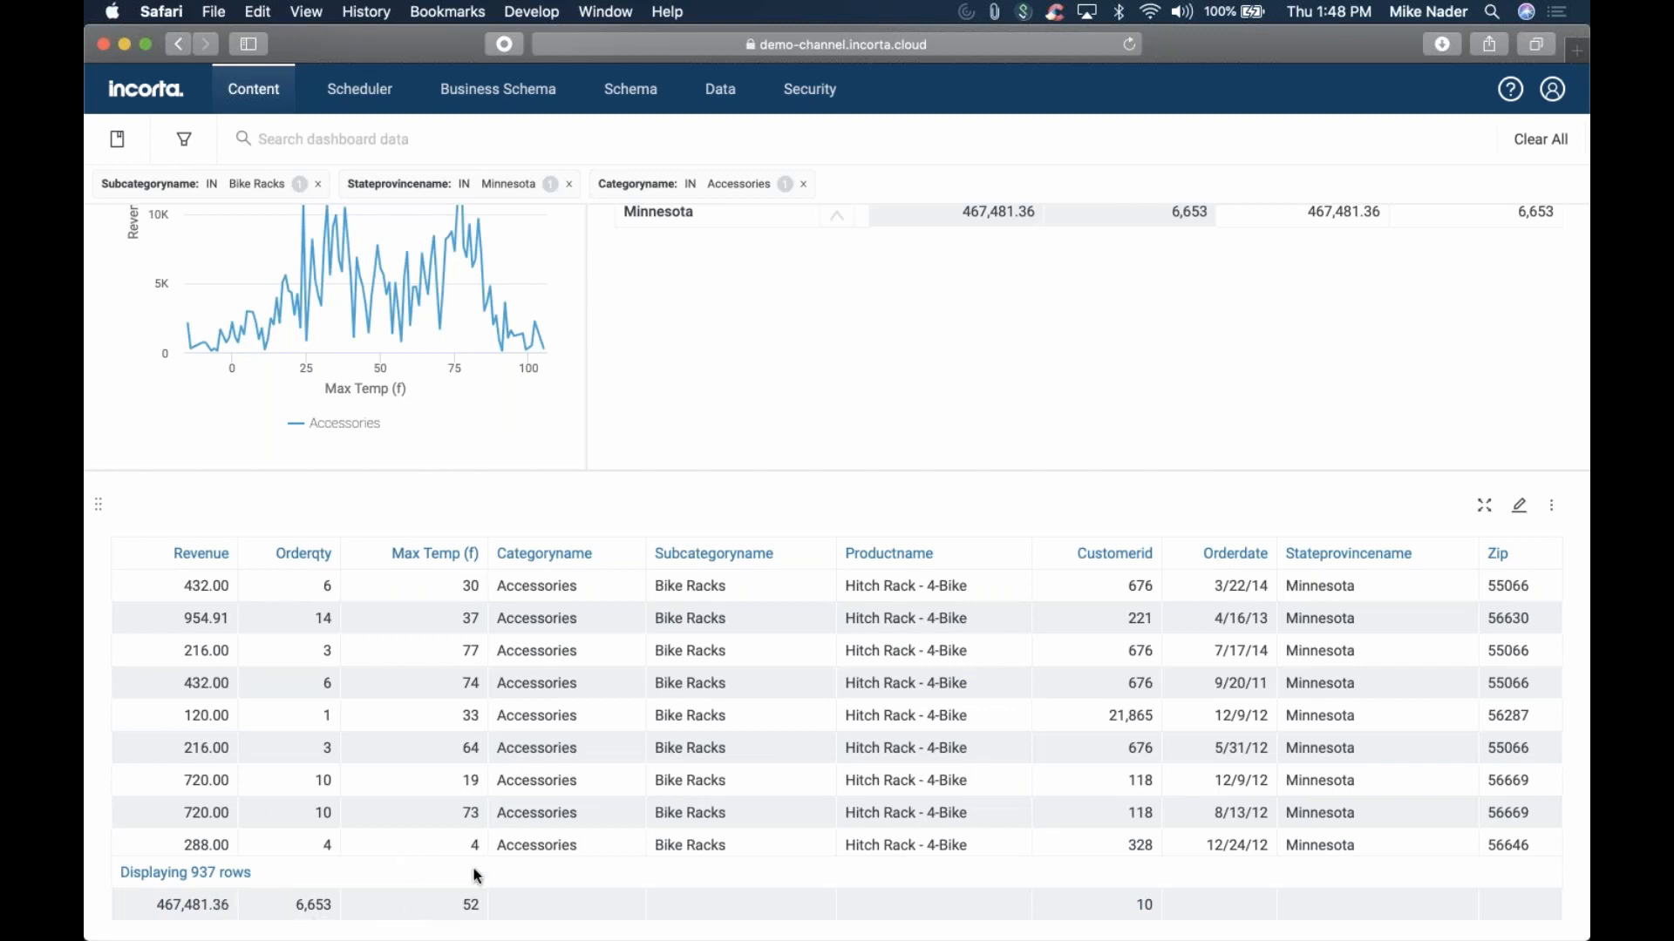
pyautogui.scroll(5, 660, 509)
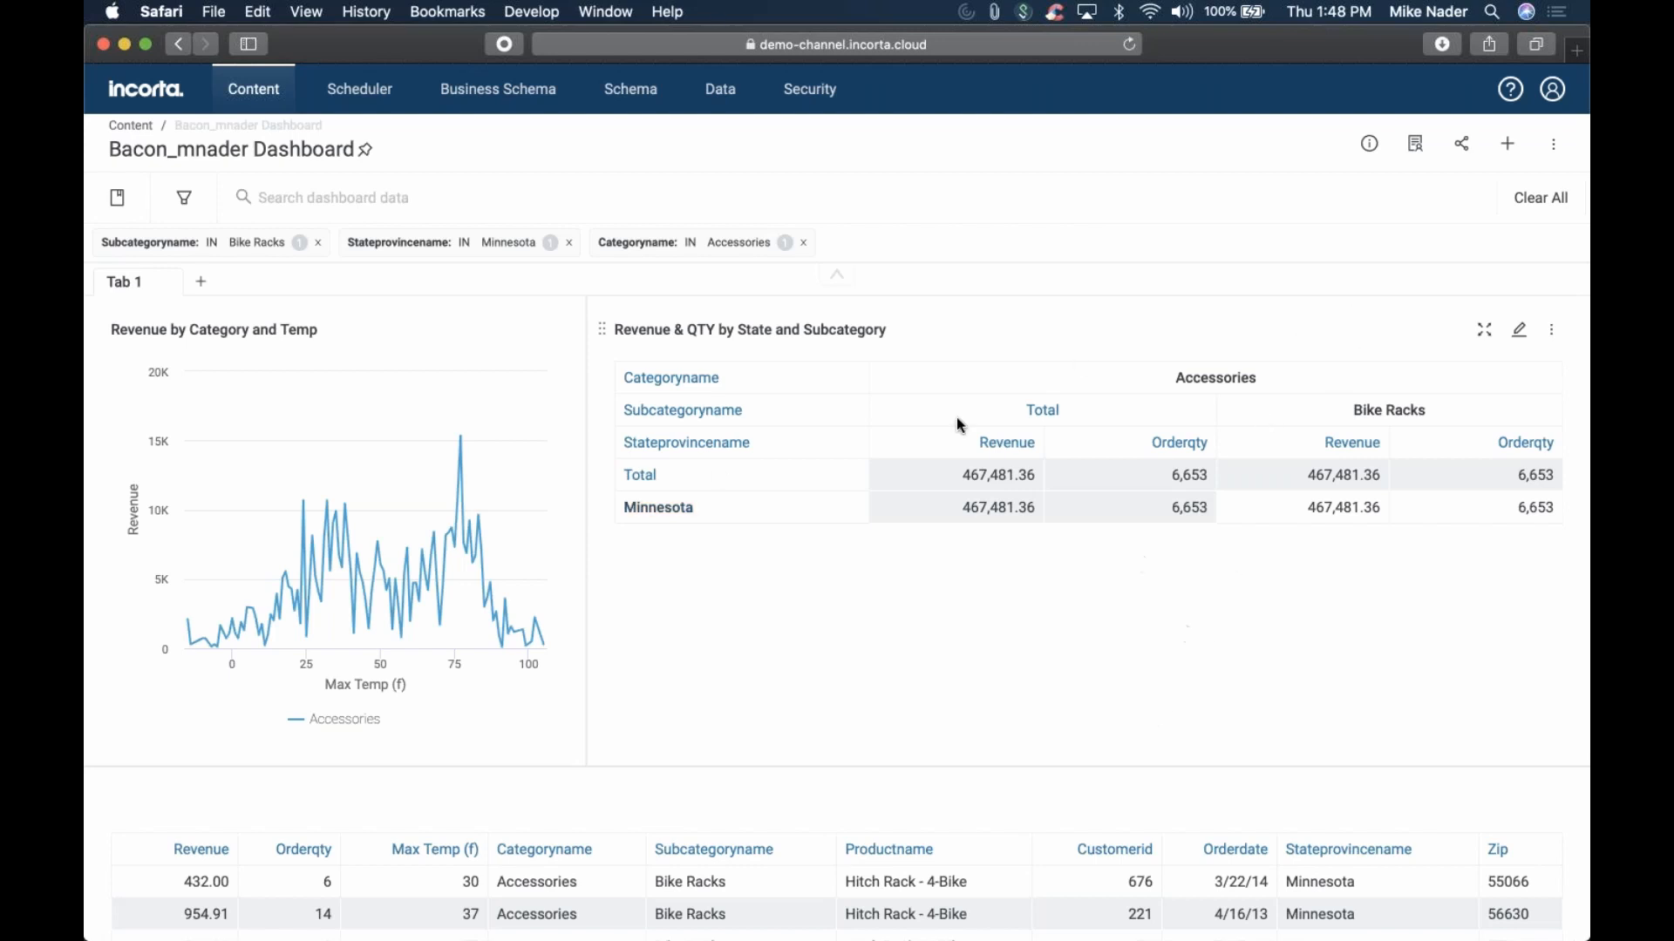
pyautogui.click(717, 248)
pyautogui.click(703, 639)
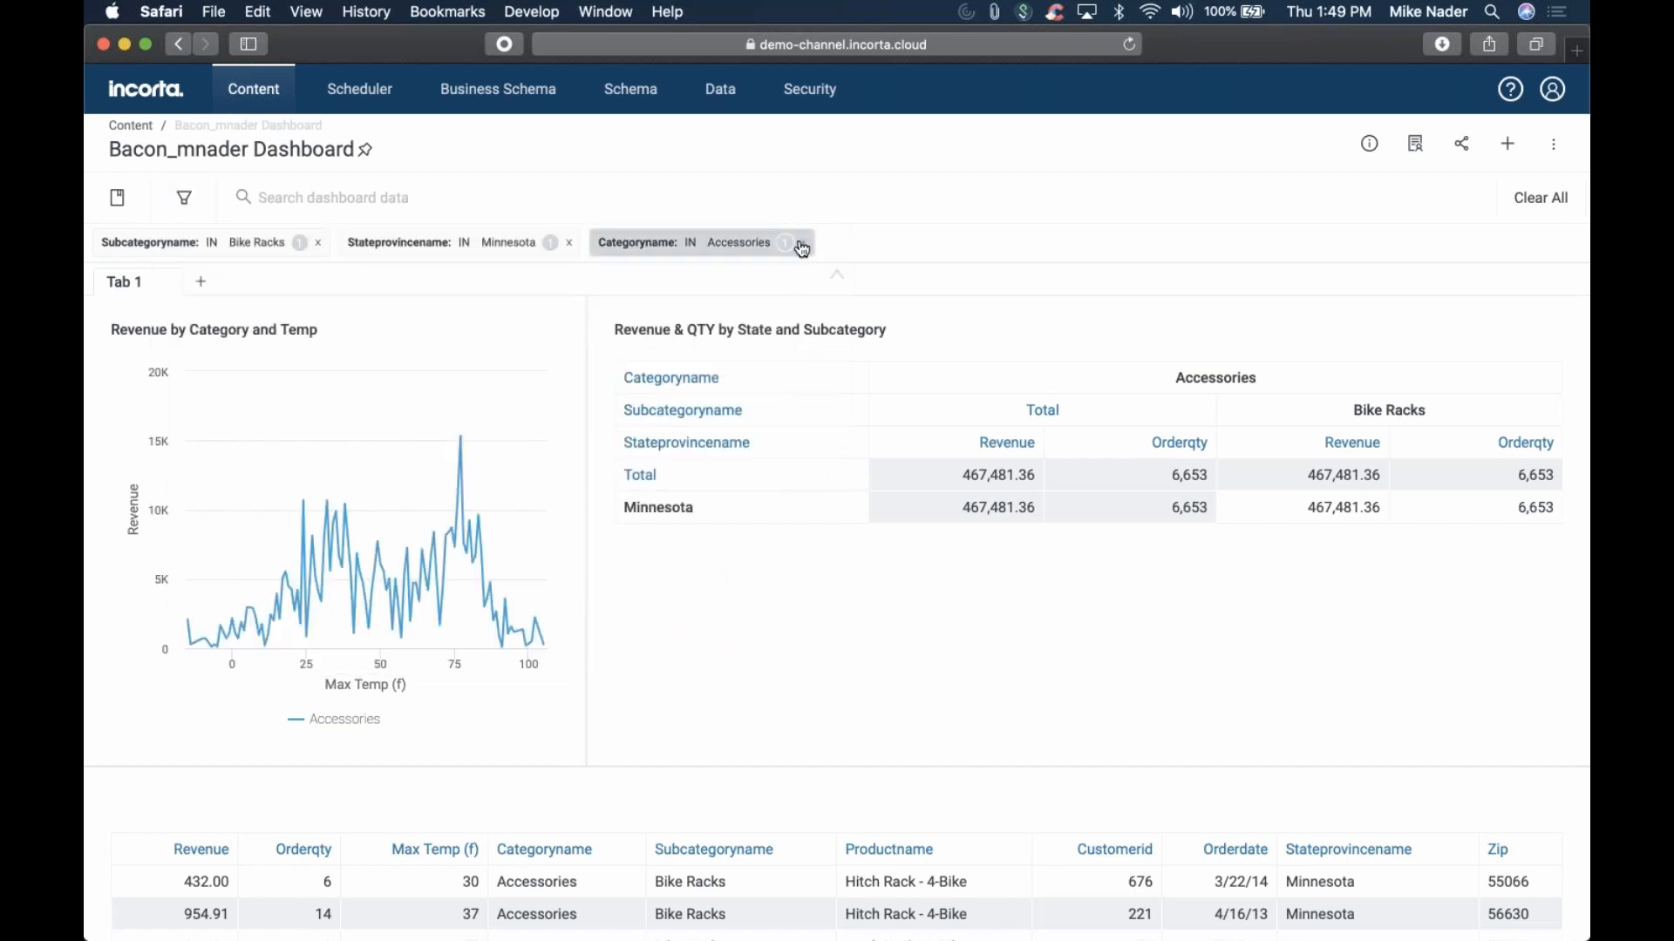
# Add a personal bookmark of the current dashboard filters, named for its intended recipient, and dismiss the notification
pyautogui.click(119, 200)
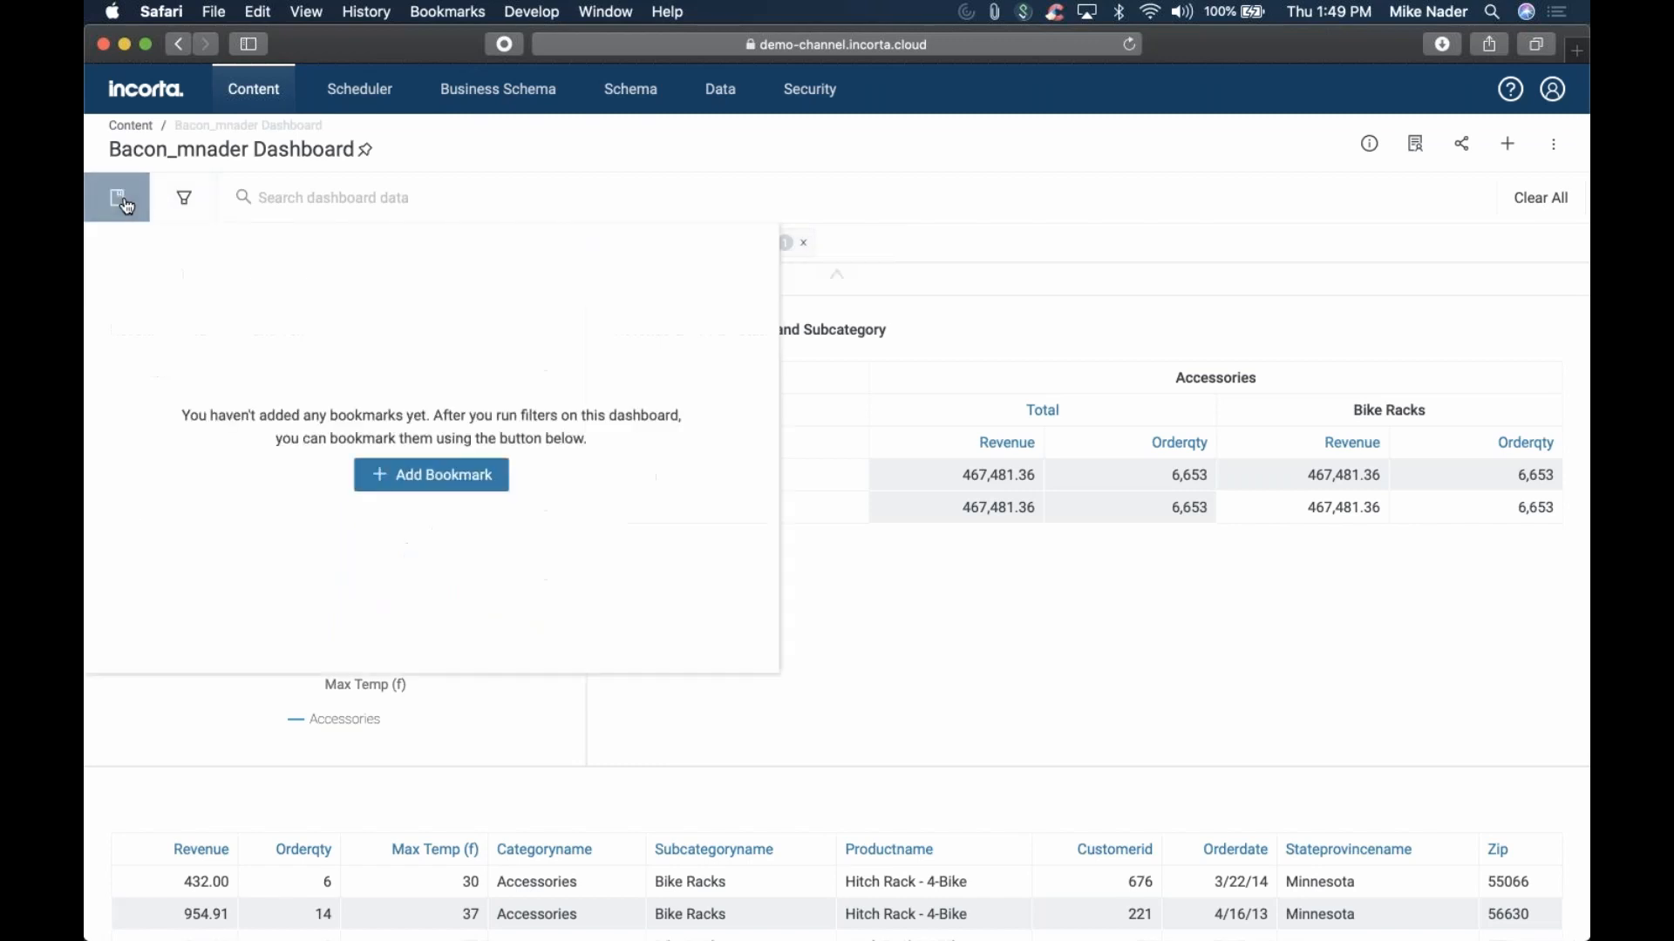
pyautogui.click(440, 477)
pyautogui.click(718, 446)
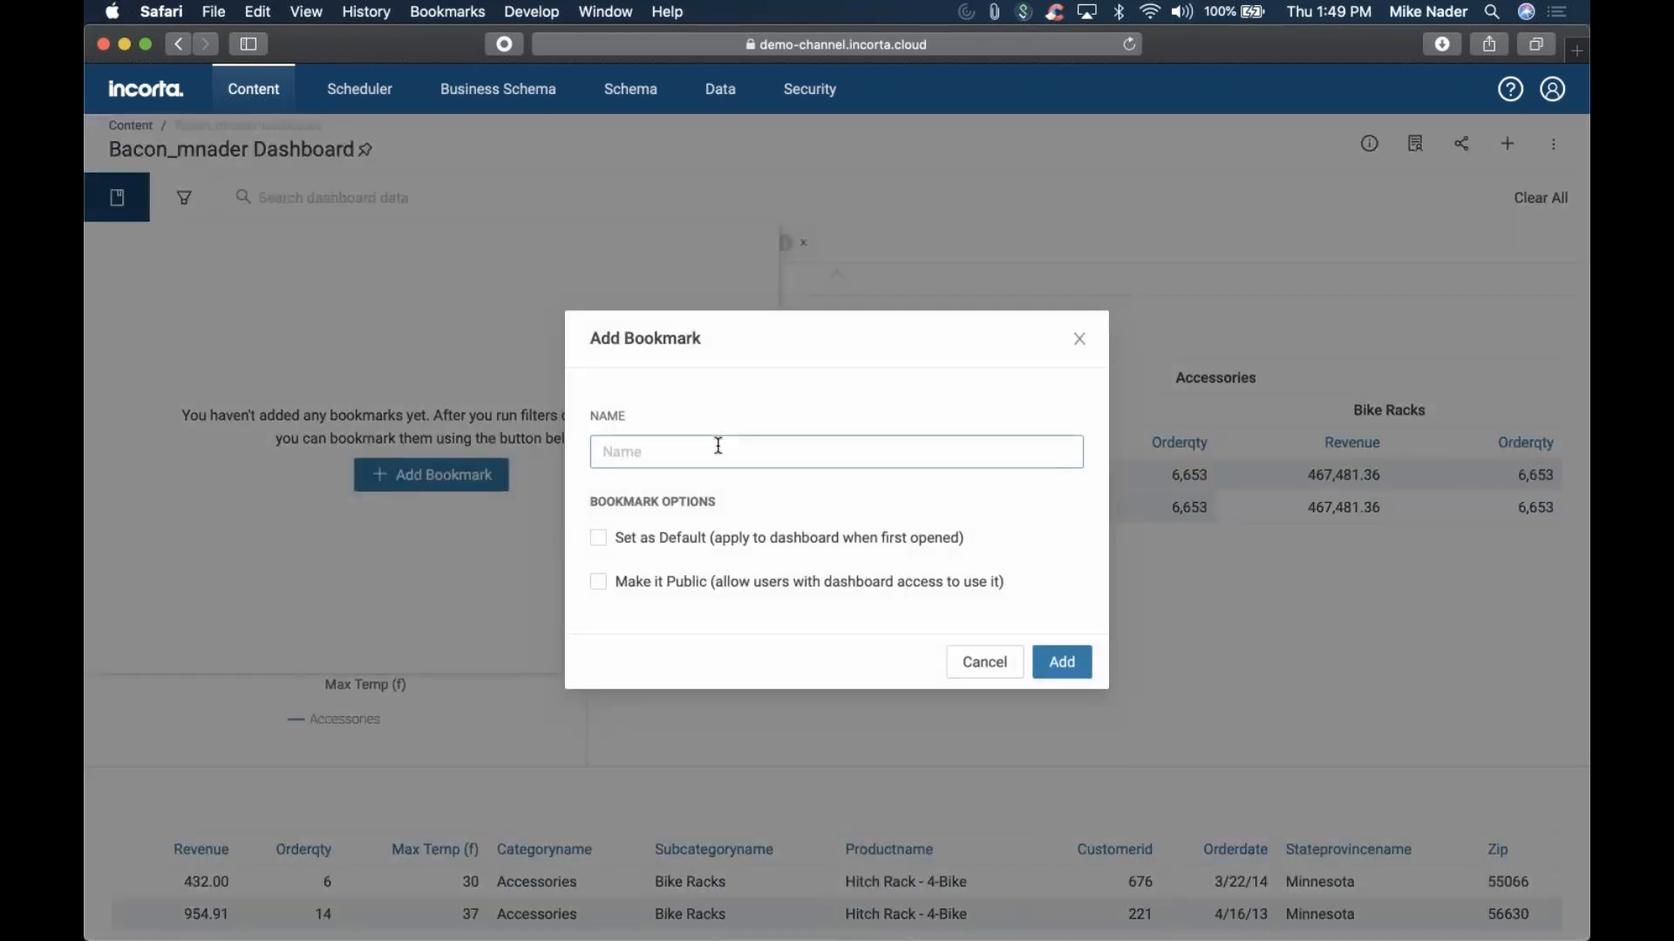
pyautogui.write('For Tammi')
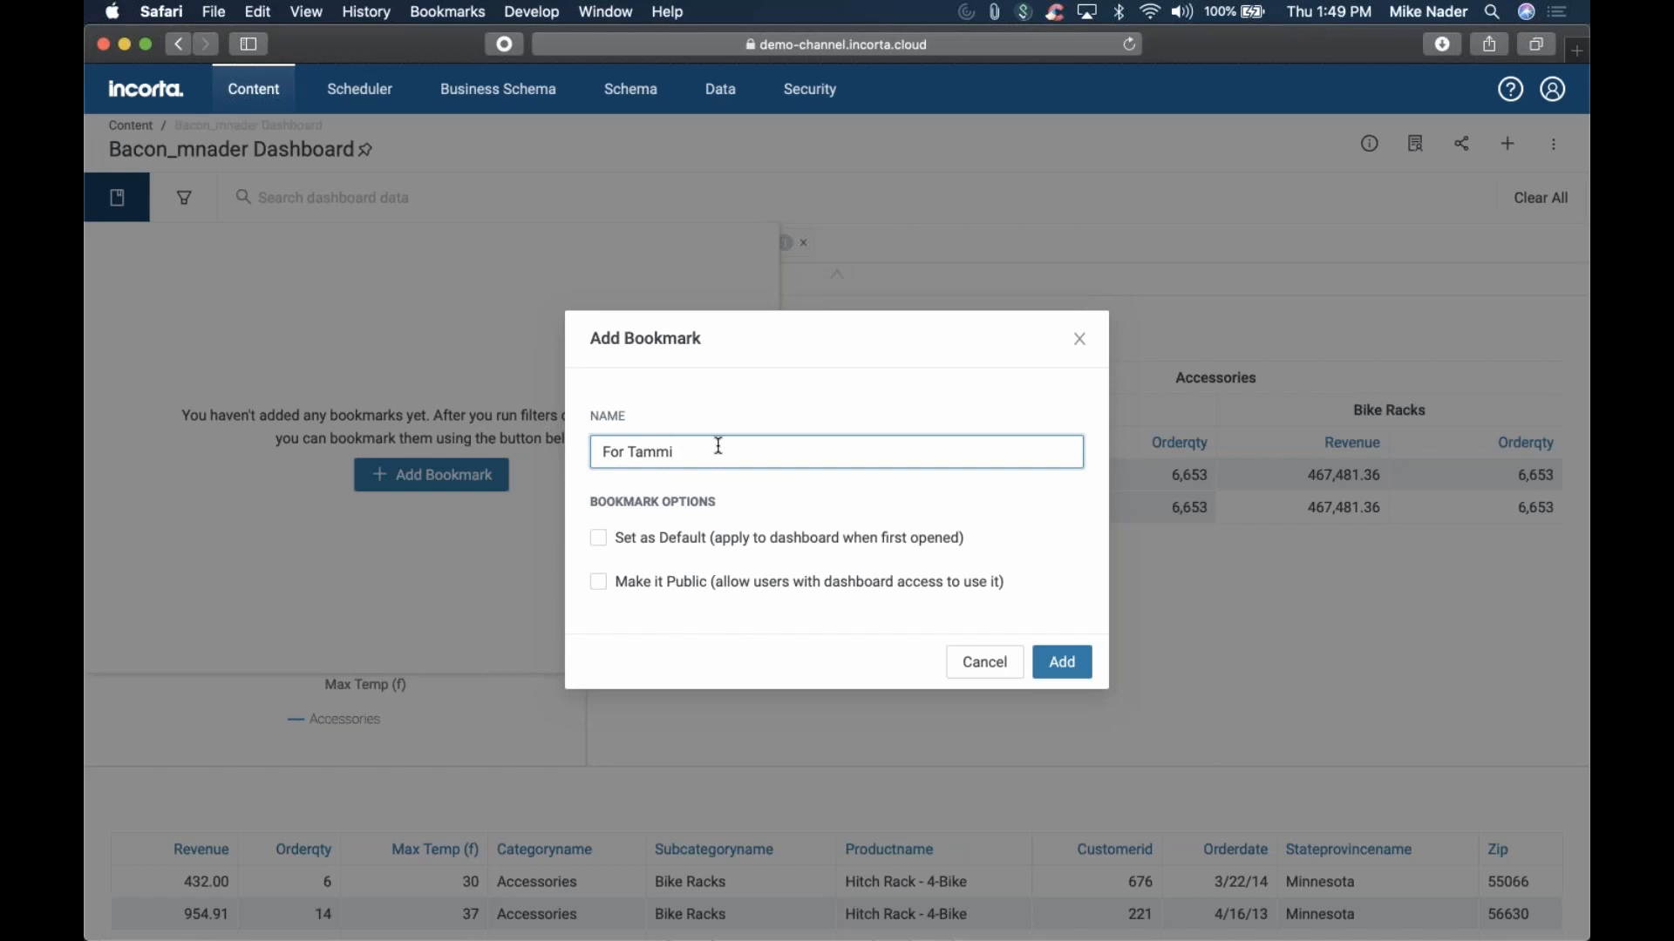
pyautogui.click(1062, 663)
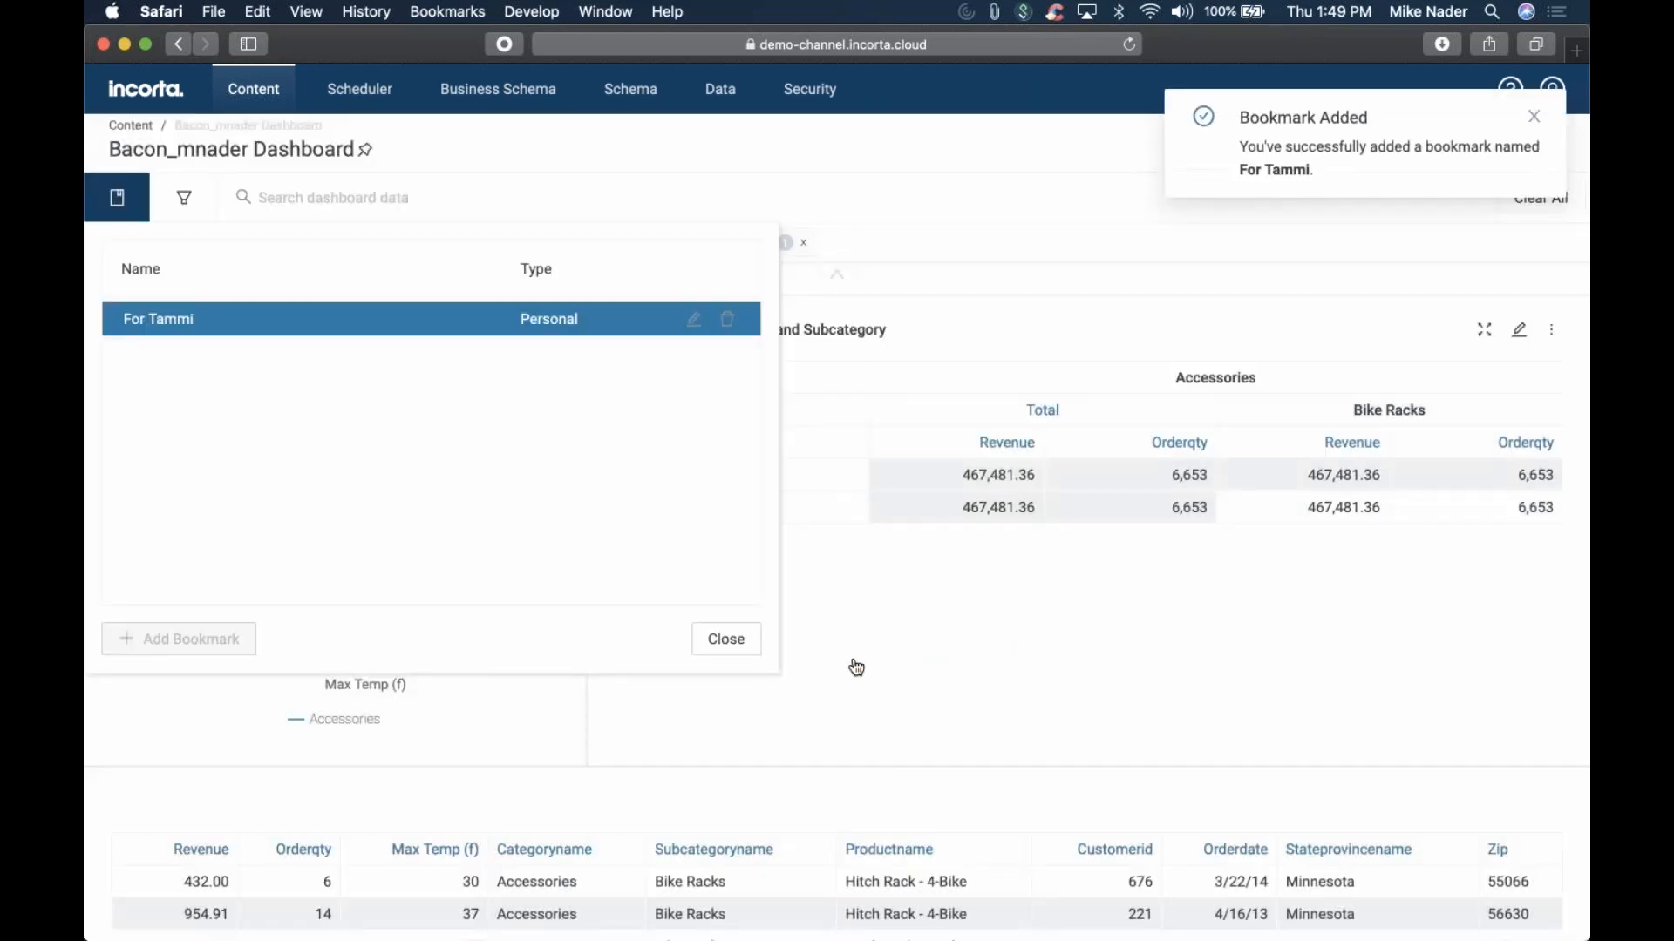
pyautogui.click(746, 644)
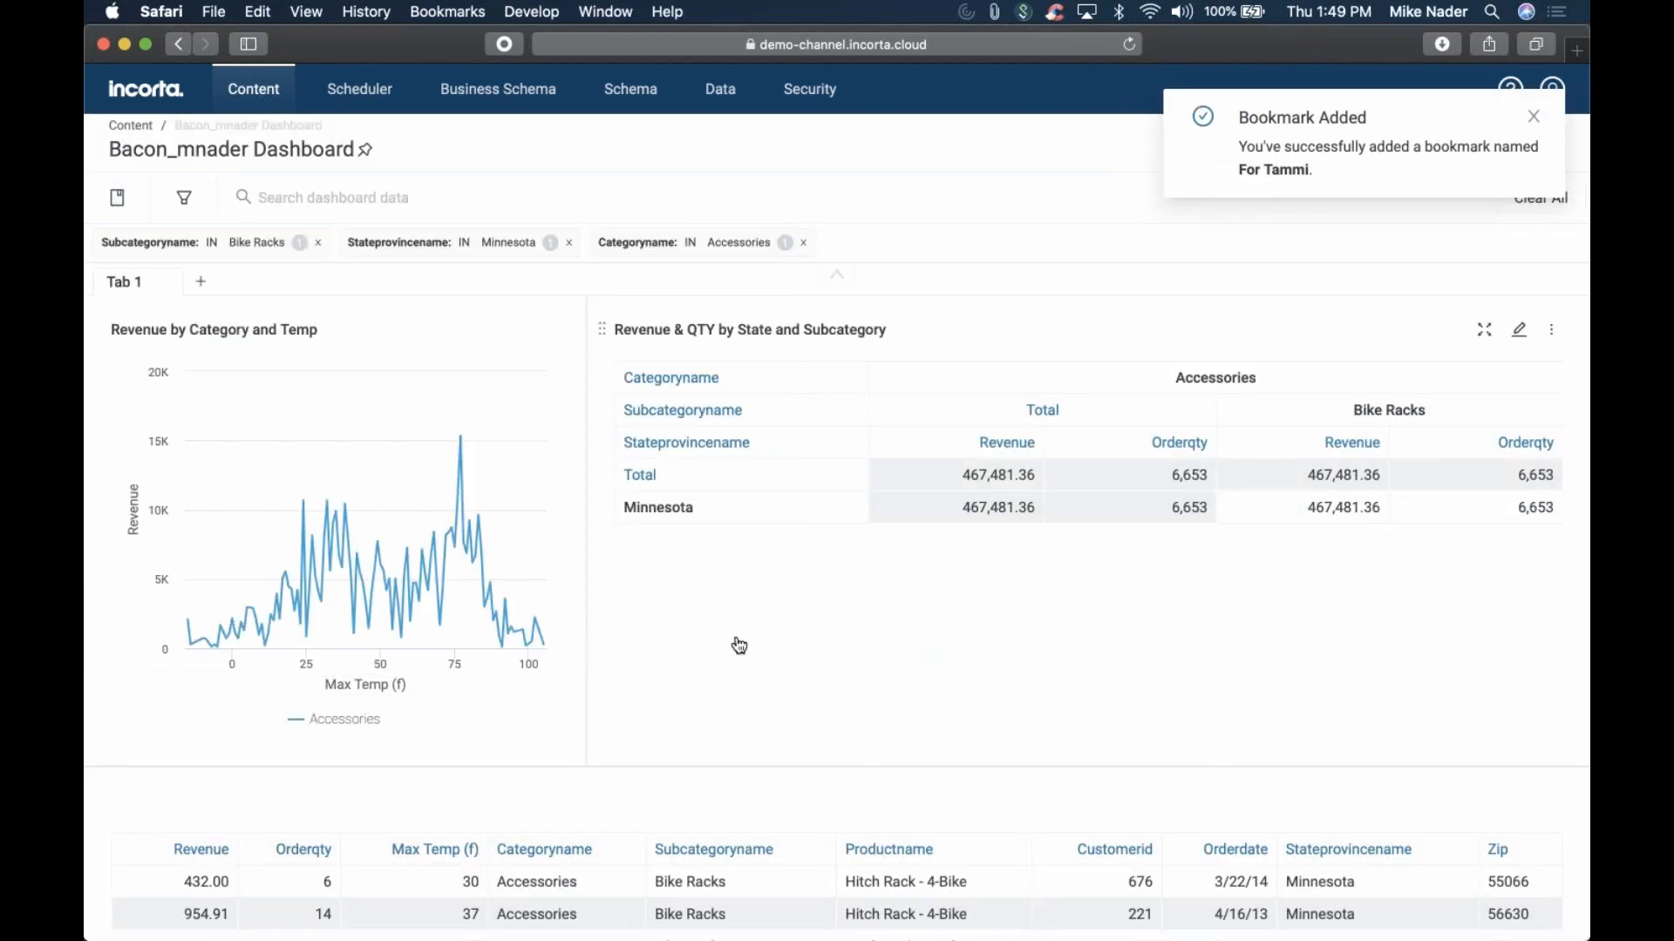
pyautogui.scroll(-3, 792, 650)
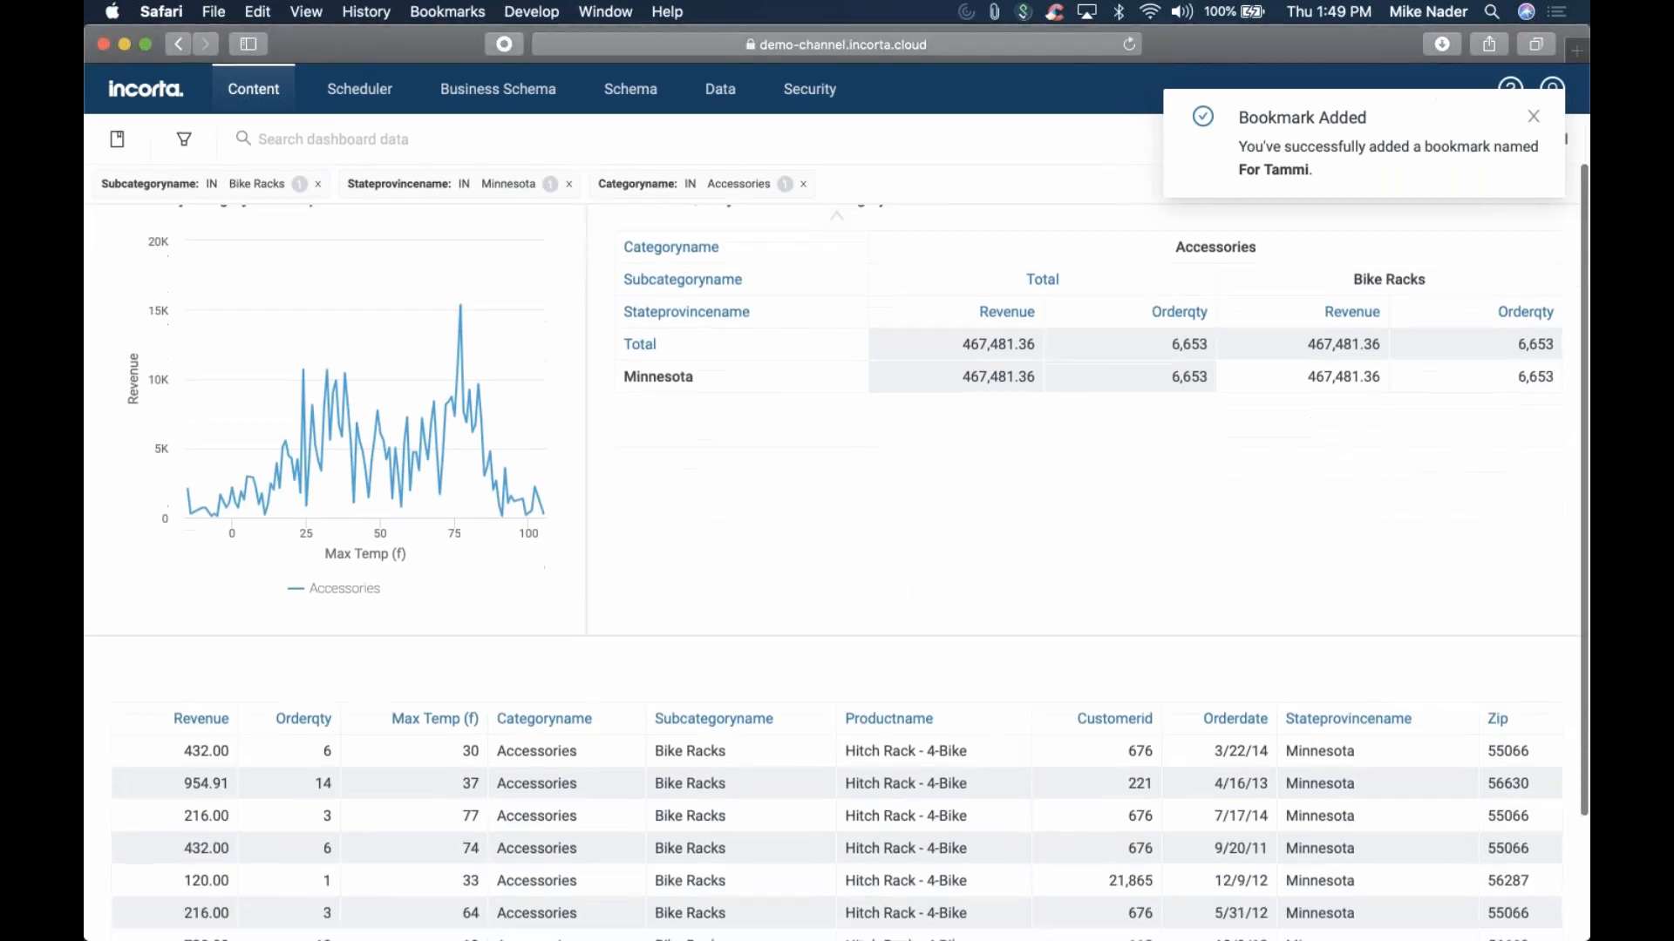
pyautogui.click(1532, 122)
# Clear all filters from the dashboard
pyautogui.scroll(-1, 1088, 462)
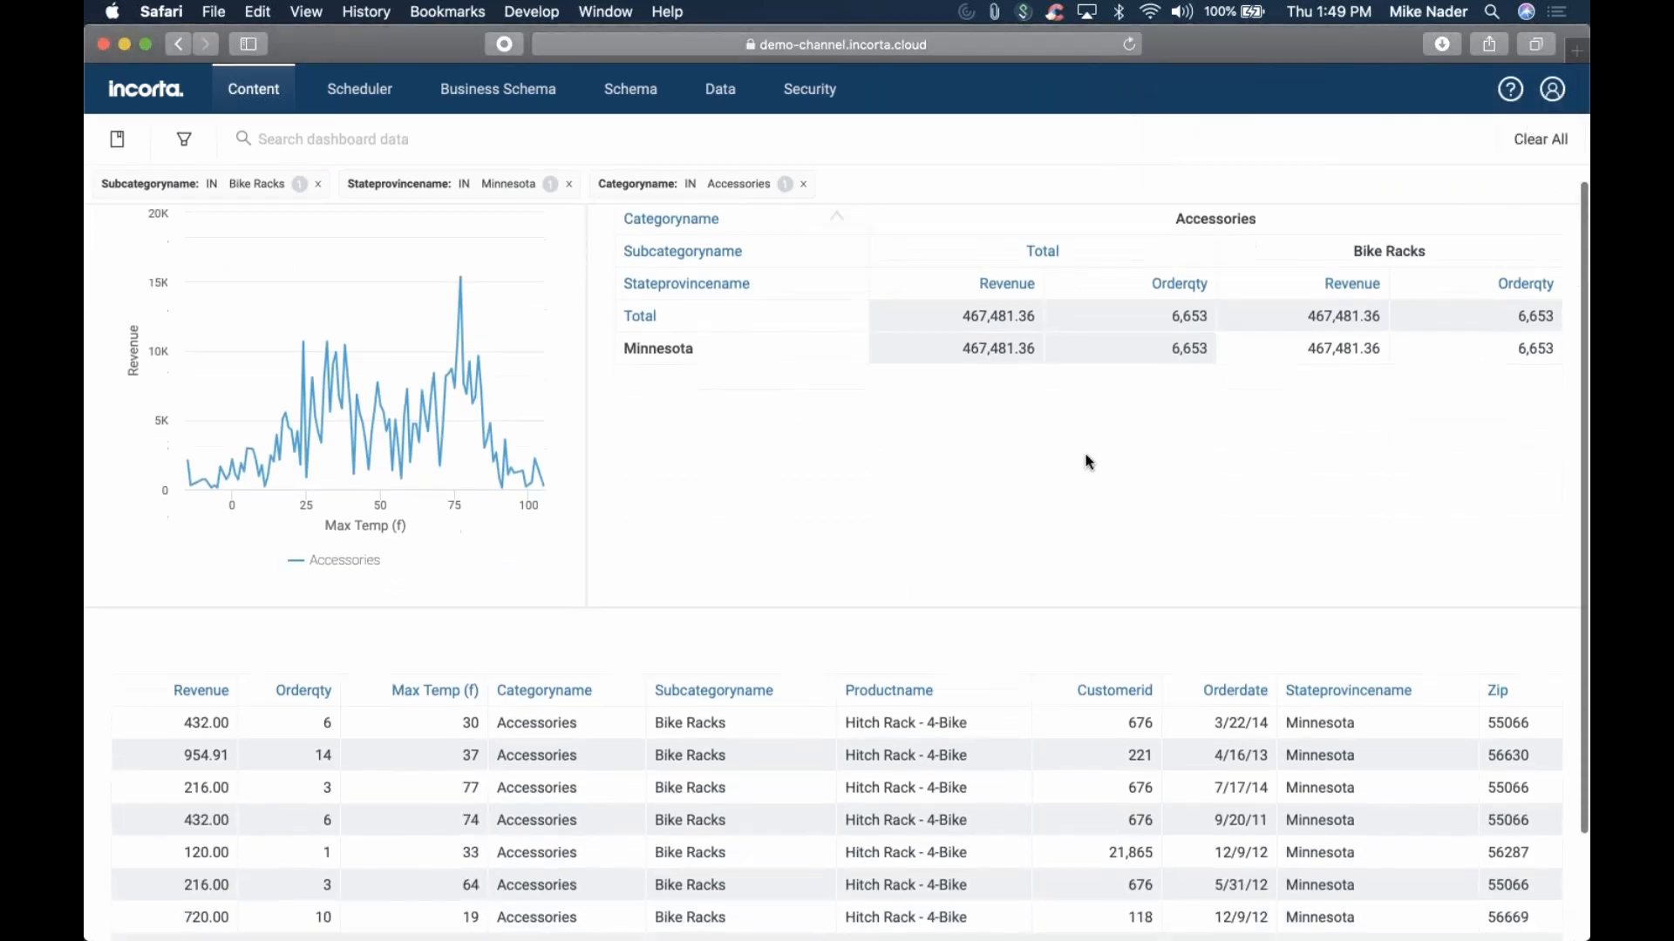
pyautogui.scroll(-3, 1088, 462)
pyautogui.scroll(1, 1088, 462)
pyautogui.scroll(-1, 1088, 462)
pyautogui.scroll(5, 1088, 462)
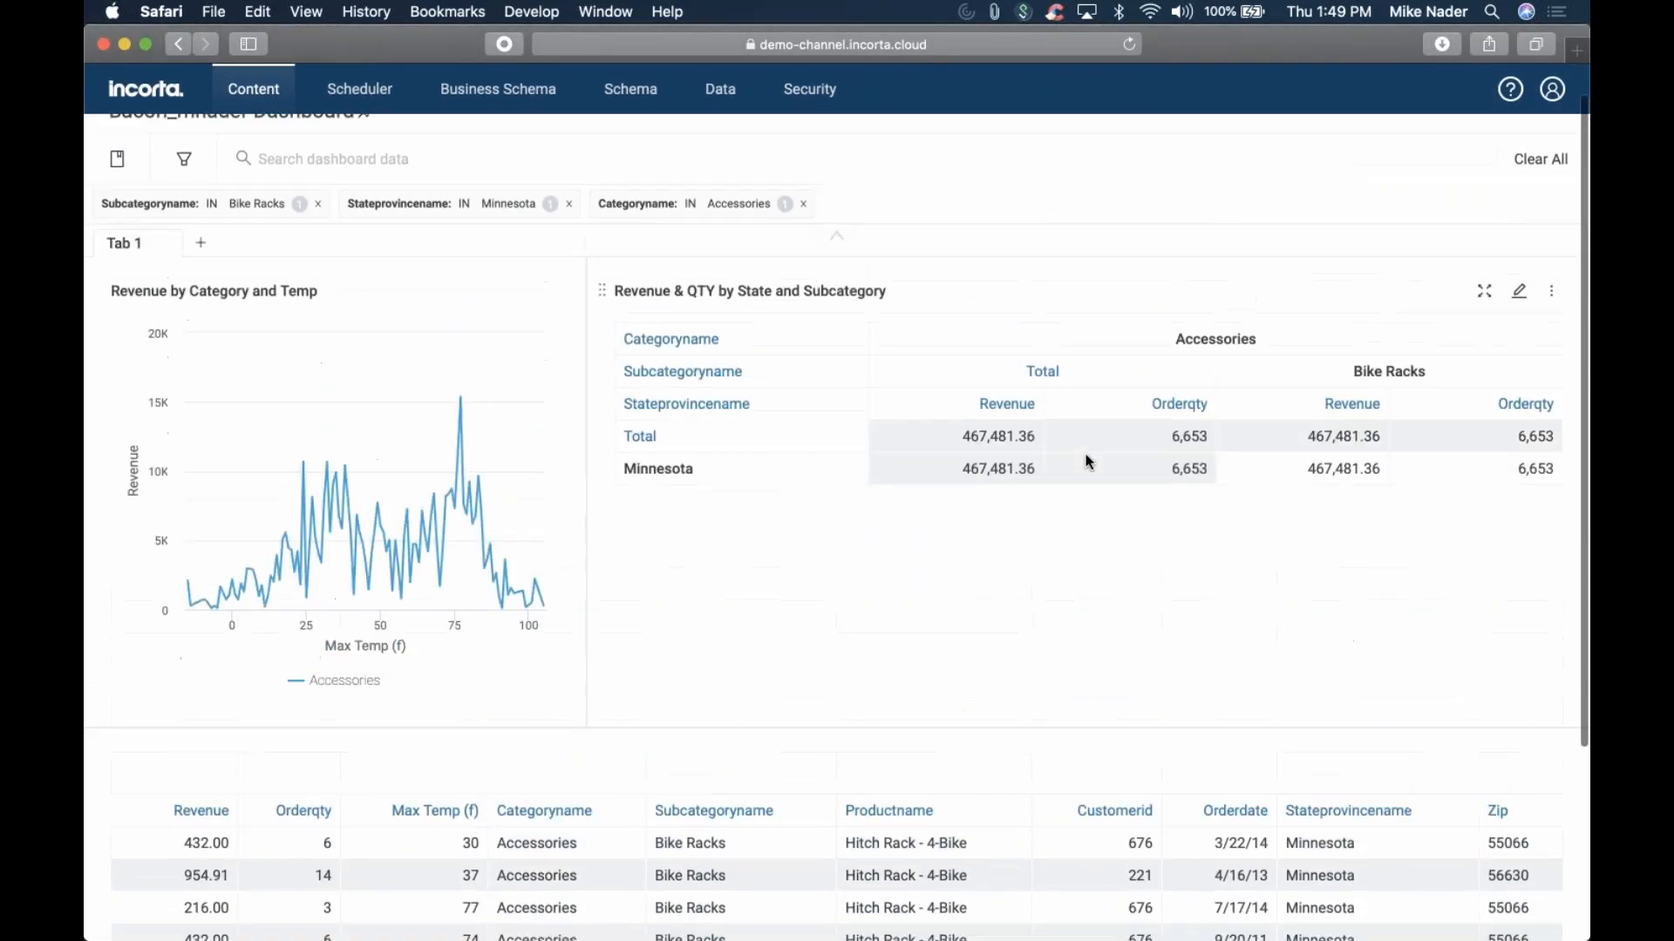
pyautogui.scroll(2, 1088, 462)
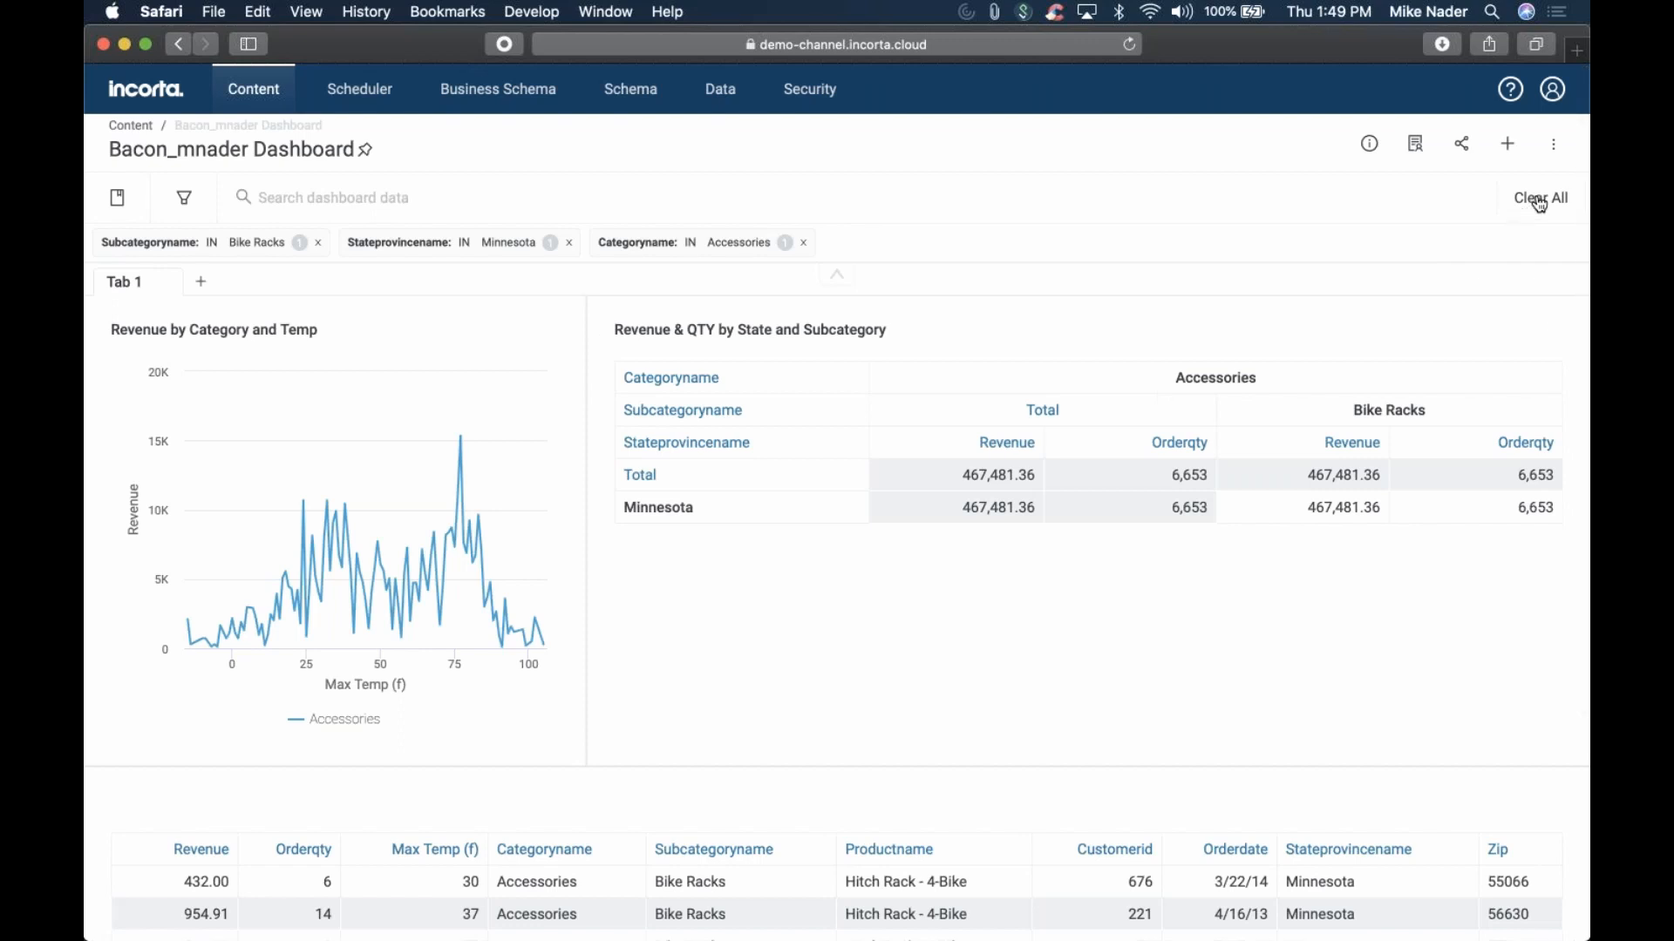
pyautogui.click(1539, 205)
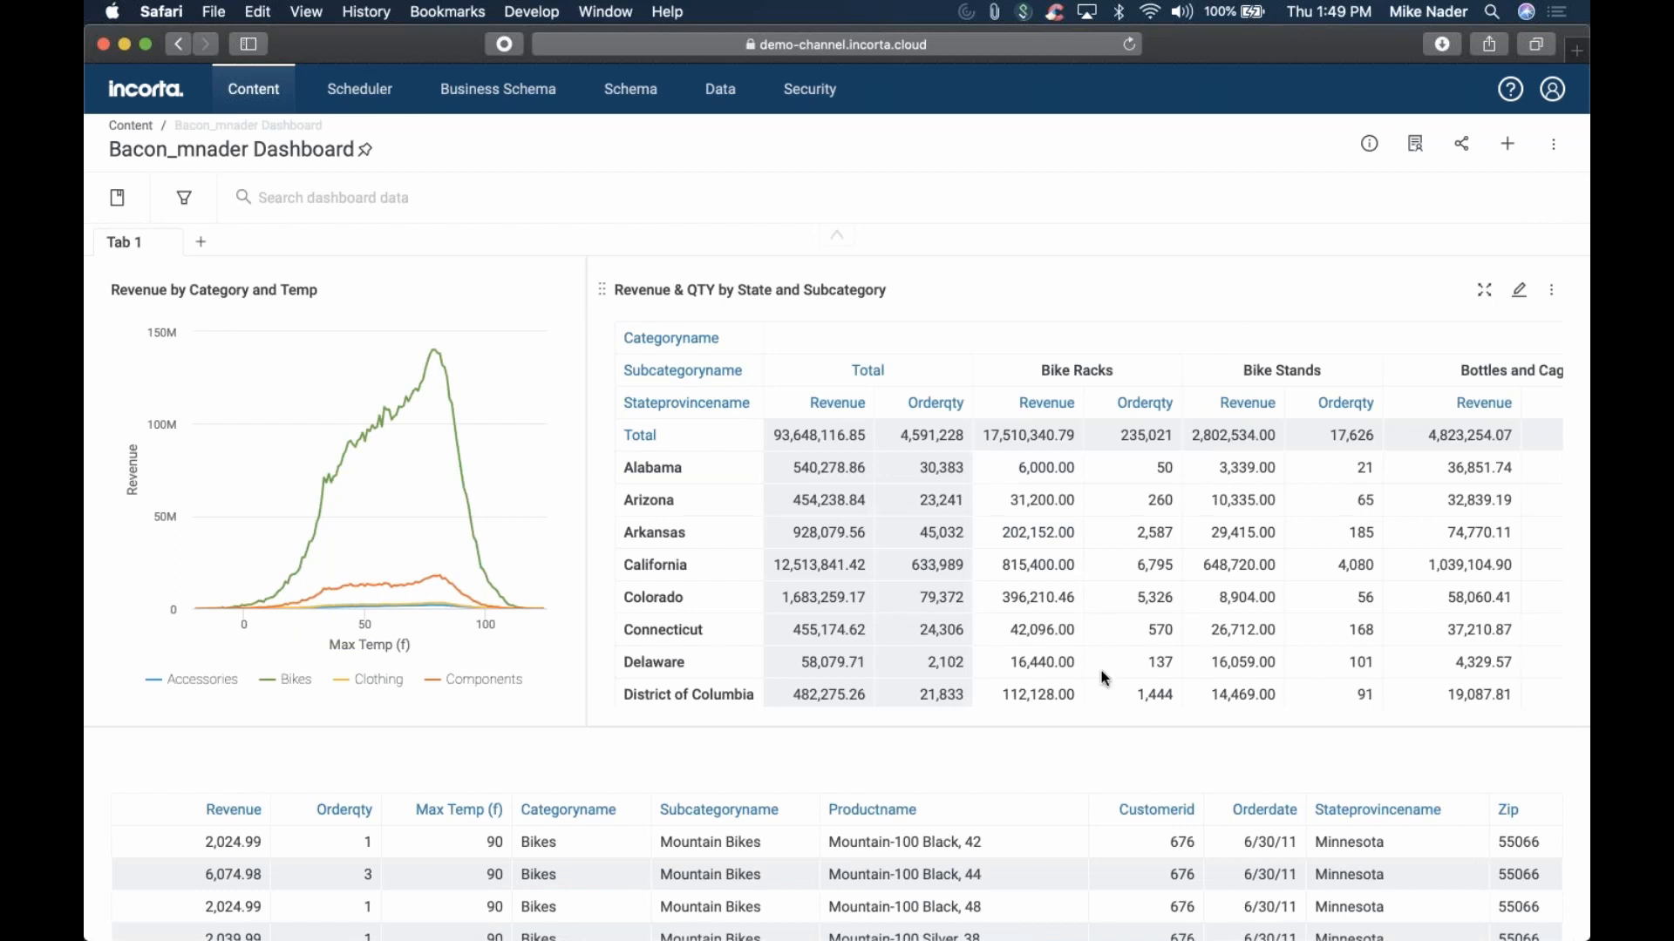
pyautogui.scroll(-1, 1121, 730)
# Search the dashboard data for "hel", shorten the search to "h", and examine the suggested values by field
pyautogui.click(373, 205)
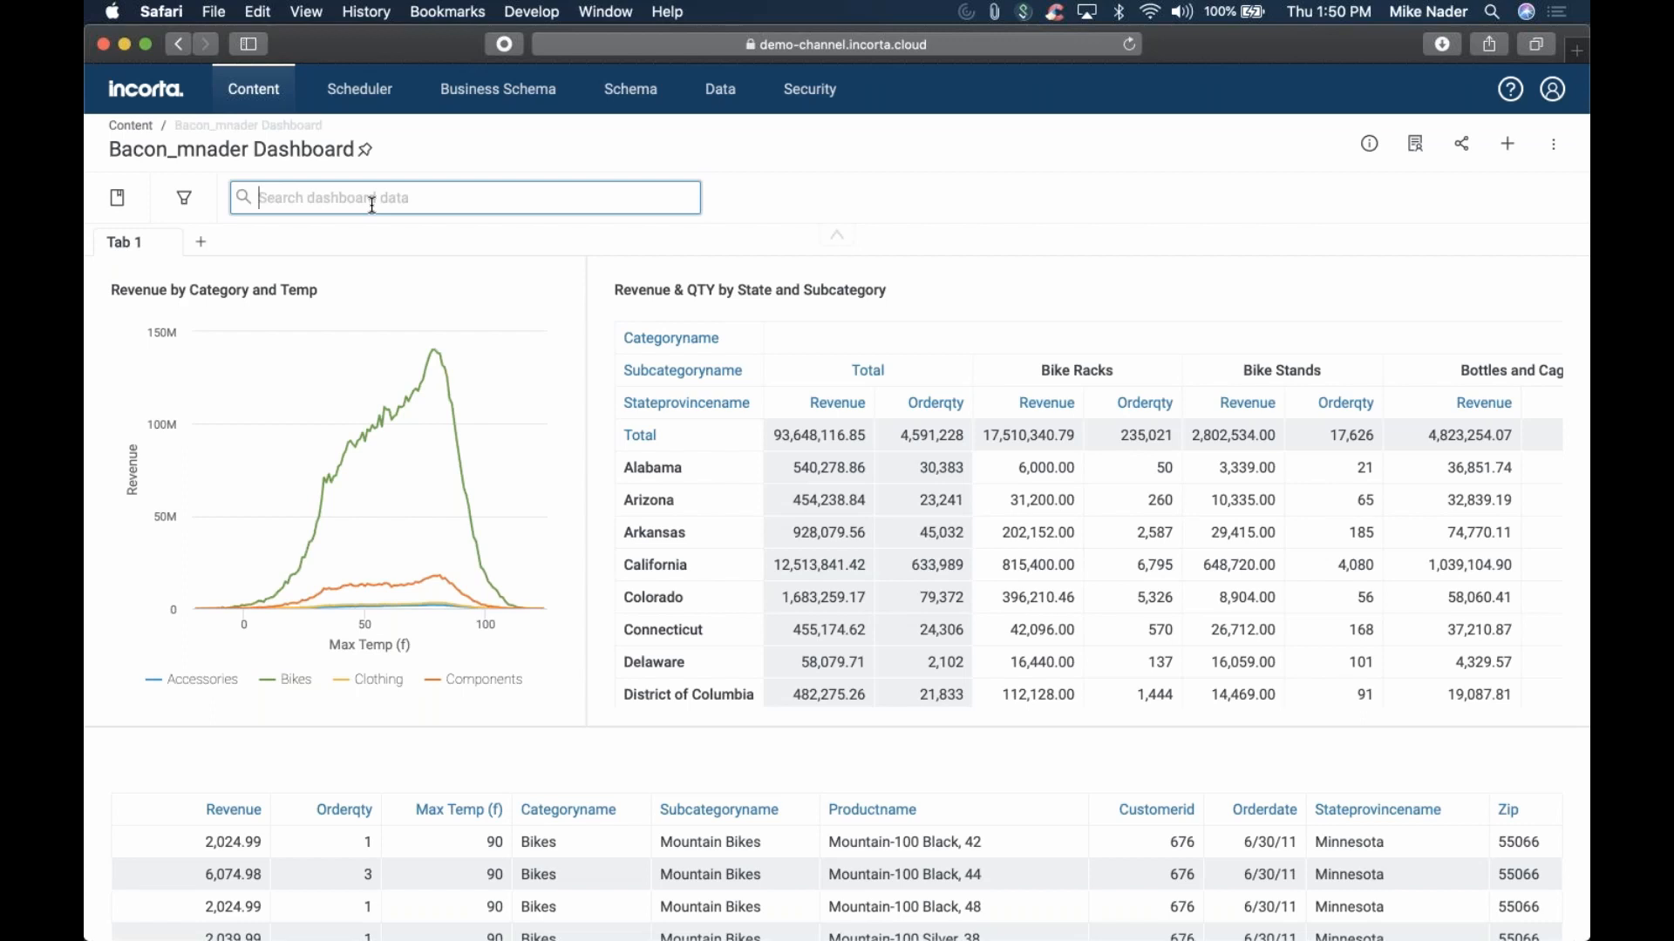
pyautogui.write('hel')
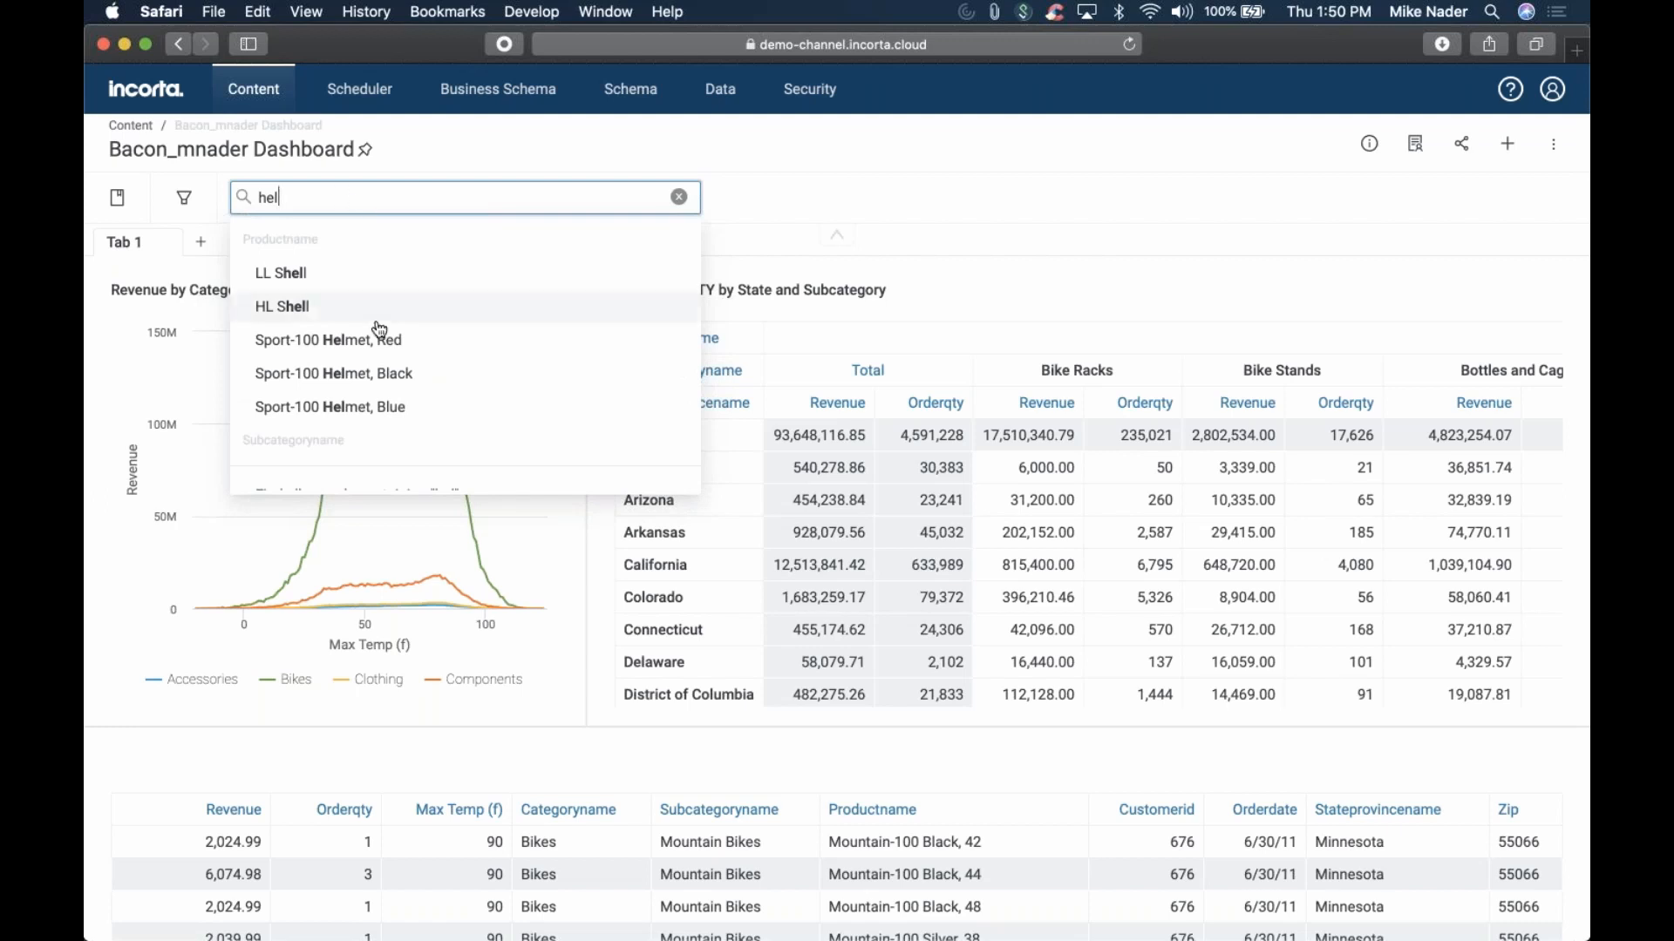
pyautogui.scroll(-1, 379, 329)
pyautogui.scroll(-1, 380, 330)
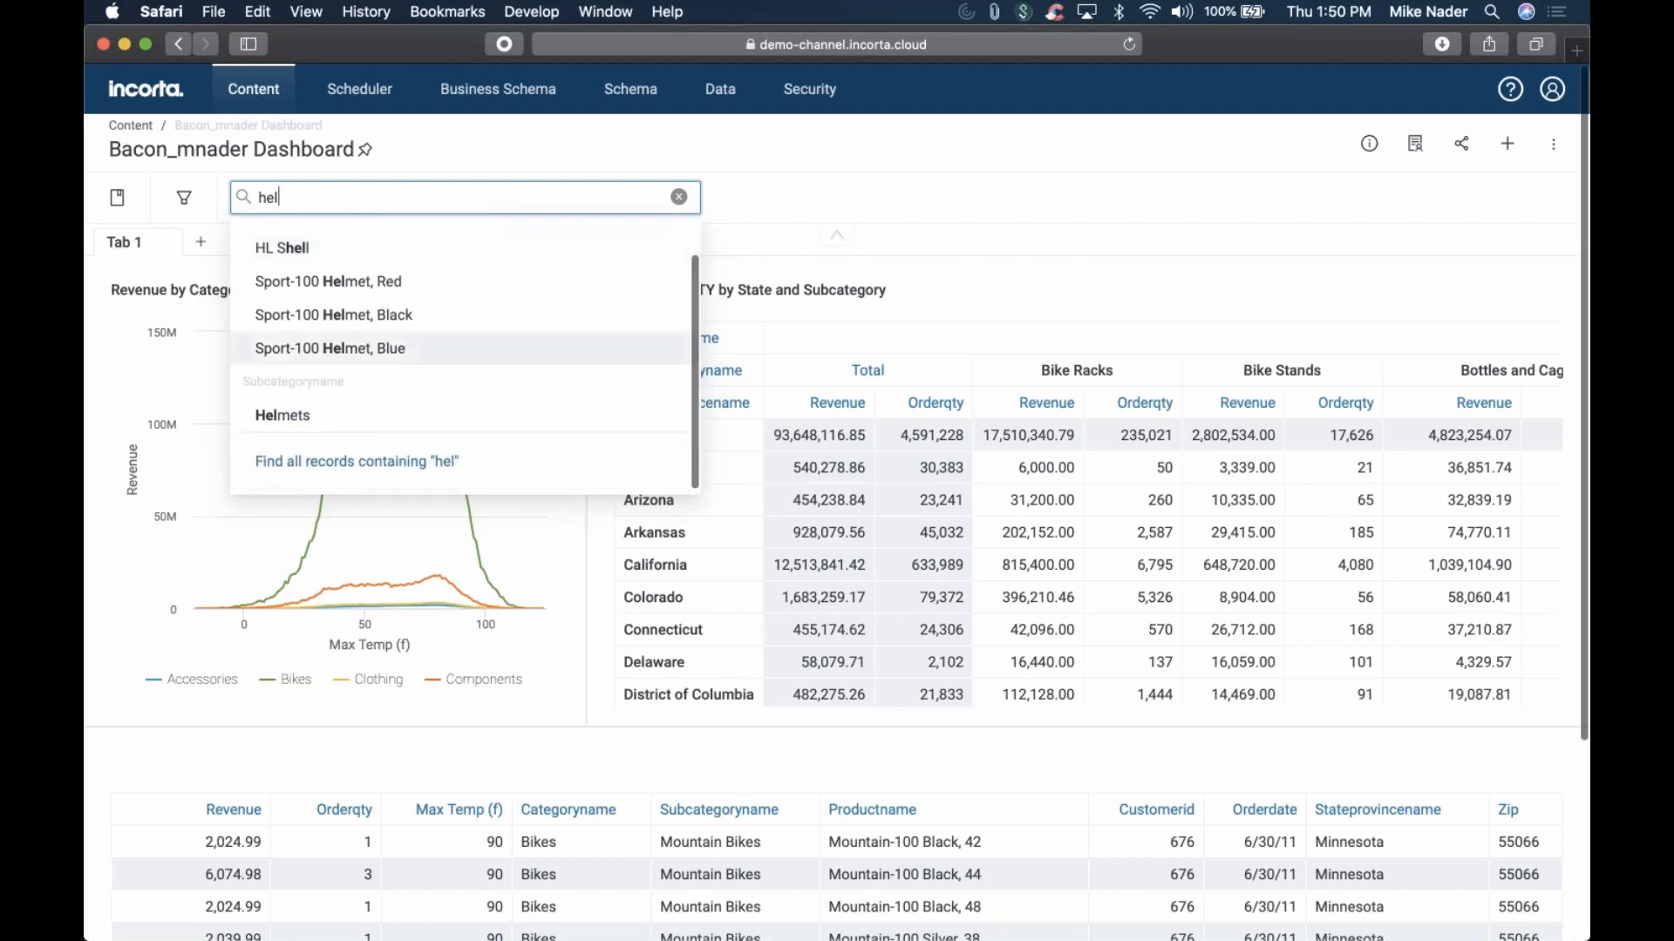
pyautogui.scroll(2, 379, 329)
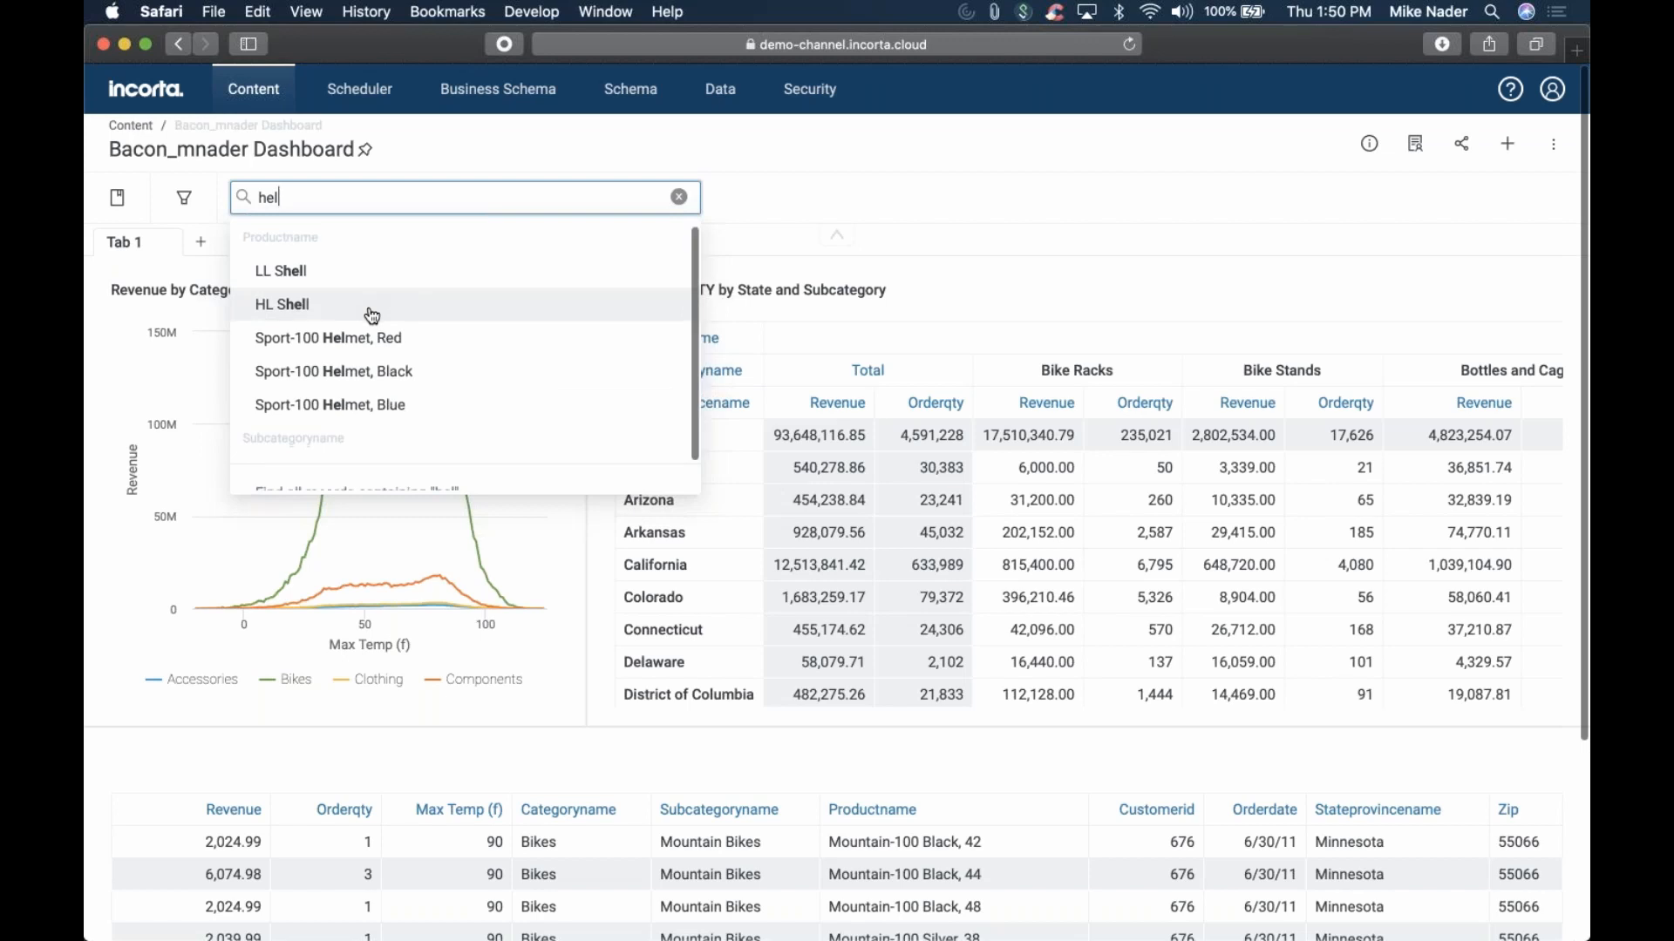
pyautogui.scroll(-4, 395, 252)
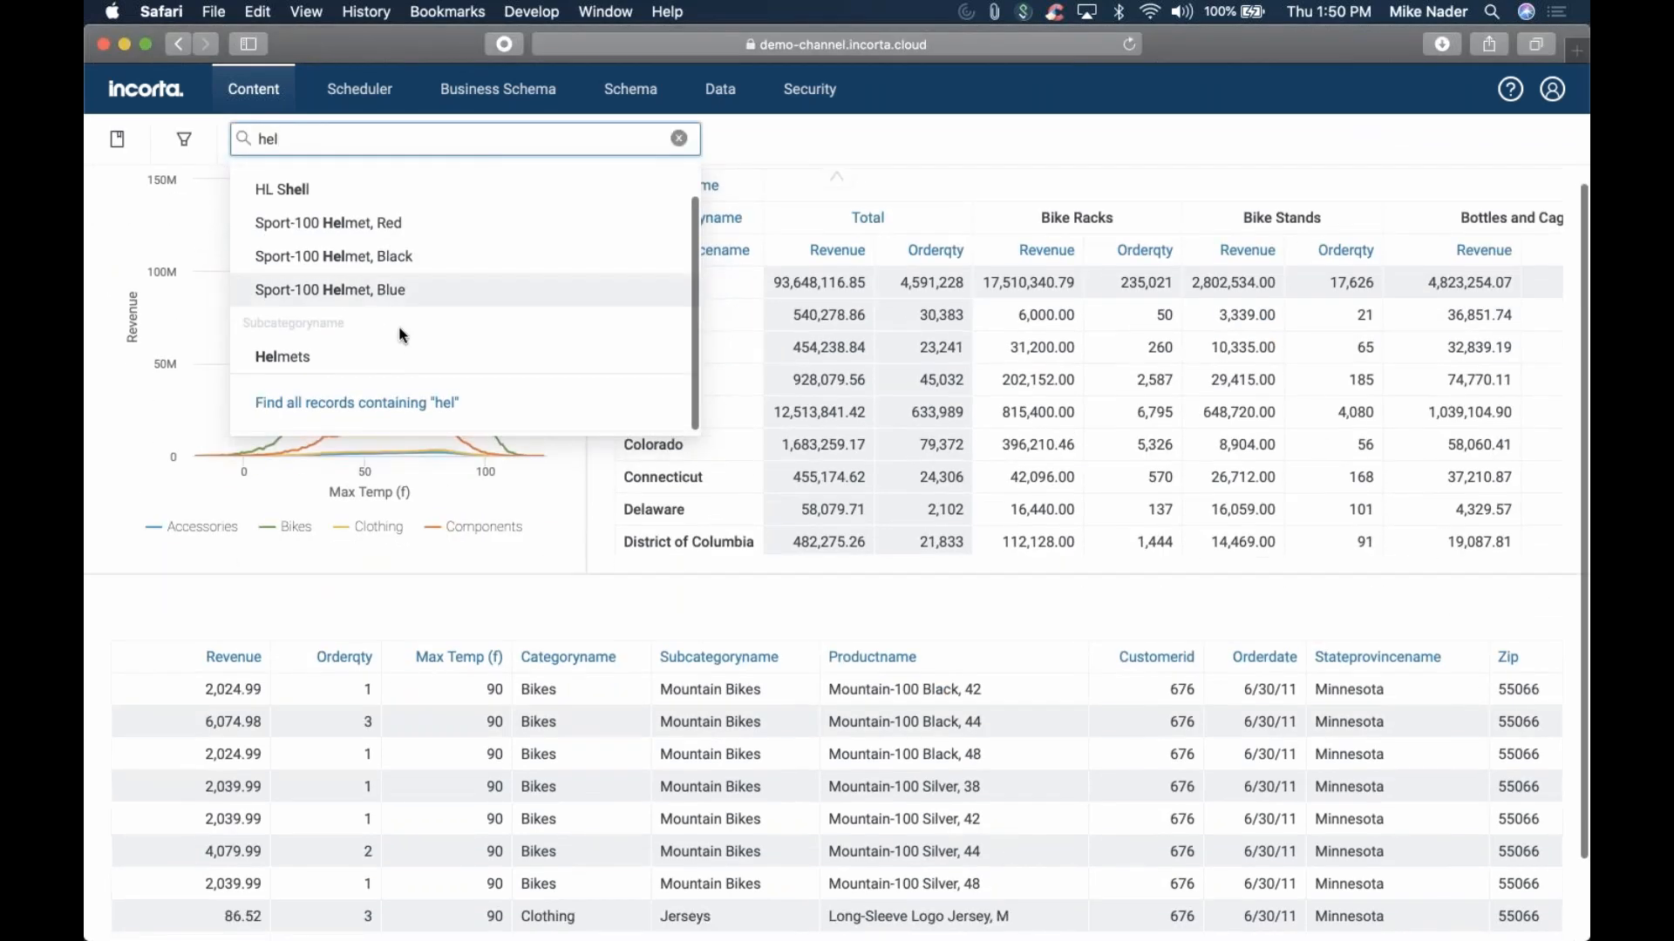
pyautogui.press('BackSpace')
pyautogui.press('BackSpace')
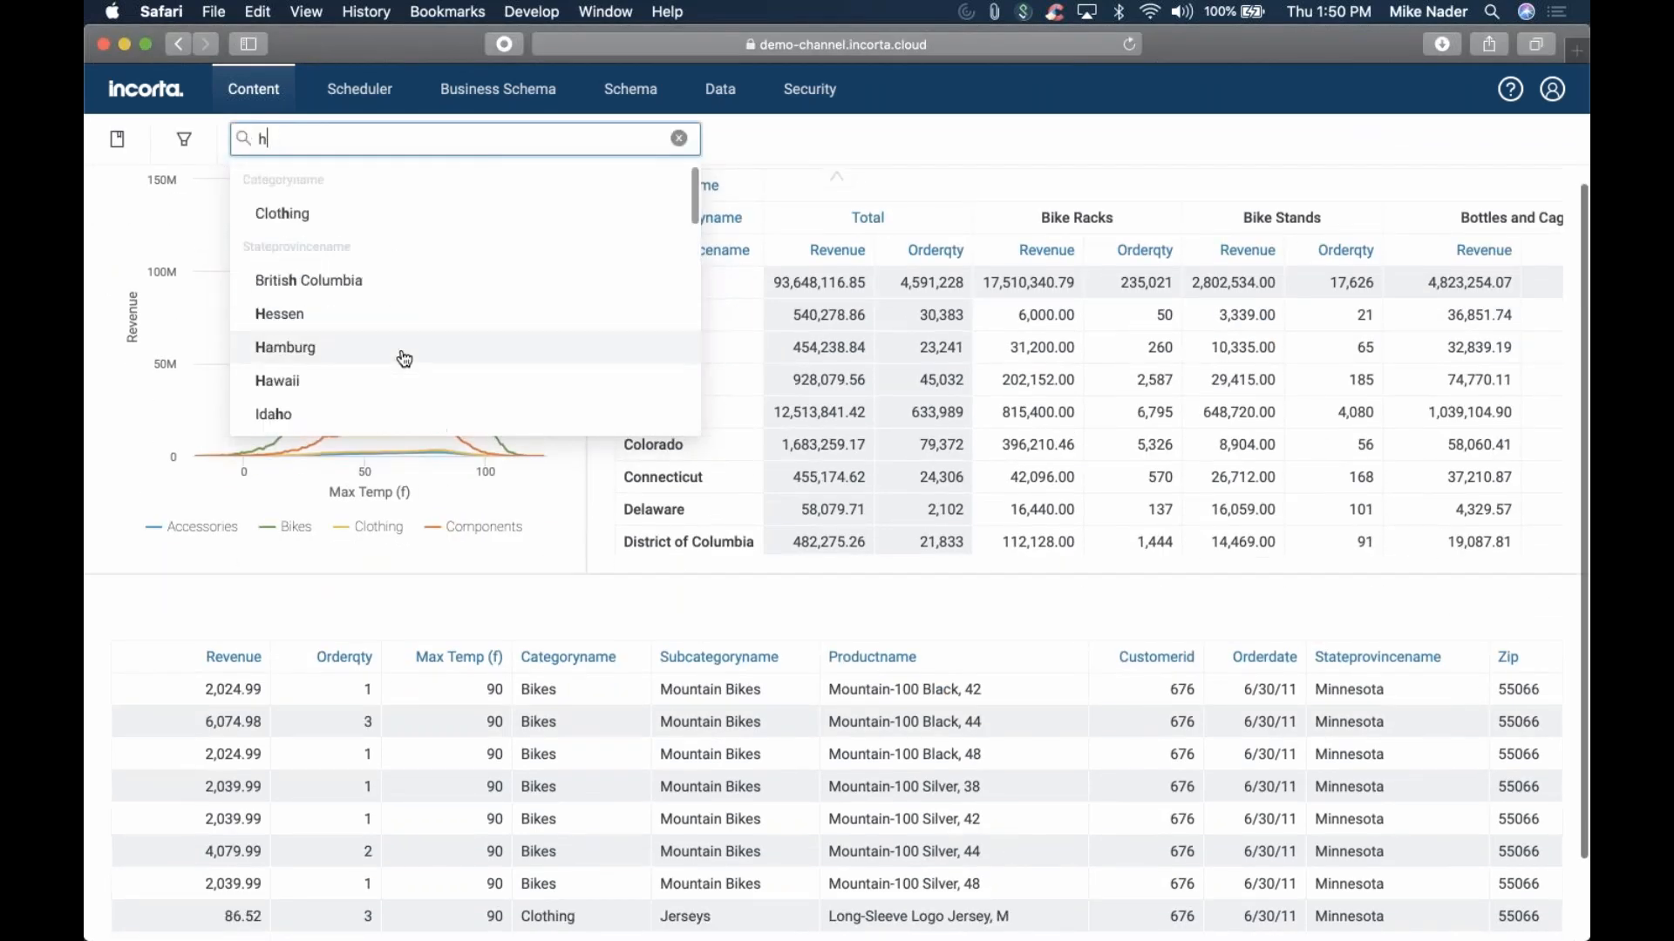
pyautogui.scroll(-1, 423, 273)
pyautogui.scroll(-10, 425, 273)
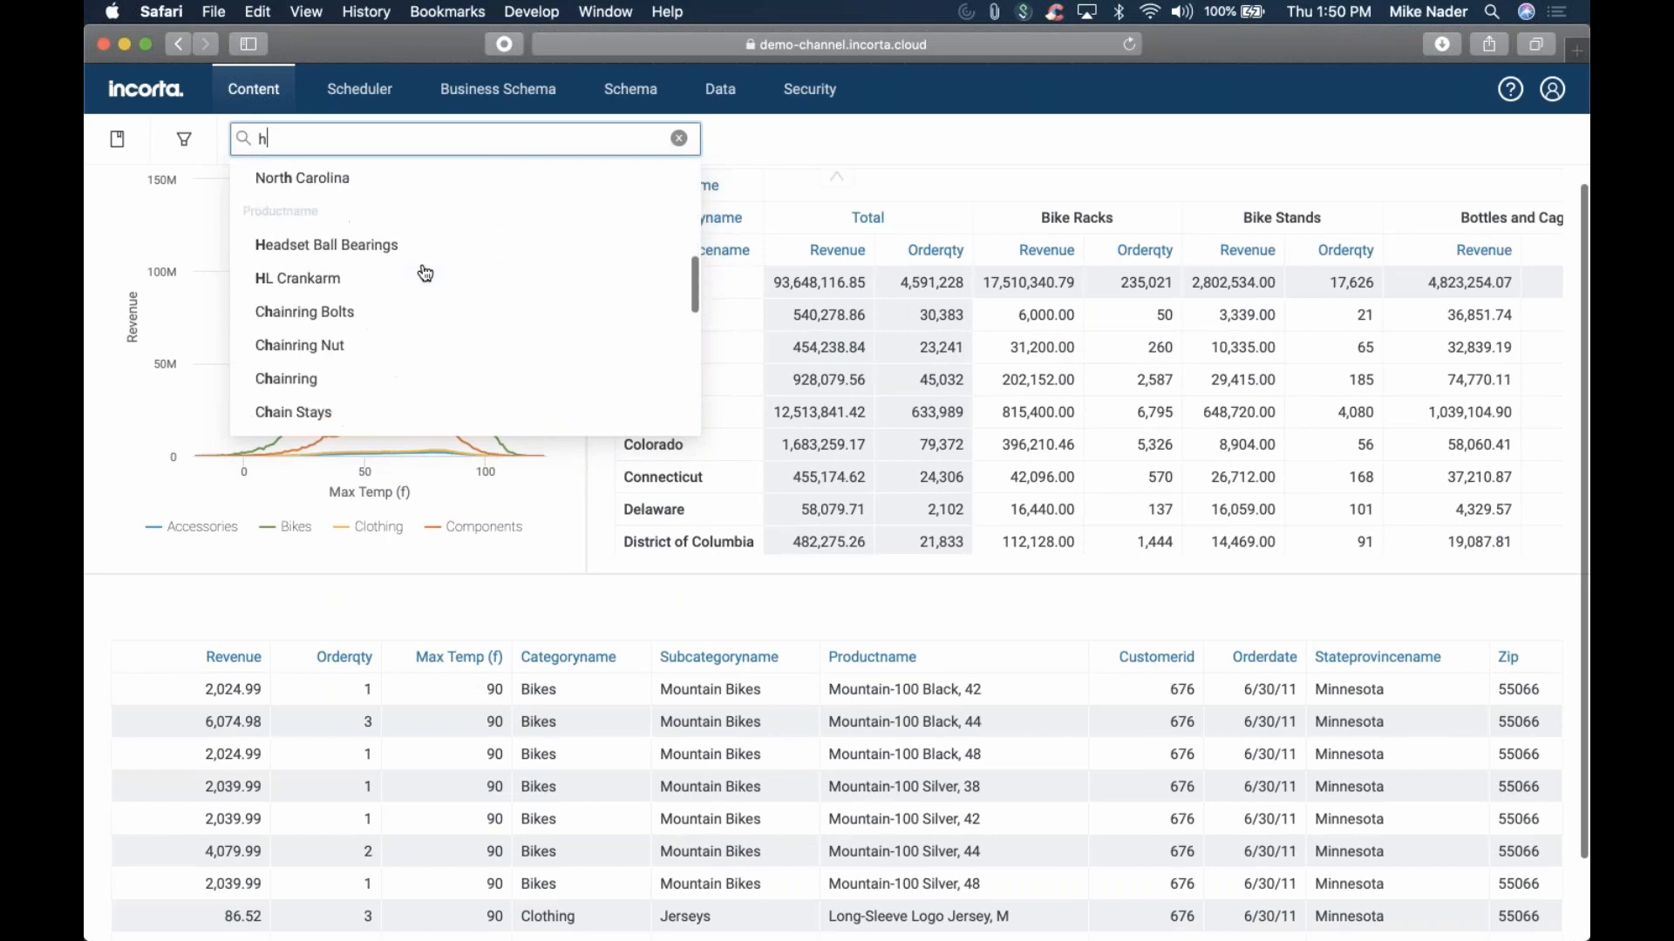
pyautogui.scroll(10, 424, 273)
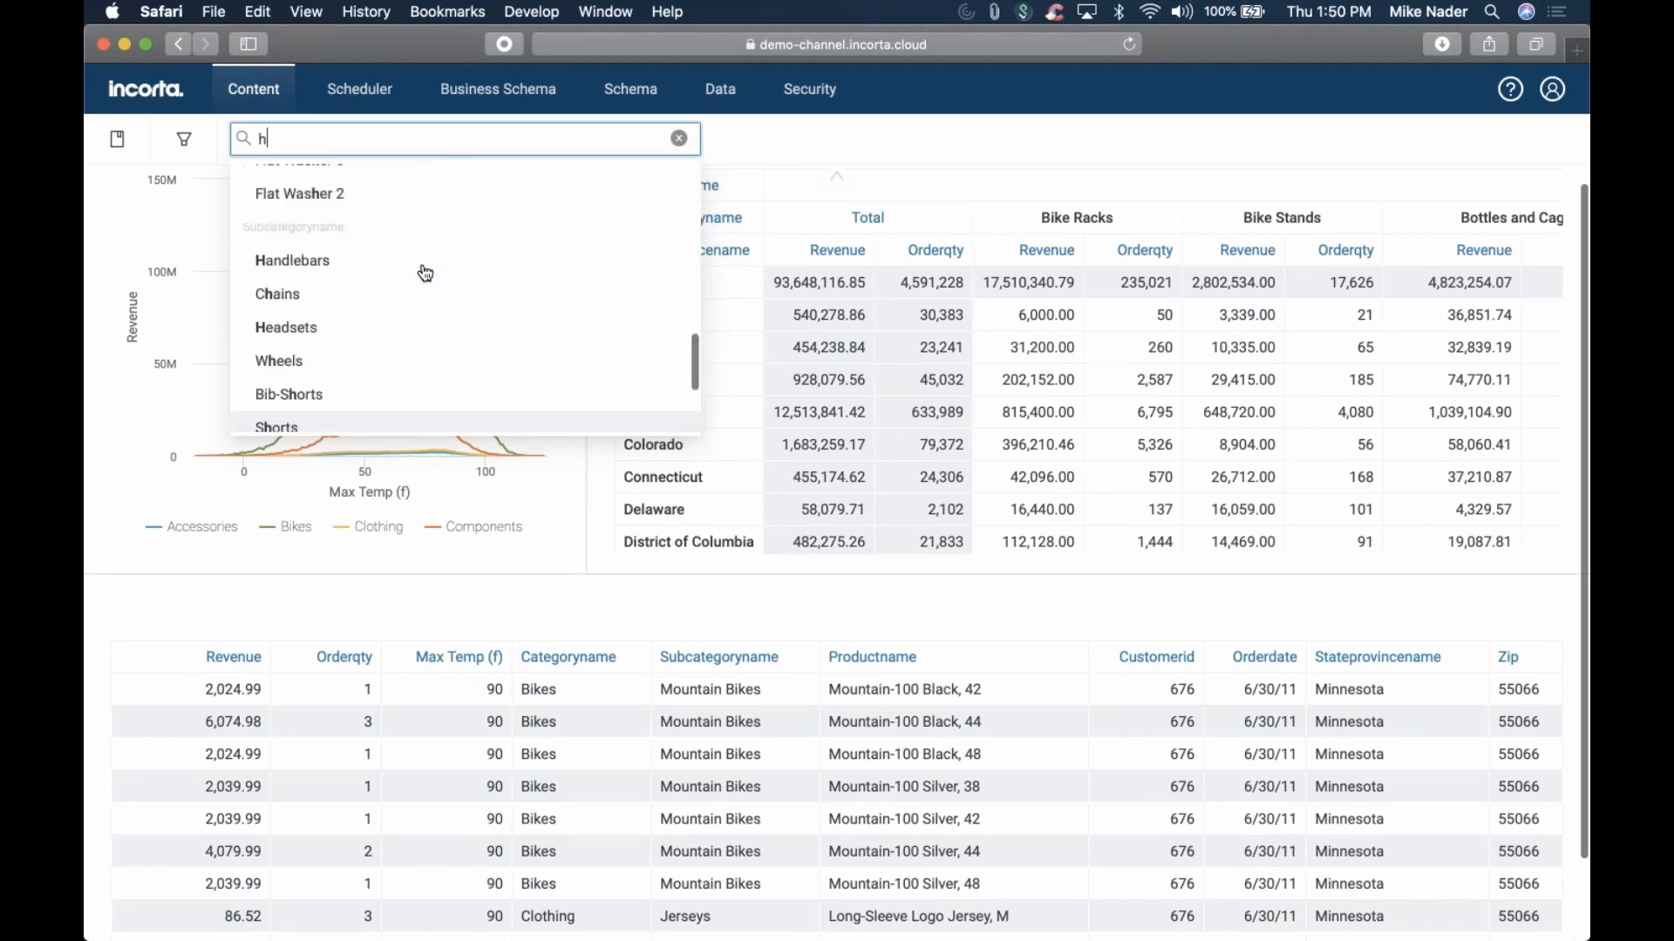
# Filter the dashboard through the data search to the Helmets subcategory and the state Washington
pyautogui.write('el')
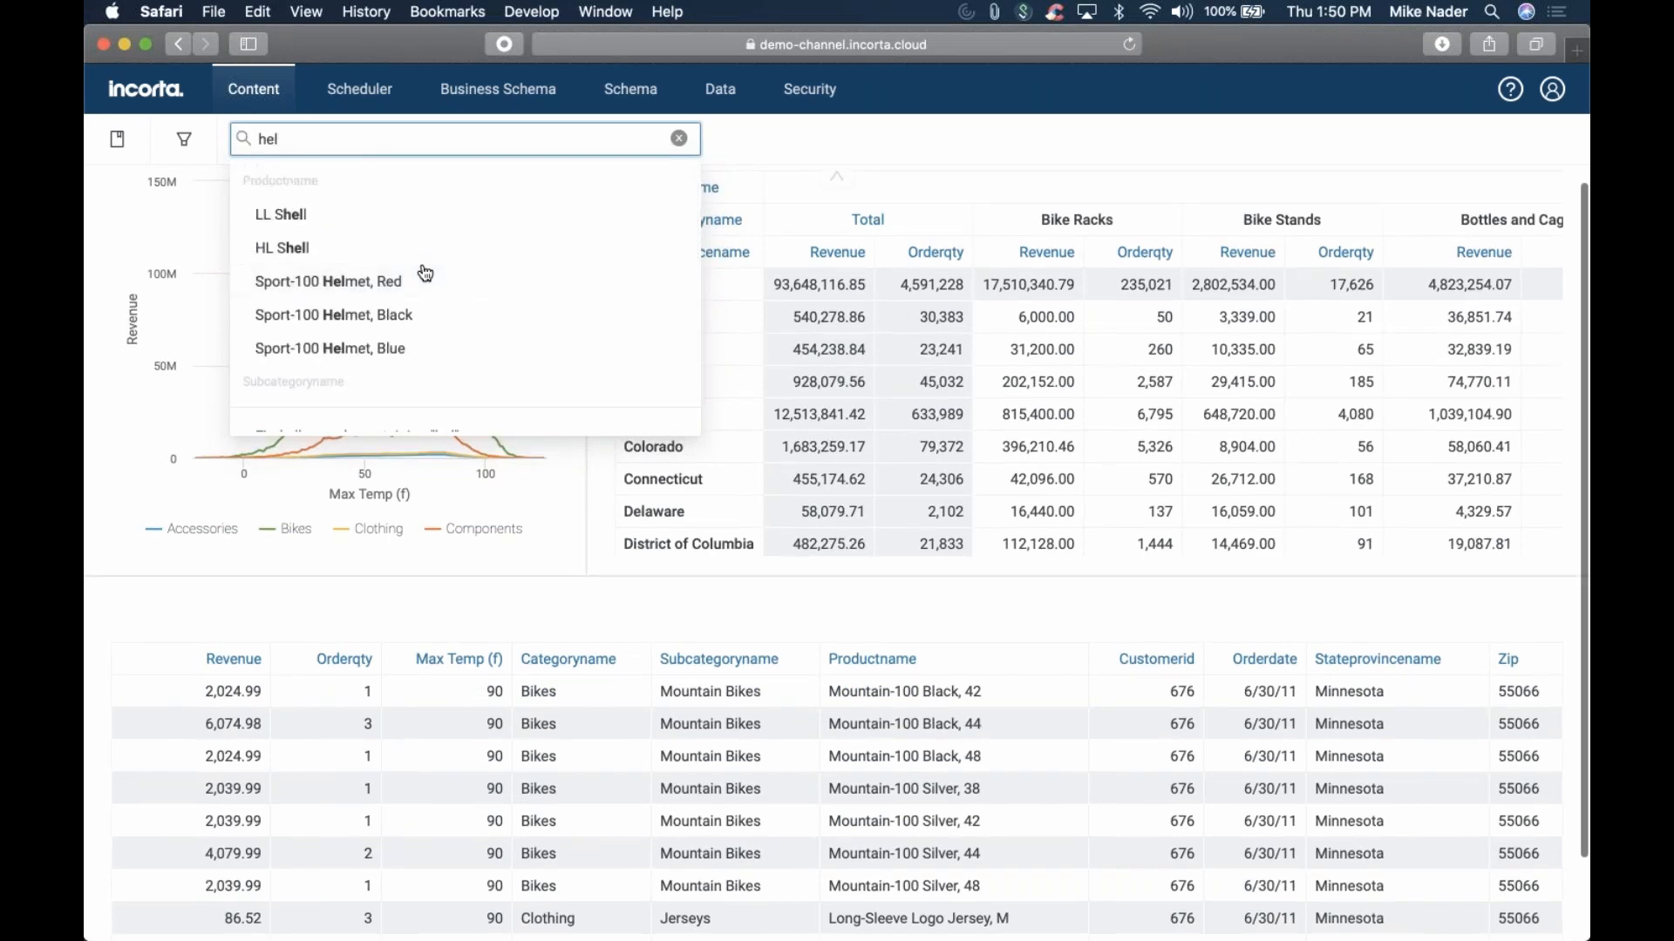
pyautogui.write('m')
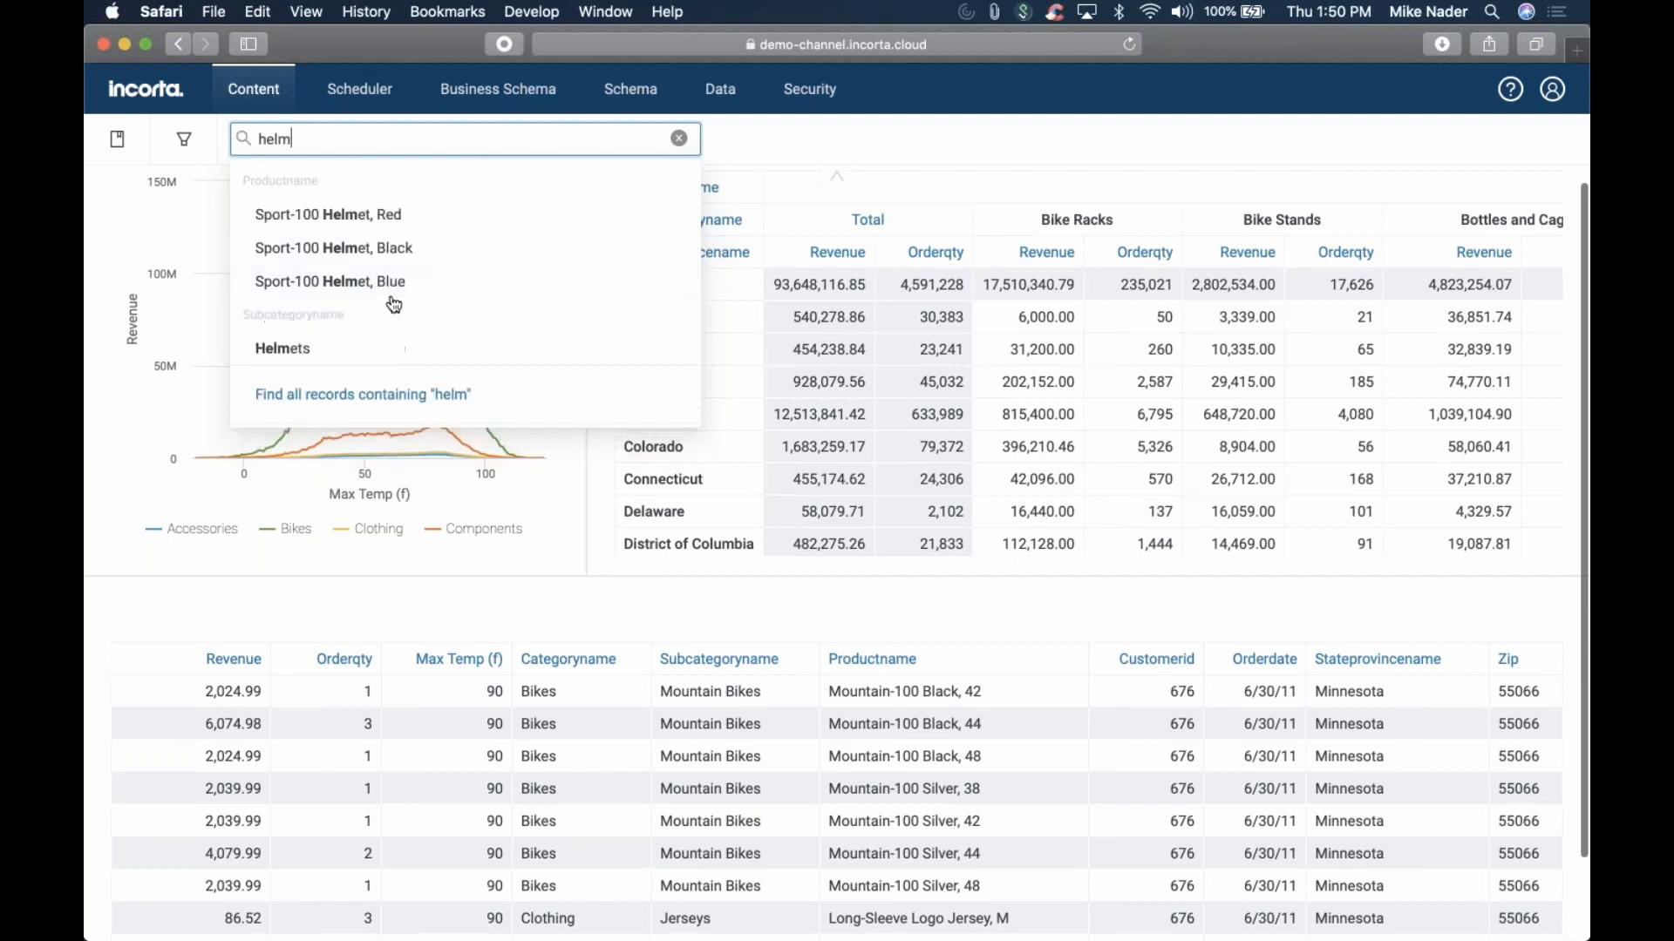
pyautogui.click(322, 359)
pyautogui.write('washingt')
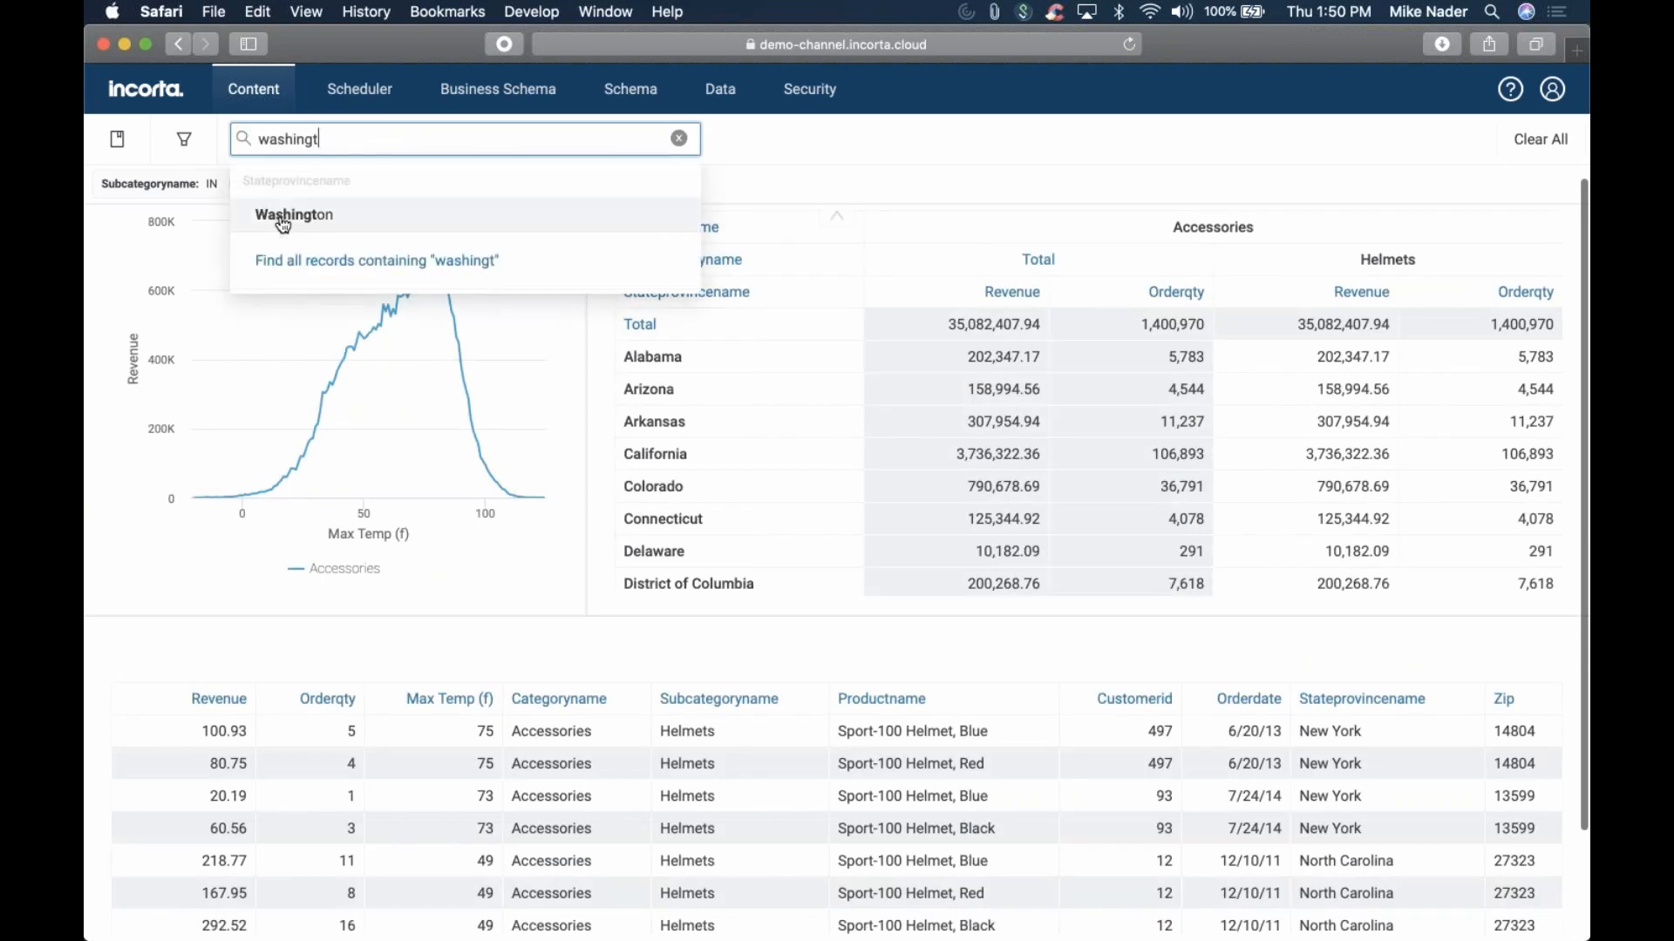
pyautogui.click(283, 224)
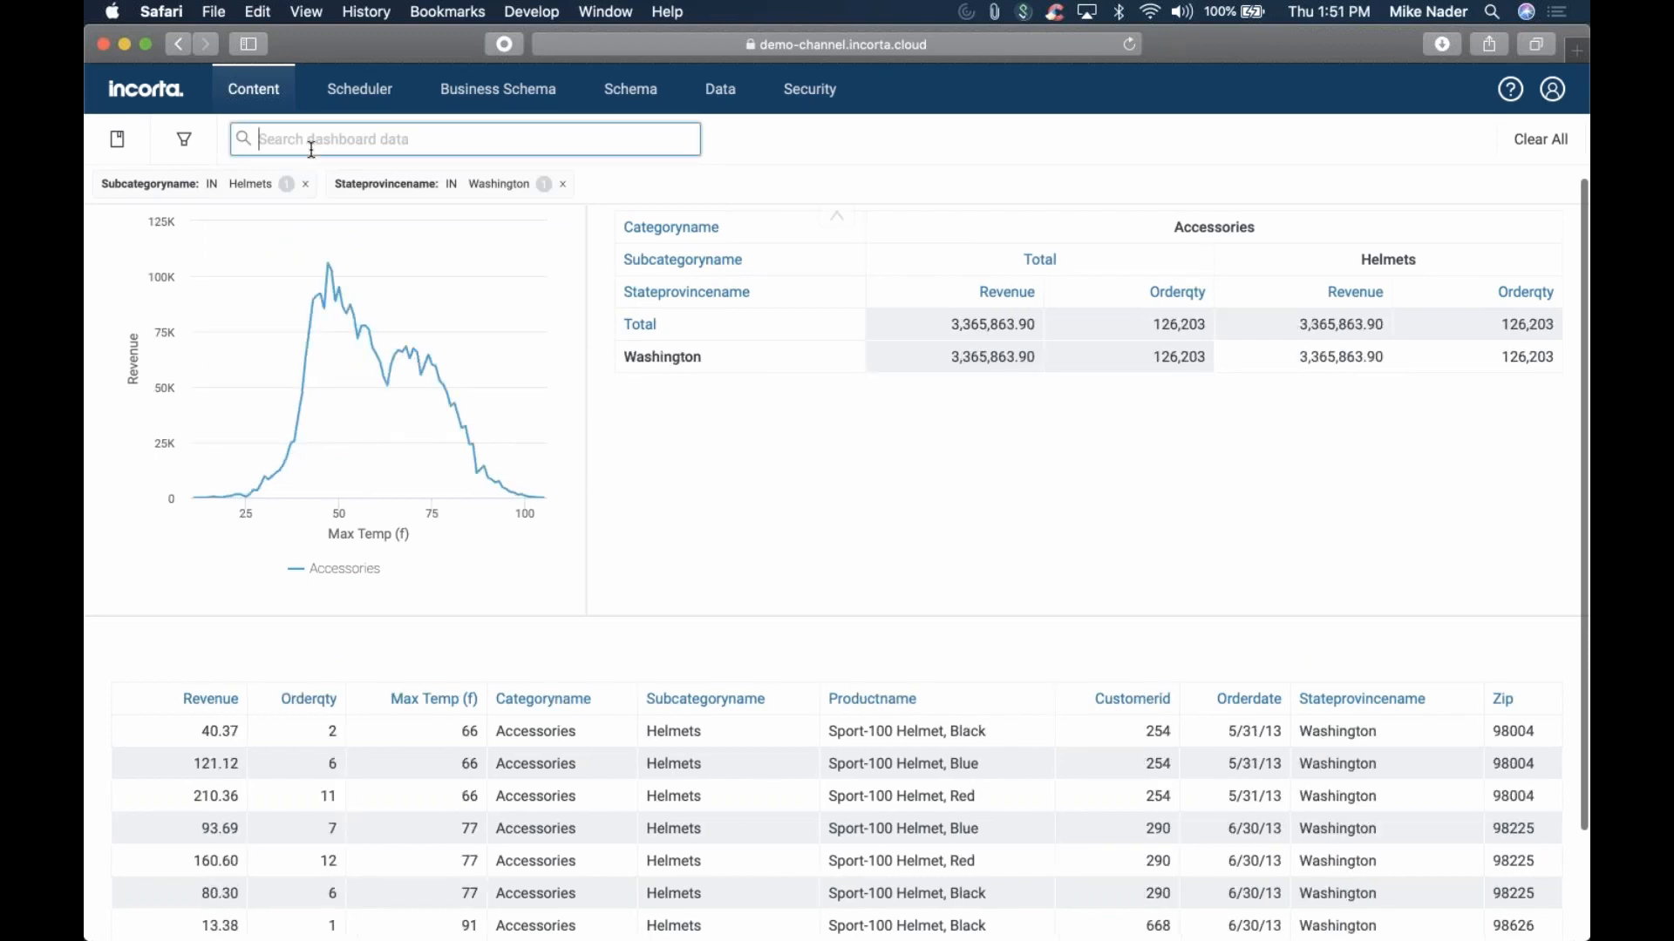
# Search the dashboard data for "red" and "hel", and filter by the product Sport-100 Helmet, Red
pyautogui.write('red')
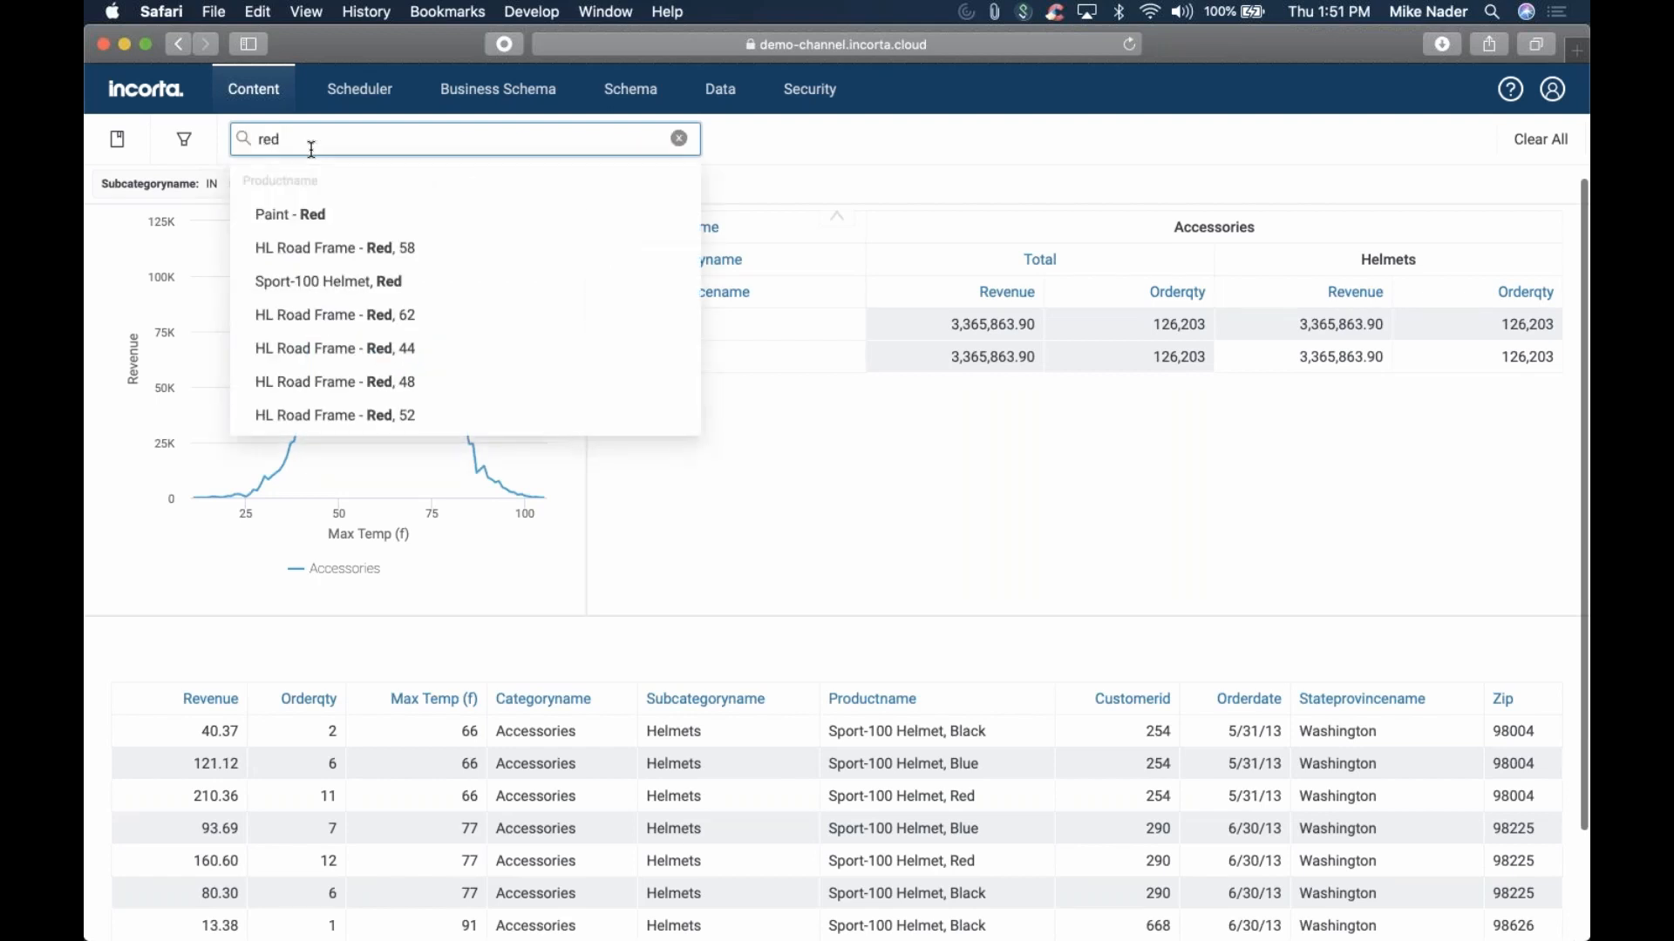
pyautogui.scroll(-1, 433, 302)
pyautogui.press('BackSpace')
pyautogui.press('BackSpace')
pyautogui.press('BackSpace')
pyautogui.write('hel')
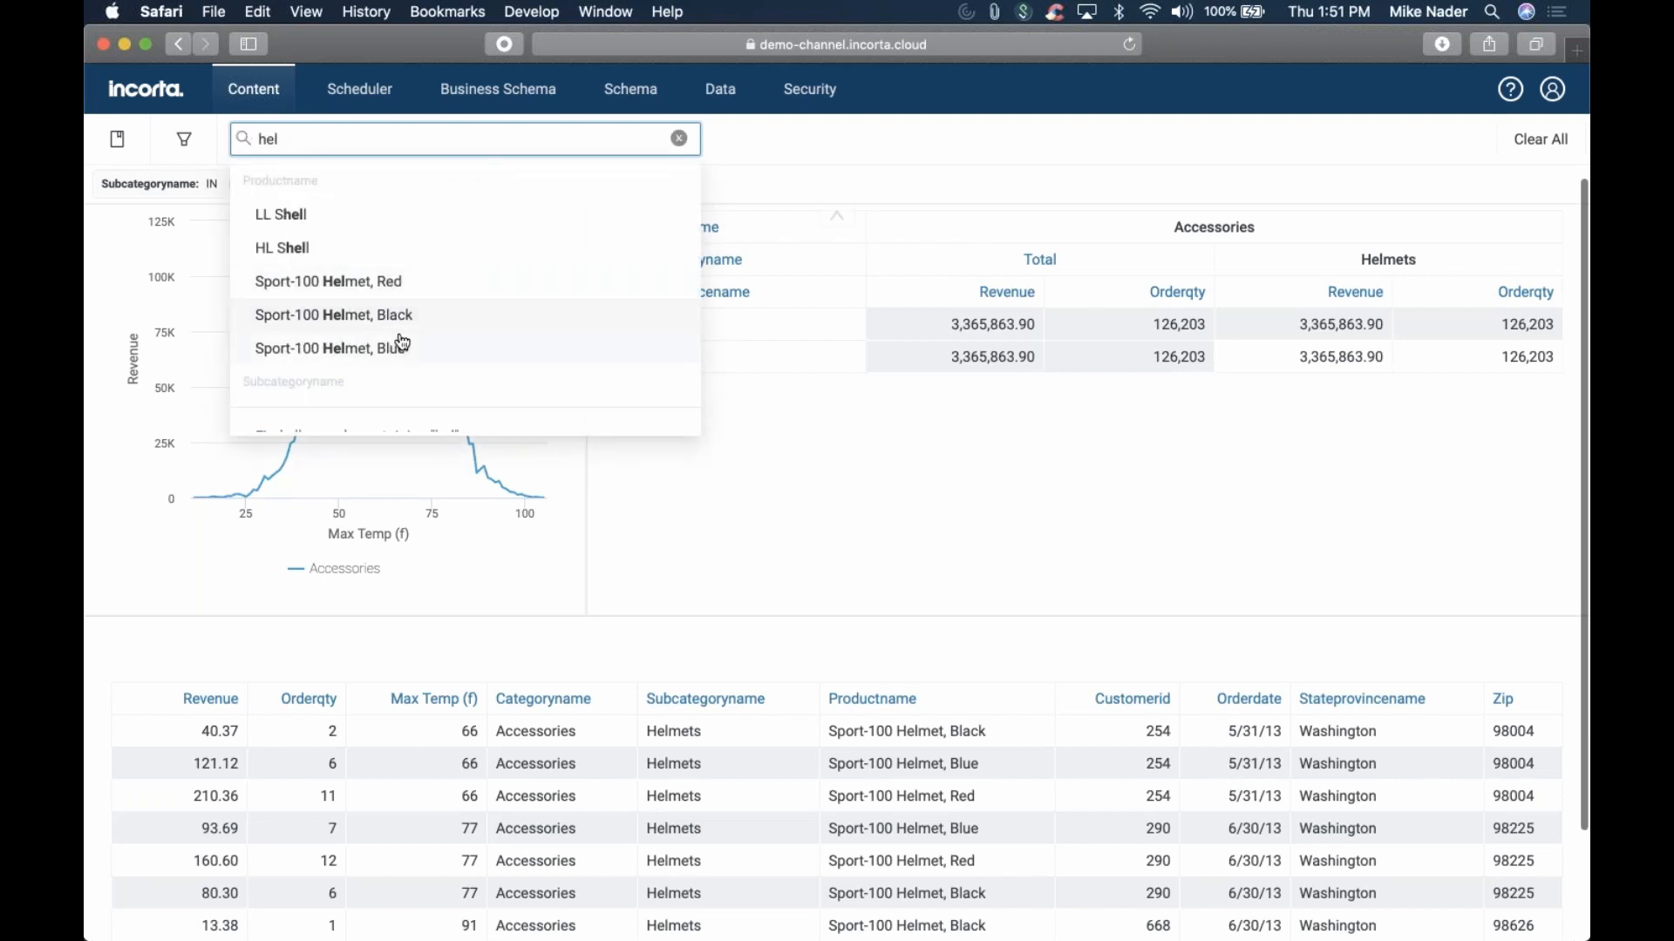
pyautogui.click(401, 293)
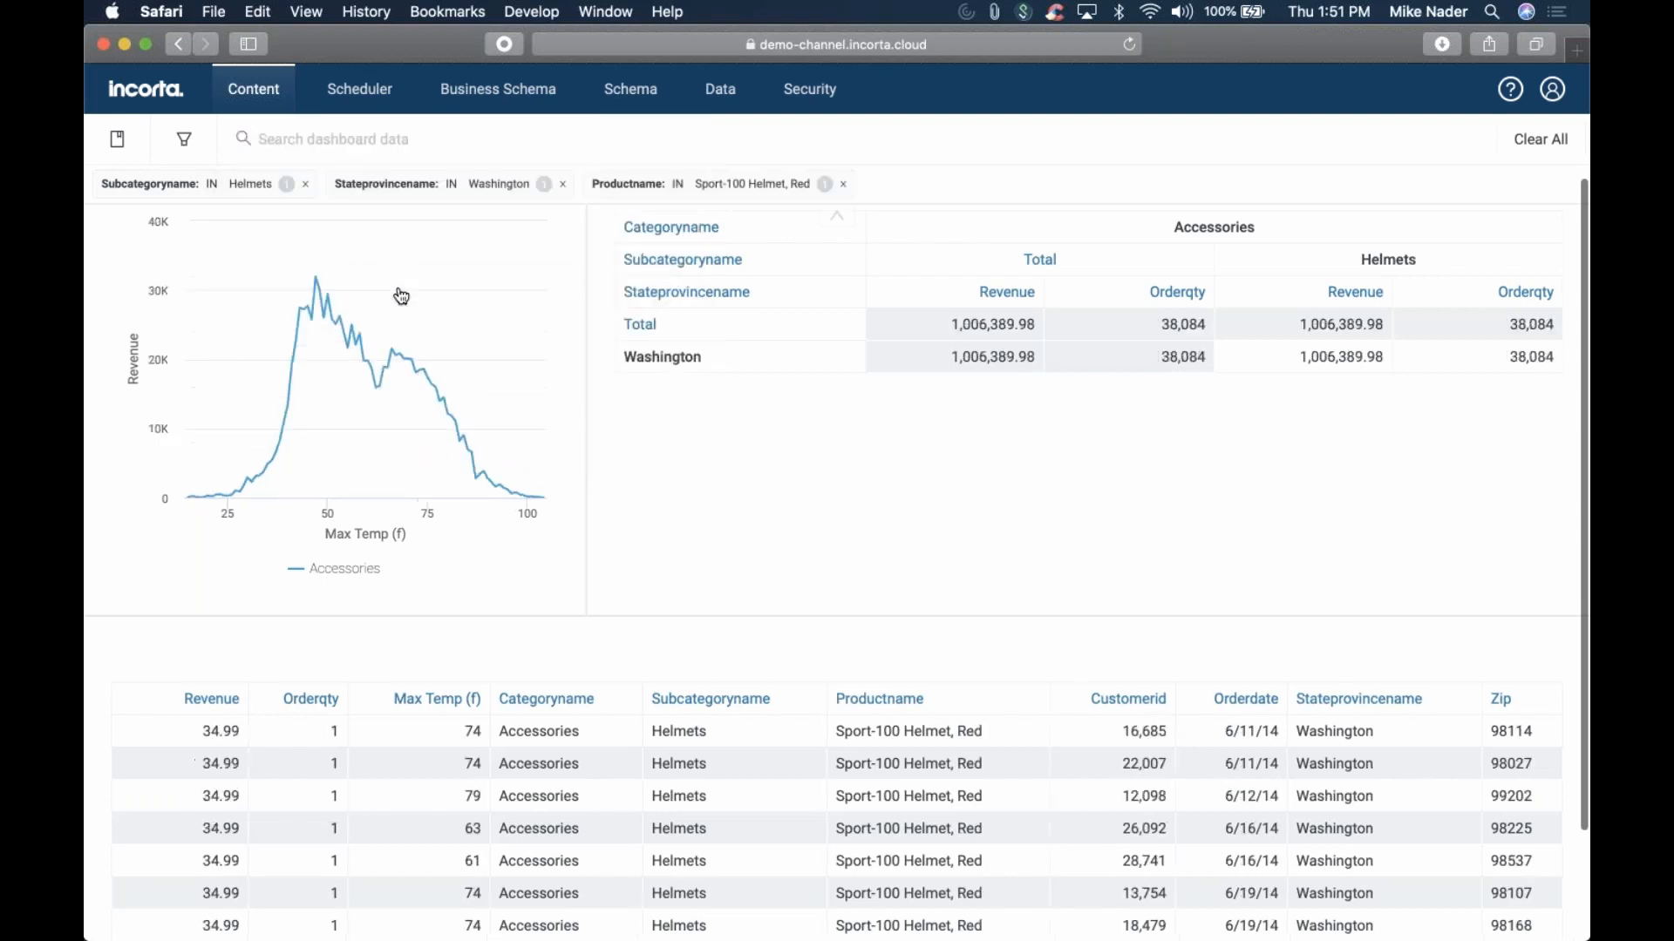
# Examine the filtered listing table with its total row and clear all filters from the dashboard
pyautogui.scroll(-3, 806, 422)
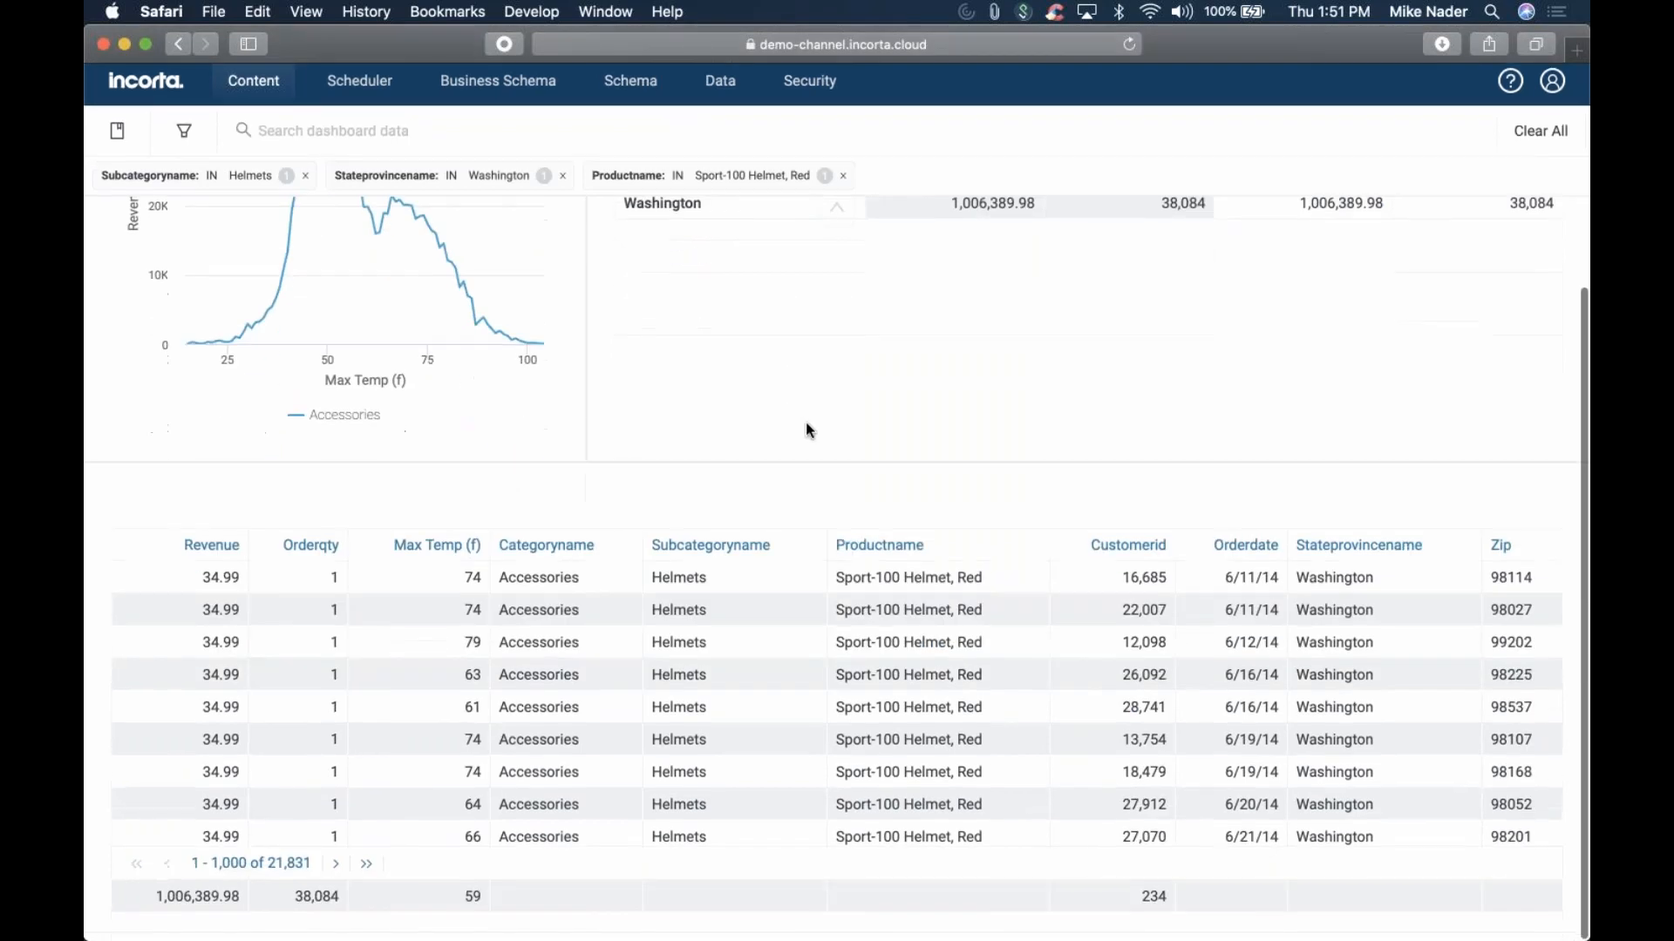
pyautogui.scroll(5, 634, 679)
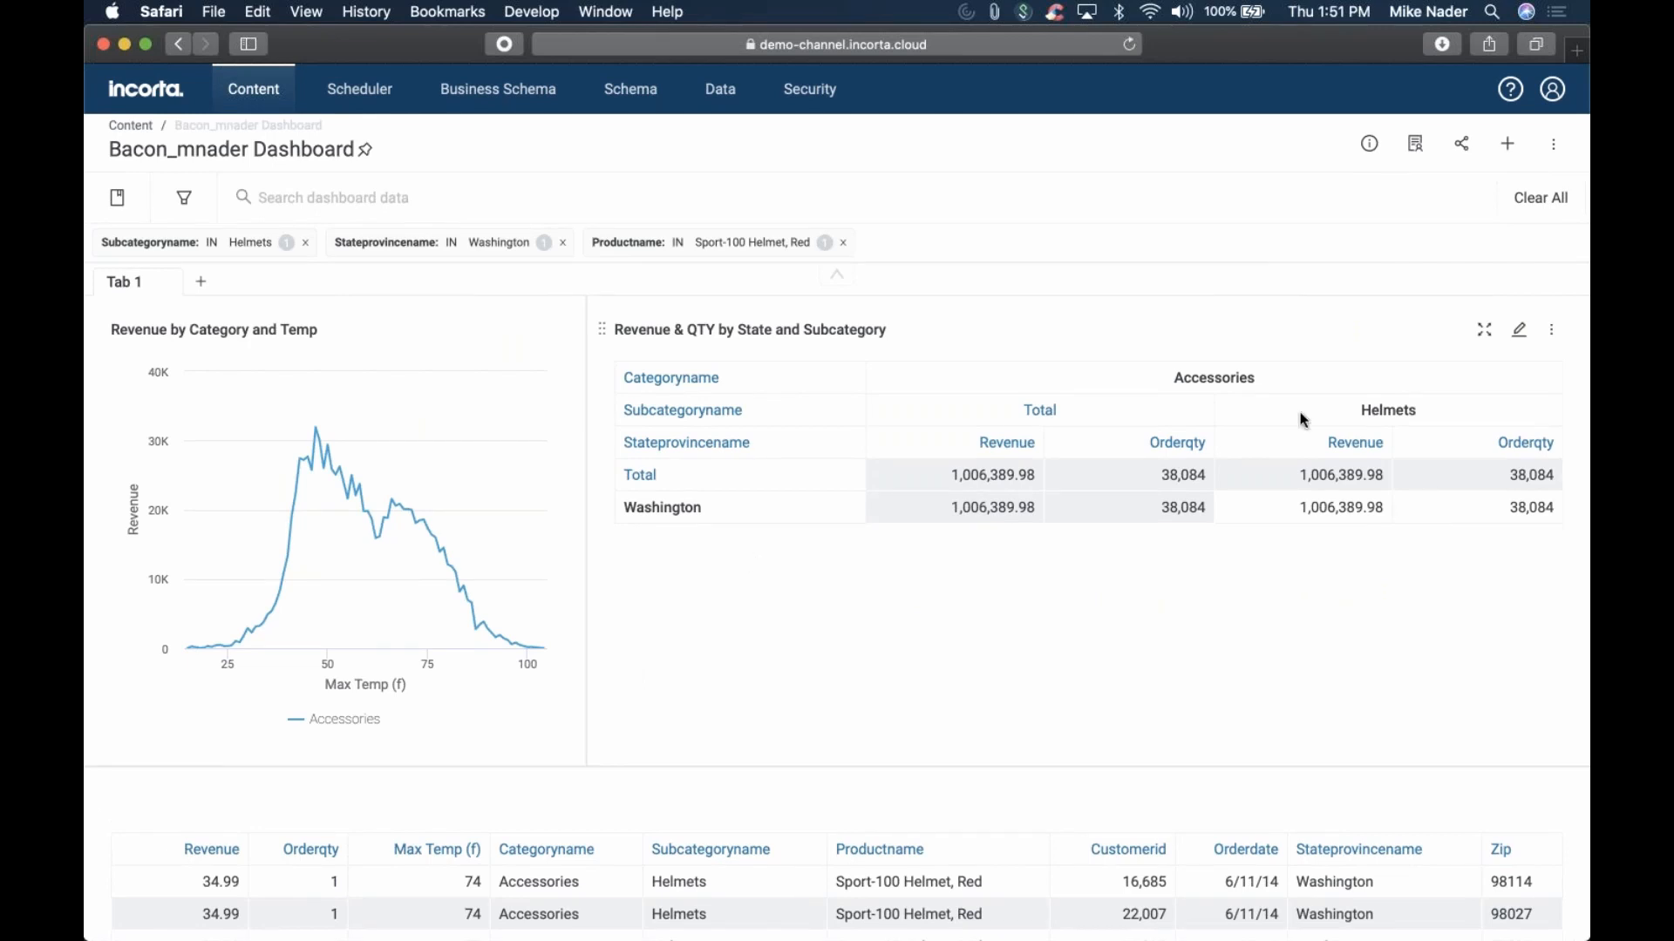
pyautogui.click(1541, 210)
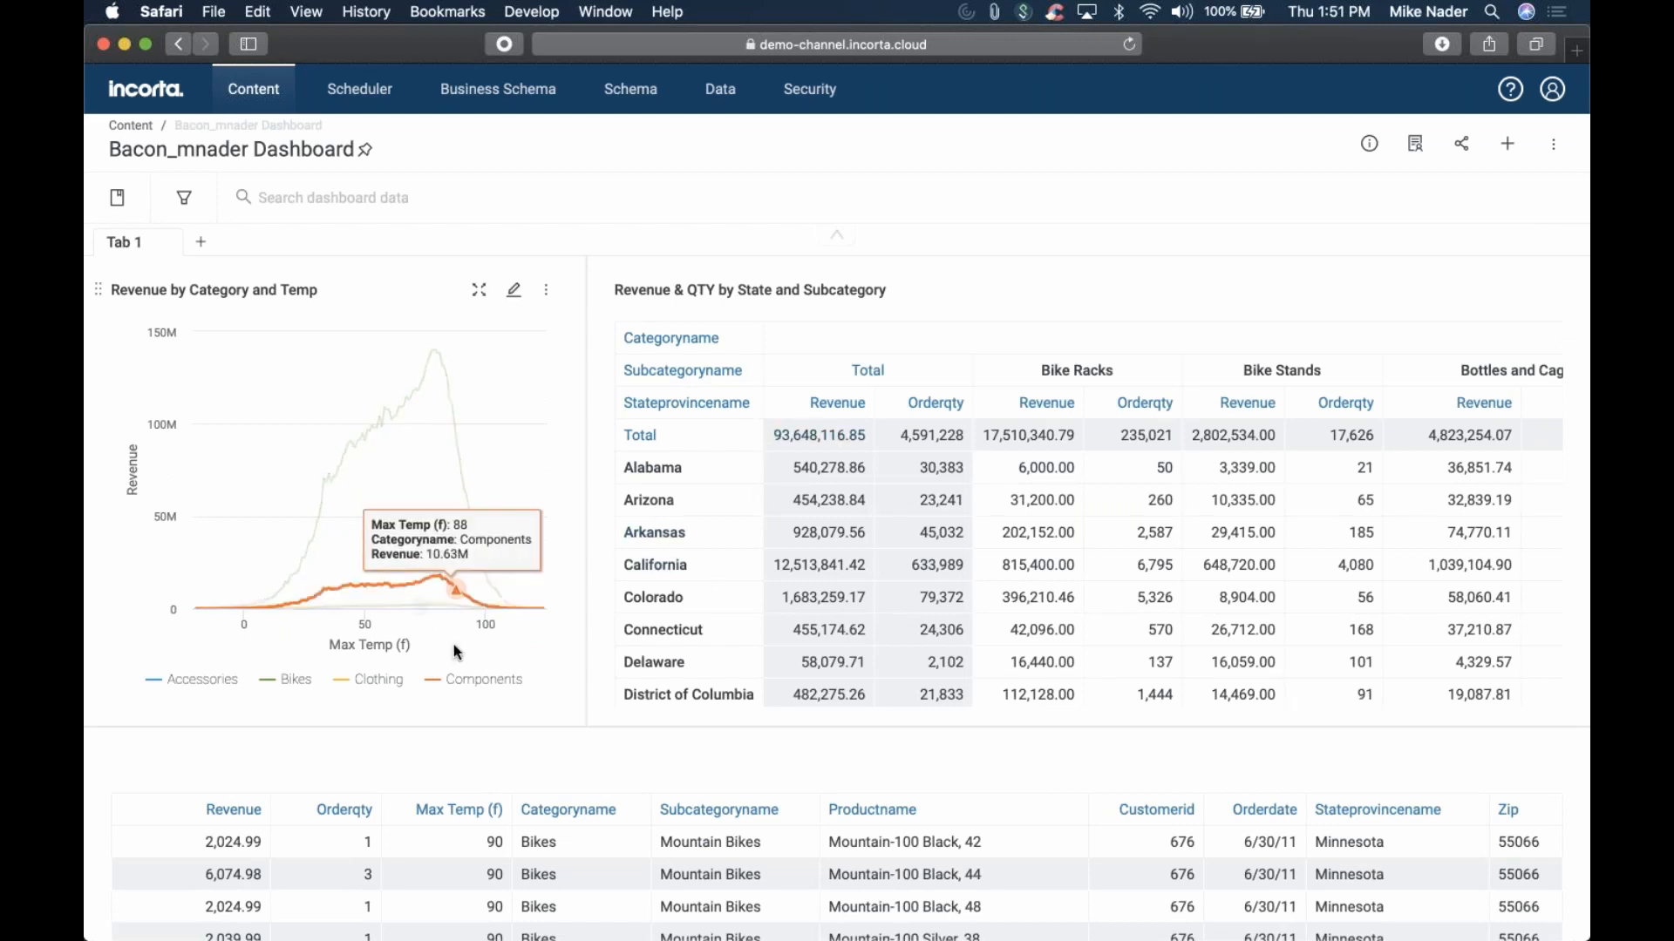
# Filter the dashboard by Categoryname and Max Temp (f) from the chart's Bikes point at 86, review the listing, and remove both filters
pyautogui.click(454, 416)
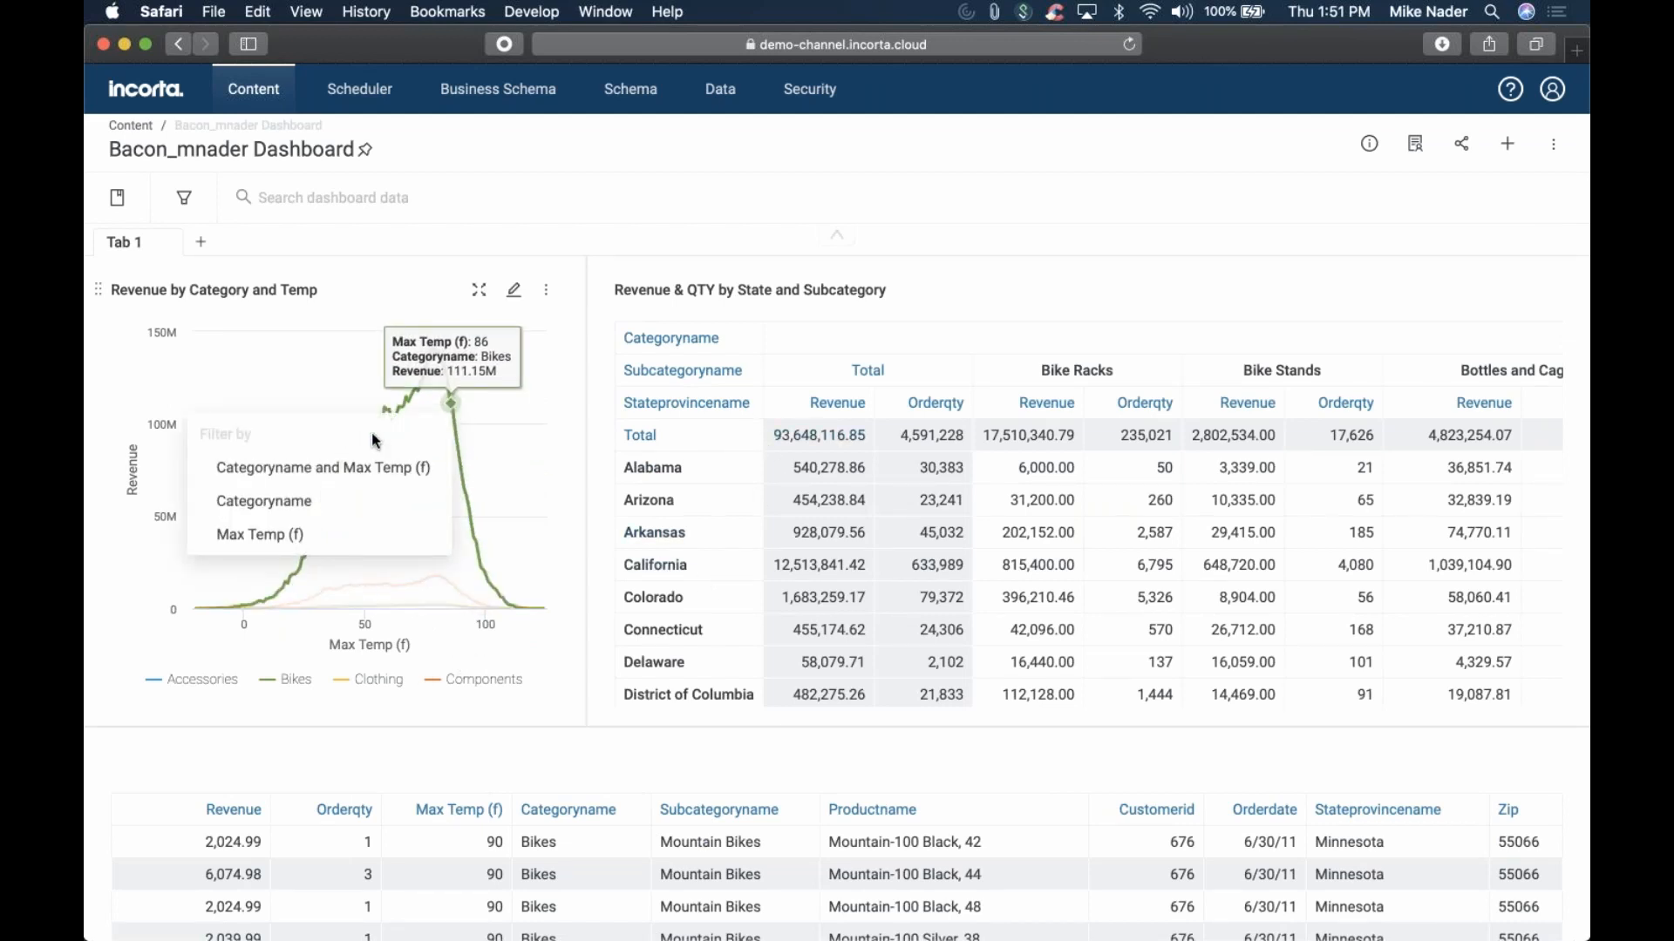
pyautogui.click(345, 468)
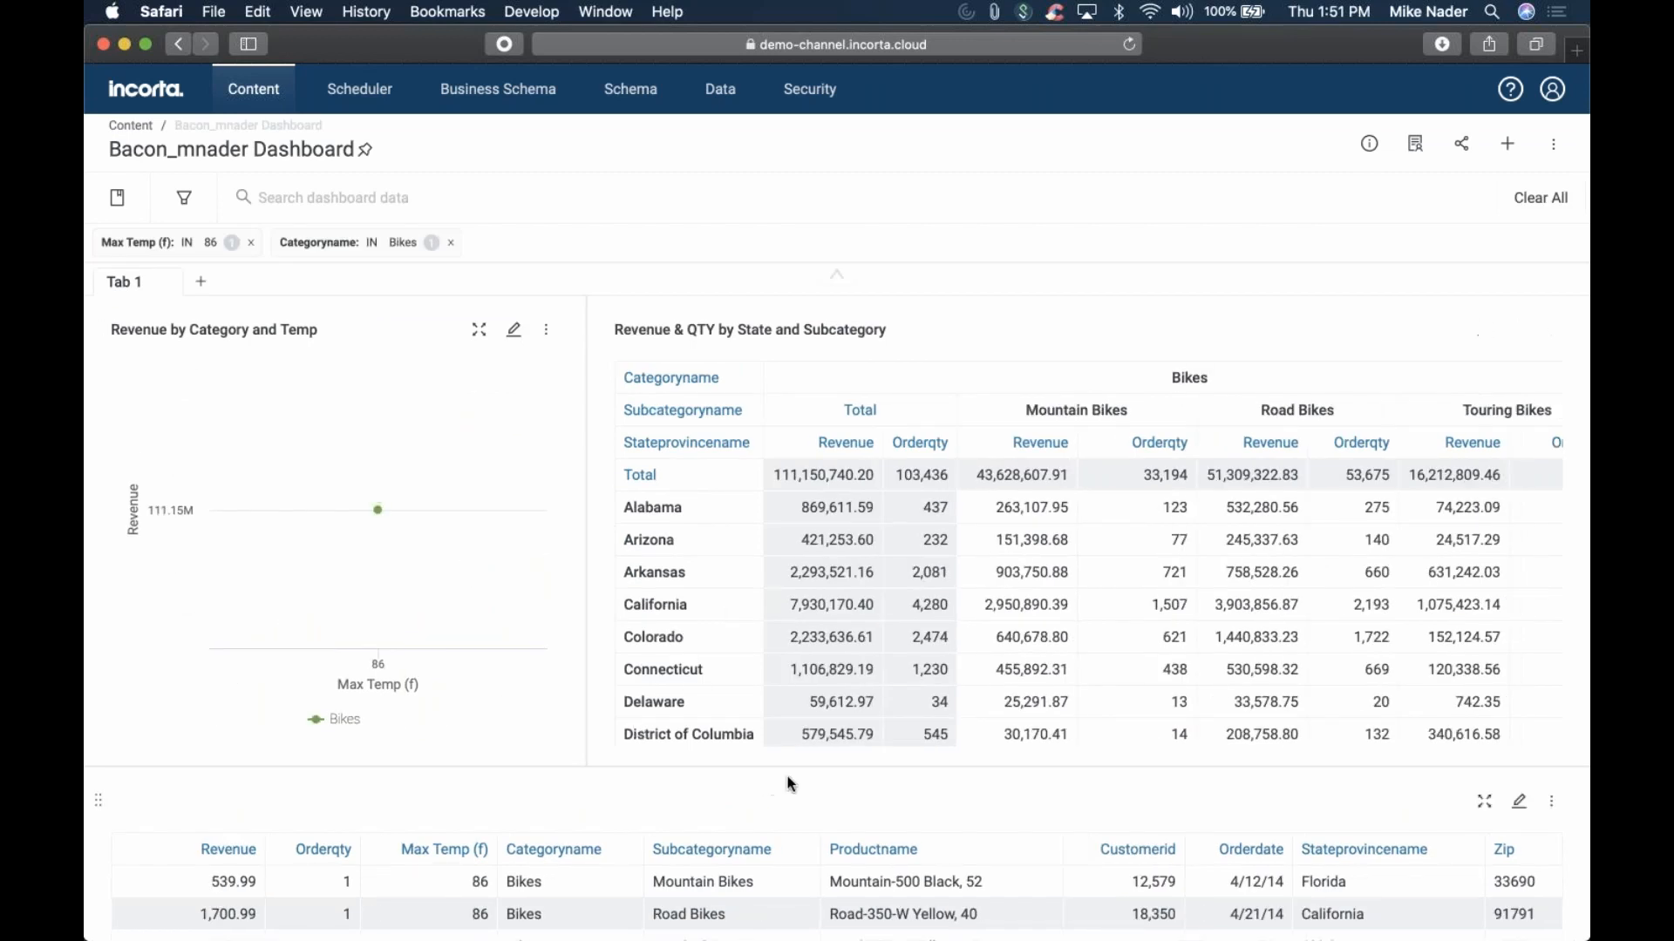
pyautogui.scroll(-4, 788, 783)
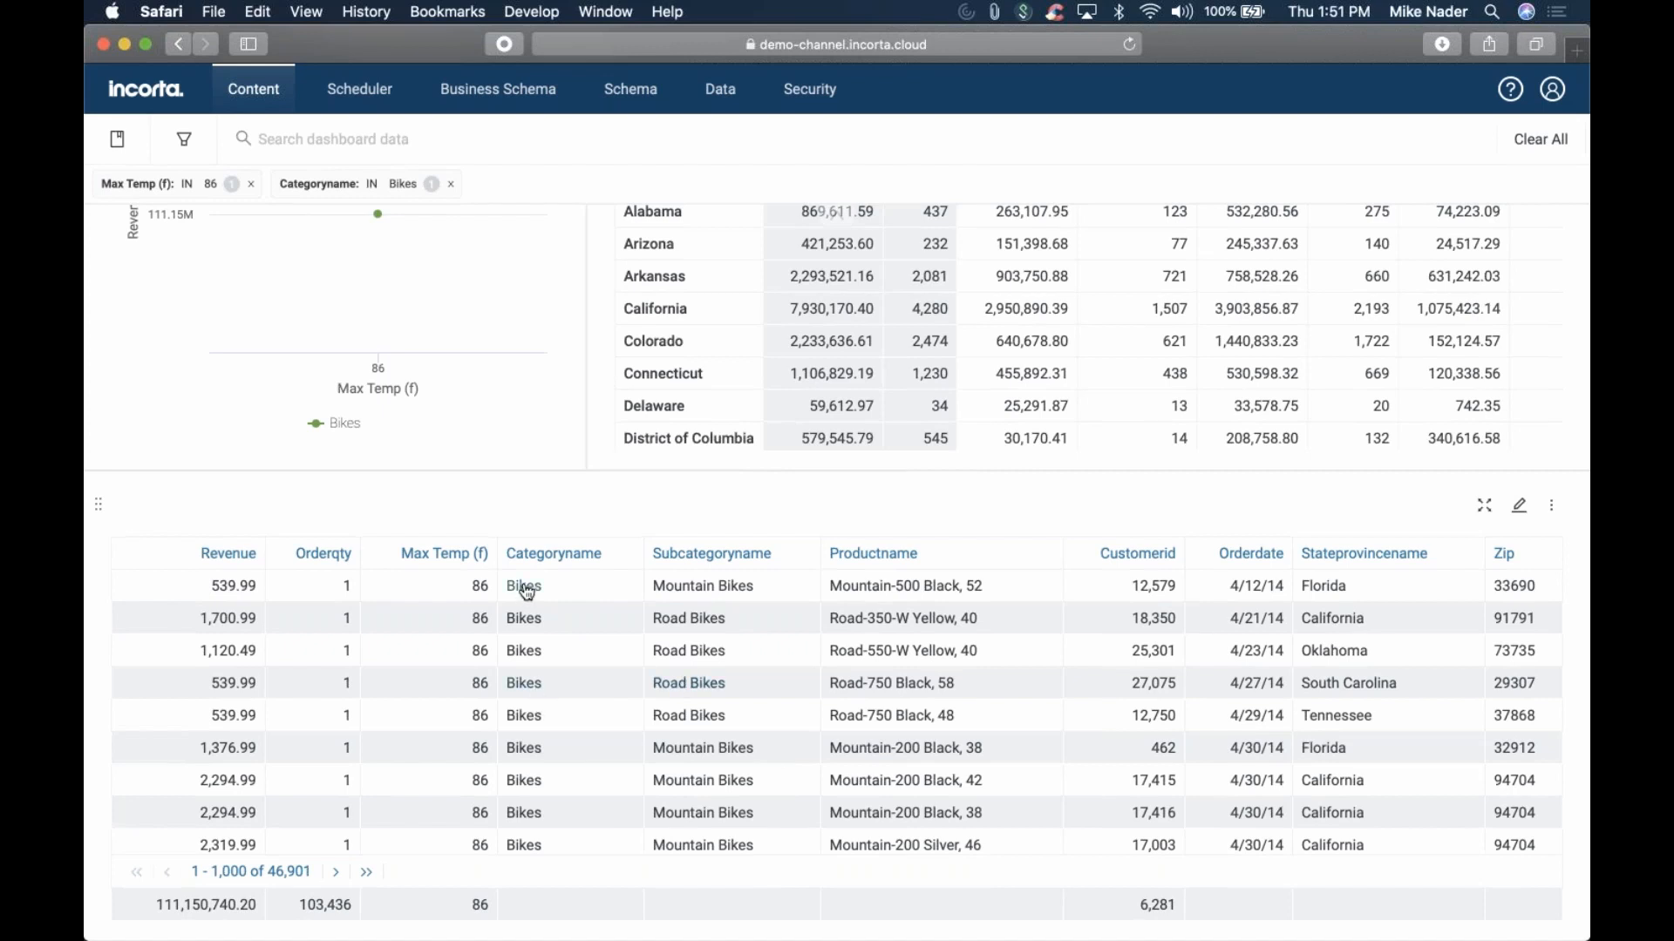
pyautogui.click(450, 184)
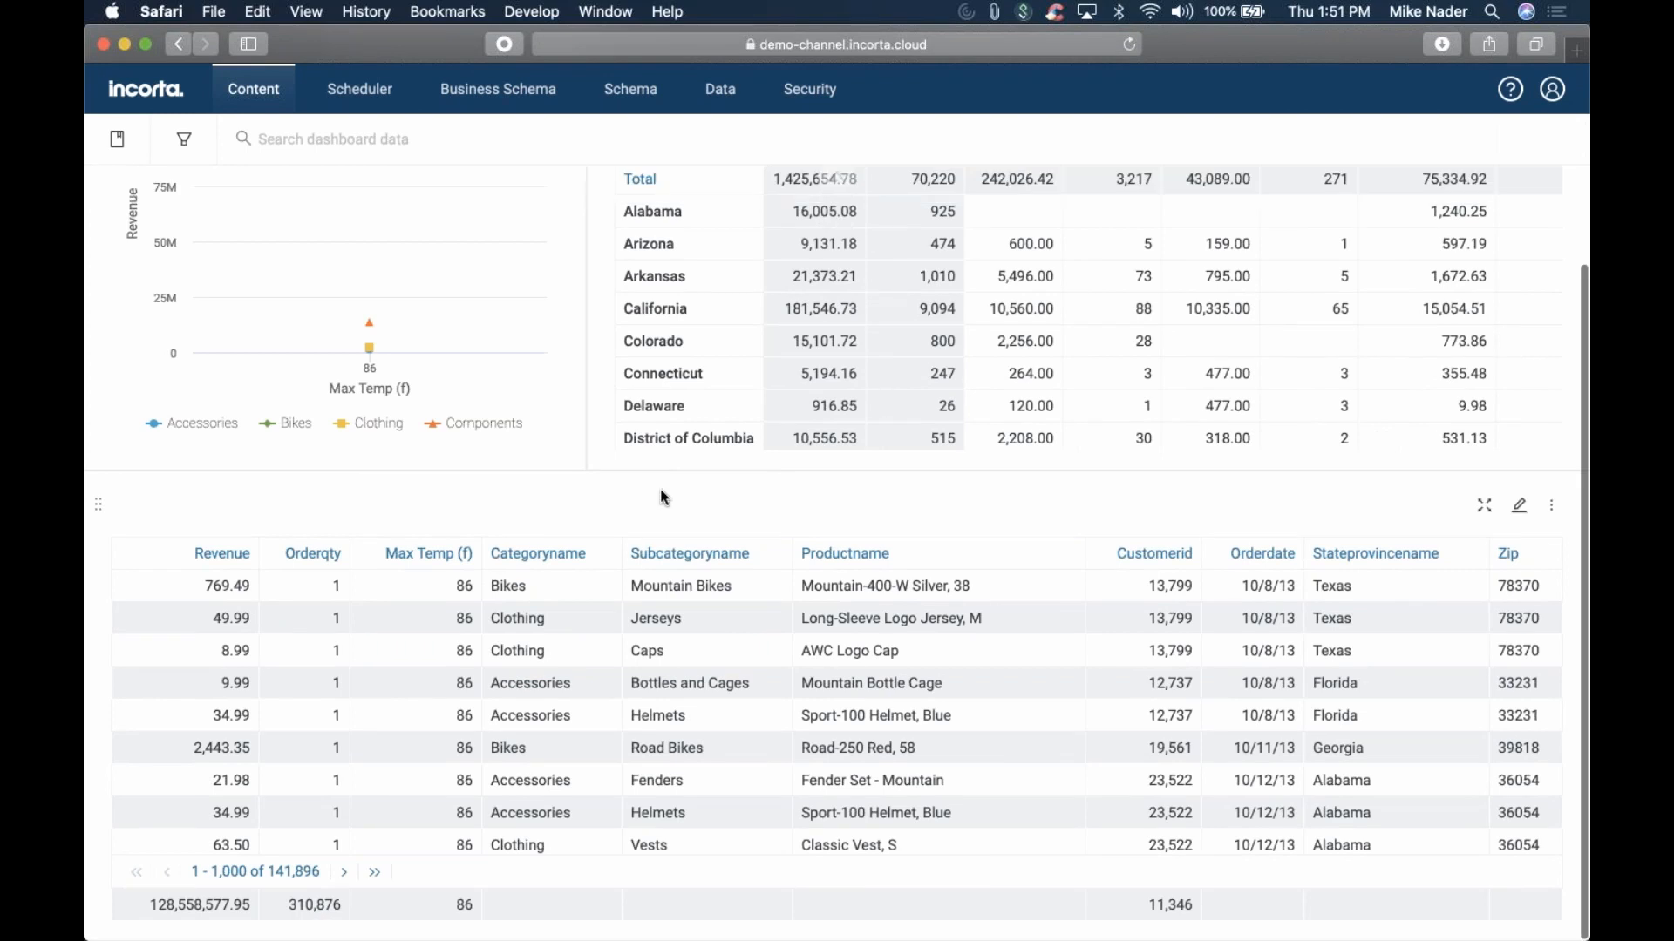
pyautogui.scroll(3, 797, 350)
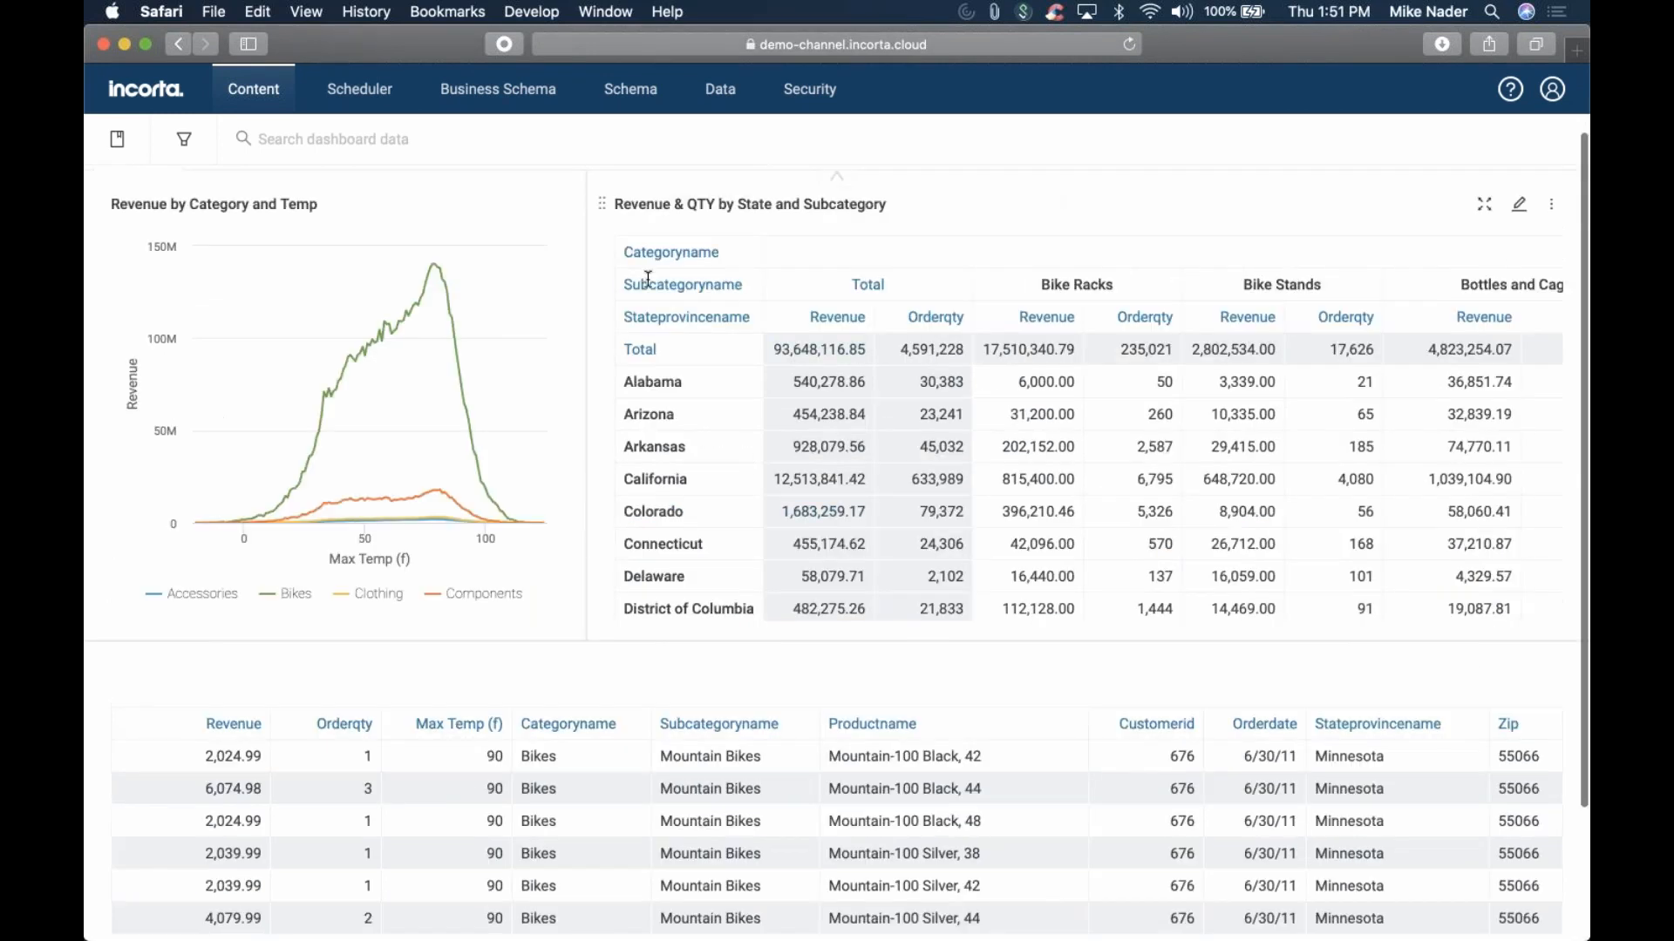
pyautogui.click(546, 207)
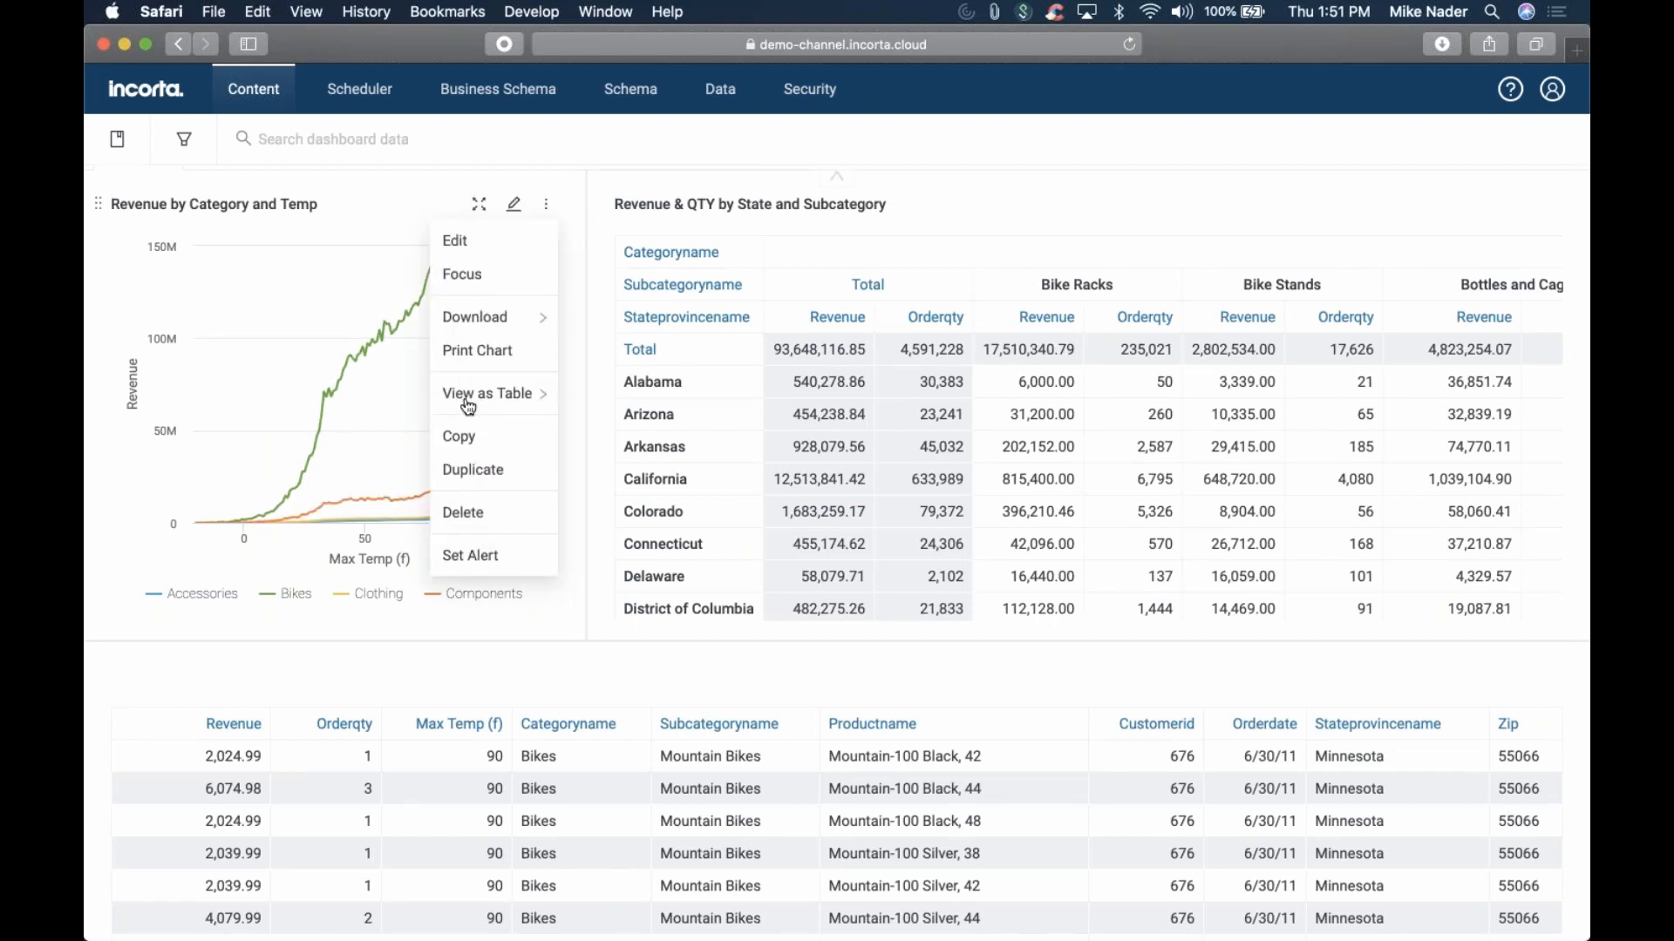
pyautogui.moveTo(471, 399)
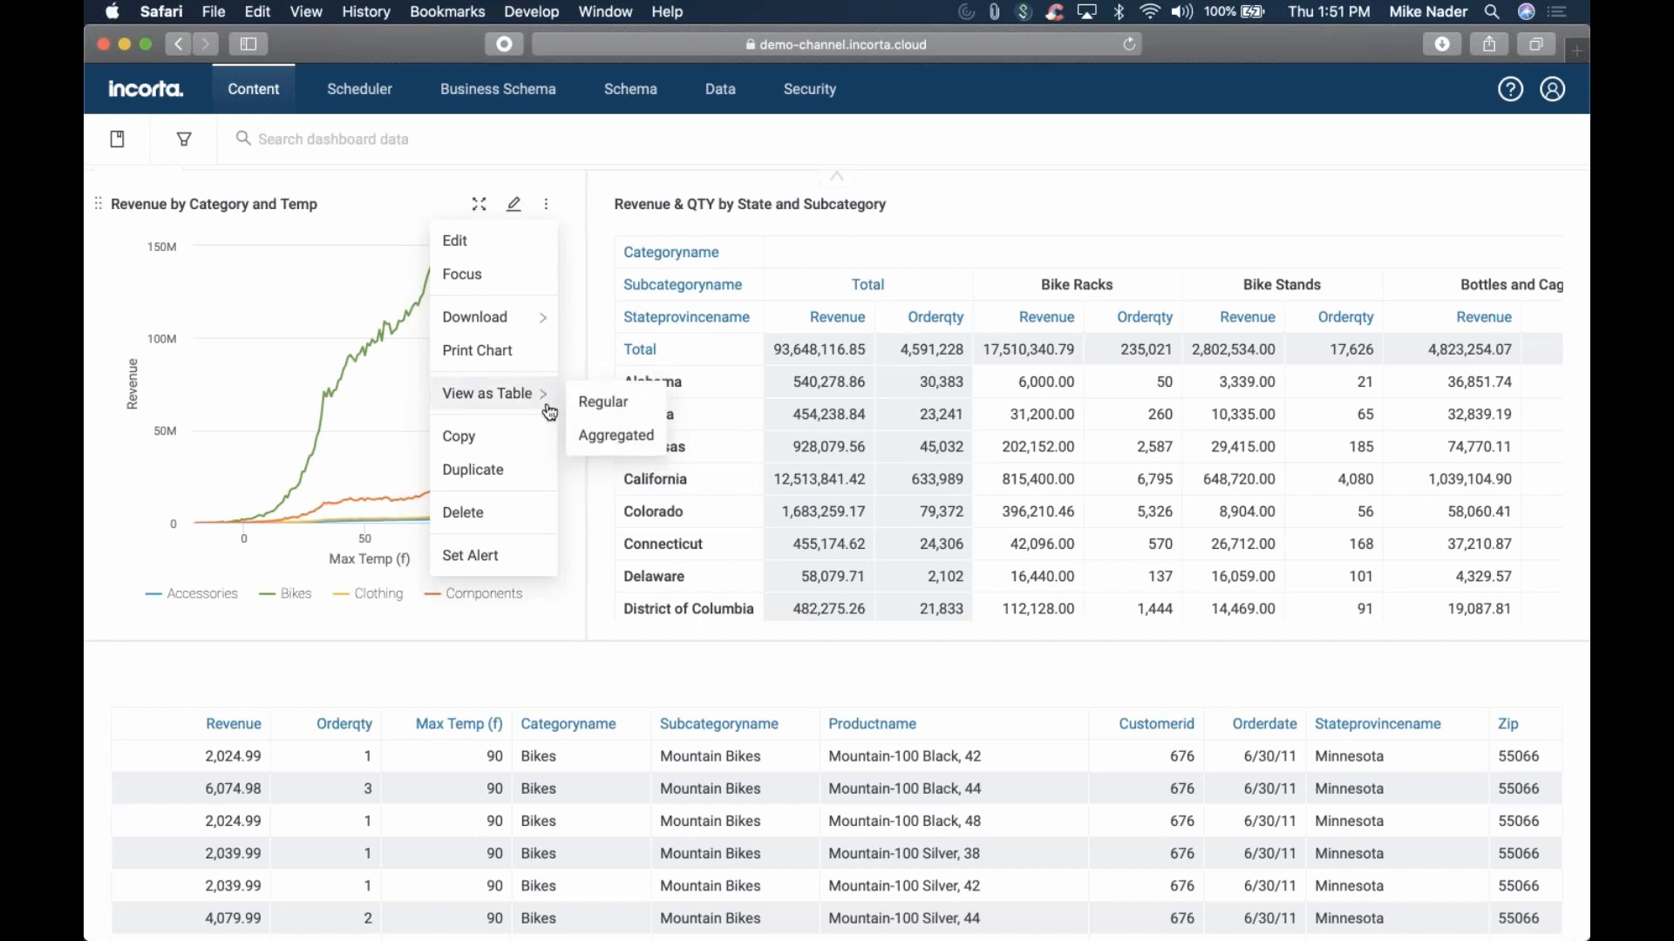
pyautogui.click(587, 340)
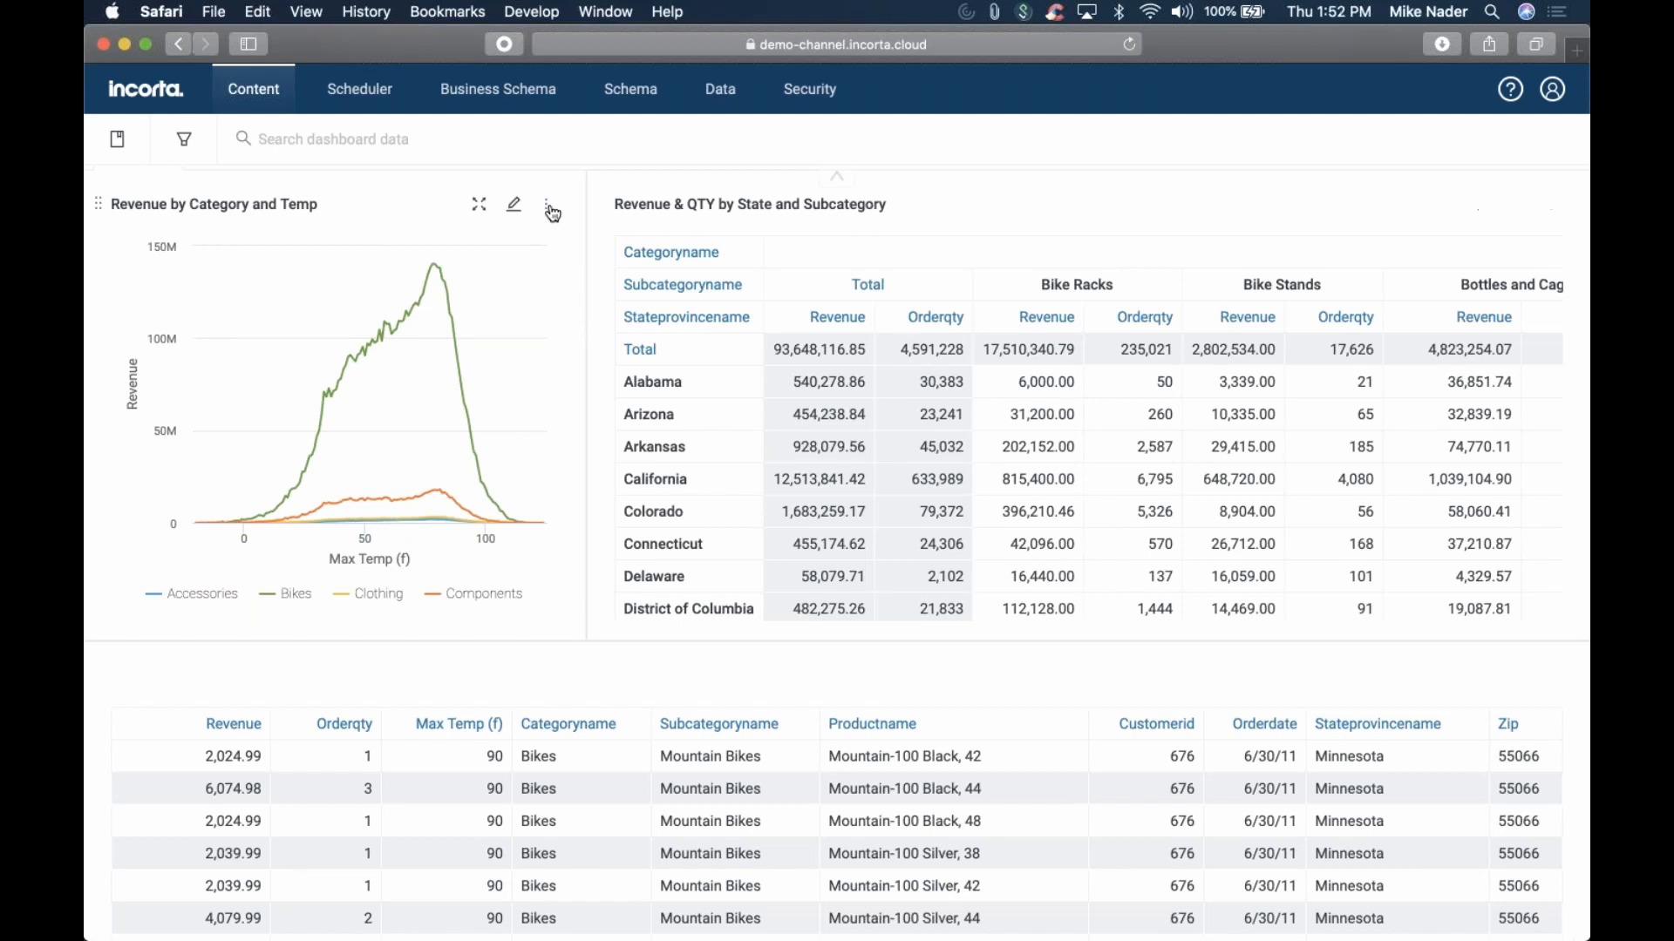
# Copy the Revenue by Category and Temp insight, paste it into a new second dashboard tab, and dismiss the notifications
pyautogui.click(549, 207)
pyautogui.click(480, 447)
pyautogui.scroll(2, 497, 291)
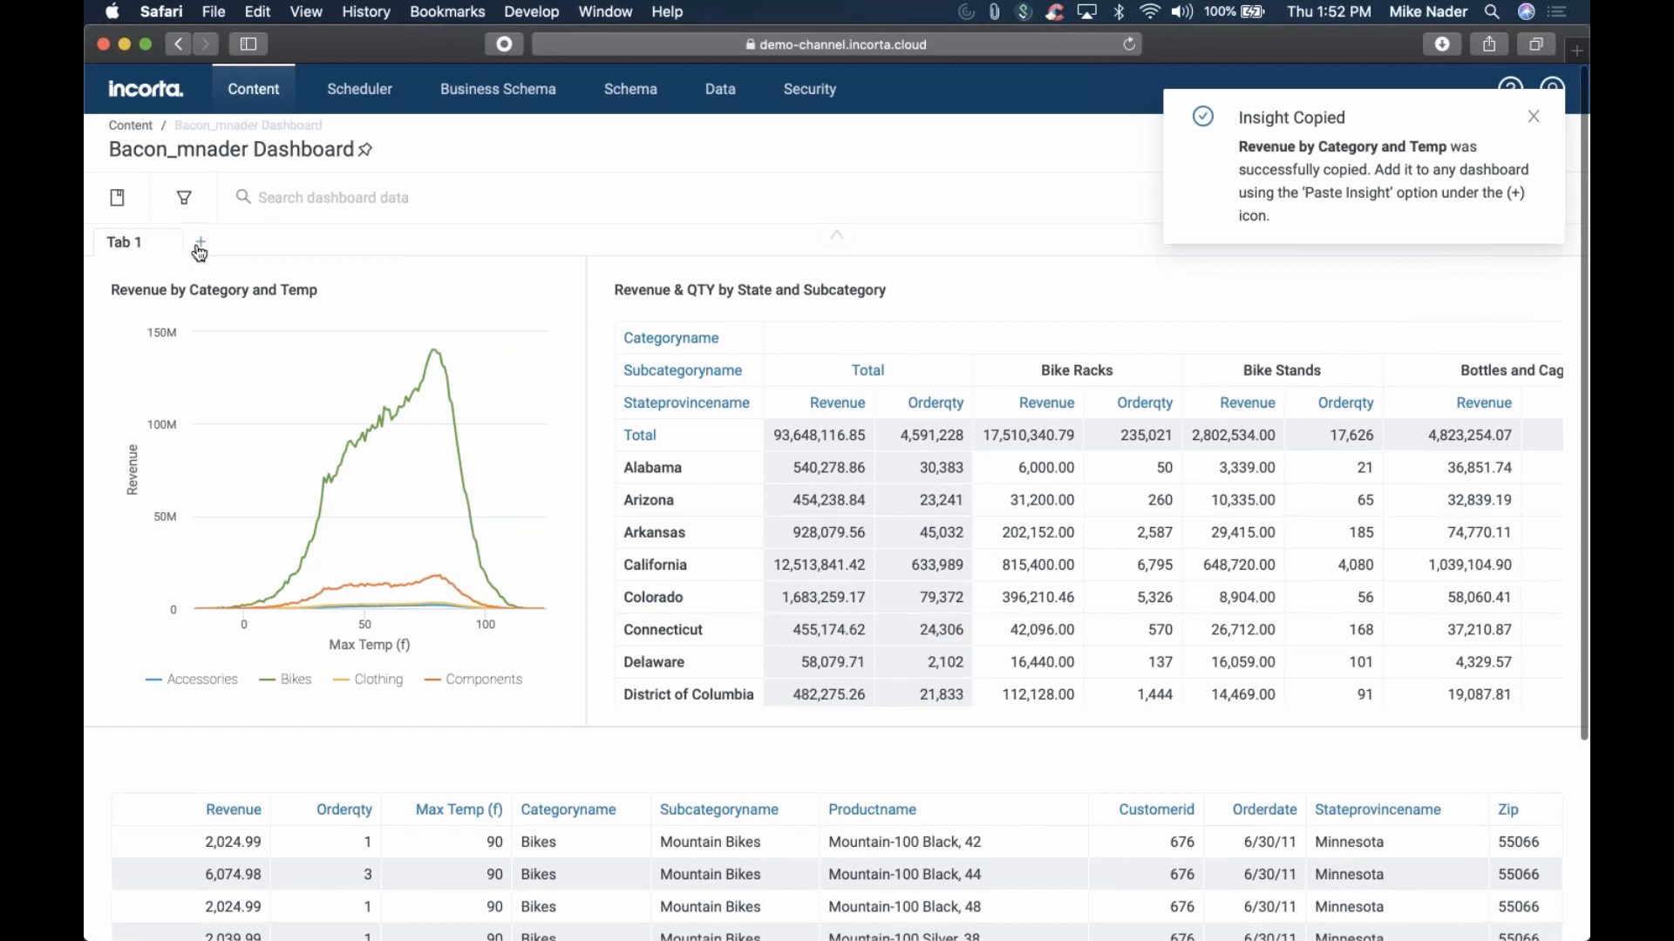
pyautogui.click(204, 244)
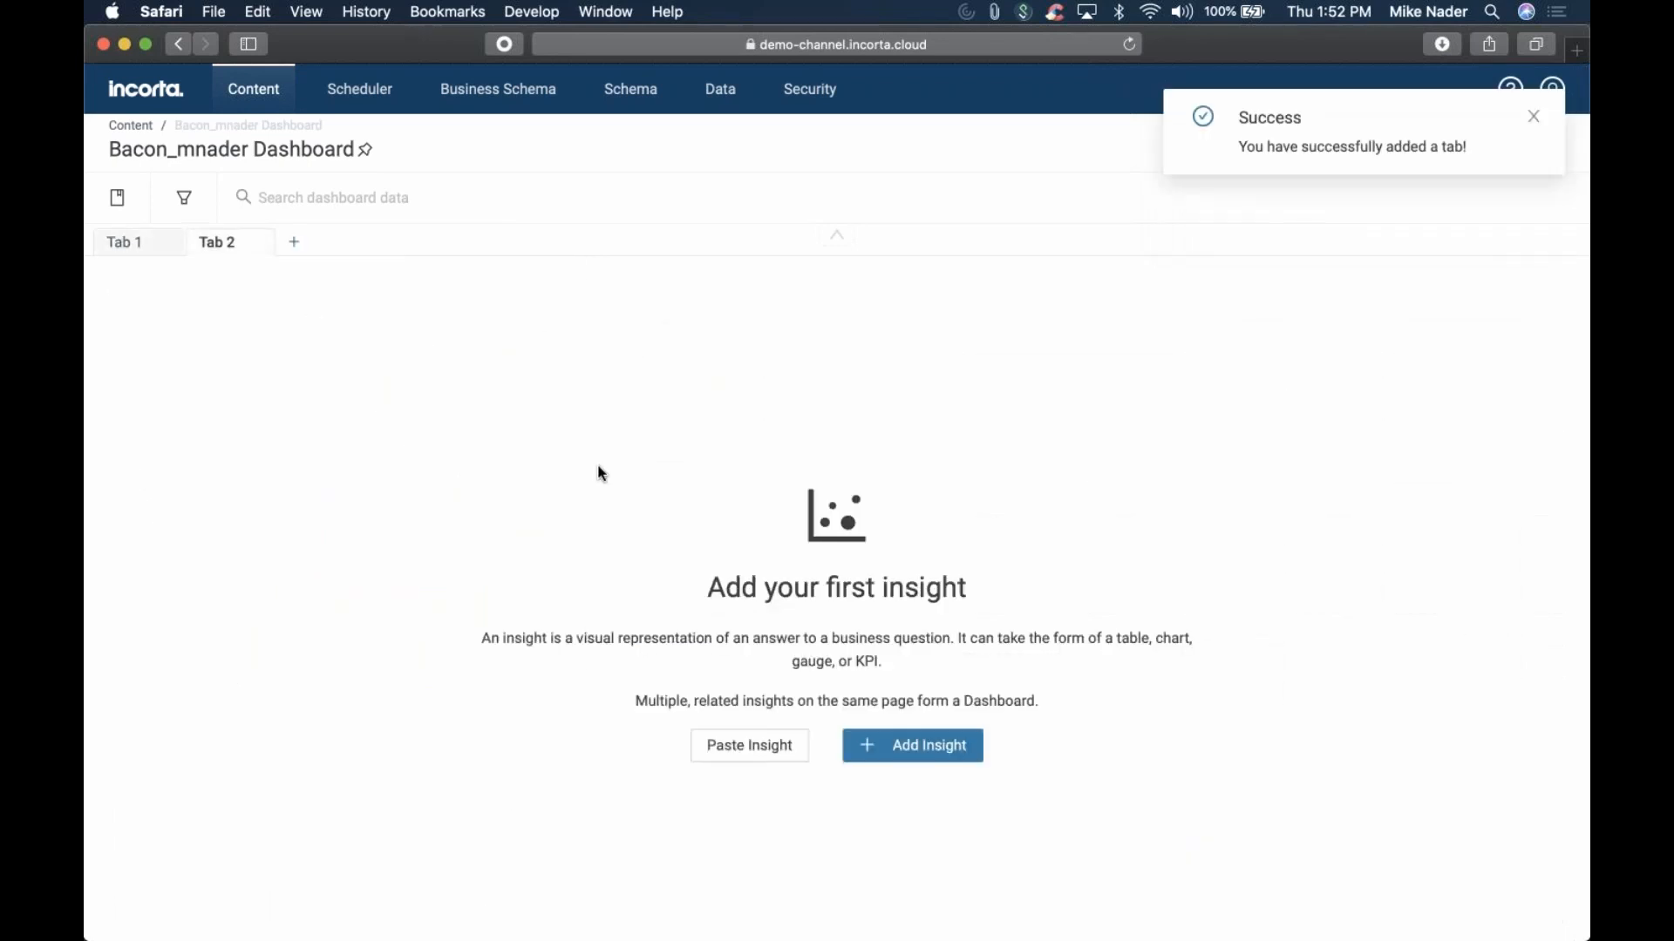
pyautogui.click(776, 755)
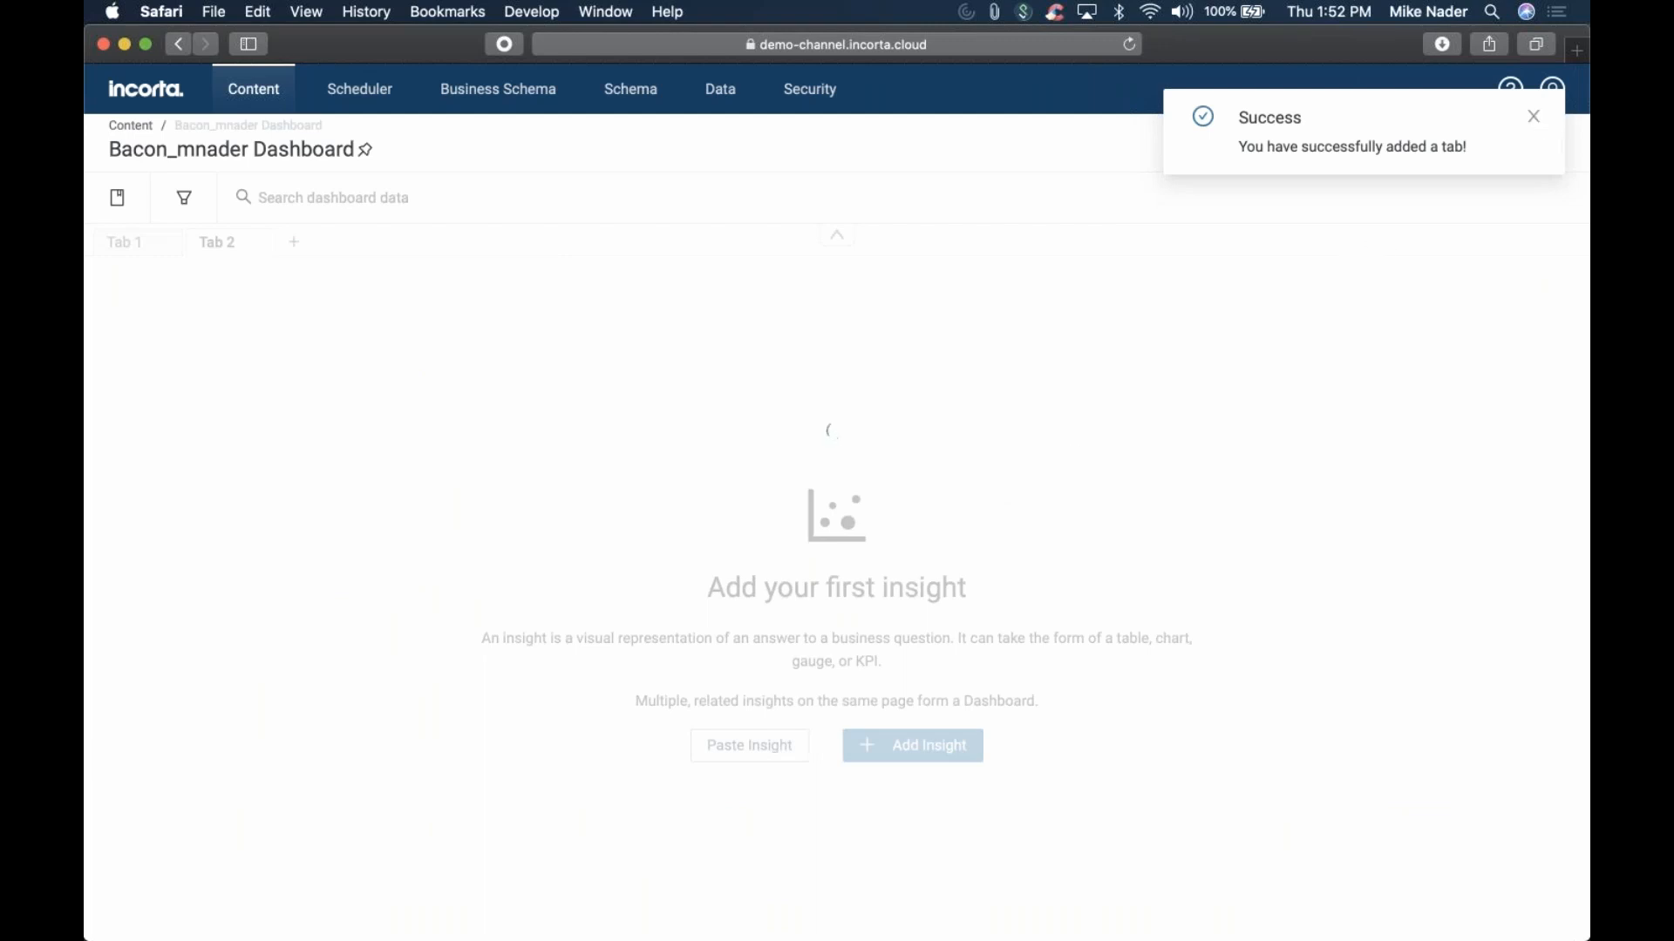
pyautogui.click(1534, 116)
pyautogui.click(1533, 117)
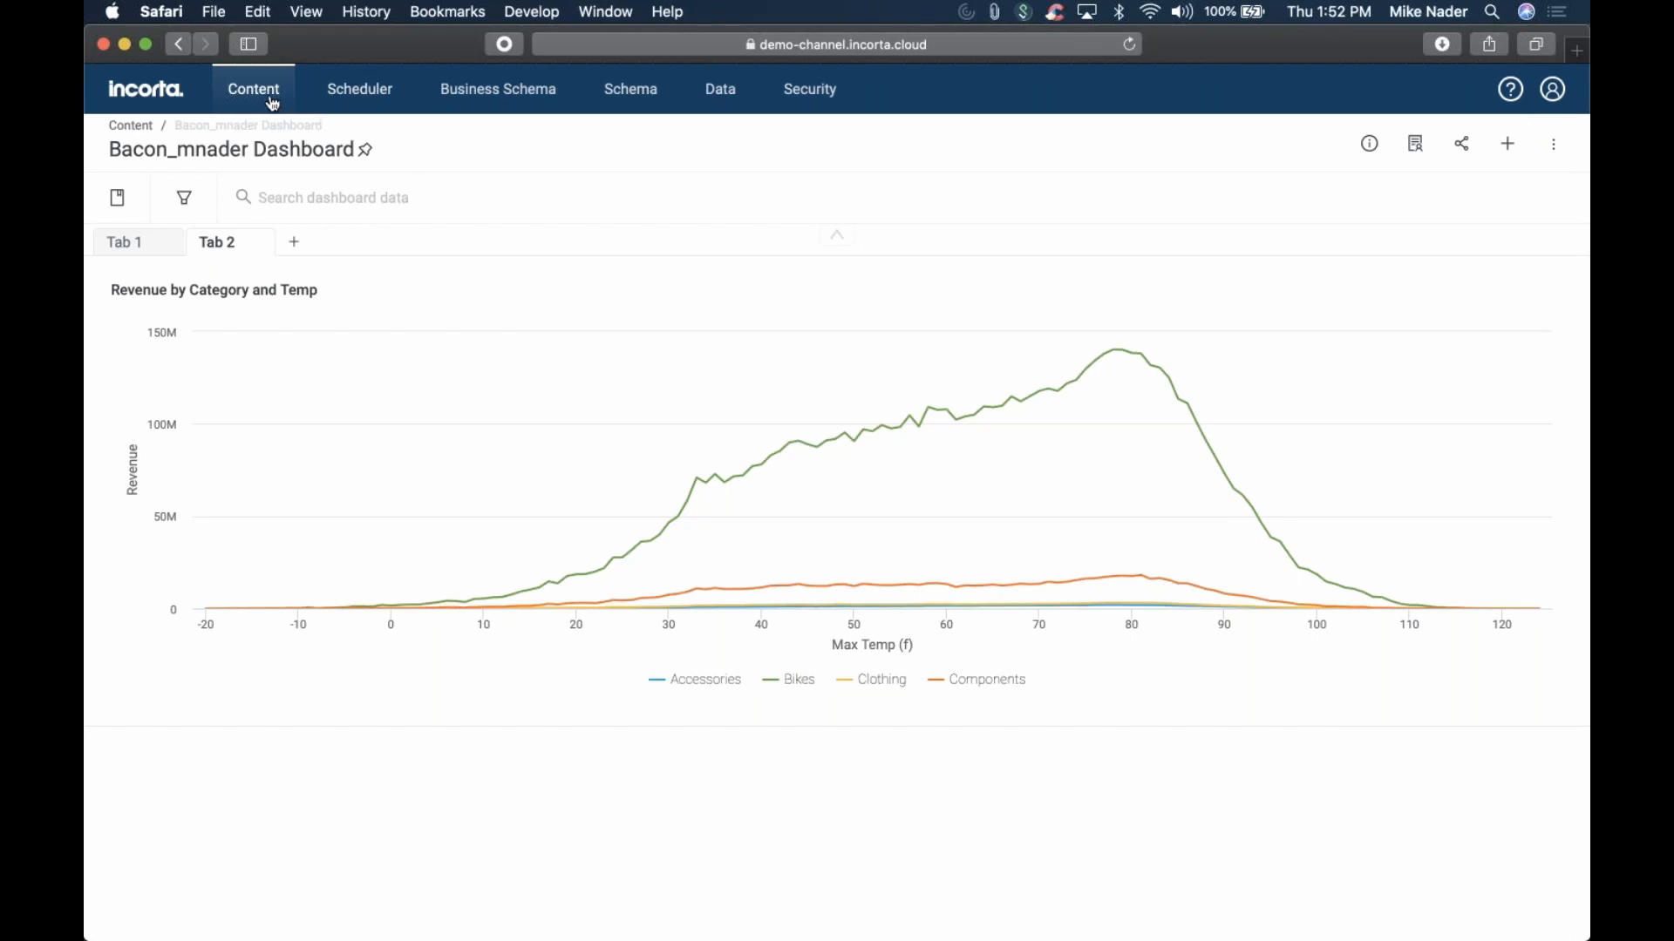
# Return to the dashboard's first tab, open the Business Schema list, and look through the available schemas
pyautogui.click(154, 247)
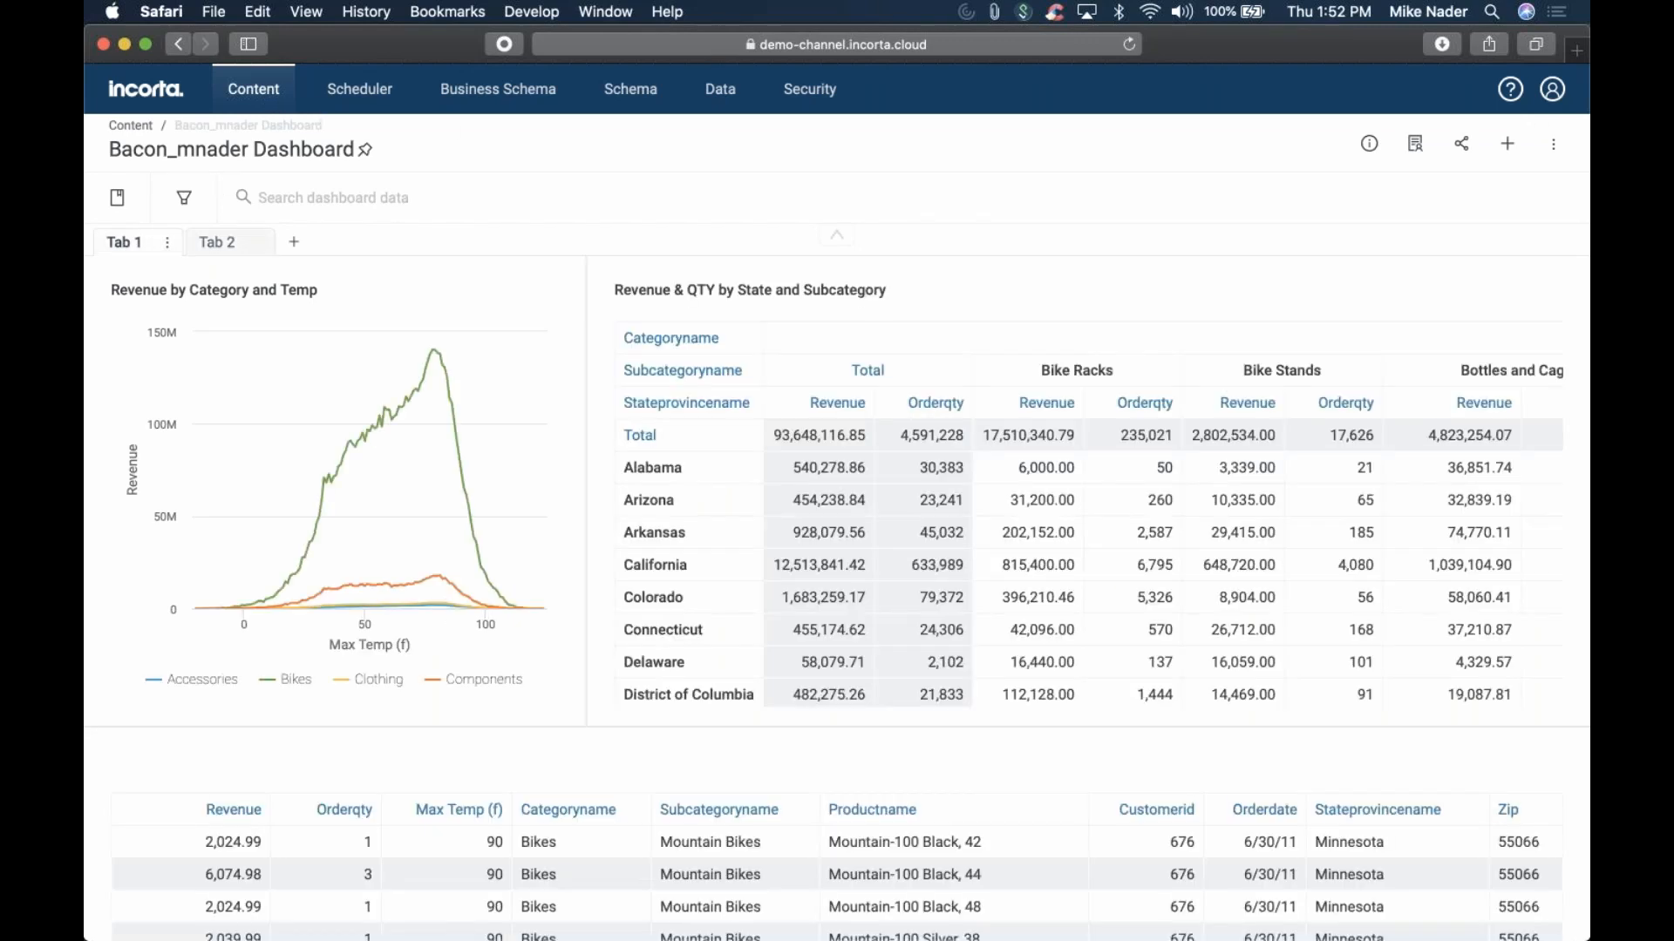
pyautogui.click(515, 103)
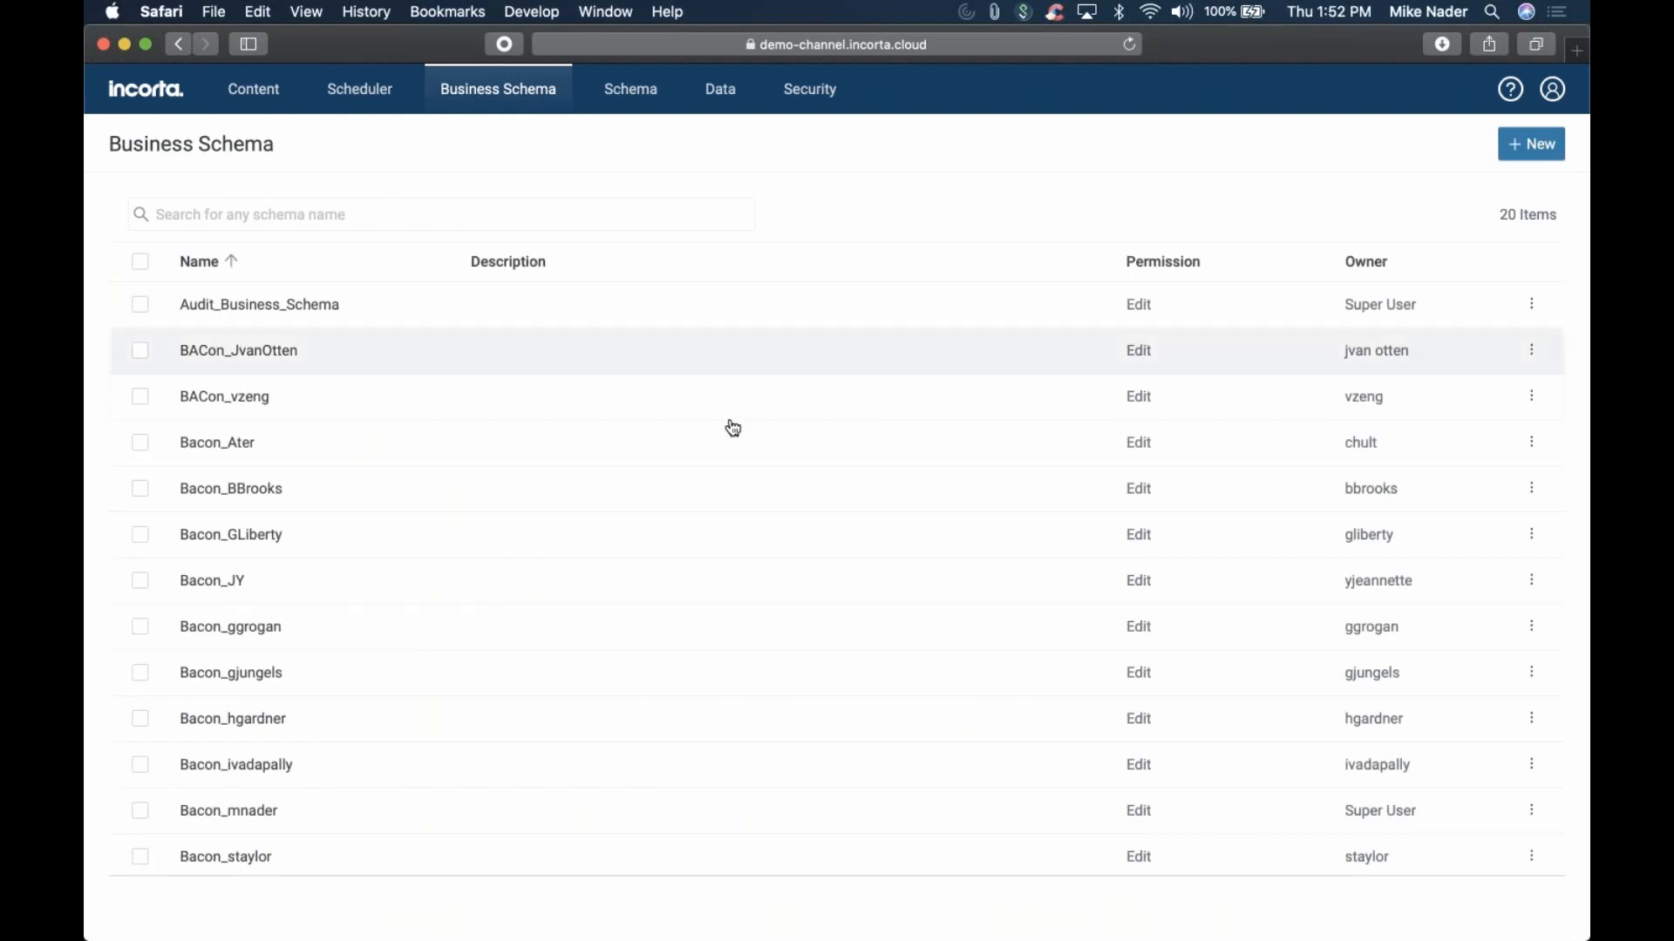
pyautogui.scroll(-5, 581, 591)
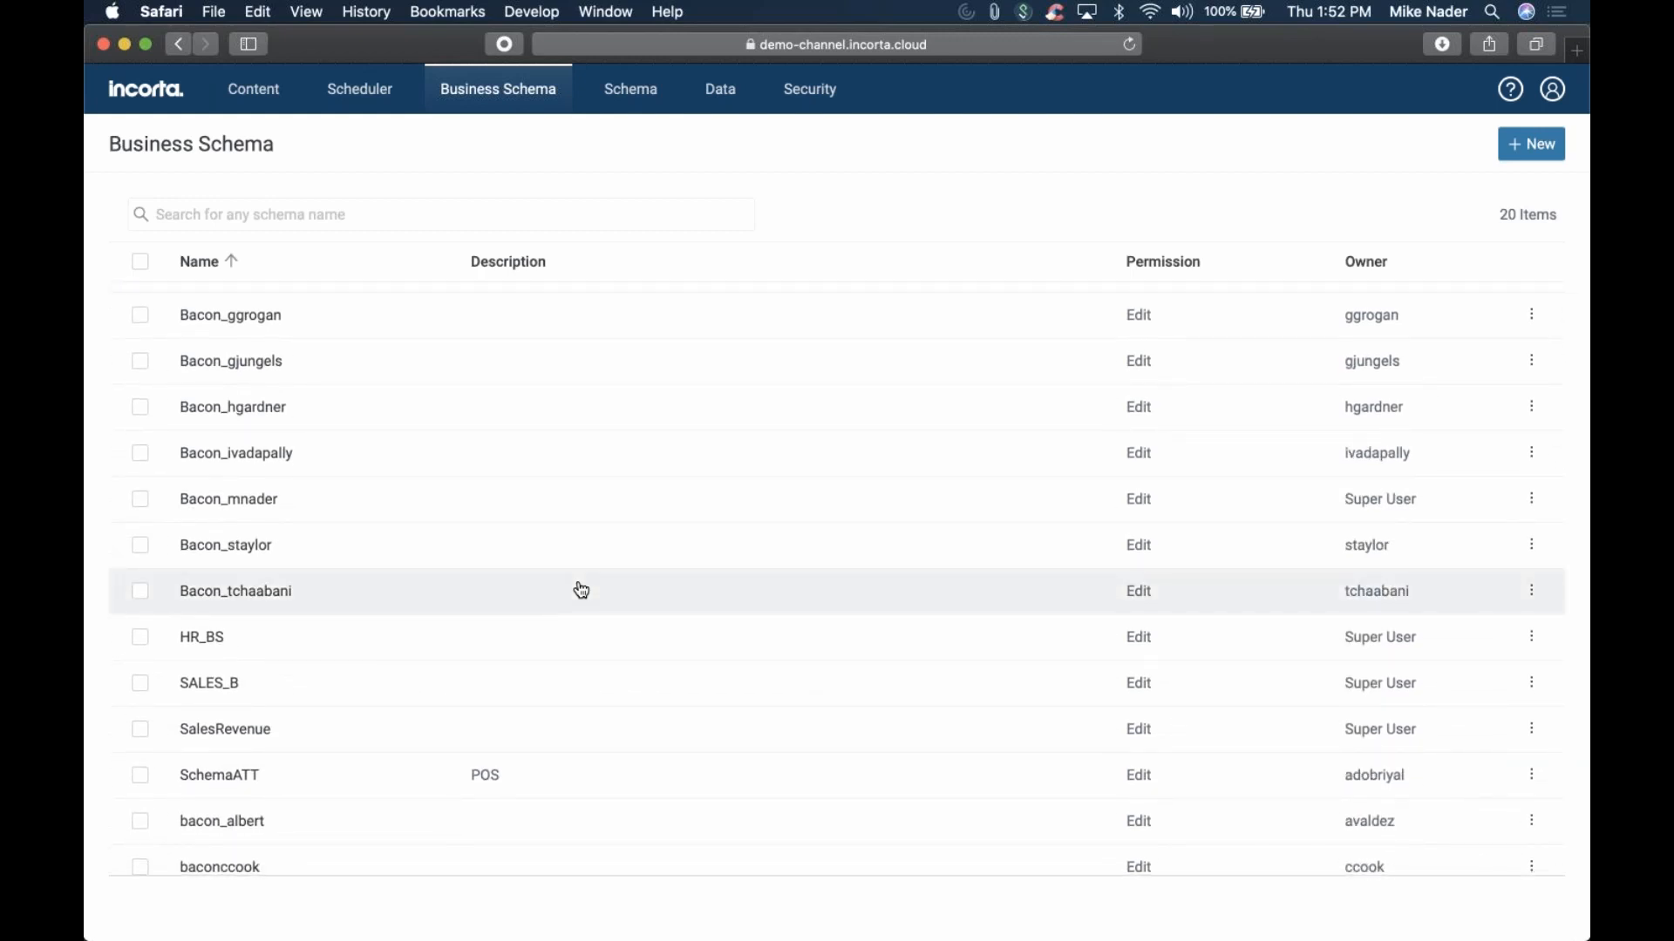
pyautogui.scroll(5, 582, 591)
pyautogui.scroll(-5, 642, 515)
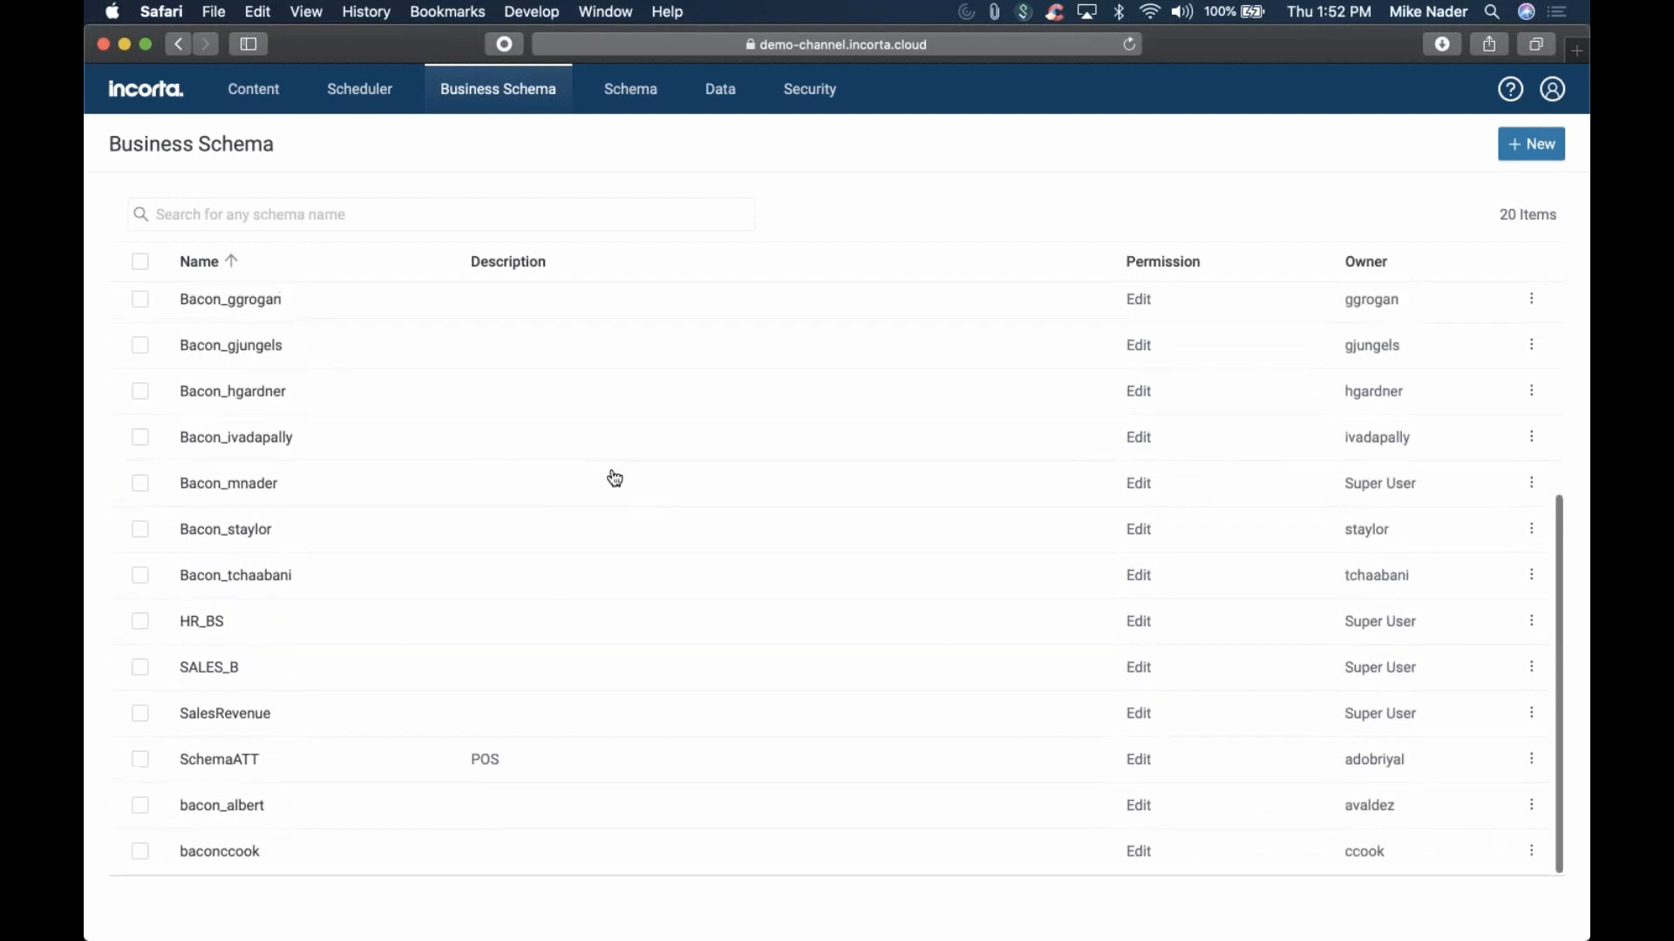
pyautogui.scroll(5, 489, 482)
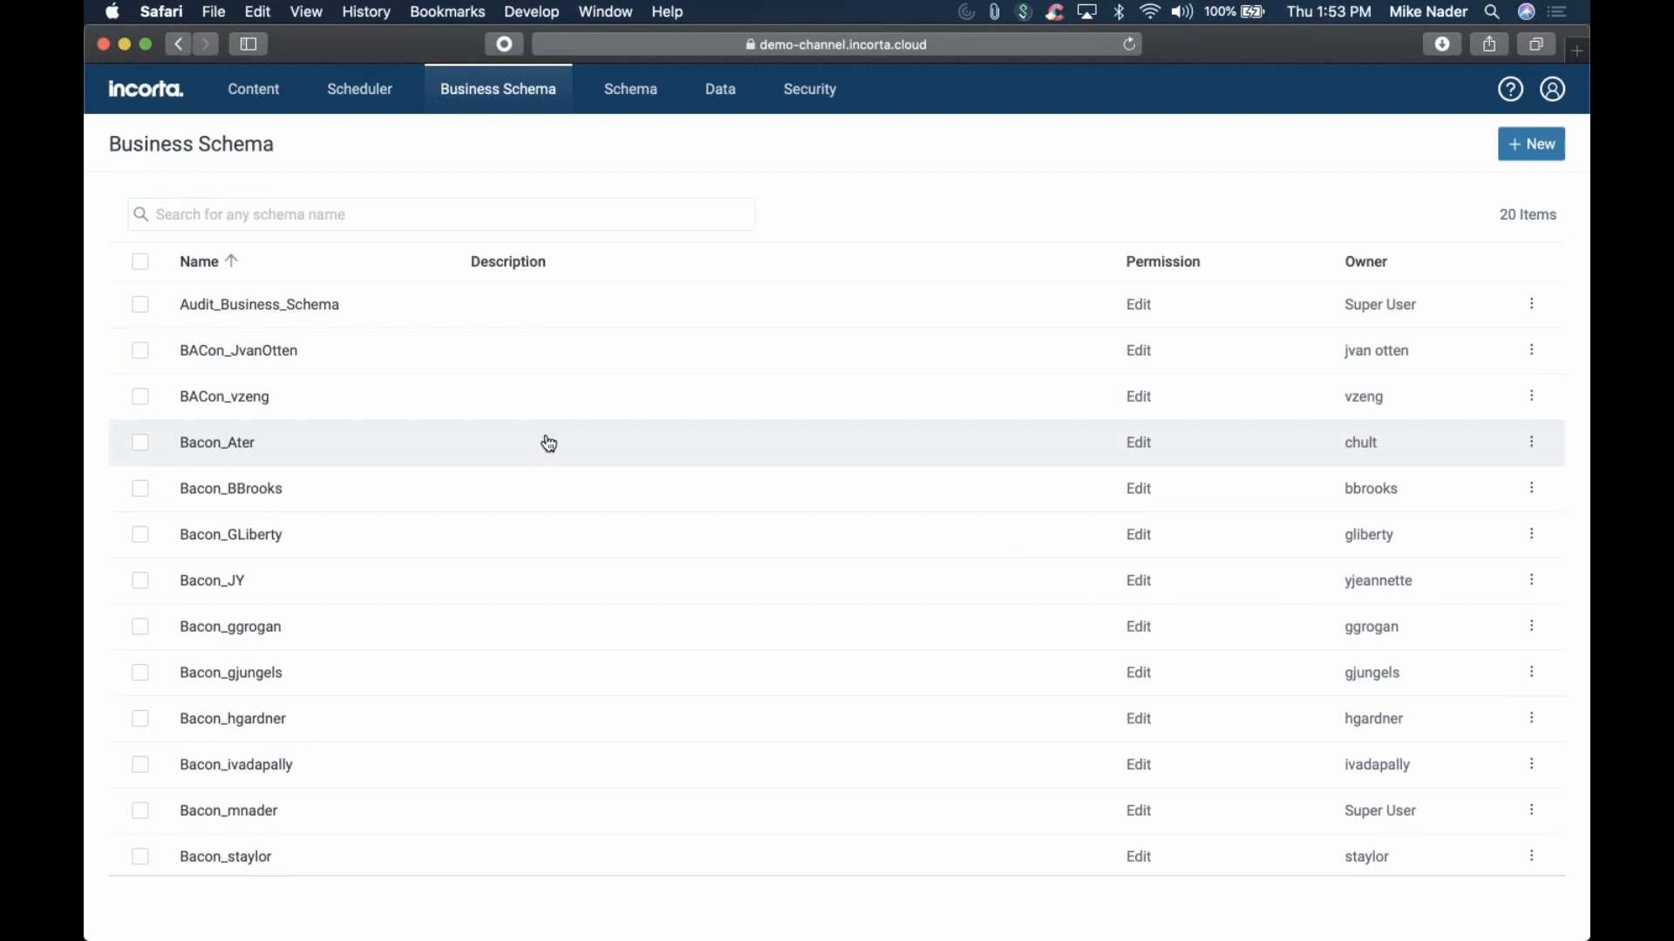
# Open the Bacon business schema owned by Super User and start editing its Revenue view
pyautogui.click(572, 221)
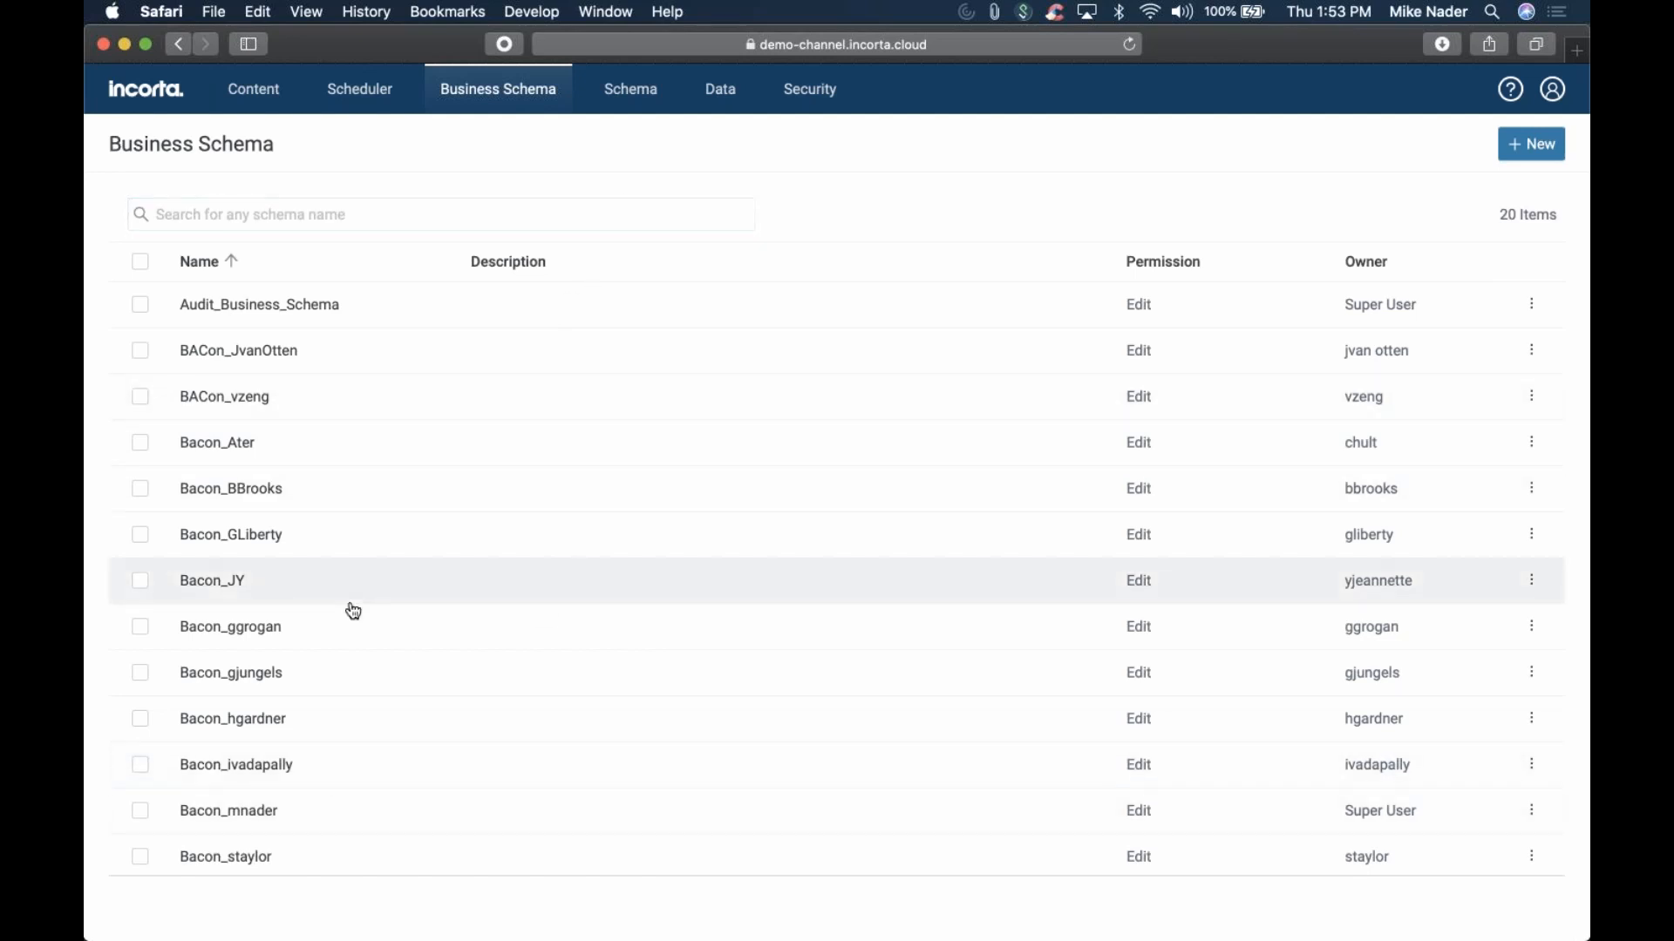
pyautogui.scroll(-3, 353, 611)
pyautogui.click(244, 676)
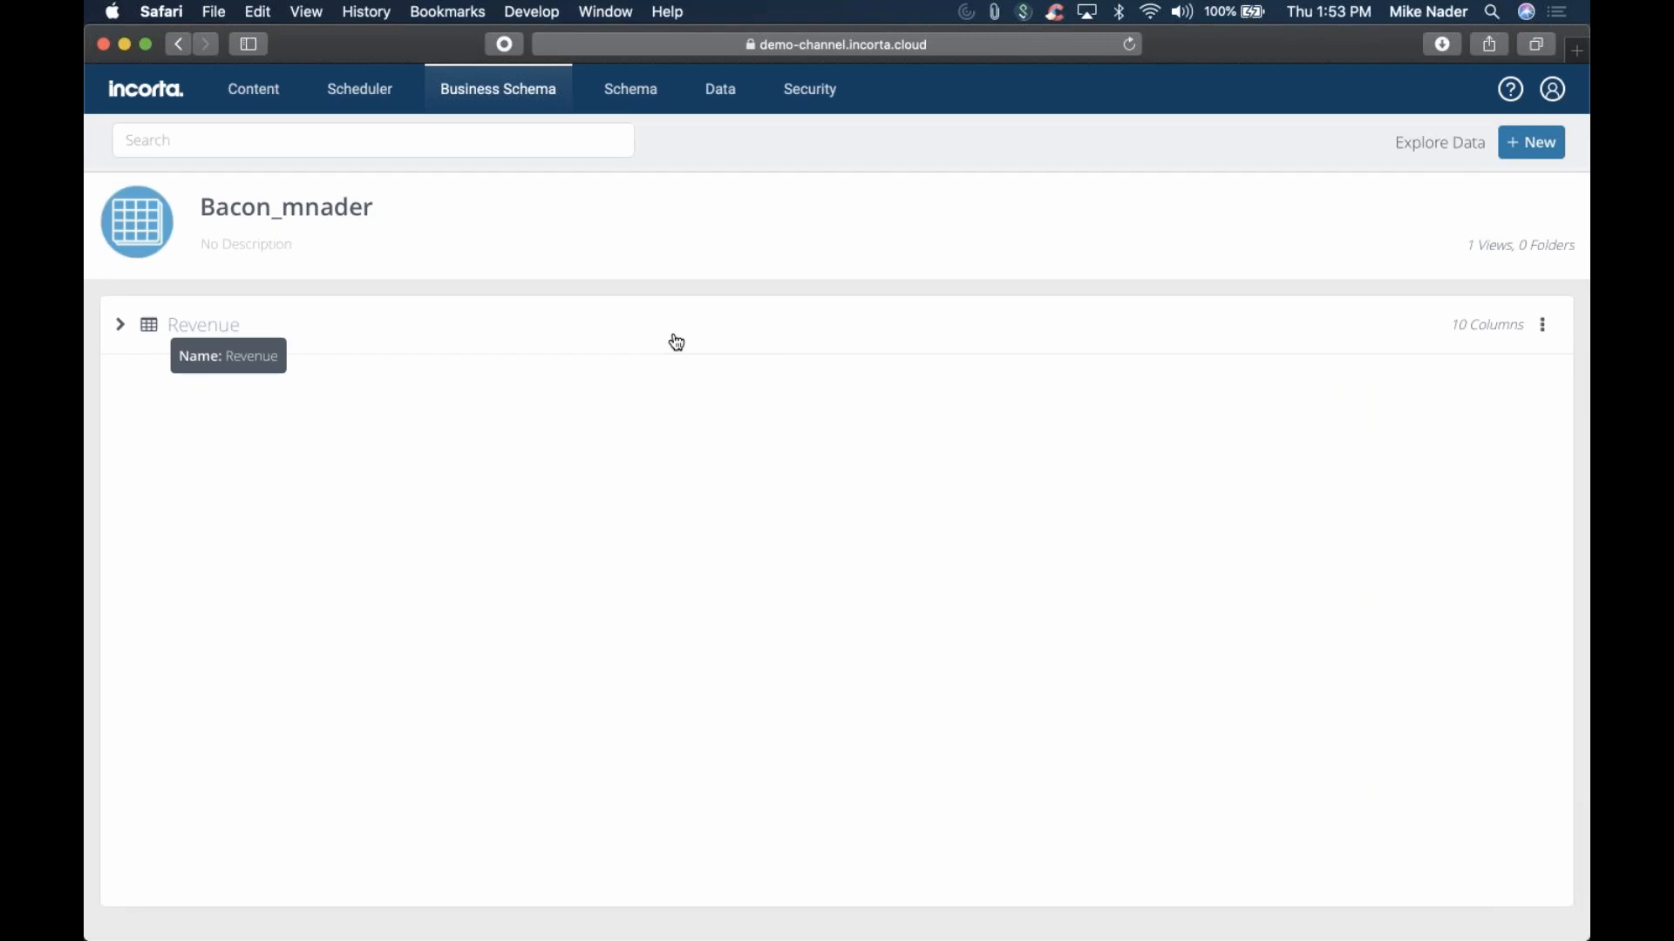
pyautogui.click(1545, 328)
pyautogui.click(1461, 368)
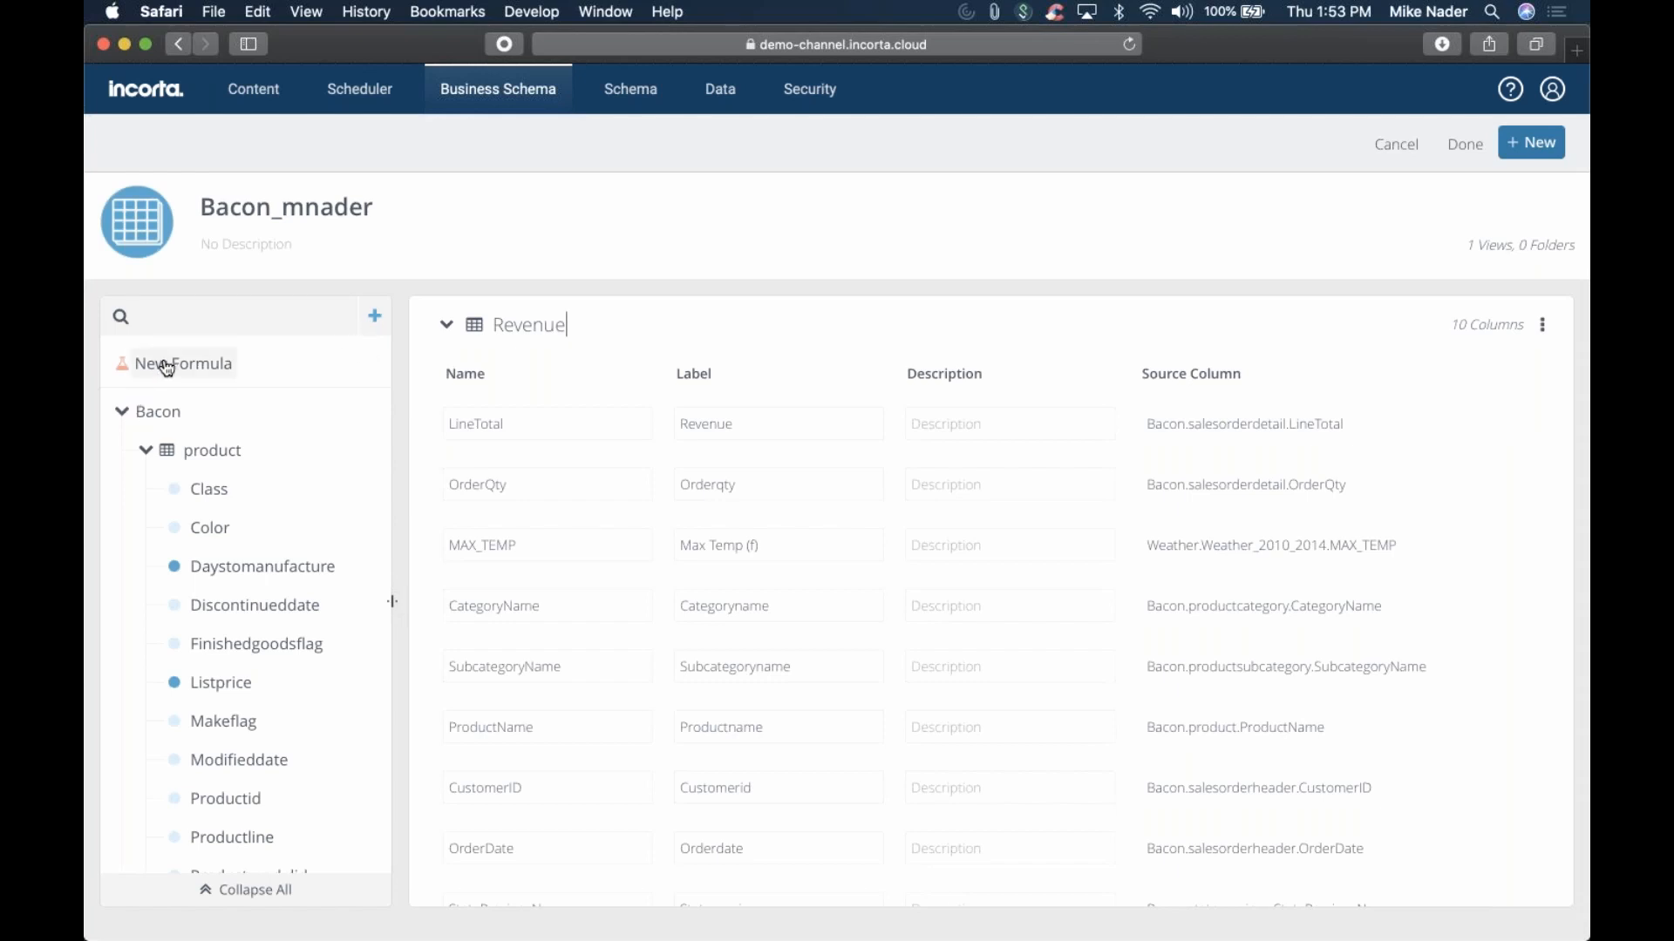
# Add a new formula column below OrderQty in the Revenue view and set its name to Cost
pyautogui.moveTo(167, 368); pyautogui.dragTo(516, 509)
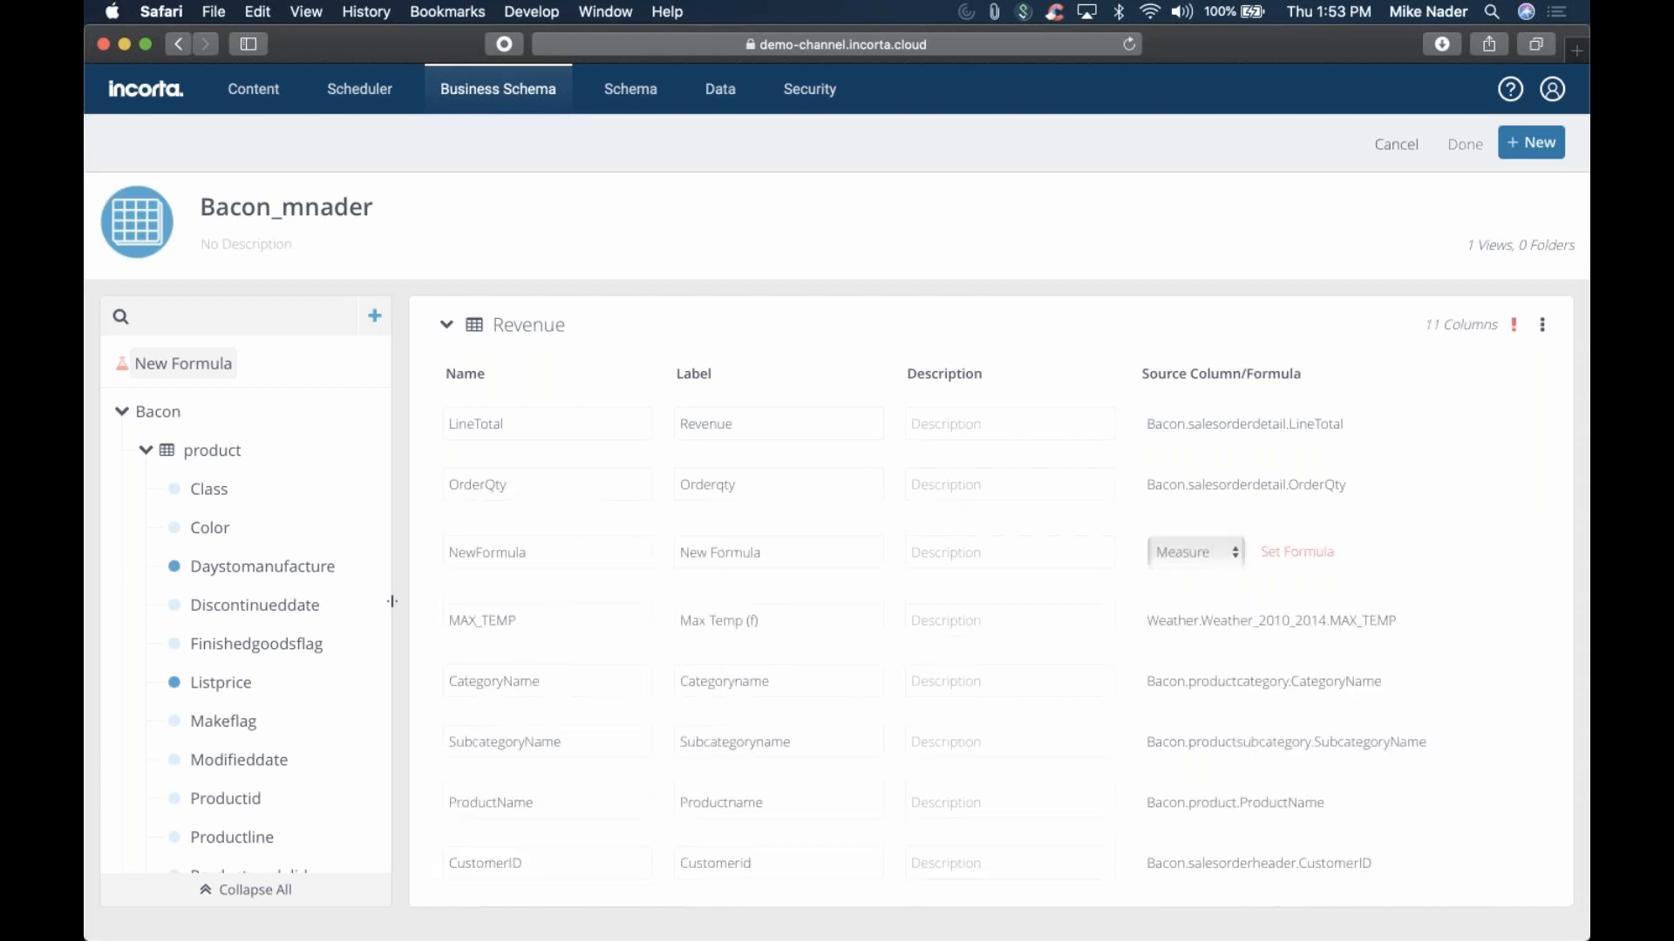
pyautogui.click(532, 554)
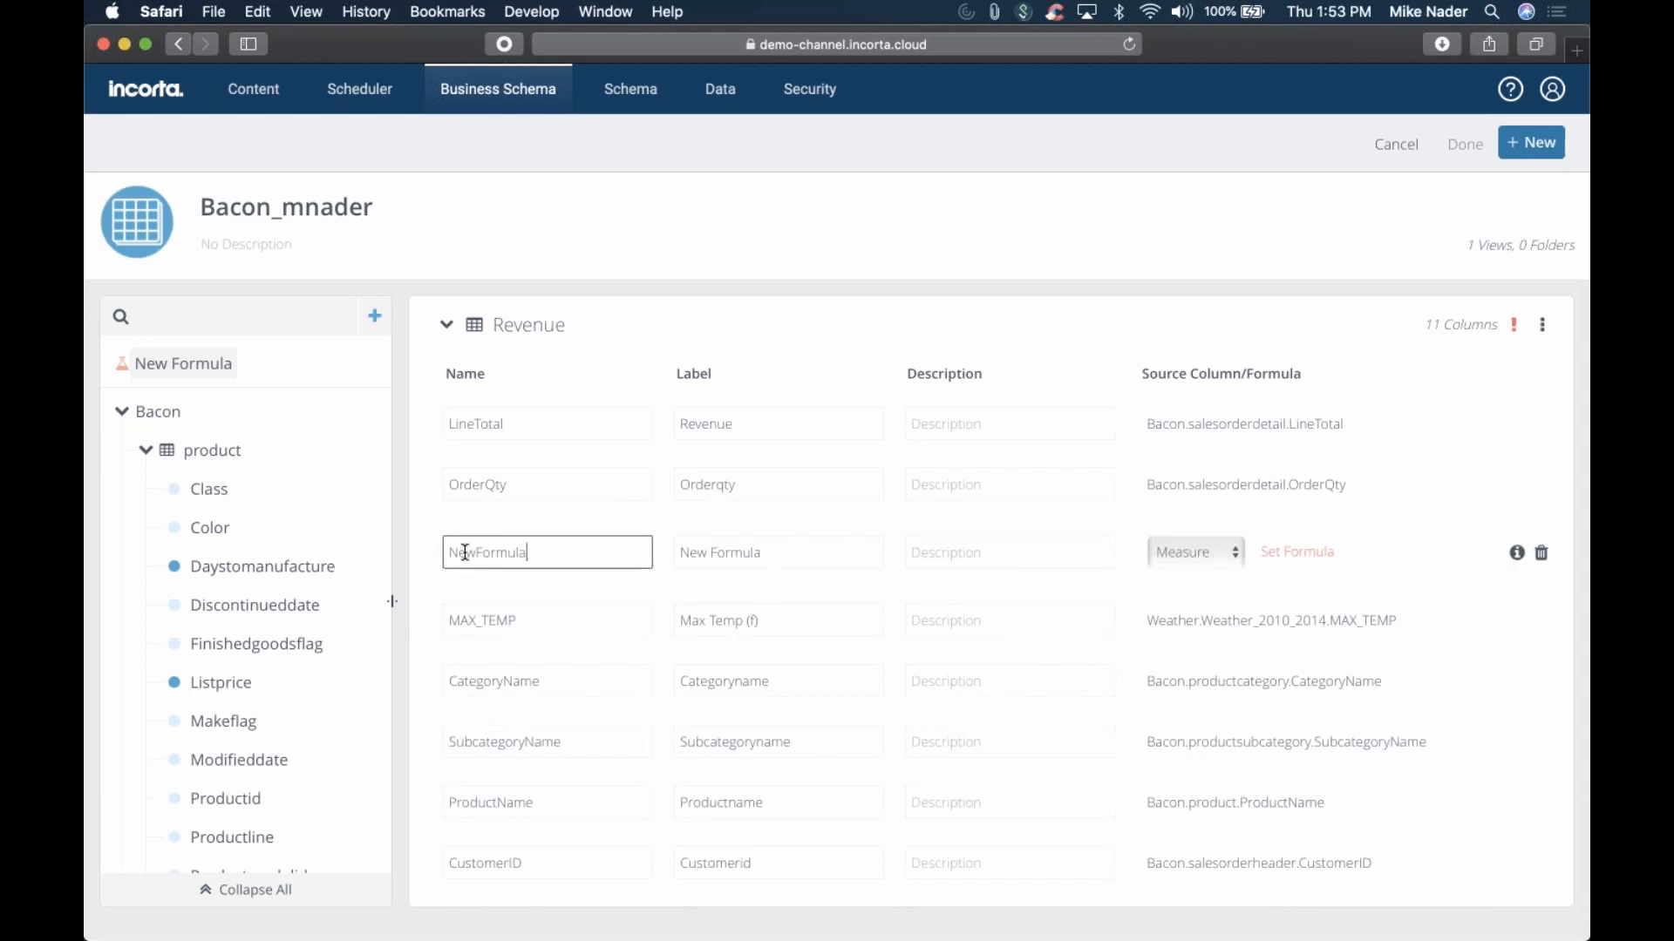
pyautogui.press('BackSpace')
pyautogui.press('BackSpace')
pyautogui.press('BackSpace')
pyautogui.press('BackSpace')
pyautogui.press('BackSpace')
pyautogui.press('BackSpace')
pyautogui.press('BackSpace')
pyautogui.press('BackSpace')
pyautogui.press('BackSpace')
pyautogui.press('BackSpace')
pyautogui.write('Cost')
pyautogui.press('Tab')
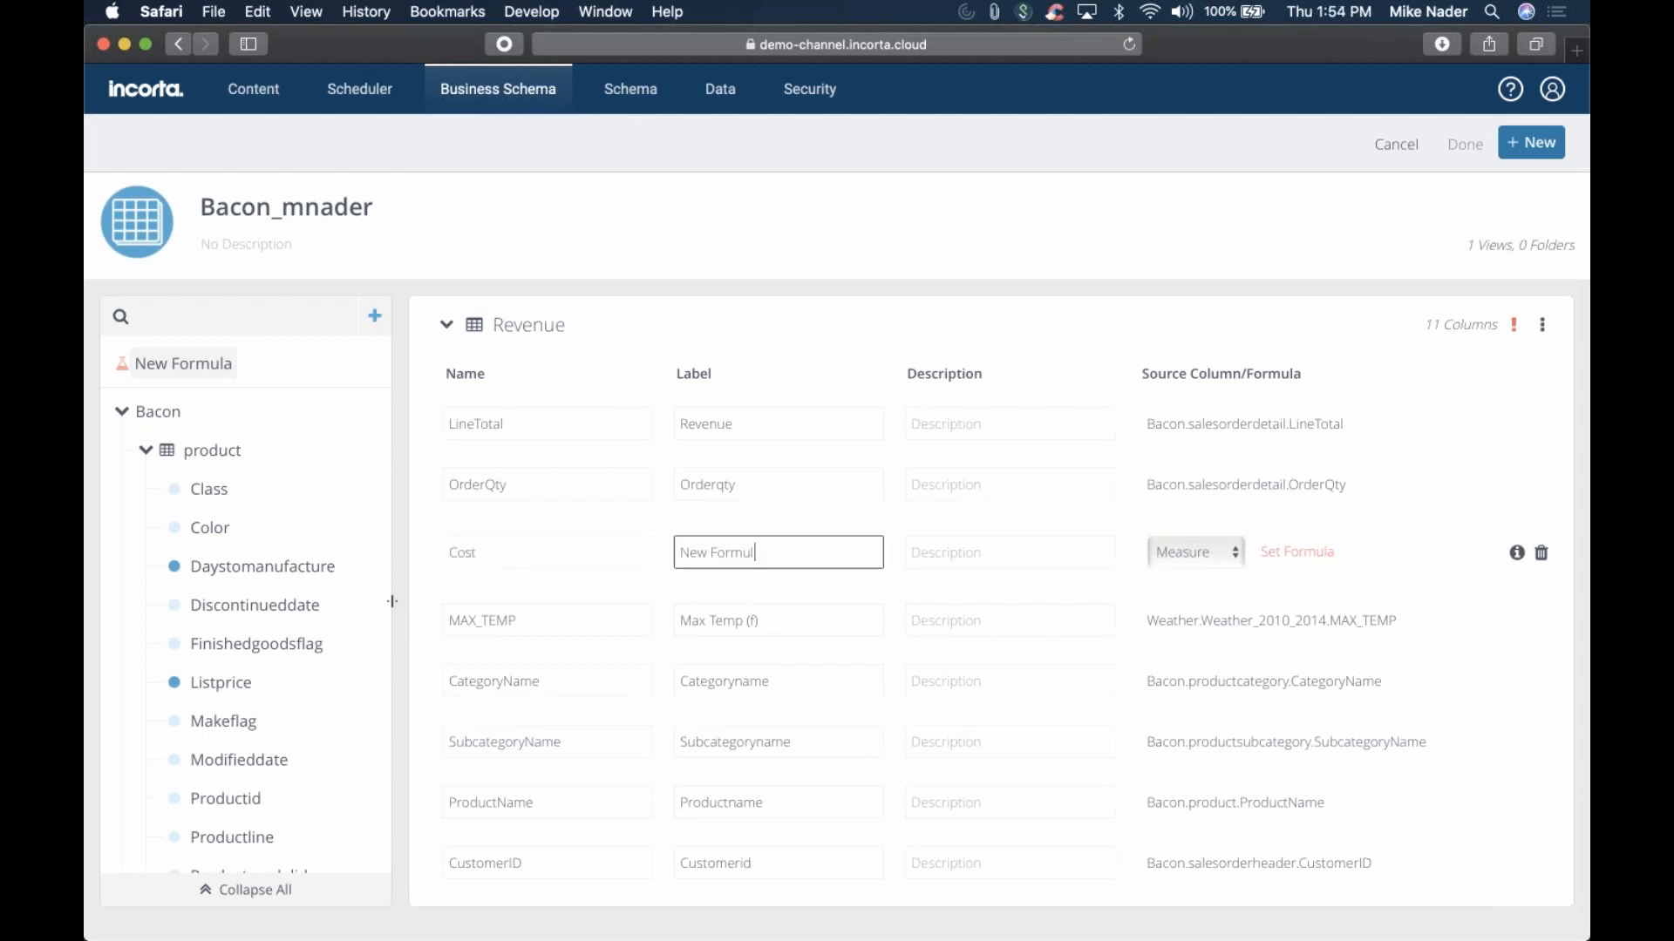
# Set the new formula column's label to Cost and keep its type as Measure
pyautogui.press('BackSpace')
pyautogui.press('BackSpace')
pyautogui.press('BackSpace')
pyautogui.press('BackSpace')
pyautogui.press('BackSpace')
pyautogui.press('BackSpace')
pyautogui.press('BackSpace')
pyautogui.press('BackSpace')
pyautogui.press('BackSpace')
pyautogui.press('BackSpace')
pyautogui.press('BackSpace')
pyautogui.write('Cost')
pyautogui.click(1227, 558)
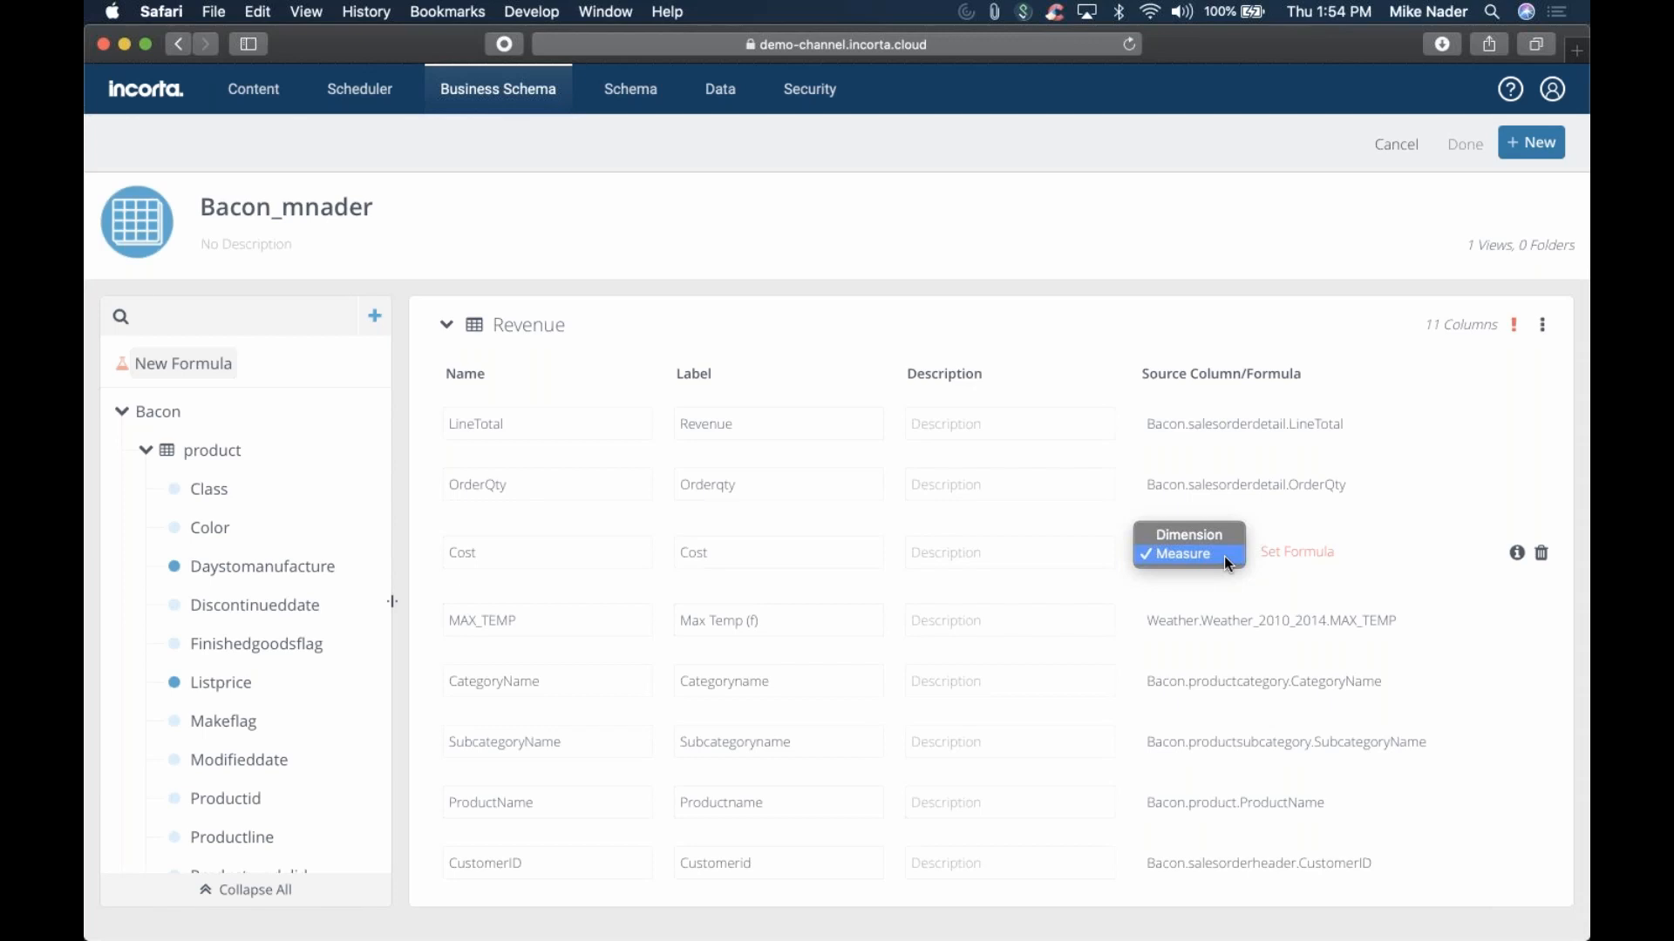
pyautogui.click(1224, 556)
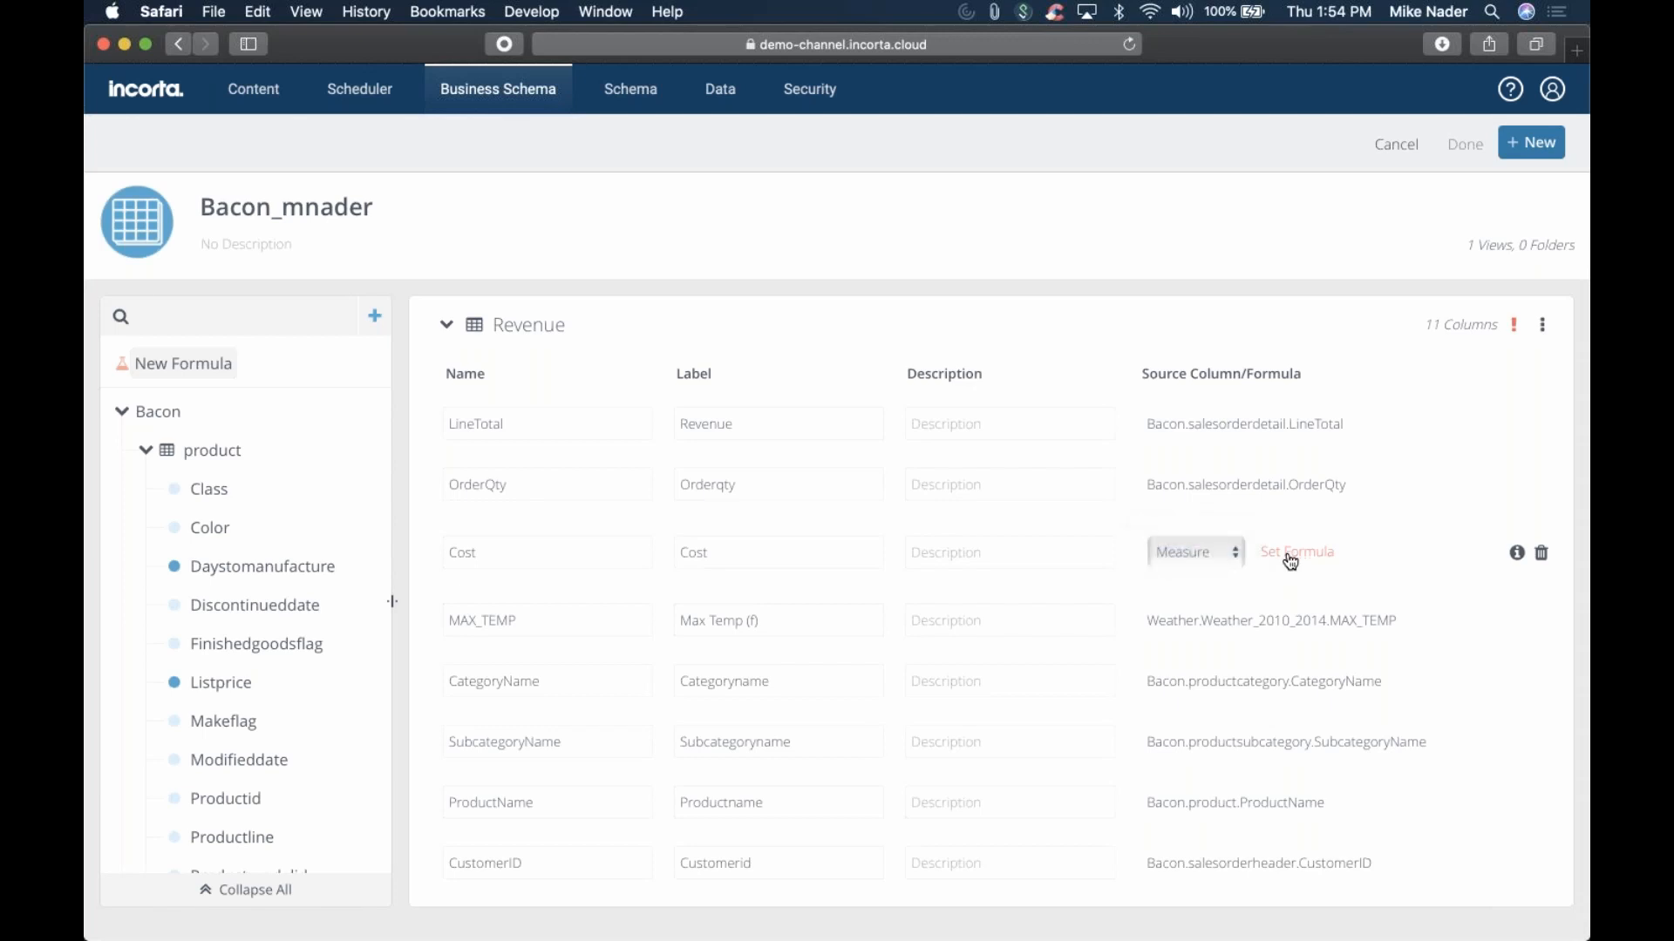
# Open the Formula Builder for the Cost column, search the collapsed data tree for "cost", and inspect the Standardcost column's details
pyautogui.click(1290, 561)
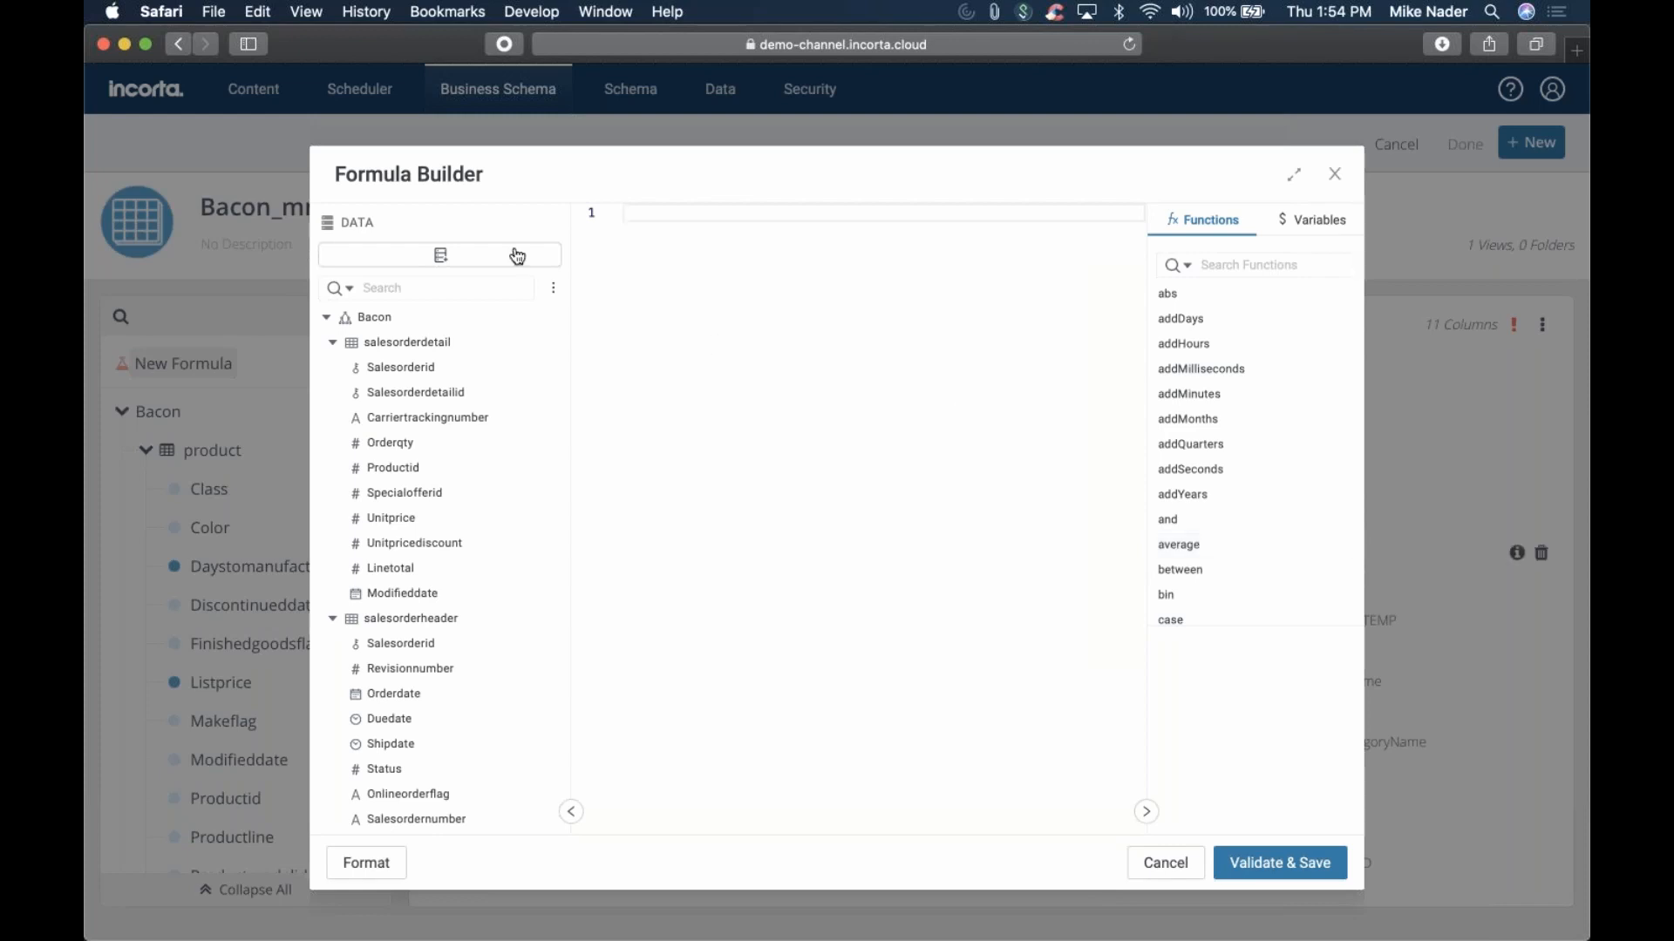
pyautogui.click(554, 290)
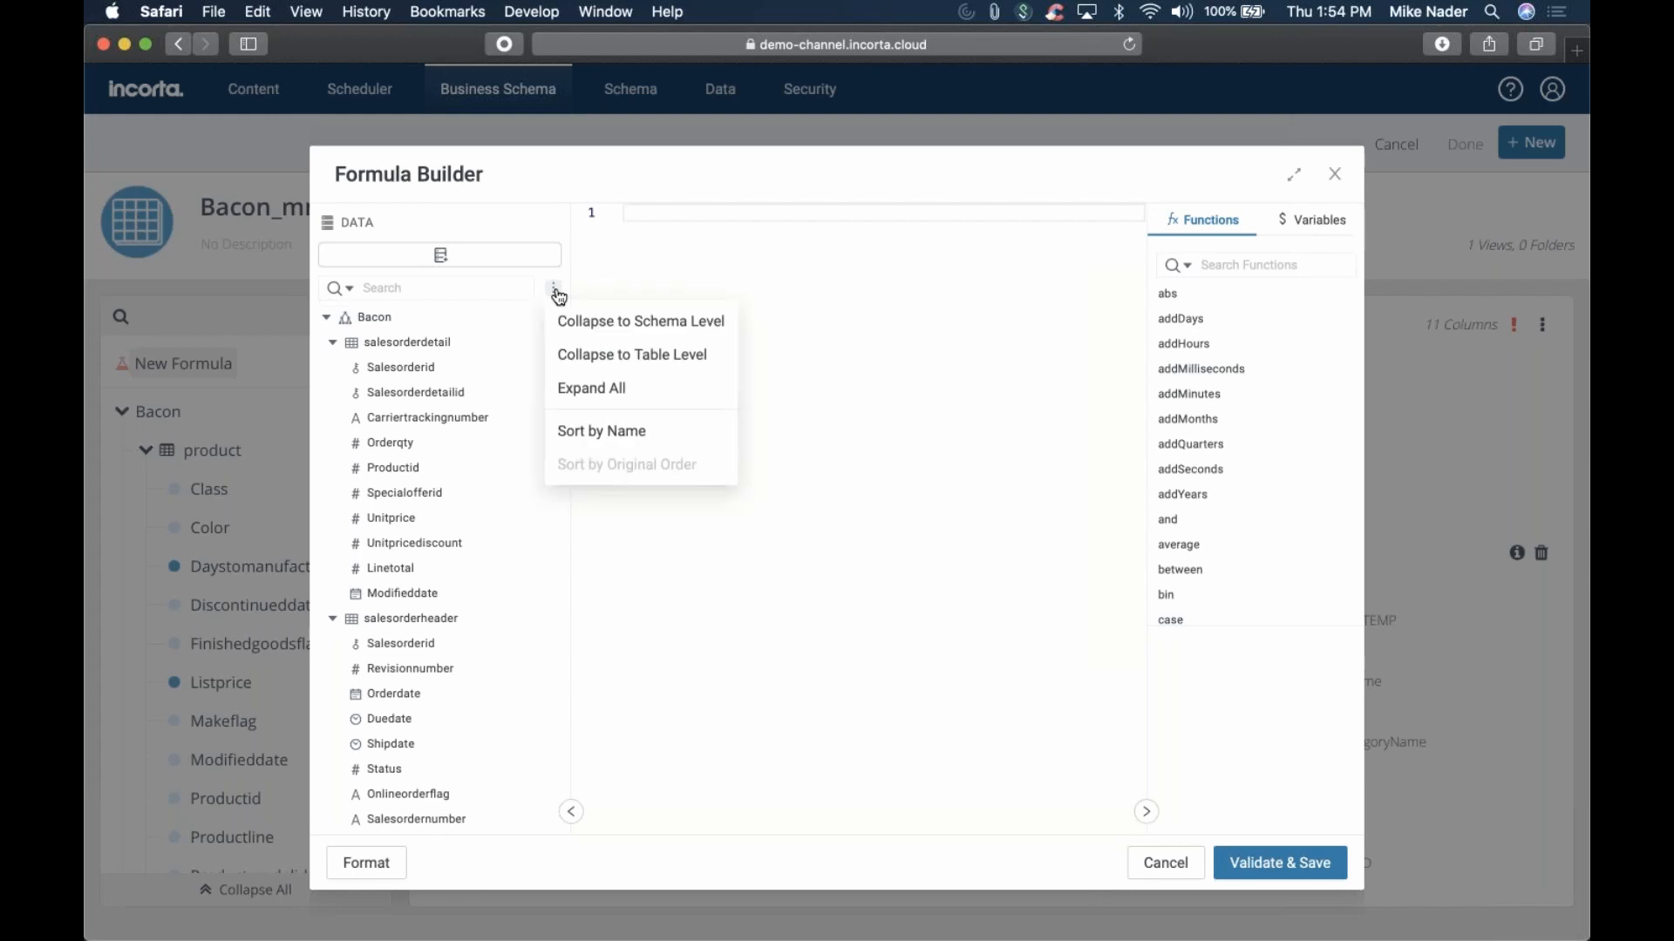
pyautogui.click(629, 355)
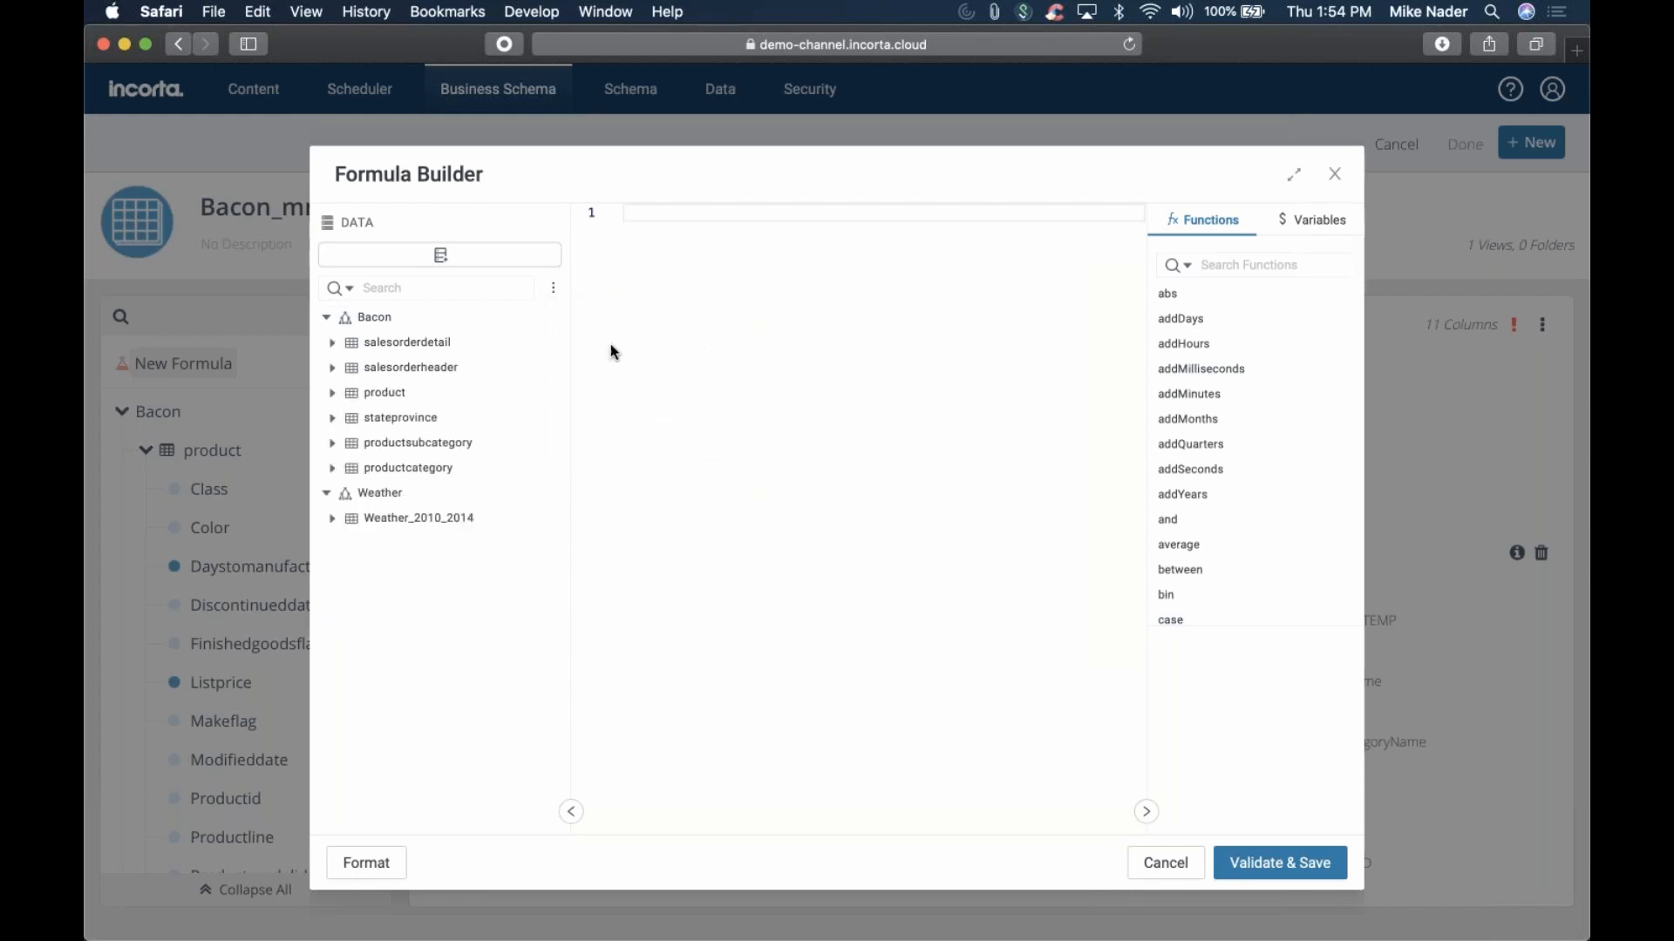
pyautogui.click(435, 288)
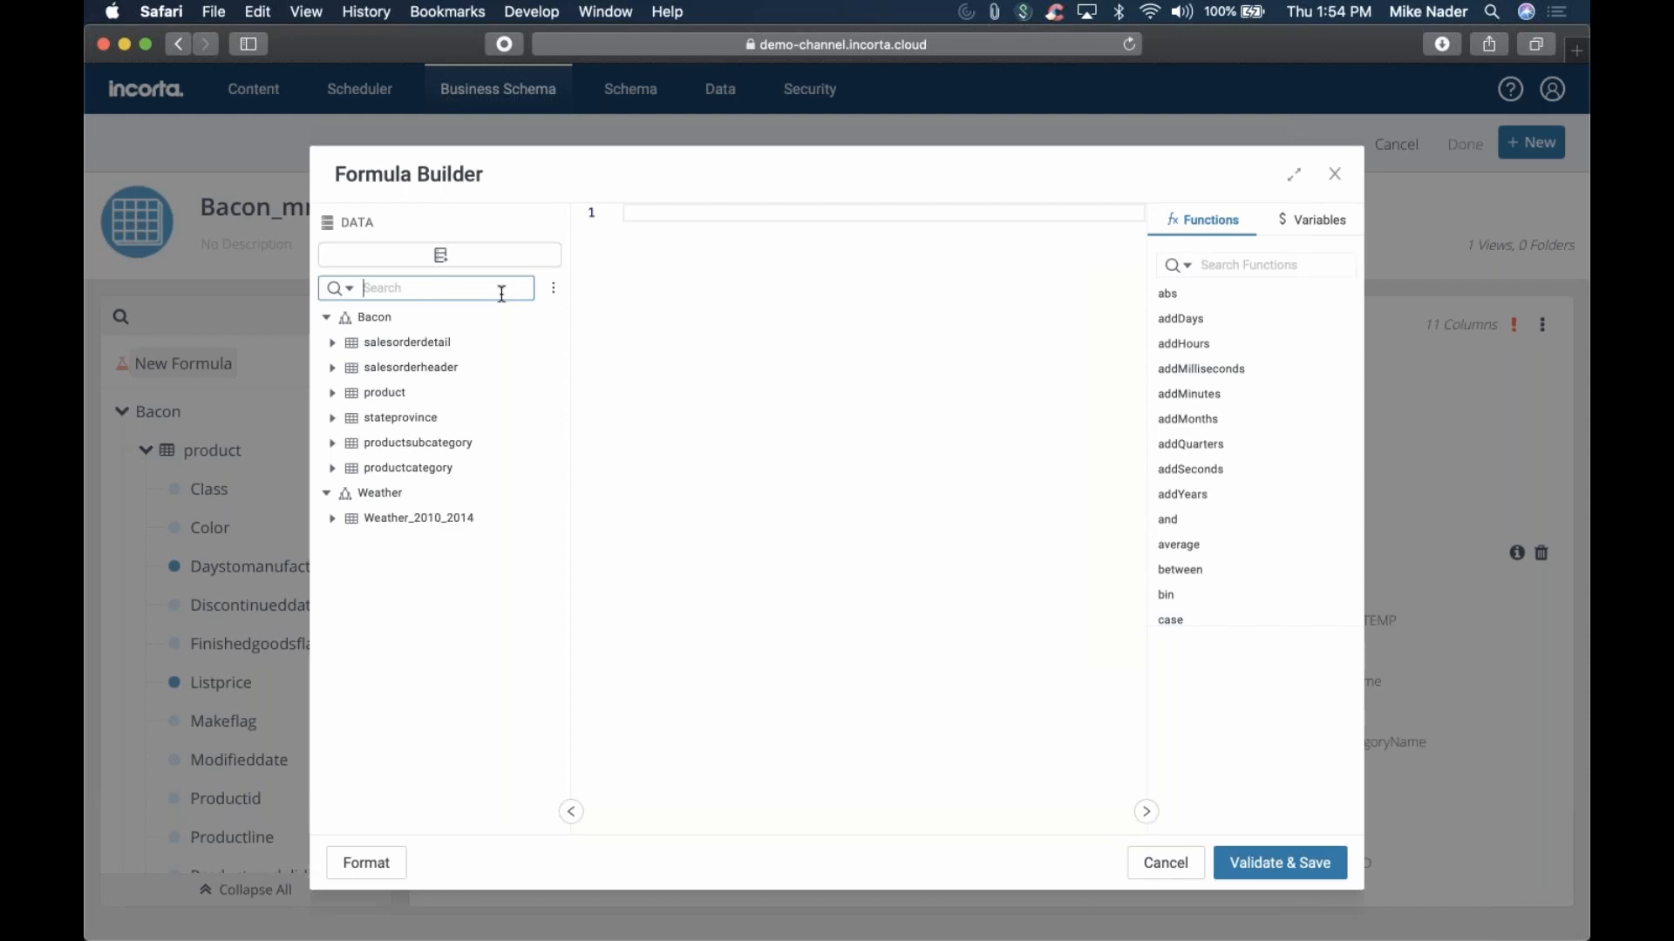
pyautogui.write('cost')
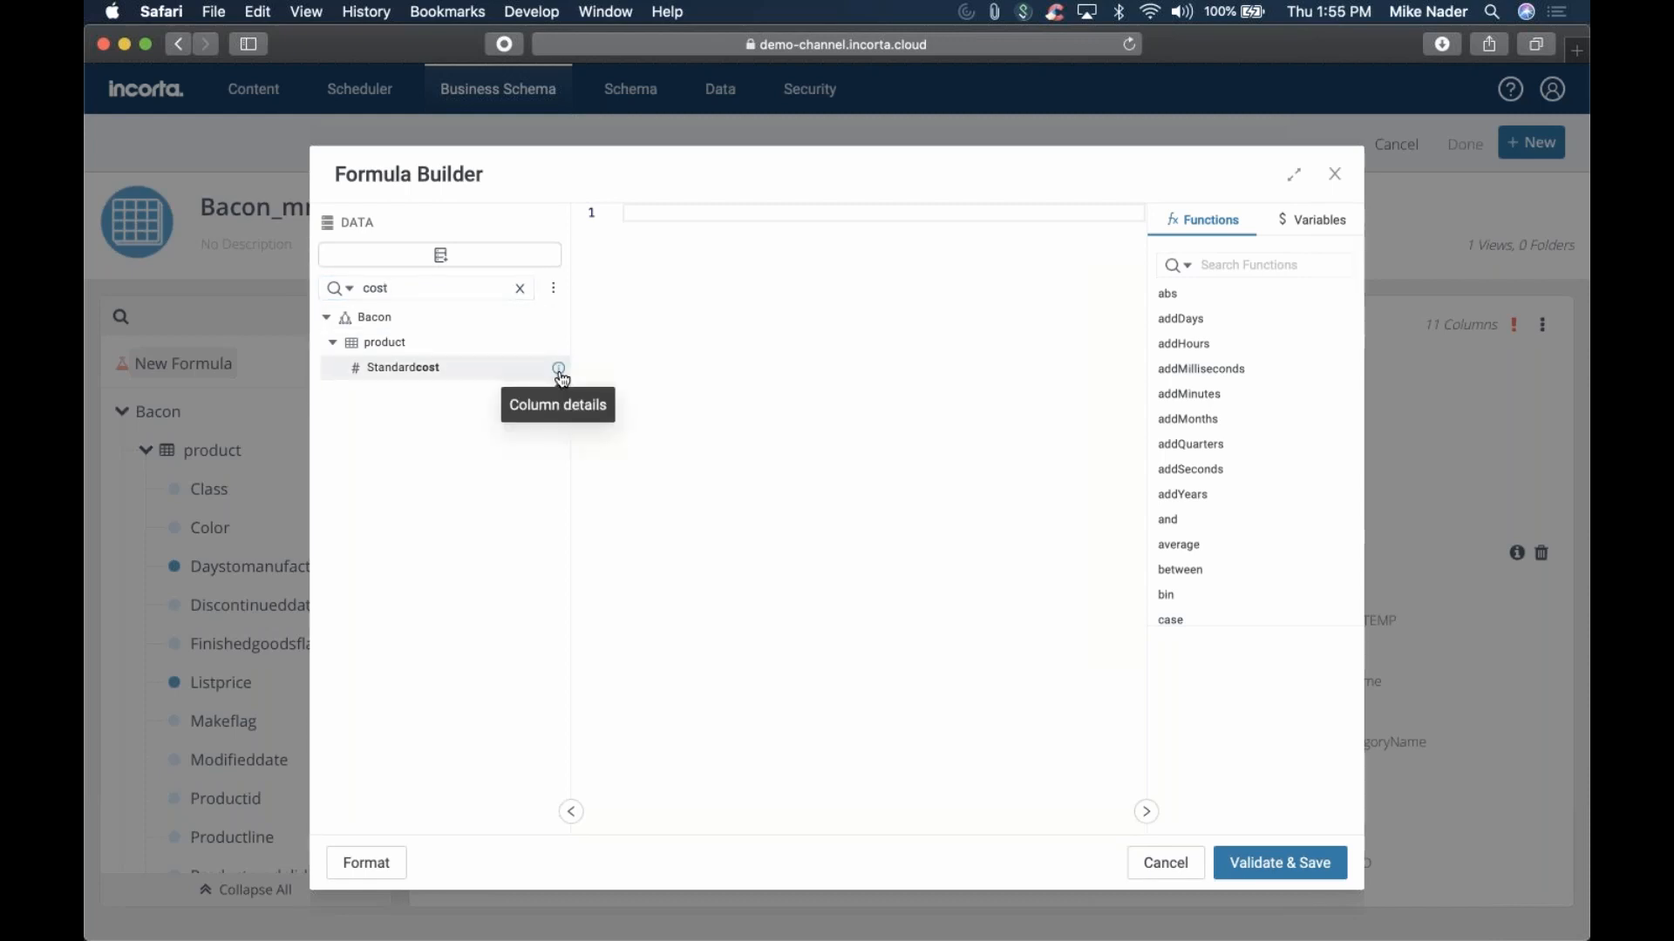
pyautogui.click(558, 369)
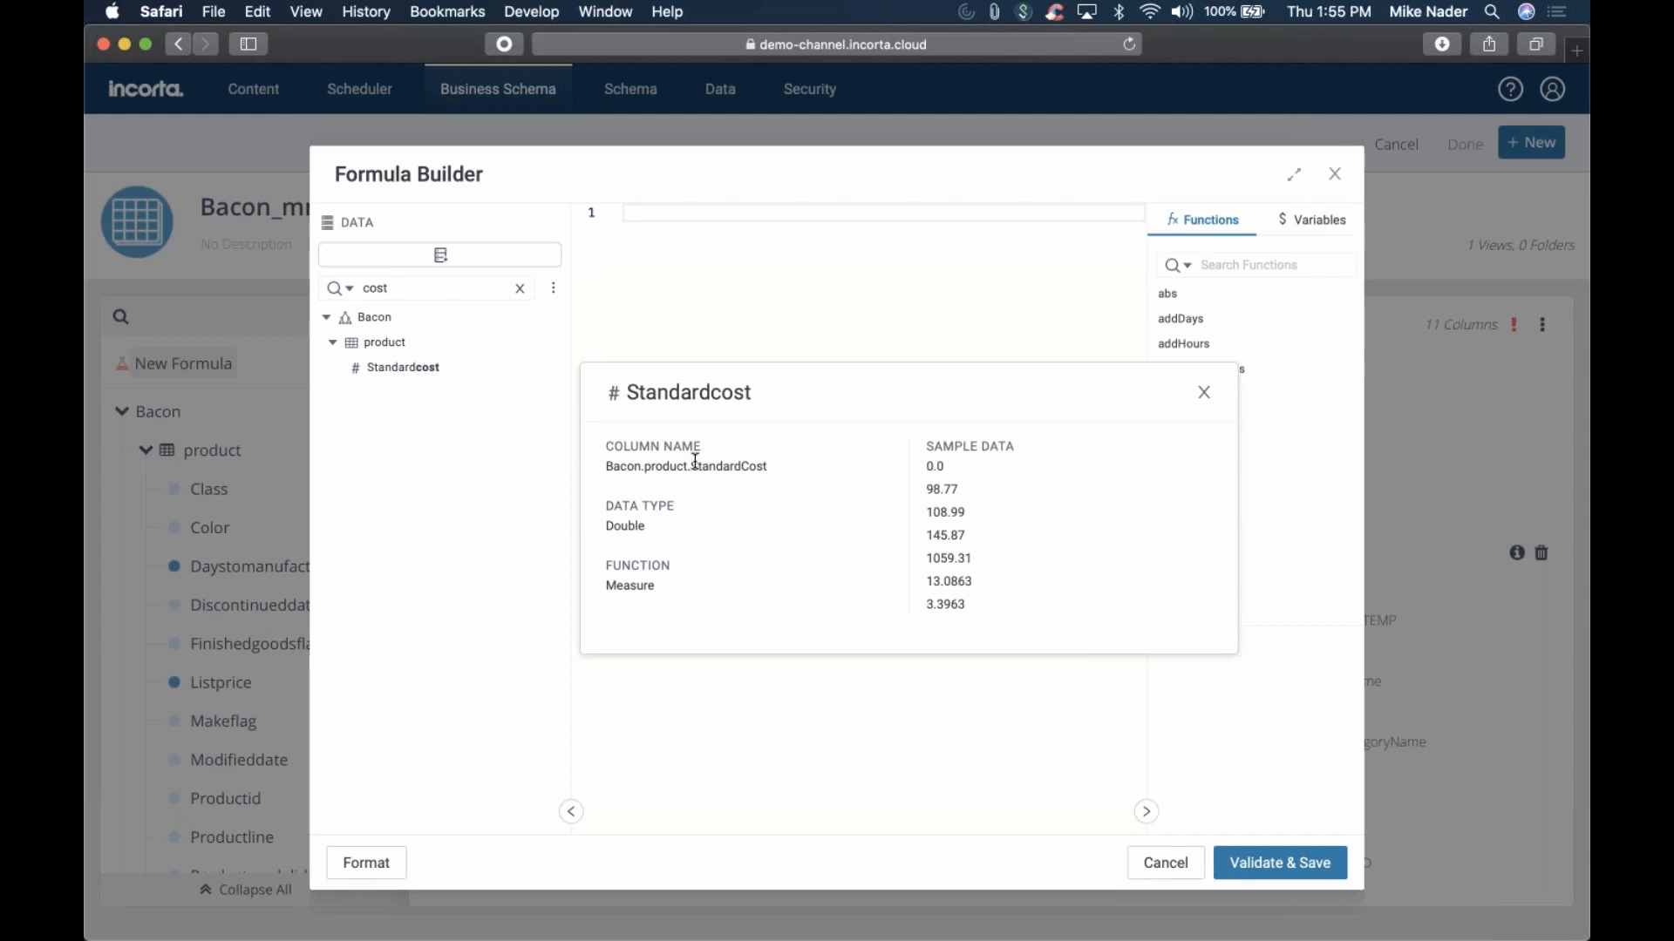
pyautogui.click(440, 381)
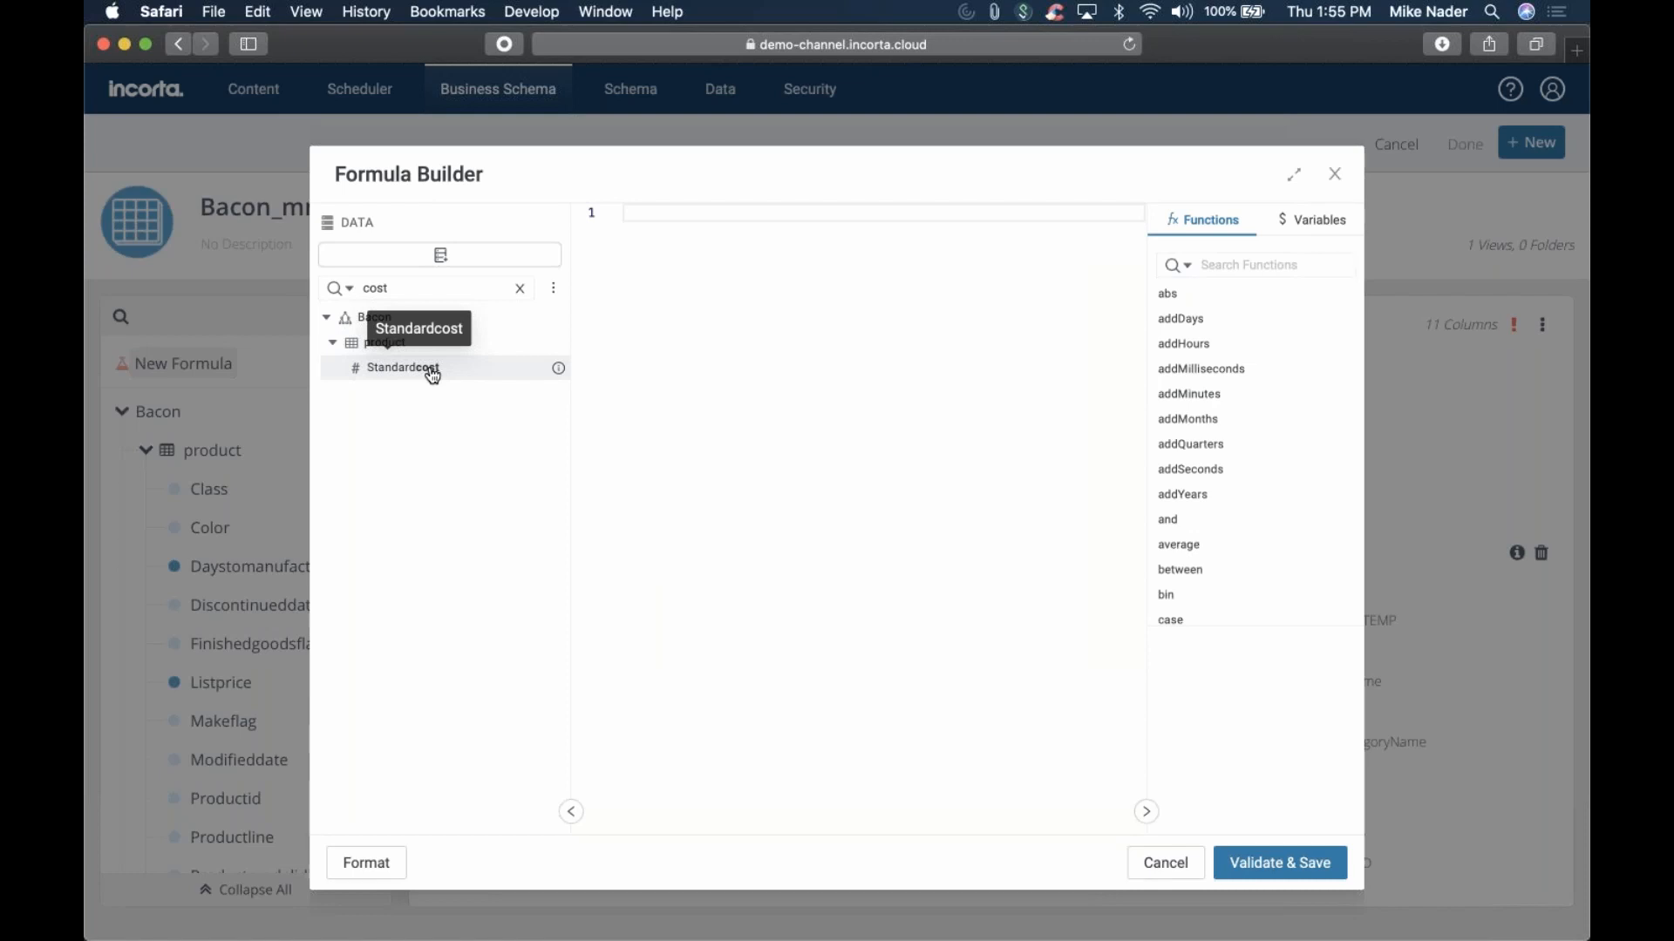
# Build the Cost formula as Bacon.product.StandardCost * Bacon.salesorderdetail.OrderQty, then validate and save it
pyautogui.moveTo(433, 377); pyautogui.dragTo(863, 322)
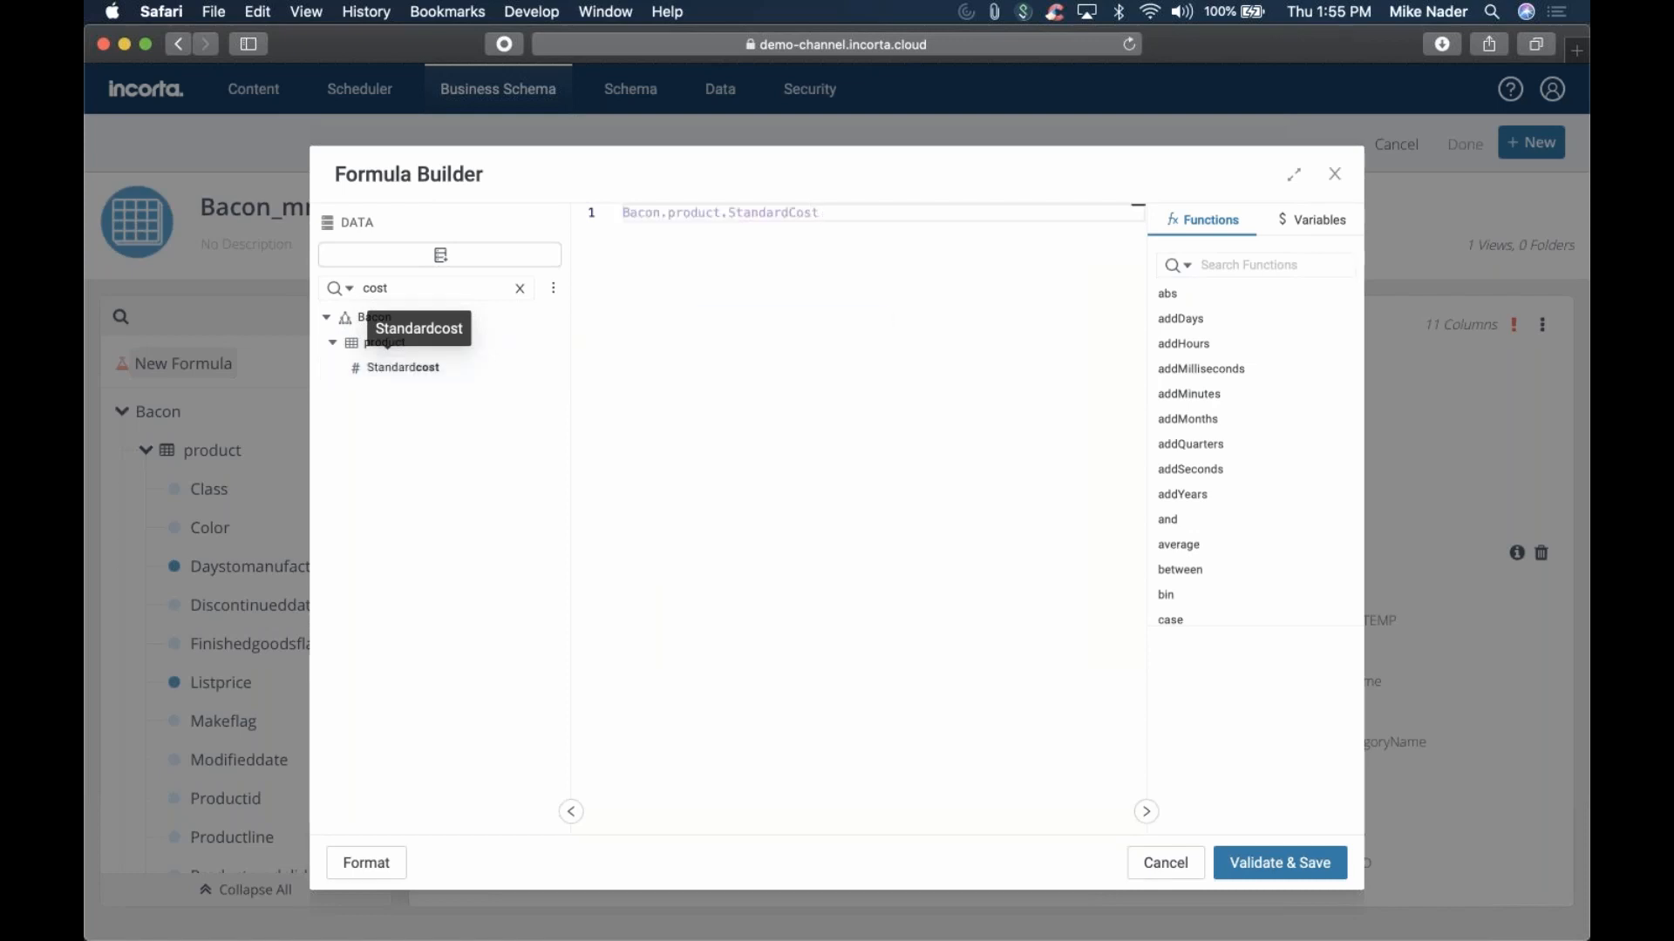
pyautogui.press('Return')
pyautogui.write('*')
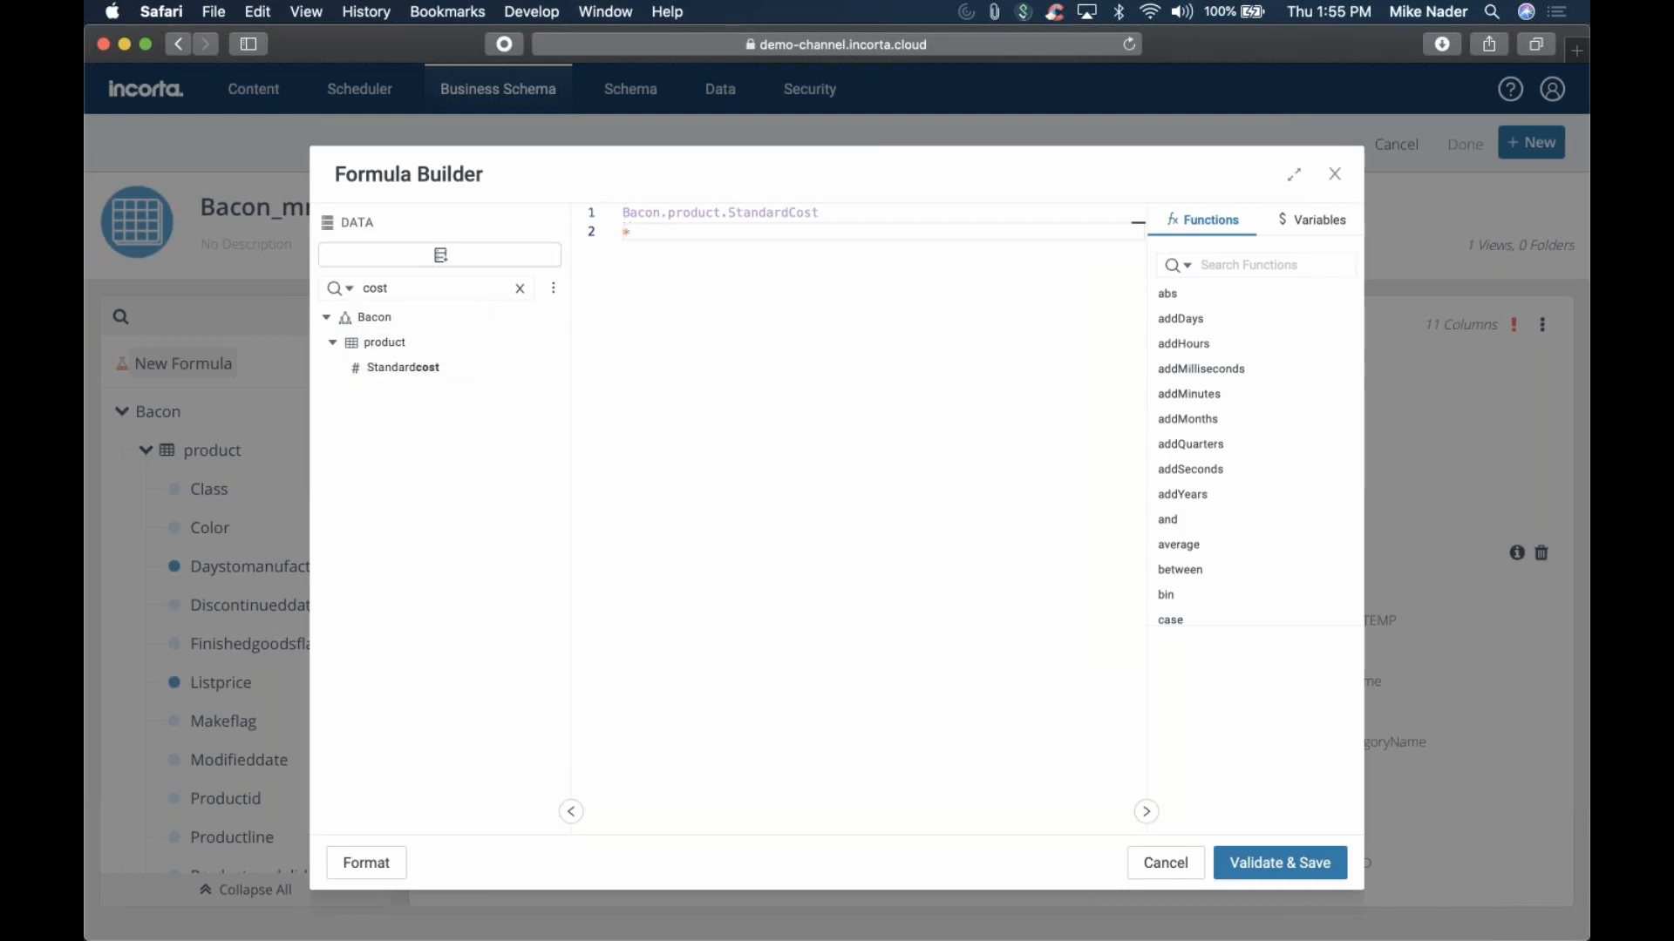
pyautogui.press('Return')
pyautogui.click(520, 288)
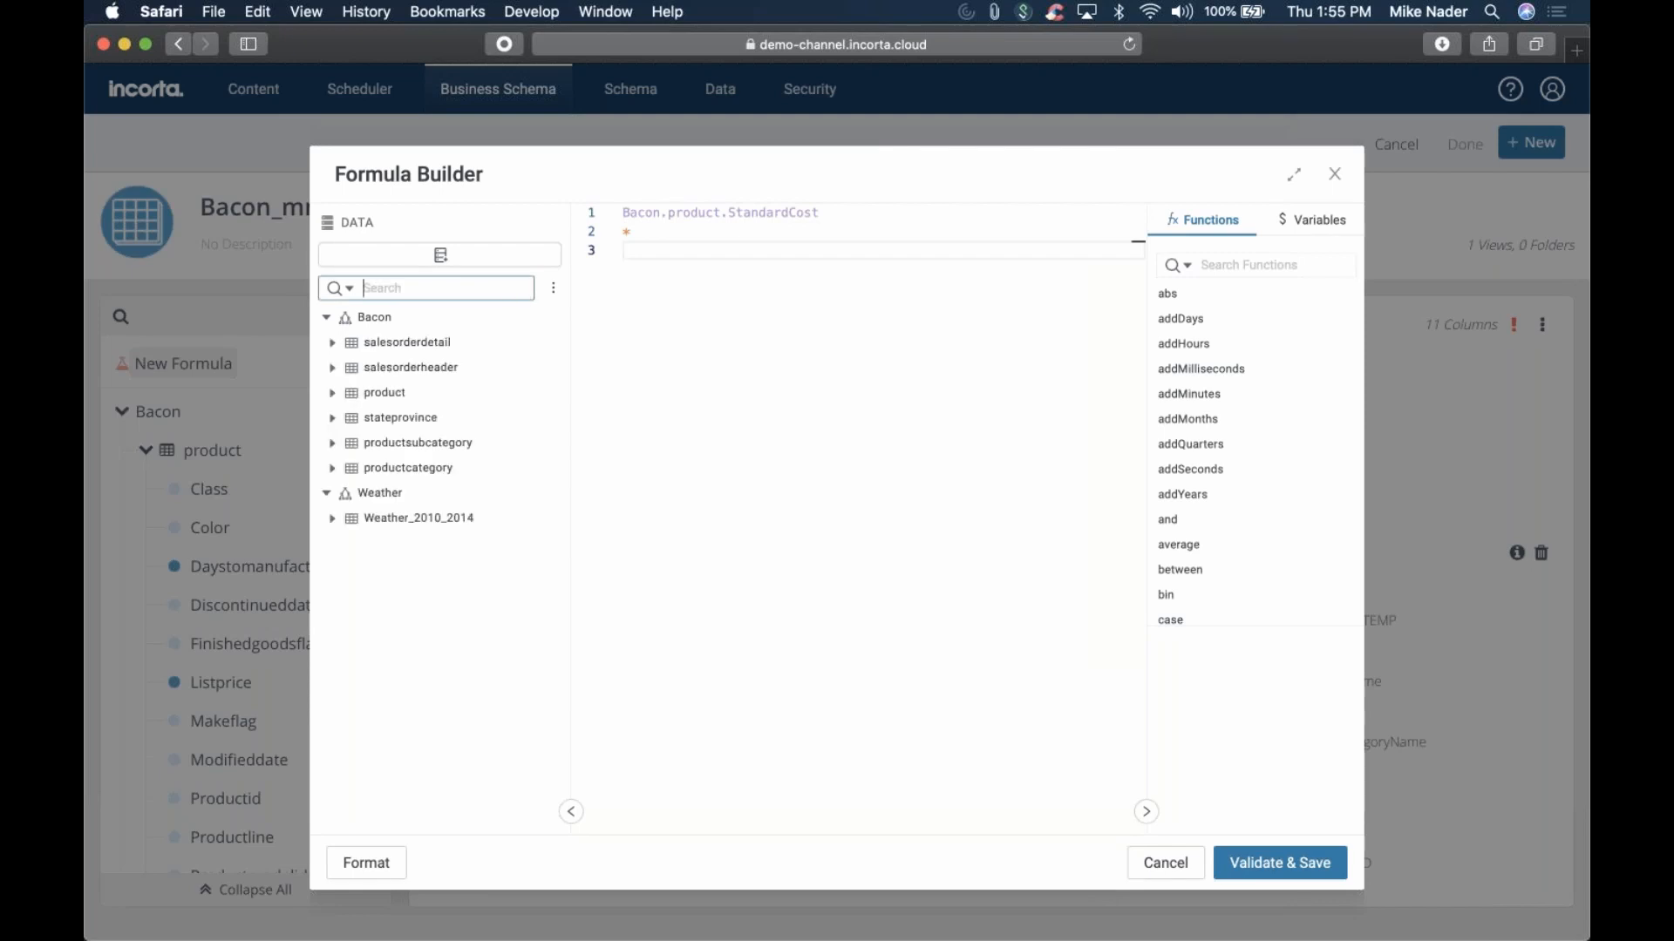
pyautogui.write('orderqty')
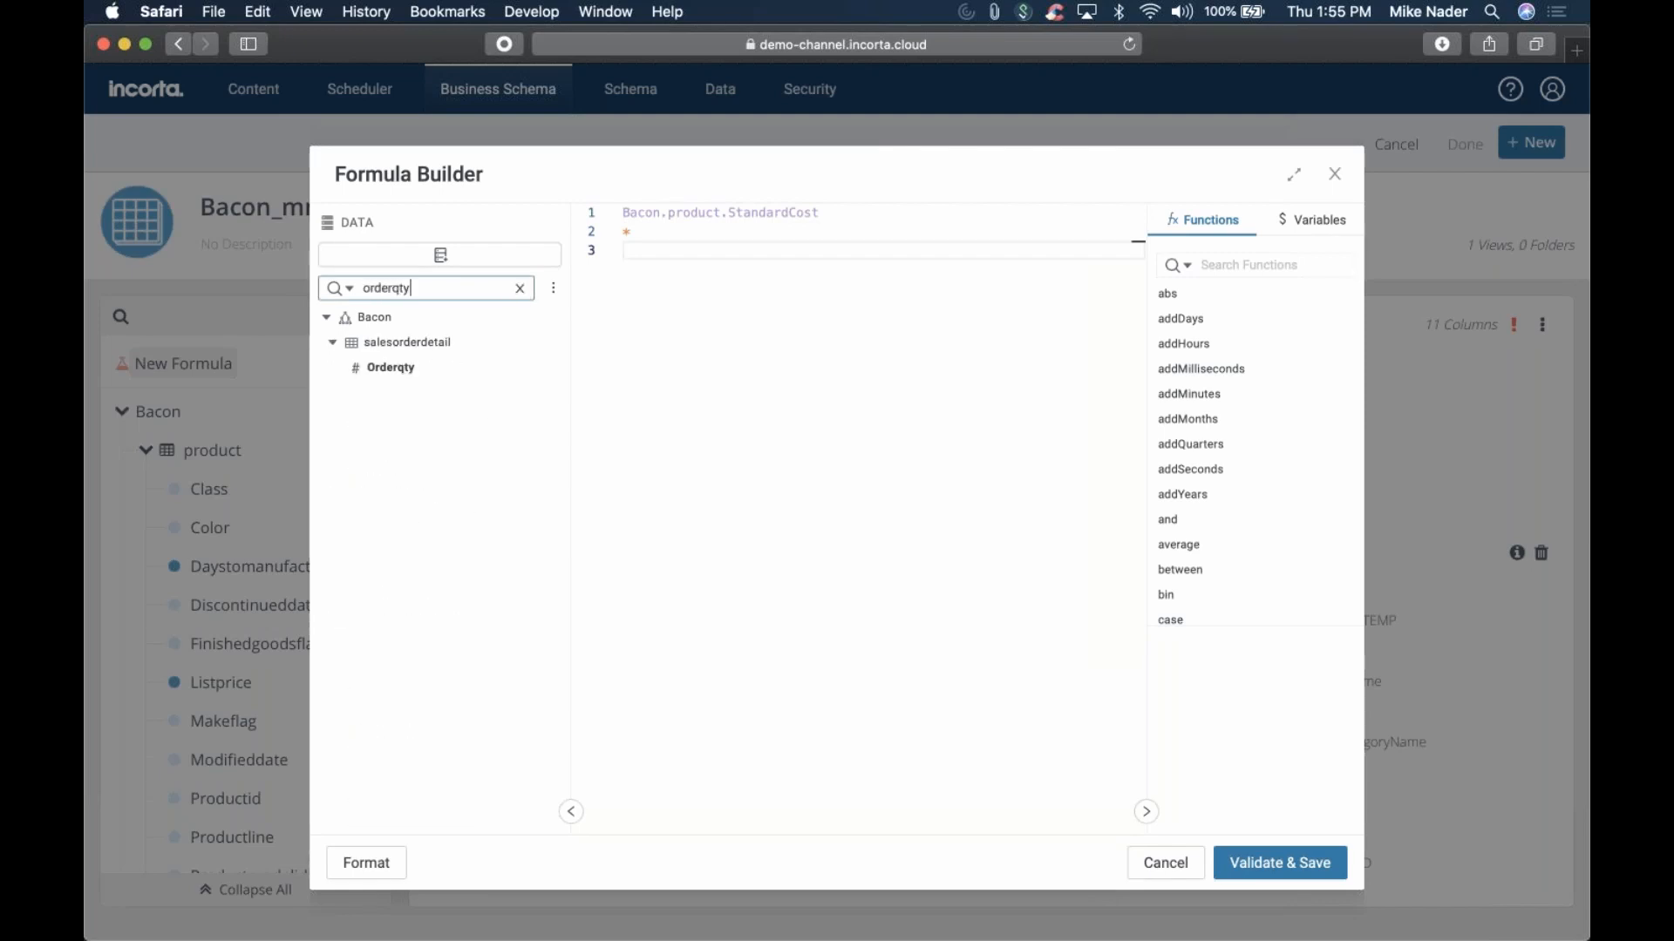
pyautogui.moveTo(388, 367); pyautogui.dragTo(724, 262)
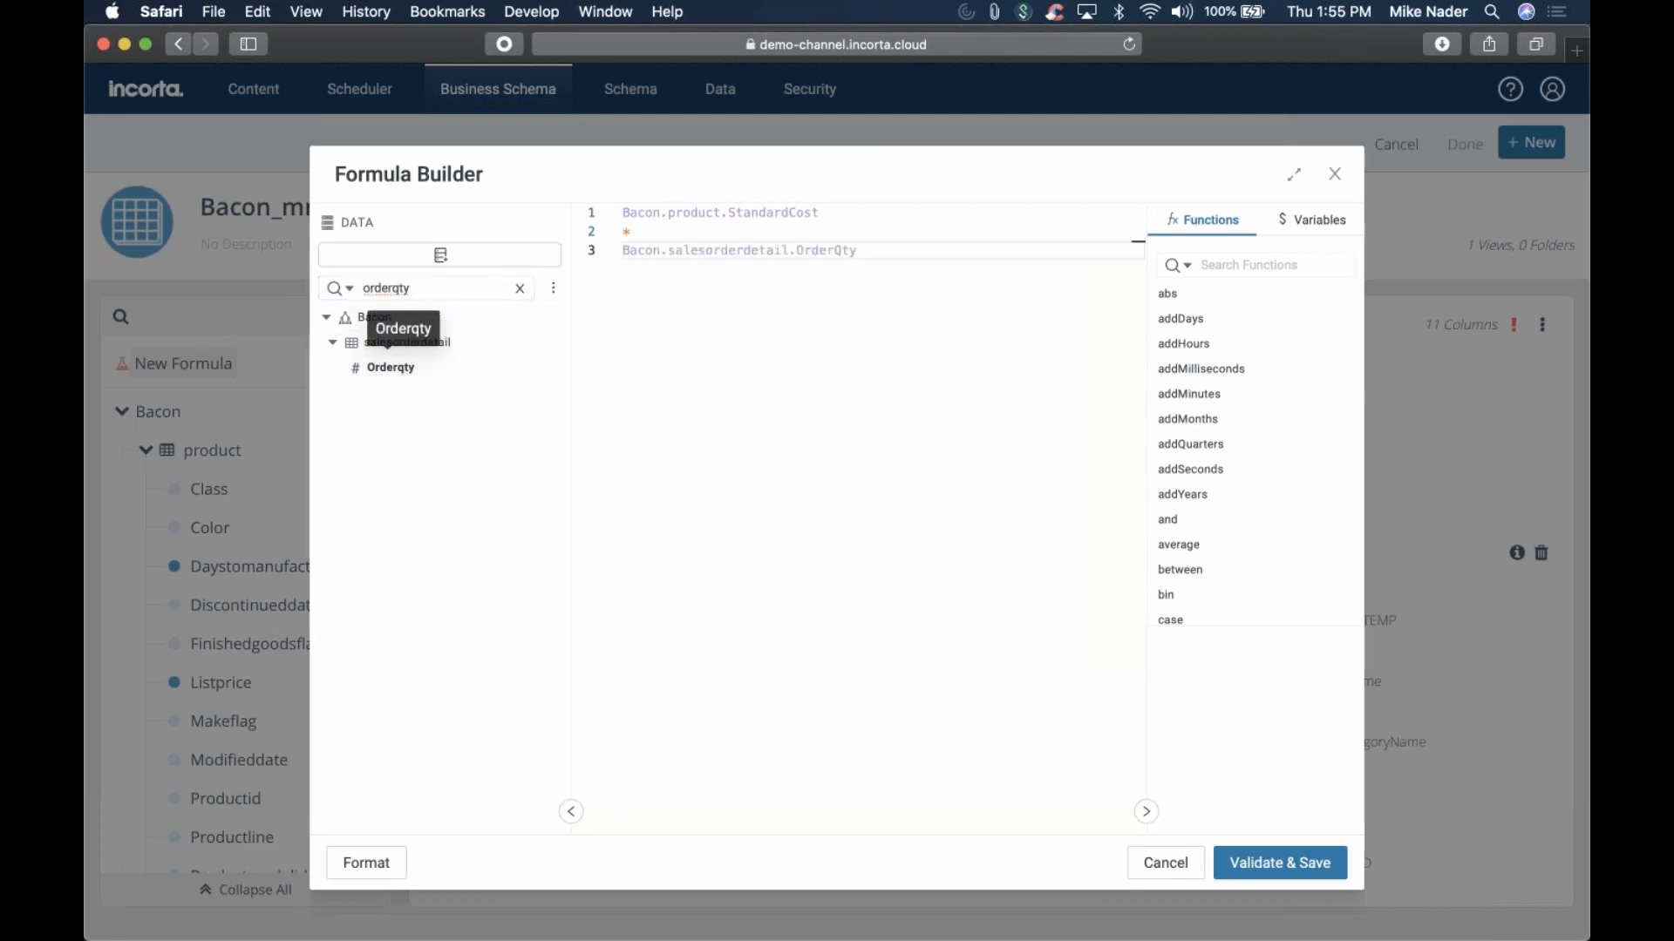
pyautogui.click(1272, 861)
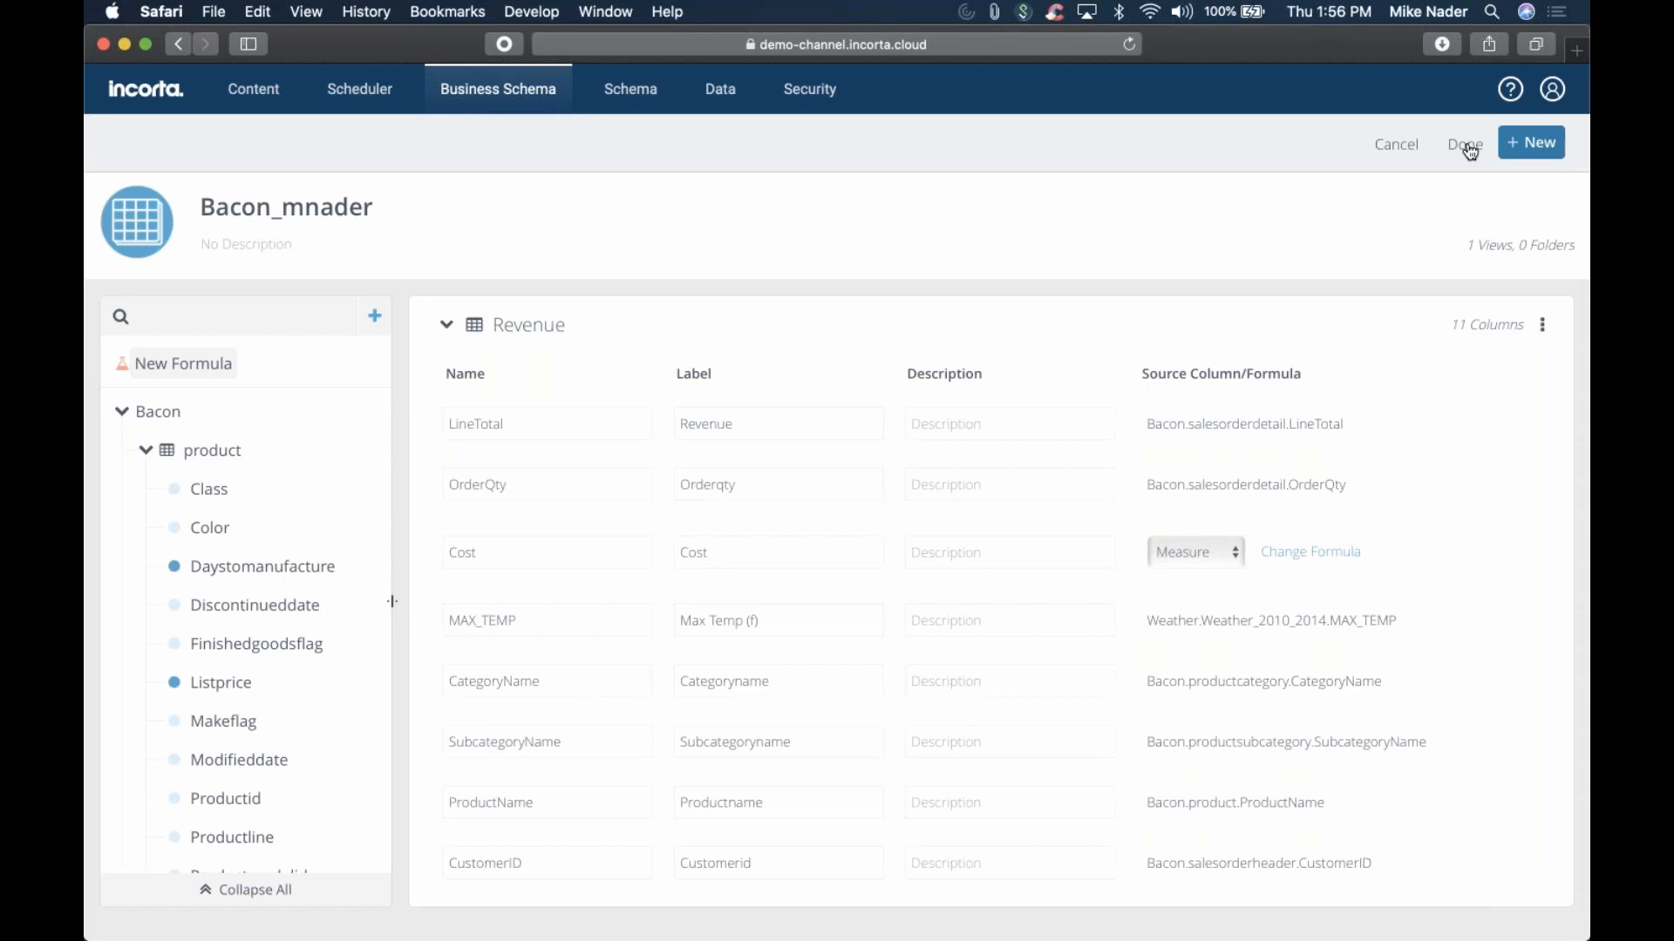
# Reopen the Cost formula and examine the available functions and variables, including the weekday function's description
pyautogui.click(1321, 561)
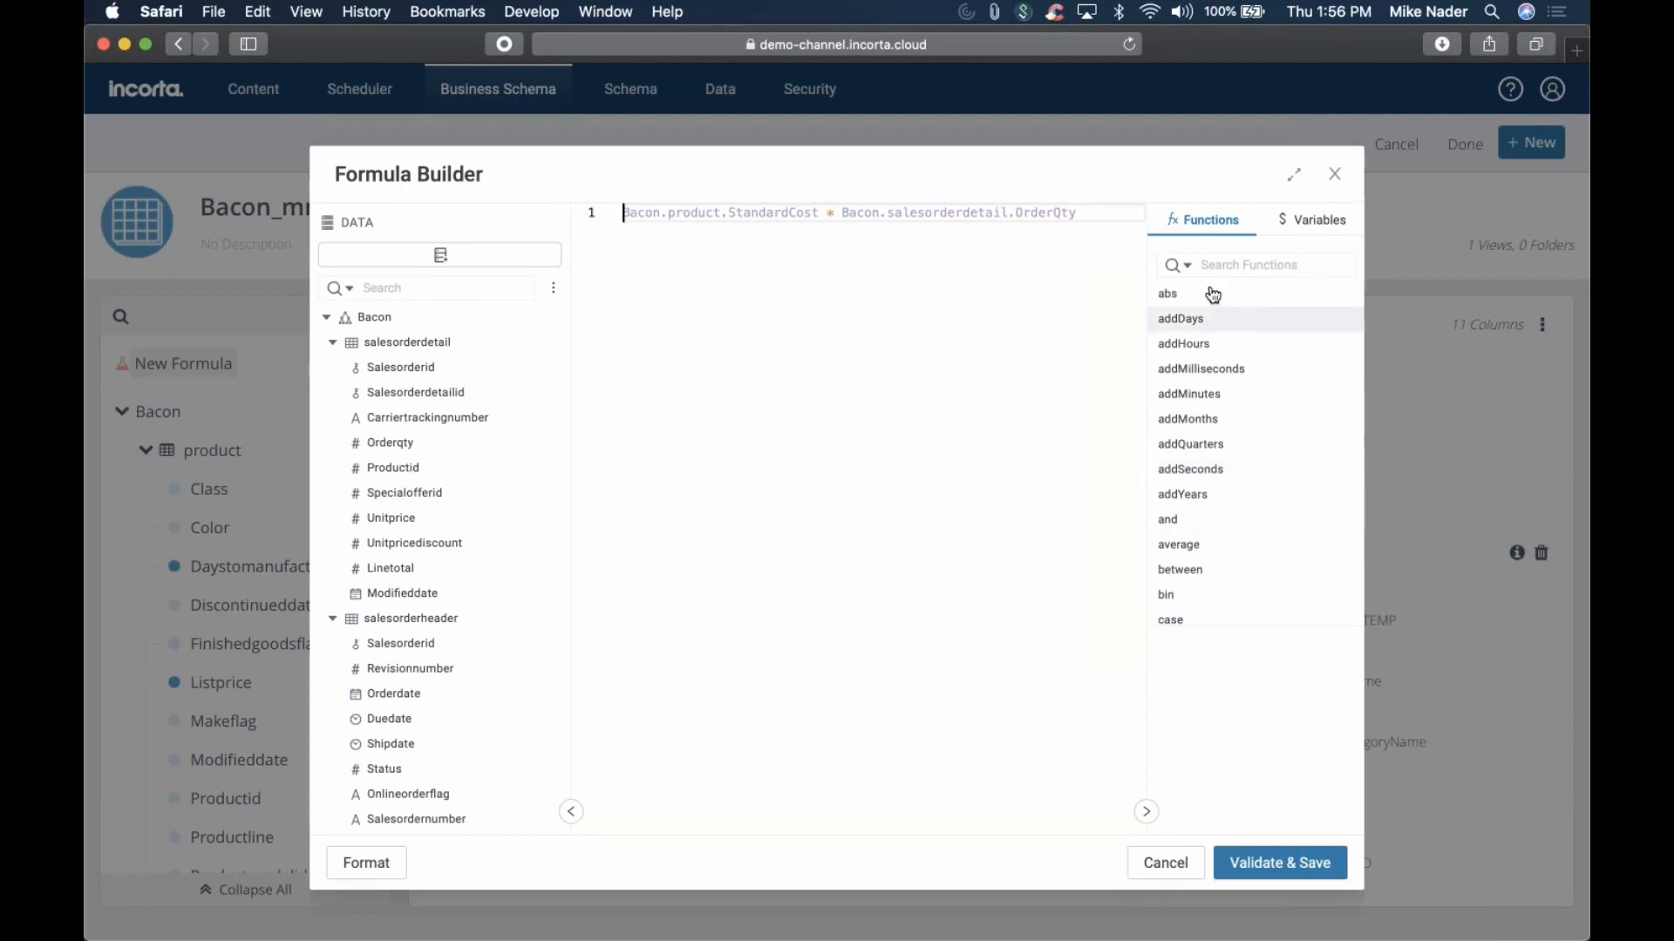
pyautogui.scroll(-3, 1204, 531)
pyautogui.scroll(-8, 1204, 531)
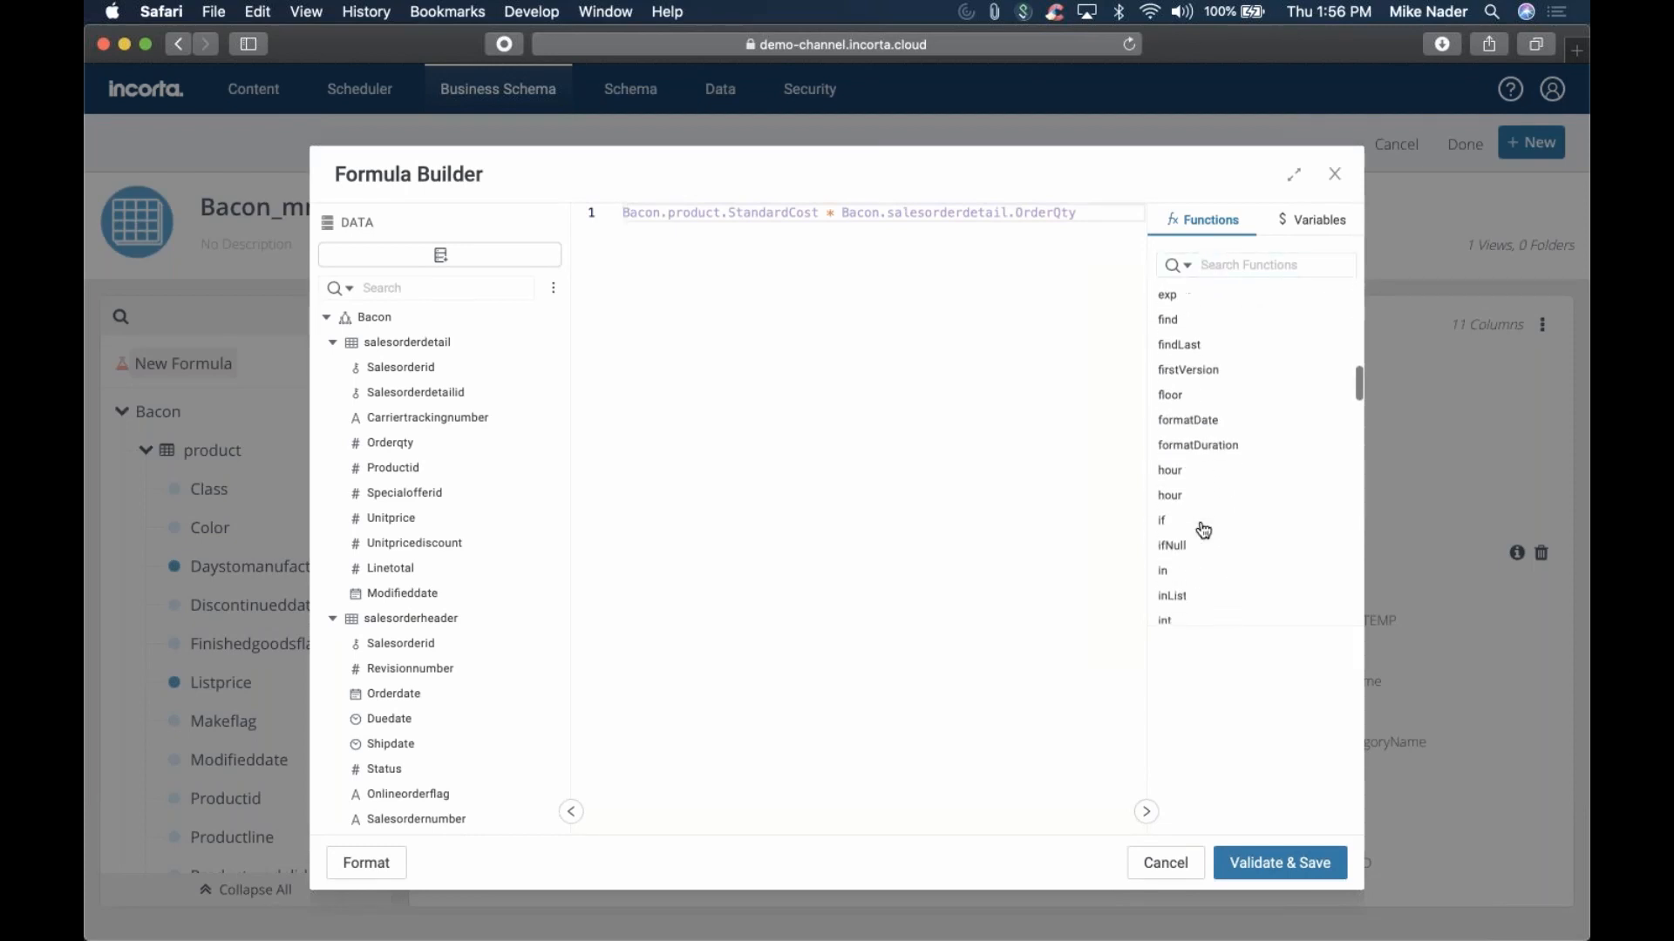
pyautogui.scroll(-3, 1204, 531)
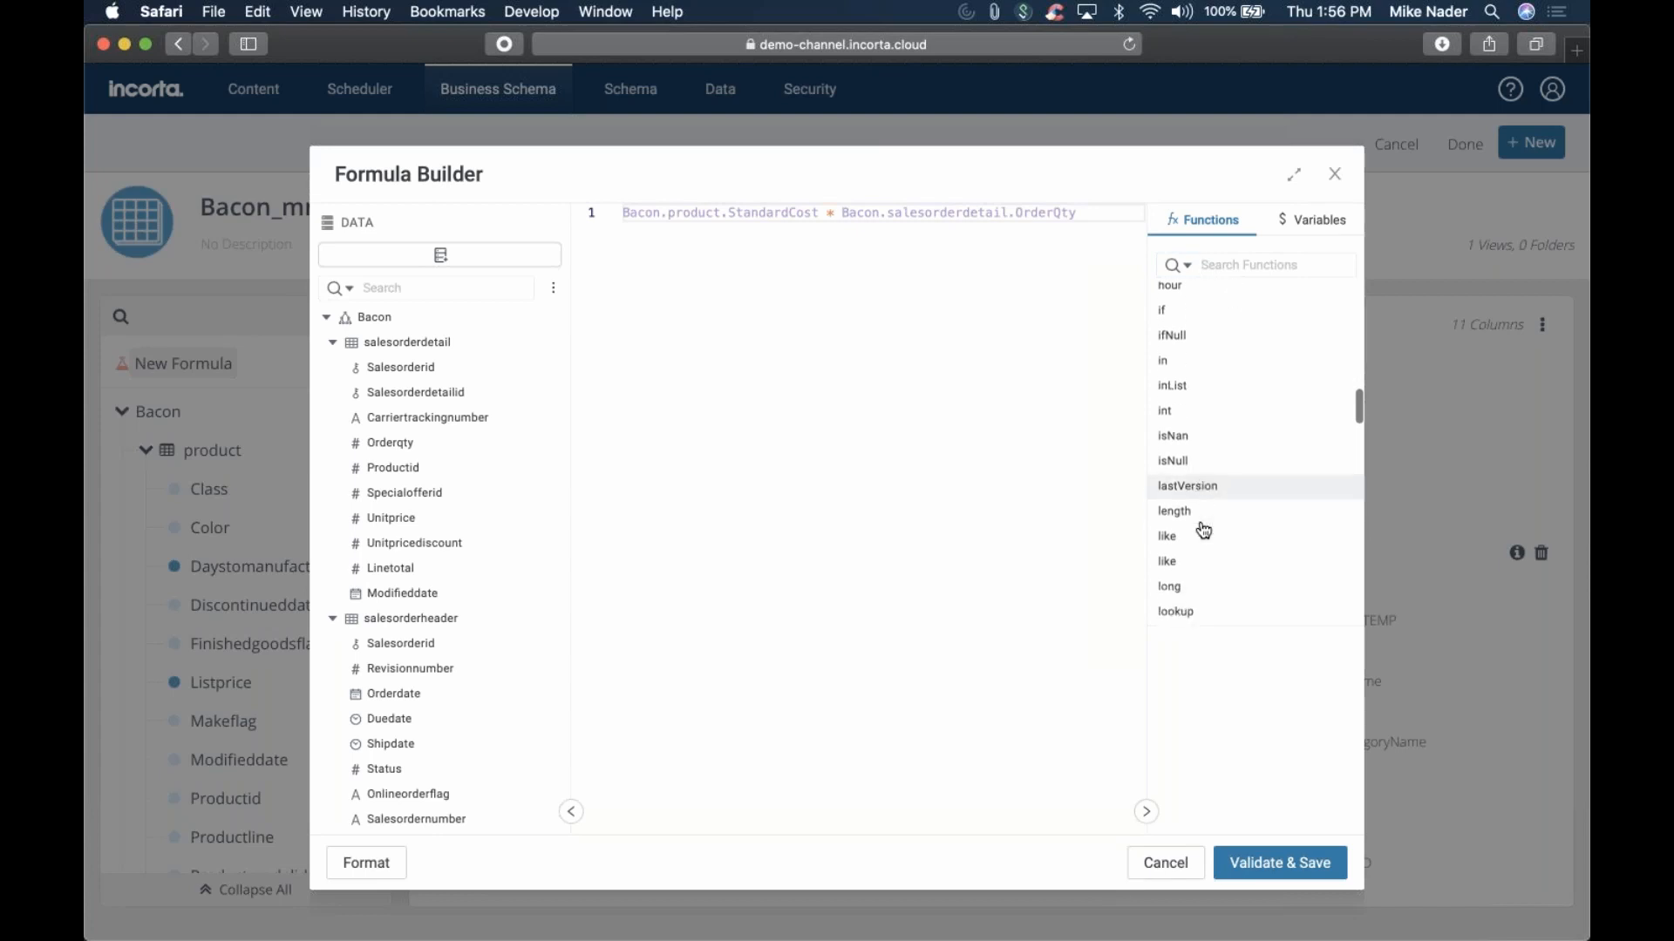
pyautogui.scroll(-5, 1203, 531)
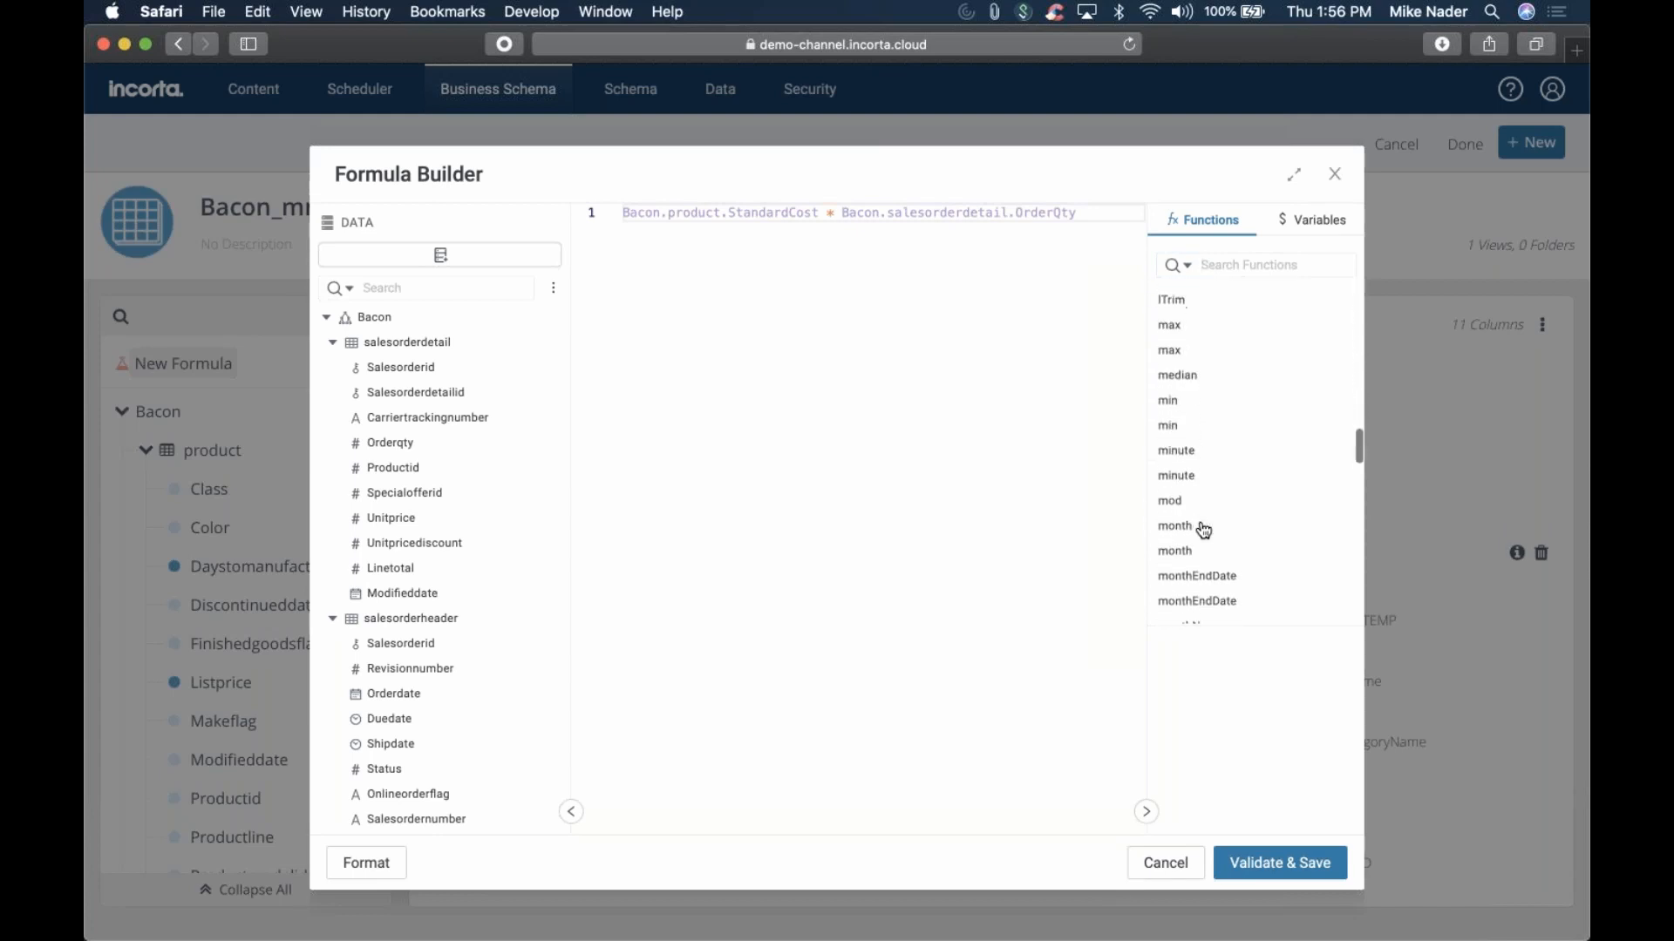
pyautogui.scroll(-10, 1204, 531)
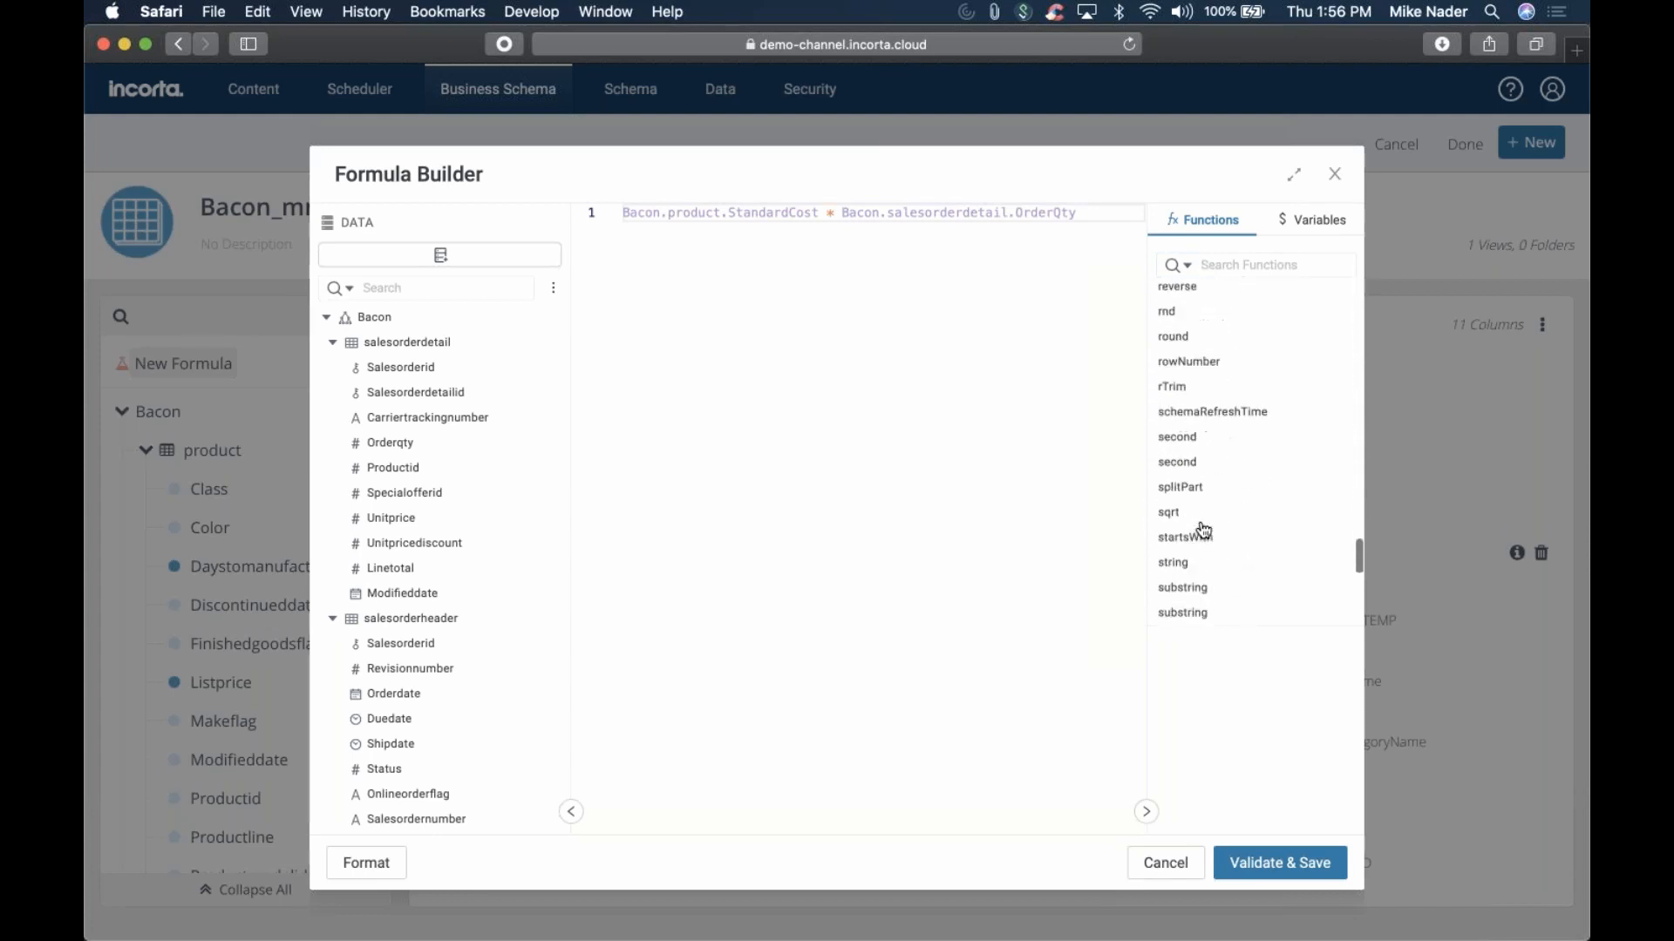
pyautogui.scroll(-5, 1209, 489)
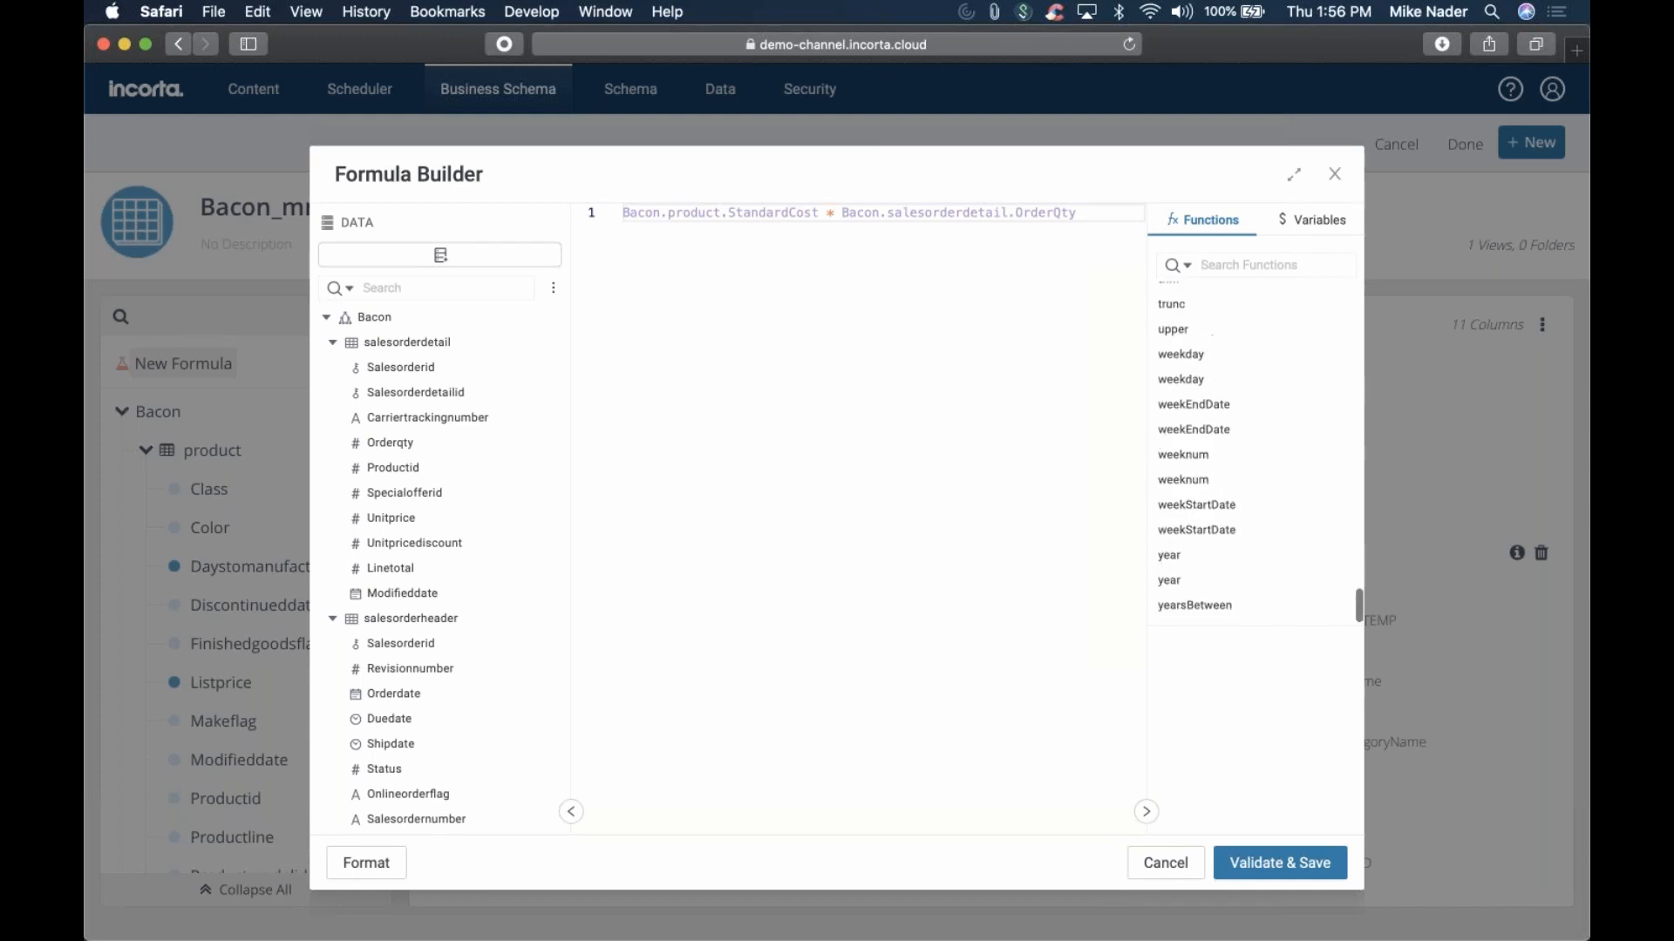
pyautogui.click(1312, 227)
pyautogui.scroll(-6, 1251, 512)
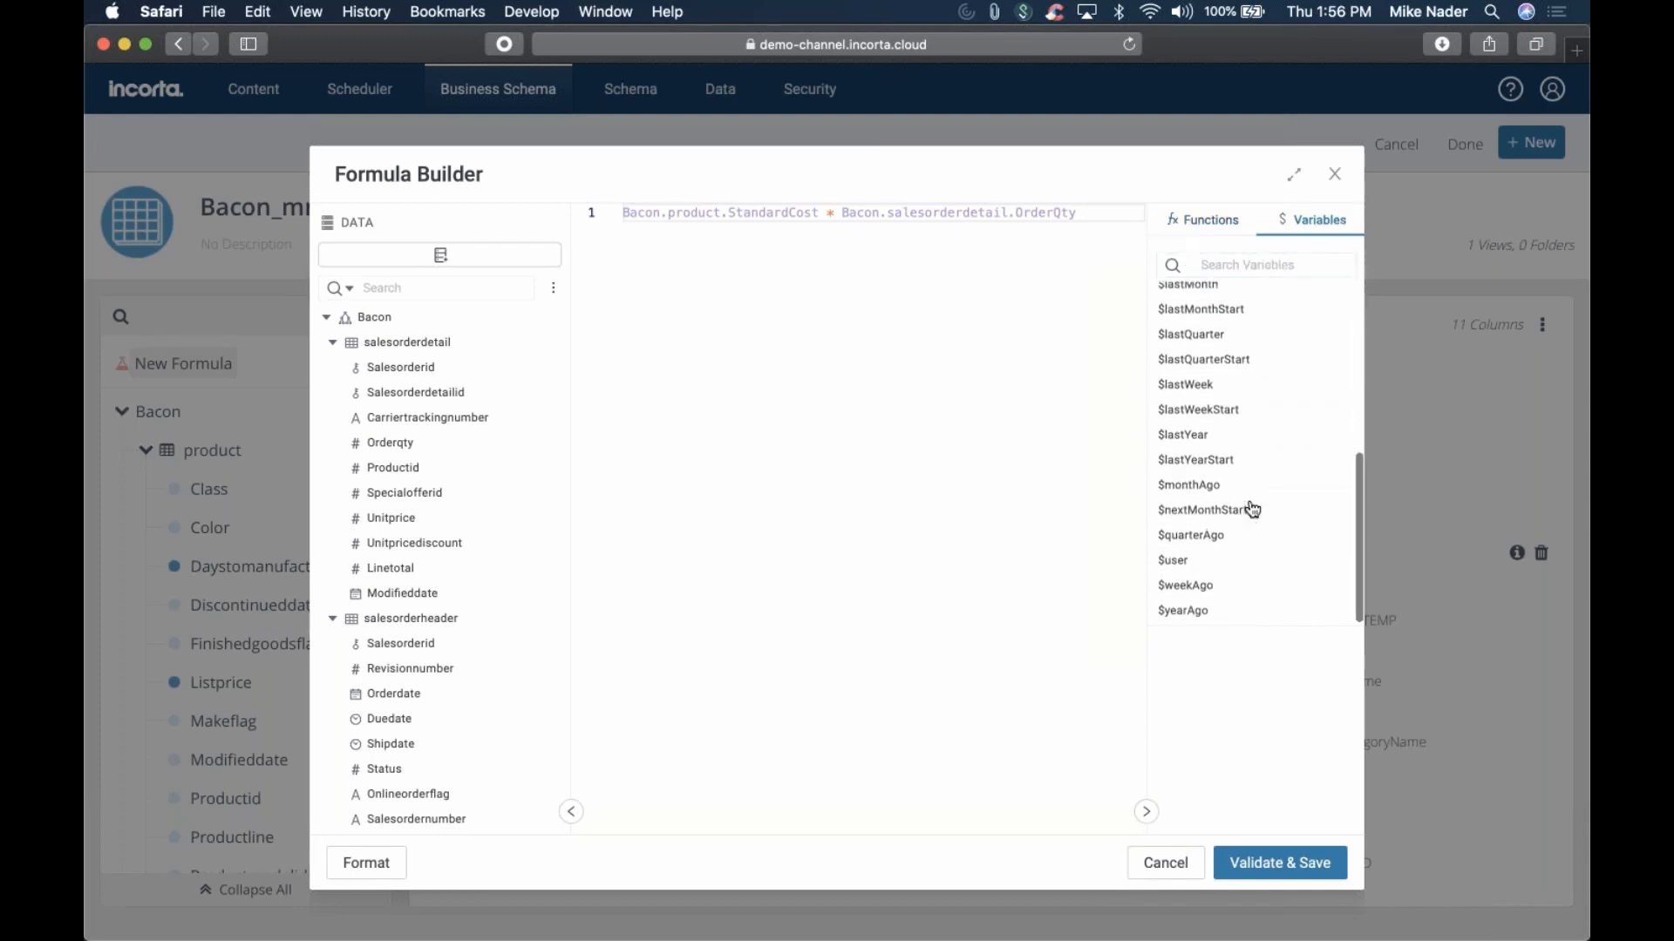
pyautogui.scroll(6, 1253, 510)
pyautogui.click(1205, 225)
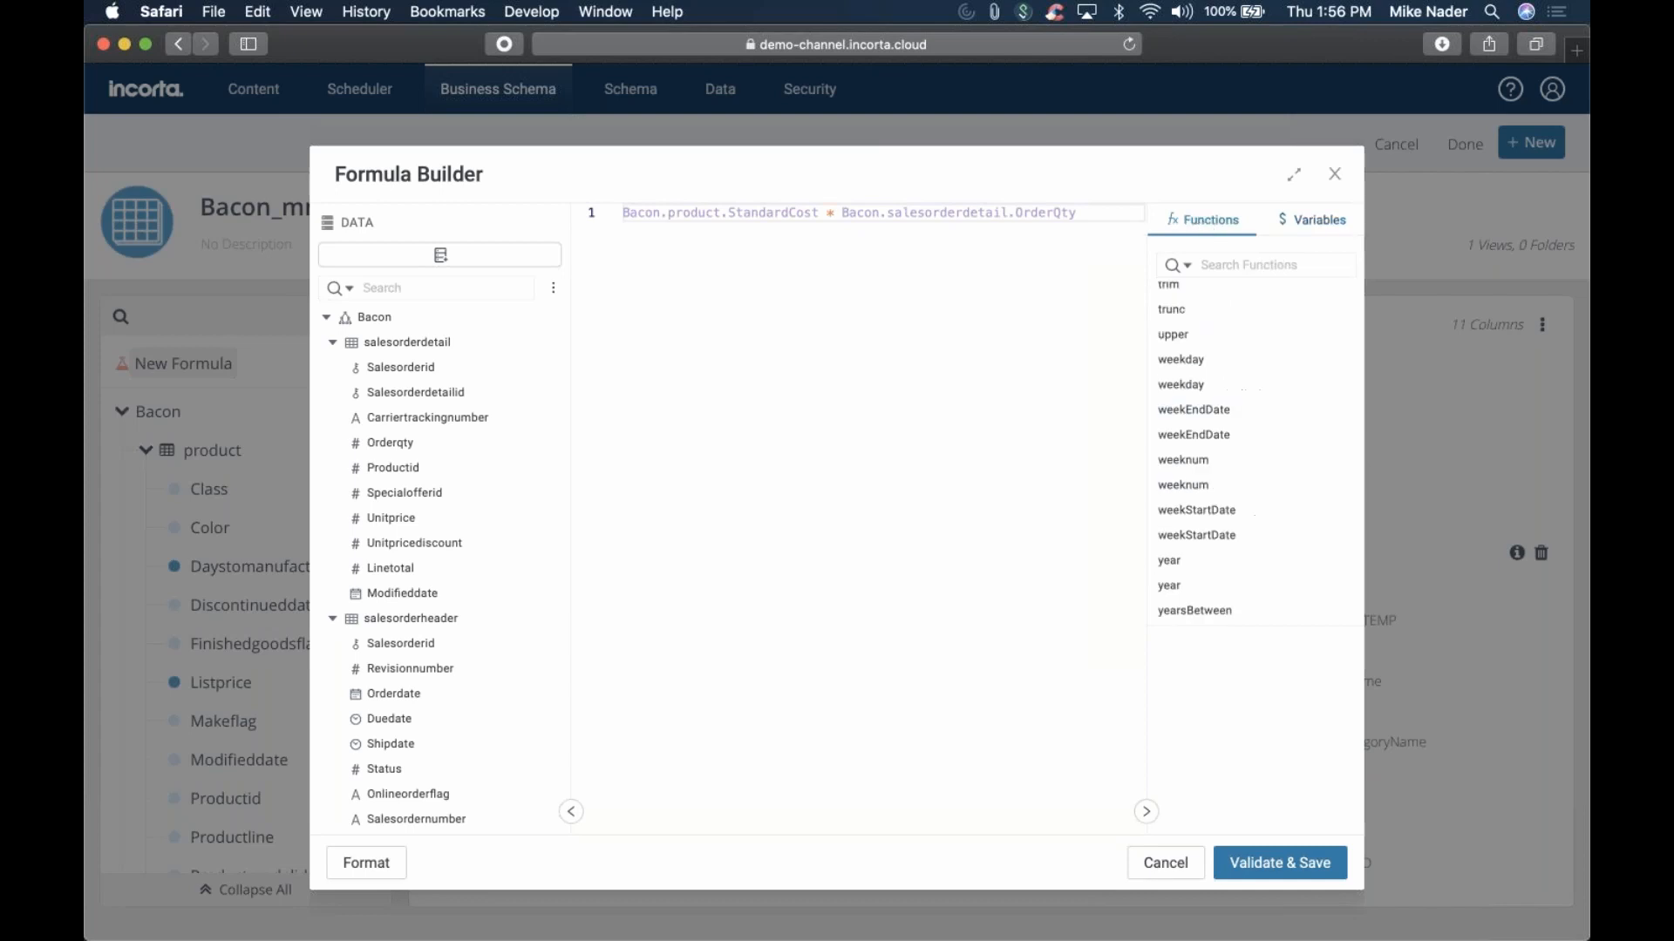
pyautogui.click(1186, 382)
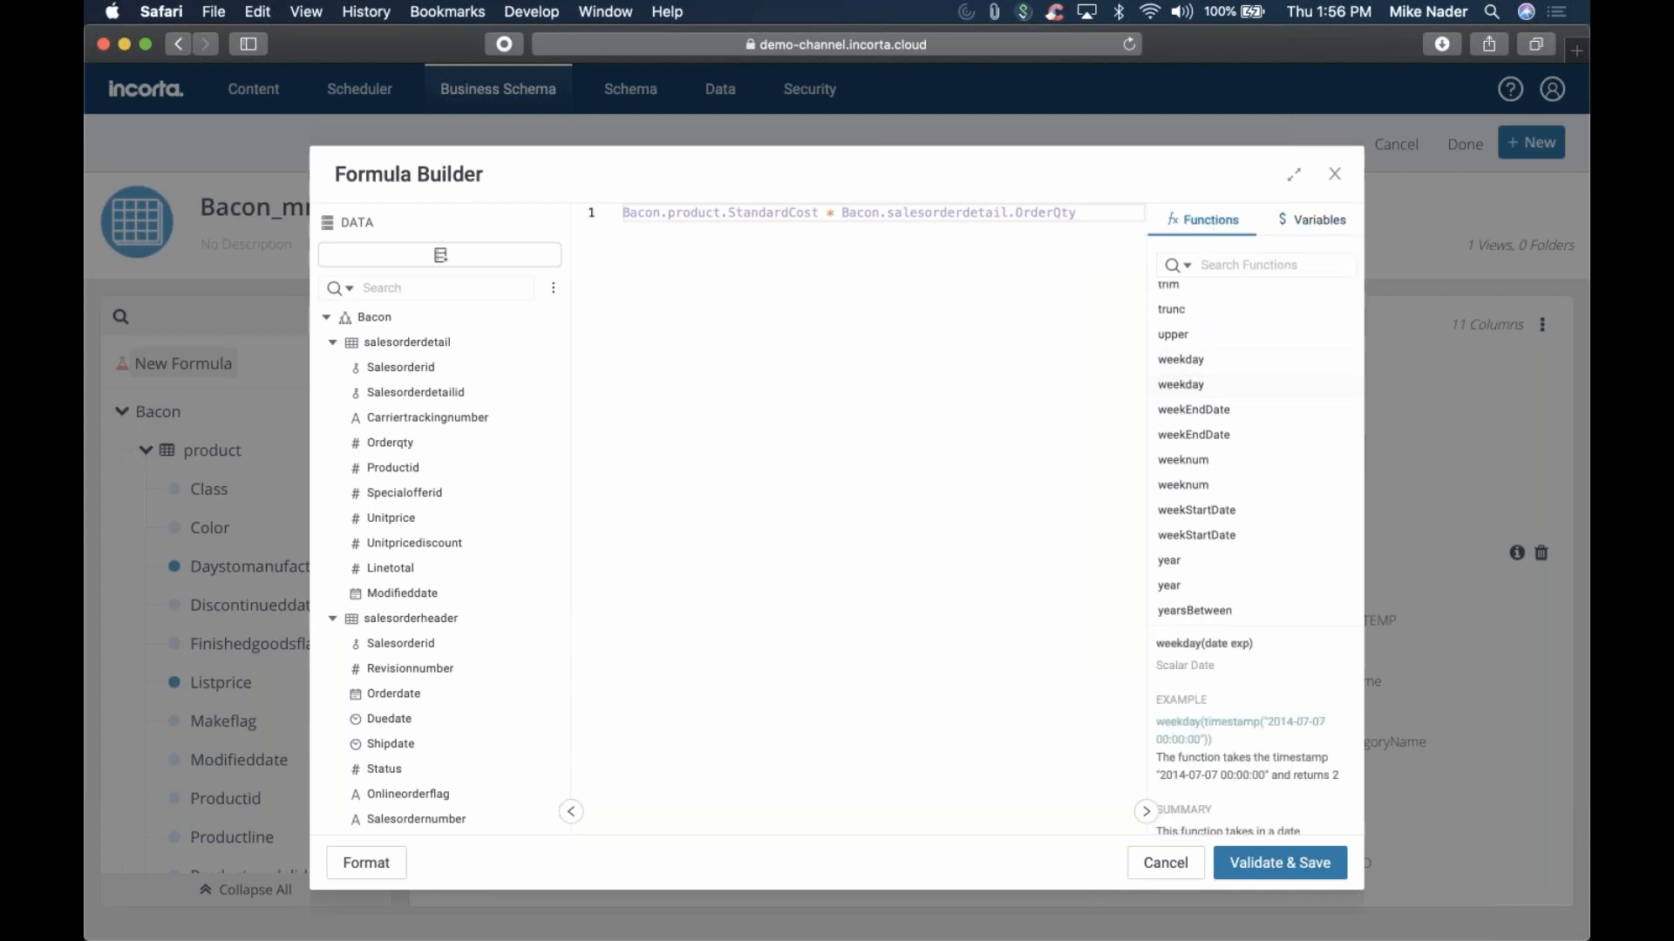
pyautogui.scroll(-3, 1211, 761)
# Try inserting the suggested orderBy function on line 5 below the Cost formula, and discard the formula edits
pyautogui.click(1085, 218)
pyautogui.press('Return')
pyautogui.press('Return')
pyautogui.press('Return')
pyautogui.press('Return')
pyautogui.write('order')
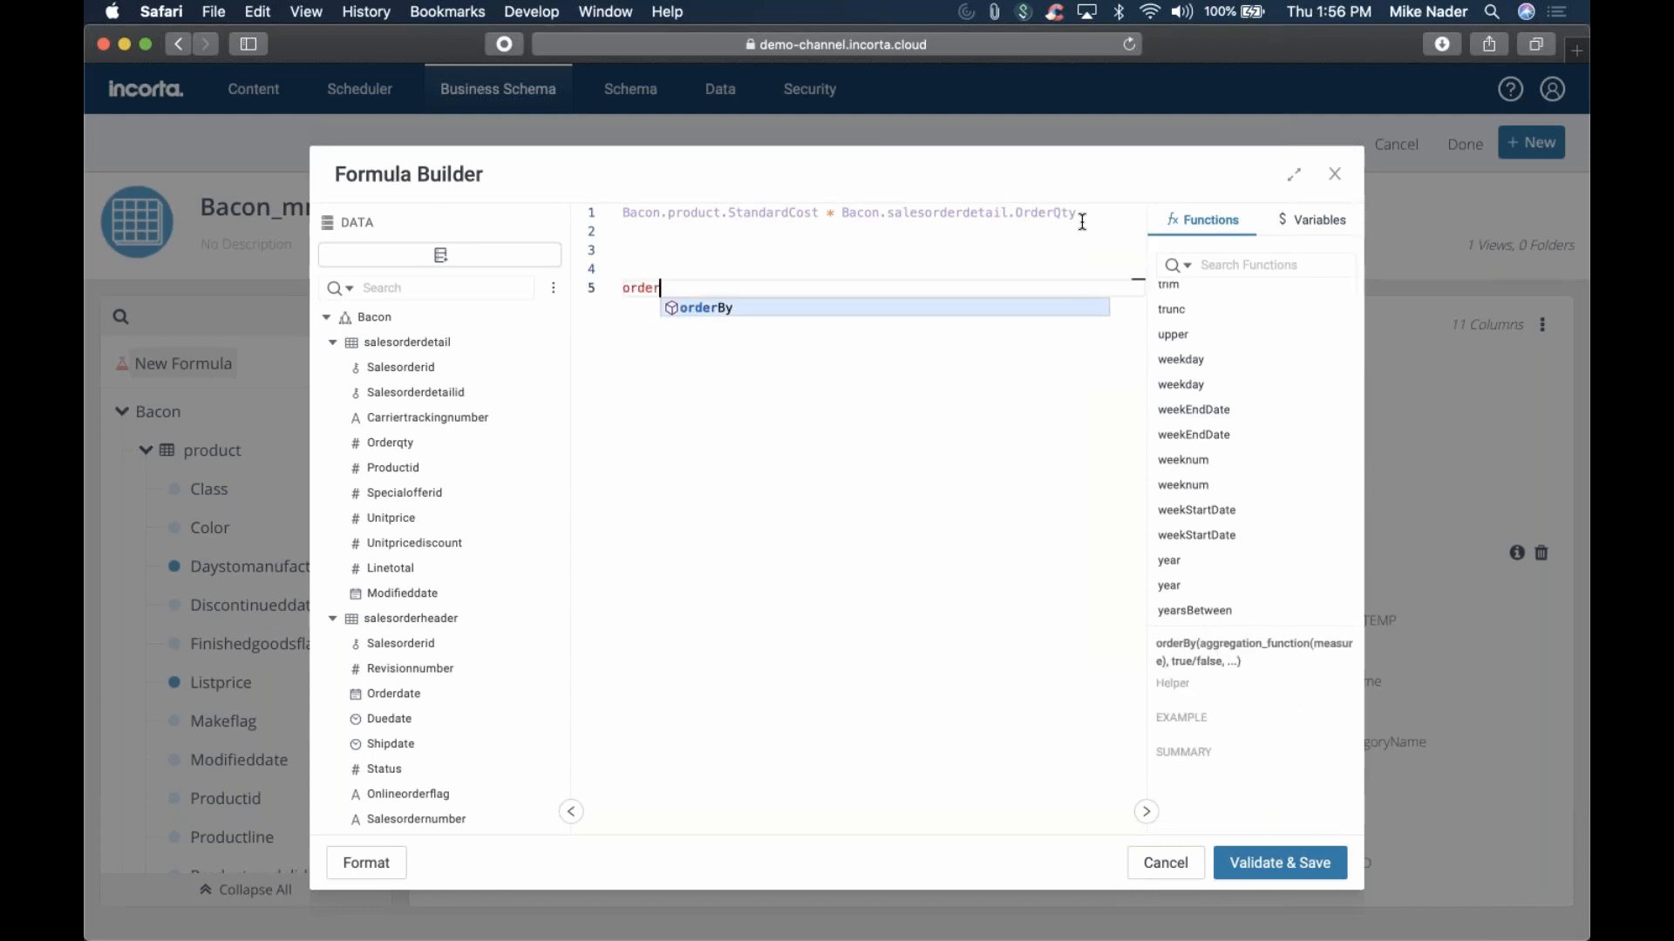
pyautogui.click(707, 310)
pyautogui.click(1051, 288)
pyautogui.moveTo(1052, 288); pyautogui.dragTo(556, 288)
pyautogui.write('order')
pyautogui.press('Escape')
pyautogui.press('BackSpace')
pyautogui.press('BackSpace')
pyautogui.press('BackSpace')
pyautogui.press('BackSpace')
pyautogui.press('BackSpace')
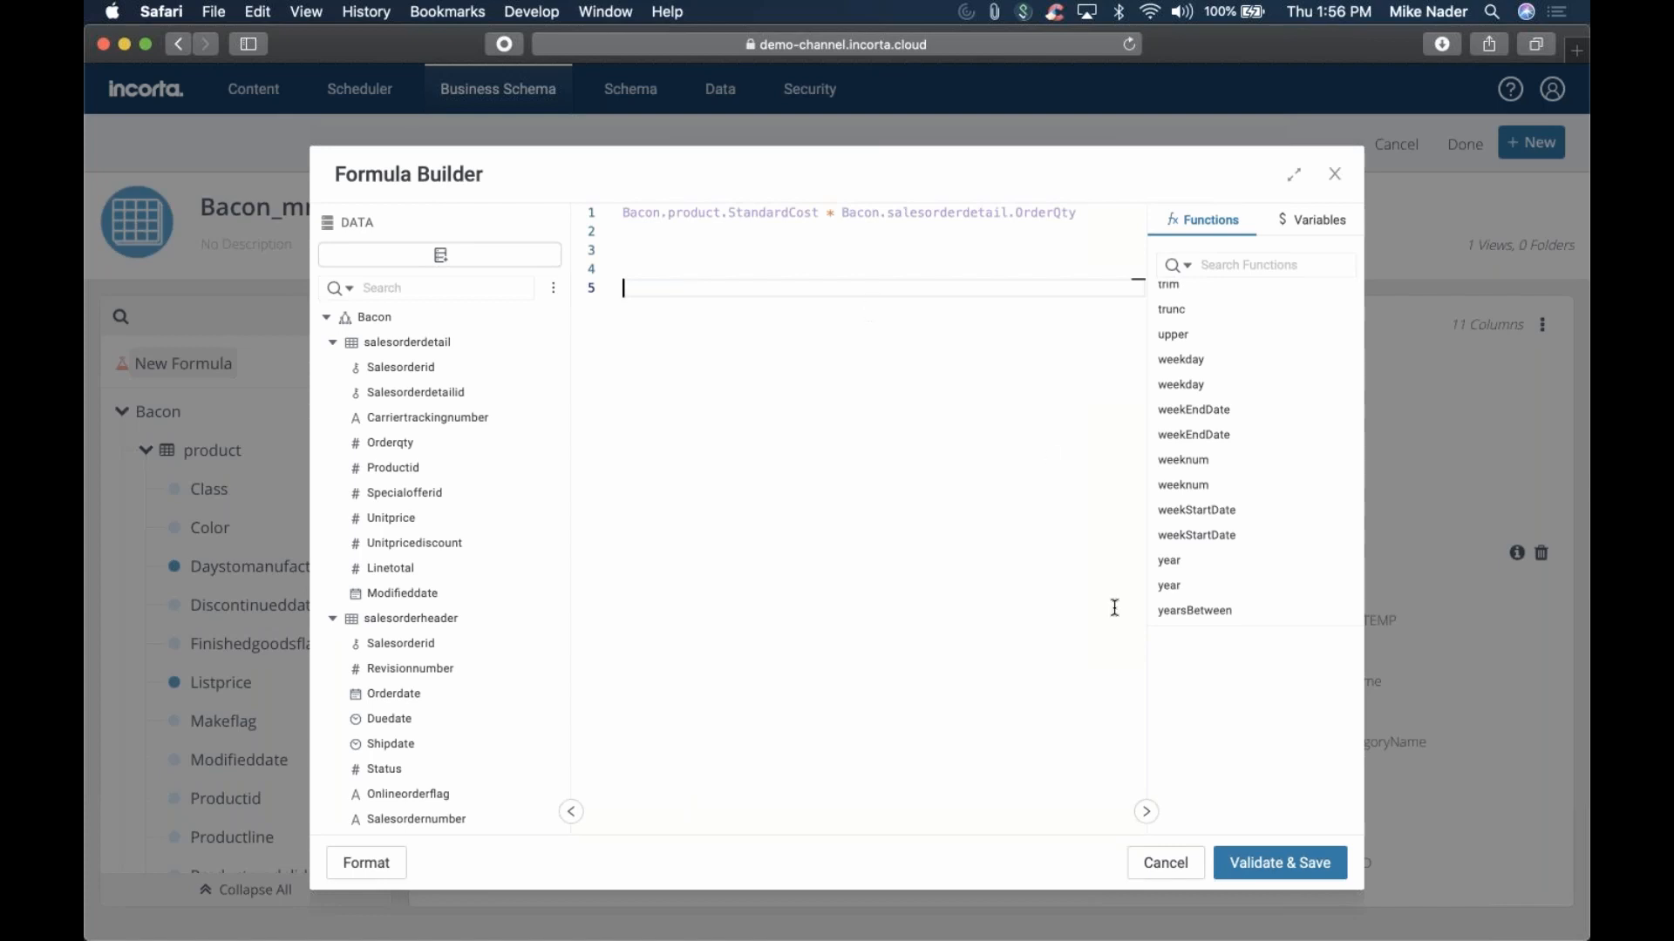
pyautogui.click(1178, 863)
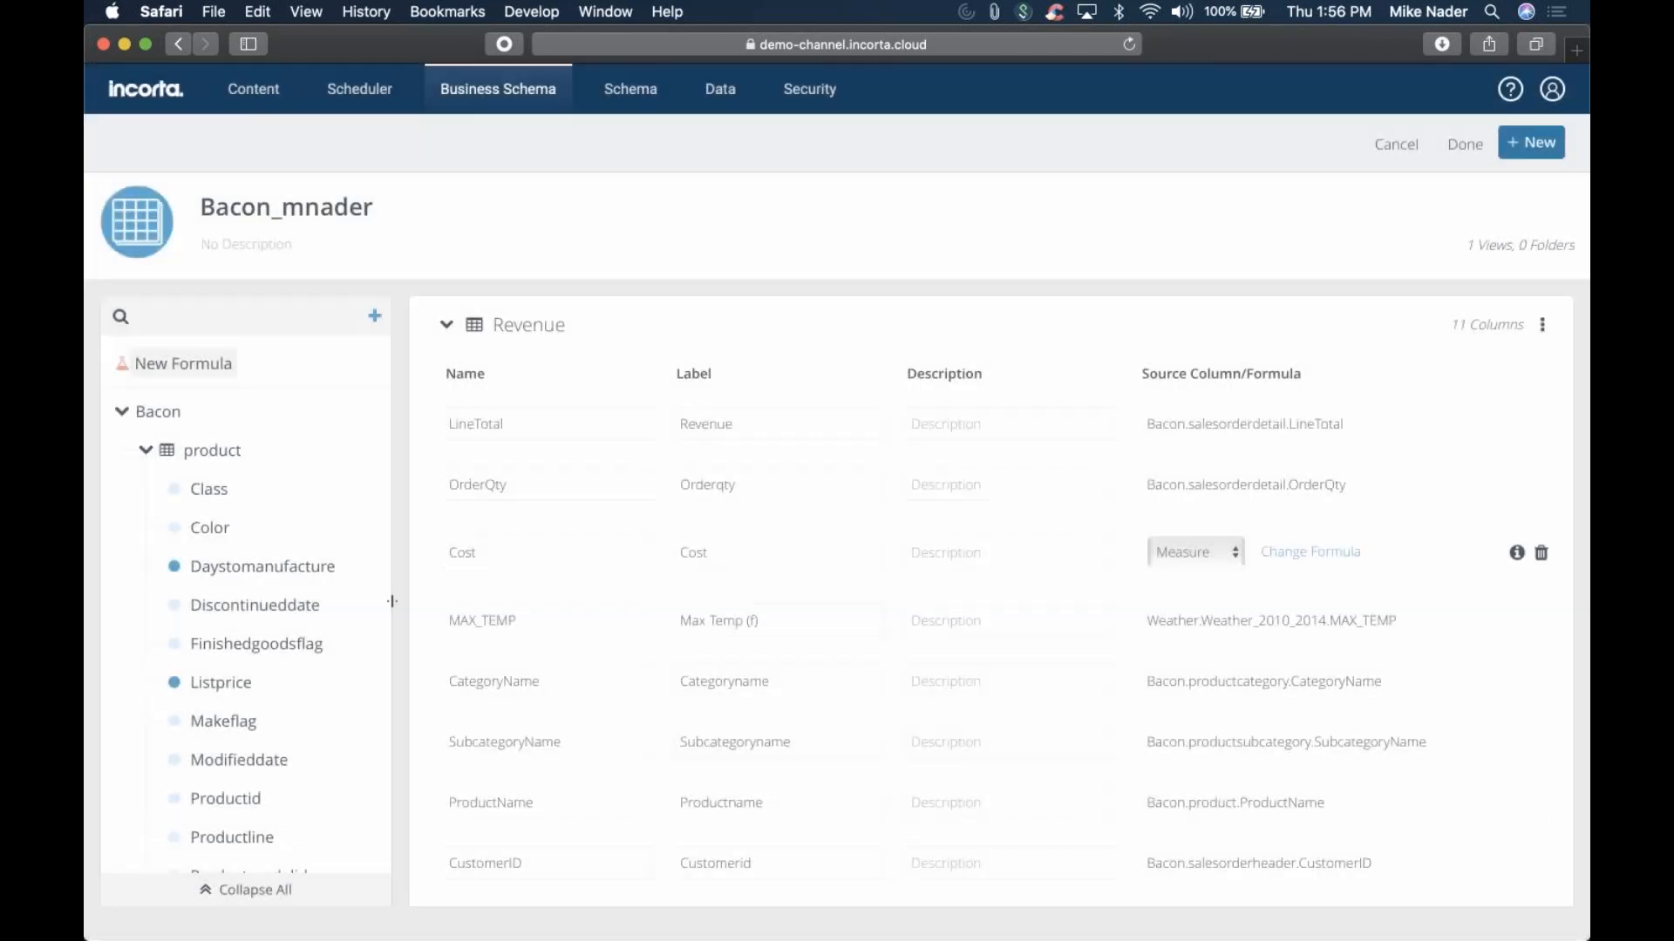
# Finish editing the Revenue view and return to the Content home page
pyautogui.click(1452, 150)
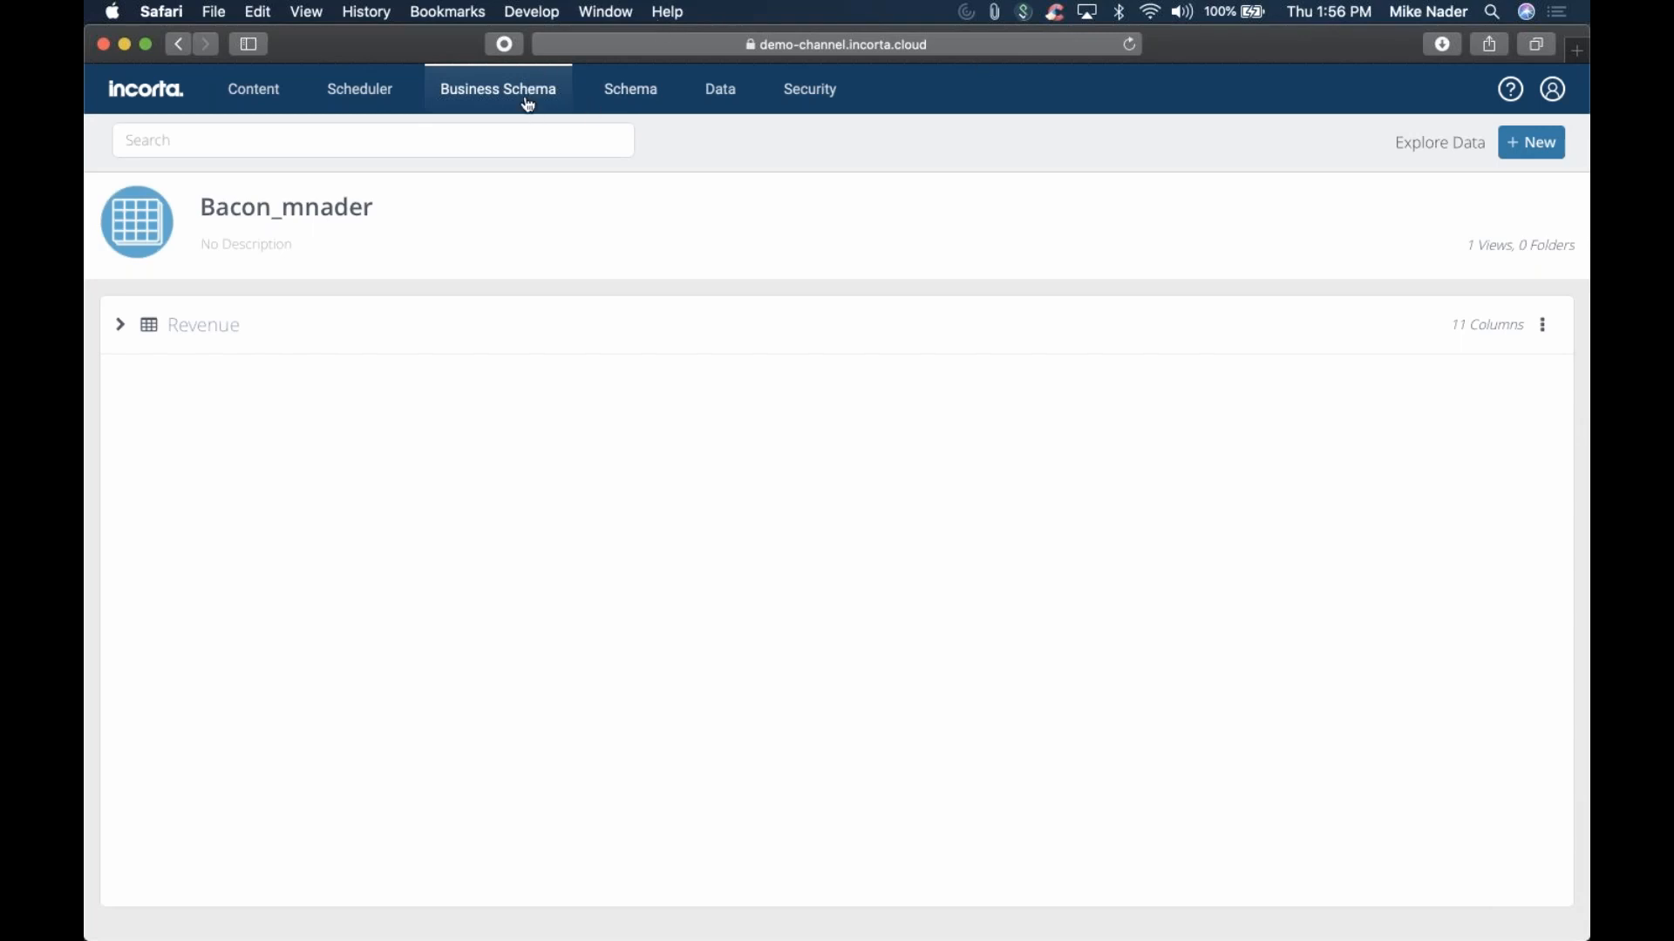
pyautogui.click(258, 98)
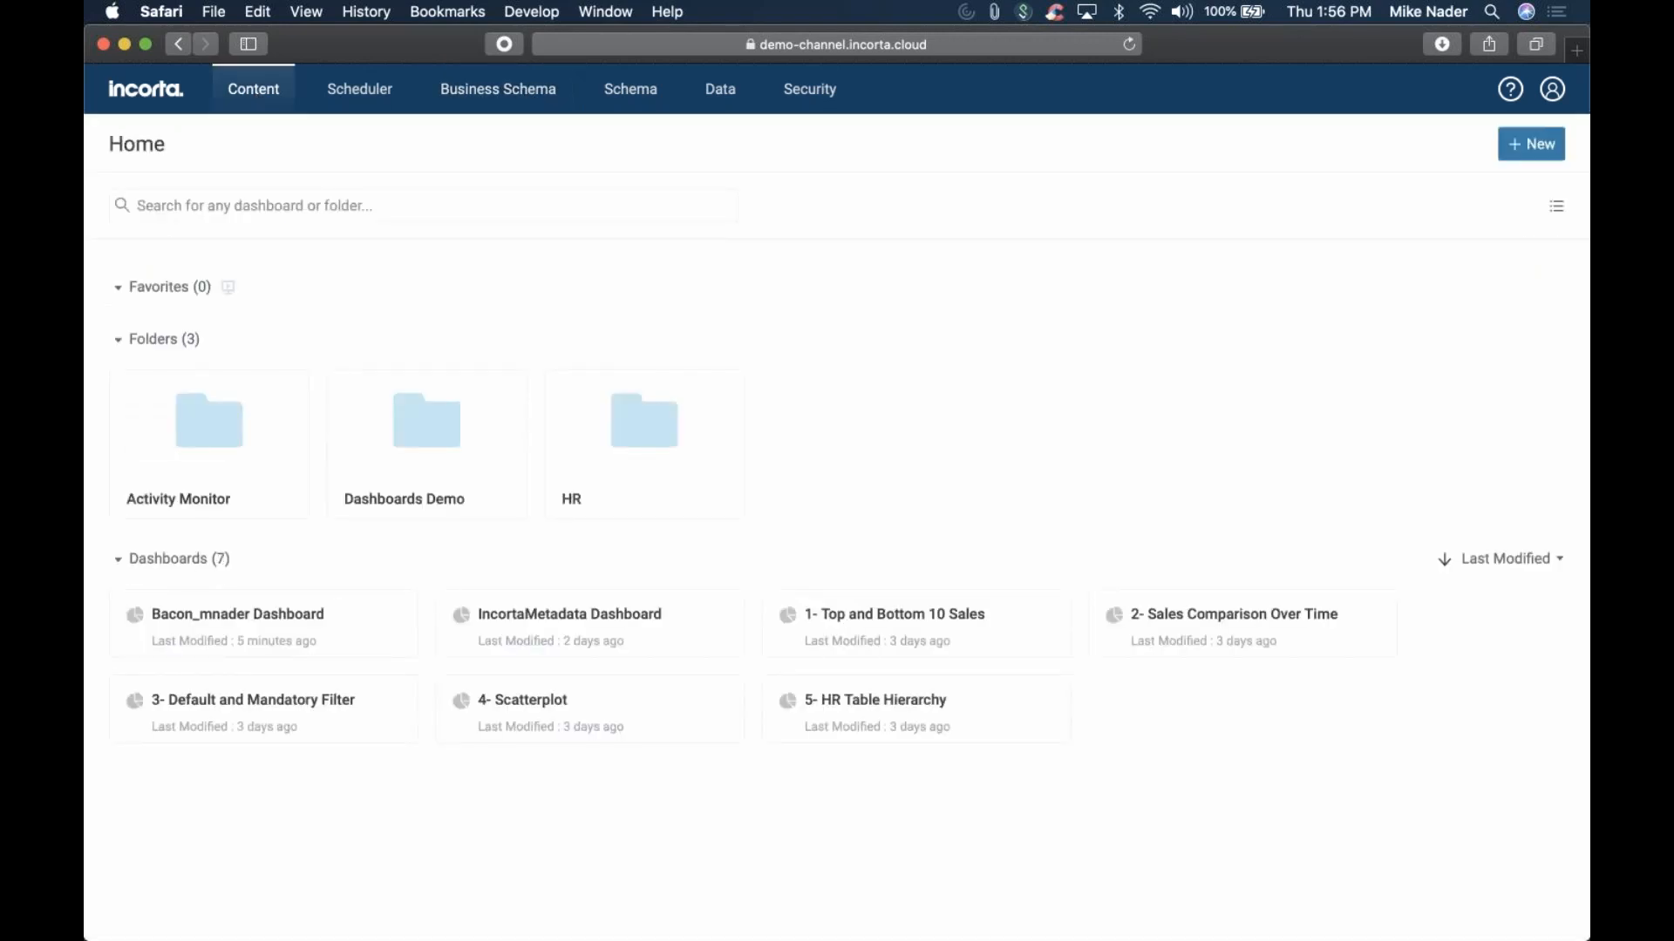
# Open the Bacon dashboard and add a new insight to it using the KPI visualization
pyautogui.click(272, 620)
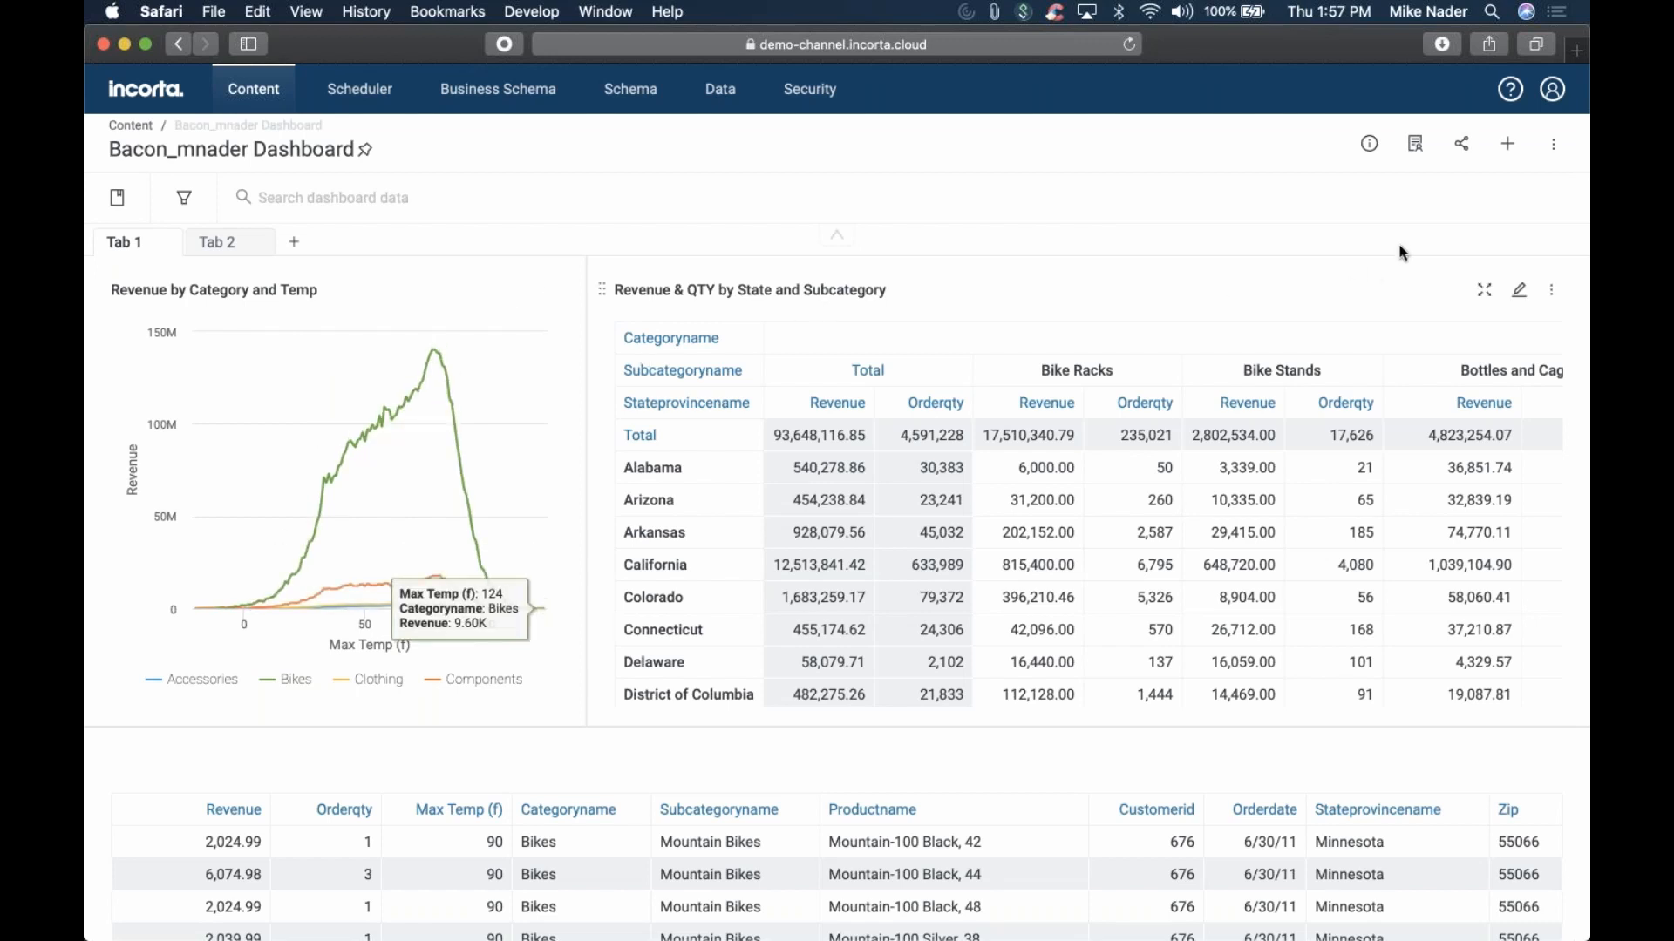
pyautogui.click(1509, 145)
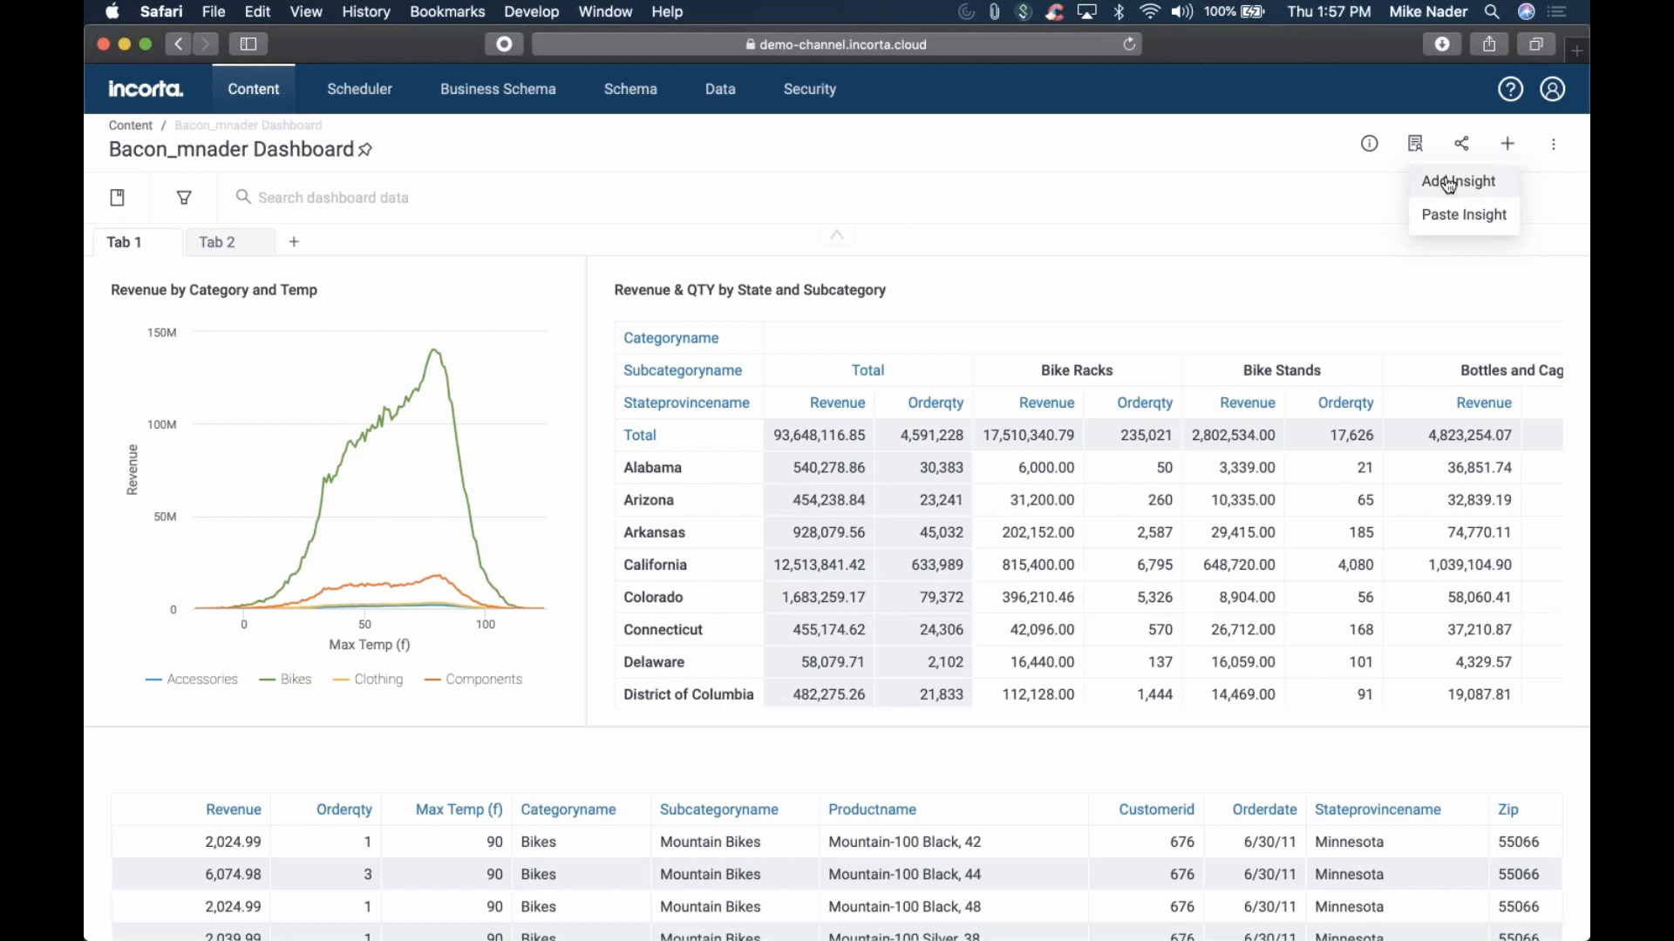
pyautogui.click(1449, 183)
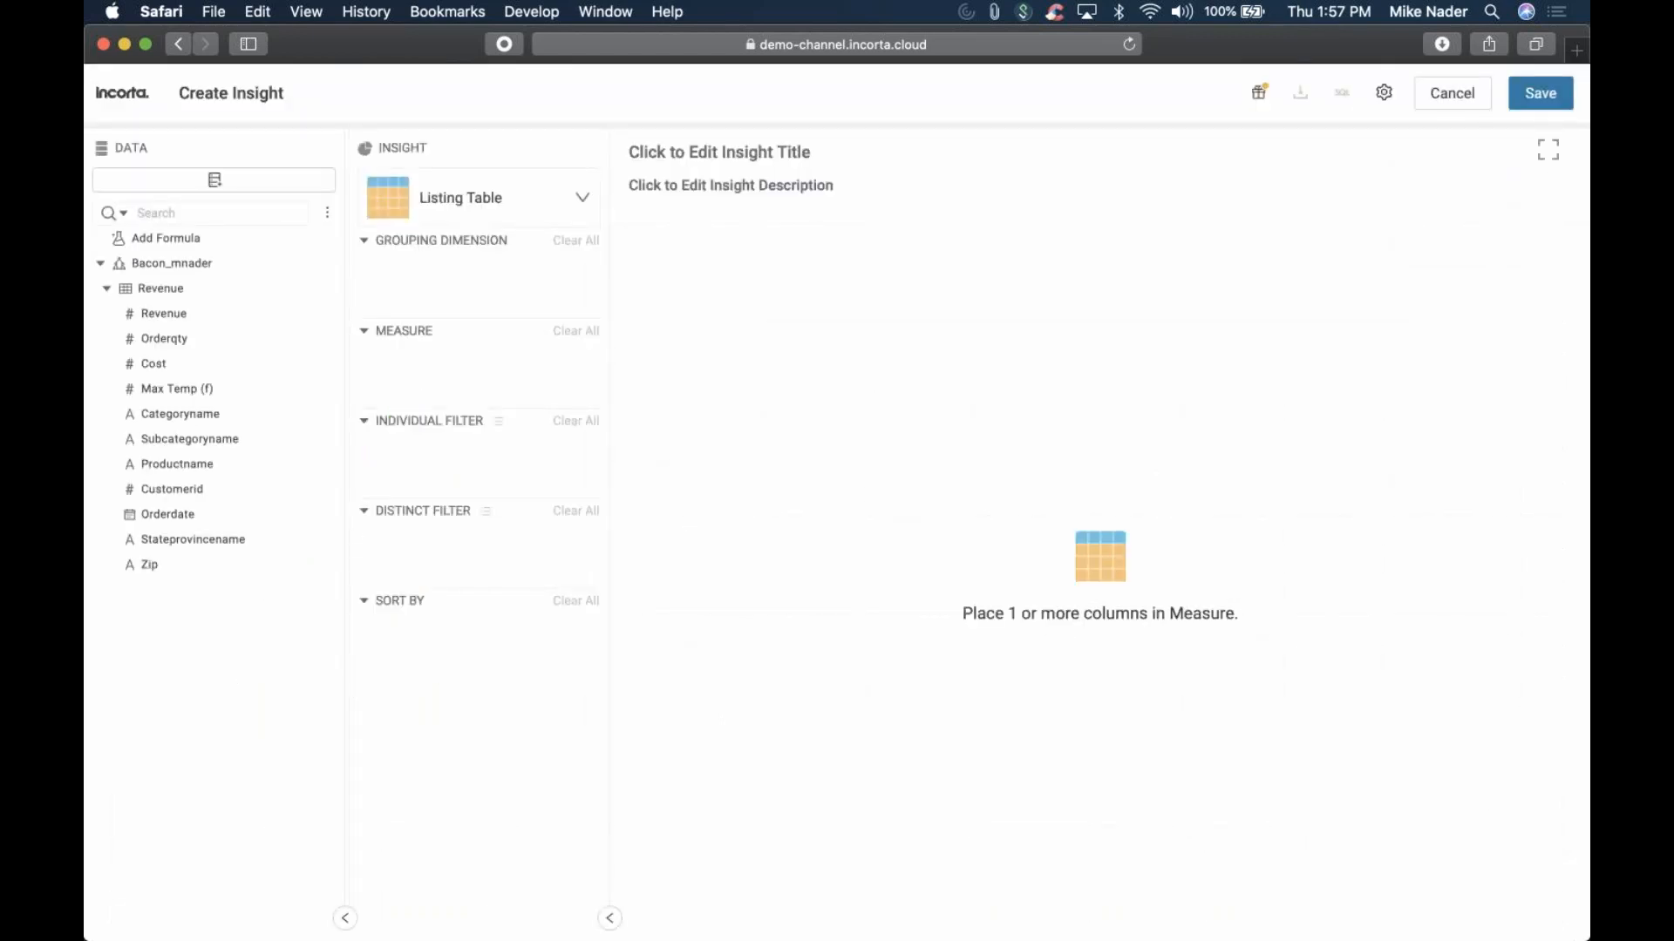
pyautogui.click(572, 207)
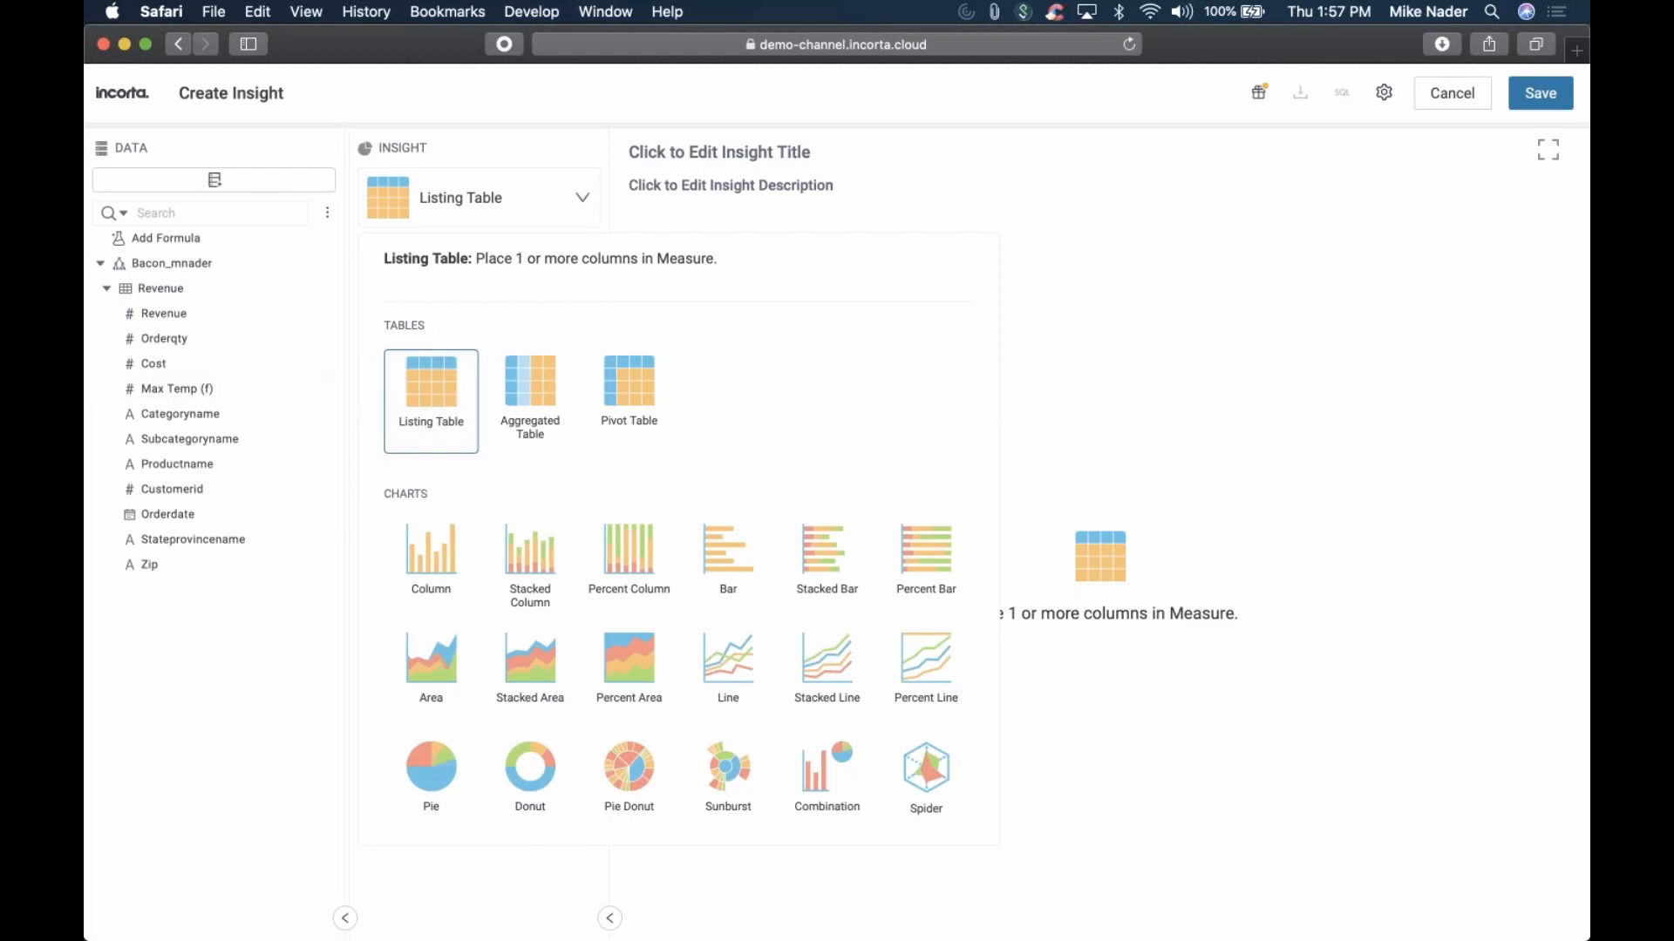
pyautogui.scroll(-3, 432, 410)
pyautogui.scroll(-10, 610, 523)
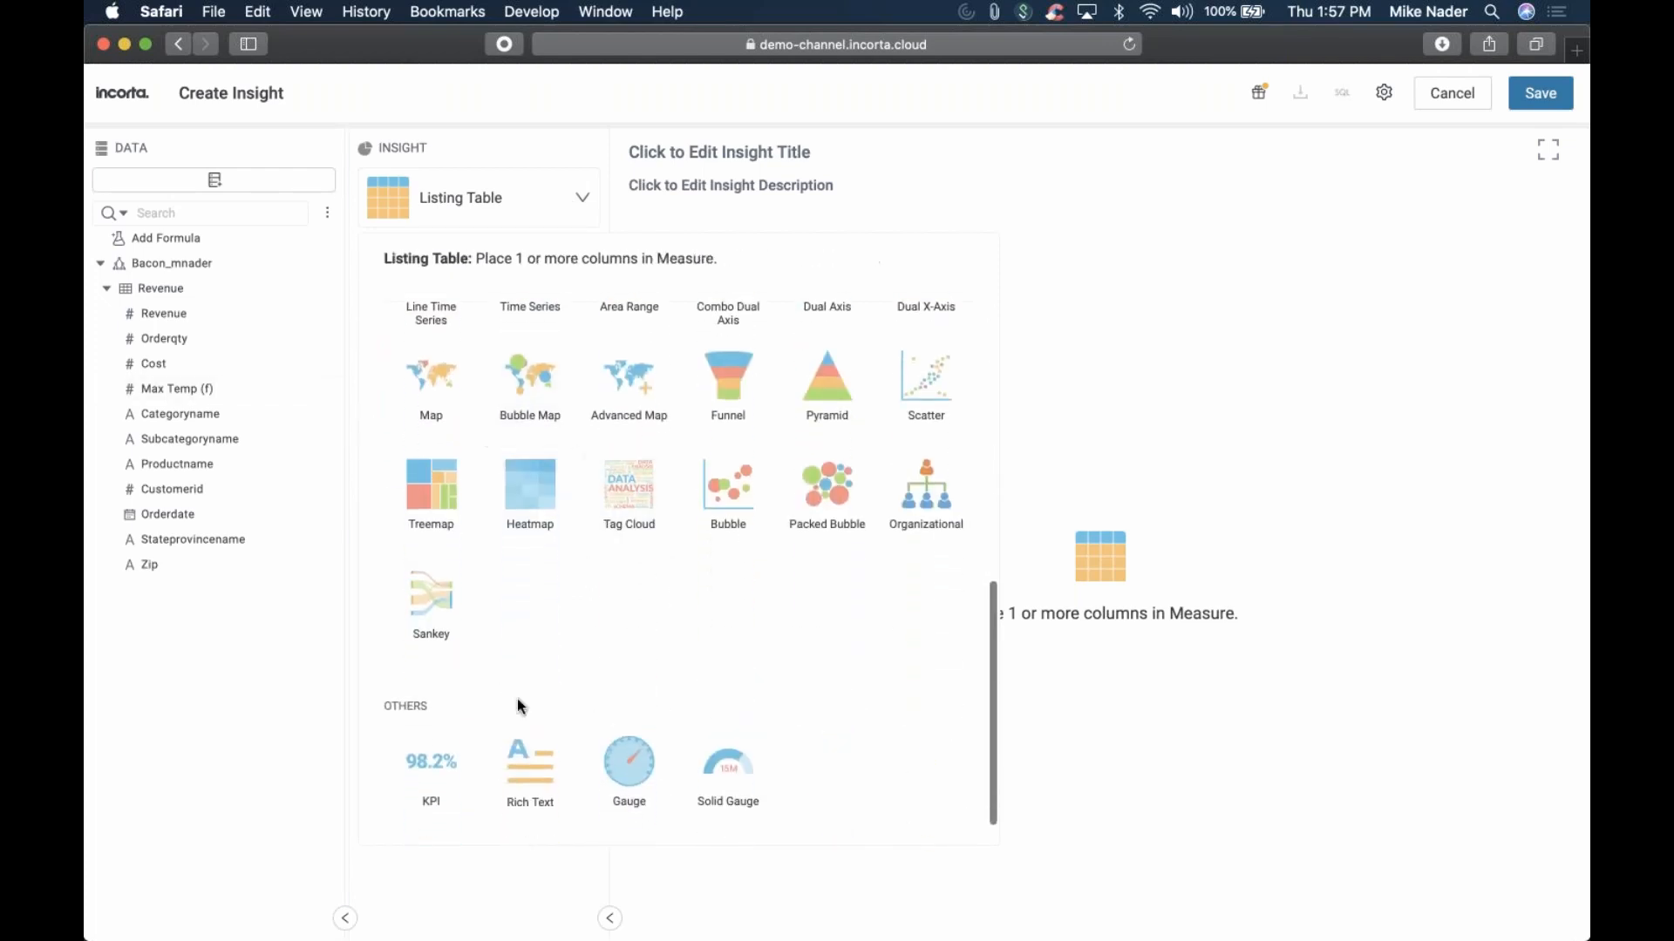
pyautogui.click(419, 775)
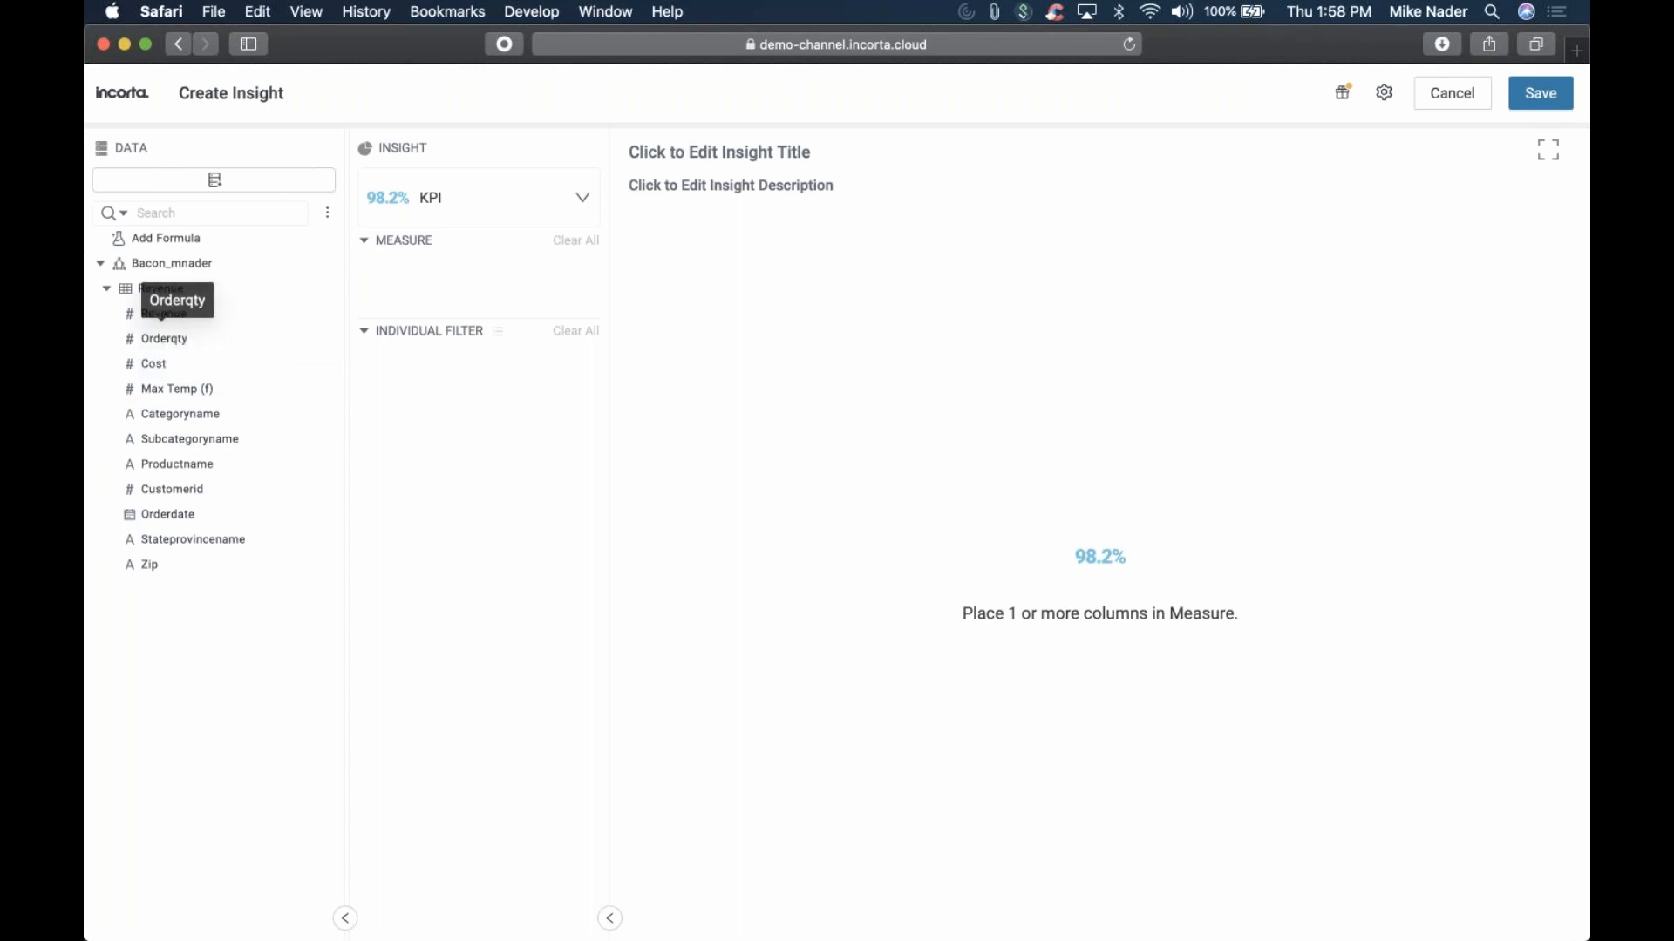
# Add Revenue, Orderqty, Cost and Customerid from the Revenue view as the KPI insight's measures
pyautogui.moveTo(192, 317); pyautogui.dragTo(453, 277)
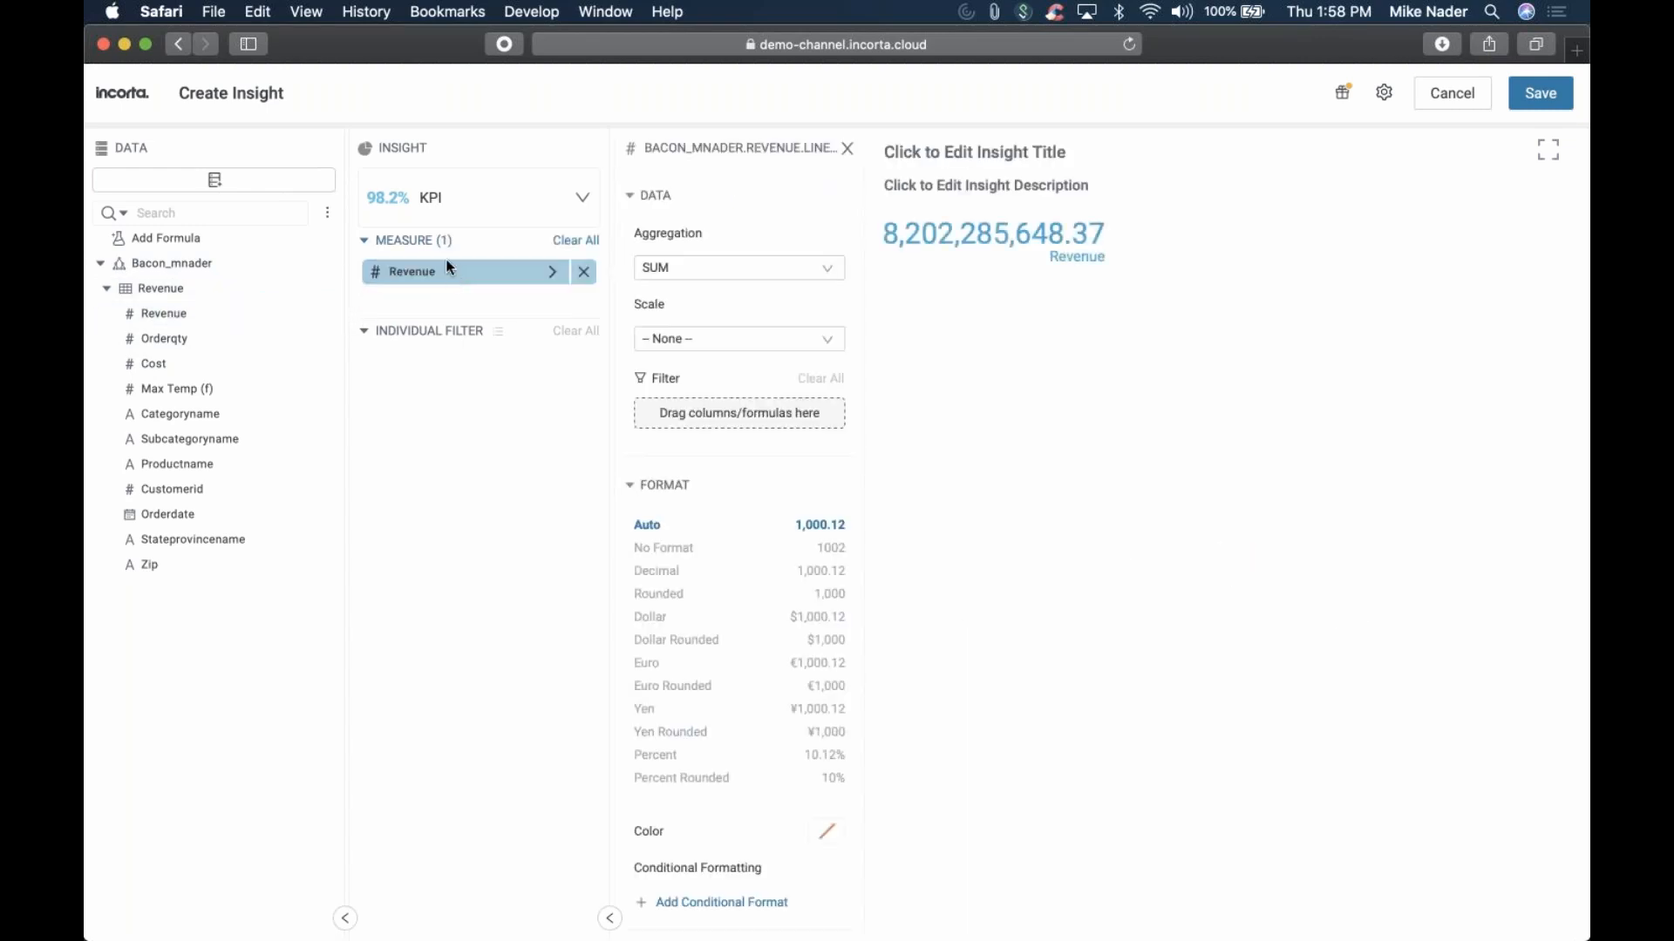
pyautogui.moveTo(155, 340); pyautogui.dragTo(429, 301)
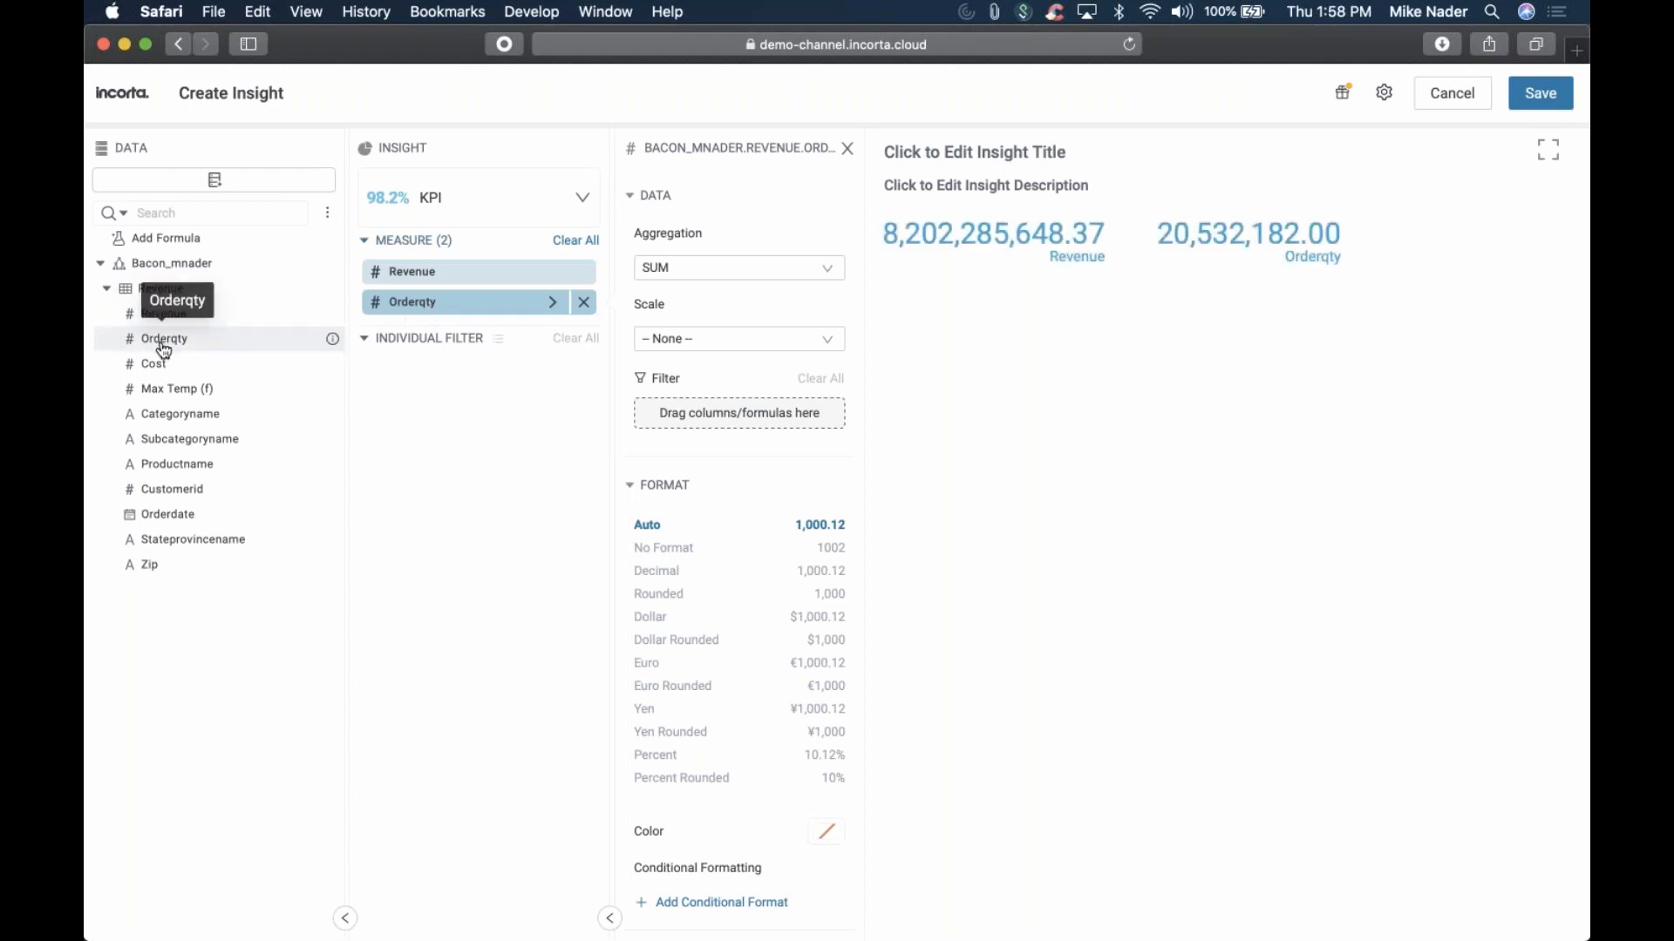
pyautogui.moveTo(153, 363); pyautogui.dragTo(541, 316)
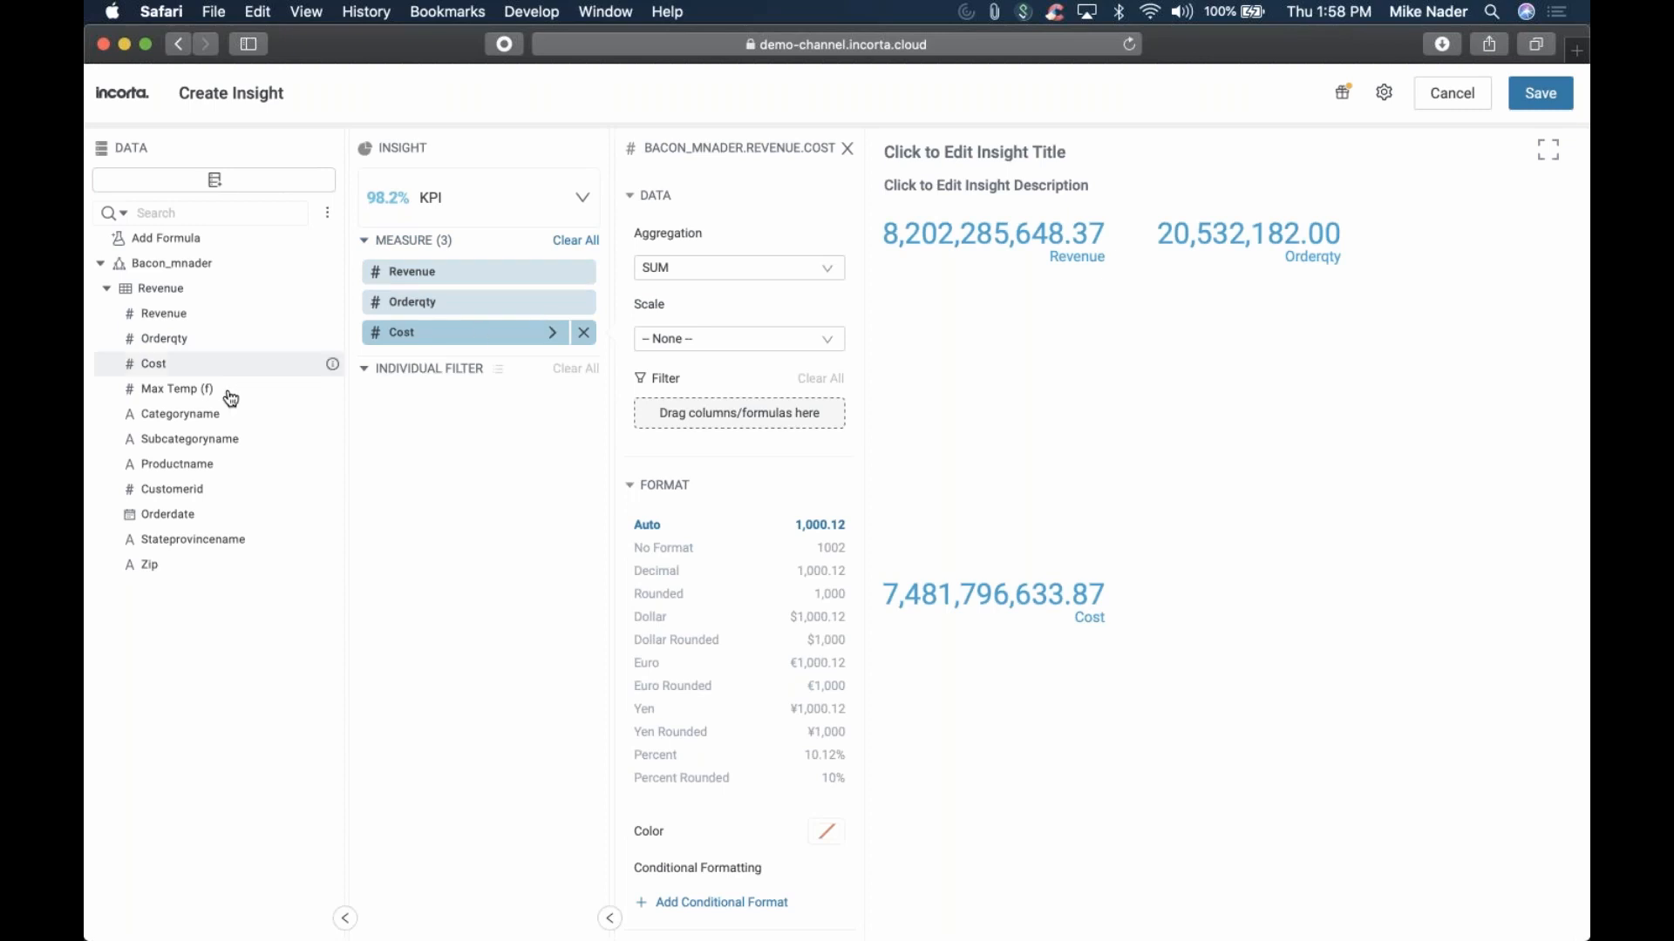
pyautogui.moveTo(166, 495); pyautogui.dragTo(455, 352)
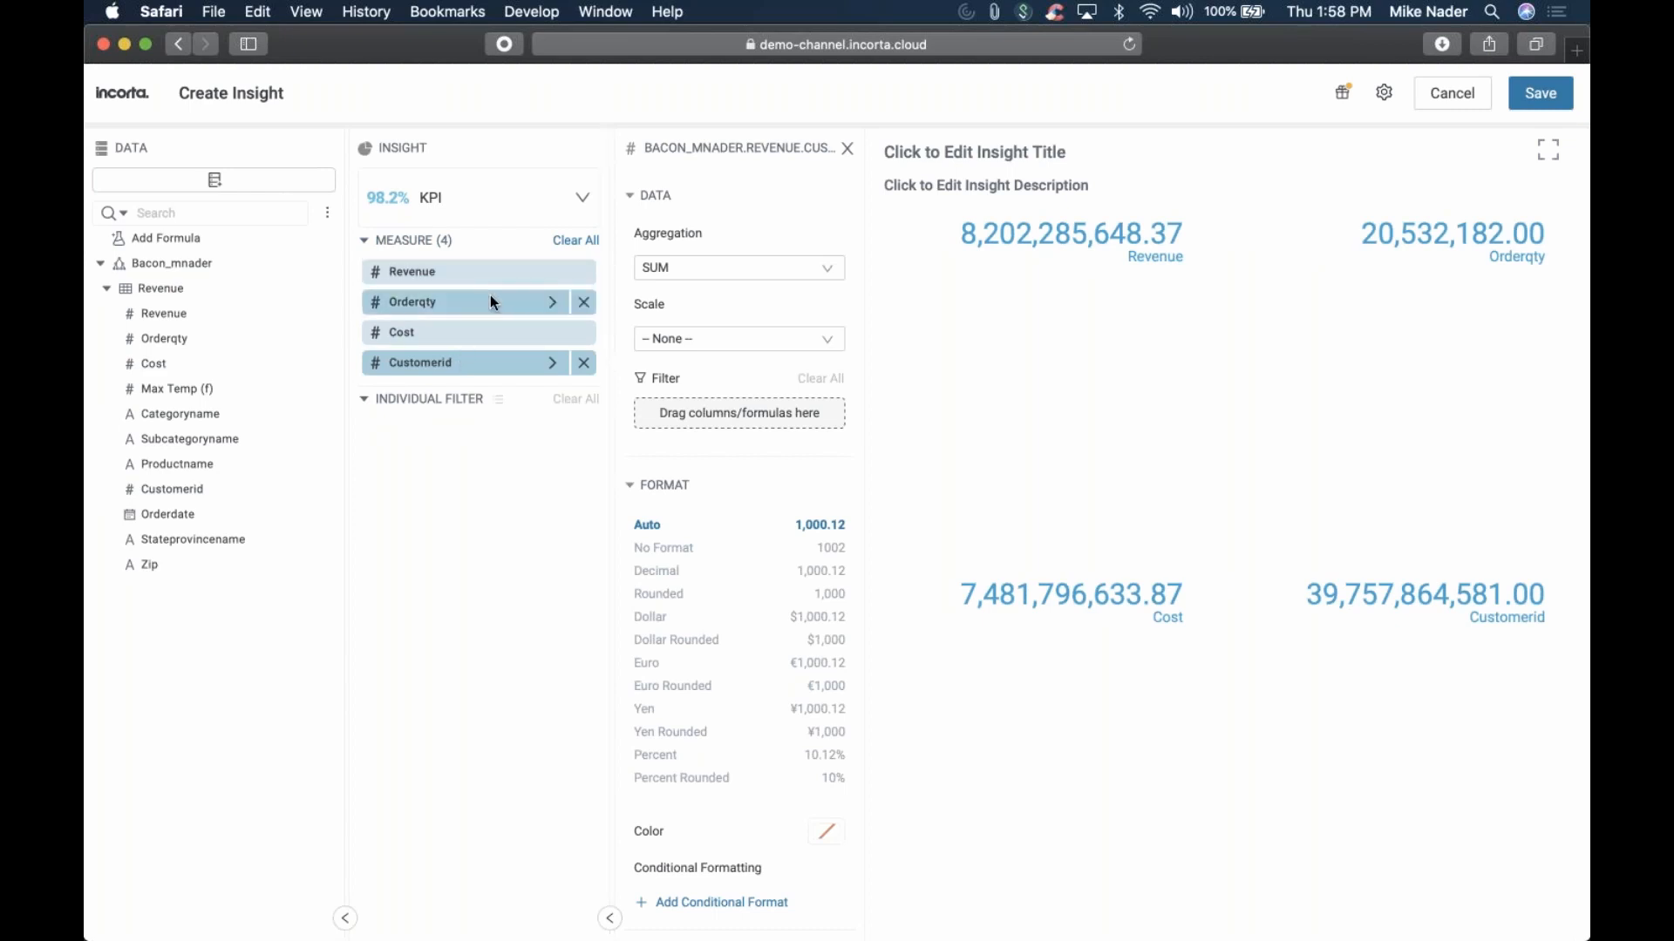
# Format the Revenue and Cost measures as Dollar Rounded and the Orderqty measure as Rounded
pyautogui.click(558, 277)
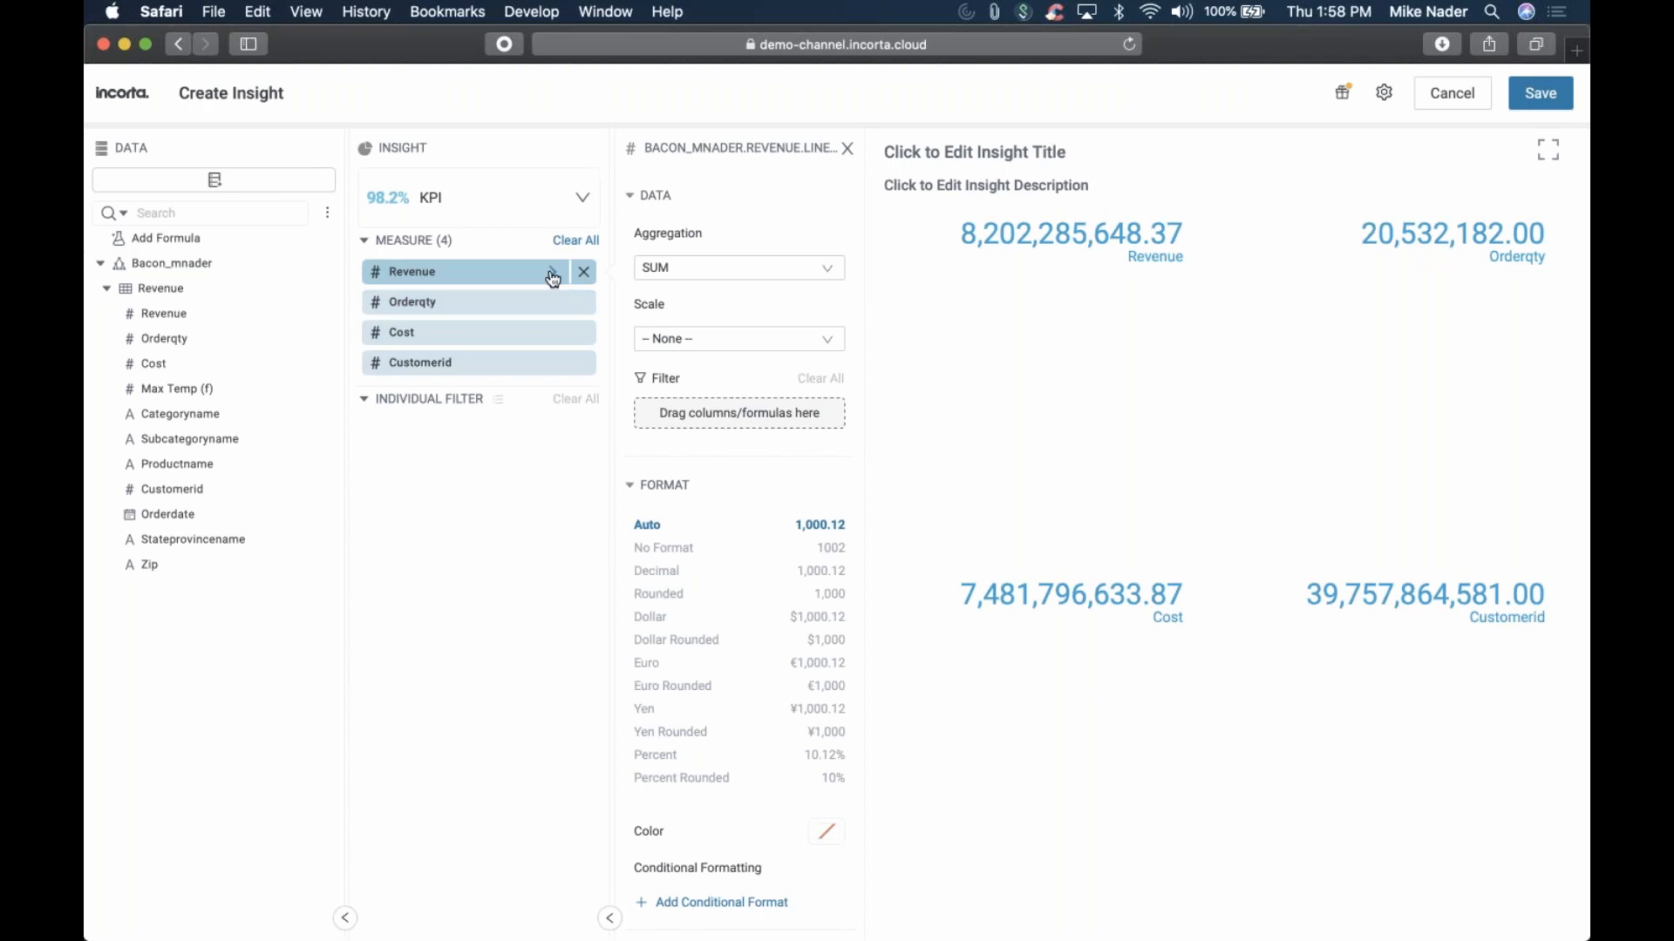
pyautogui.click(765, 617)
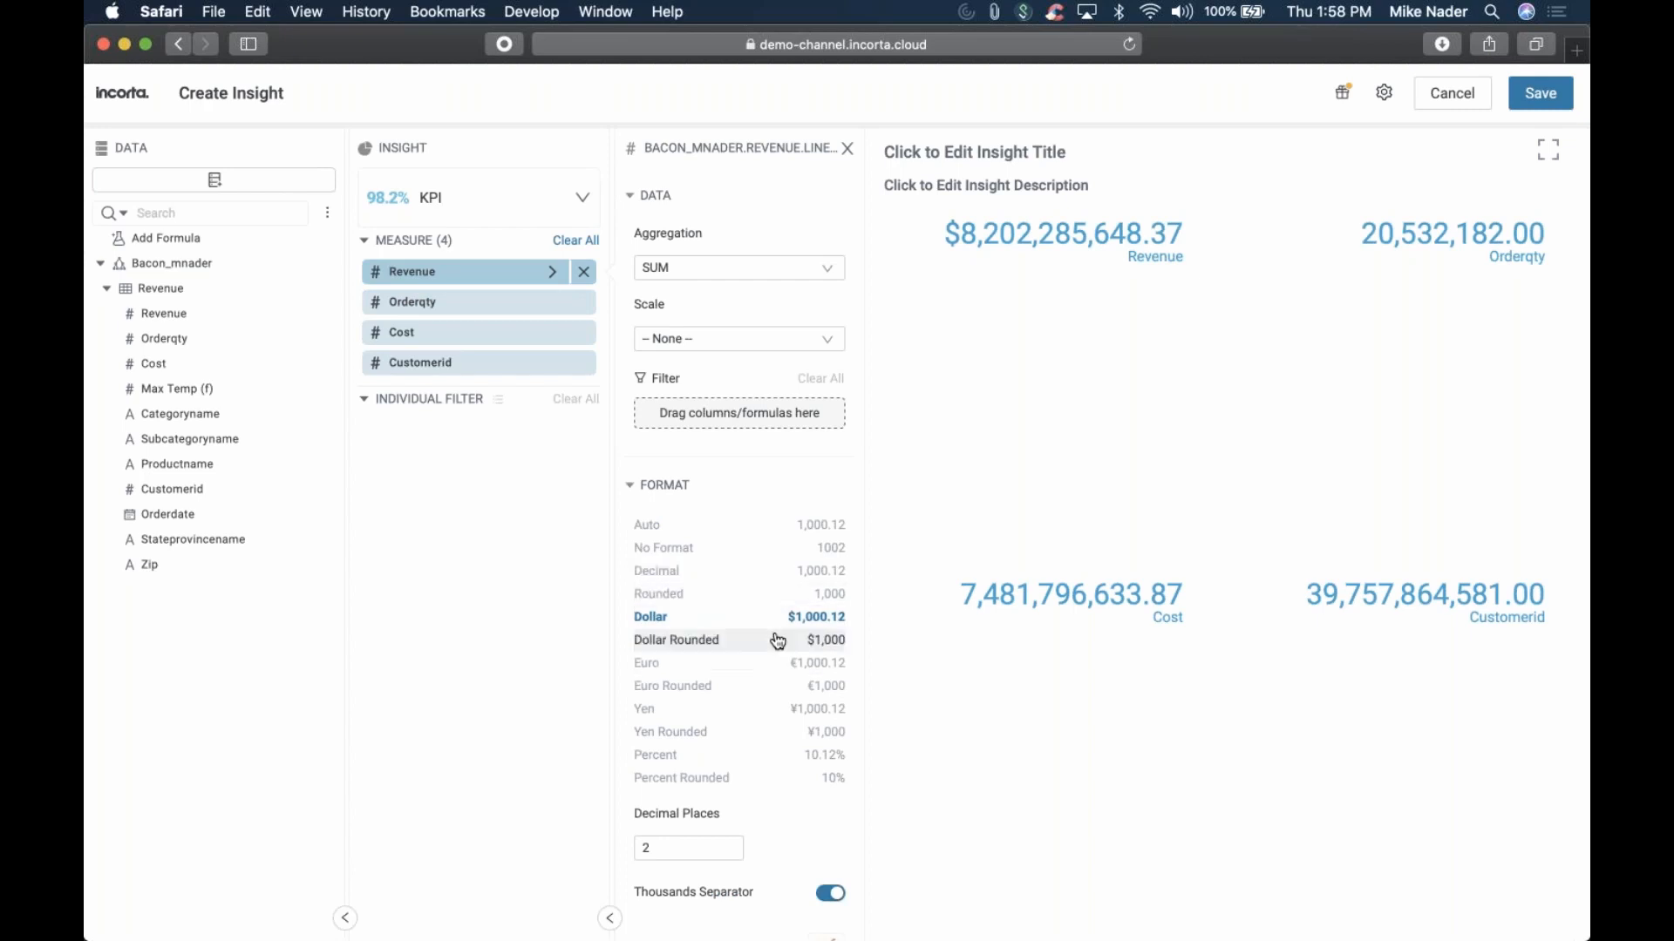
pyautogui.click(773, 643)
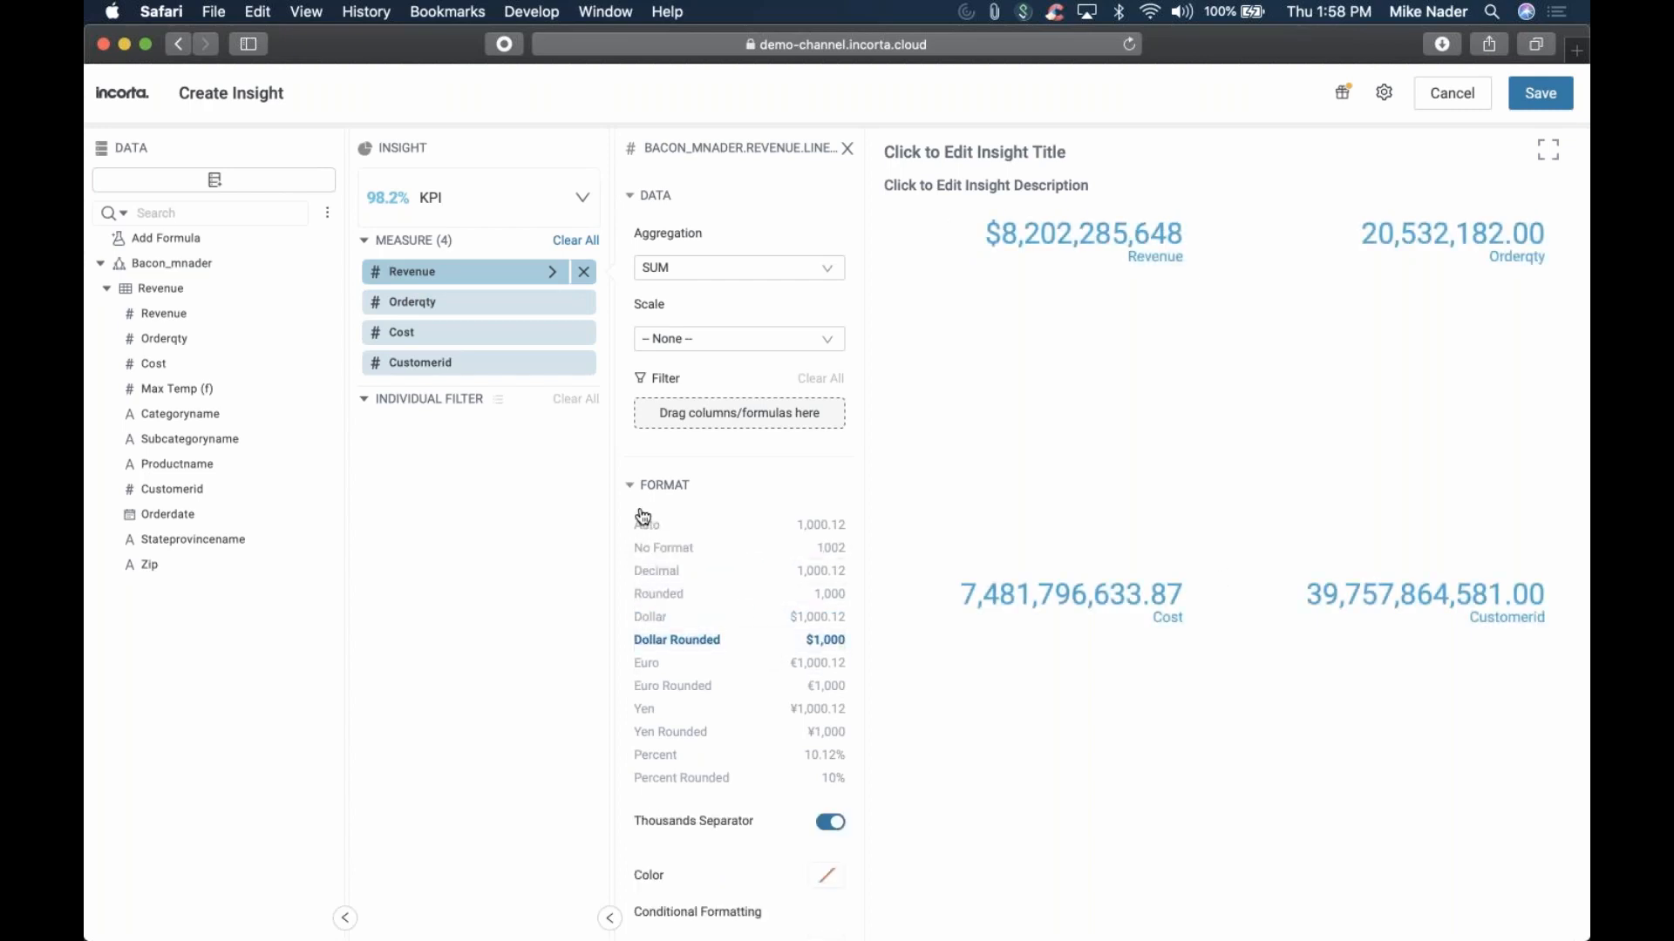
pyautogui.click(553, 306)
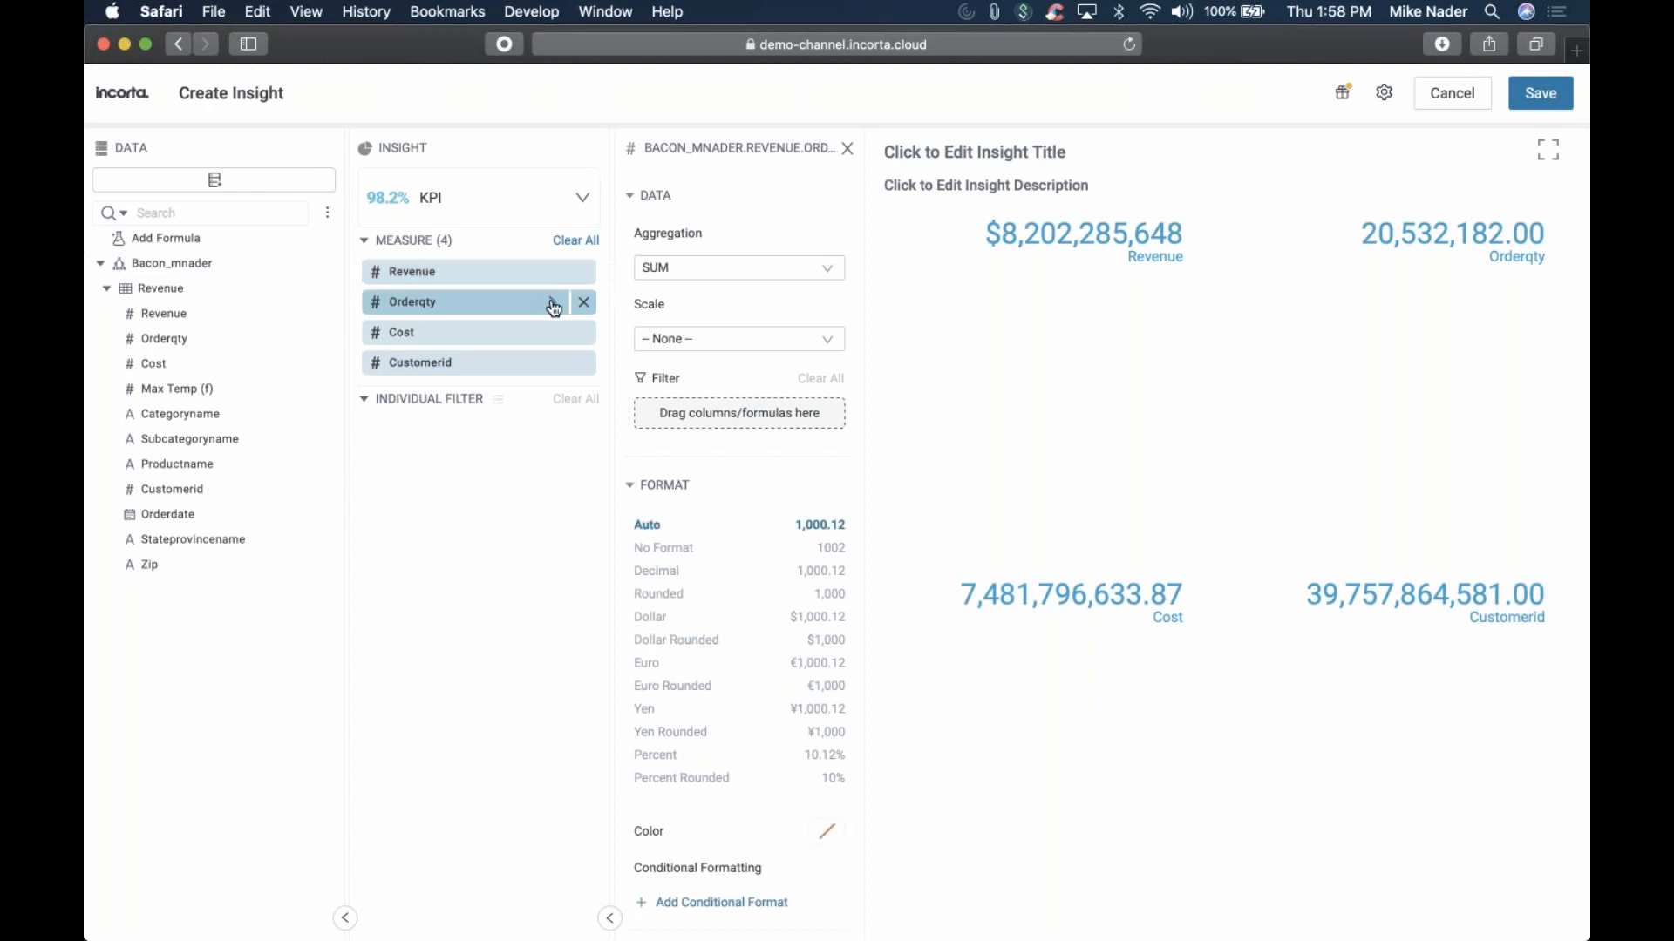
pyautogui.click(795, 595)
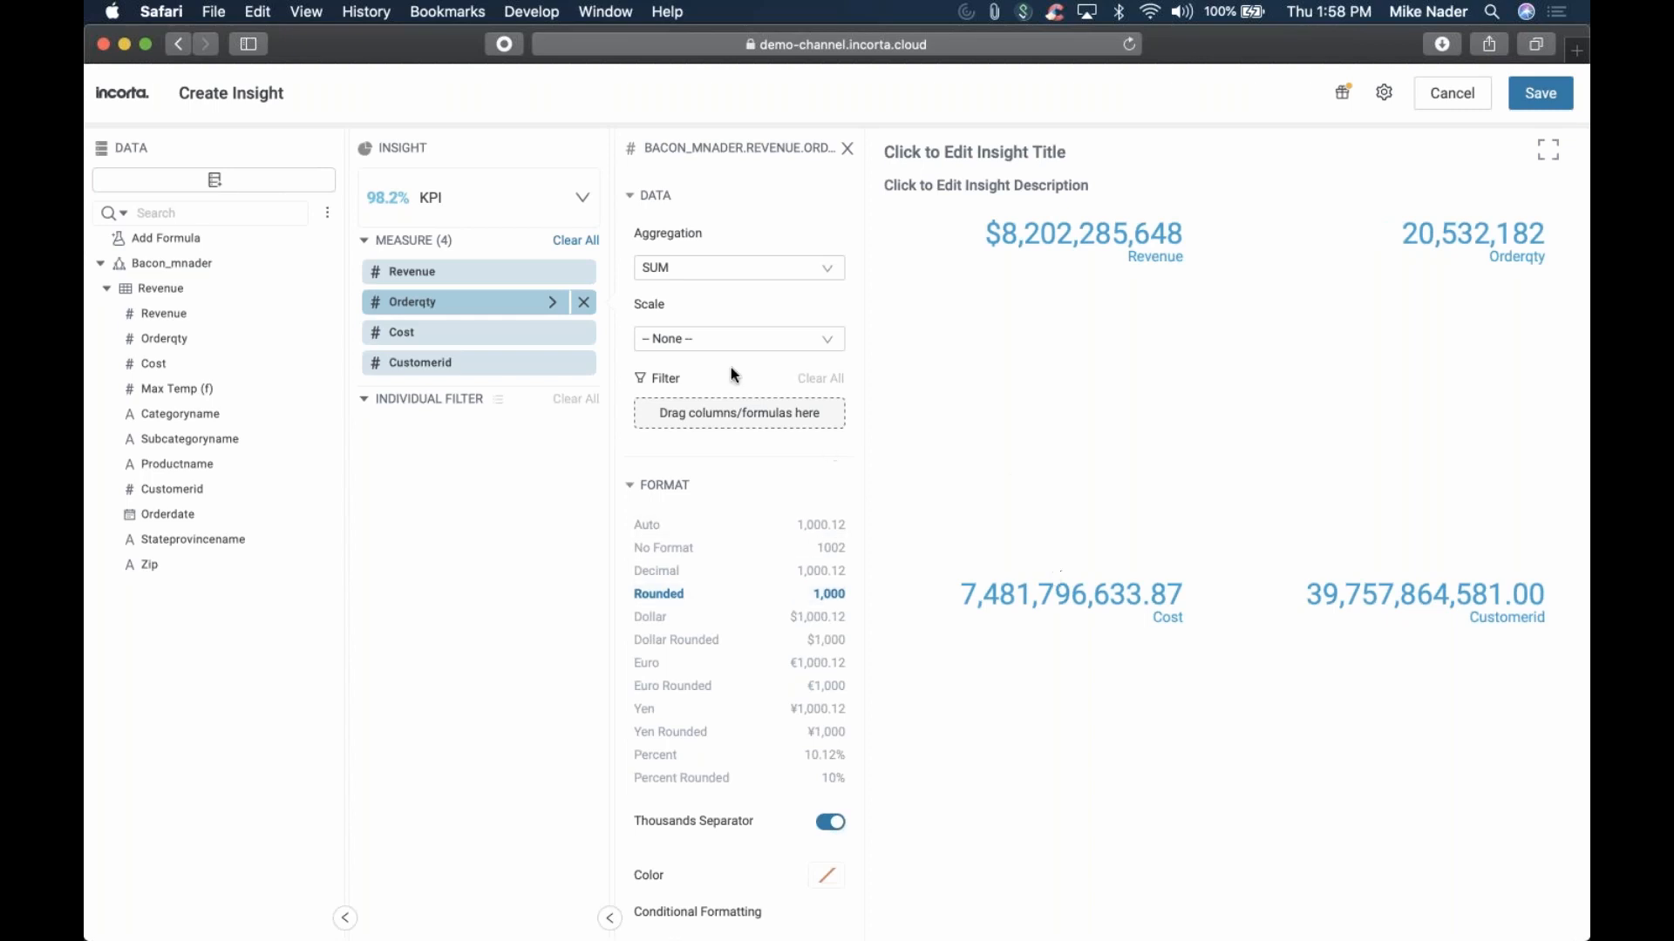
pyautogui.click(545, 338)
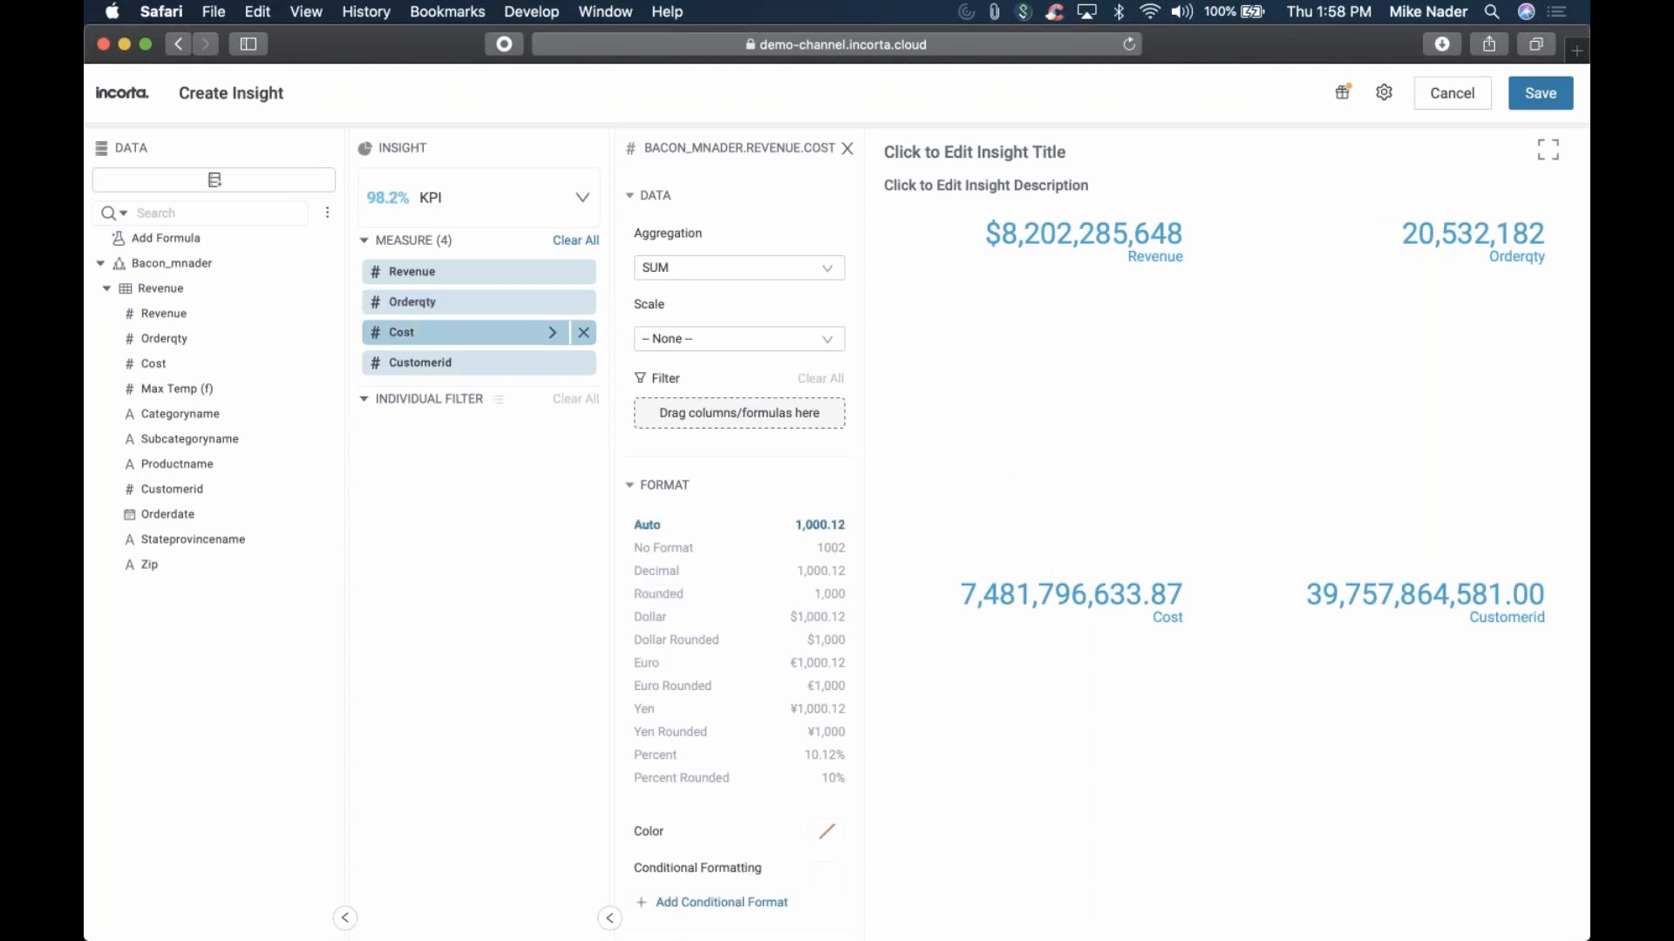
pyautogui.click(800, 646)
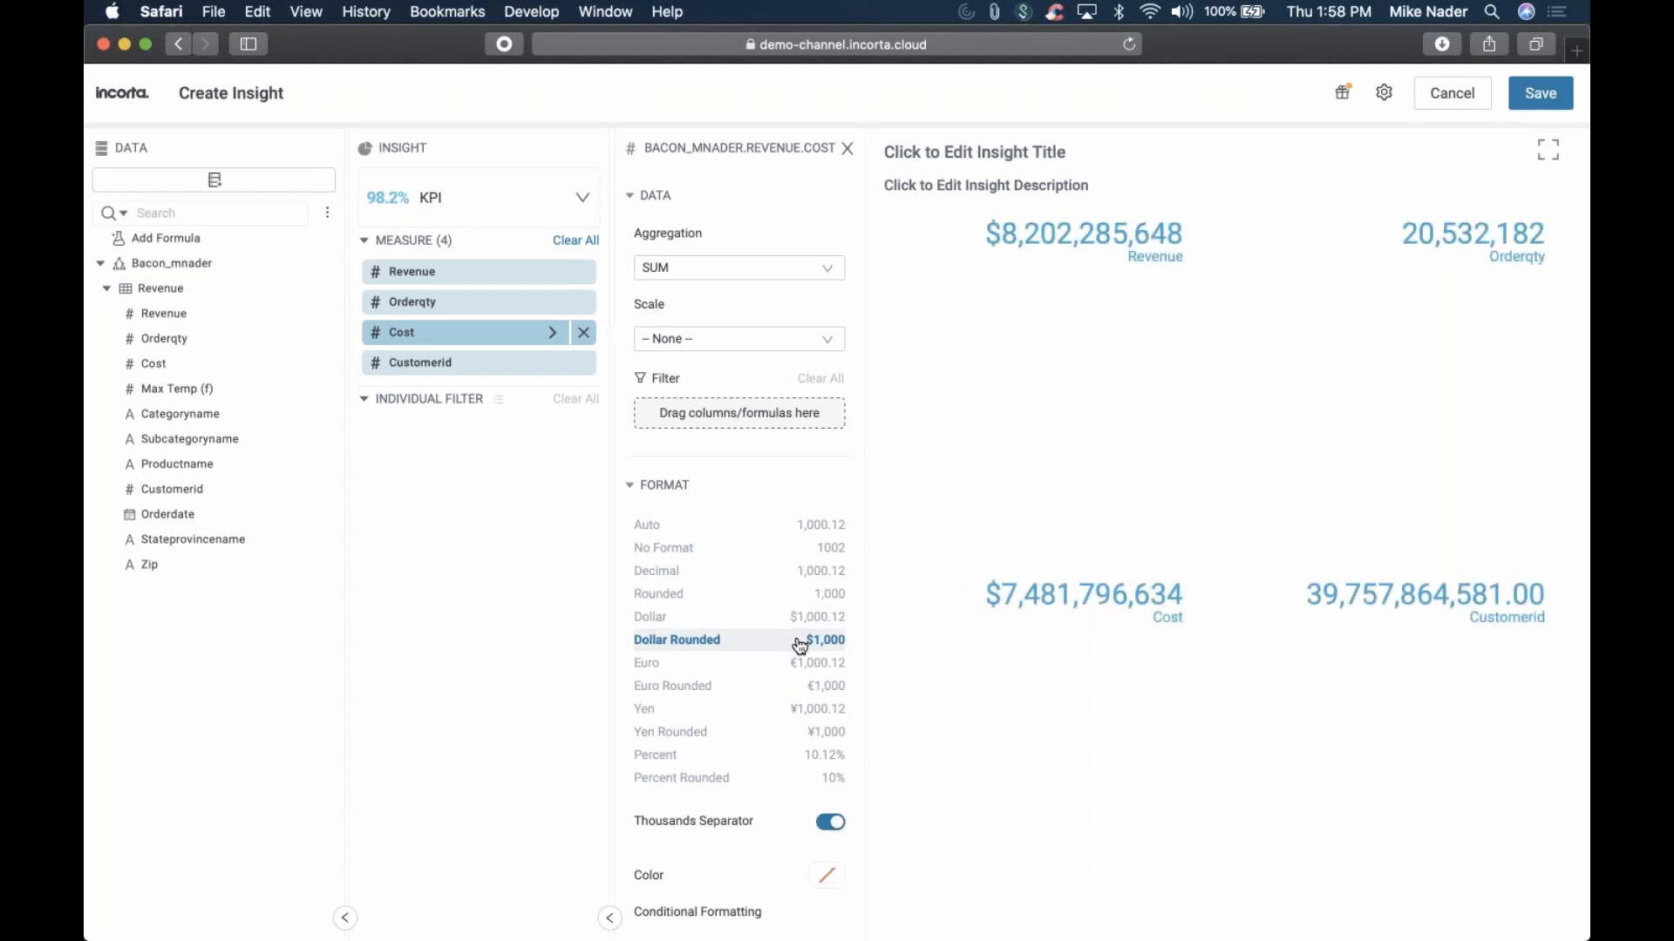
# Format the Customerid measure as Rounded and set its aggregation to DISTINCT
pyautogui.click(547, 369)
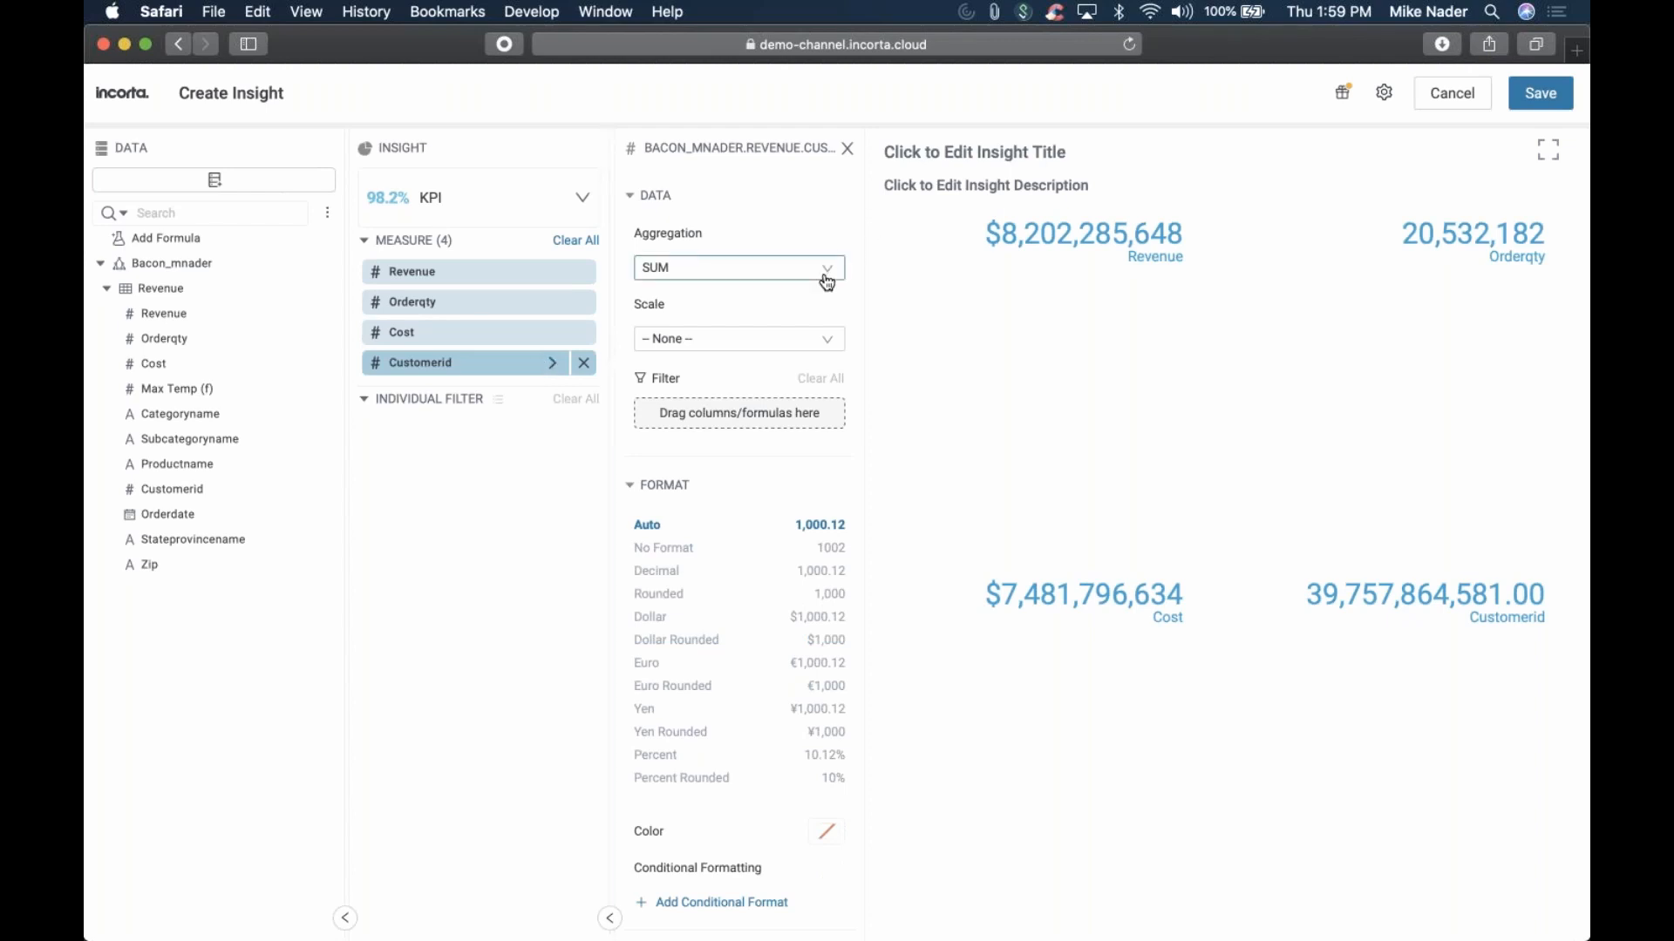
pyautogui.click(750, 595)
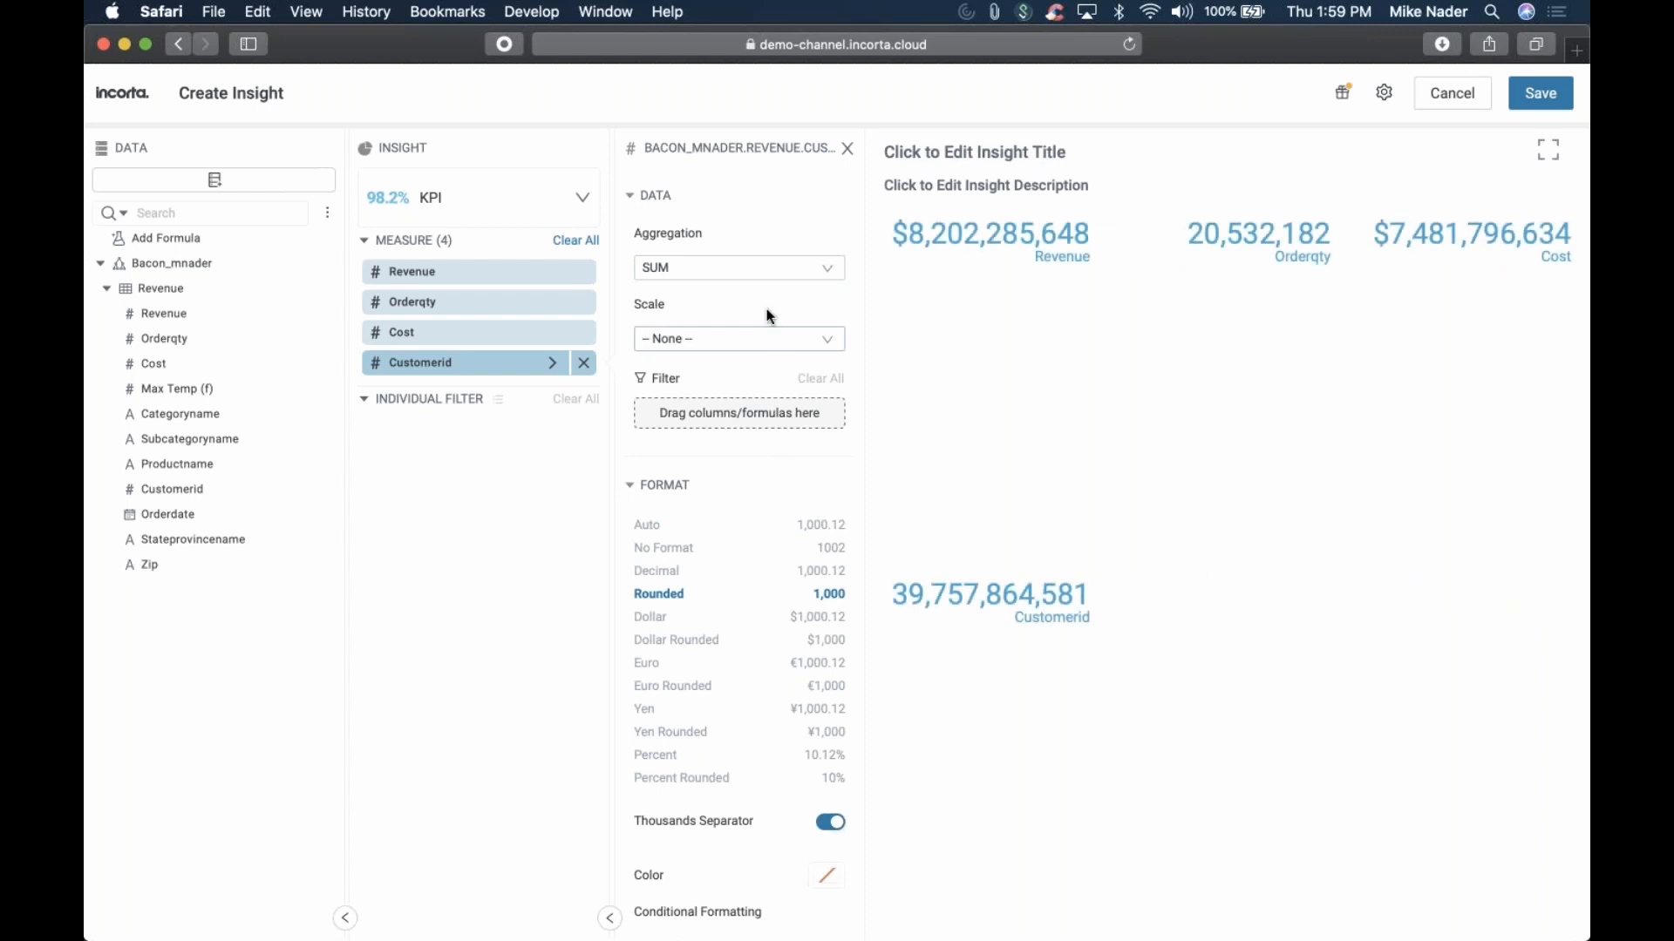
pyautogui.click(815, 270)
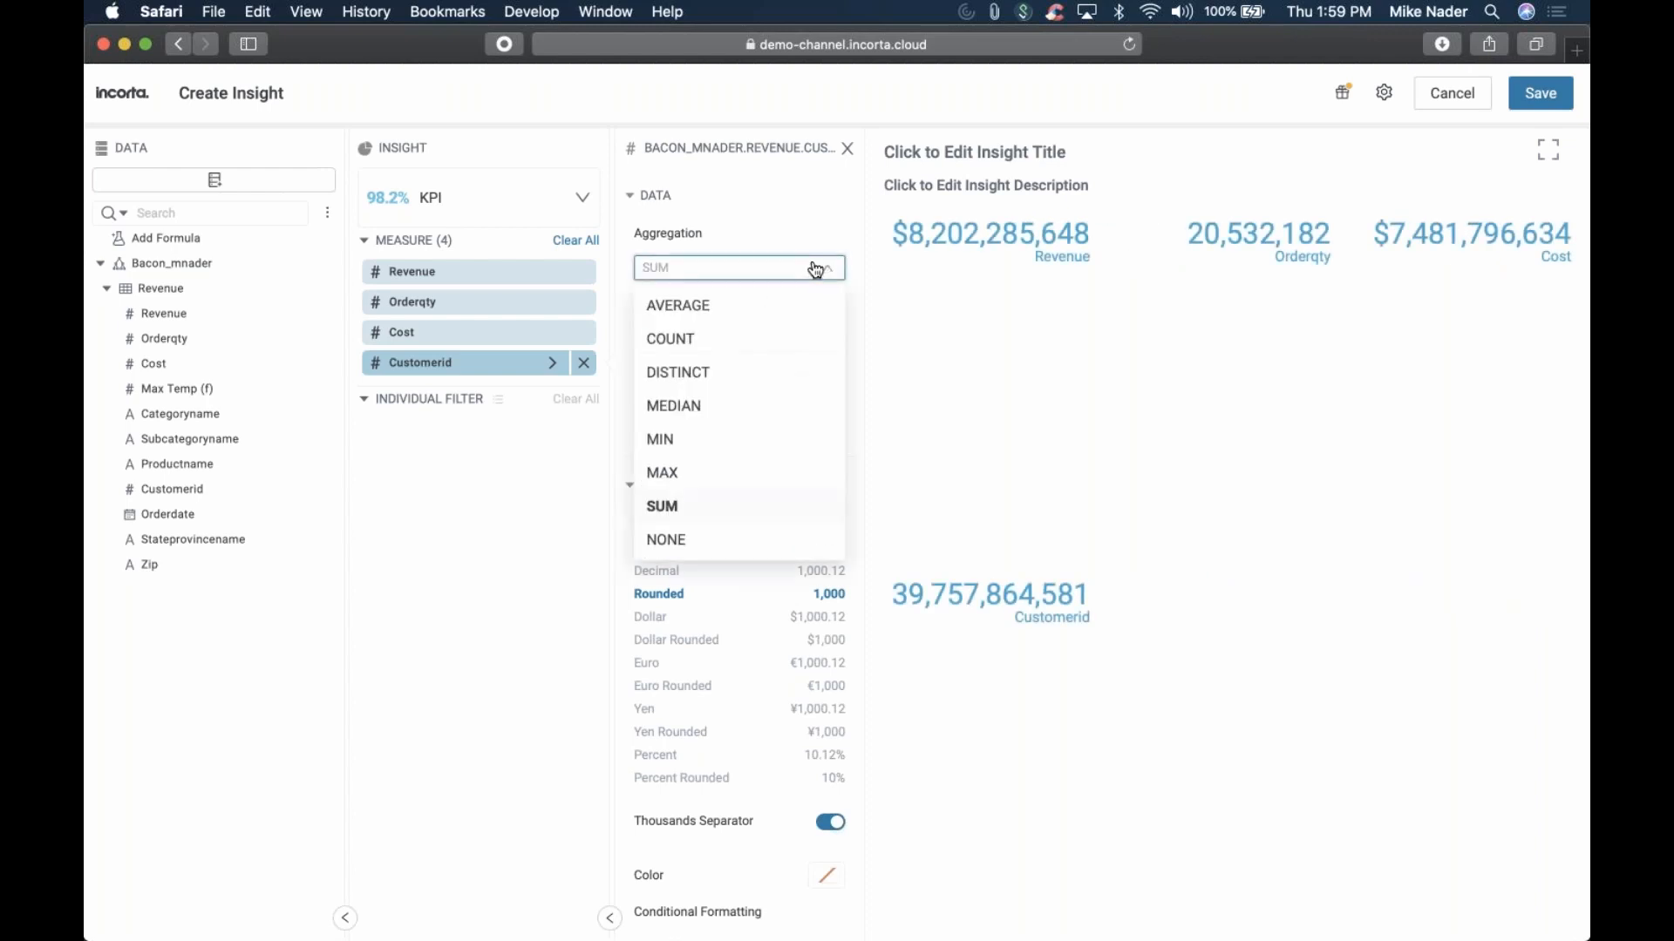
pyautogui.click(764, 384)
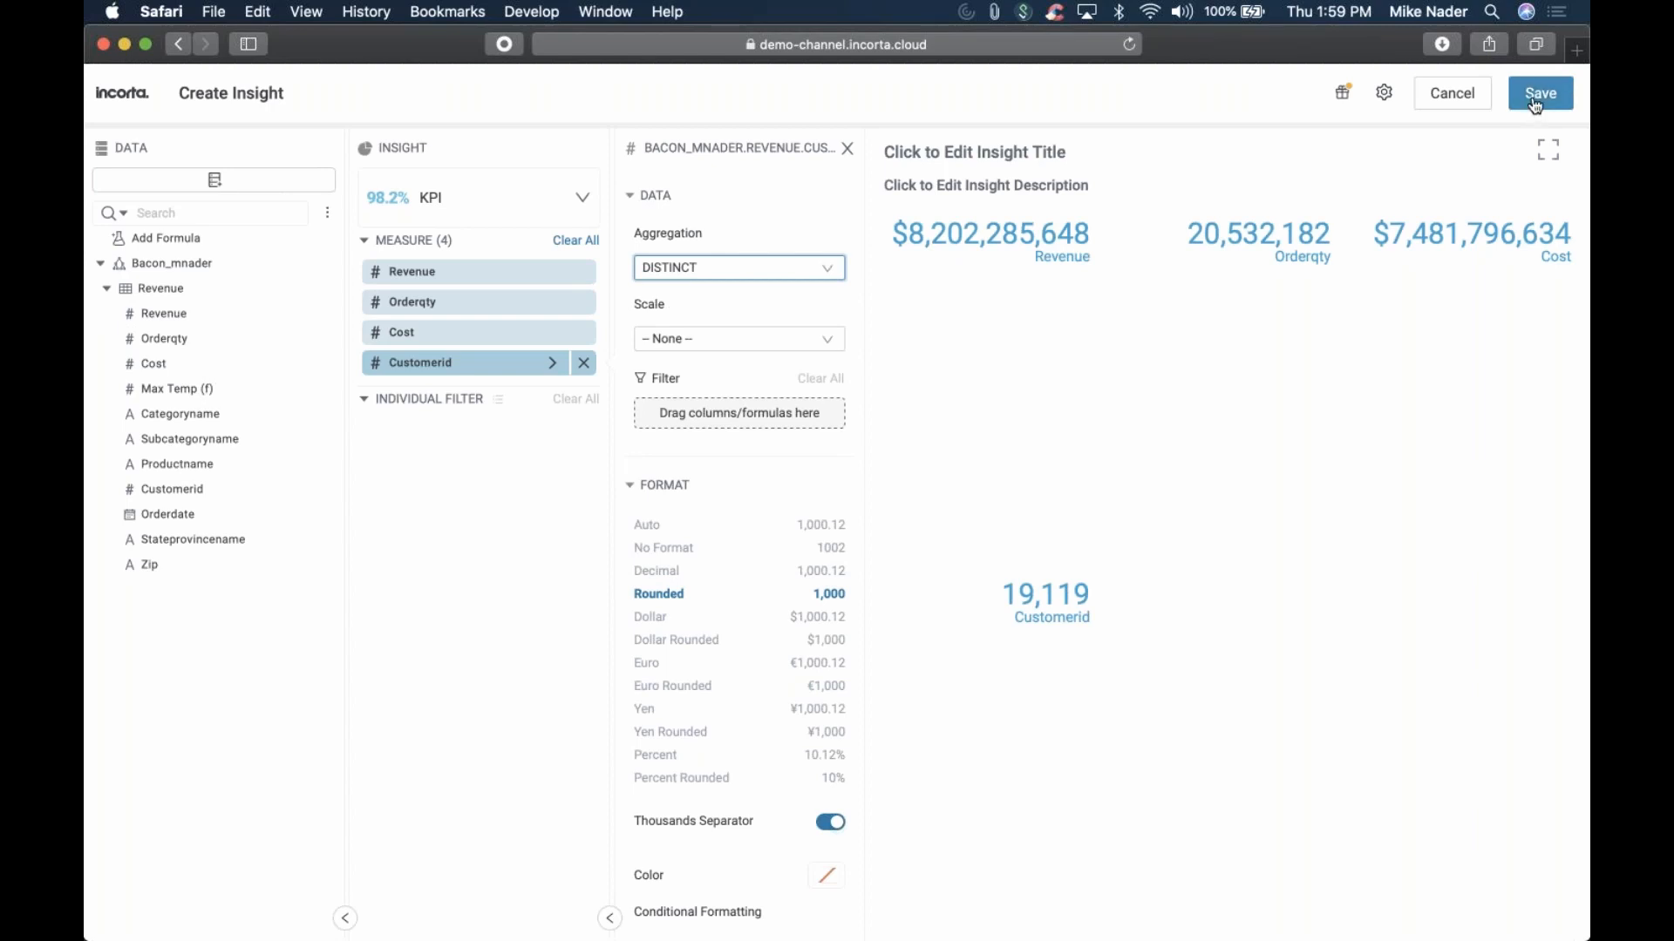
# Save the KPI insight and move it above the other insights on Tab 1, saving the dashboard layout
pyautogui.click(1536, 103)
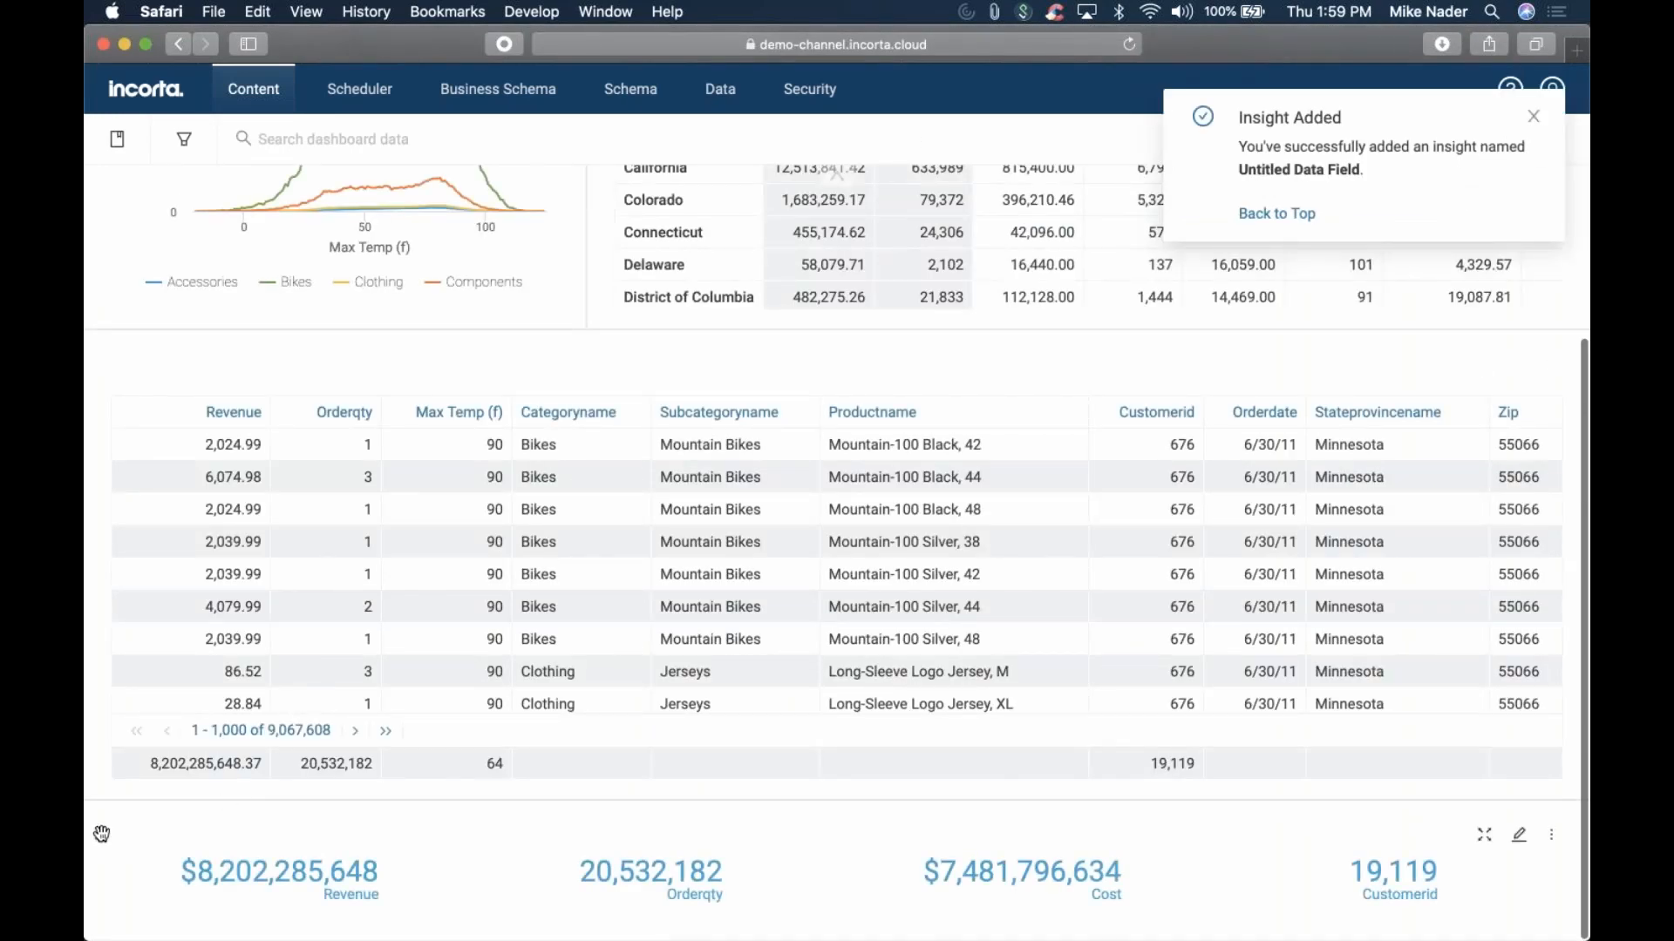
pyautogui.moveTo(101, 834); pyautogui.dragTo(630, 278)
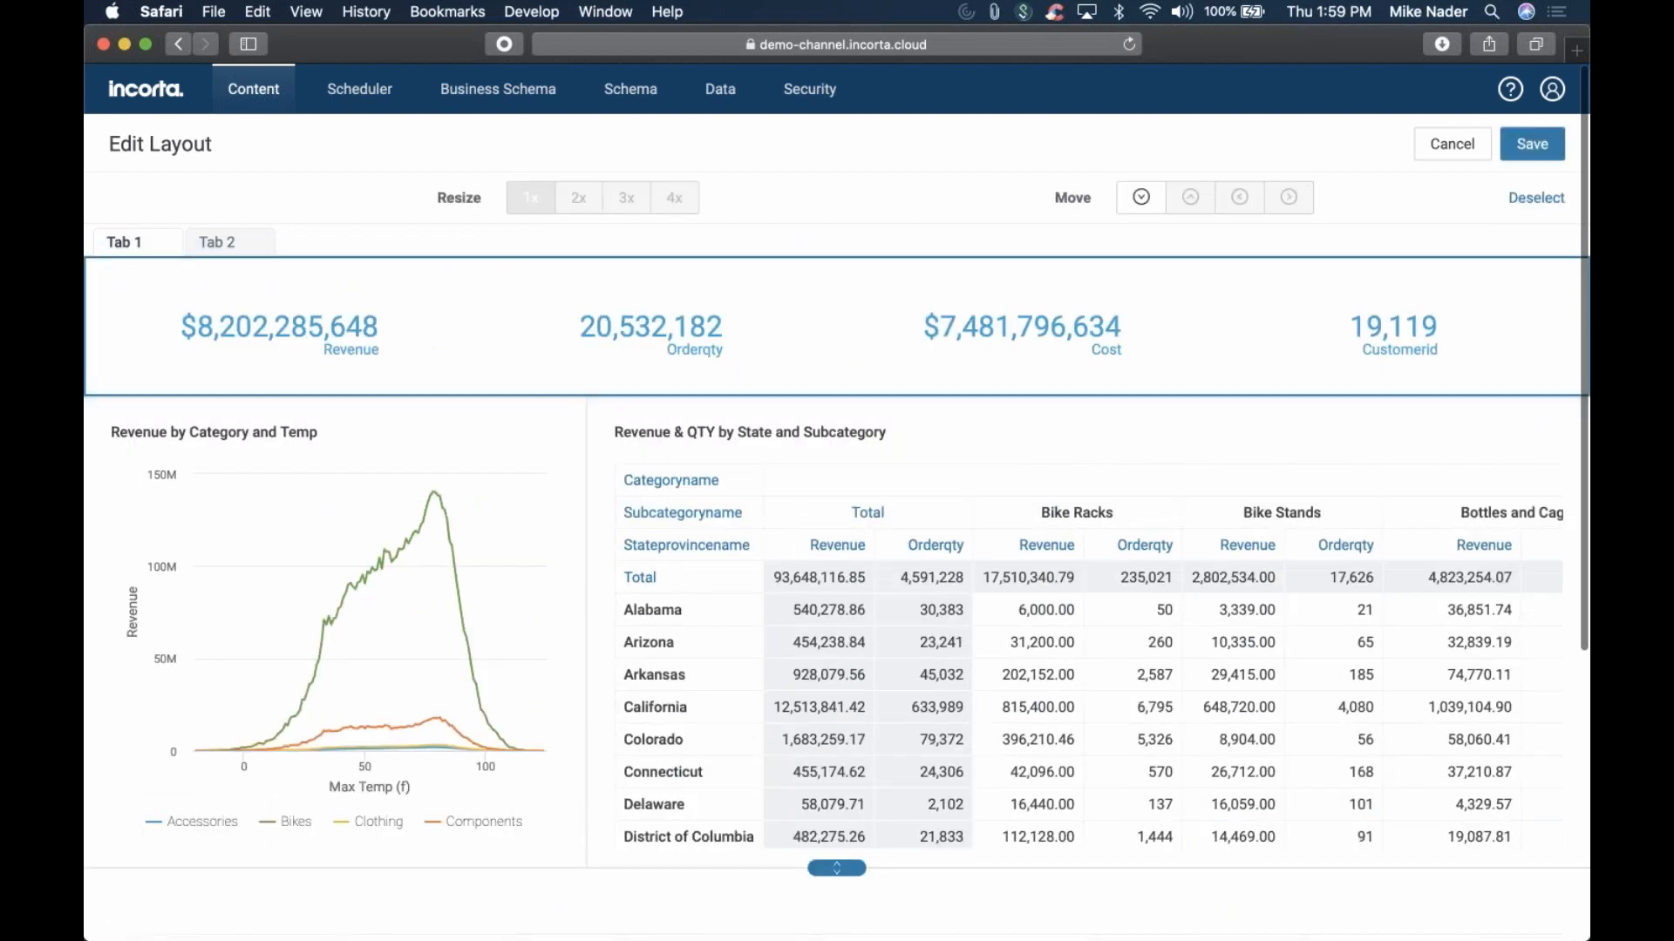
pyautogui.click(1541, 149)
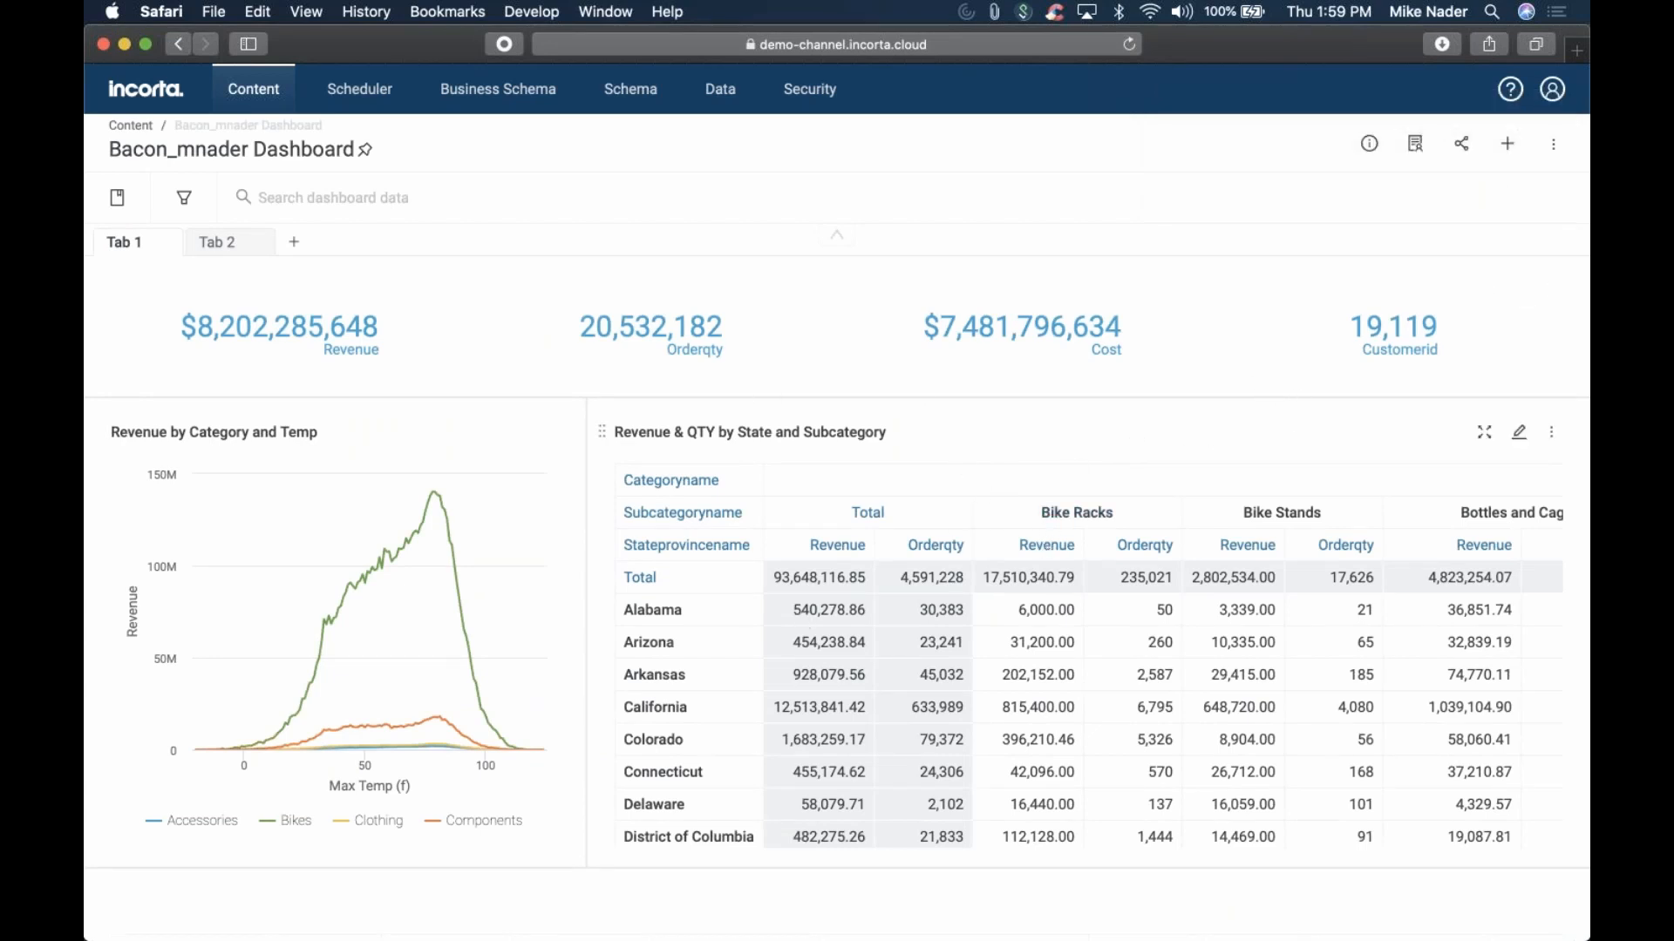
# Examine the dashboard insights filtered by subcategory, category and state from the Arizona Bike Racks revenue value, and clear all filters
pyautogui.click(1036, 643)
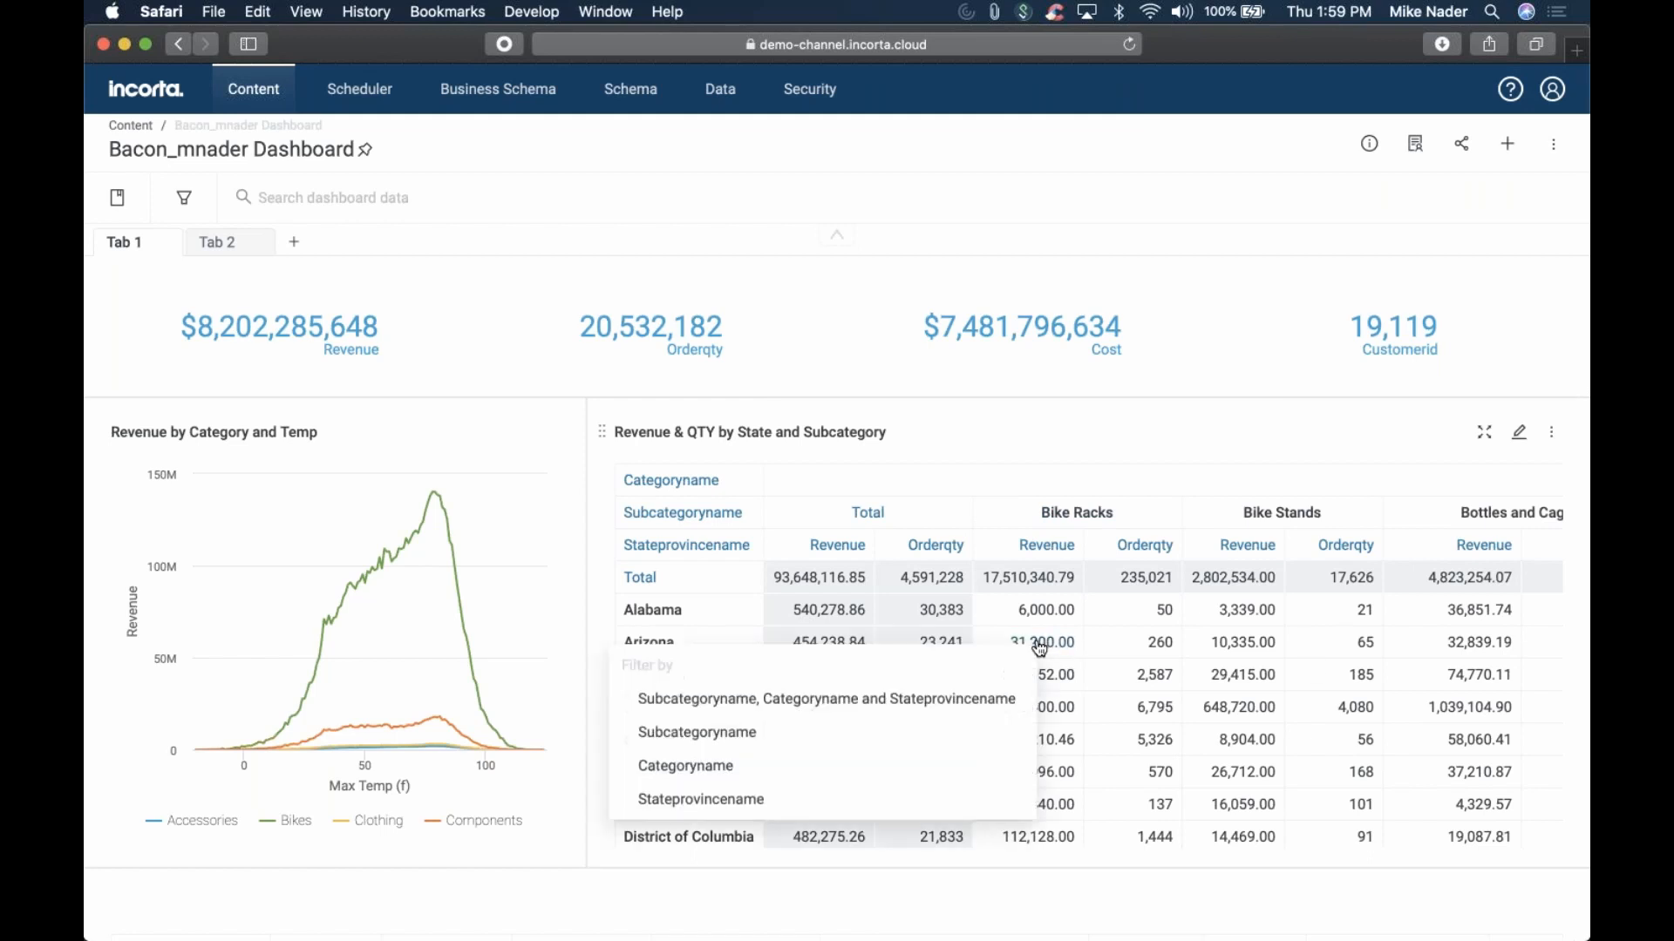
pyautogui.click(766, 711)
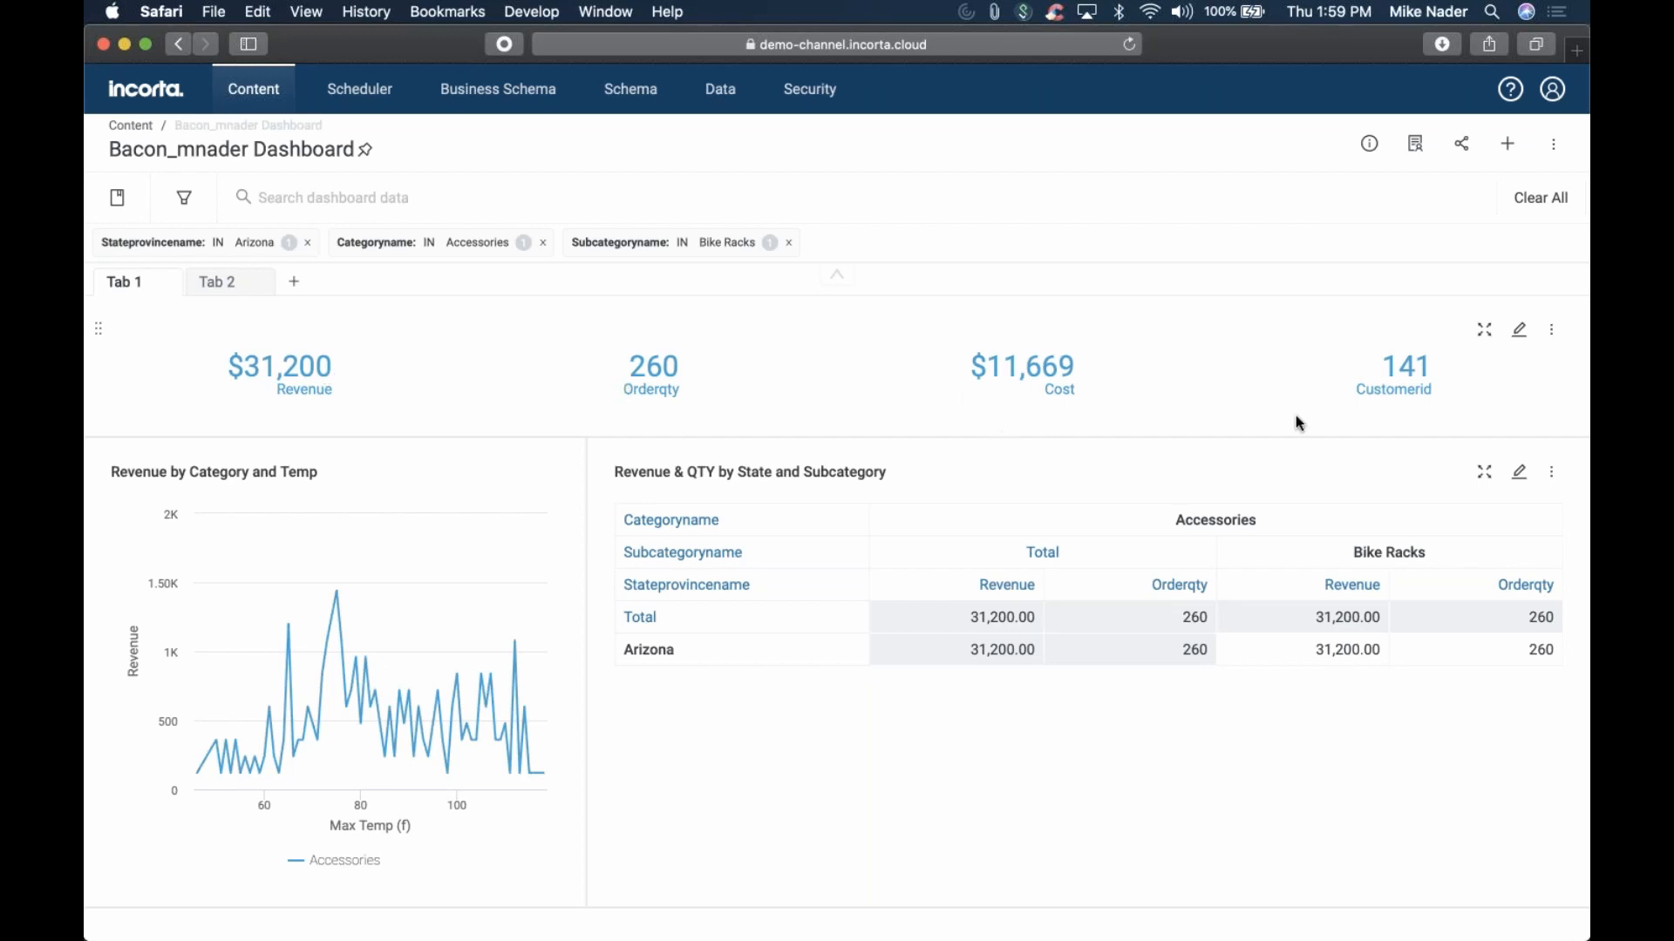
pyautogui.scroll(-3, 1320, 422)
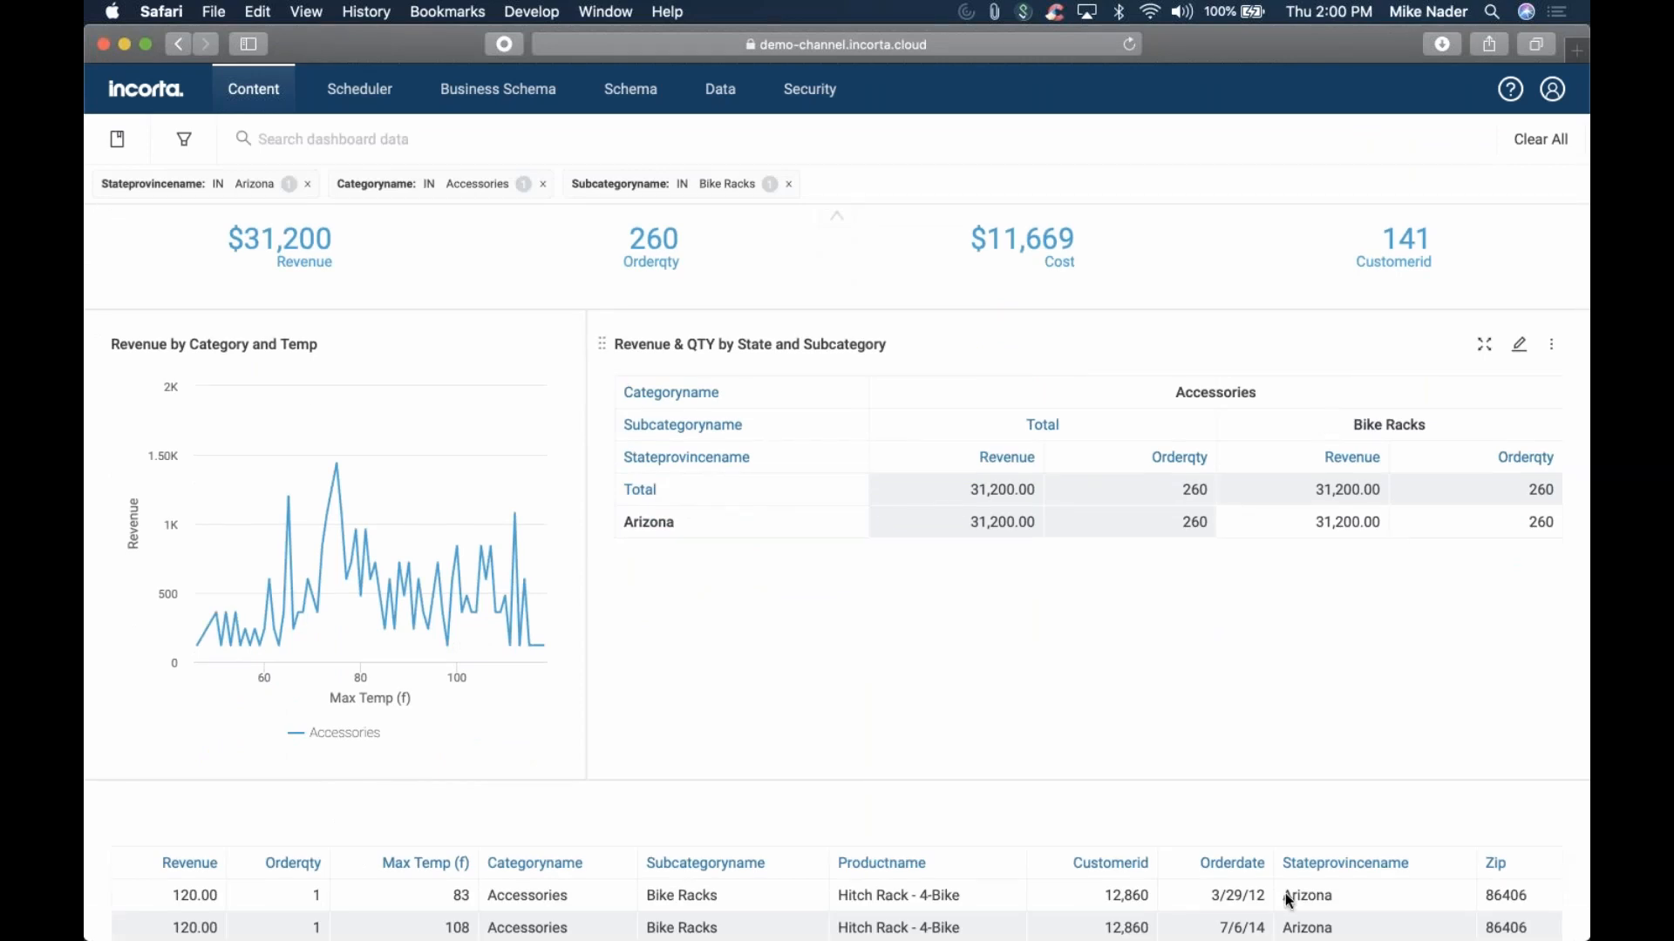
pyautogui.scroll(-7, 1281, 811)
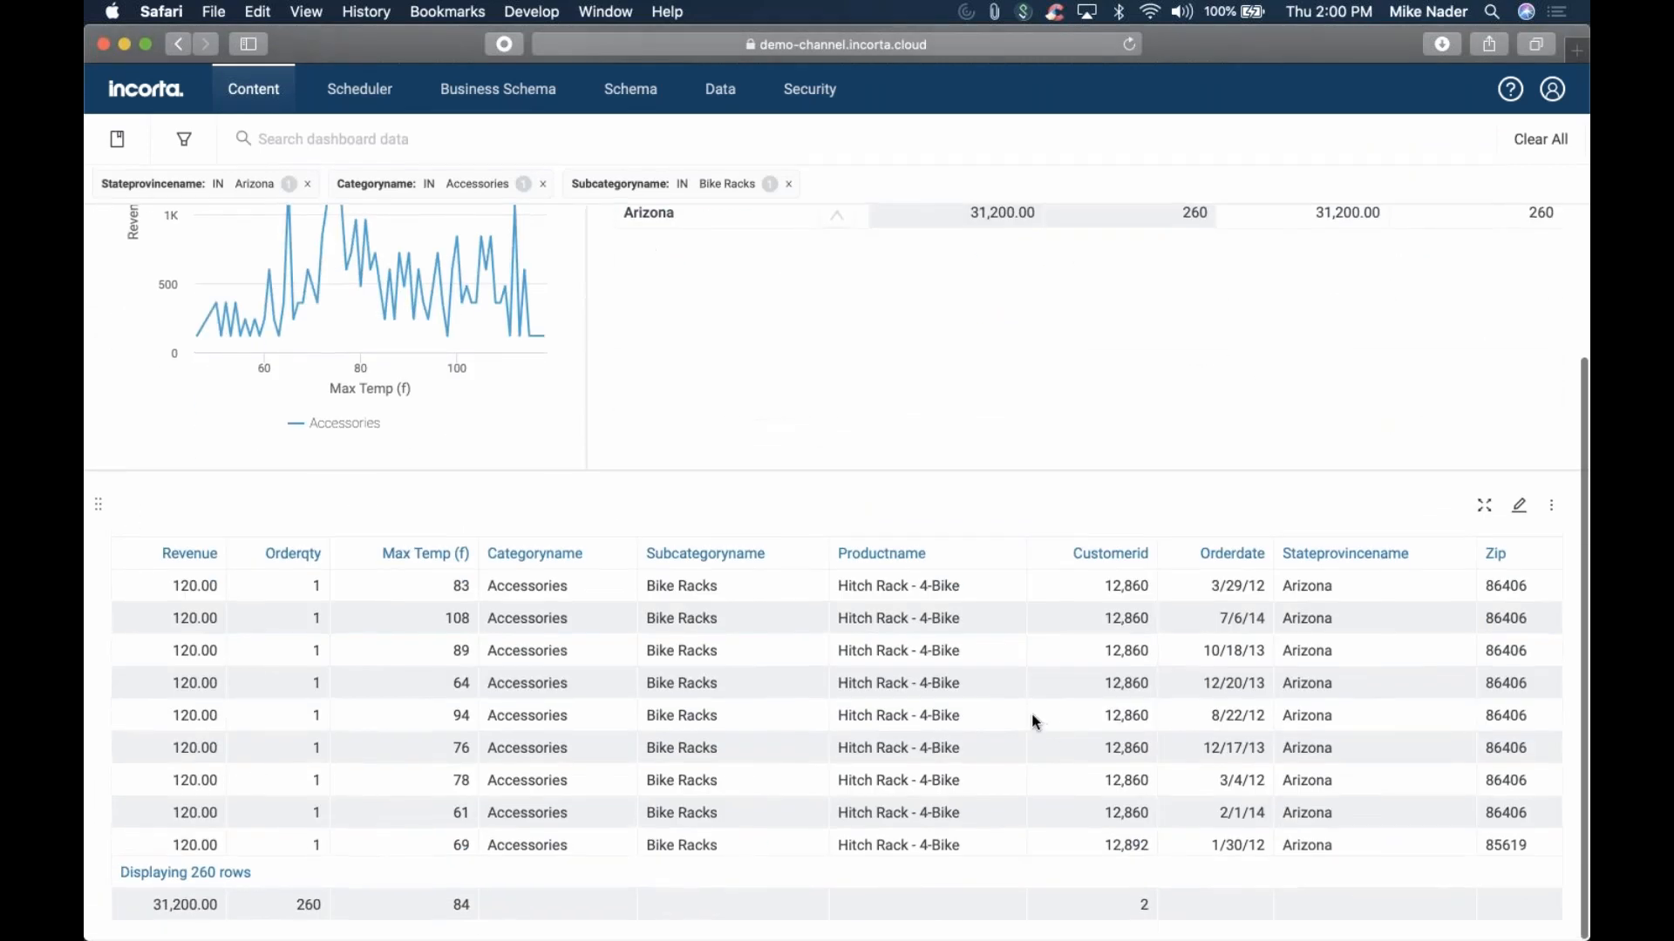
pyautogui.scroll(-1, 1034, 720)
pyautogui.scroll(2, 1035, 683)
pyautogui.scroll(10, 1129, 363)
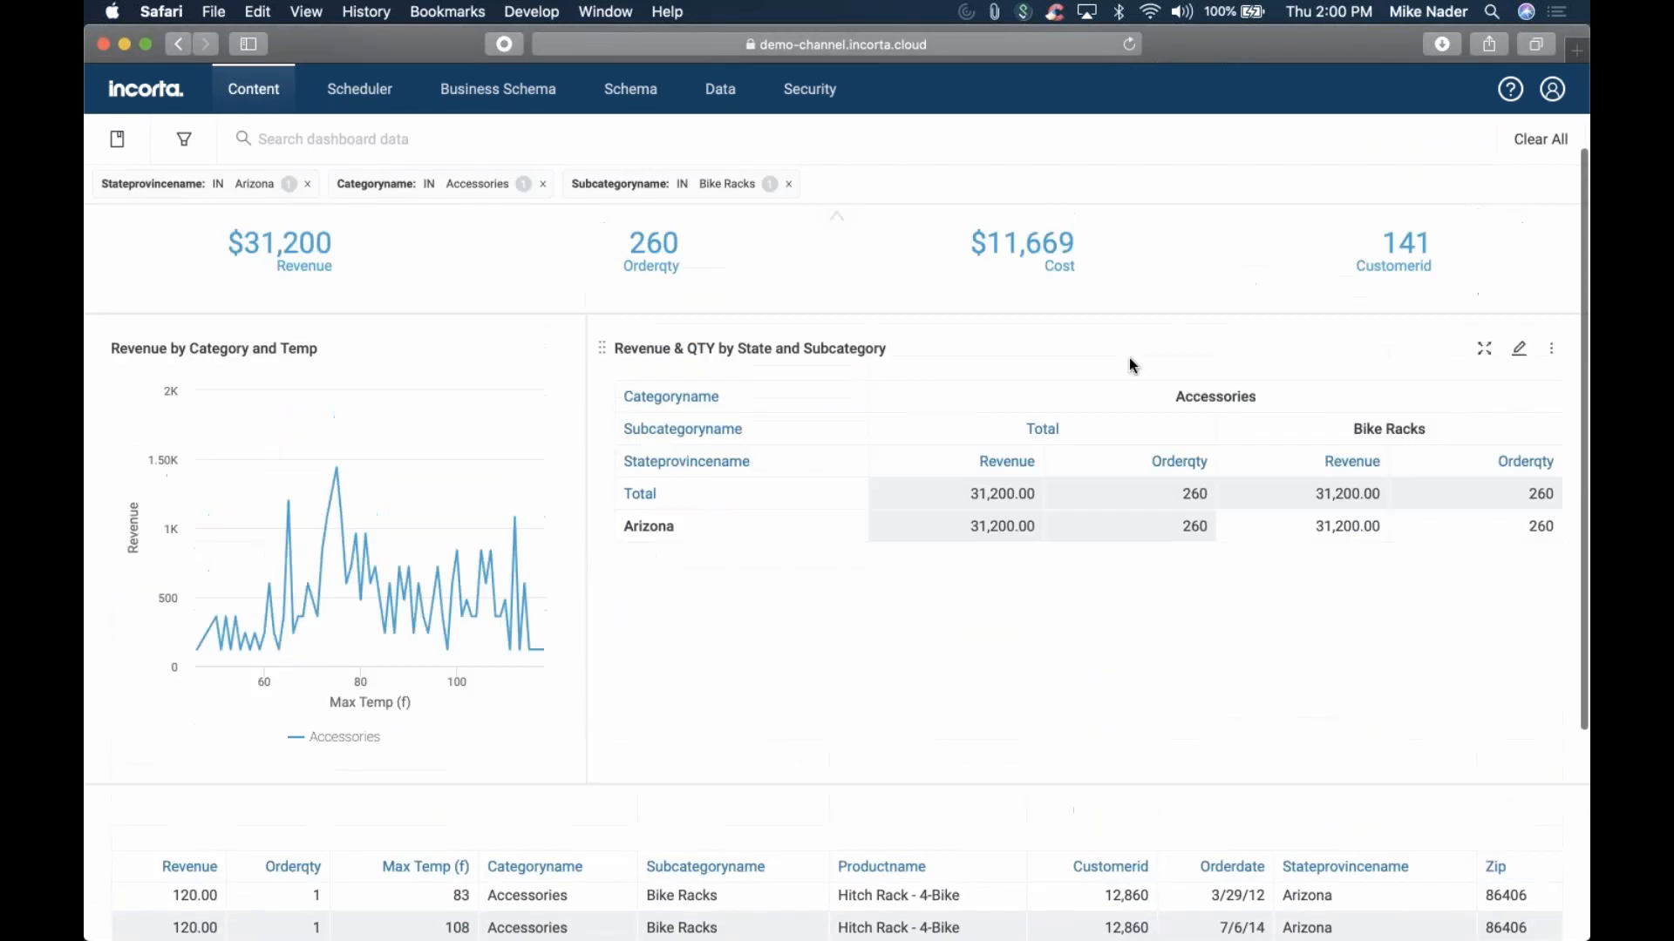
pyautogui.scroll(-8, 1130, 363)
pyautogui.scroll(-2, 1128, 357)
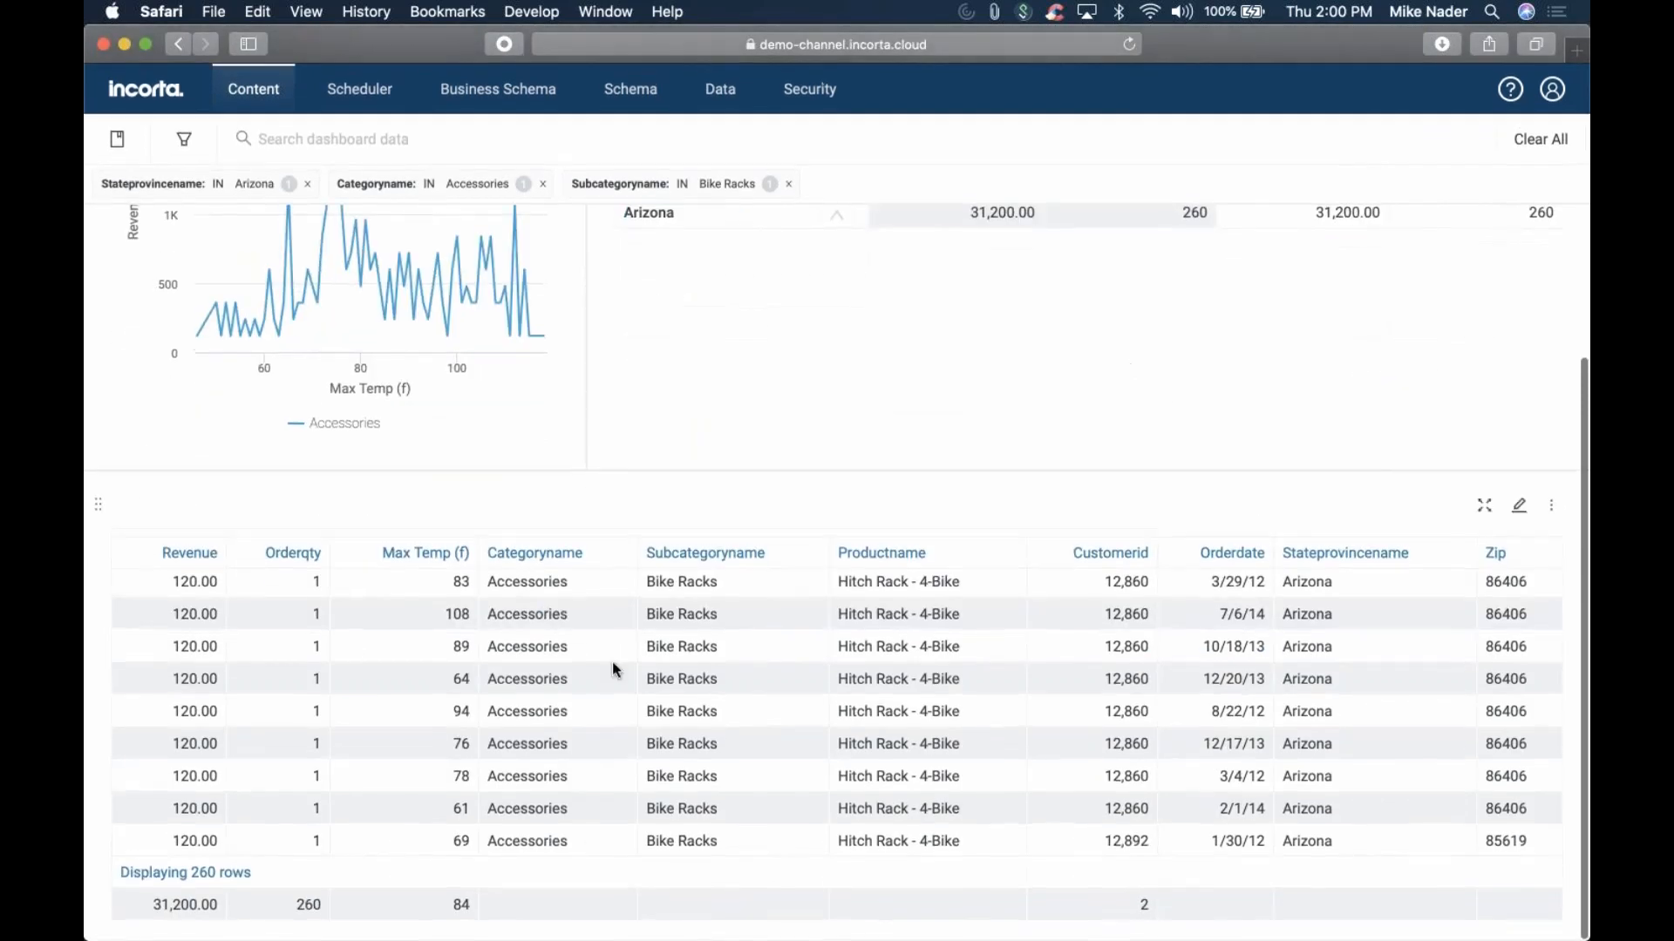
pyautogui.scroll(10, 1046, 462)
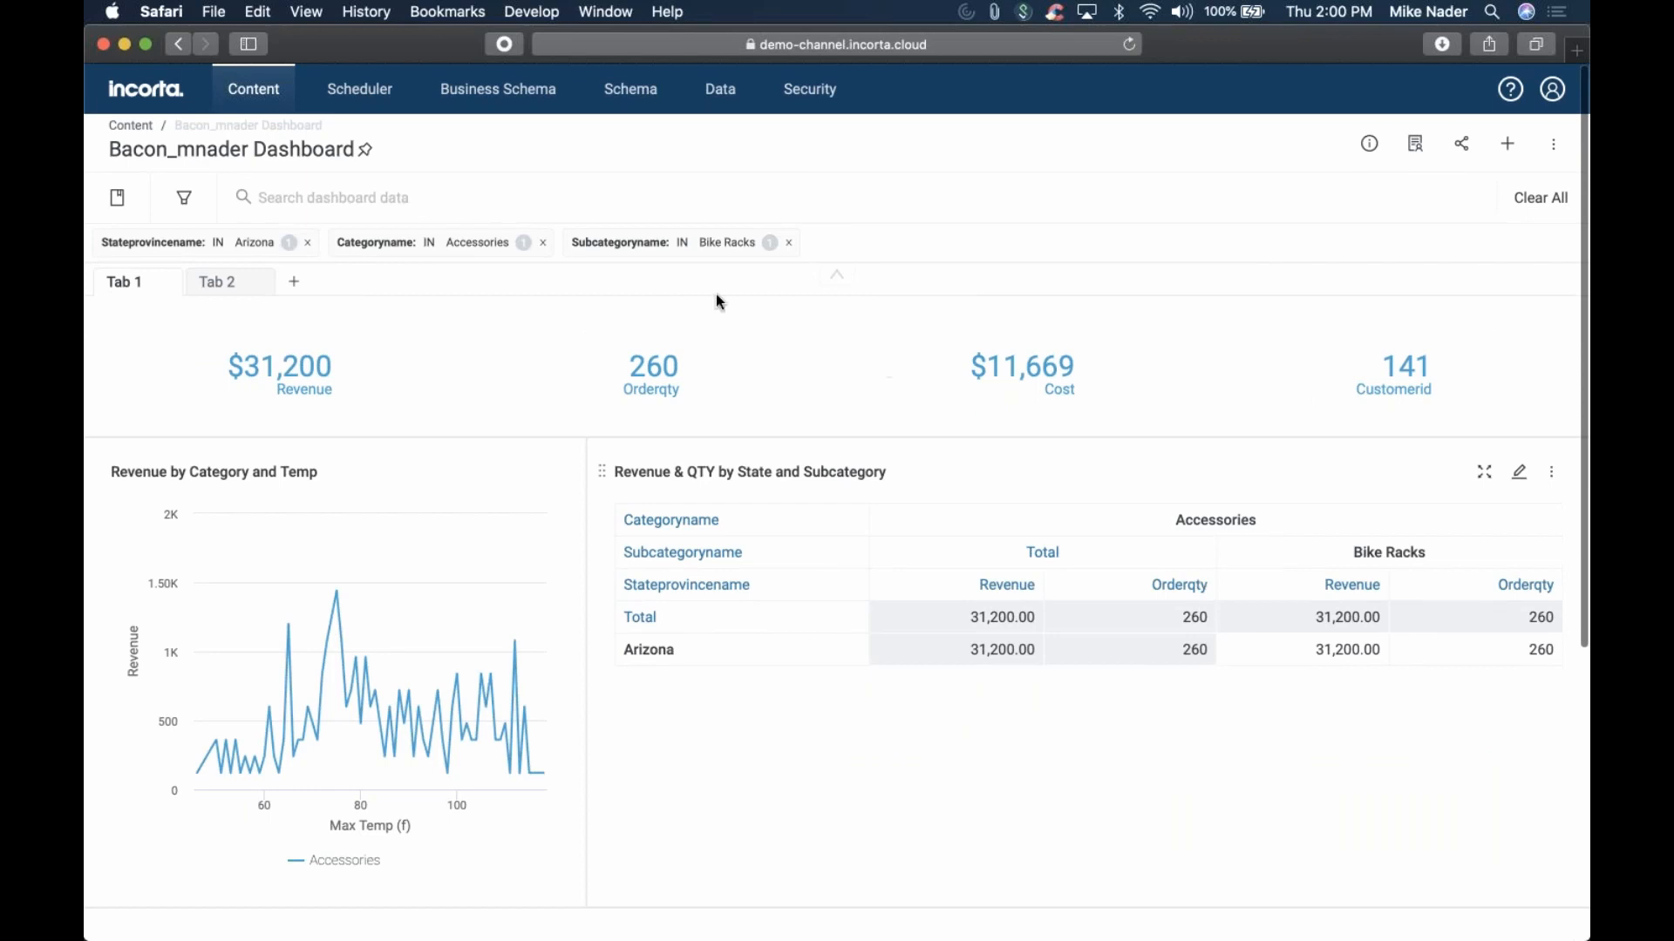
pyautogui.click(1540, 197)
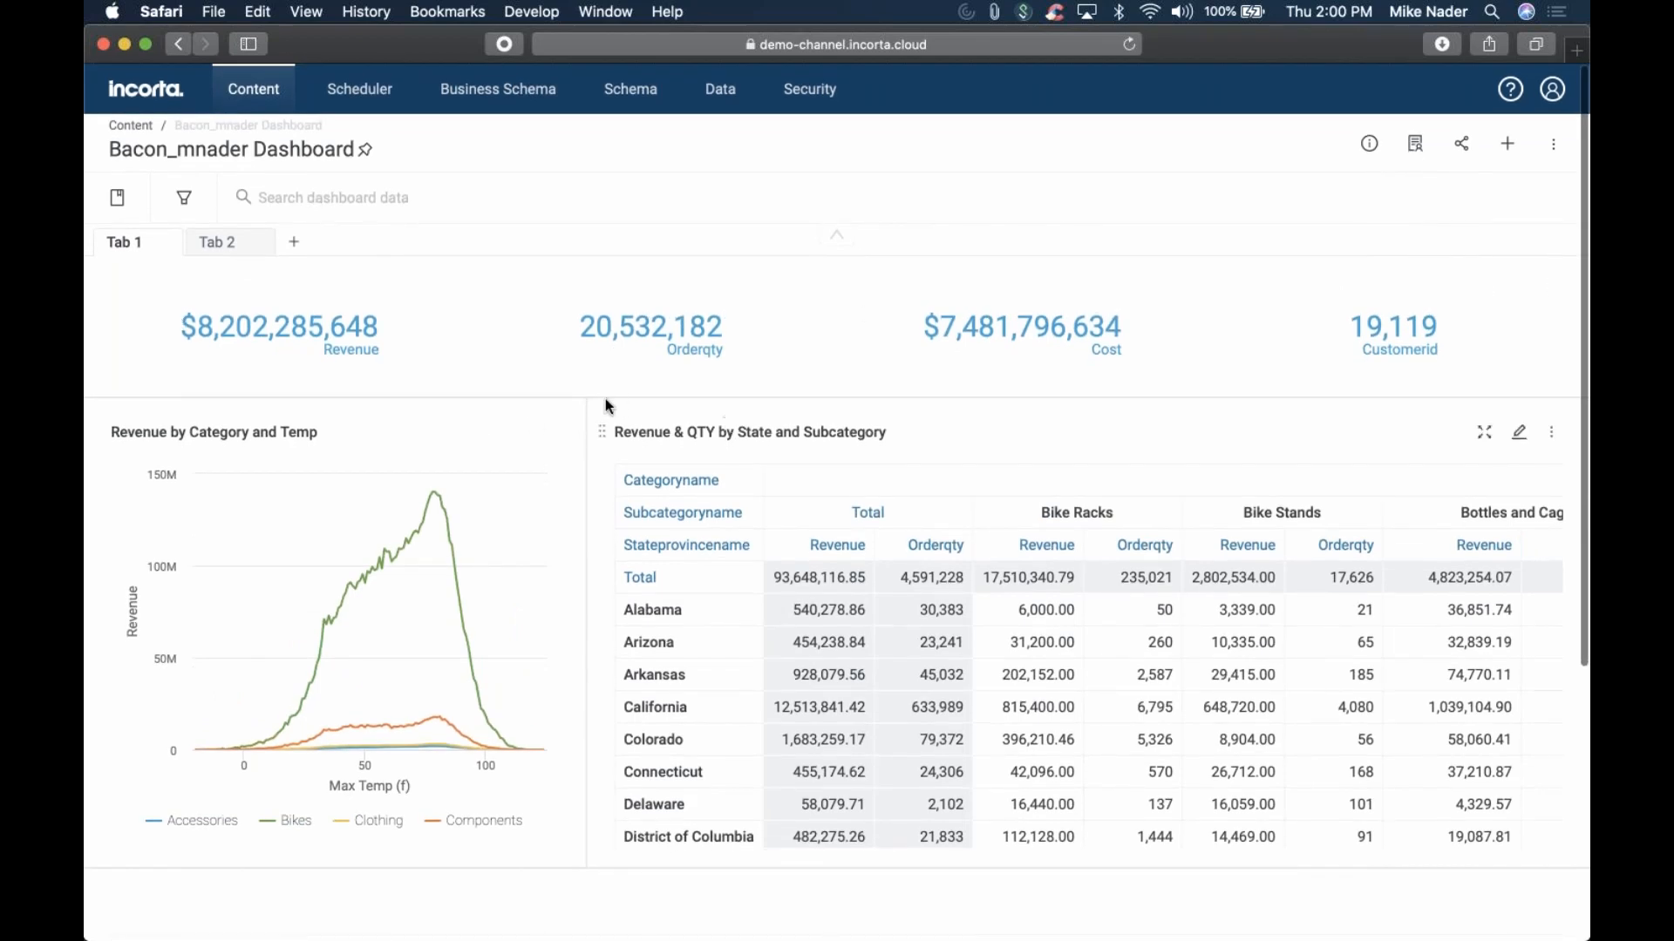
# View the Revenue by Category and Temp chart in full size and hide its Bikes series
pyautogui.moveTo(478, 632)
pyautogui.moveTo(426, 588)
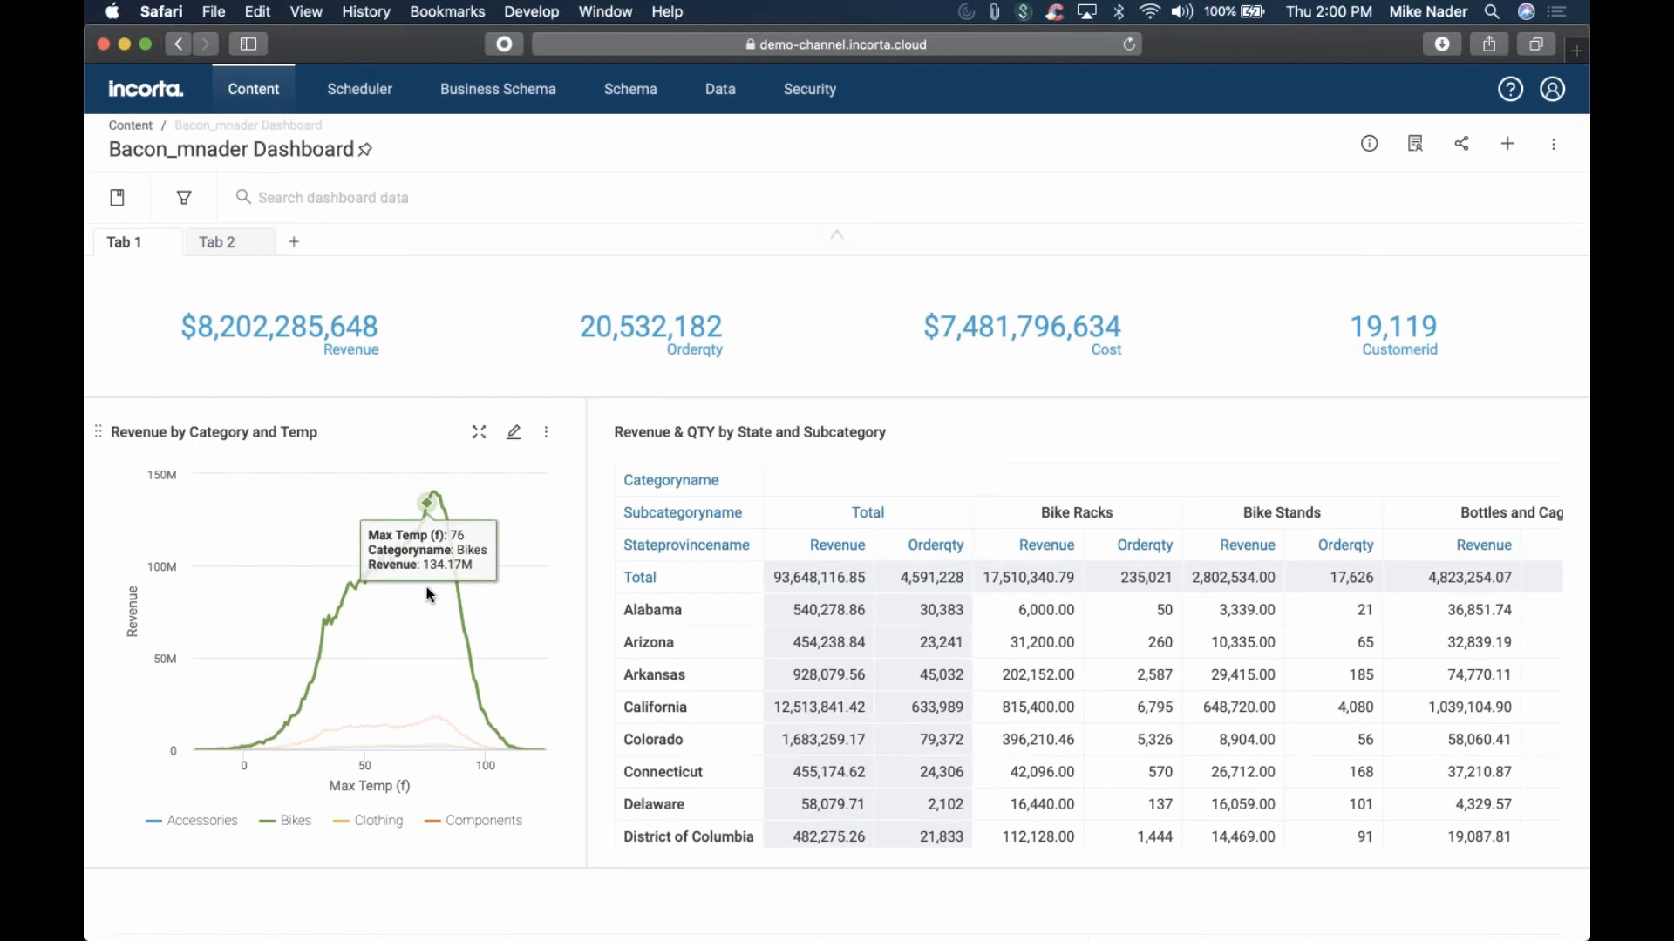
pyautogui.click(479, 434)
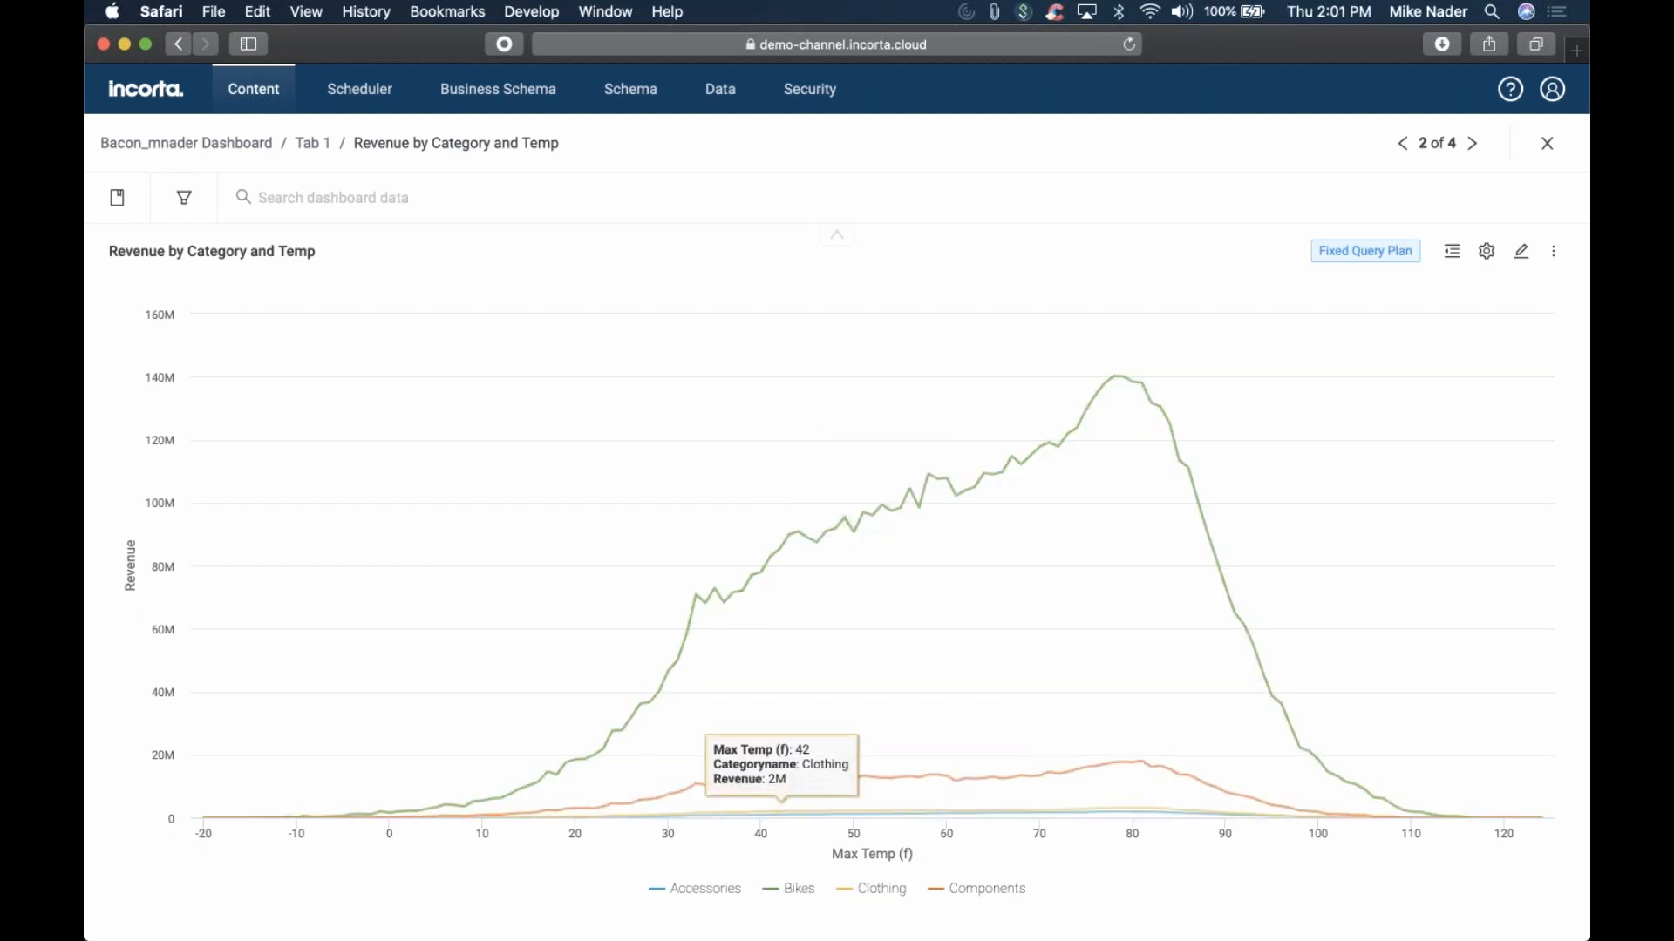
pyautogui.click(802, 891)
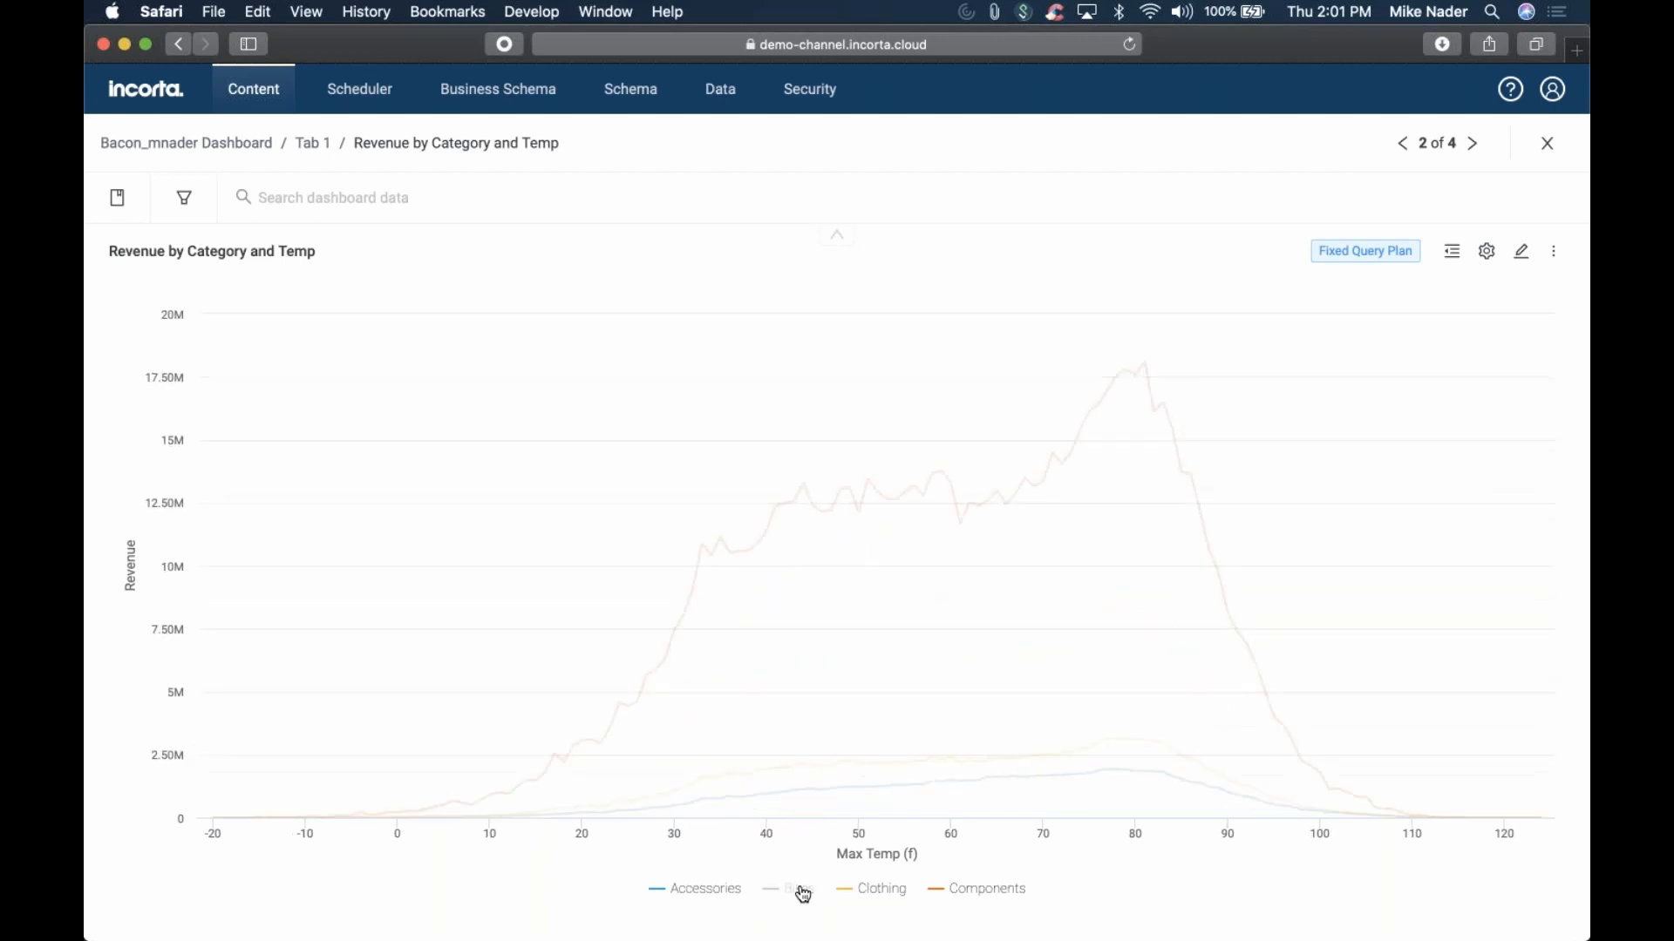
# Toggle the Clothing and Components series of the Revenue by Category and Temp chart, restore all series, and return to the dashboard
pyautogui.click(879, 898)
pyautogui.click(978, 896)
pyautogui.click(797, 898)
pyautogui.click(882, 896)
pyautogui.click(983, 894)
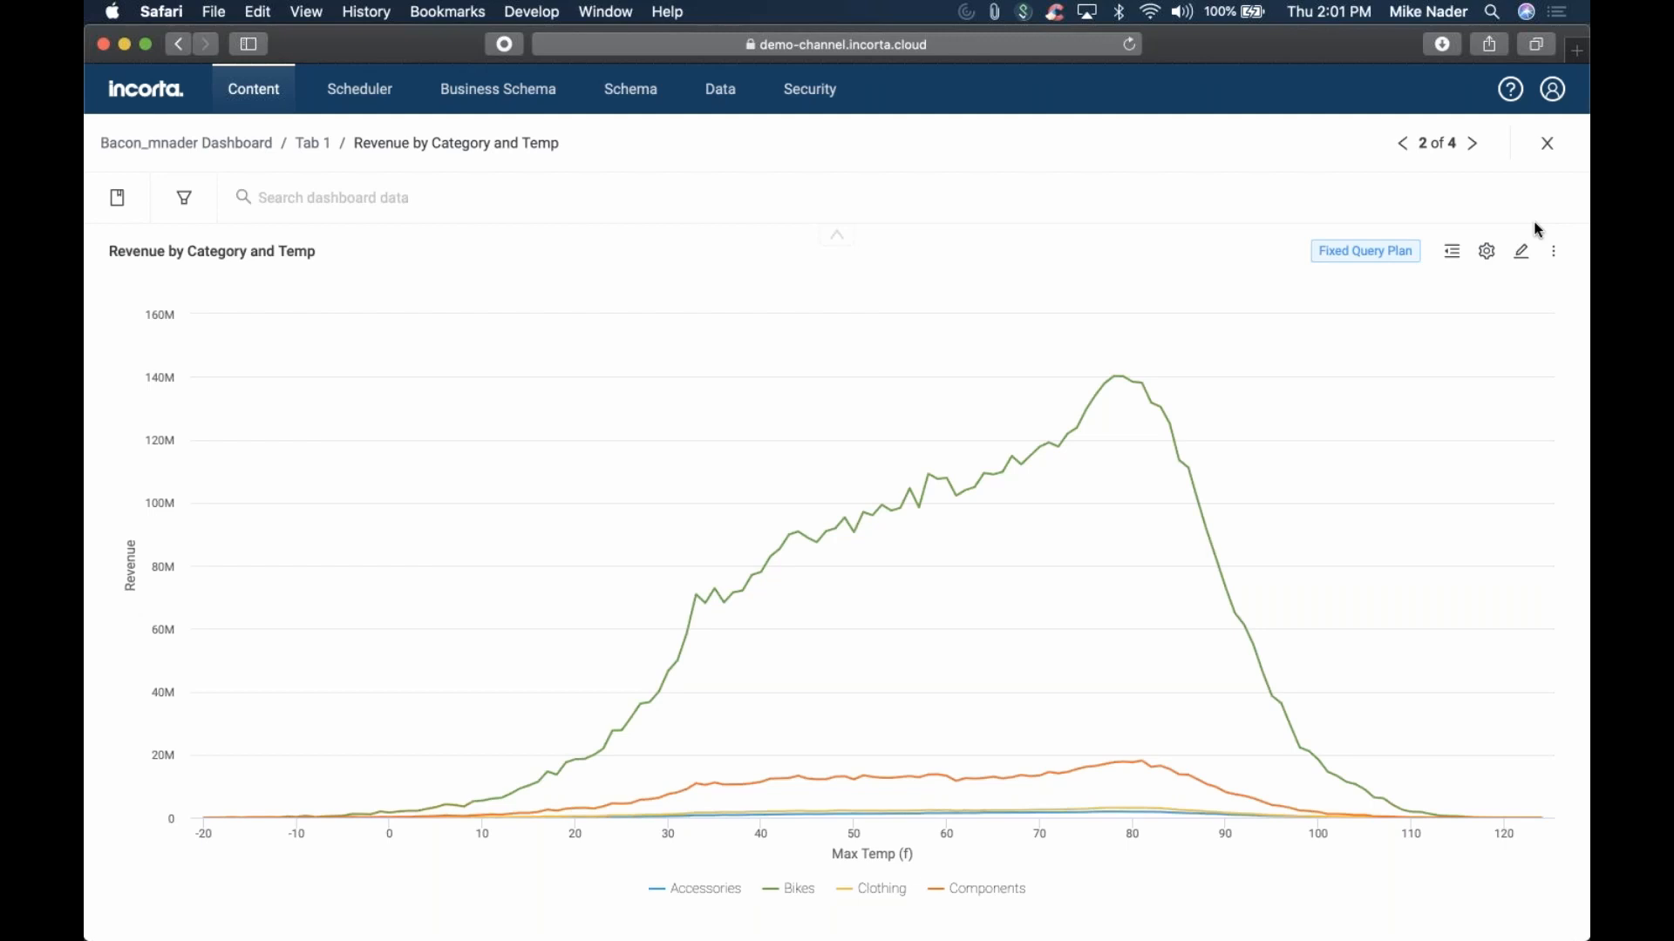
pyautogui.click(1548, 150)
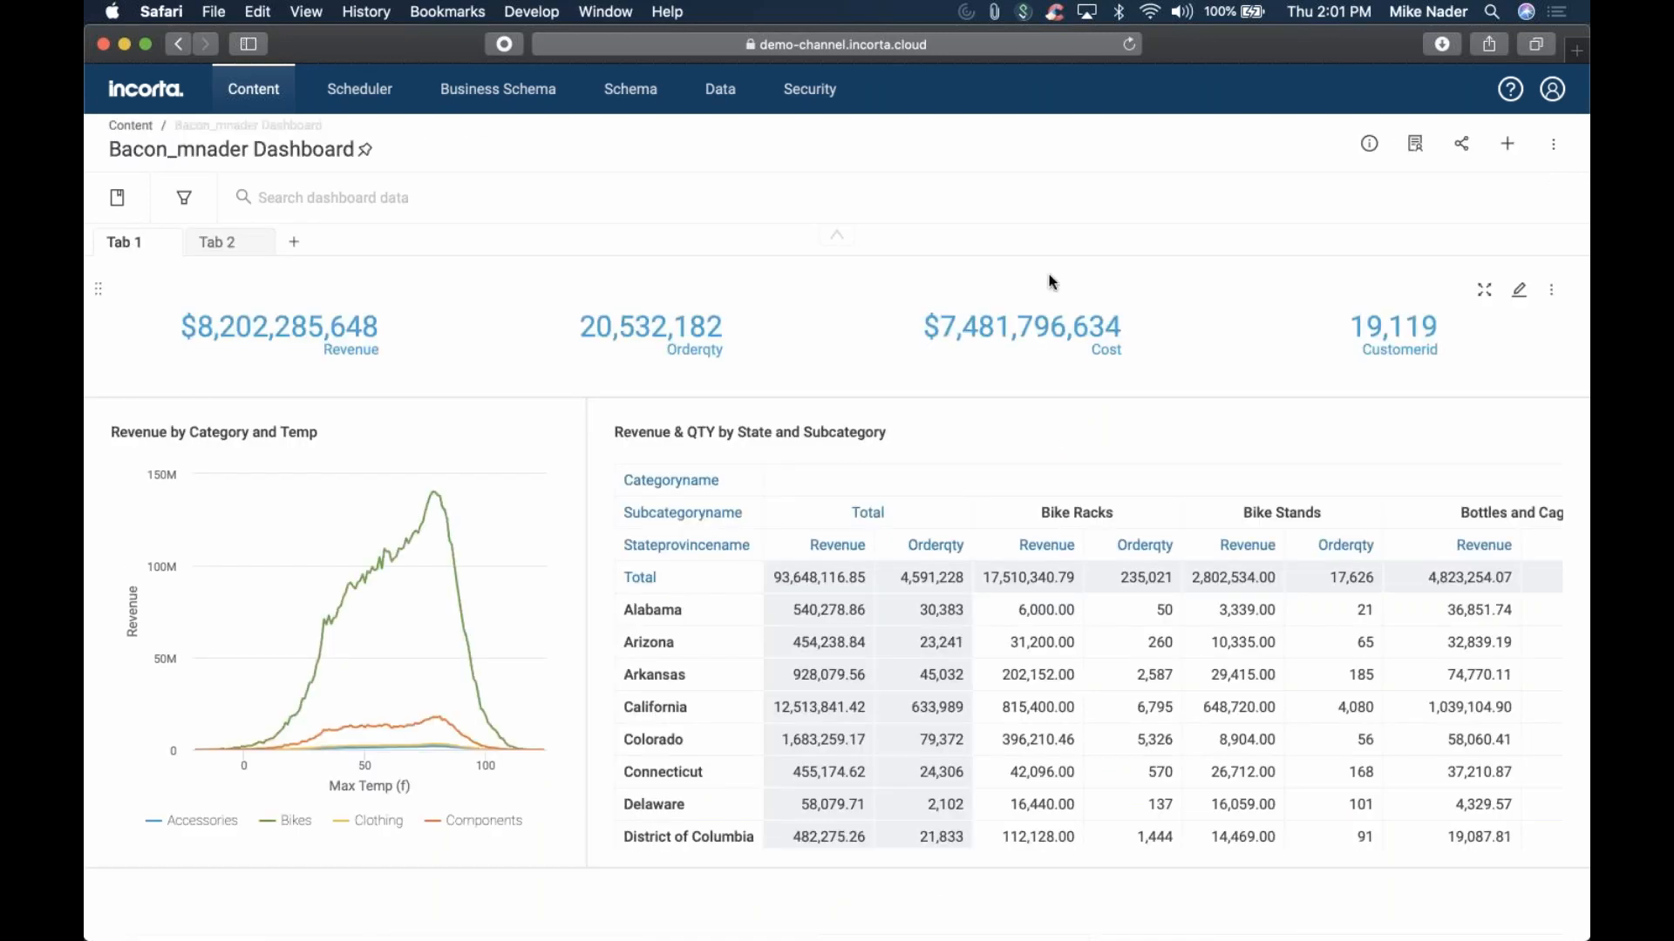
# Add a formula column to the salesorderdetail table of the Bacon schema
pyautogui.click(621, 105)
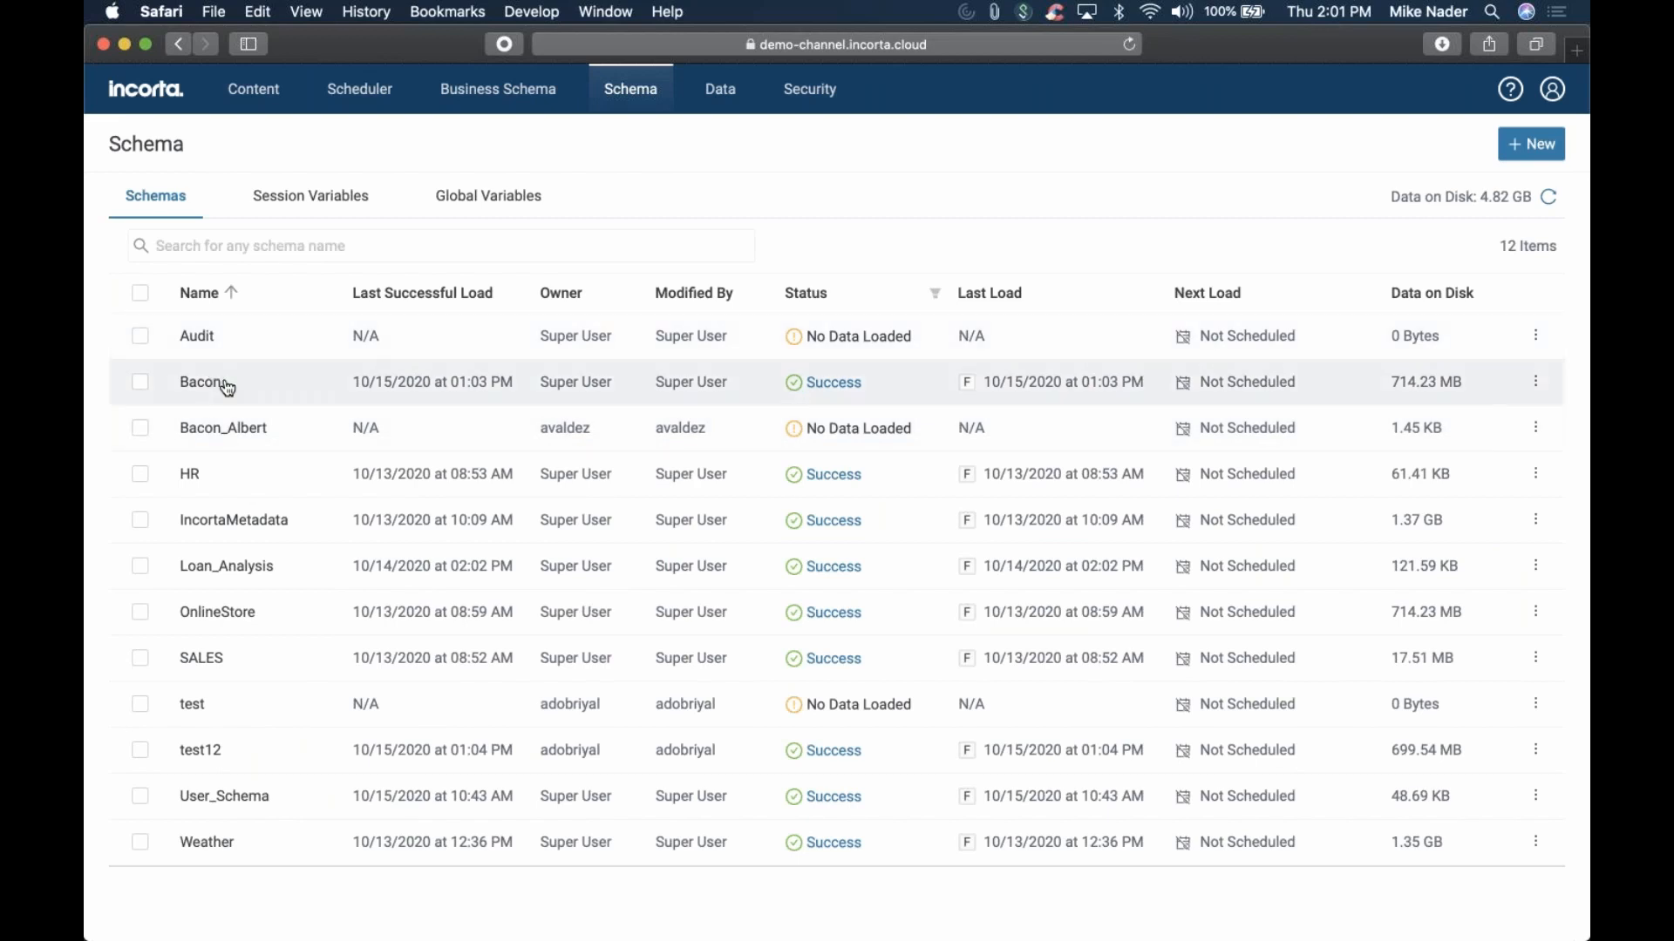
pyautogui.click(225, 384)
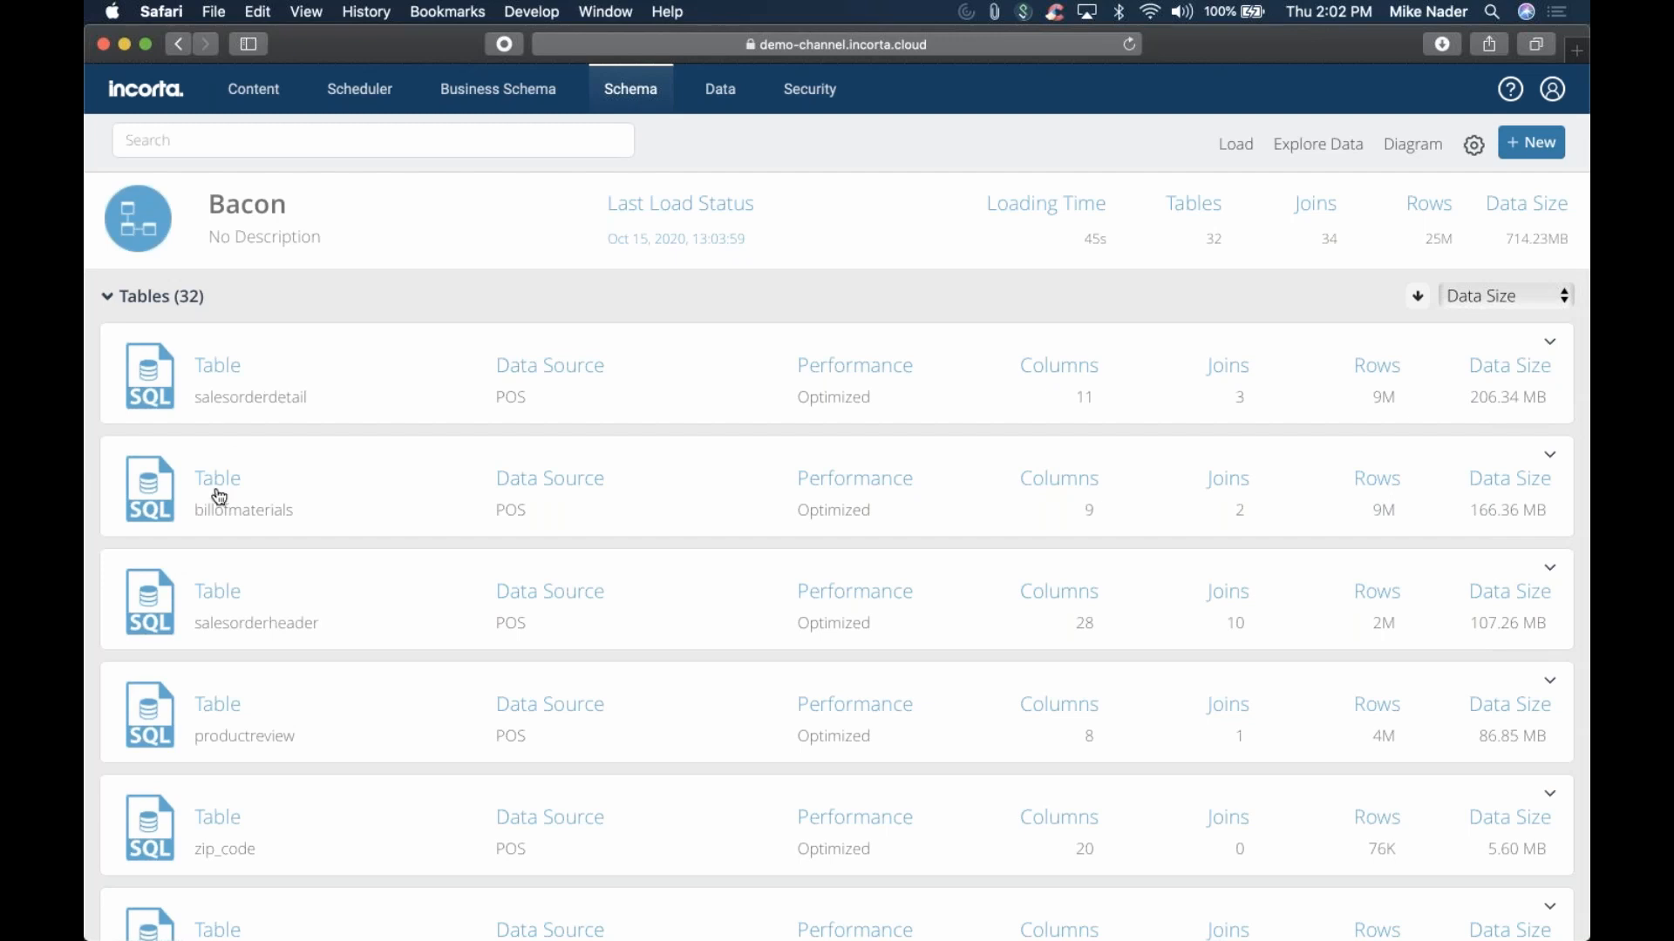
pyautogui.click(155, 383)
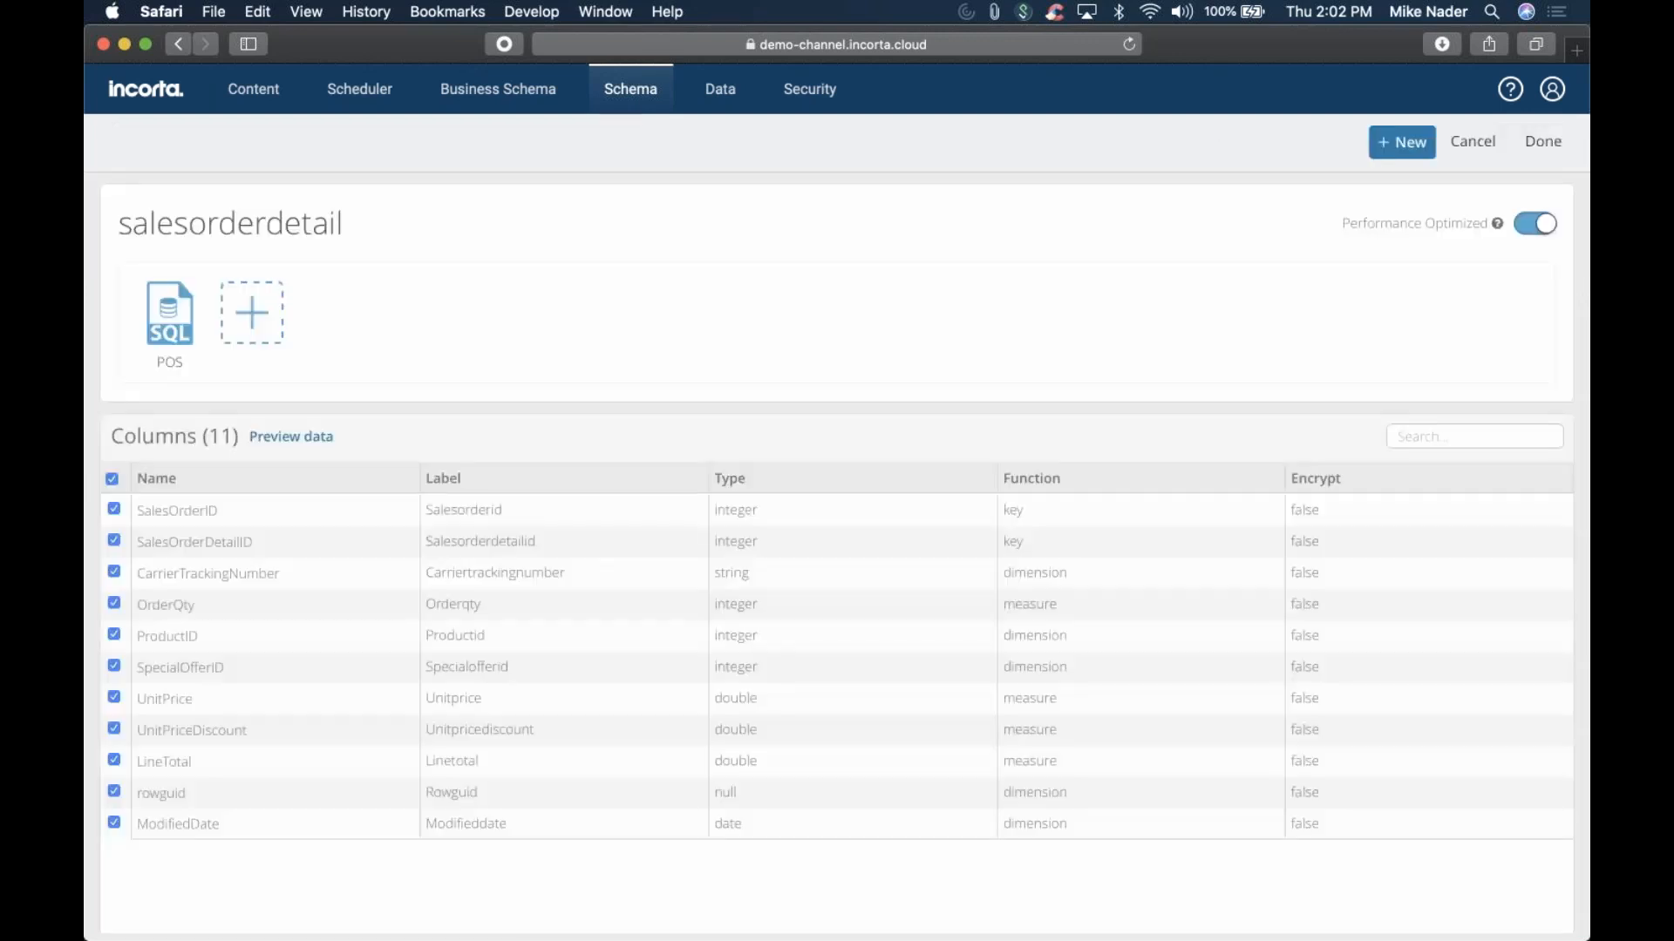
pyautogui.scroll(-3, 532, 662)
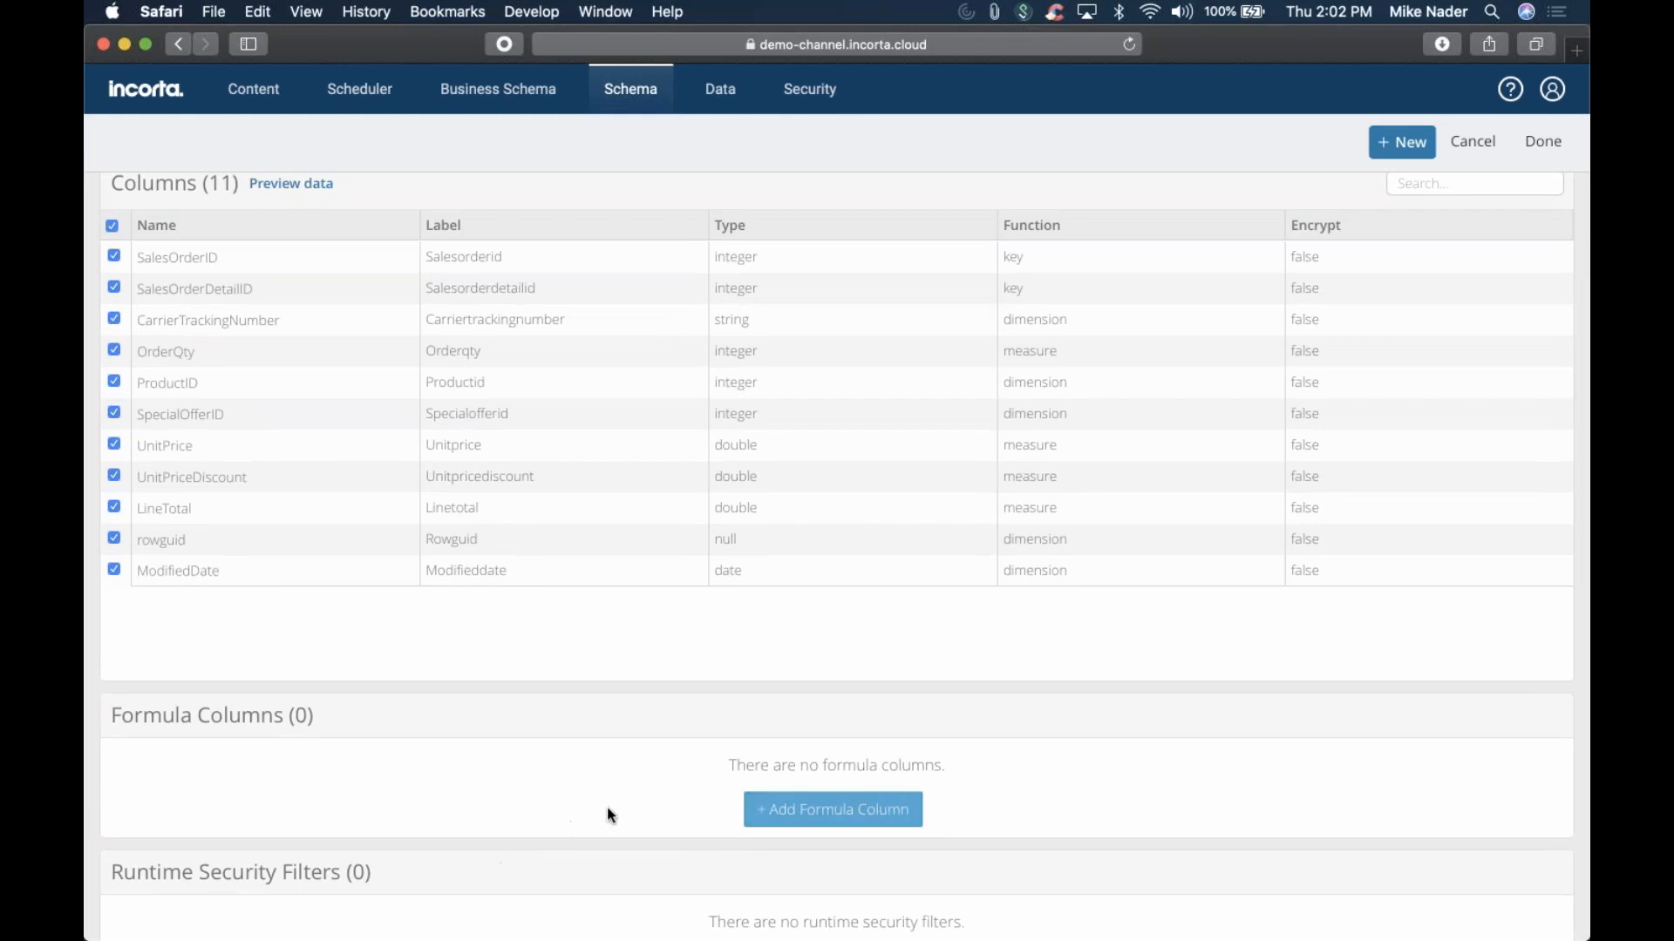
pyautogui.click(840, 819)
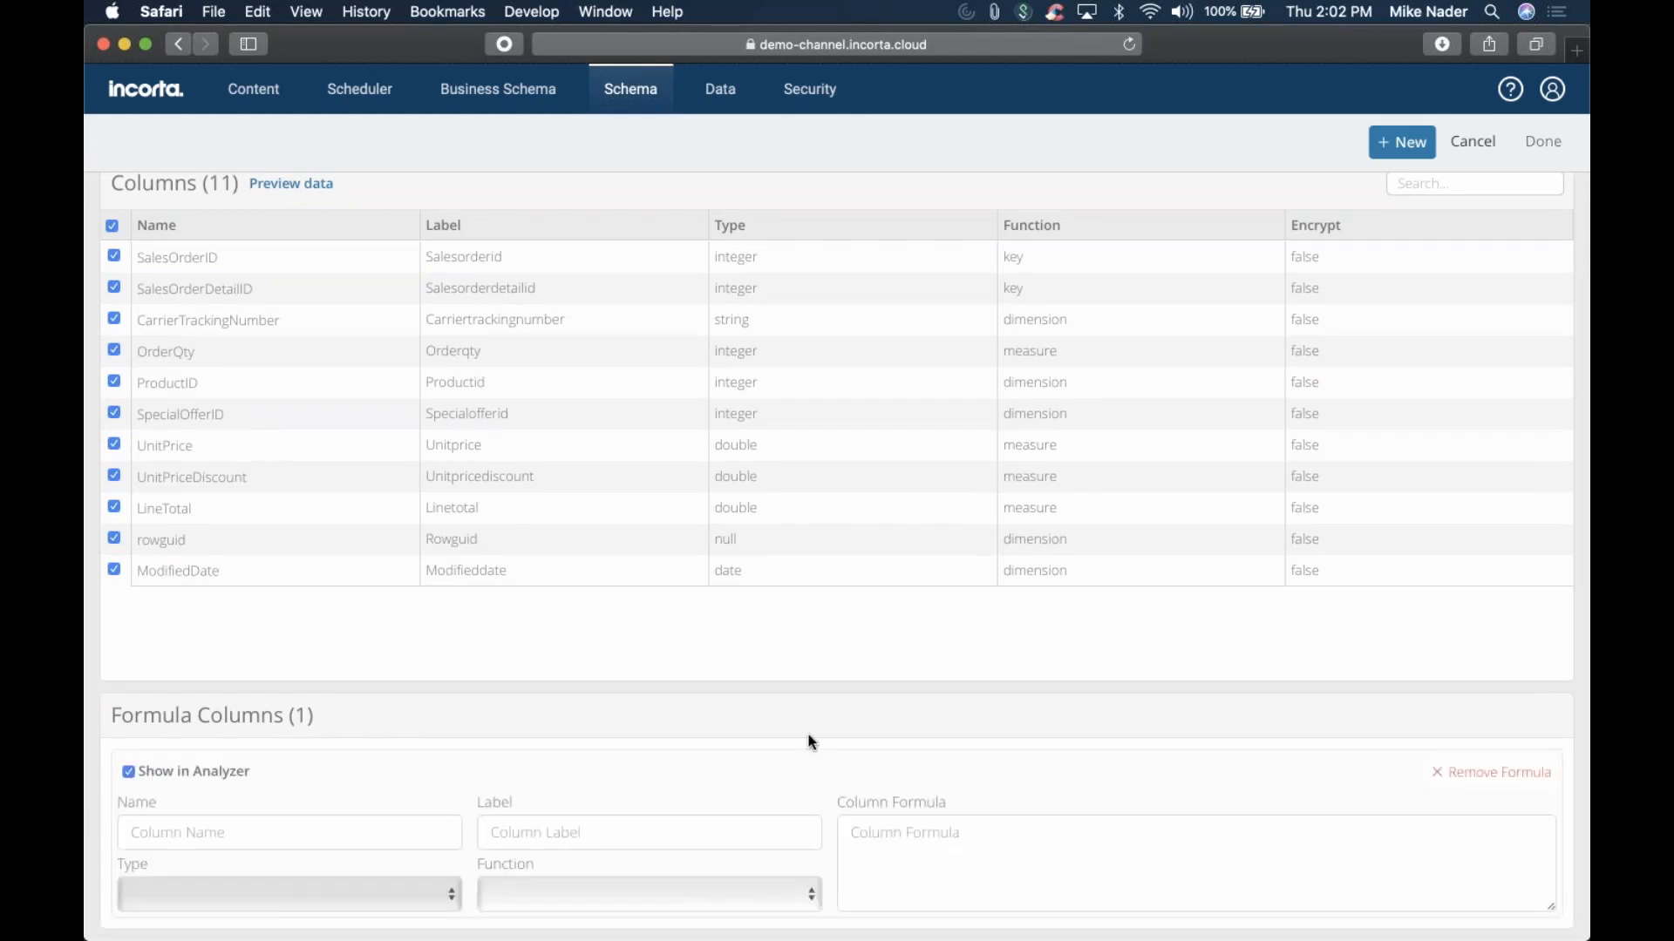
# Name the formula column Cost, label it Cost of Sales, and set its function to measure
pyautogui.scroll(-2, 808, 734)
pyautogui.click(369, 728)
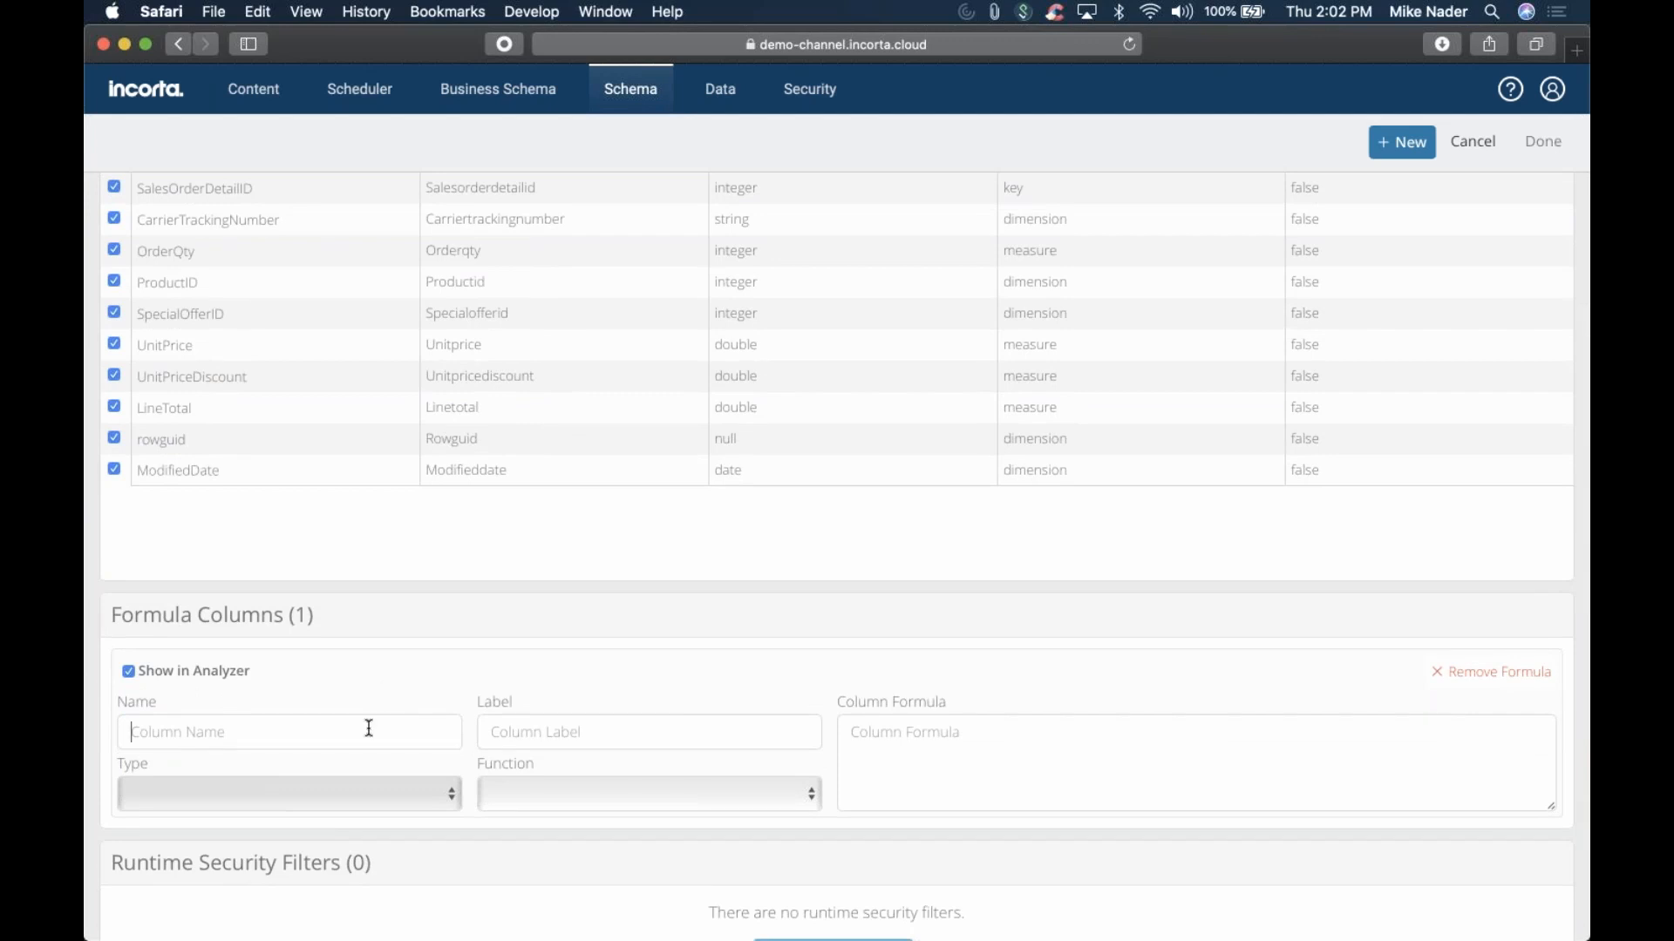
pyautogui.write('Cost')
pyautogui.press('Tab')
pyautogui.write('Cost')
pyautogui.click(778, 789)
pyautogui.click(639, 854)
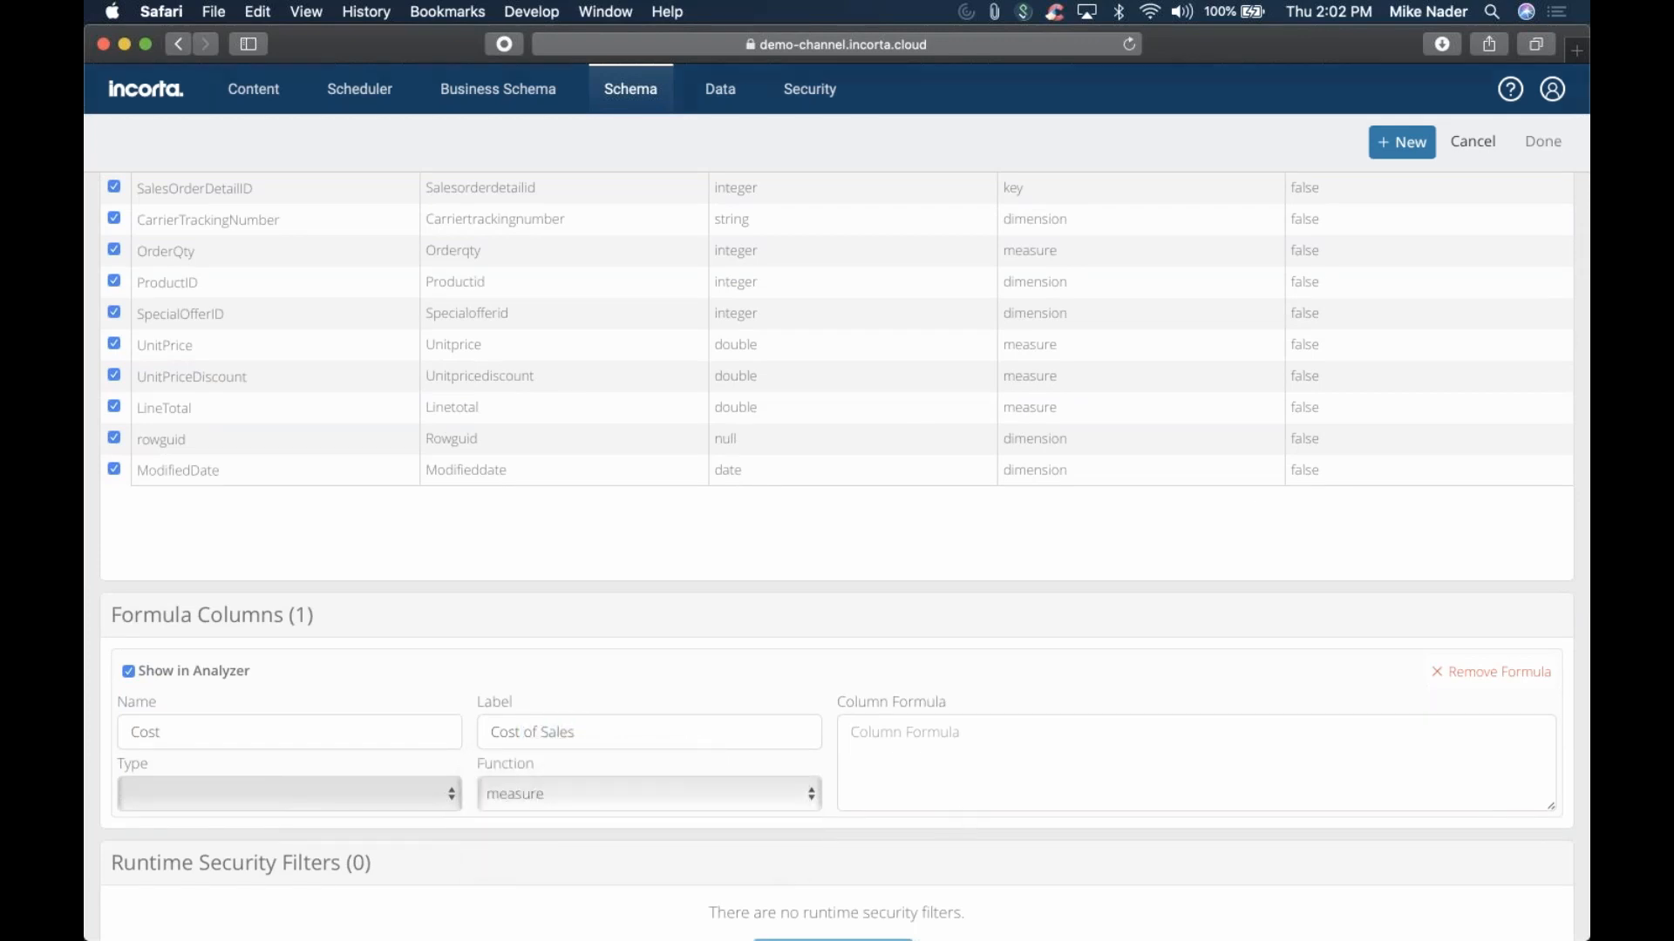
# Start the column formula with the product table's Standardcost column followed by a multiplication sign
pyautogui.click(1011, 763)
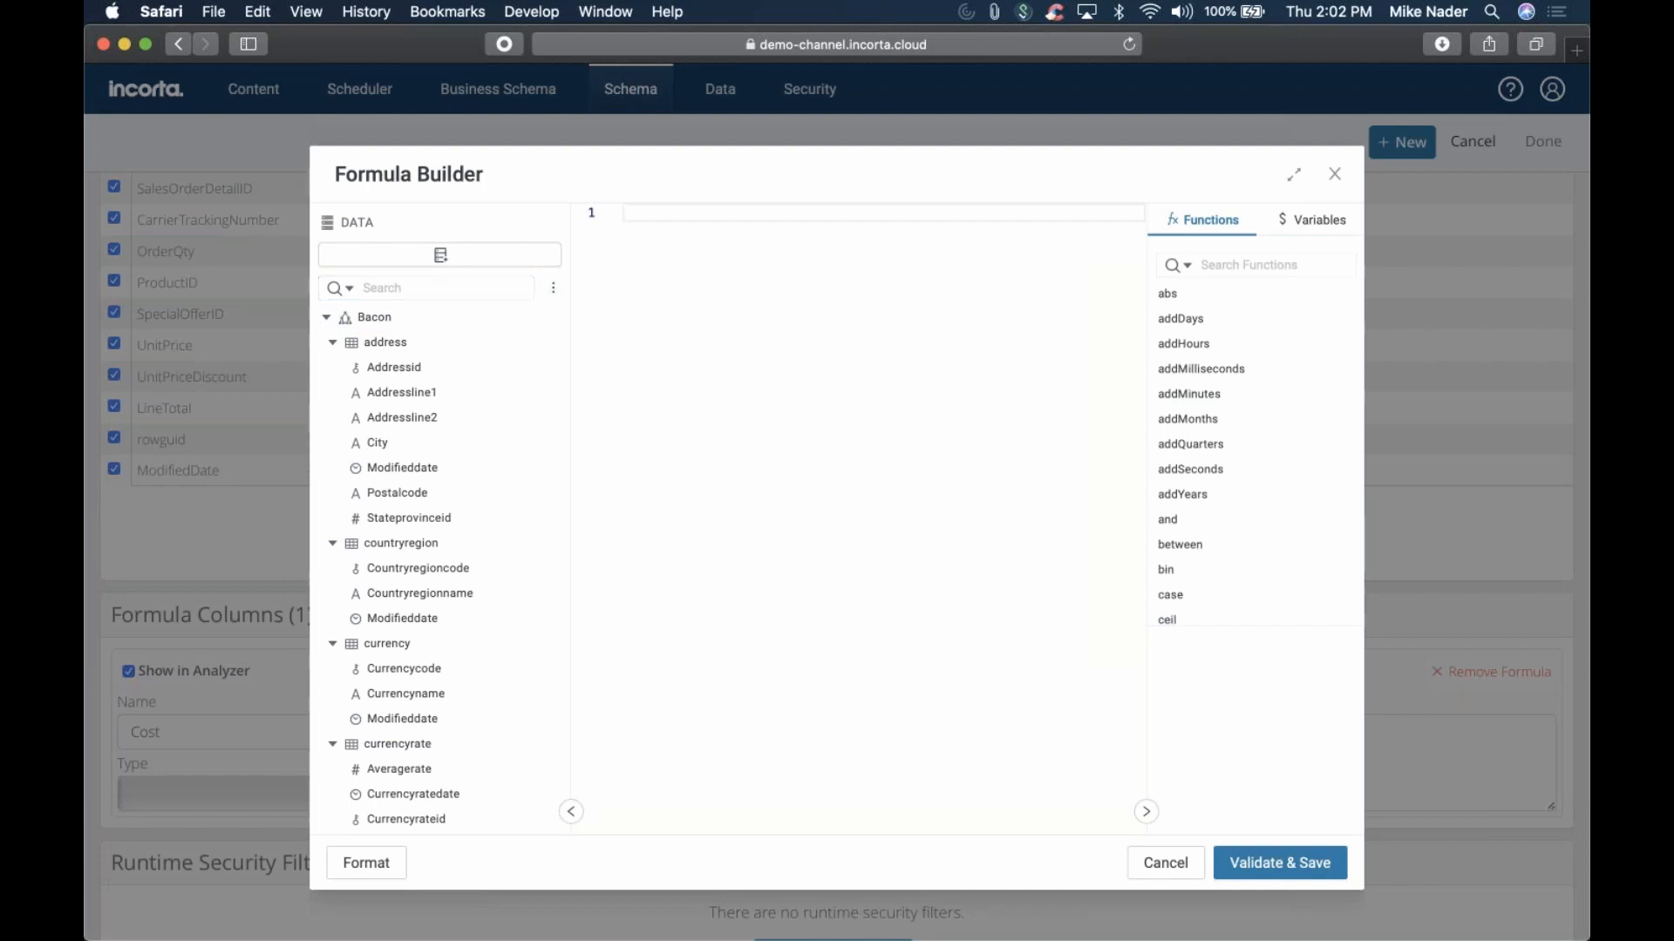
pyautogui.click(552, 288)
pyautogui.click(645, 353)
pyautogui.click(429, 288)
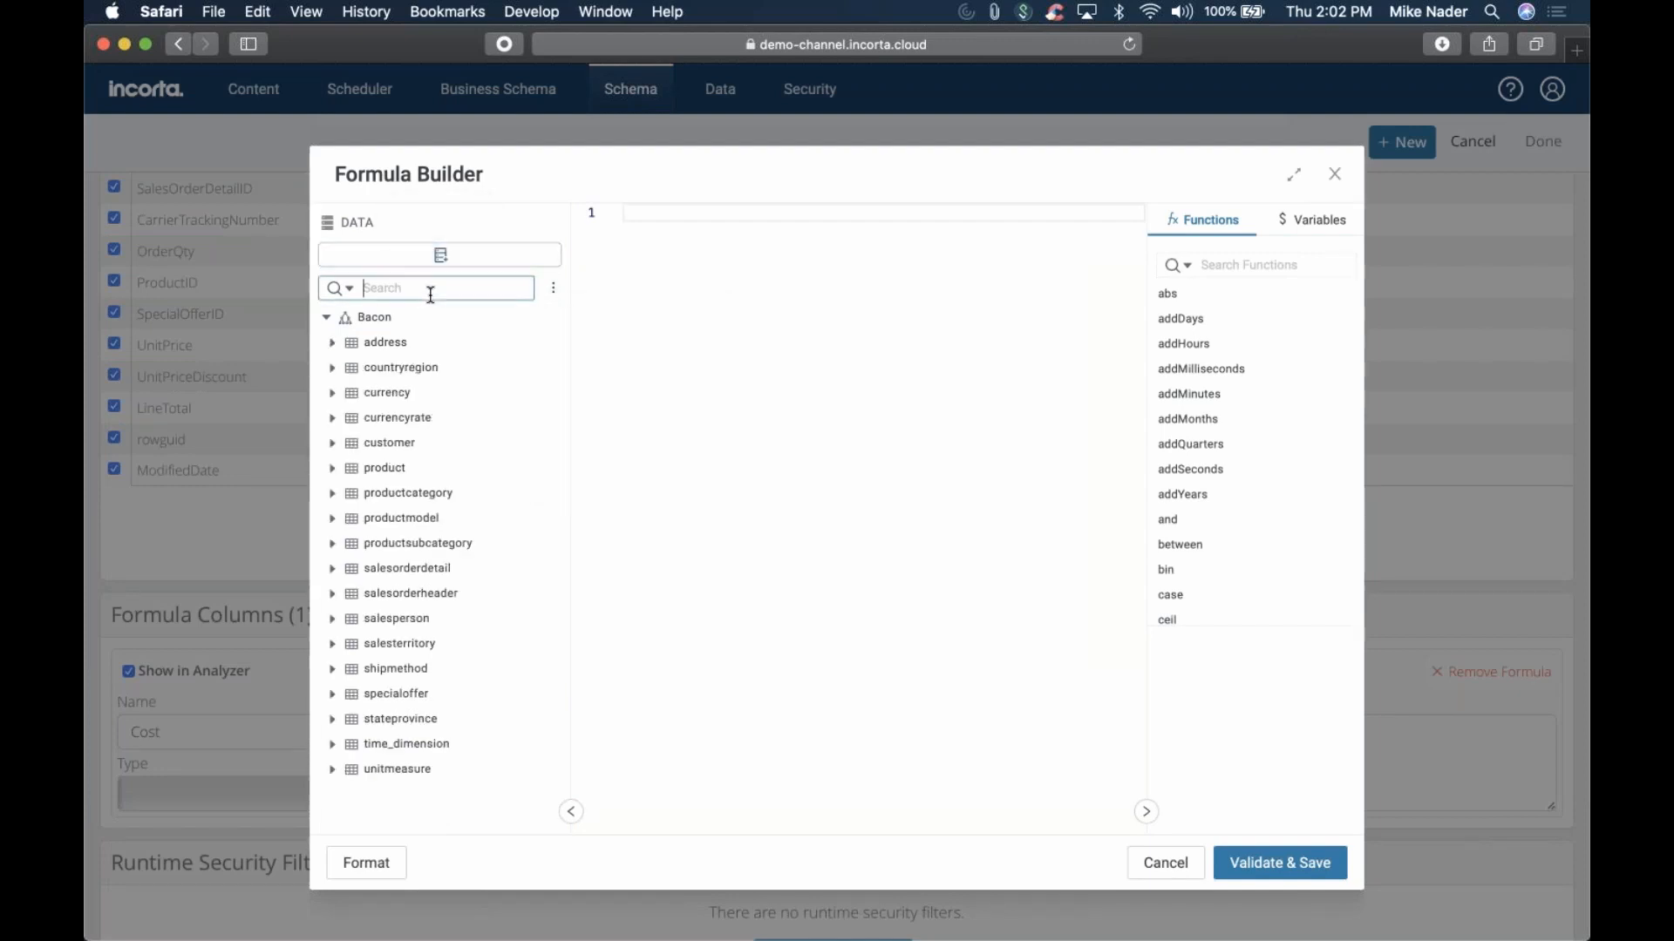
pyautogui.write('cost')
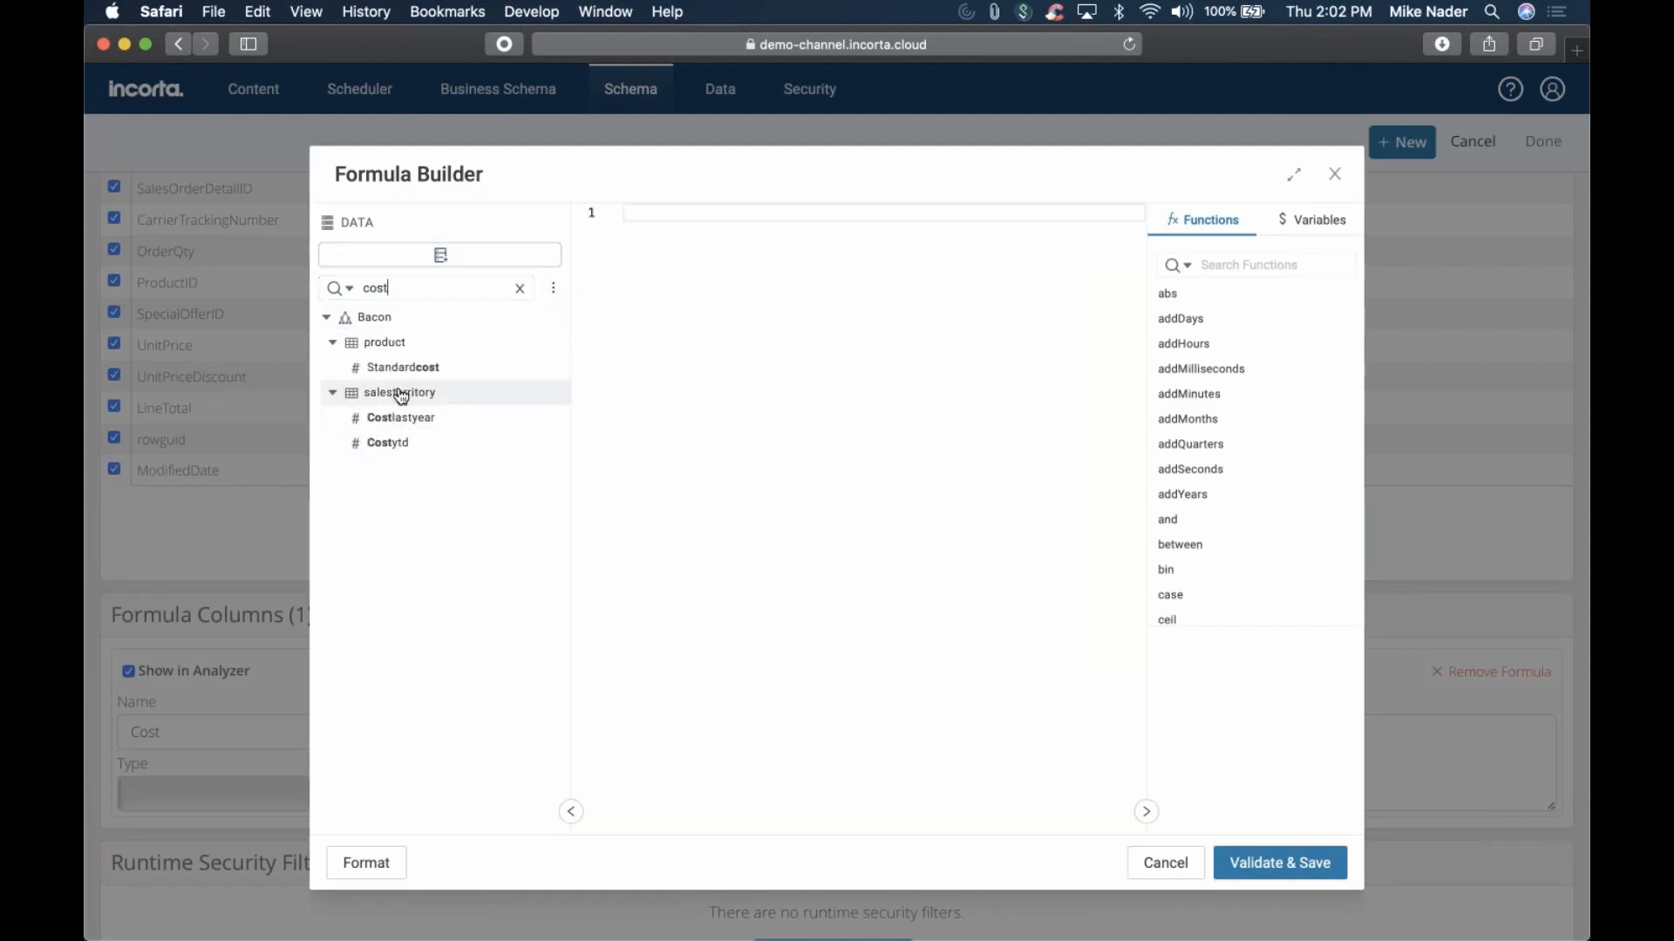
pyautogui.doubleClick(459, 367)
pyautogui.press('Return')
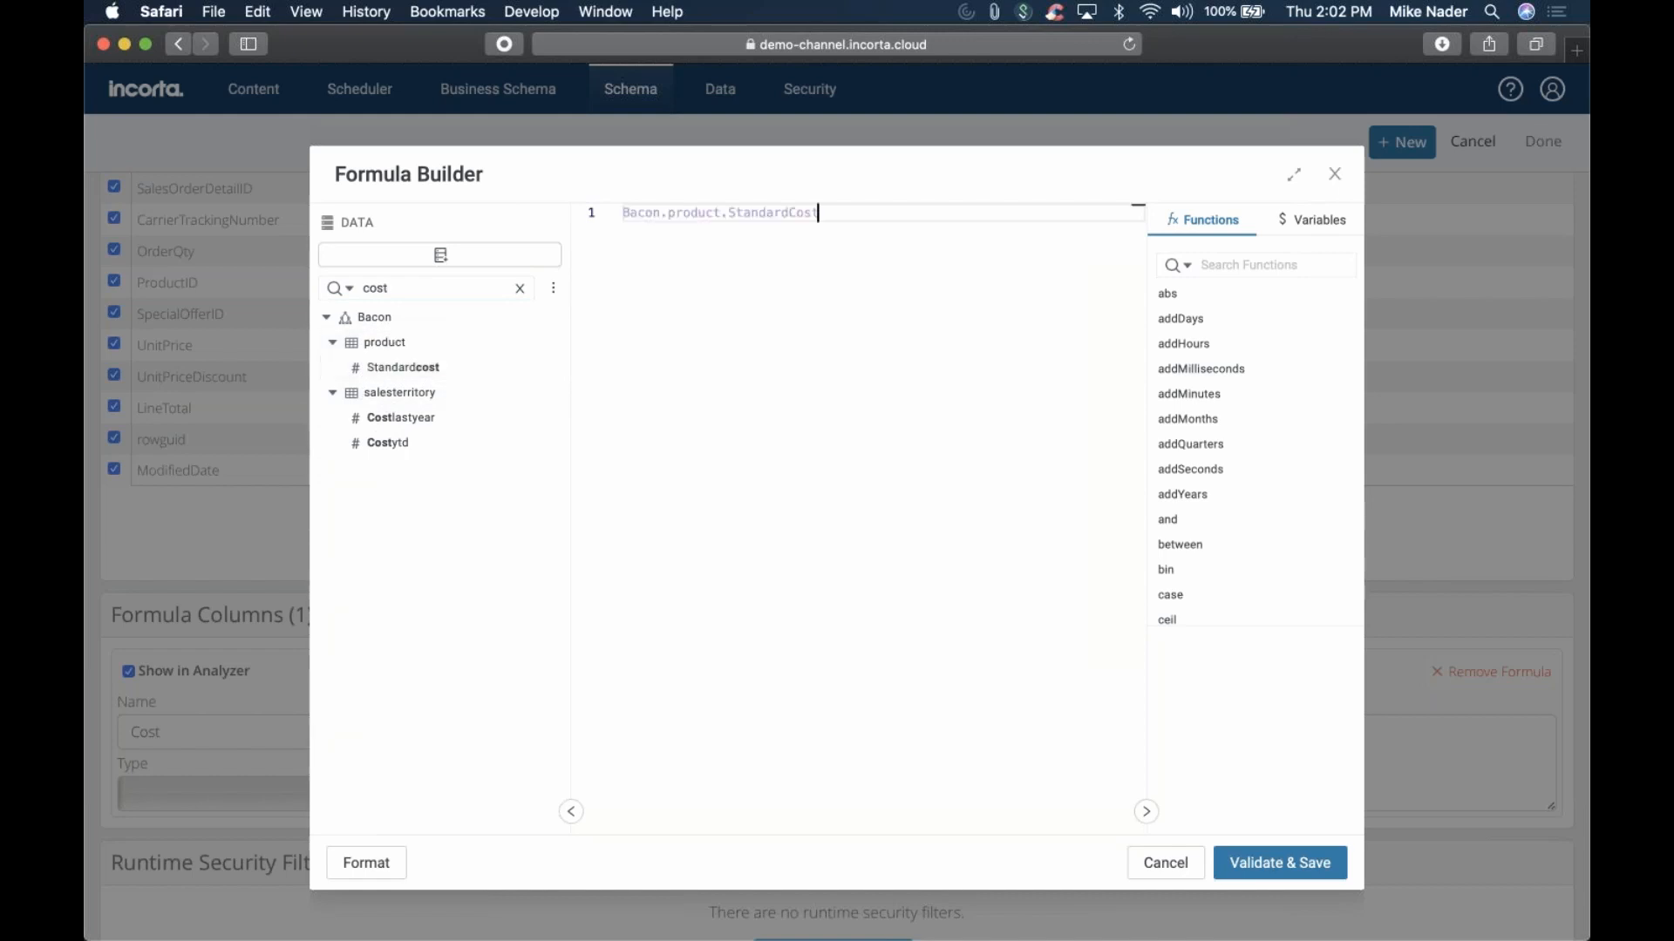
pyautogui.write('*')
pyautogui.press('Return')
# Complete the formula with the salesorderdetail table's Orderqty column, then validate and save it
pyautogui.click(502, 290)
pyautogui.press('BackSpace')
pyautogui.press('BackSpace')
pyautogui.press('BackSpace')
pyautogui.press('BackSpace')
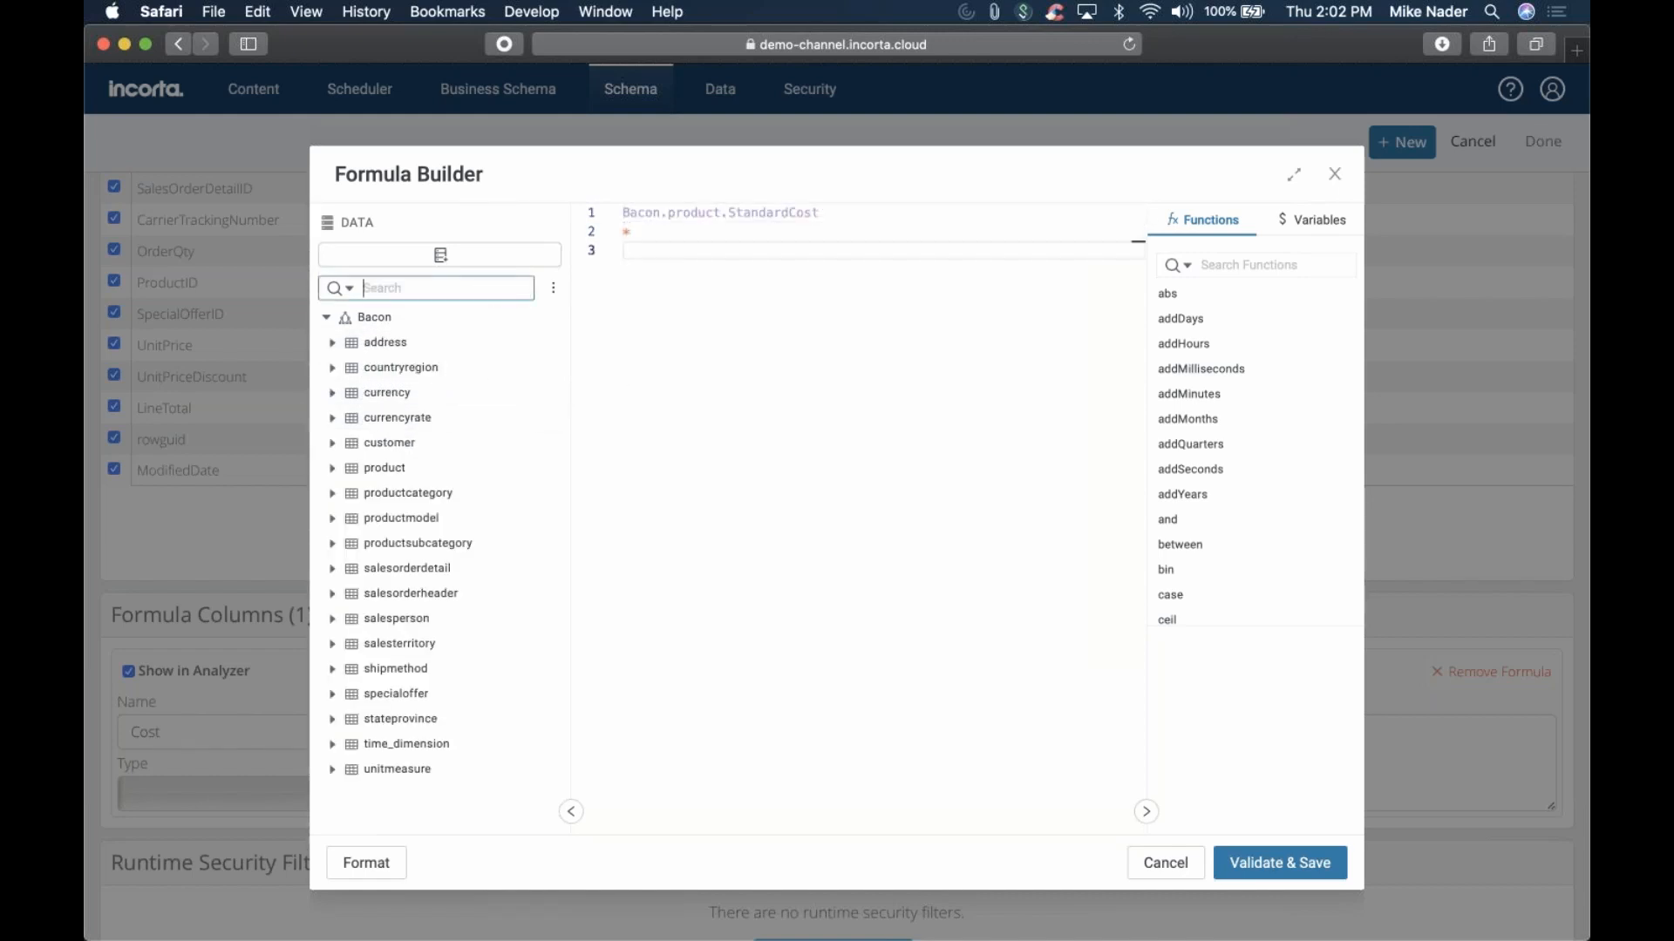
pyautogui.write('order')
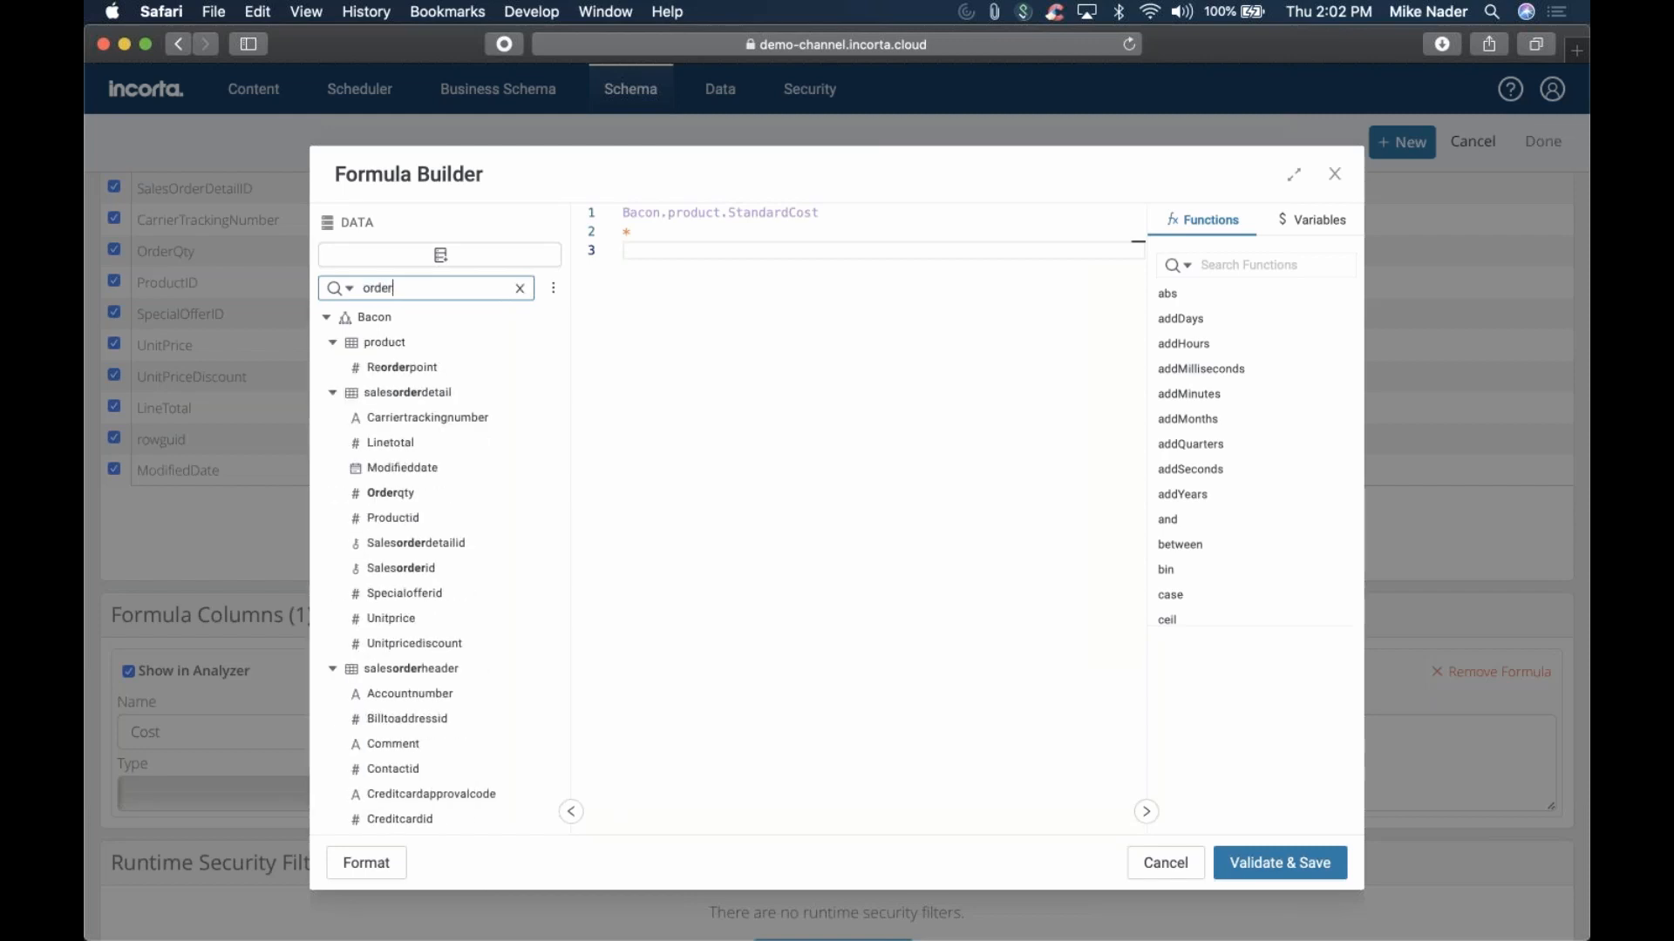
pyautogui.write('qty')
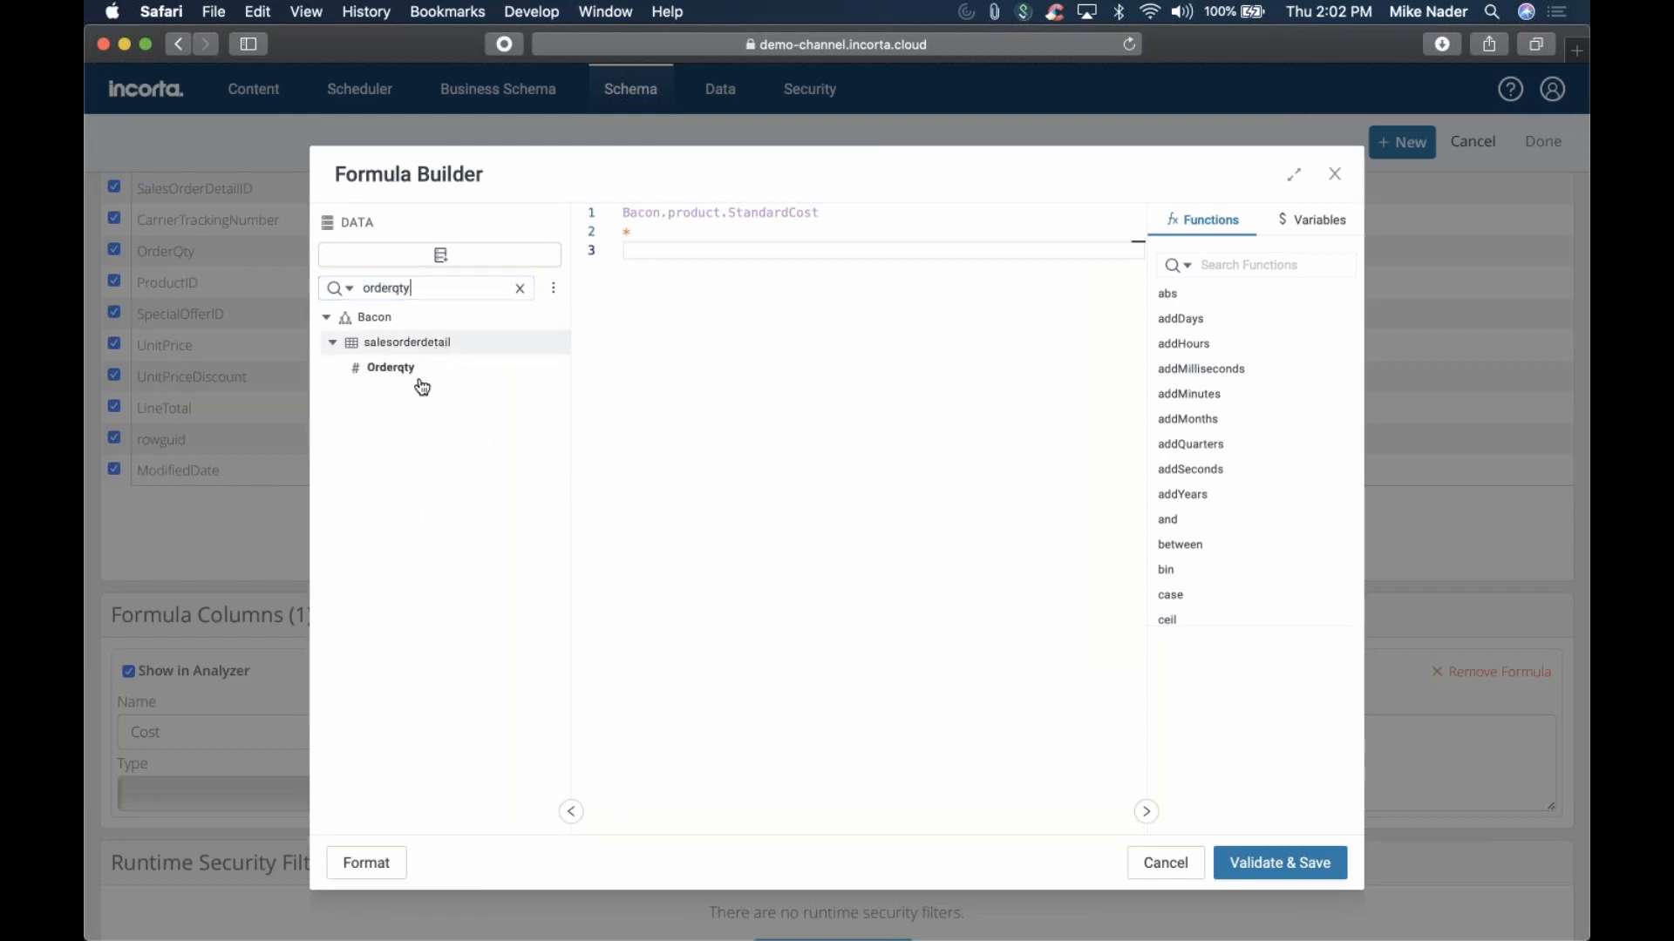
pyautogui.doubleClick(390, 367)
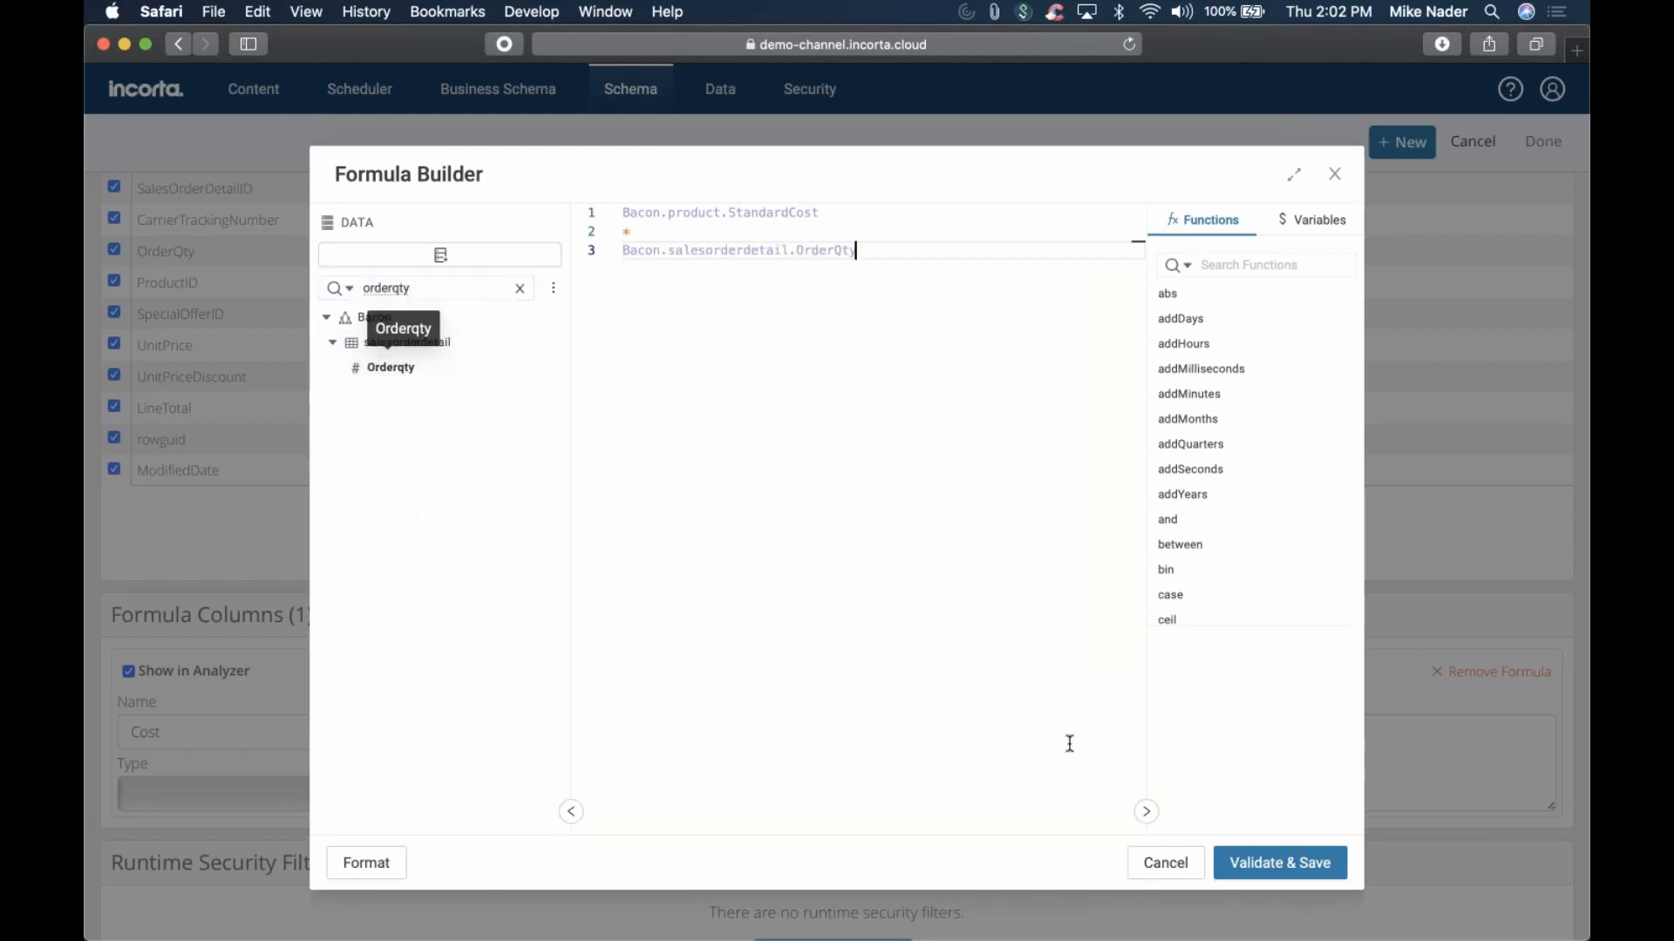
pyautogui.click(1316, 878)
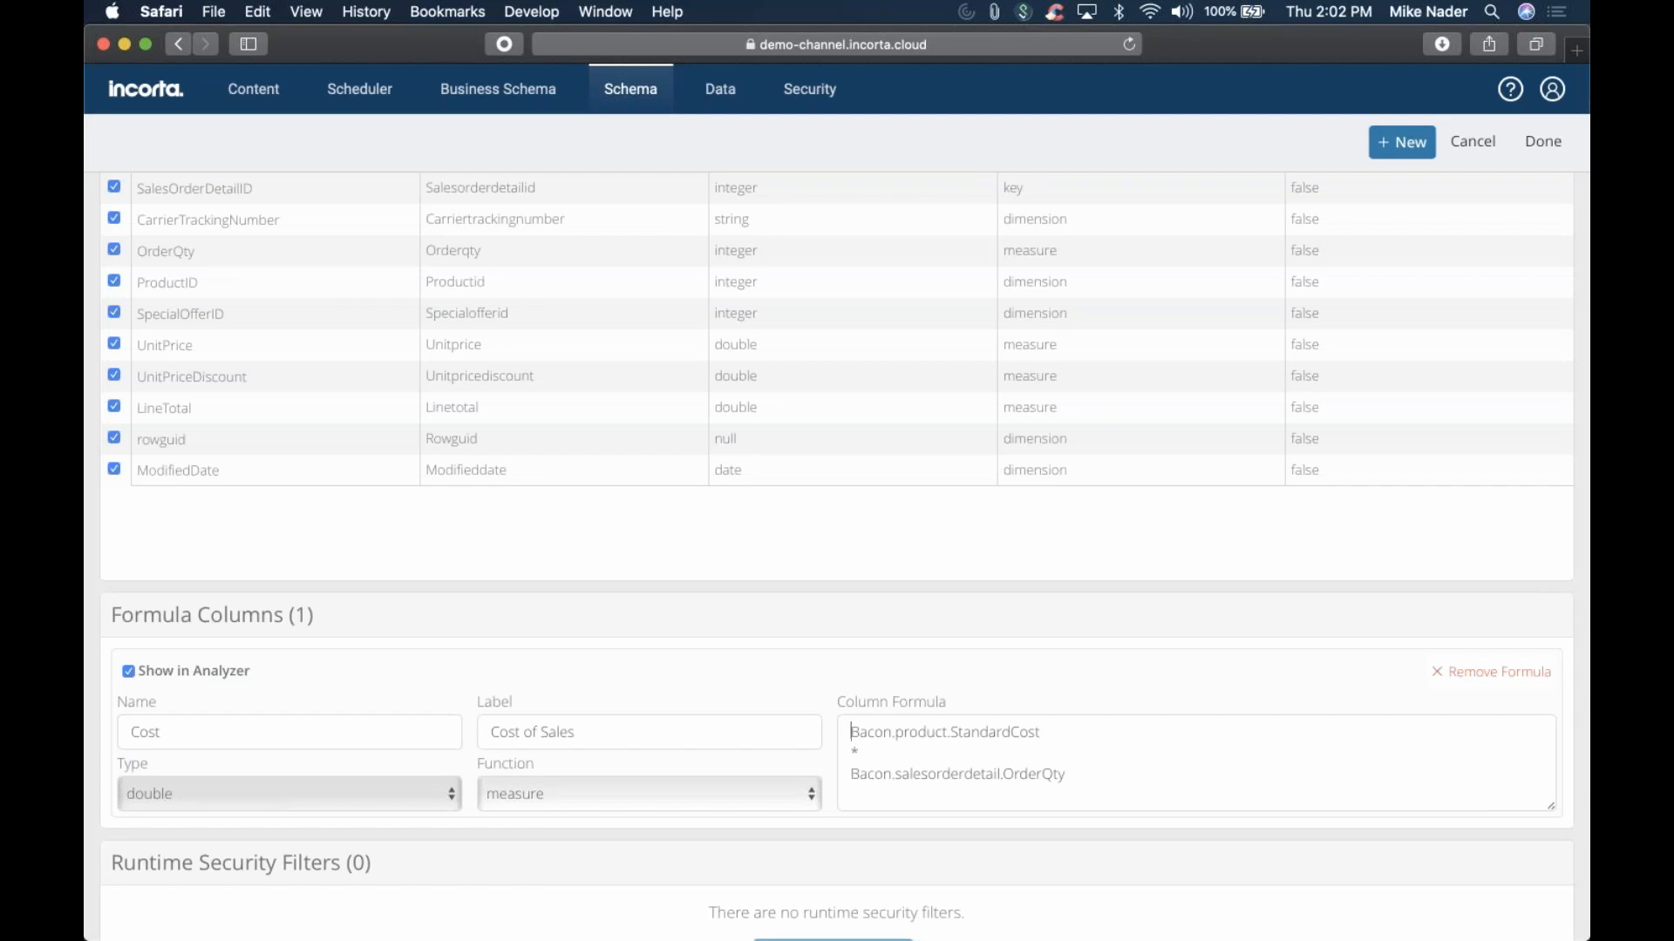
# Review the salesorderdetail table definition and its POS source query, leaving the data source unchanged
pyautogui.scroll(5, 1281, 636)
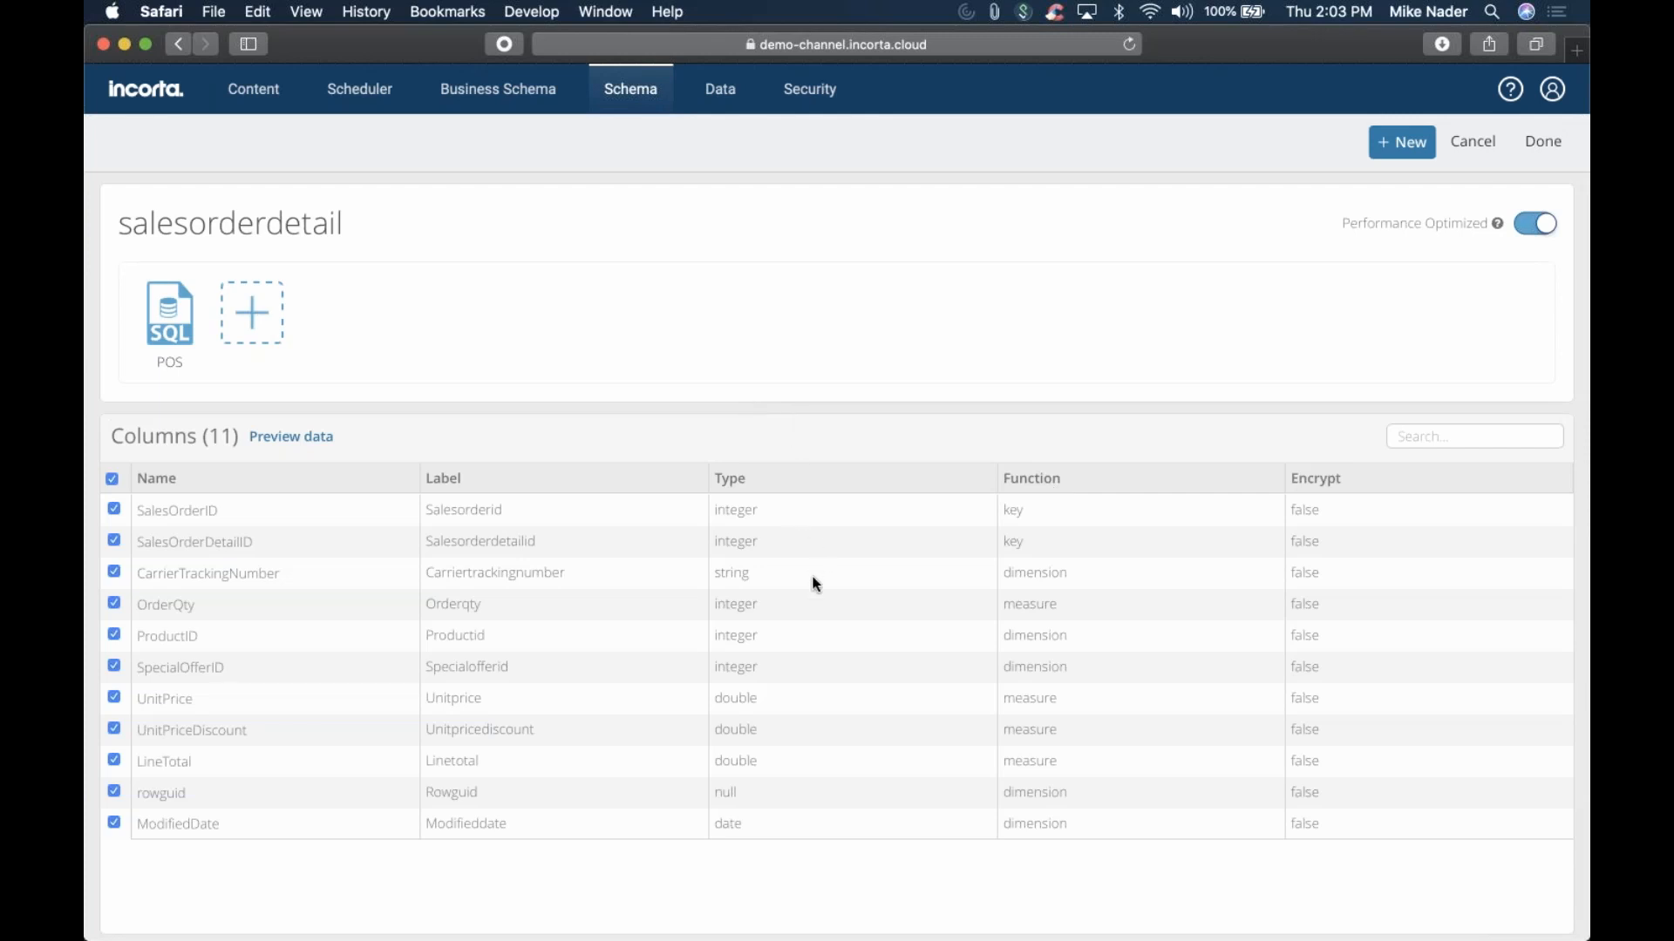
pyautogui.scroll(-5, 889, 682)
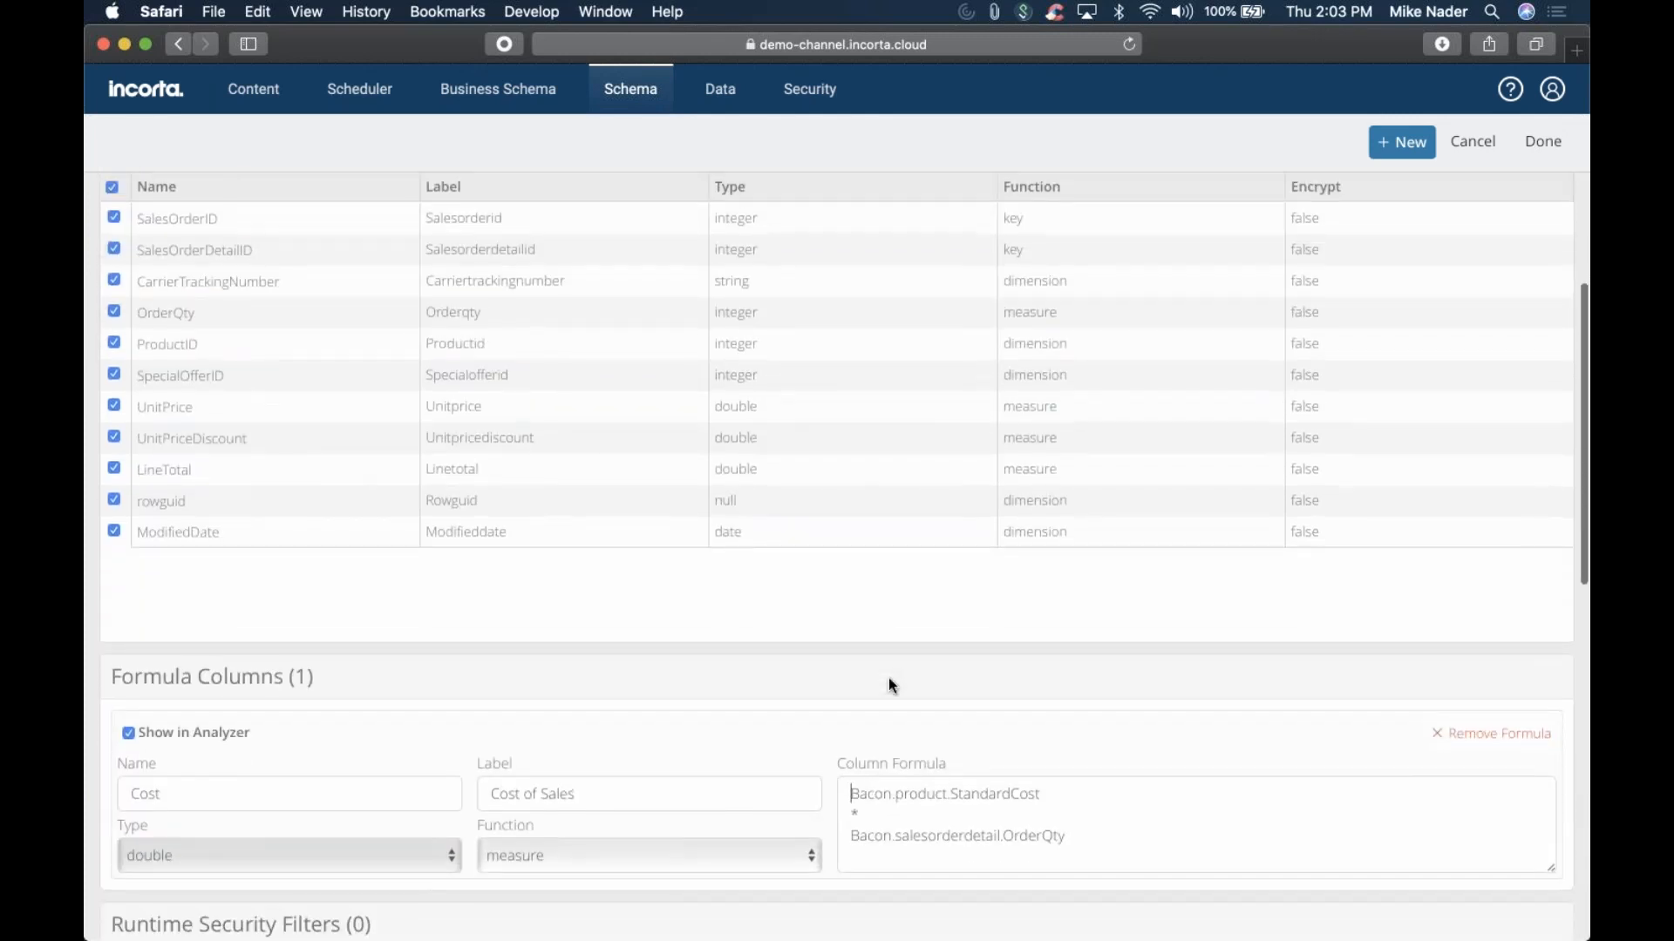
pyautogui.scroll(-6, 889, 683)
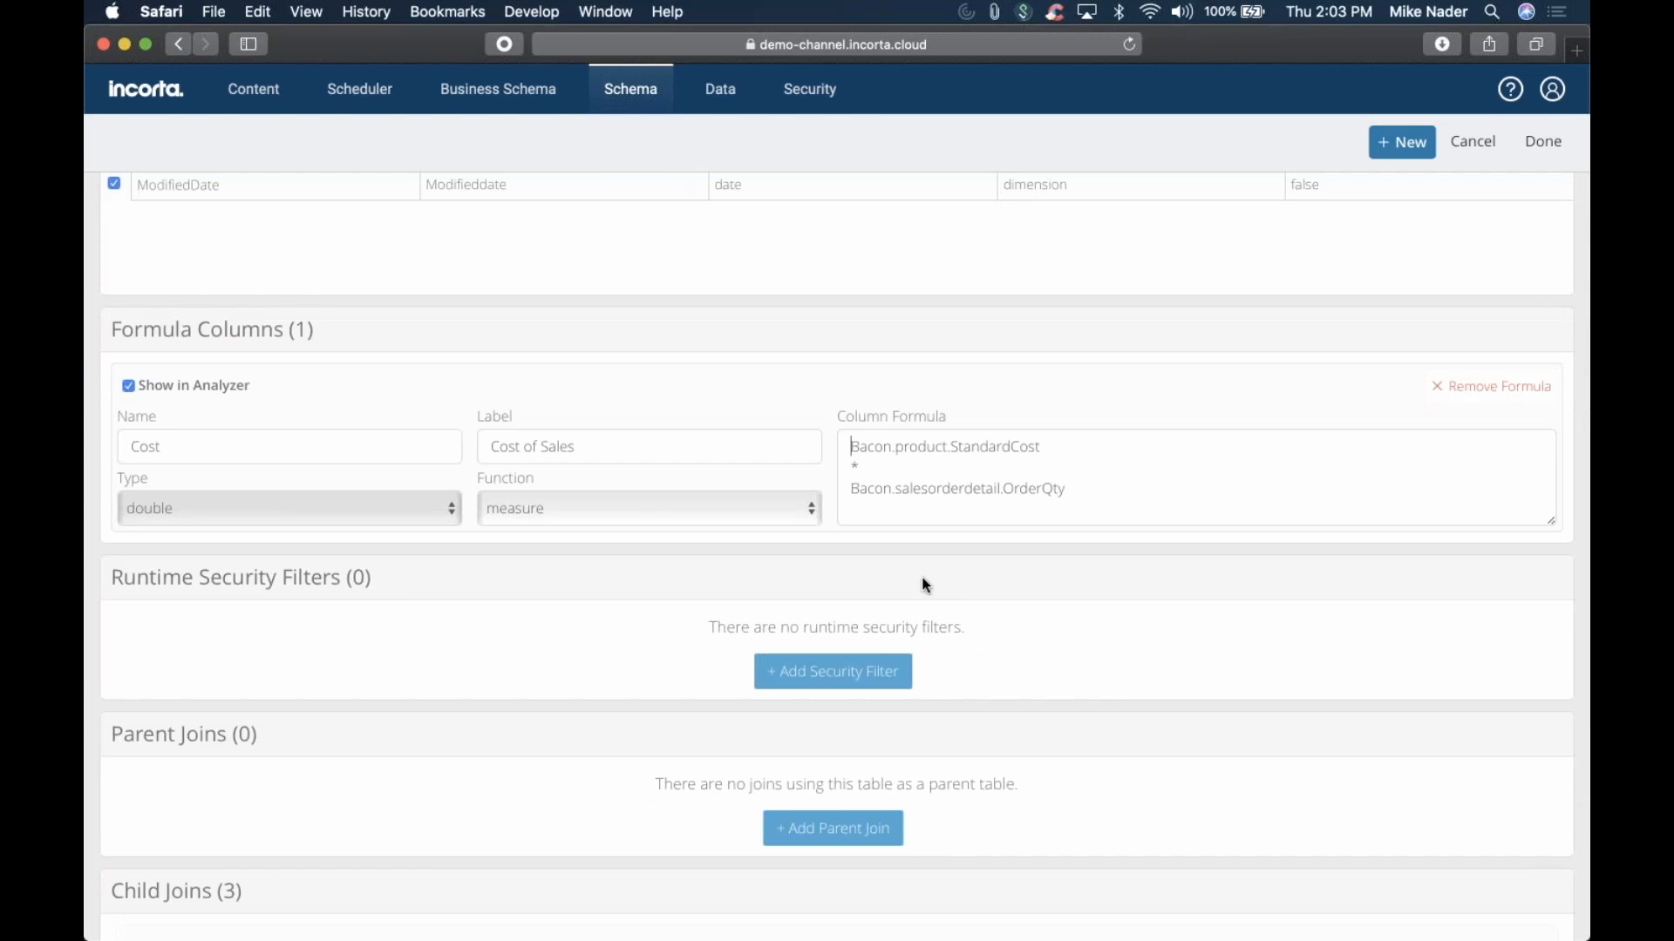
pyautogui.scroll(10, 926, 586)
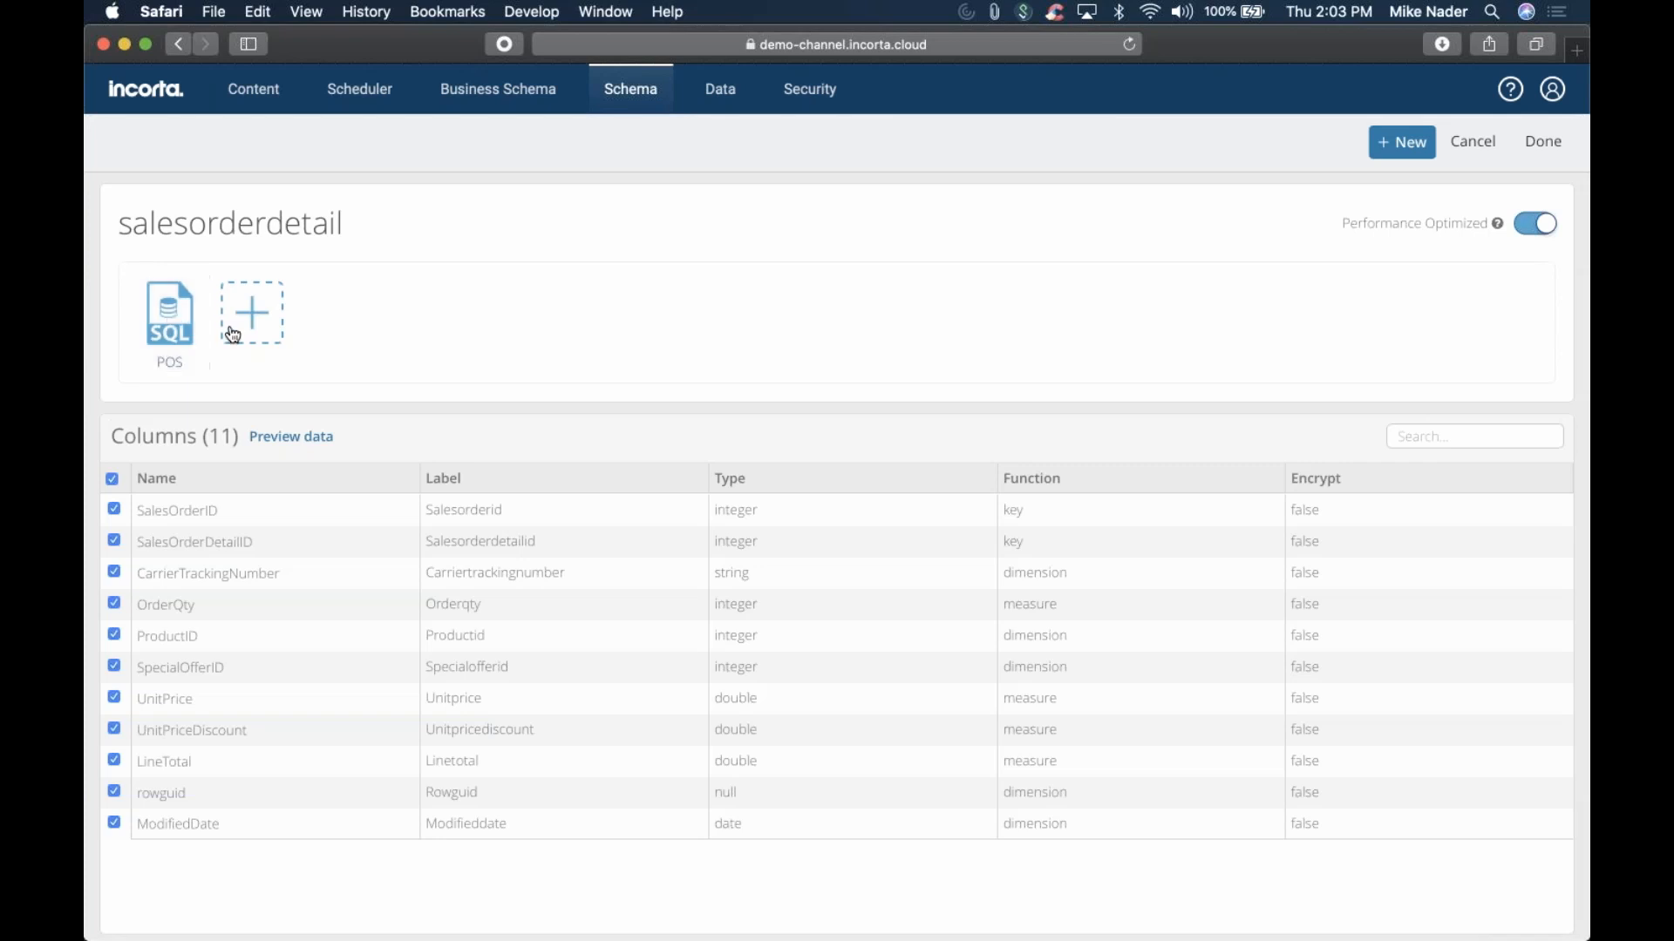
pyautogui.click(178, 331)
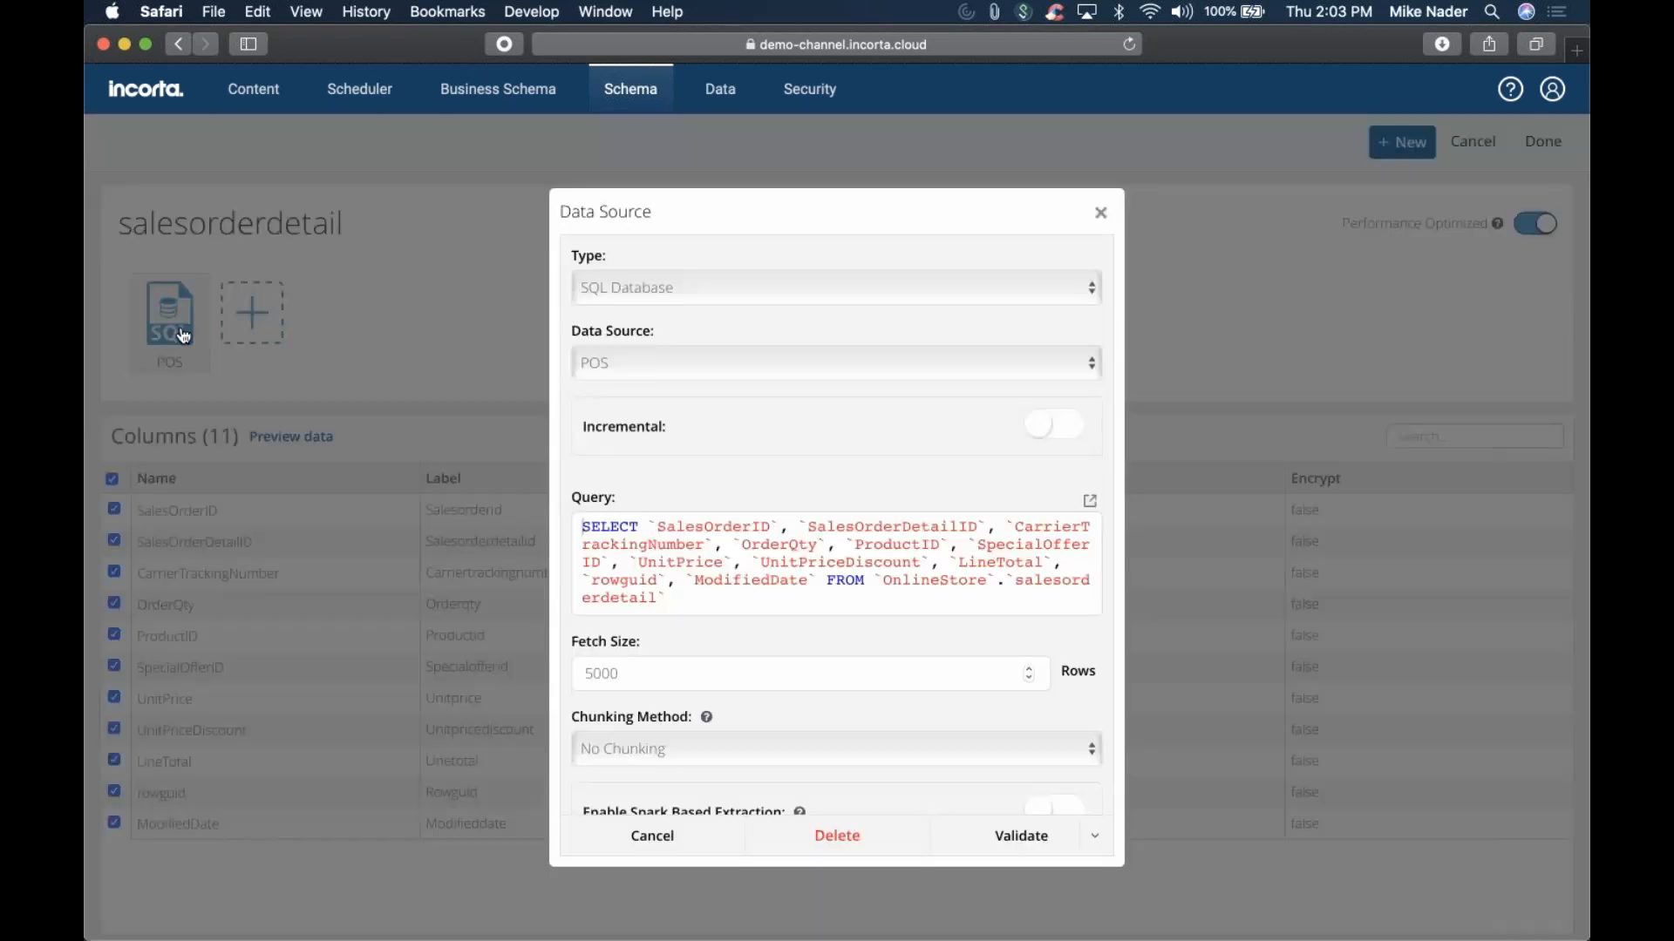
pyautogui.click(787, 571)
pyautogui.press('super+a')
pyautogui.press('super+c')
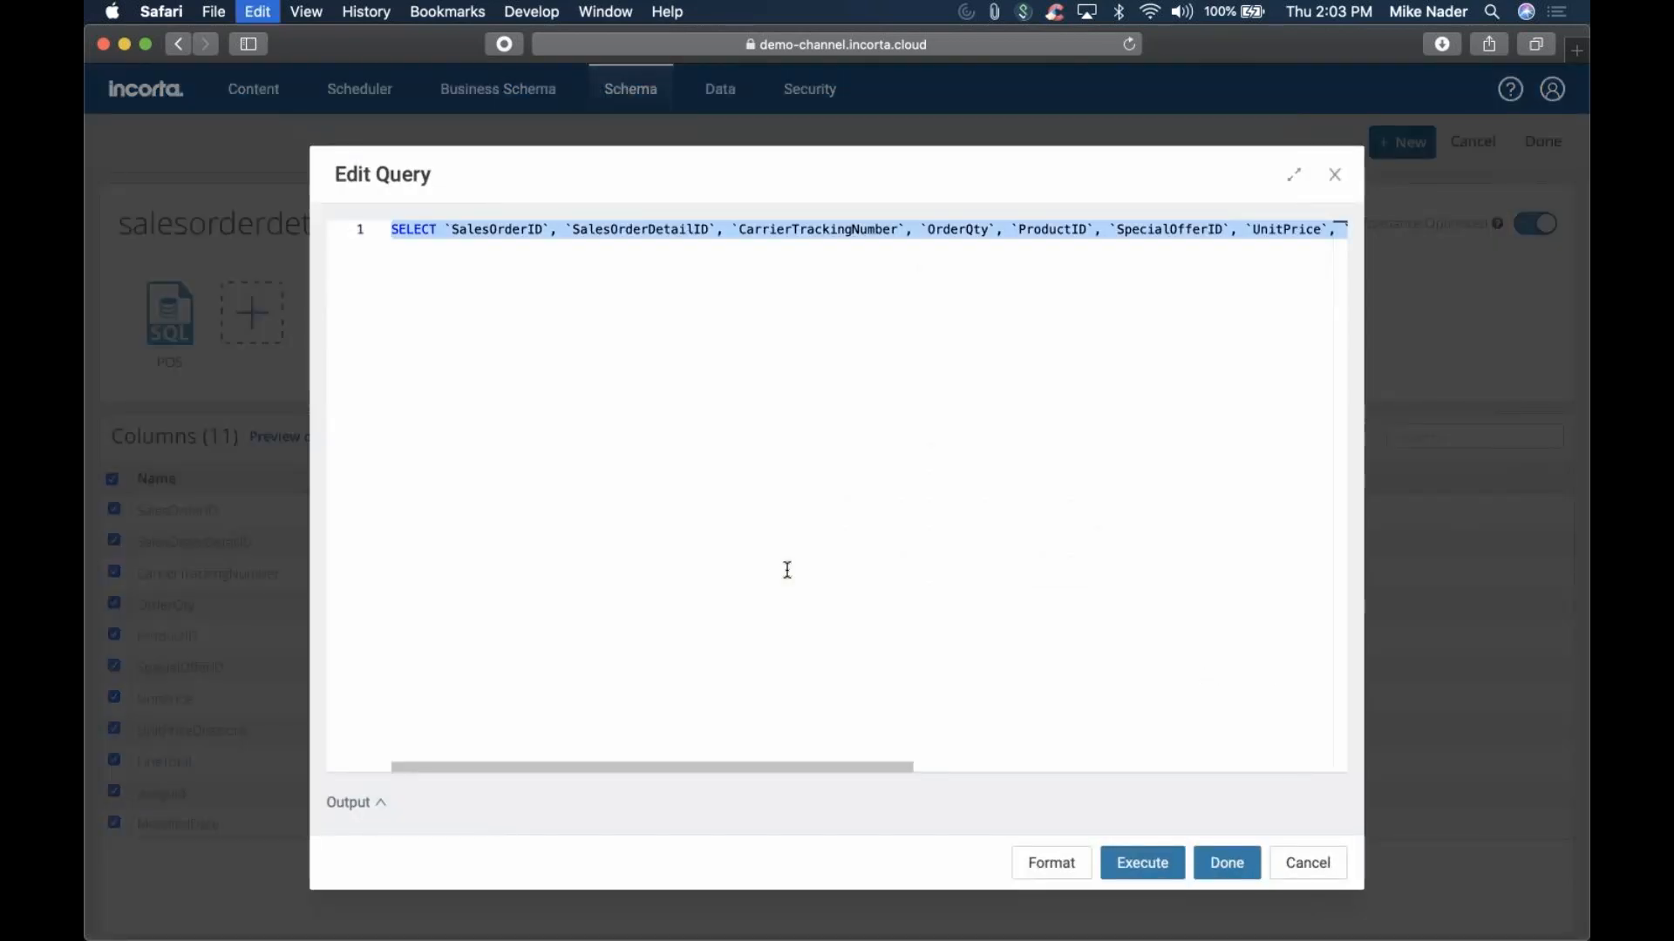
pyautogui.click(1305, 865)
pyautogui.click(669, 848)
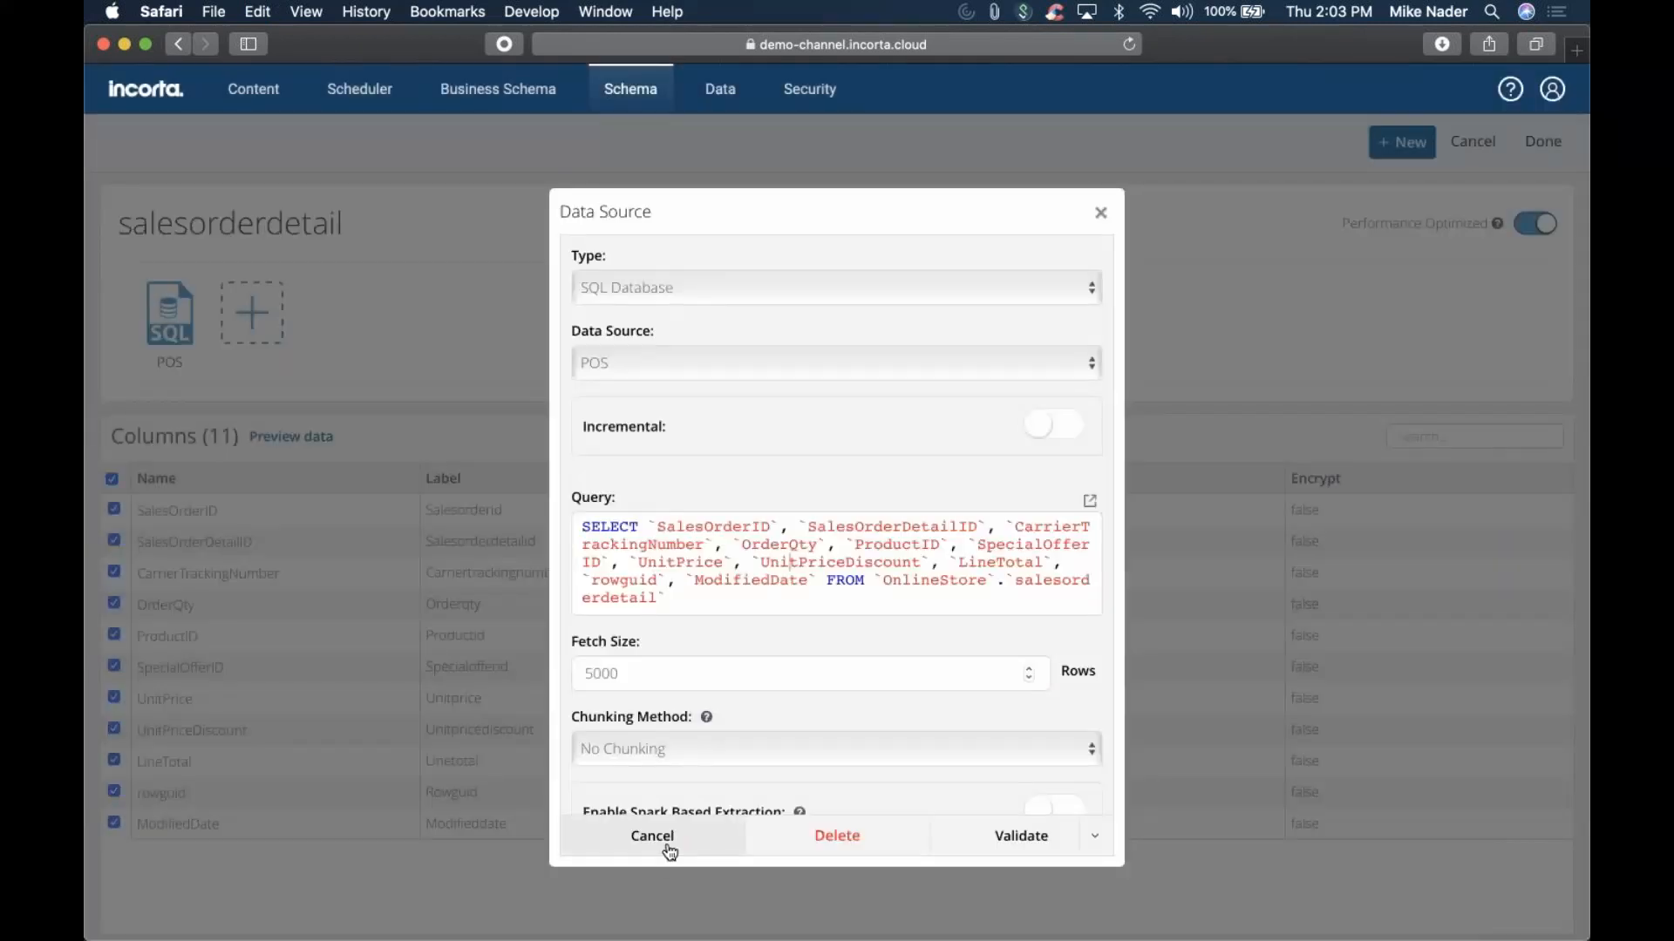
# Add SALES1.csv from the LocalFiles file system source as a second data source of salesorderdetail
pyautogui.click(249, 324)
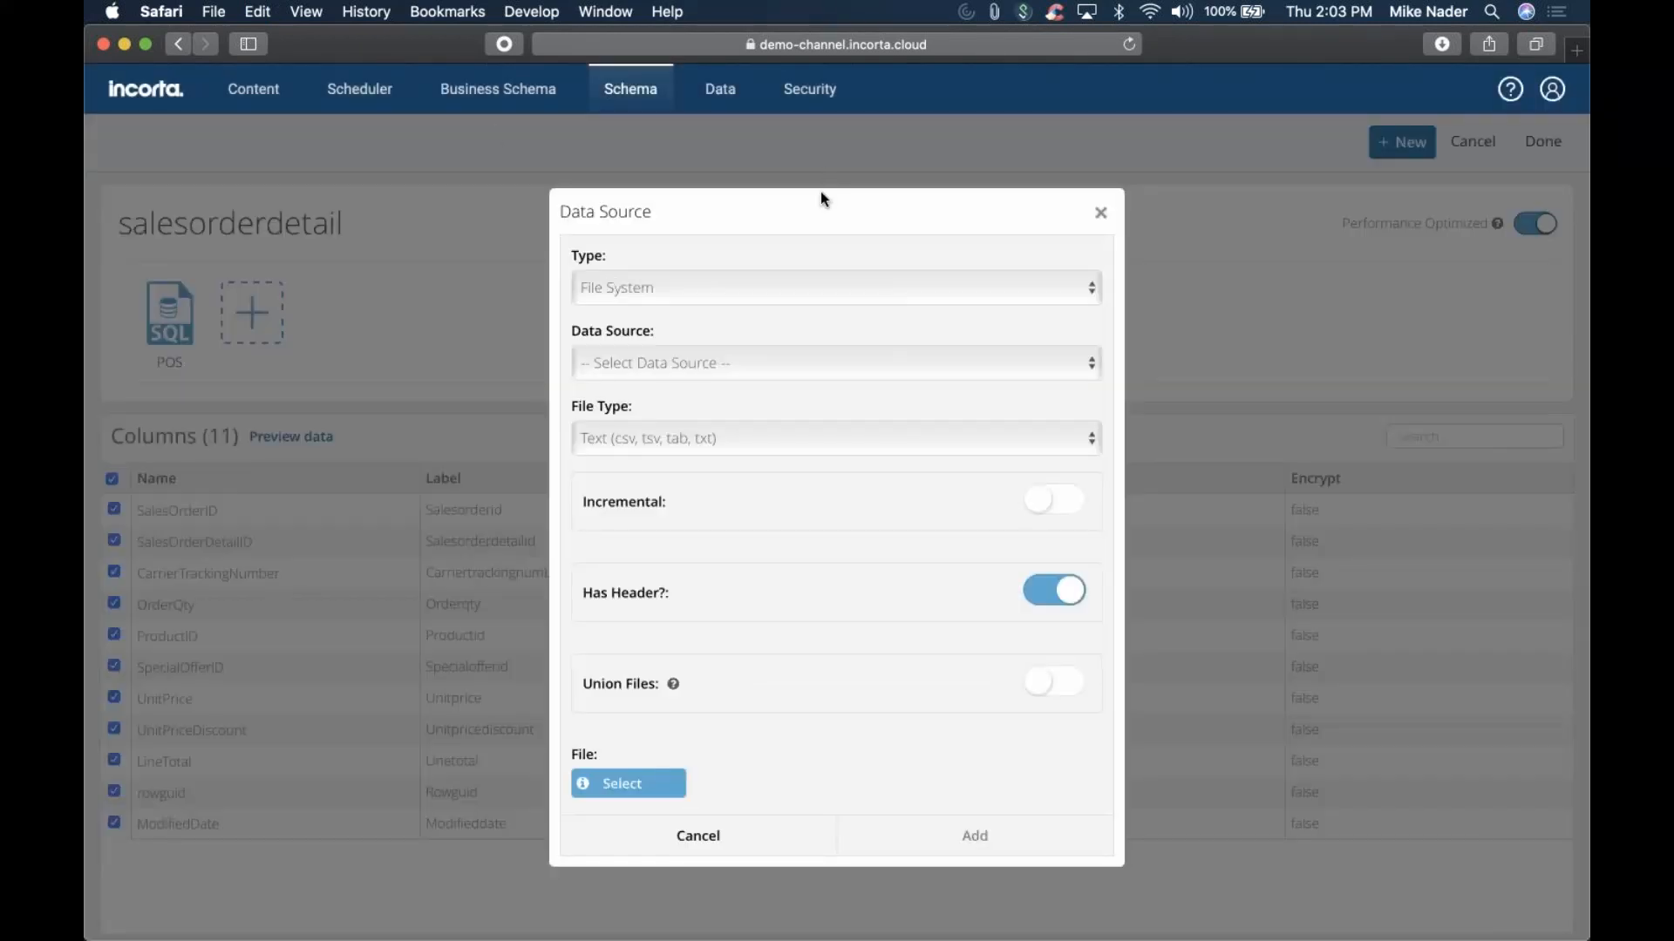
pyautogui.click(735, 364)
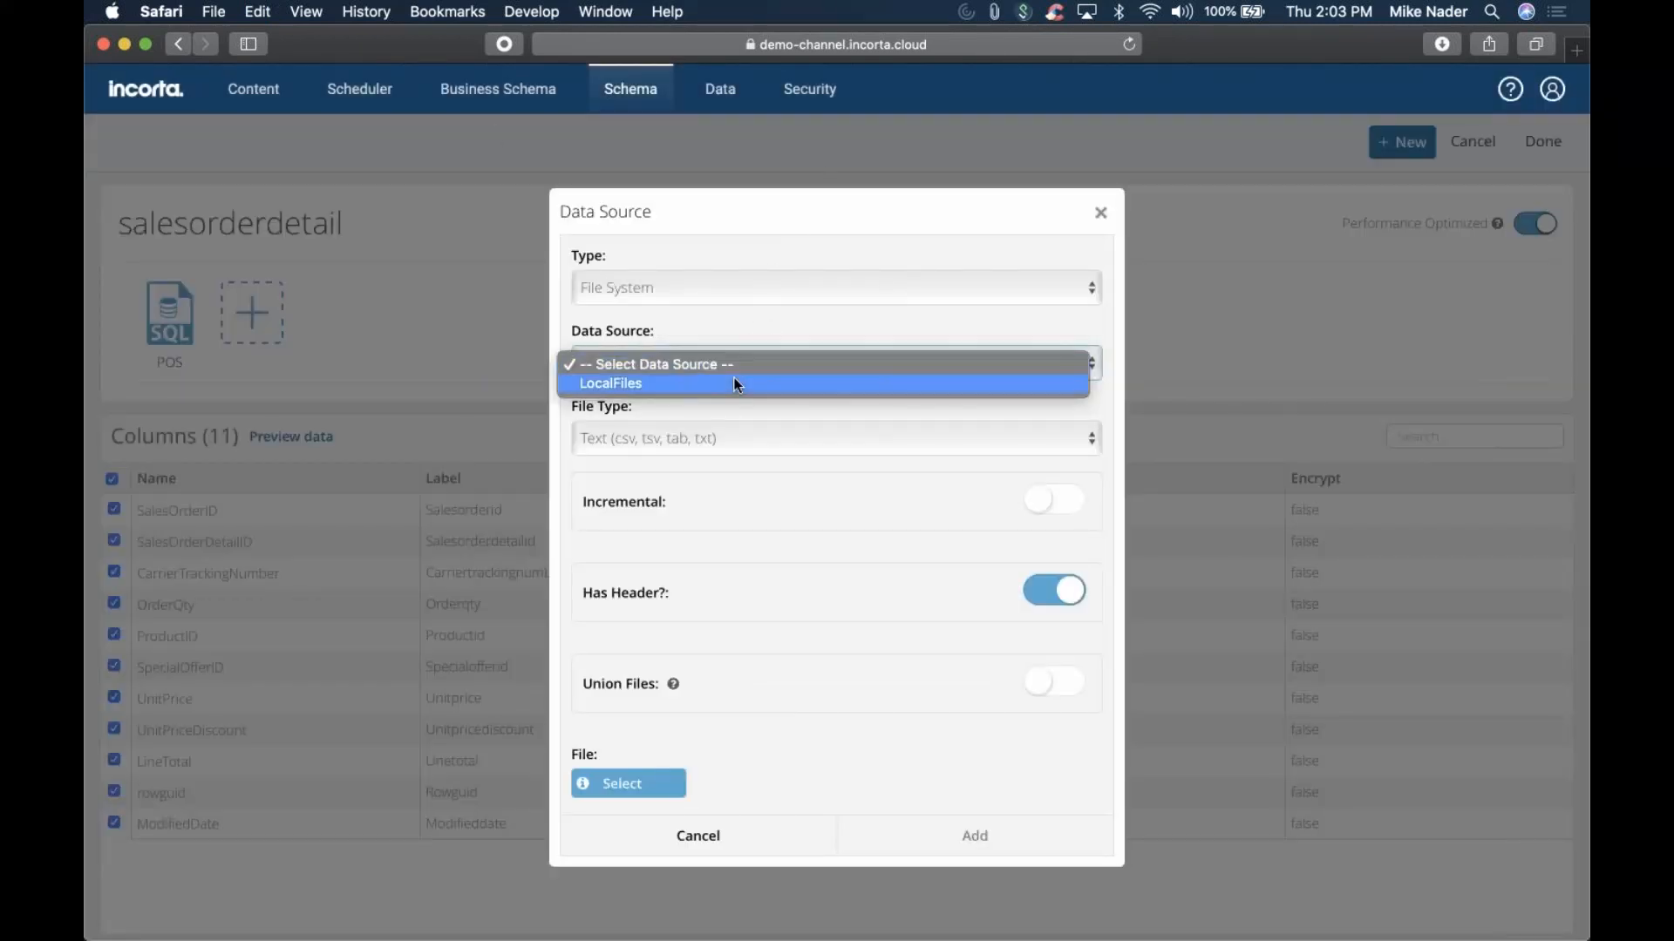
pyautogui.click(734, 380)
pyautogui.scroll(-5, 796, 624)
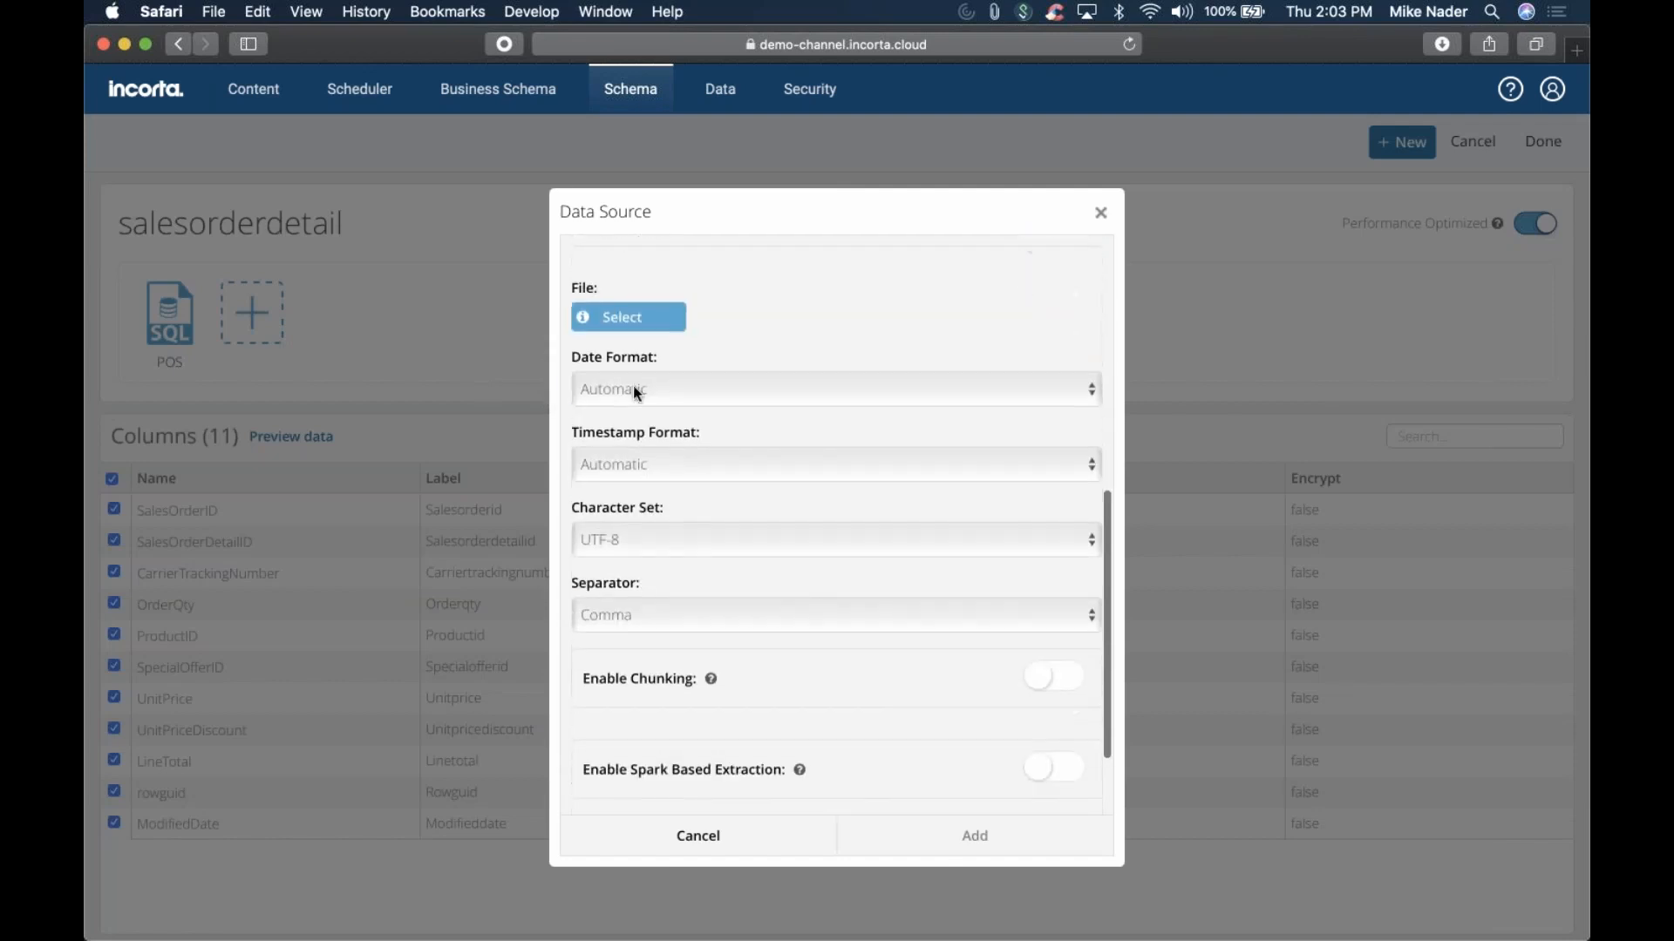
pyautogui.click(634, 311)
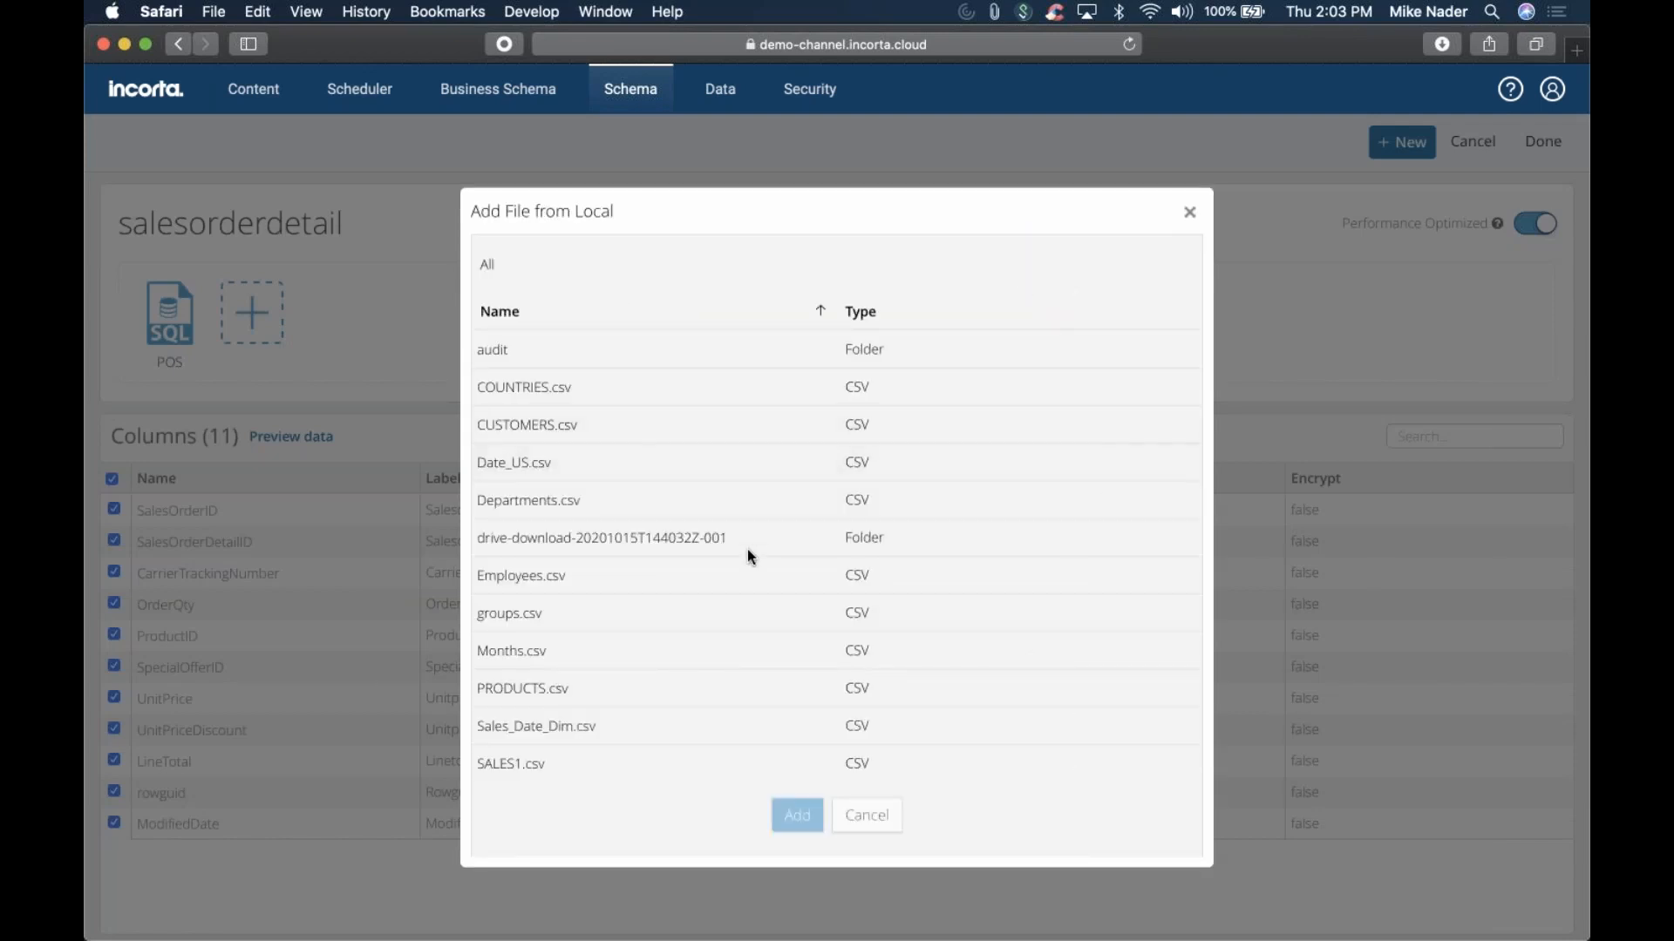
pyautogui.scroll(-3, 713, 485)
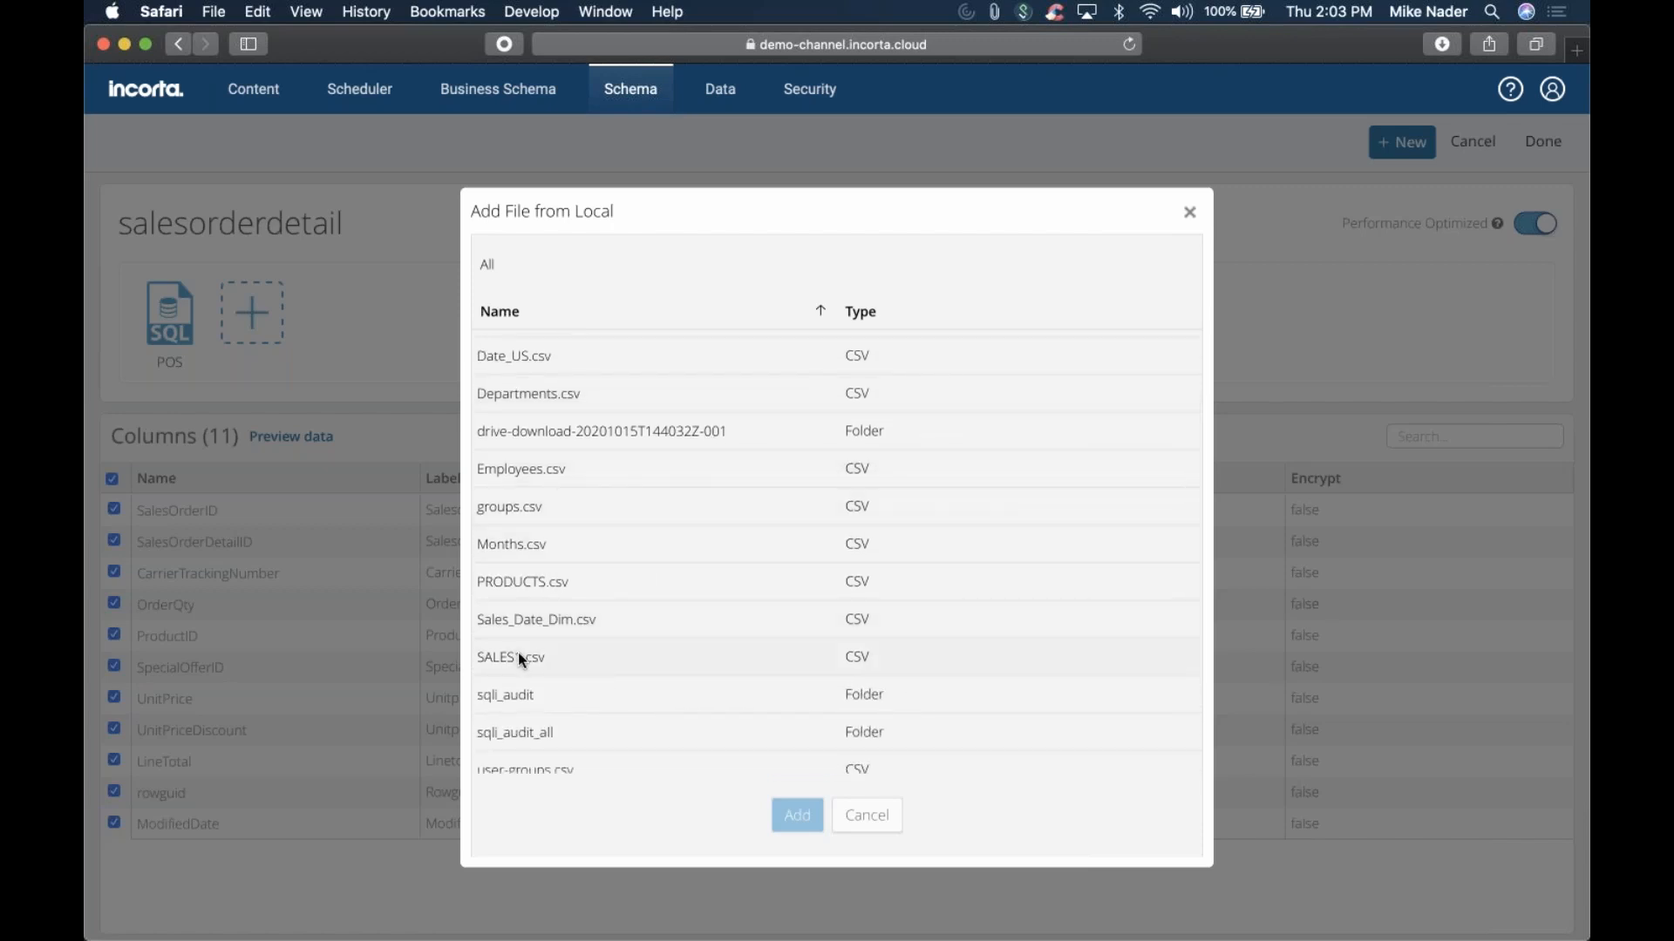
pyautogui.click(518, 656)
pyautogui.click(796, 817)
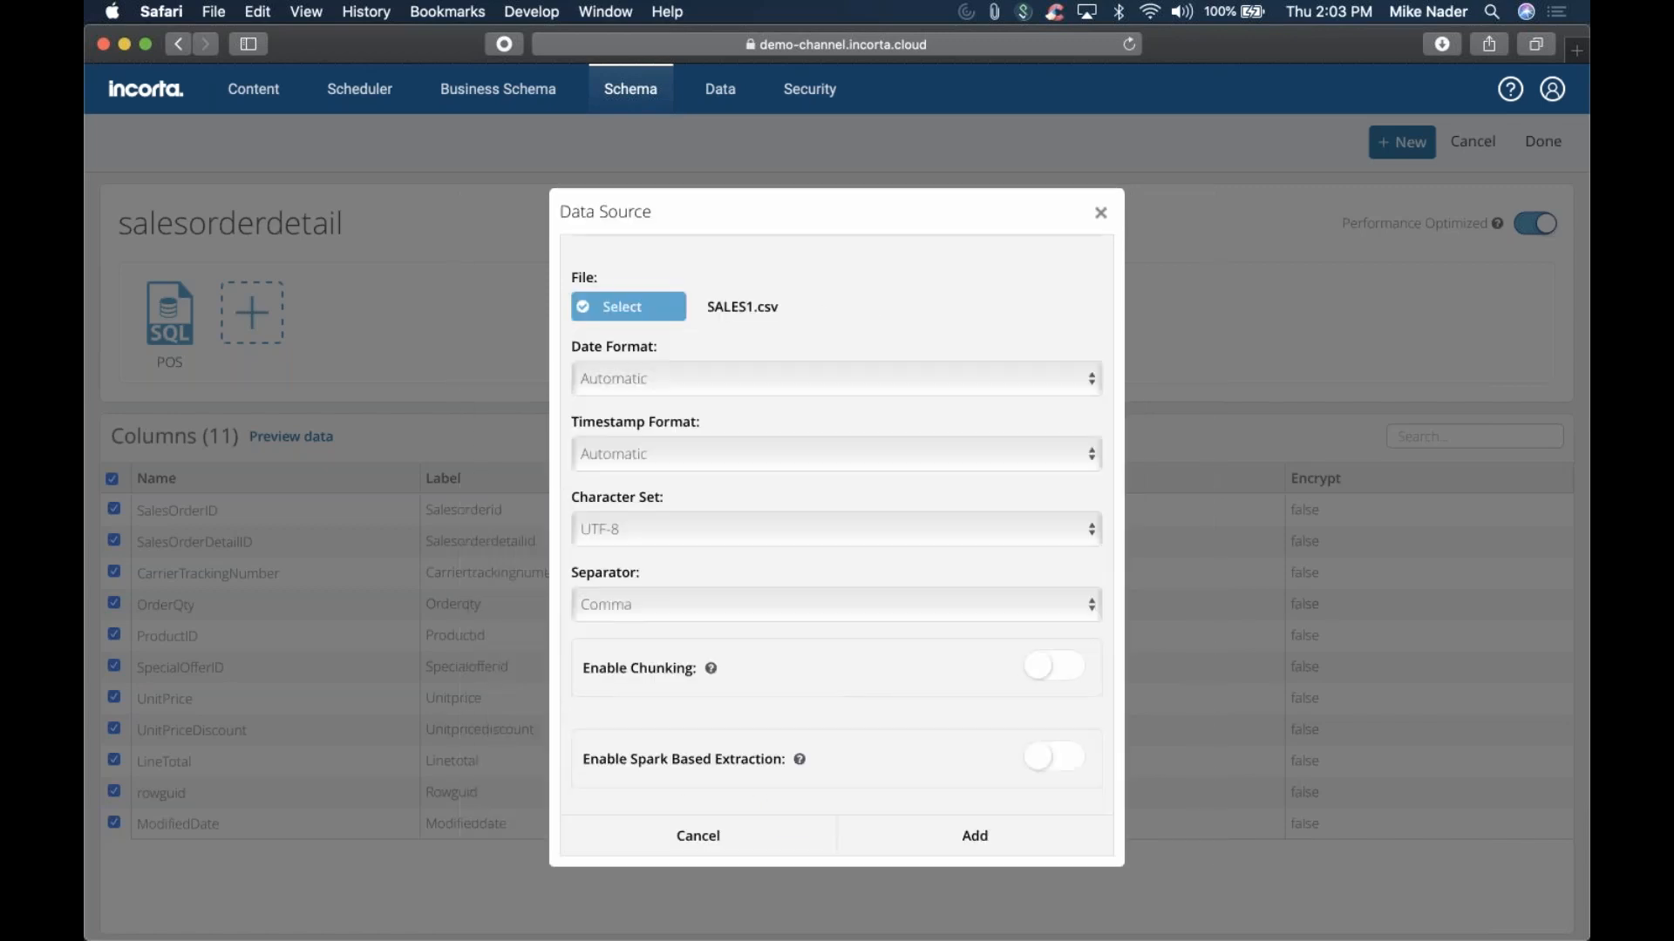
pyautogui.click(922, 843)
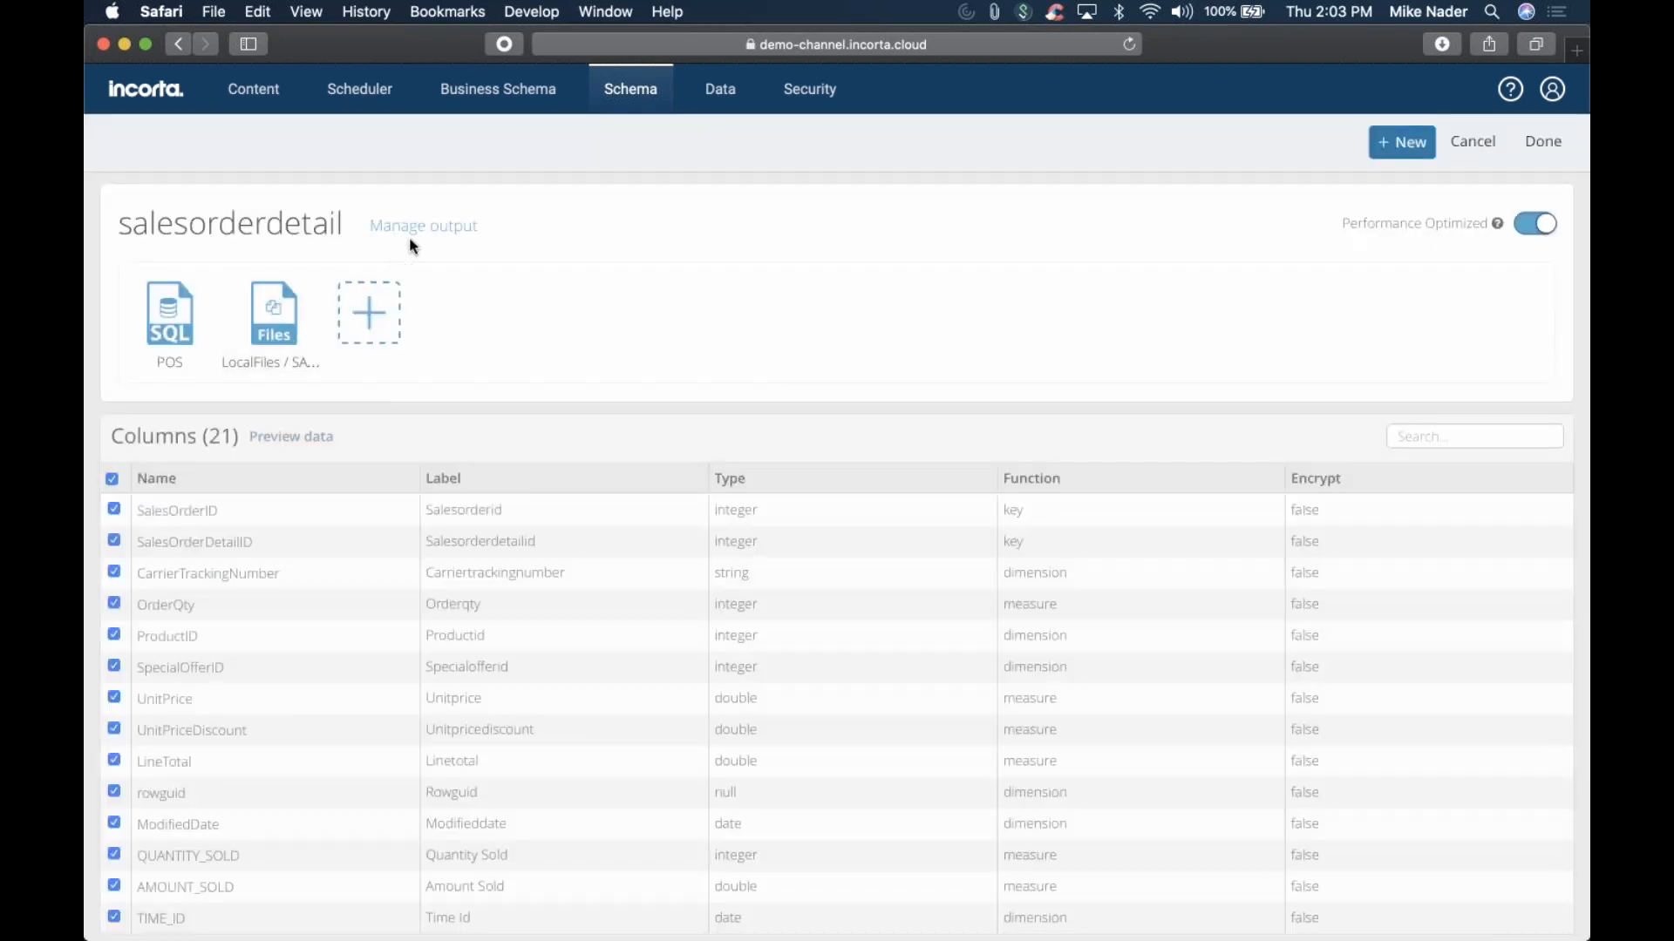
# Review how the salesorderdetail output columns and data types map to the POS and LocalFiles sources
pyautogui.click(410, 234)
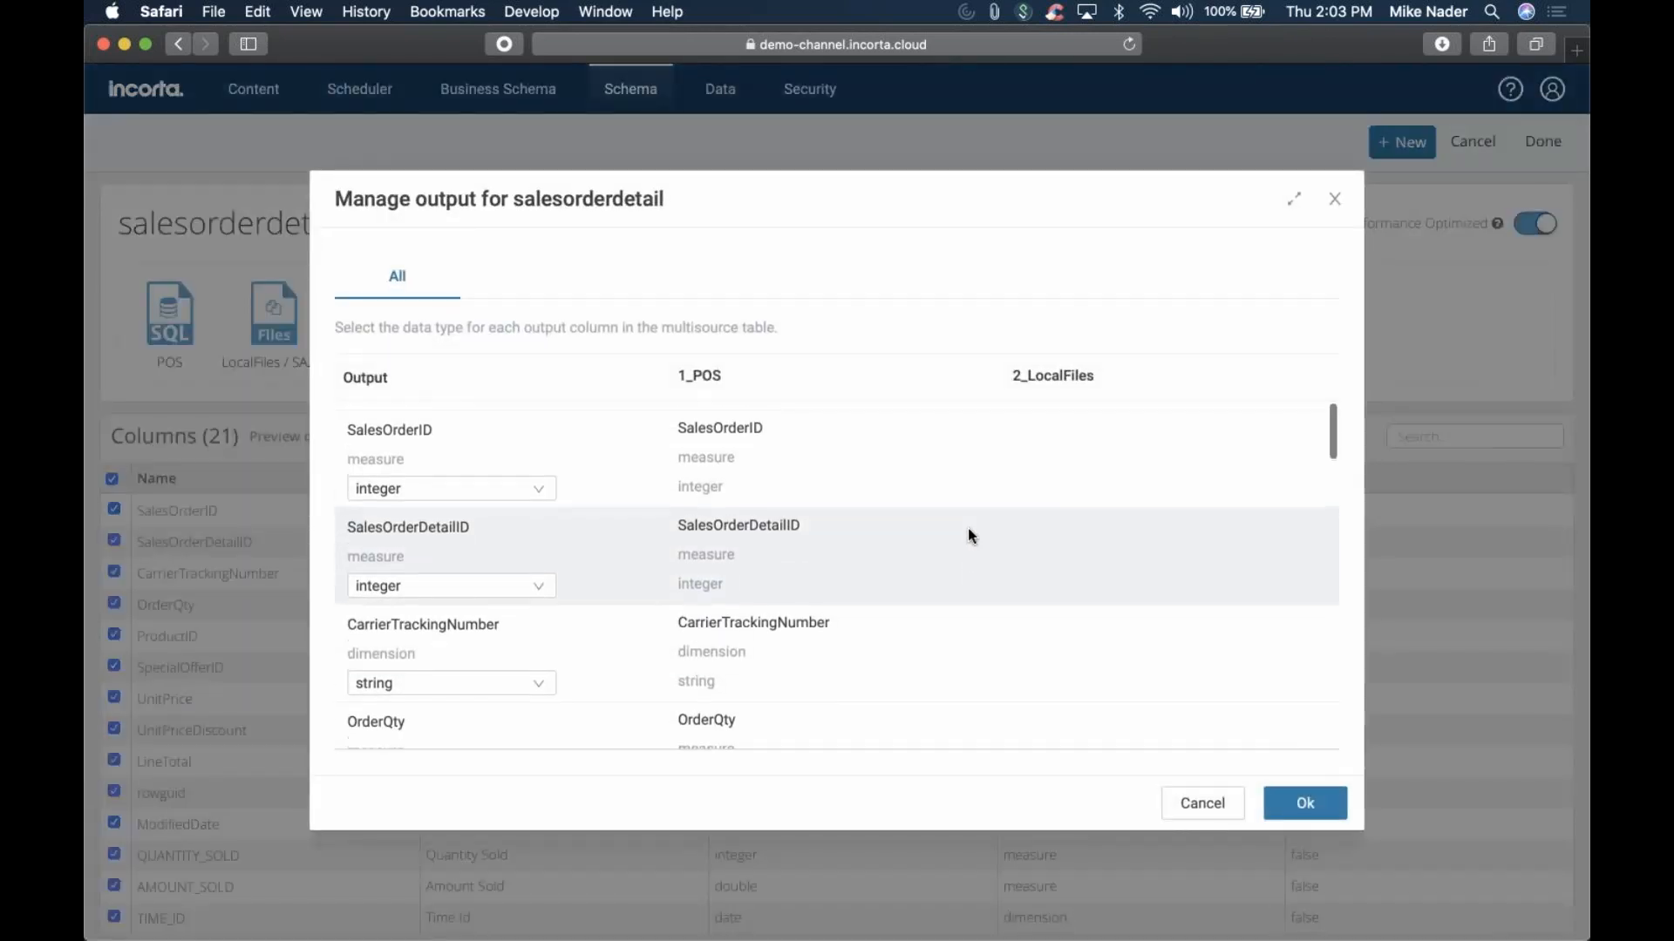
pyautogui.scroll(-5, 887, 523)
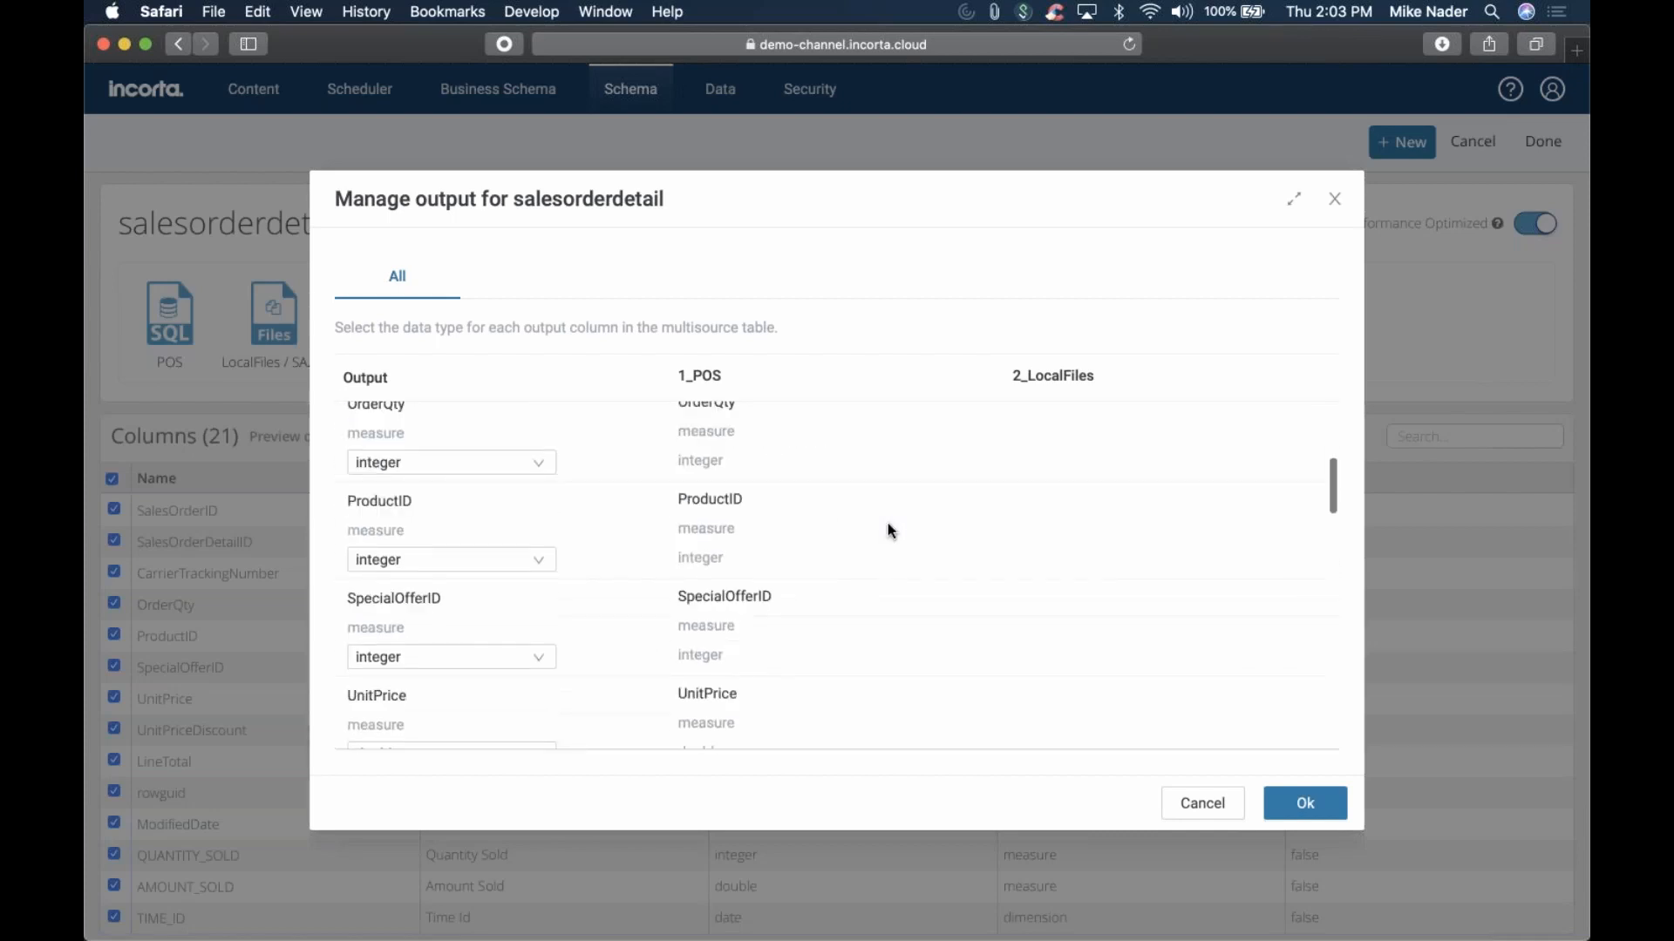
pyautogui.scroll(-6, 887, 523)
pyautogui.scroll(1, 888, 523)
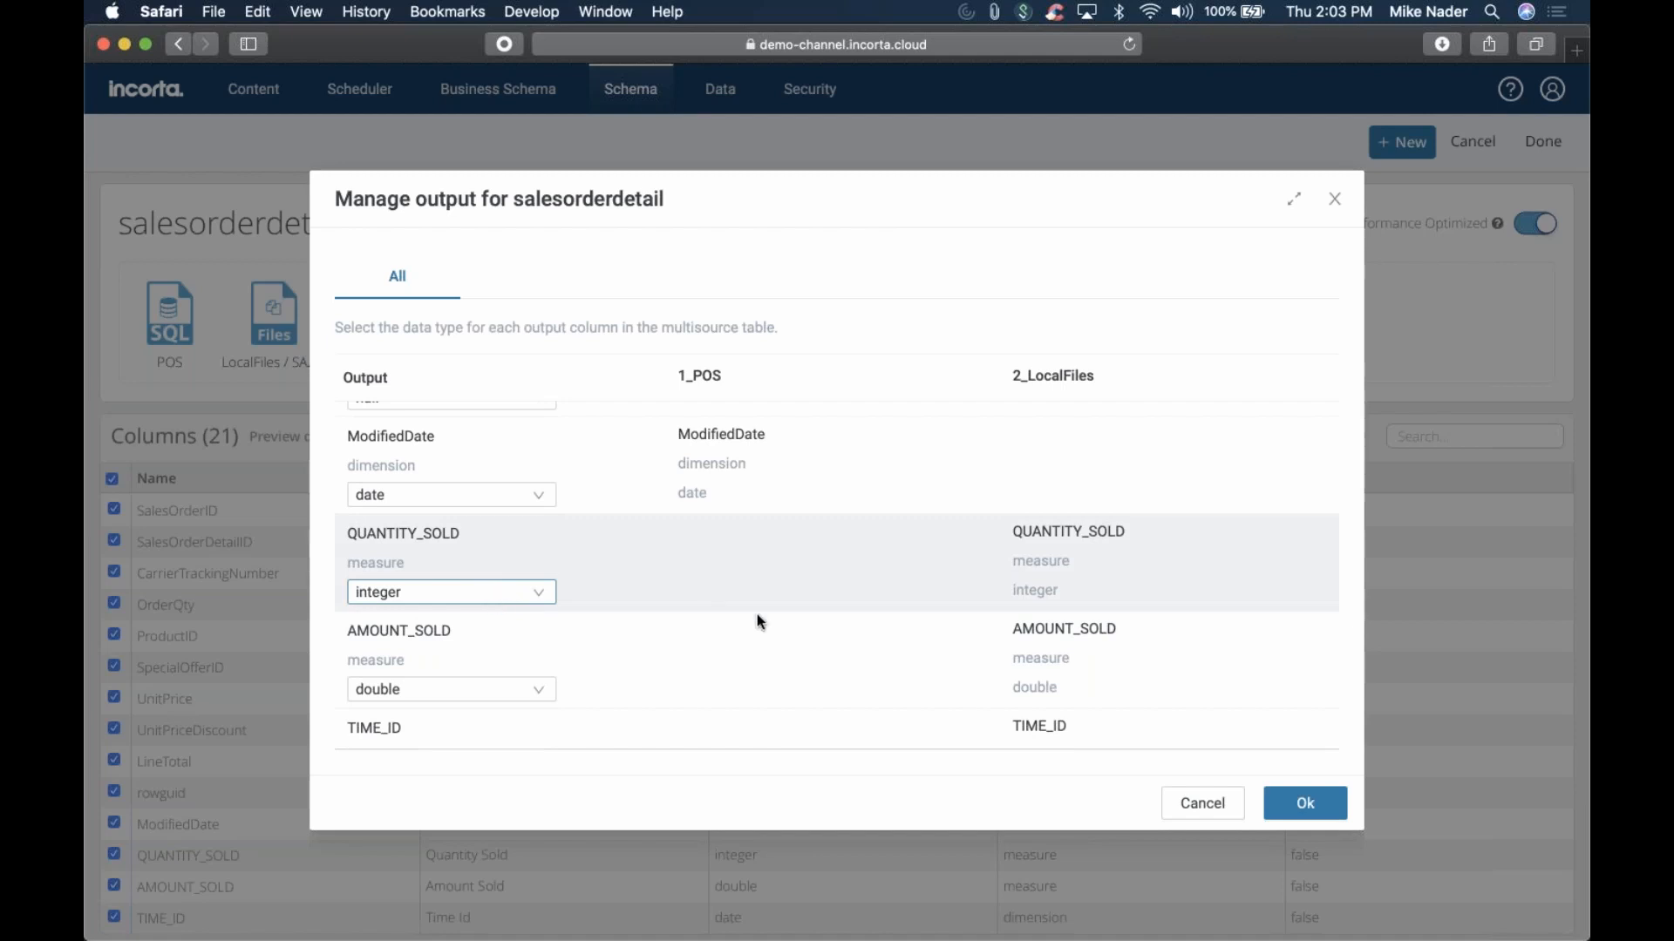
pyautogui.scroll(-8, 957, 582)
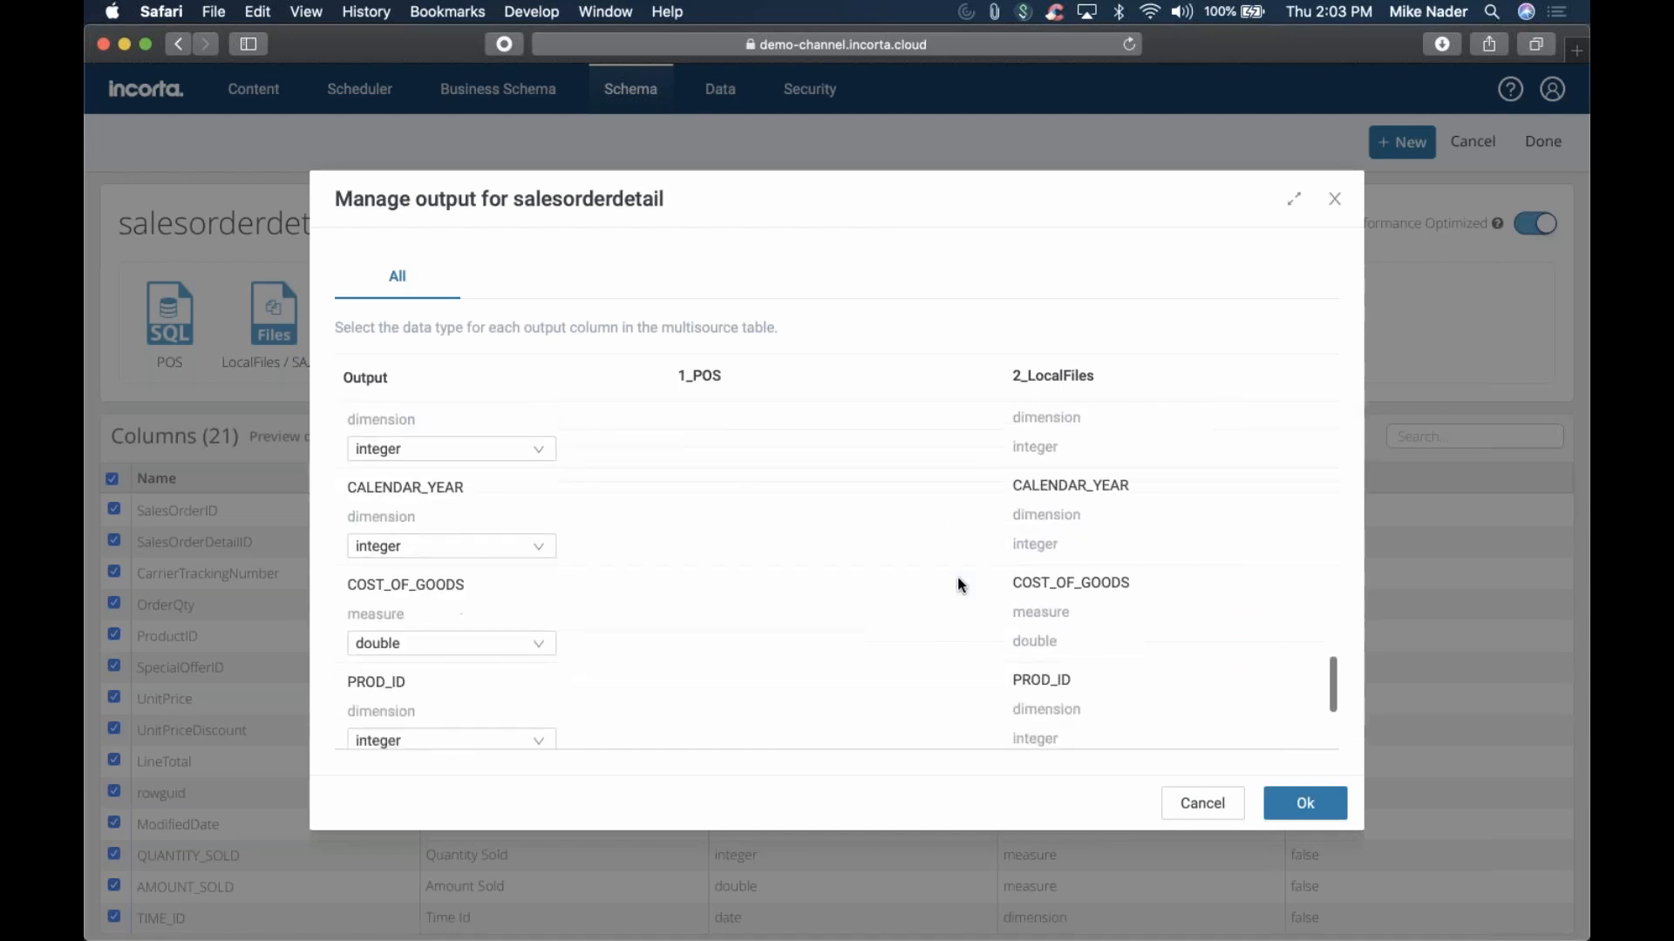
pyautogui.click(1318, 819)
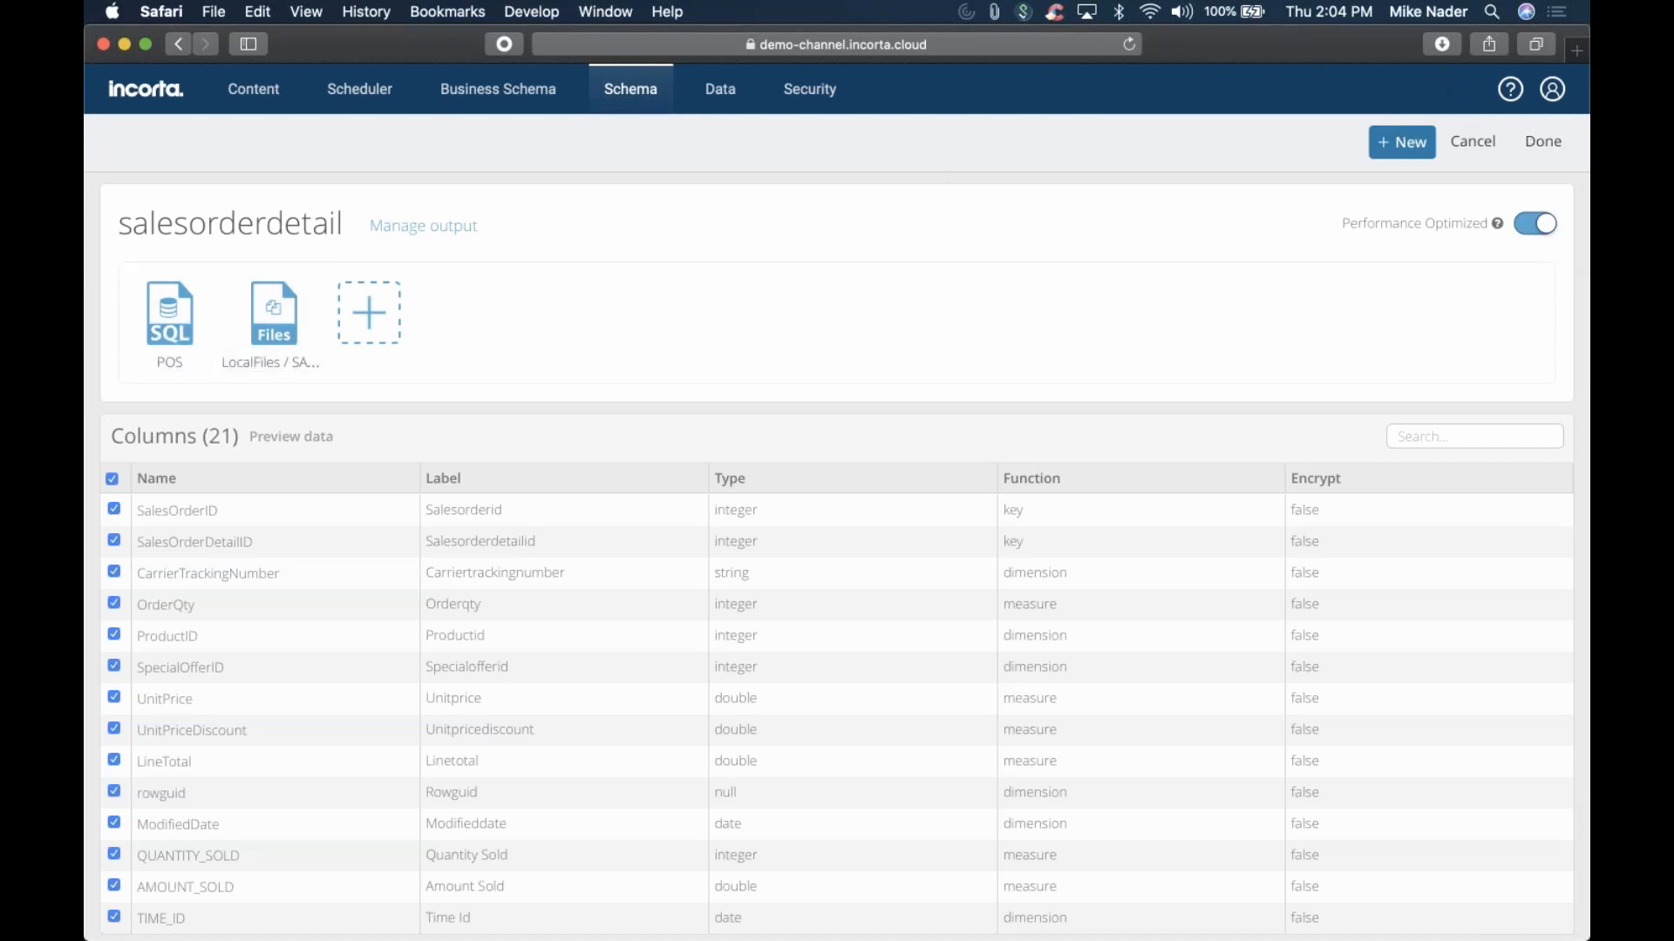
# Remove the LocalFiles data source from salesorderdetail and finish editing the table
pyautogui.click(274, 314)
pyautogui.click(875, 837)
pyautogui.click(816, 573)
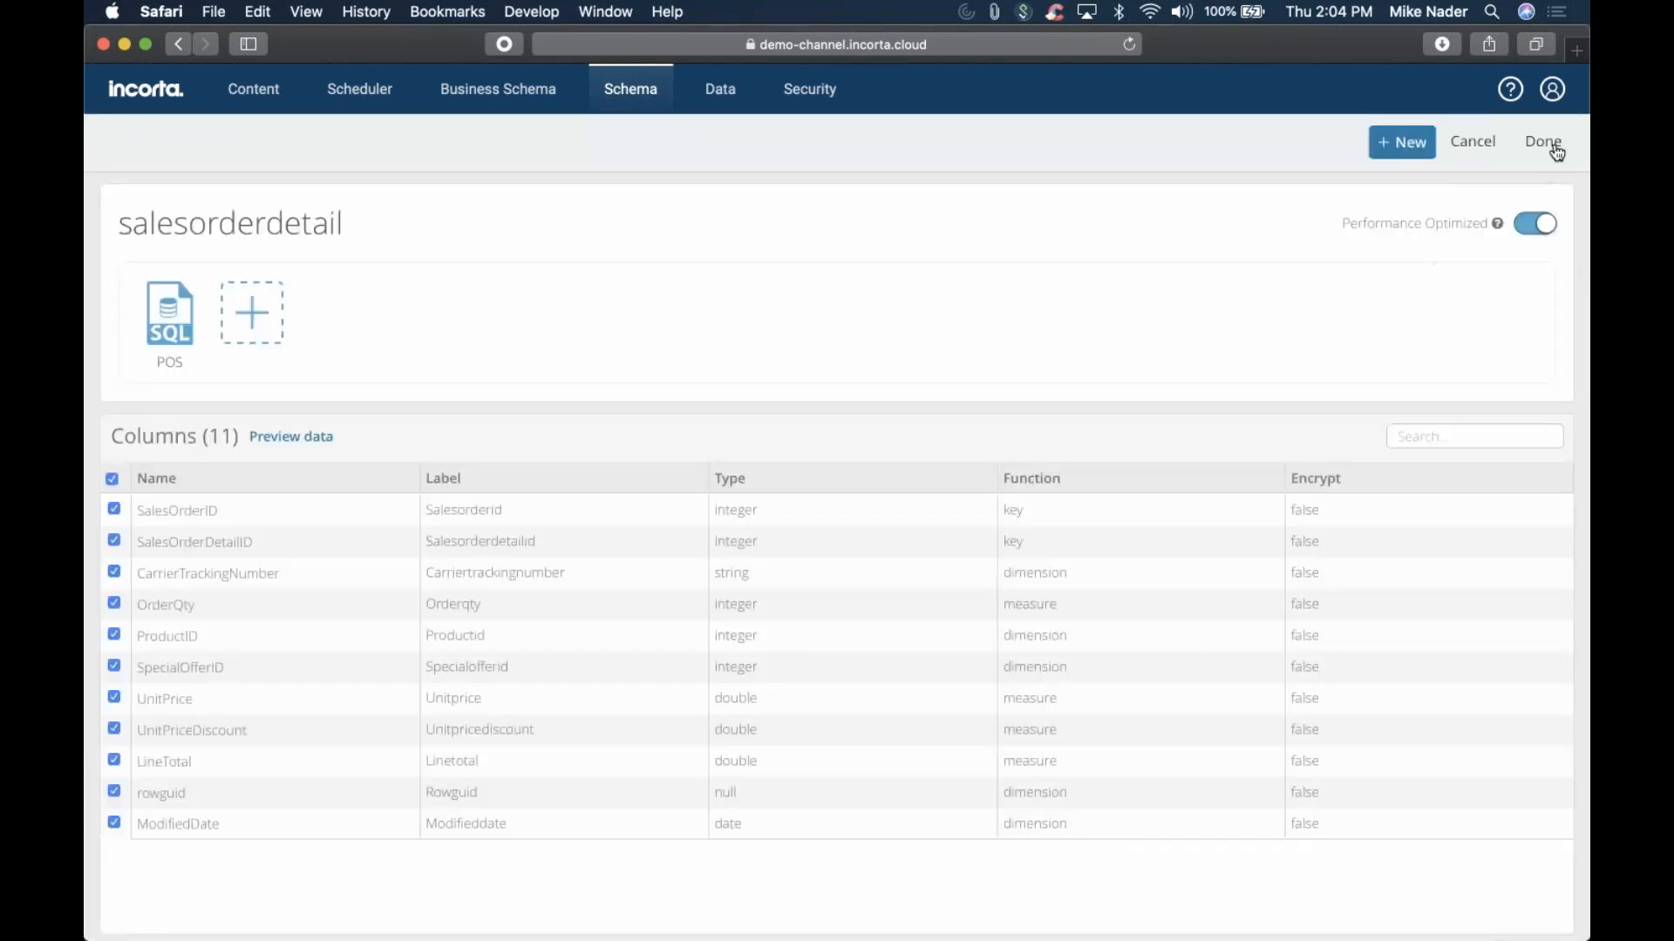
pyautogui.click(1555, 146)
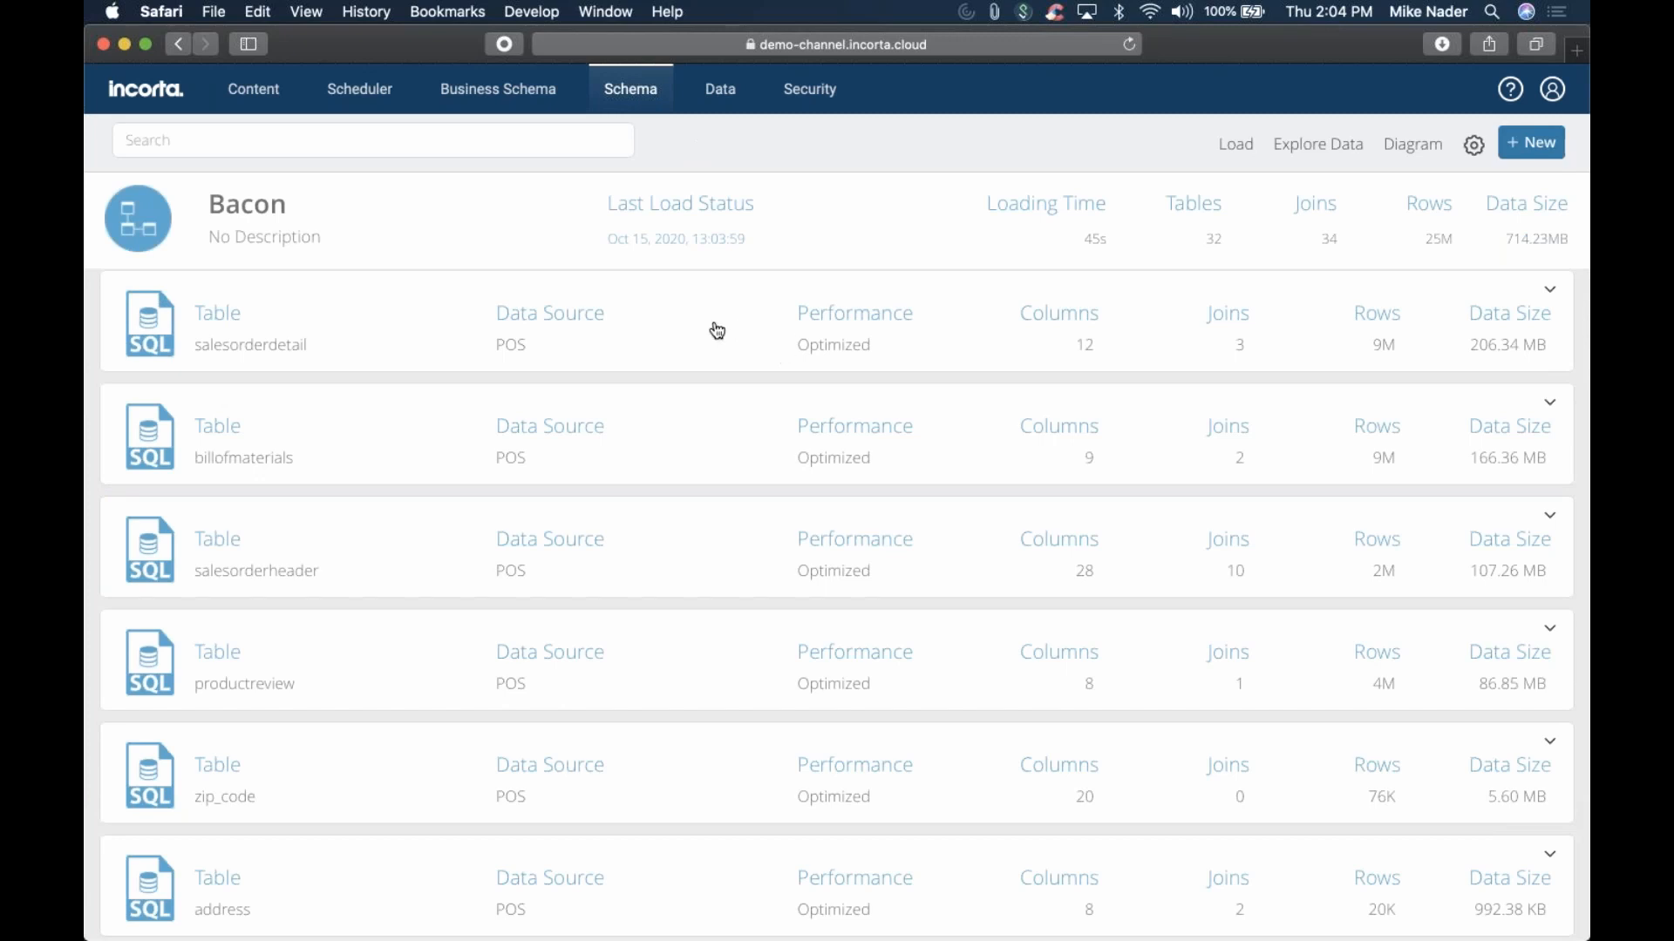
pyautogui.scroll(2, 905, 349)
pyautogui.scroll(2, 904, 352)
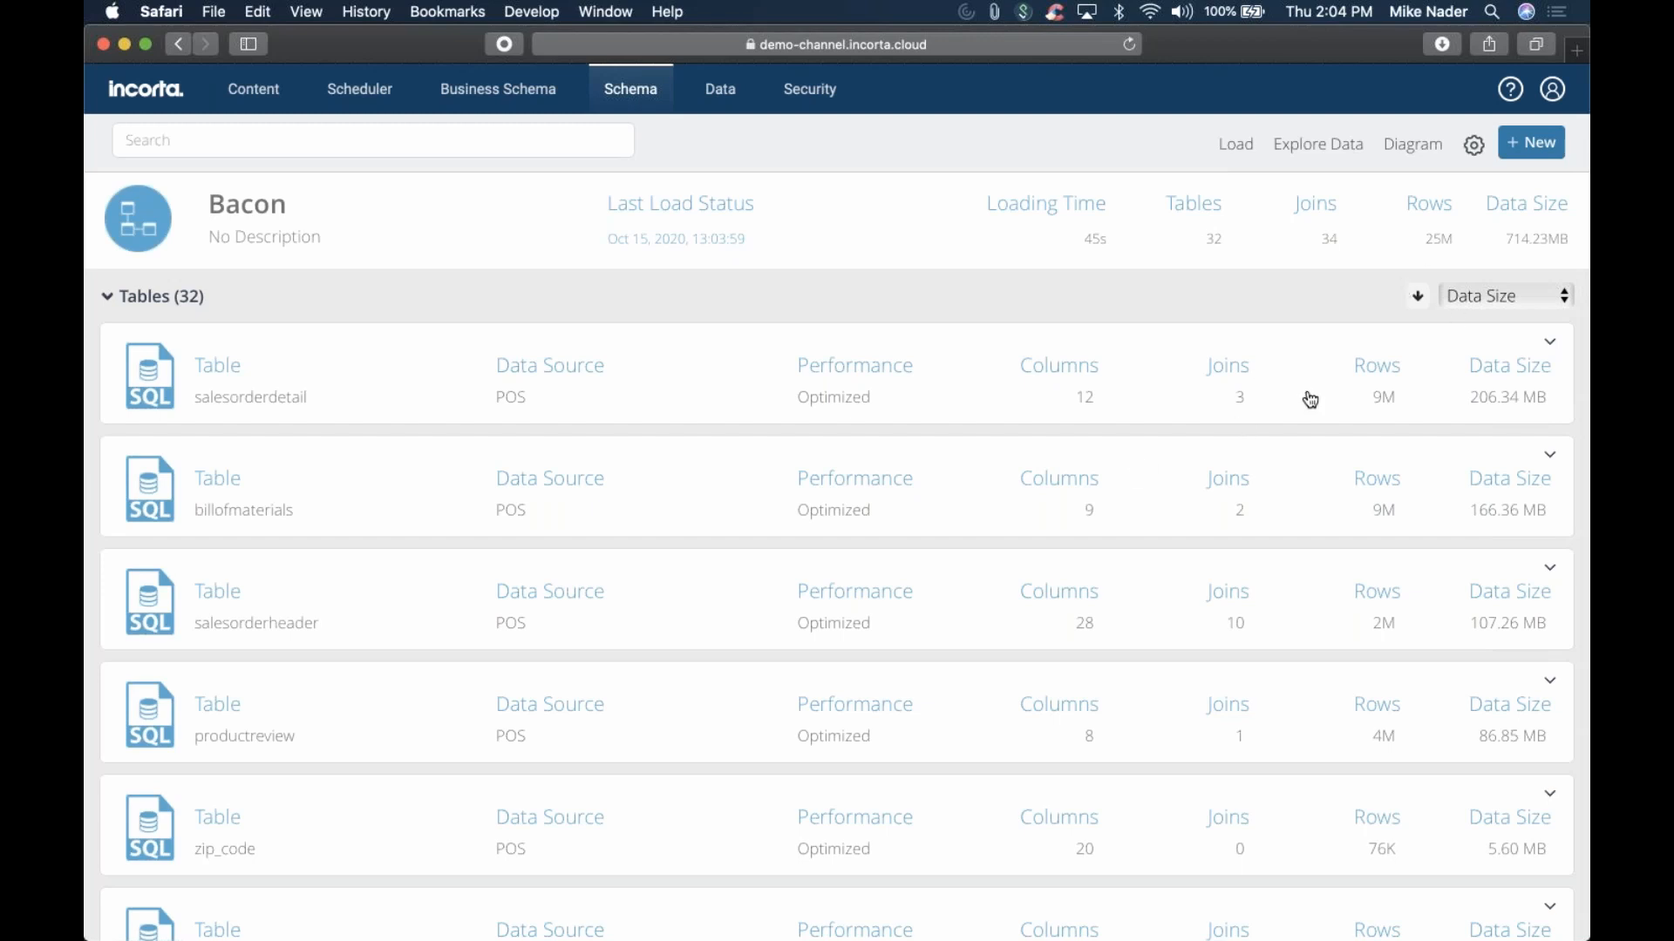
# Try moving the customer and customeraddress tables into a new load order group, then discard the change
pyautogui.click(1472, 148)
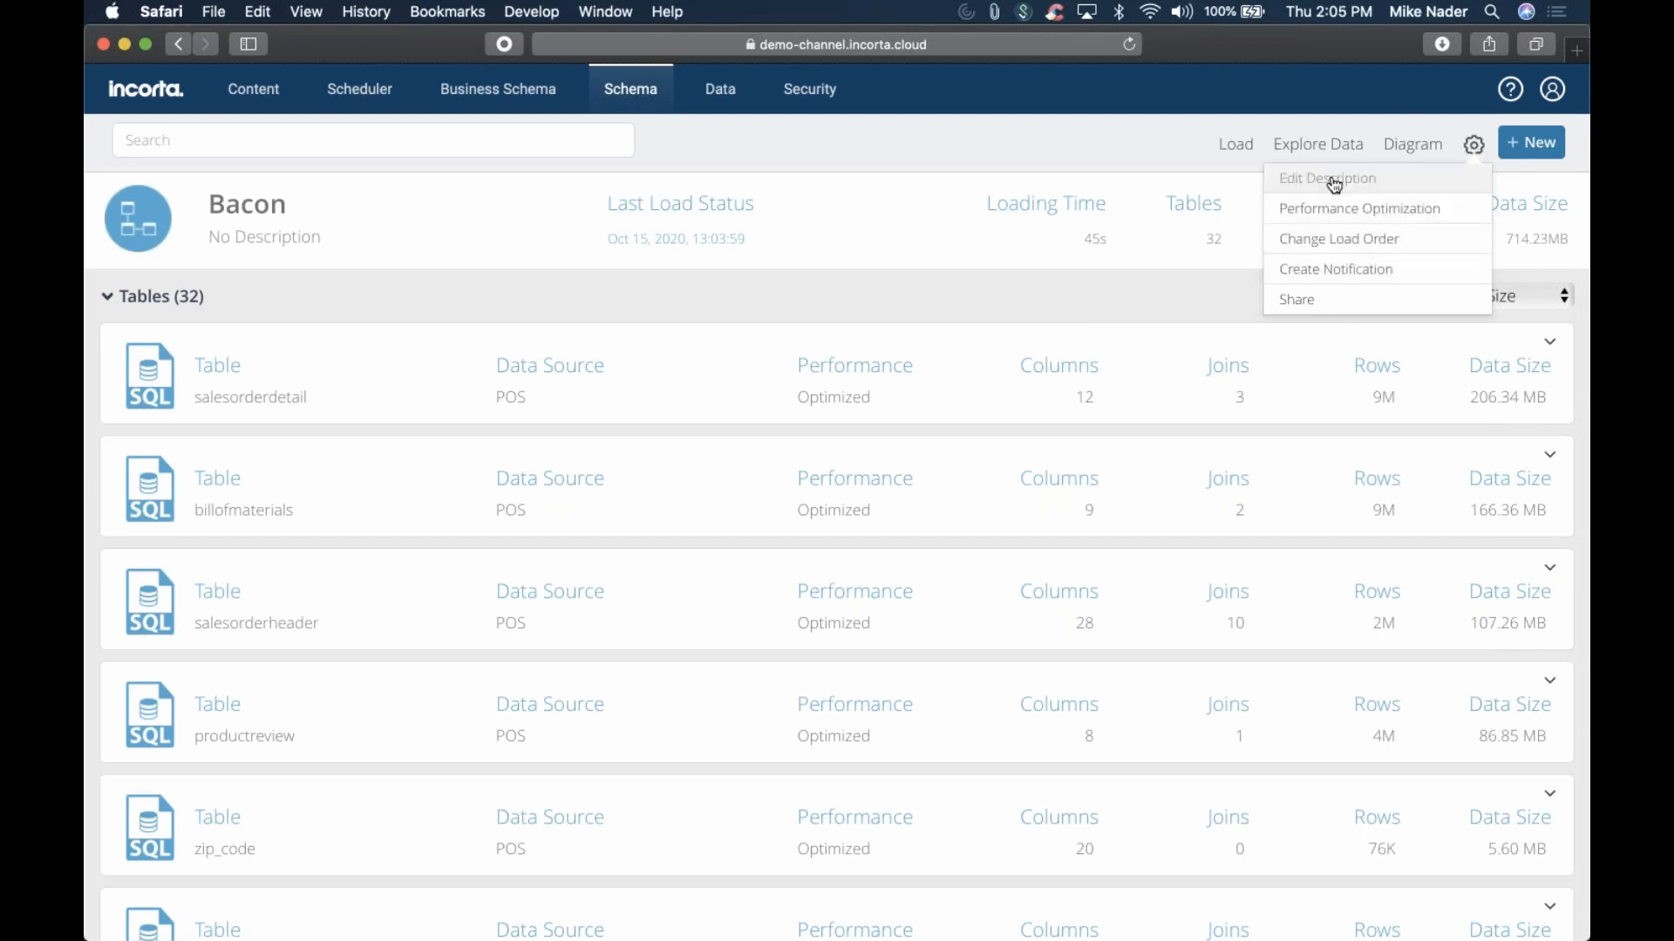
pyautogui.click(1355, 251)
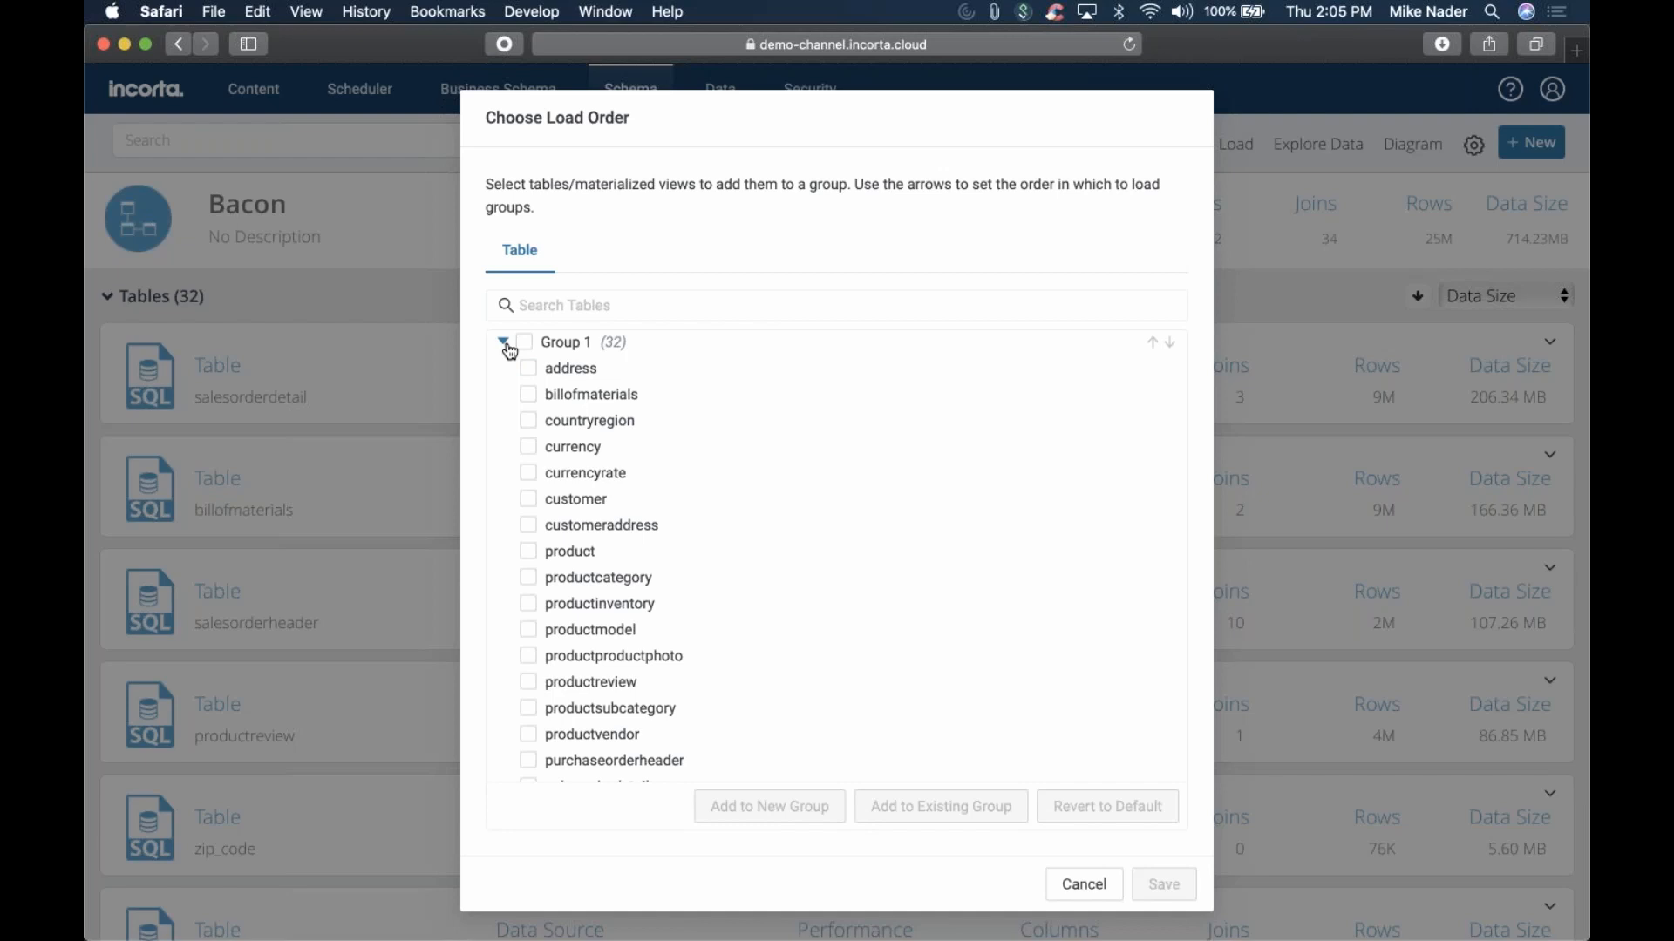
pyautogui.click(527, 498)
pyautogui.click(527, 525)
pyautogui.click(784, 806)
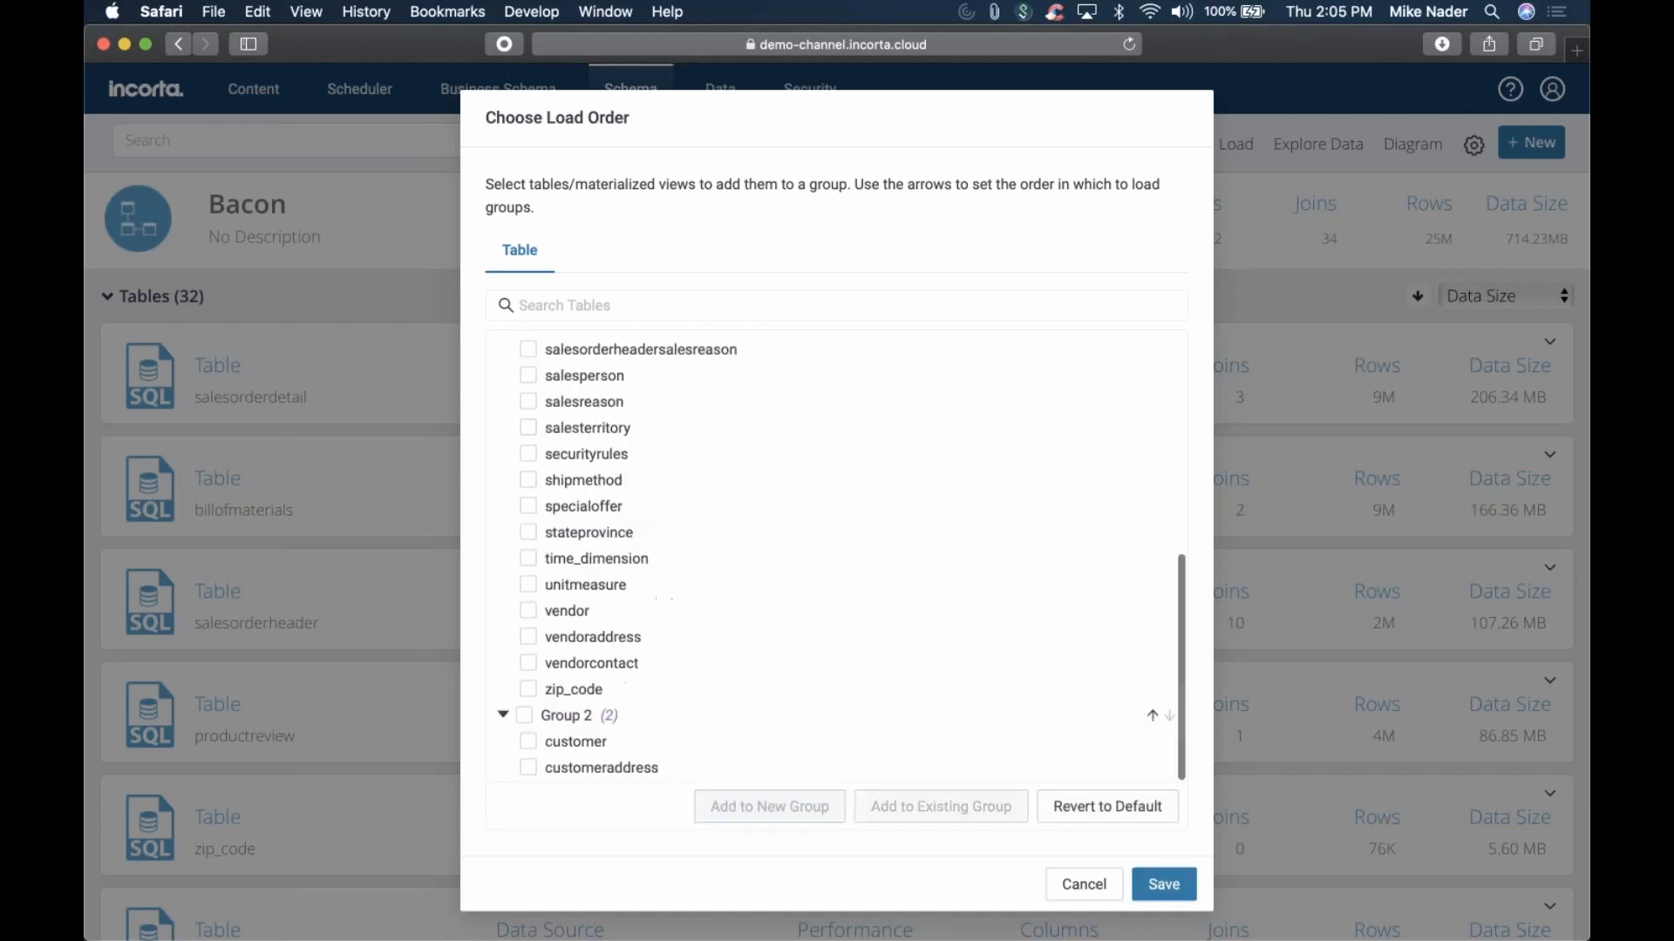
pyautogui.scroll(10, 852, 643)
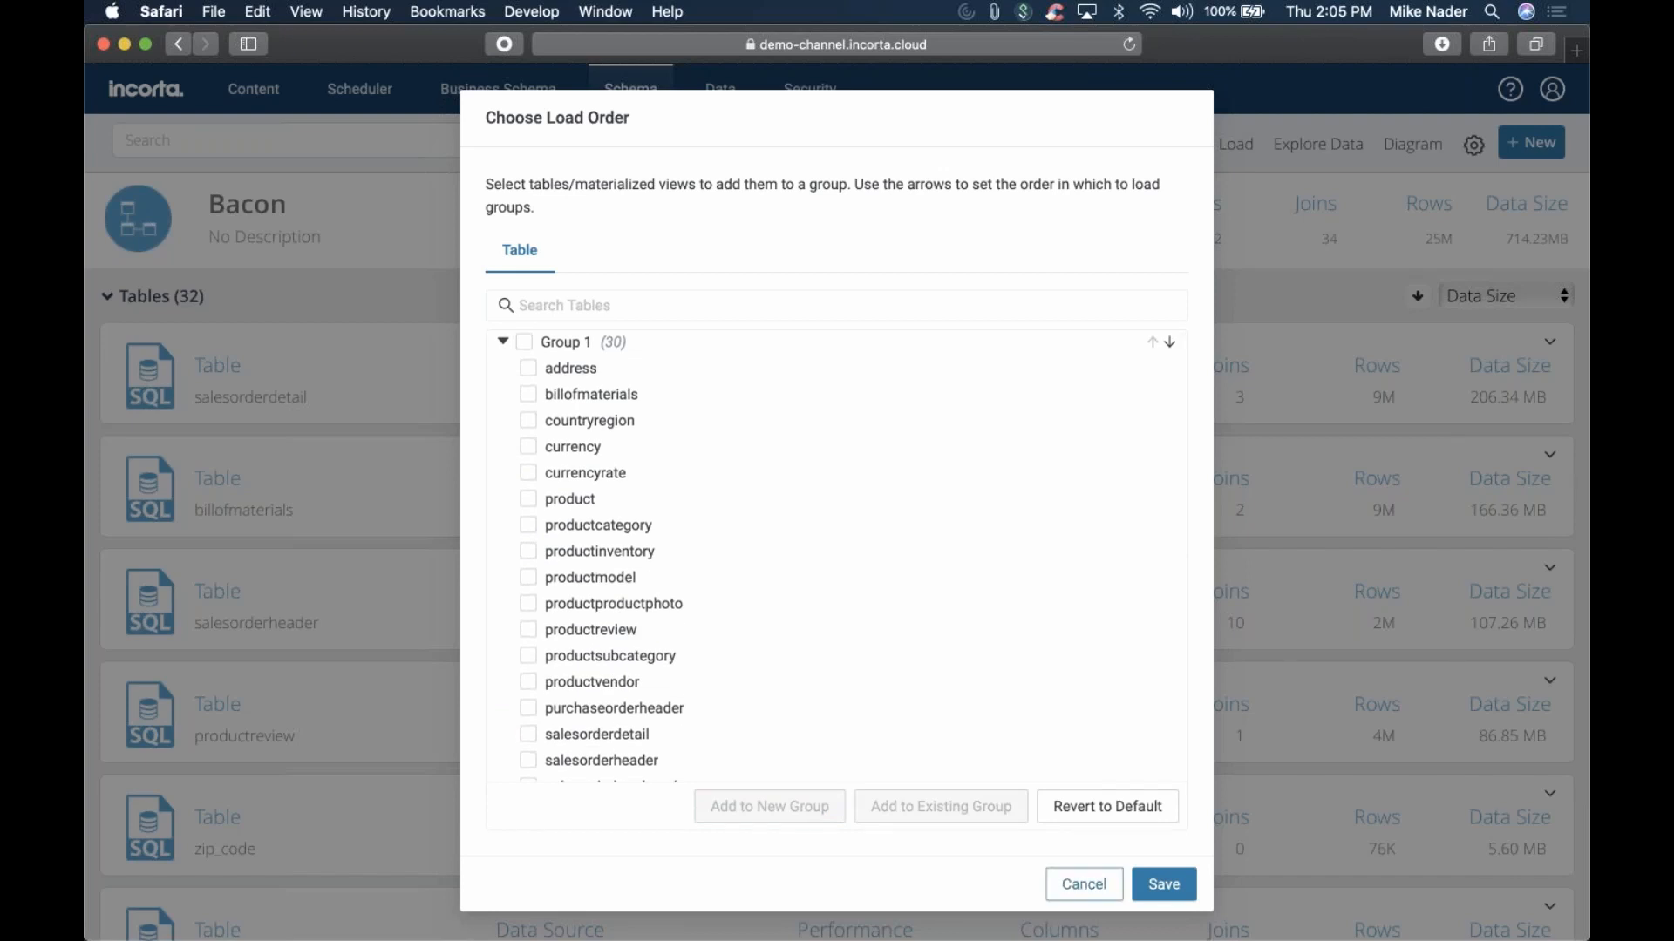
pyautogui.click(1083, 884)
# Start a new Incorta table in the Bacon schema
pyautogui.click(1473, 145)
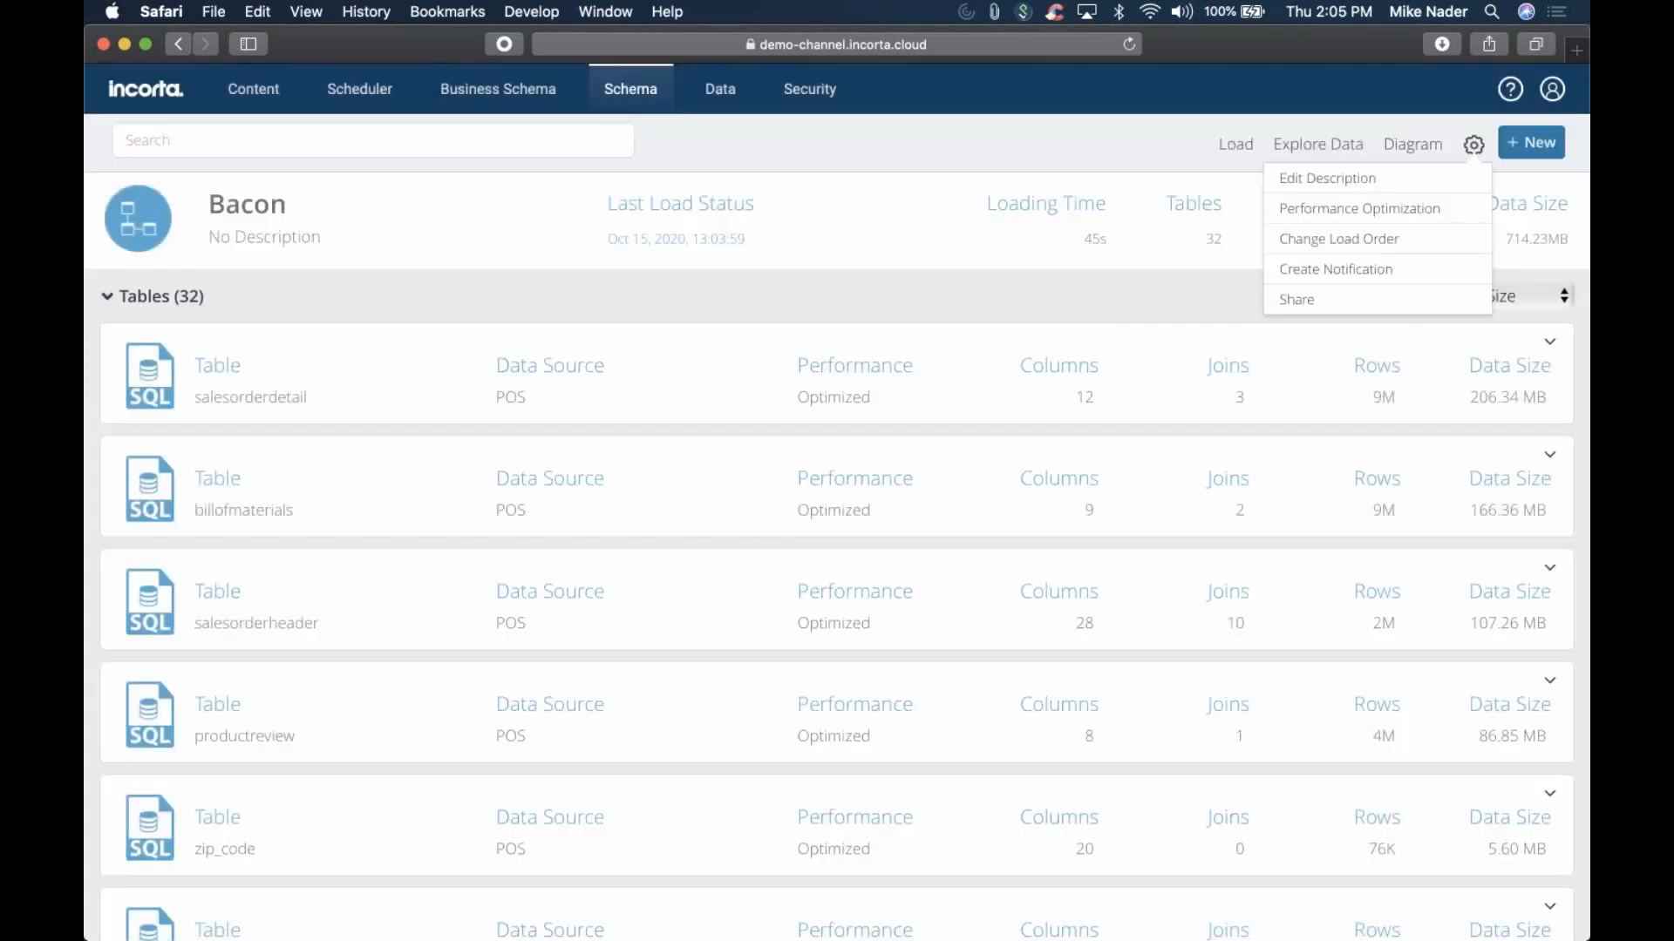
pyautogui.click(1538, 144)
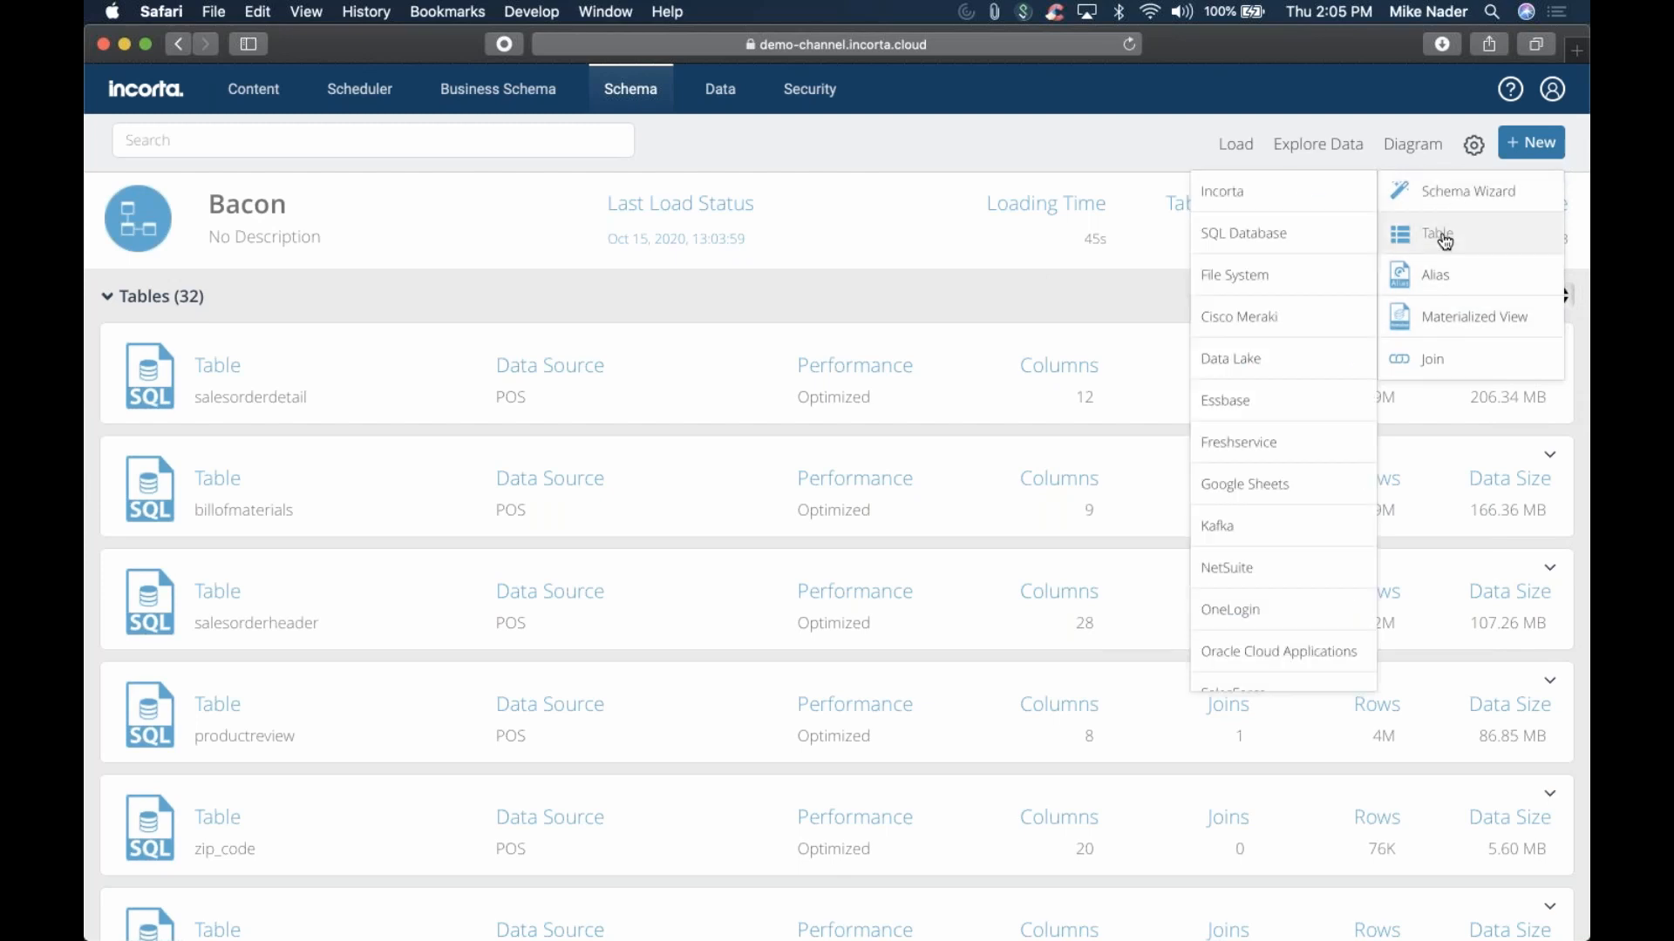
pyautogui.moveTo(1403, 247)
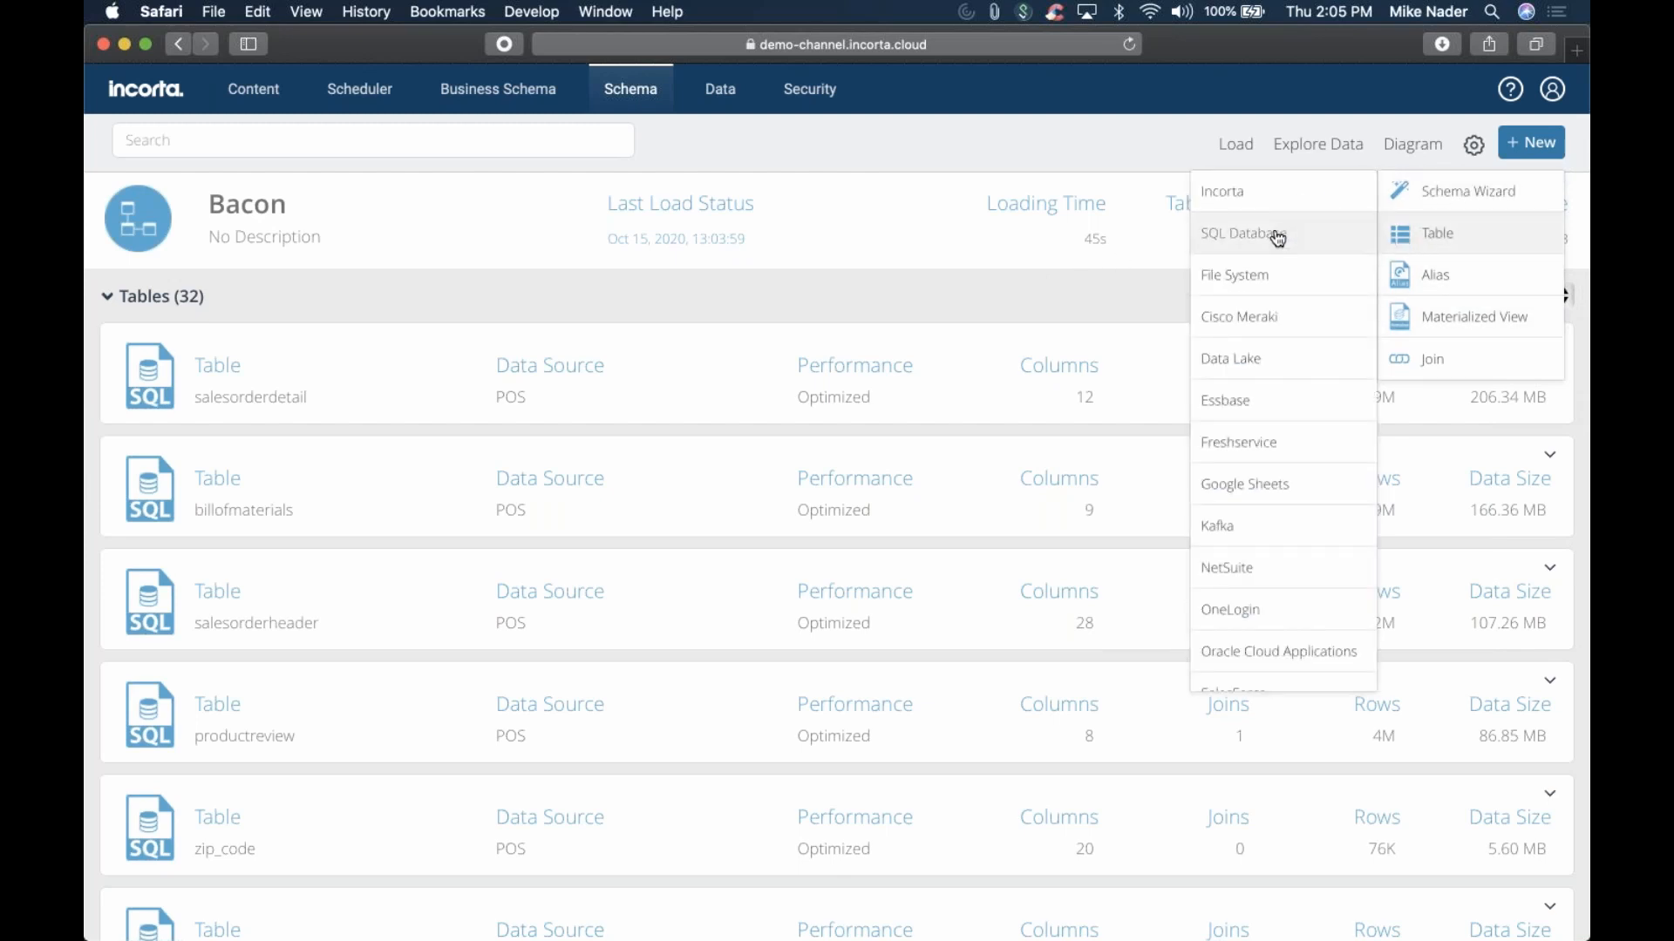
pyautogui.click(1255, 191)
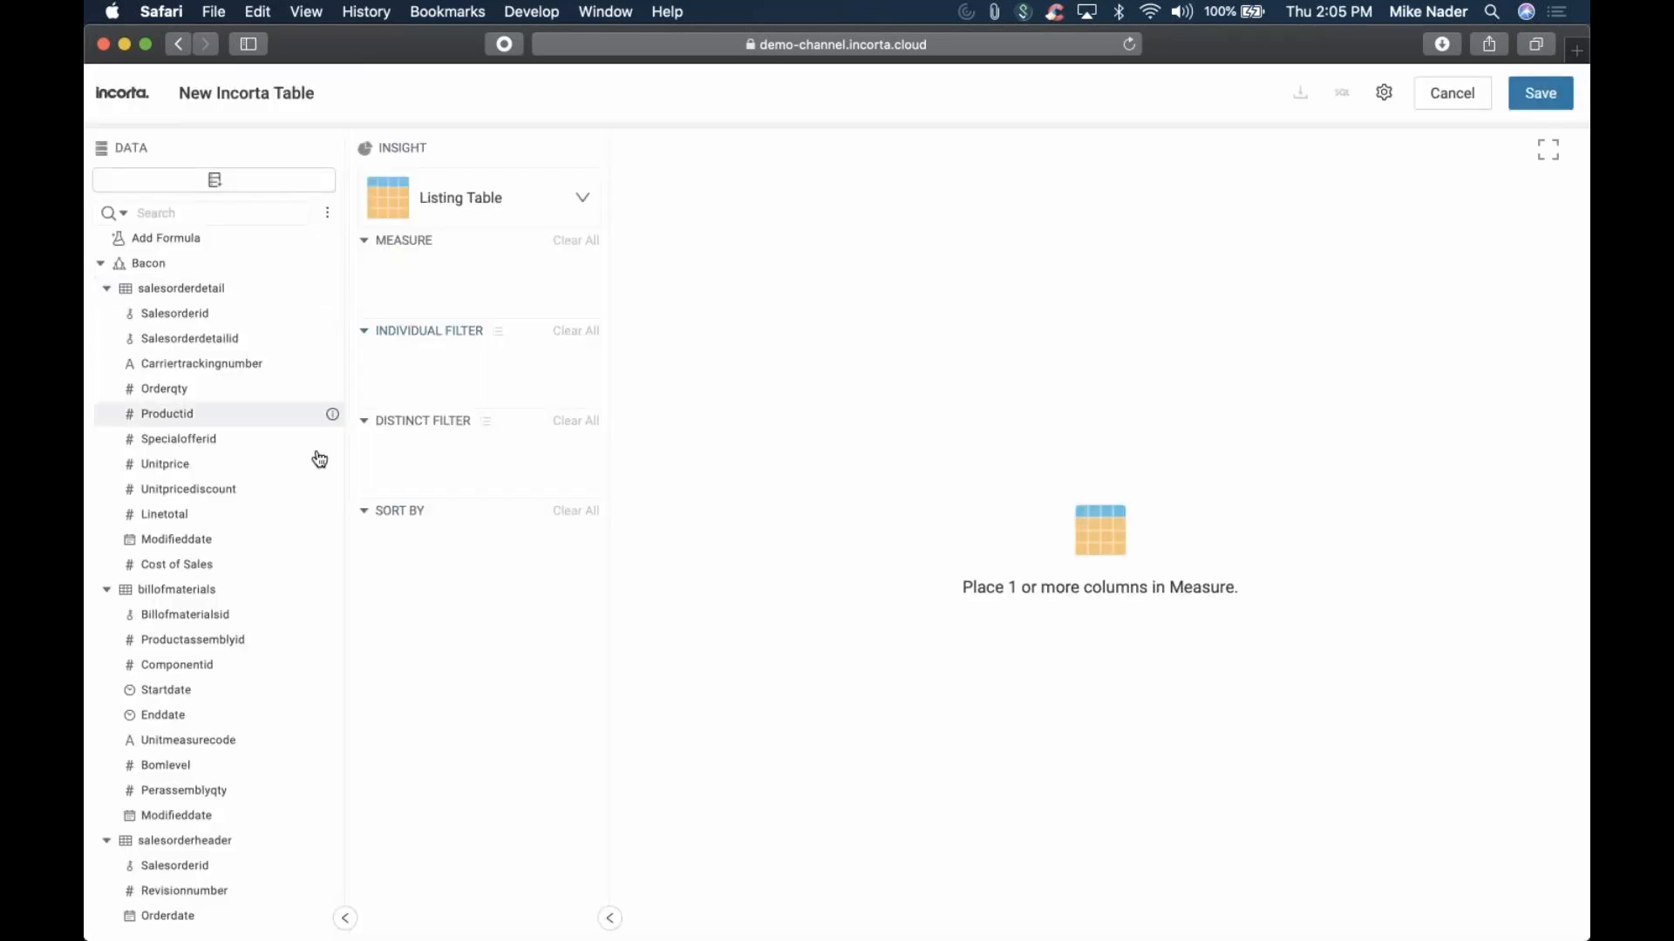
# Collapse the data tree to schema level, expand Bacon to its tables, and search for "detail"
pyautogui.scroll(-5, 251, 670)
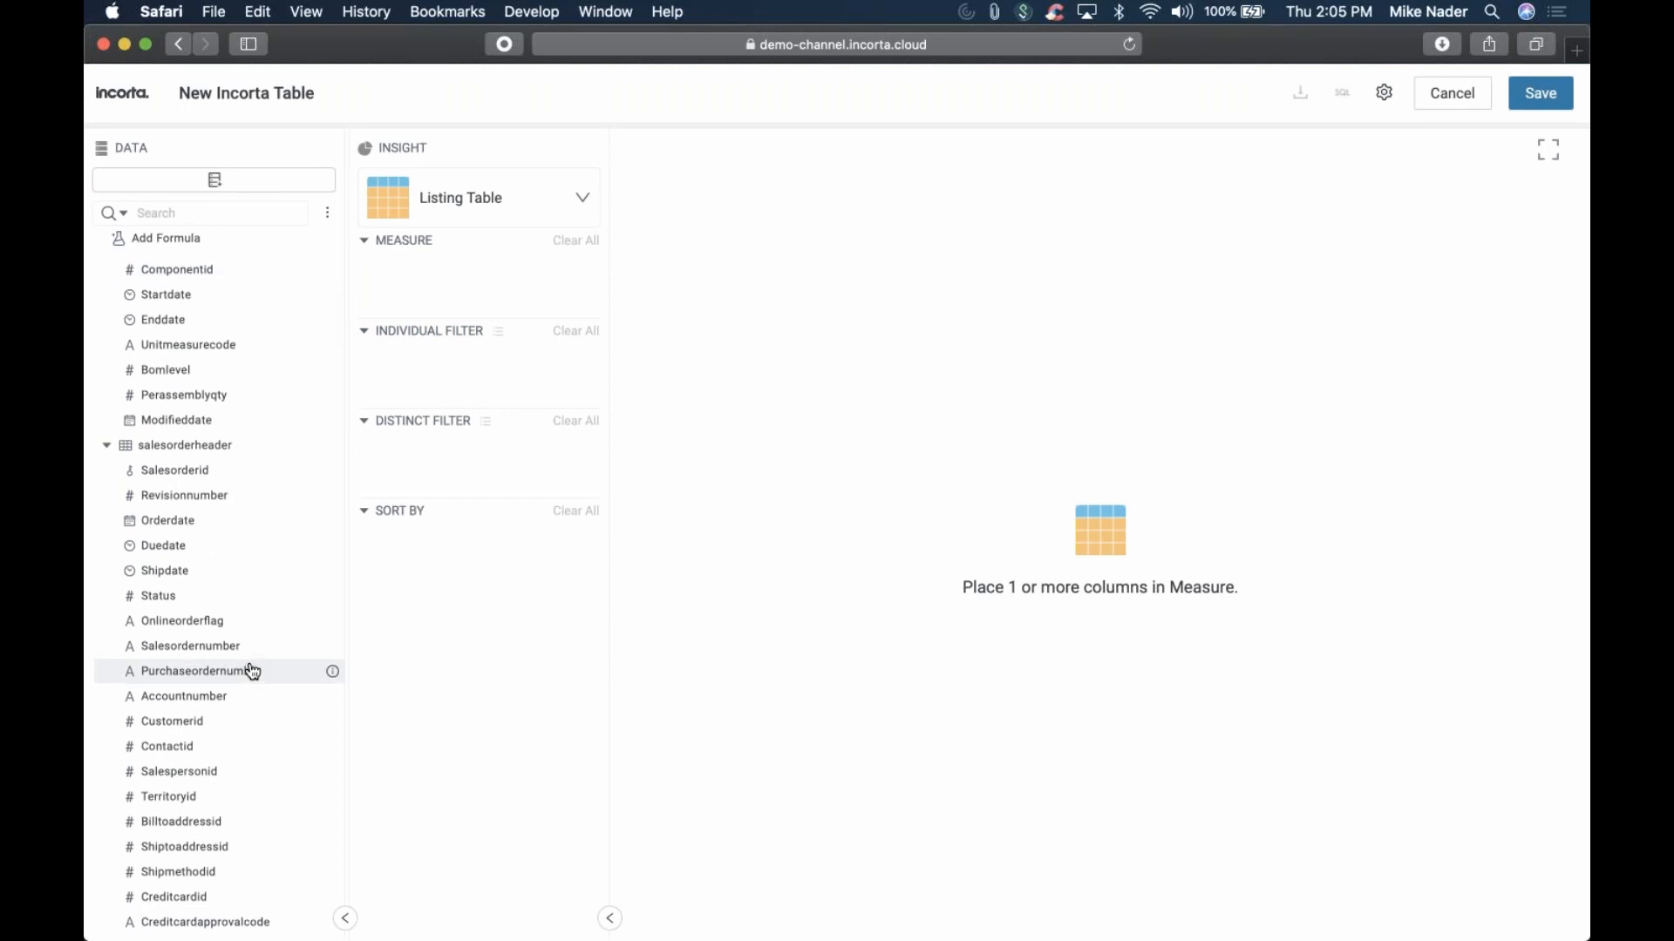
pyautogui.click(327, 212)
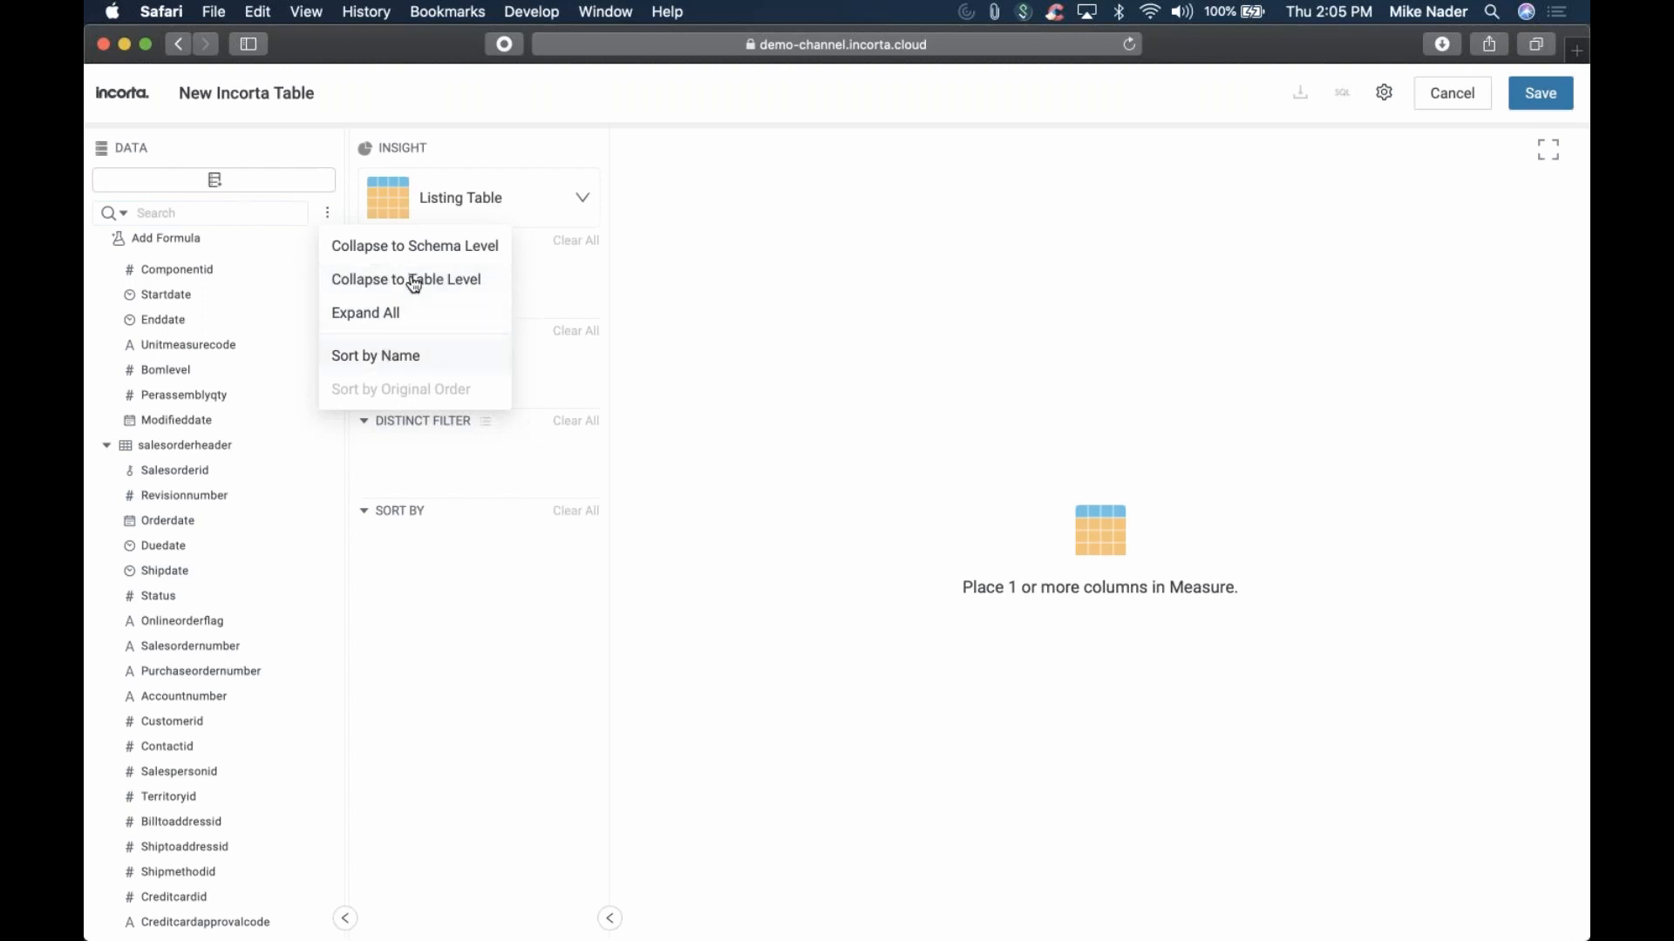
pyautogui.click(448, 248)
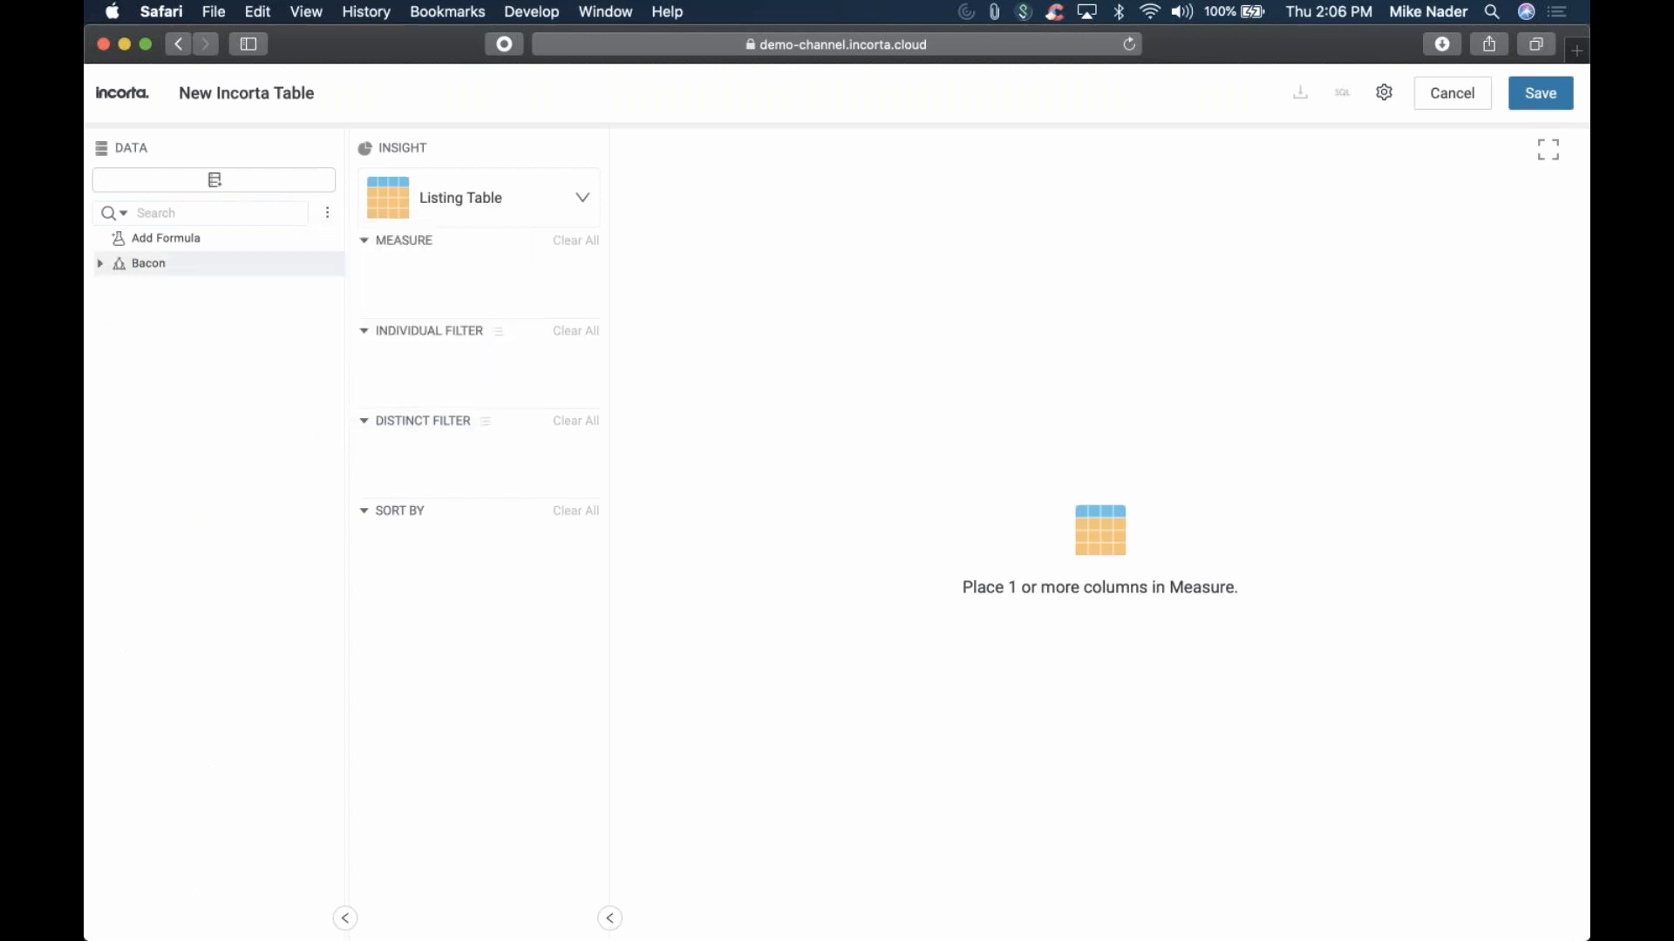
pyautogui.click(100, 263)
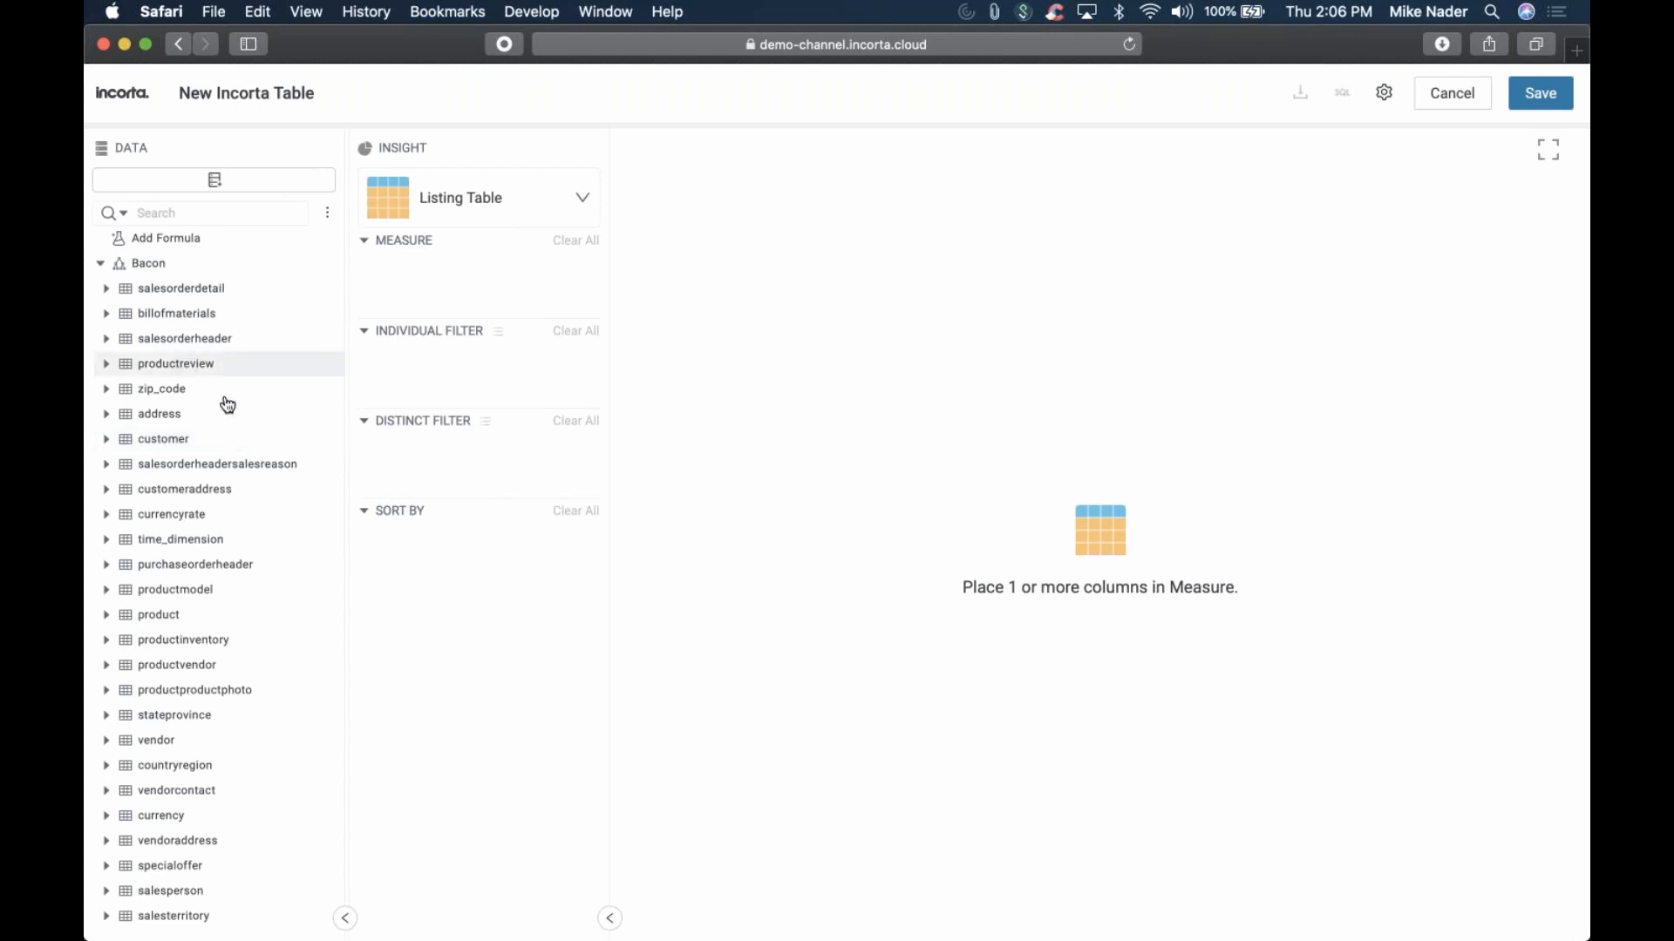
pyautogui.scroll(-3, 226, 404)
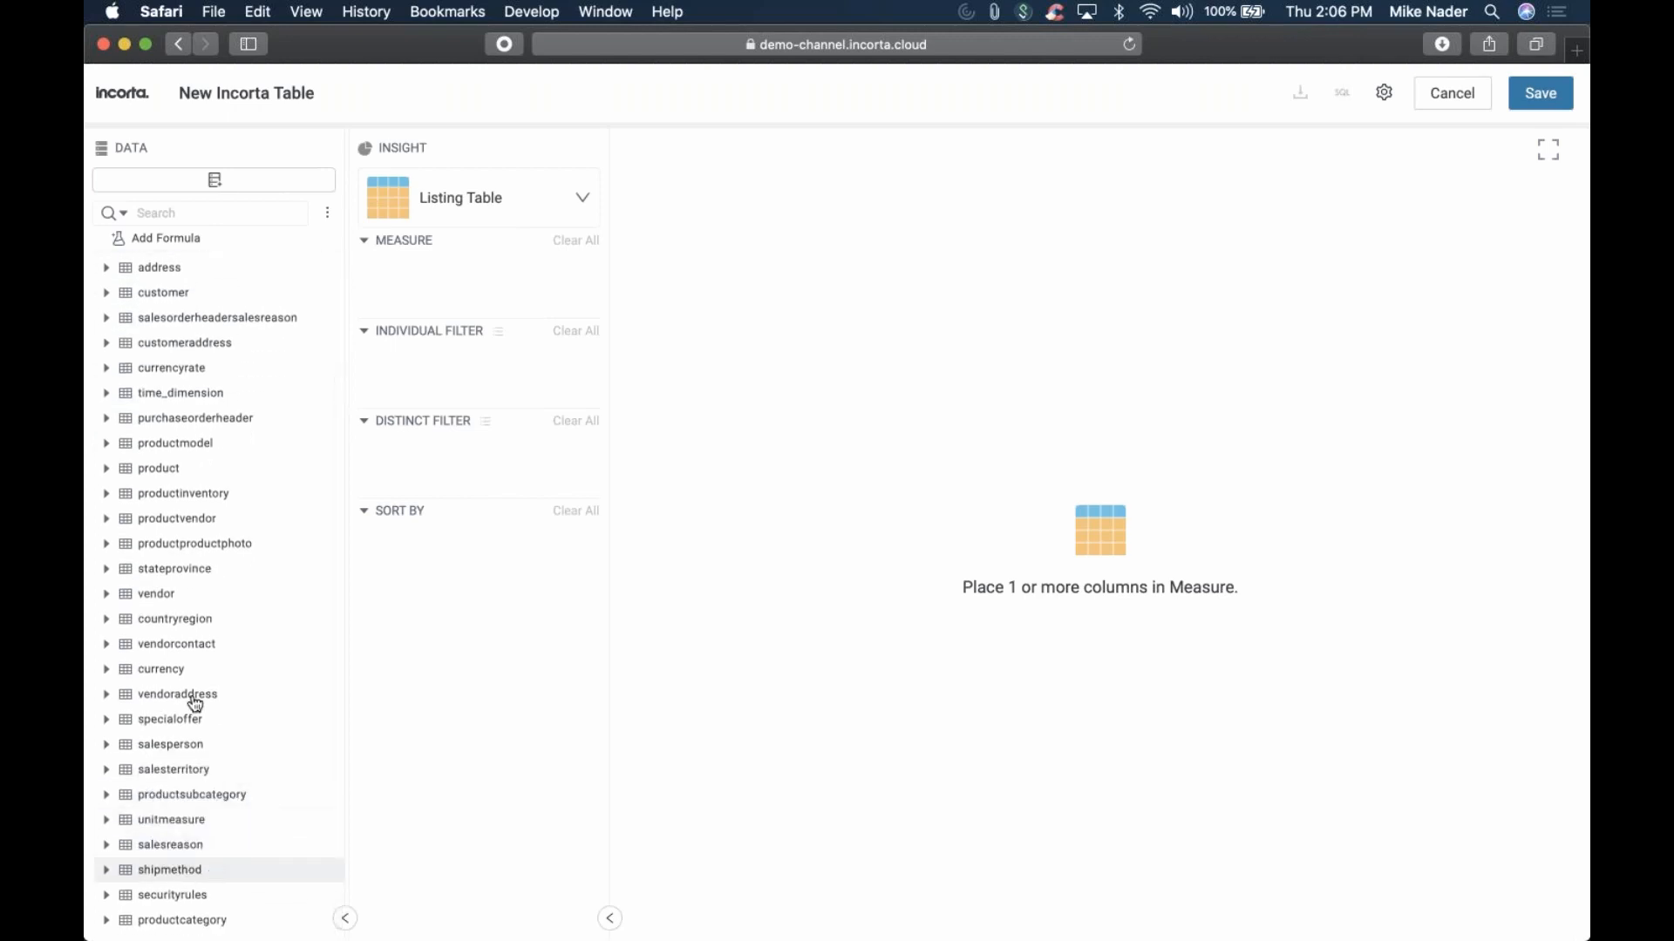
pyautogui.click(199, 213)
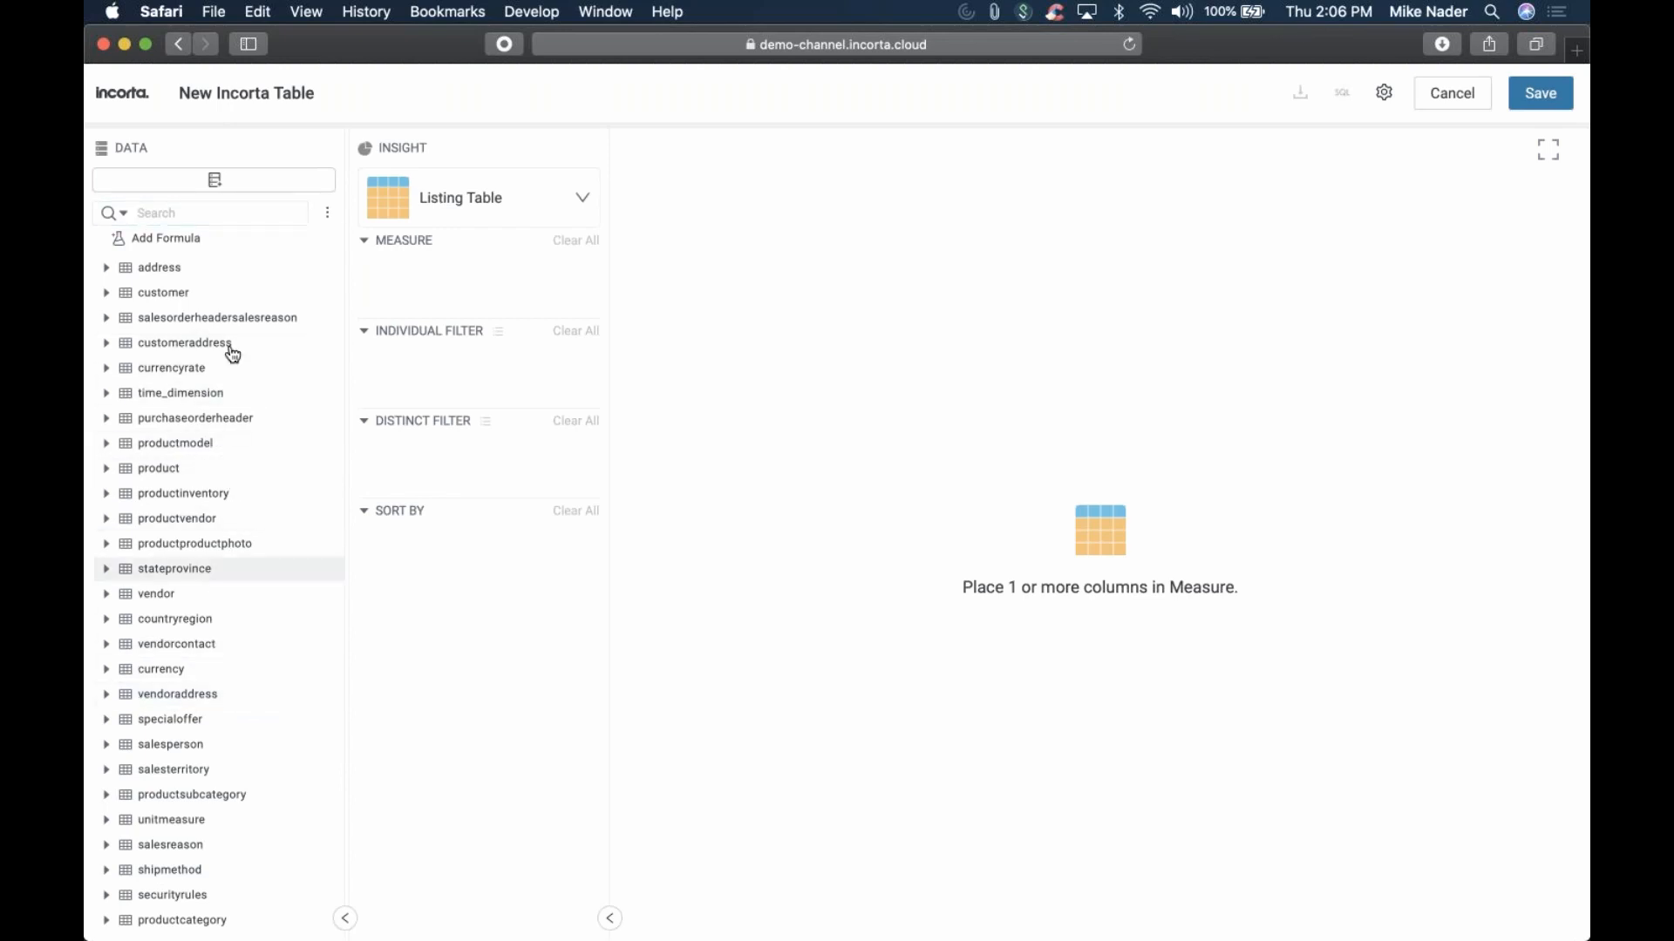
pyautogui.click(240, 223)
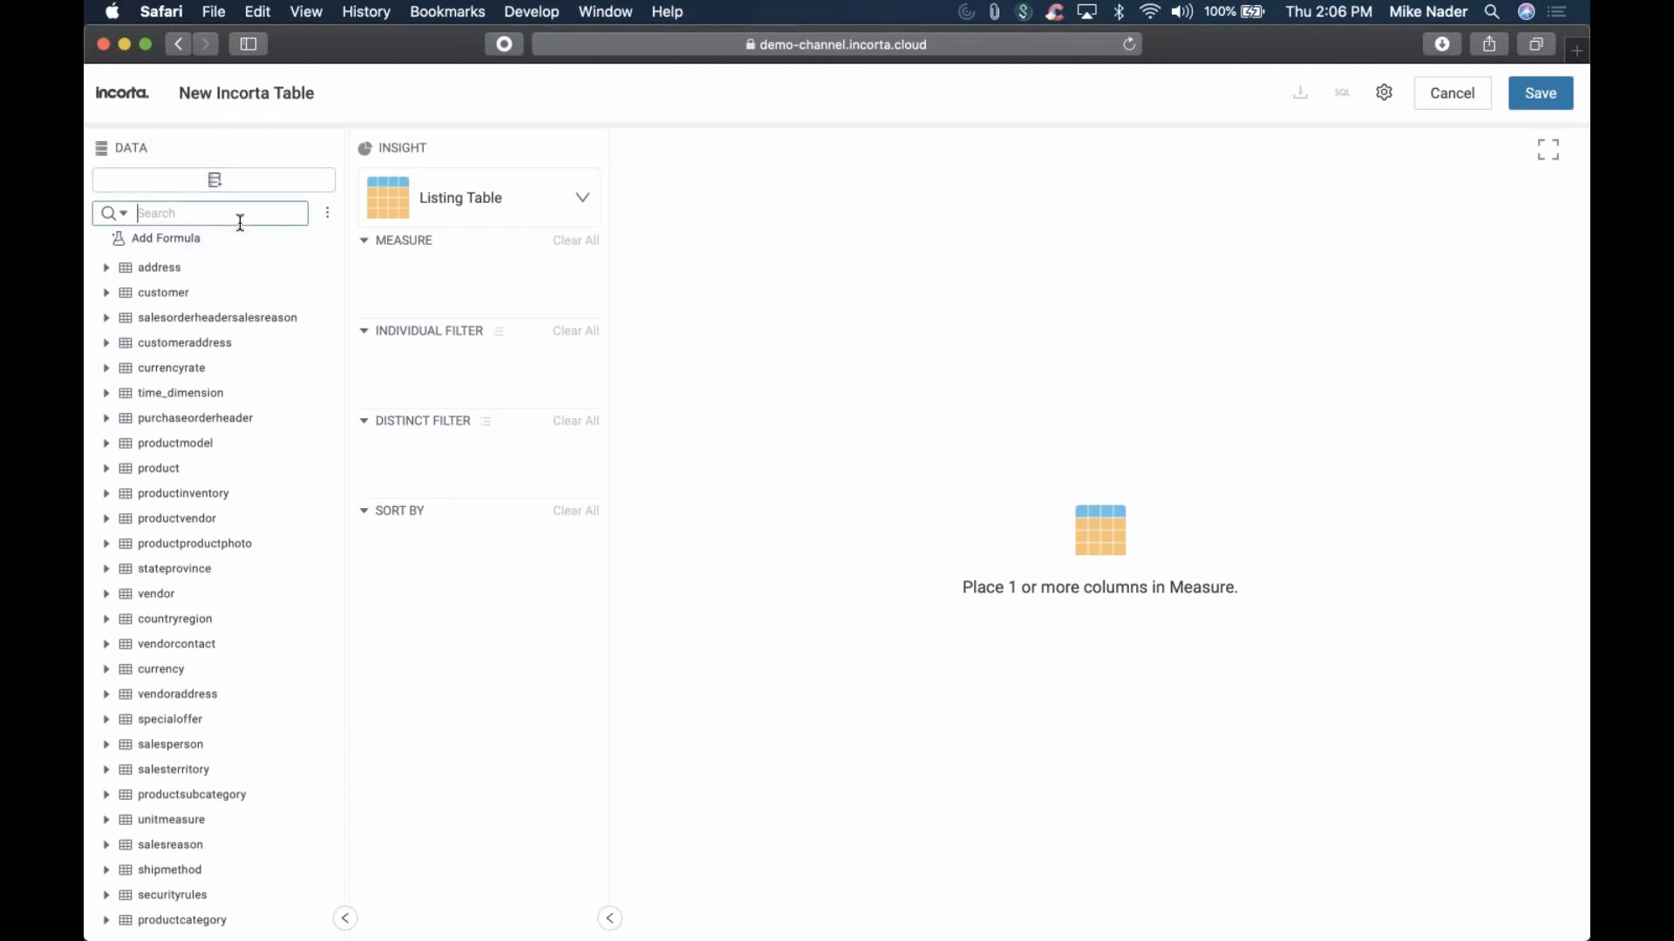
pyautogui.write('detail')
pyautogui.moveTo(201, 288); pyautogui.dragTo(493, 381)
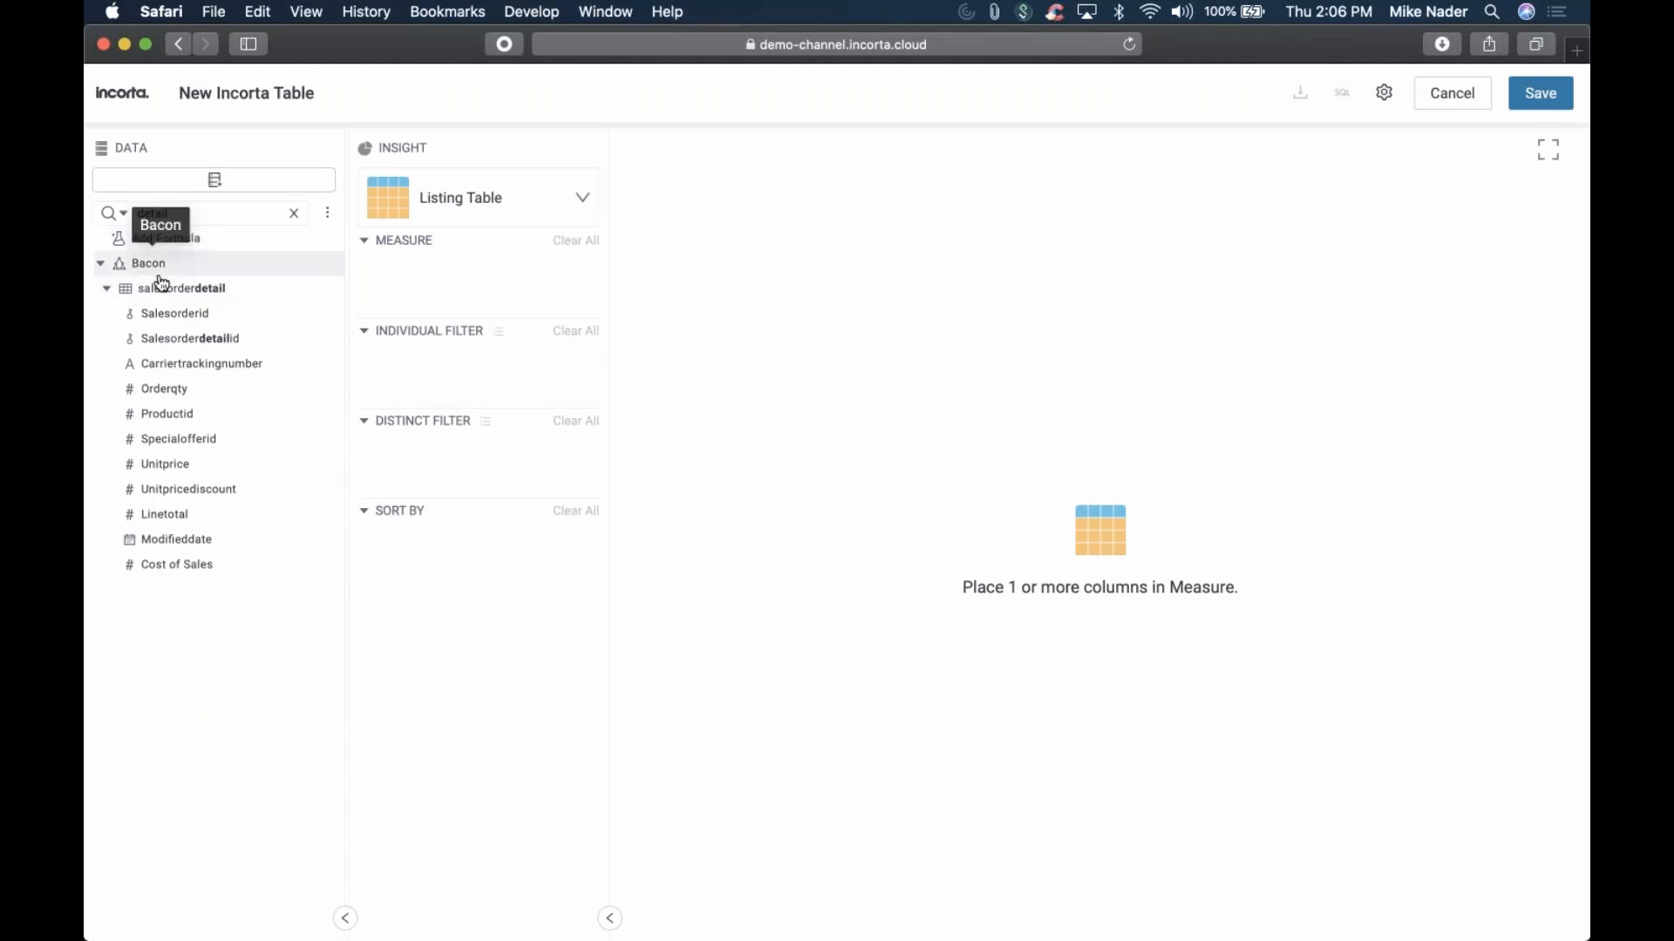
pyautogui.moveTo(168, 287); pyautogui.dragTo(461, 363)
pyautogui.moveTo(197, 293); pyautogui.dragTo(509, 368)
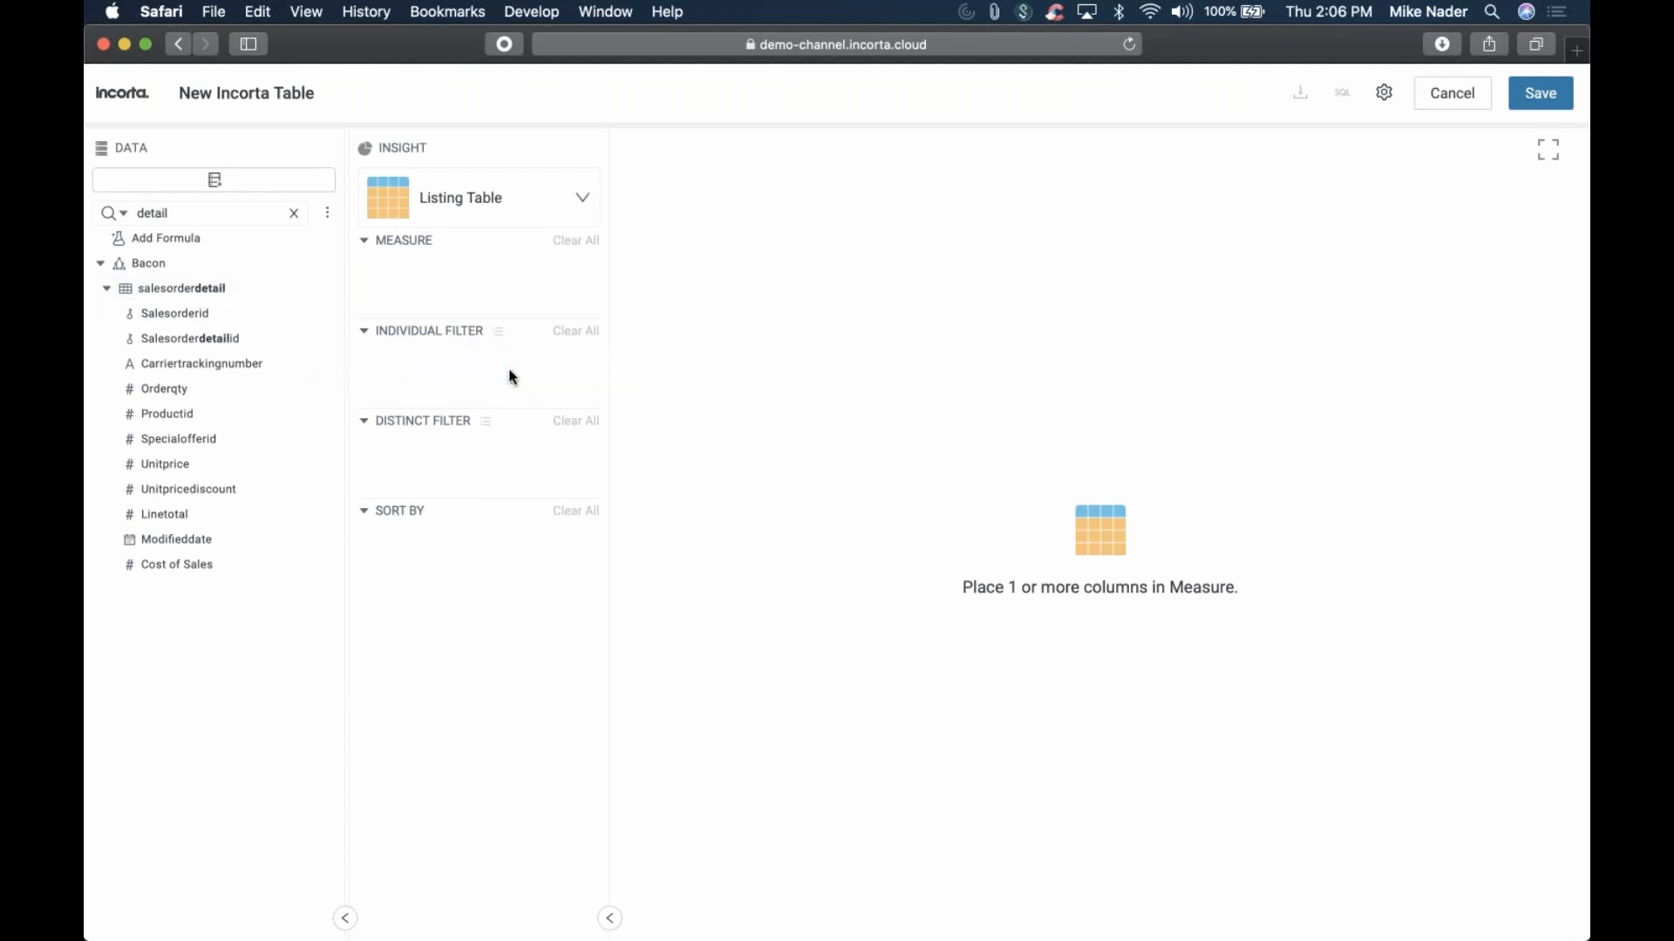
pyautogui.moveTo(157, 314); pyautogui.dragTo(463, 376)
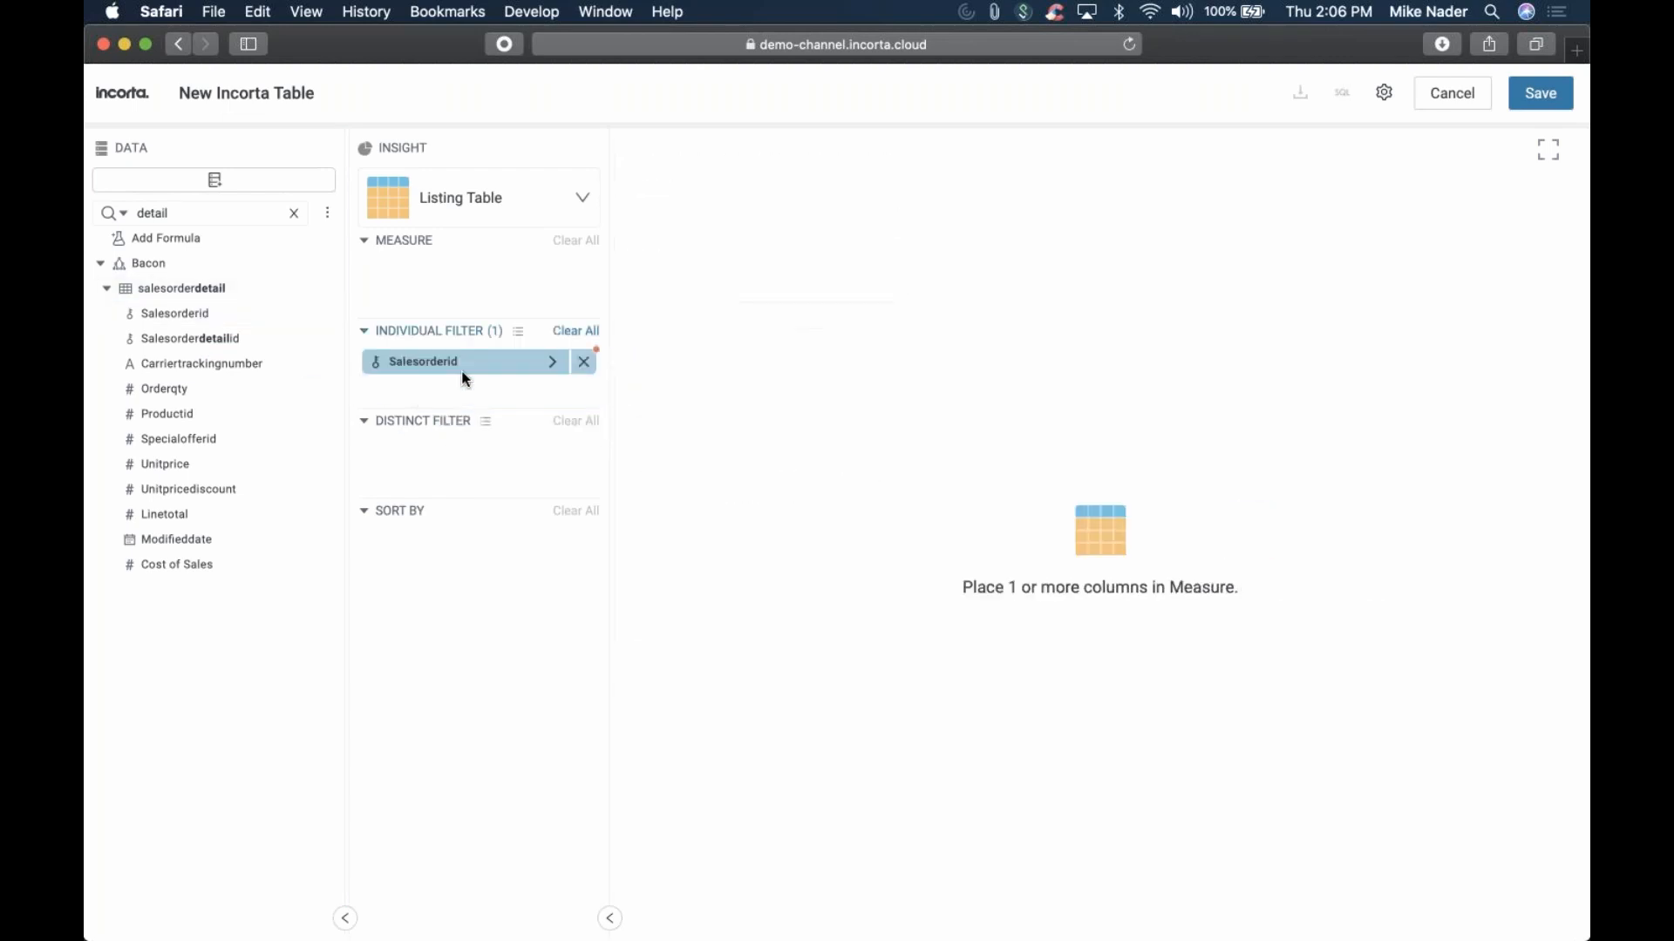
pyautogui.moveTo(199, 342); pyautogui.dragTo(462, 392)
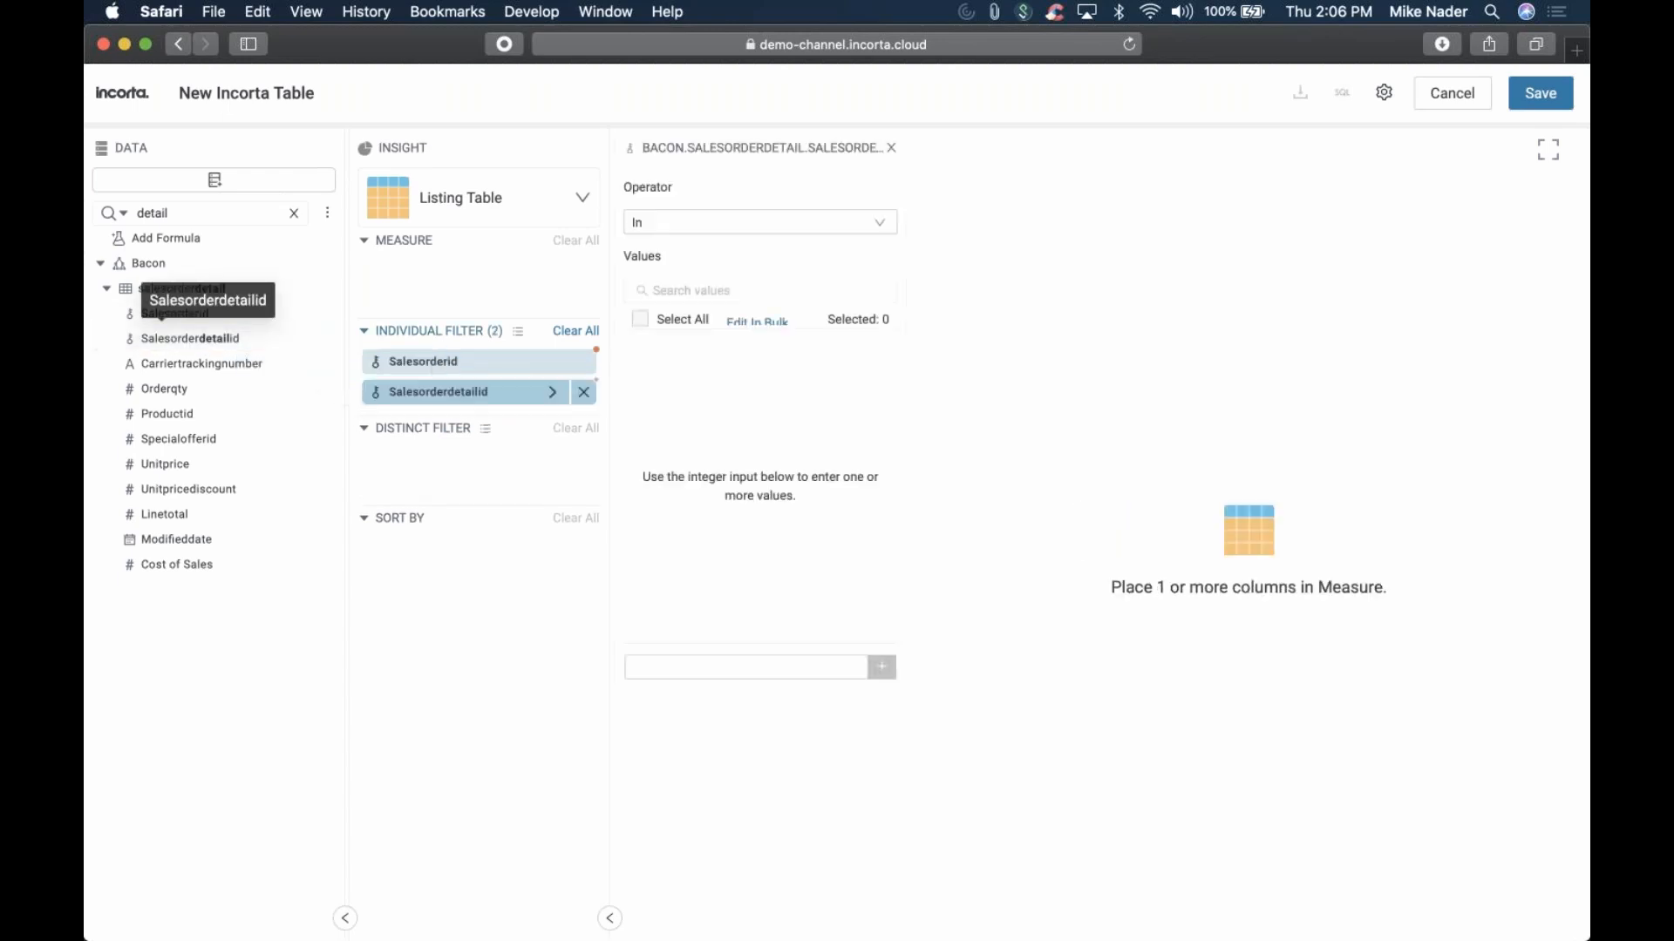
pyautogui.moveTo(162, 362); pyautogui.dragTo(396, 420)
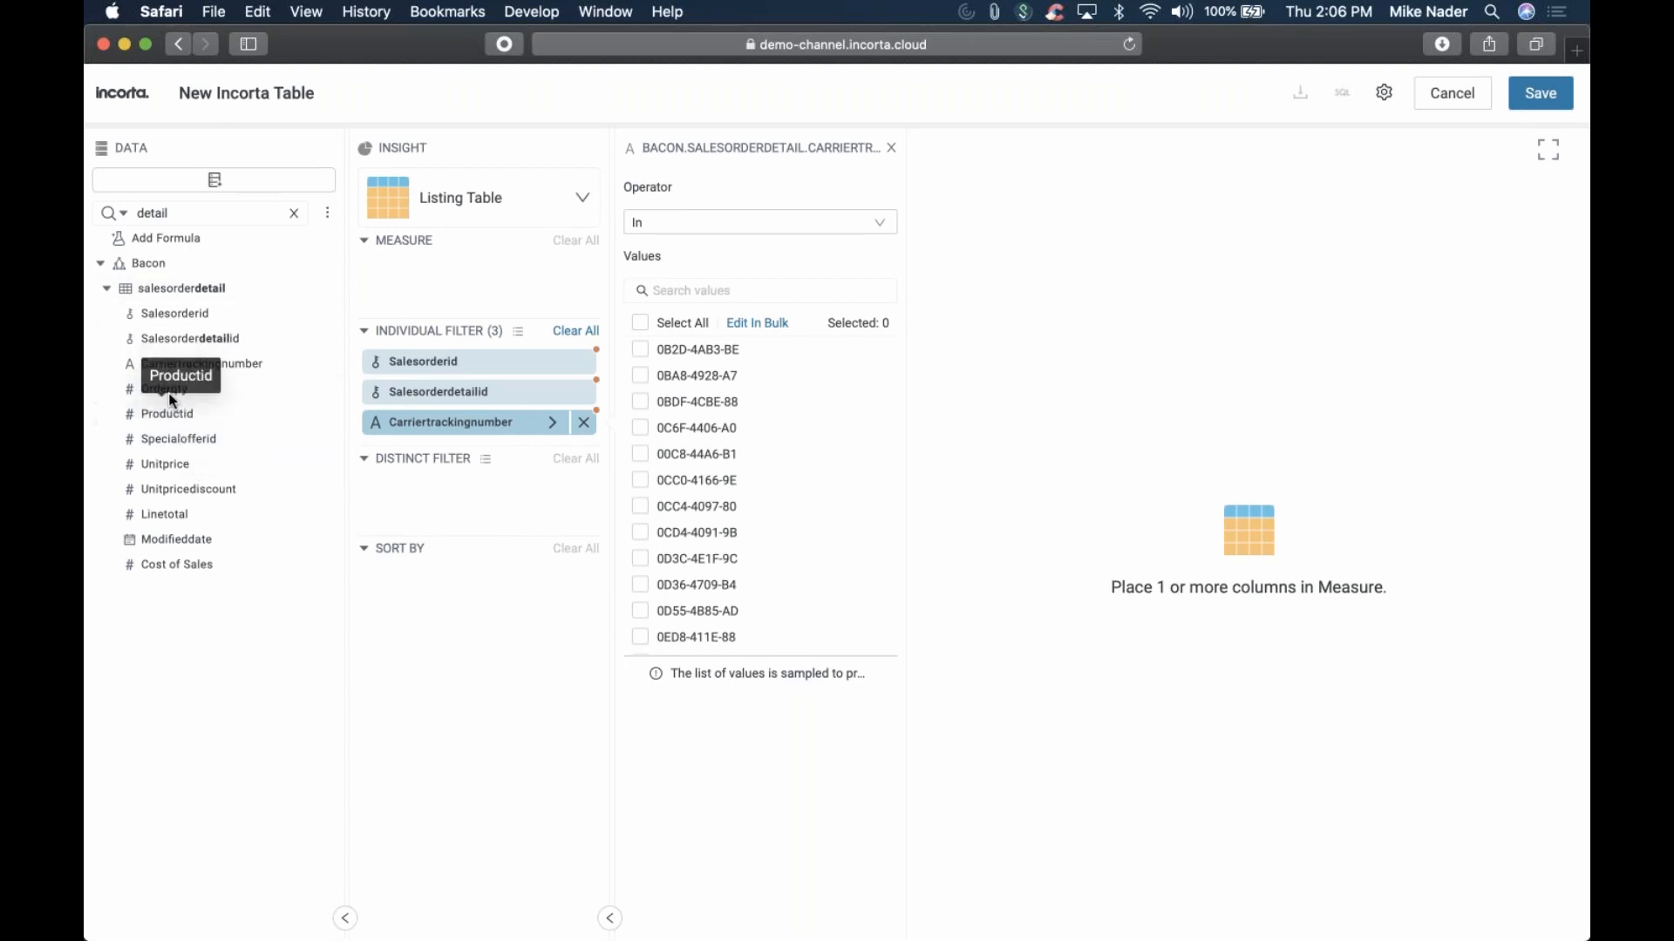
pyautogui.moveTo(194, 399); pyautogui.dragTo(459, 431)
pyautogui.moveTo(187, 445); pyautogui.dragTo(440, 475)
pyautogui.moveTo(191, 462); pyautogui.dragTo(523, 515)
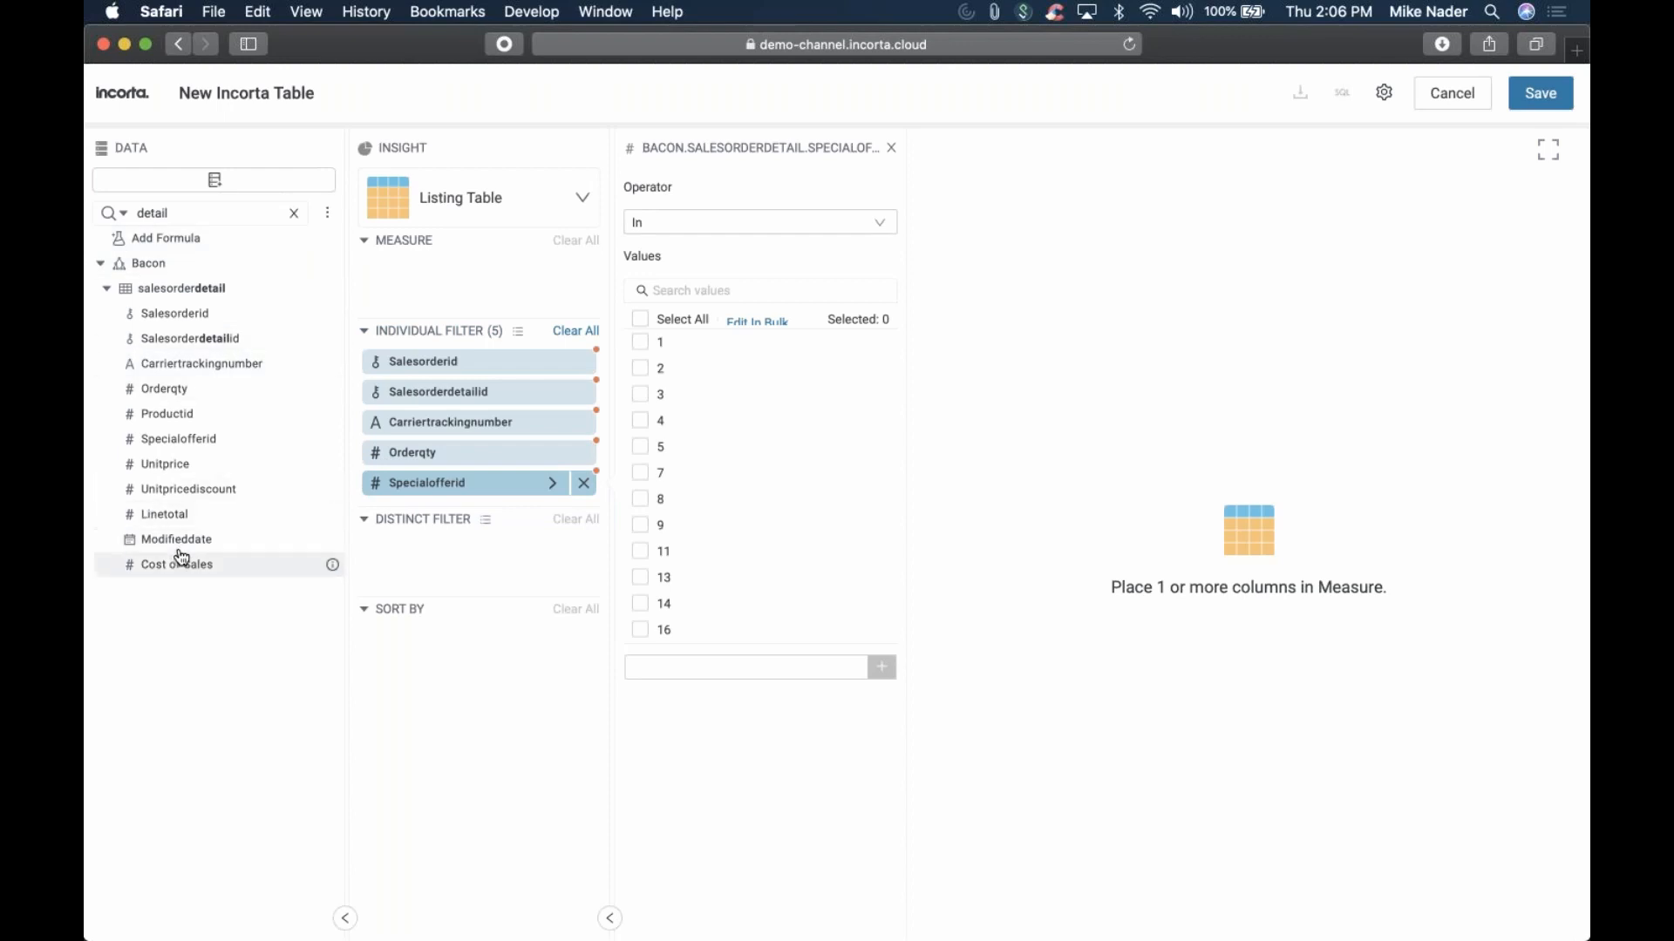
pyautogui.moveTo(177, 544); pyautogui.dragTo(454, 504)
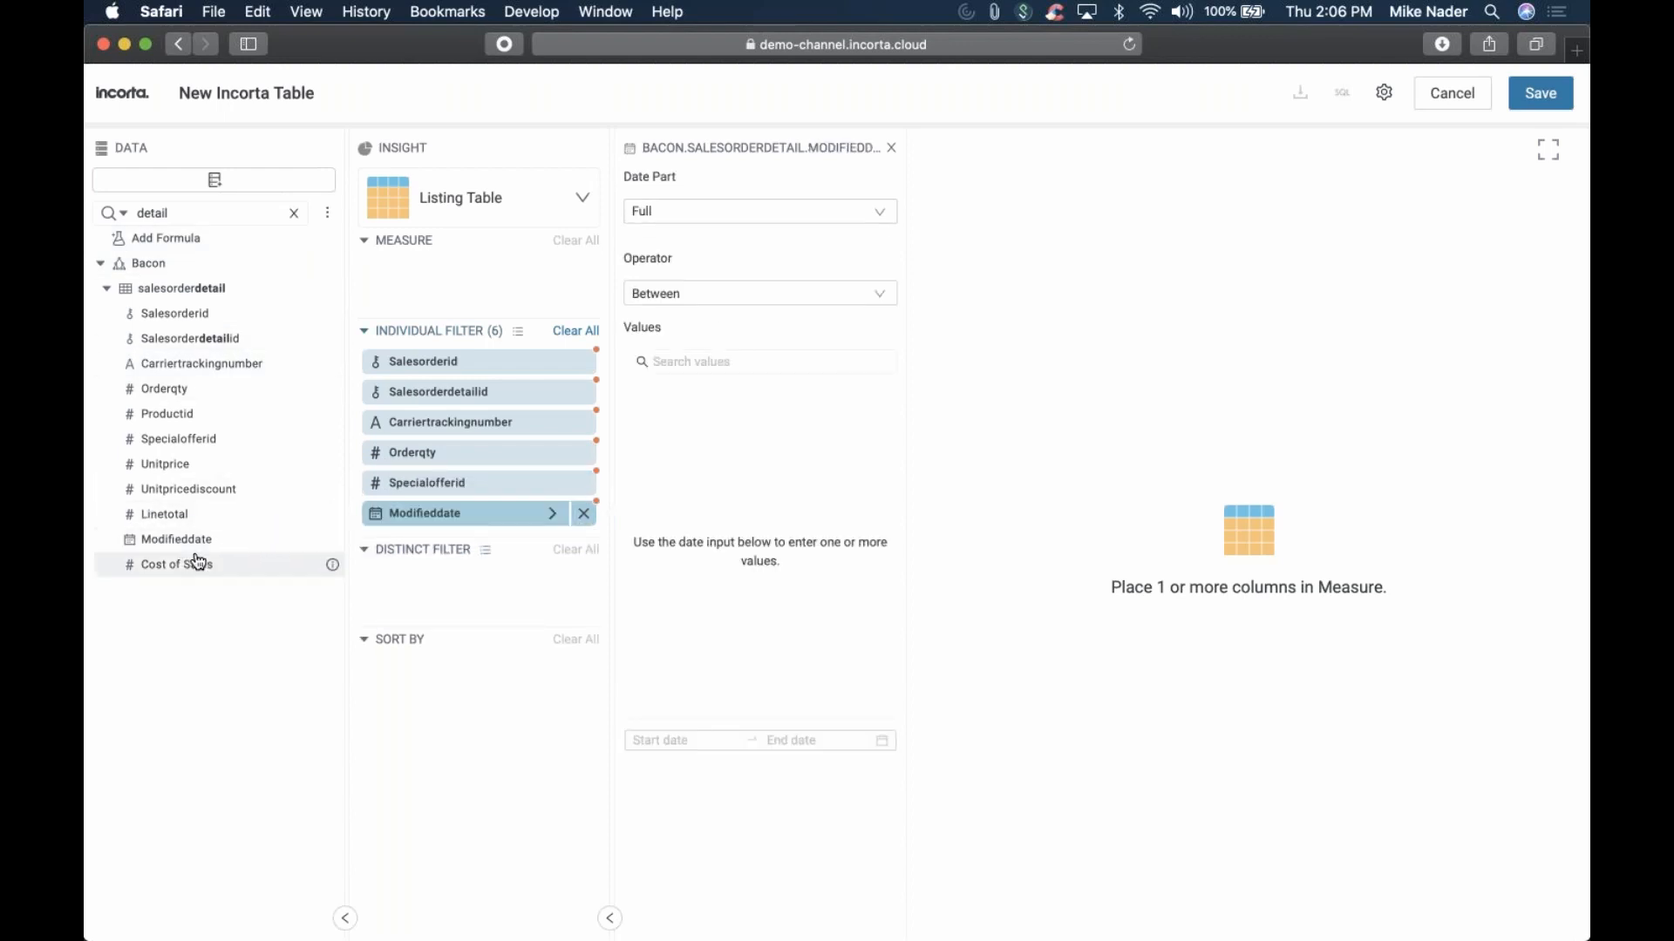
pyautogui.moveTo(199, 560); pyautogui.dragTo(499, 518)
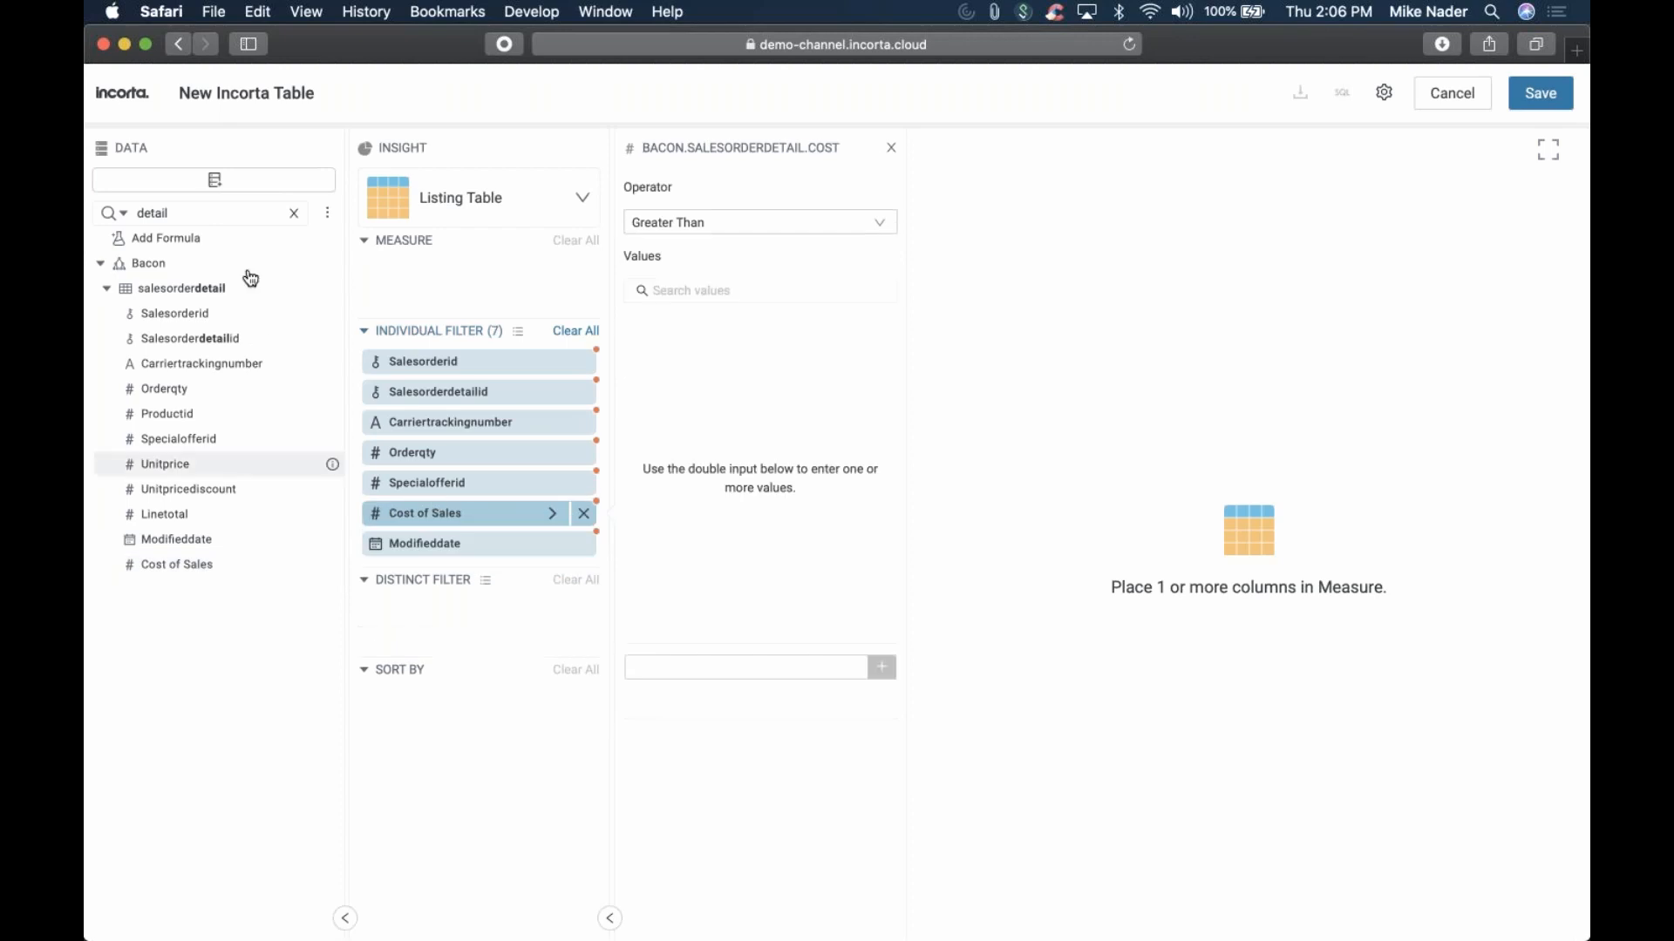
pyautogui.moveTo(590, 364)
pyautogui.click(580, 330)
# Add the whole salesorderdetail table as measures and an individual filter on Carriertrackingnumber with the Not Null operator
pyautogui.moveTo(201, 288); pyautogui.dragTo(468, 269)
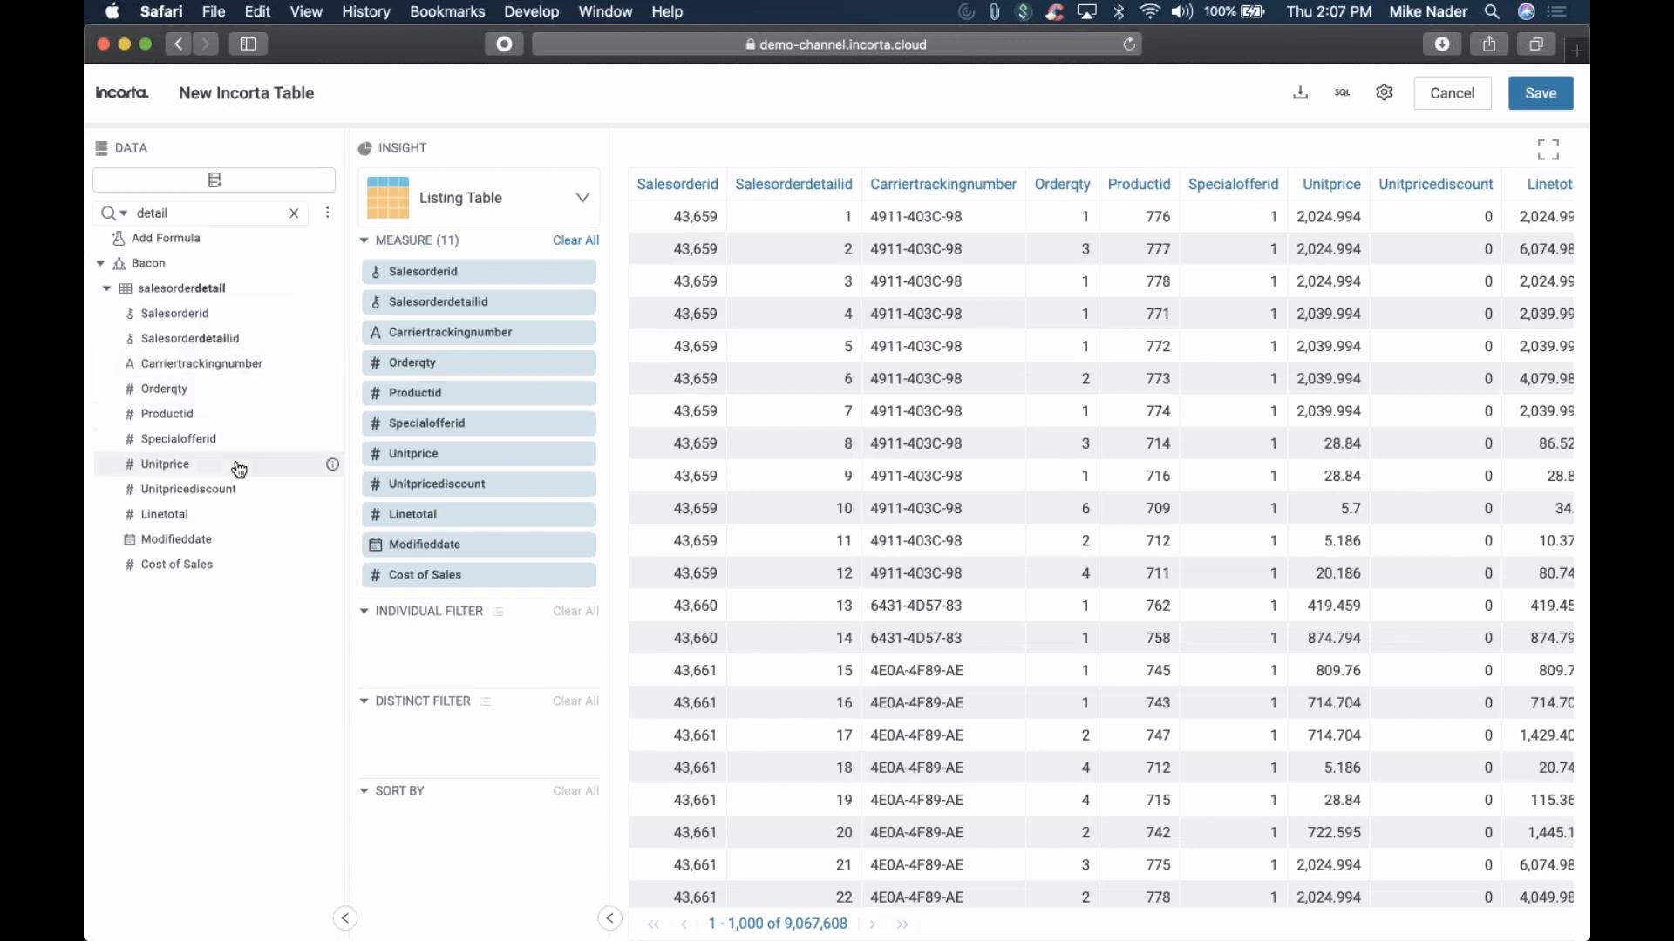
pyautogui.moveTo(224, 364); pyautogui.dragTo(485, 648)
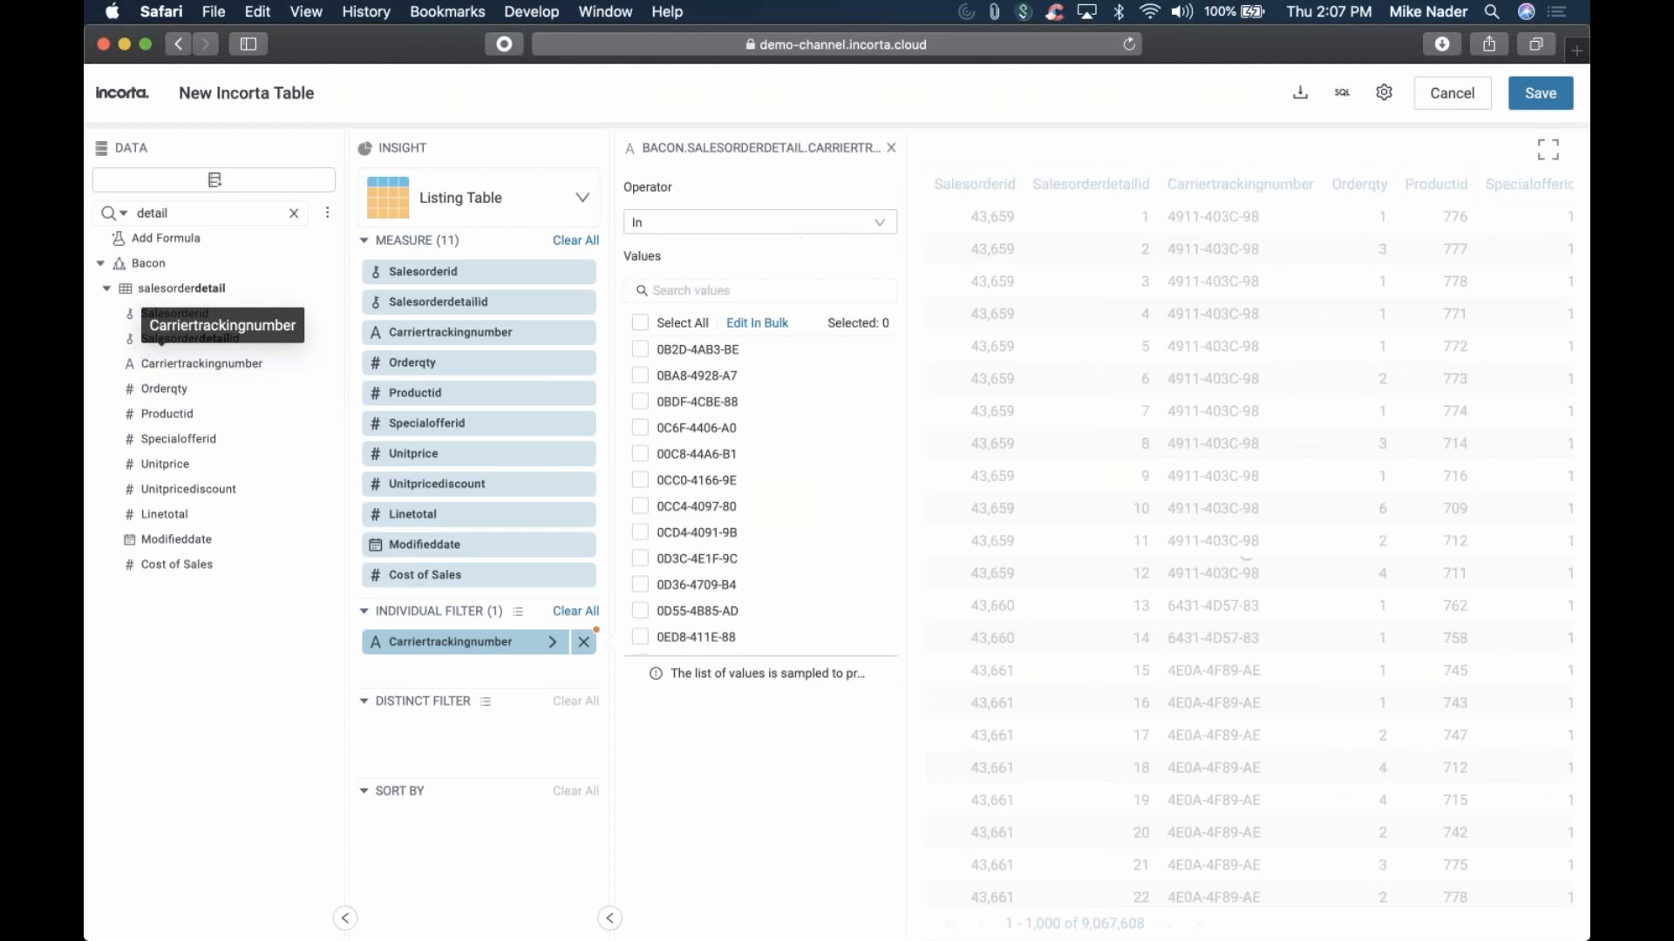
pyautogui.click(829, 221)
pyautogui.scroll(-3, 757, 366)
pyautogui.scroll(-4, 754, 375)
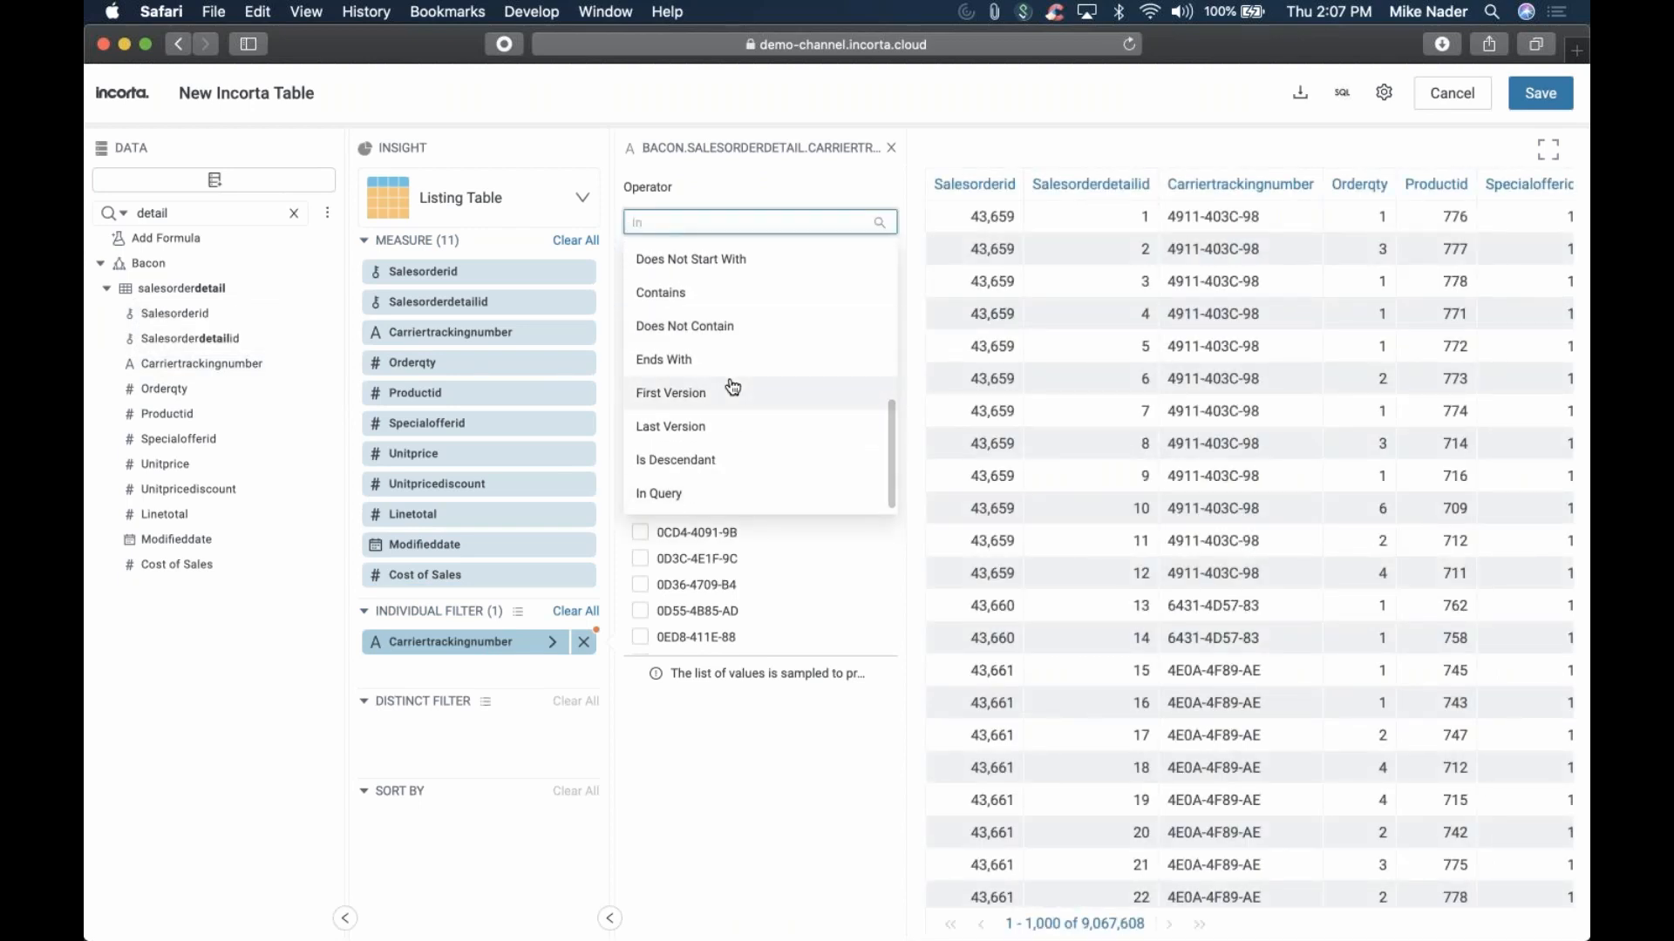
pyautogui.scroll(5, 732, 389)
pyautogui.click(723, 274)
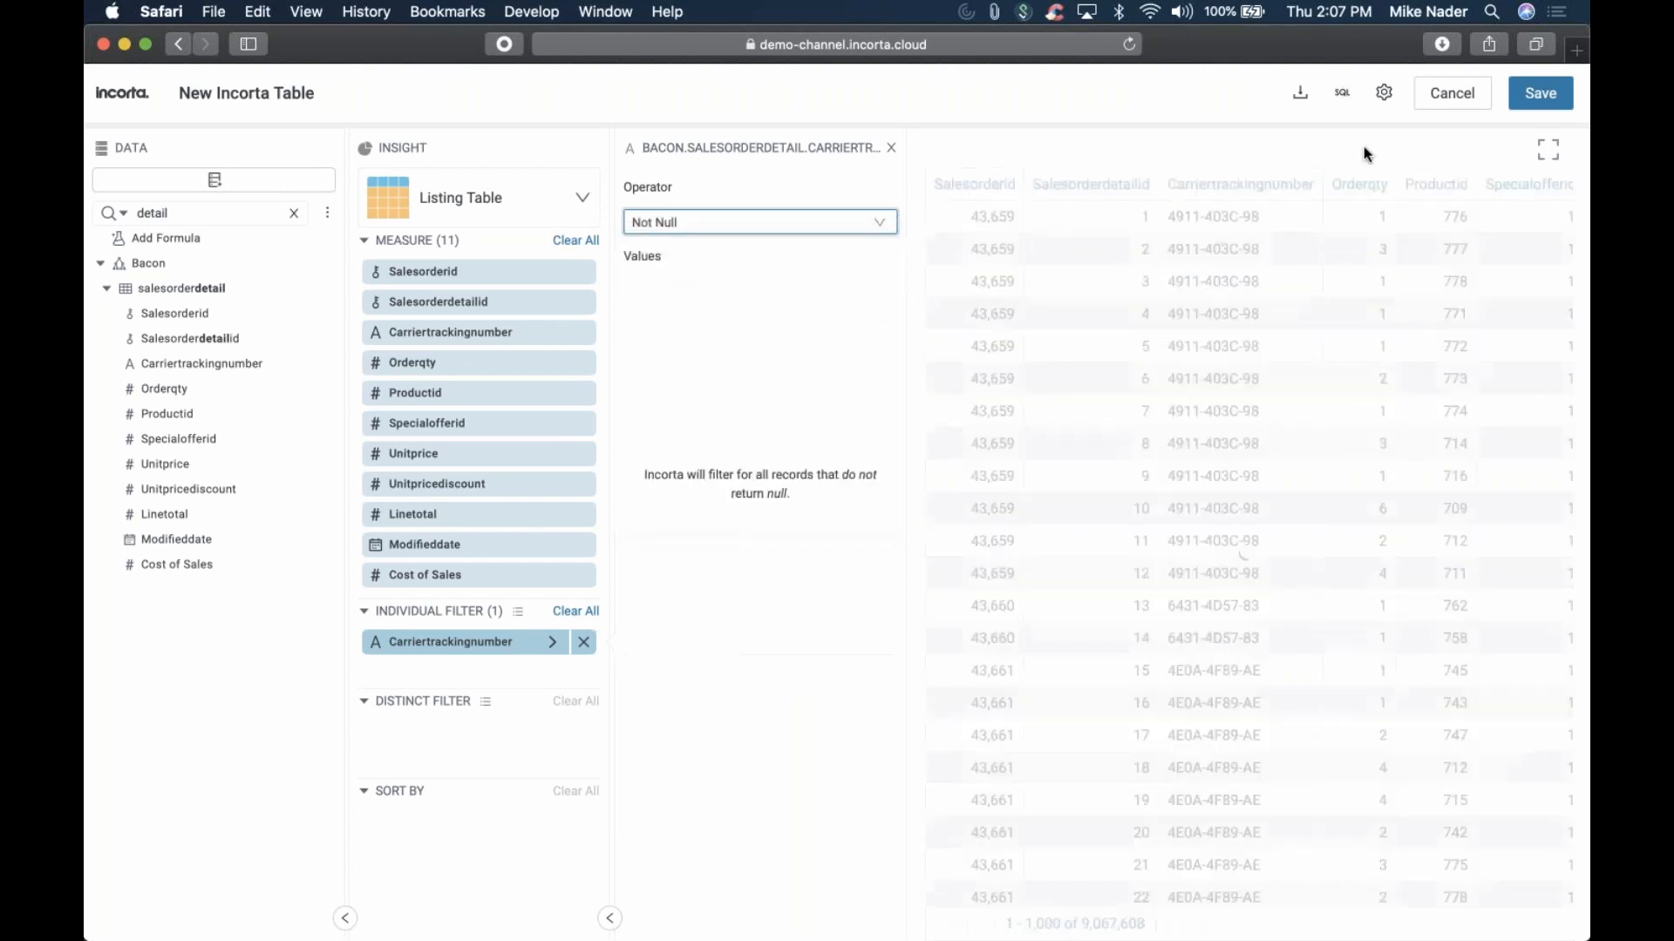
# Save the filtered Incorta query, add it as the data source, and create the table with the name Curated
pyautogui.click(1537, 99)
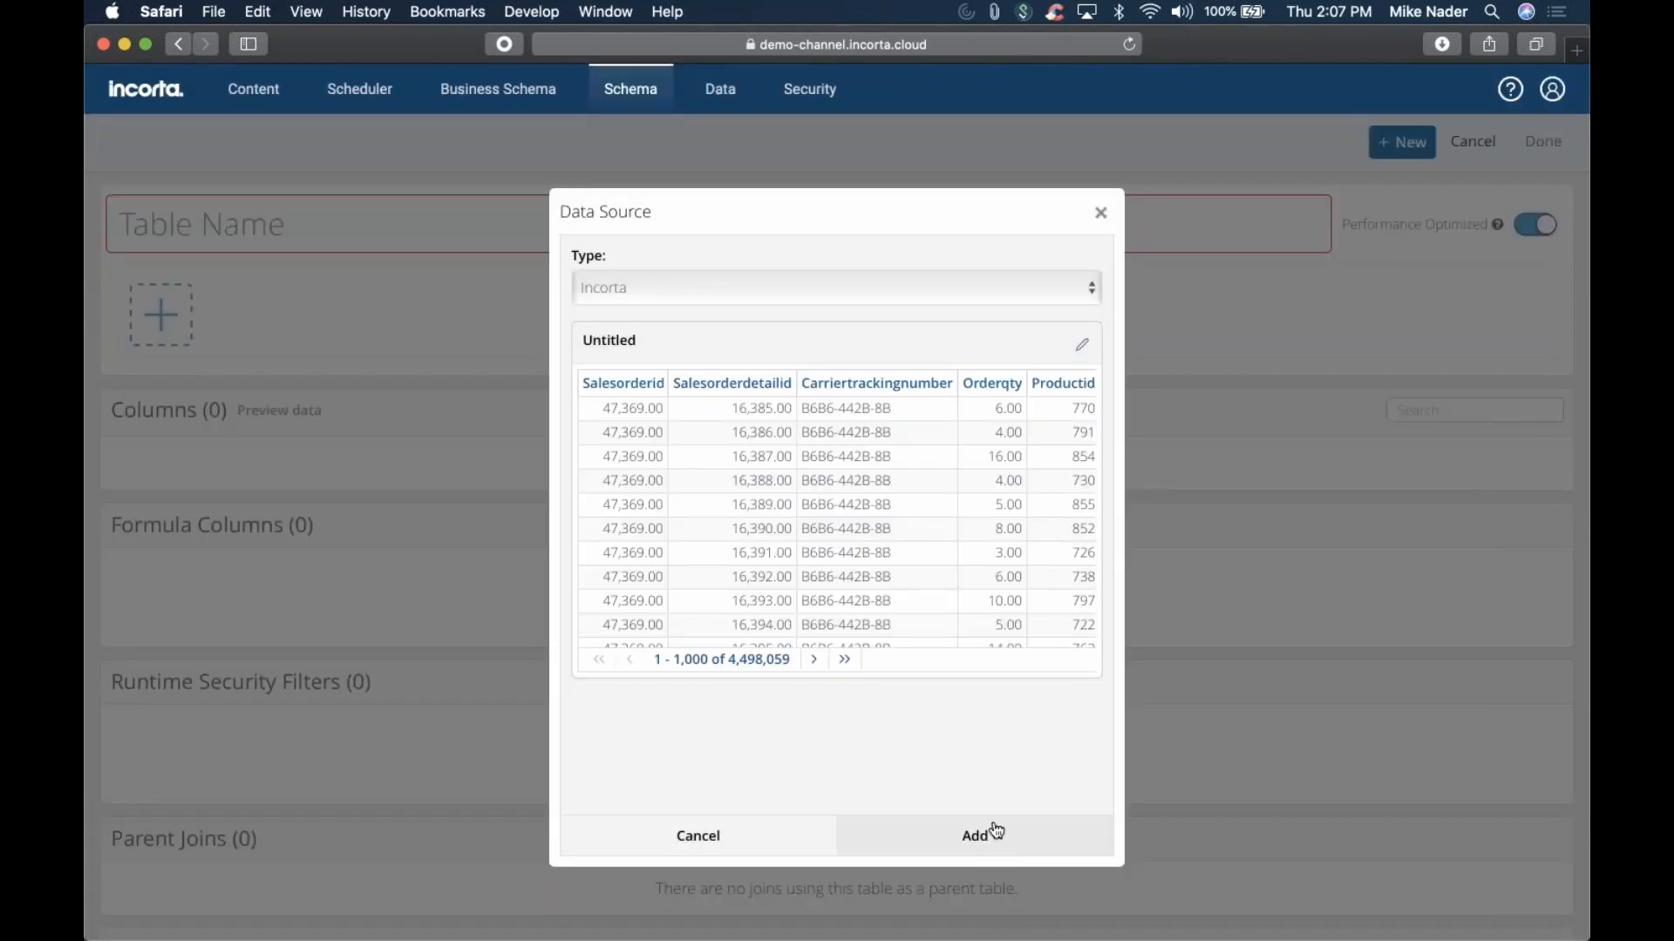
pyautogui.click(999, 836)
pyautogui.click(454, 216)
pyautogui.write('Curated')
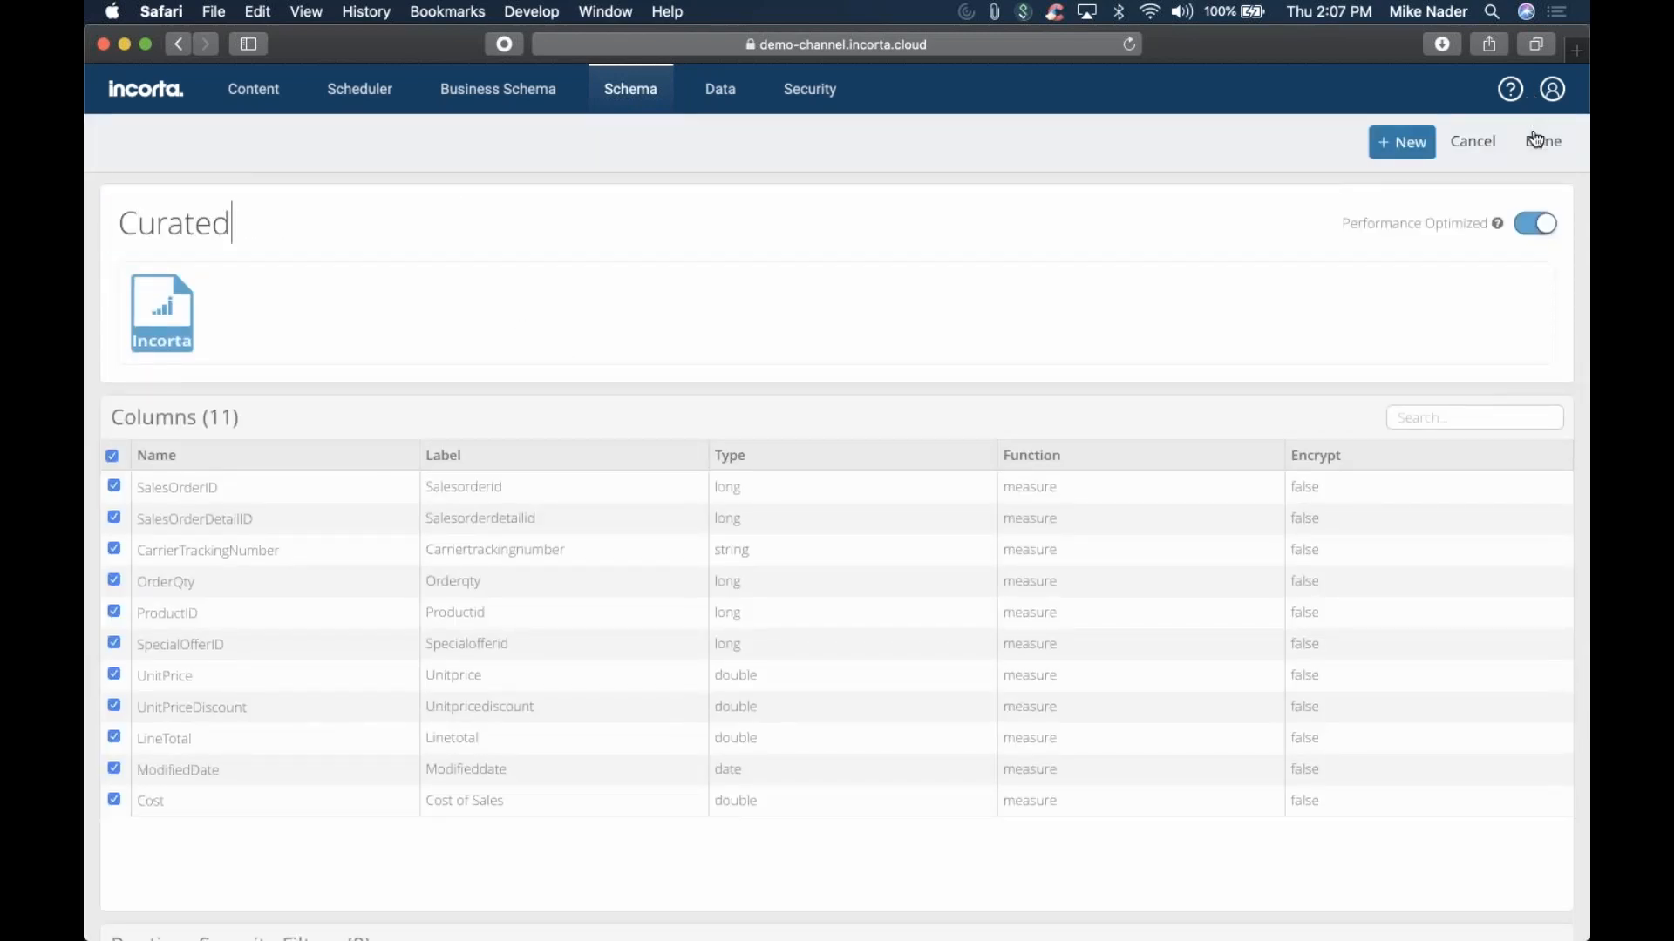
pyautogui.click(1534, 138)
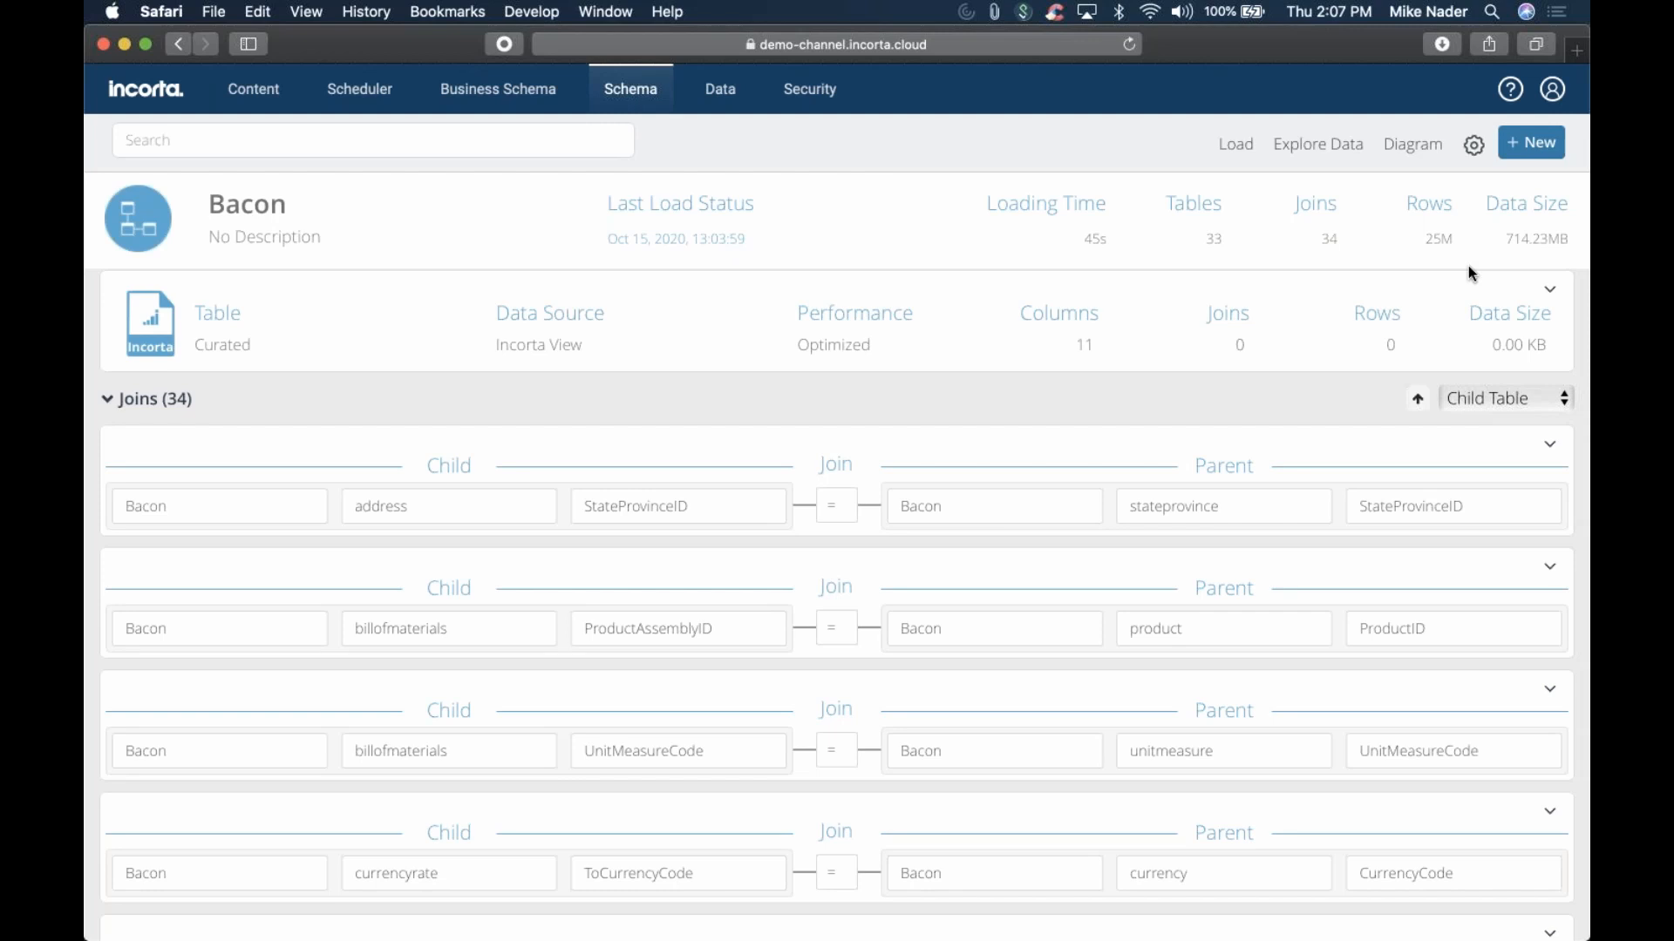
pyautogui.scroll(3, 743, 384)
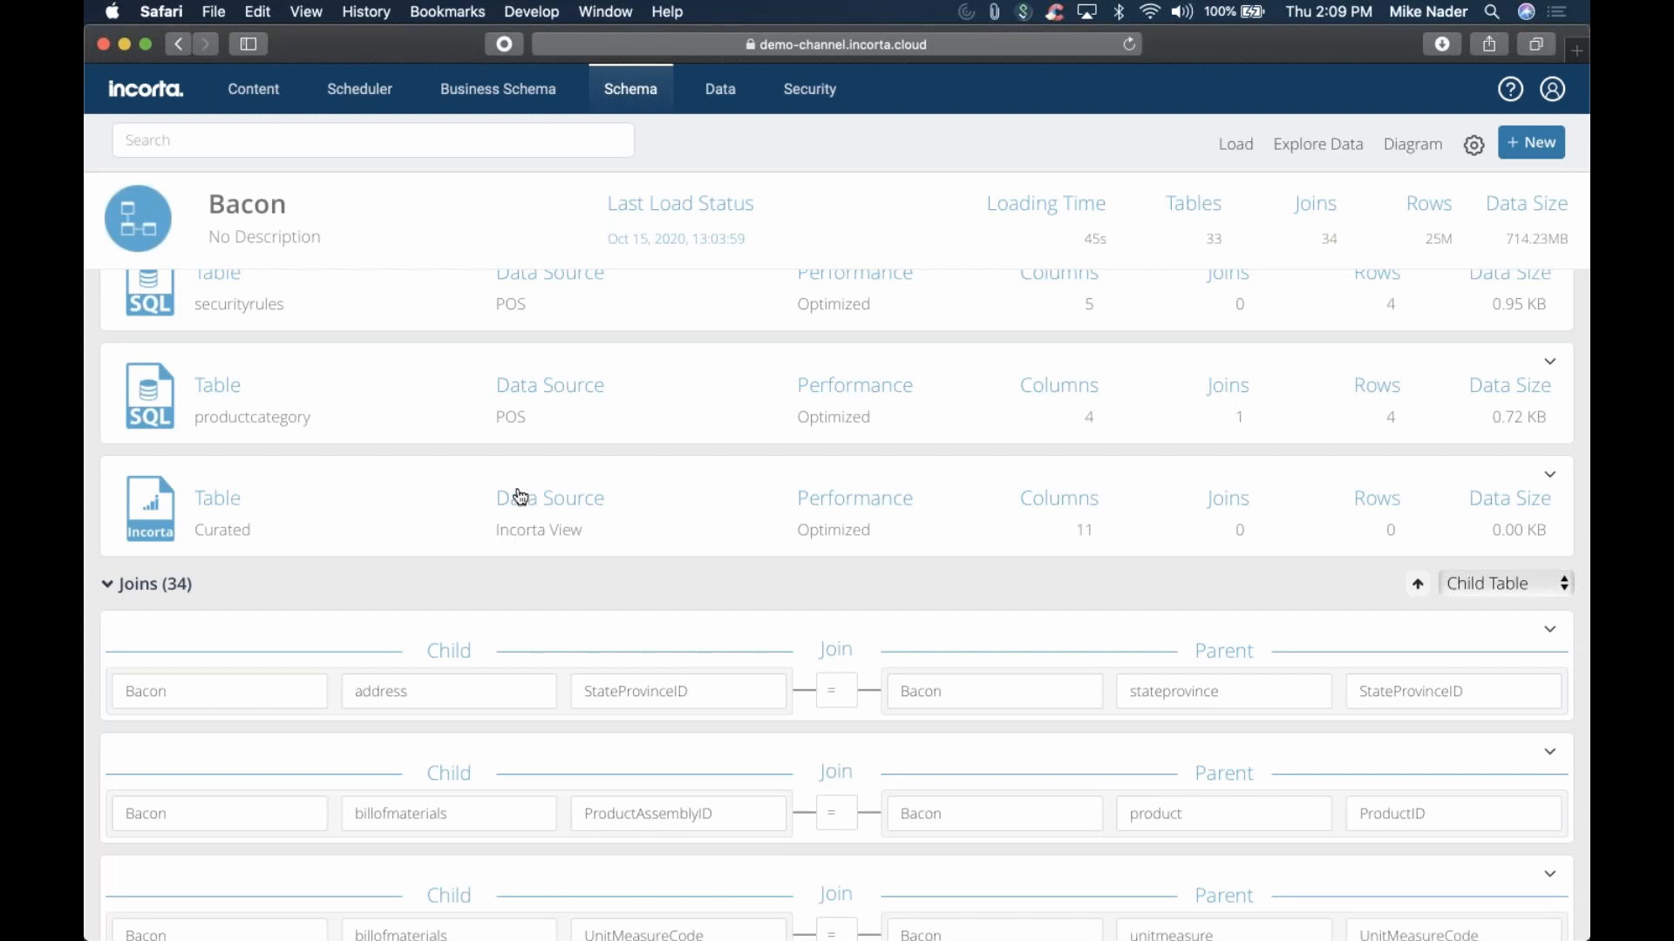
pyautogui.scroll(10, 1072, 288)
pyautogui.scroll(15, 1178, 496)
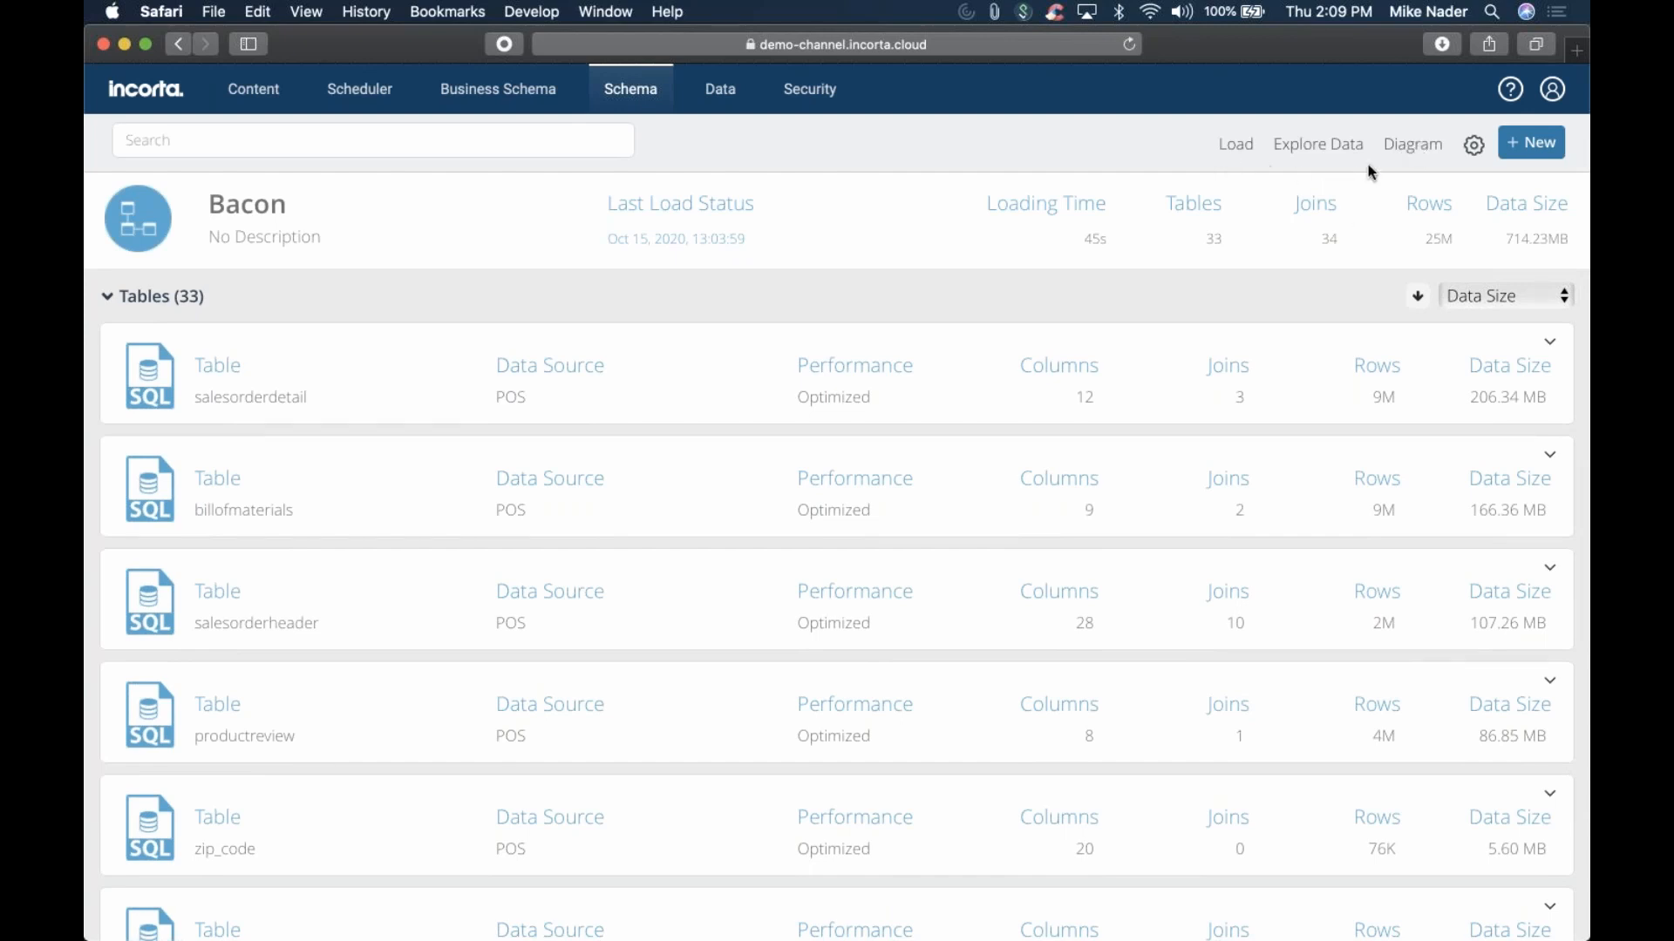
pyautogui.click(1244, 158)
pyautogui.moveTo(1255, 192)
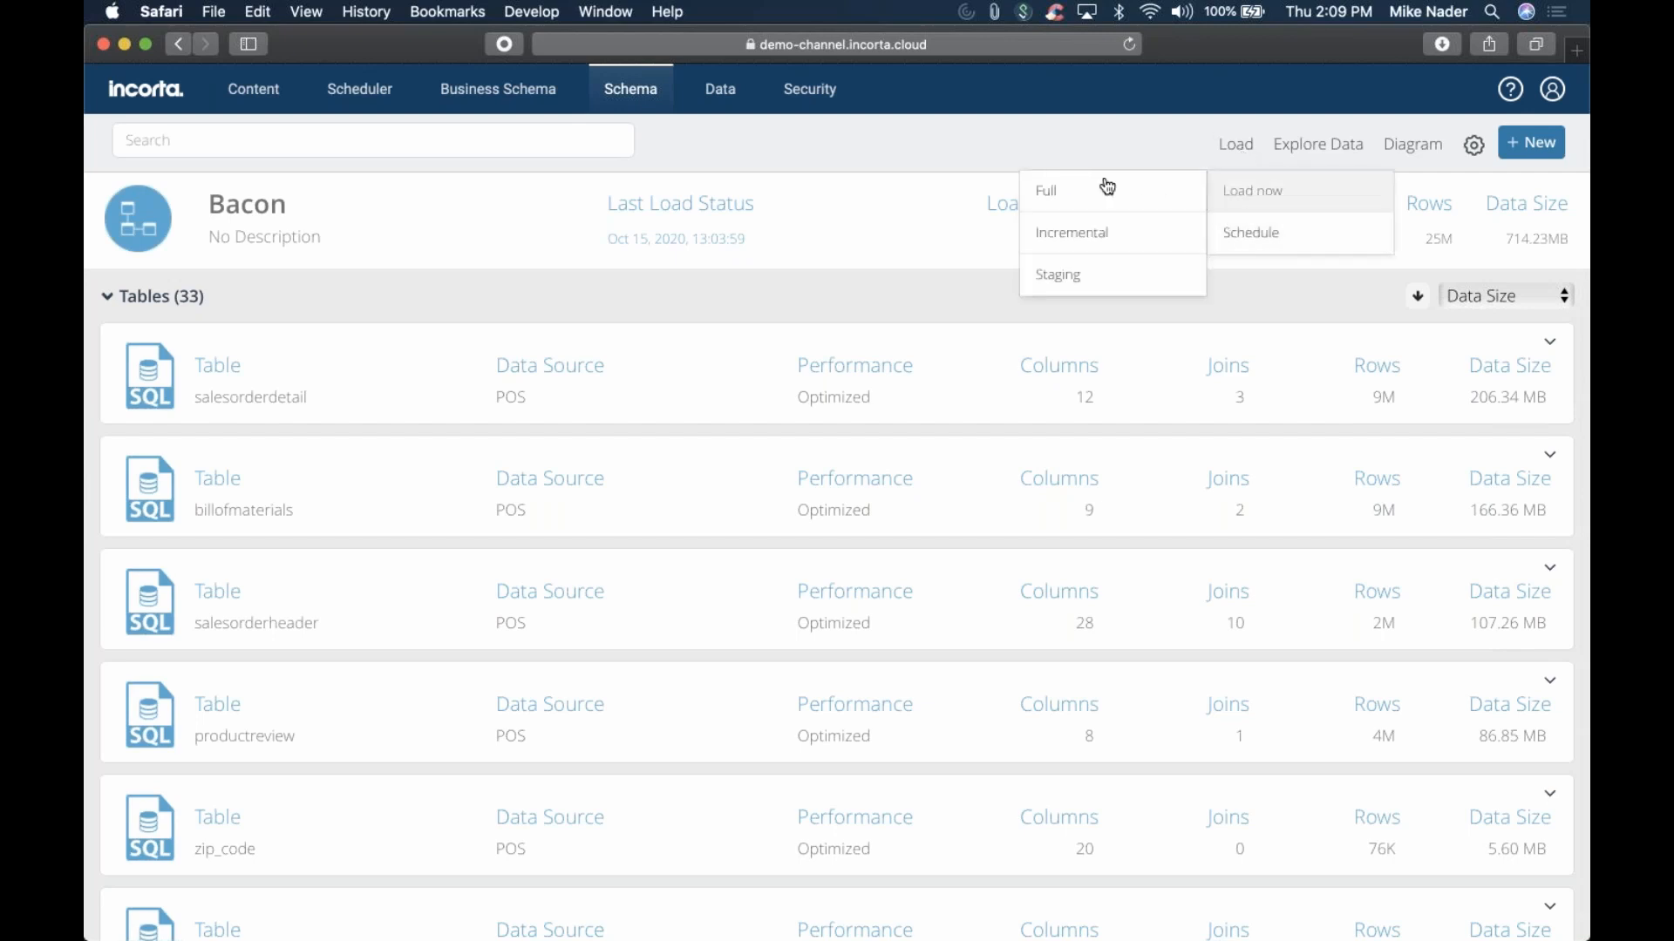
pyautogui.click(1071, 234)
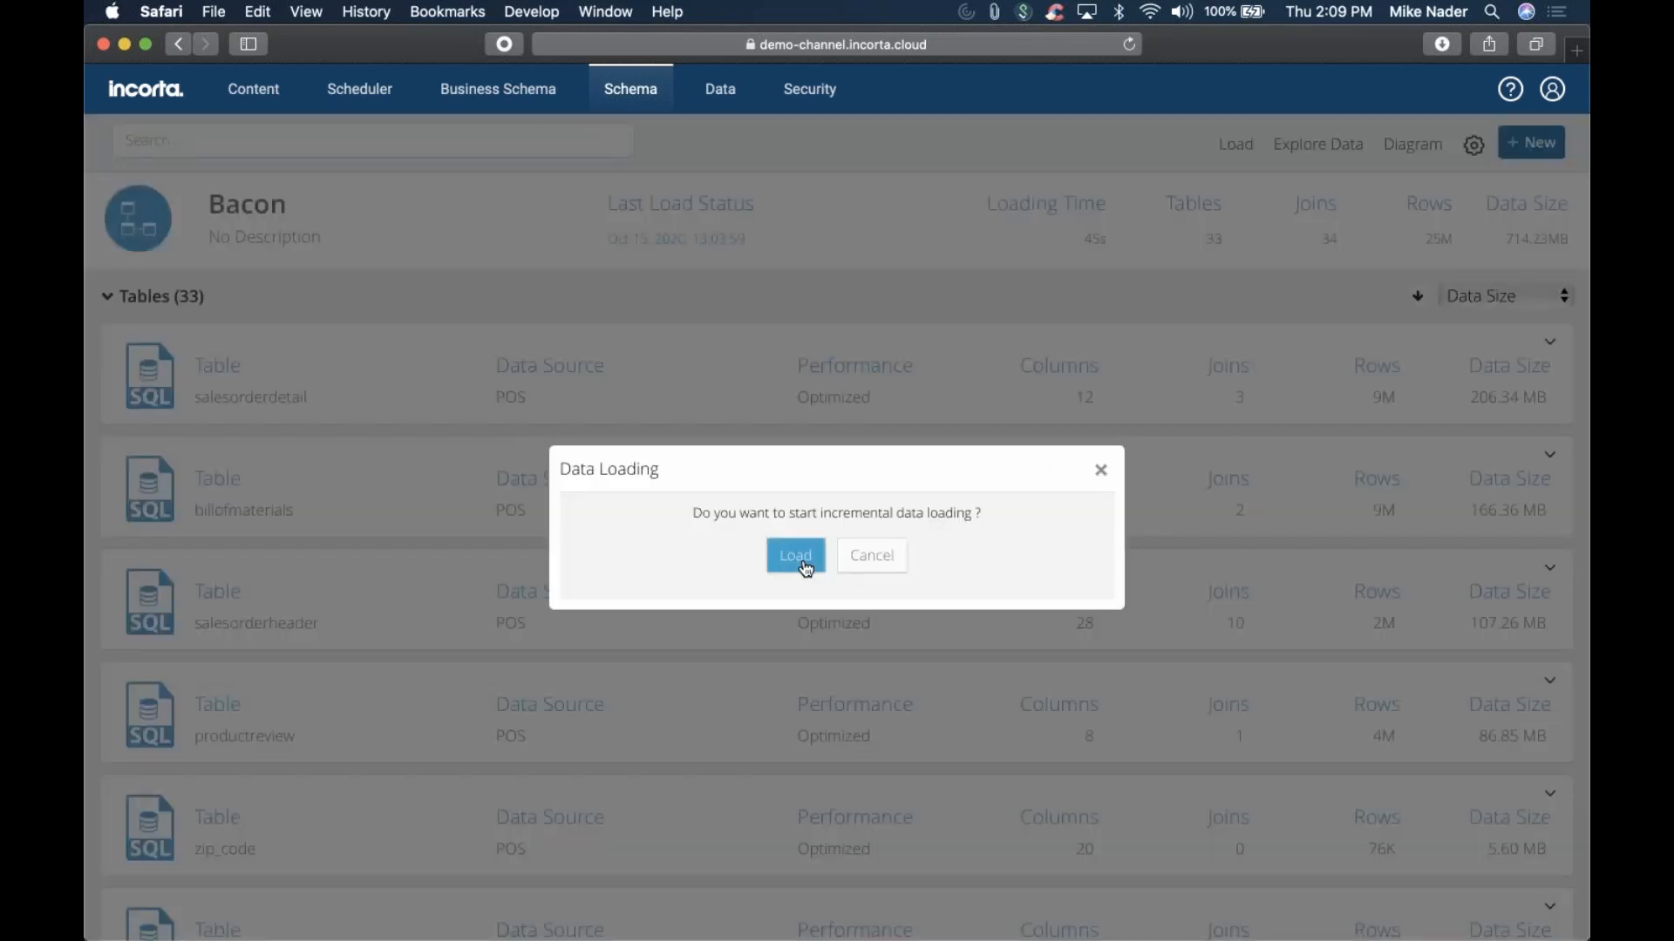
pyautogui.click(879, 563)
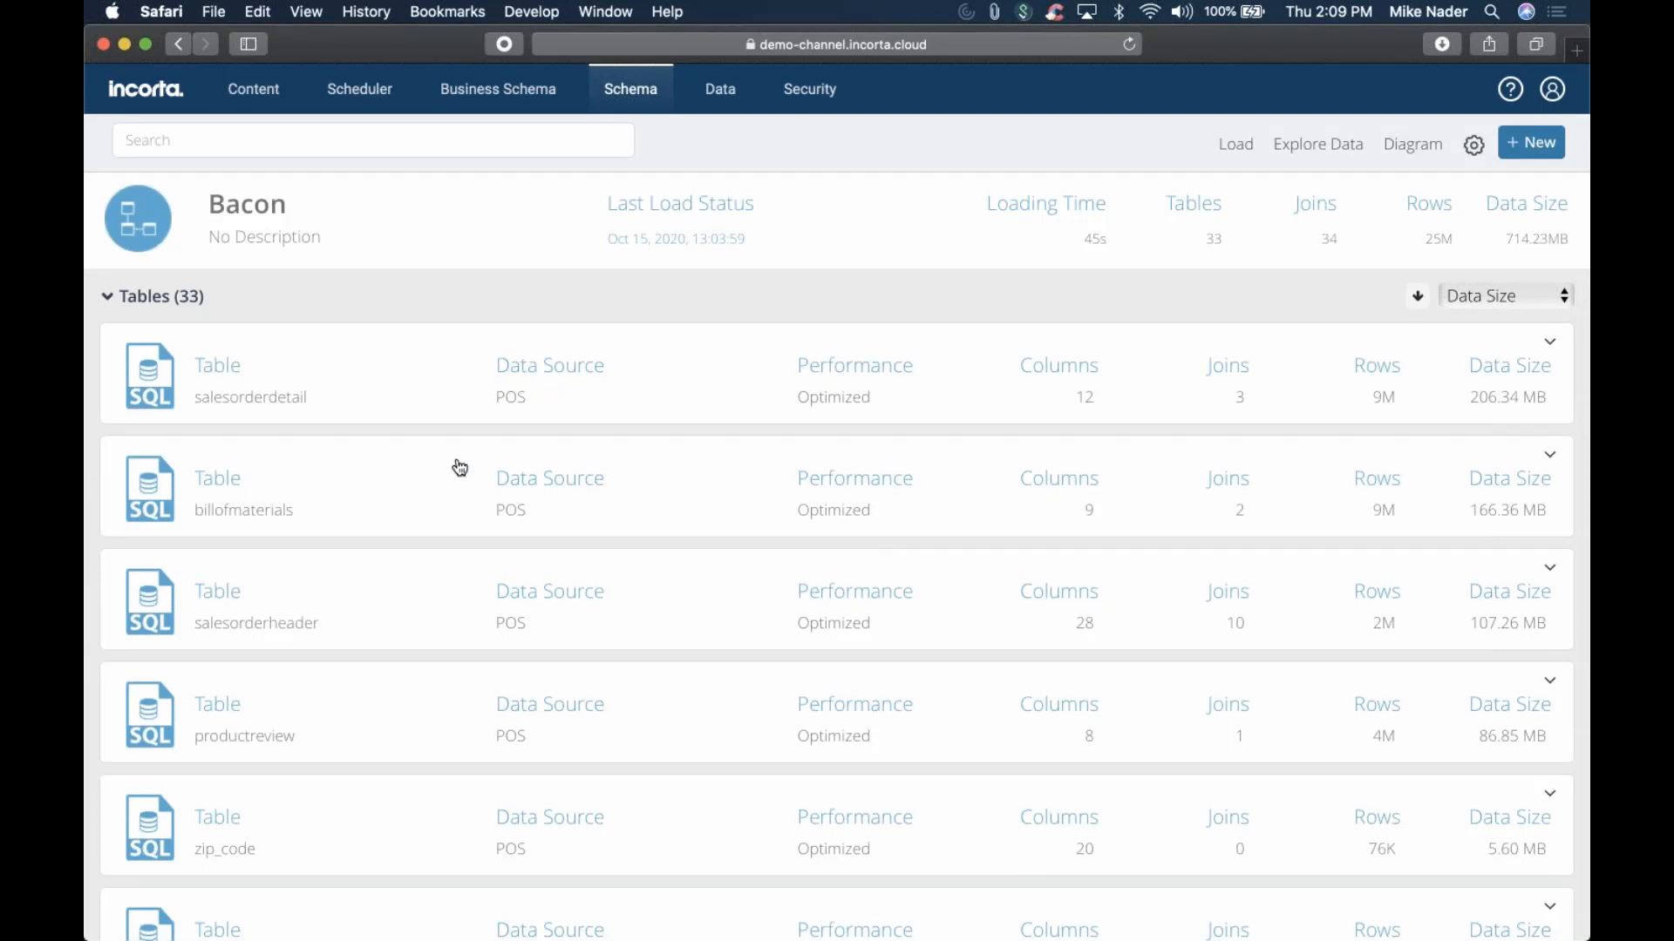
# Enable incremental loading on the salesorderdetail table's POS data source, extracting by Last Successful Extract Time
pyautogui.click(172, 390)
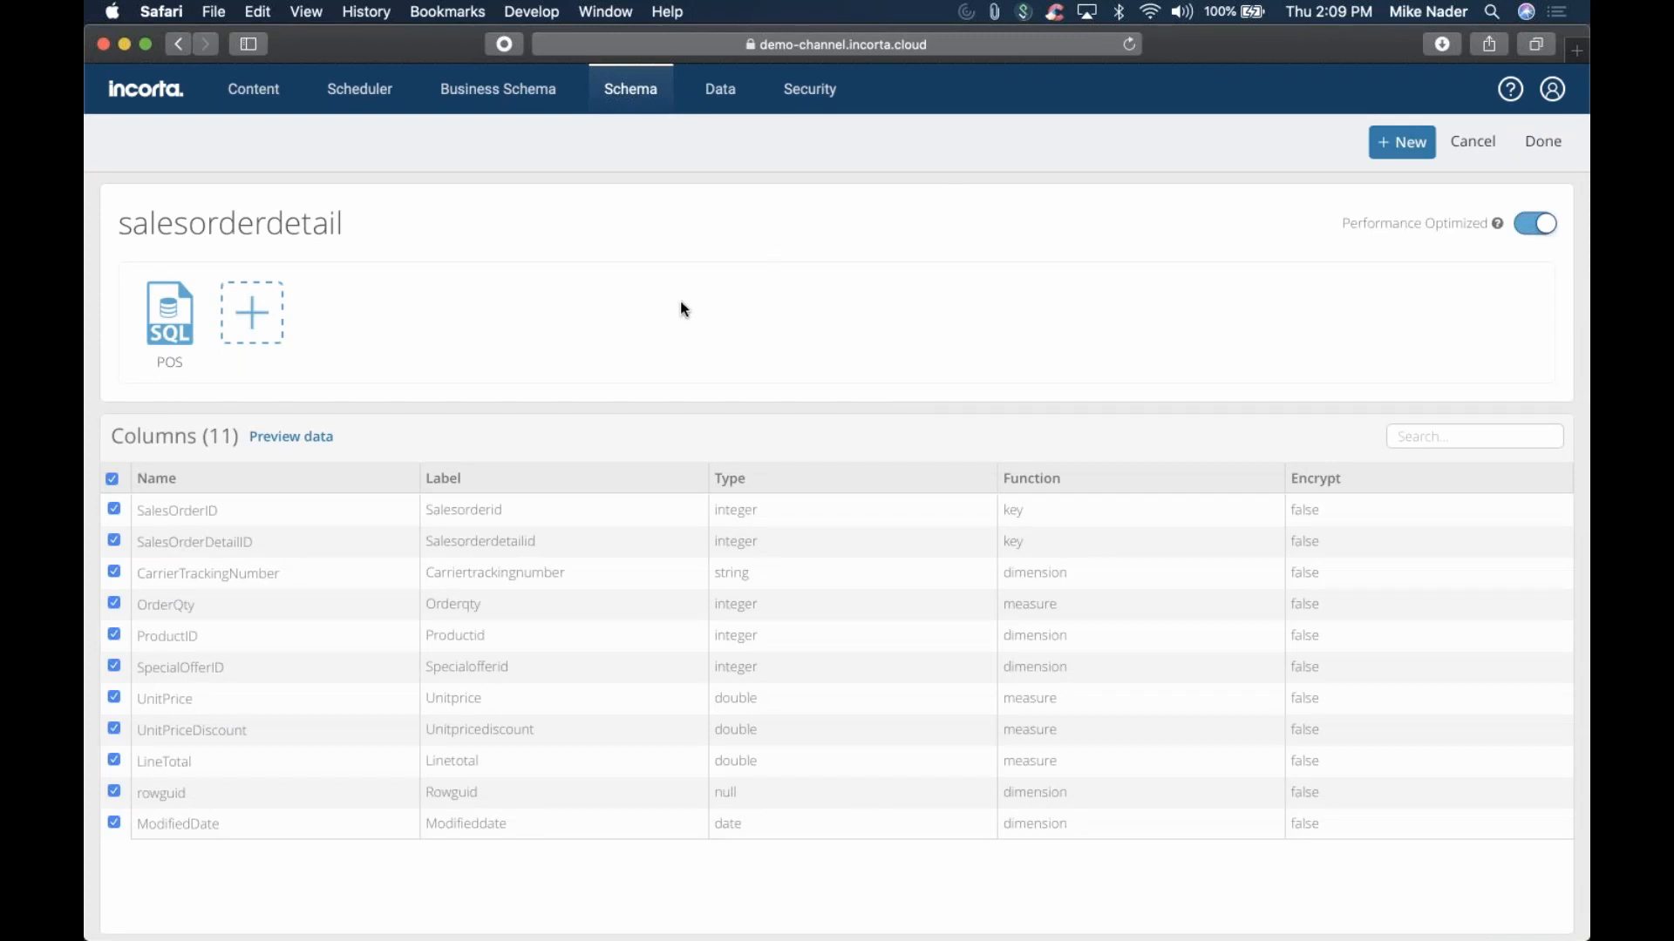
pyautogui.click(158, 311)
pyautogui.scroll(-3, 735, 542)
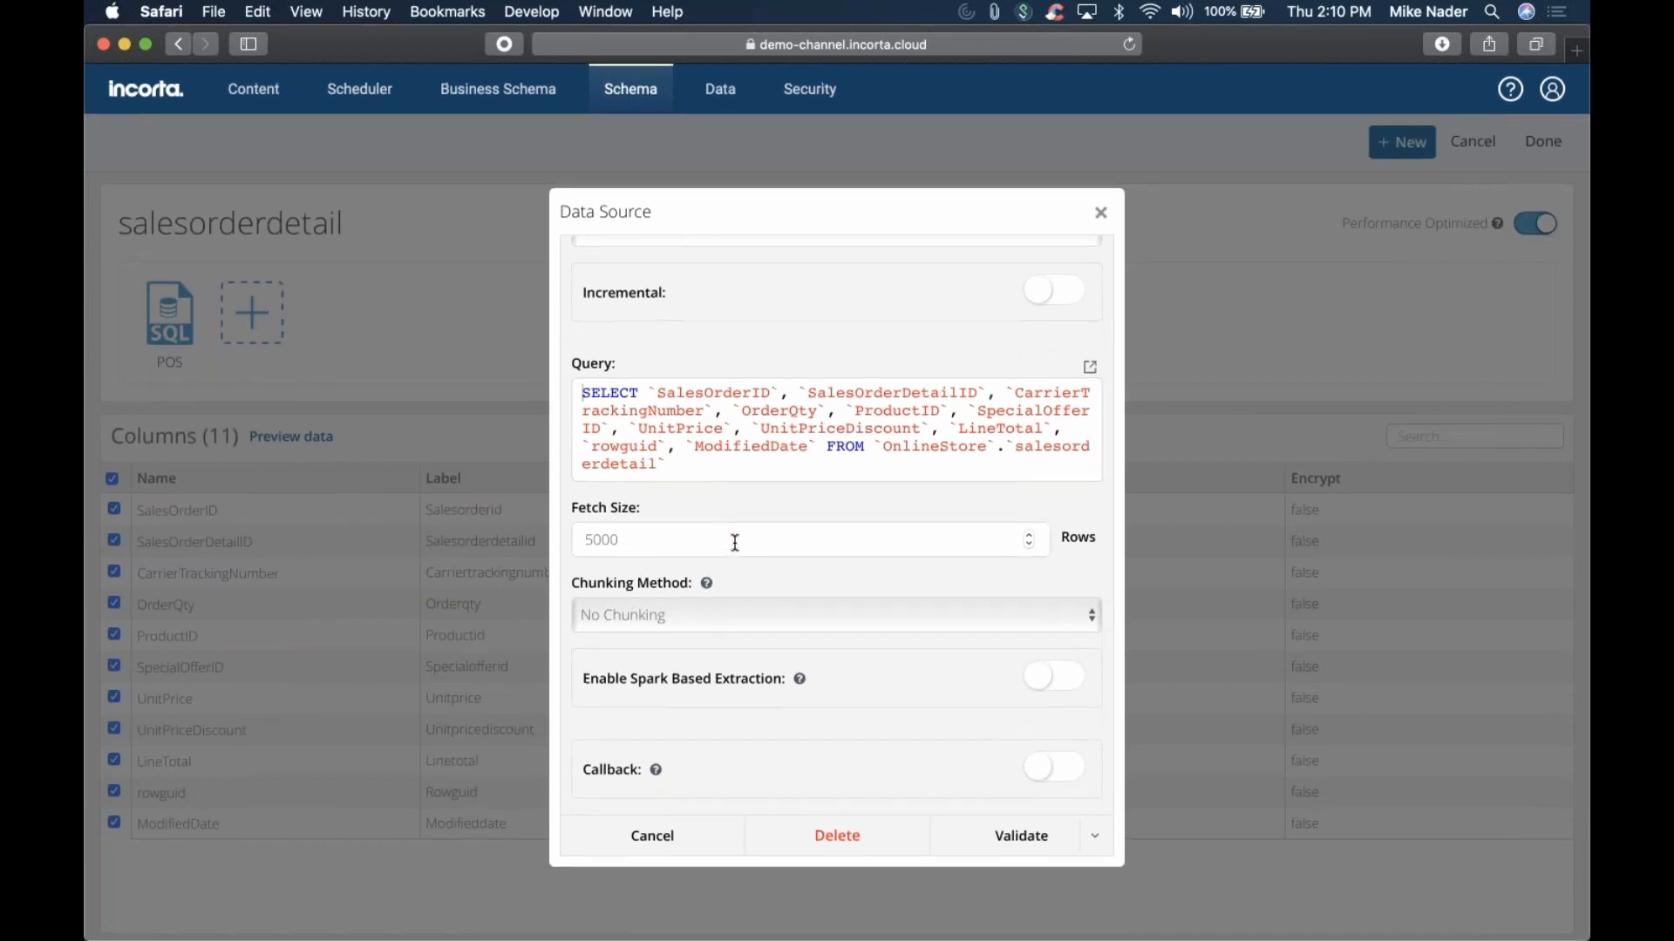
pyautogui.scroll(3, 735, 542)
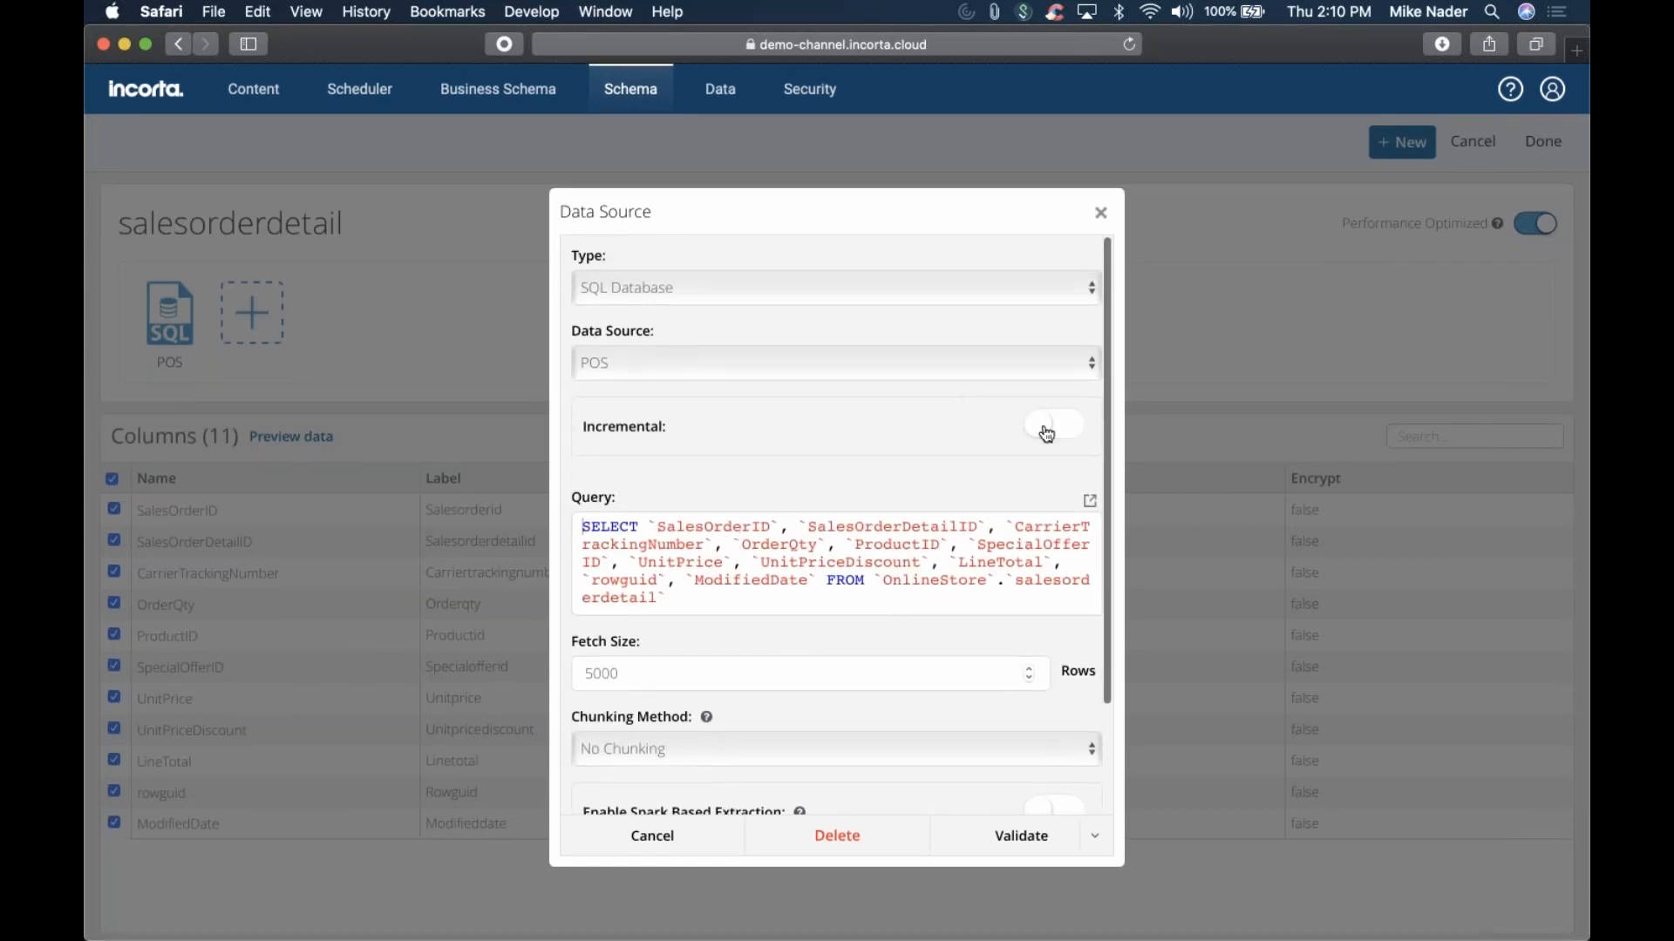
pyautogui.click(1046, 427)
pyautogui.click(834, 522)
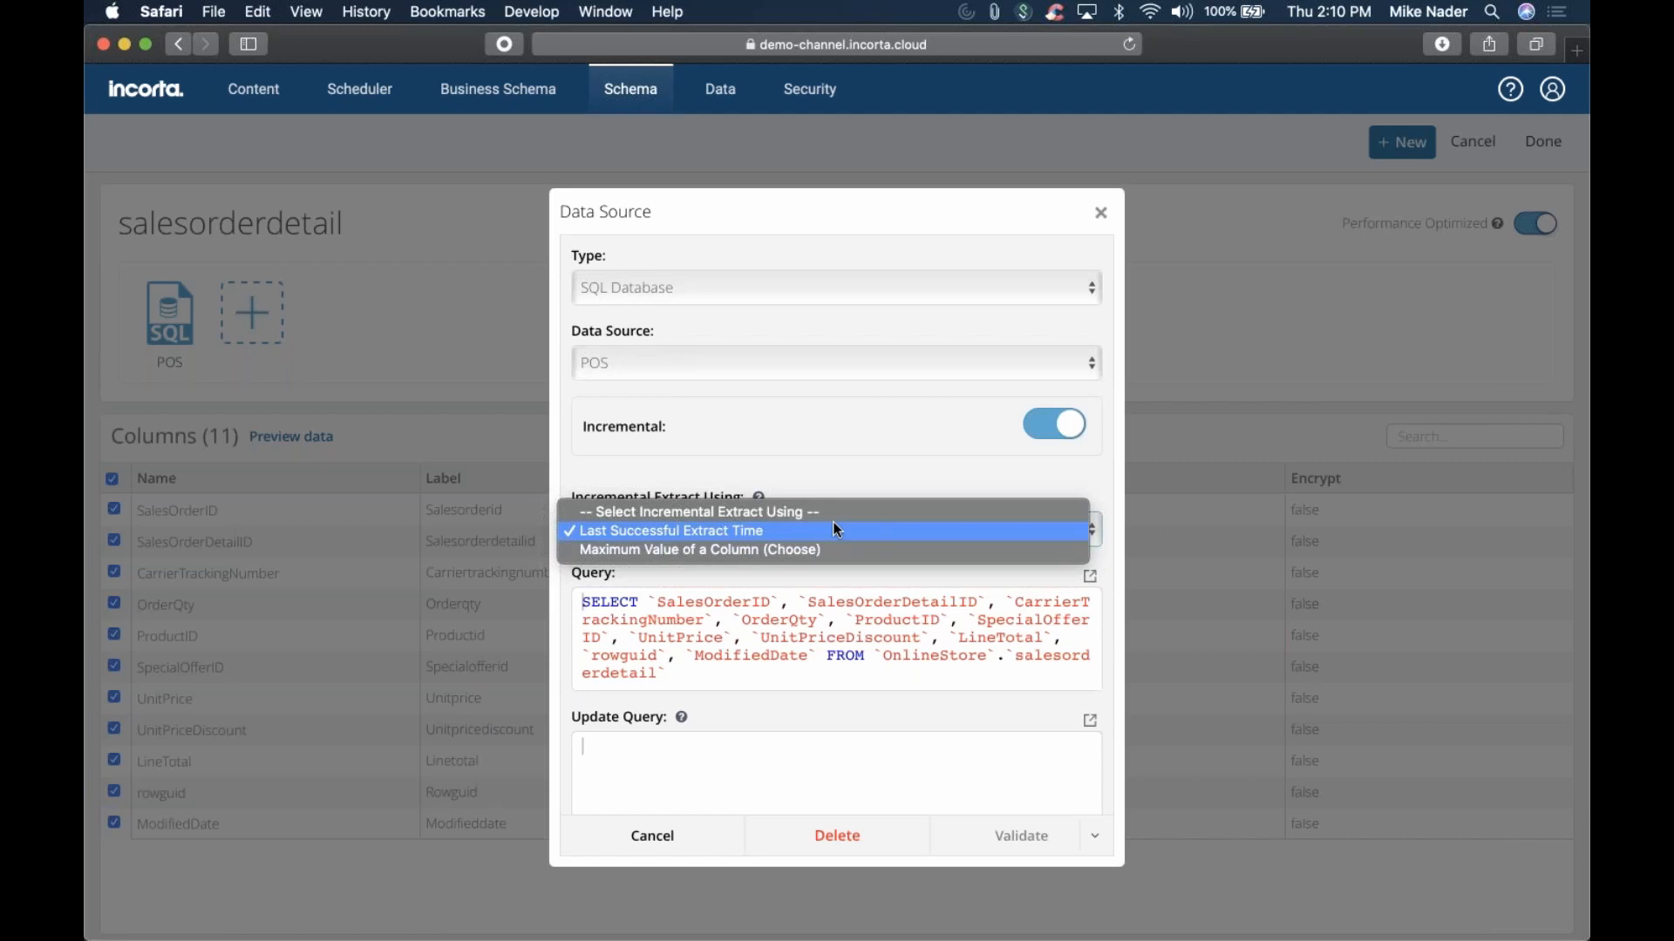
pyautogui.click(776, 532)
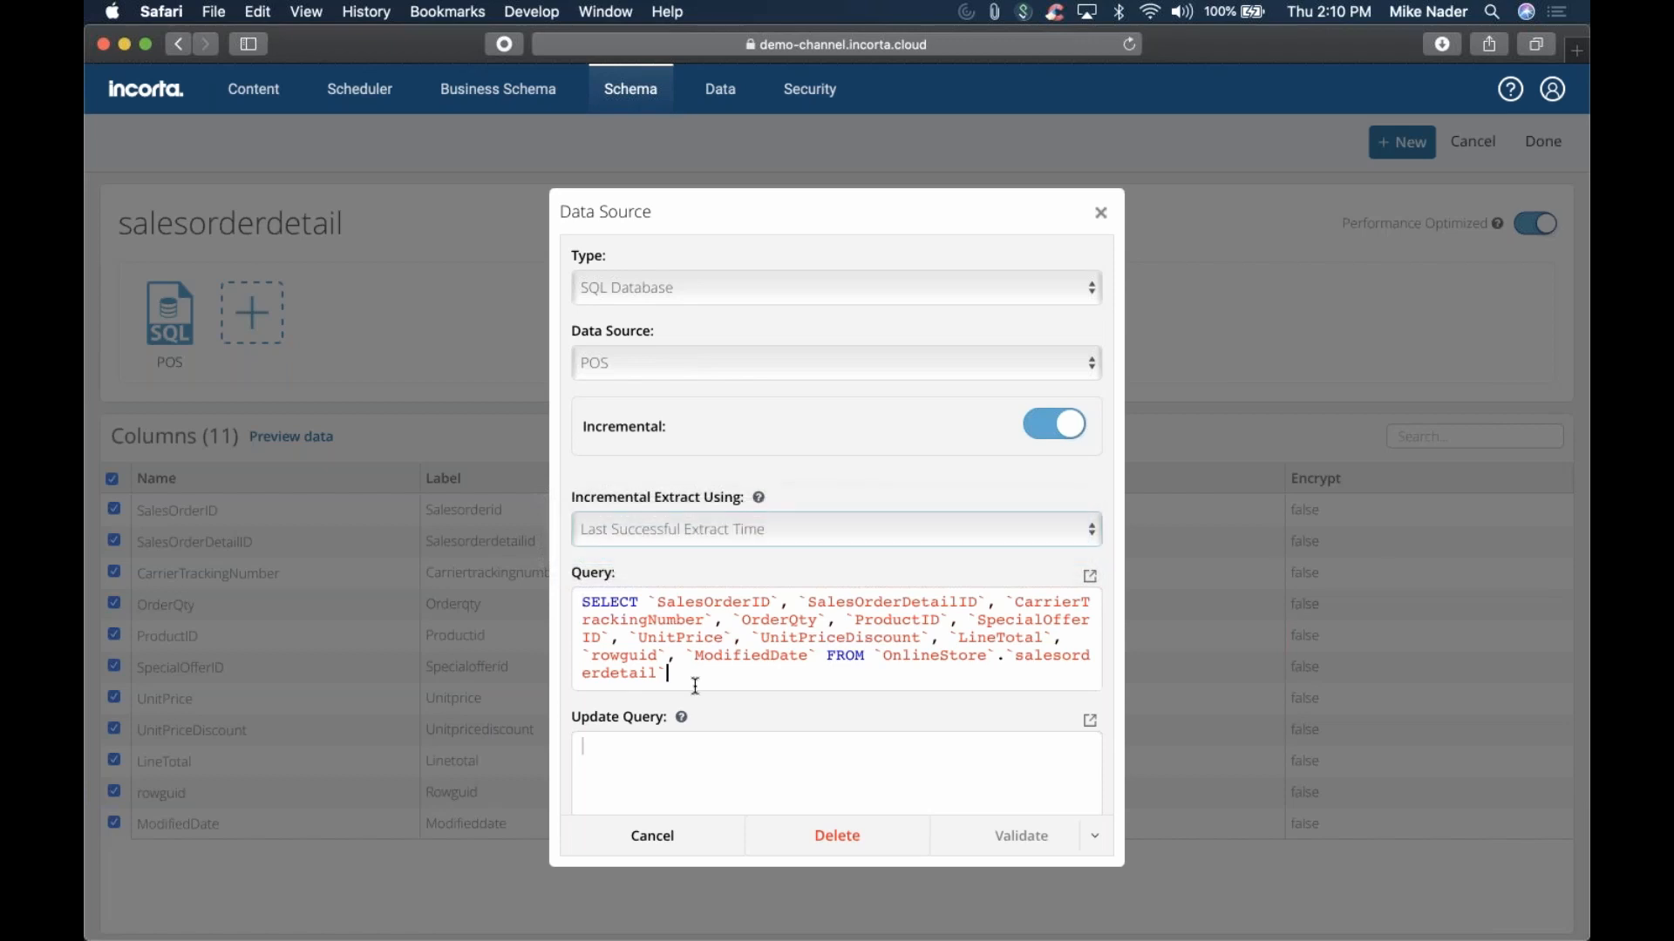
# Copy the full text of the source query and close its editor without changes
pyautogui.click(699, 668)
pyautogui.press('super+a')
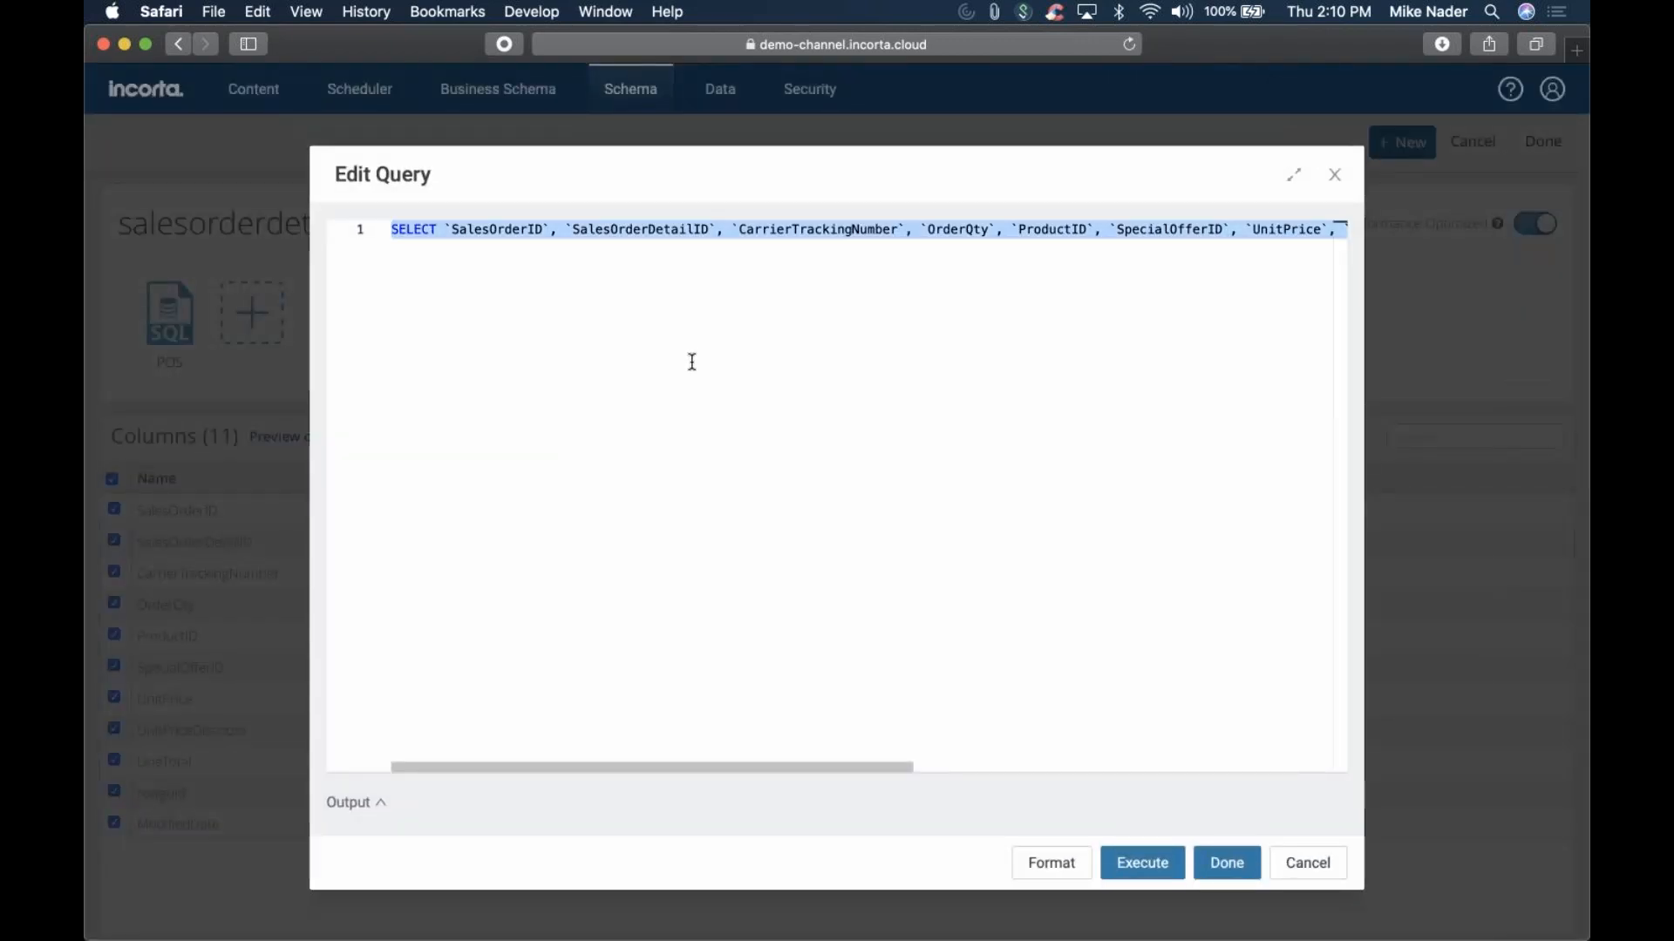
pyautogui.click(1307, 862)
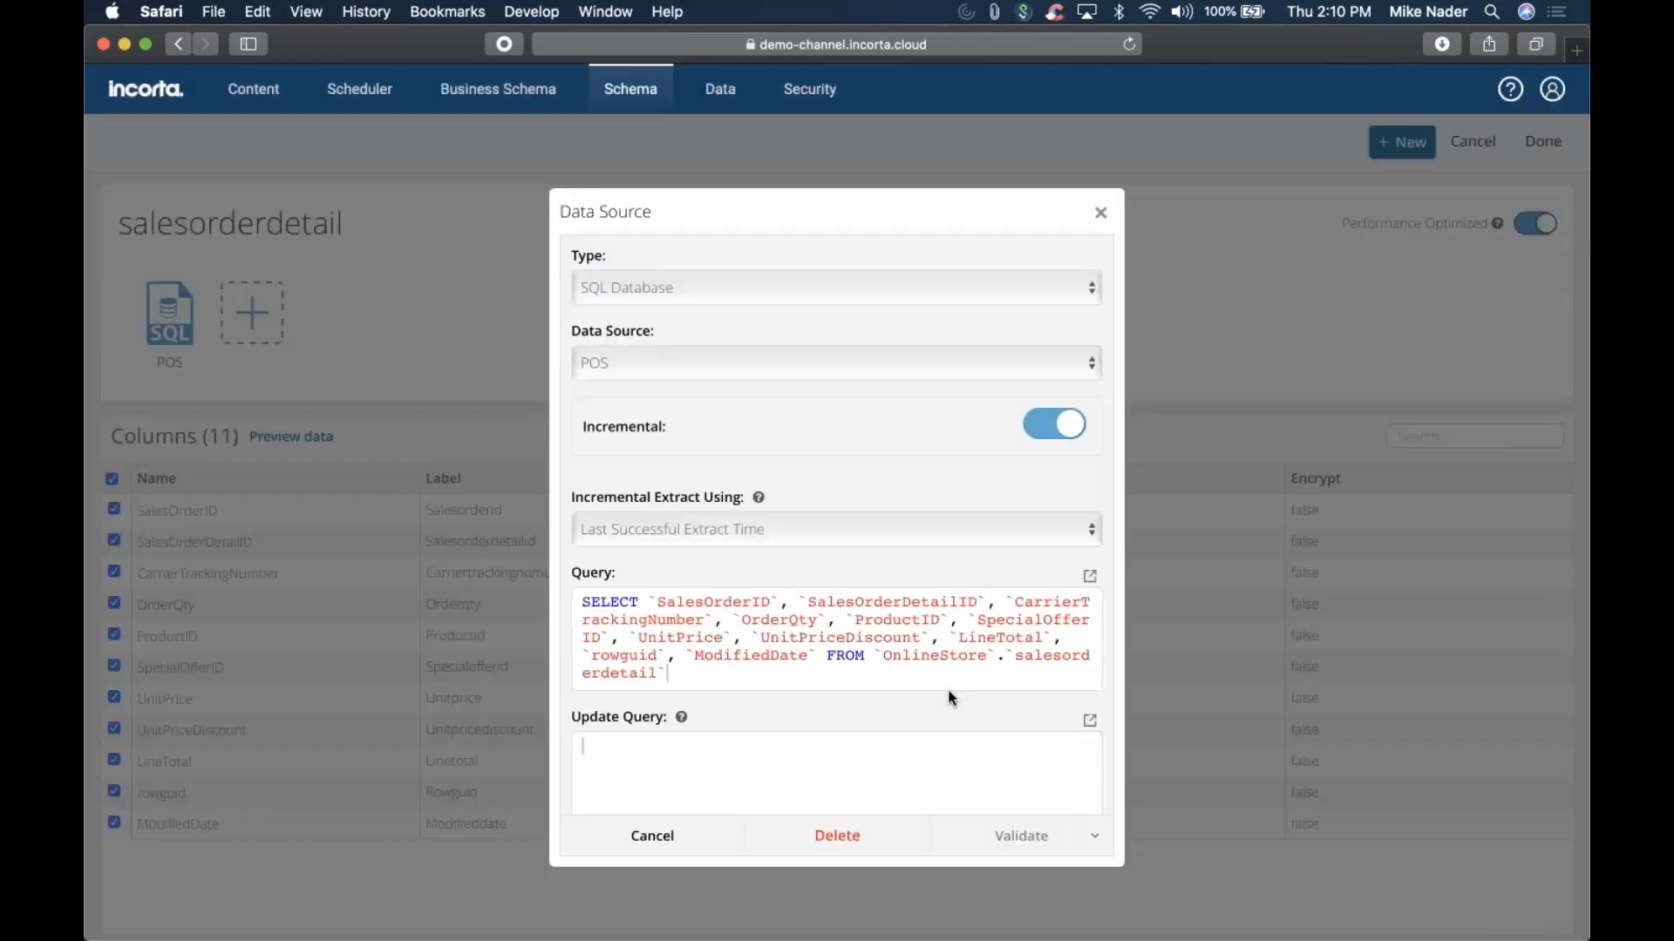
# Try Maximum Value of a Column as the incremental extract method, then return to Last Successful Extract Time
pyautogui.click(863, 523)
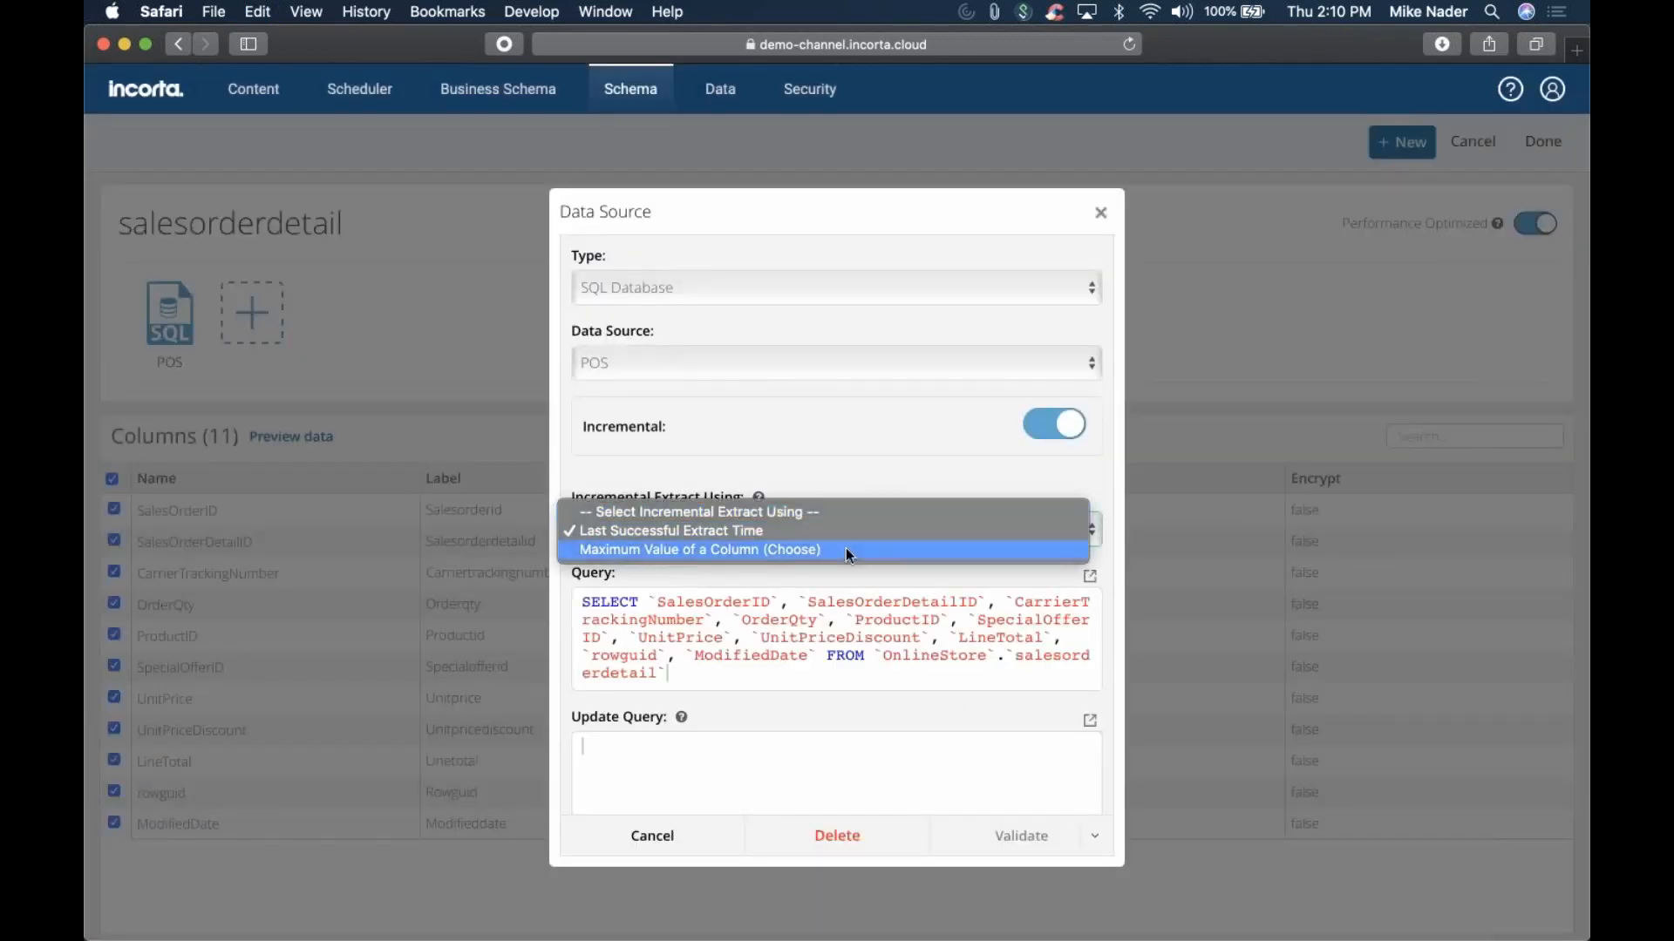
pyautogui.click(846, 549)
pyautogui.scroll(-3, 879, 617)
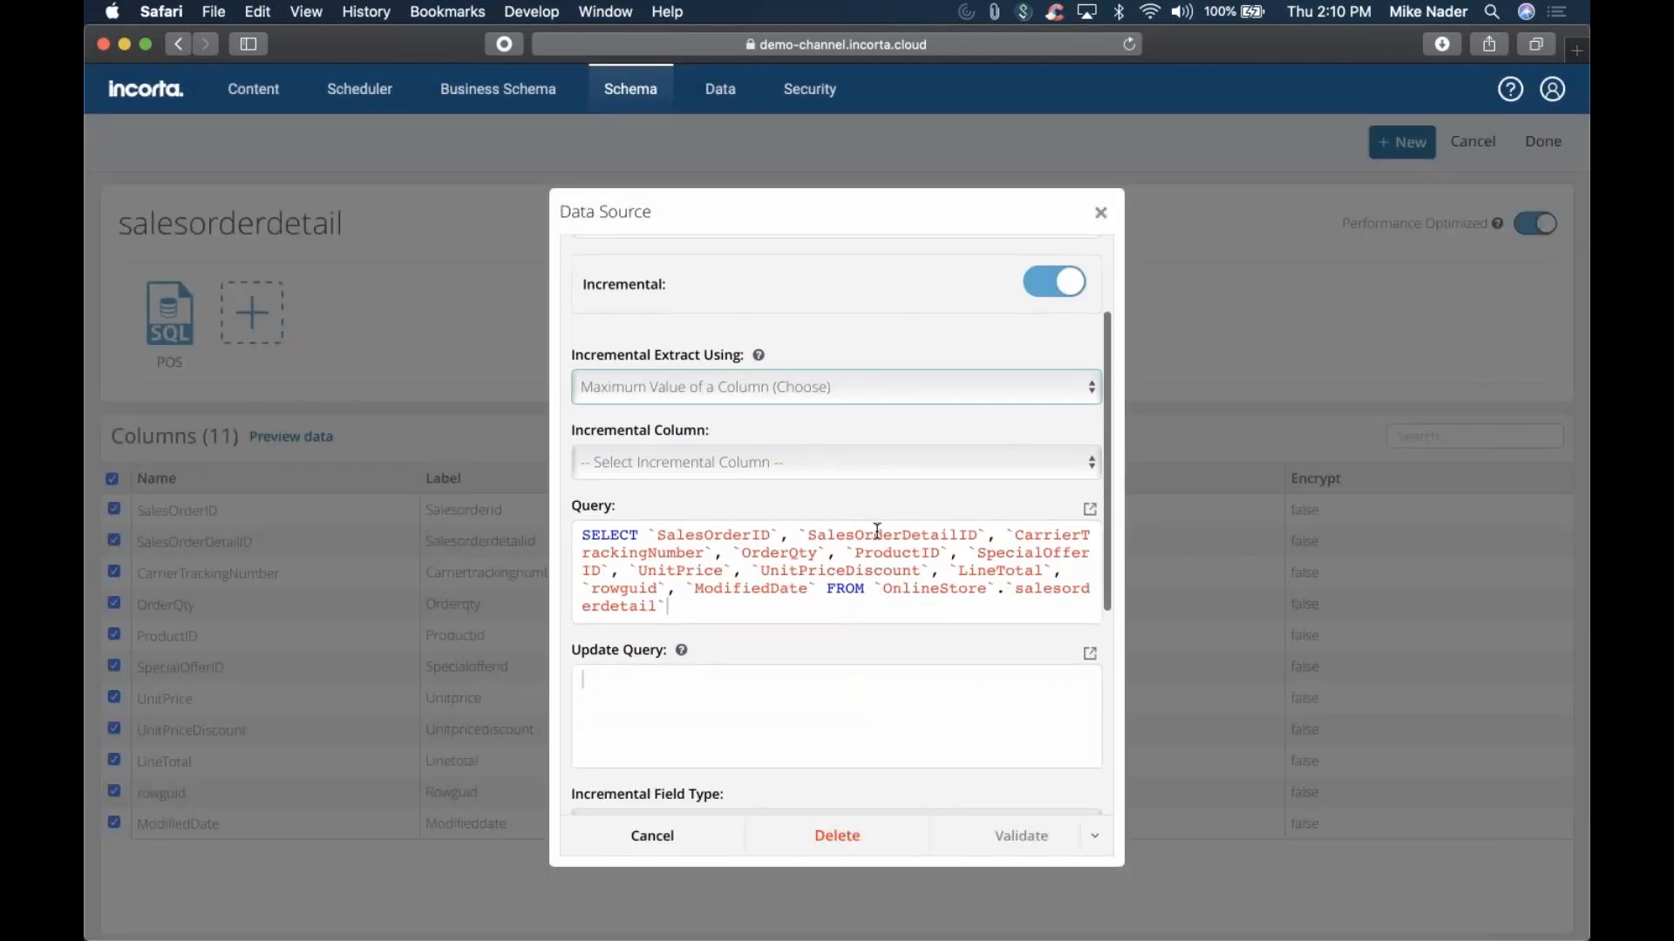
pyautogui.click(889, 450)
pyautogui.click(891, 401)
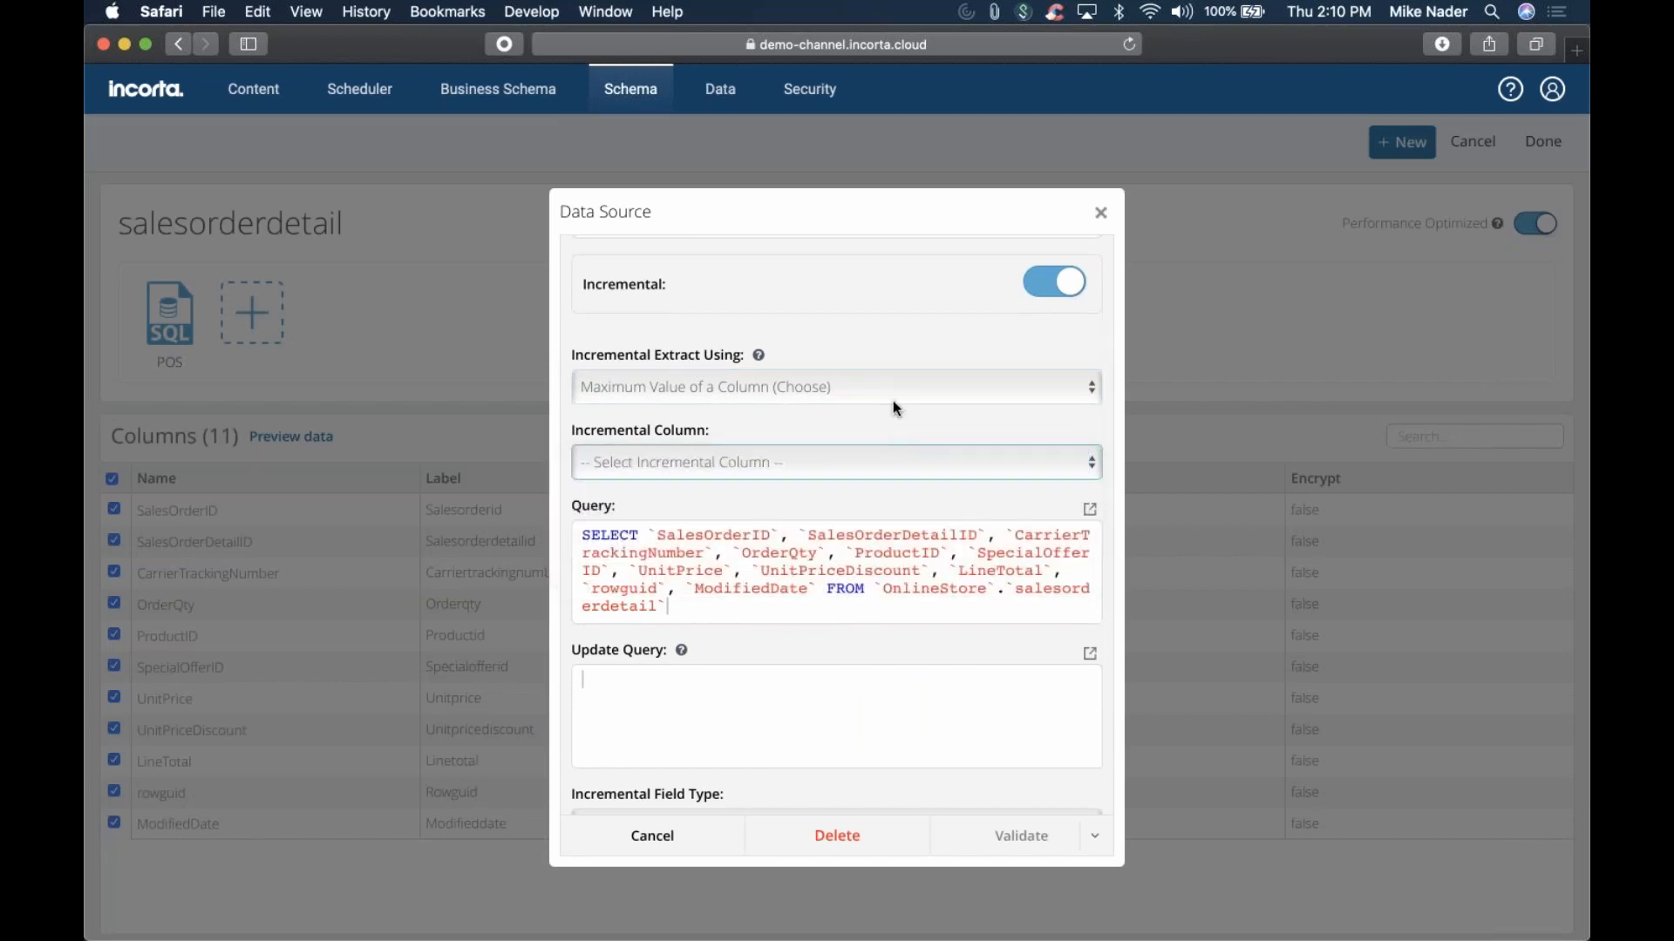
pyautogui.click(903, 384)
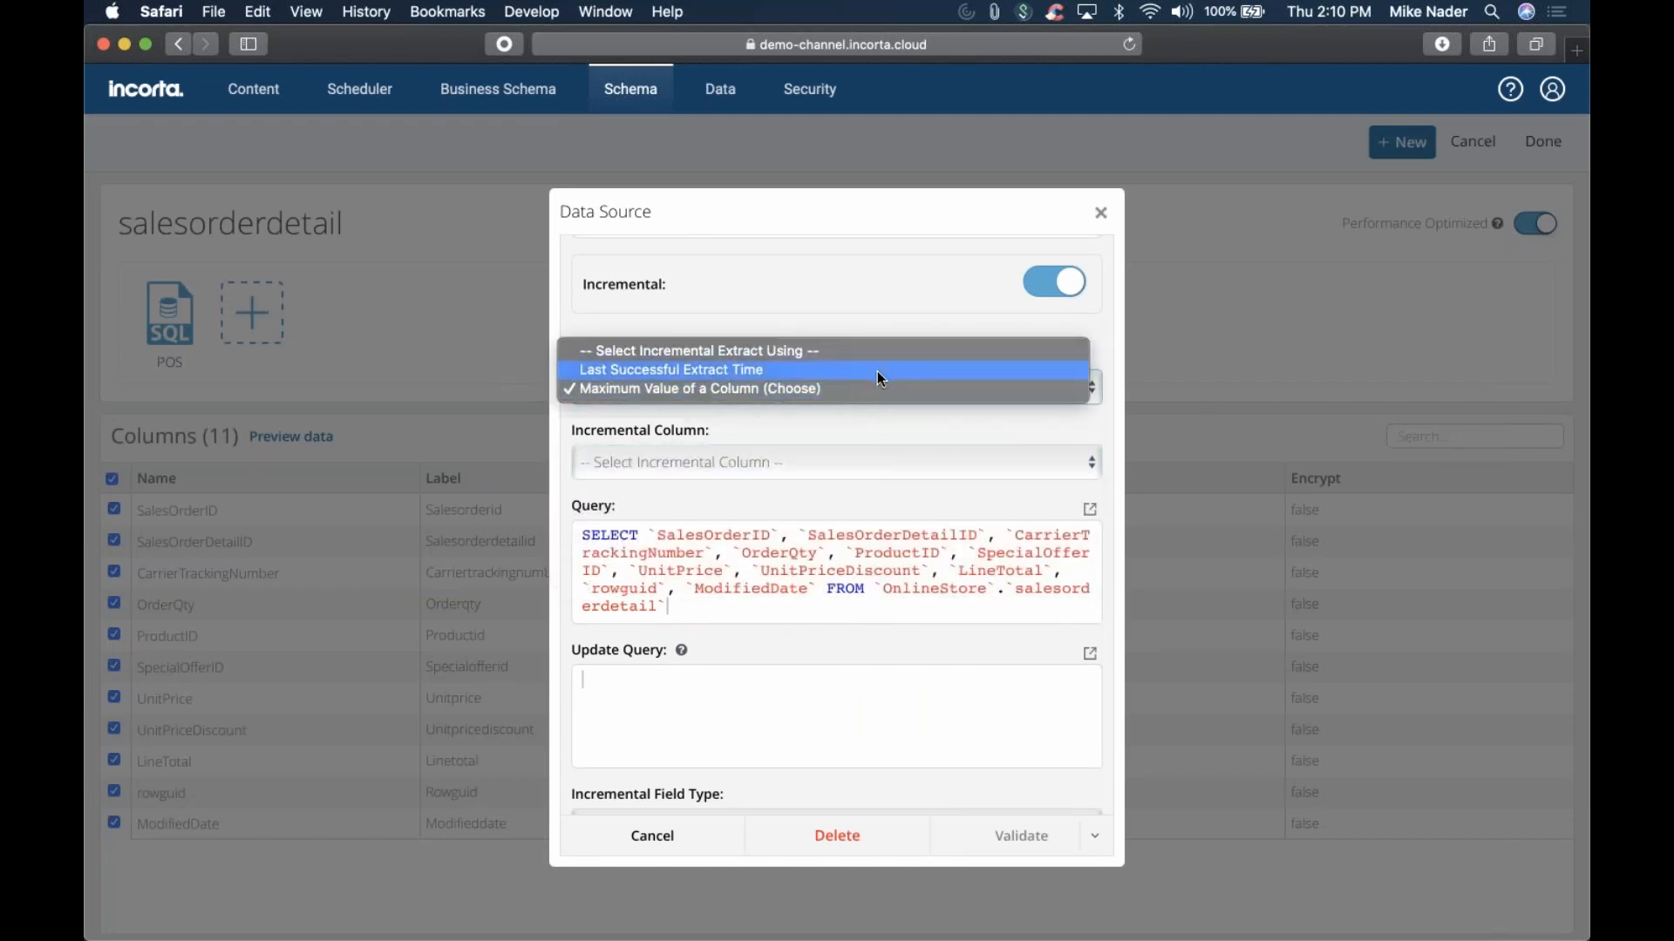
pyautogui.click(887, 391)
pyautogui.click(890, 383)
pyautogui.click(873, 370)
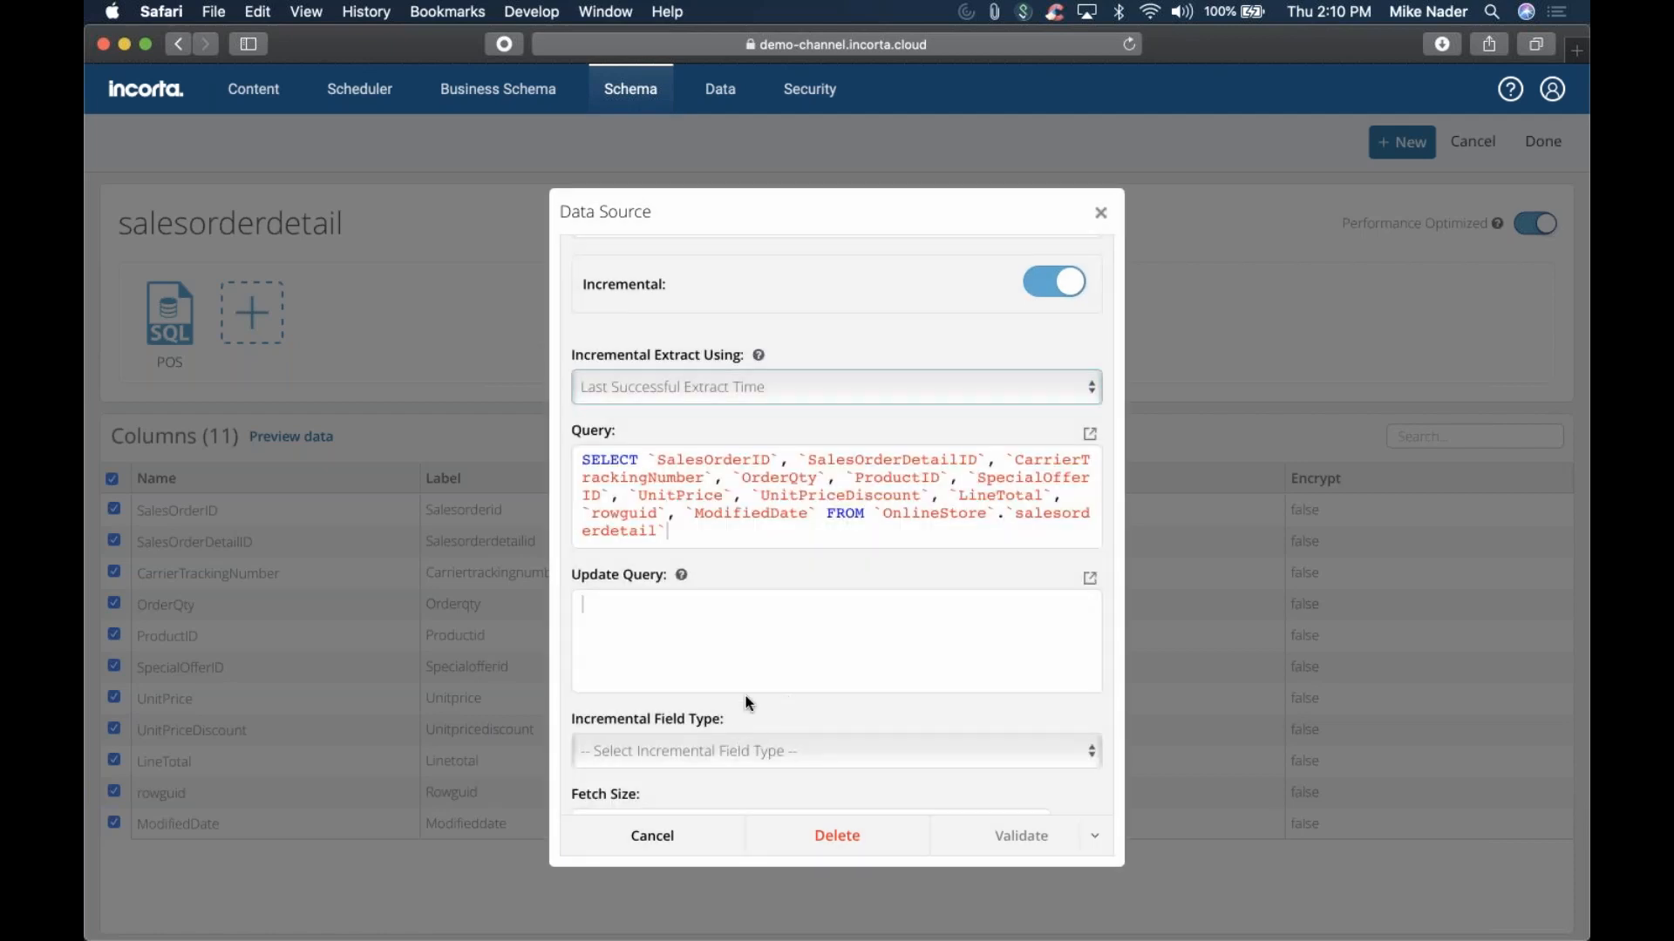
# Paste the copied SELECT statement into the update query and format it
pyautogui.click(768, 625)
pyautogui.write('SELECT `SalesOrderID`, `SalesOrderDetailID`, `CarrierTrackingNumber`, `OrderQty`, `ProductID`, `SpecialOfferID`, `UnitPrice`, `UnitPriceDiscount`, `LineTotal`, `rowguid`, `ModifiedDate` FROM `OnlineStore`.`salesorderdetail`')
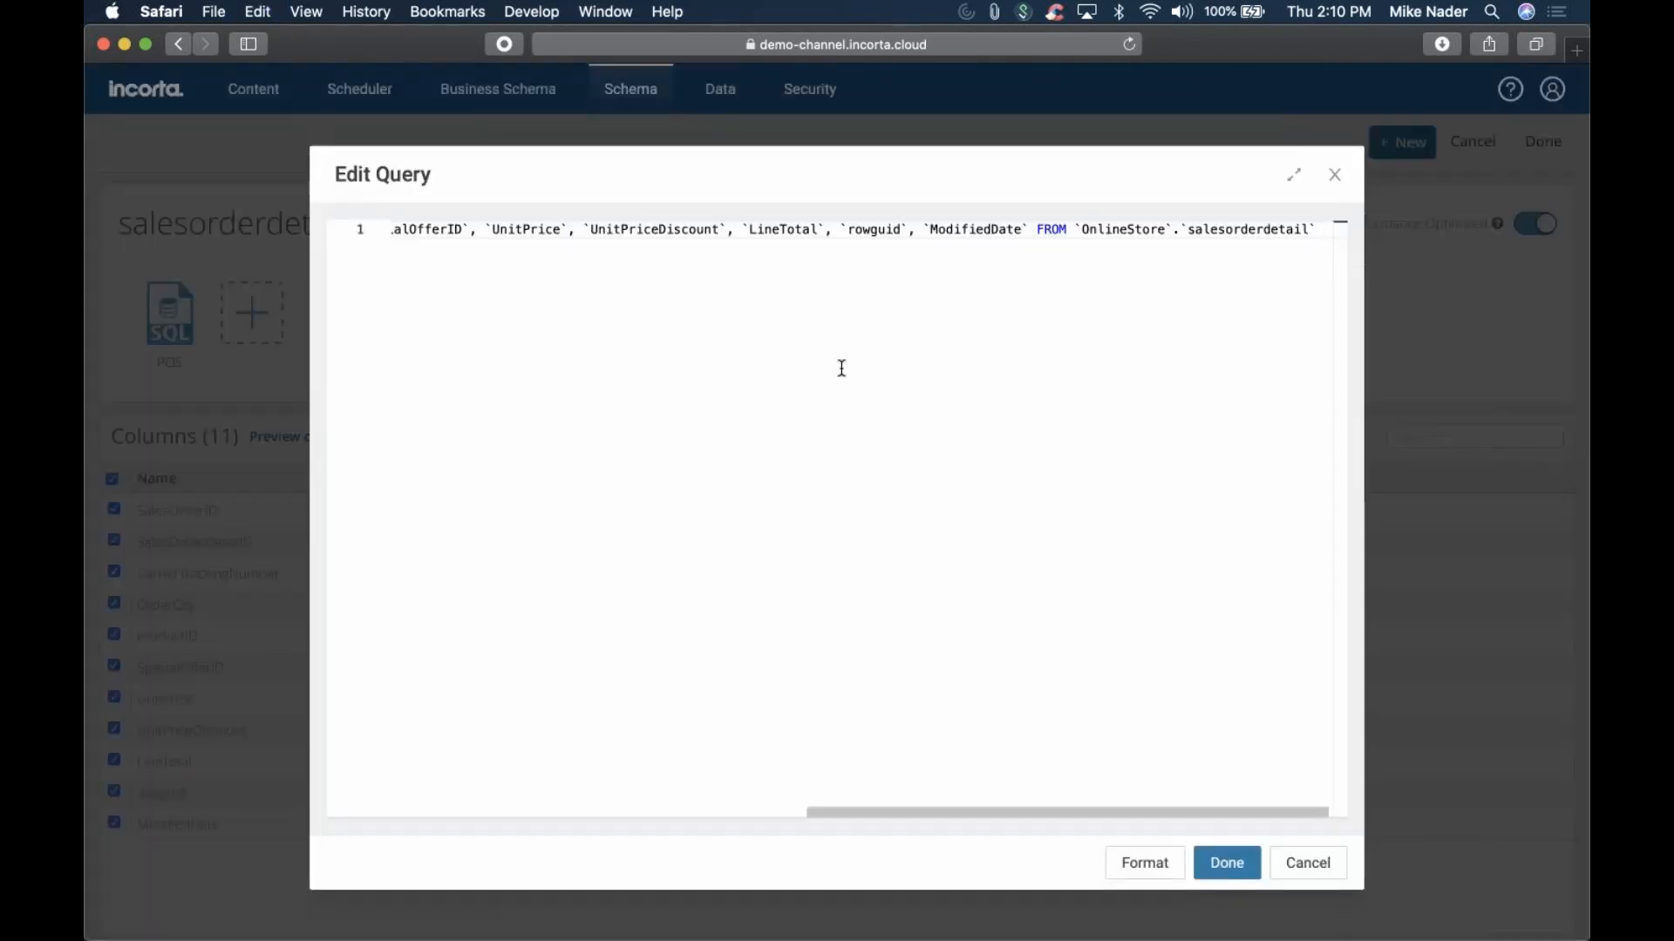
pyautogui.click(1144, 863)
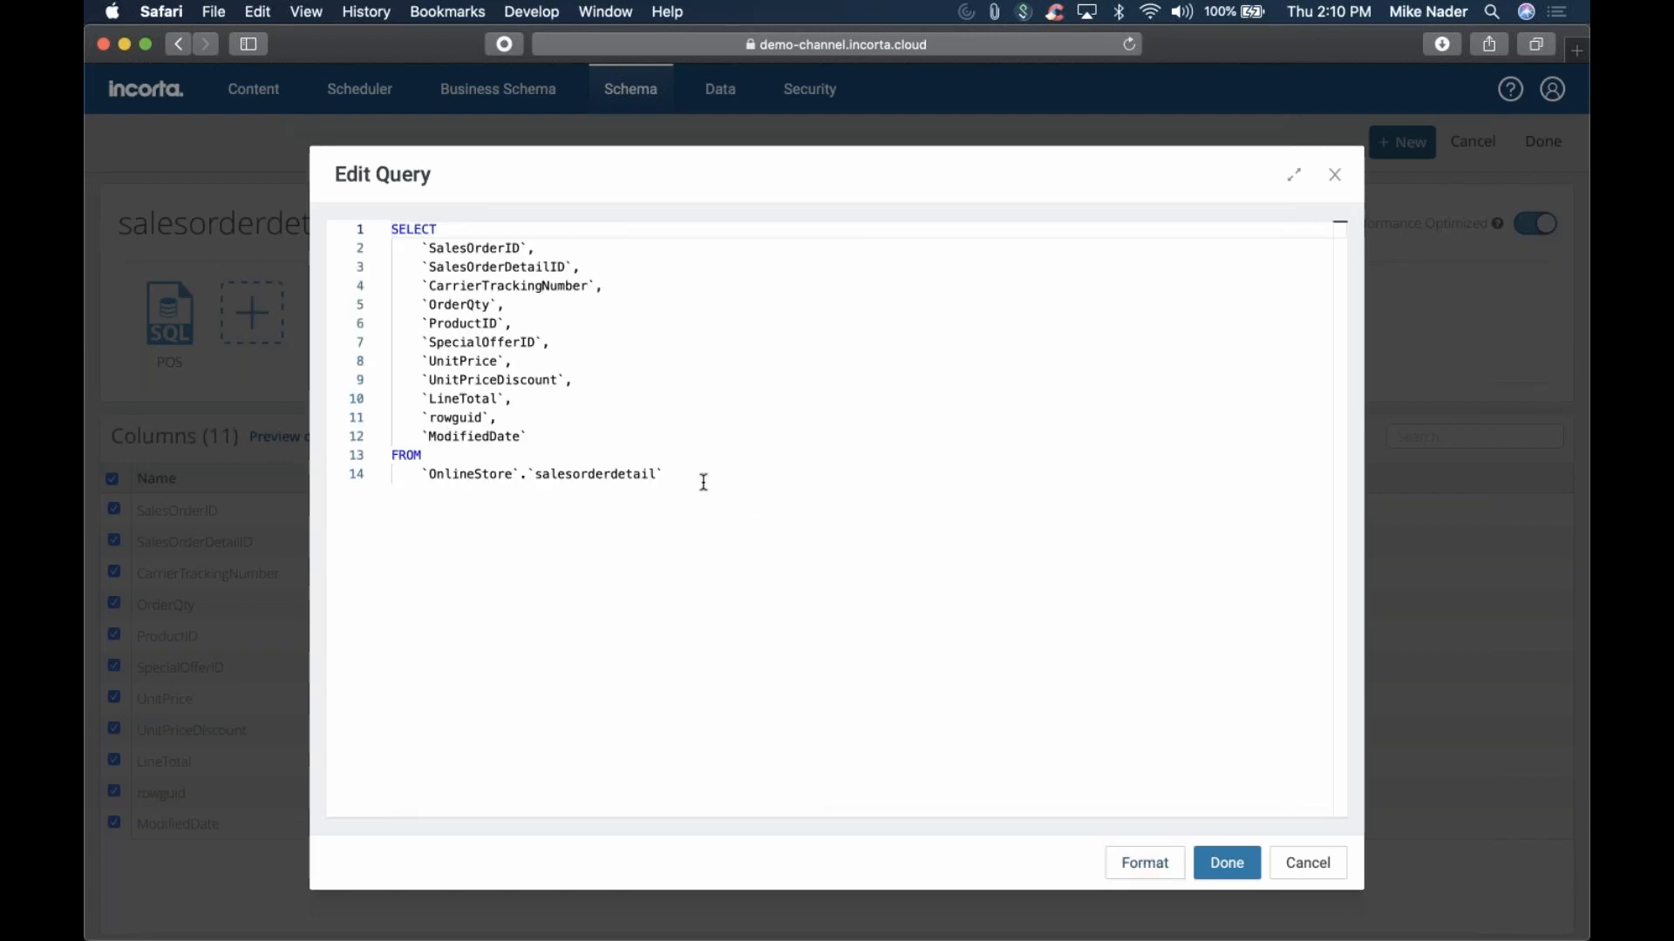
# Append a WHERE clause with the condition `ModifiedDate`>? to the update query and accept it
pyautogui.press('Return')
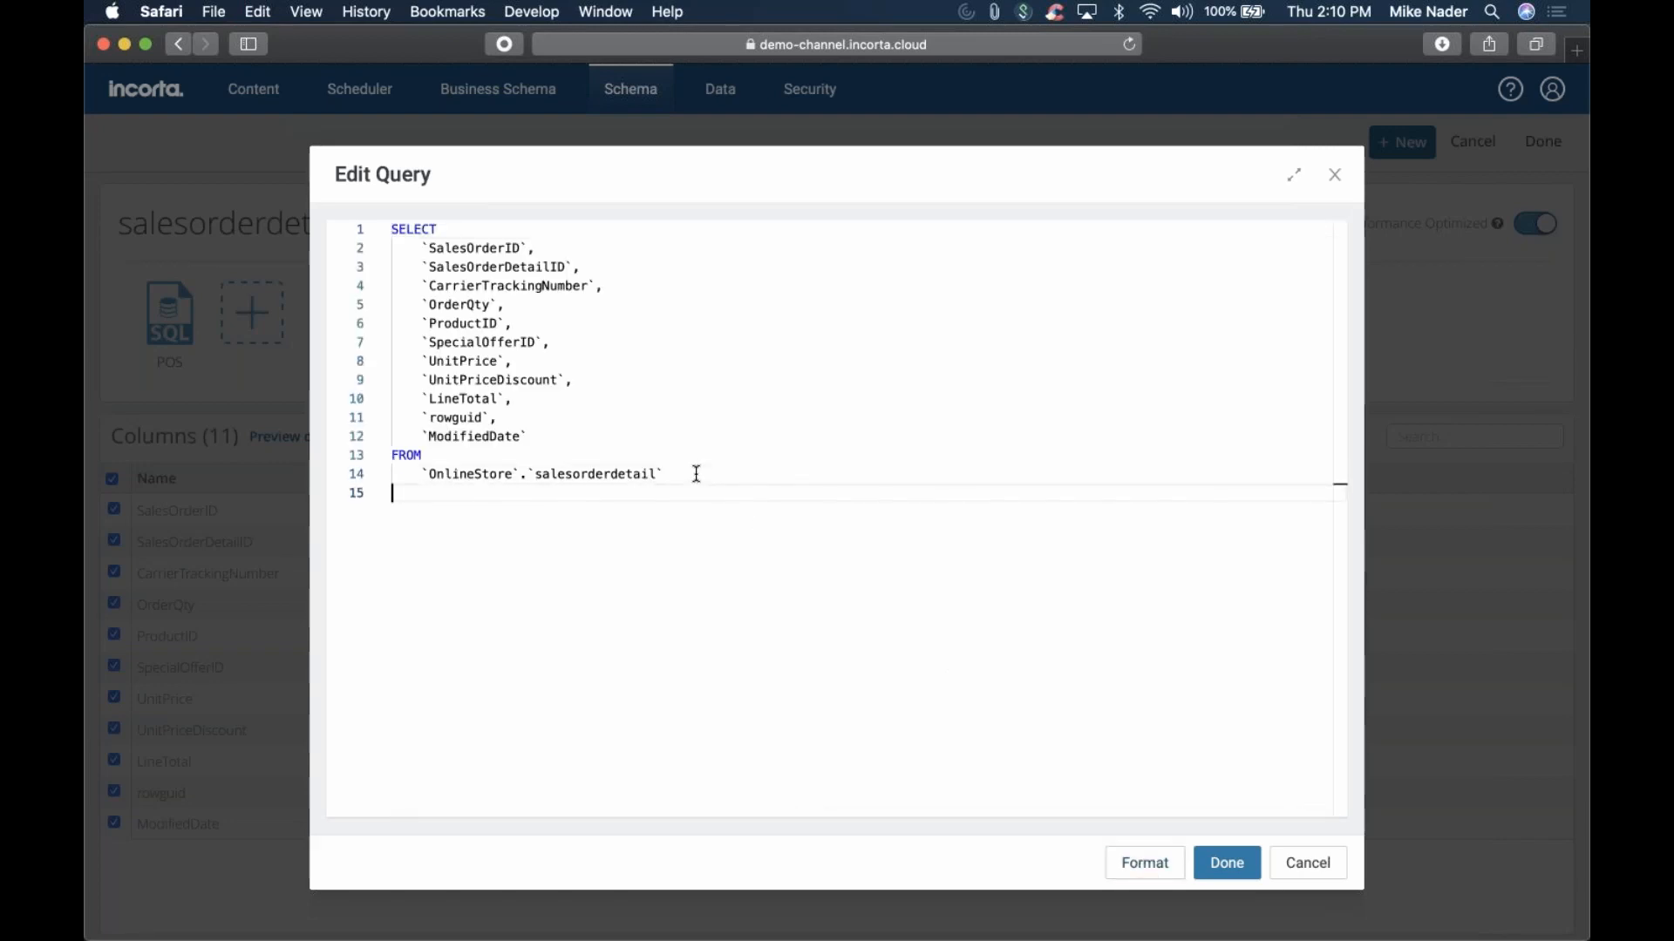
pyautogui.write('WHERE')
pyautogui.moveTo(527, 435); pyautogui.dragTo(419, 439)
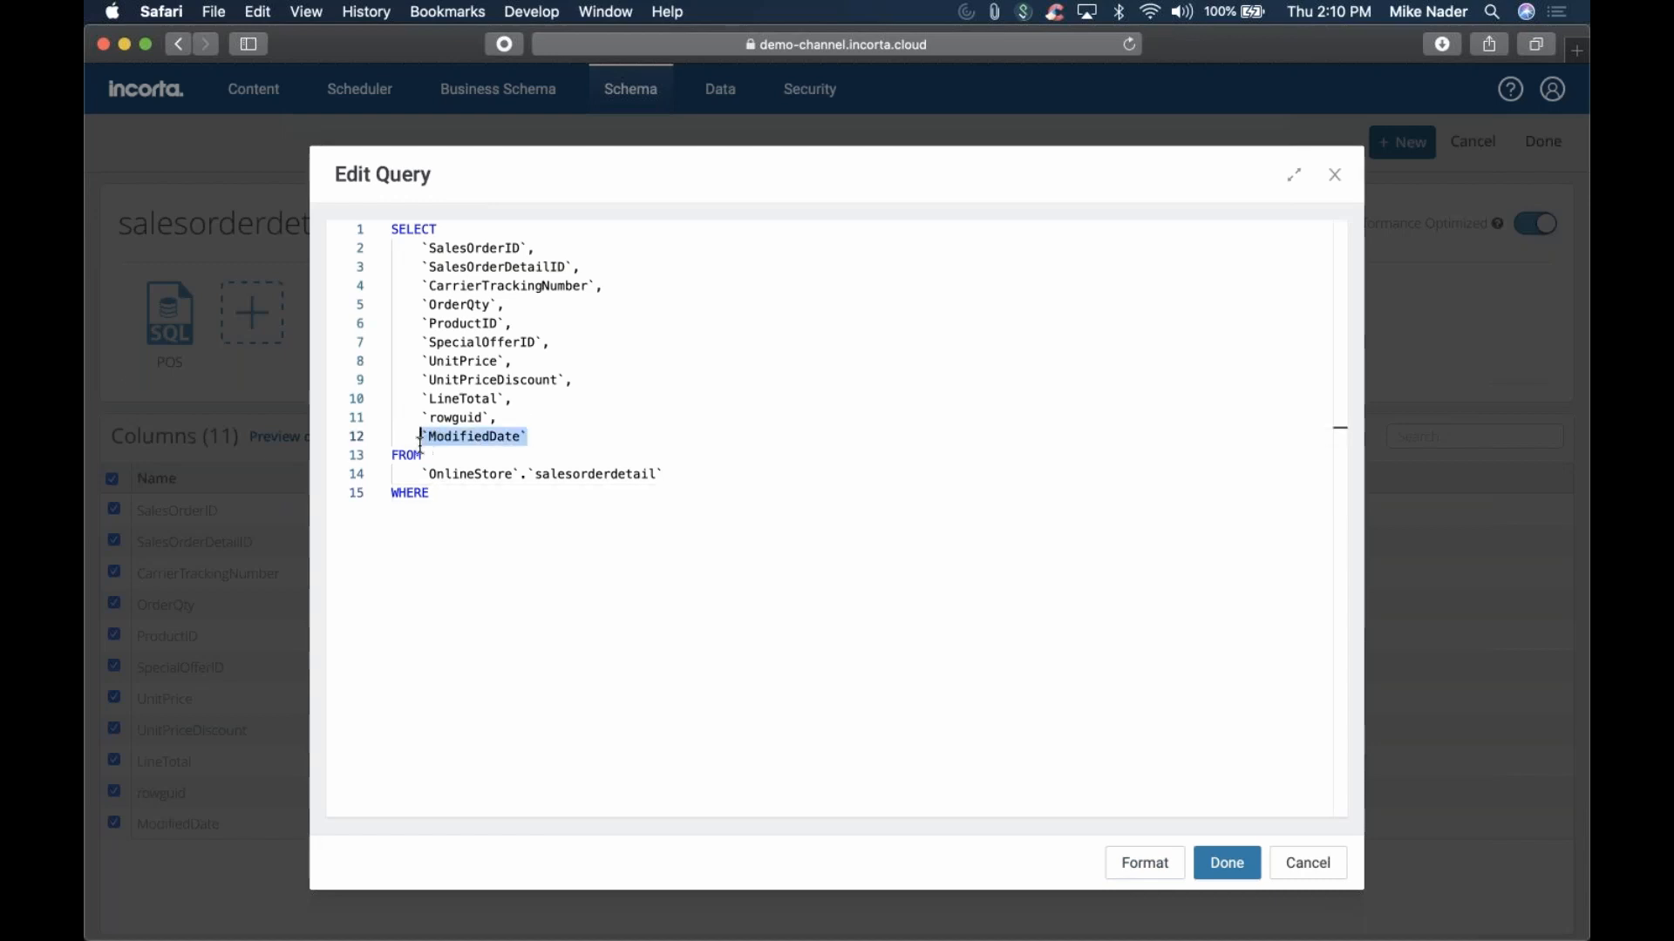
pyautogui.press('super+c')
pyautogui.click(430, 532)
pyautogui.press('Return')
pyautogui.press('super+v')
pyautogui.write('>?')
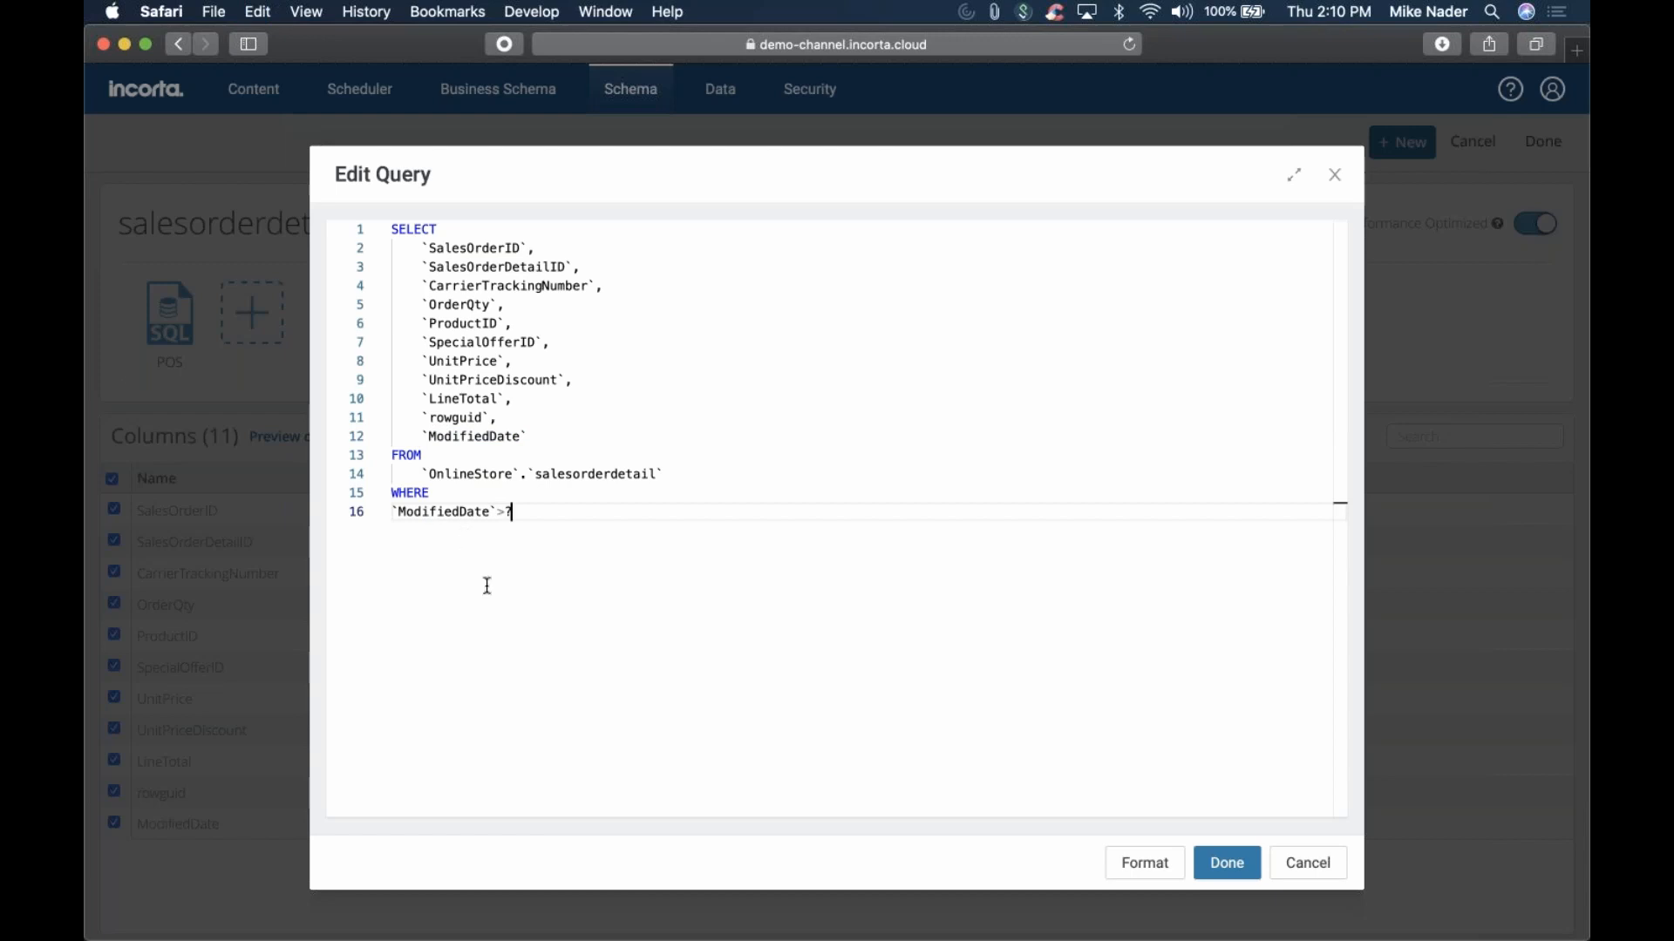
pyautogui.hotkey('shift', 'Left')
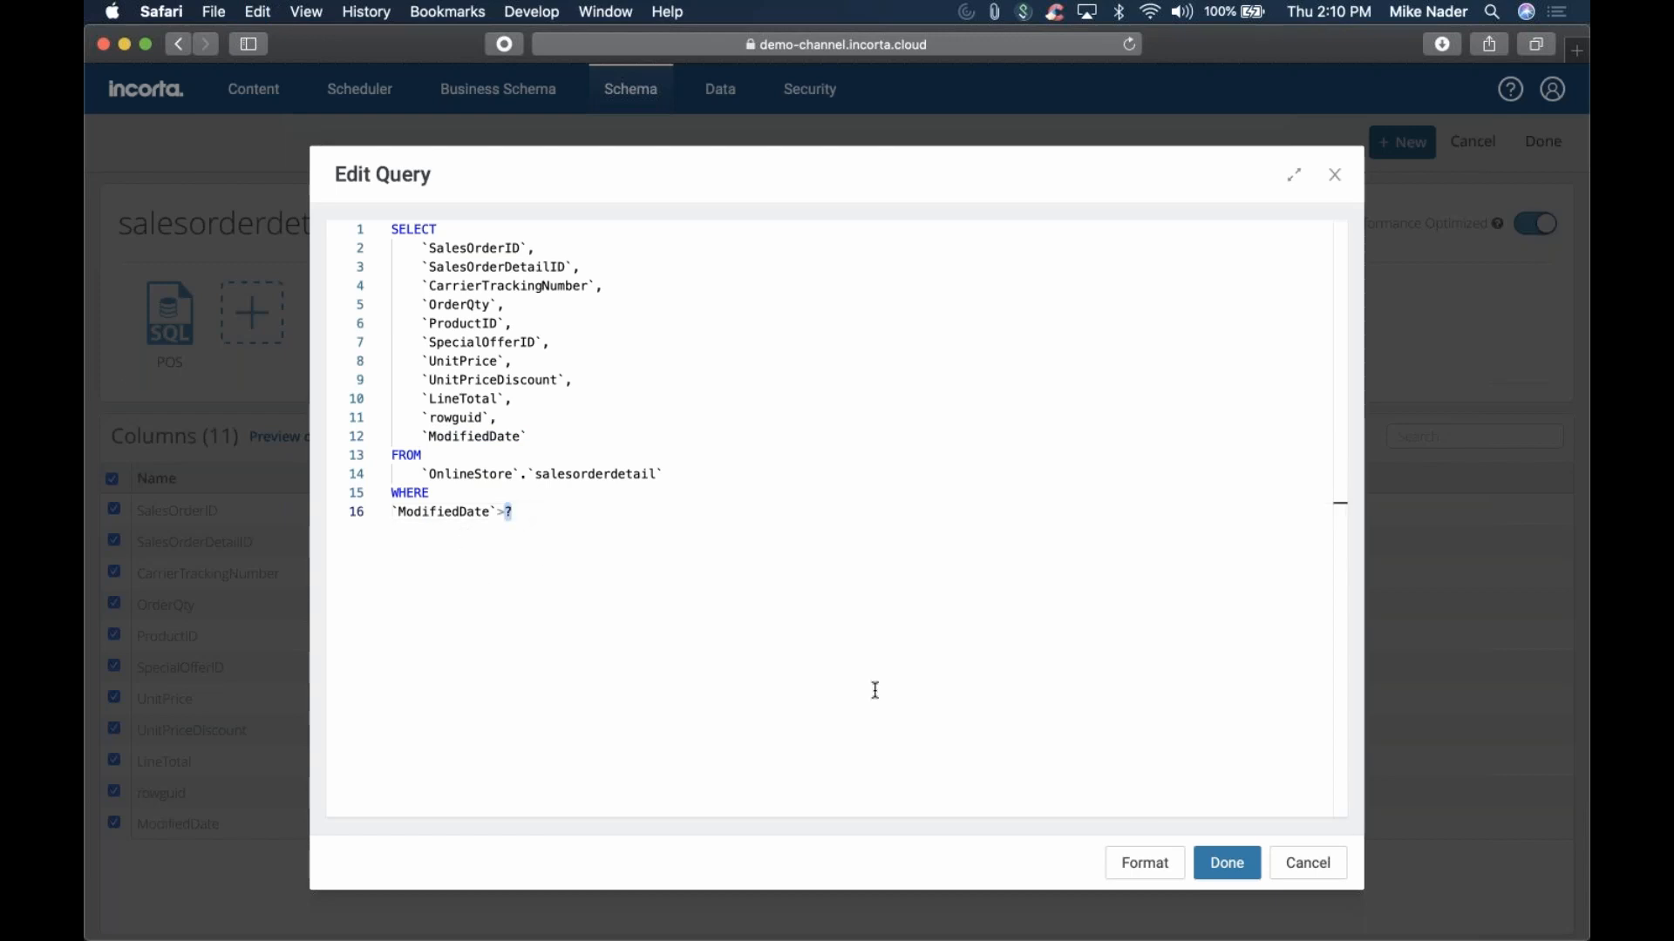
pyautogui.click(1236, 863)
# Set the incremental field type to Timestamp, validate the data source, and save the salesorderdetail table
pyautogui.scroll(-5, 866, 689)
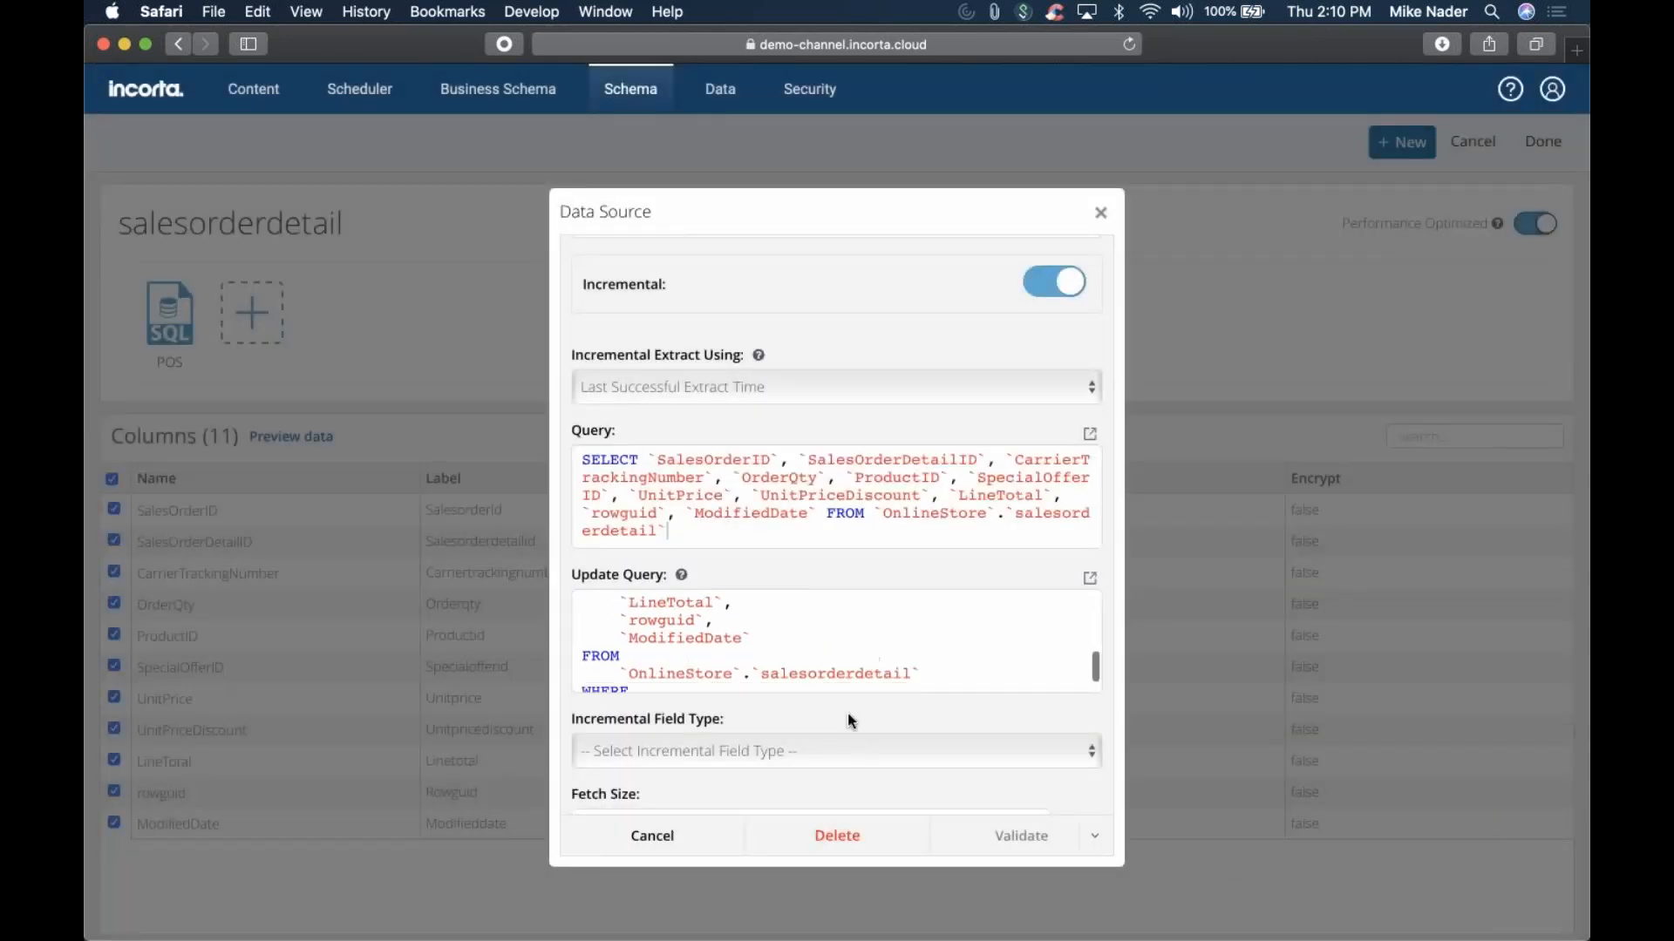
pyautogui.click(840, 745)
pyautogui.click(830, 771)
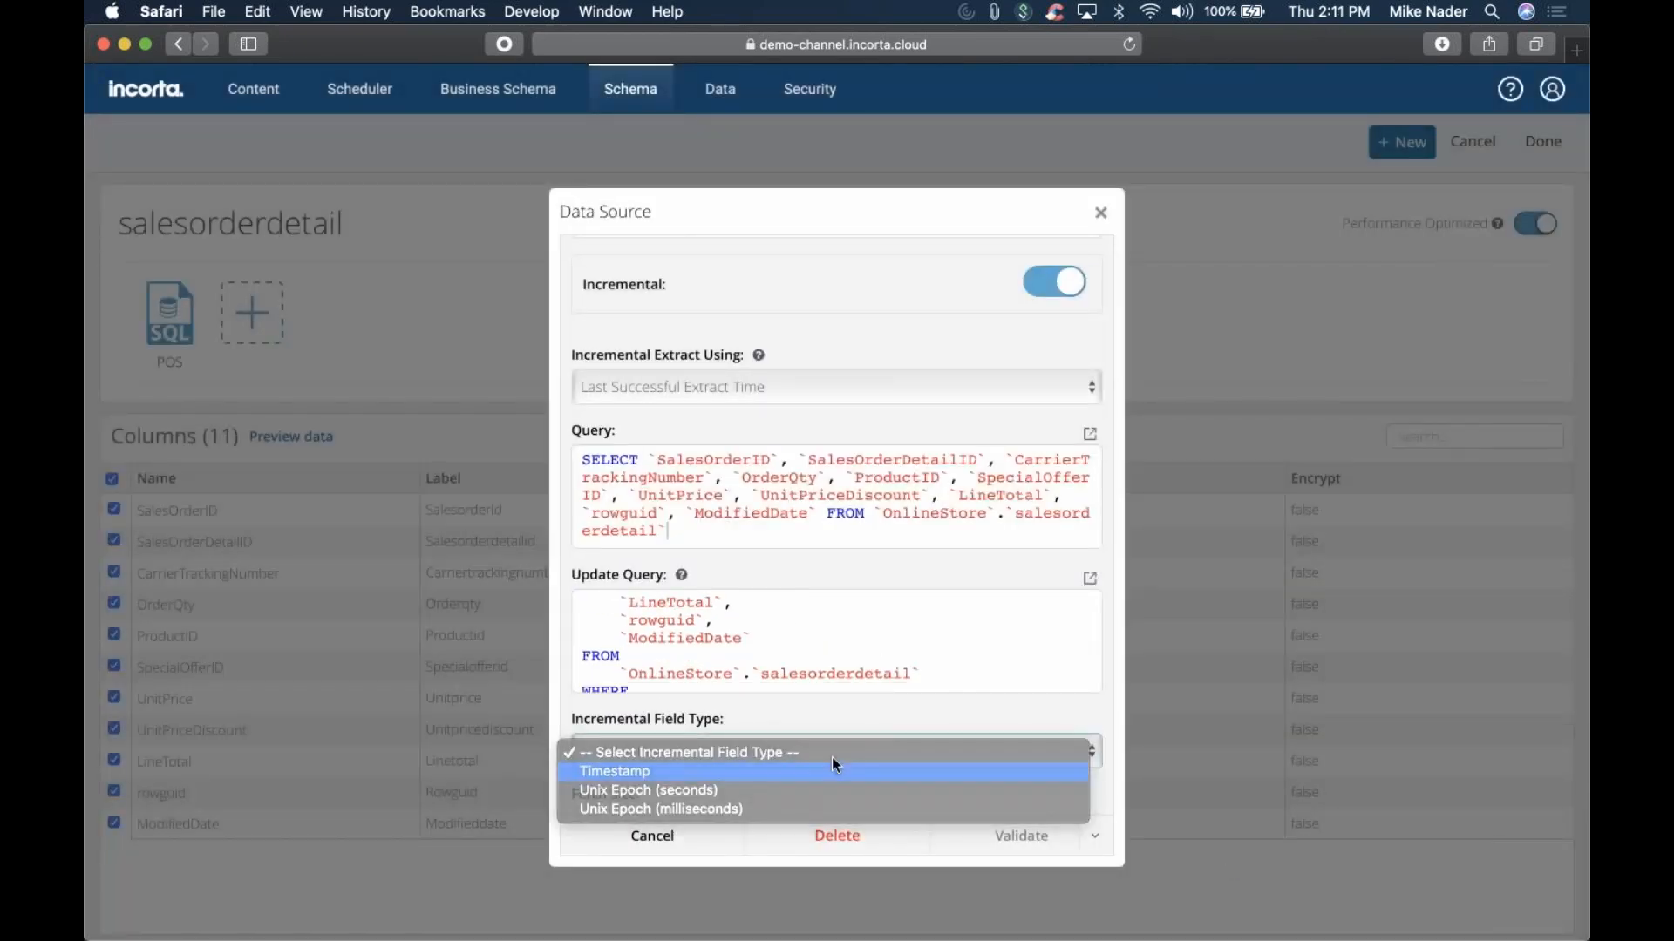
pyautogui.scroll(-5, 932, 735)
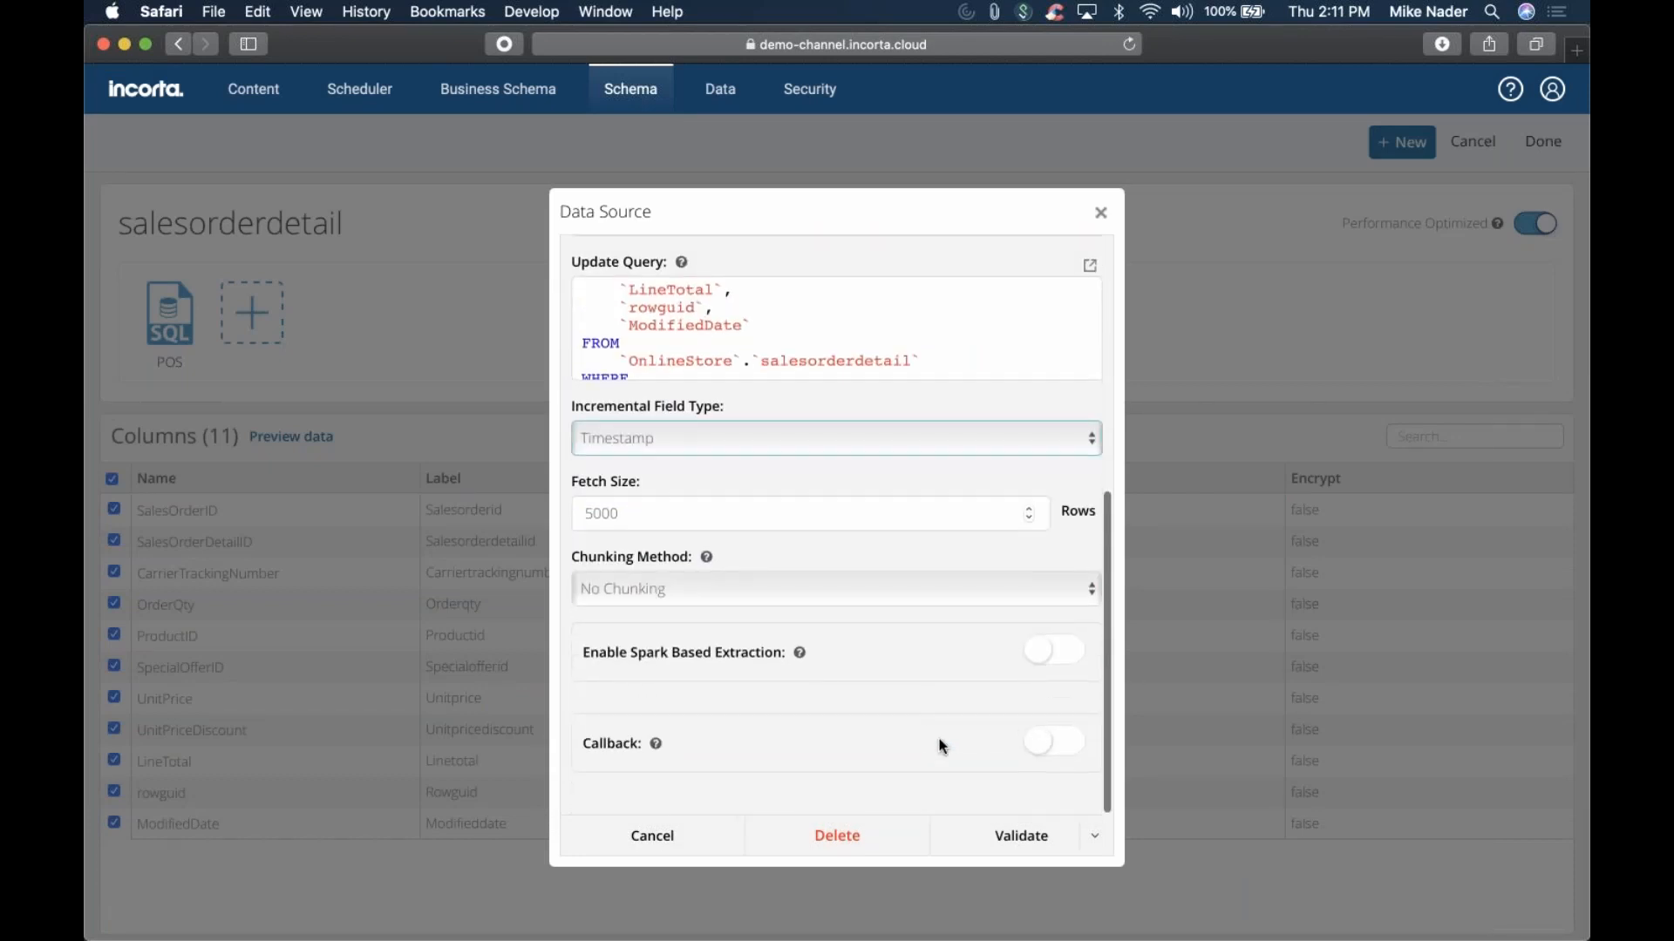
pyautogui.click(990, 855)
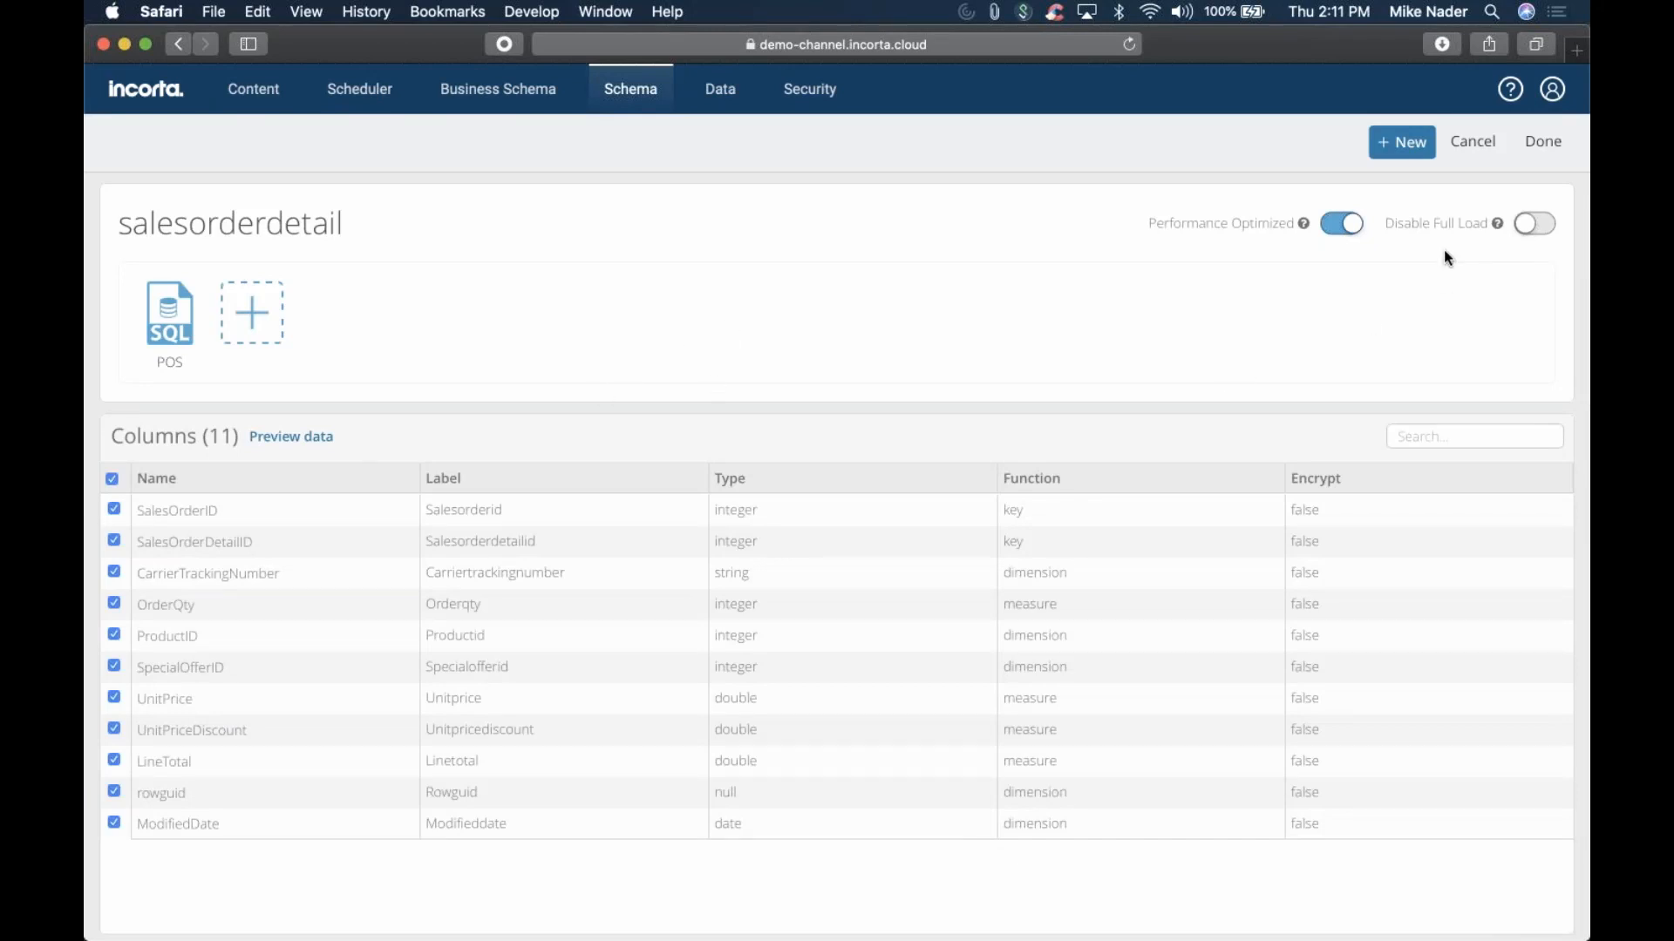
pyautogui.click(1540, 143)
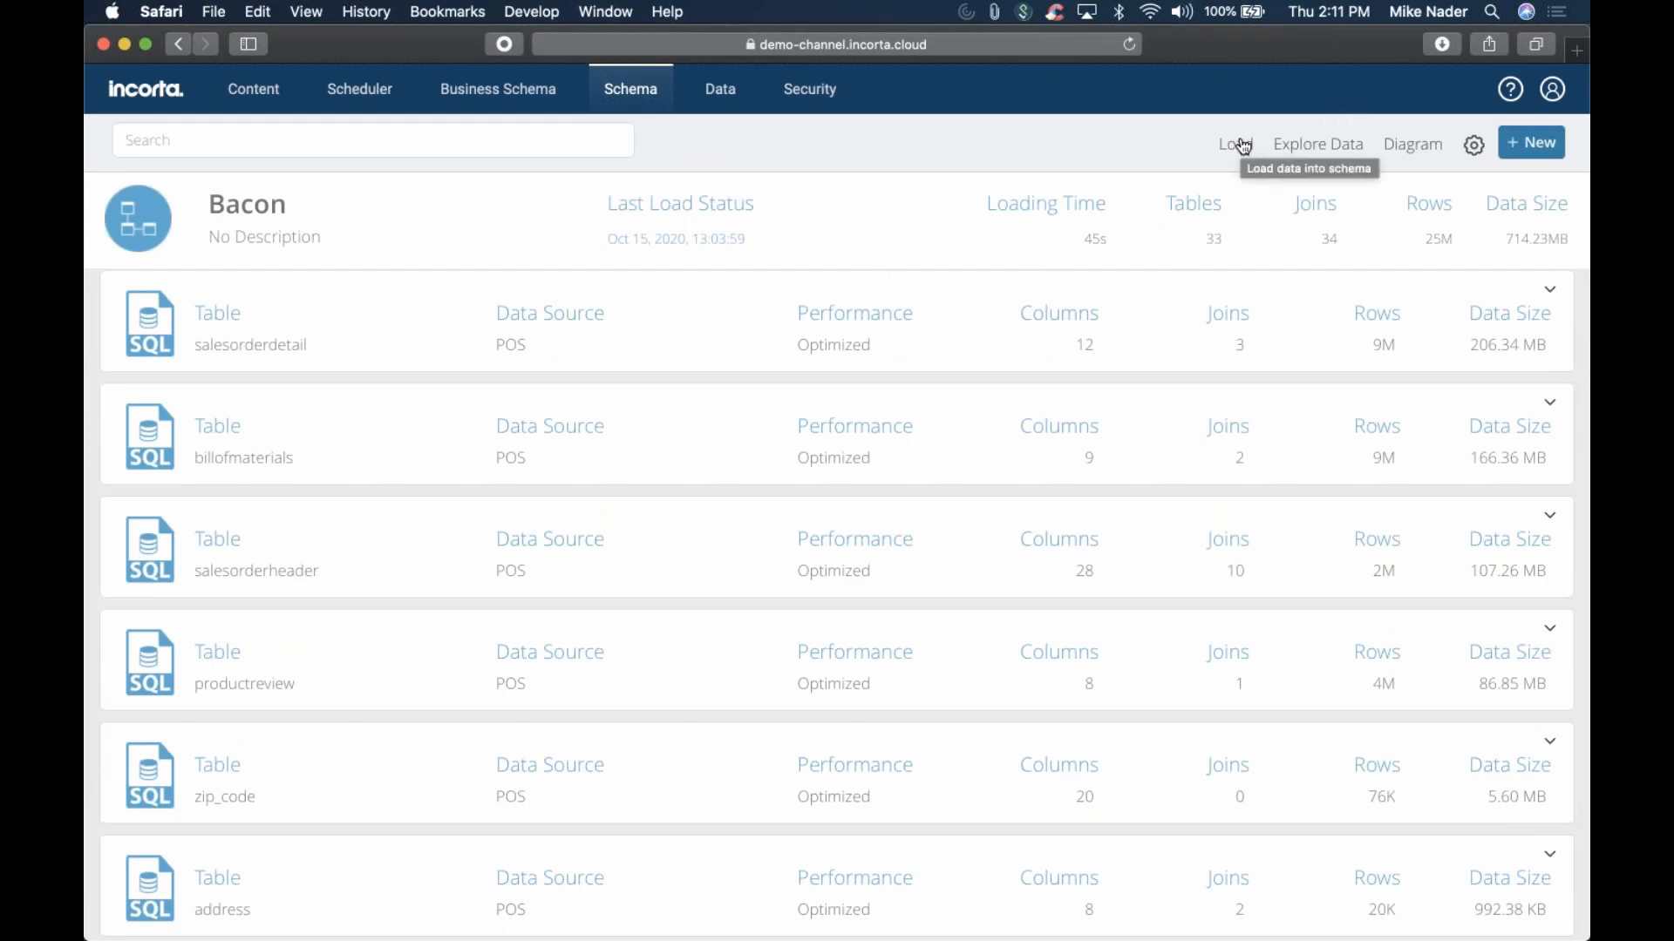
# Reopen the salesorderdetail table and set the ModifiedDate column's function to key
pyautogui.click(170, 340)
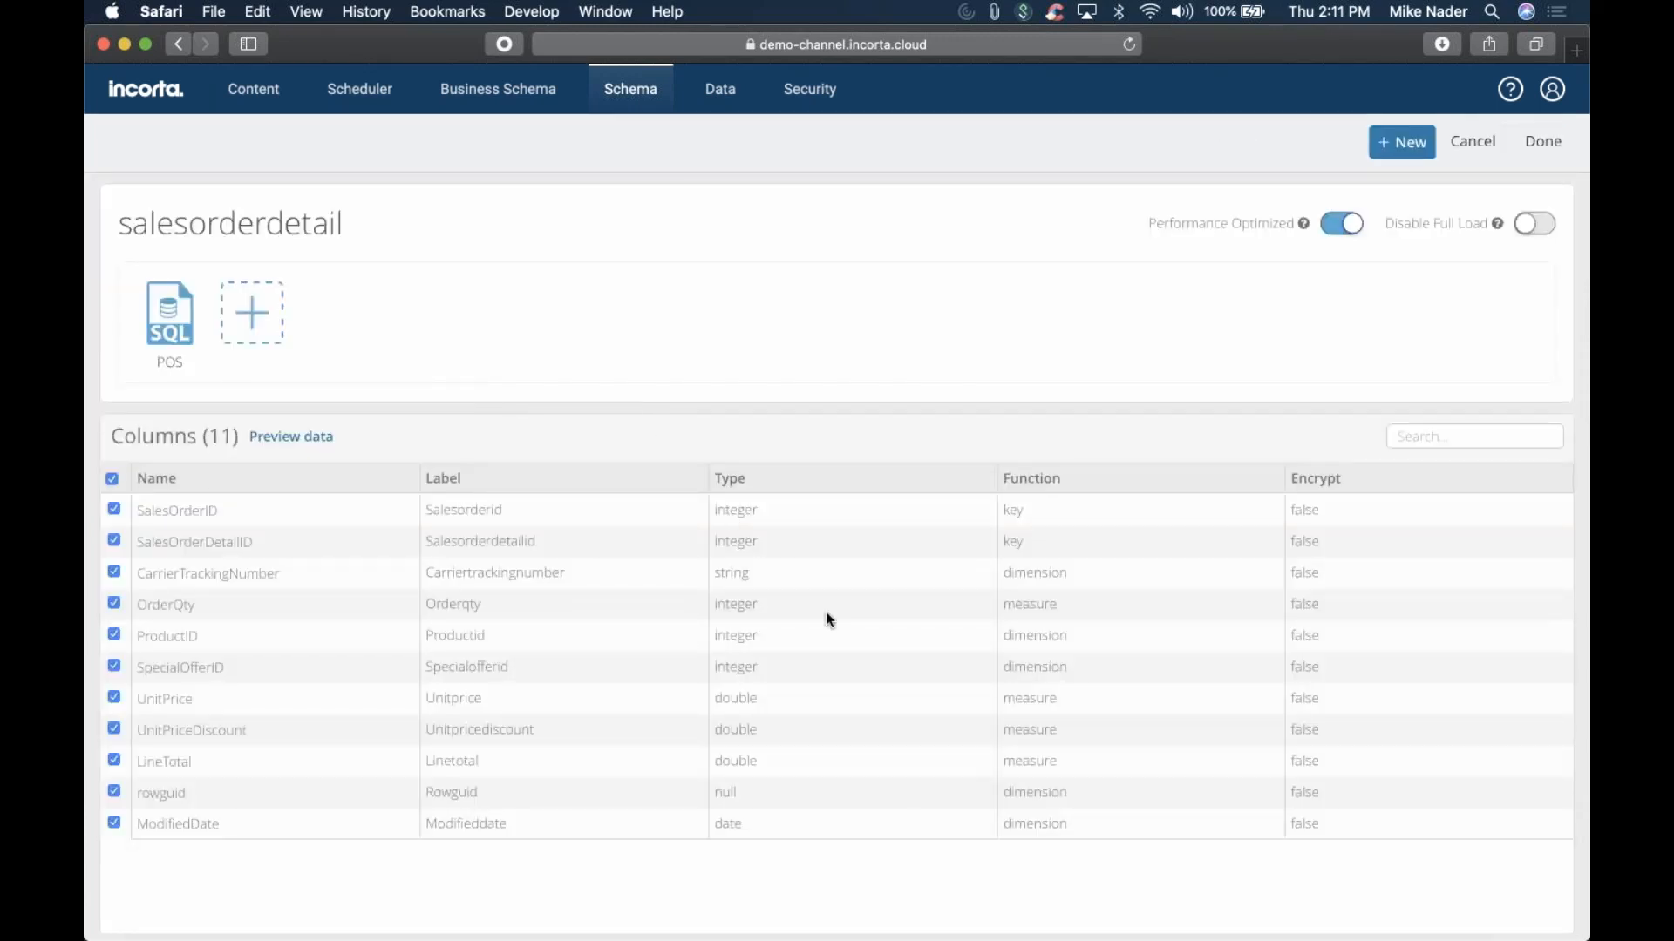
pyautogui.scroll(-1, 825, 611)
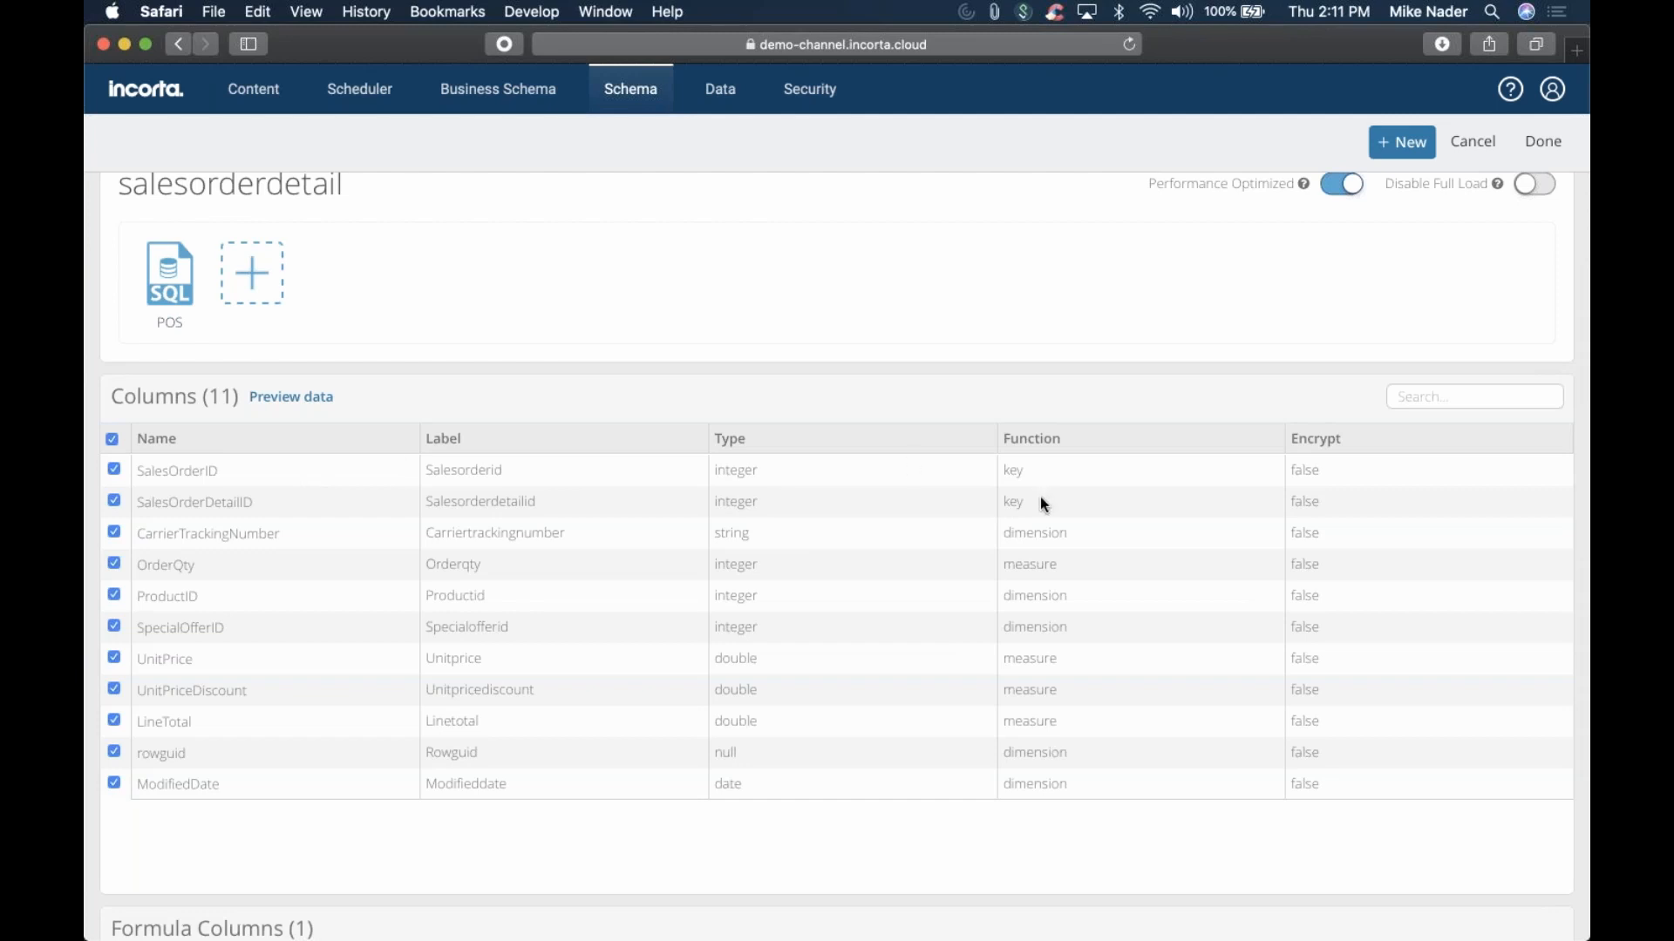
pyautogui.click(1124, 789)
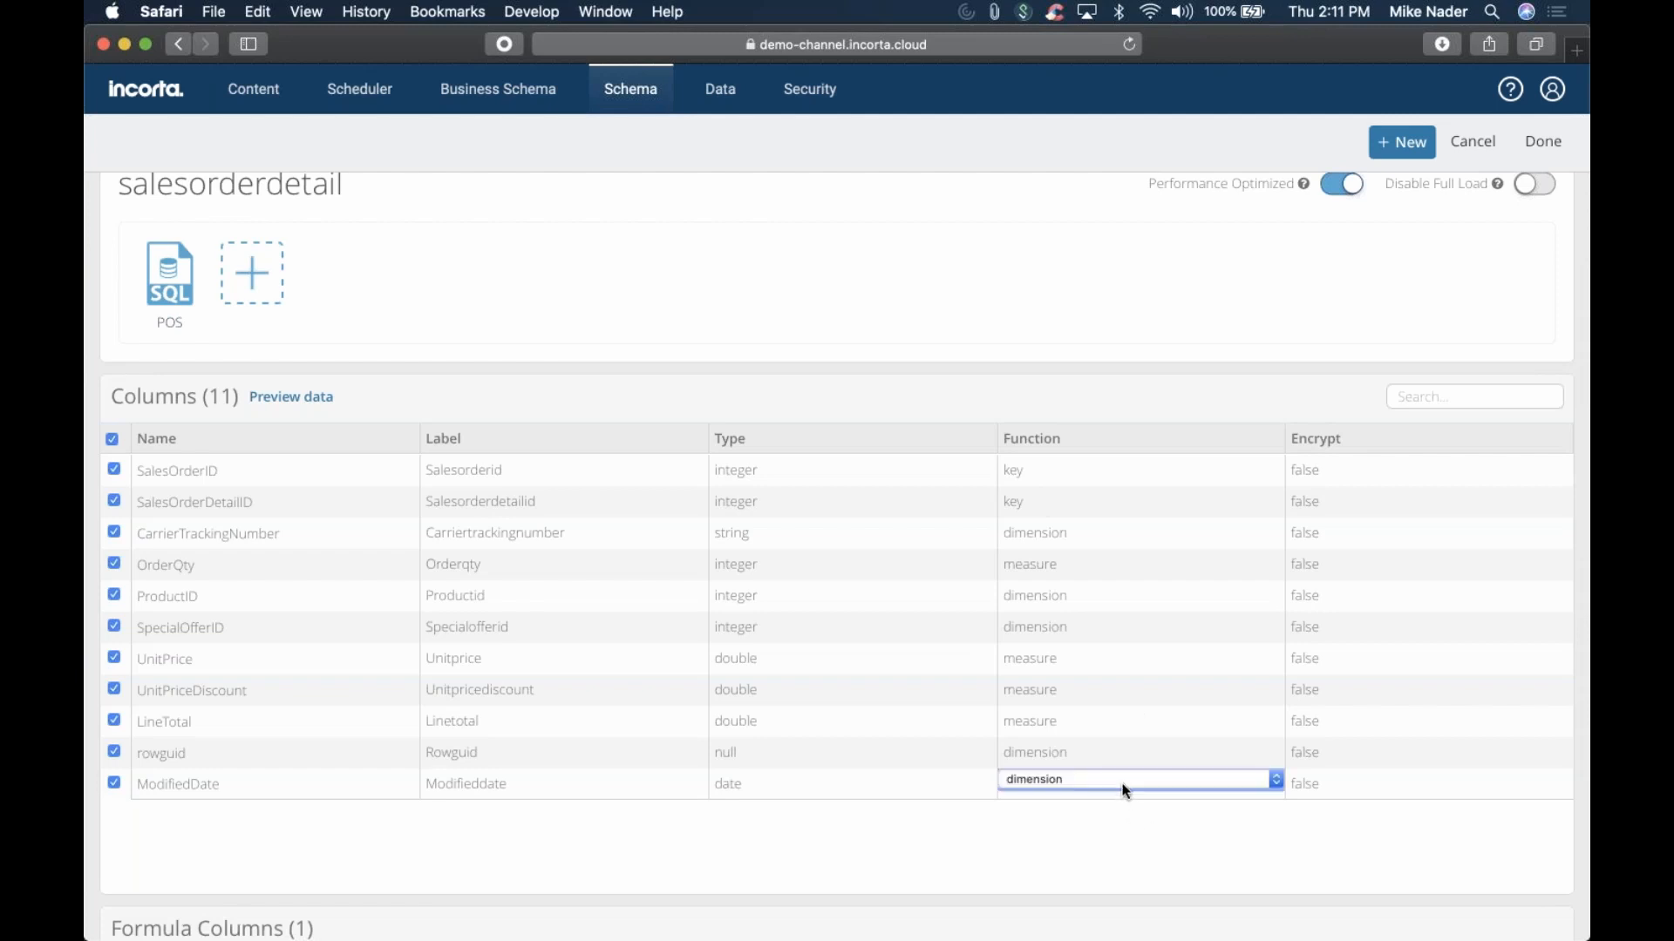
pyautogui.click(1125, 790)
pyautogui.click(1094, 764)
pyautogui.click(929, 891)
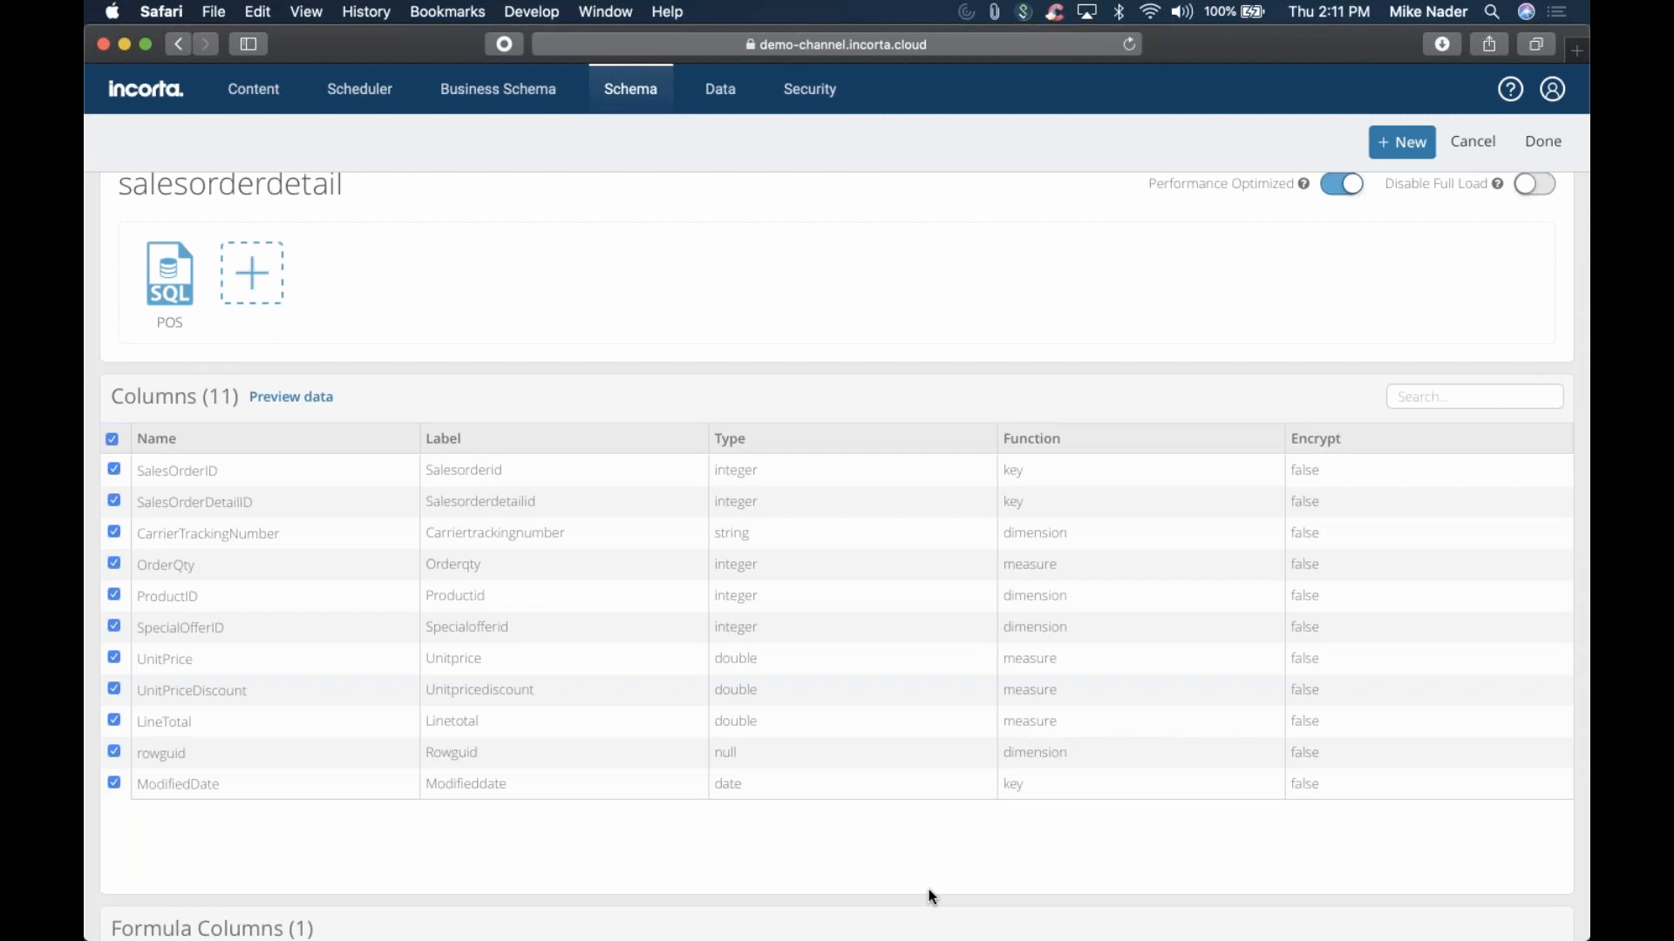
# Leave the salesorderdetail table without saving, and view the email notification form for the Bacon schema
pyautogui.click(1465, 157)
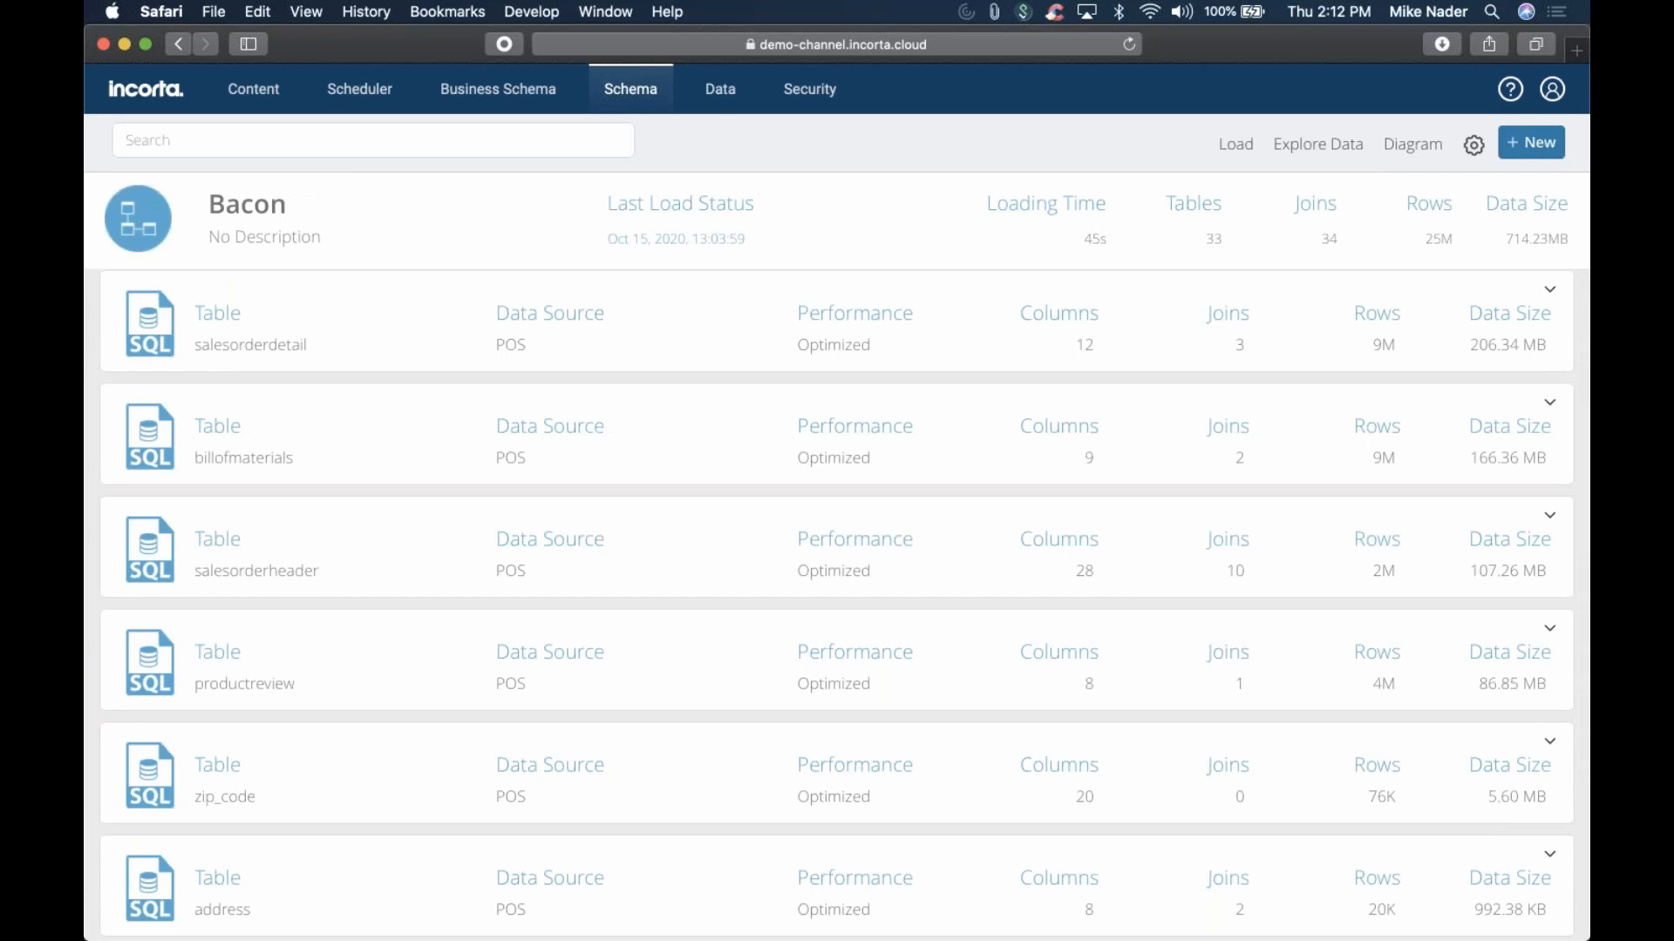
pyautogui.click(1475, 150)
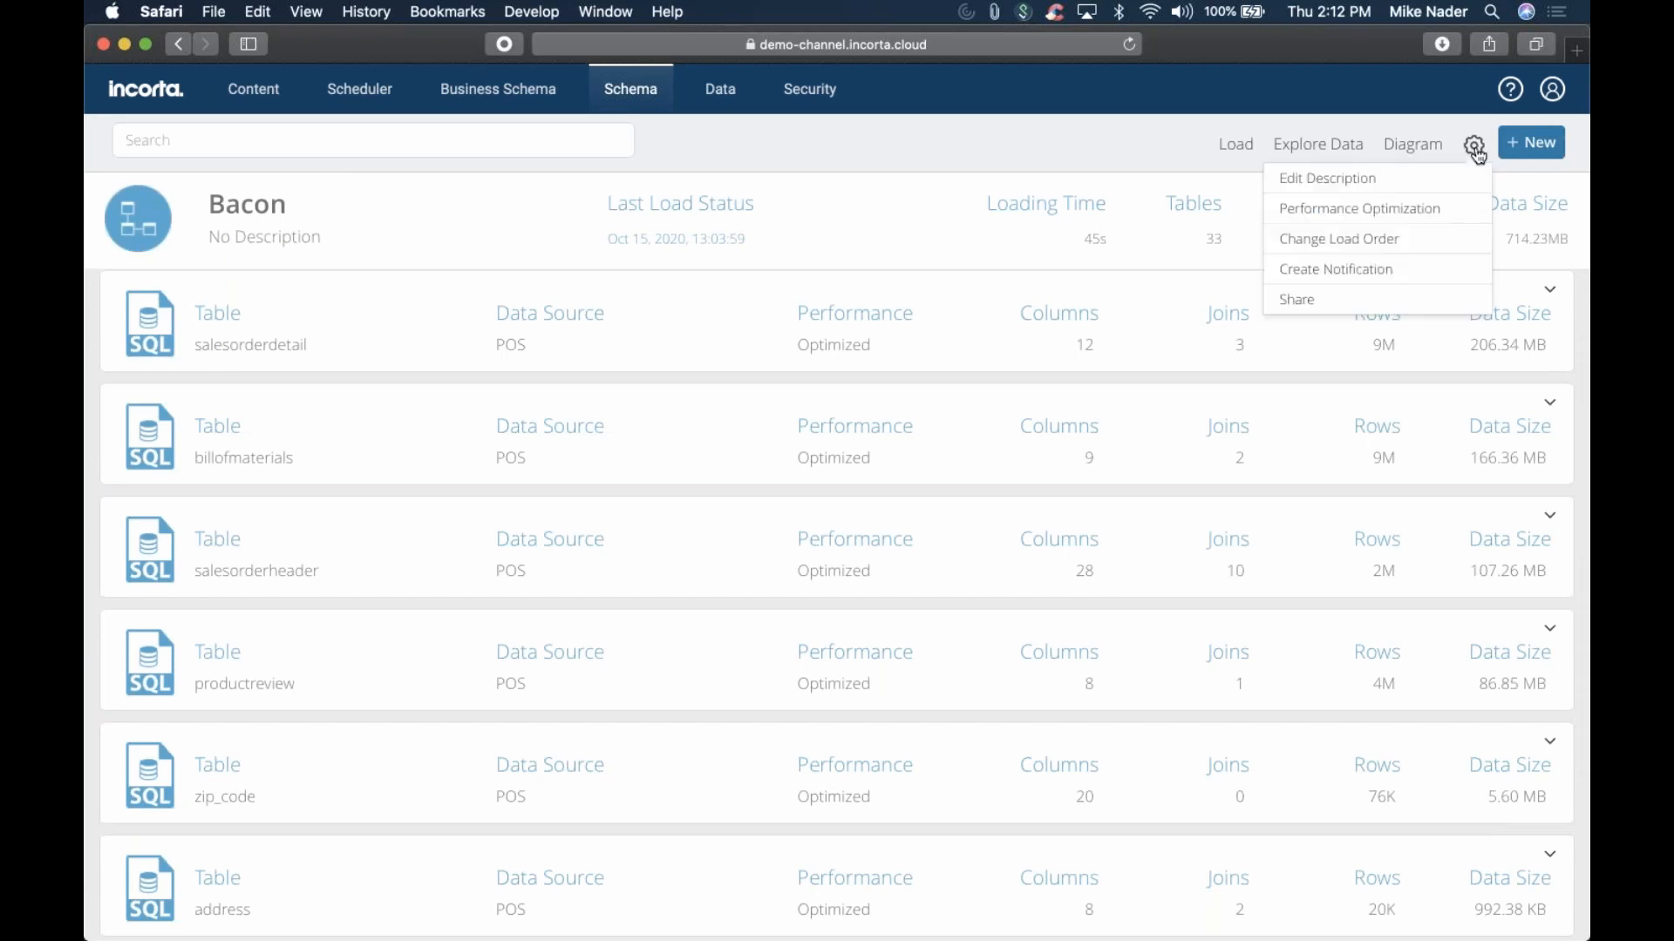
pyautogui.click(1314, 277)
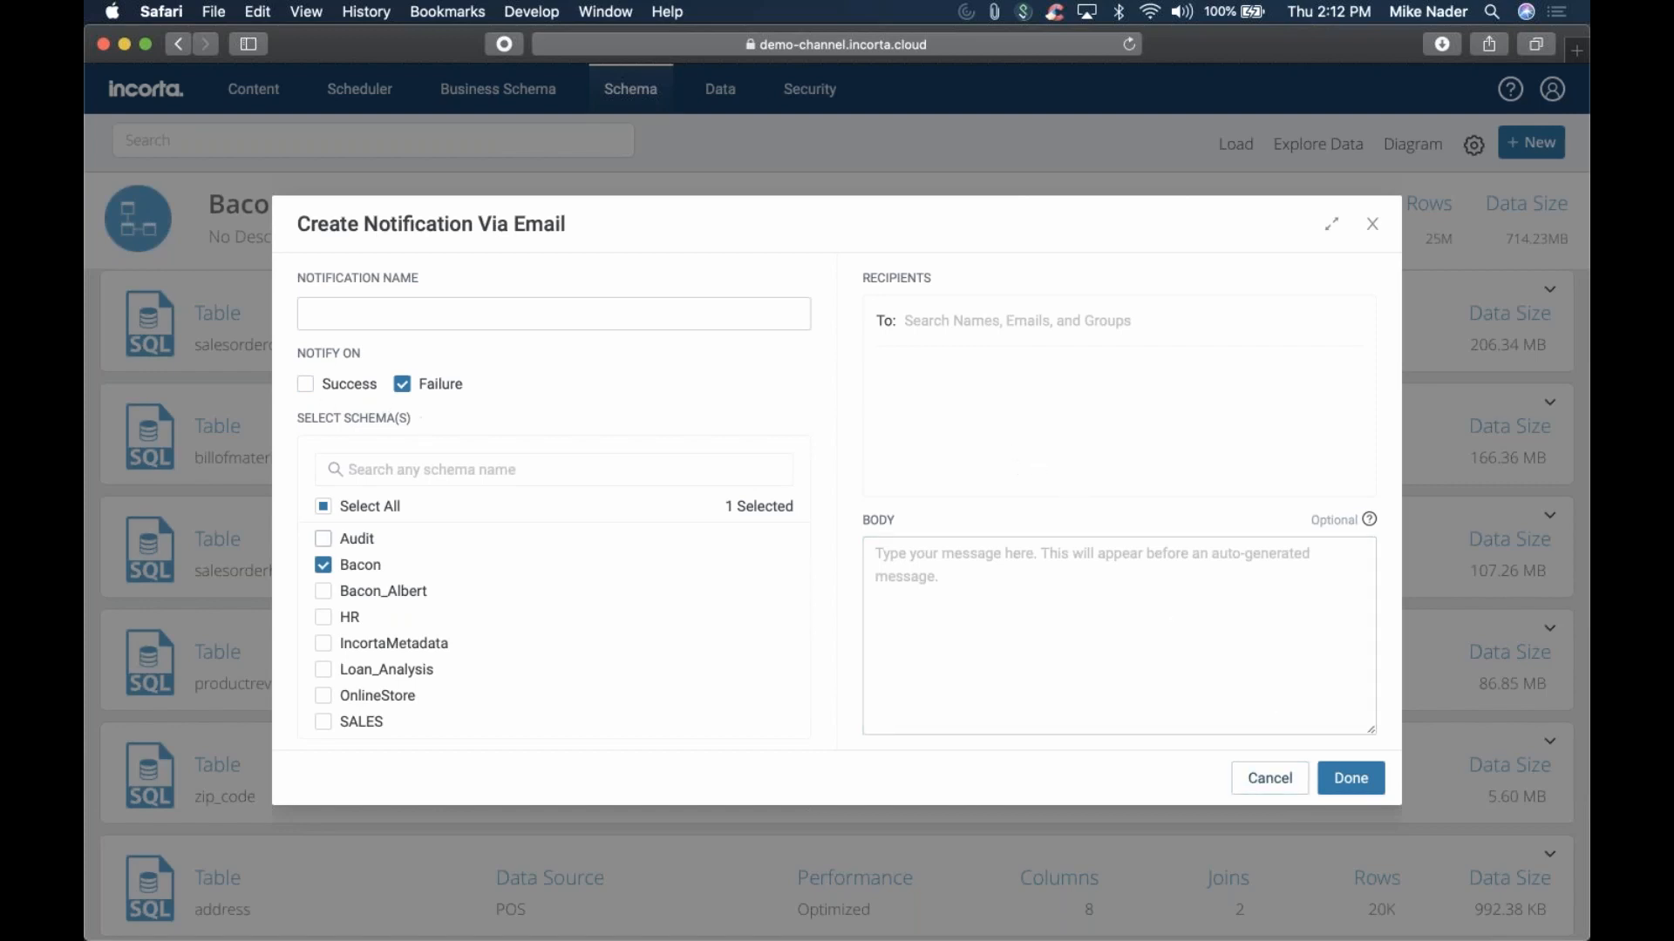
pyautogui.click(1276, 778)
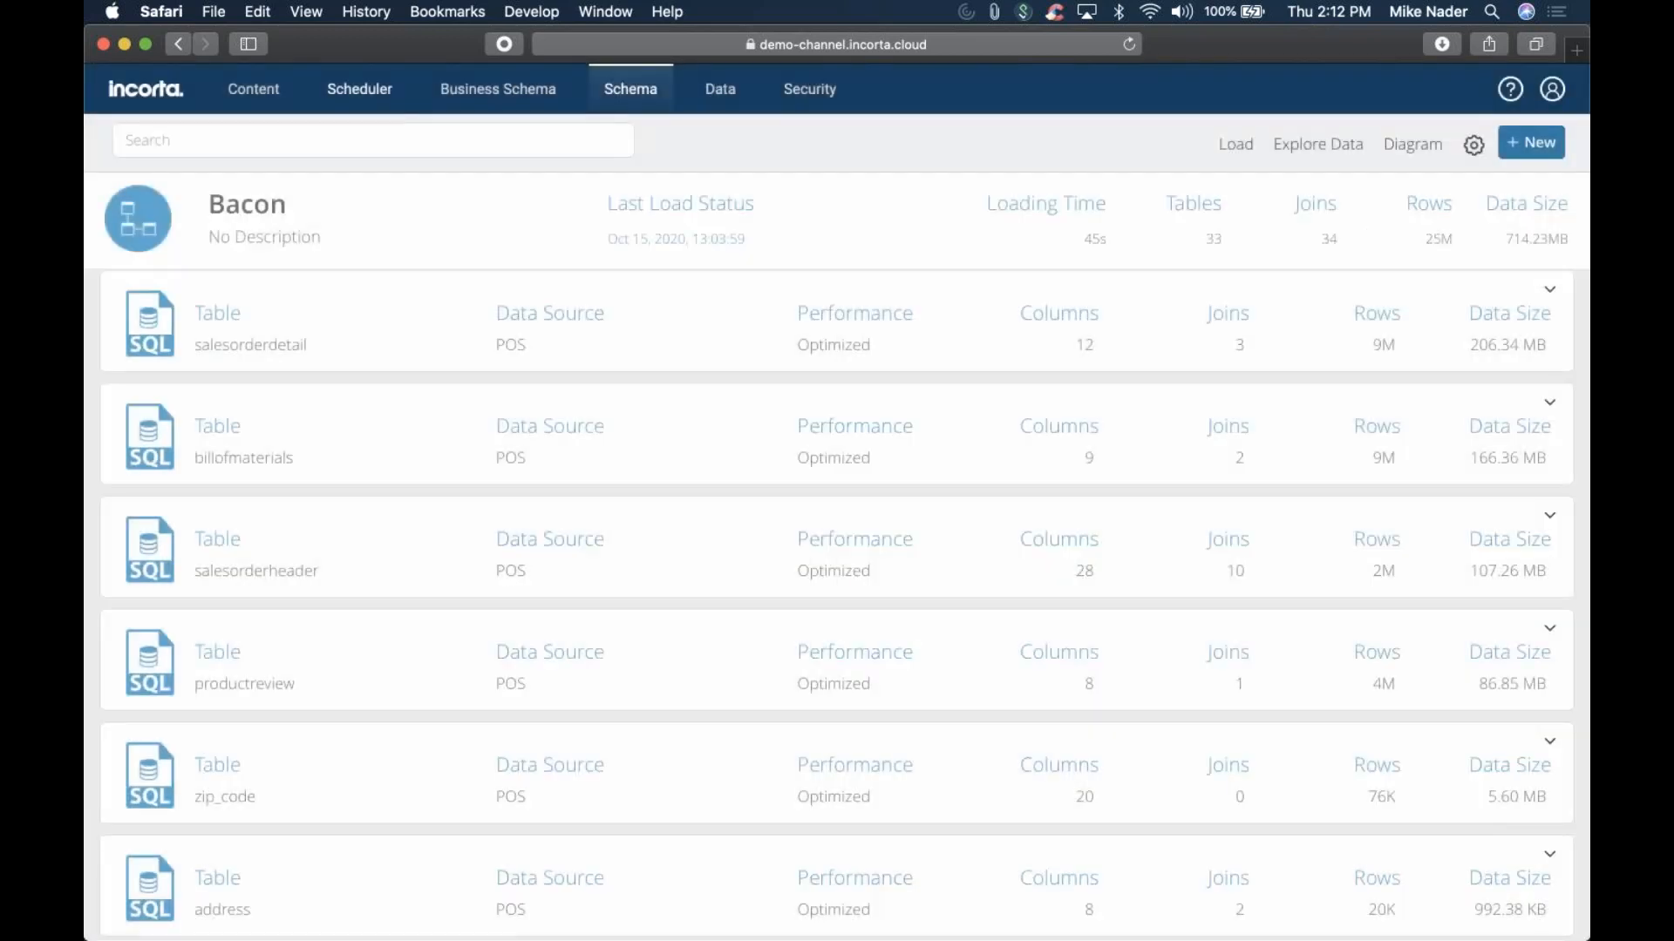
# View the schema loads and data notifications in the Scheduler
pyautogui.click(359, 88)
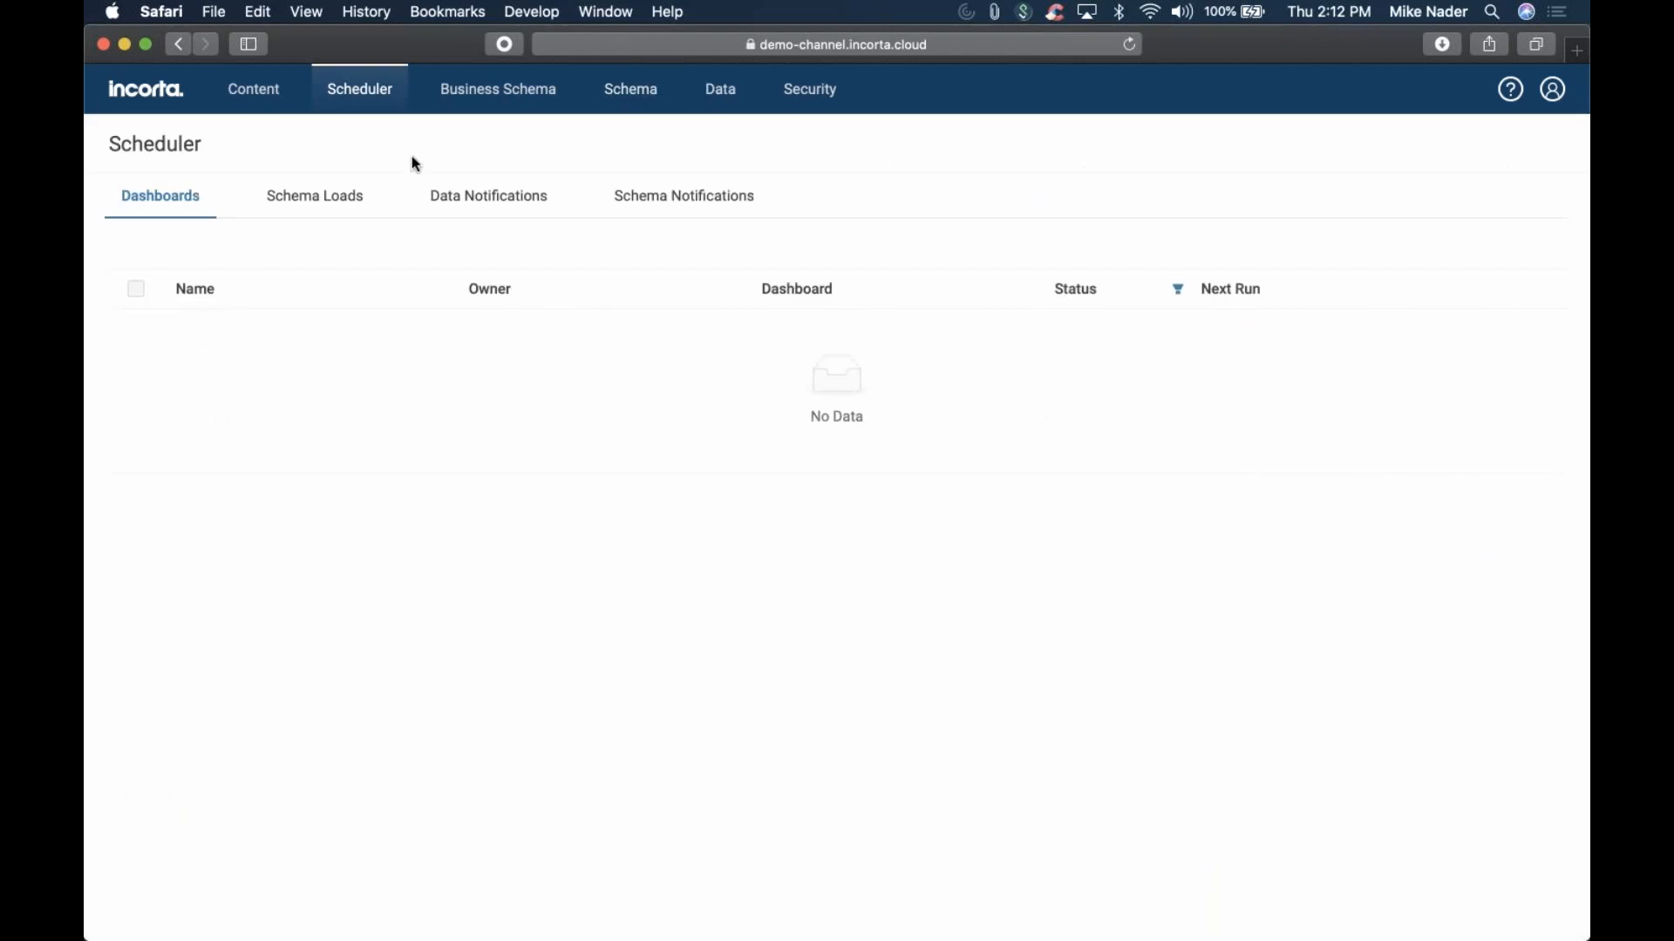
pyautogui.click(316, 201)
pyautogui.click(488, 197)
# Try creating a data notification named Sample, and cancel it
pyautogui.click(1532, 144)
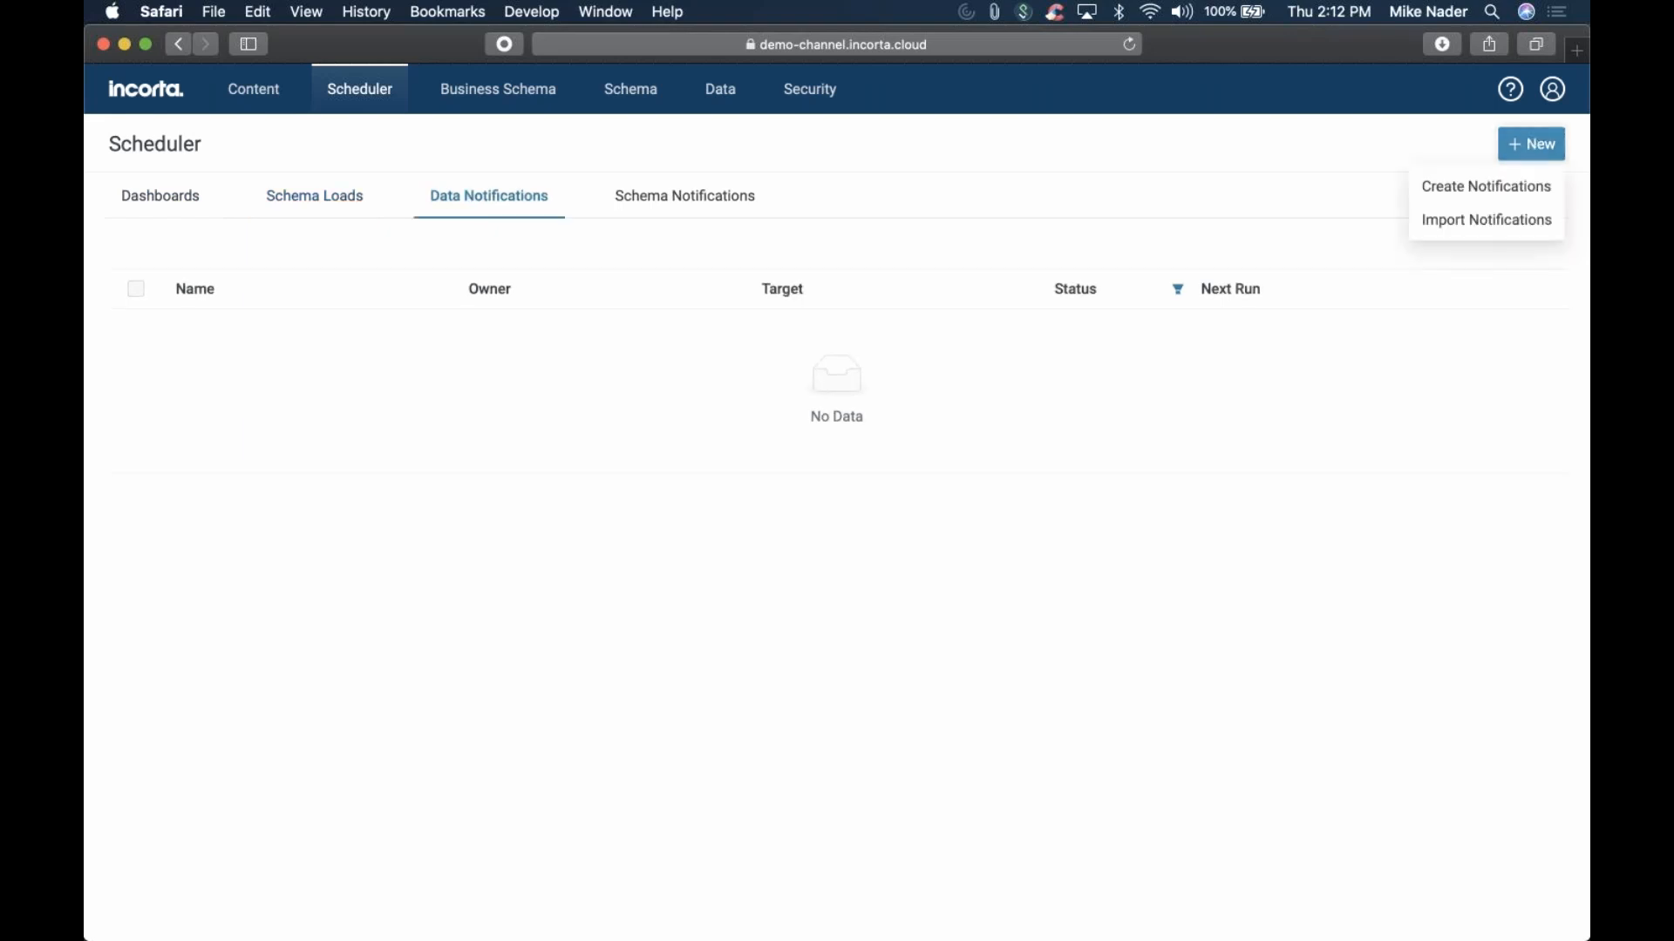
pyautogui.click(1480, 195)
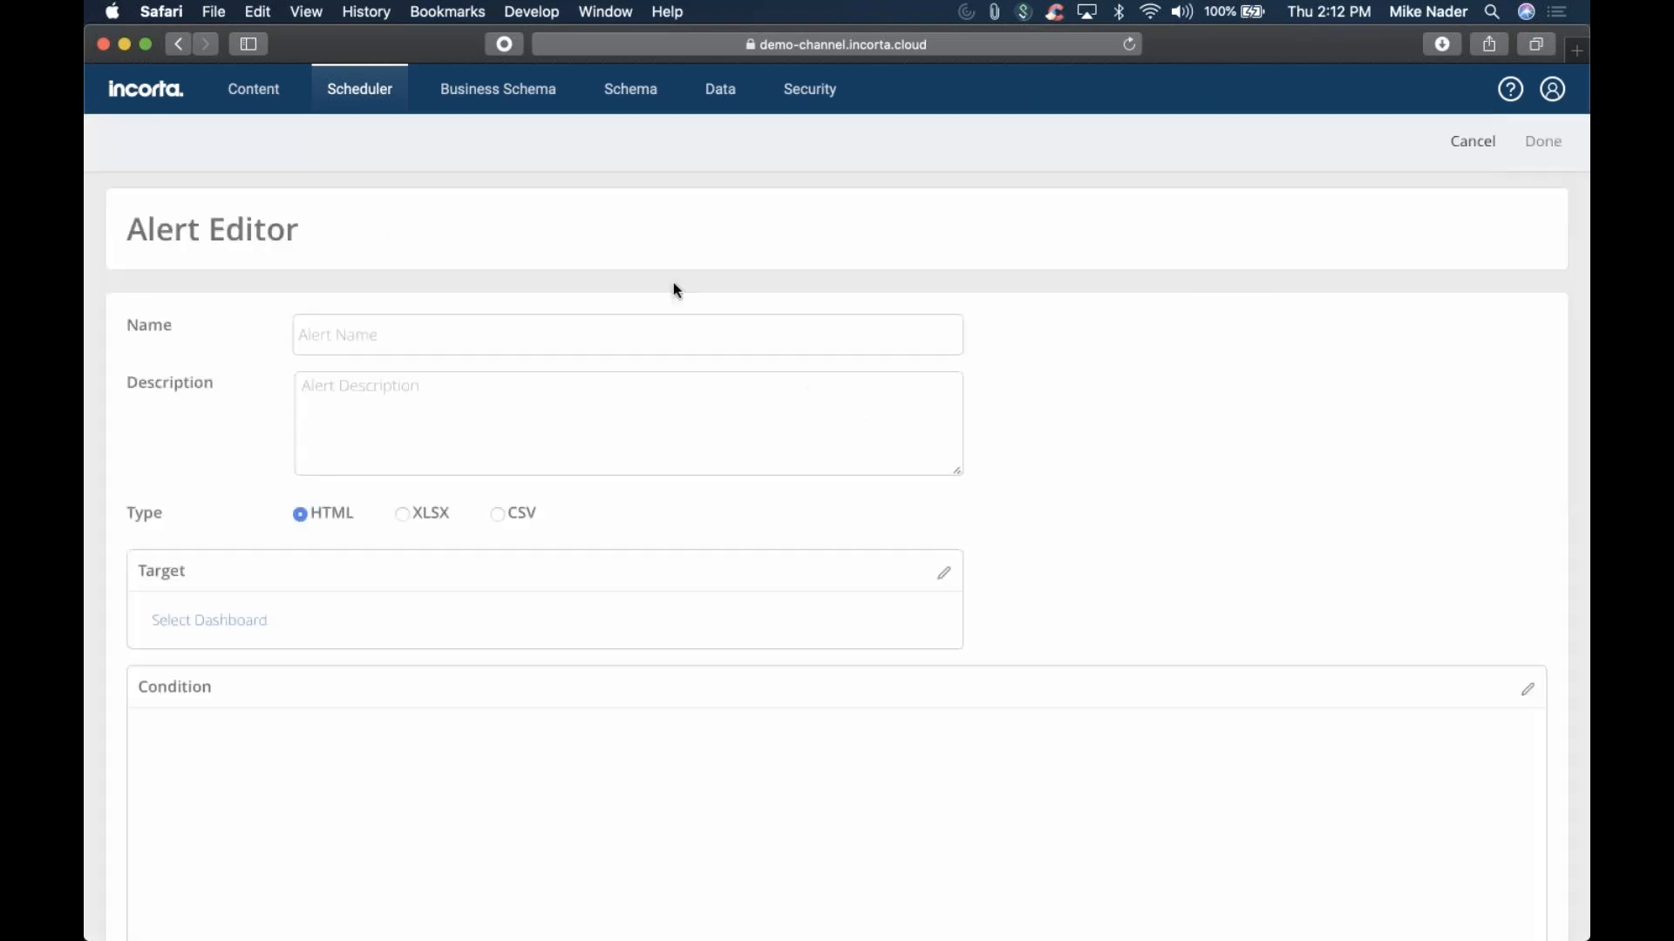
pyautogui.click(471, 342)
pyautogui.write('Sample')
pyautogui.click(1470, 145)
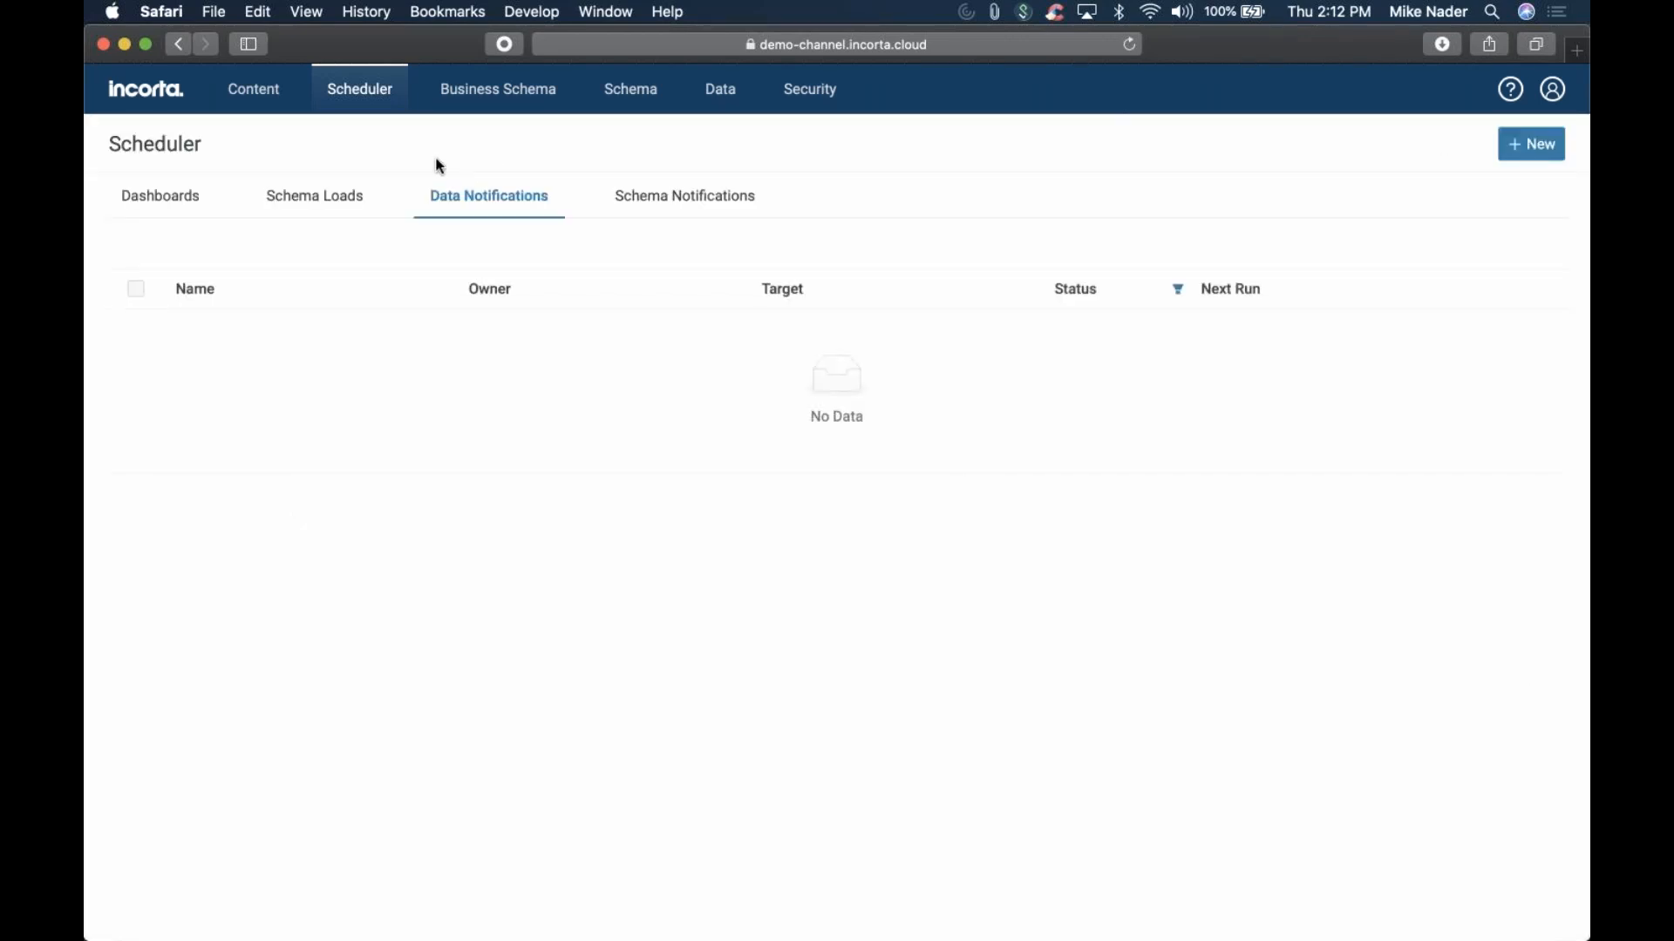
# Open the Bacon_mnader Dashboard and view its sharing and delivery options
pyautogui.click(251, 96)
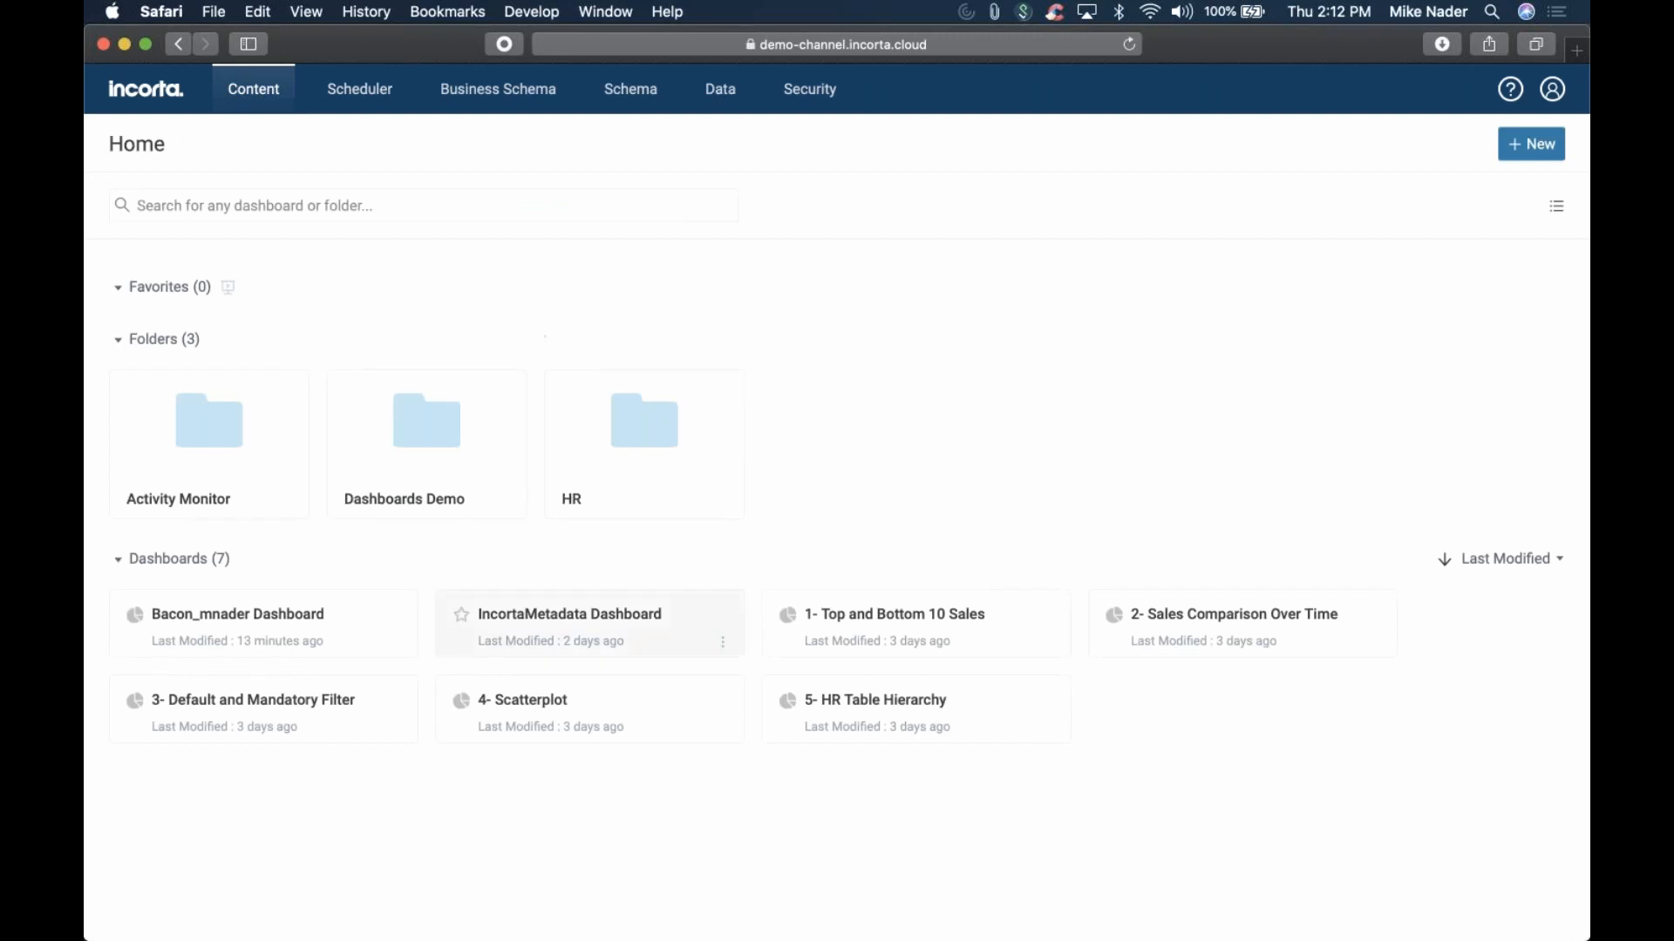
pyautogui.click(366, 626)
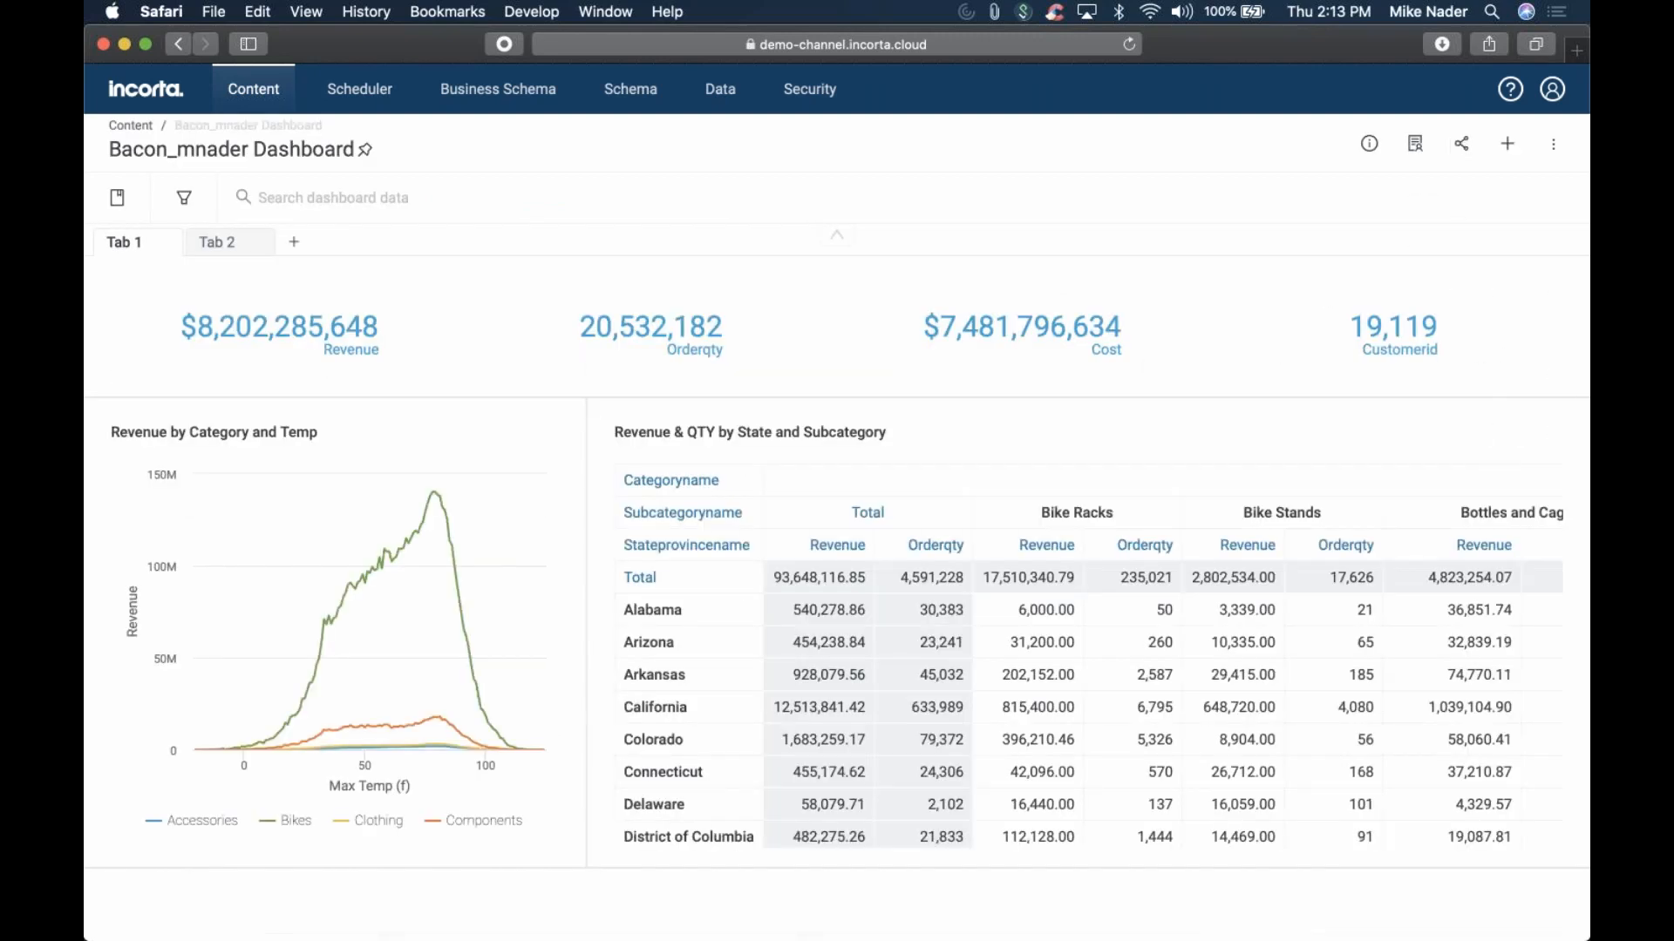
pyautogui.click(1463, 155)
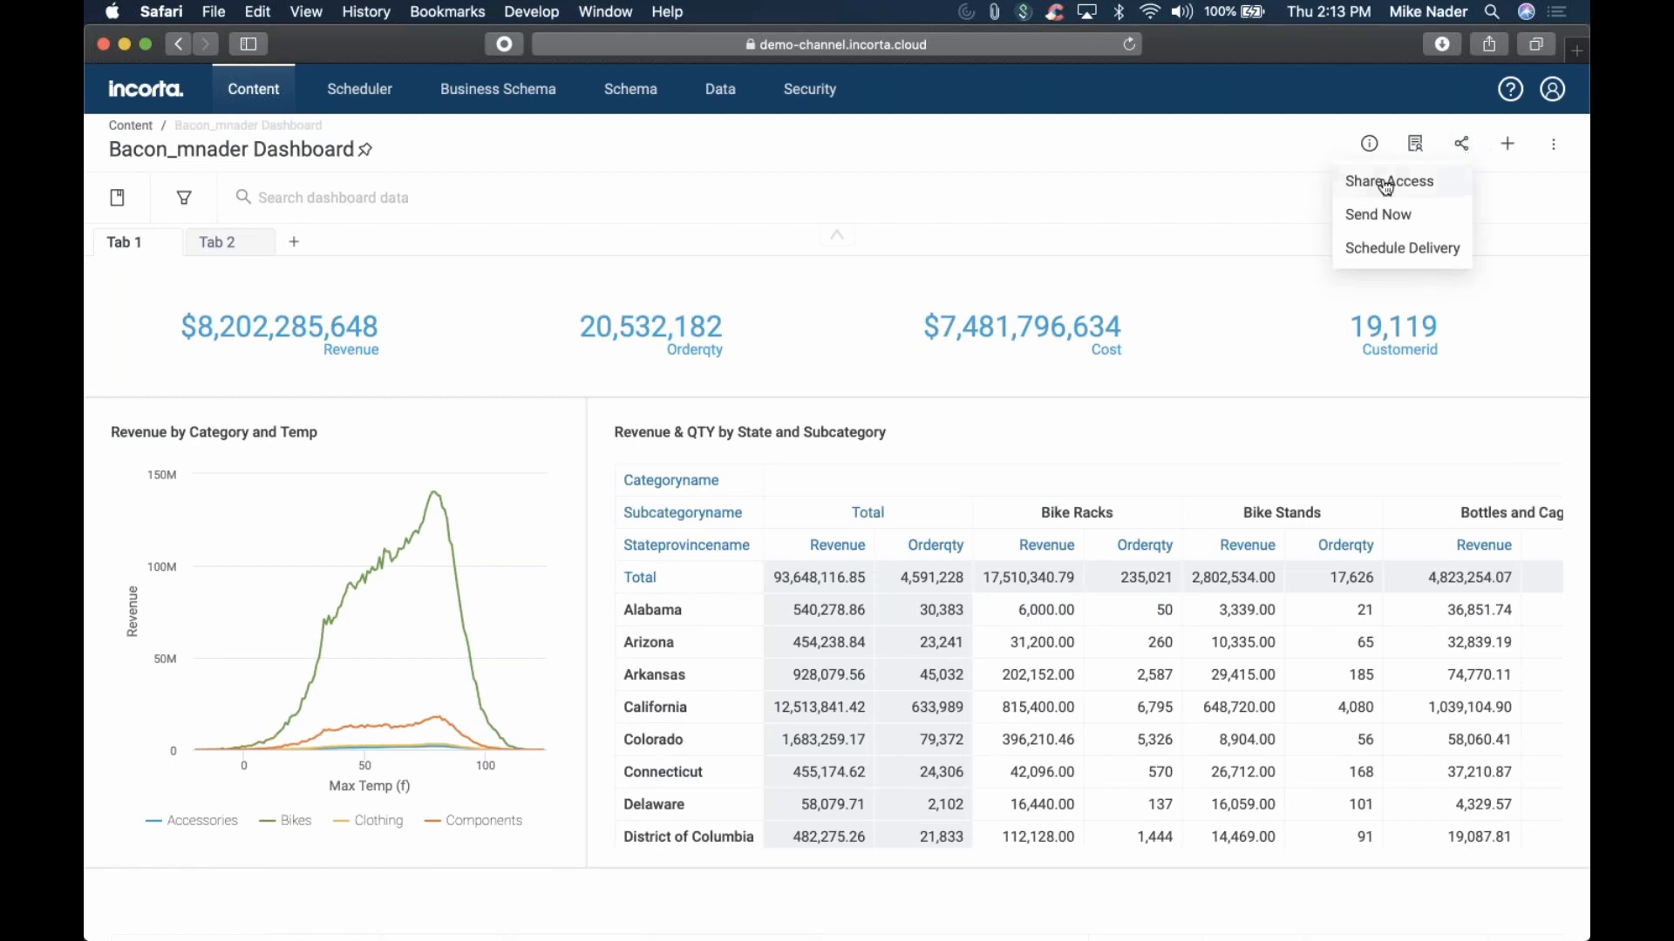
pyautogui.click(1264, 148)
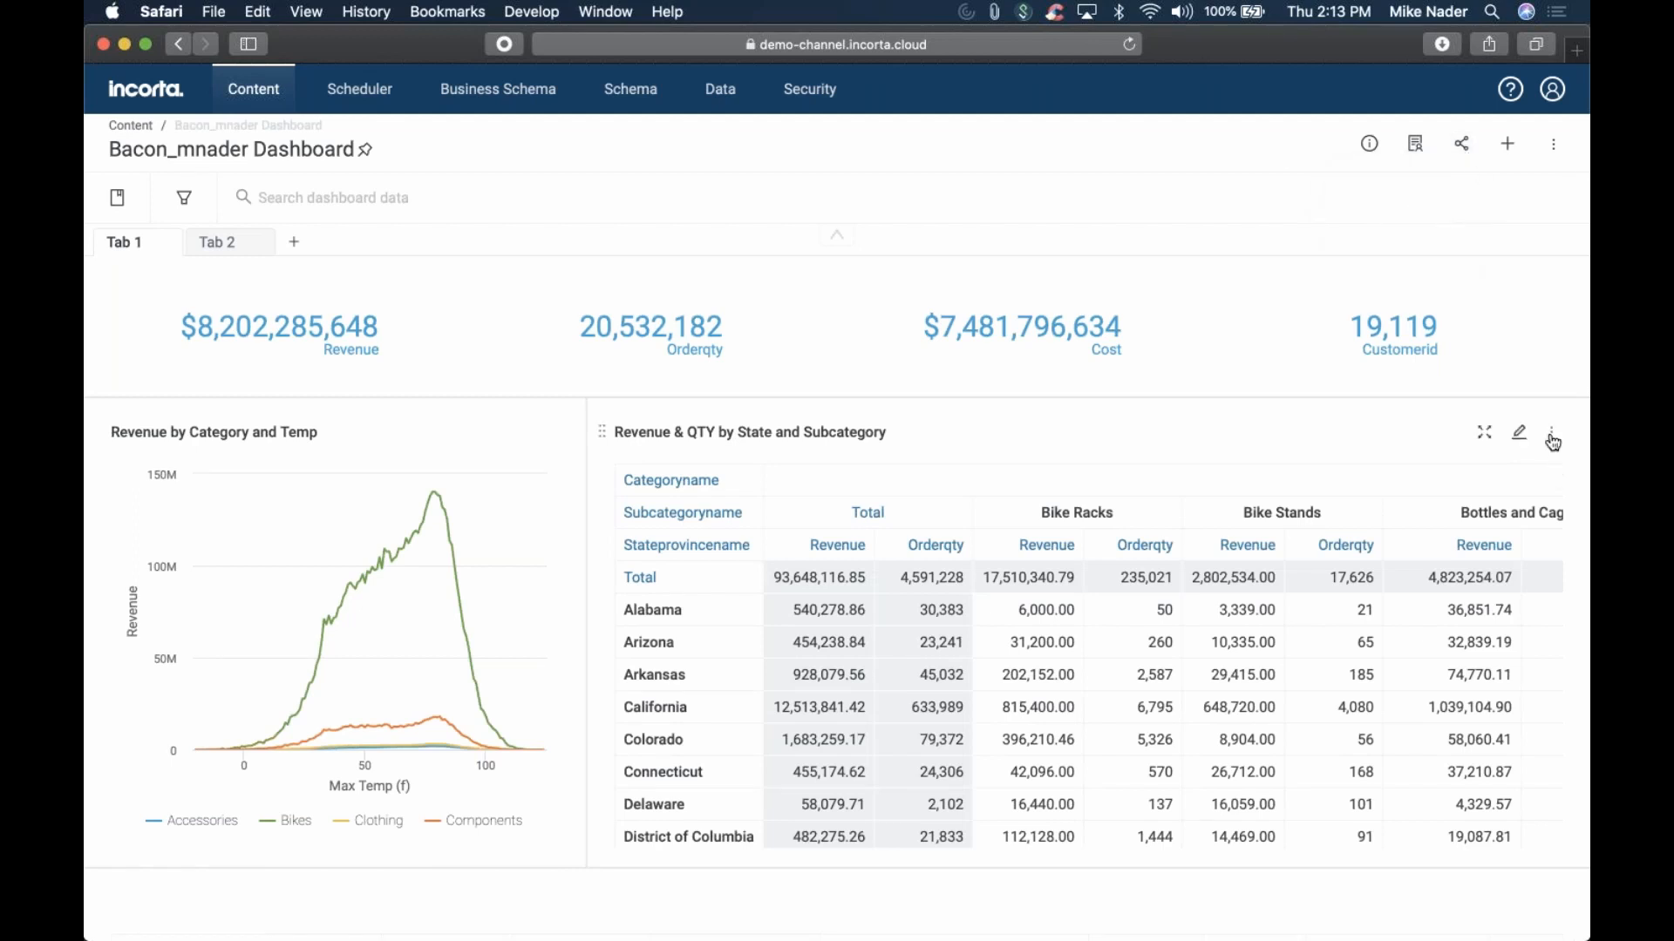
# View the data alert condition editor for the Revenue & QTY by State and Subcategory insight, and exit without saving
pyautogui.click(1553, 436)
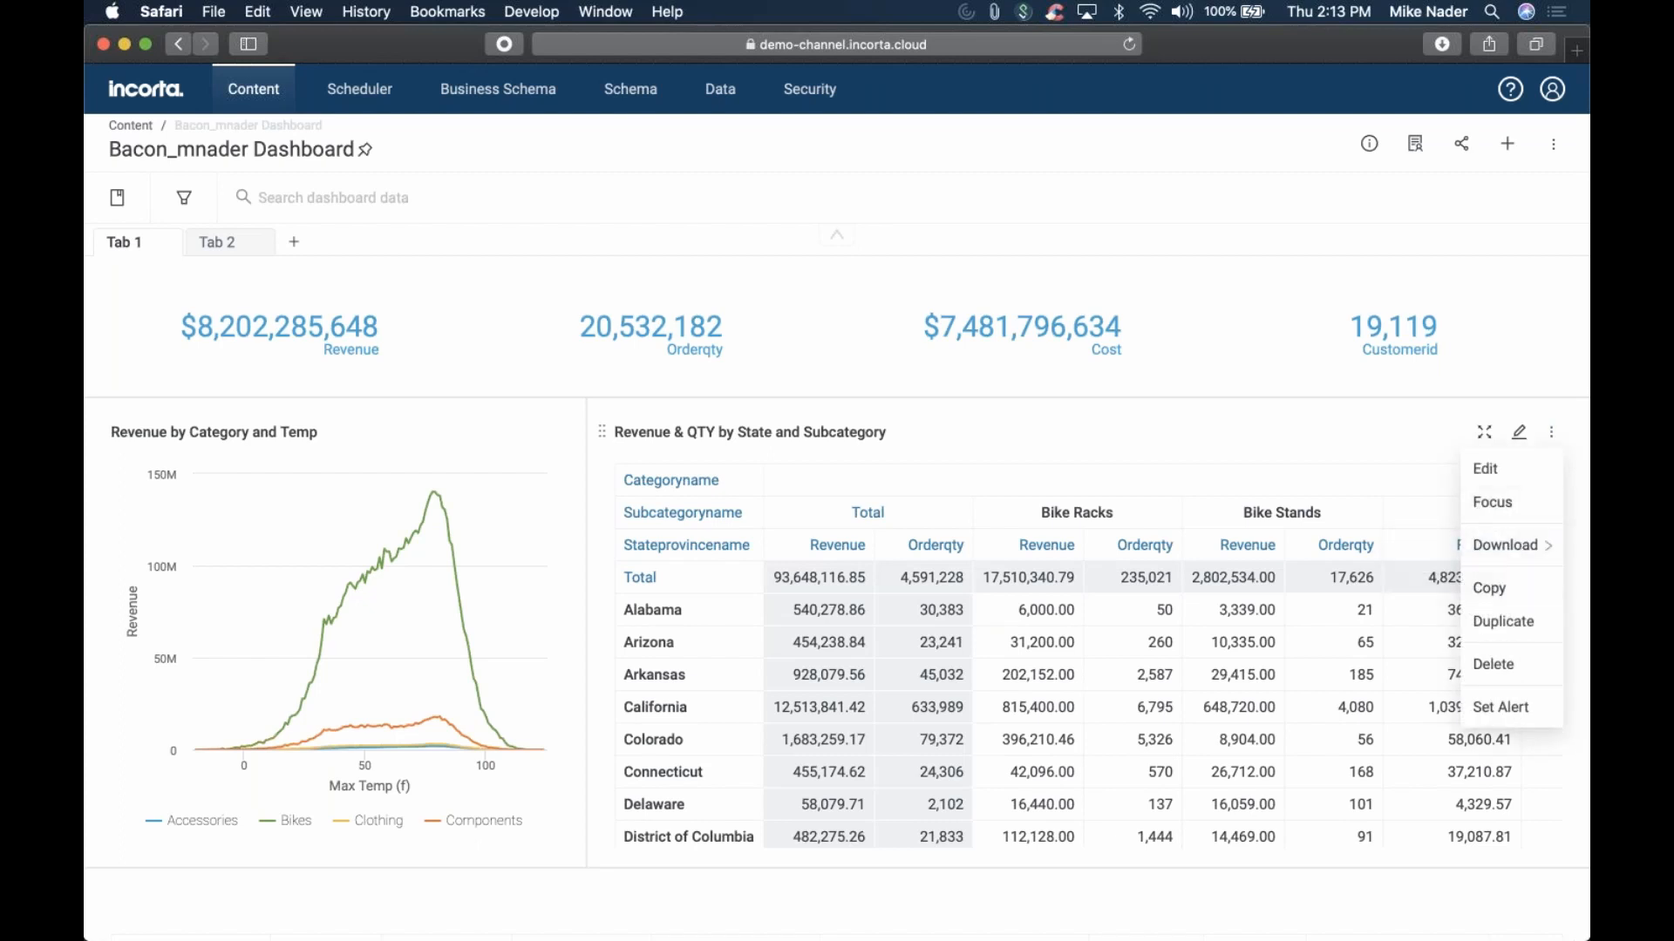
pyautogui.click(1499, 709)
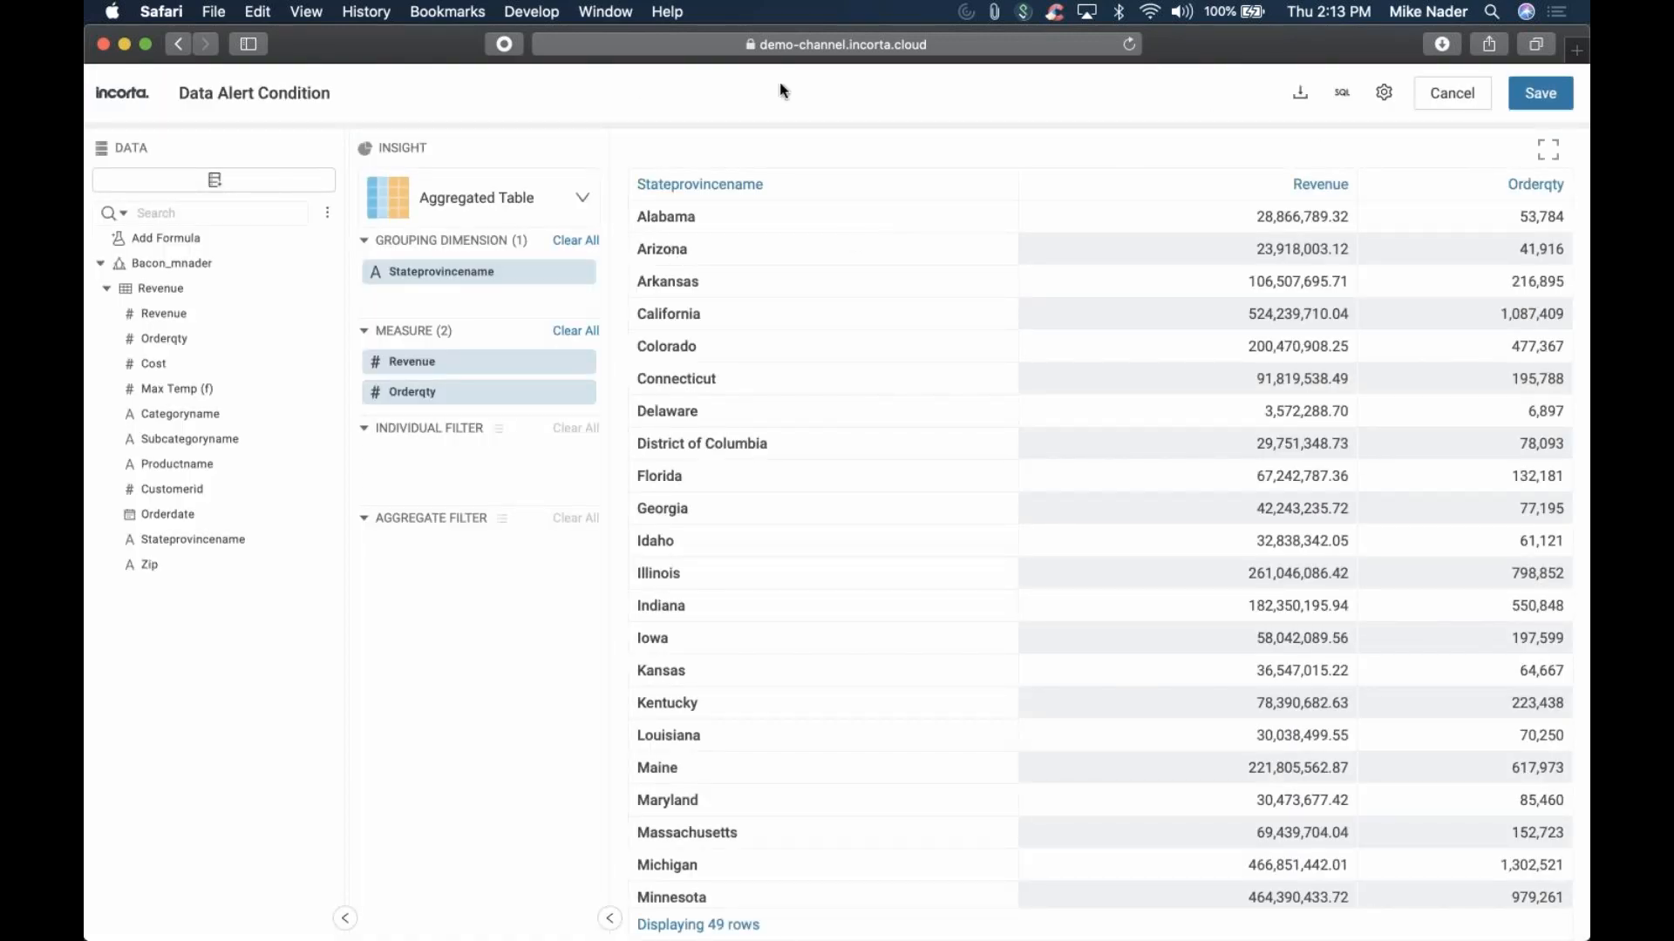
pyautogui.click(1467, 108)
pyautogui.click(1467, 108)
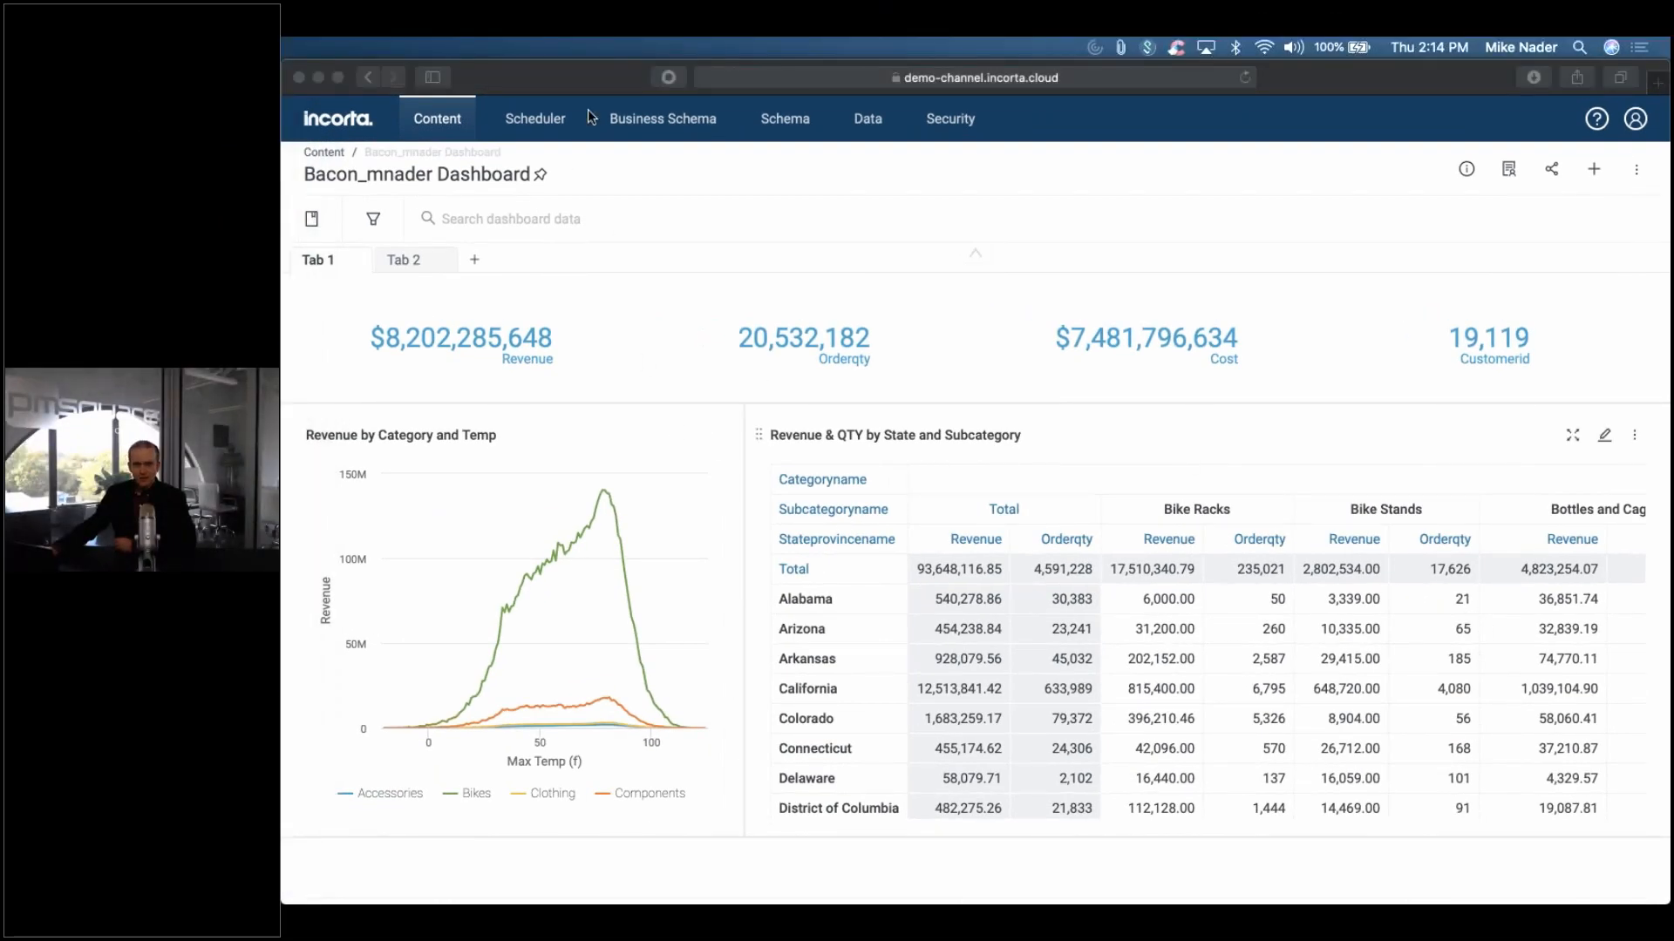
pyautogui.moveTo(280, 609)
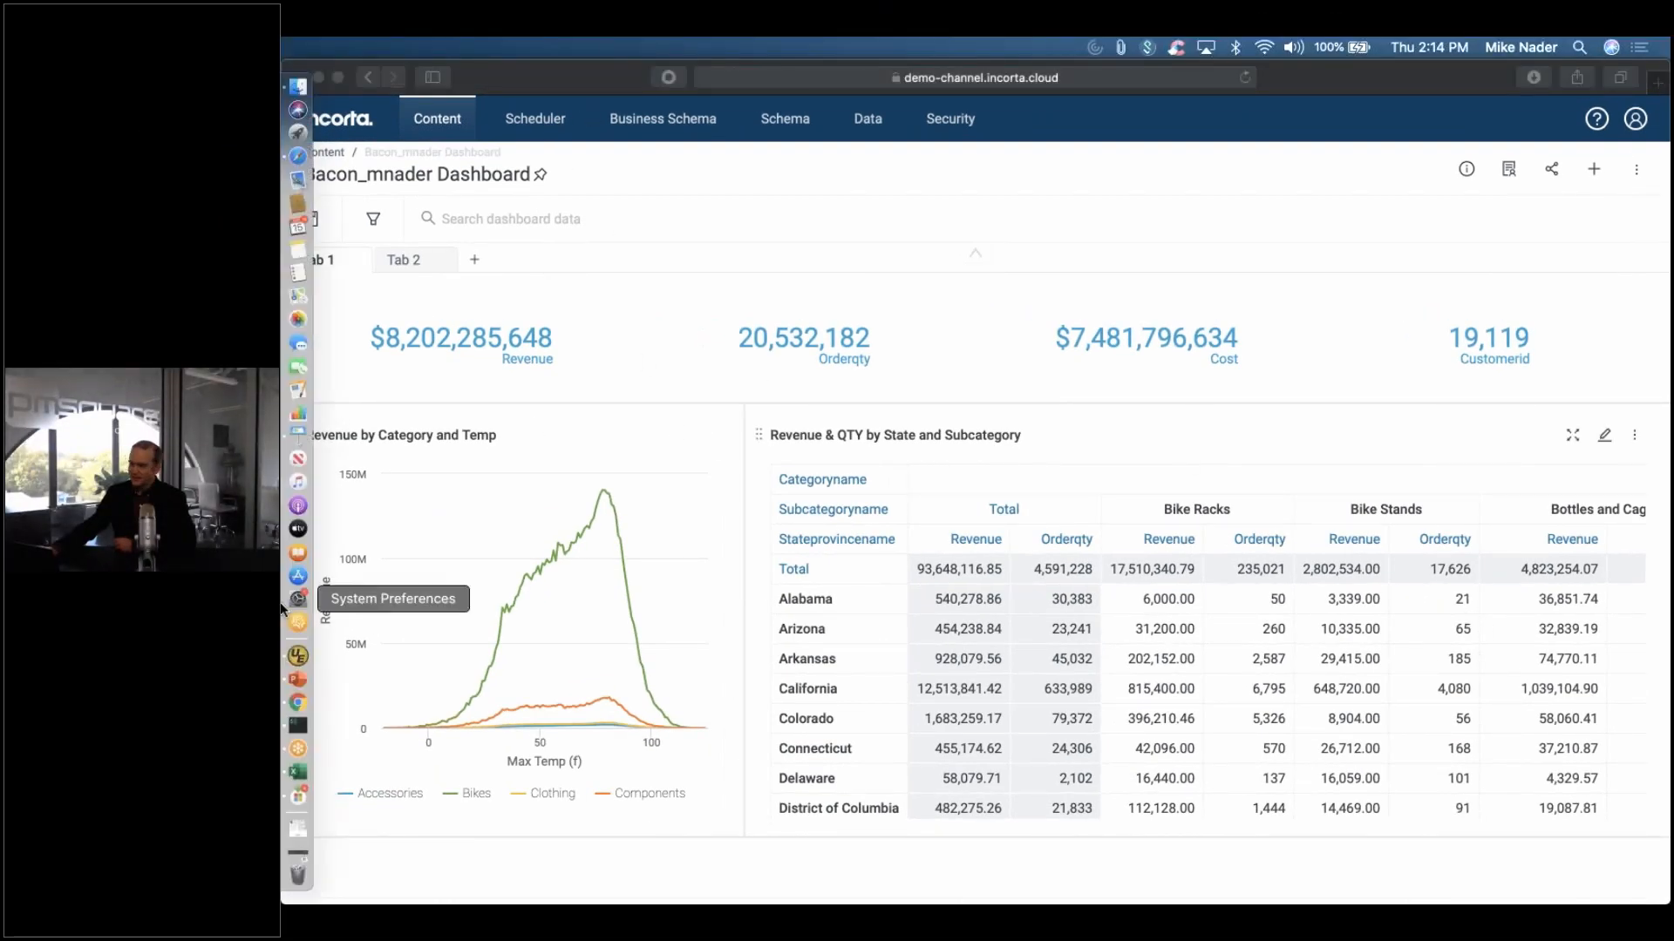
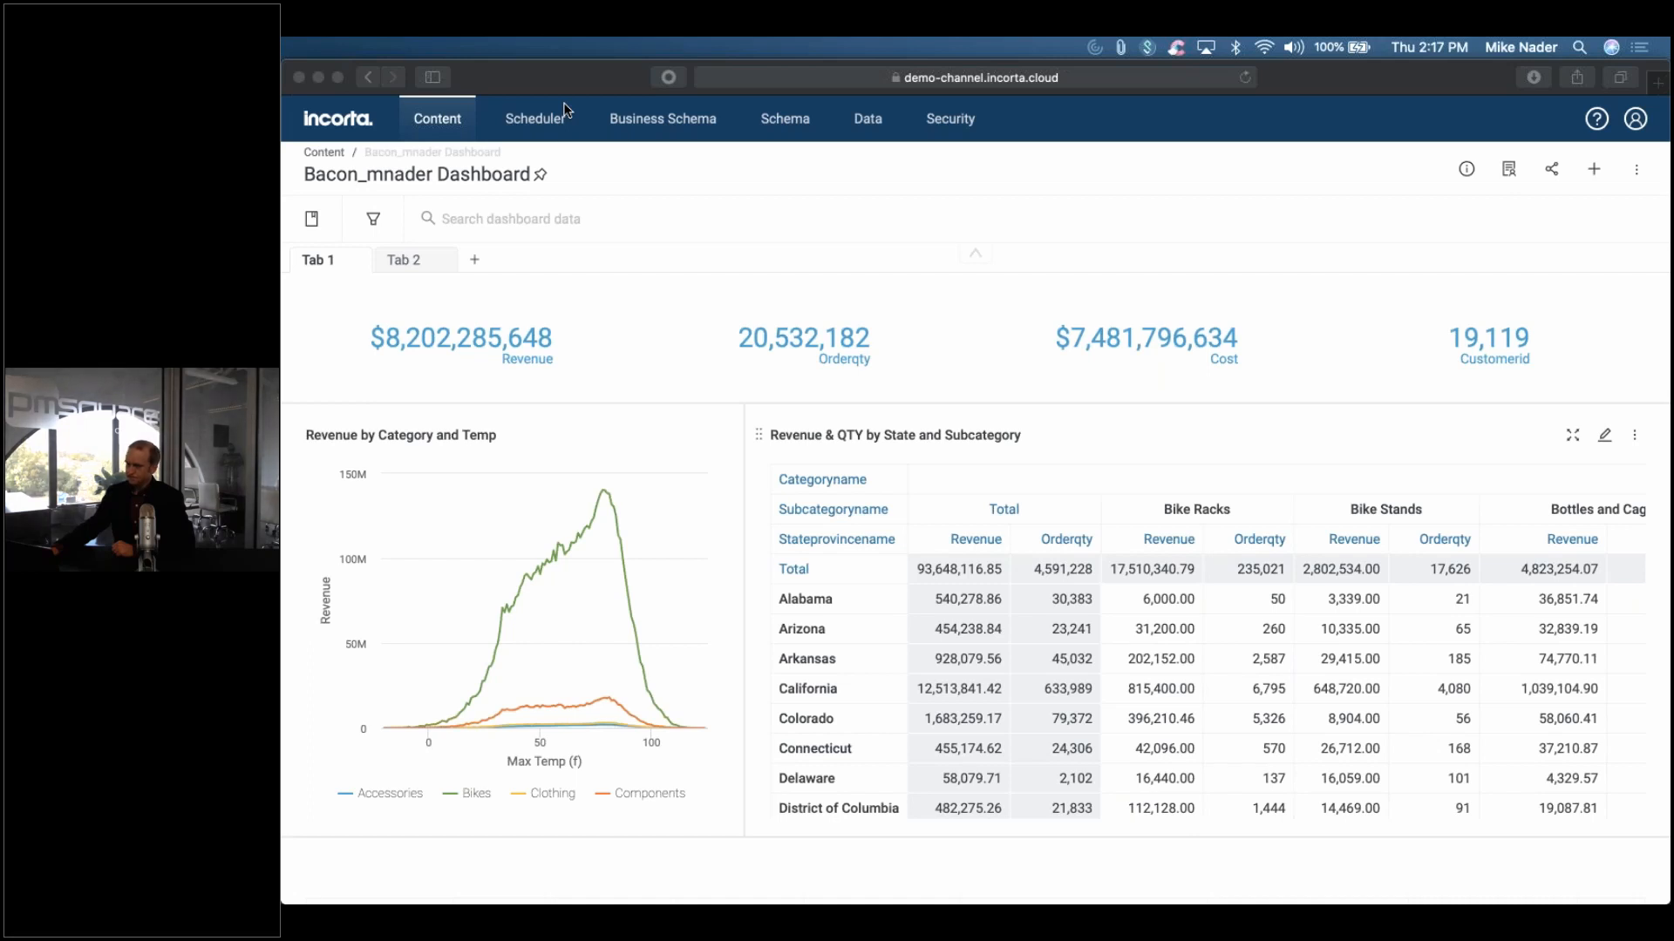
pyautogui.click(1028, 197)
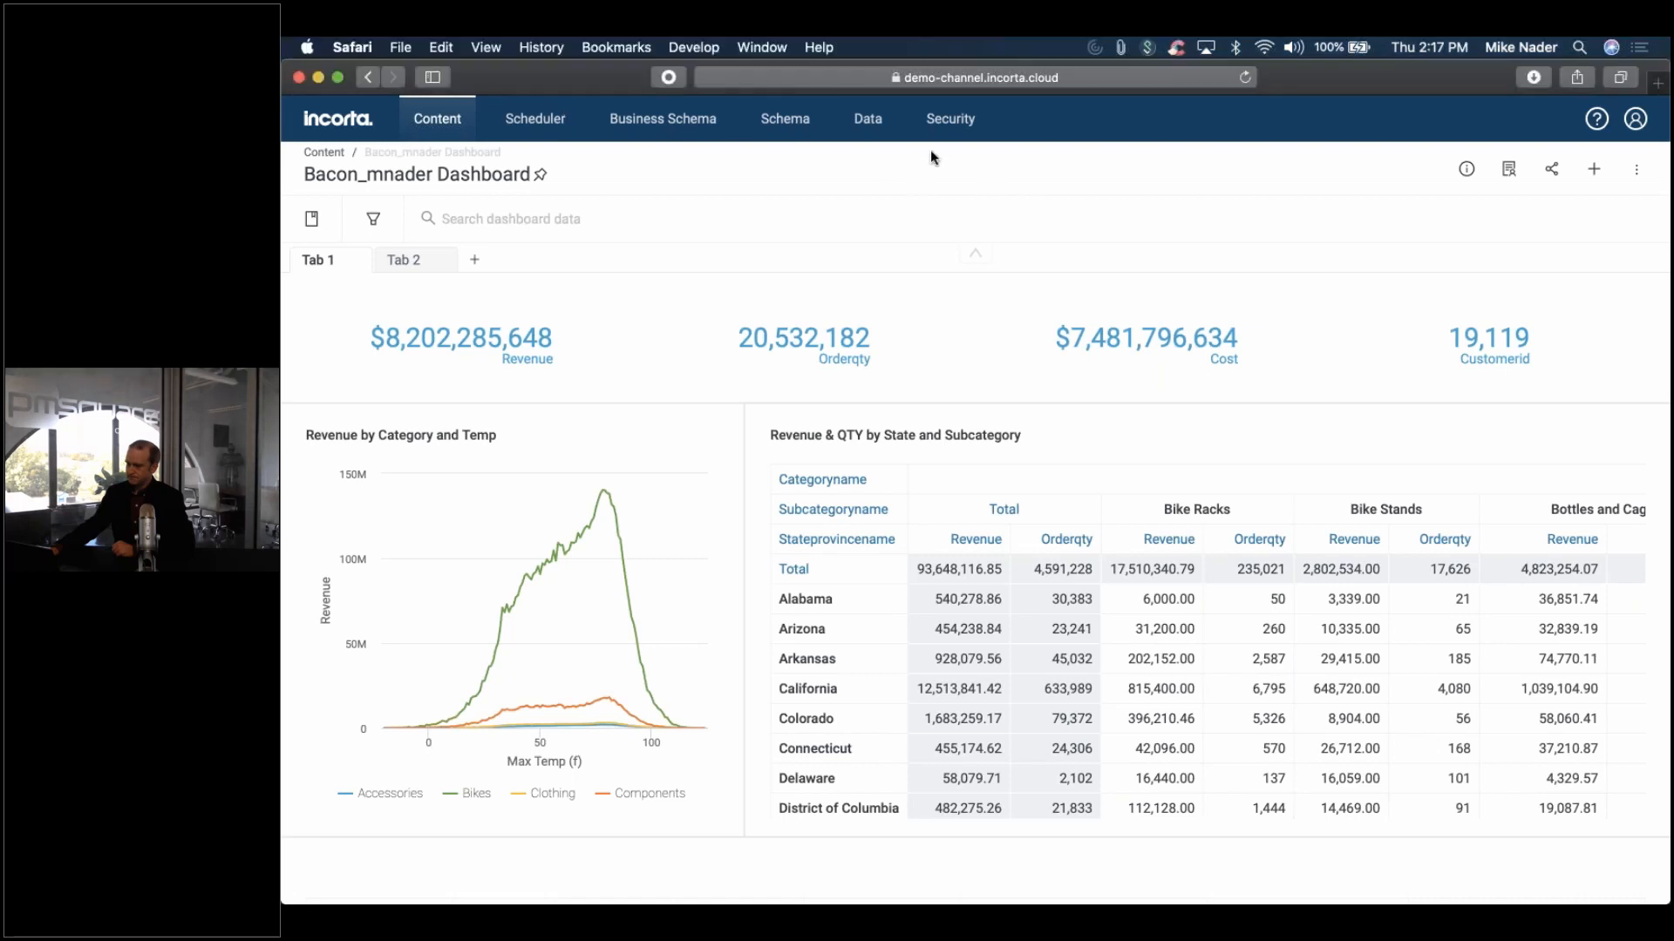
# Examine the database and application connectors available for a new external data source, and close the list
pyautogui.click(867, 122)
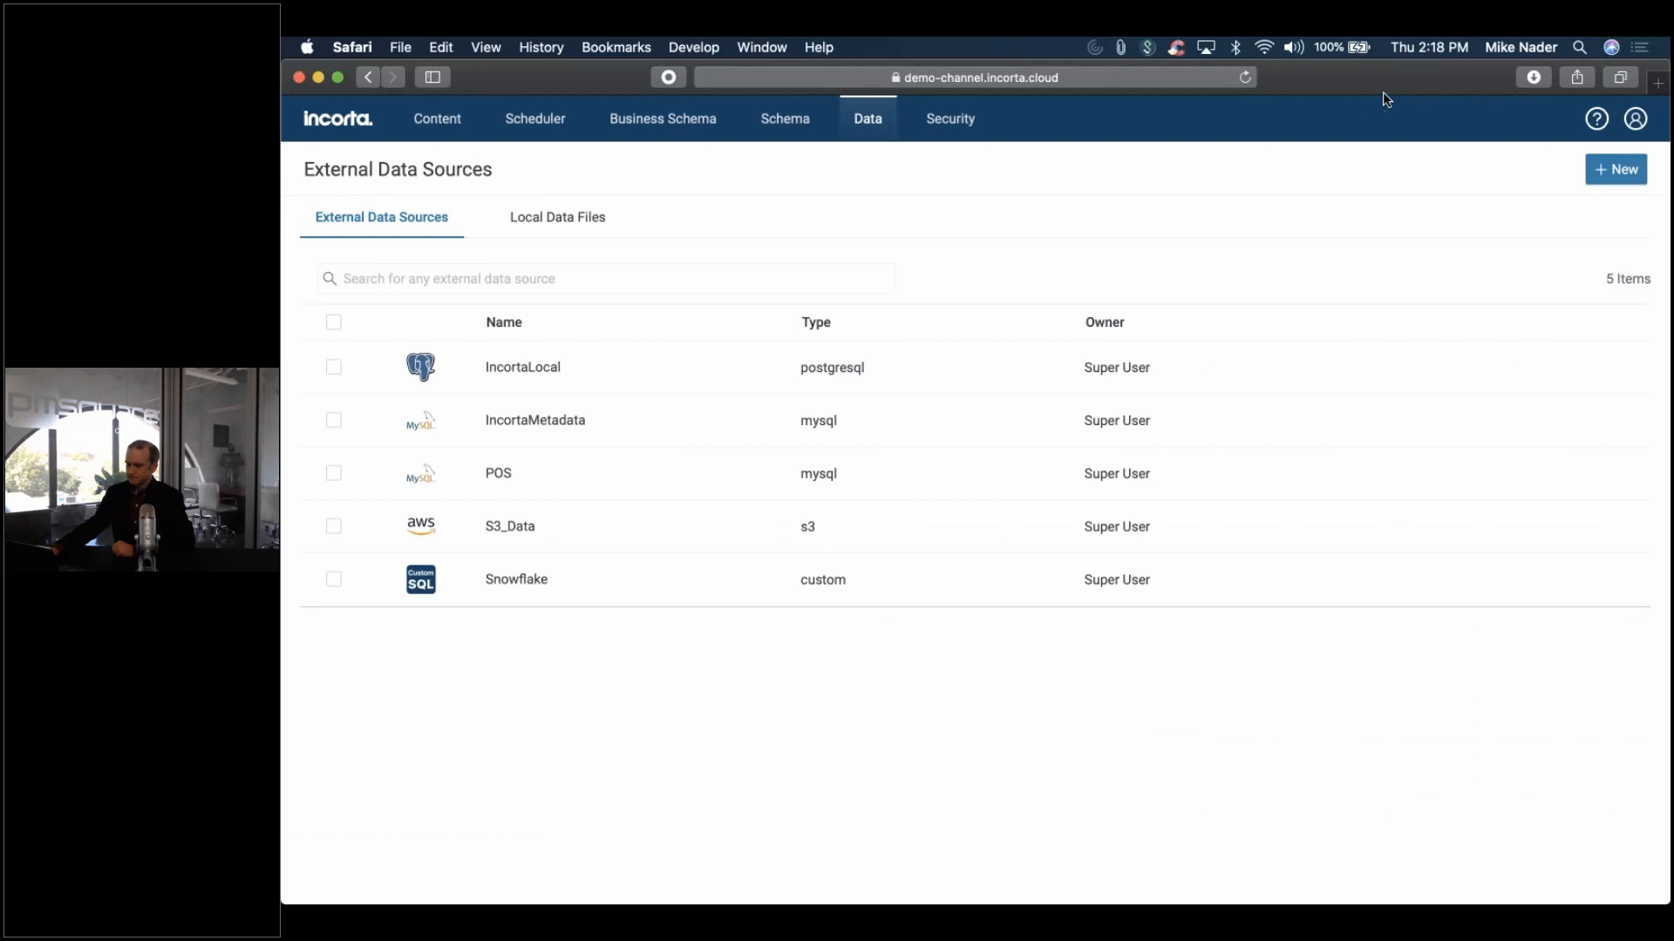
pyautogui.click(1629, 178)
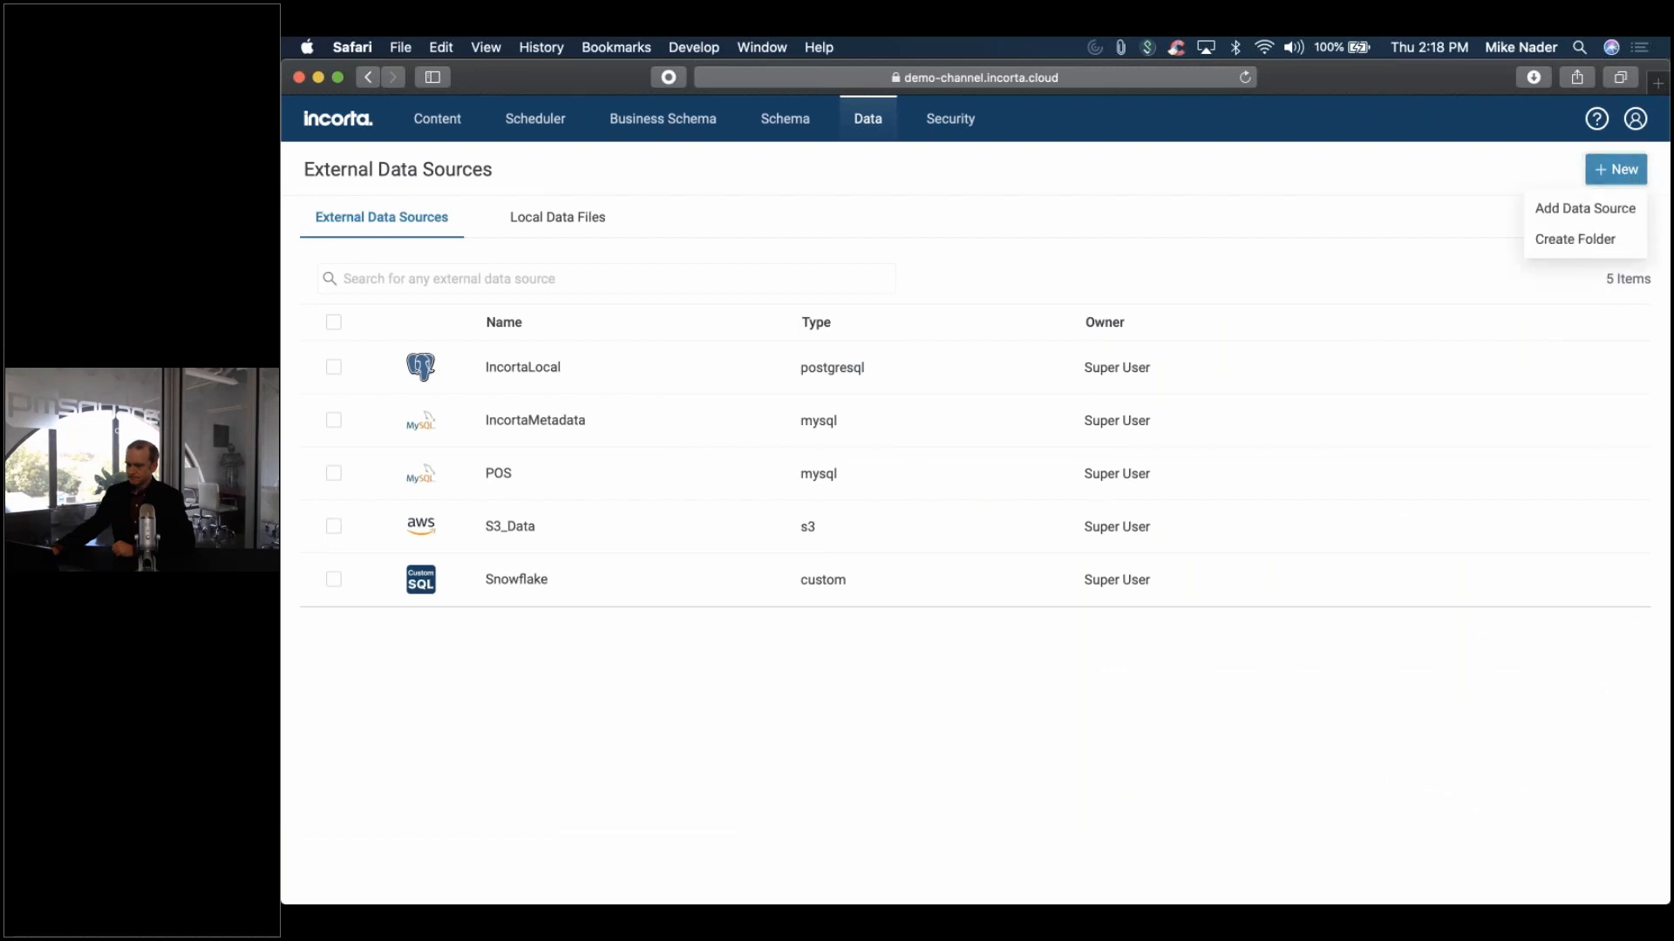
pyautogui.click(1575, 225)
pyautogui.scroll(-5, 975, 541)
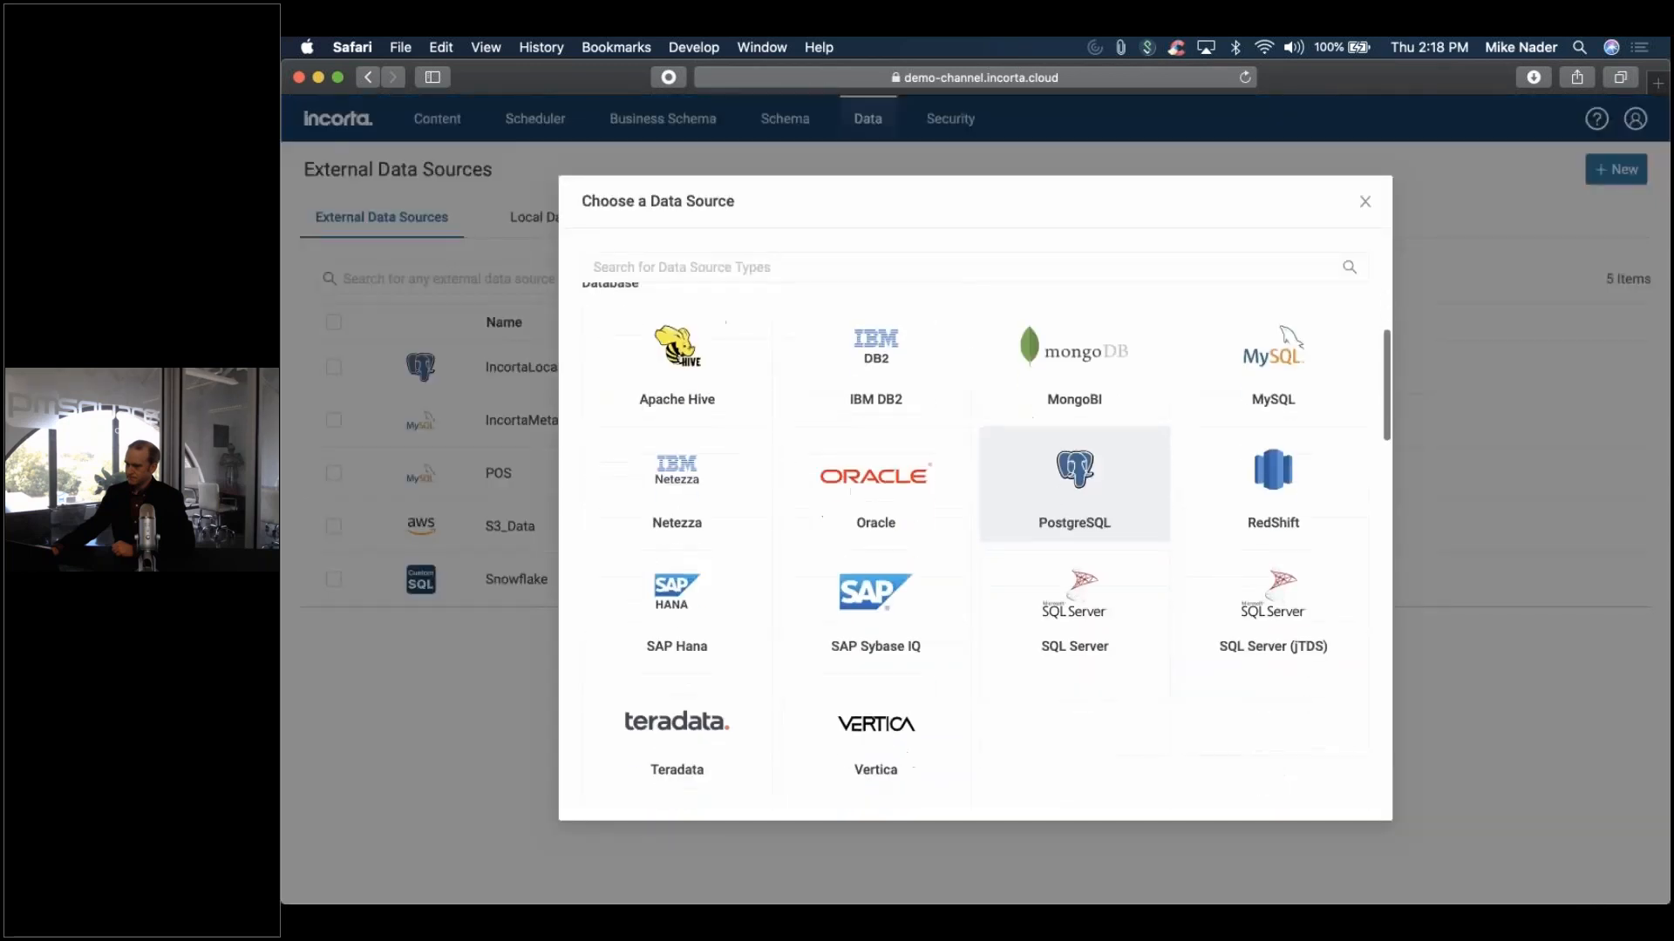
pyautogui.scroll(-4, 895, 535)
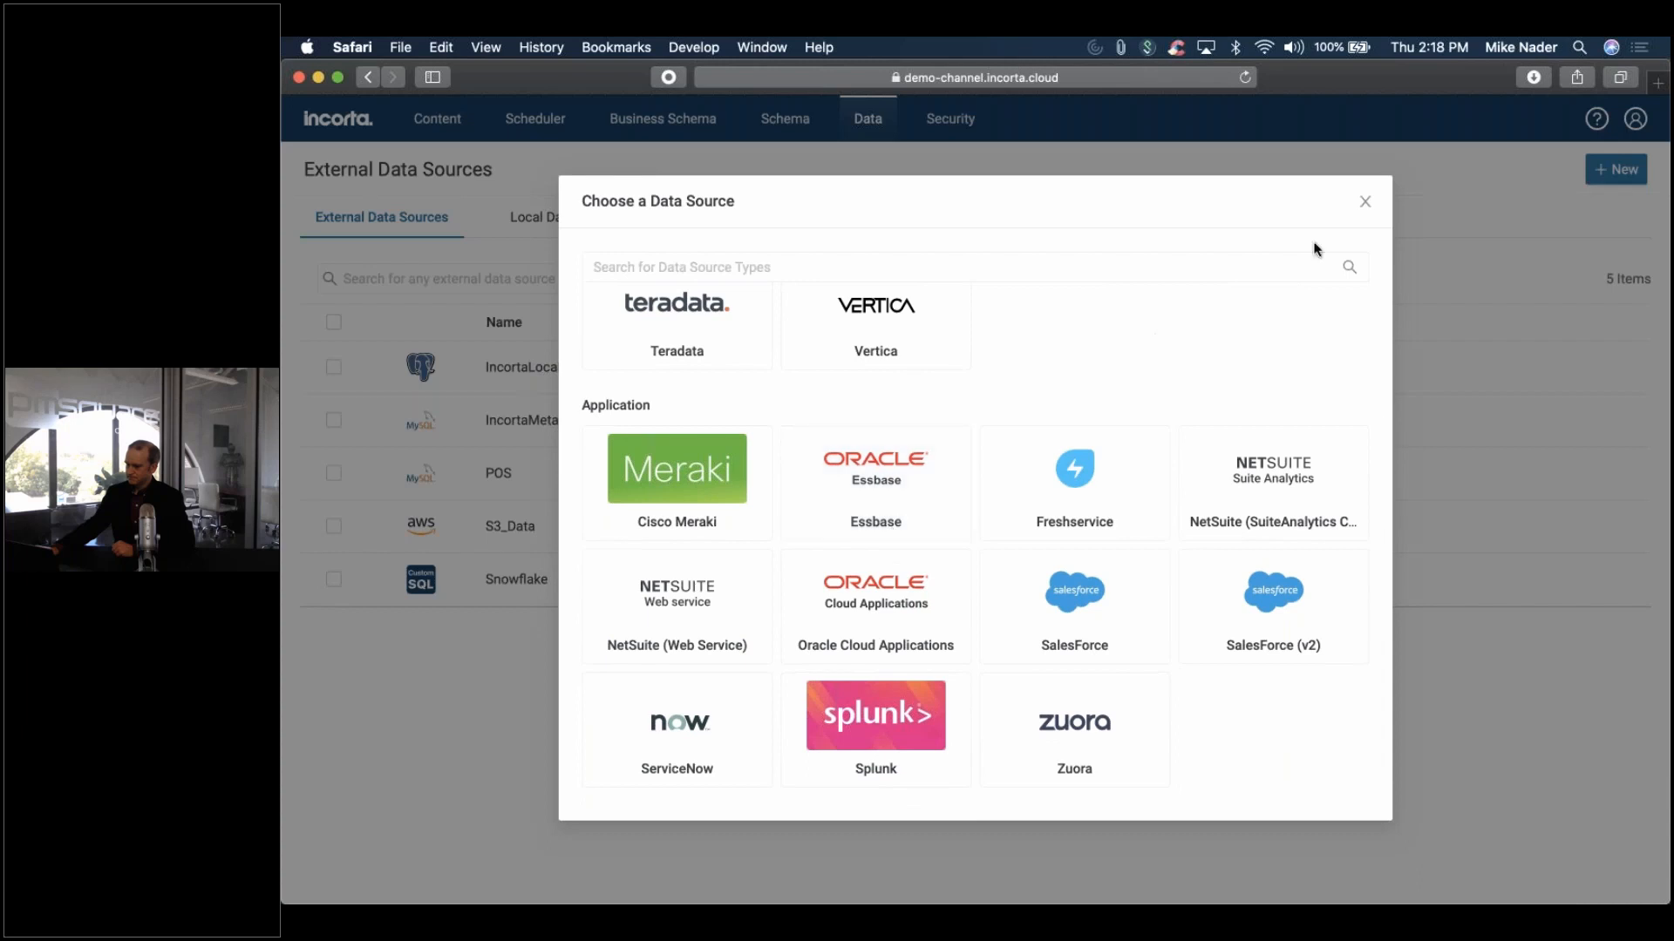
pyautogui.click(1366, 203)
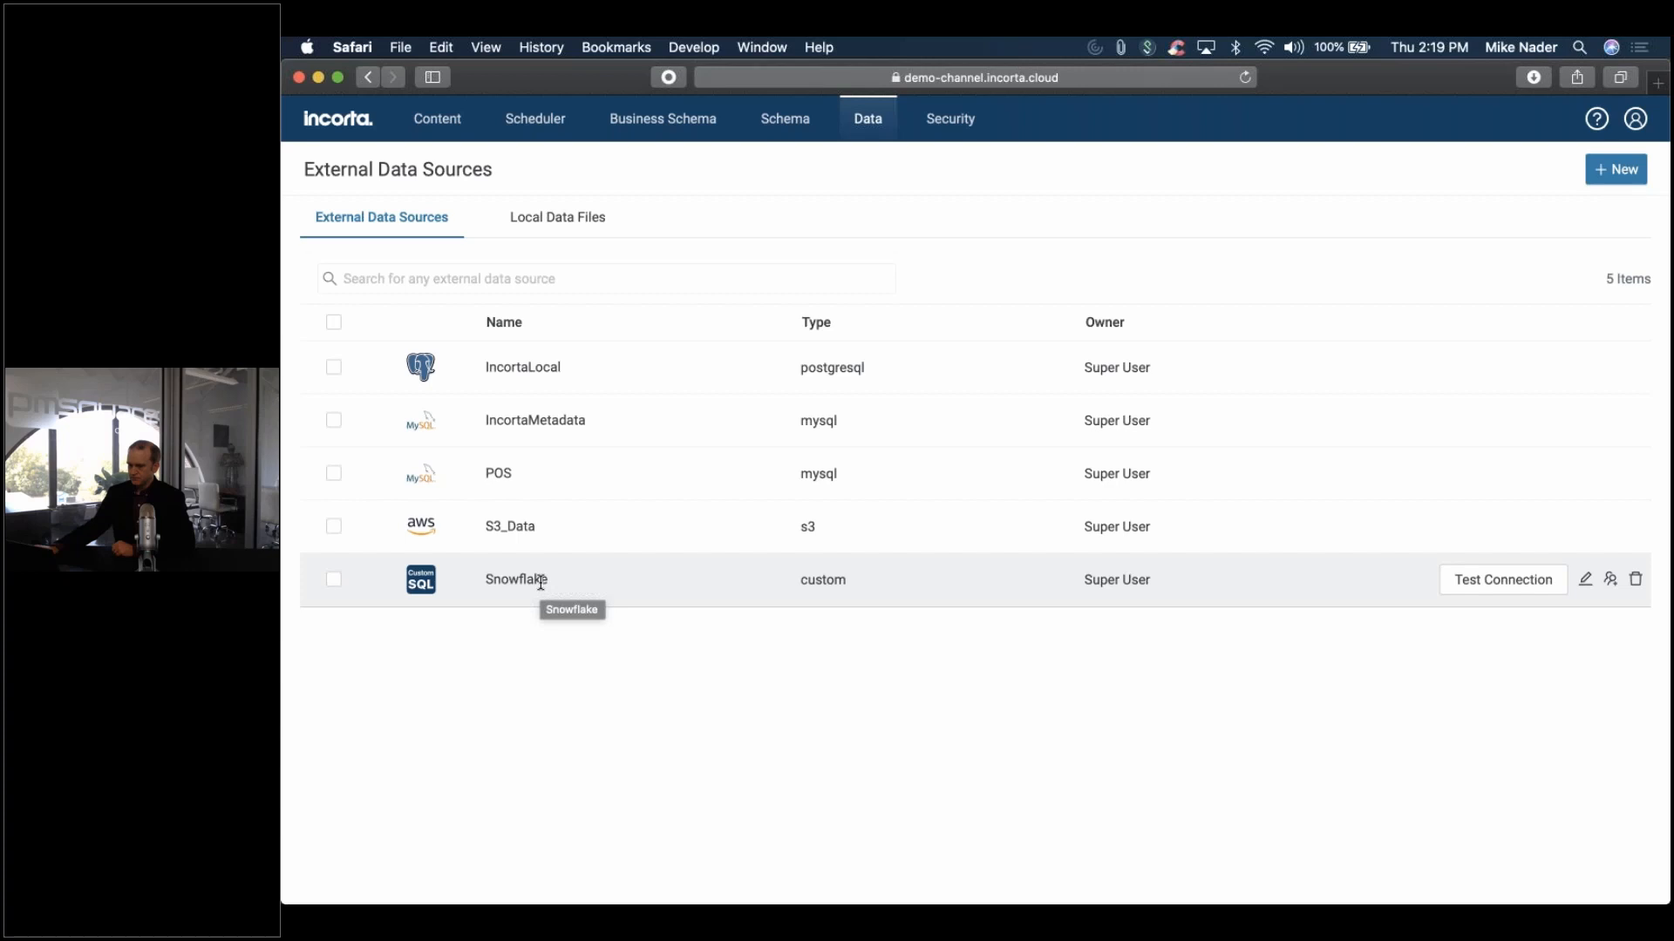
pyautogui.press('super+Tab')
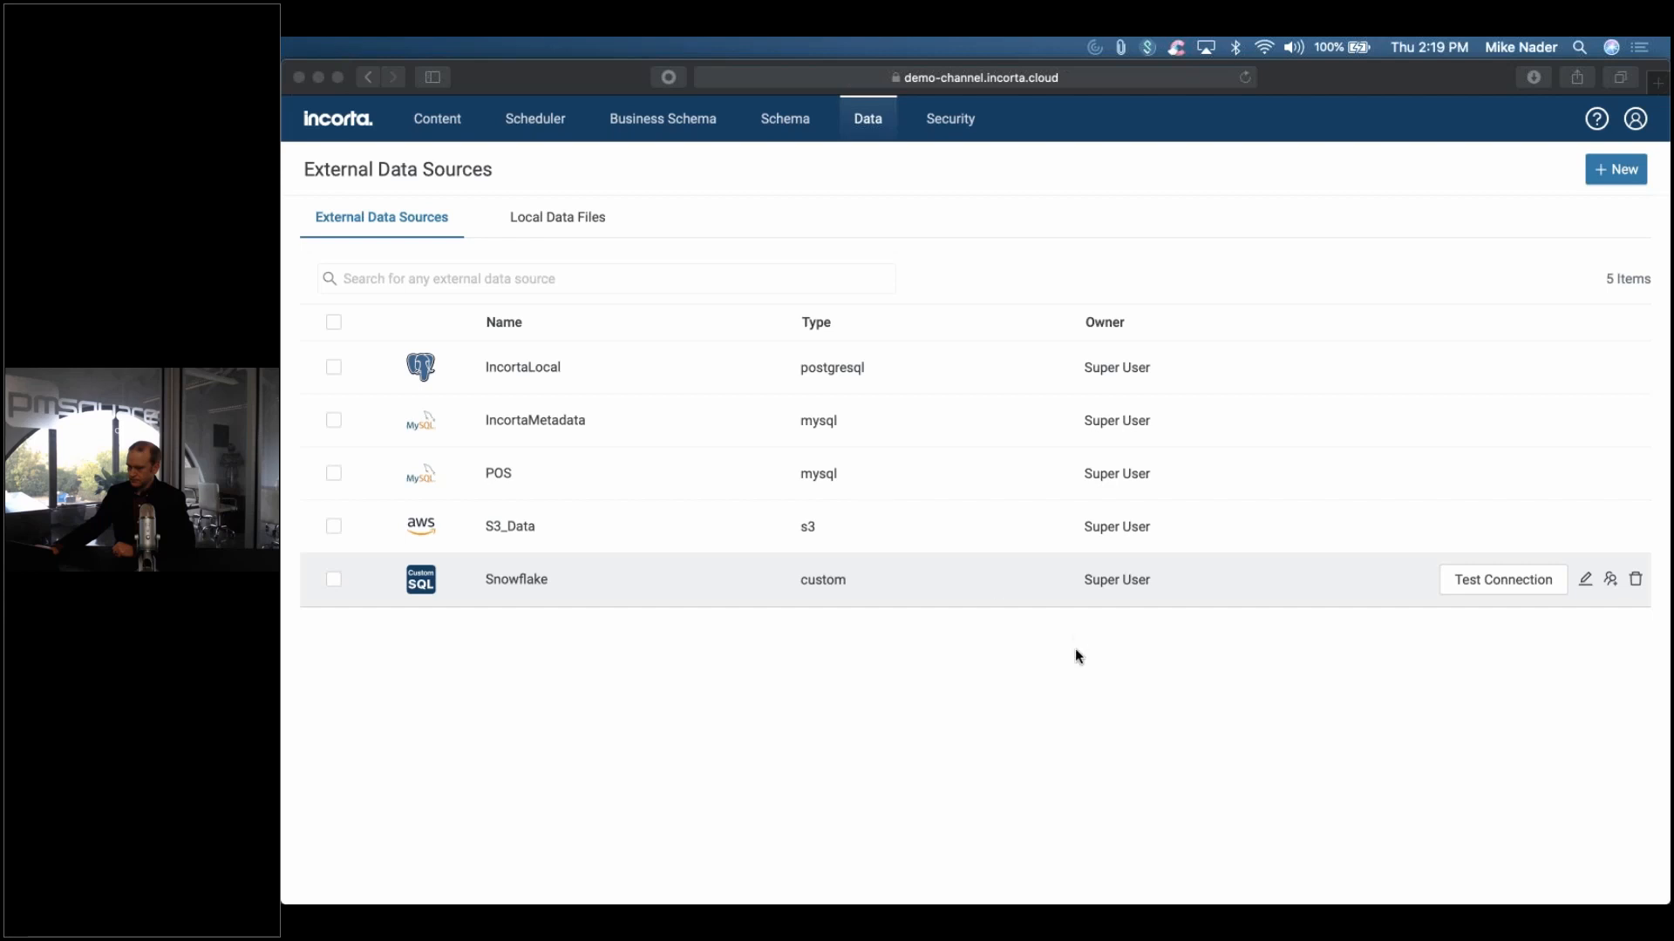
pyautogui.click(1105, 683)
# Examine the whole catalogue of data source types, including file system, query service, data lake, streaming and custom connectors, without adding one
pyautogui.click(1616, 169)
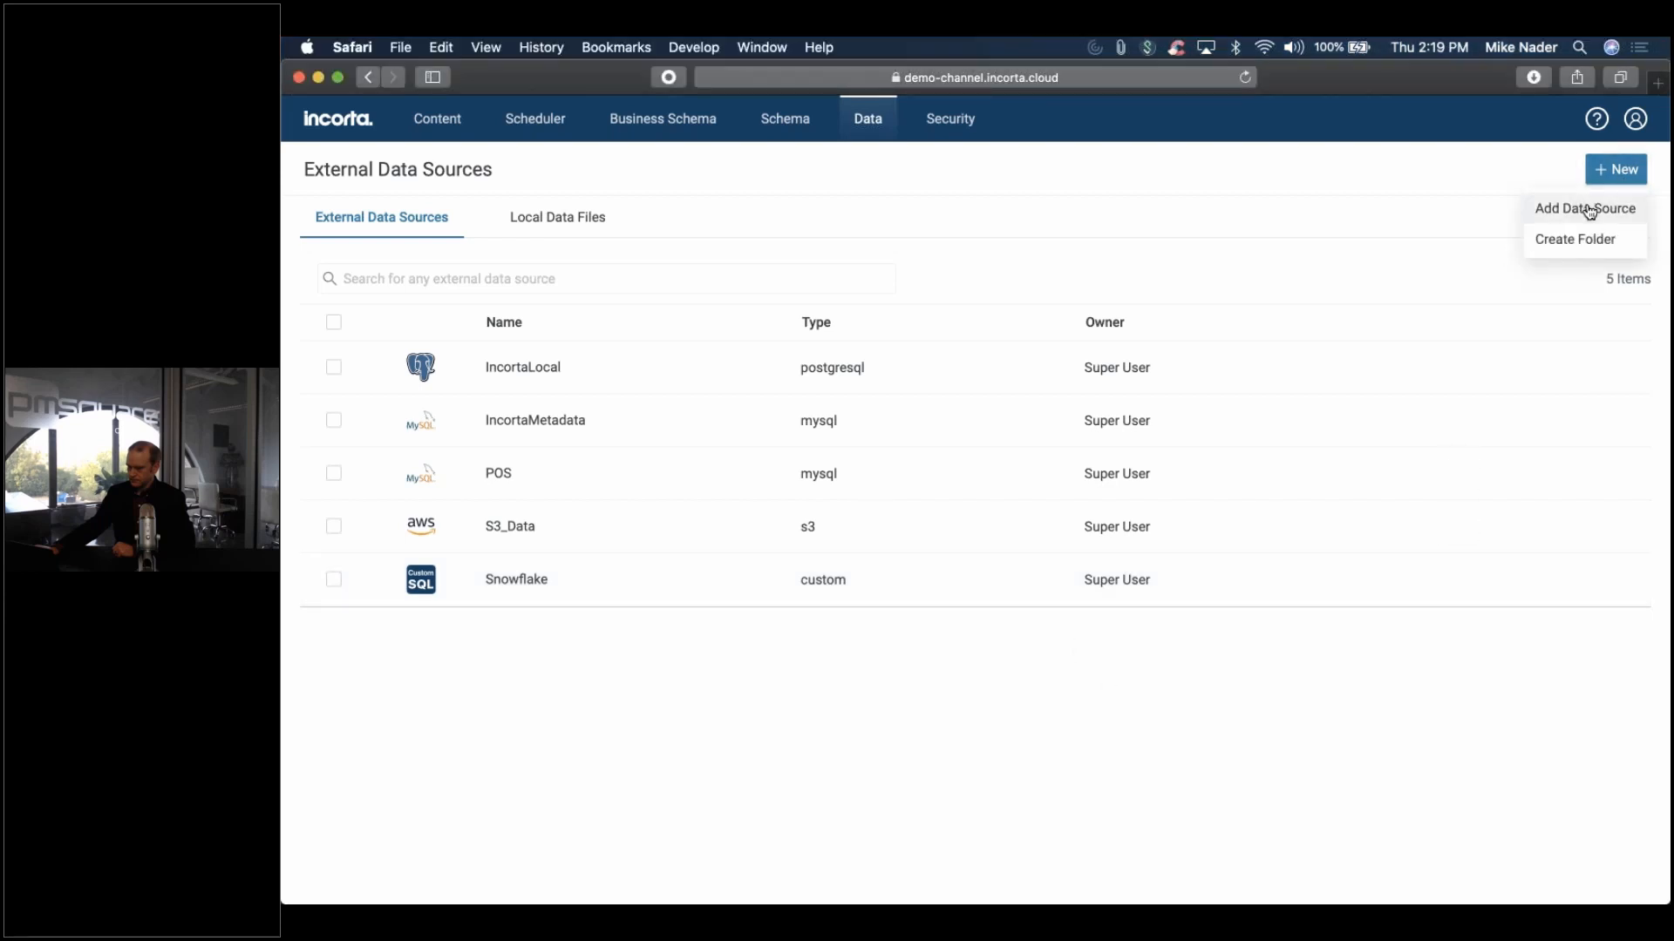
pyautogui.click(1589, 212)
pyautogui.scroll(-3, 876, 579)
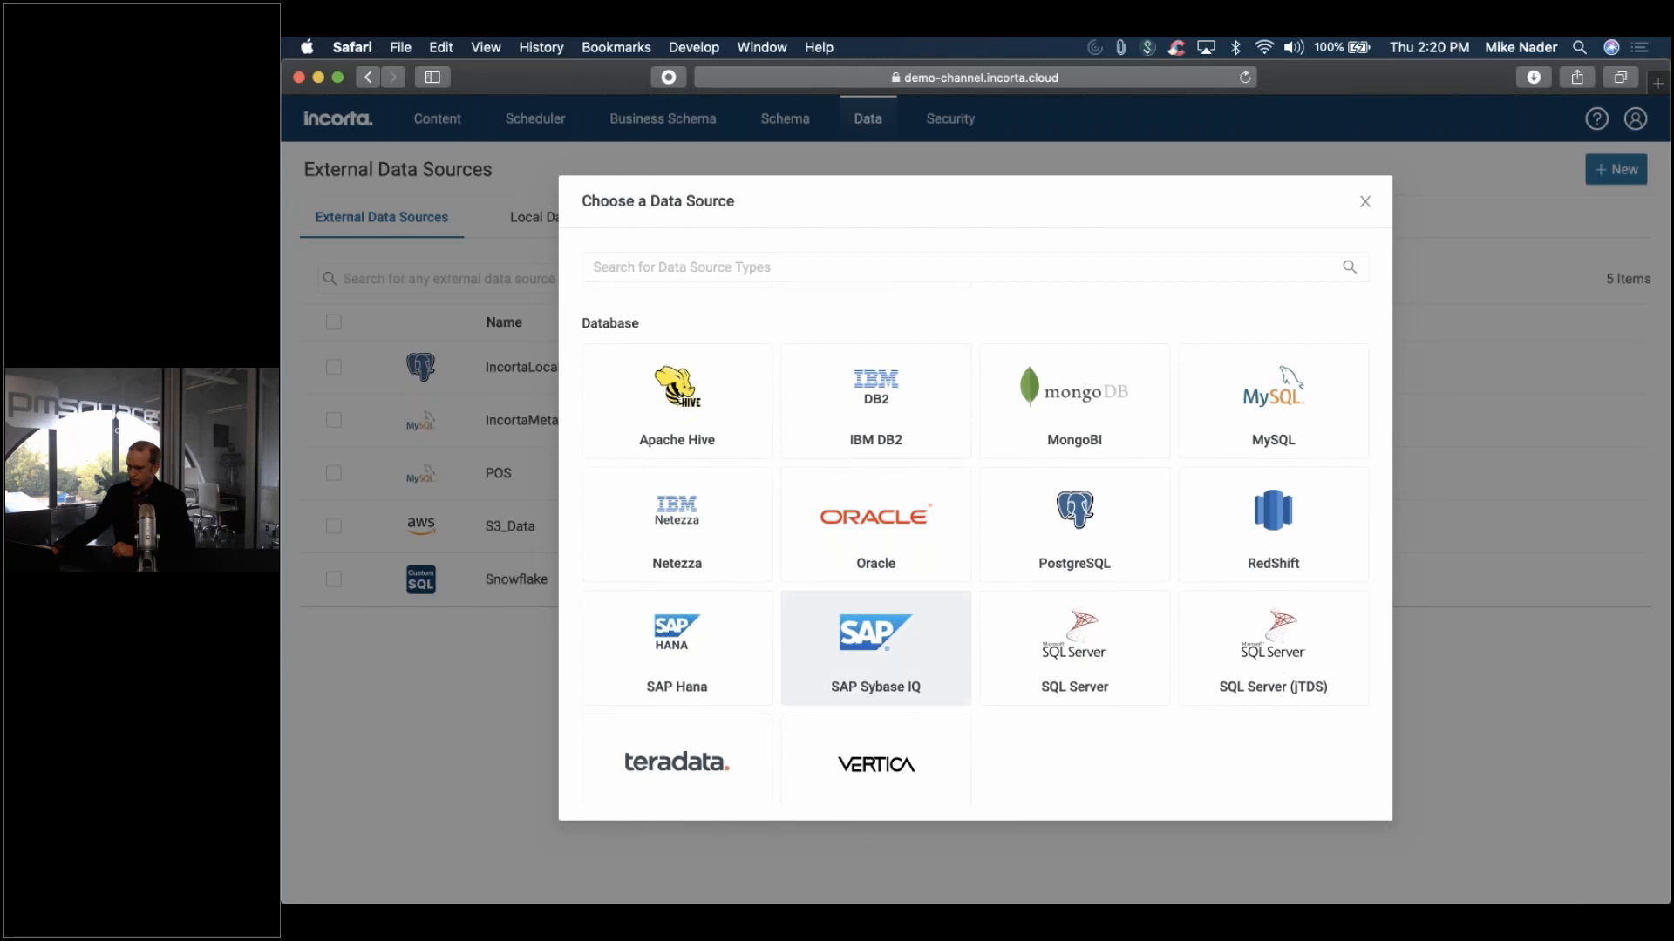
pyautogui.scroll(-5, 876, 541)
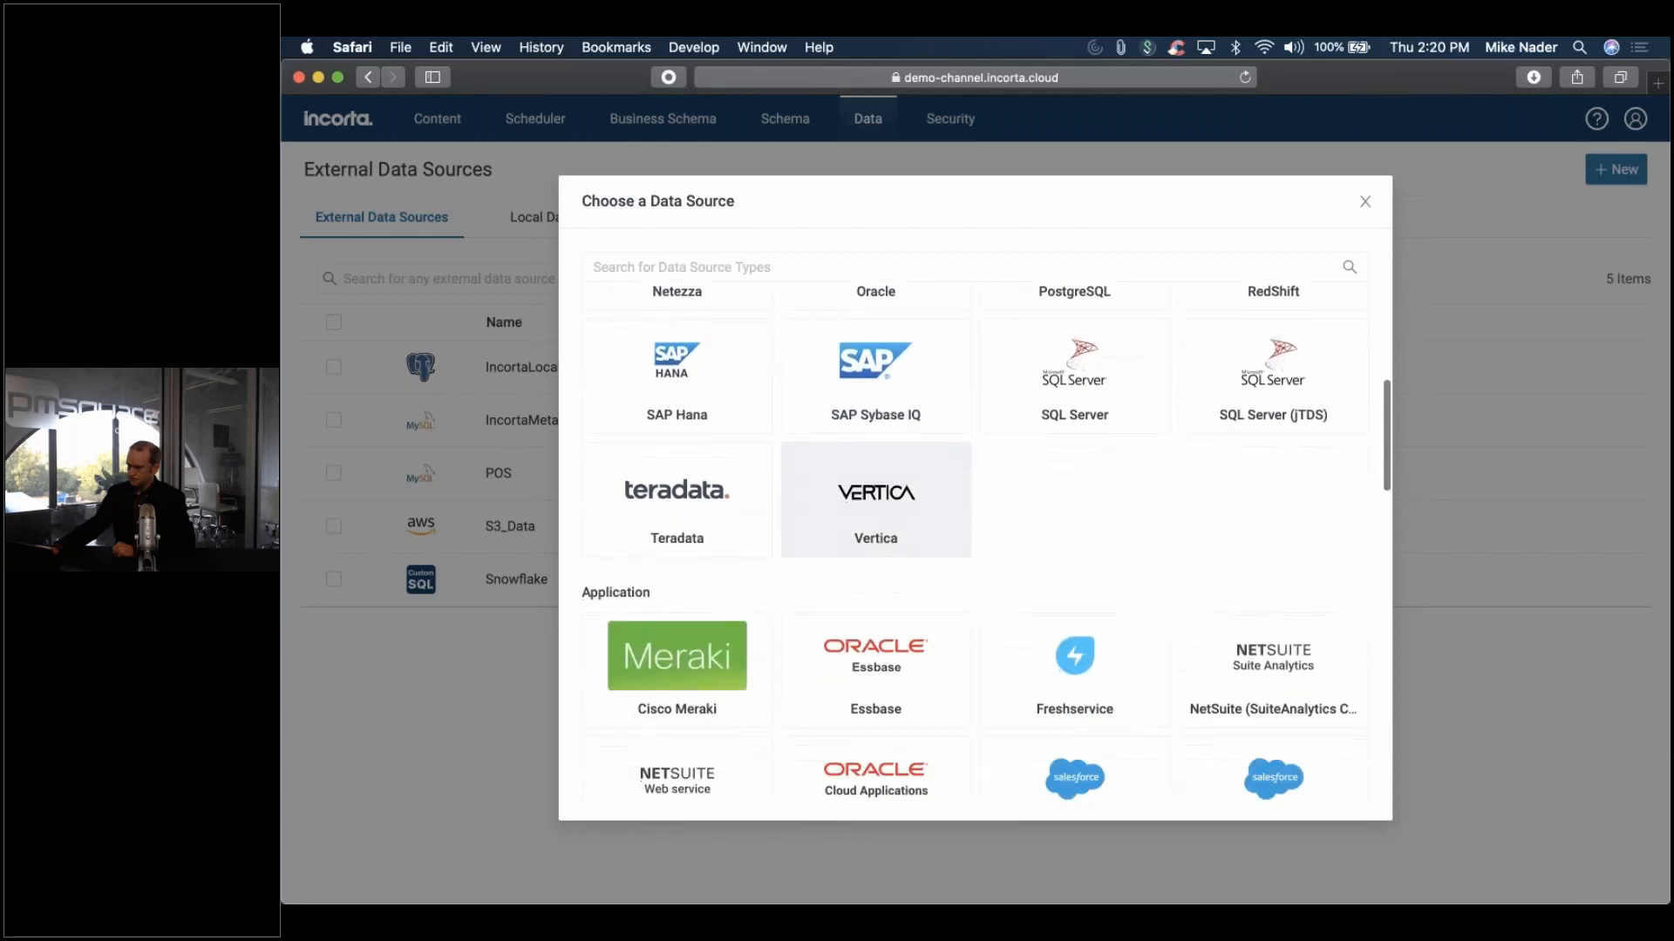
pyautogui.scroll(-15, 913, 688)
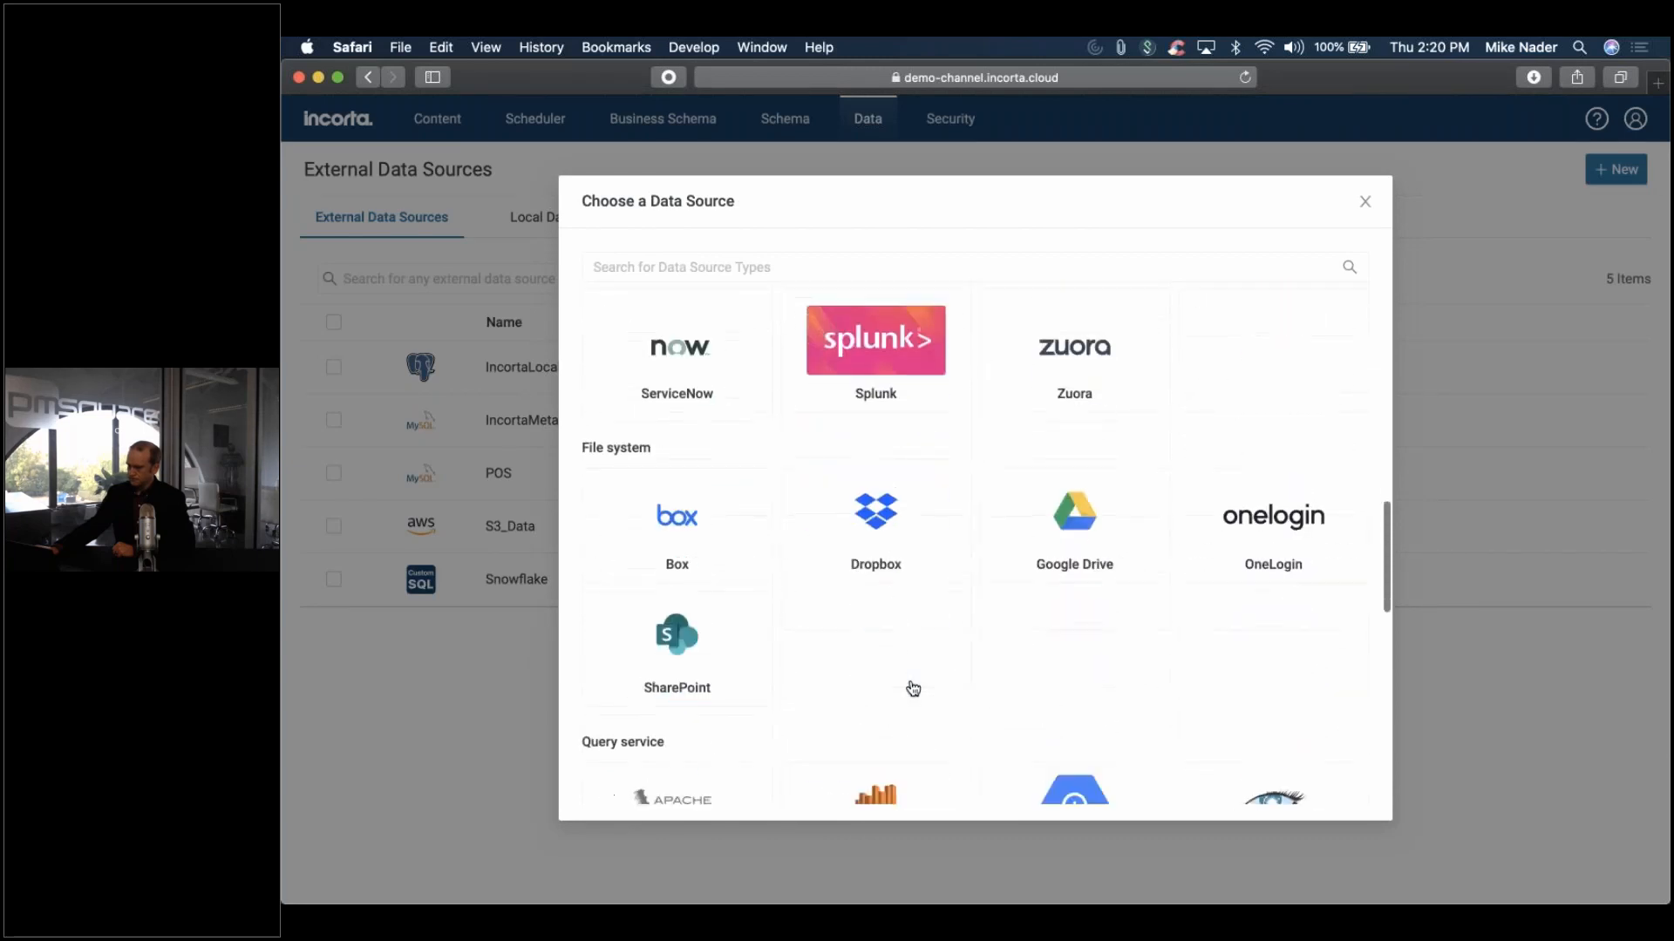
pyautogui.scroll(-4, 912, 689)
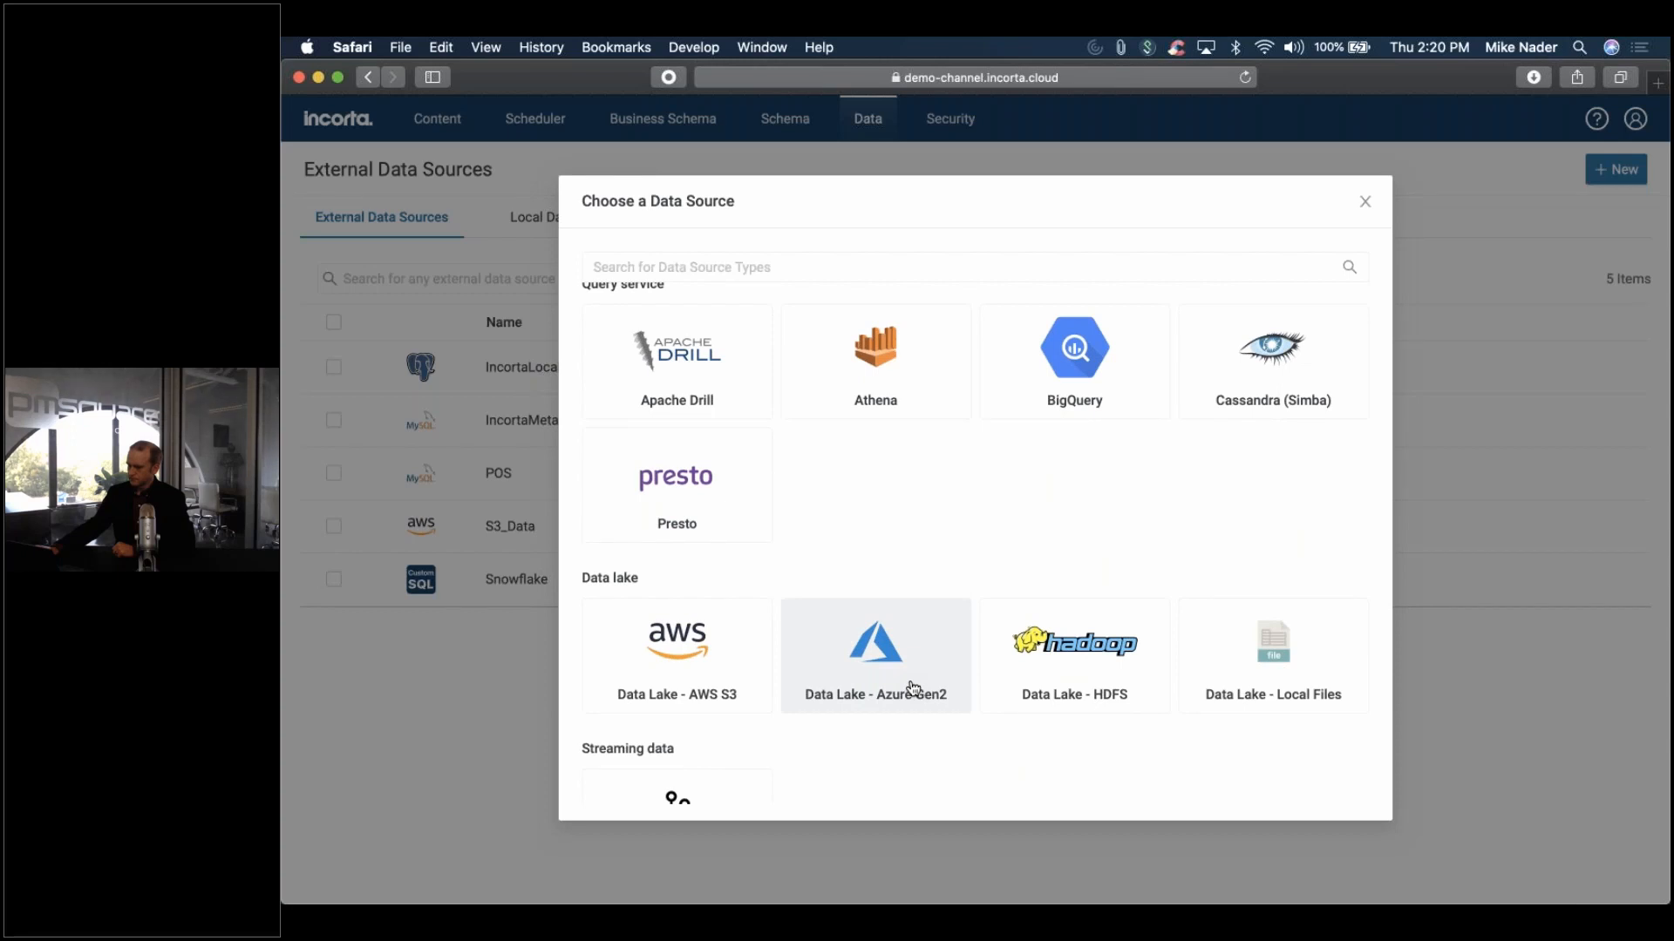
pyautogui.scroll(-1, 912, 688)
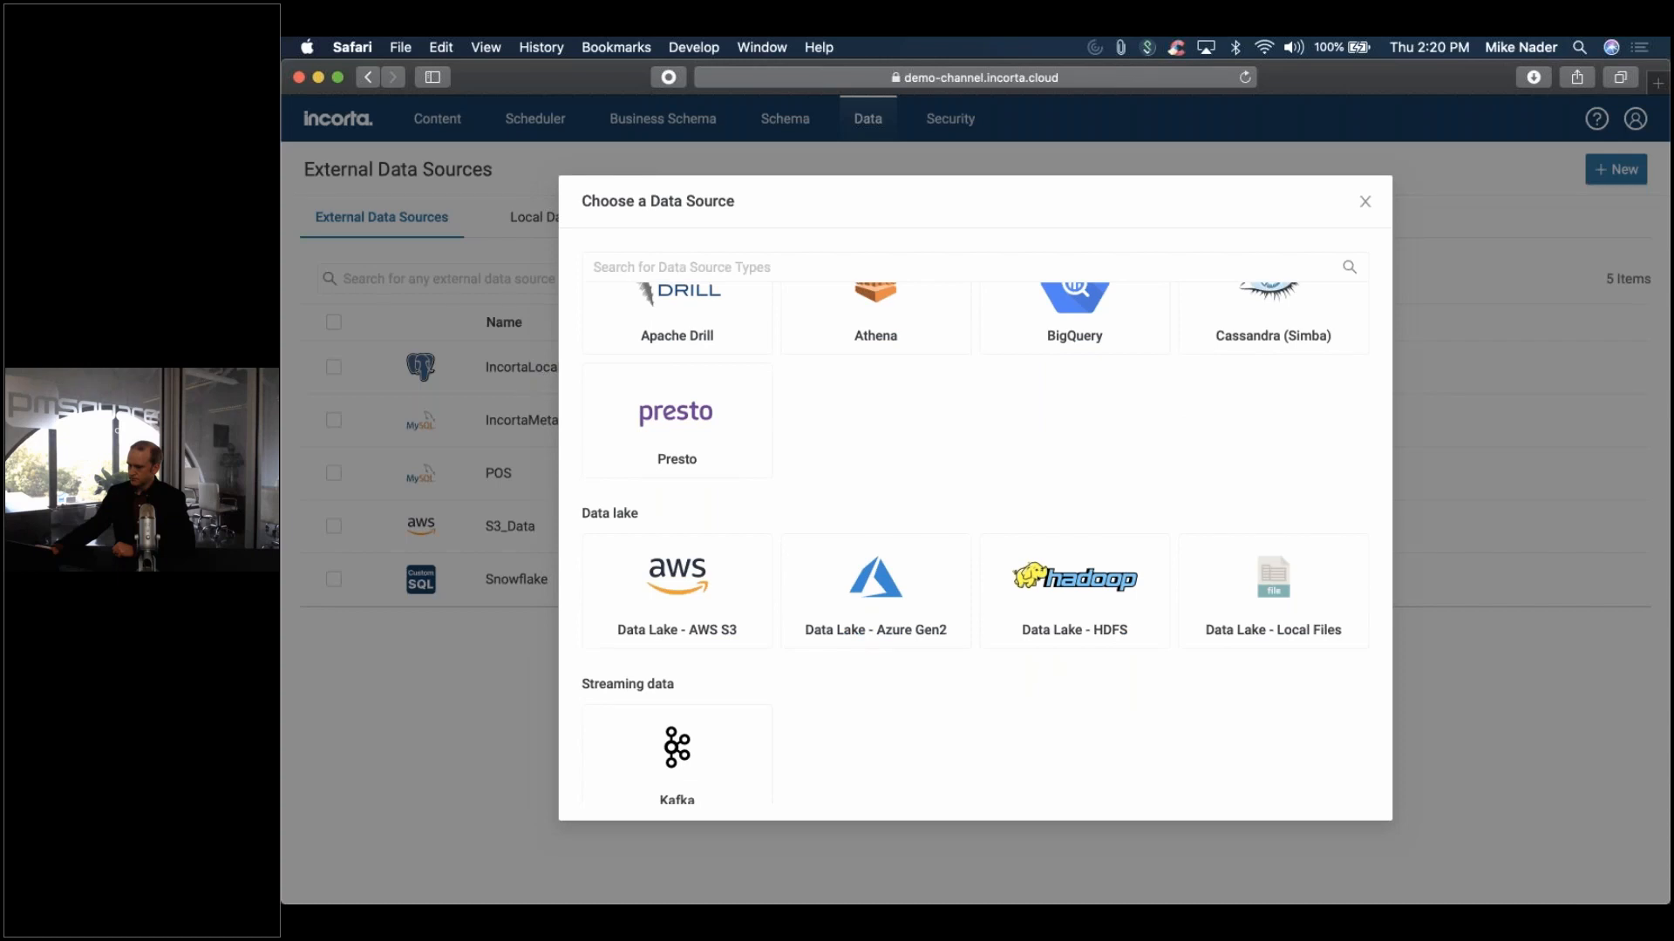
pyautogui.scroll(-5, 872, 697)
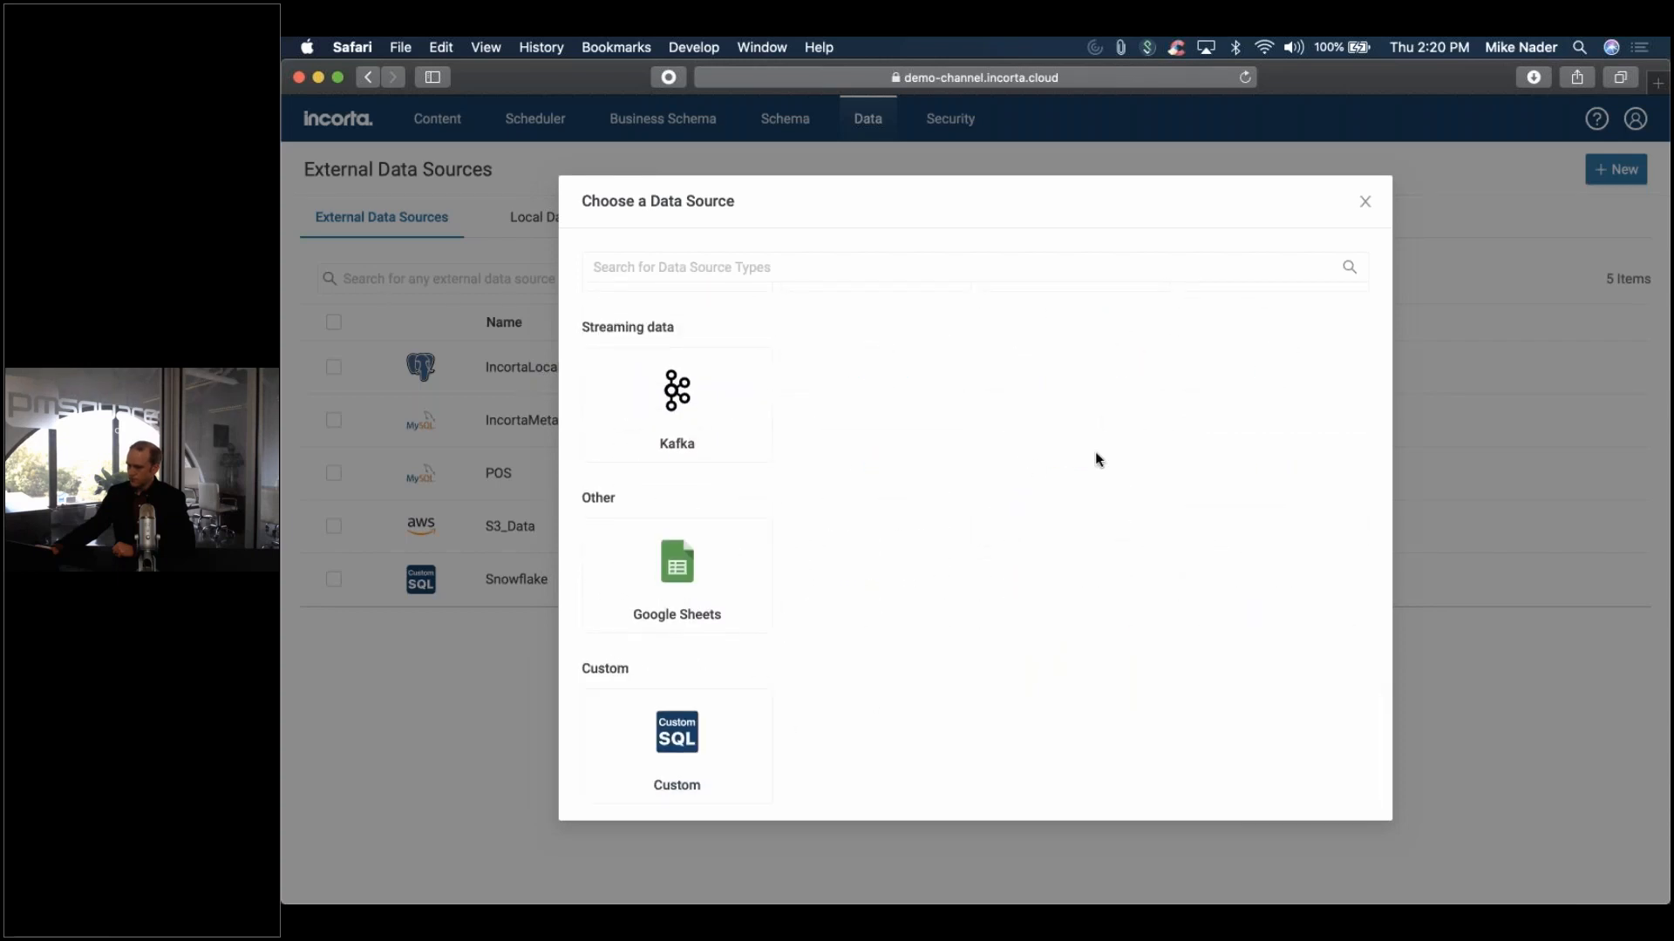
pyautogui.scroll(10, 1073, 553)
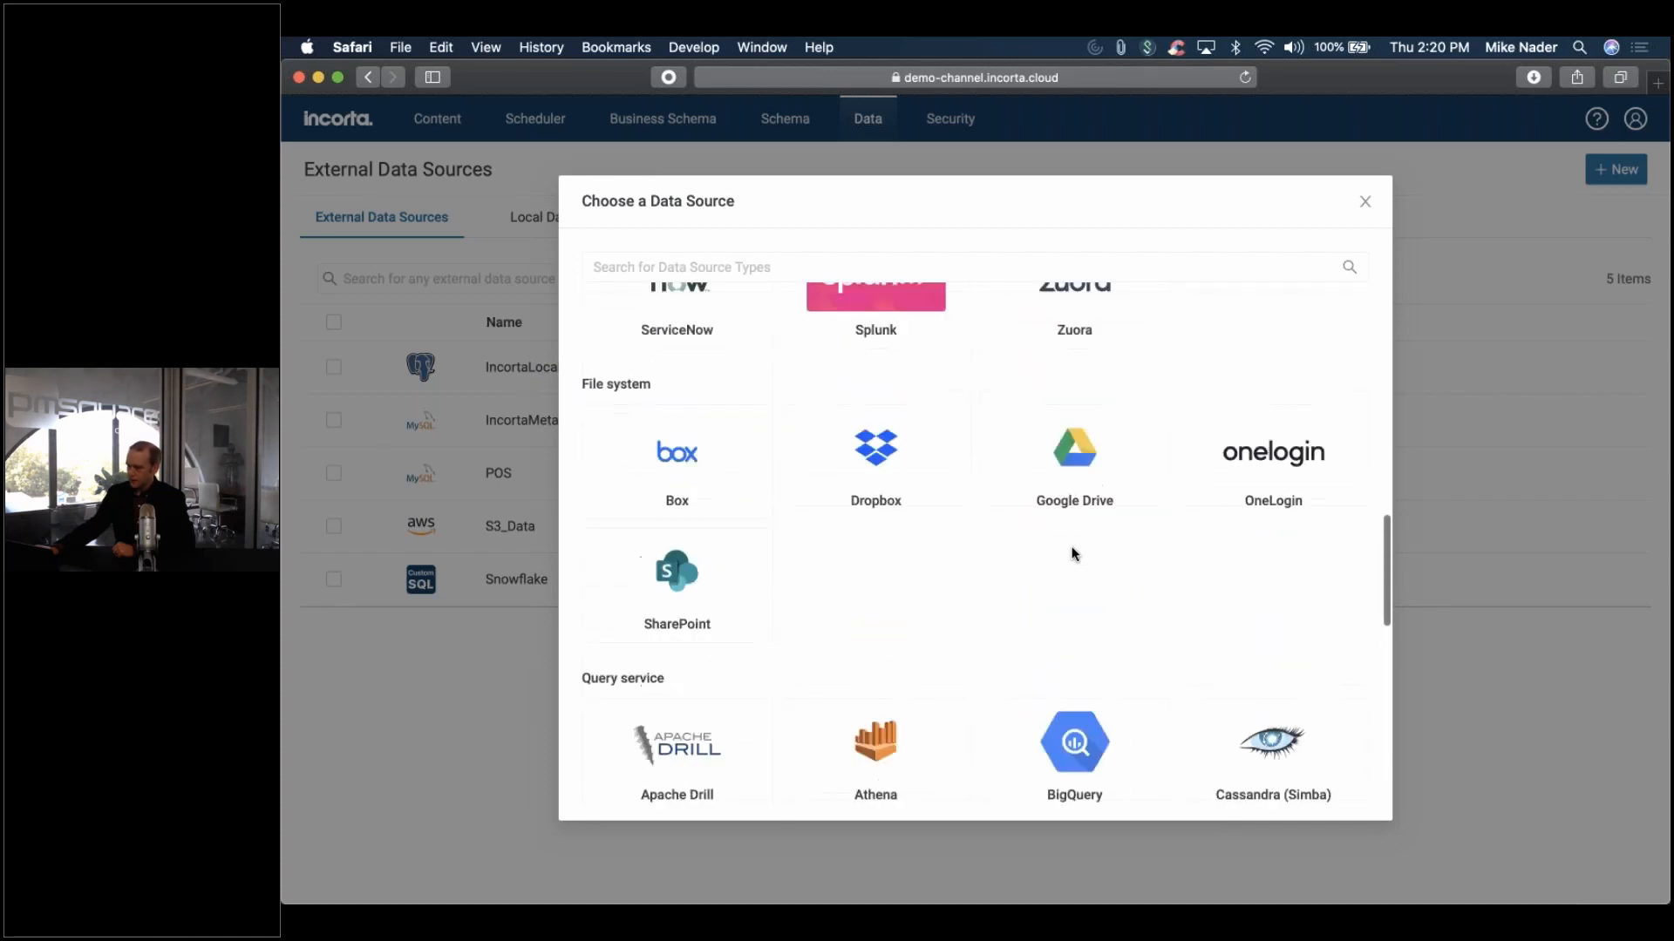
pyautogui.scroll(3, 1074, 552)
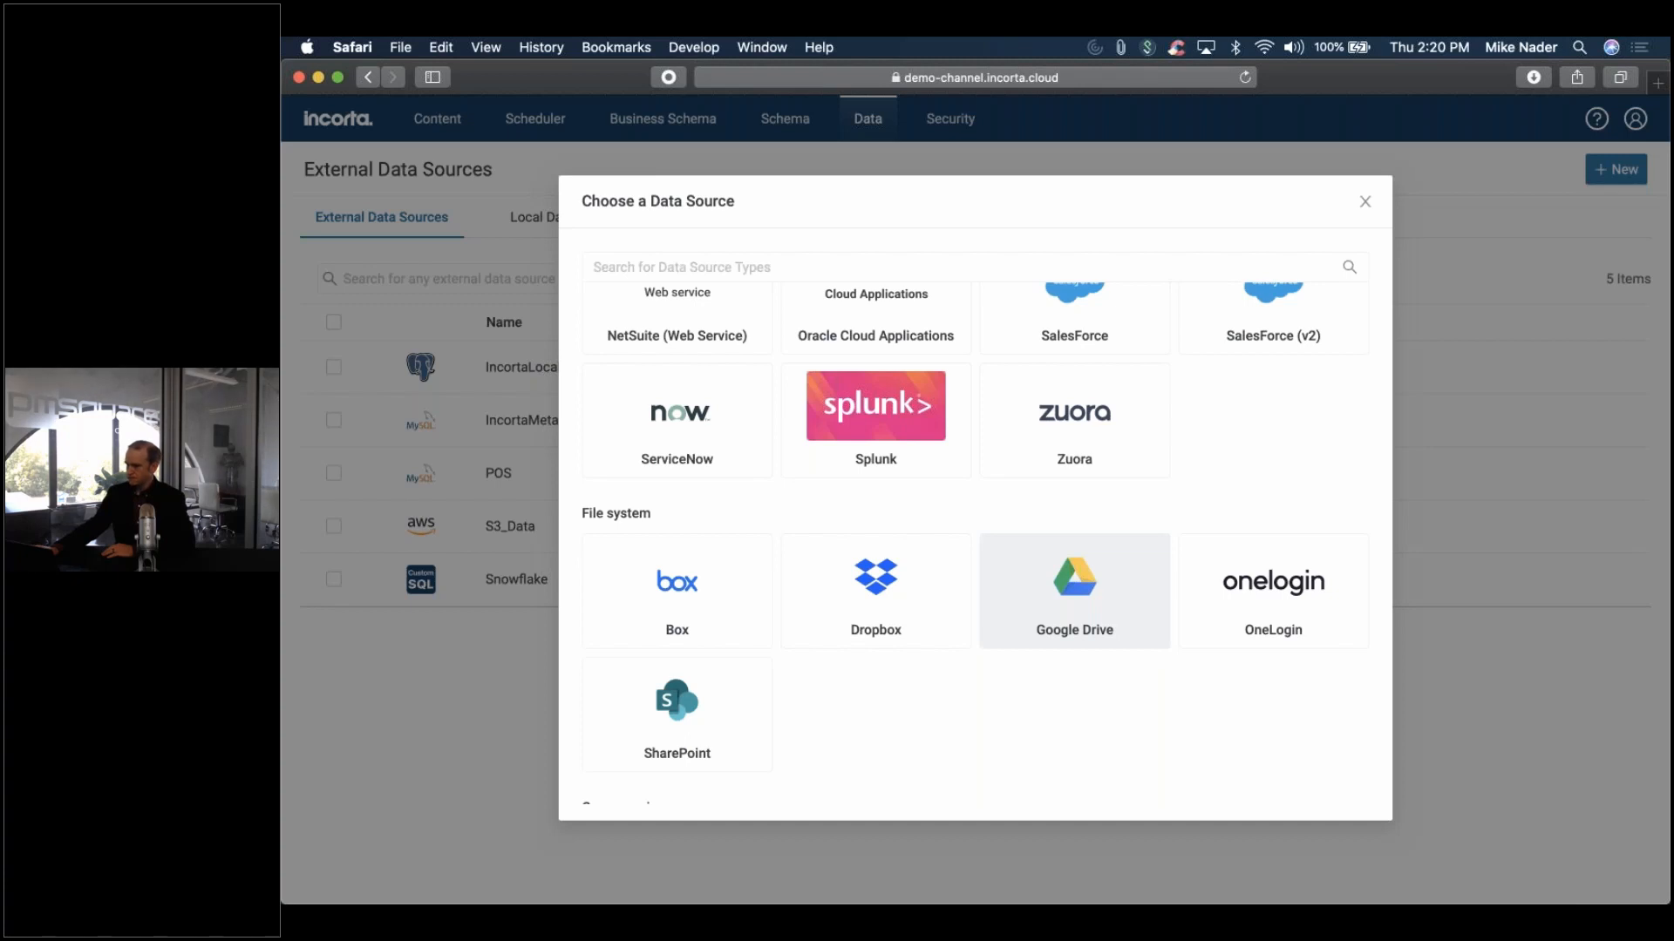
pyautogui.click(1365, 201)
pyautogui.click(1181, 75)
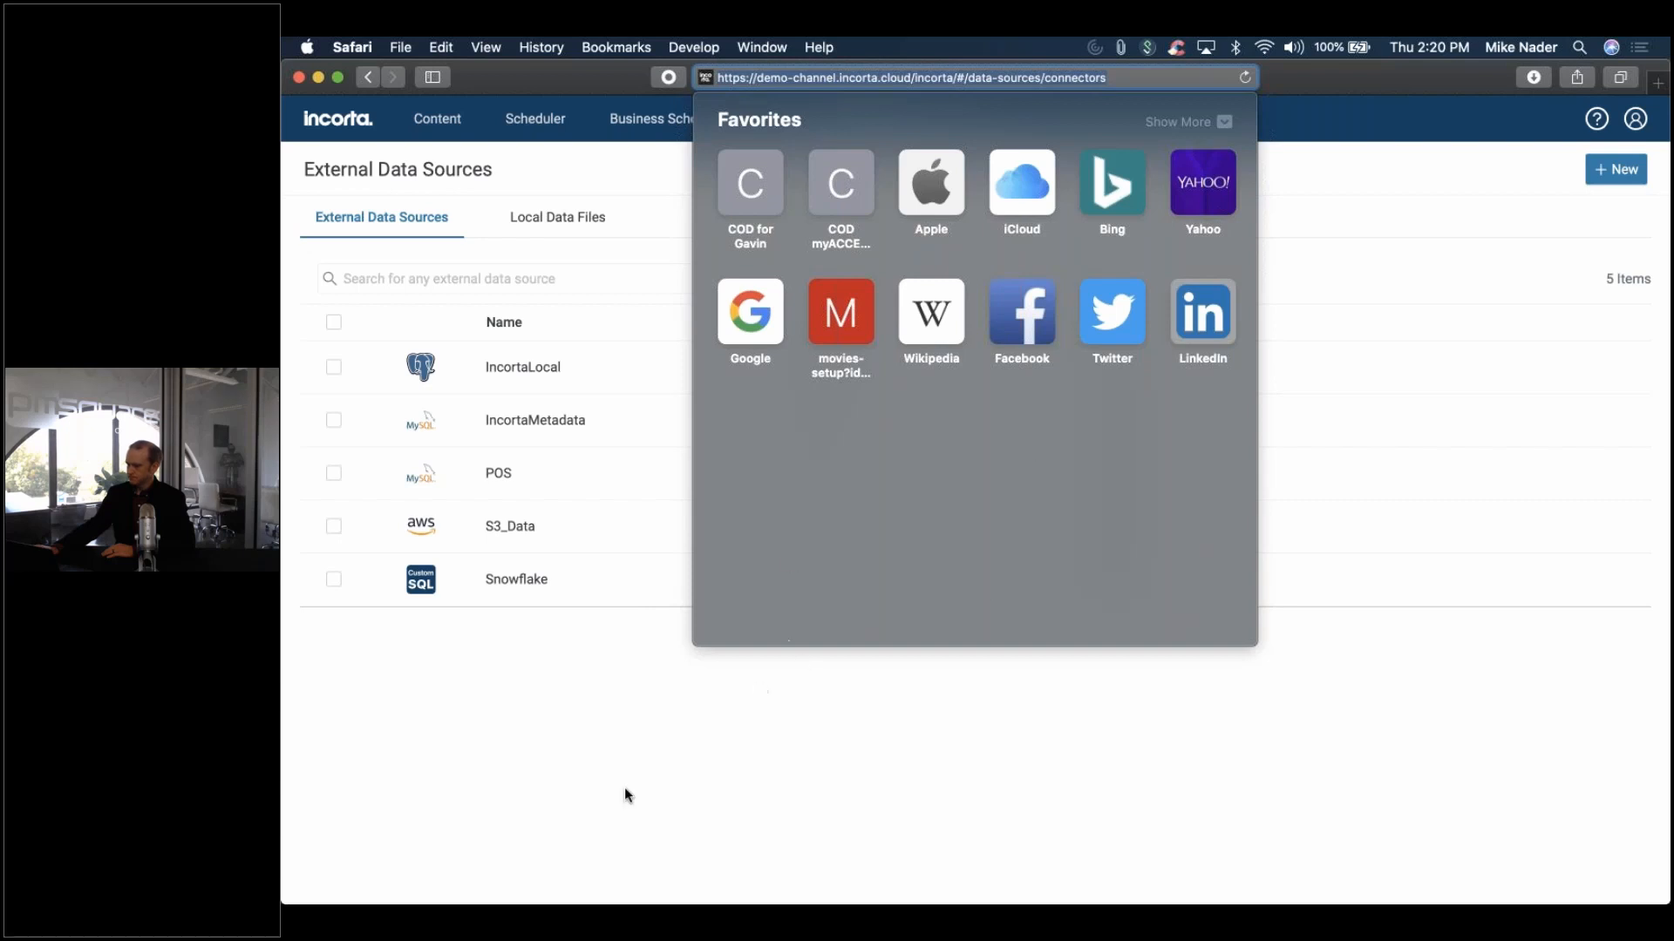
pyautogui.click(572, 800)
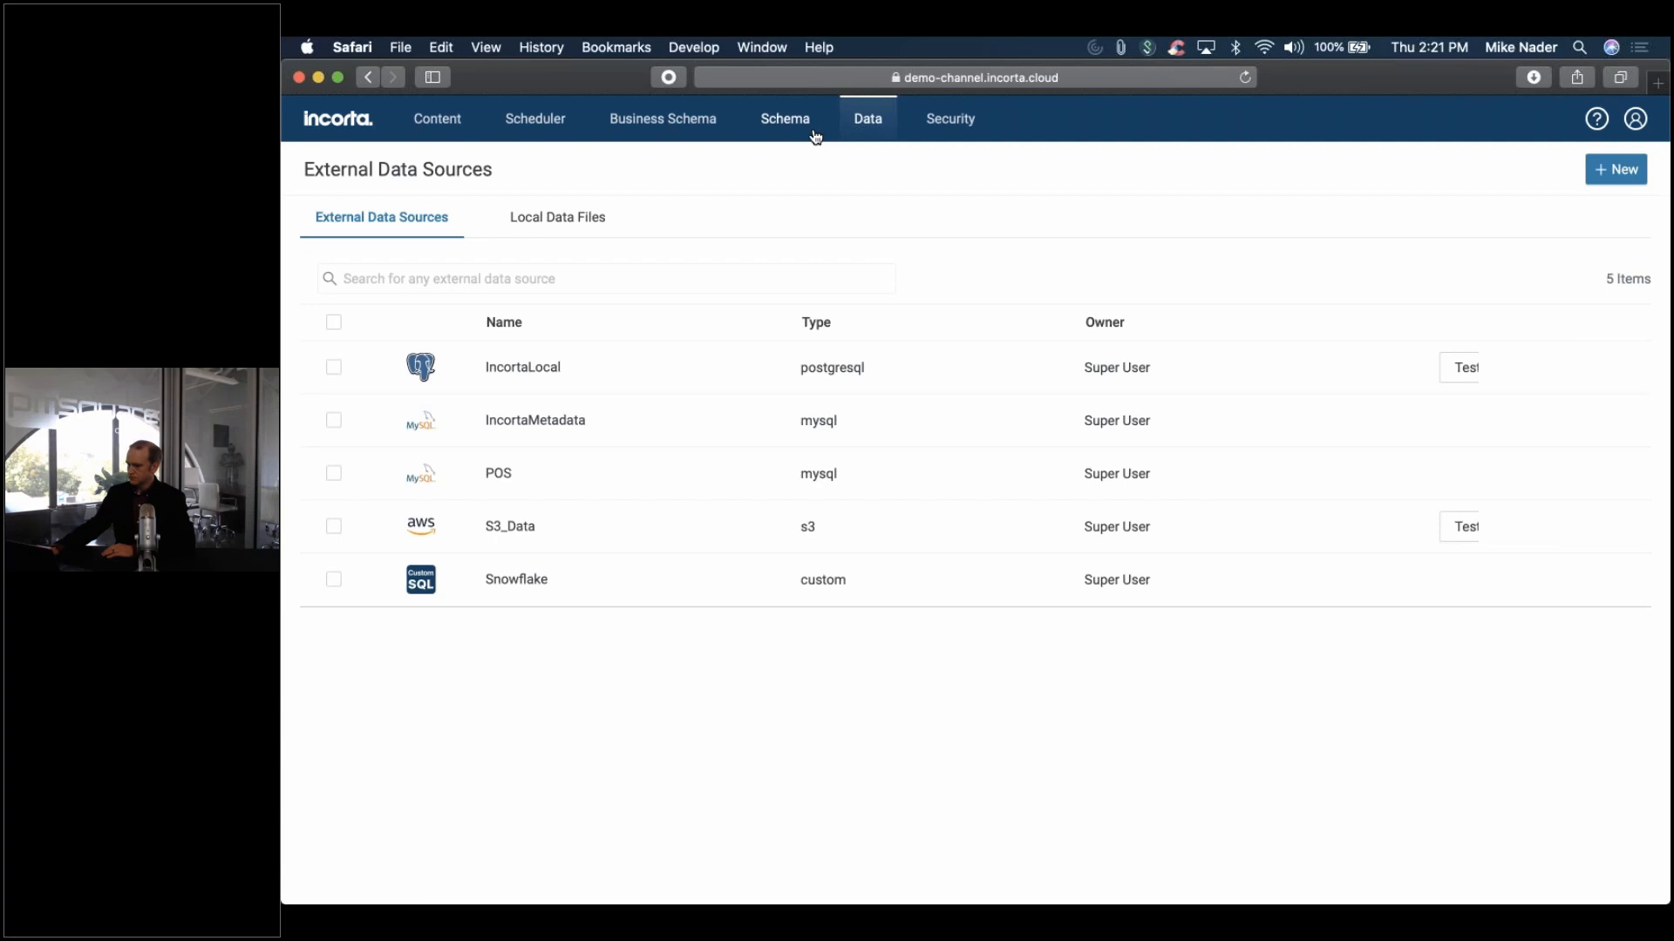
# Switch to Keynote to review the Incorta Direct Data Platform slide, and return to the external data sources in Safari
pyautogui.hotkey('ctrl', 'Right')
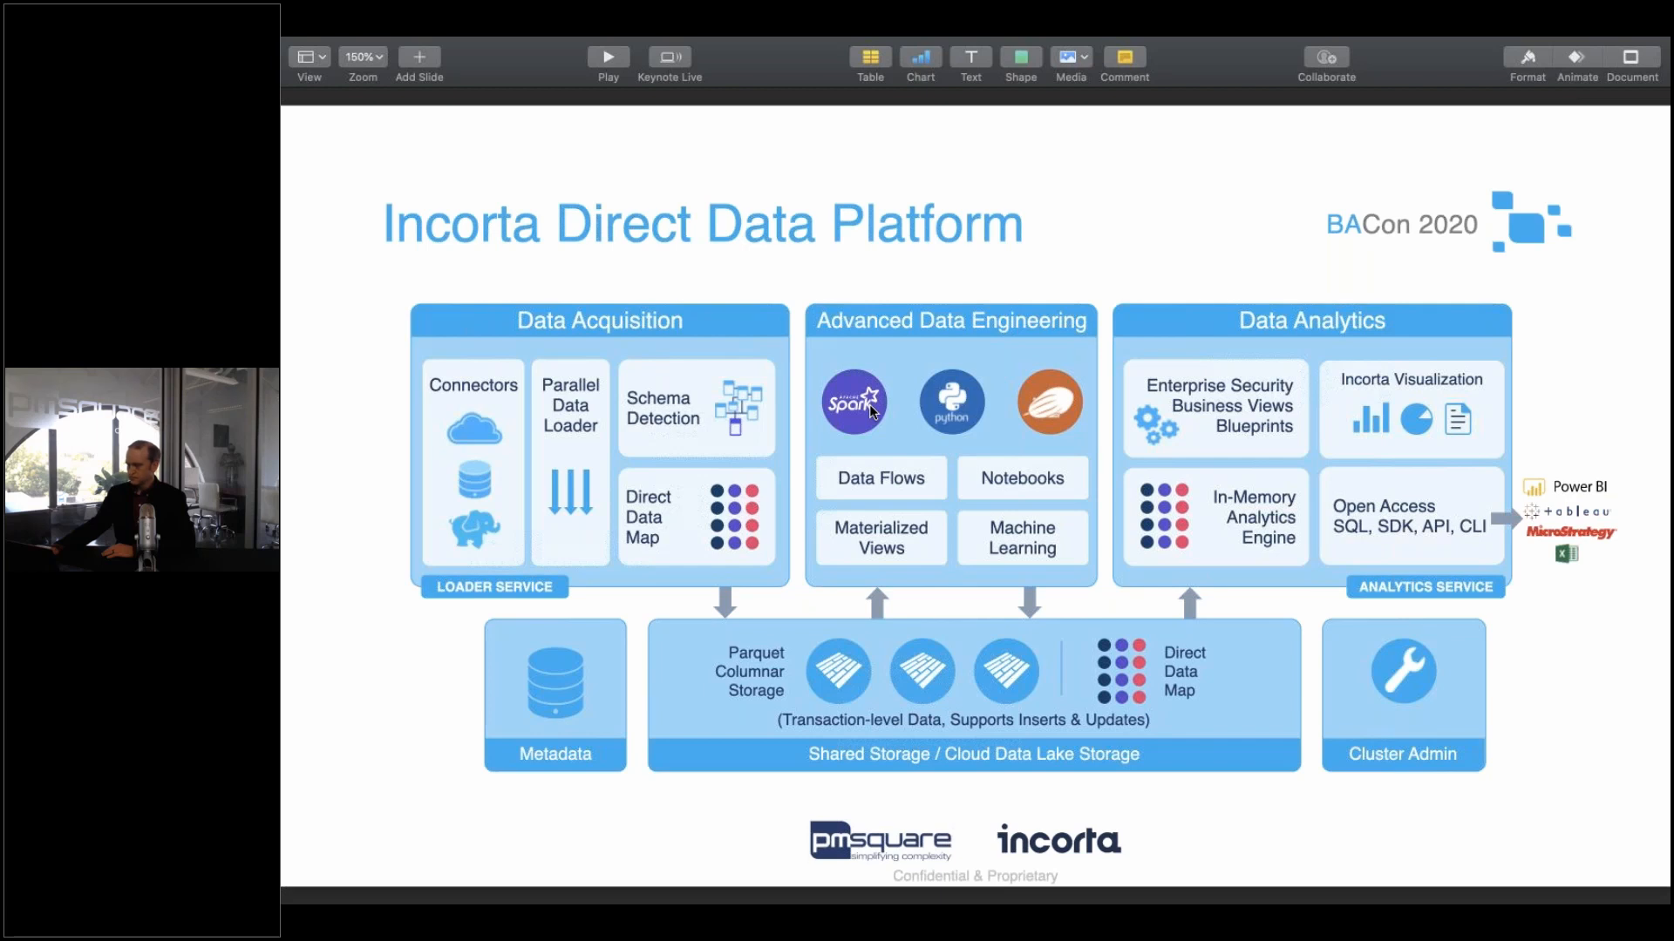
pyautogui.hotkey('ctrl', 'Left')
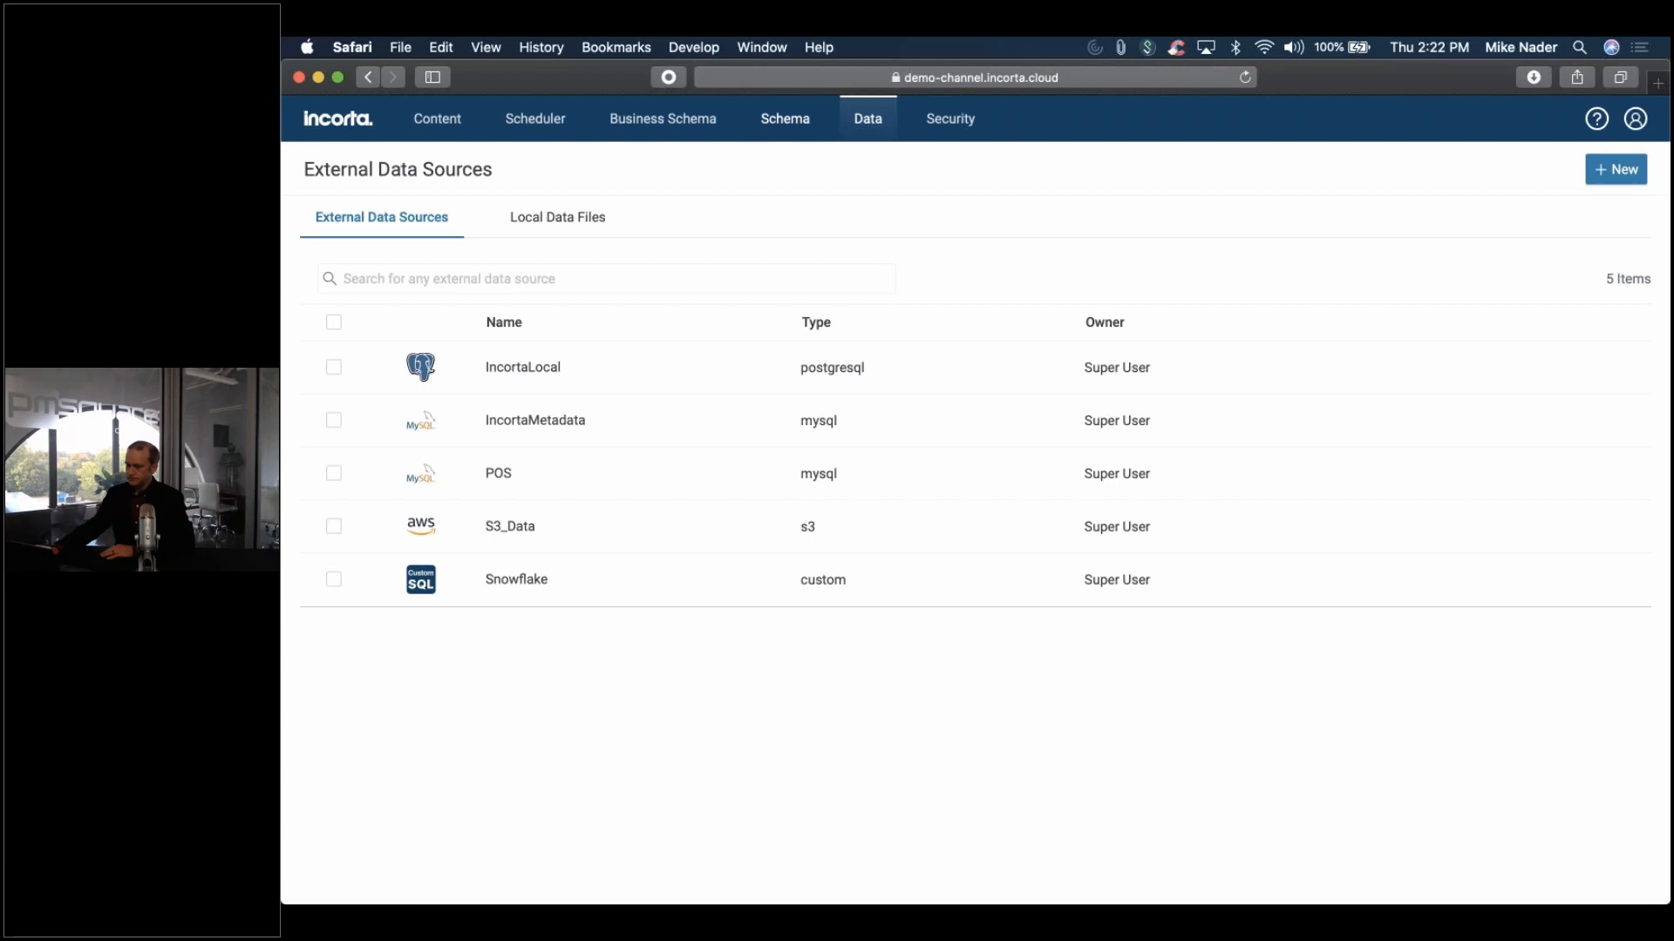
# Open the Bacon_mnader Dashboard from the content library and go to its filter and prompt management
pyautogui.click(437, 120)
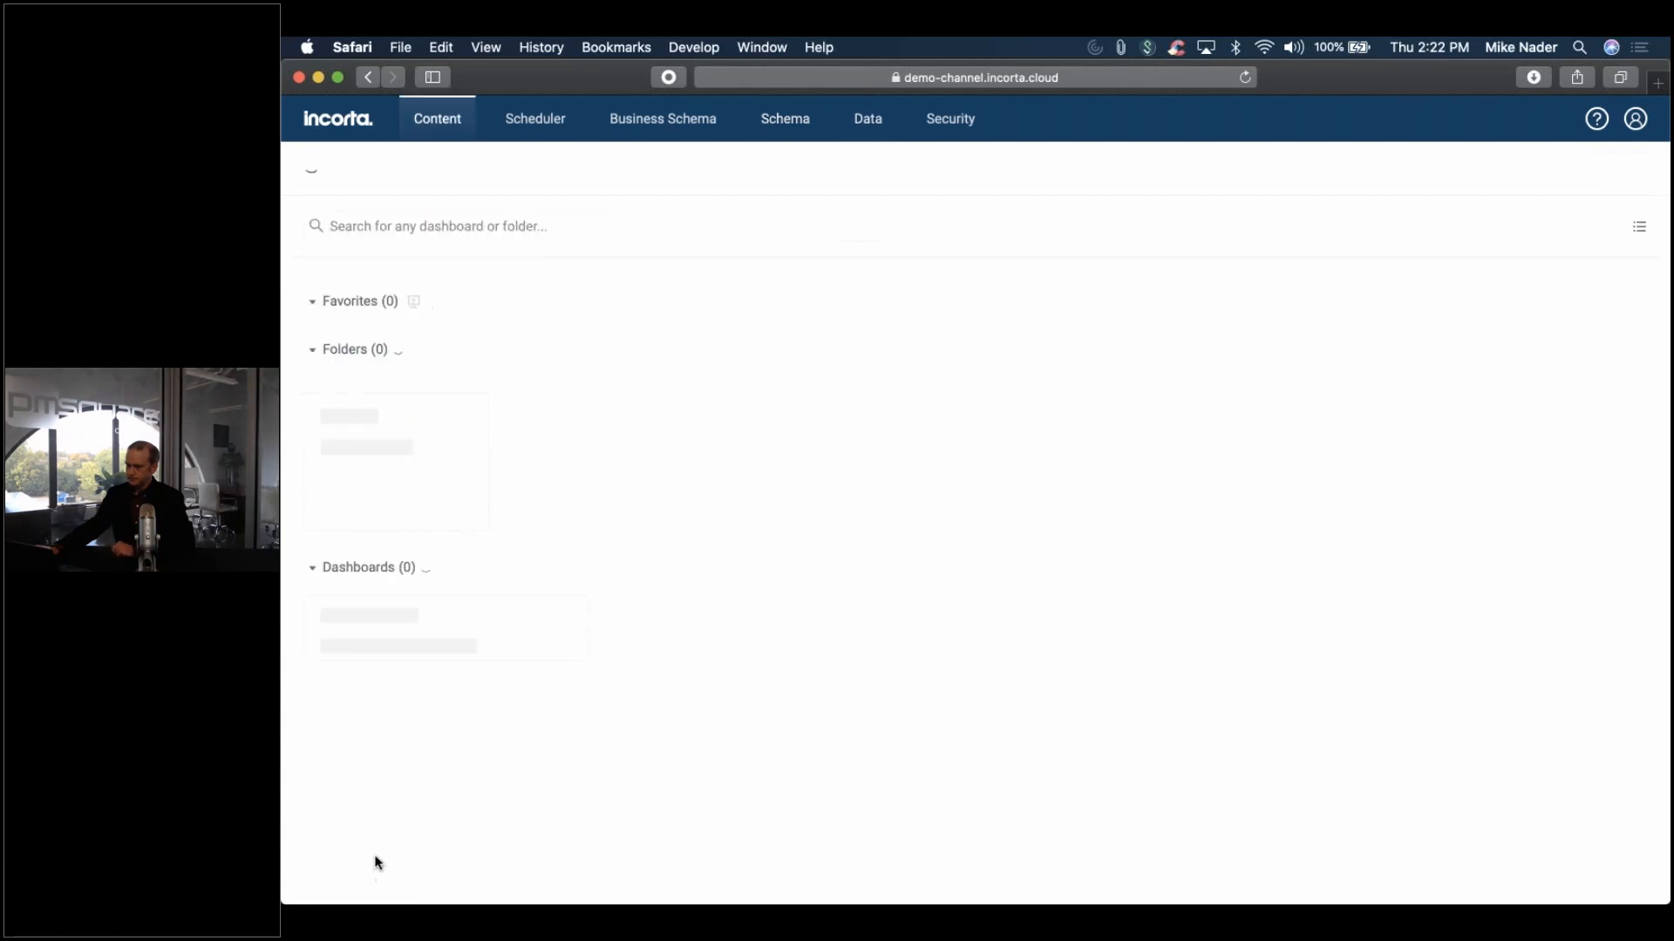
pyautogui.click(423, 611)
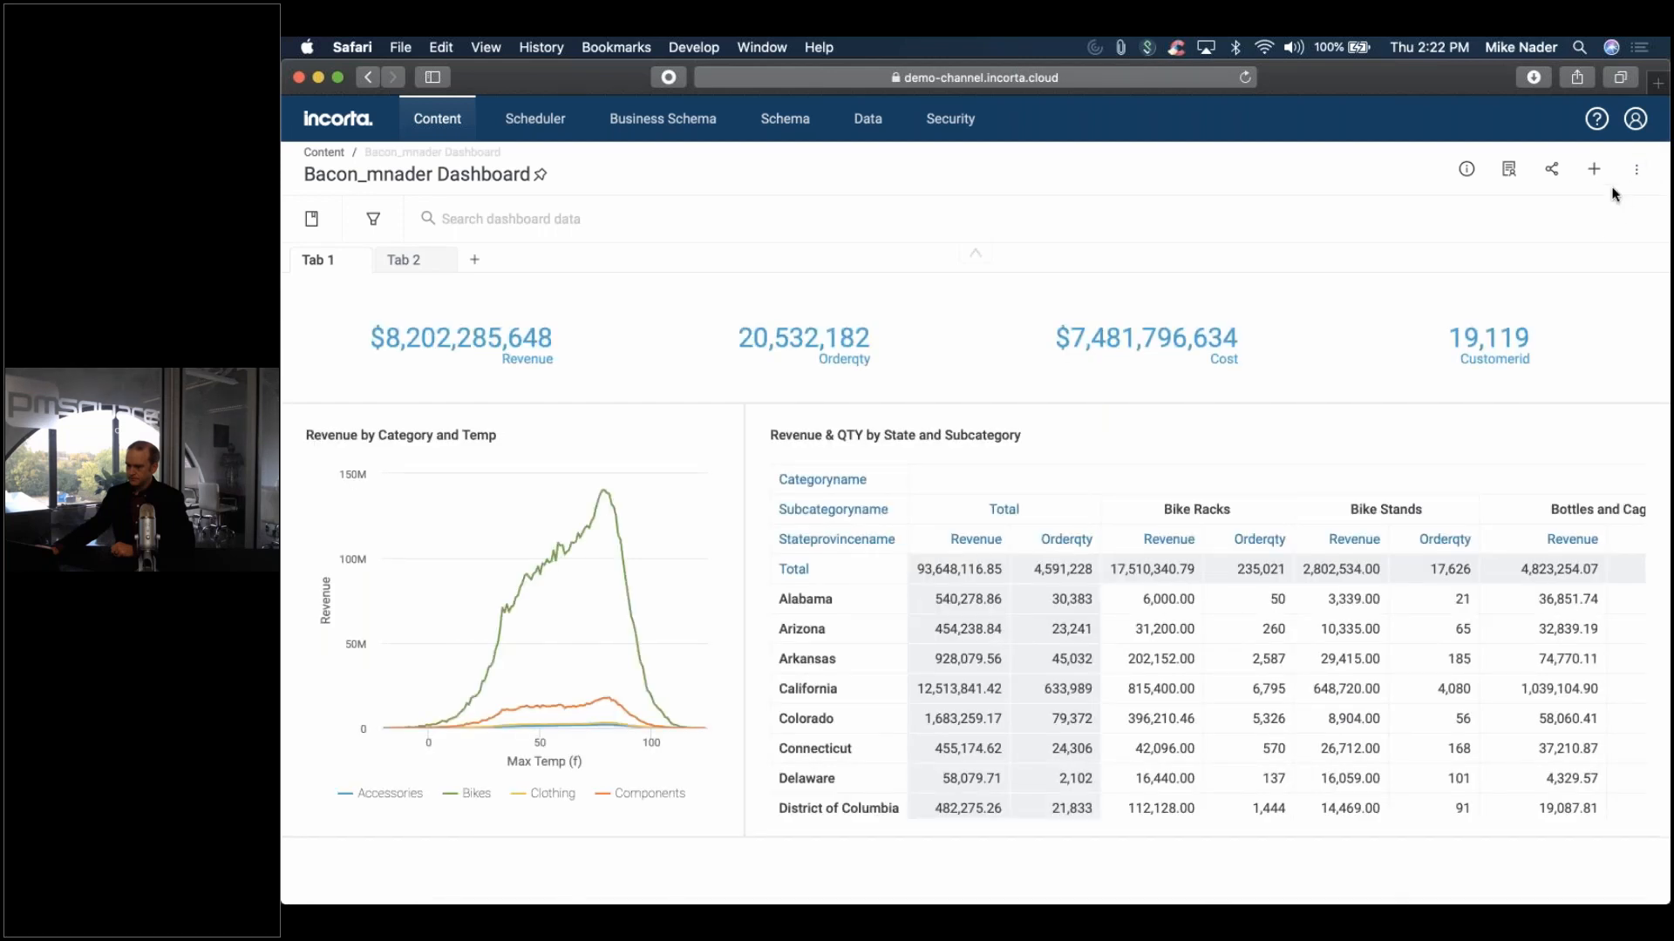
pyautogui.click(1636, 169)
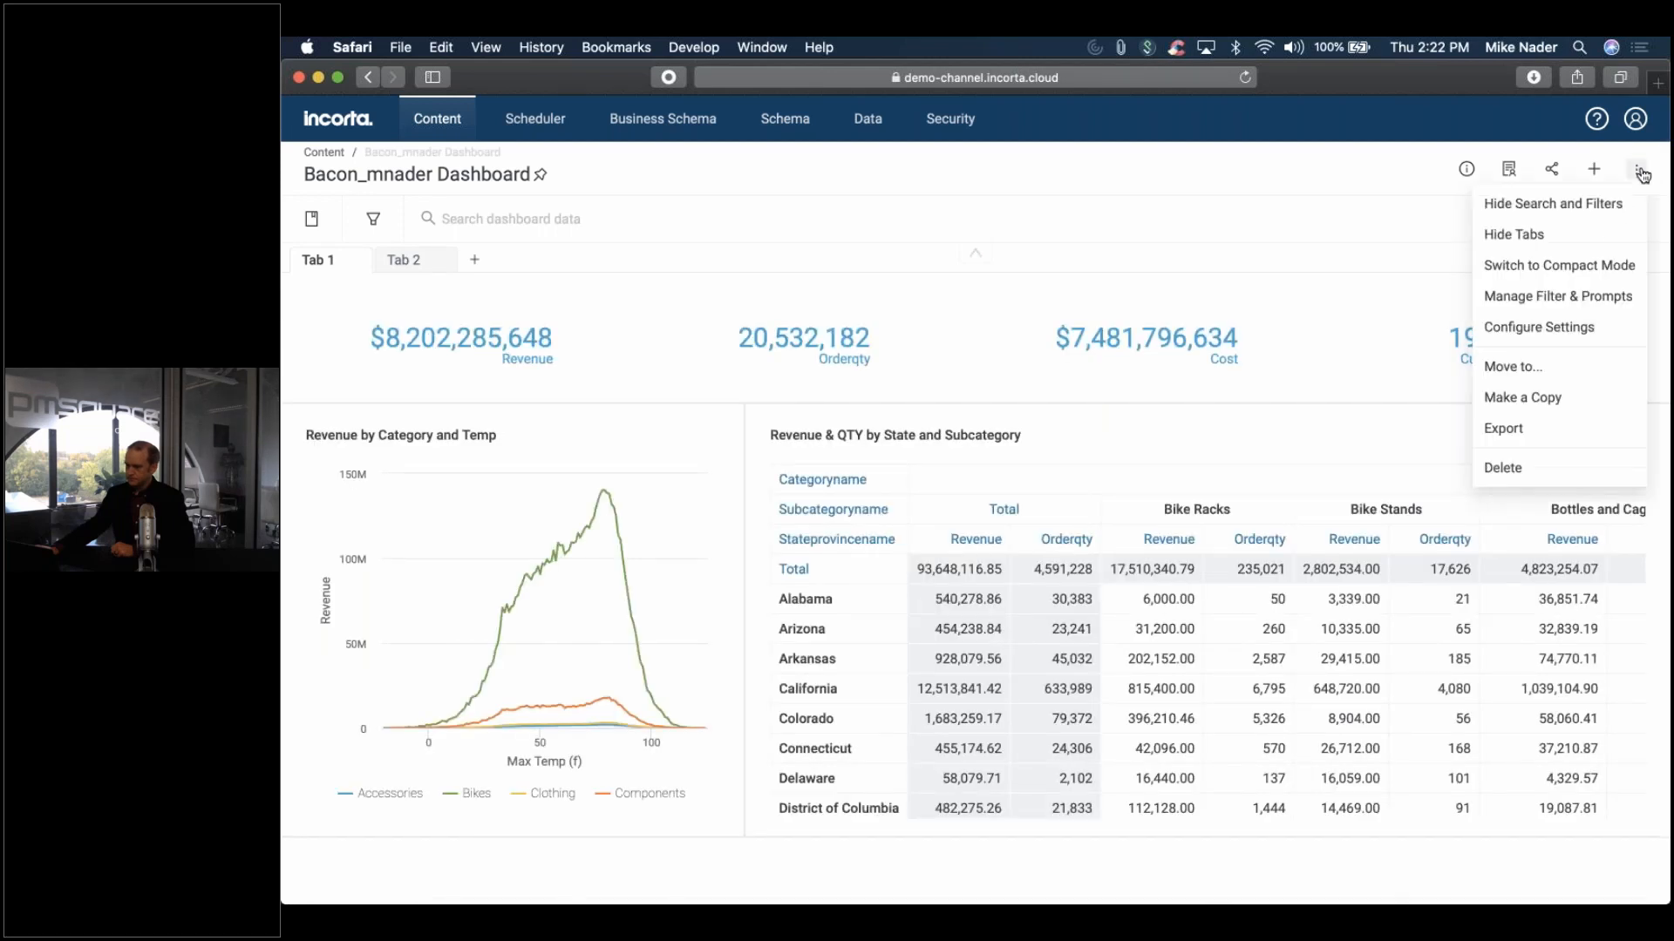
pyautogui.click(1590, 296)
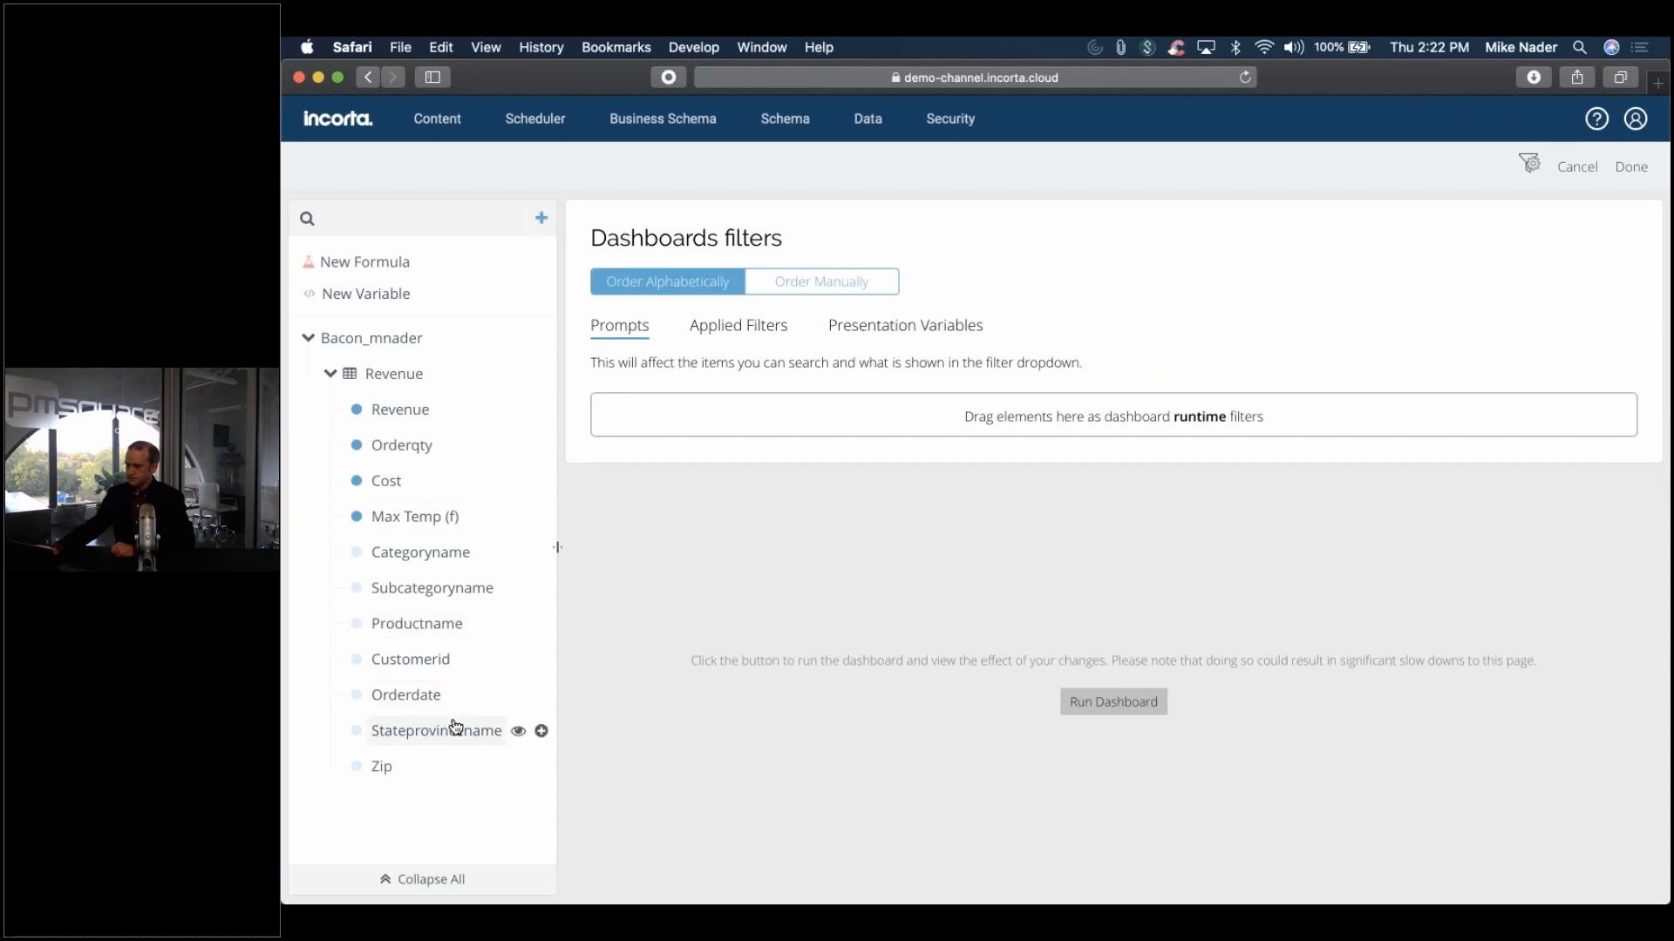
pyautogui.moveTo(451, 638); pyautogui.dragTo(658, 416)
pyautogui.click(717, 415)
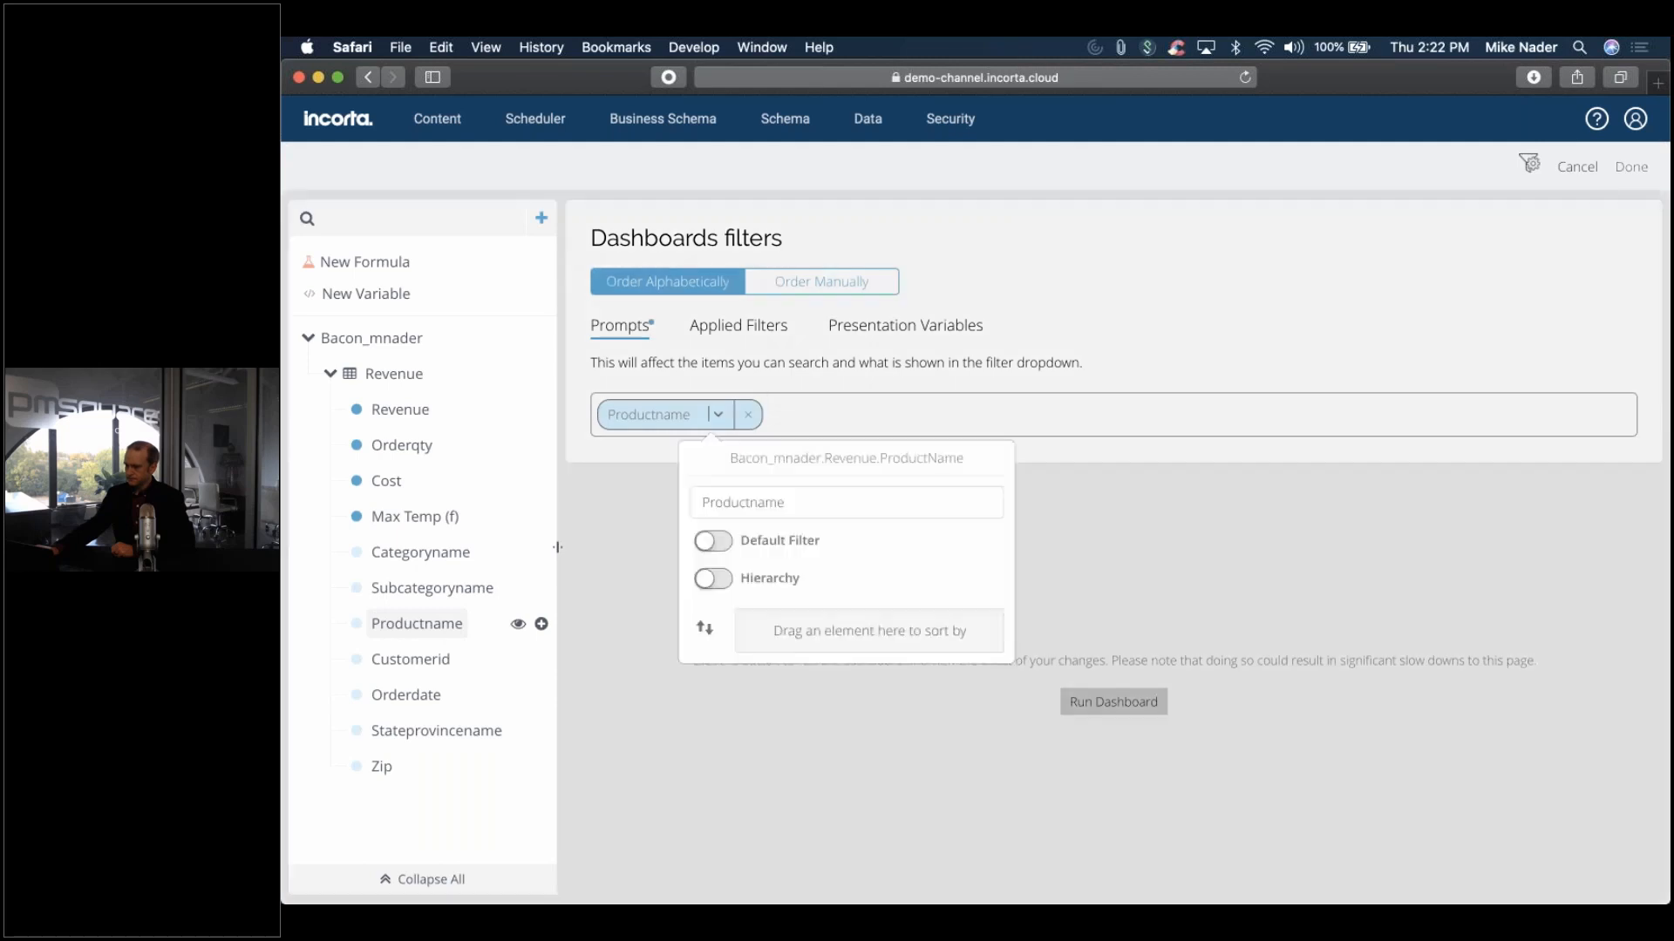
pyautogui.click(724, 544)
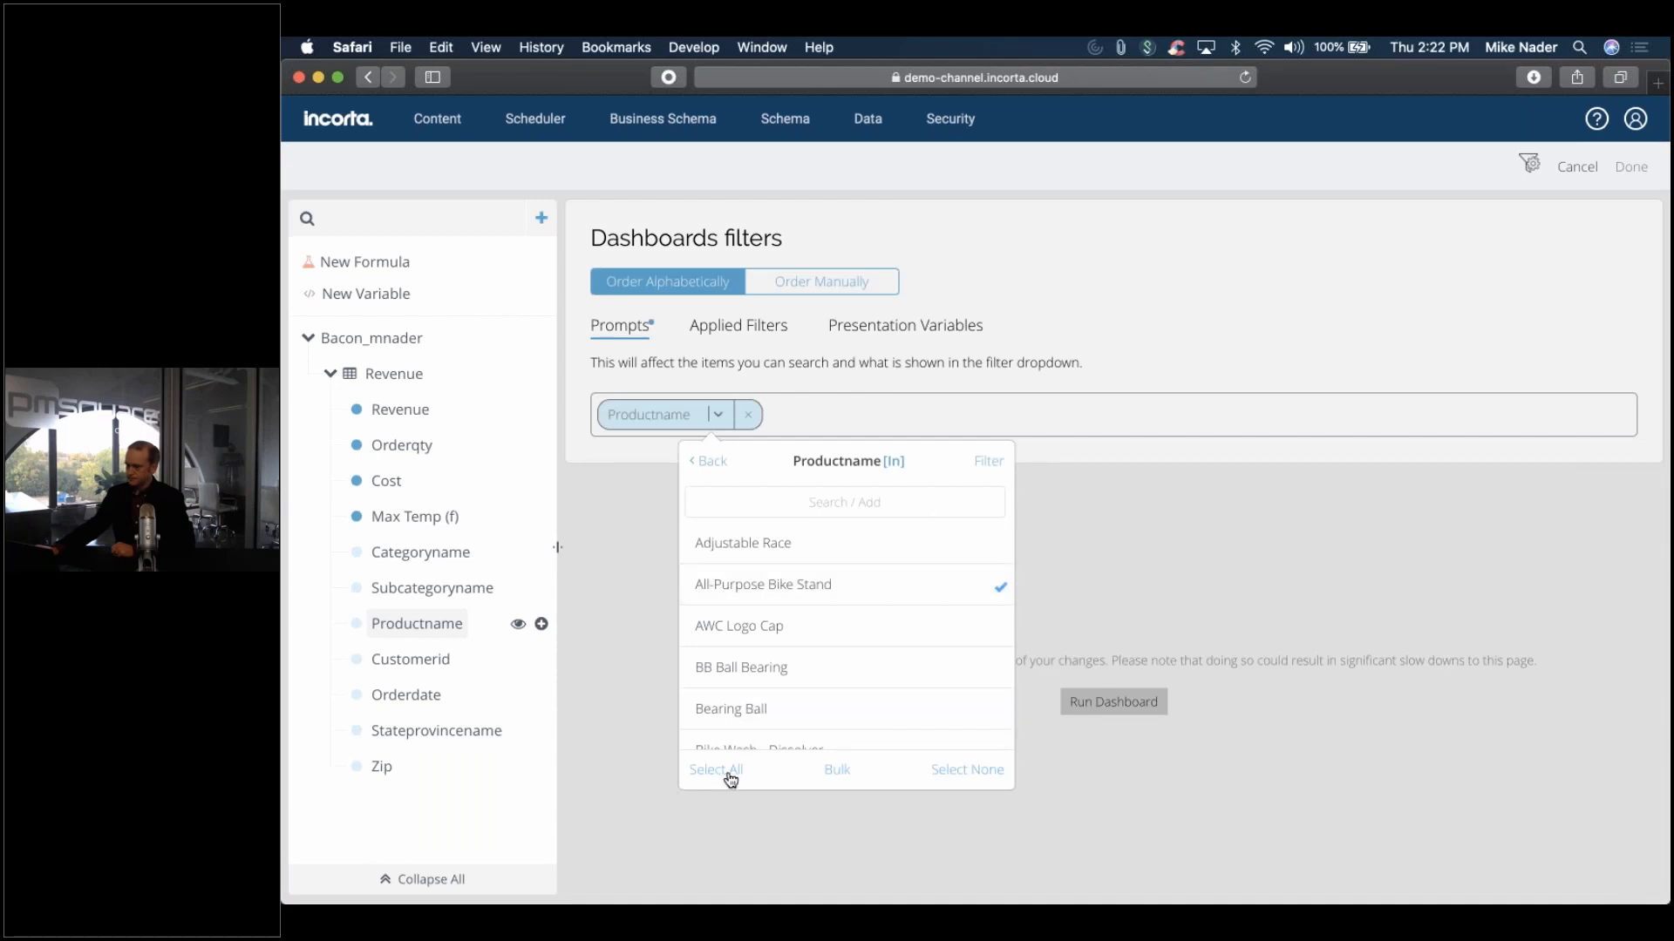
pyautogui.click(748, 415)
pyautogui.click(748, 415)
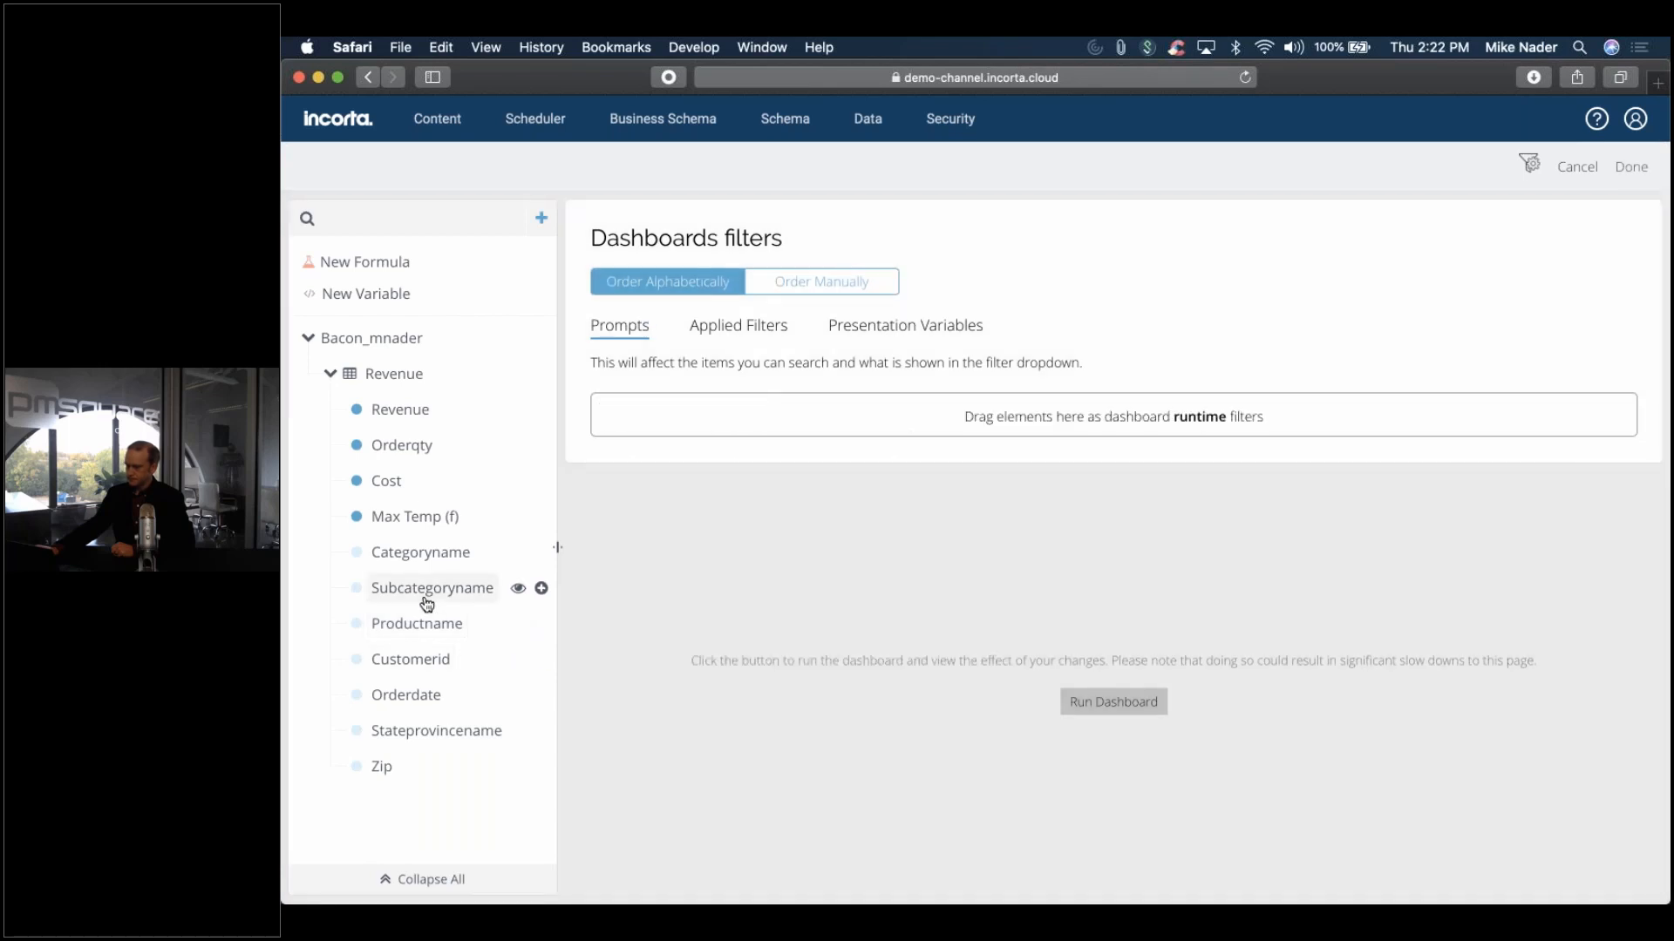
# Add Categoryname as a runtime prompt with a default filter selecting all categories, and save the dashboard filters
pyautogui.moveTo(437, 552); pyautogui.dragTo(680, 417)
pyautogui.click(723, 417)
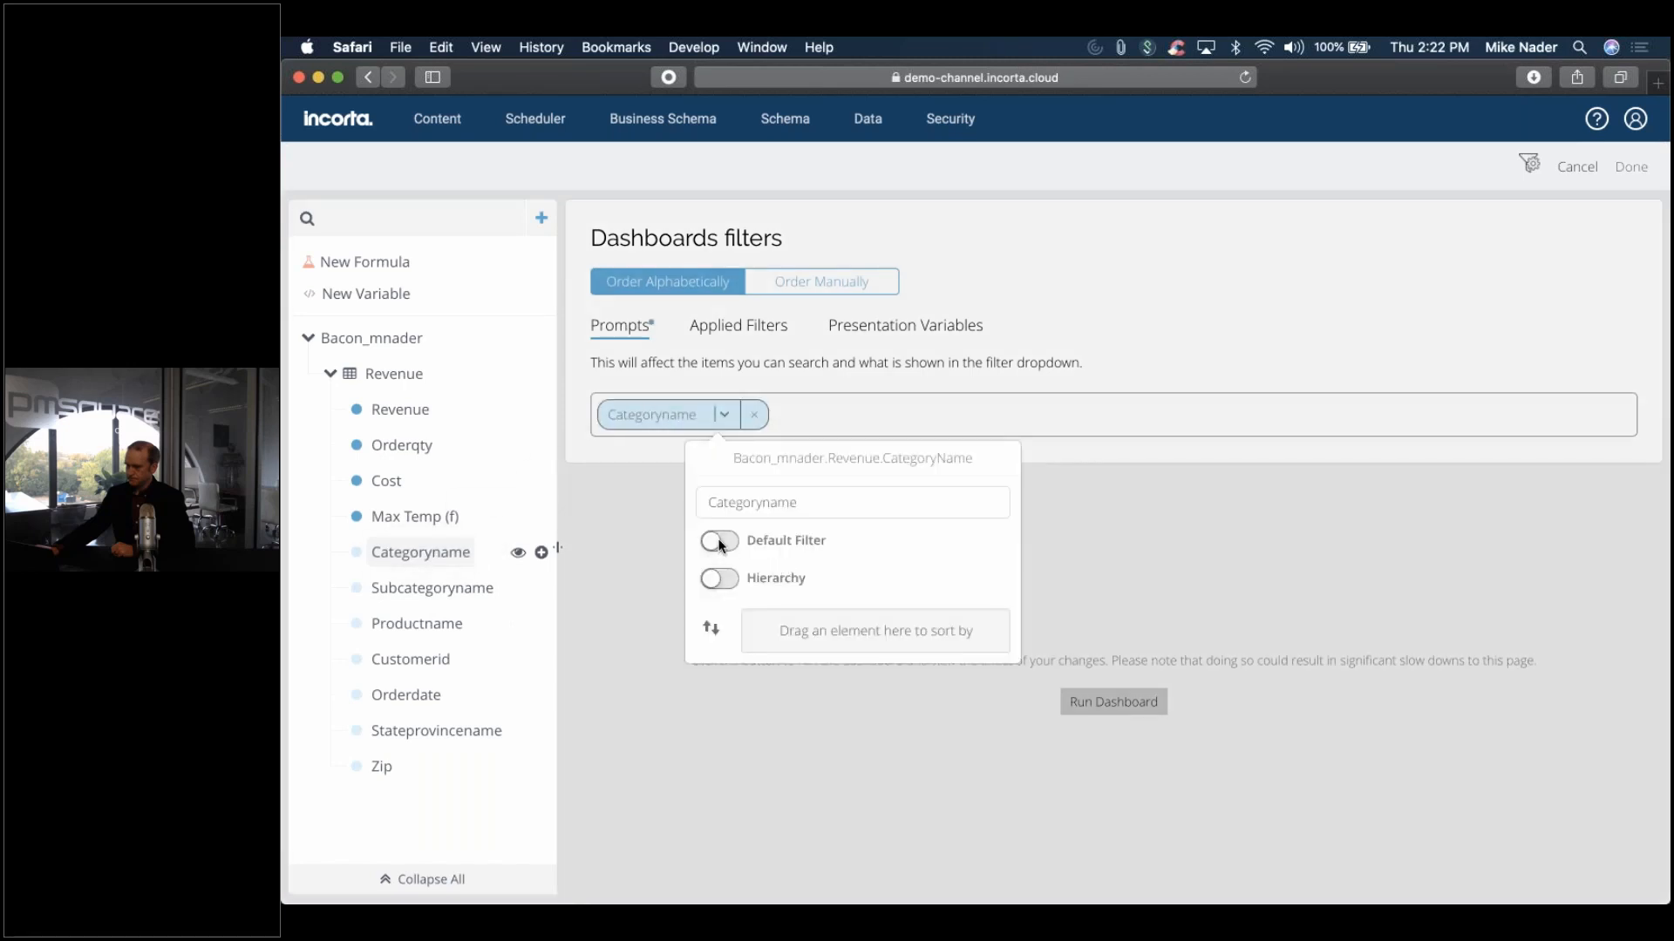
pyautogui.click(715, 539)
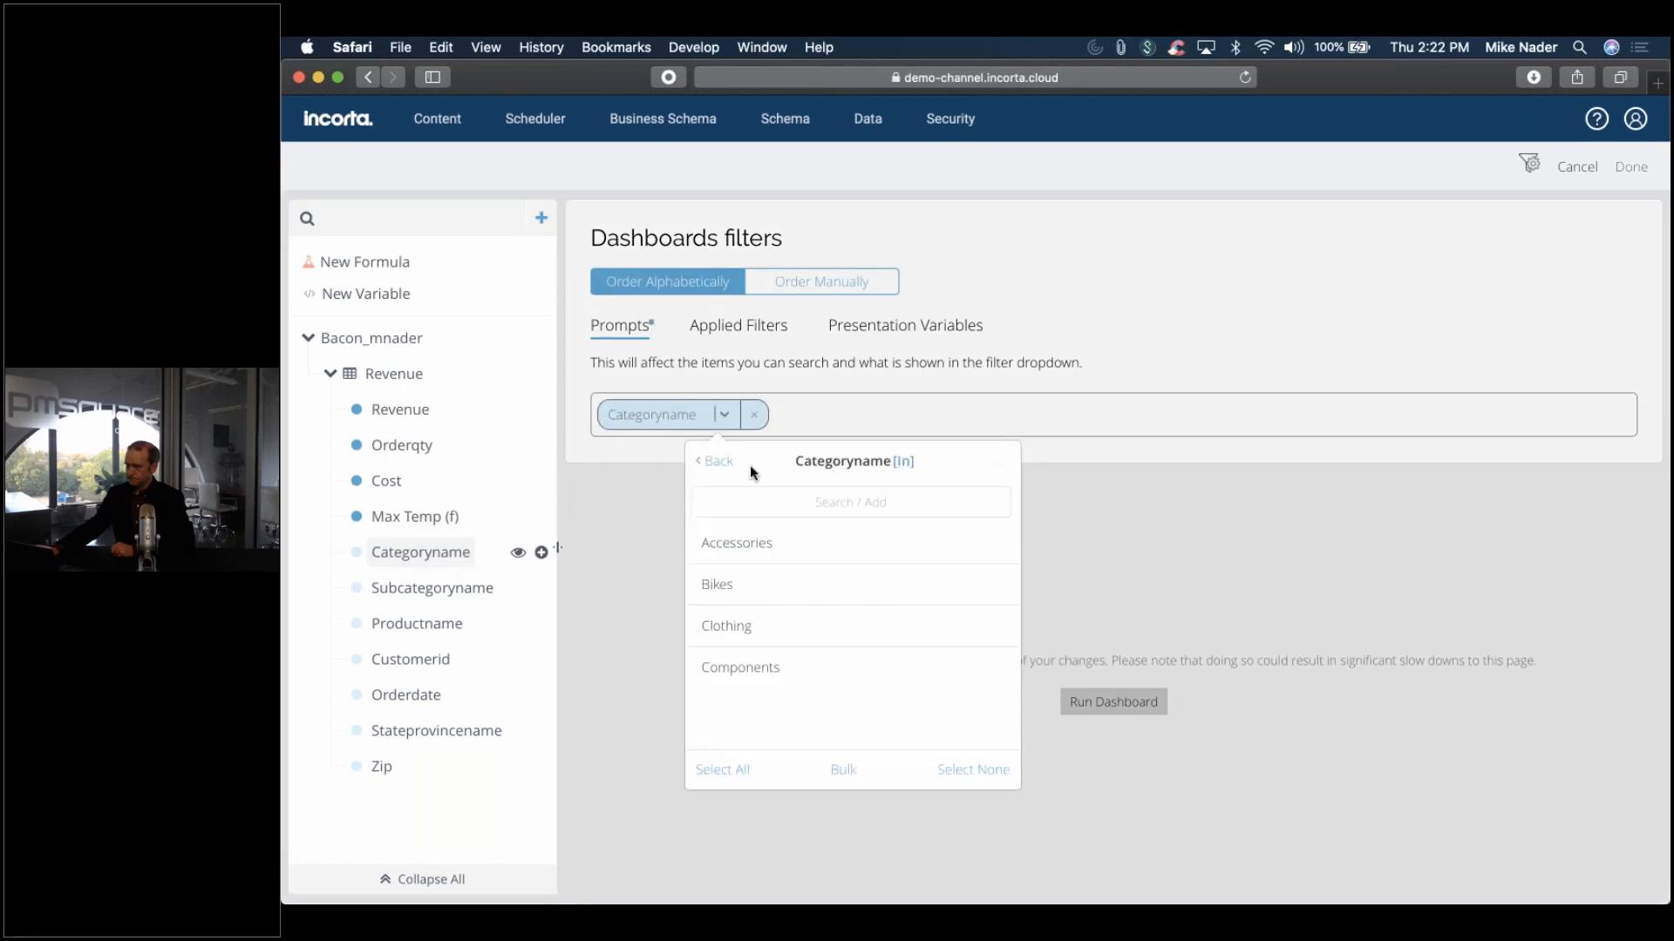
pyautogui.click(722, 774)
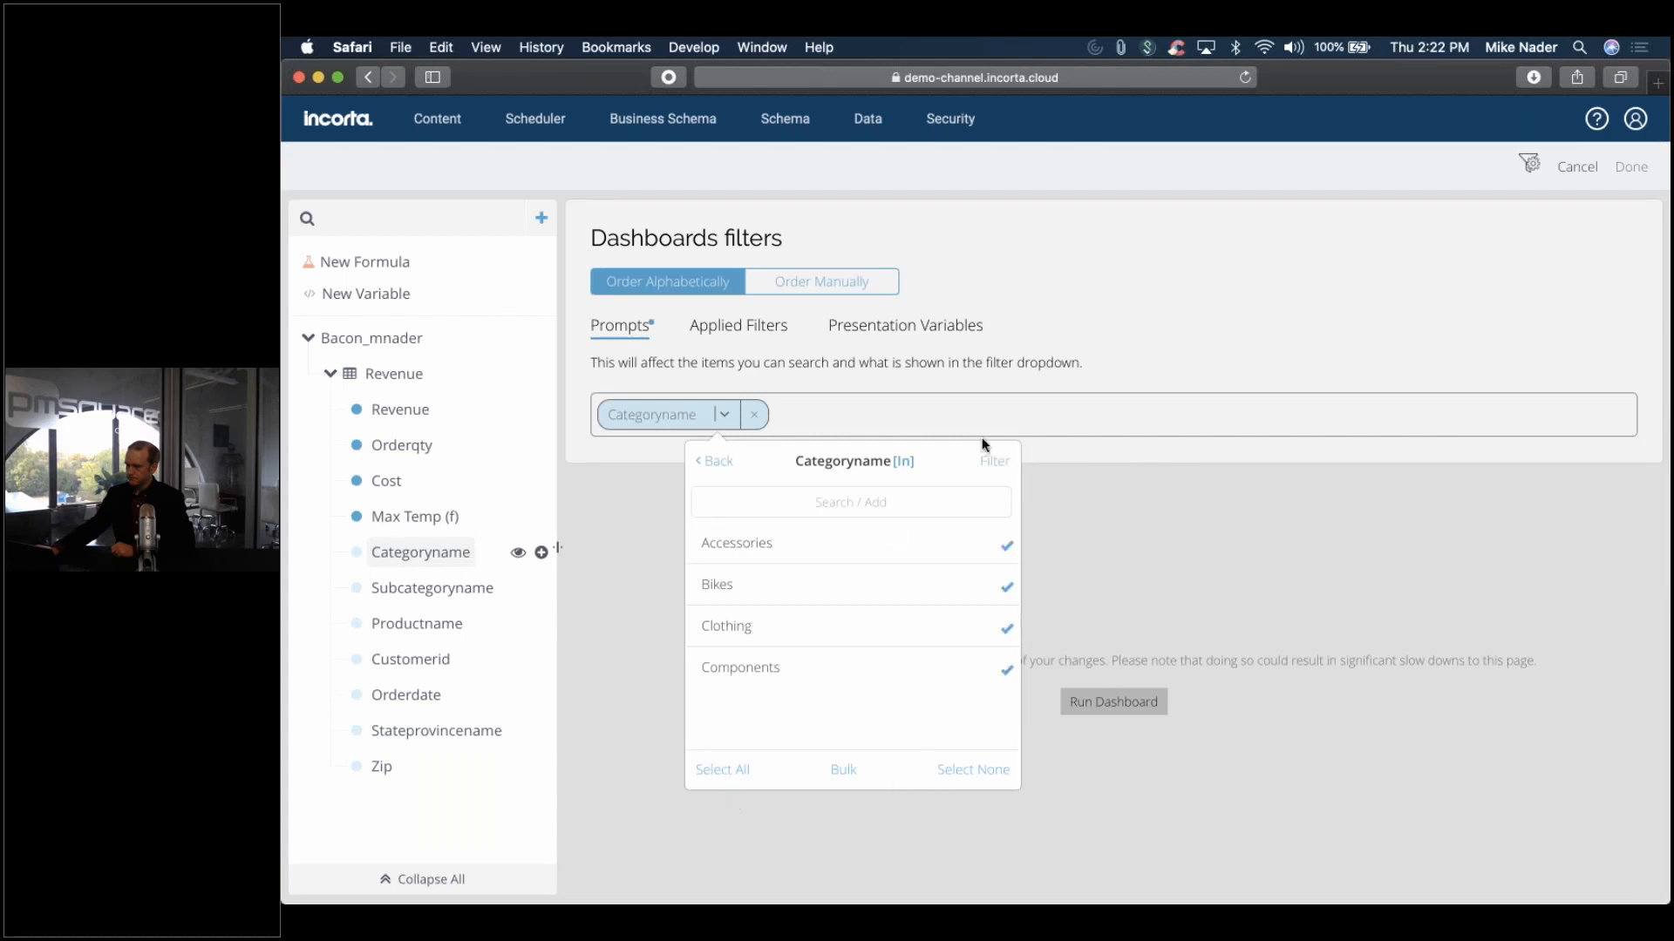
pyautogui.click(994, 461)
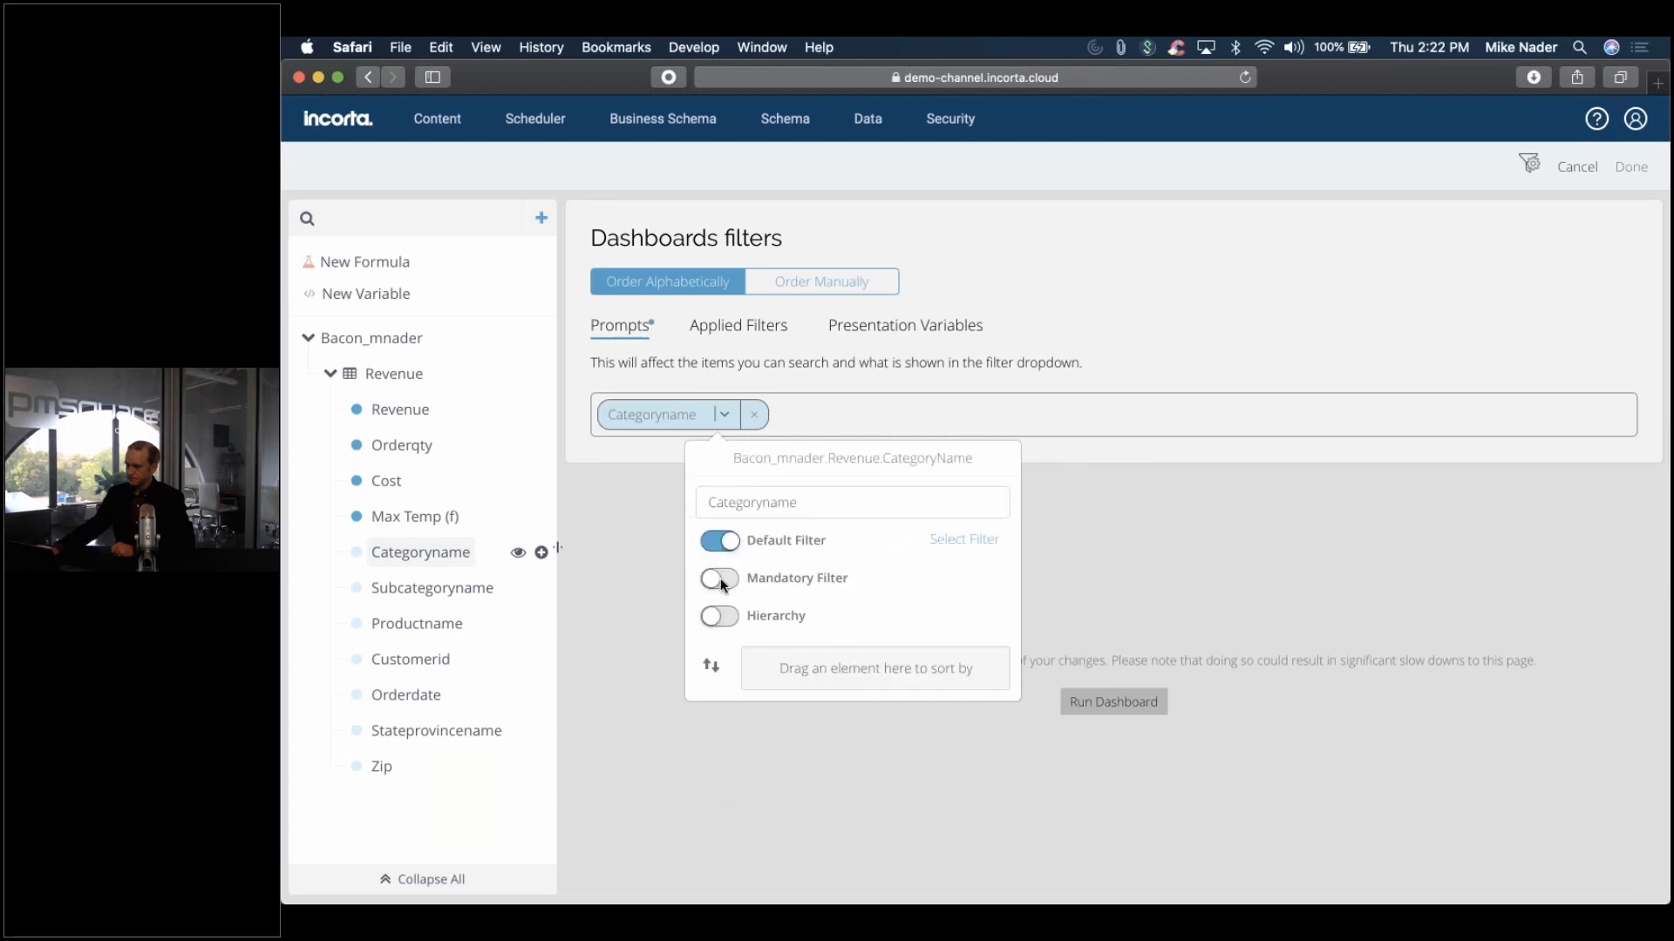
pyautogui.click(1461, 272)
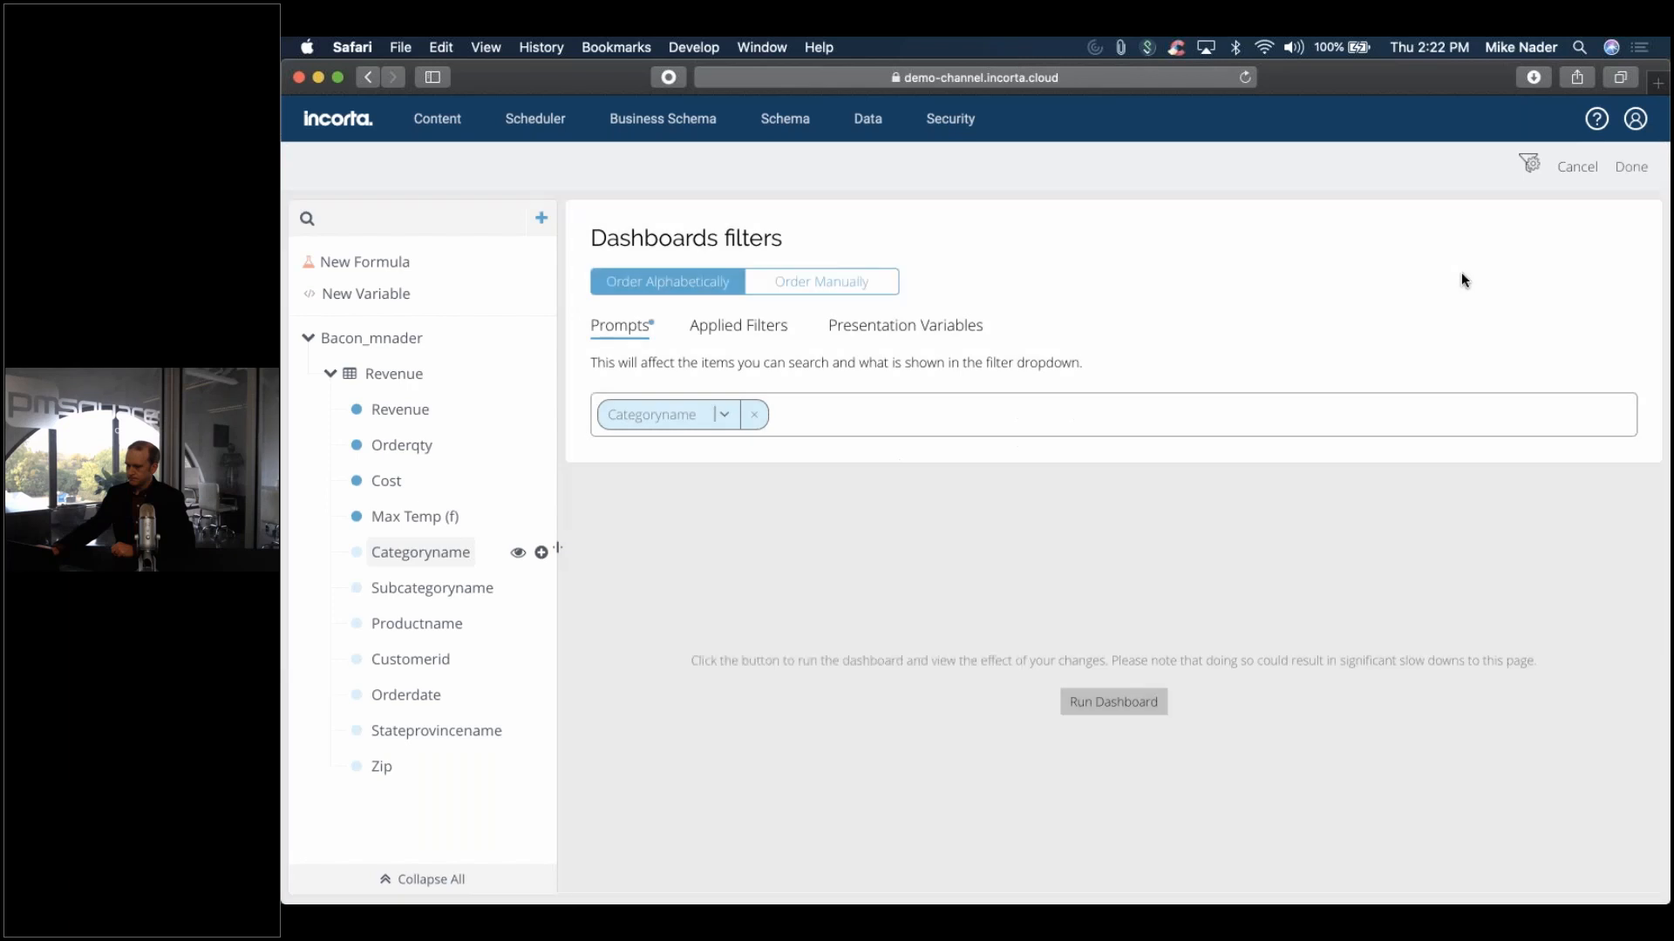
pyautogui.click(1630, 166)
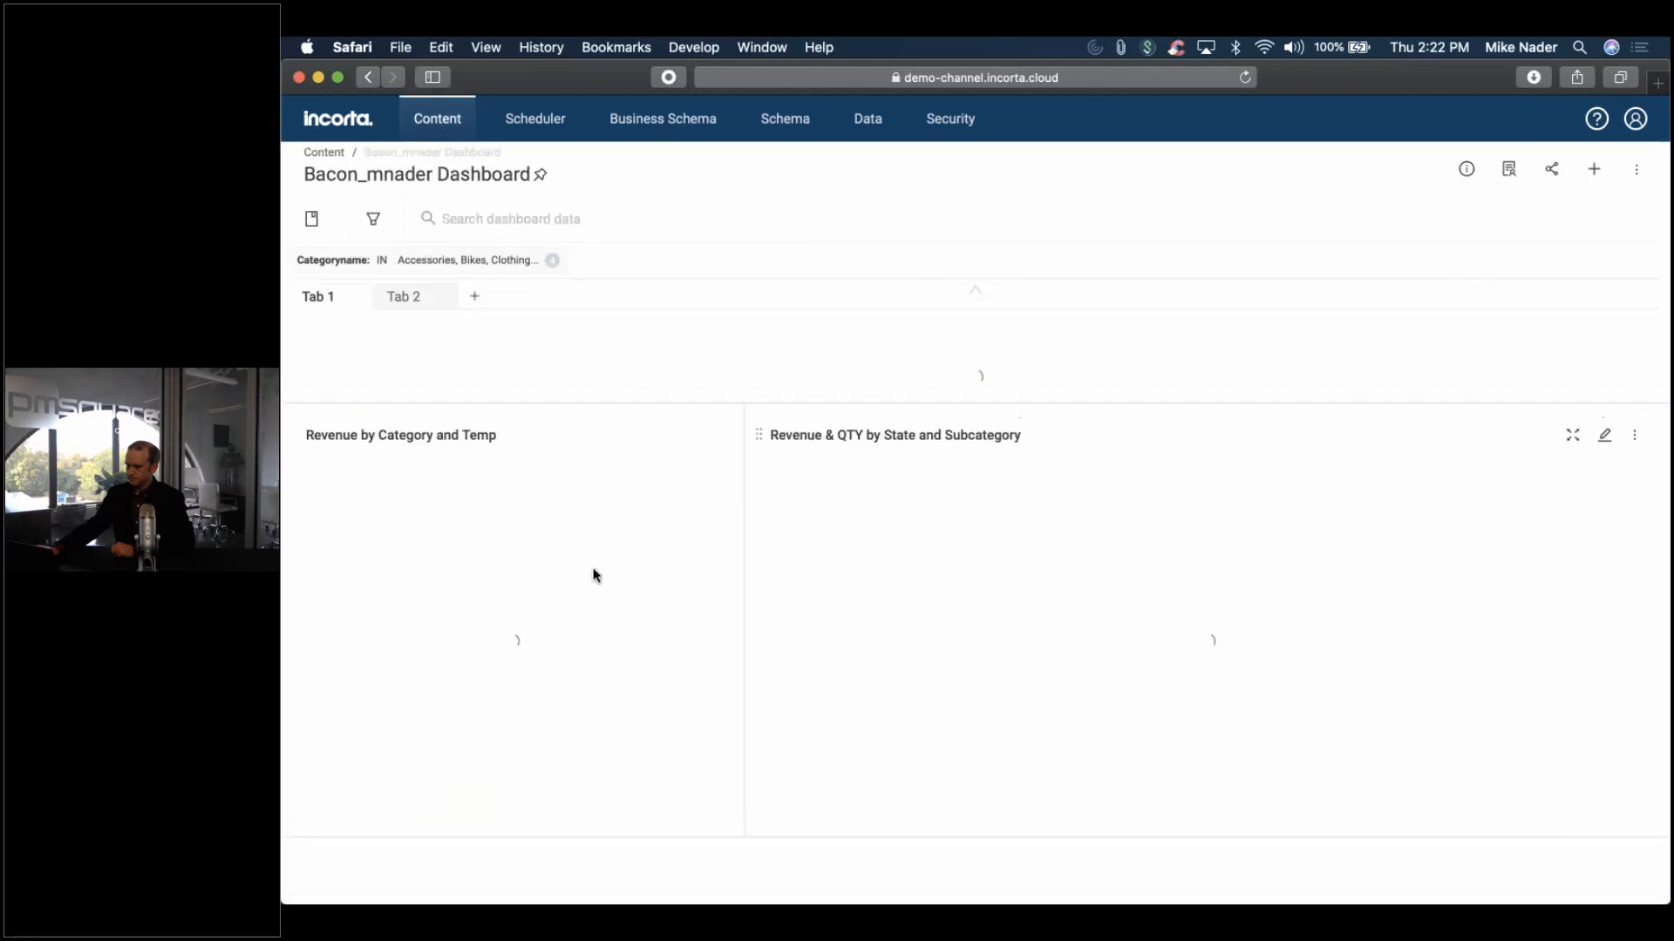
# Limit the dashboard's Categoryname filter to Bikes only and apply it
pyautogui.click(518, 262)
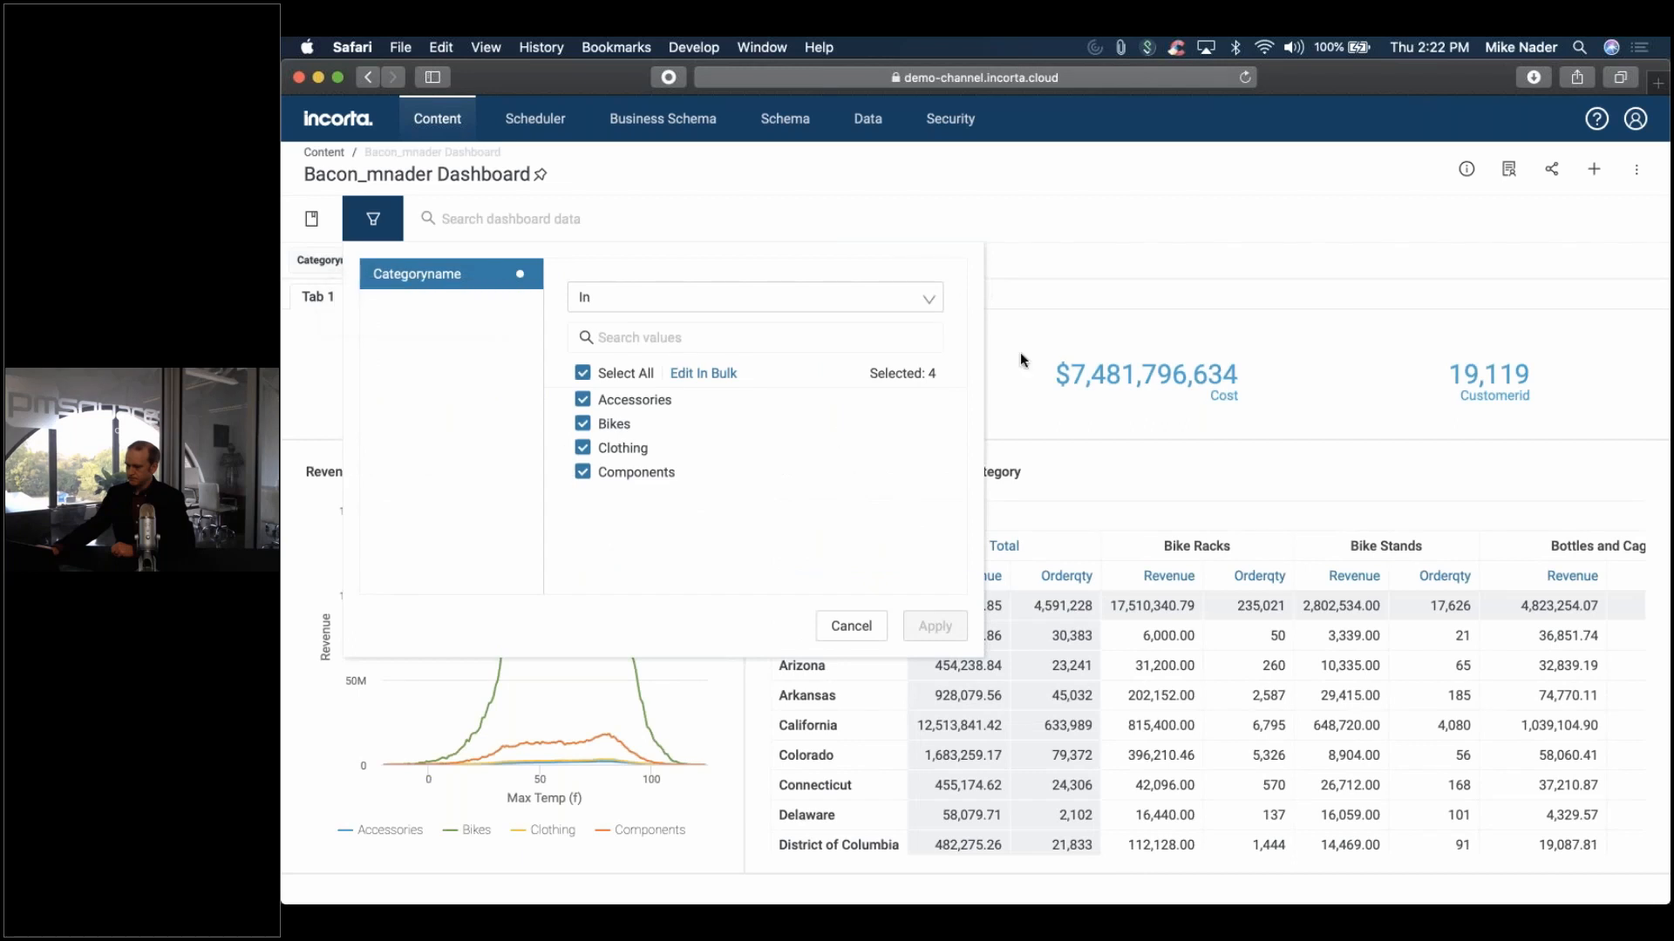
pyautogui.click(1061, 319)
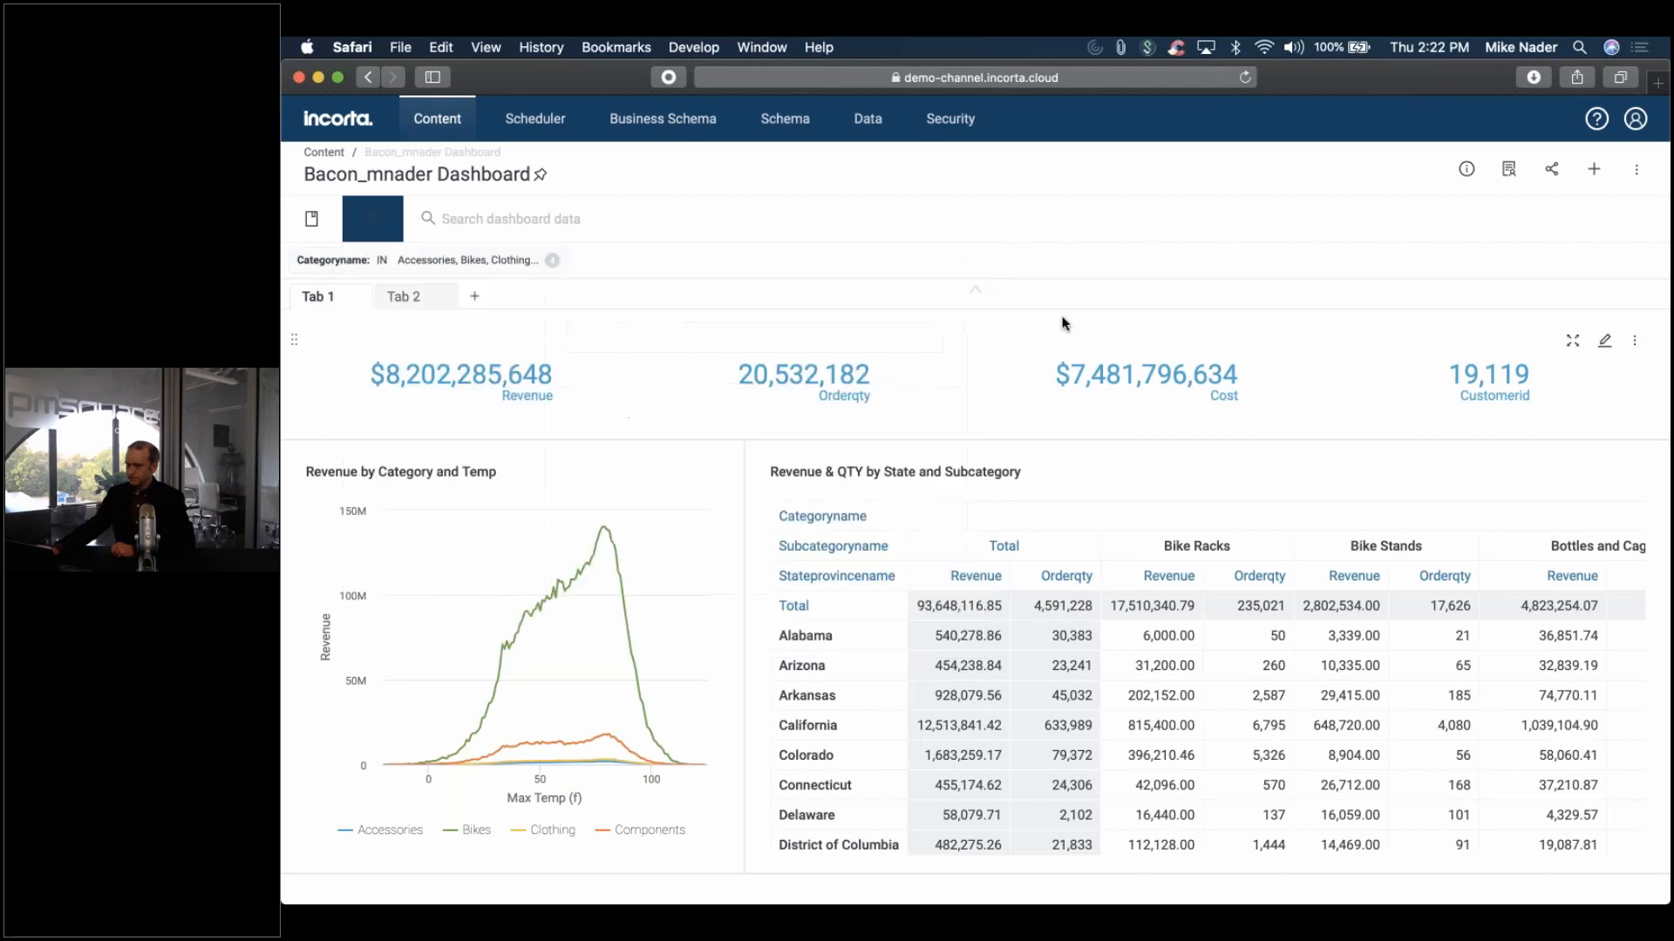
pyautogui.click(504, 260)
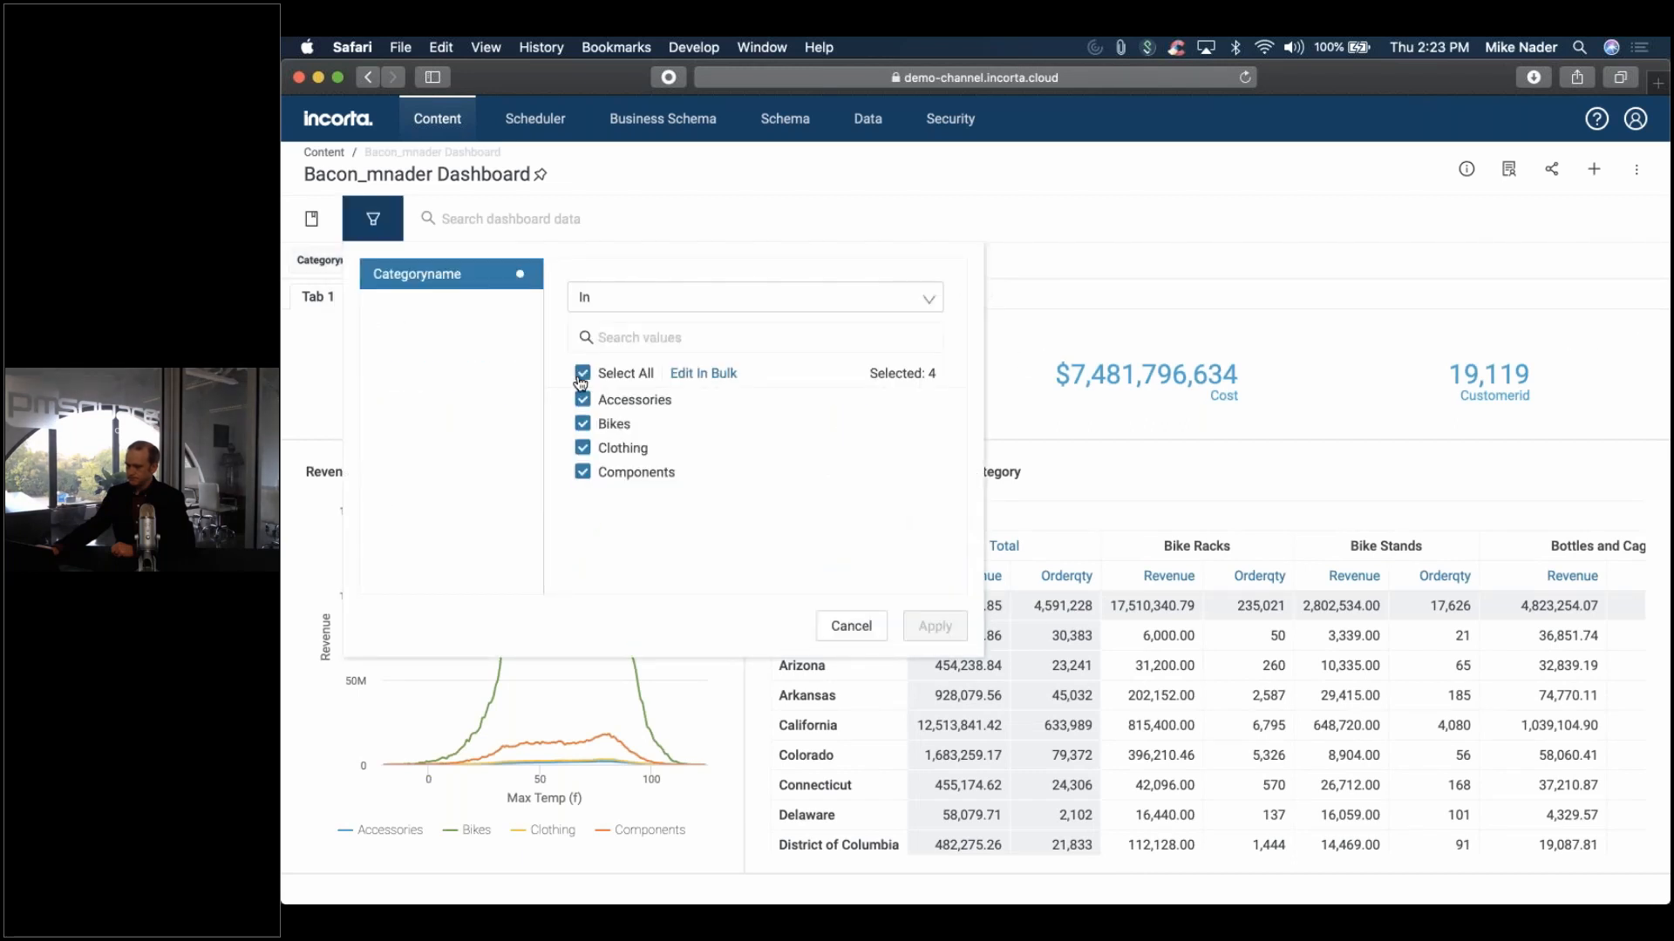
pyautogui.click(582, 373)
pyautogui.click(582, 424)
pyautogui.click(934, 626)
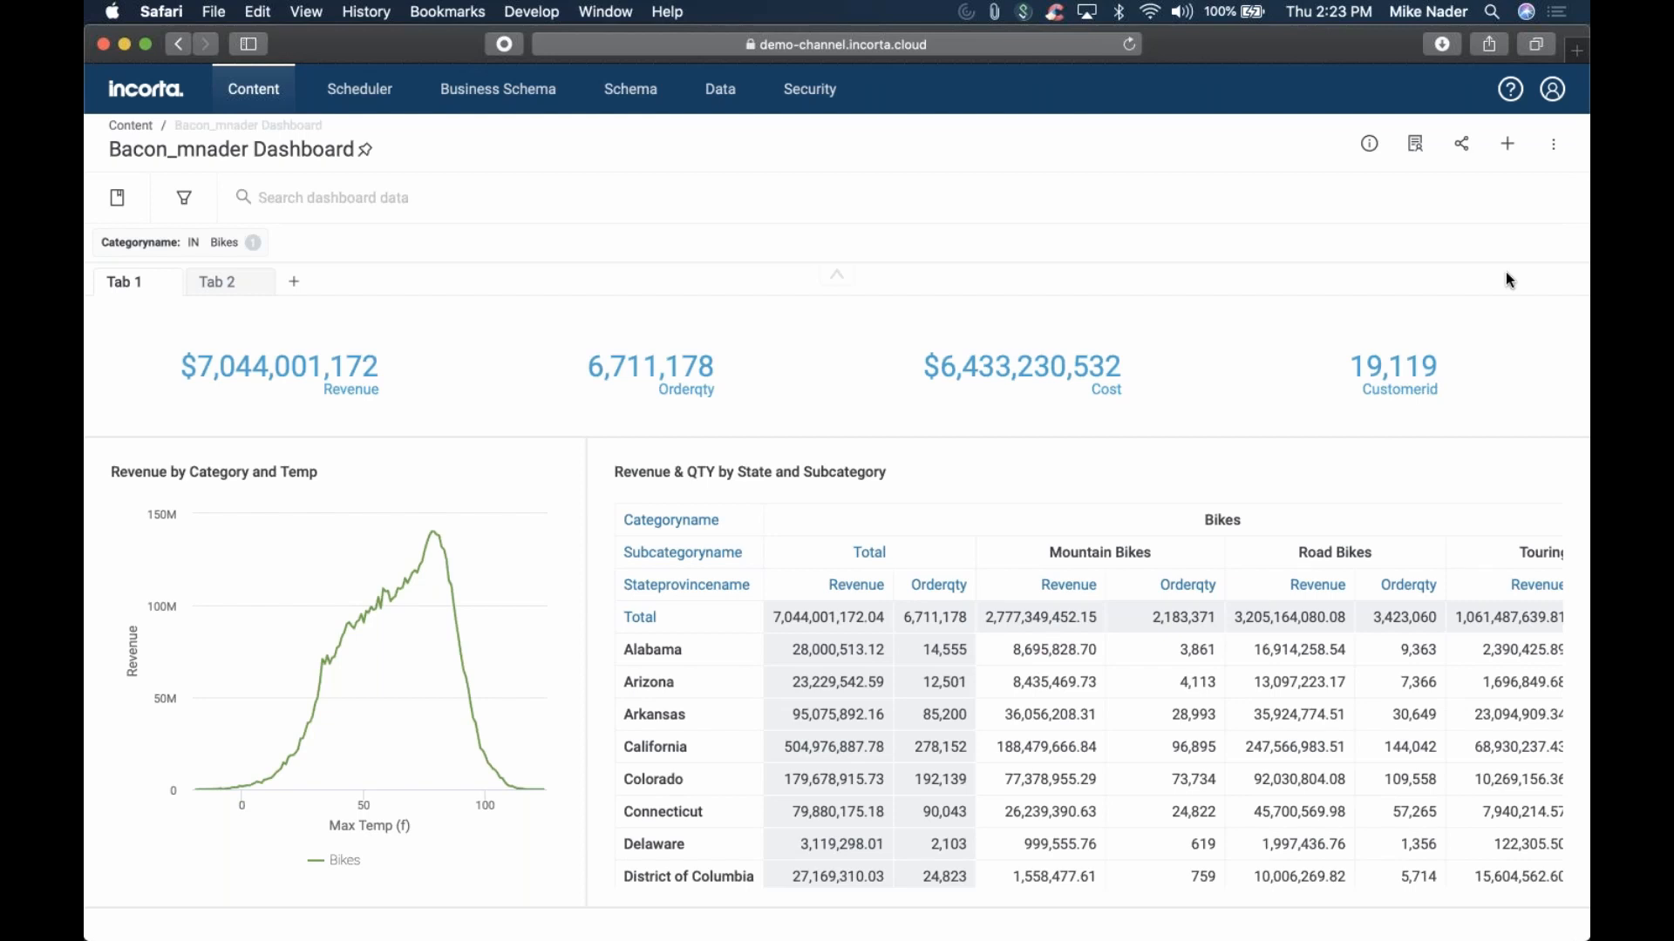
pyautogui.hotkey('ctrl', 'Right')
pyautogui.hotkey('ctrl', 'Right')
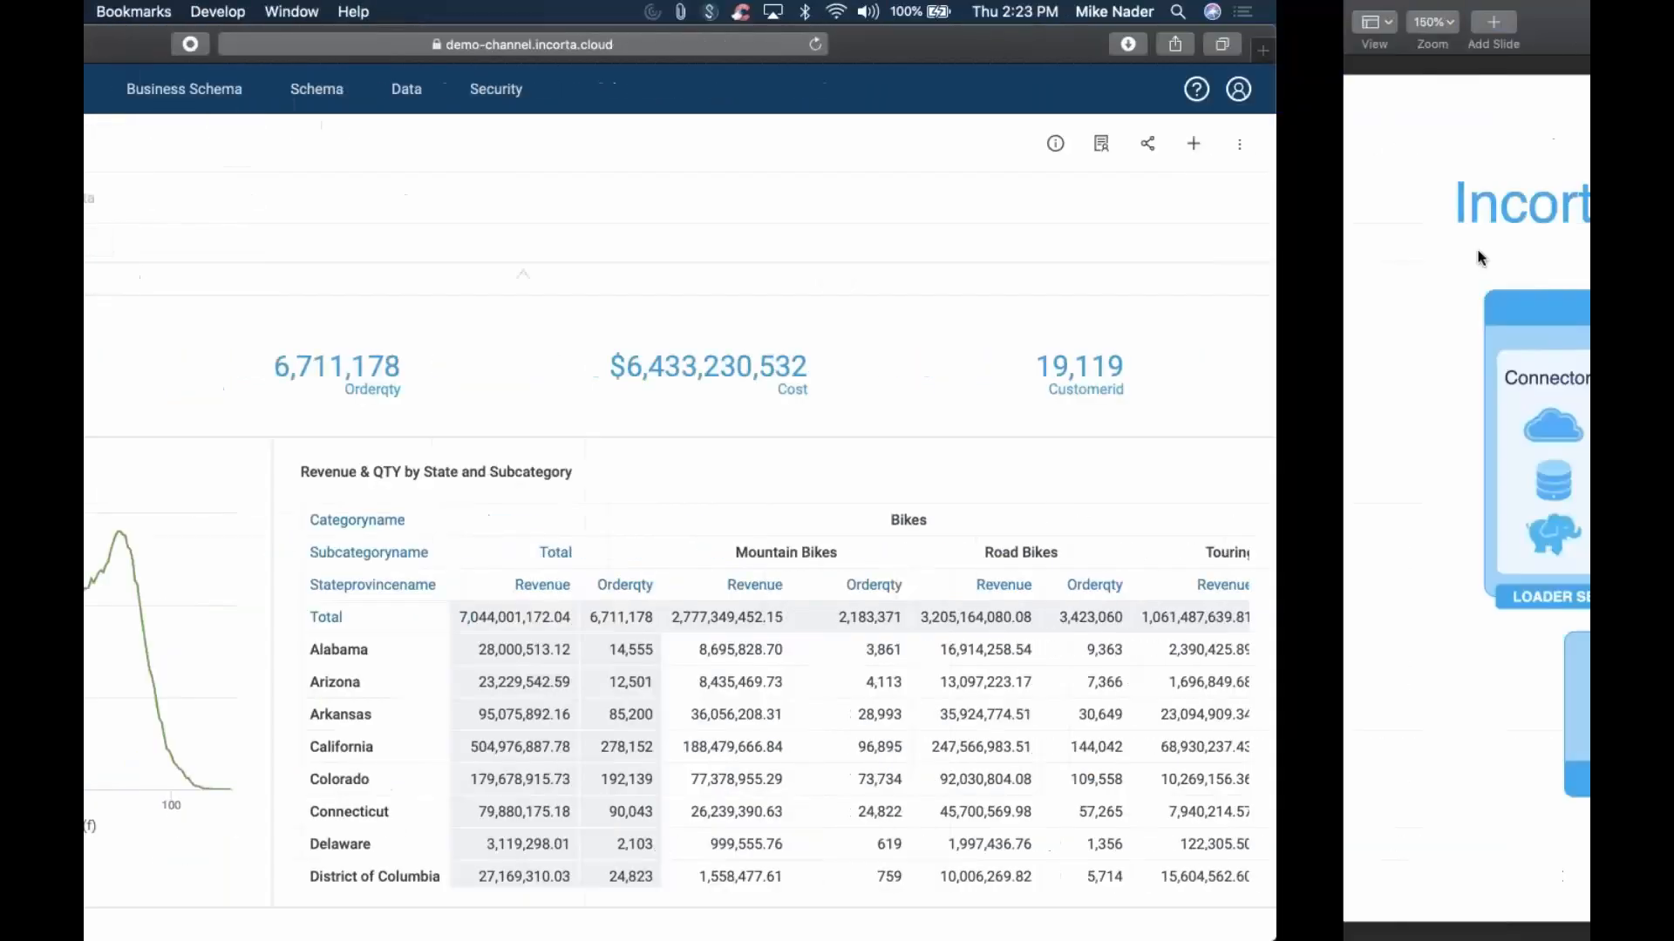
pyautogui.hotkey('ctrl', 'Left')
pyautogui.hotkey('ctrl', 'Left')
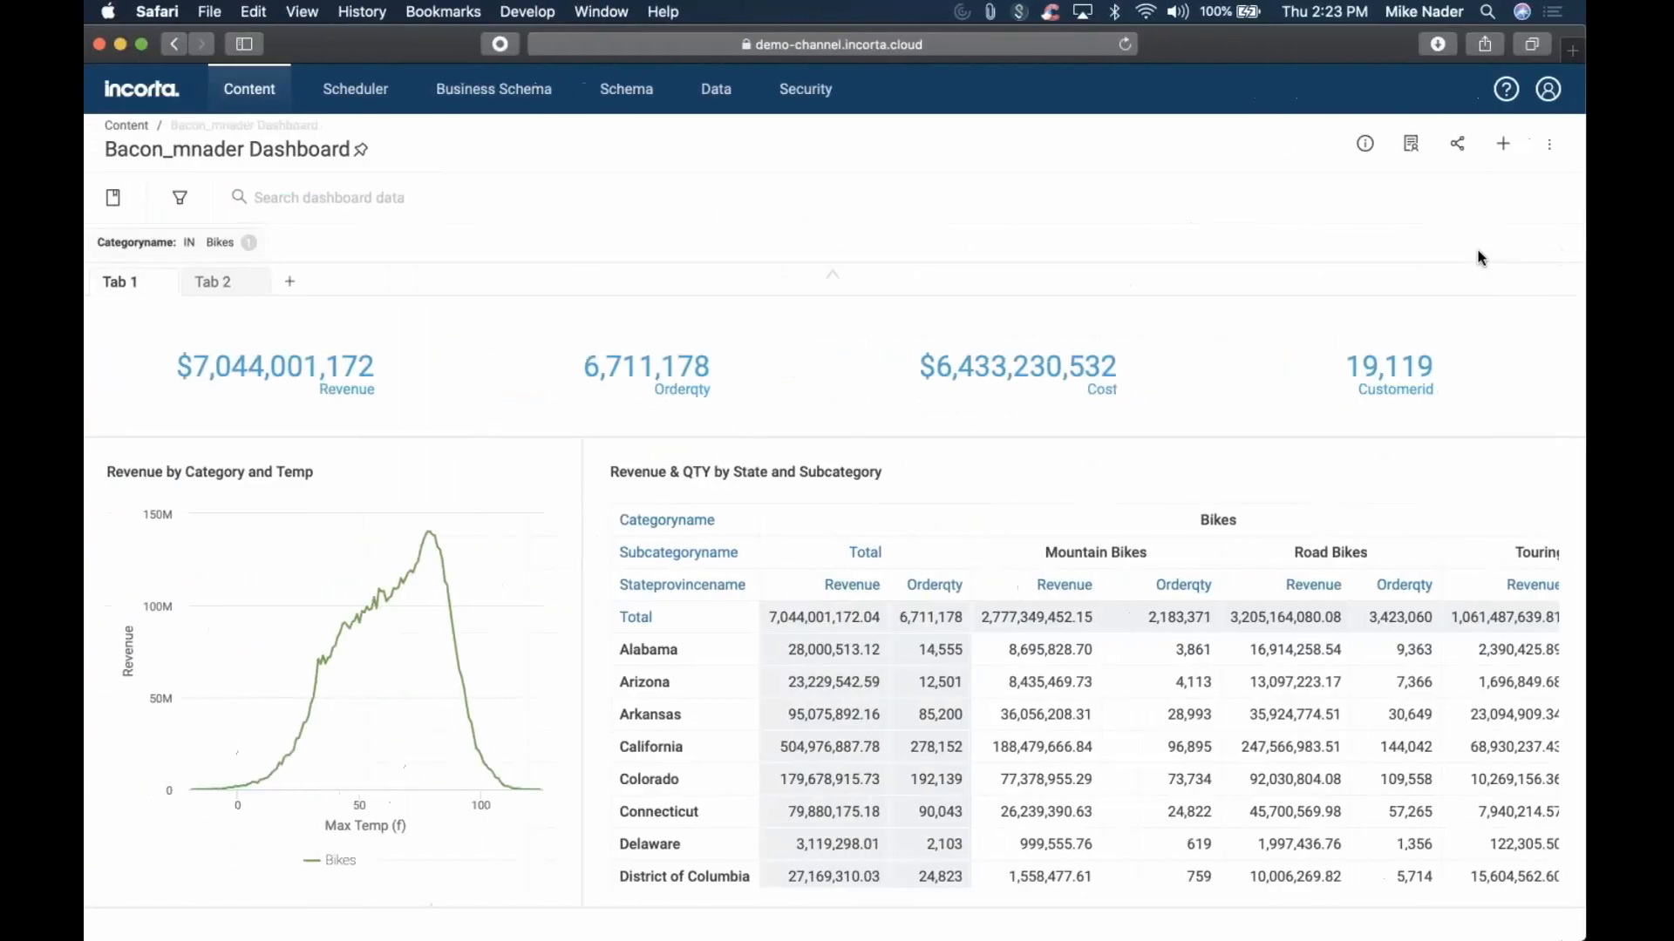
pyautogui.press('super+Tab')
pyautogui.press('super+Tab')
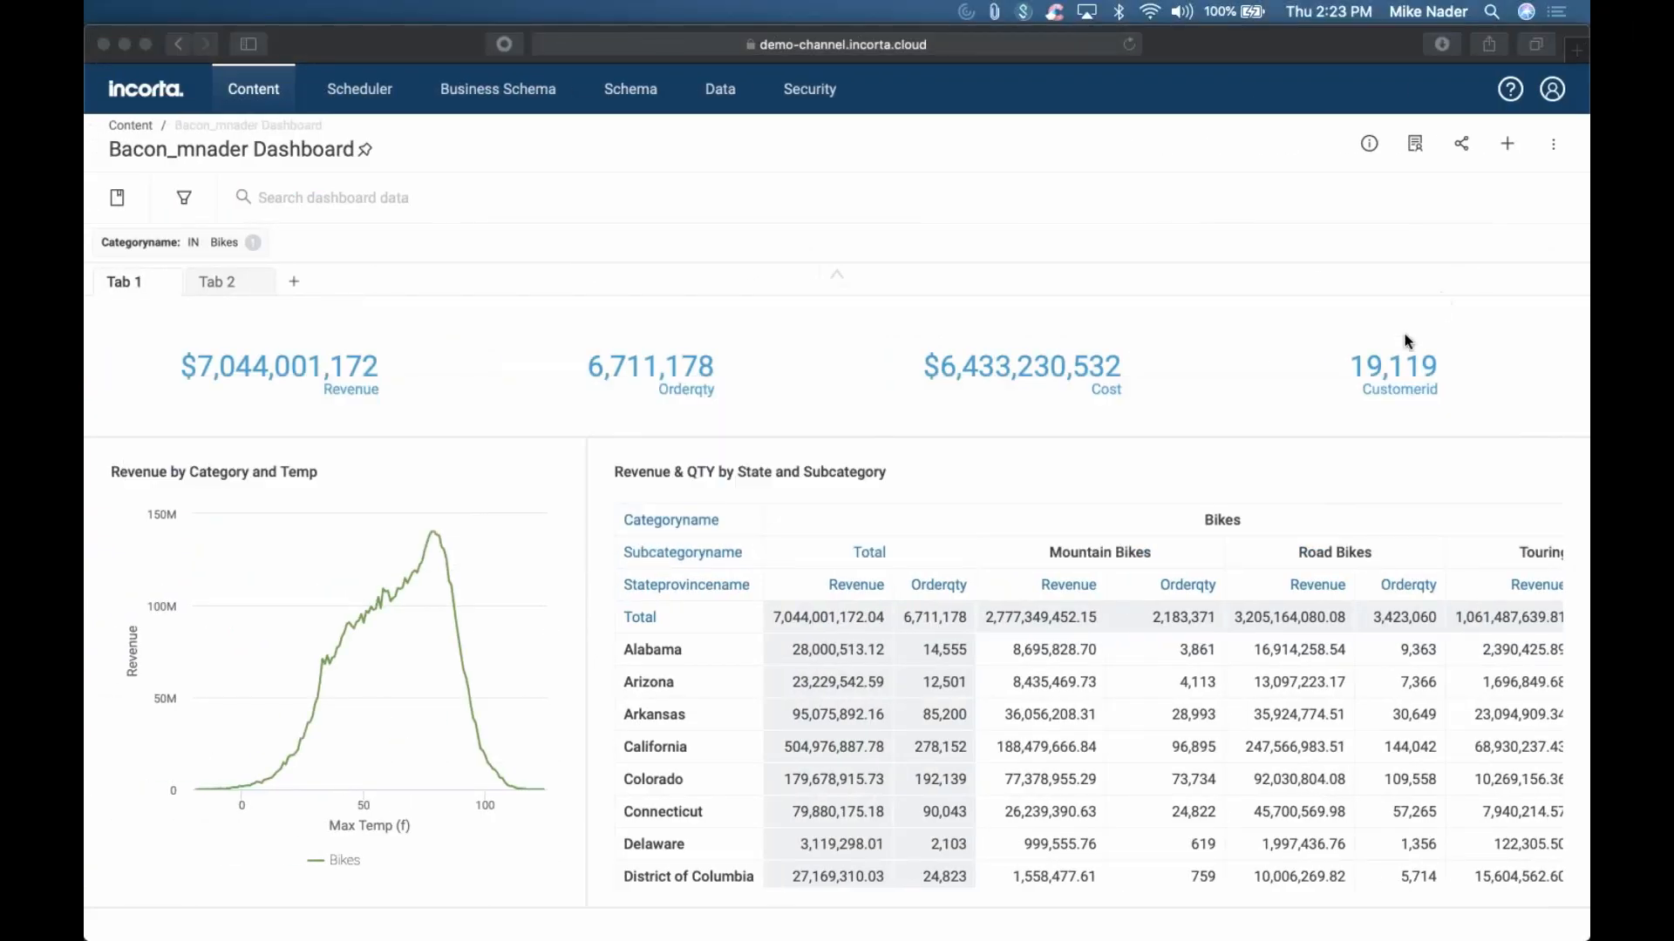
pyautogui.hotkey('ctrl', 'Up')
pyautogui.click(1407, 341)
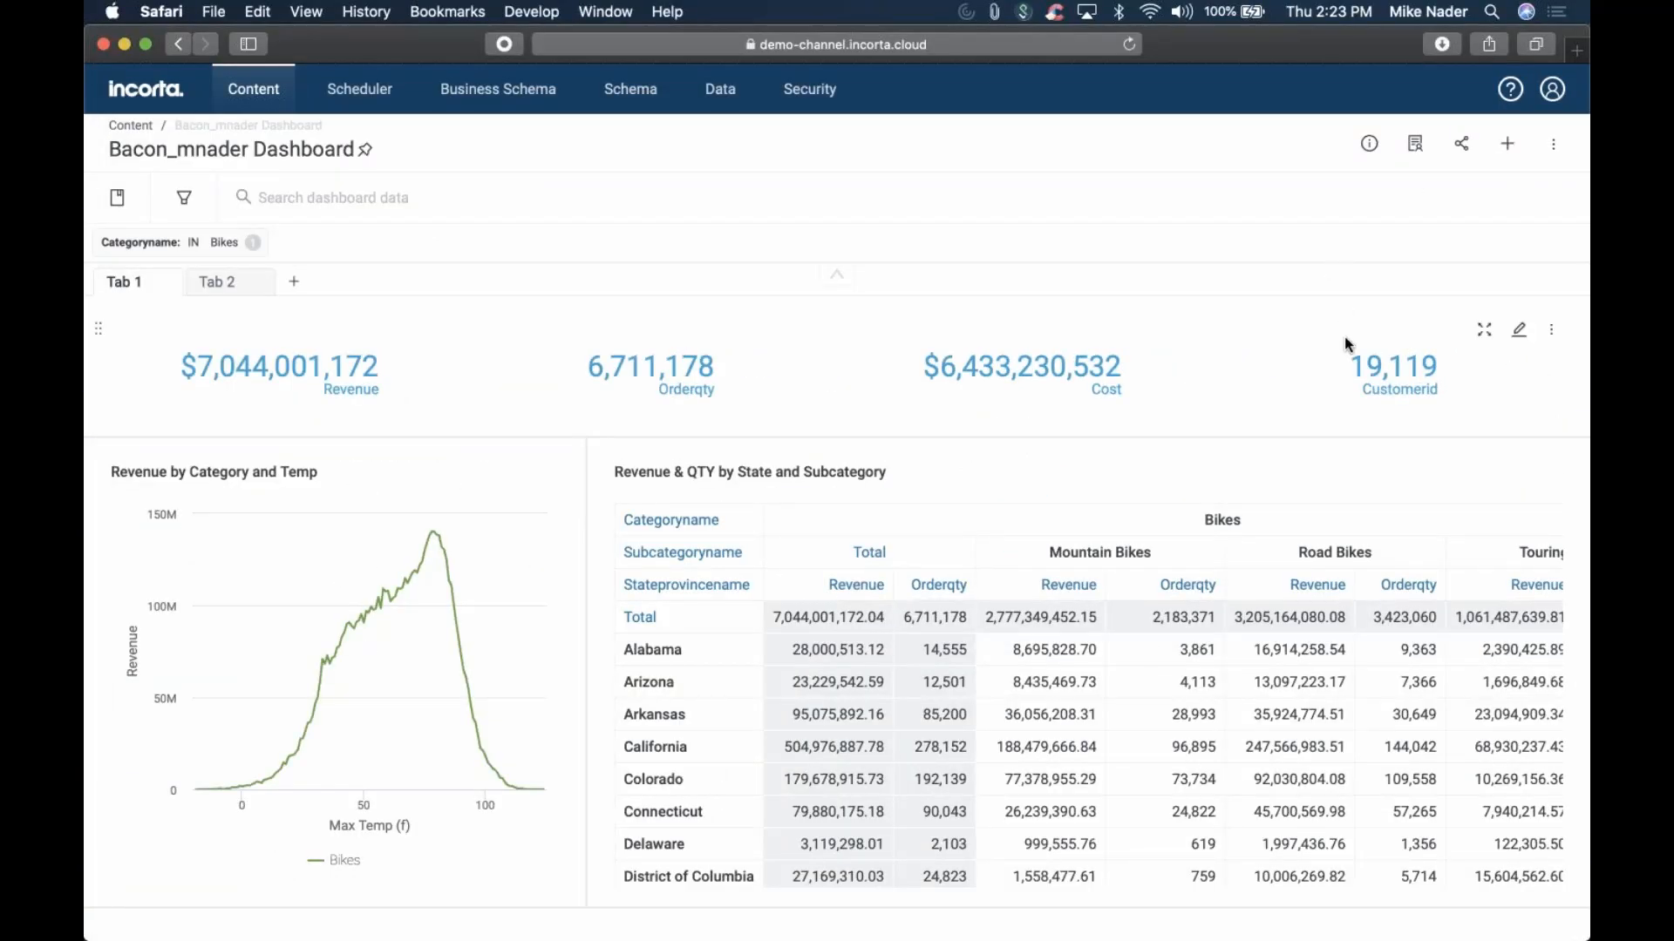
# Switch to Keynote to view the platform architecture slide again, and return to the Bikes-filtered dashboard in Safari
pyautogui.press('super+Tab')
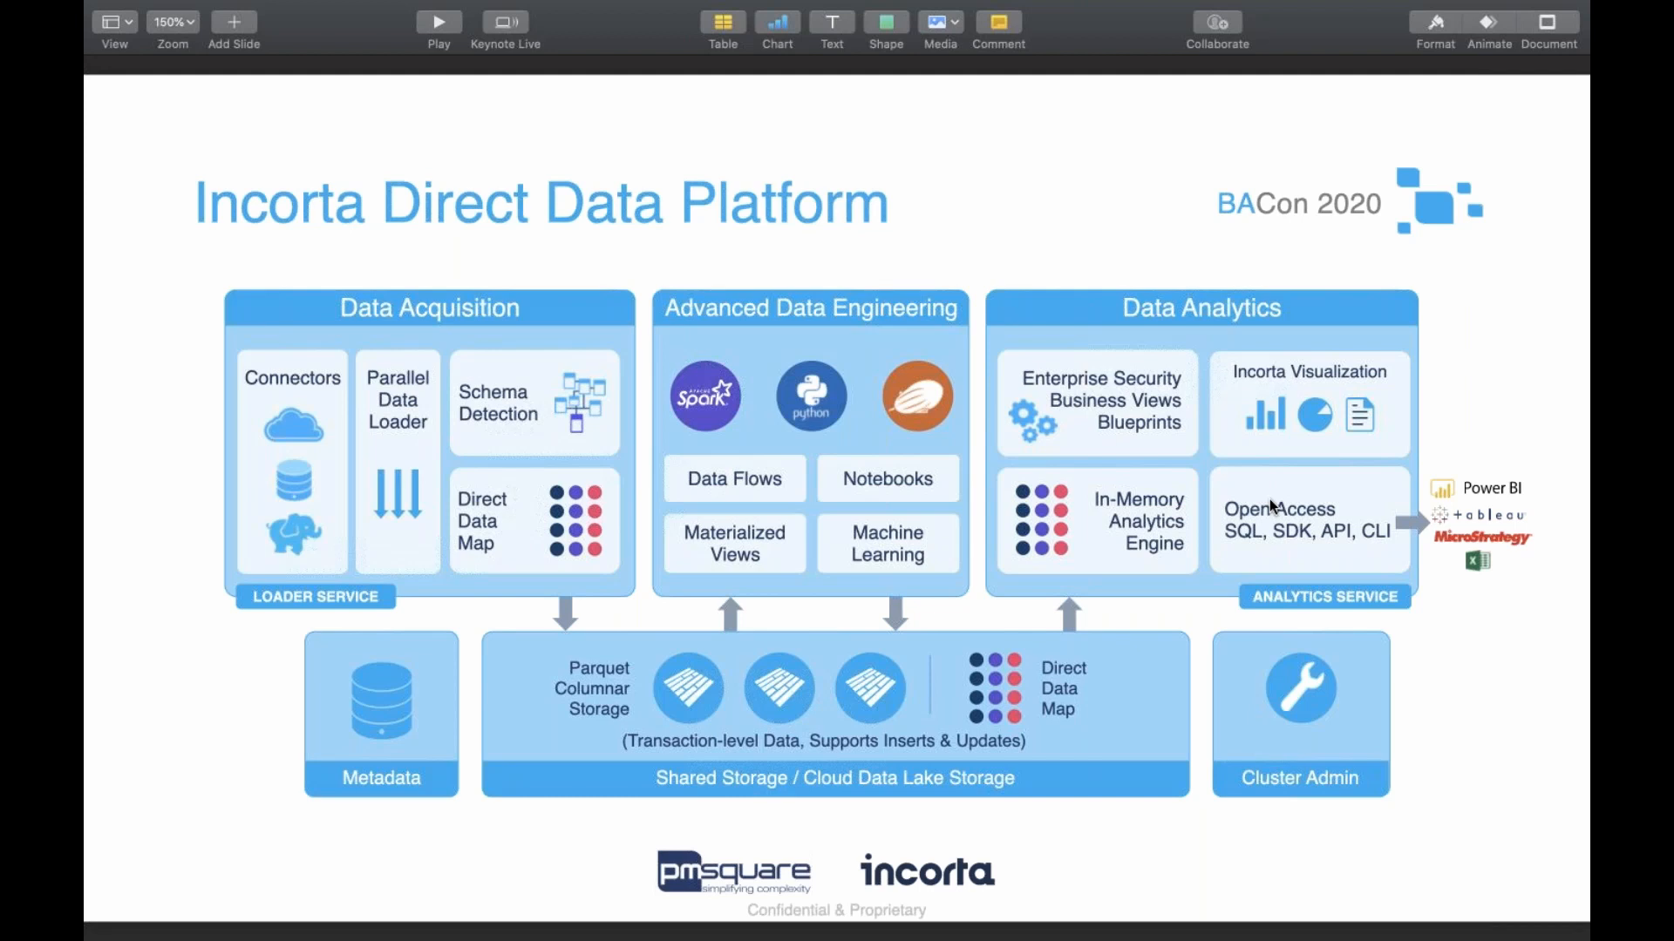
pyautogui.hotkey('ctrl', 'Left')
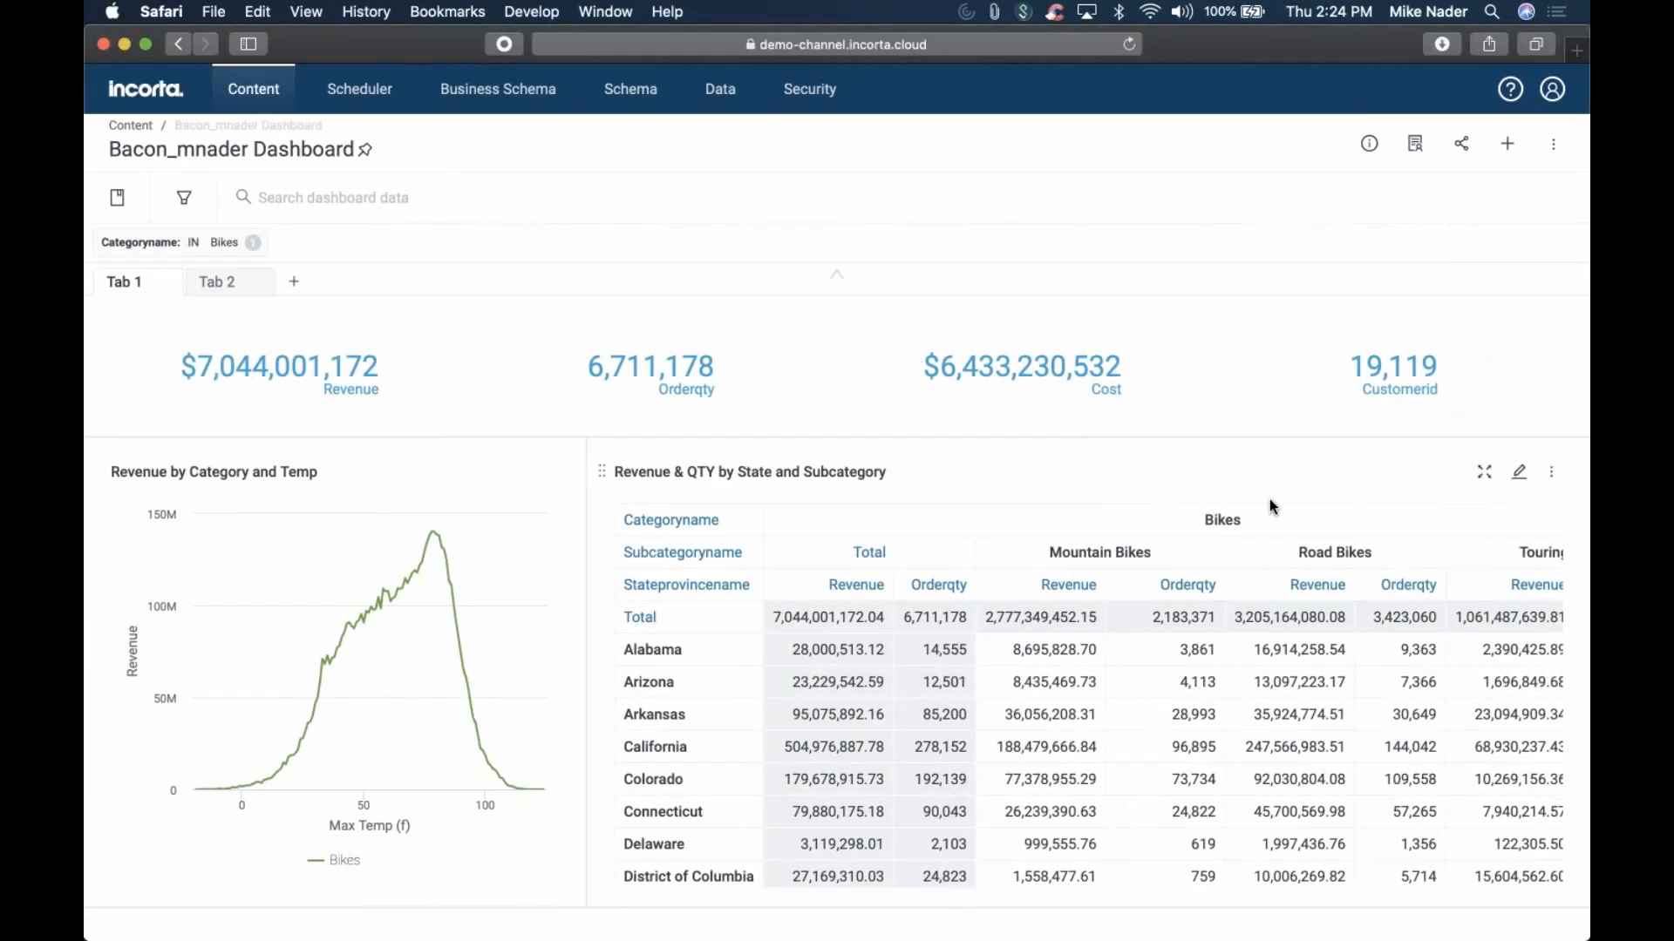